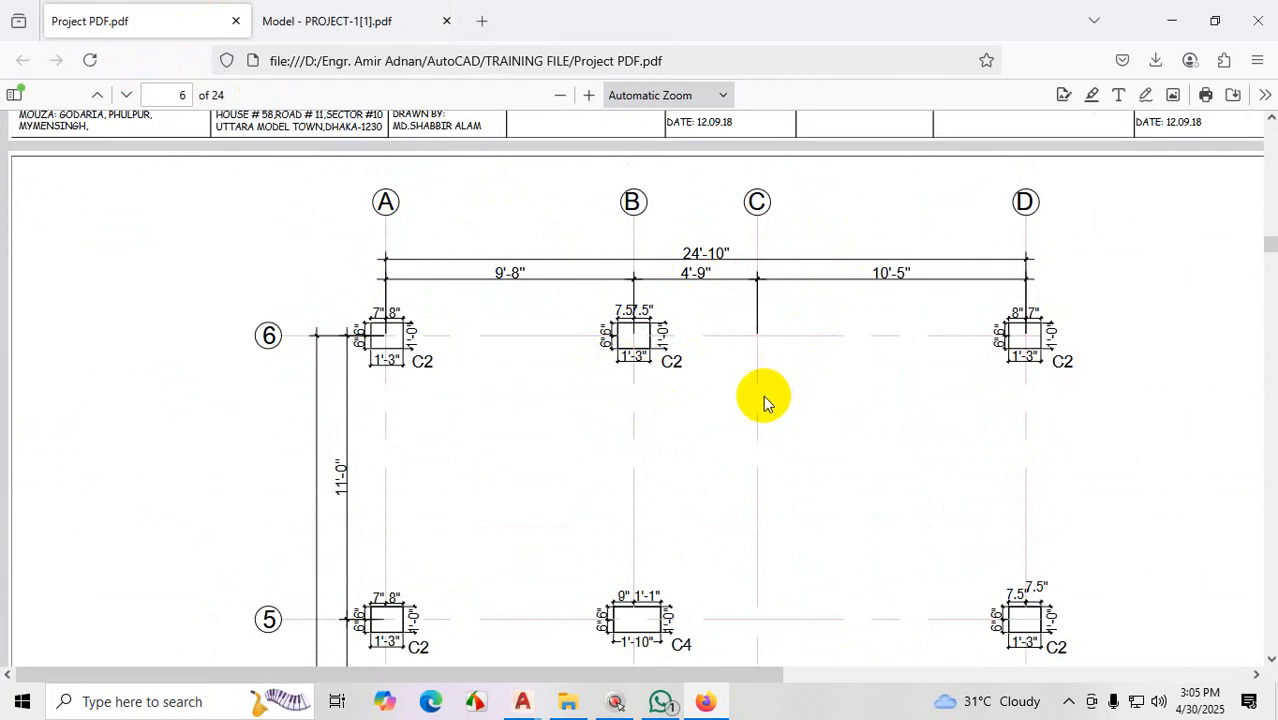
# Step: Examine the C2 column at grid intersection B-6 in the column layout on page 6, marking its edge
pyautogui.scroll(-2, 759, 396)
pyautogui.scroll(2, 759, 396)
pyautogui.hotkey('ctrl', '1')
pyautogui.click(601, 400)
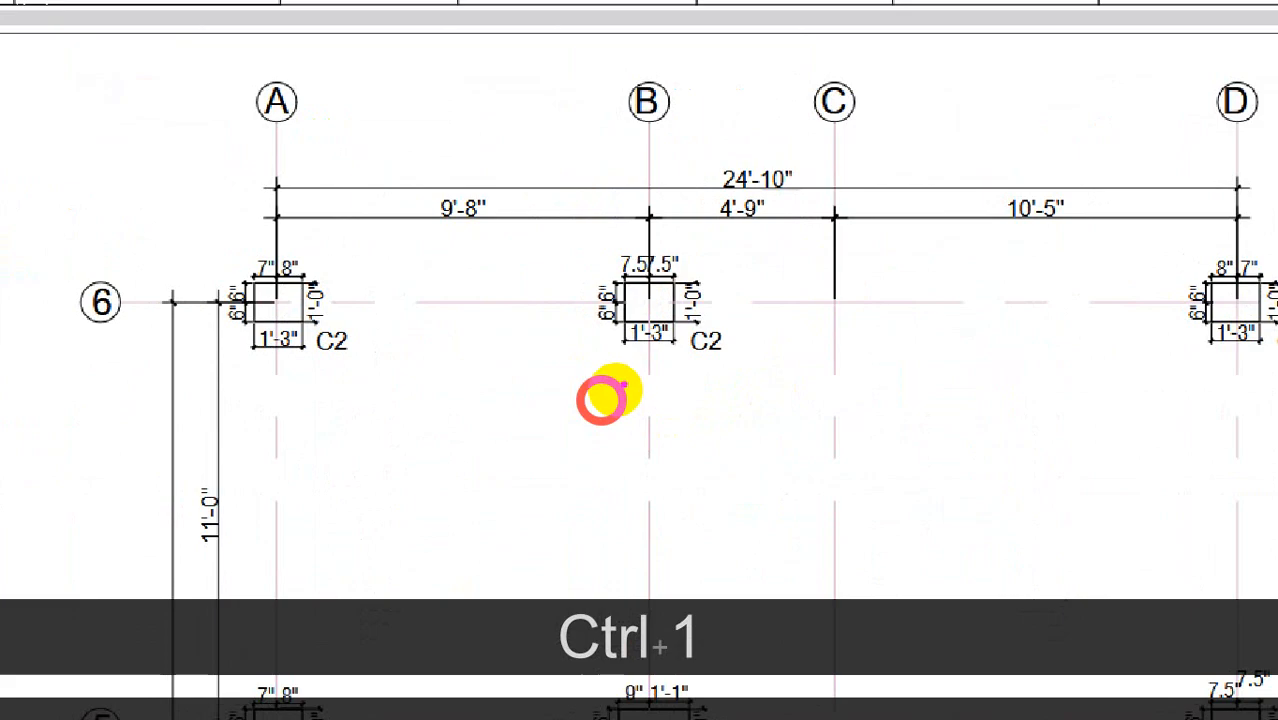
pyautogui.moveTo(628, 275); pyautogui.dragTo(621, 345)
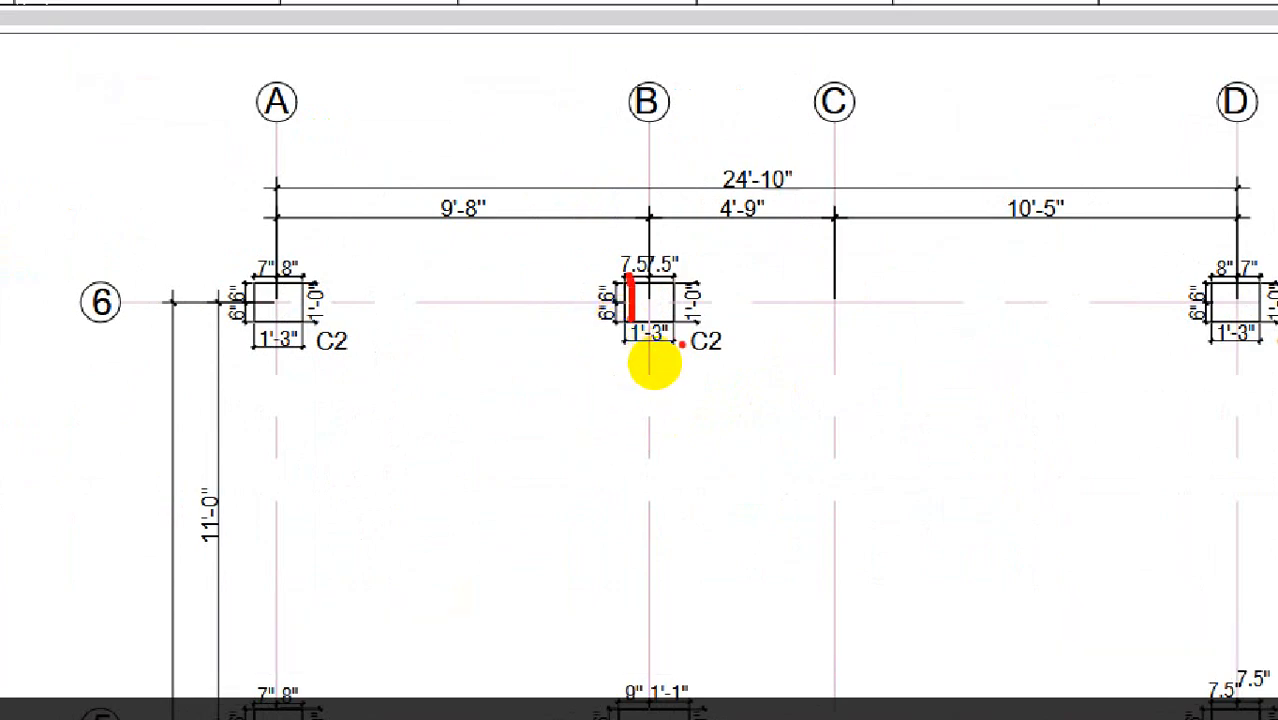
pyautogui.press('Escape')
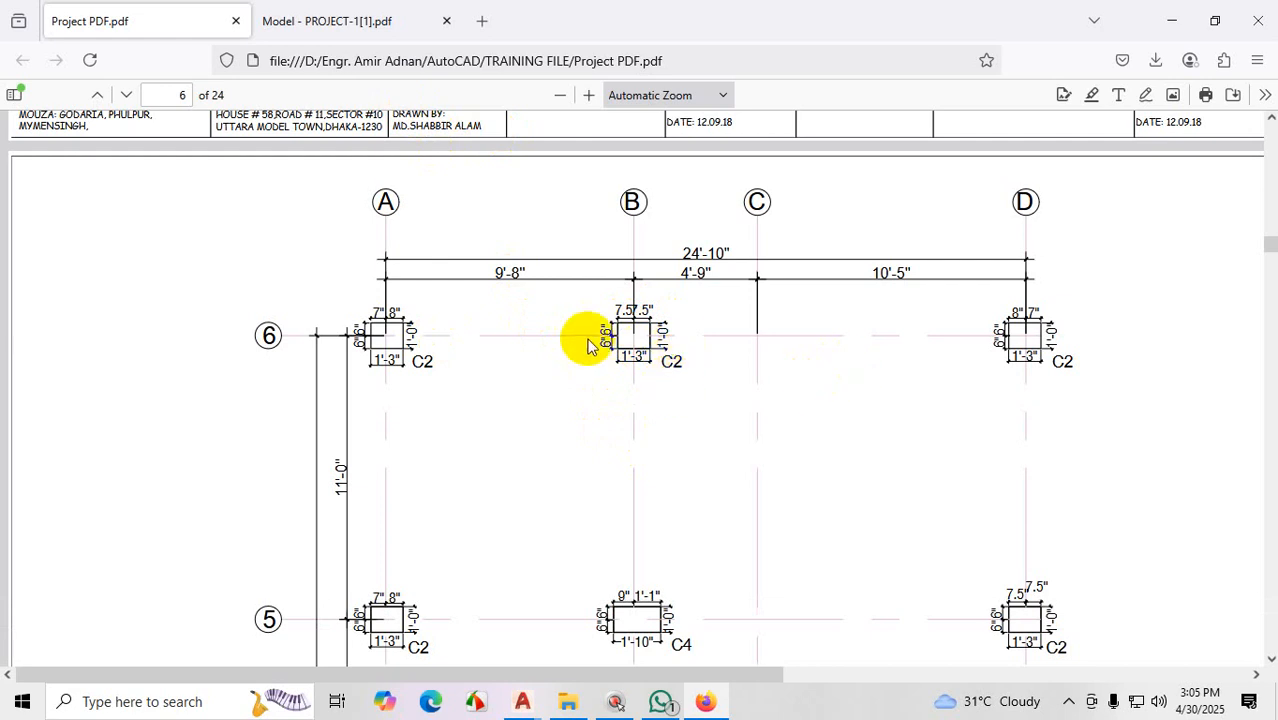
# Step: Look over the column layout on page 6 and go back to the typical floor plan on page 2
pyautogui.scroll(-10, 770, 400)
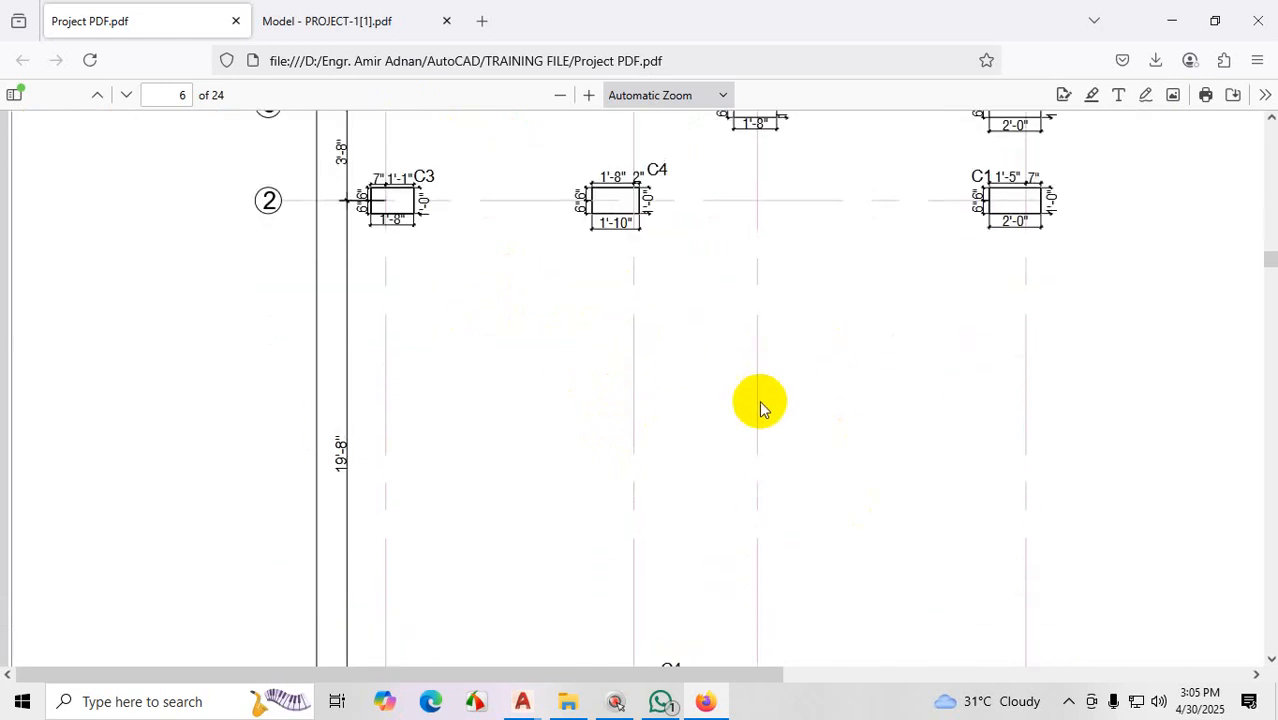
pyautogui.scroll(15, 763, 410)
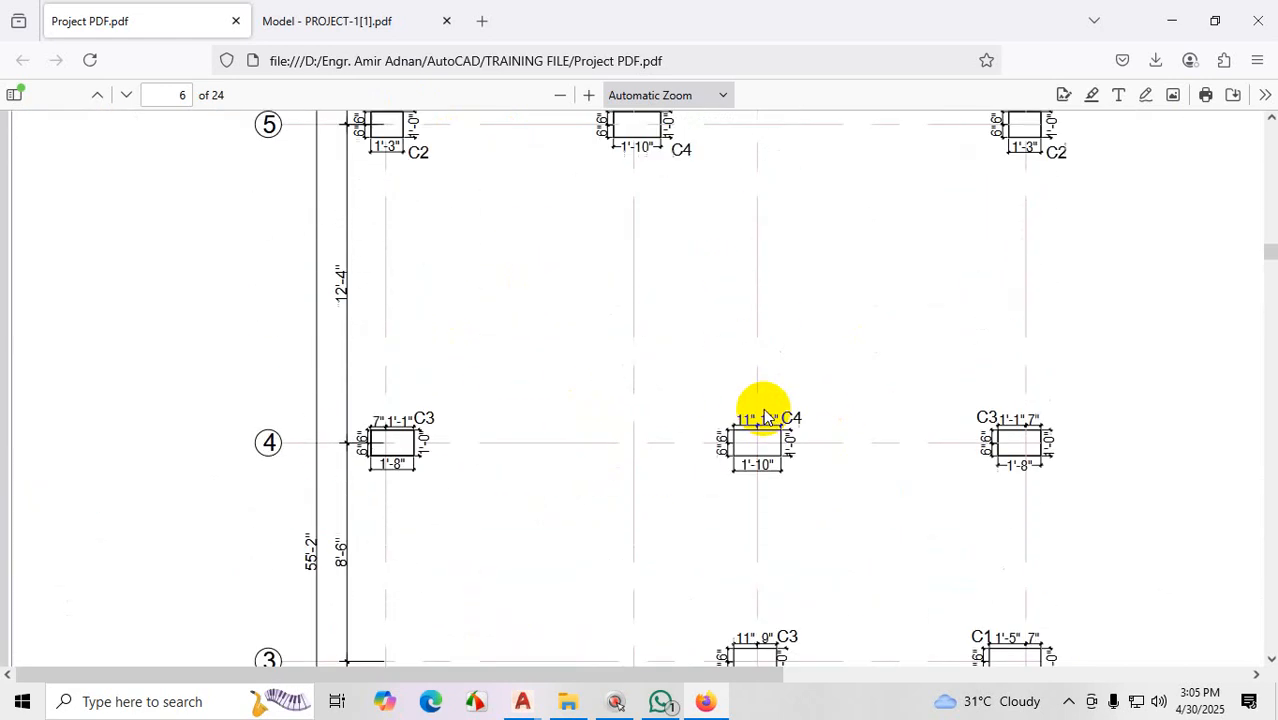
pyautogui.scroll(-3, 763, 410)
pyautogui.scroll(20, 763, 410)
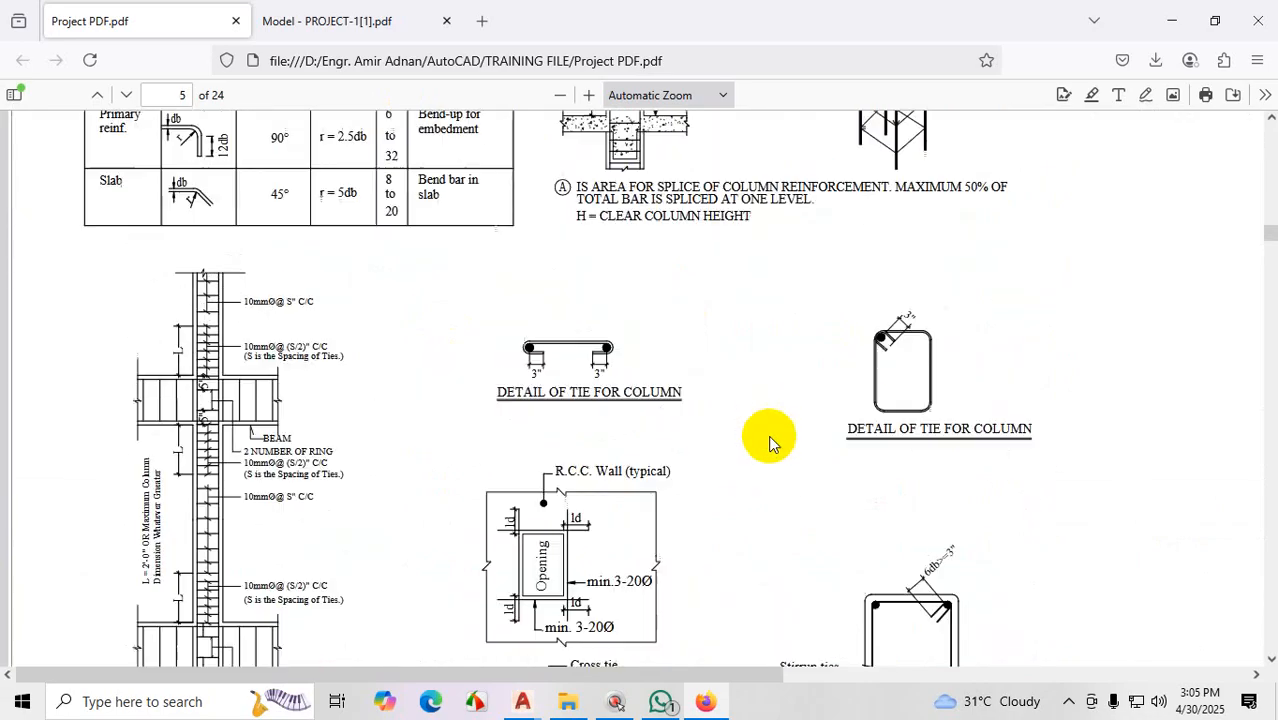
pyautogui.scroll(20, 770, 445)
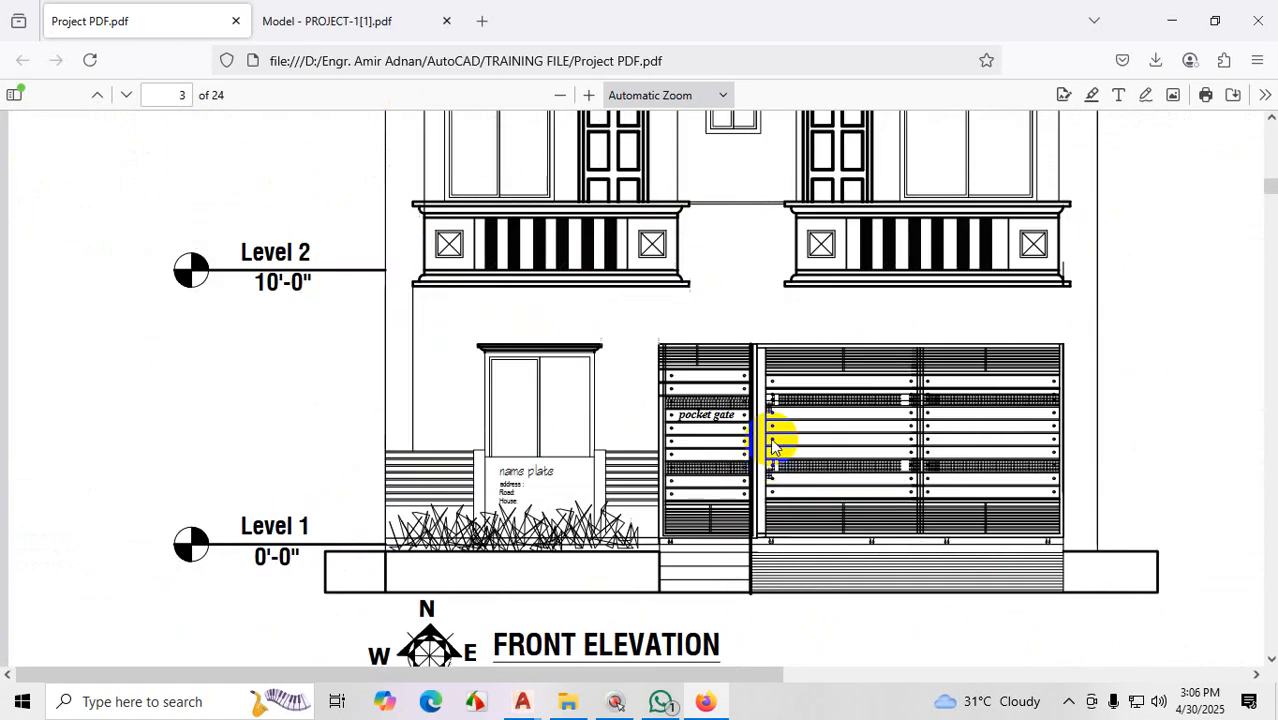
pyautogui.scroll(8, 770, 446)
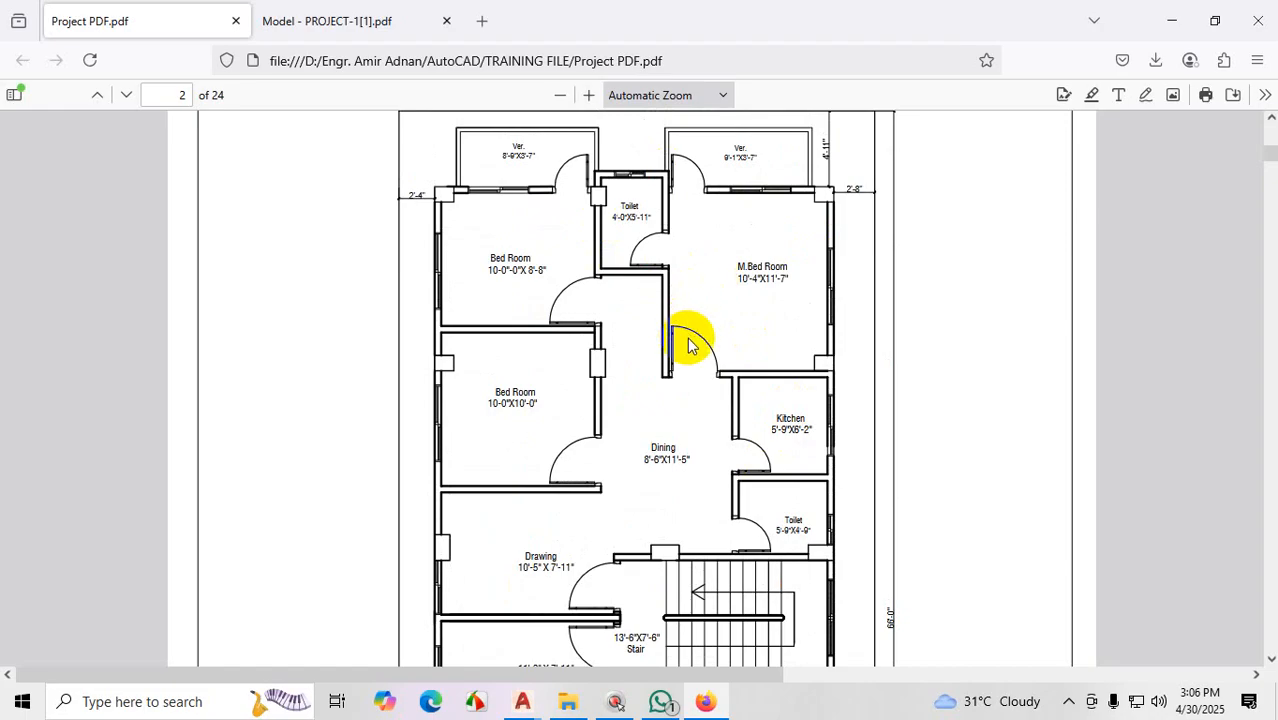
# Step: Review the typical floor plan and front elevation, glancing at the plan in PROJECT-1[1].pdf for comparison
pyautogui.scroll(-7, 688, 345)
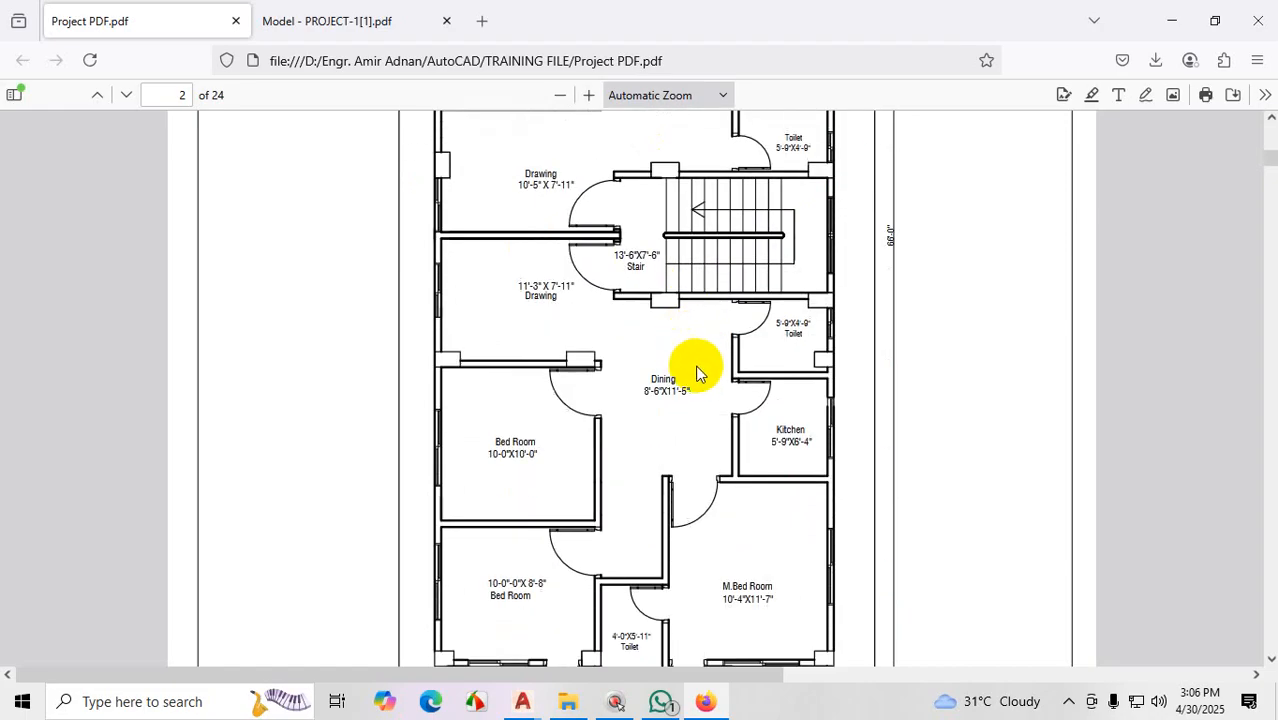
pyautogui.scroll(-20, 757, 357)
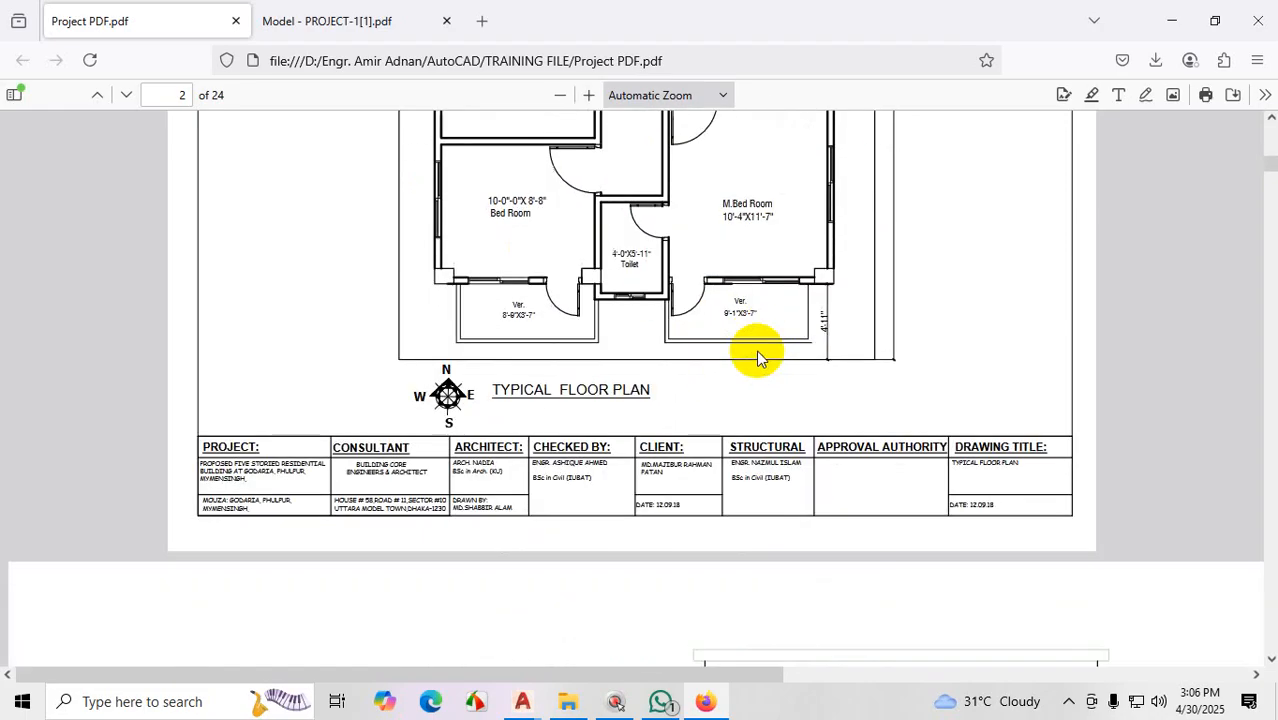
pyautogui.scroll(-7, 756, 350)
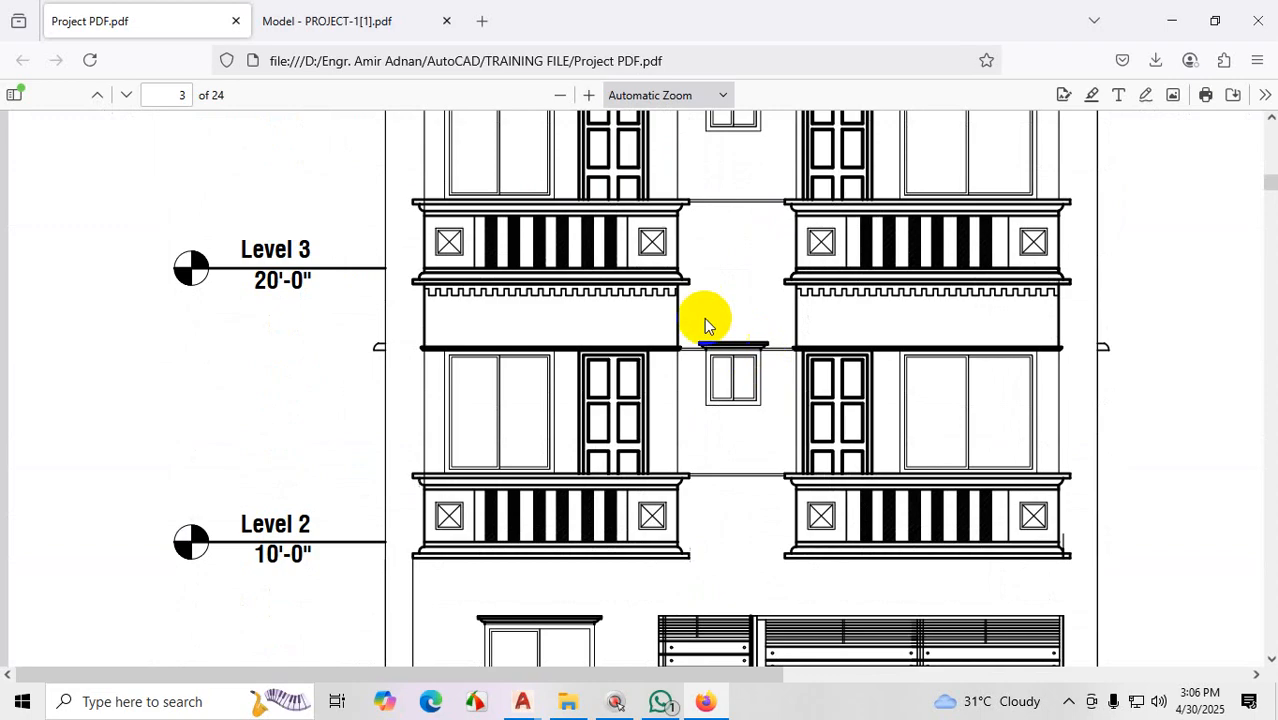
pyautogui.click(330, 24)
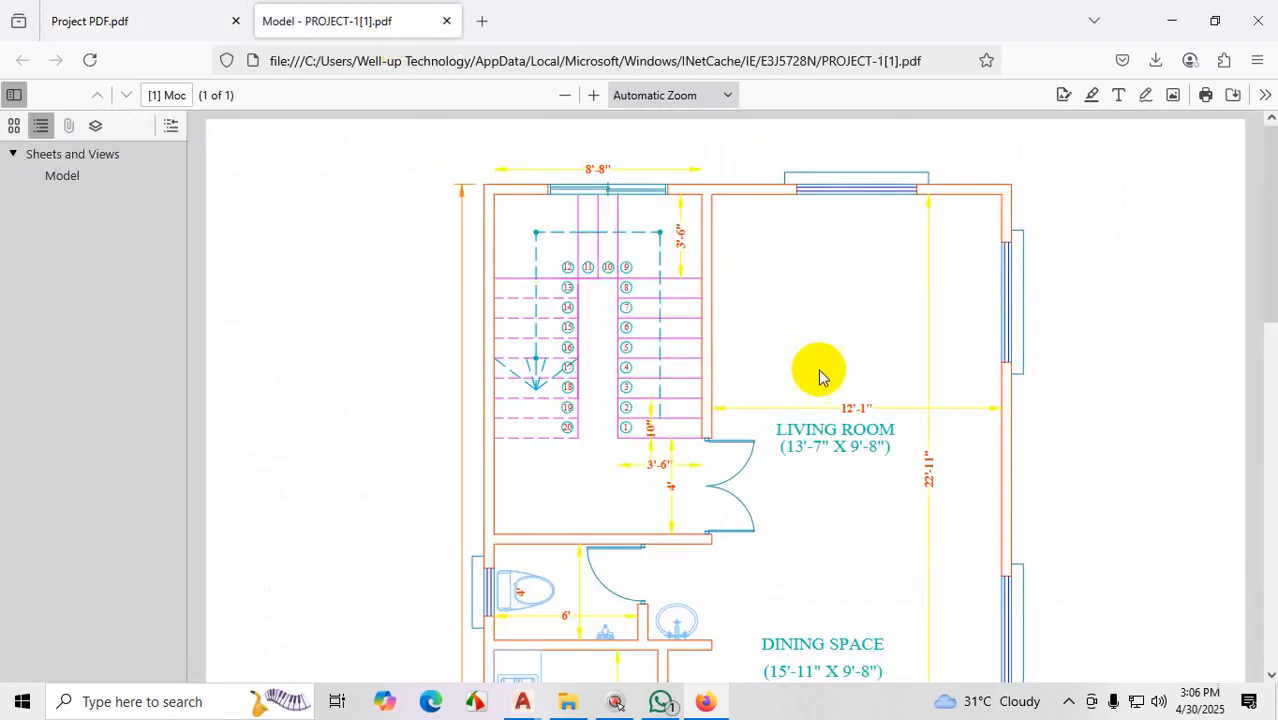
pyautogui.click(185, 23)
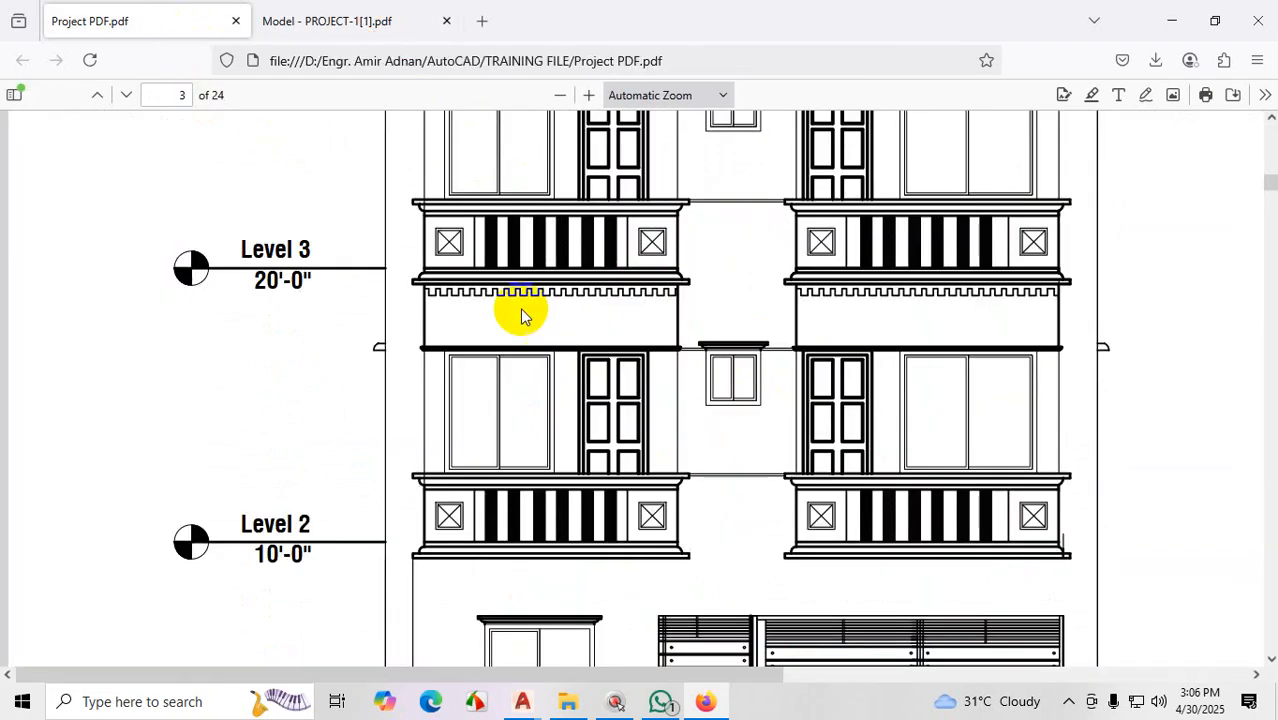
# Step: Return to the typical floor plan on page 2 and examine the columns and walls around the stair close up
pyautogui.scroll(20, 723, 430)
pyautogui.scroll(12, 730, 445)
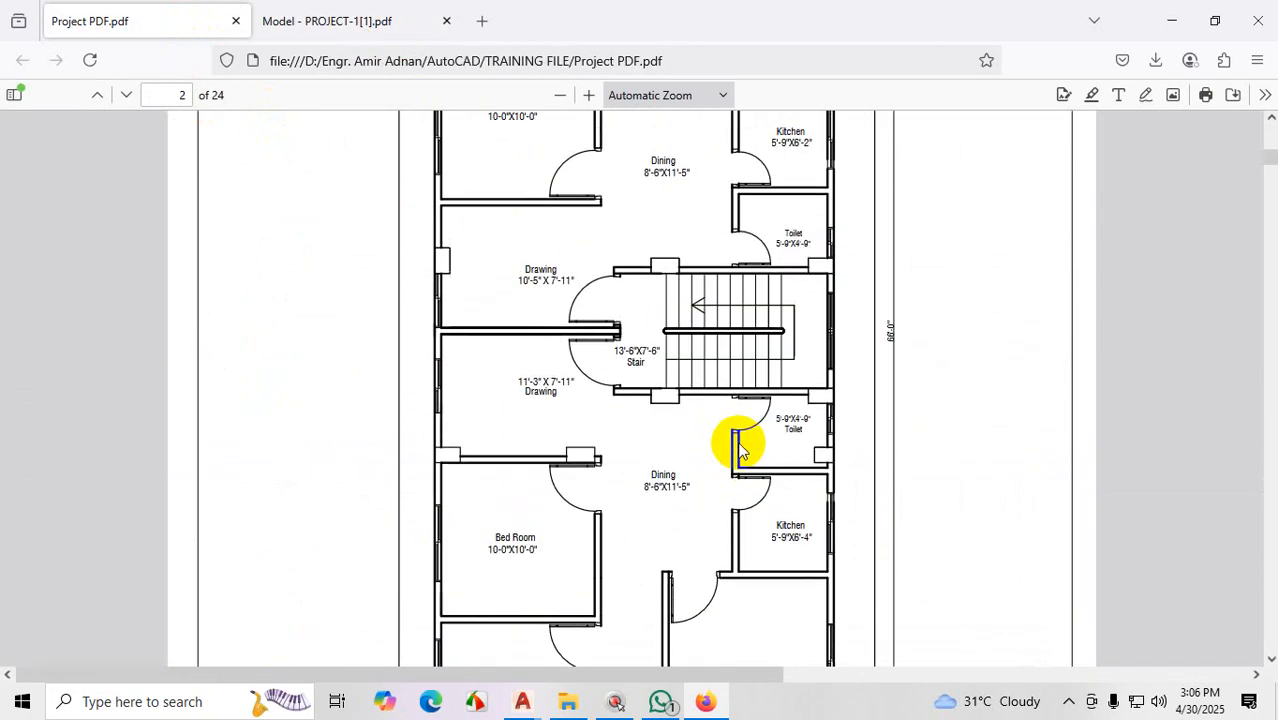
pyautogui.hotkey('ctrl', '1')
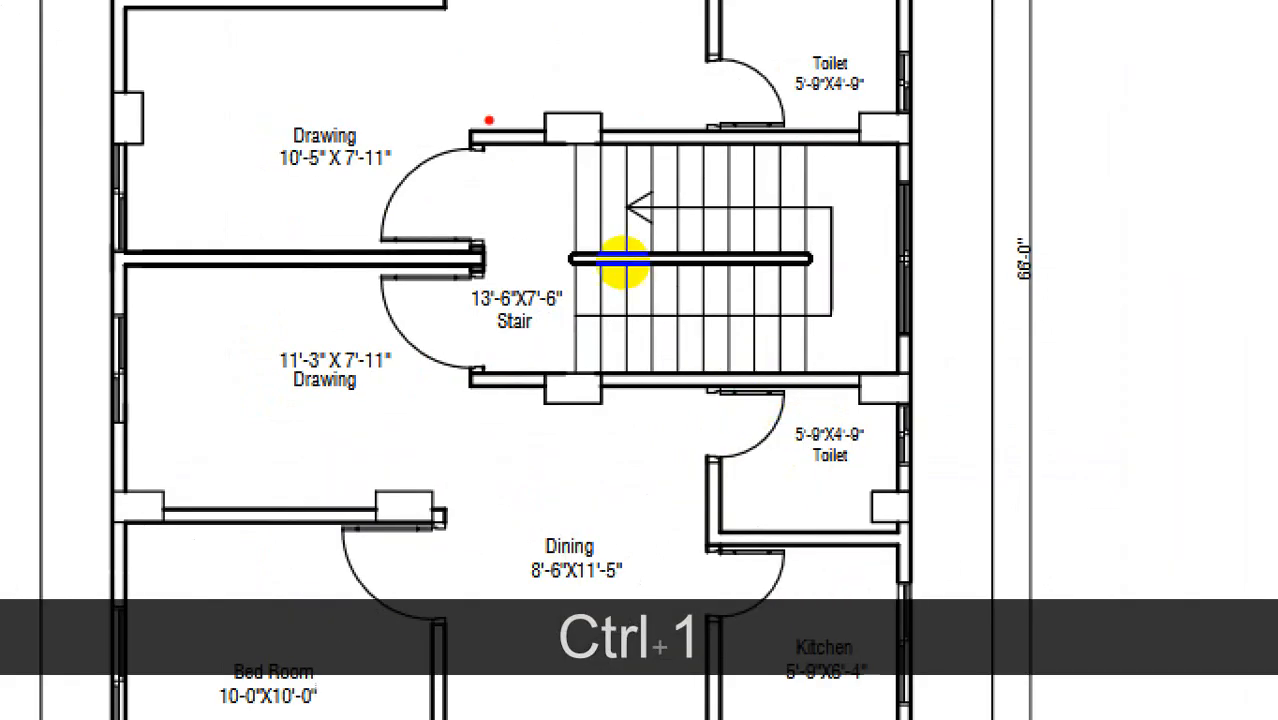
pyautogui.moveTo(508, 78)
pyautogui.mouseDown()
pyautogui.moveTo(508, 434)
pyautogui.moveTo(990, 432)
pyautogui.moveTo(958, 80)
pyautogui.moveTo(540, 80)
pyautogui.mouseUp()
pyautogui.press('Escape')
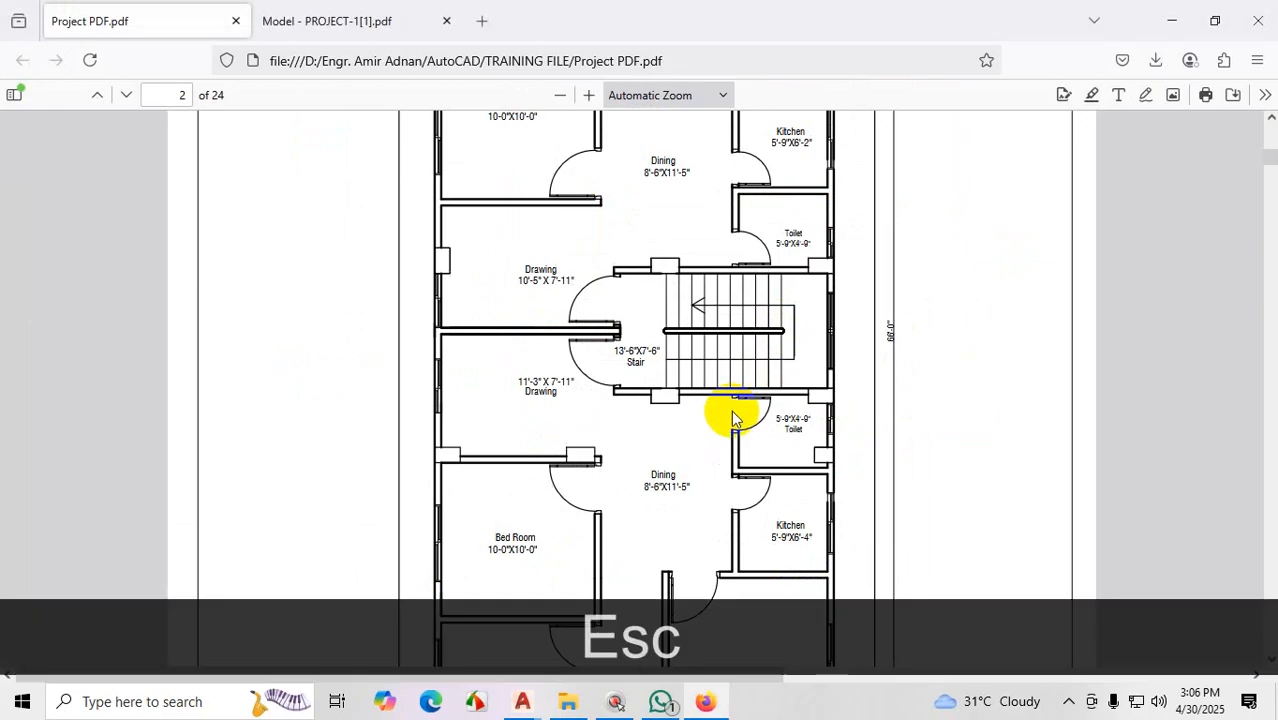
# Step: Return to the column layout on page 6 and examine the columns on grid lines 4 to 6
pyautogui.scroll(-1, 745, 412)
pyautogui.scroll(-20, 748, 410)
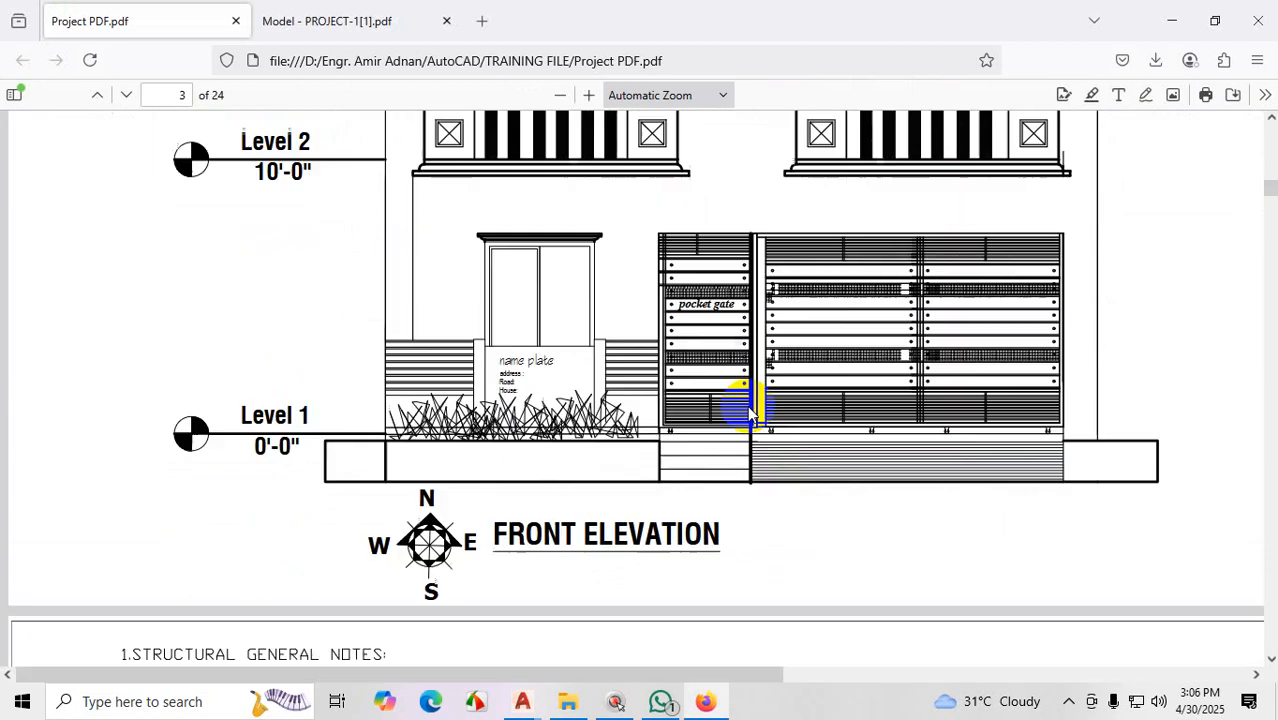
pyautogui.scroll(-20, 750, 410)
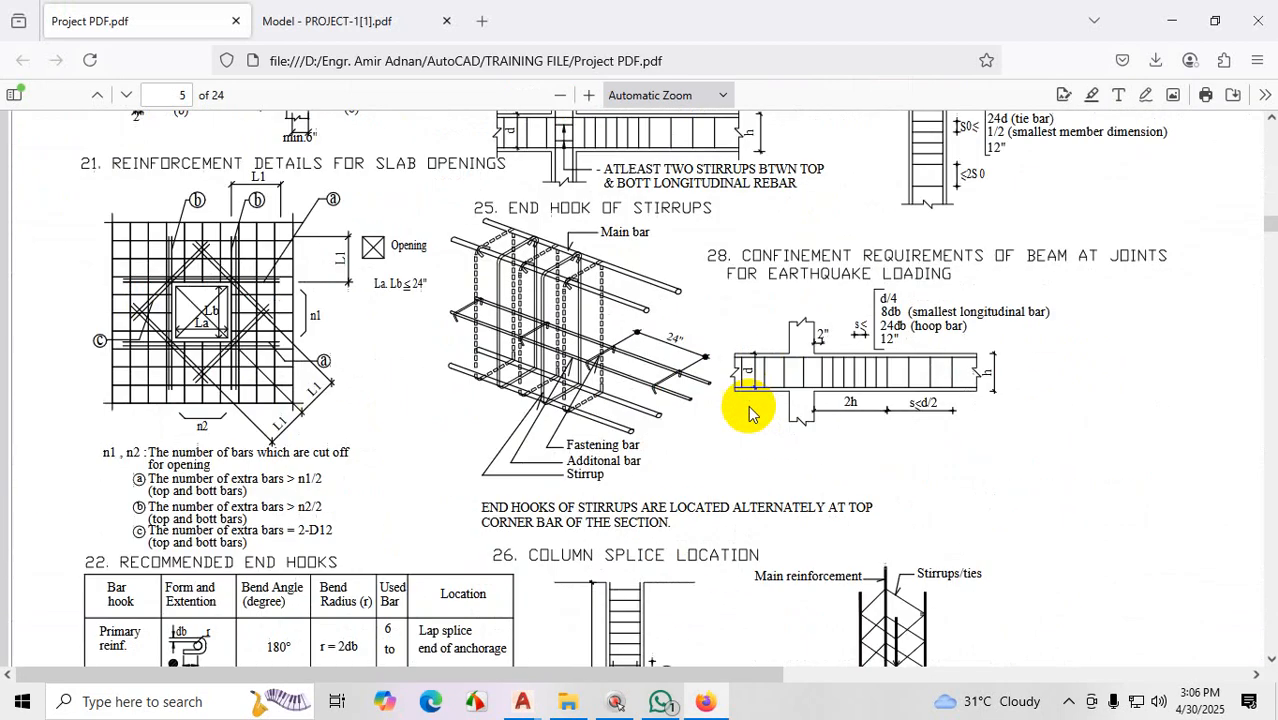
pyautogui.scroll(-20, 750, 410)
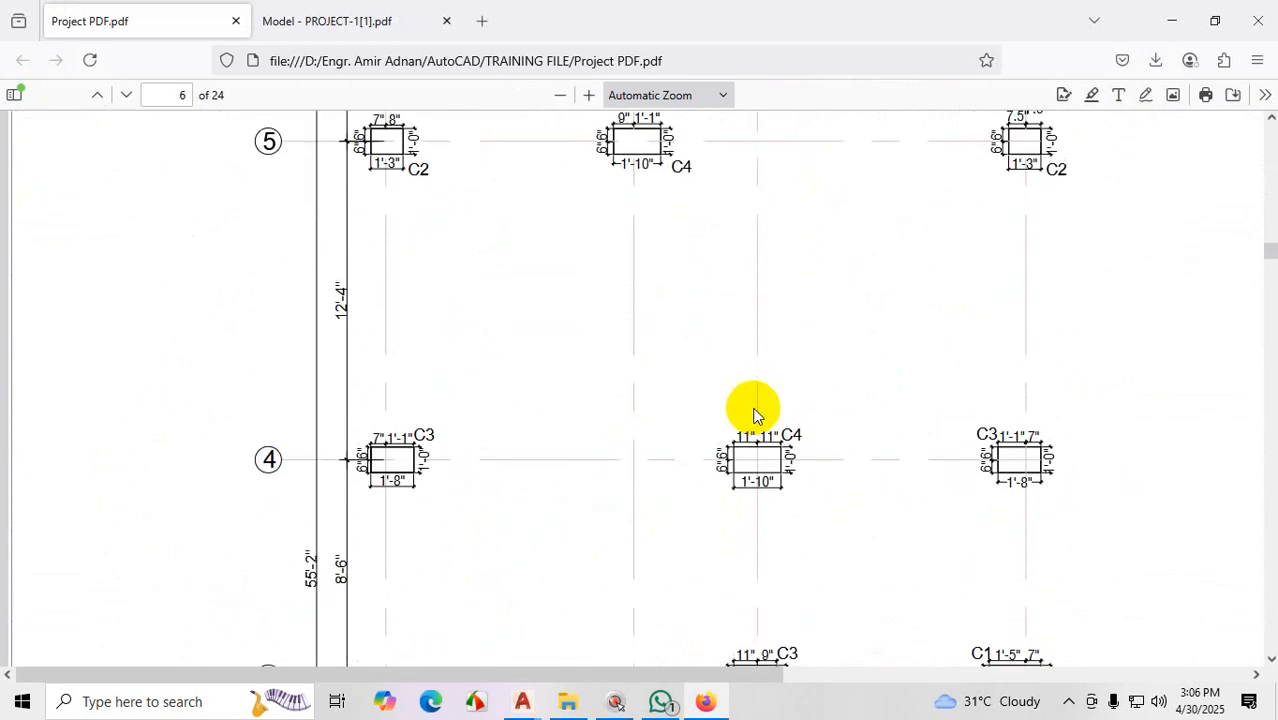
pyautogui.scroll(8, 1006, 361)
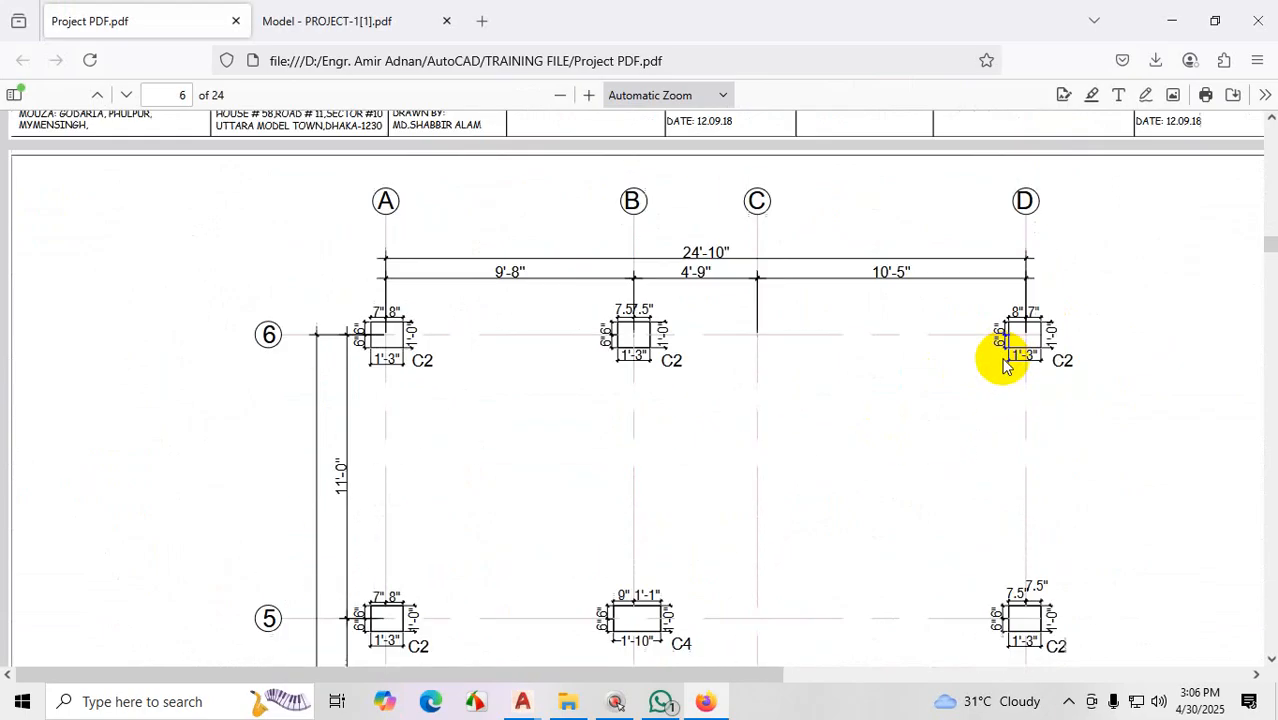
# Step: Compare the typical floor plan on page 2 with the columns on grid lines 2 to 4 of the page 6 layout
pyautogui.scroll(15, 905, 418)
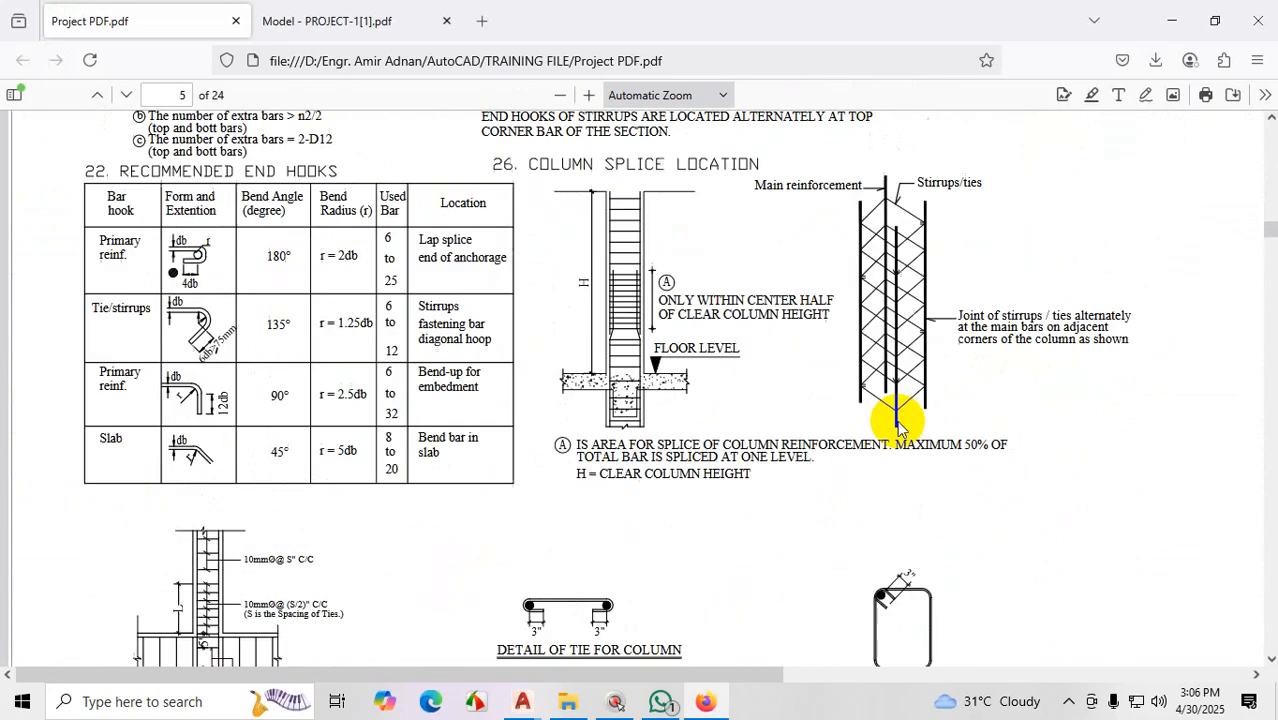
pyautogui.scroll(20, 894, 428)
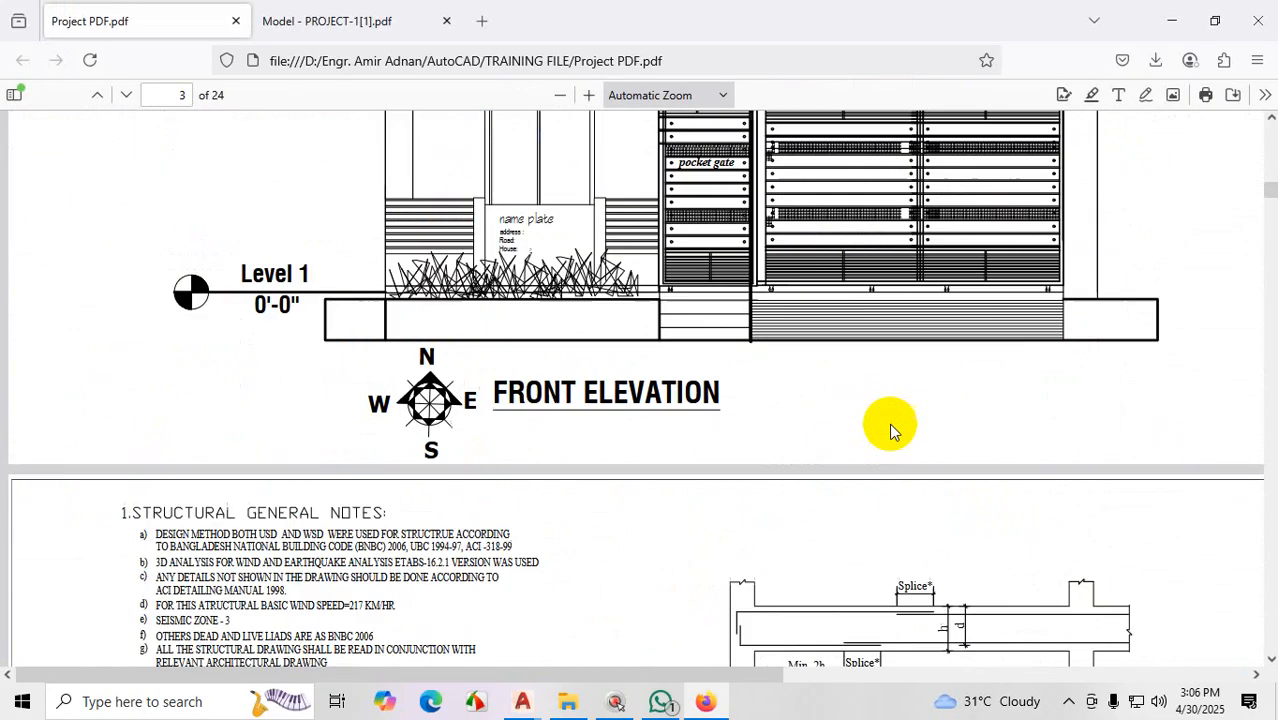
pyautogui.scroll(5, 891, 430)
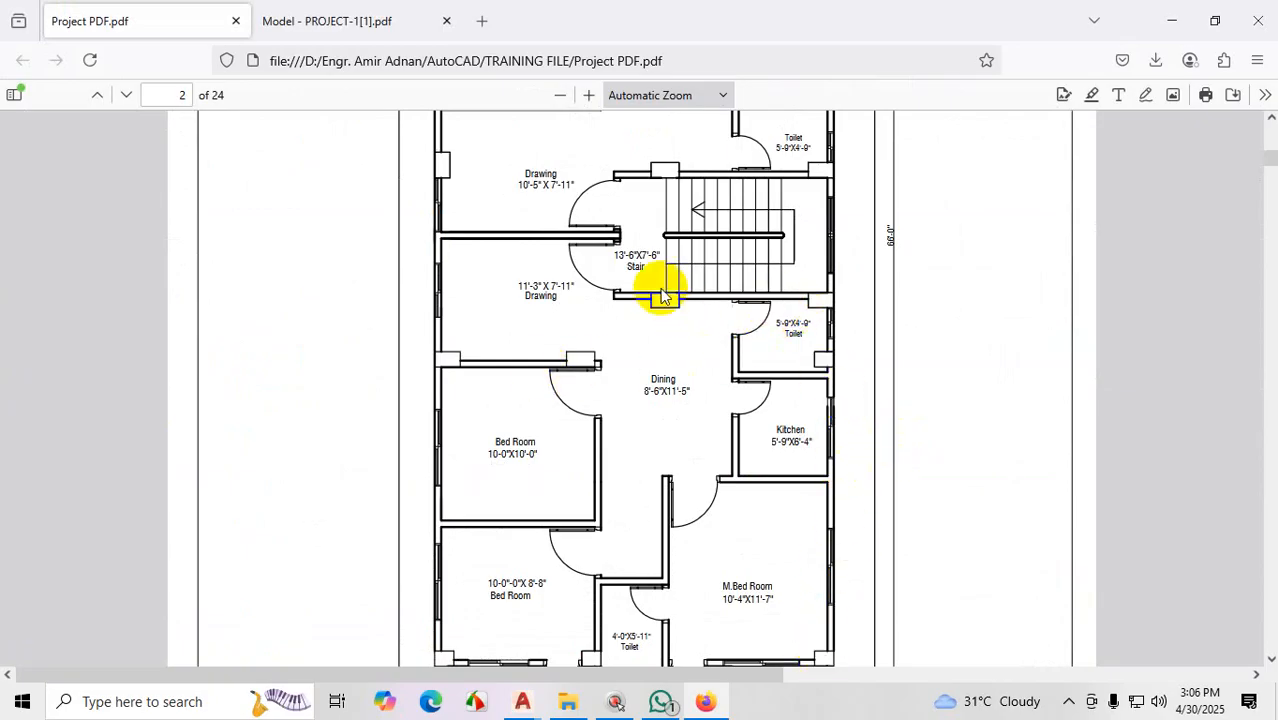
pyautogui.scroll(-20, 786, 243)
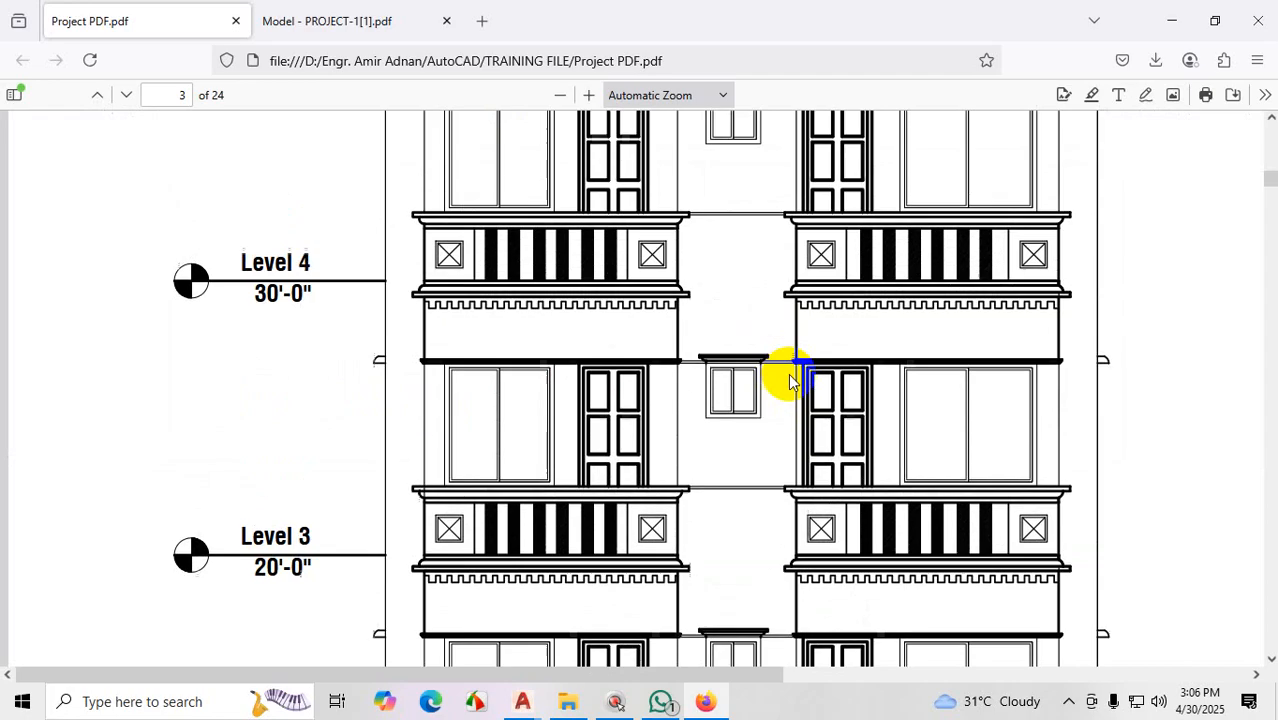
pyautogui.scroll(-20, 789, 377)
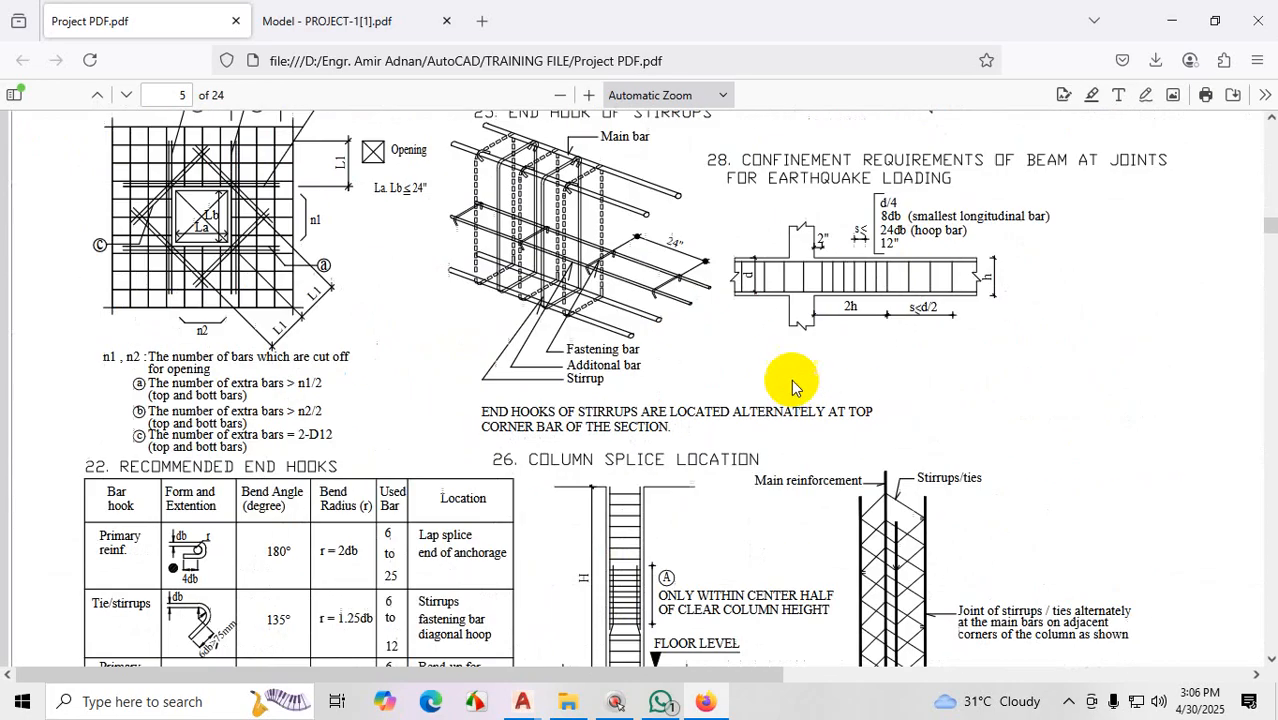
pyautogui.scroll(-10, 792, 388)
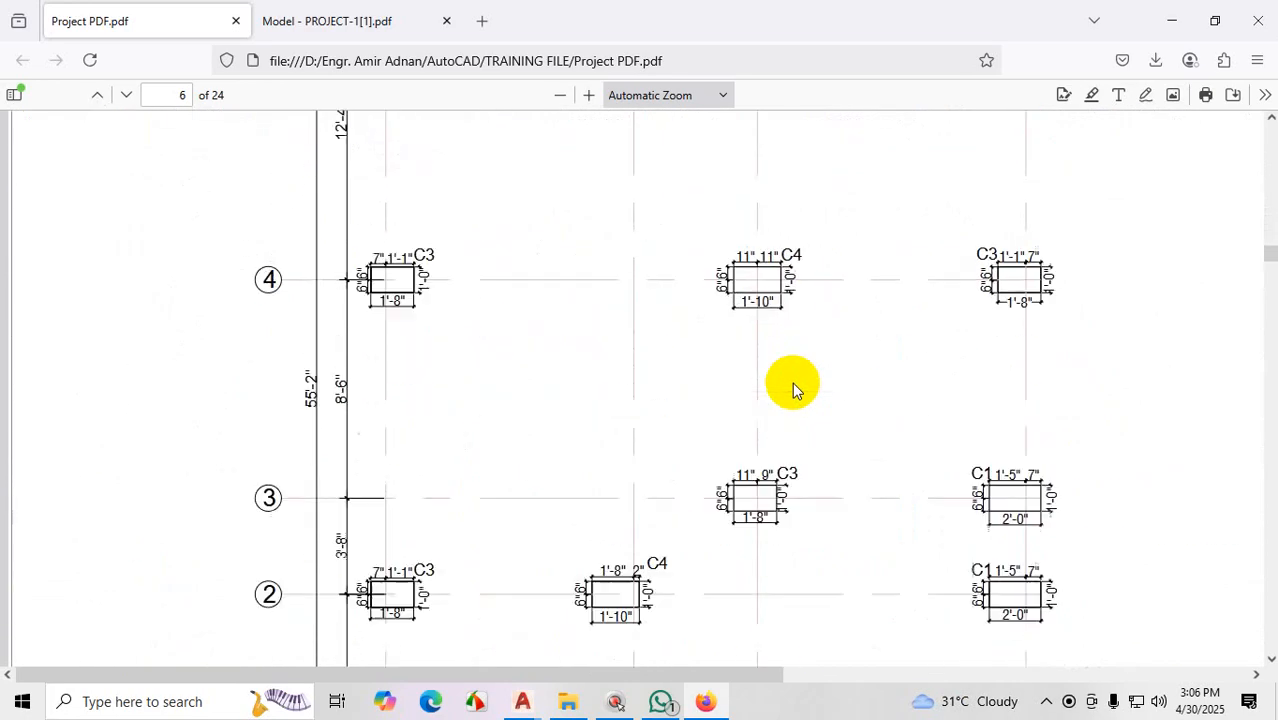
pyautogui.scroll(5, 792, 382)
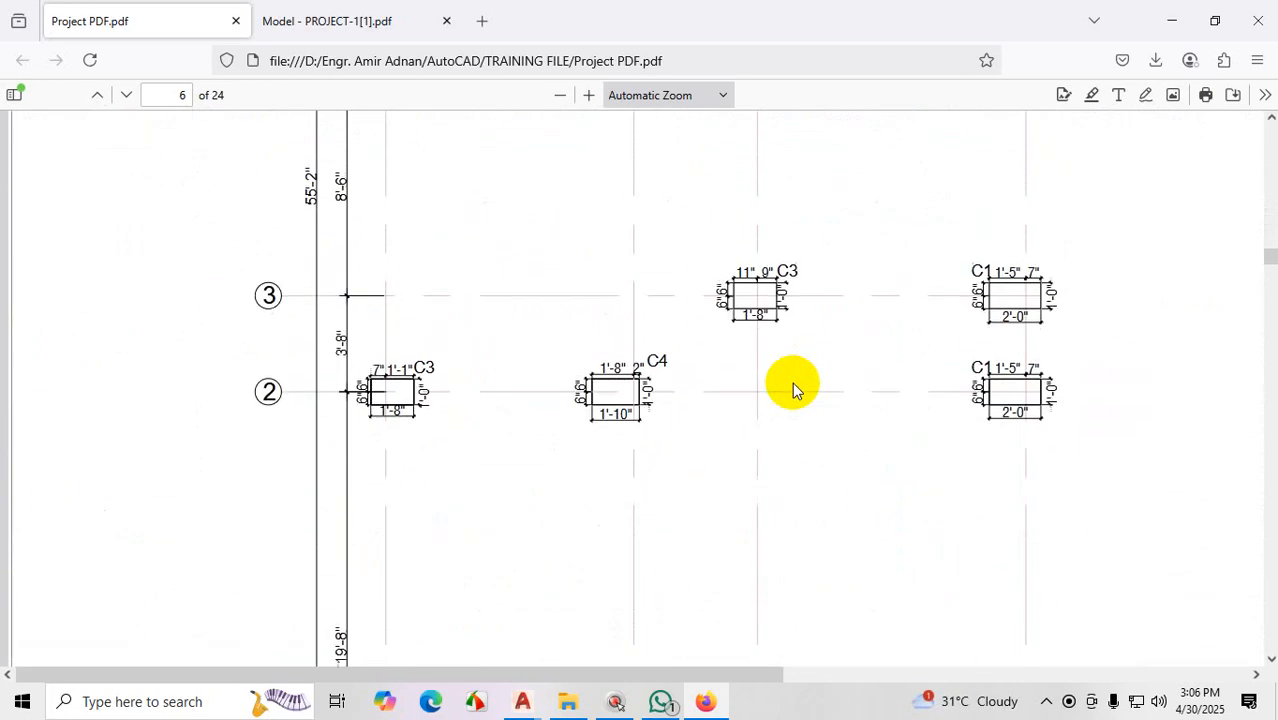
pyautogui.scroll(3, 926, 306)
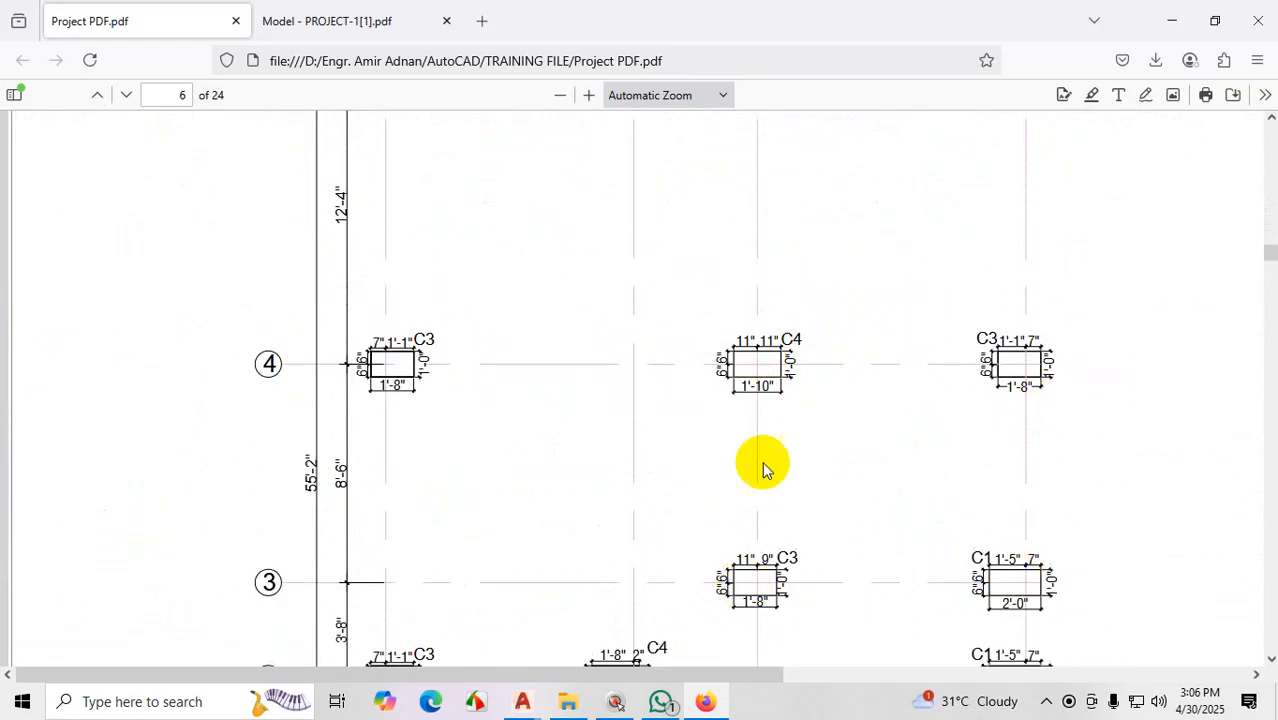
# Step: Circle the column marks C1, C3 and C4 at grid lines 3 and 4 for a close look at the column types
pyautogui.hotkey('ctrl', '1')
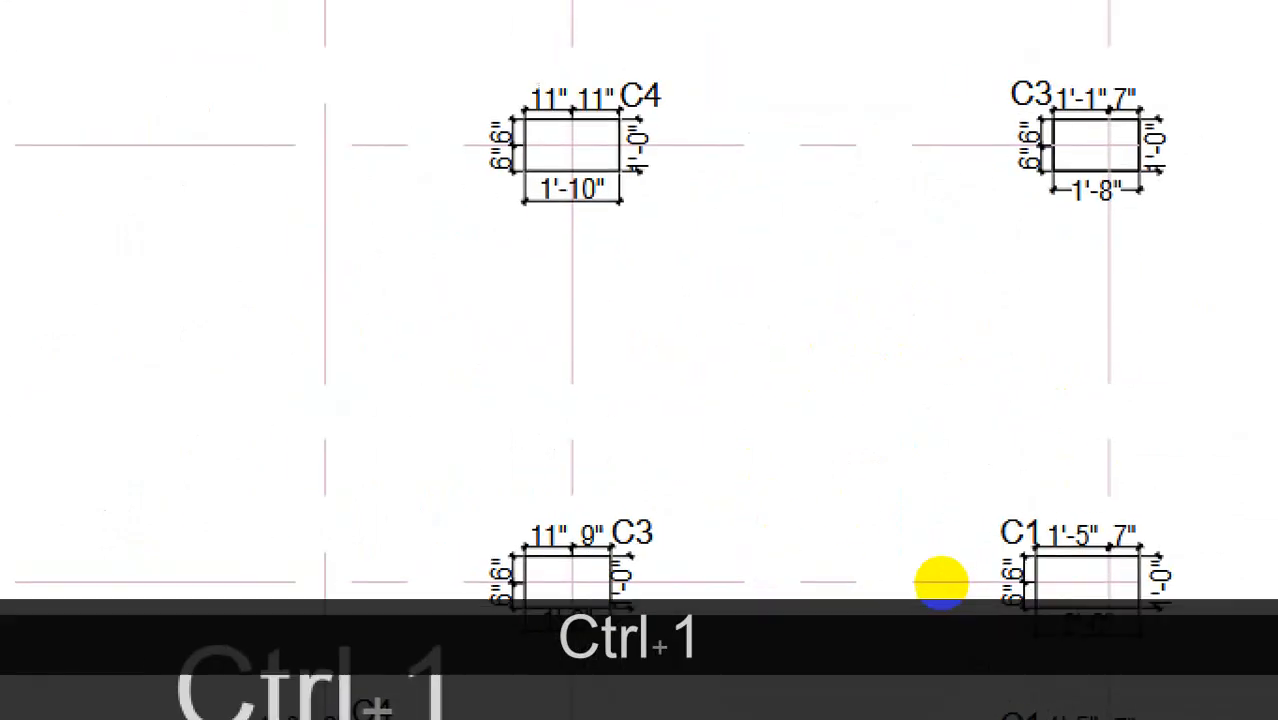
pyautogui.moveTo(1052, 504)
pyautogui.mouseDown()
pyautogui.moveTo(1090, 556)
pyautogui.moveTo(1064, 494)
pyautogui.mouseUp()
pyautogui.moveTo(1078, 63)
pyautogui.mouseDown()
pyautogui.moveTo(1013, 80)
pyautogui.moveTo(1018, 58)
pyautogui.mouseUp()
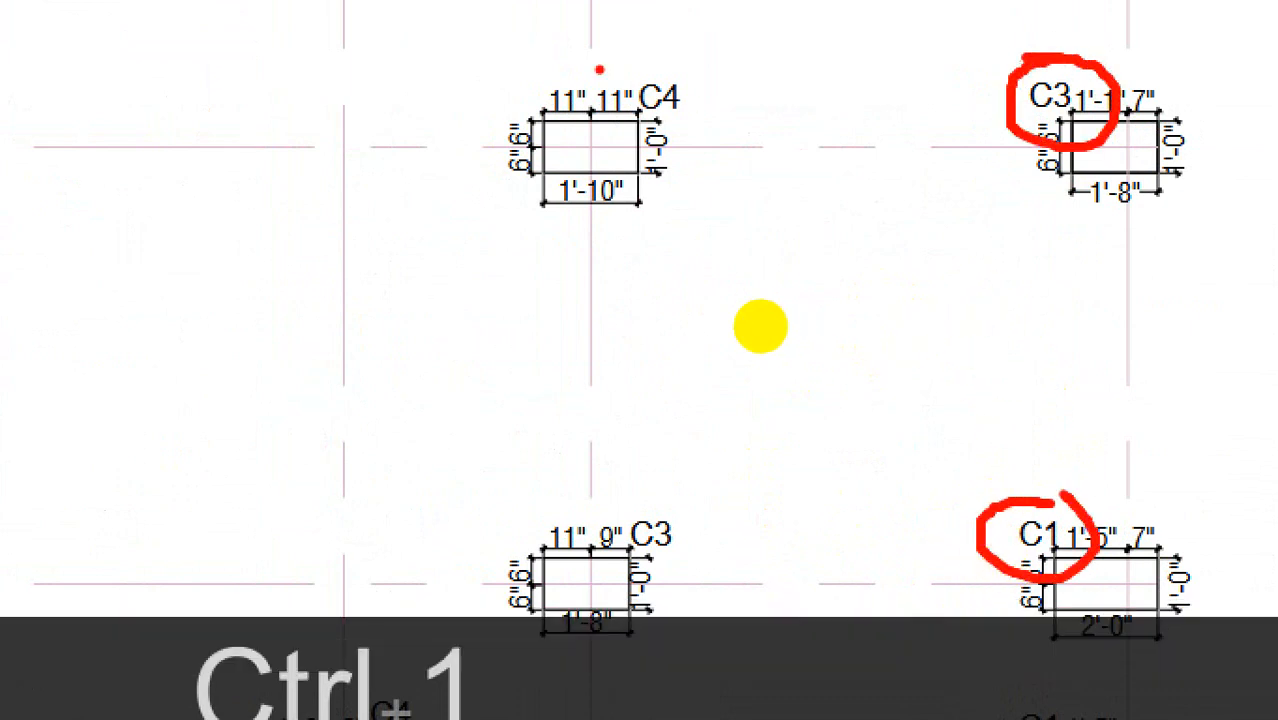
pyautogui.moveTo(660, 87); pyautogui.dragTo(655, 132)
pyautogui.moveTo(655, 492)
pyautogui.mouseDown()
pyautogui.moveTo(619, 542)
pyautogui.moveTo(692, 500)
pyautogui.mouseUp()
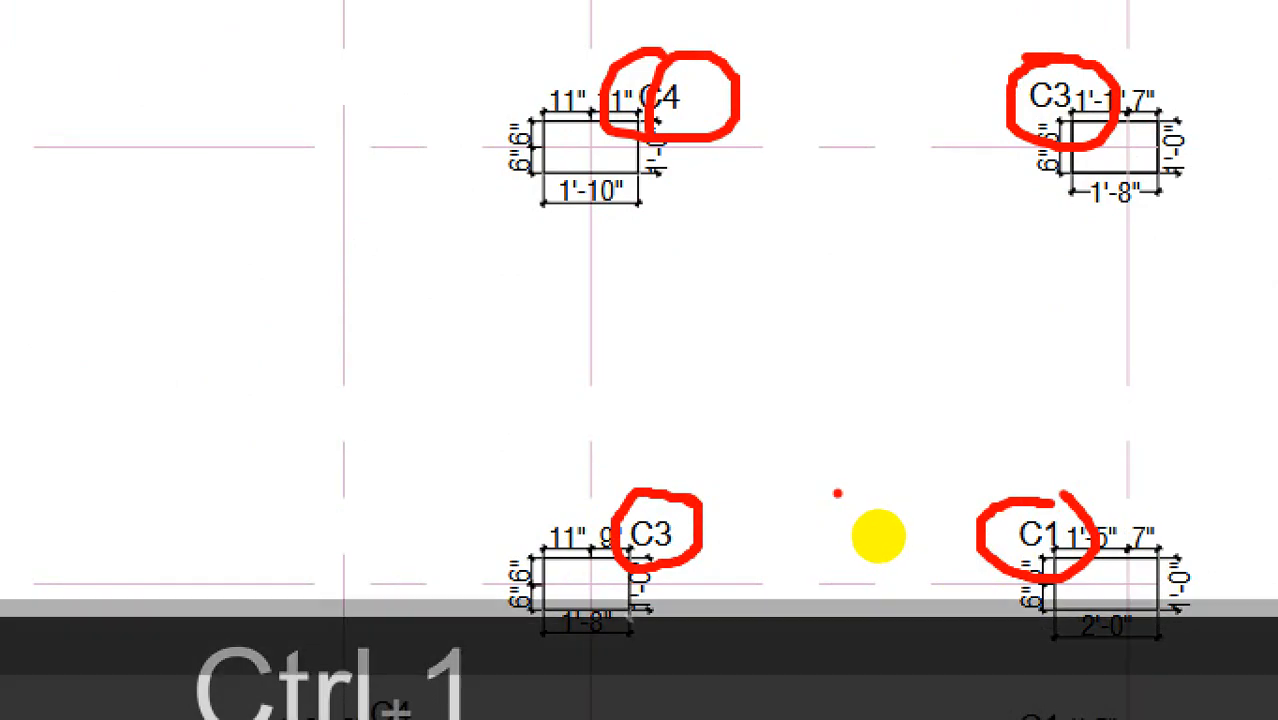
pyautogui.press('Escape')
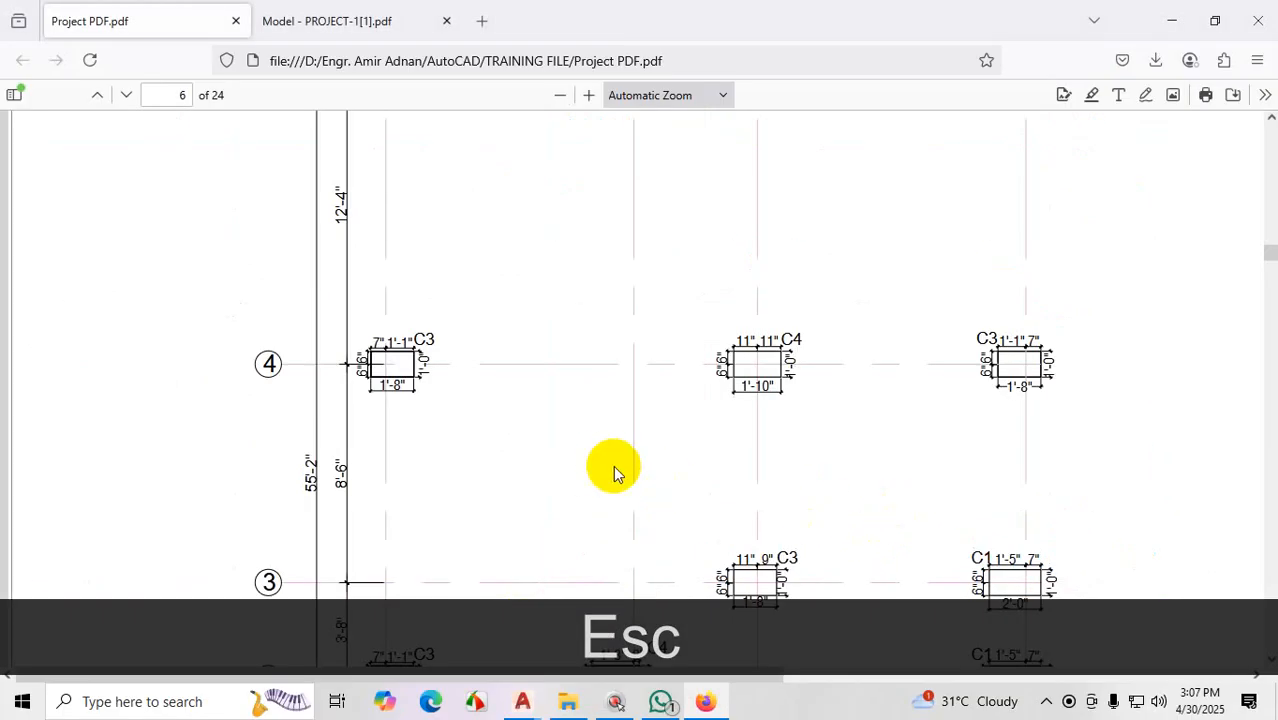
# Step: Look through the whole column layout and go to the Column Schedule on page 7 to examine the C1 sections
pyautogui.scroll(5, 590, 434)
pyautogui.scroll(3, 600, 345)
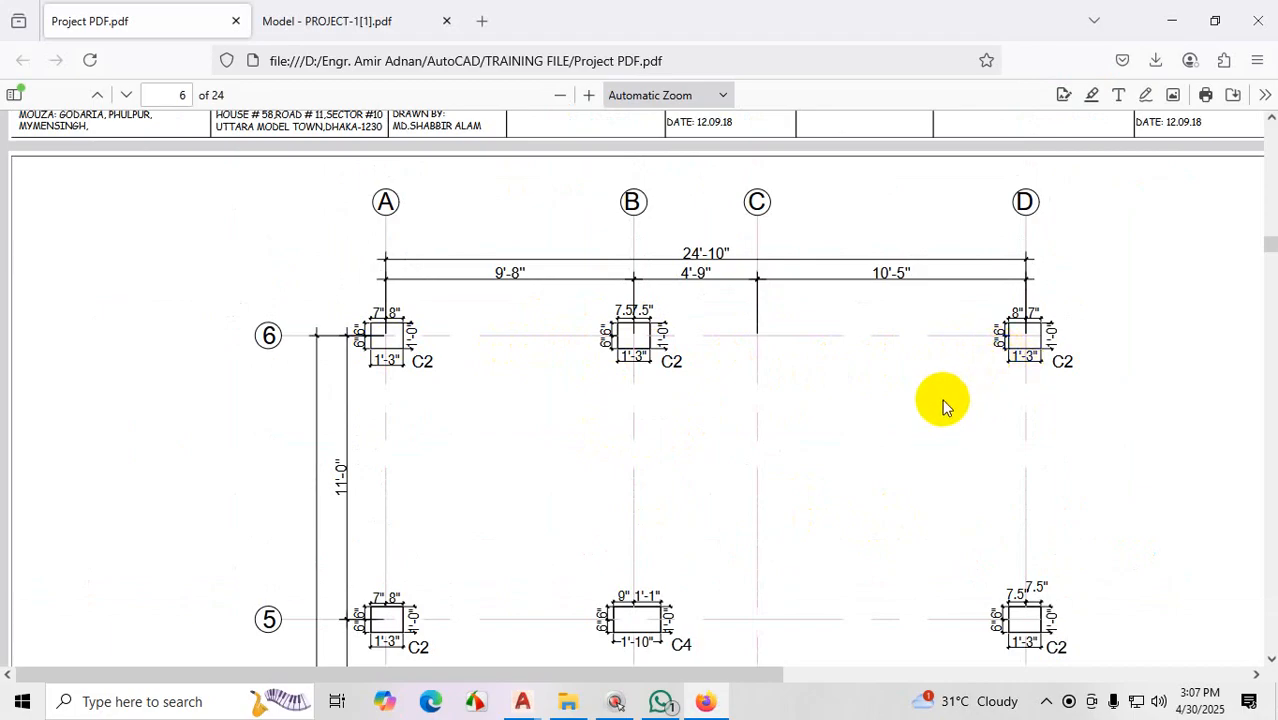
pyautogui.scroll(-10, 713, 380)
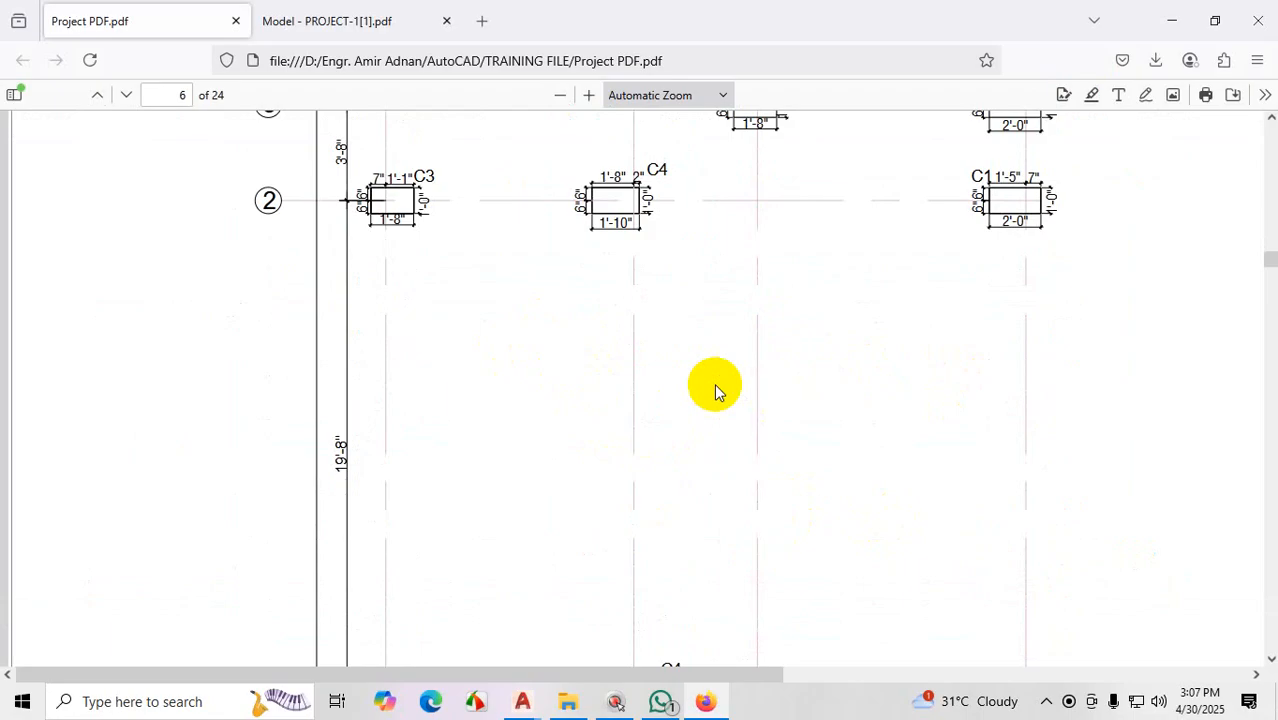
pyautogui.scroll(-10, 715, 390)
pyautogui.scroll(3, 542, 417)
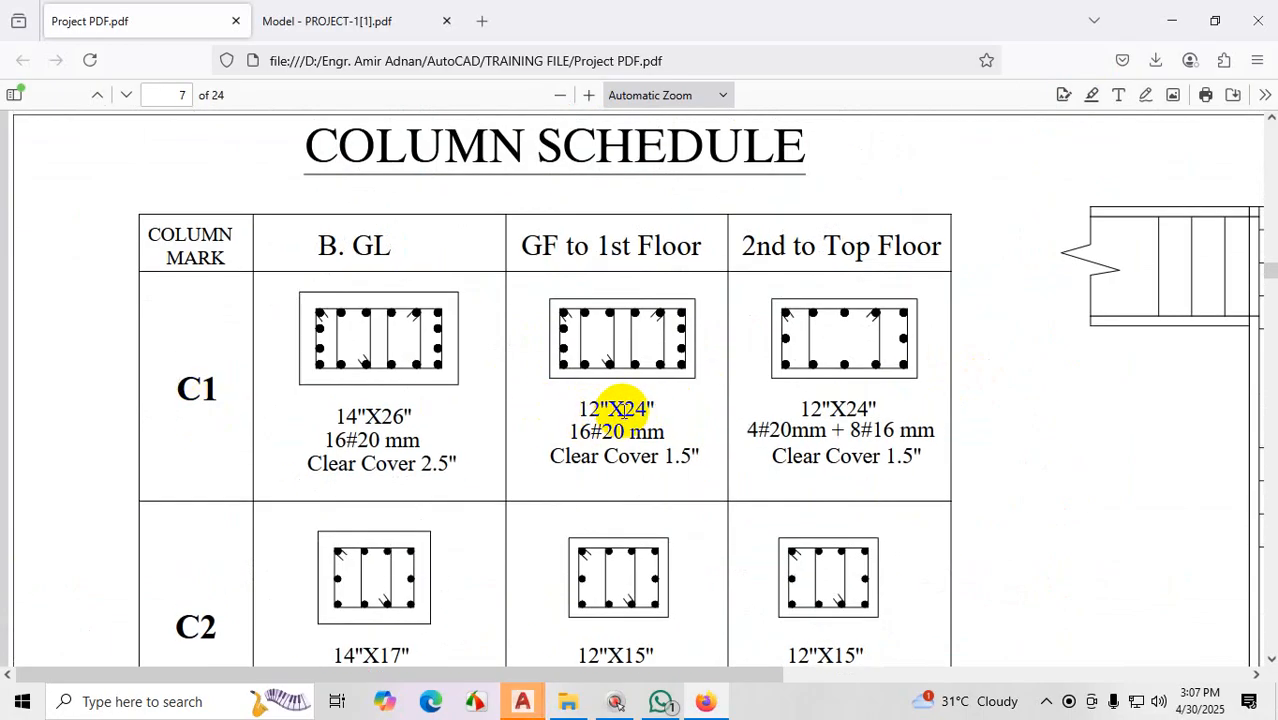
# Step: Mark the C1 section for GF to 1st Floor and its 12"X24" size, and look through the C2 and C3 rows
pyautogui.hotkey('ctrl', '1')
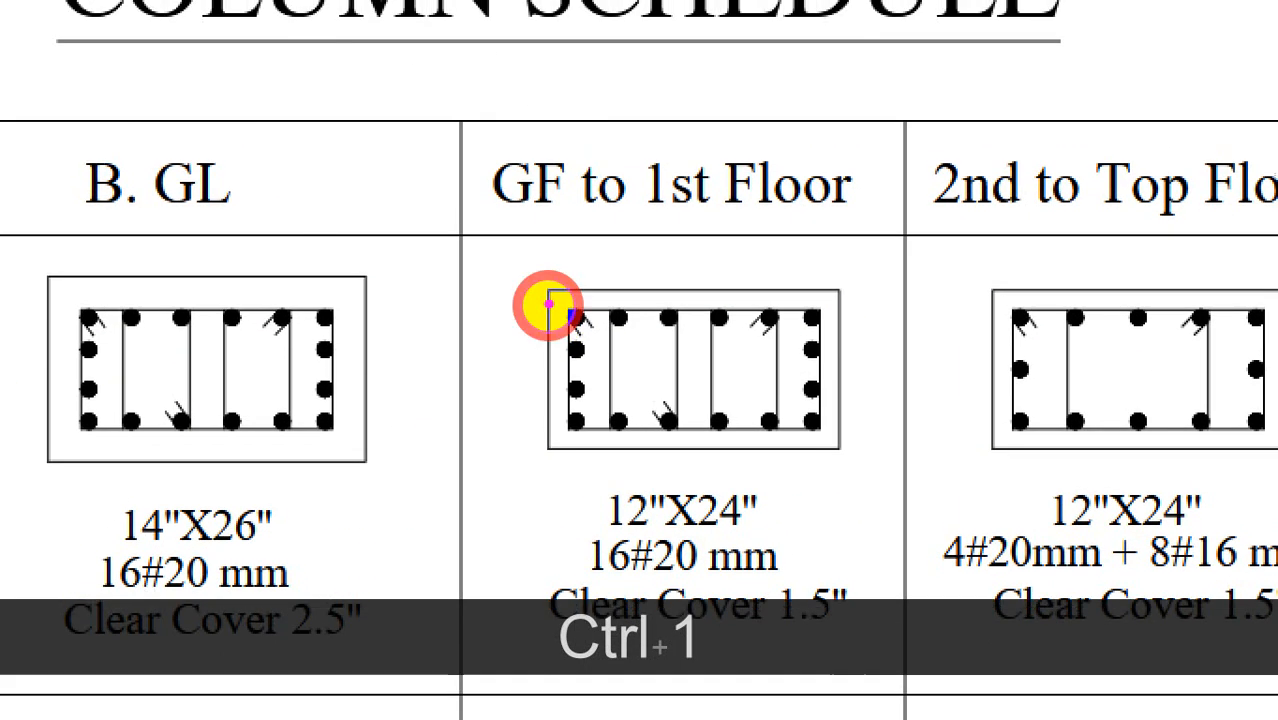
pyautogui.moveTo(548, 303); pyautogui.dragTo(571, 468)
pyautogui.moveTo(529, 263); pyautogui.dragTo(871, 293)
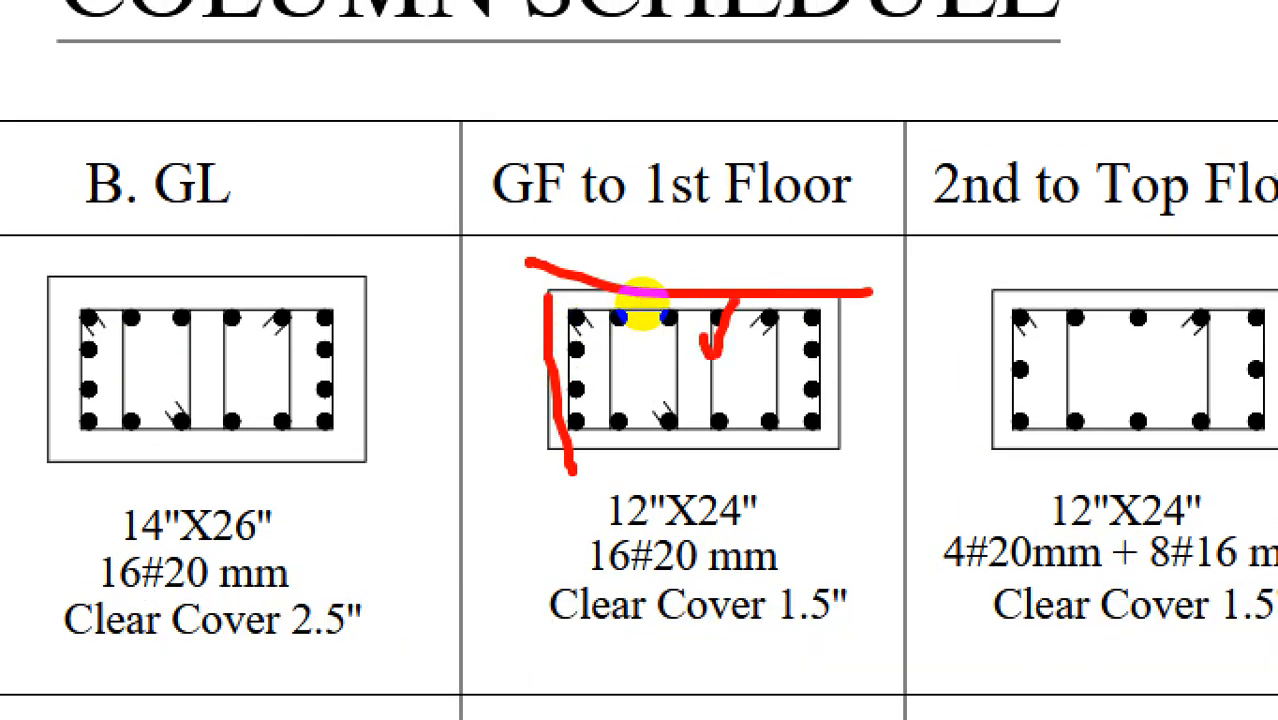
pyautogui.moveTo(740, 465)
pyautogui.mouseDown()
pyautogui.moveTo(555, 545)
pyautogui.moveTo(775, 530)
pyautogui.mouseUp()
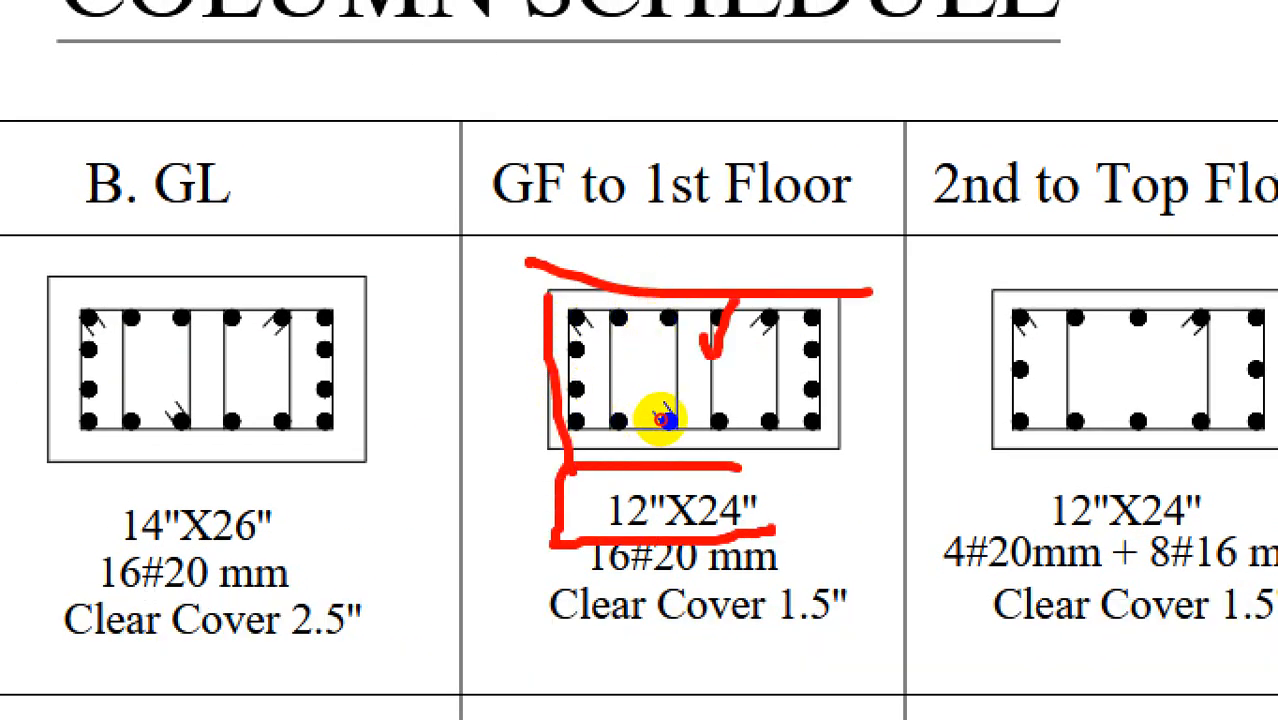
pyautogui.press('Escape')
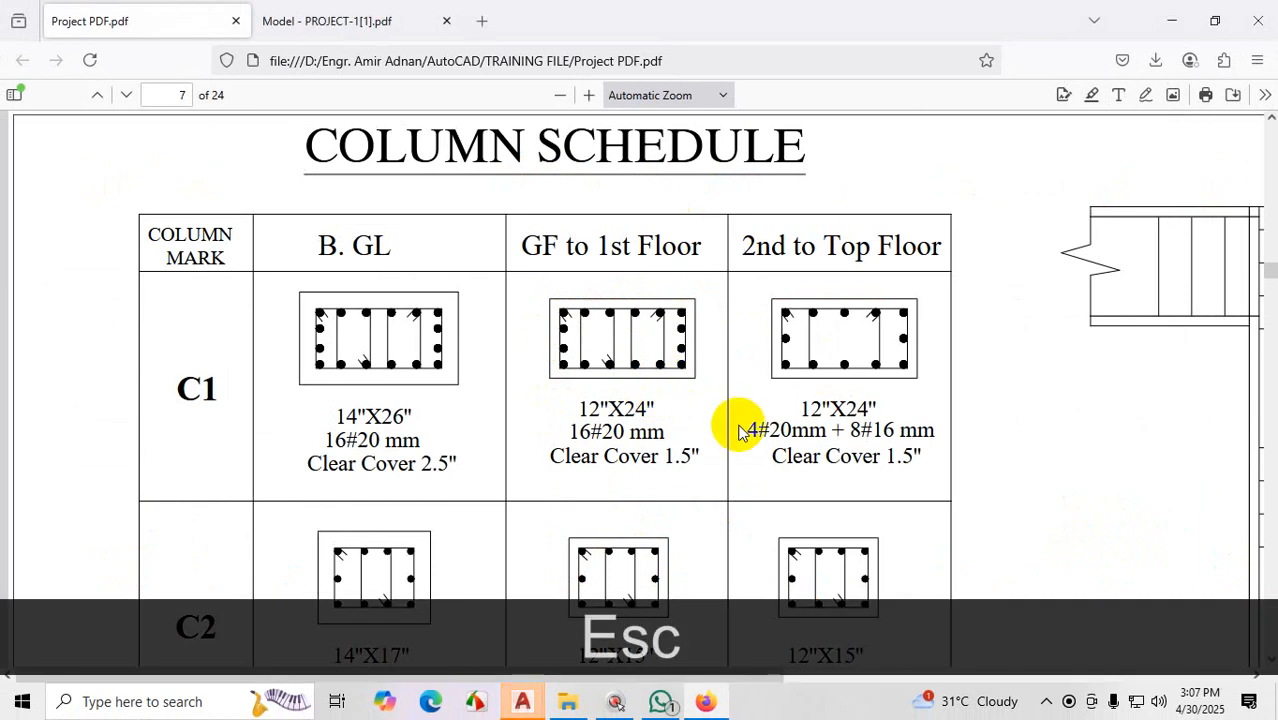
pyautogui.scroll(-10, 738, 378)
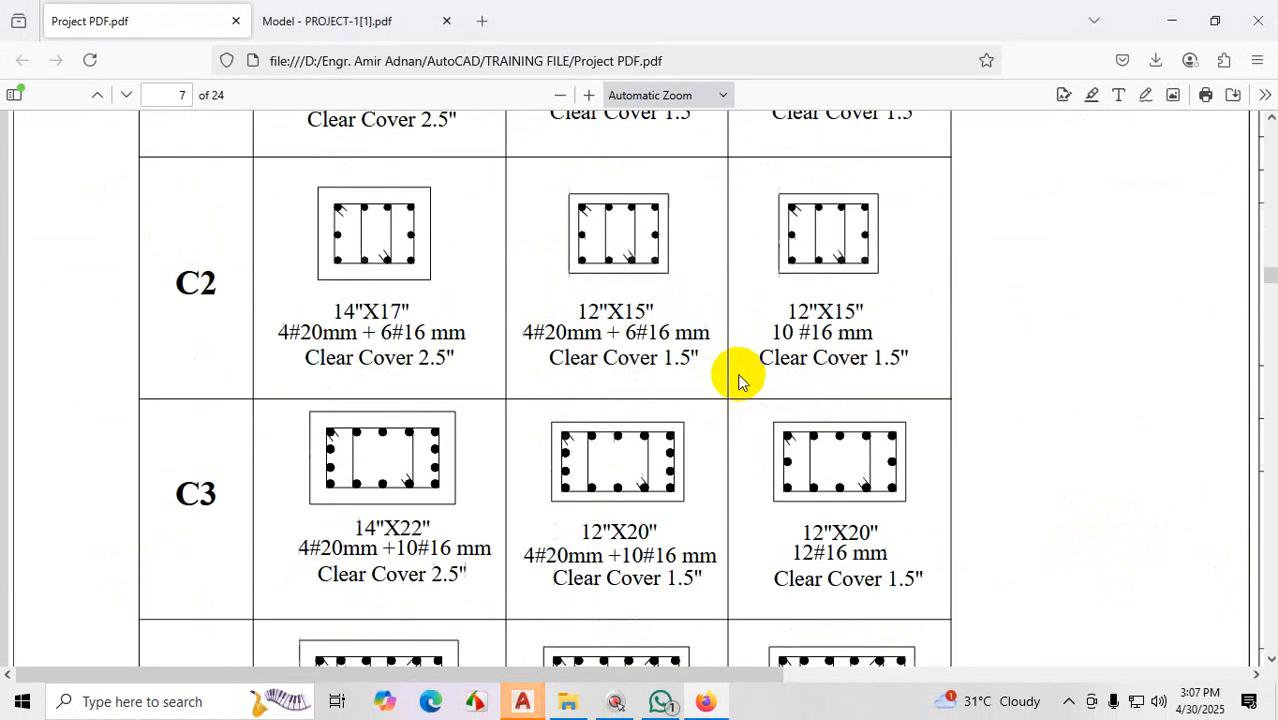
pyautogui.scroll(5, 738, 378)
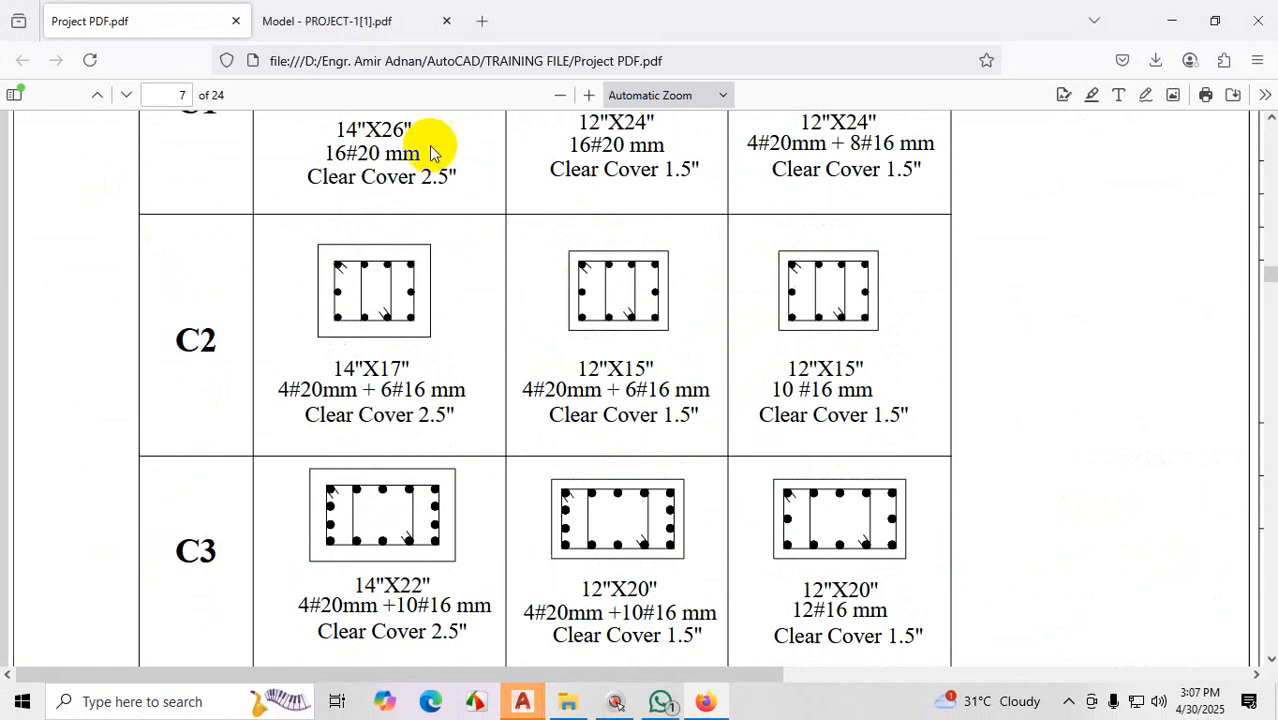
# Step: Switch to the PROJECT-1[1].pdf floor plan and look over its rooms from the master bedrooms up to the staircase
pyautogui.click(379, 23)
pyautogui.scroll(-6, 812, 487)
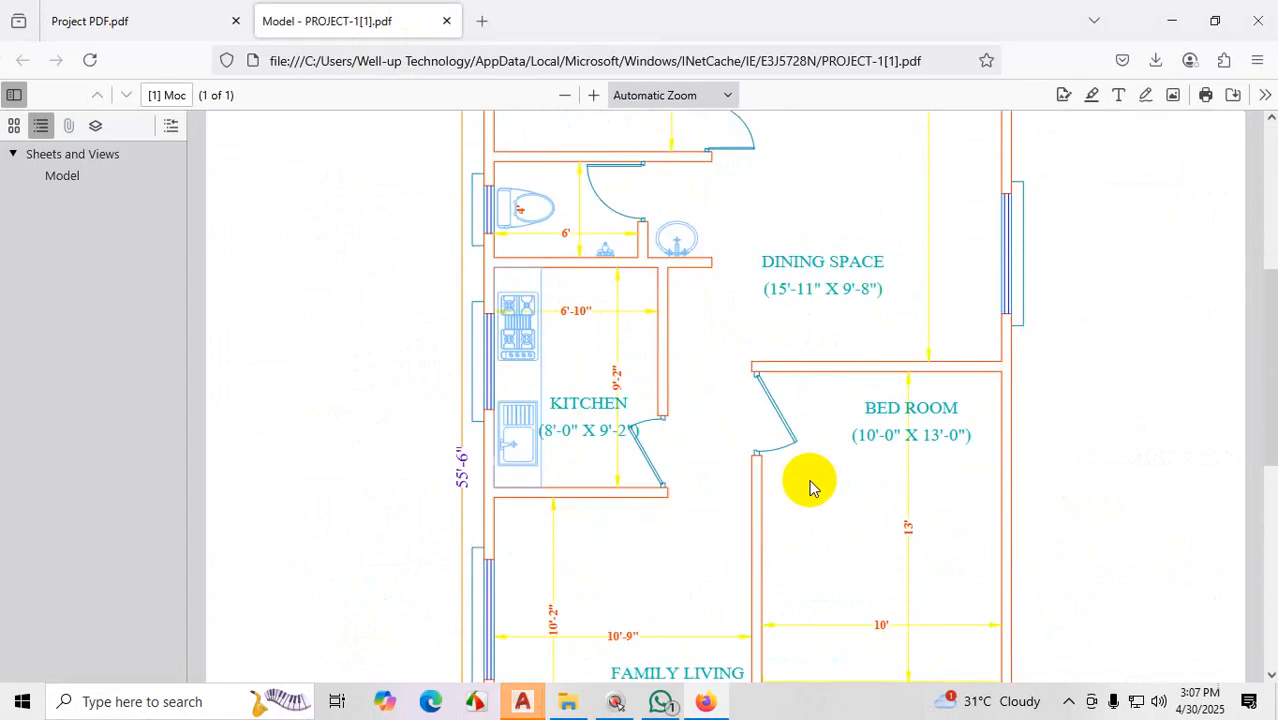
pyautogui.scroll(-5, 816, 491)
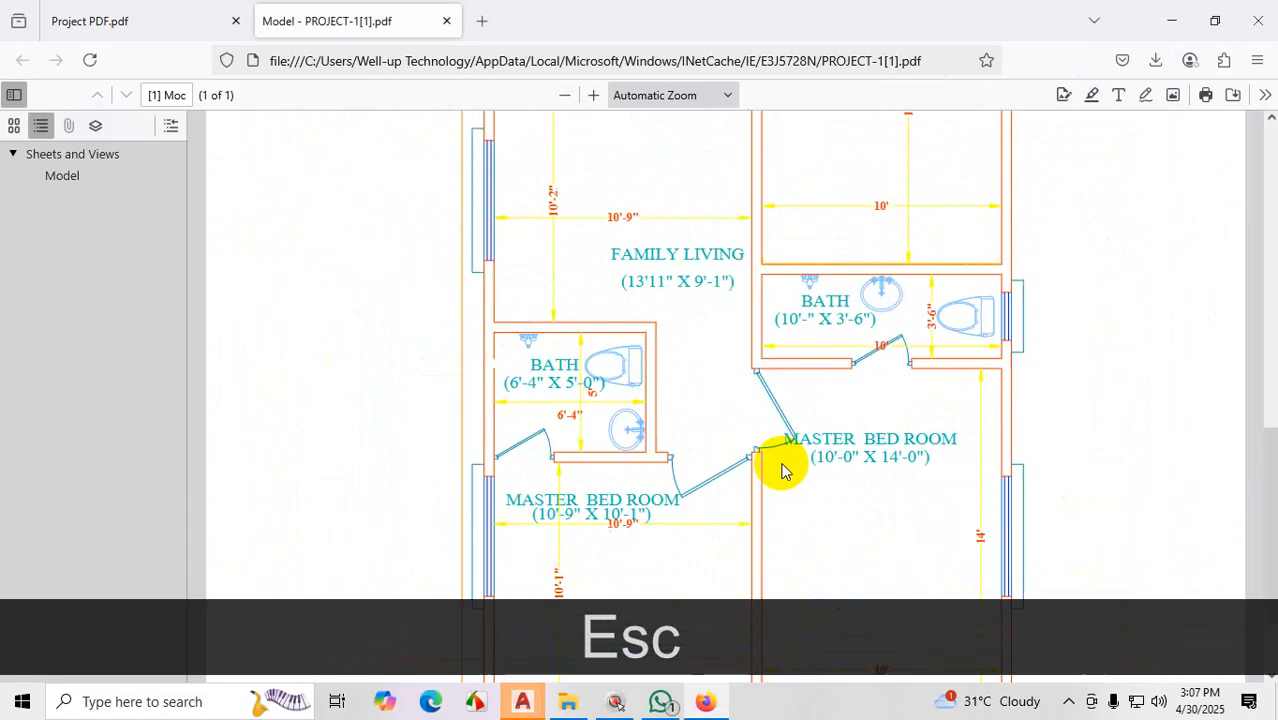
pyautogui.scroll(3, 694, 480)
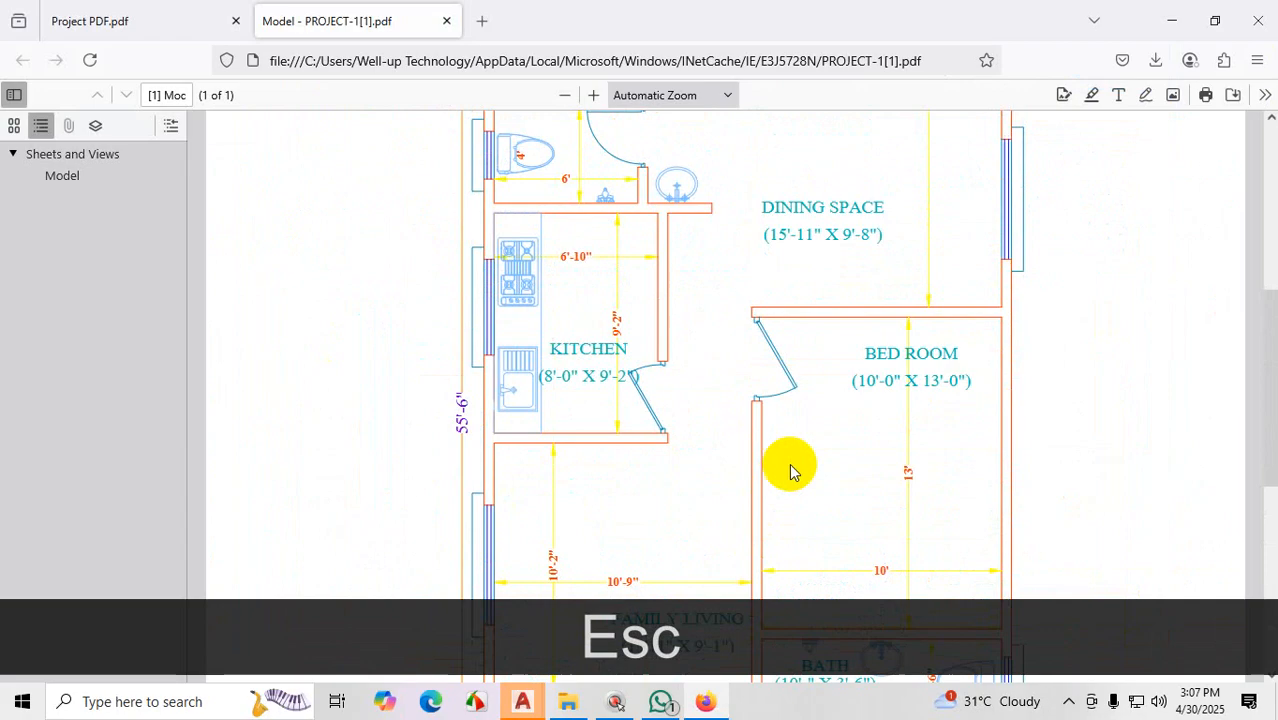
pyautogui.scroll(5, 790, 470)
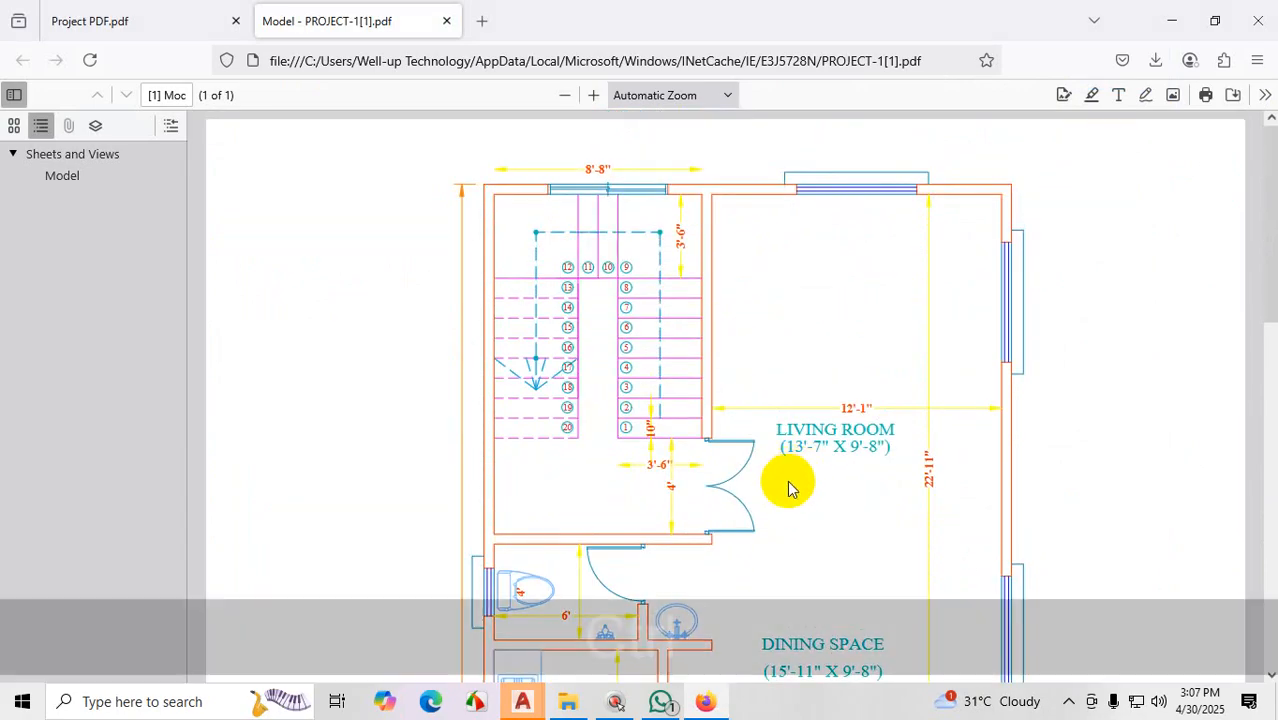
# Step: Outline four temporary column positions on the floor plan at the corners of the staircase block
pyautogui.hotkey('ctrl', '1')
pyautogui.scroll(-5, 617, 300)
pyautogui.click(620, 298)
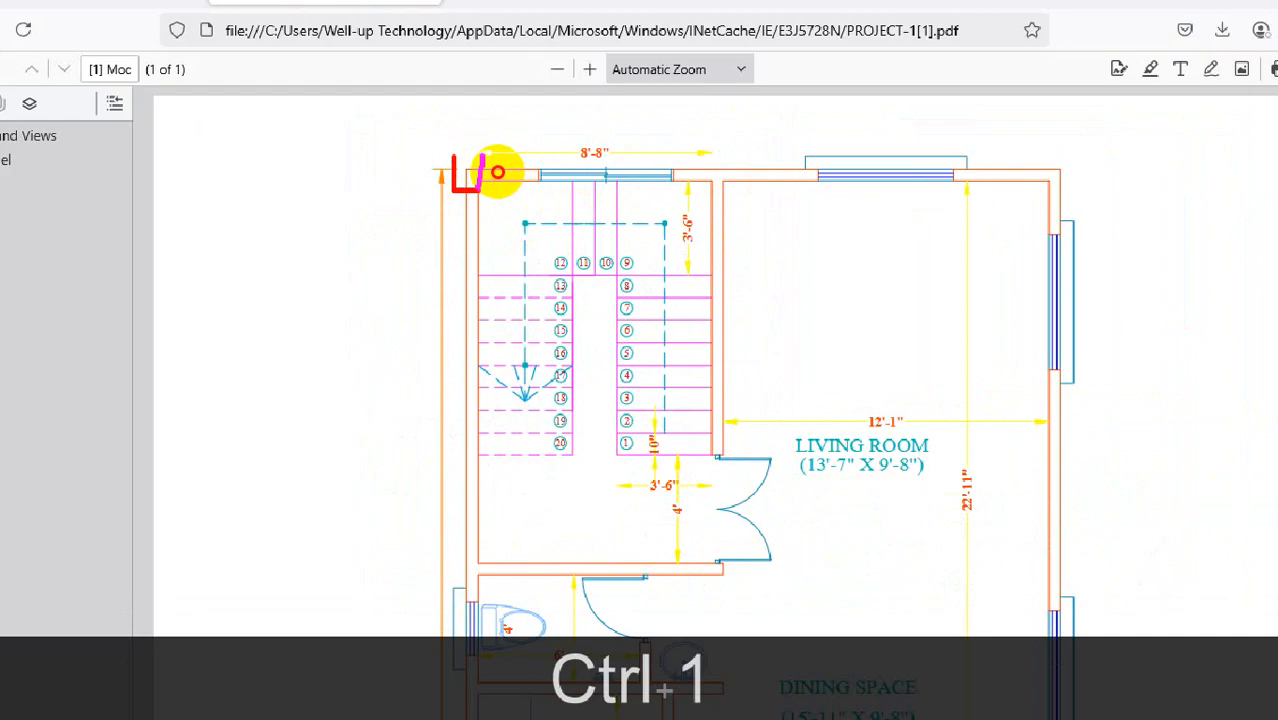
pyautogui.moveTo(497, 172); pyautogui.dragTo(455, 157)
pyautogui.moveTo(692, 188); pyautogui.dragTo(753, 150)
pyautogui.rightClick(753, 150)
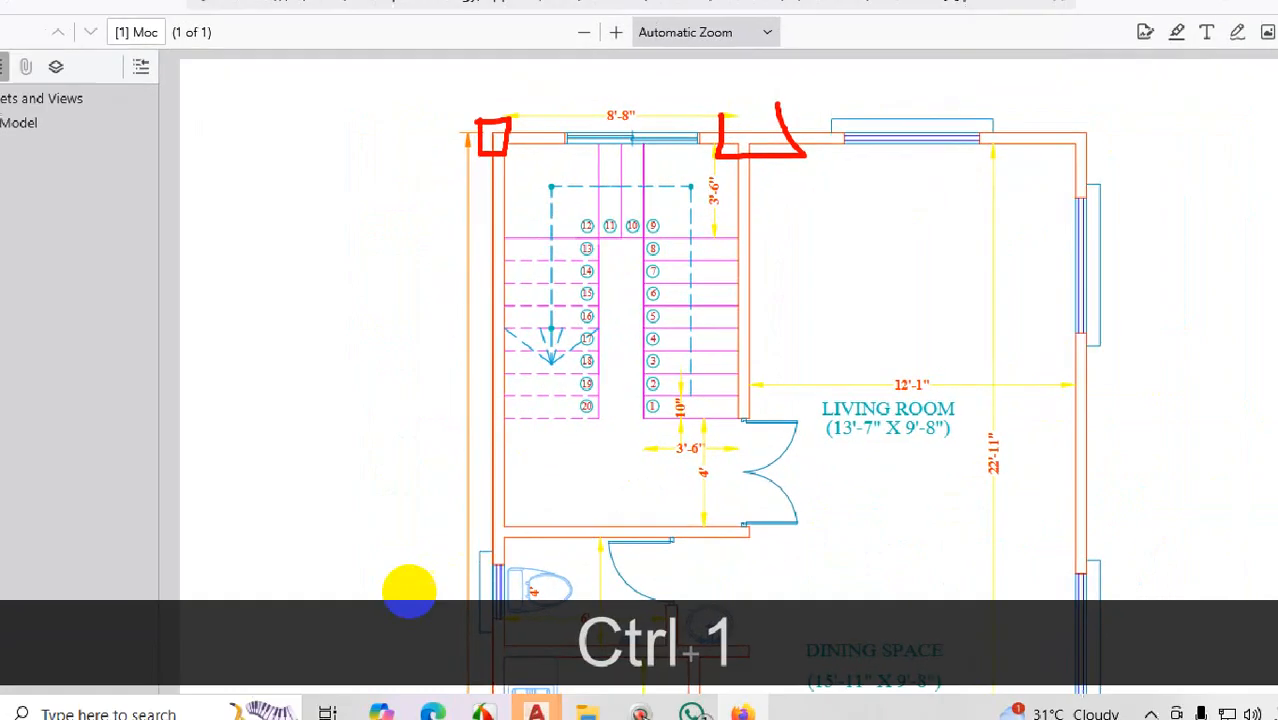
pyautogui.click(383, 627)
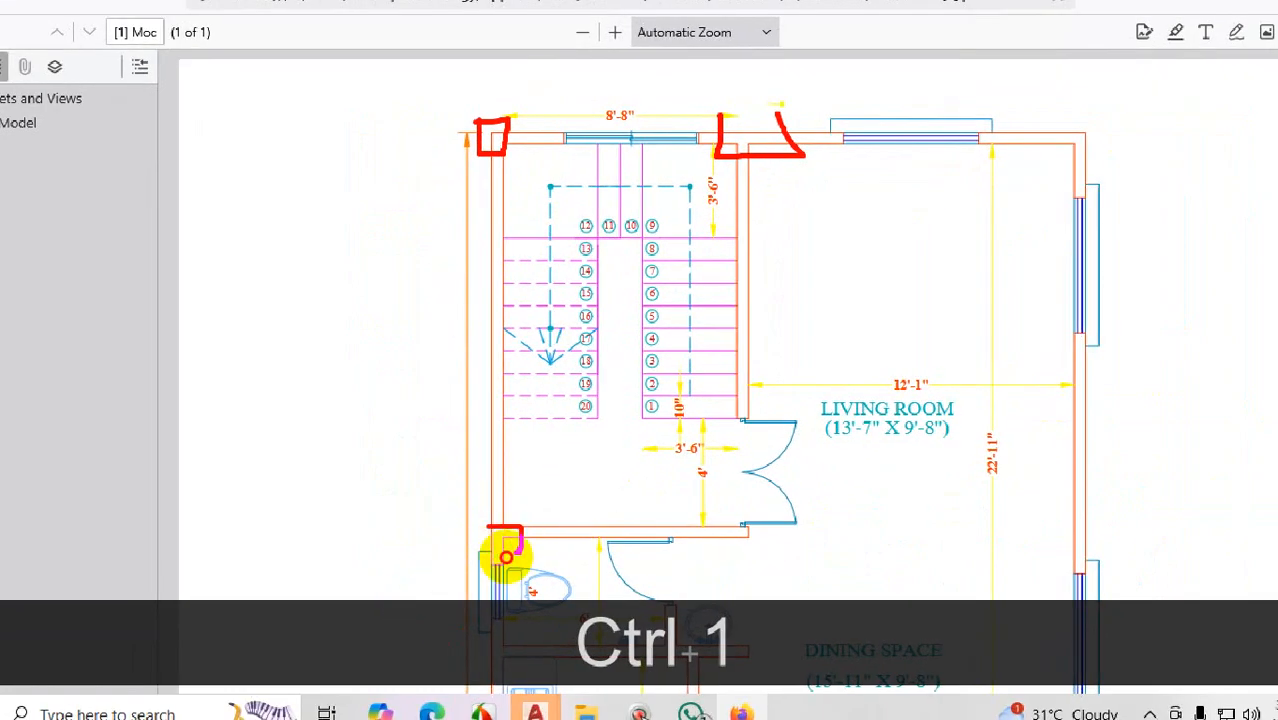
pyautogui.moveTo(506, 556); pyautogui.dragTo(494, 550)
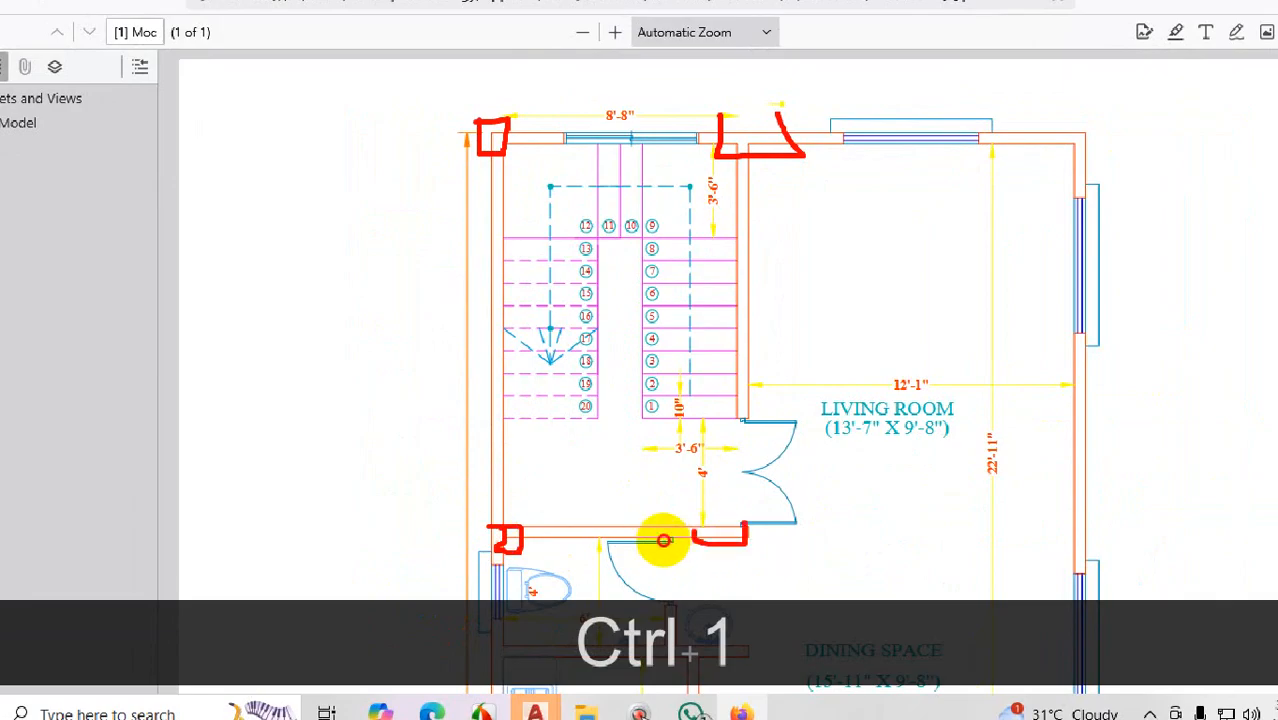
pyautogui.moveTo(697, 527); pyautogui.dragTo(694, 524)
# Step: Label the two columns at the stair window wall C2 and the two at the opposite stair wall C3
pyautogui.moveTo(534, 210); pyautogui.dragTo(554, 208)
pyautogui.moveTo(565, 197); pyautogui.dragTo(606, 215)
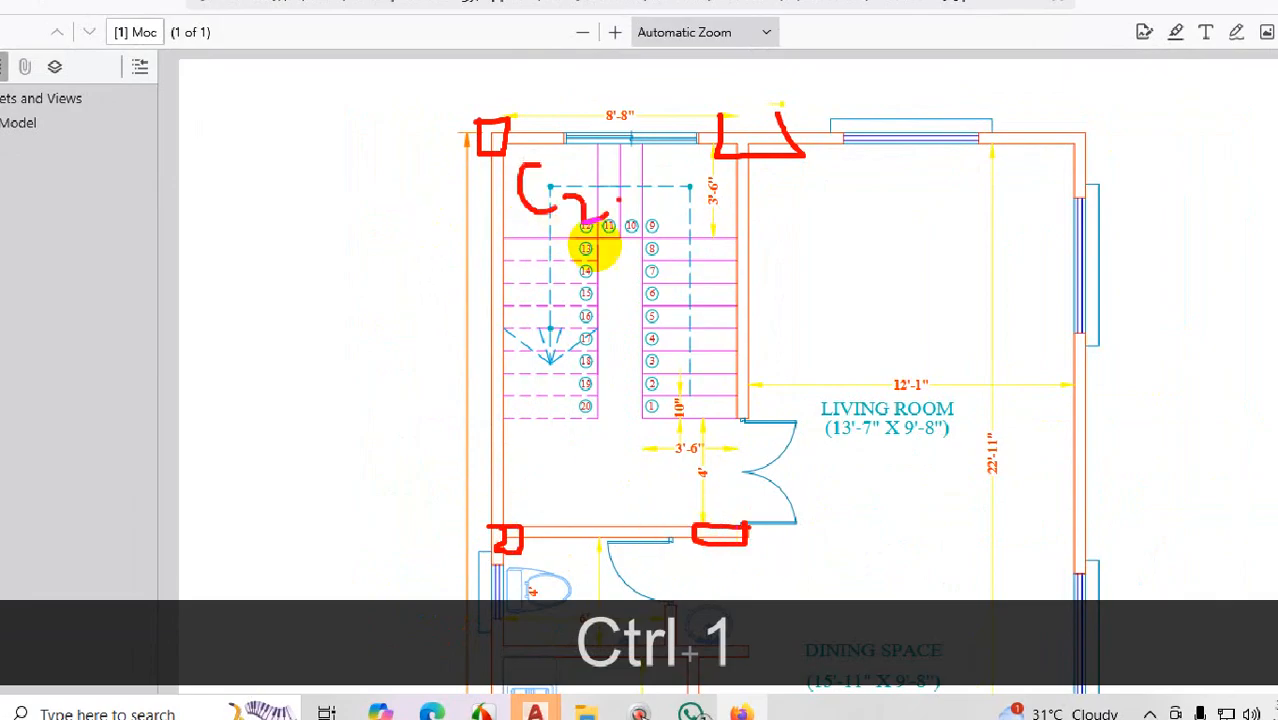
pyautogui.moveTo(706, 199); pyautogui.dragTo(727, 223)
pyautogui.moveTo(733, 215); pyautogui.dragTo(771, 207)
pyautogui.moveTo(562, 469); pyautogui.dragTo(603, 527)
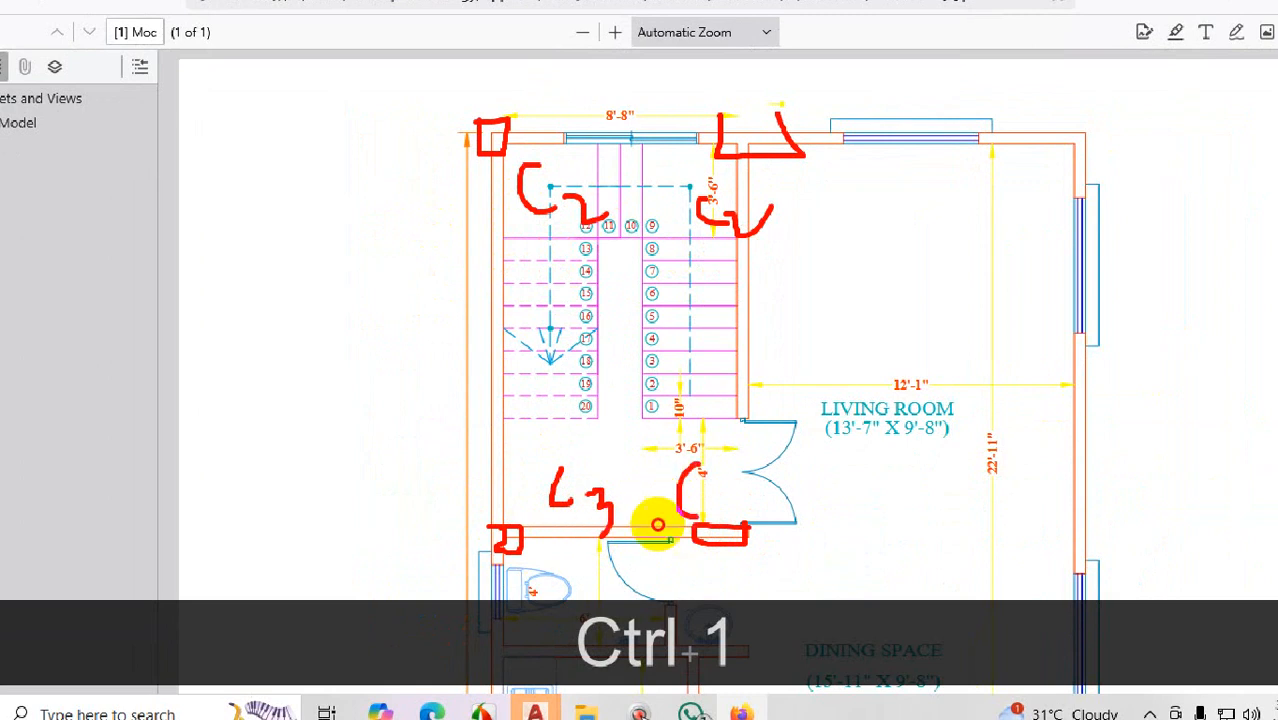
pyautogui.moveTo(700, 505); pyautogui.dragTo(680, 518)
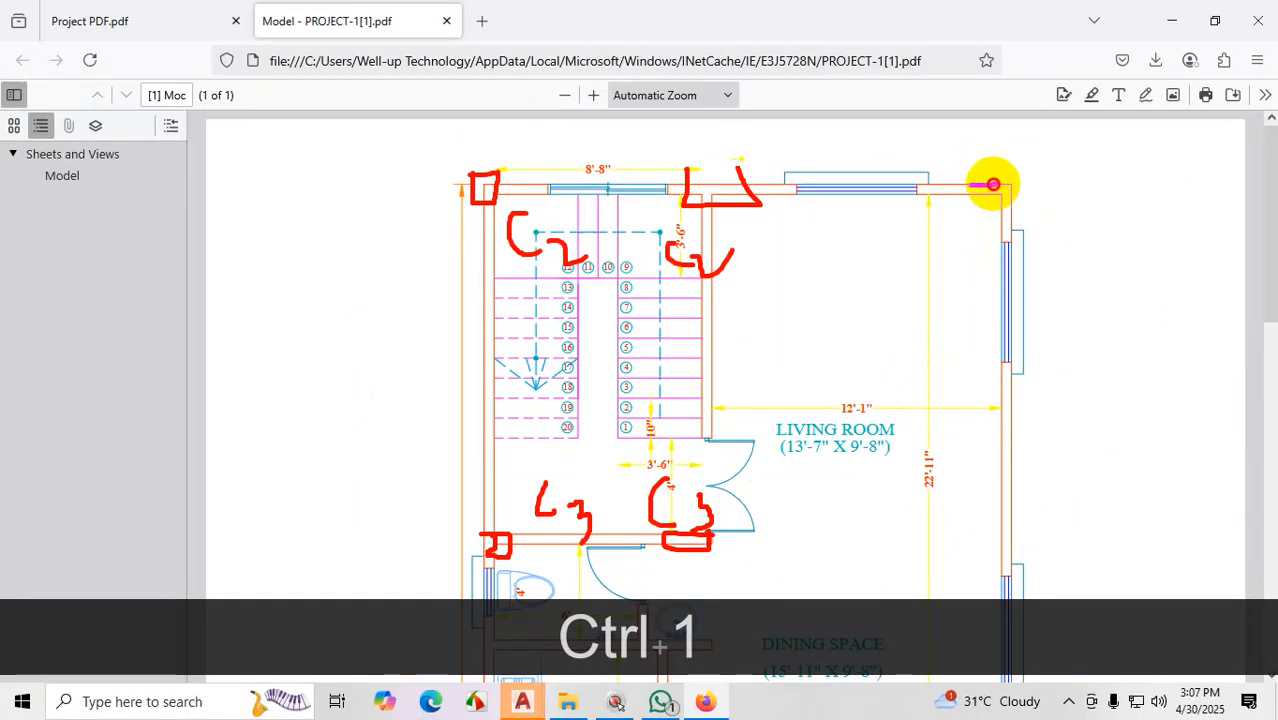
# Step: Outline a column at the living room's outer corner, label it C2, and clear the screen annotations
pyautogui.moveTo(963, 183); pyautogui.dragTo(986, 172)
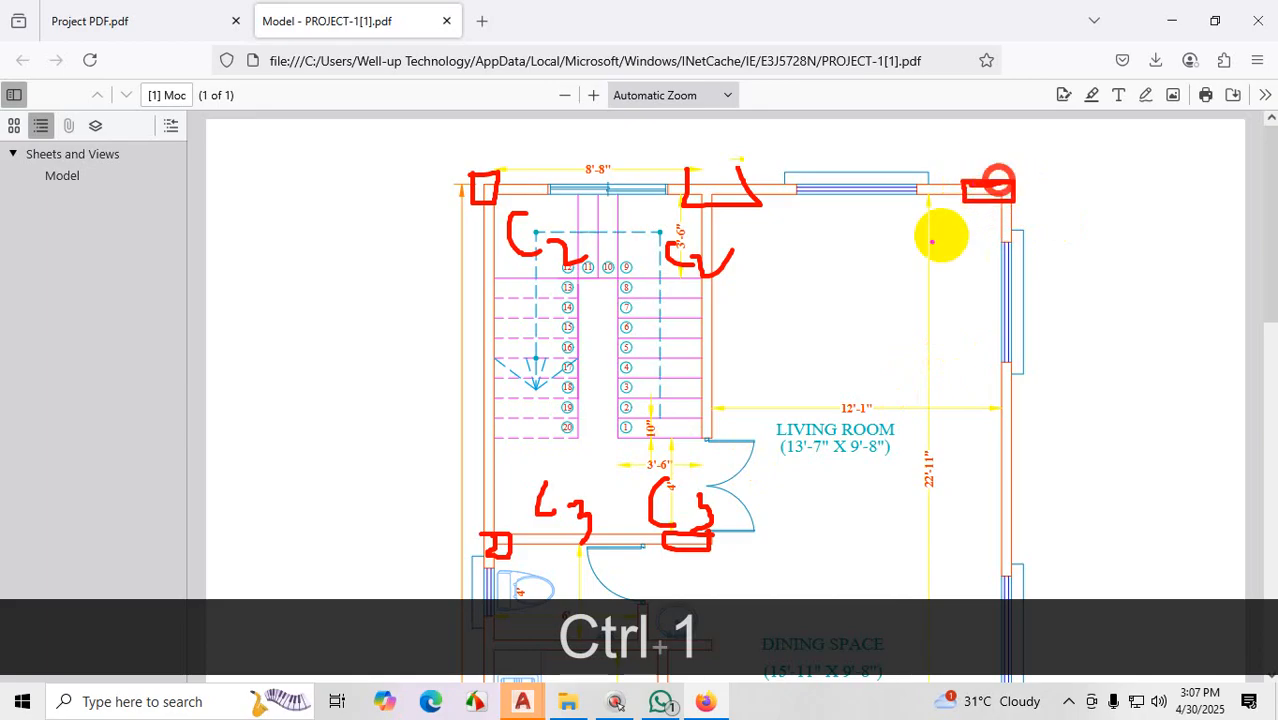
pyautogui.moveTo(1010, 266); pyautogui.dragTo(1005, 268)
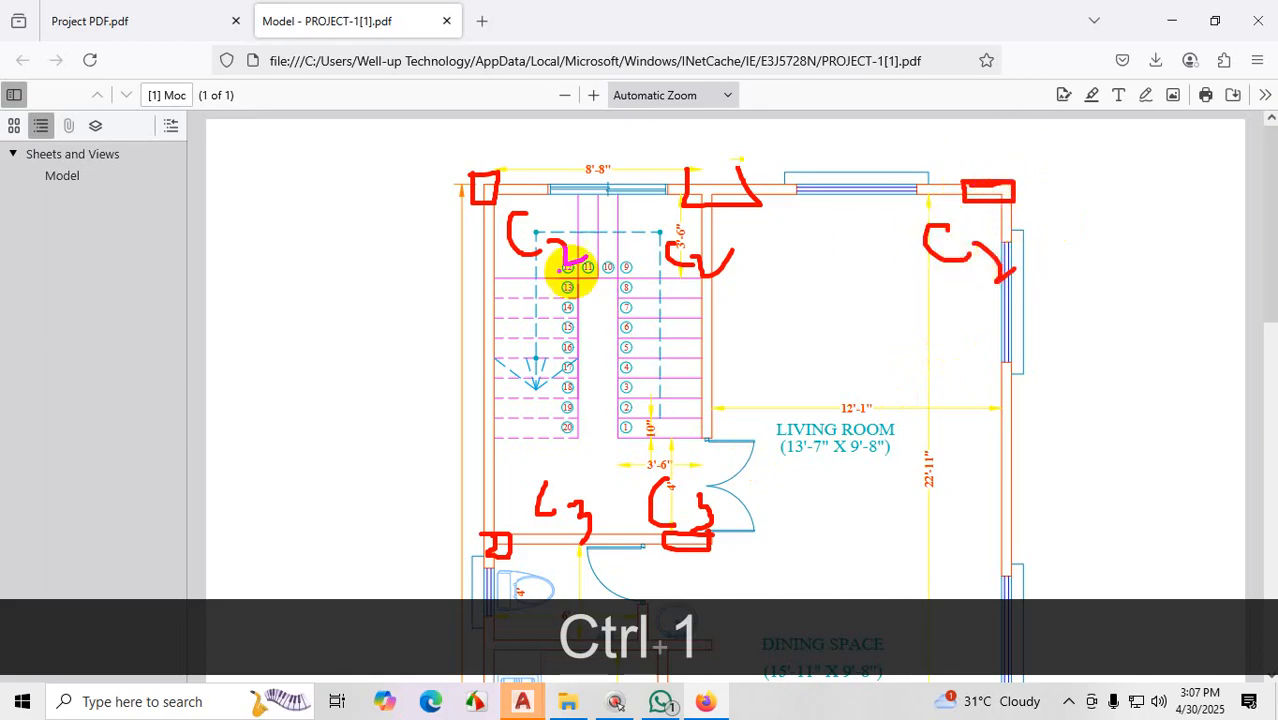
pyautogui.press('Escape')
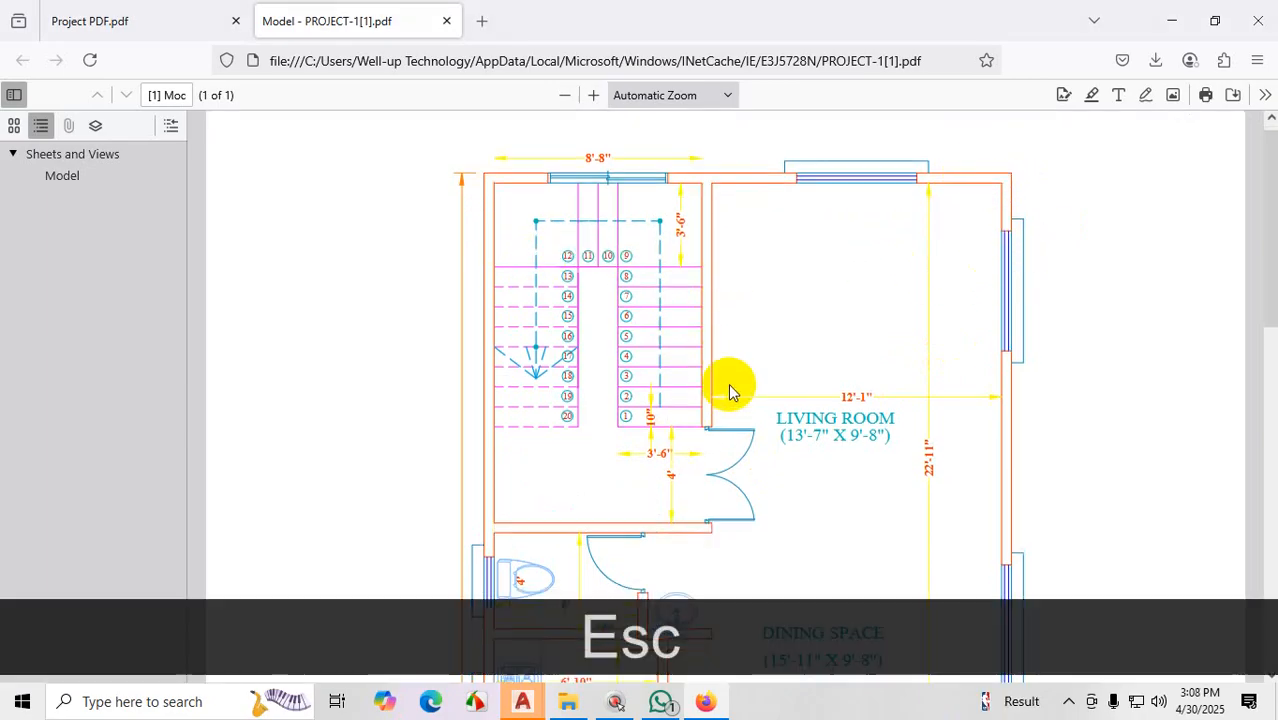
# Step: Draw a line from the stair lobby wall across to the outer wall between living room and dining space, and mark a column there
pyautogui.scroll(-2, 542, 320)
pyautogui.scroll(-1, 717, 316)
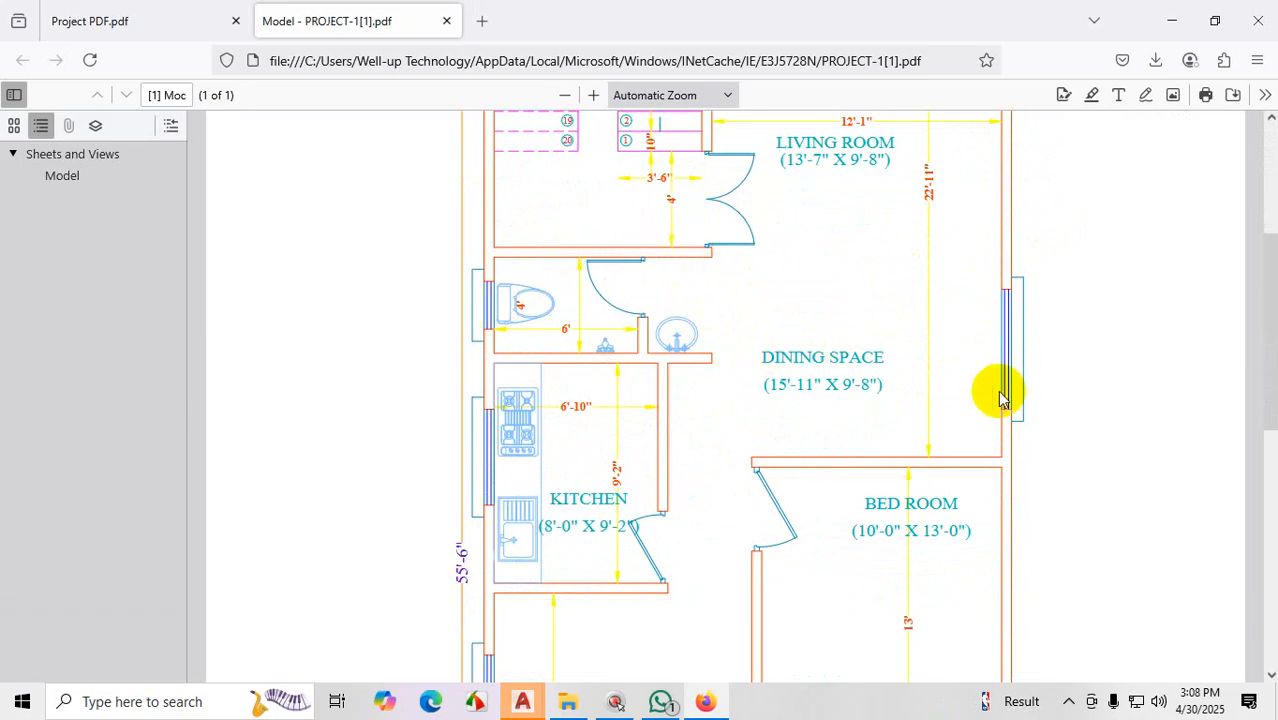
pyautogui.scroll(3, 973, 350)
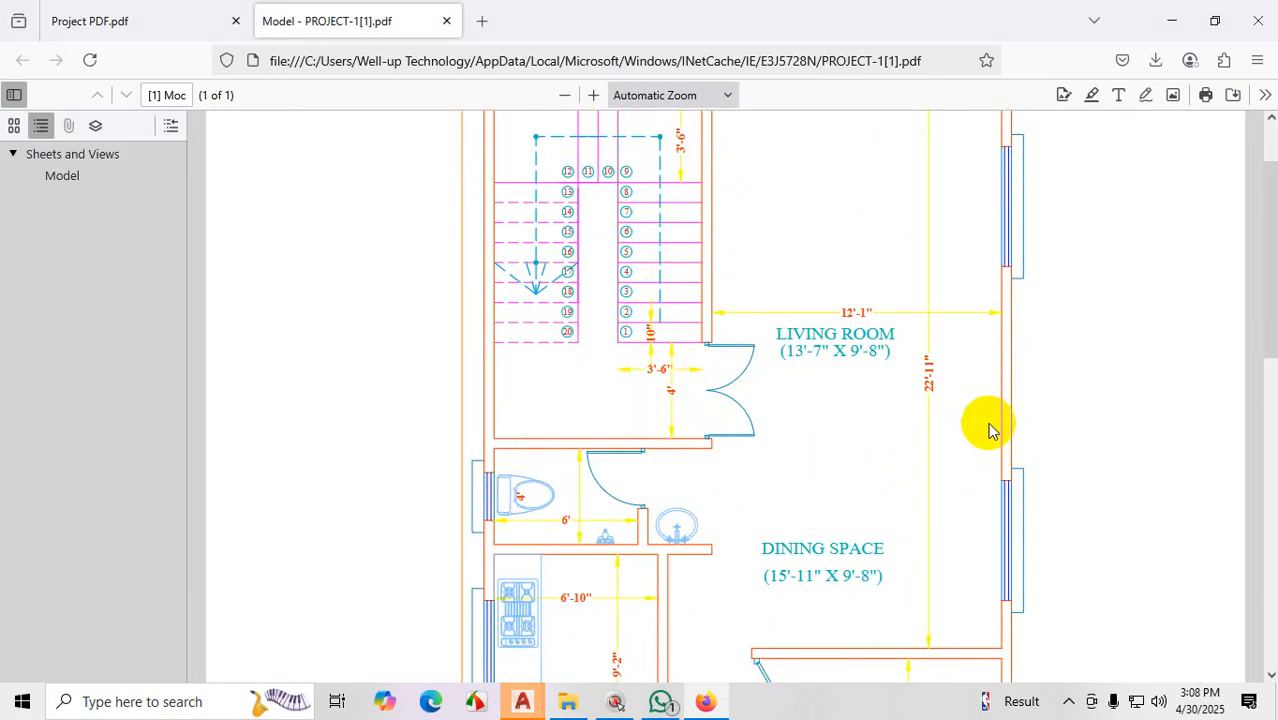
pyautogui.hotkey('ctrl', '1')
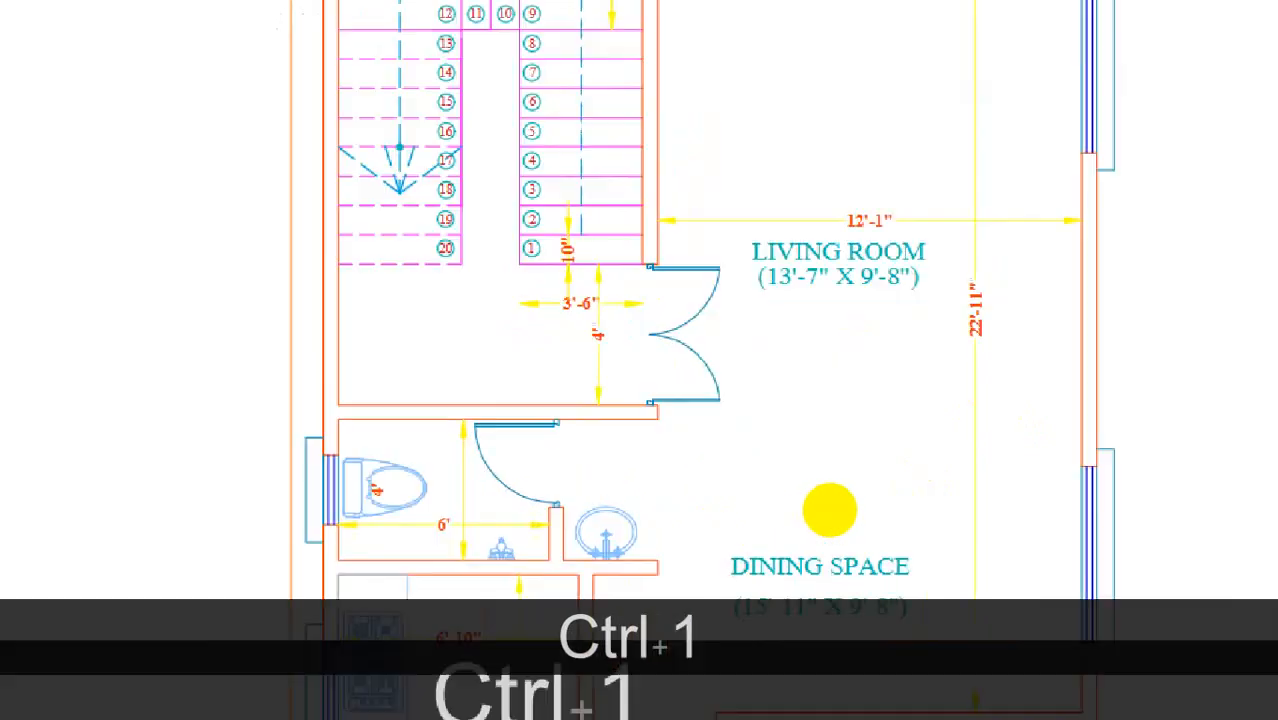
pyautogui.click(832, 503)
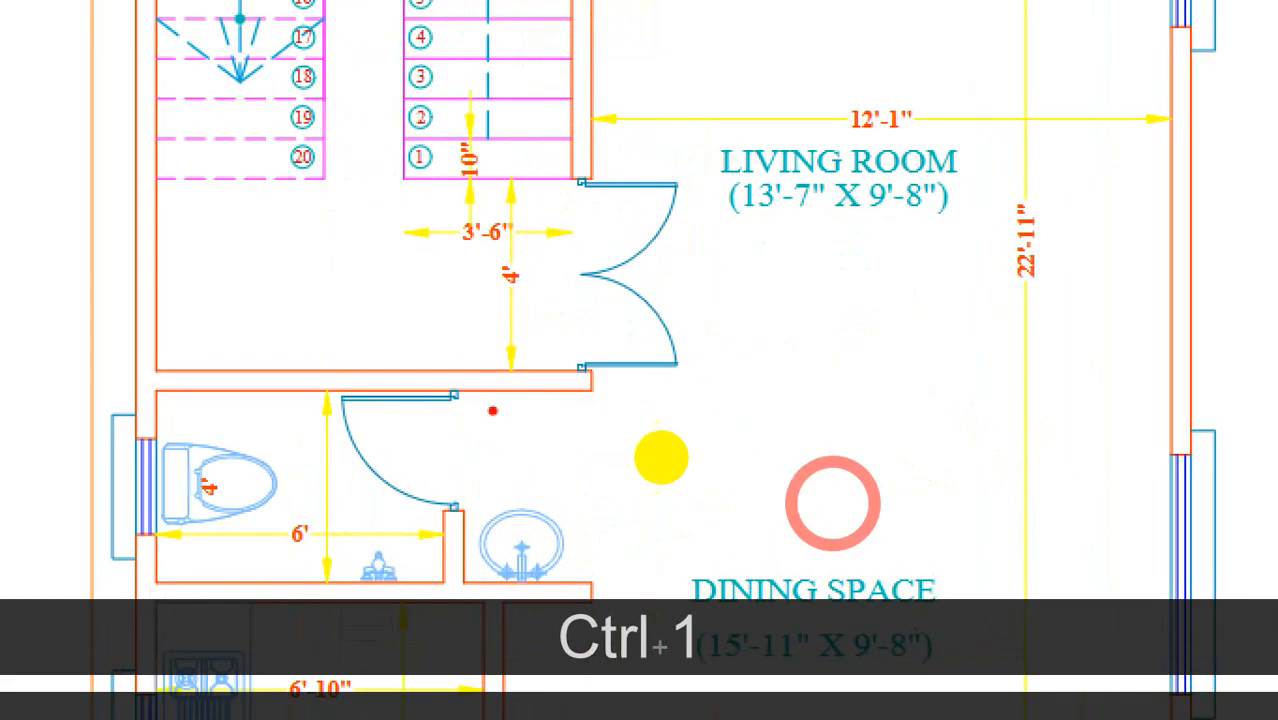
pyautogui.moveTo(573, 384); pyautogui.dragTo(1262, 366)
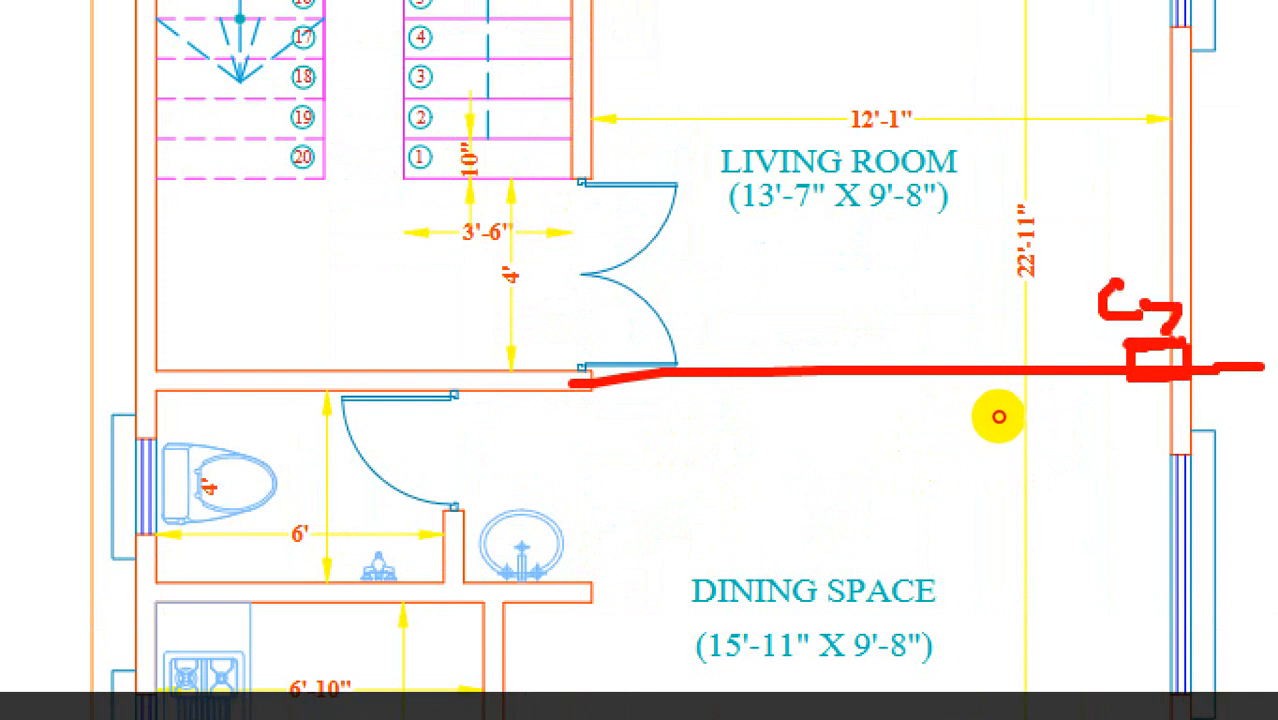
pyautogui.moveTo(746, 13); pyautogui.dragTo(980, 3)
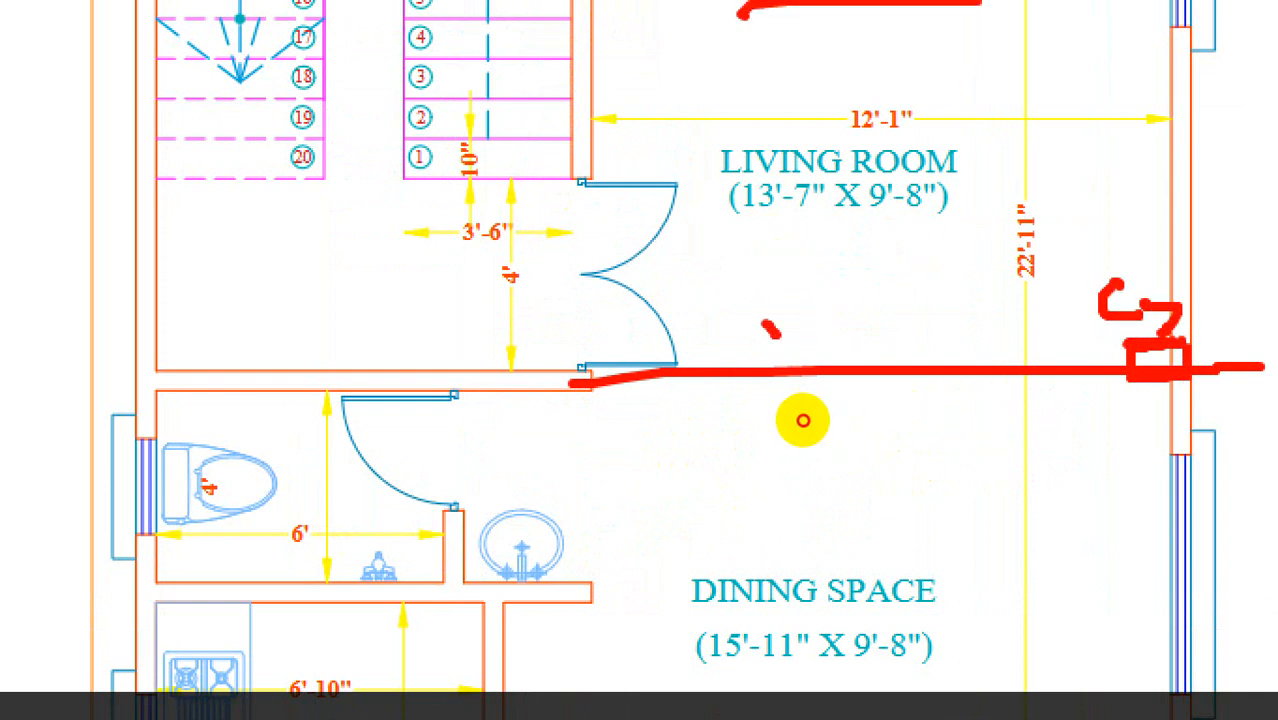
pyautogui.hotkey('ctrl', '1')
pyautogui.scroll(-4, 830, 499)
pyautogui.press('Escape')
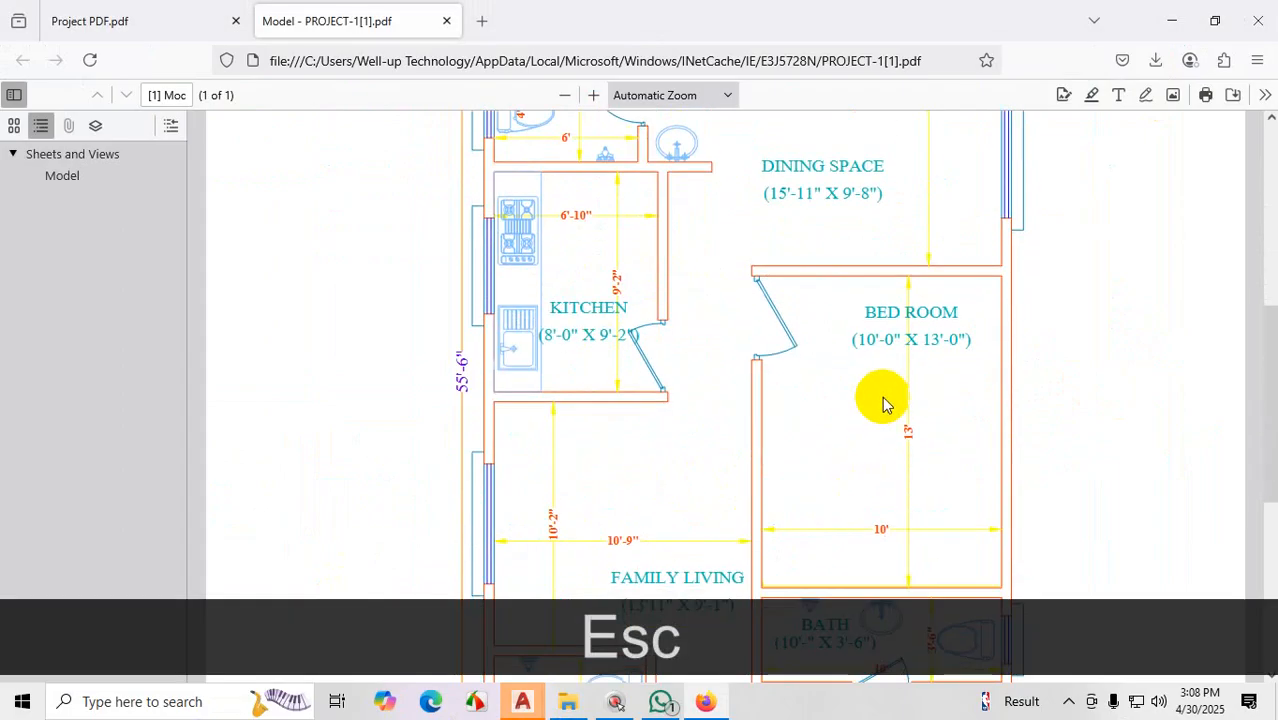
# Step: Mark the point where the wall between the dining space and bed room meets the outer wall, and clear the annotation
pyautogui.hotkey('ctrl', '1')
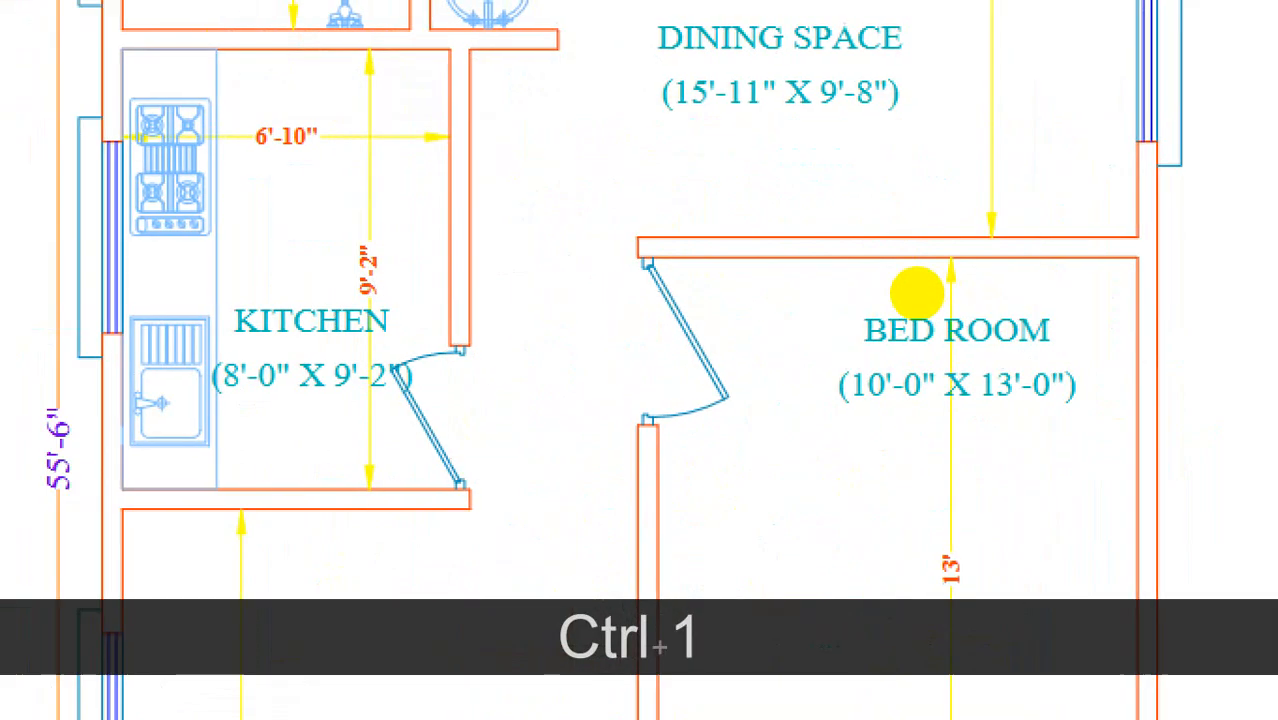
pyautogui.click(1014, 270)
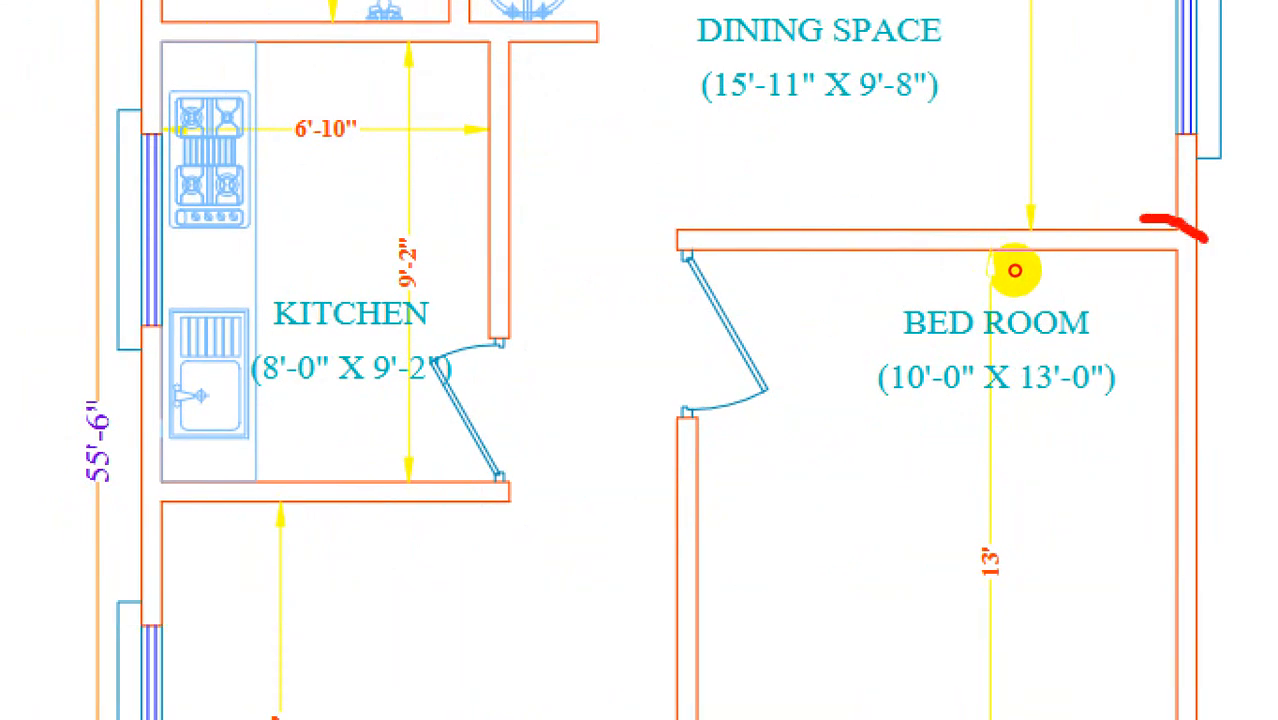
pyautogui.hotkey('ctrl', '1')
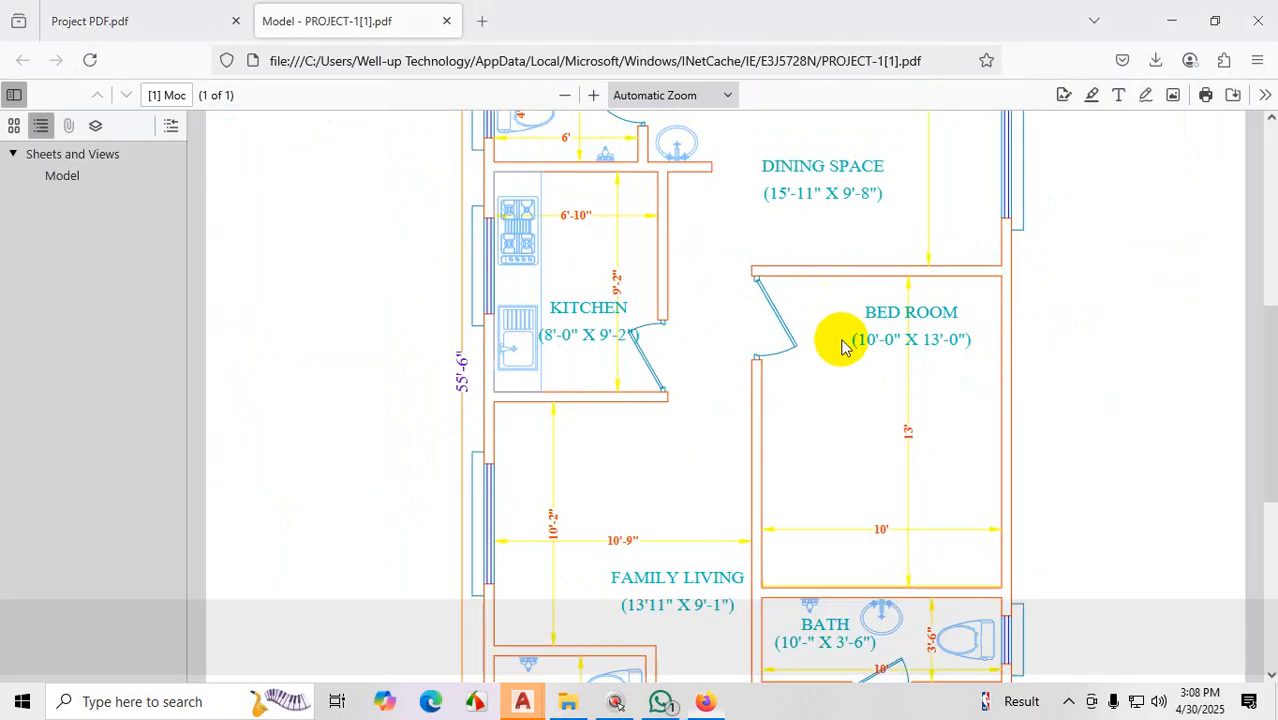
pyautogui.press('Escape')
# Step: Outline column positions at both outer-wall corners of the 10'-9" X 10'-1" master bedroom, and clear the annotations
pyautogui.scroll(-5, 860, 350)
pyautogui.scroll(-3, 977, 333)
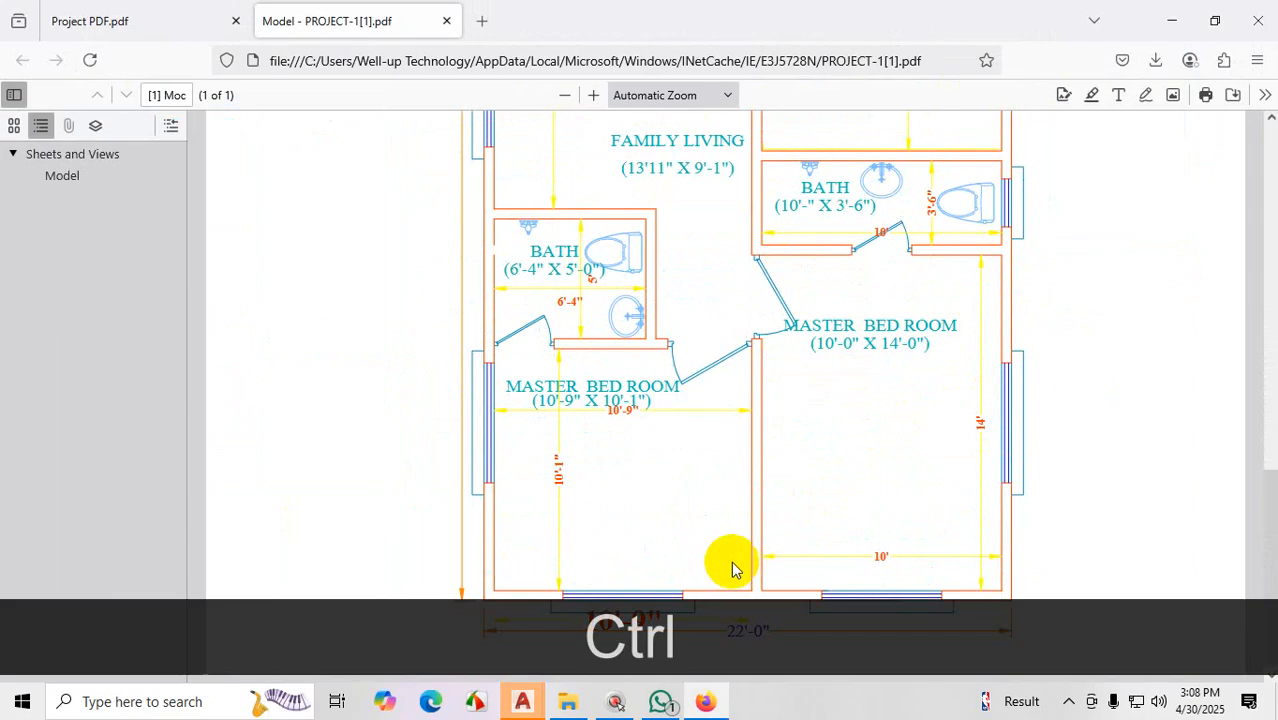
pyautogui.hotkey('ctrl', '`')
pyautogui.hotkey('ctrl', '1')
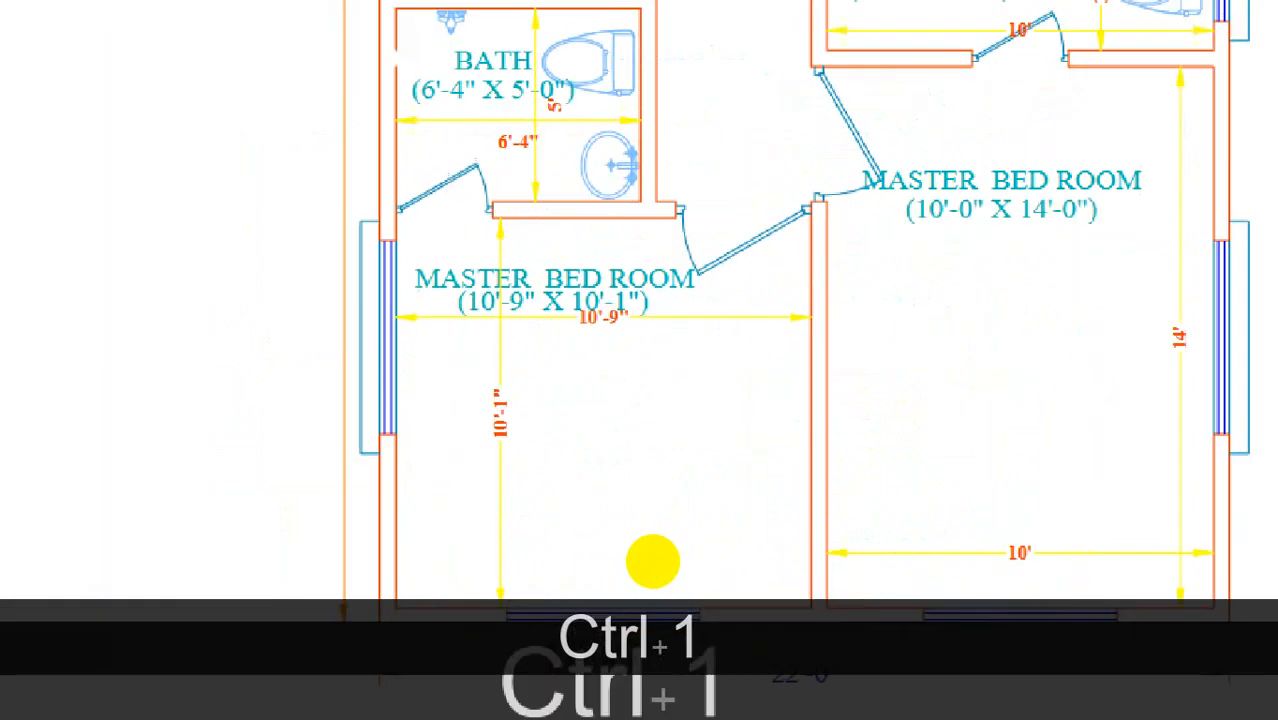
pyautogui.moveTo(308, 600); pyautogui.dragTo(316, 628)
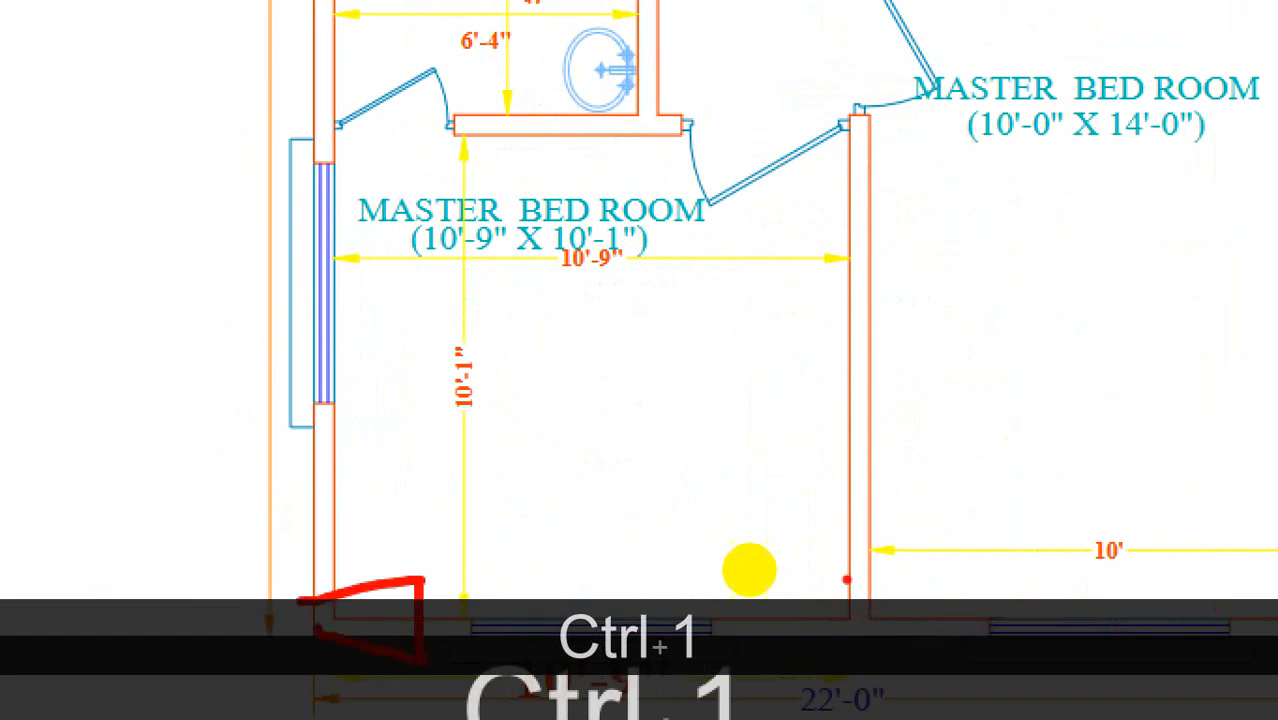
pyautogui.moveTo(846, 580)
pyautogui.mouseDown()
pyautogui.moveTo(1003, 593)
pyautogui.moveTo(862, 585)
pyautogui.mouseUp()
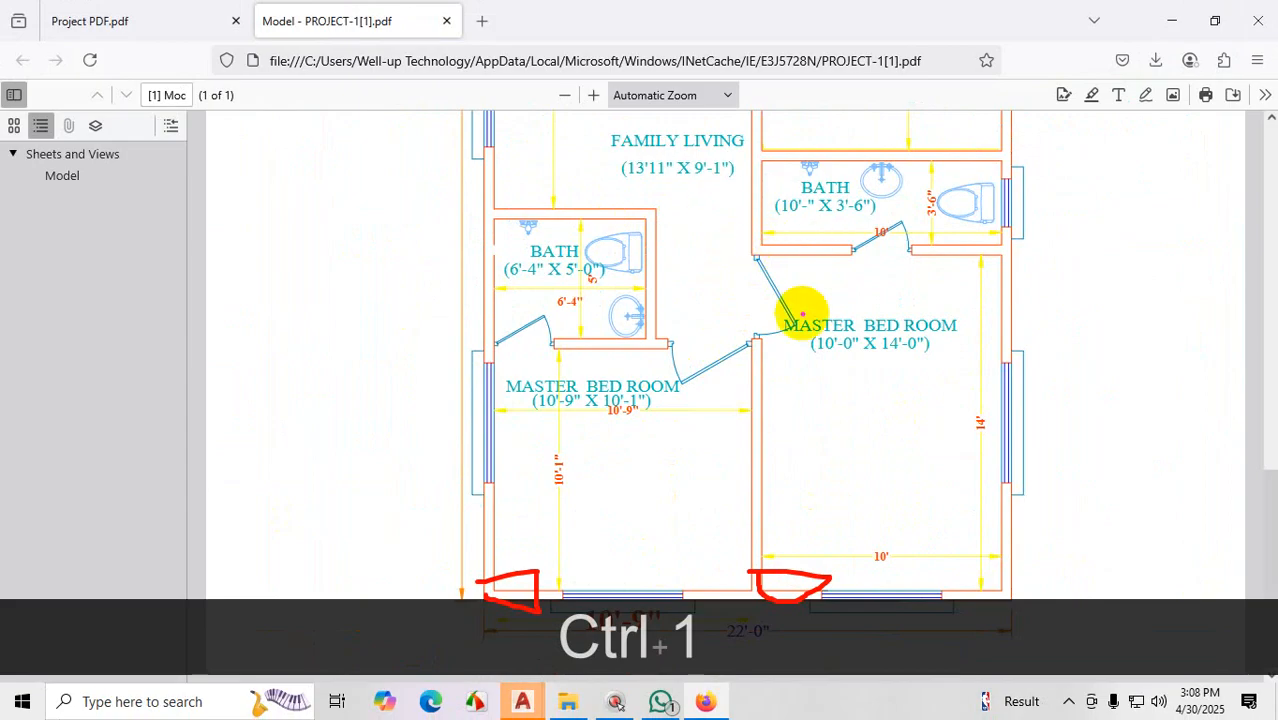
pyautogui.hotkey('ctrl', '1')
pyautogui.press('Escape')
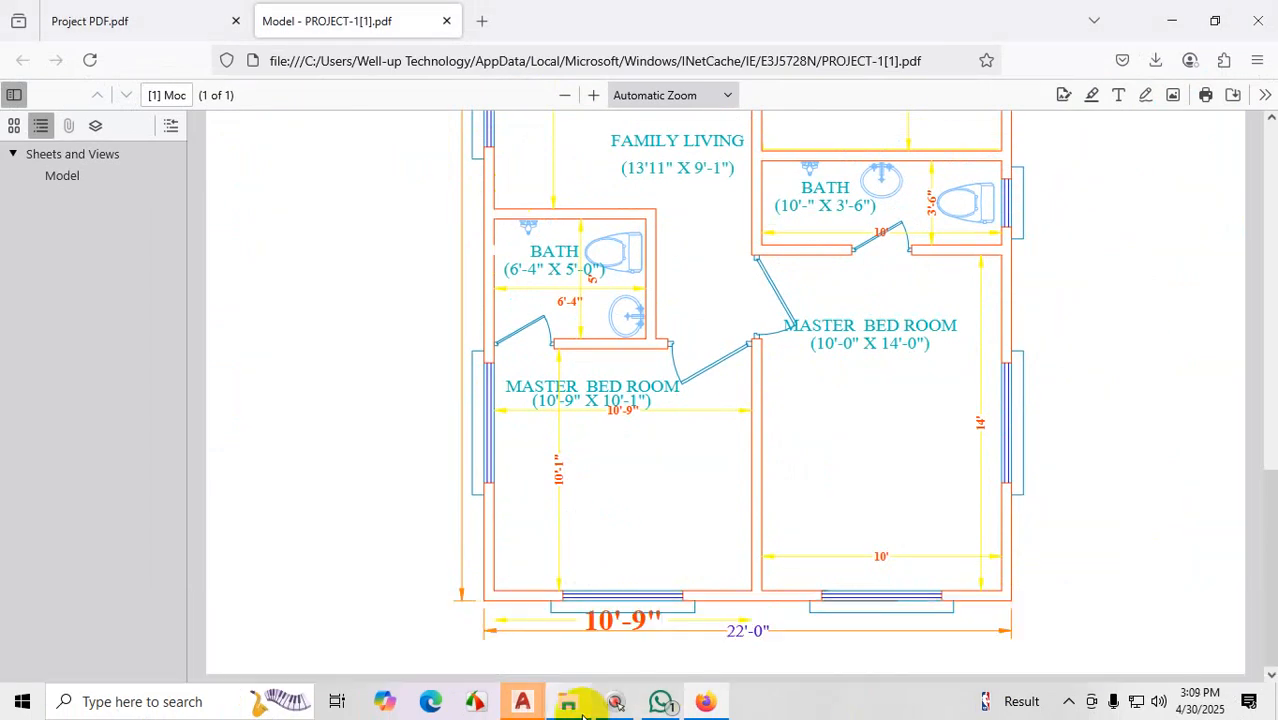
# Step: Switch to the column schedule in Project PDF and examine the sizes and reinforcement listed for columns C1 to C3
pyautogui.click(712, 703)
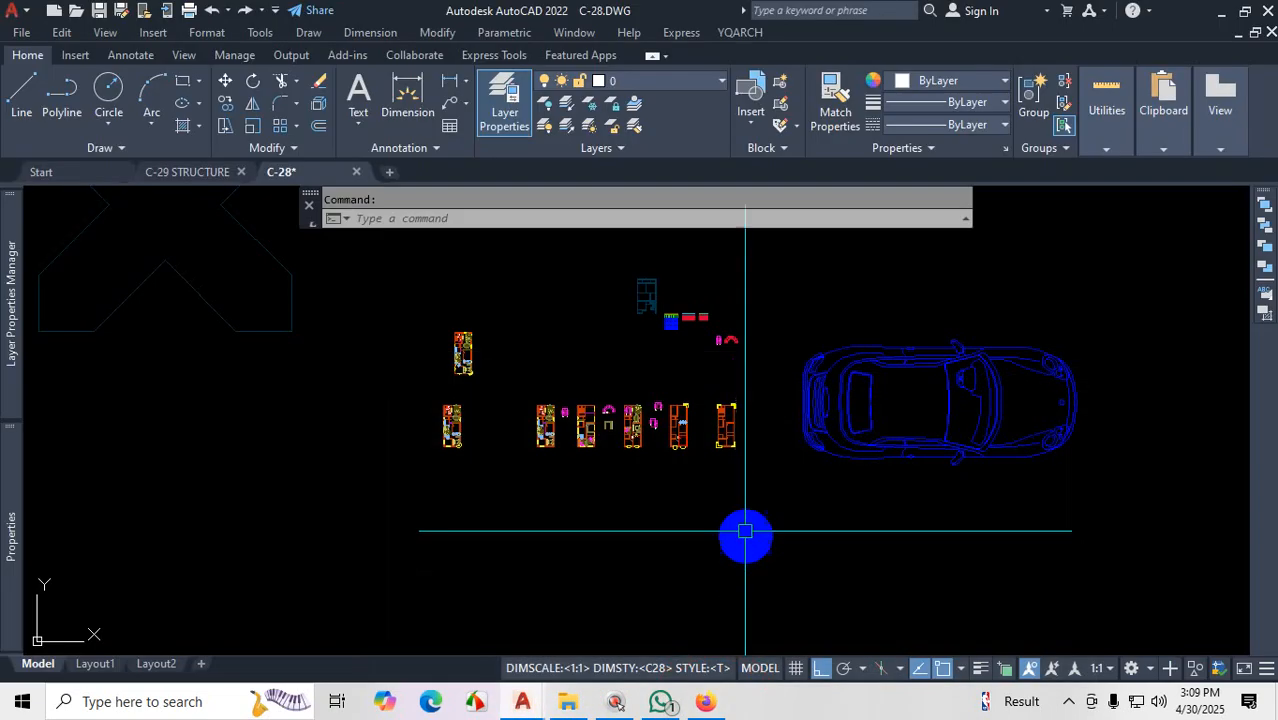
pyautogui.click(710, 700)
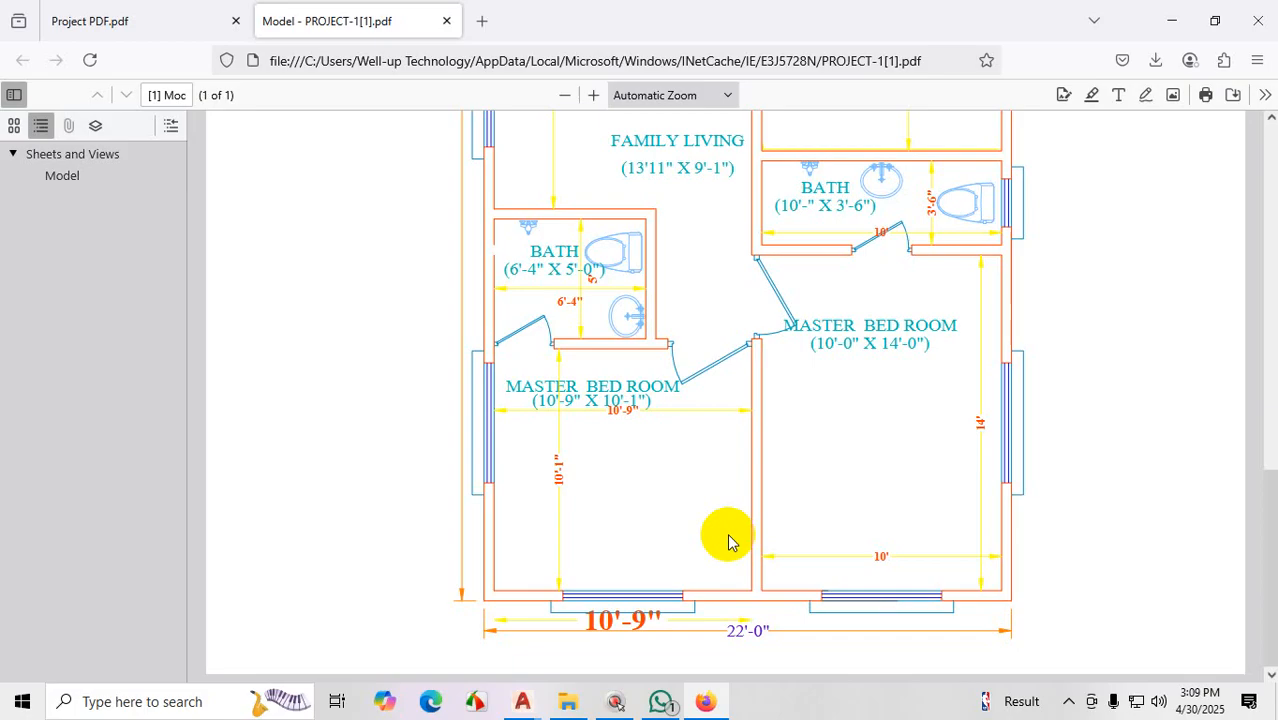
pyautogui.click(157, 20)
pyautogui.scroll(2, 480, 245)
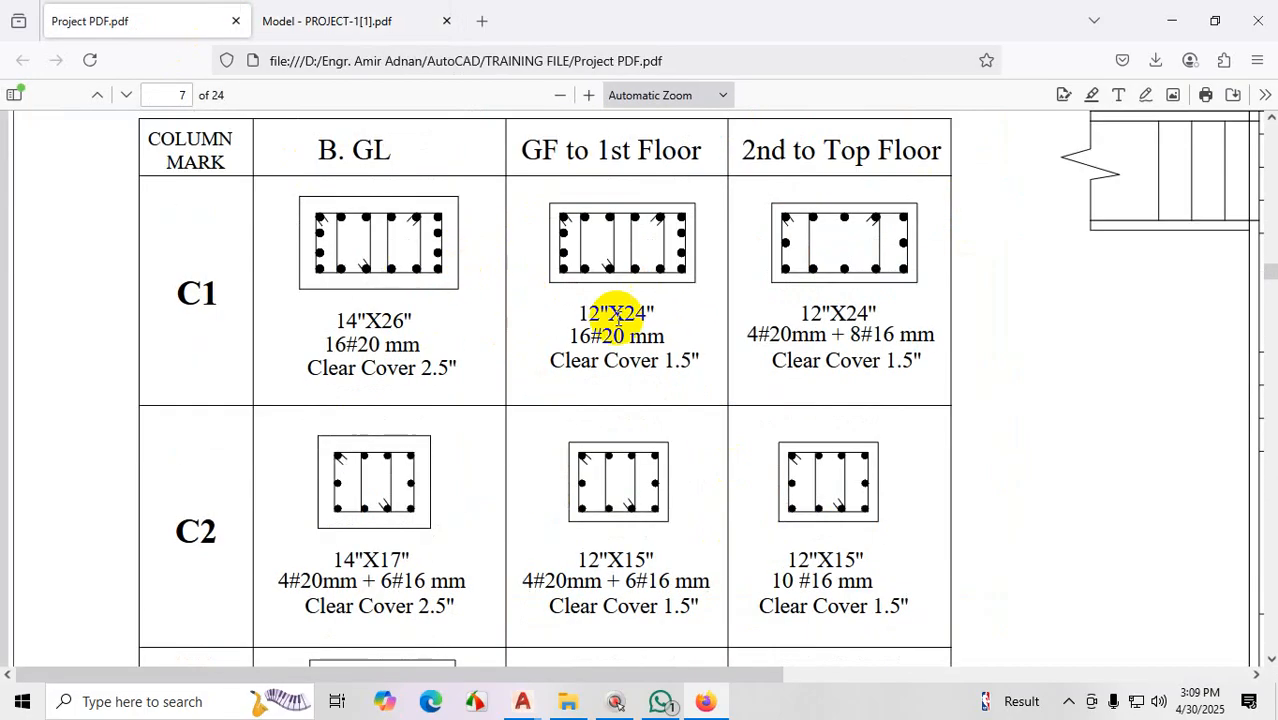
pyautogui.scroll(-1, 636, 314)
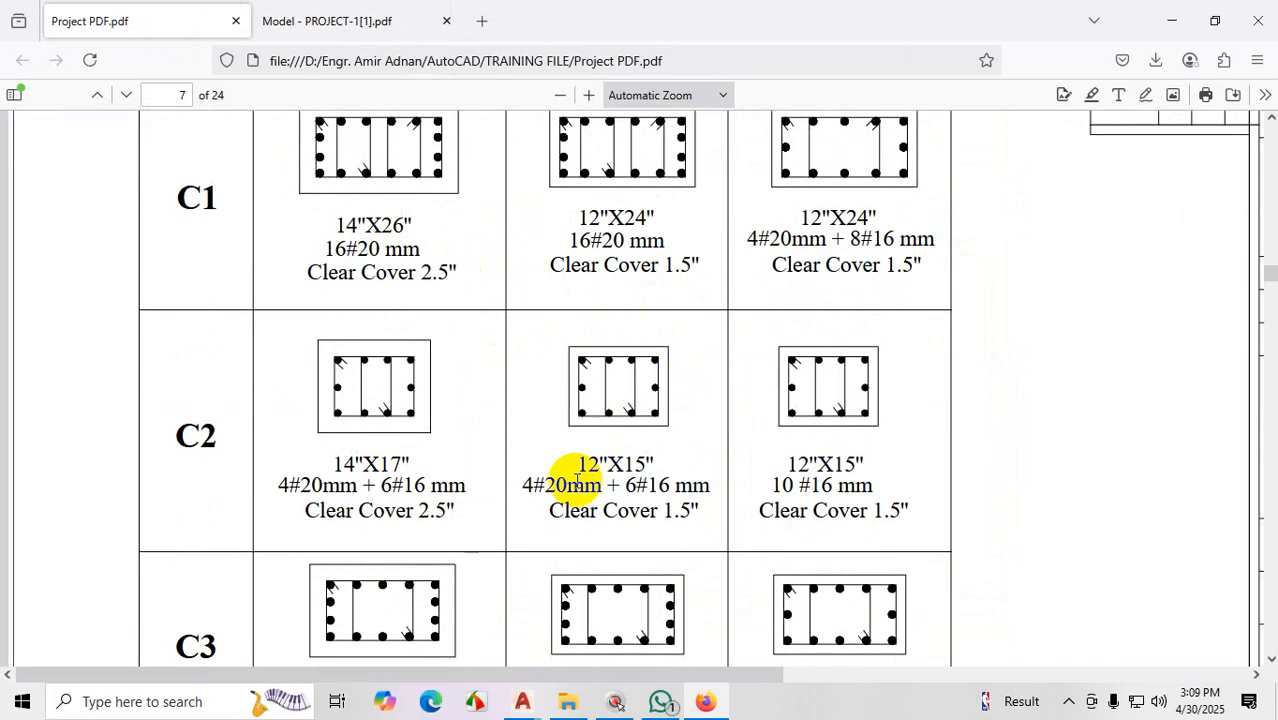
pyautogui.scroll(-2, 634, 424)
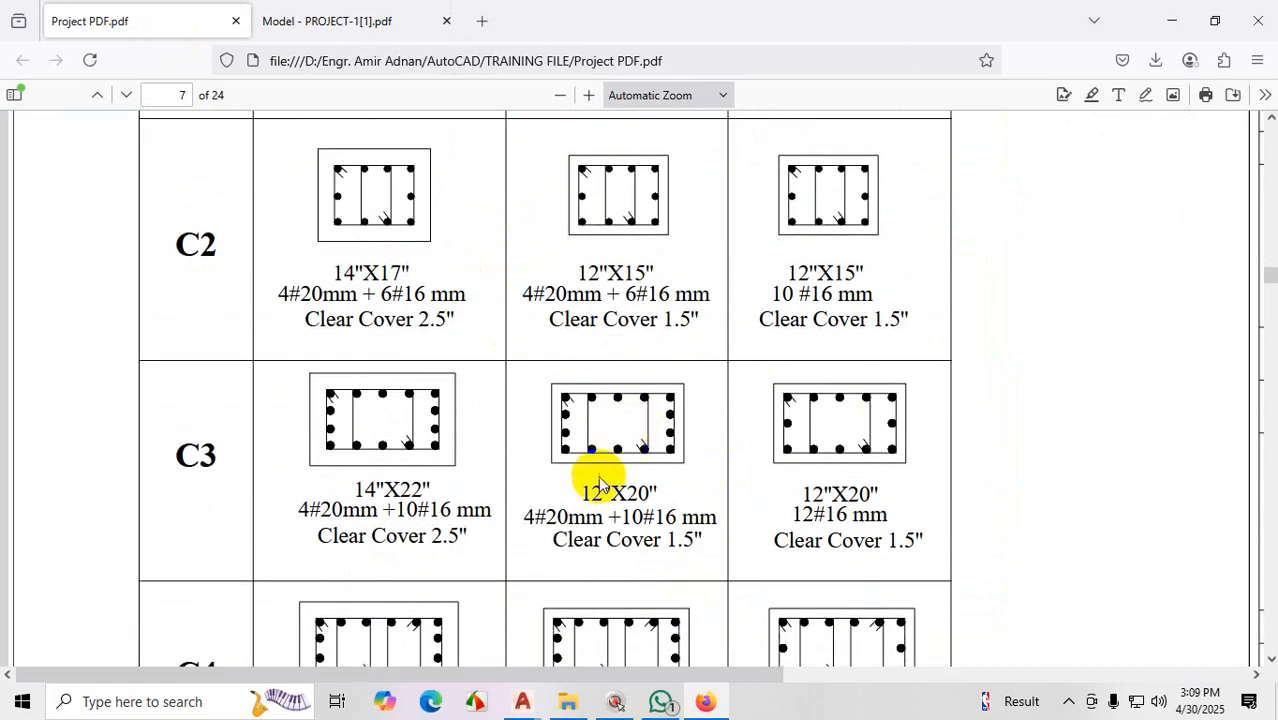
pyautogui.scroll(-2, 641, 499)
pyautogui.scroll(3, 639, 495)
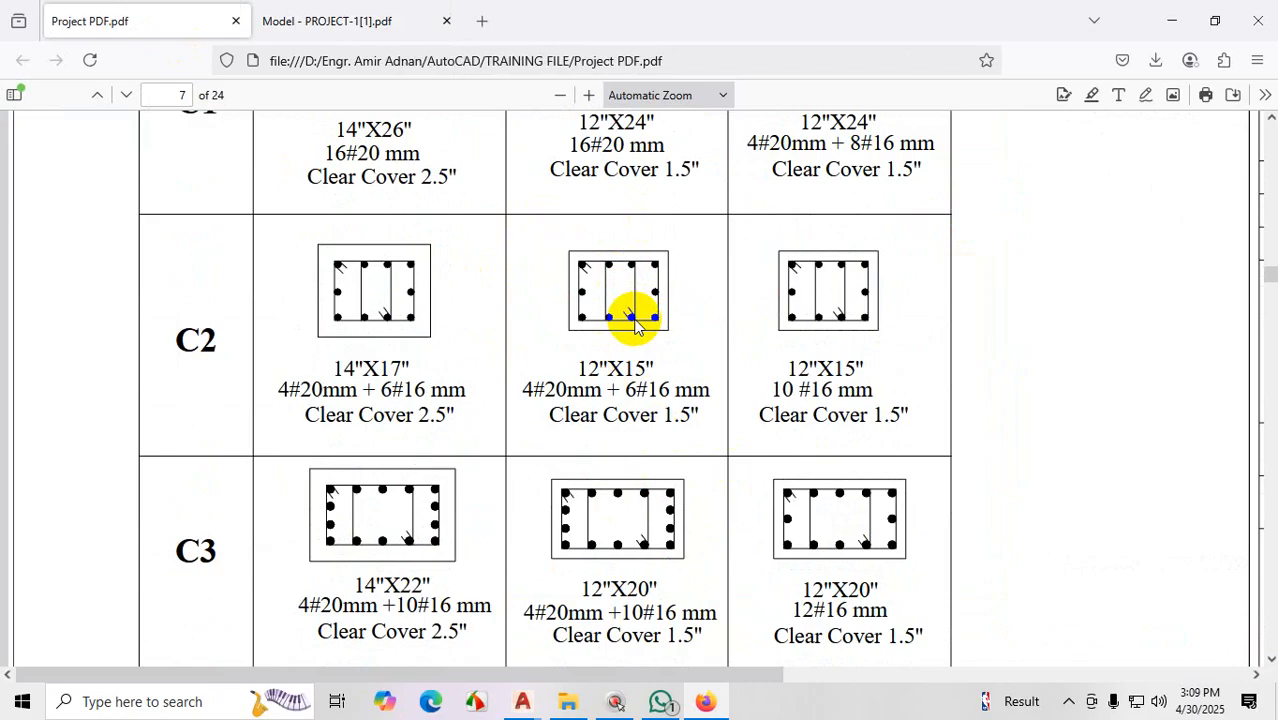
pyautogui.scroll(2, 652, 370)
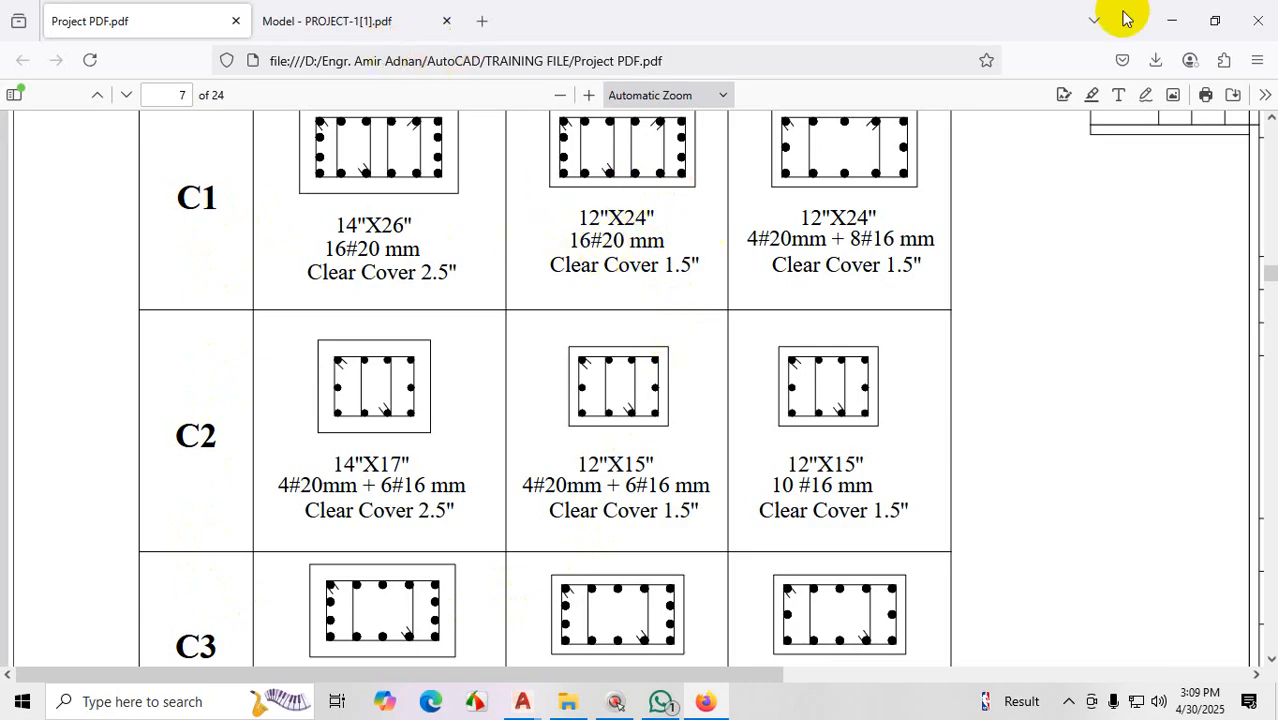
# Step: Switch to the C-28 drawing in AutoCAD, make the COLUMN layer current and set its color to index 10
pyautogui.click(1177, 27)
pyautogui.scroll(2, 705, 440)
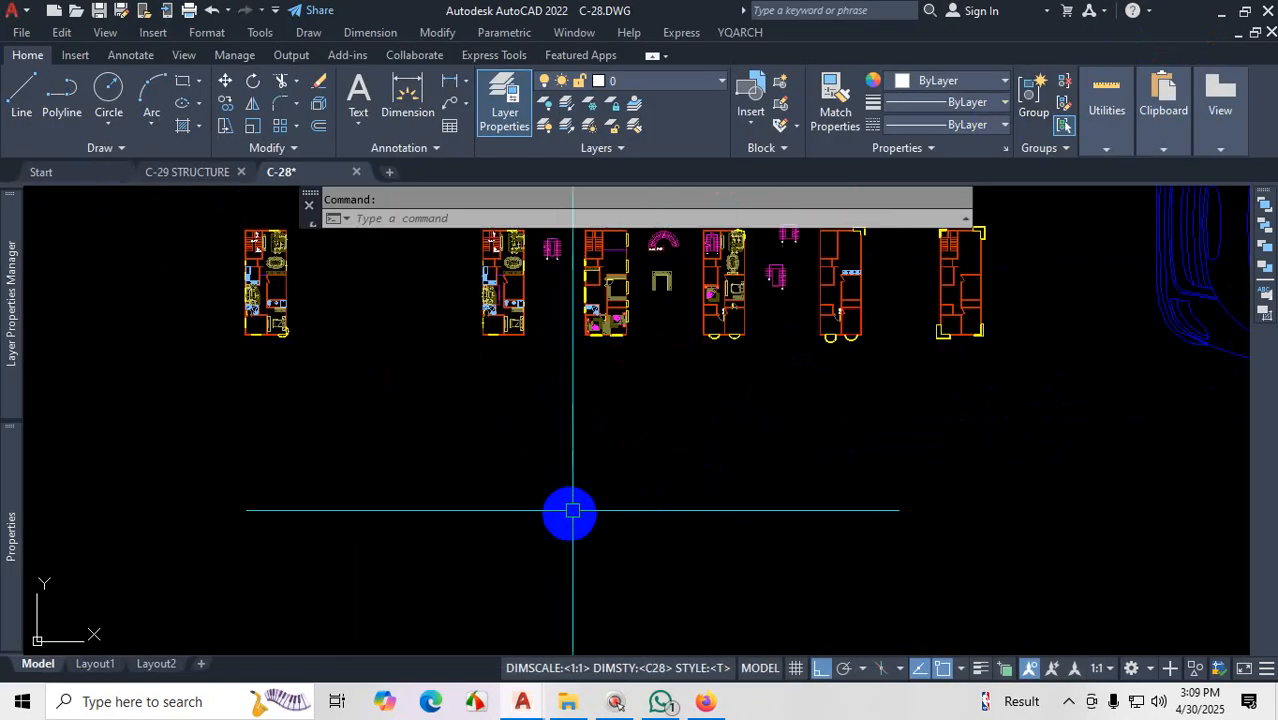
pyautogui.click(678, 88)
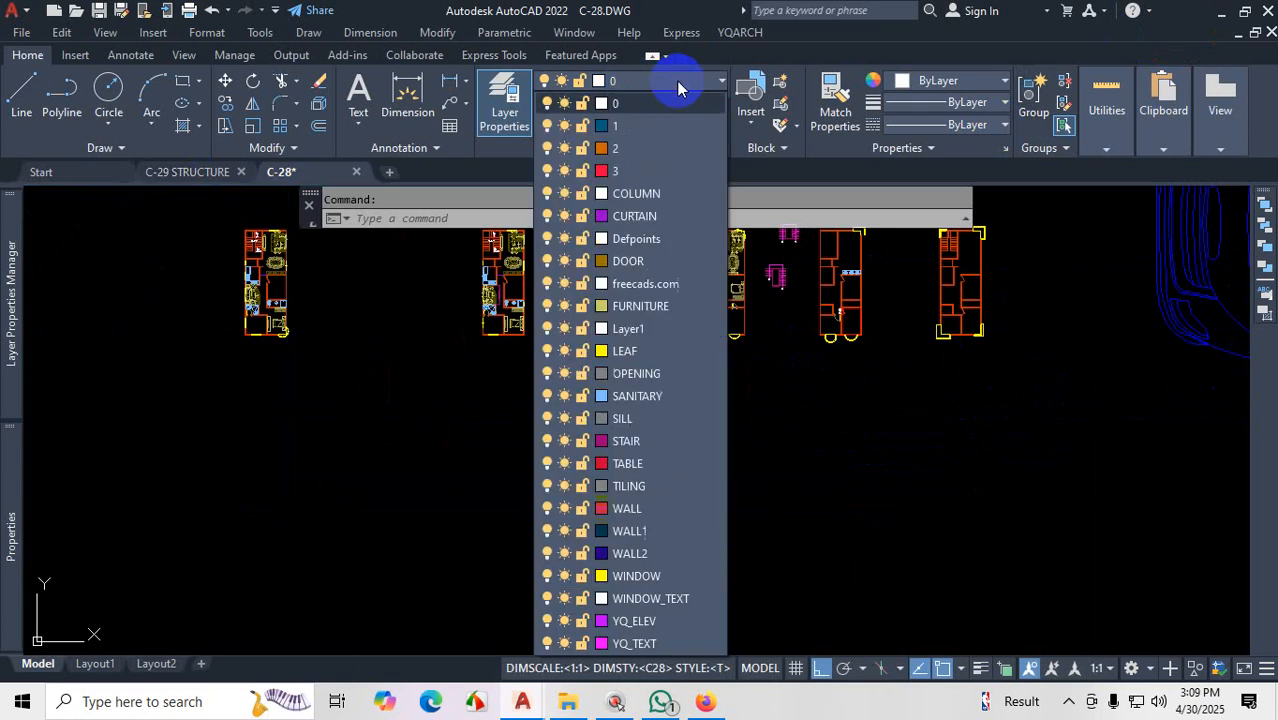
pyautogui.click(679, 196)
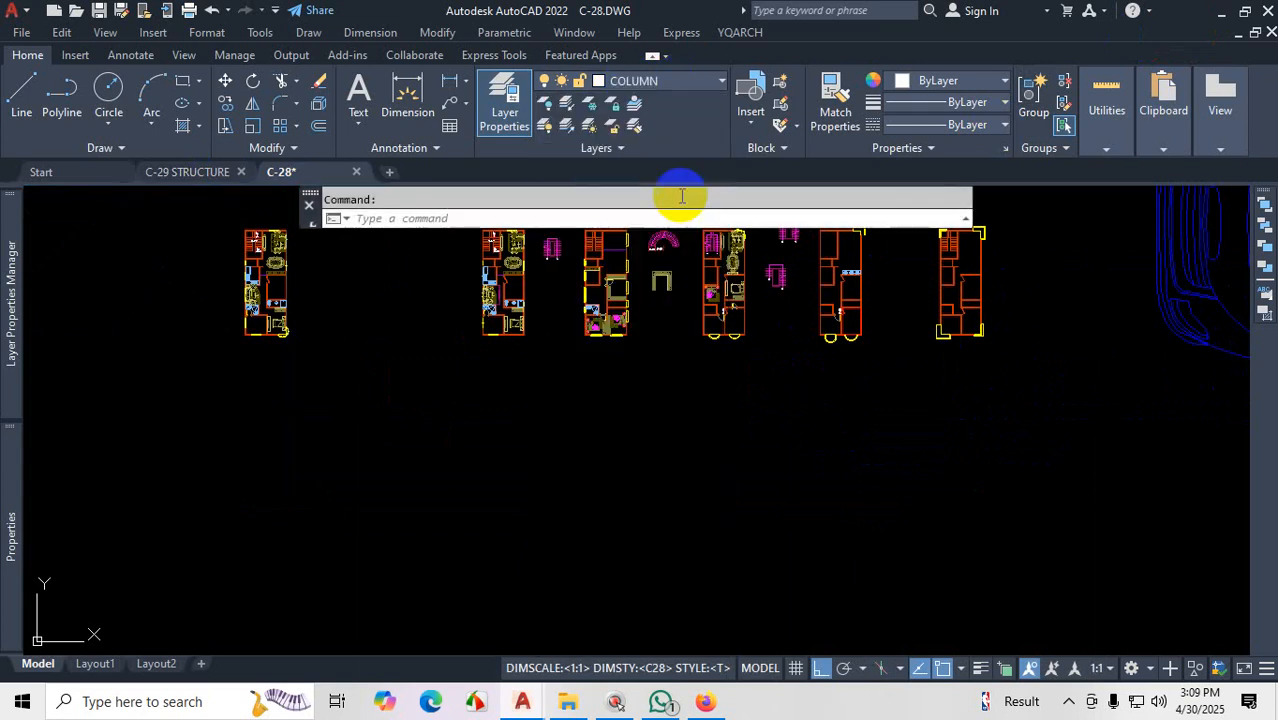
pyautogui.click(655, 88)
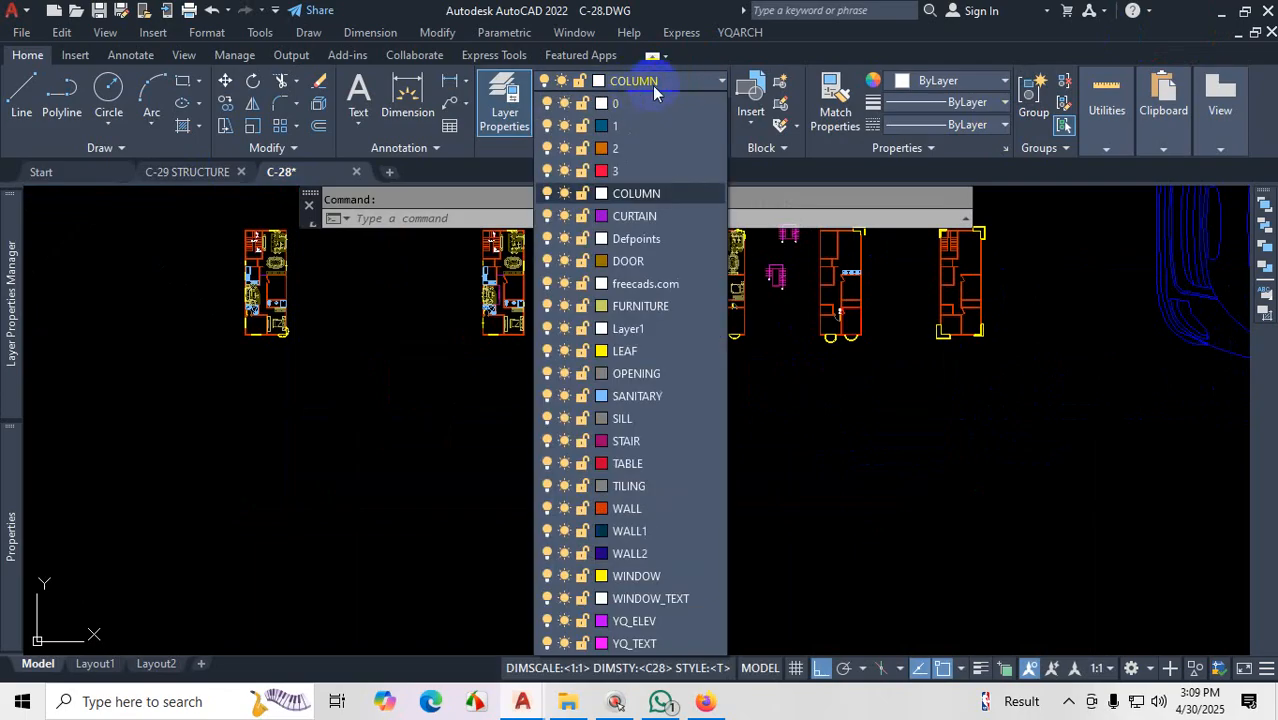
pyautogui.click(601, 194)
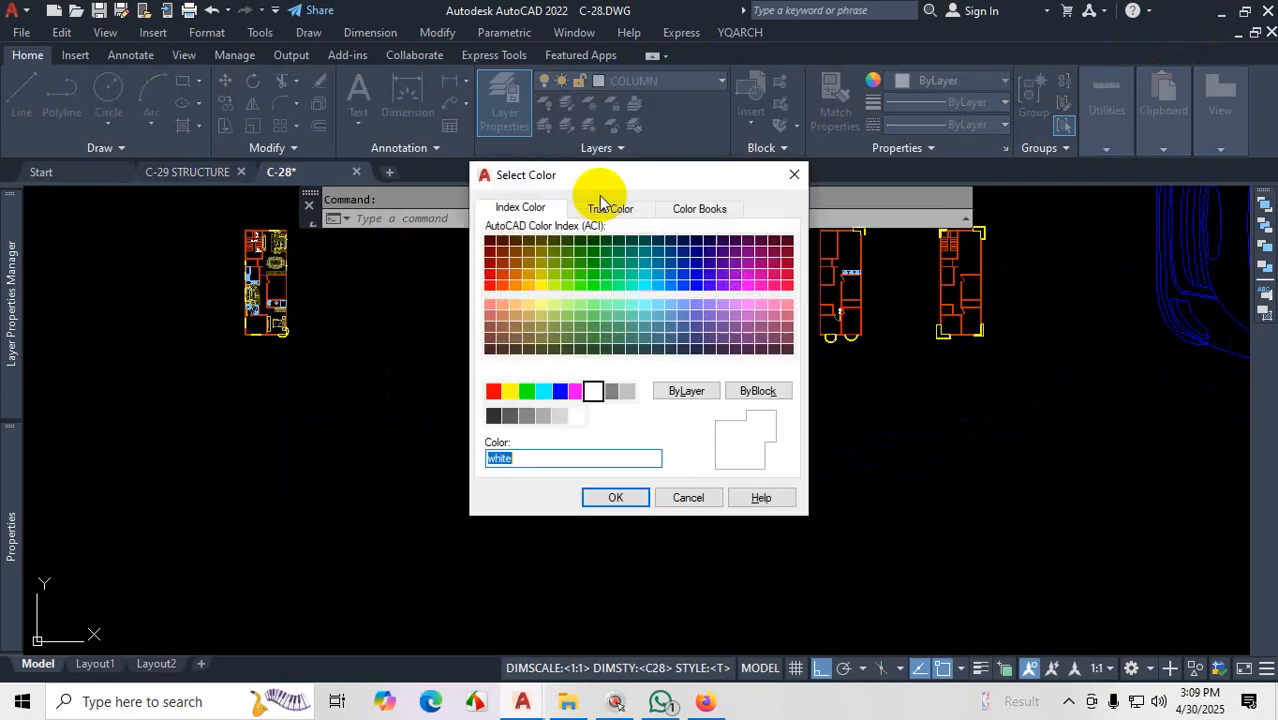
pyautogui.click(490, 287)
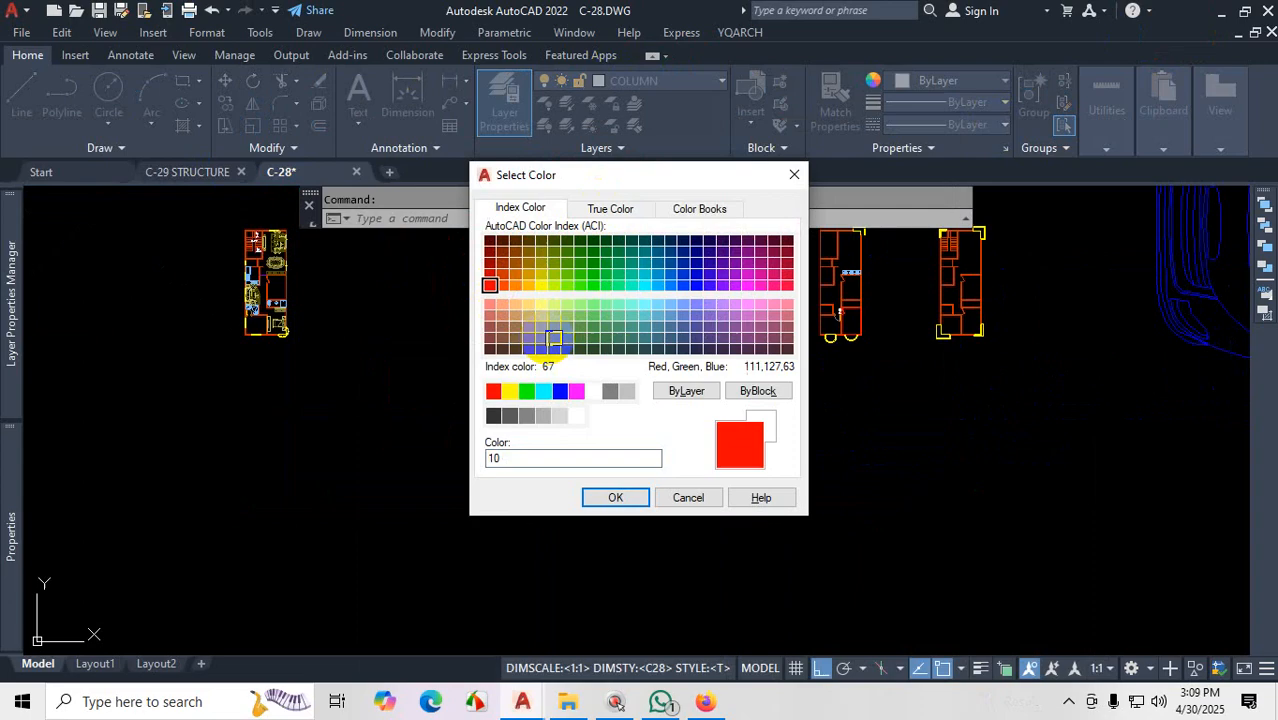
pyautogui.click(615, 497)
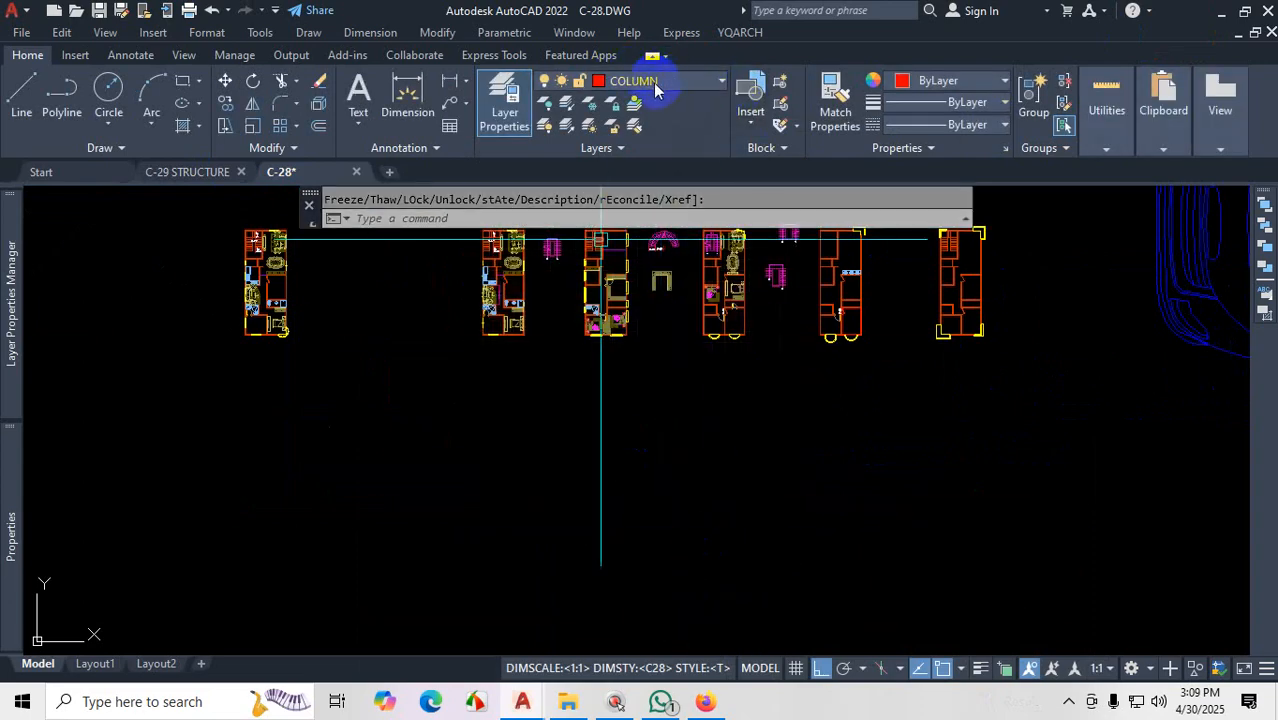
# Step: Recheck the column schedule, and in AutoCAD draw a rectangle 24 wide by 12 high in the empty space outside the plan's bedroom corner
pyautogui.click(720, 706)
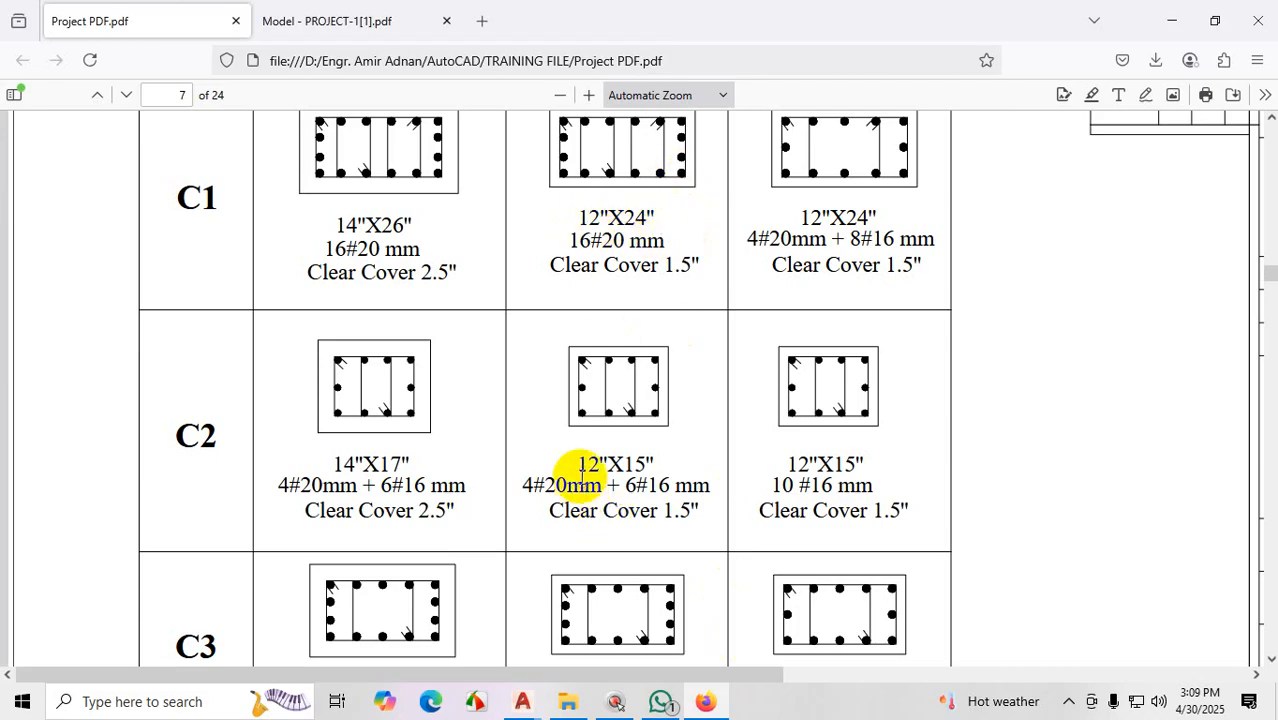
pyautogui.scroll(-3, 642, 420)
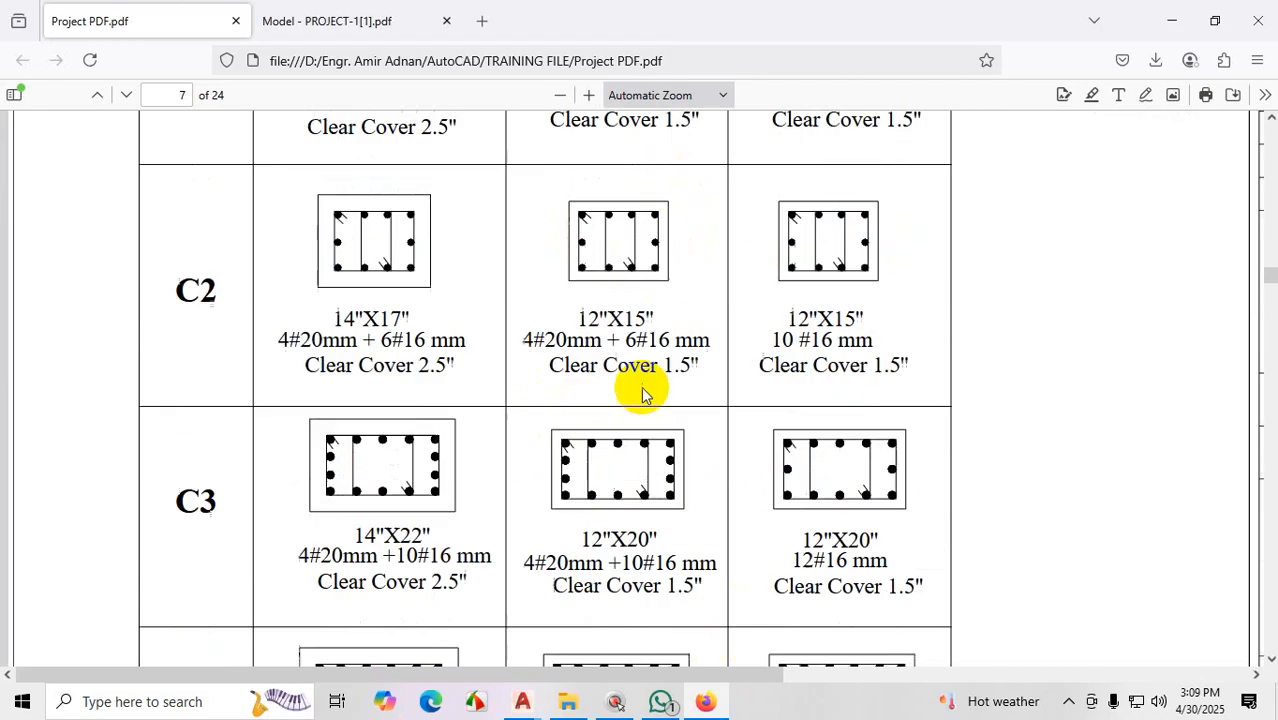
pyautogui.click(1184, 30)
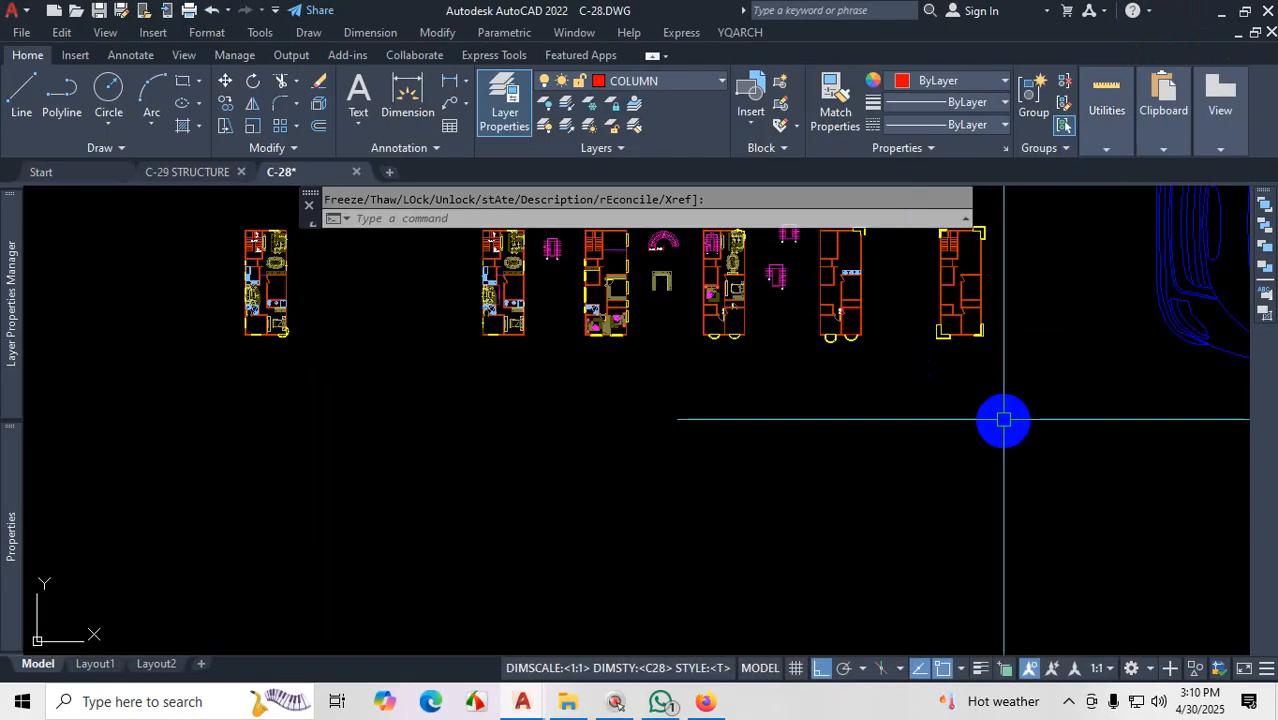
pyautogui.click(183, 82)
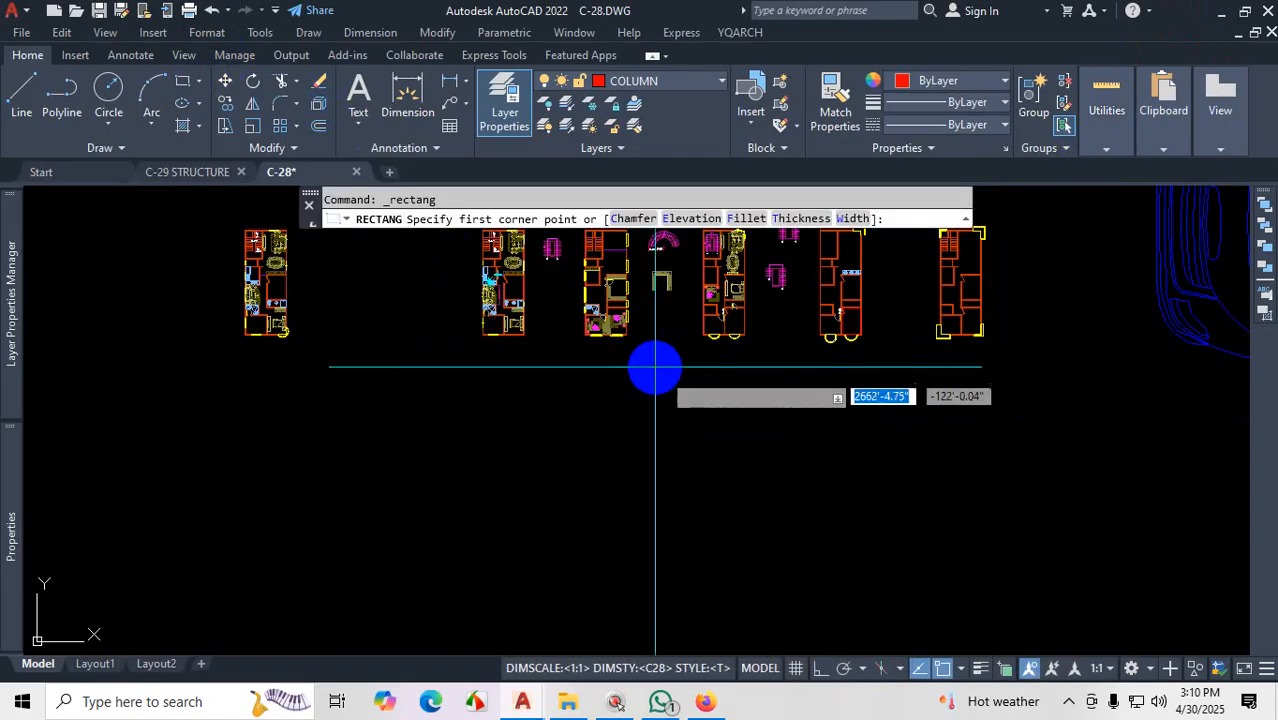
pyautogui.moveTo(650, 365)
pyautogui.mouseDown(button='middle')
pyautogui.moveTo(507, 353)
pyautogui.moveTo(617, 390)
pyautogui.mouseUp(button='middle')
pyautogui.scroll(2, 608, 285)
pyautogui.scroll(2, 685, 314)
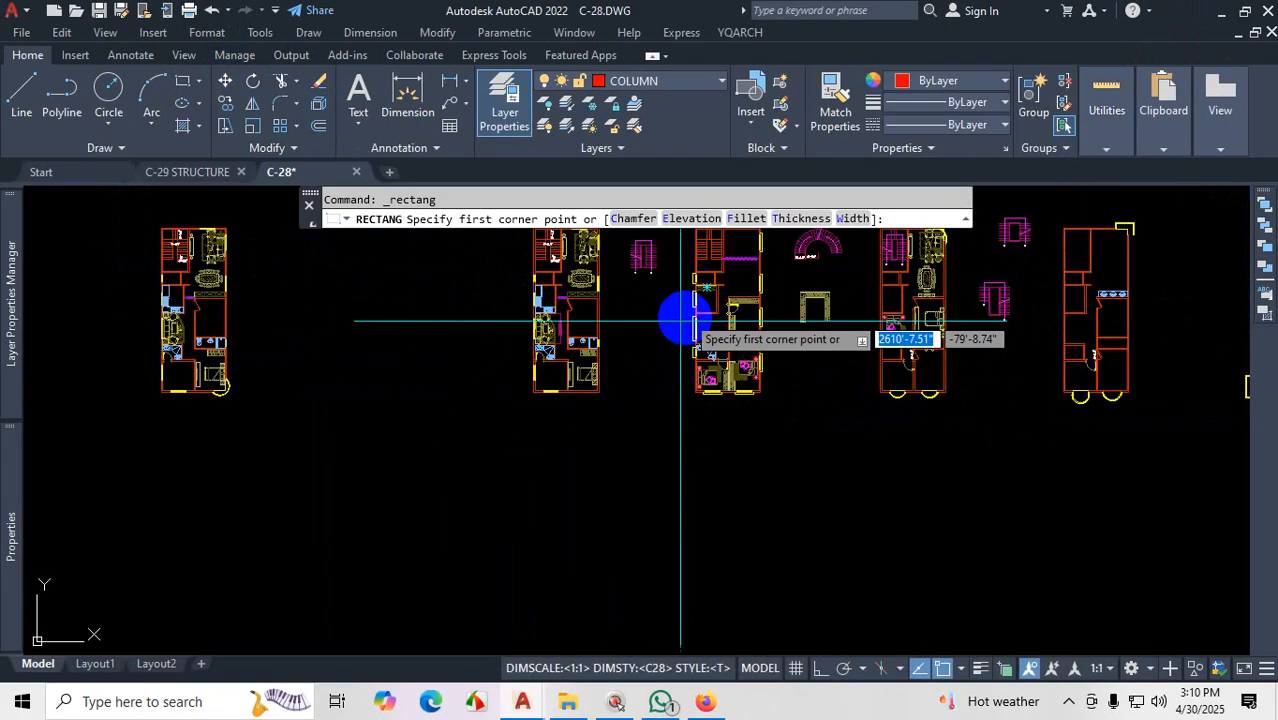
pyautogui.scroll(2, 442, 442)
pyautogui.scroll(2, 608, 408)
pyautogui.scroll(4, 634, 410)
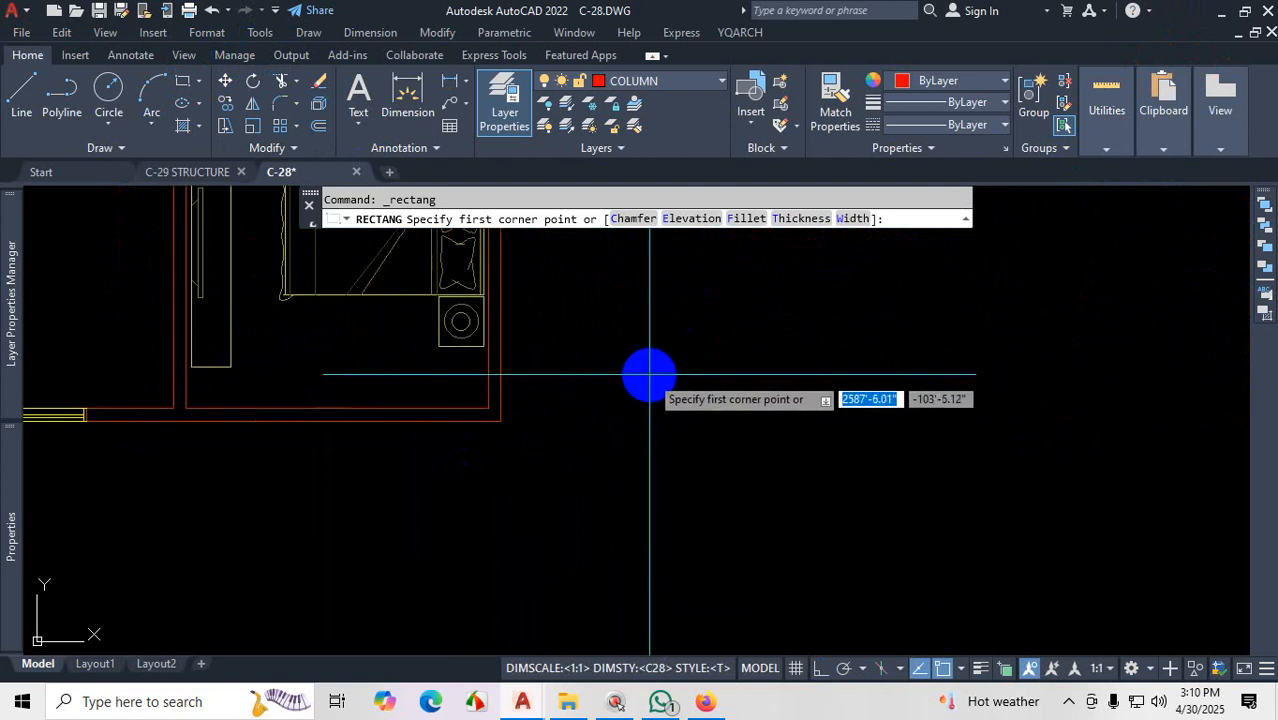
pyautogui.click(650, 375)
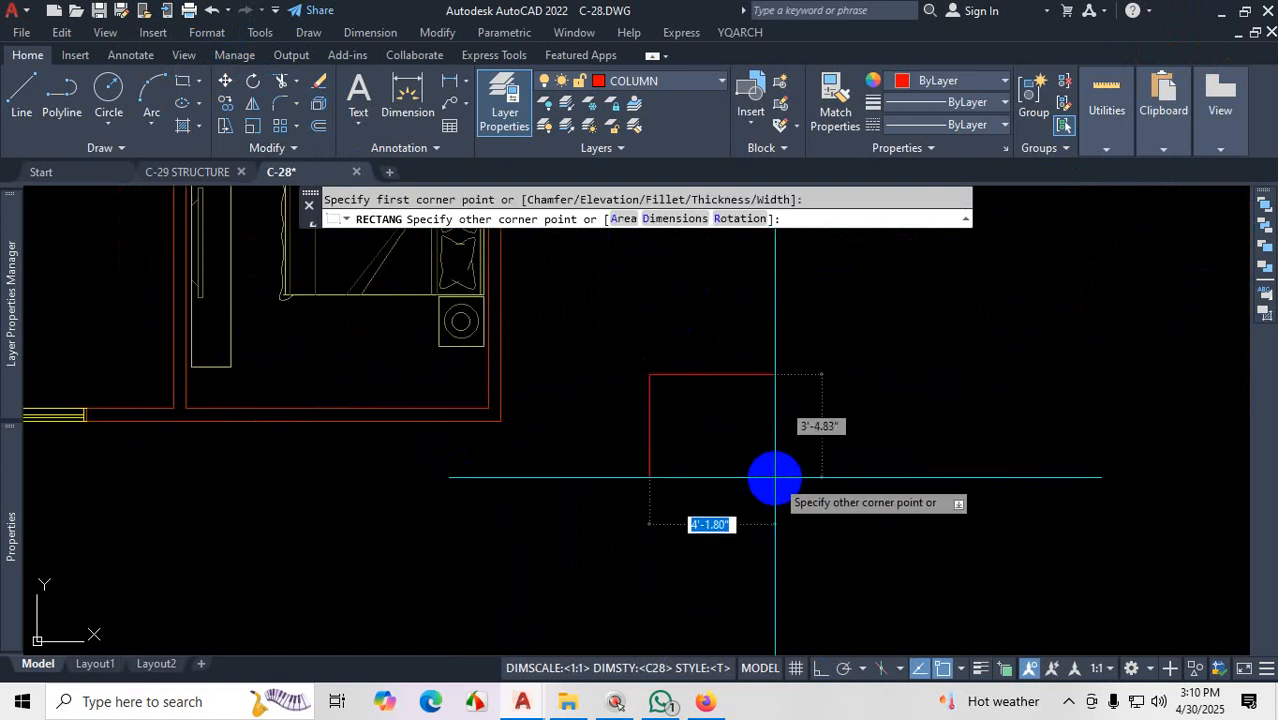
pyautogui.scroll(-2, 776, 465)
pyautogui.scroll(2, 780, 442)
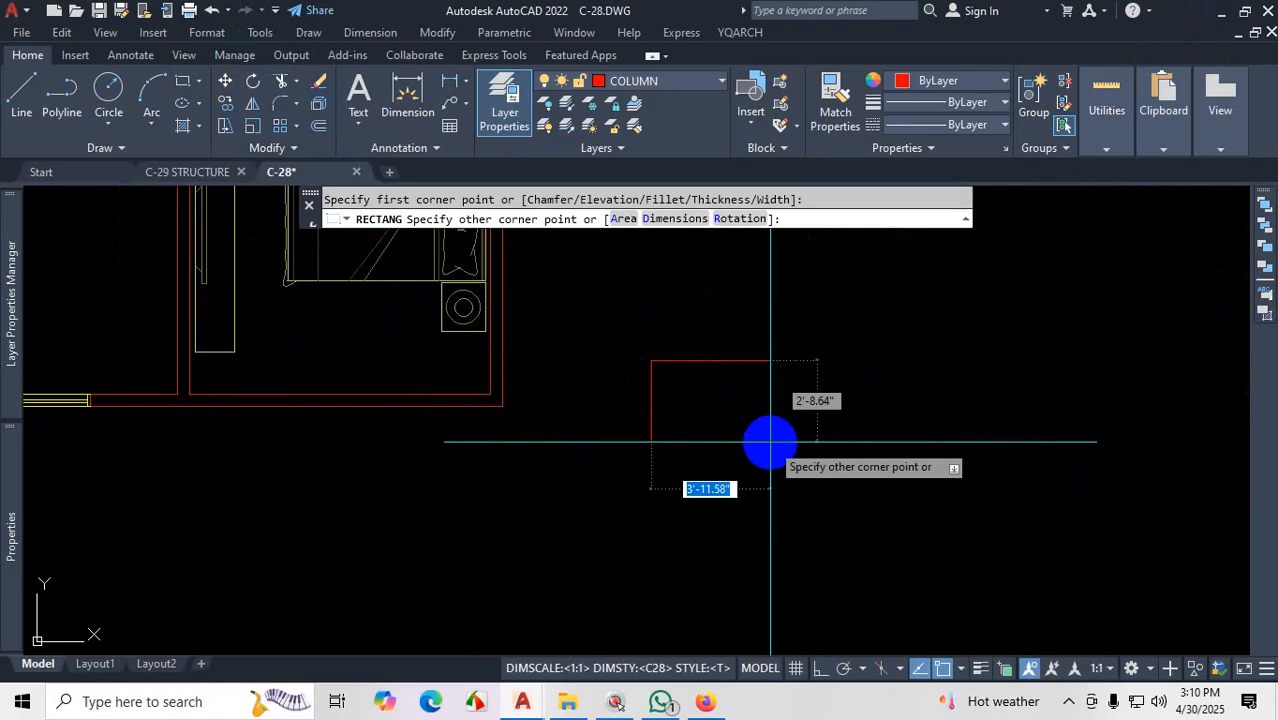
pyautogui.write('1')
pyautogui.press('BackSpace')
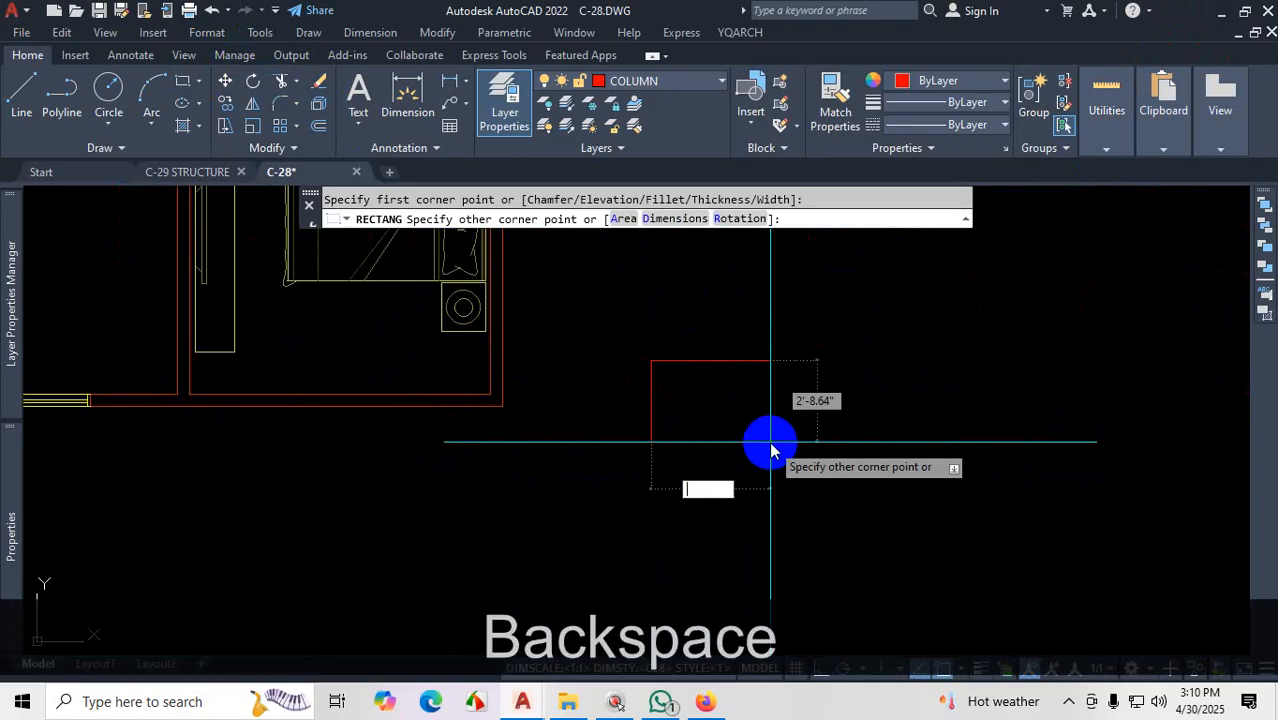
pyautogui.write('24')
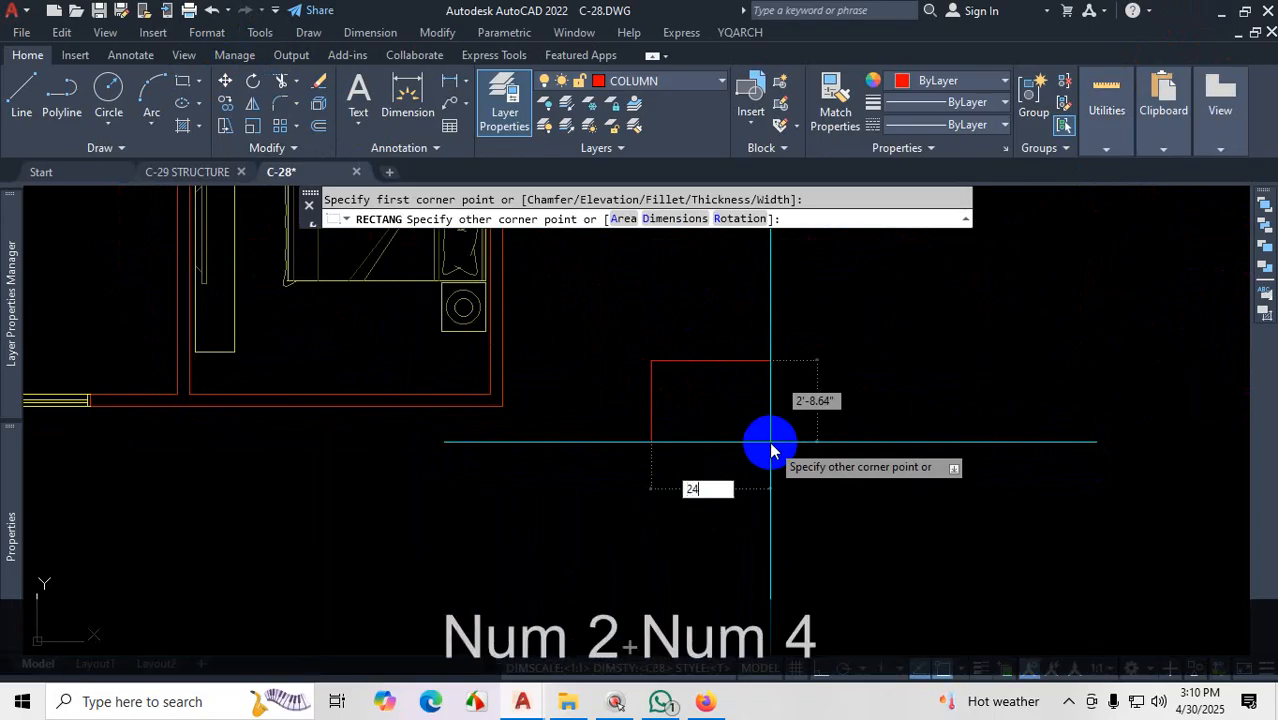
pyautogui.press('Tab')
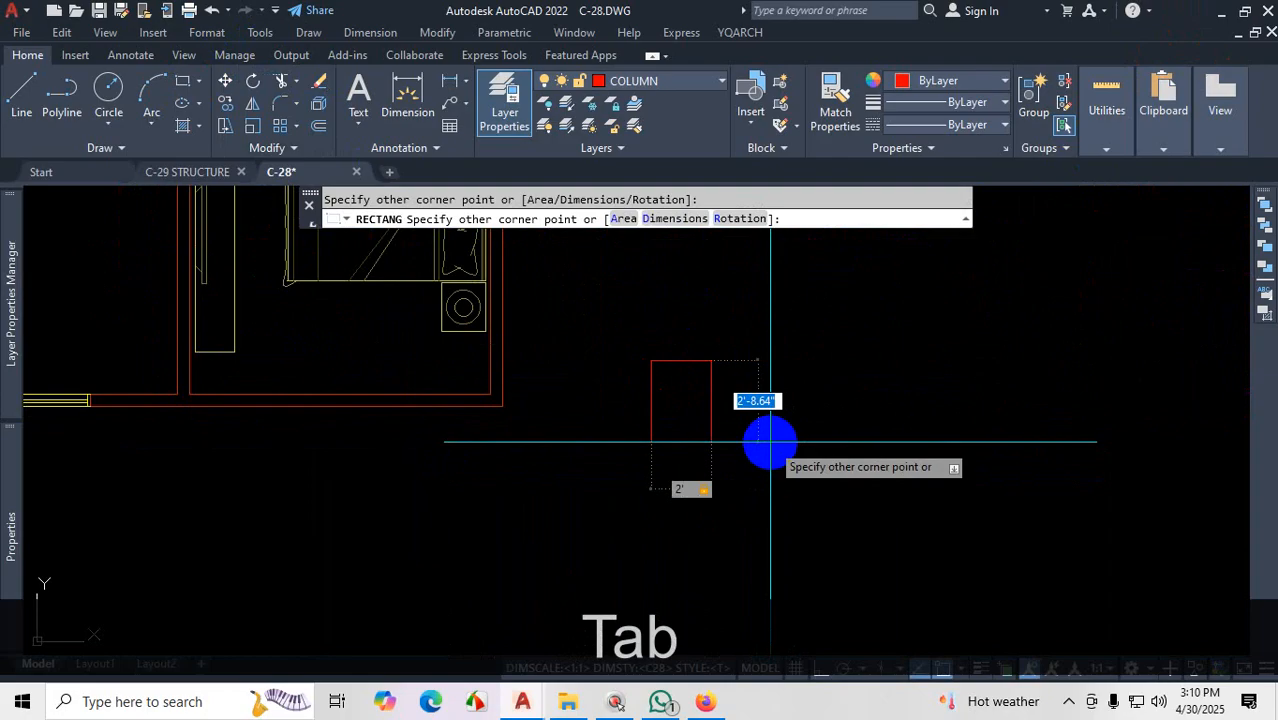
pyautogui.write('12')
pyautogui.press('Return')
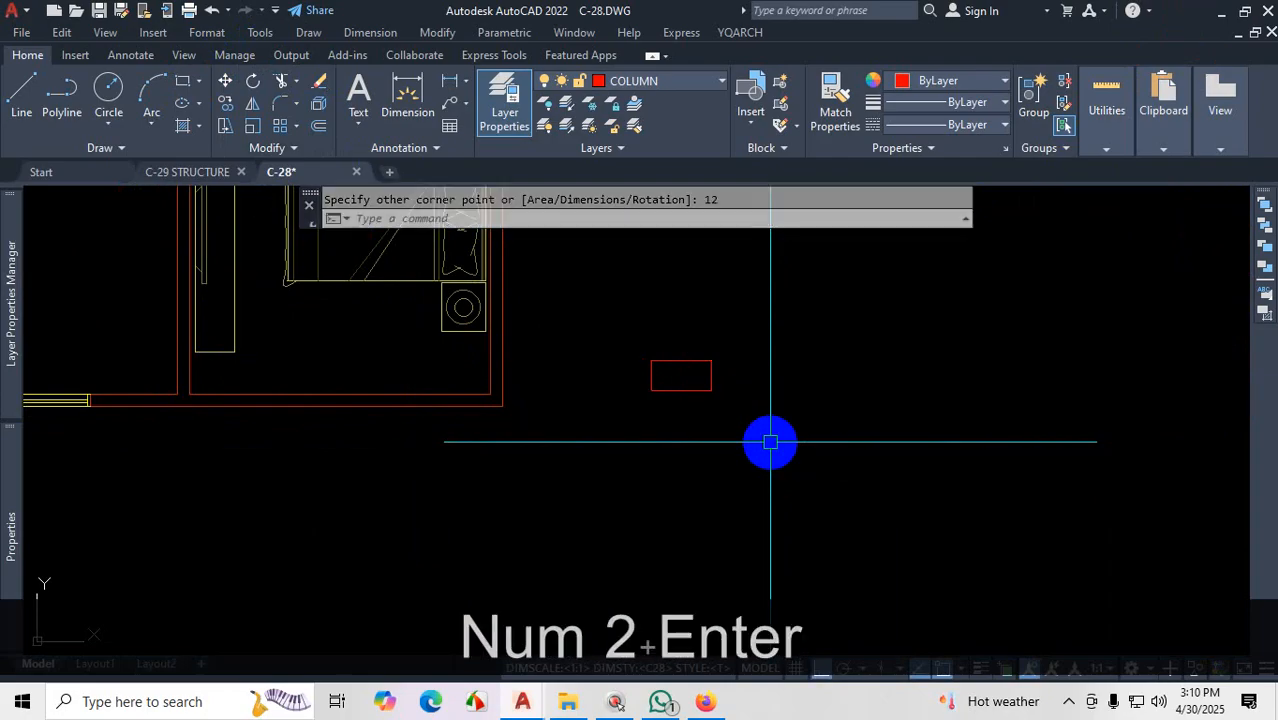
# Step: Review the column schedule in Project PDF, view the C-29 STRUCTURE drawing in AutoCAD, and return to the C-28 drawing
pyautogui.click(722, 702)
pyautogui.scroll(2, 640, 380)
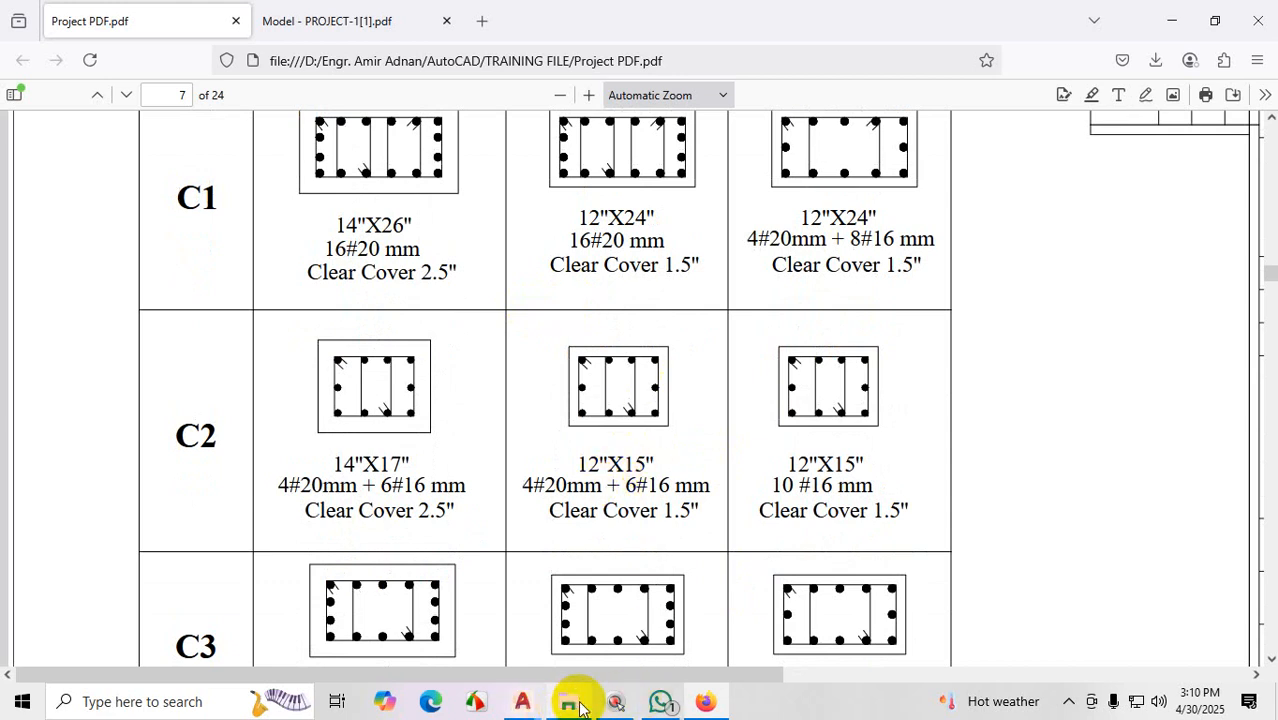
pyautogui.moveTo(528, 697)
pyautogui.click(485, 633)
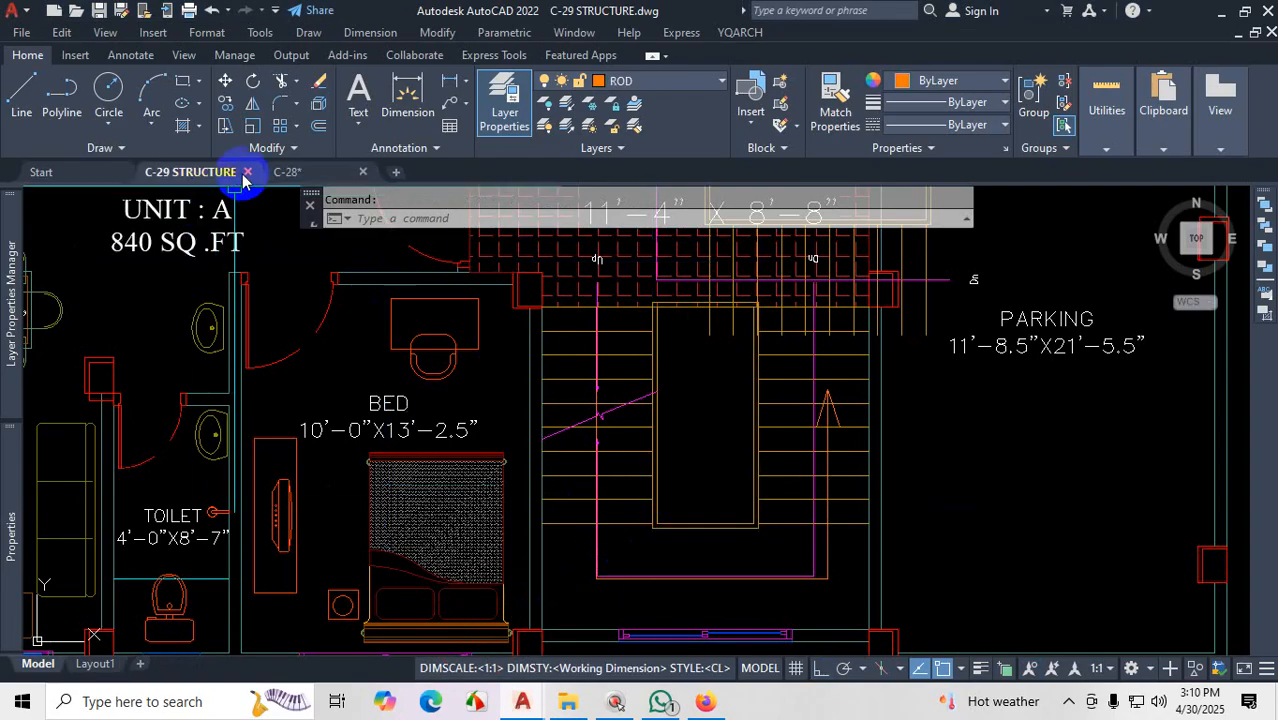
pyautogui.click(282, 172)
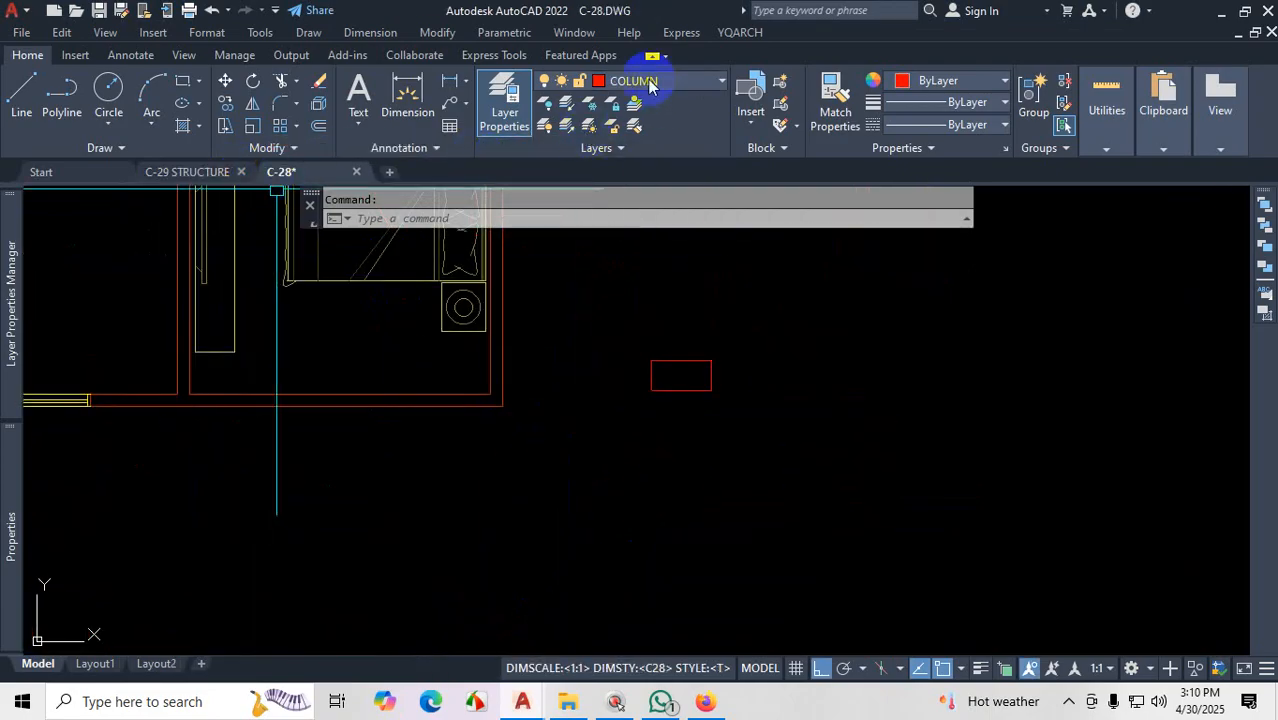
pyautogui.click(1070, 703)
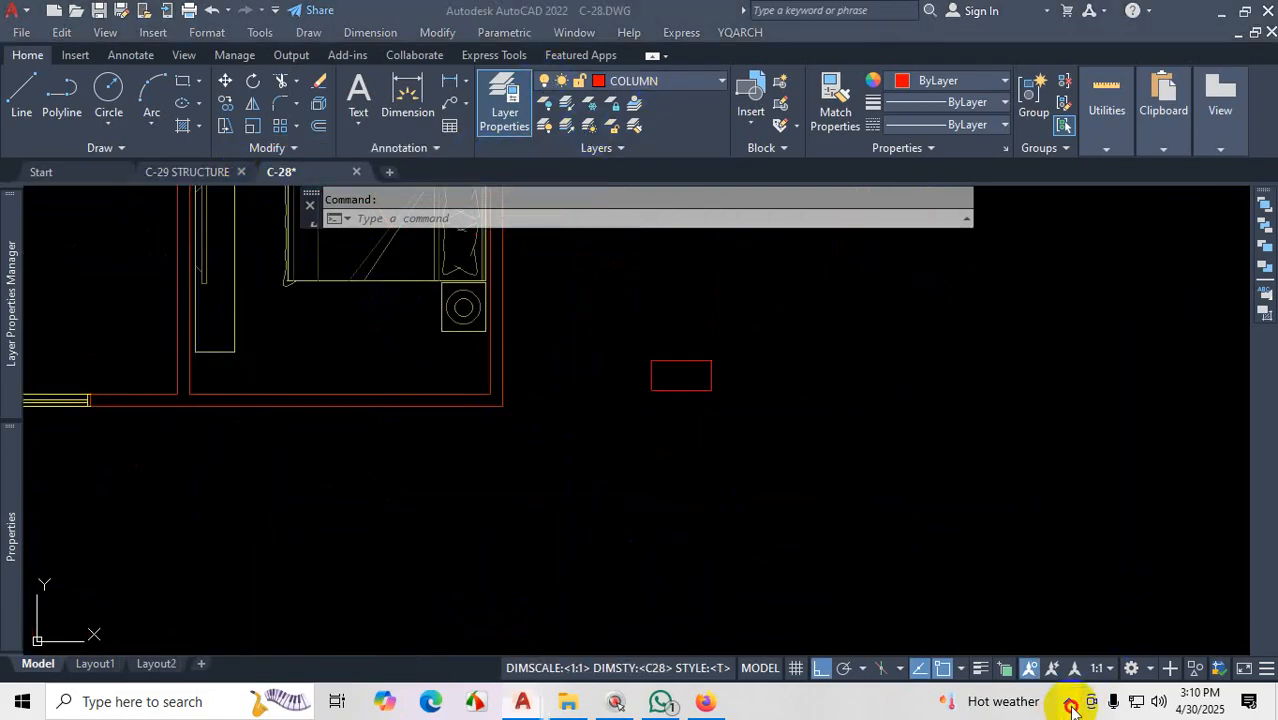
# Step: Add a new layer with its default name in the Layer Properties Manager and close the manager
pyautogui.click(11, 325)
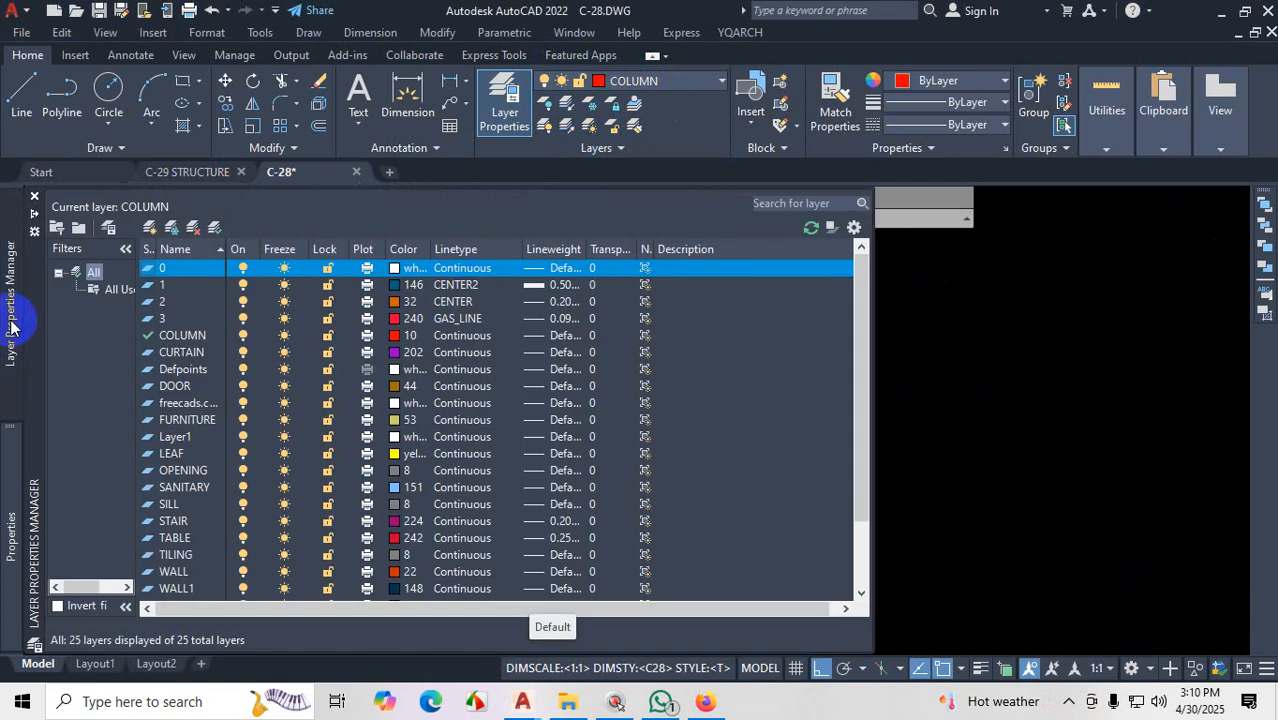
pyautogui.click(149, 227)
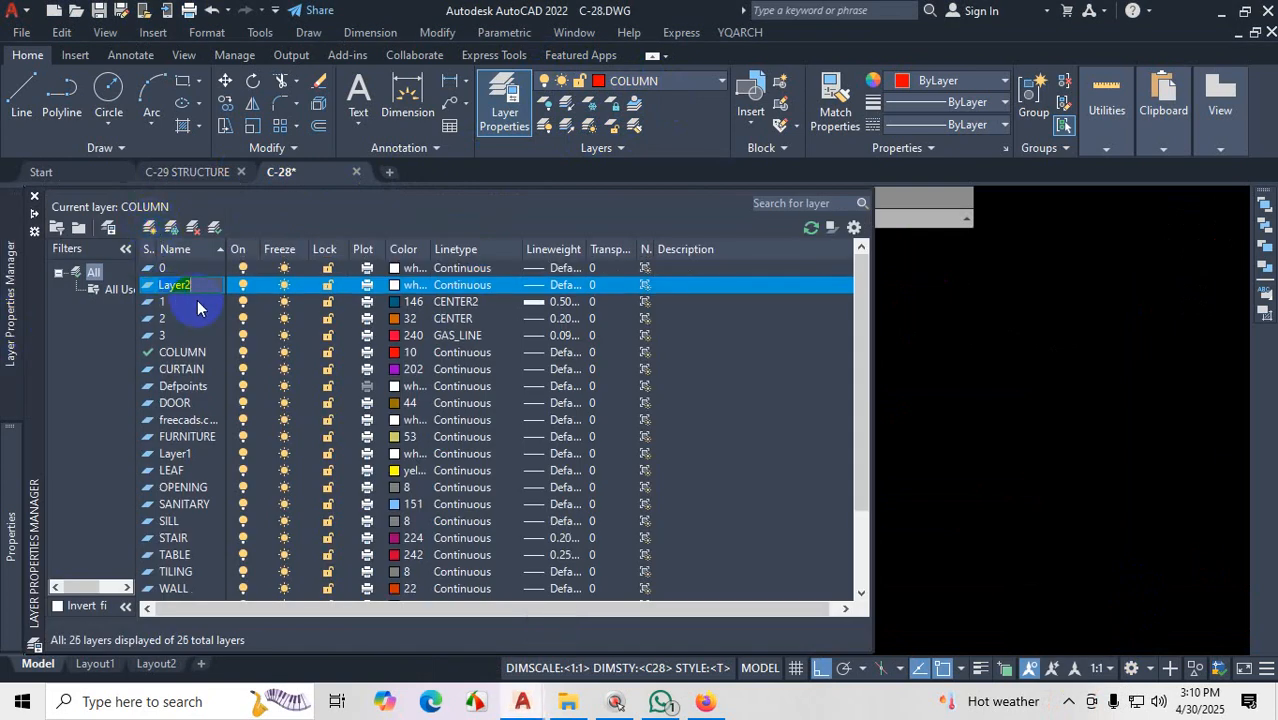
pyautogui.press('Return')
pyautogui.click(958, 270)
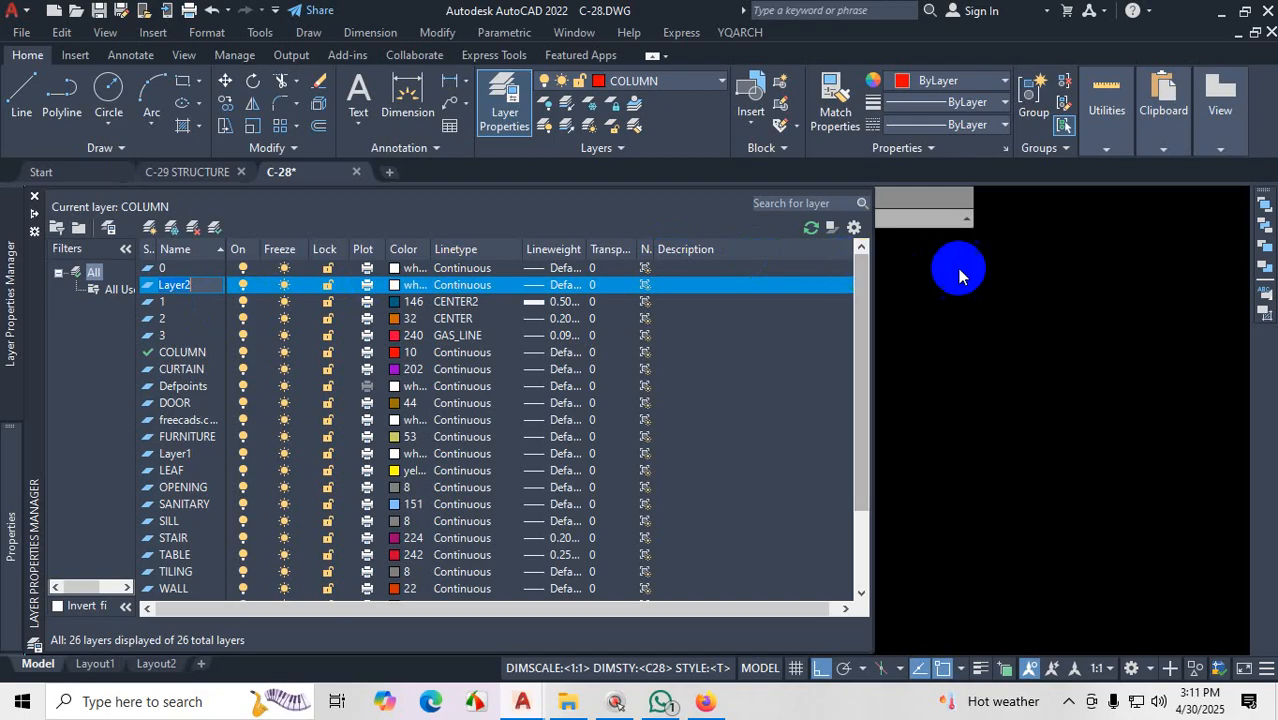
pyautogui.press('Escape')
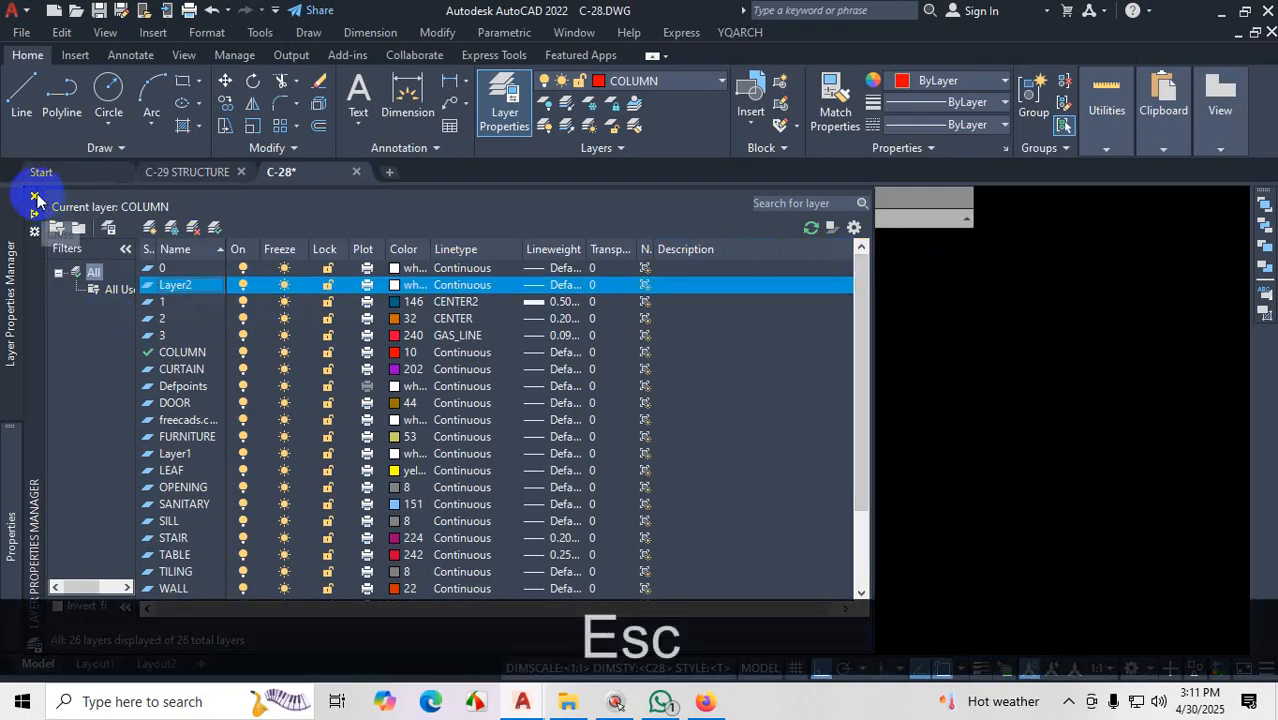
pyautogui.click(35, 199)
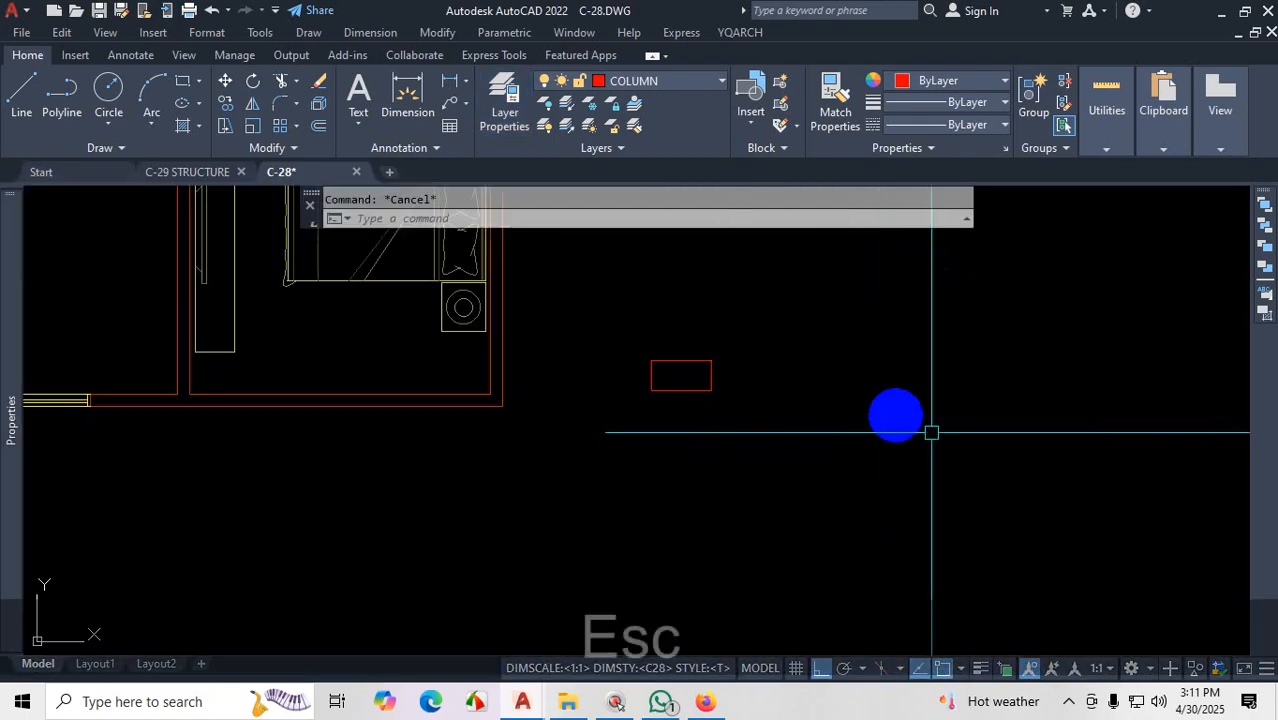
pyautogui.press('Escape')
pyautogui.click(1068, 702)
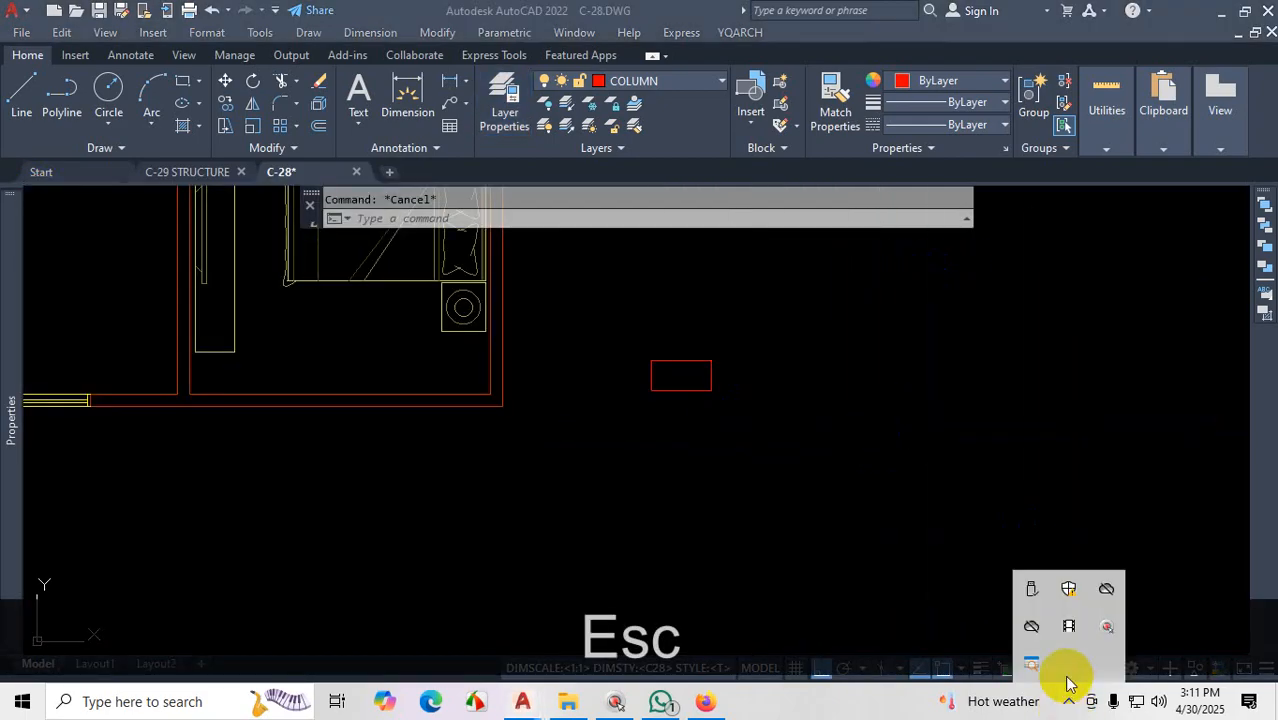
pyautogui.click(1075, 626)
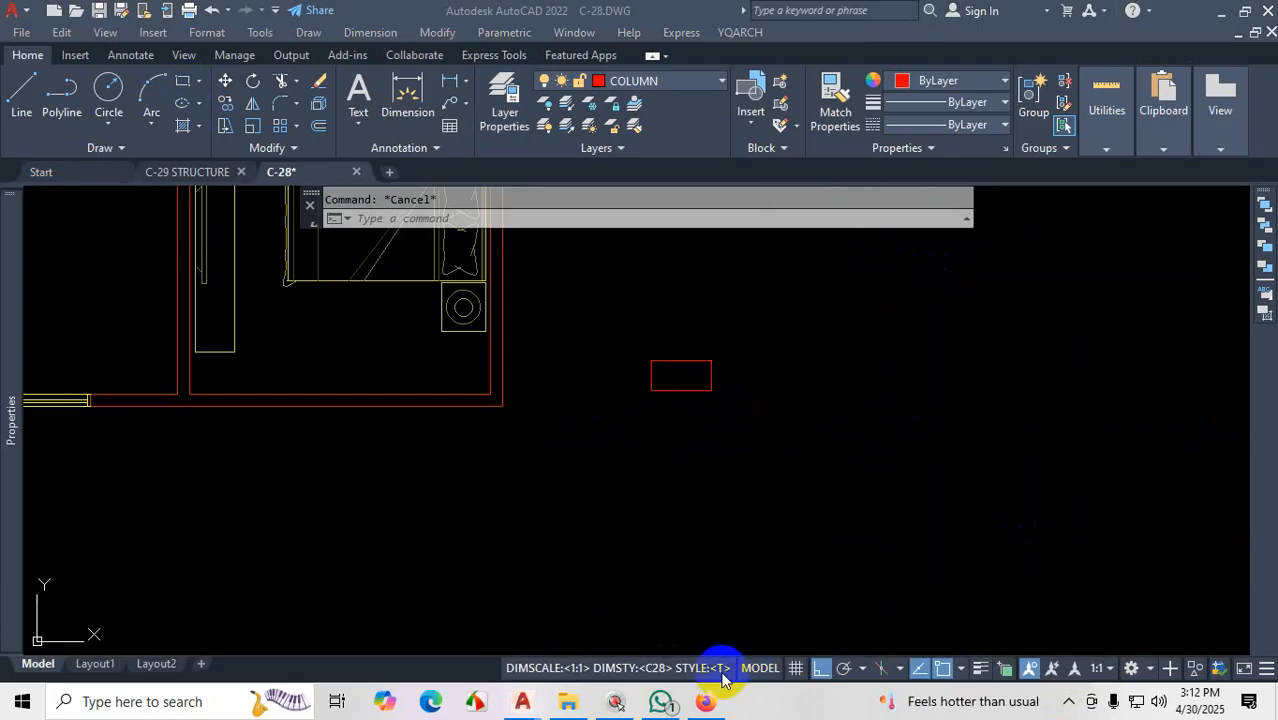
# Step: Start a rectangle with its first corner in the empty space above the existing 24 by 12 column rectangle
pyautogui.click(185, 87)
pyautogui.click(183, 84)
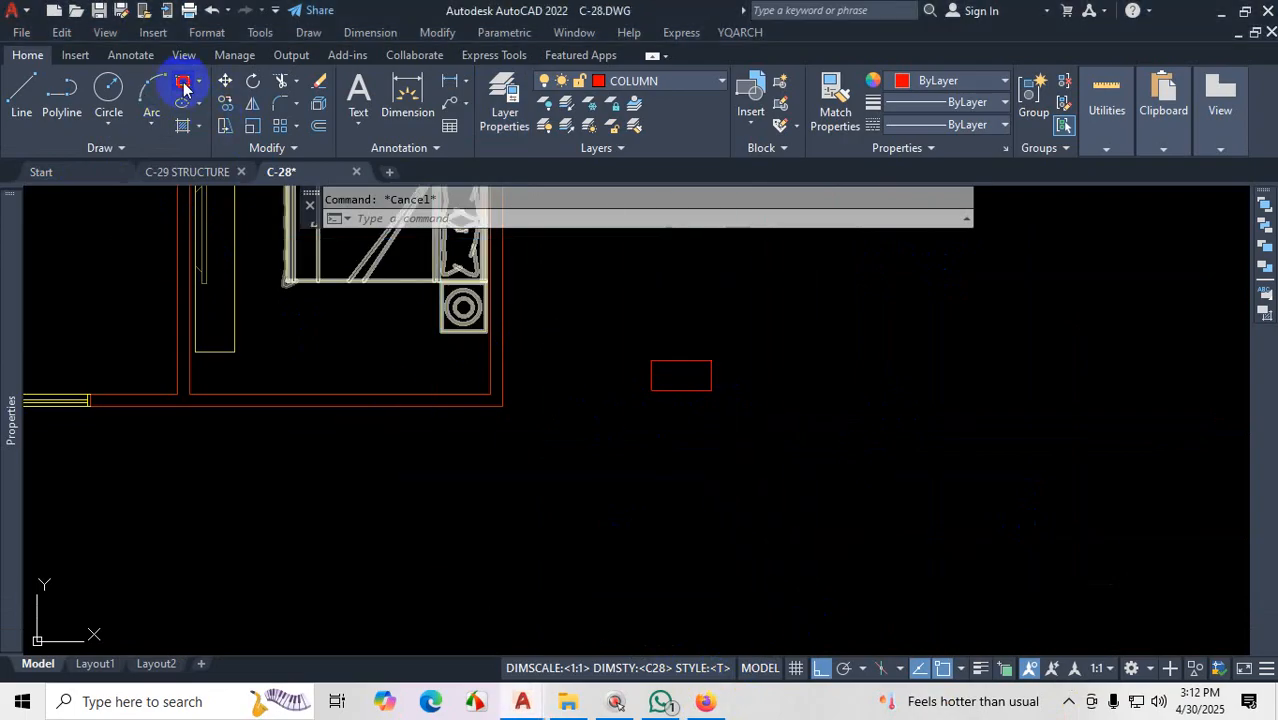
pyautogui.scroll(-2, 720, 461)
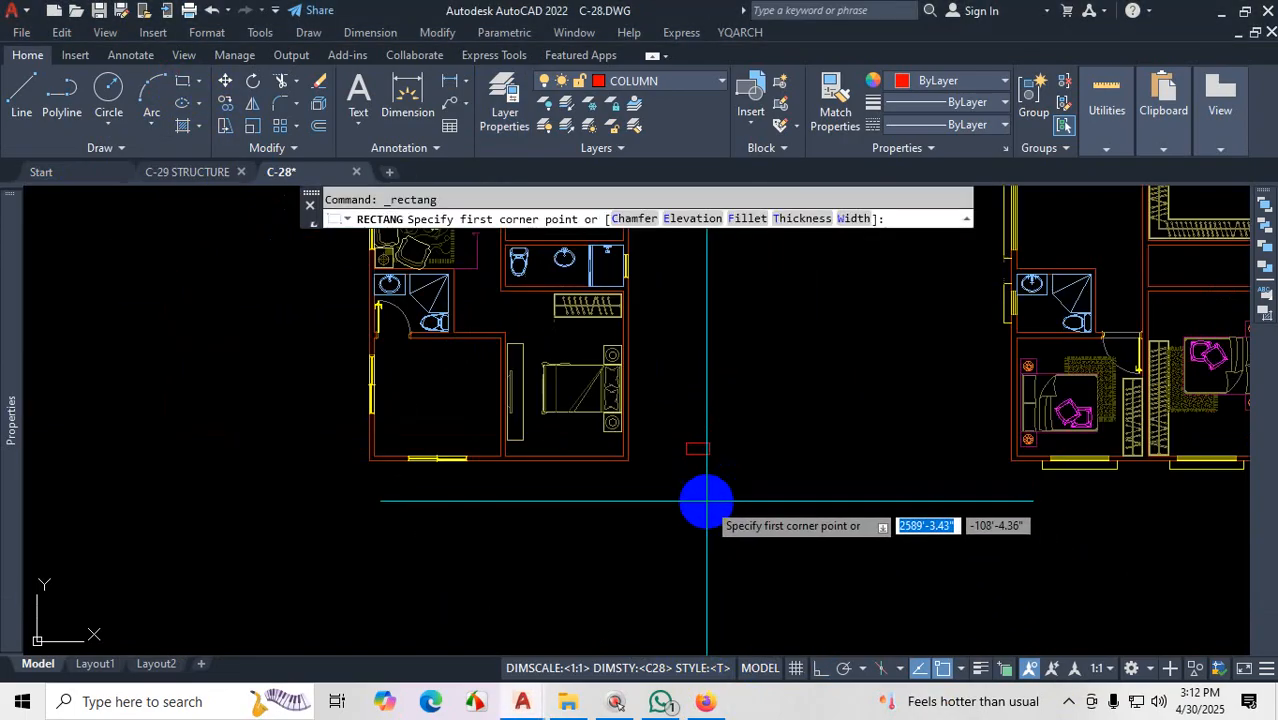
pyautogui.scroll(2, 705, 499)
pyautogui.click(695, 360)
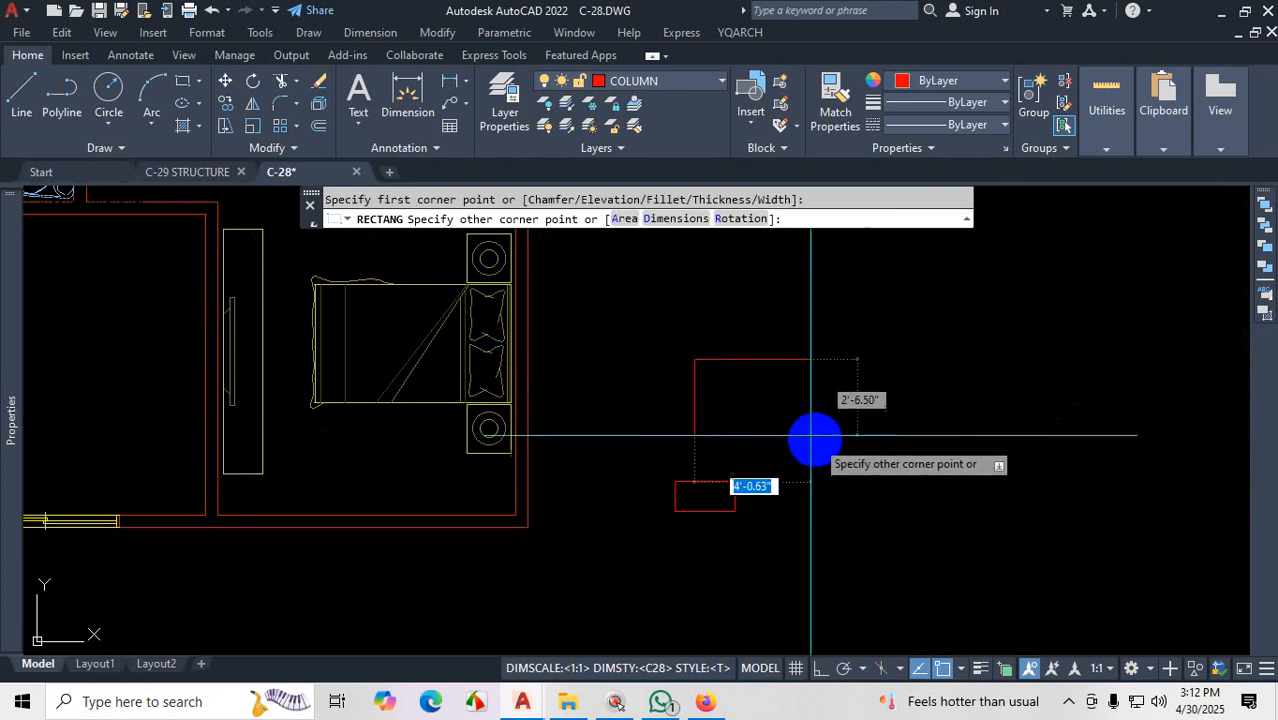
pyautogui.scroll(4, 777, 418)
pyautogui.scroll(-5, 777, 418)
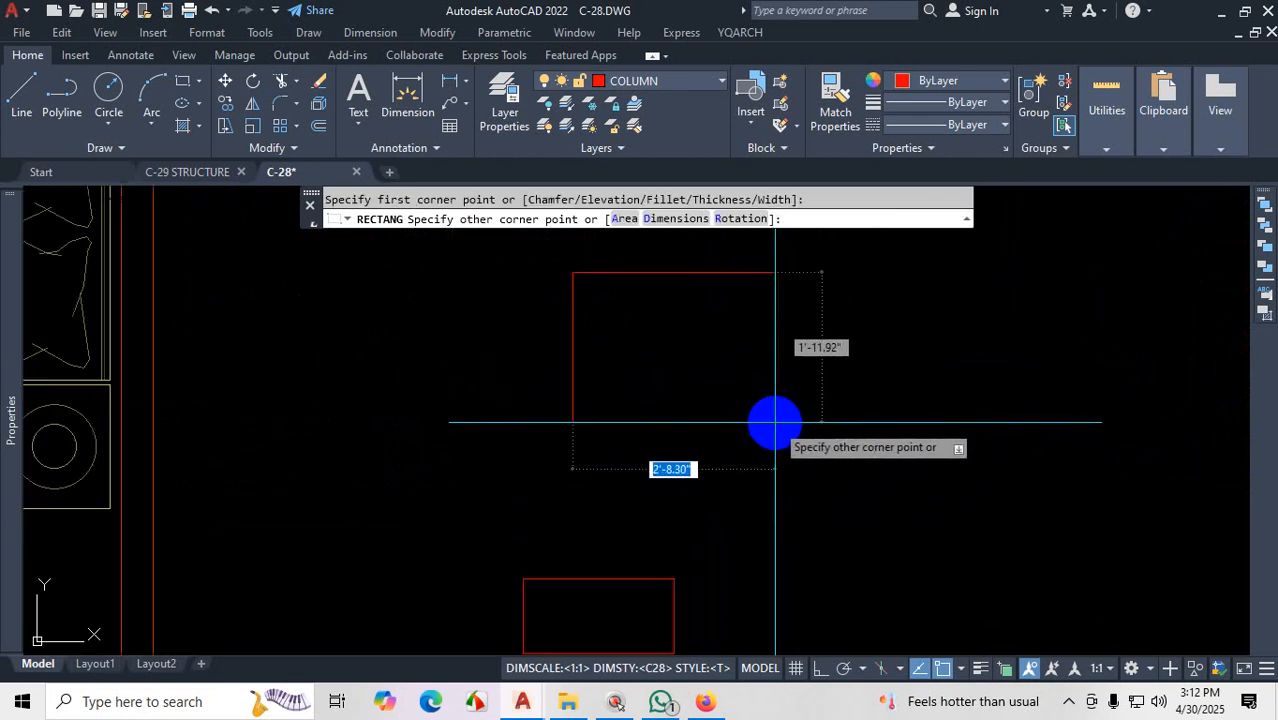
pyautogui.hotkey('ctrl', '1')
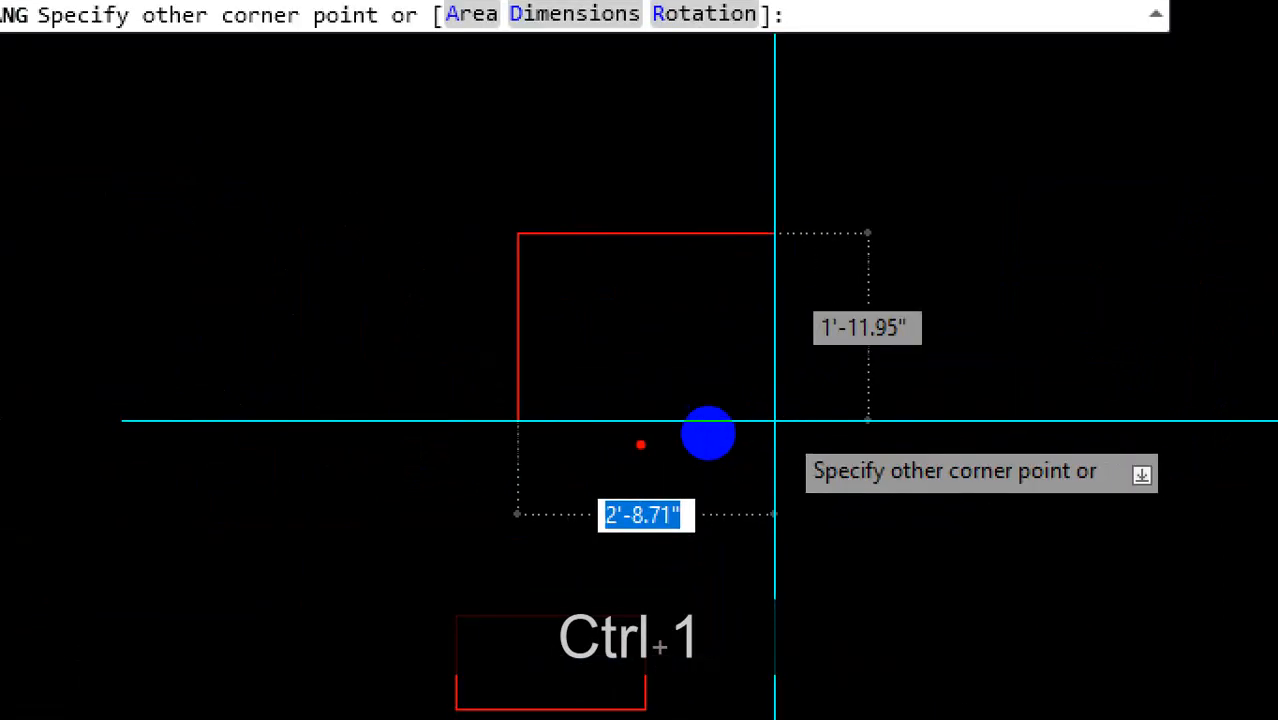
pyautogui.moveTo(640, 443)
pyautogui.mouseDown()
pyautogui.moveTo(706, 487)
pyautogui.moveTo(753, 472)
pyautogui.mouseUp()
pyautogui.moveTo(849, 303)
pyautogui.mouseDown()
pyautogui.moveTo(882, 366)
pyautogui.moveTo(893, 342)
pyautogui.mouseUp()
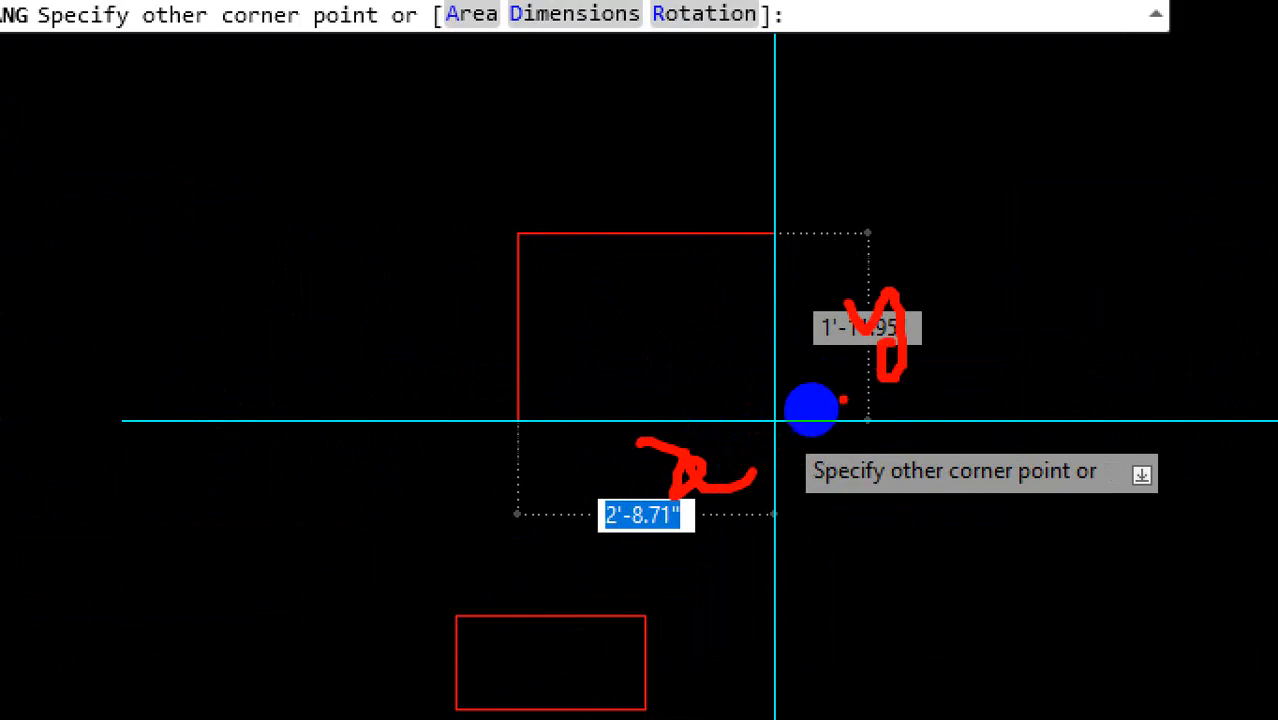
pyautogui.moveTo(646, 509)
pyautogui.mouseDown()
pyautogui.moveTo(608, 565)
pyautogui.moveTo(640, 525)
pyautogui.mouseUp()
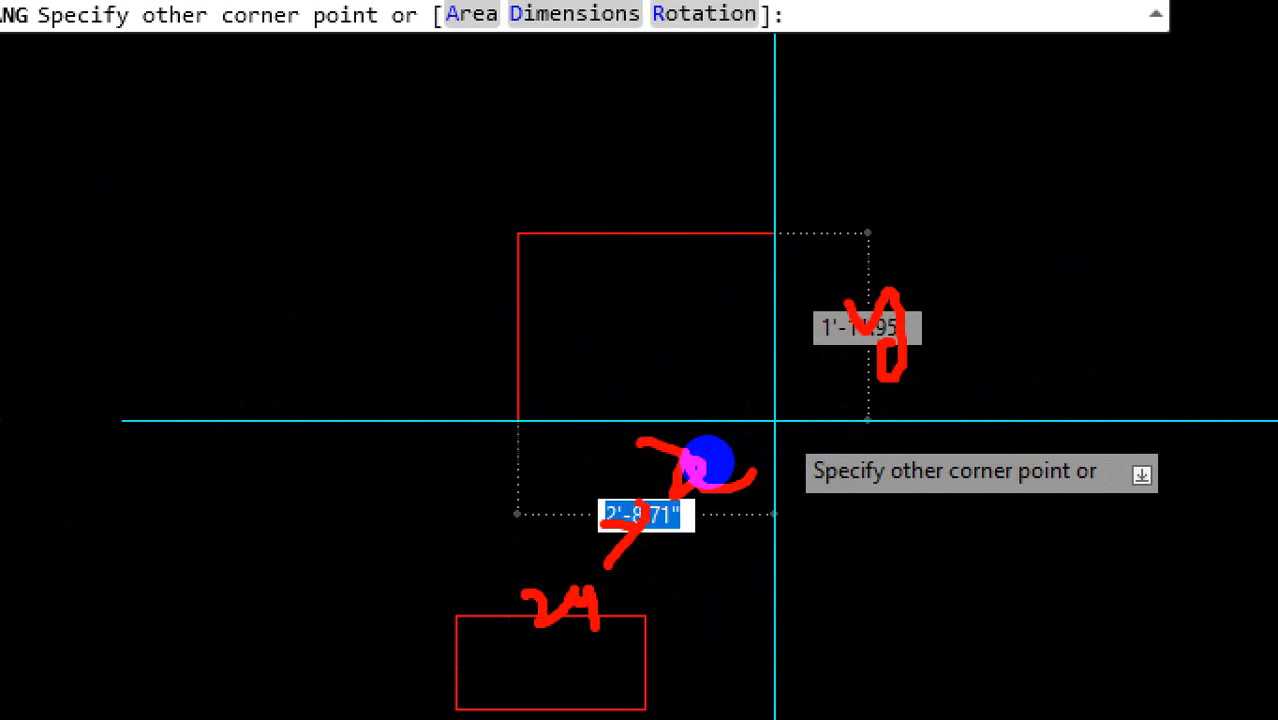
pyautogui.press('Escape')
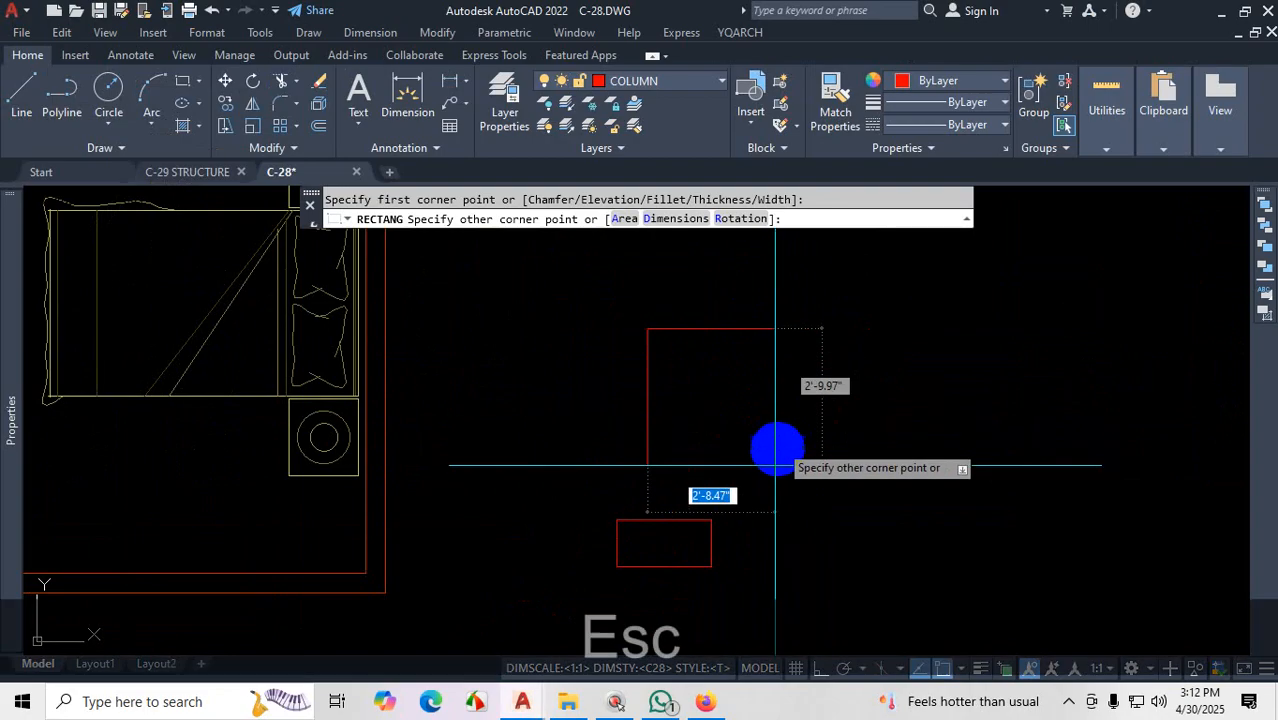
# Step: Complete the started column rectangle at 15 wide by 12 high
pyautogui.write('15')
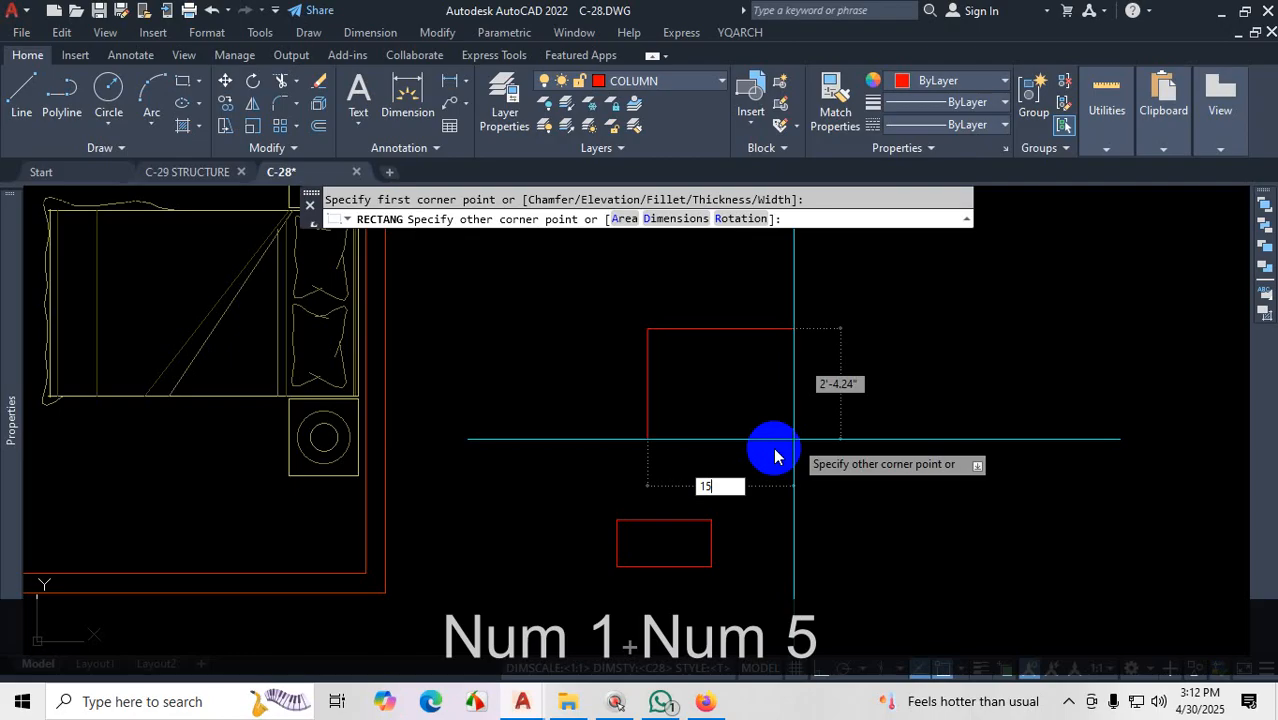
pyautogui.press('Tab')
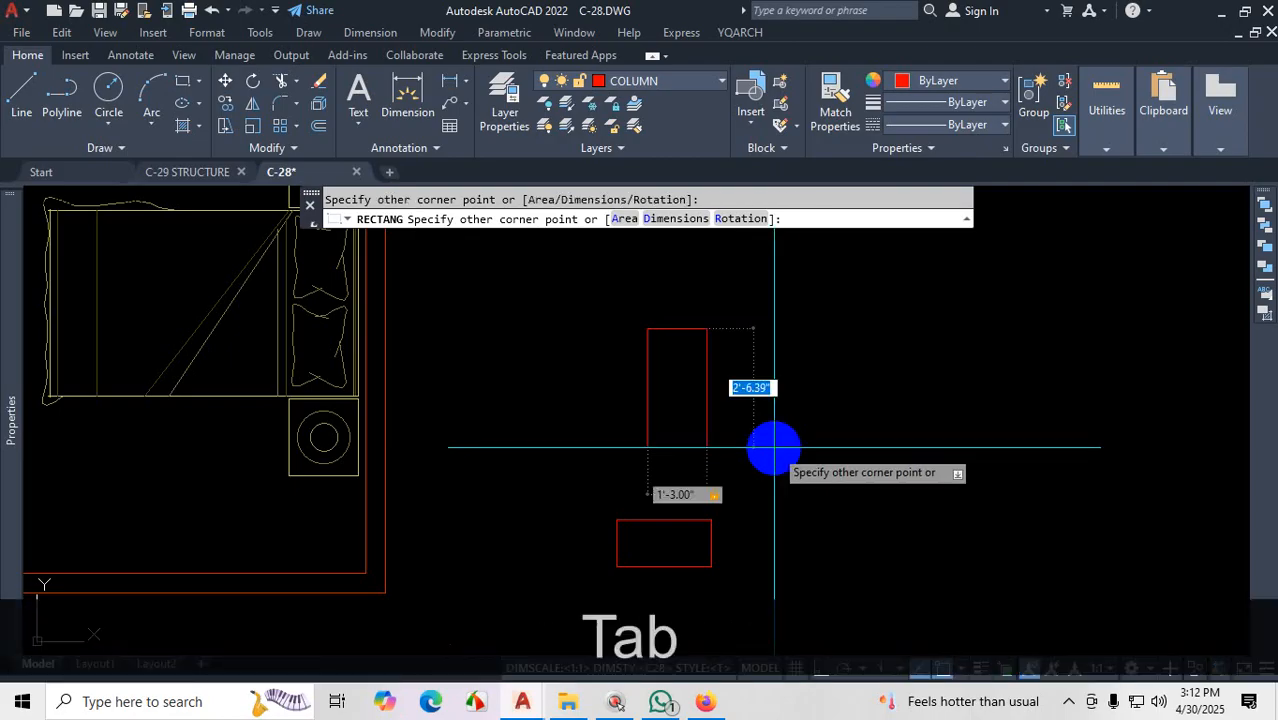
pyautogui.write('12')
pyautogui.press('Return')
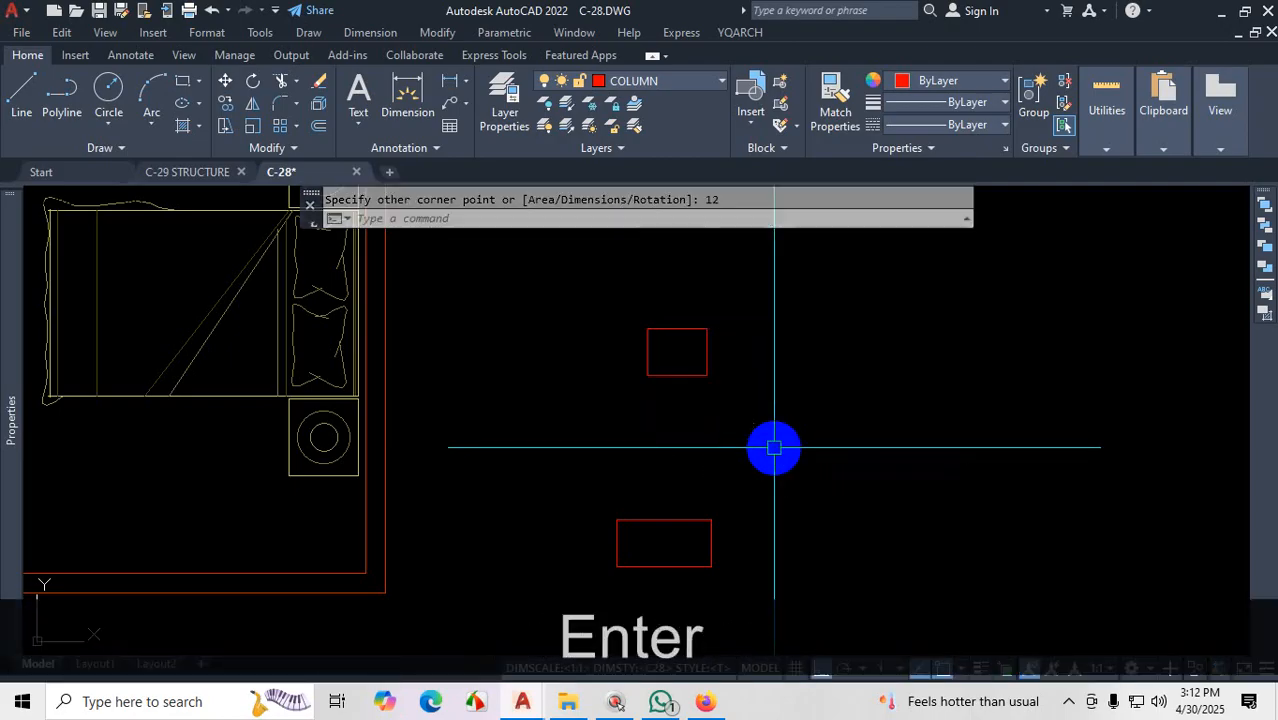
# Step: Check the C2 and C3 column sizes in Project PDF, and close the C-29 STRUCTURE drawing in AutoCAD
pyautogui.click(702, 704)
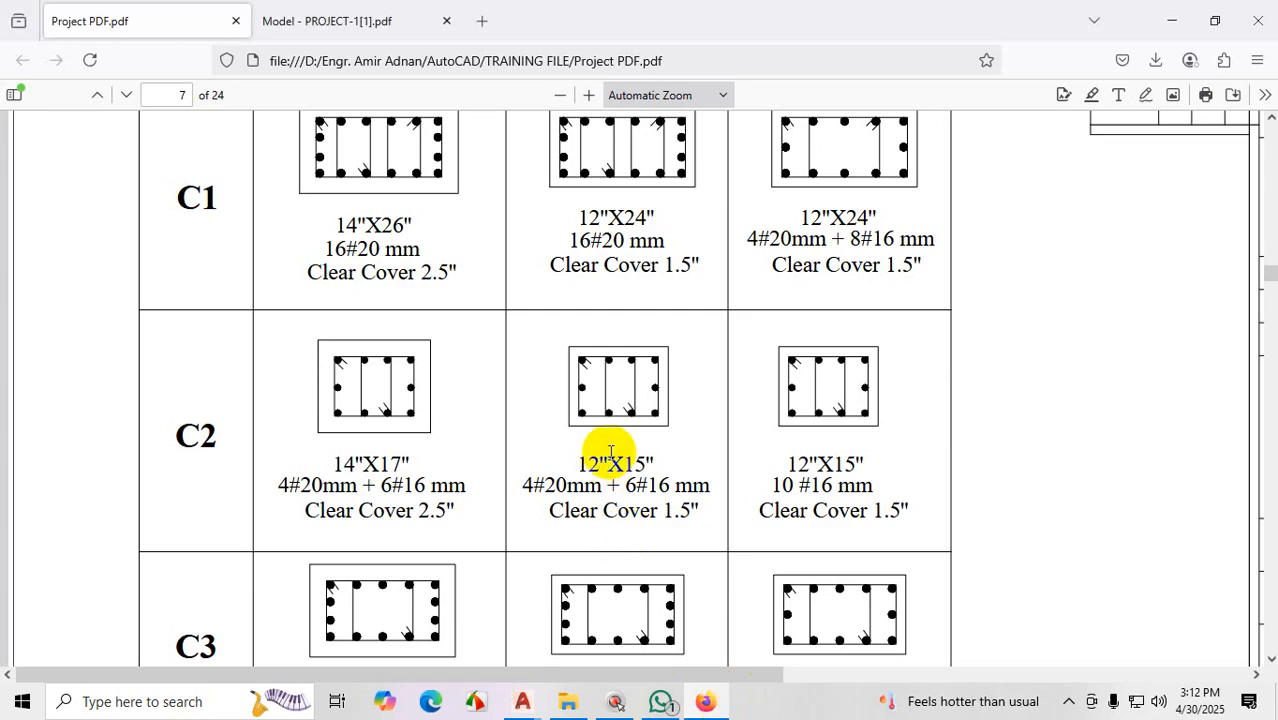
pyautogui.scroll(-4, 610, 452)
pyautogui.scroll(1, 600, 475)
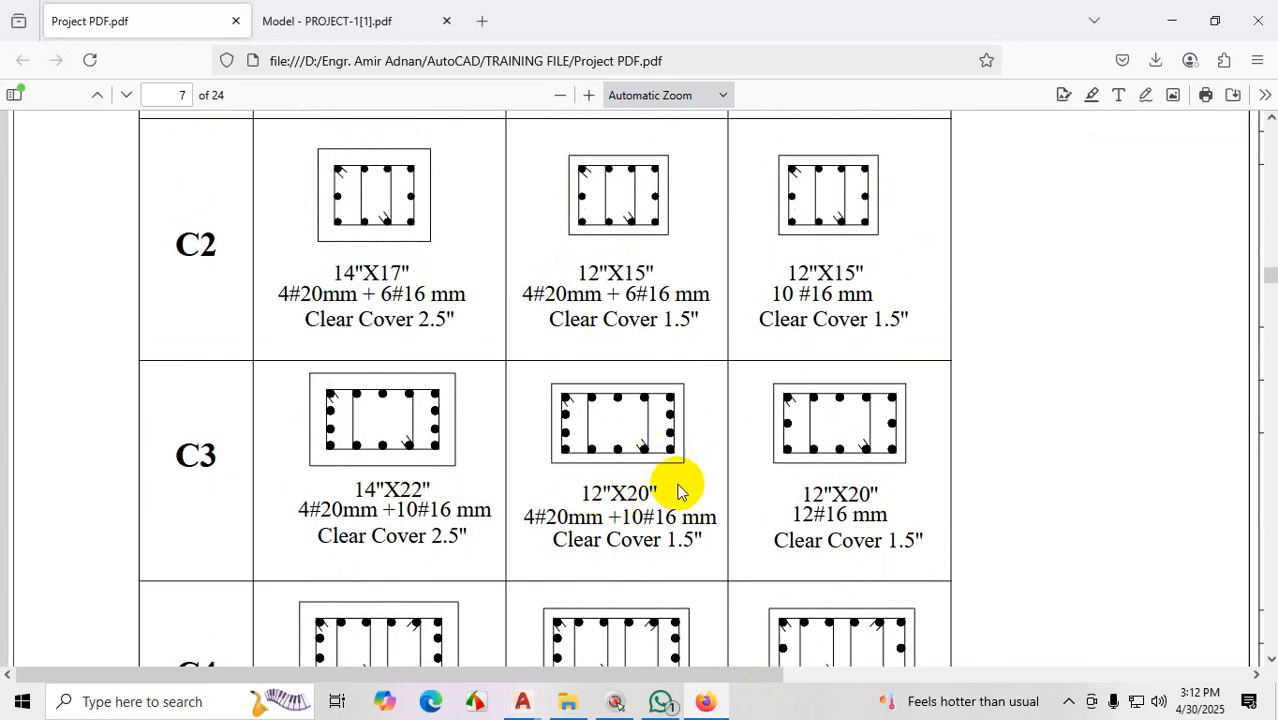
pyautogui.moveTo(522, 701)
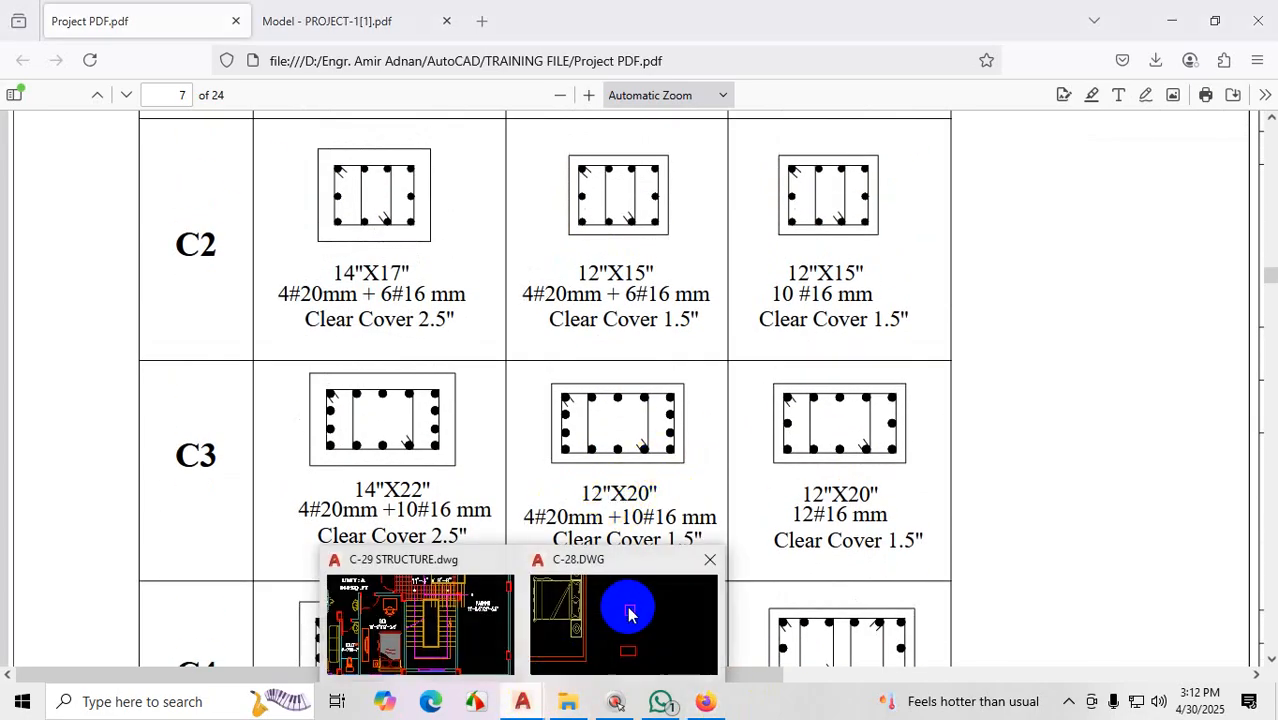
pyautogui.click(458, 615)
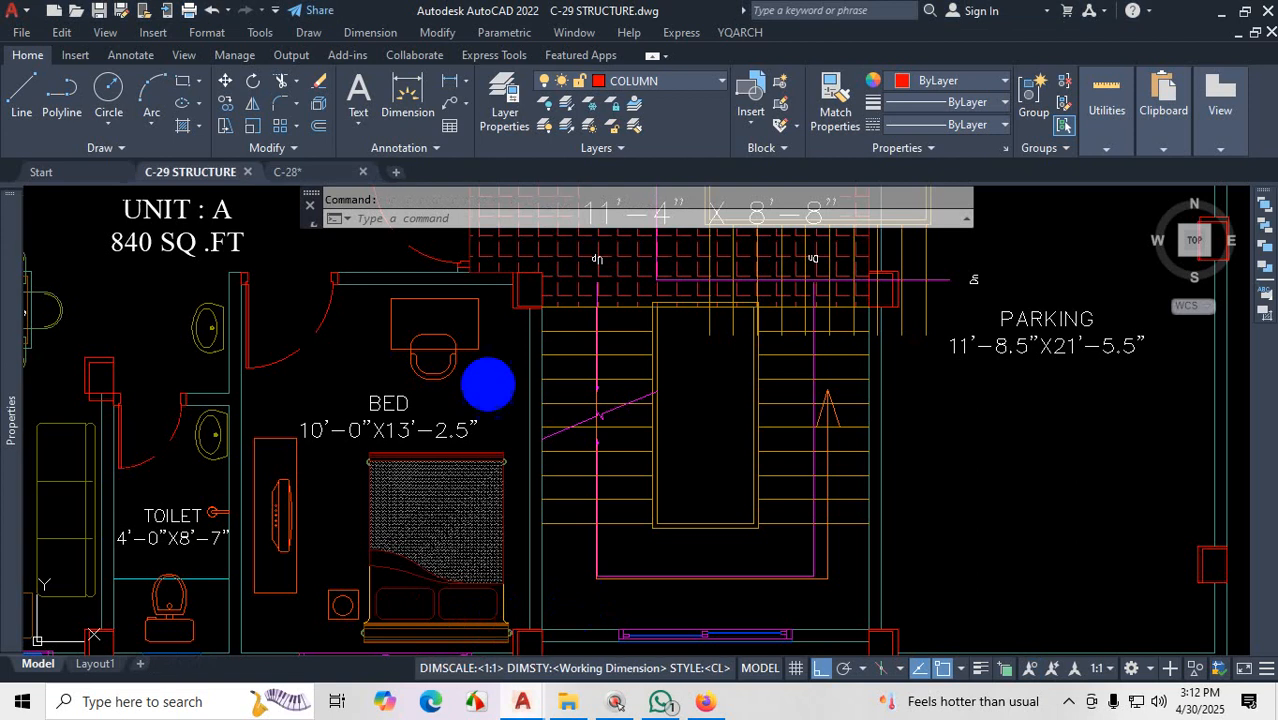
pyautogui.click(267, 186)
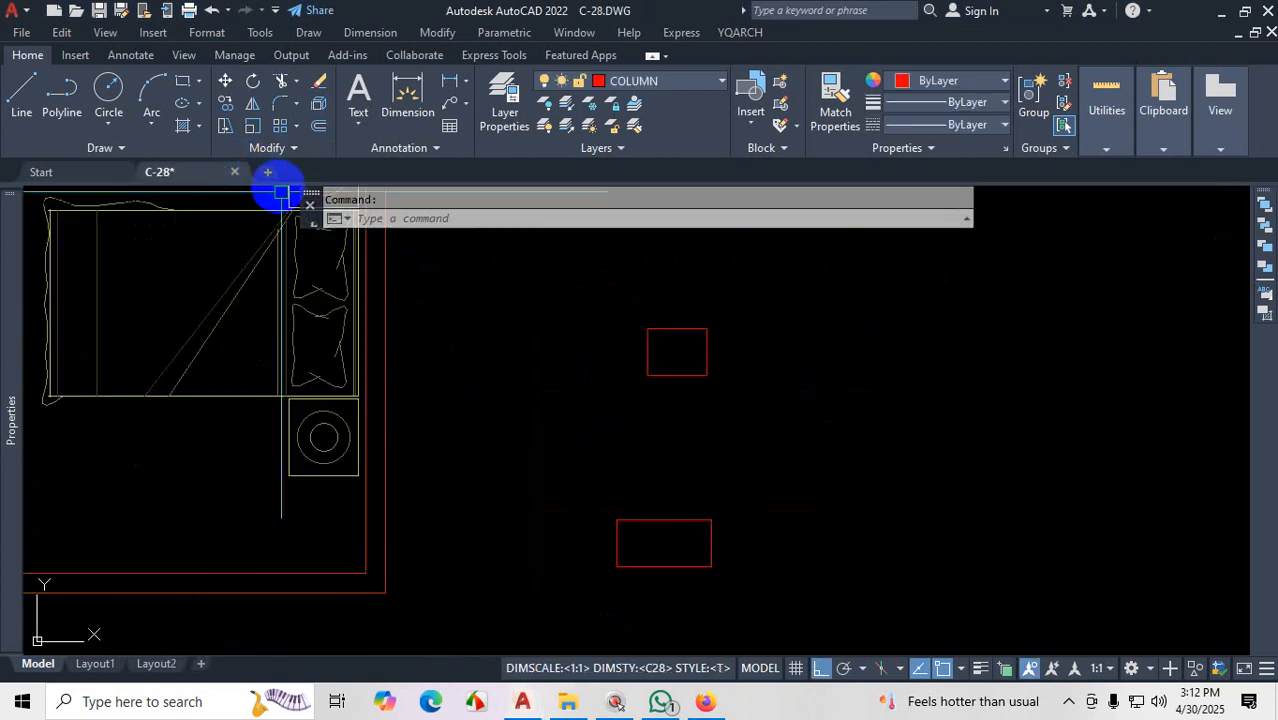
# Step: Draw a rectangle 20 wide by 12 high beside the 24 by 12 column, rechecking the C3 size in the PDF schedule
pyautogui.scroll(-3, 650, 433)
pyautogui.scroll(6, 659, 465)
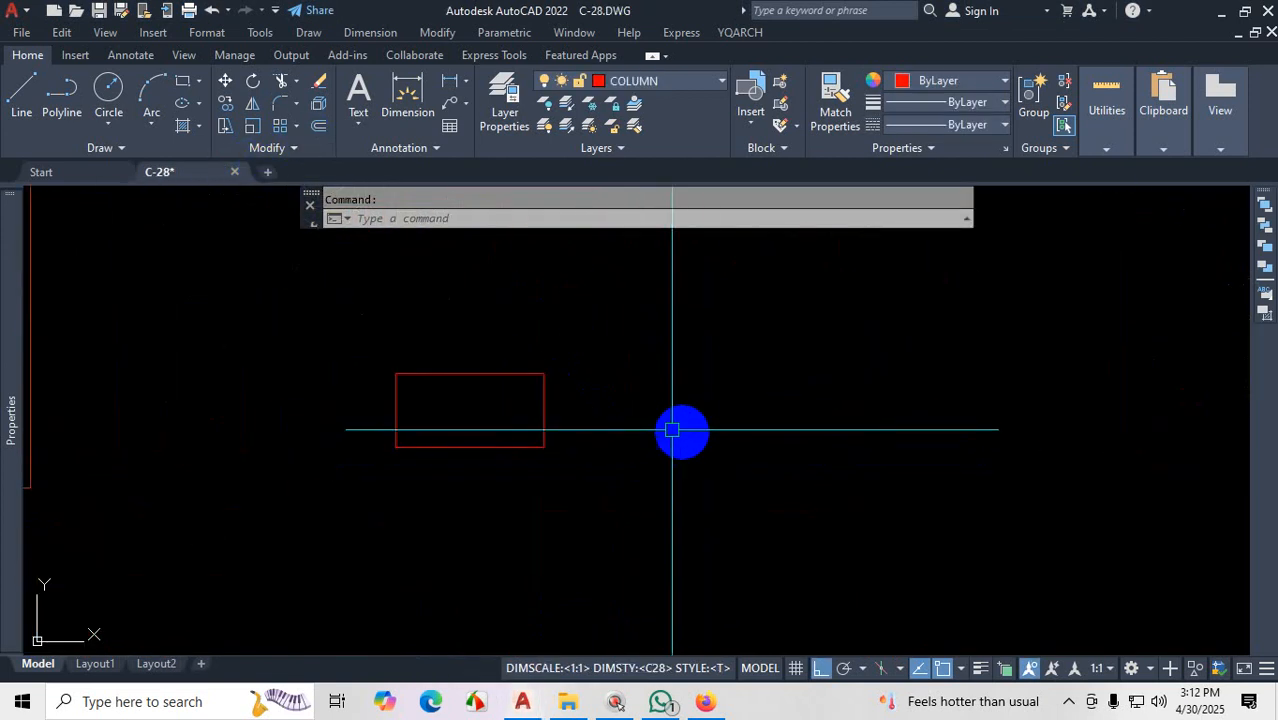
pyautogui.click(188, 90)
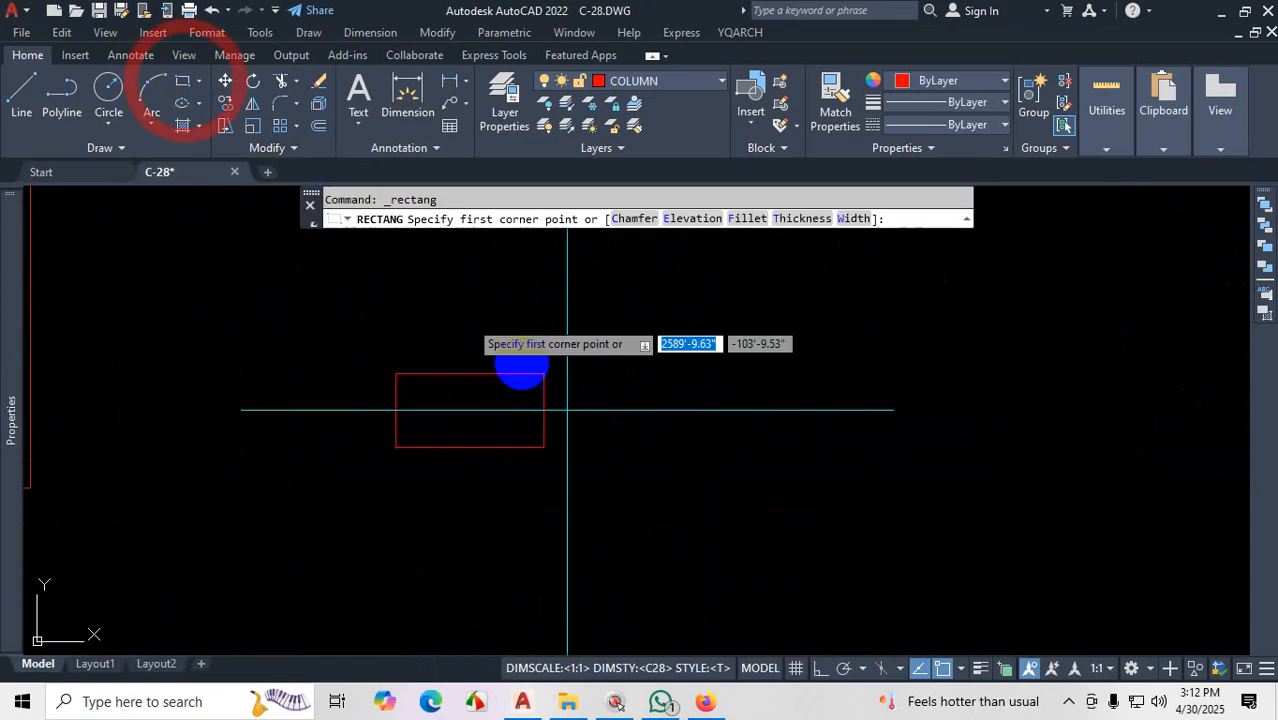
pyautogui.scroll(-3, 605, 462)
pyautogui.scroll(2, 600, 445)
pyautogui.click(528, 378)
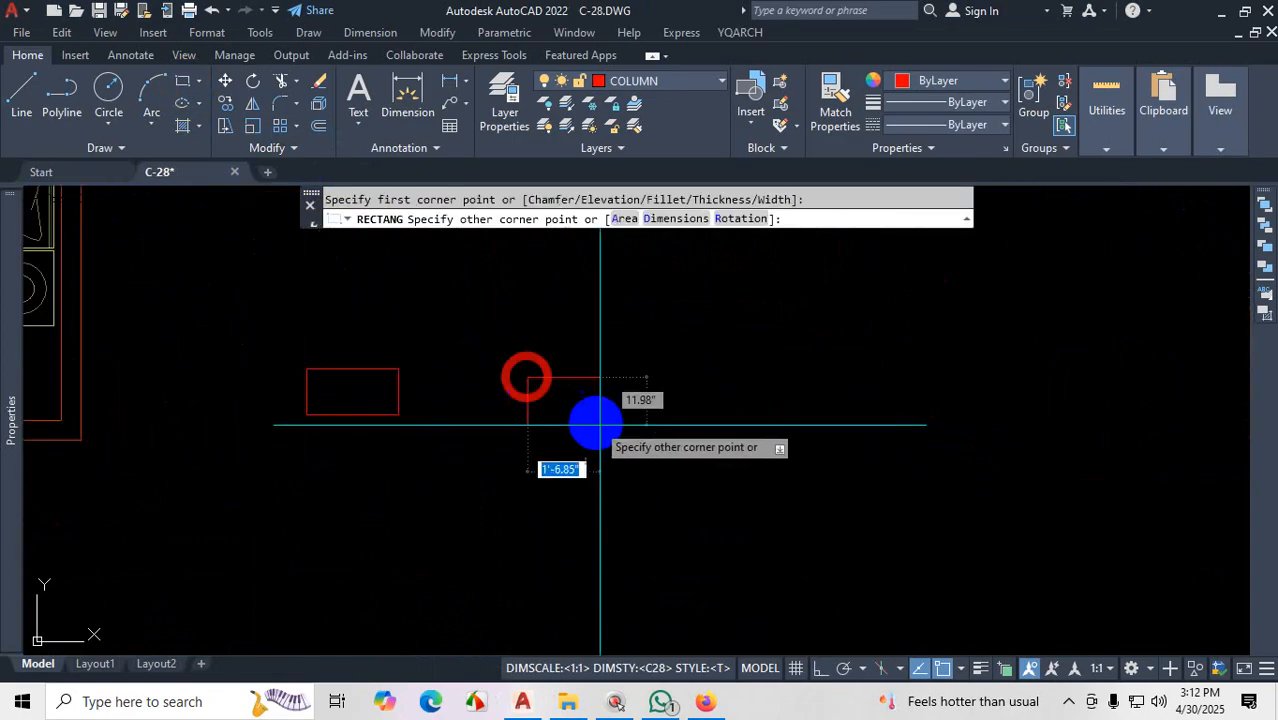
pyautogui.click(705, 701)
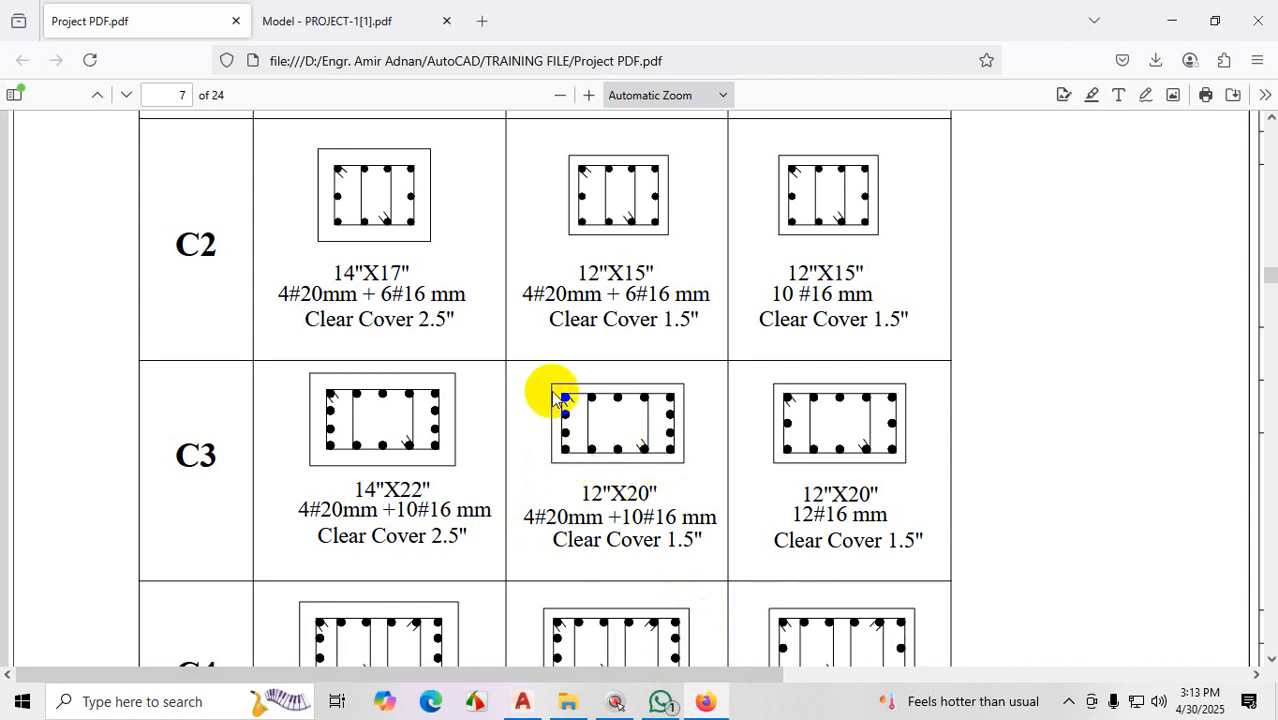
pyautogui.click(522, 701)
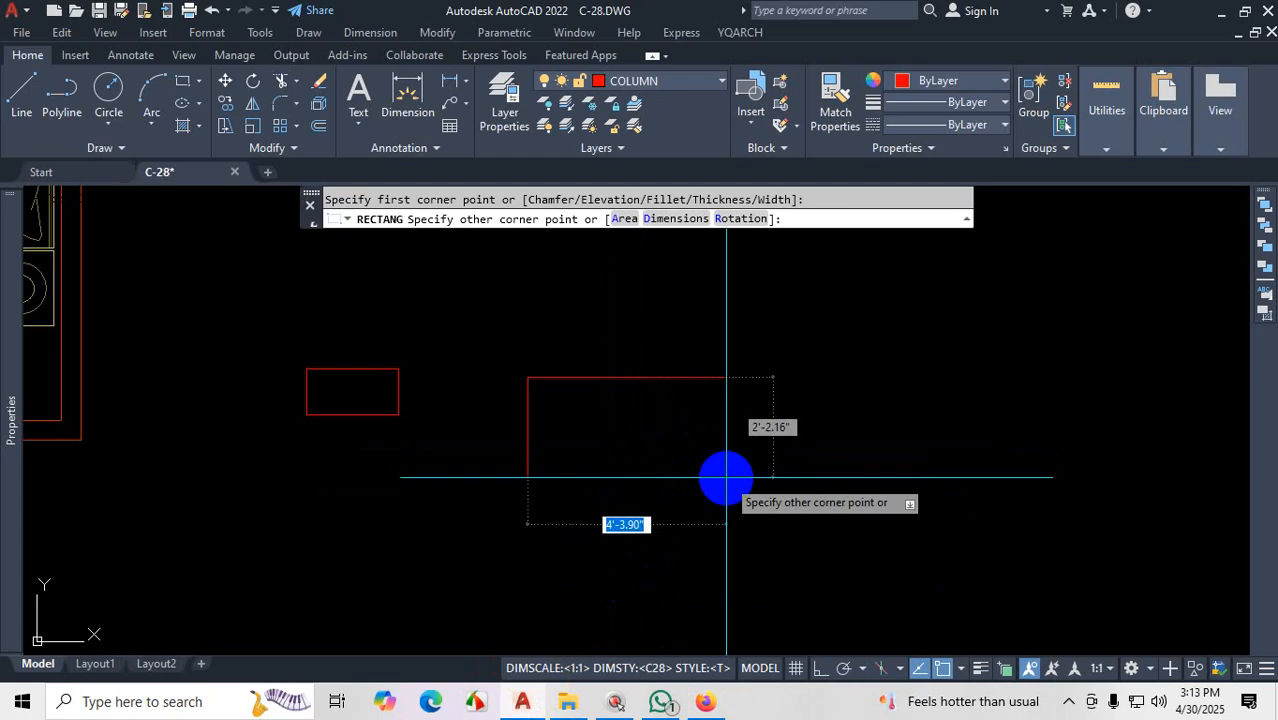
pyautogui.write('20')
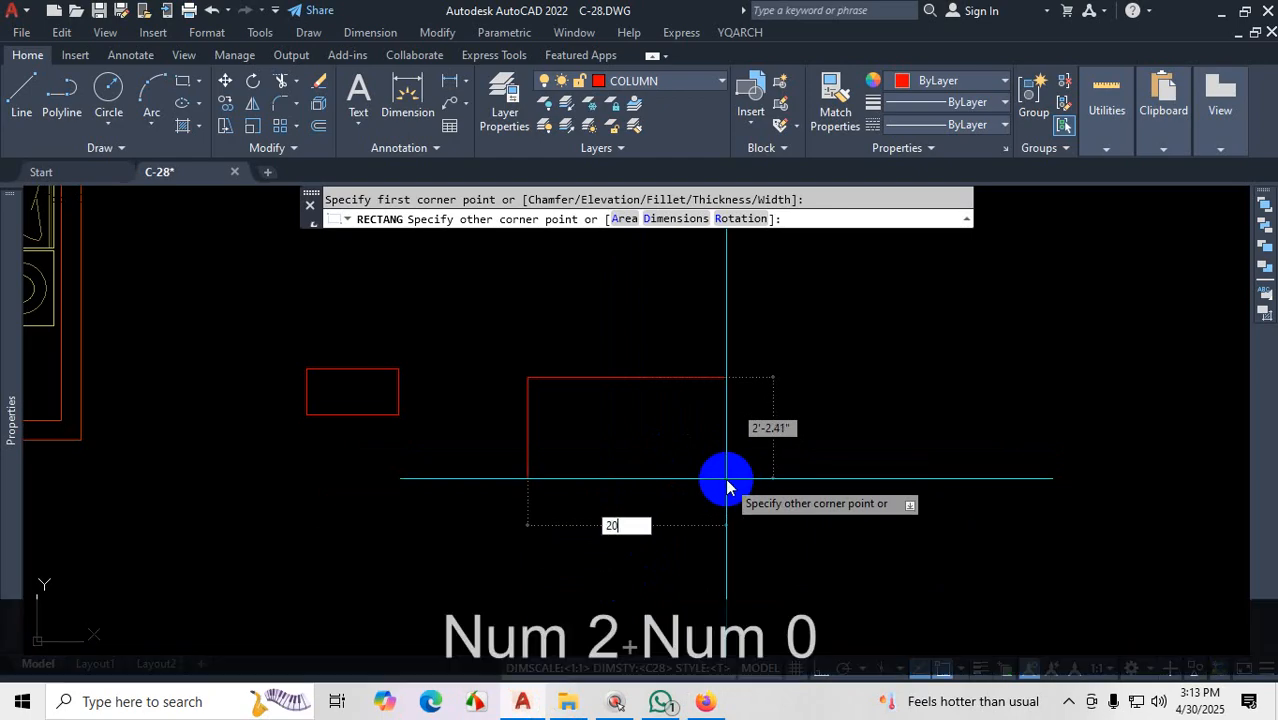
pyautogui.press('Tab')
pyautogui.write('12')
pyautogui.press('Return')
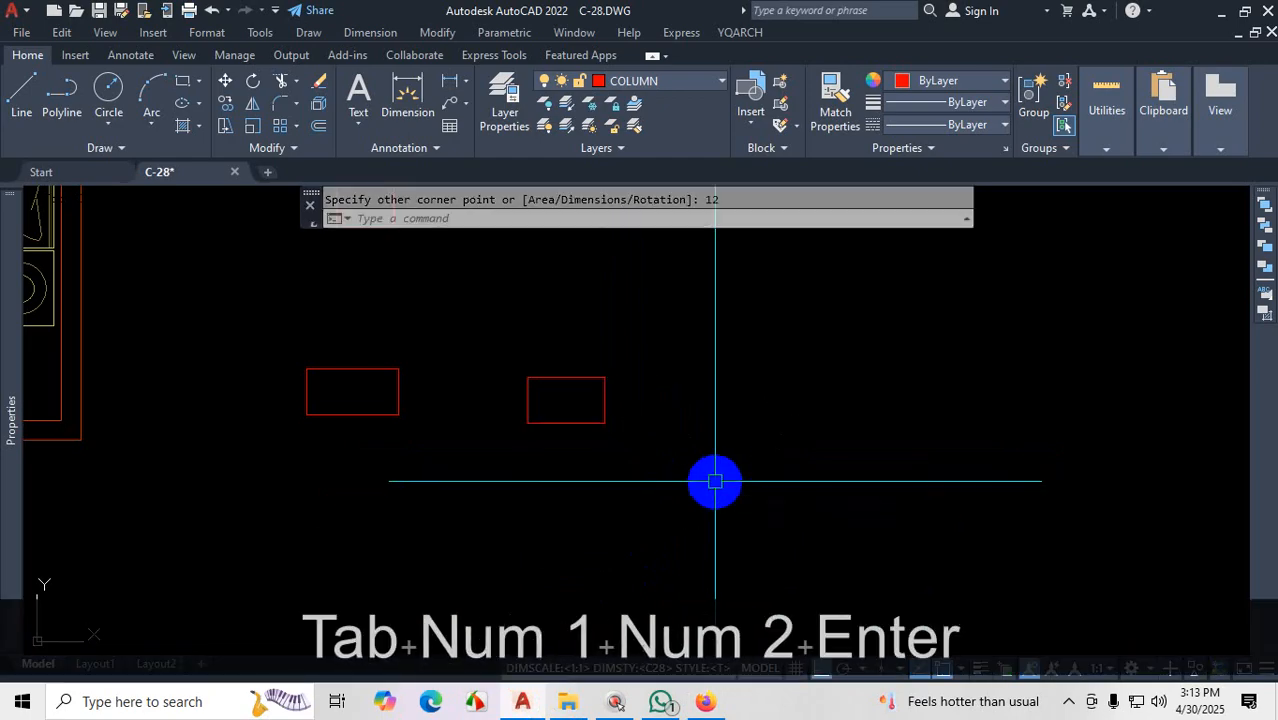
pyautogui.click(1068, 708)
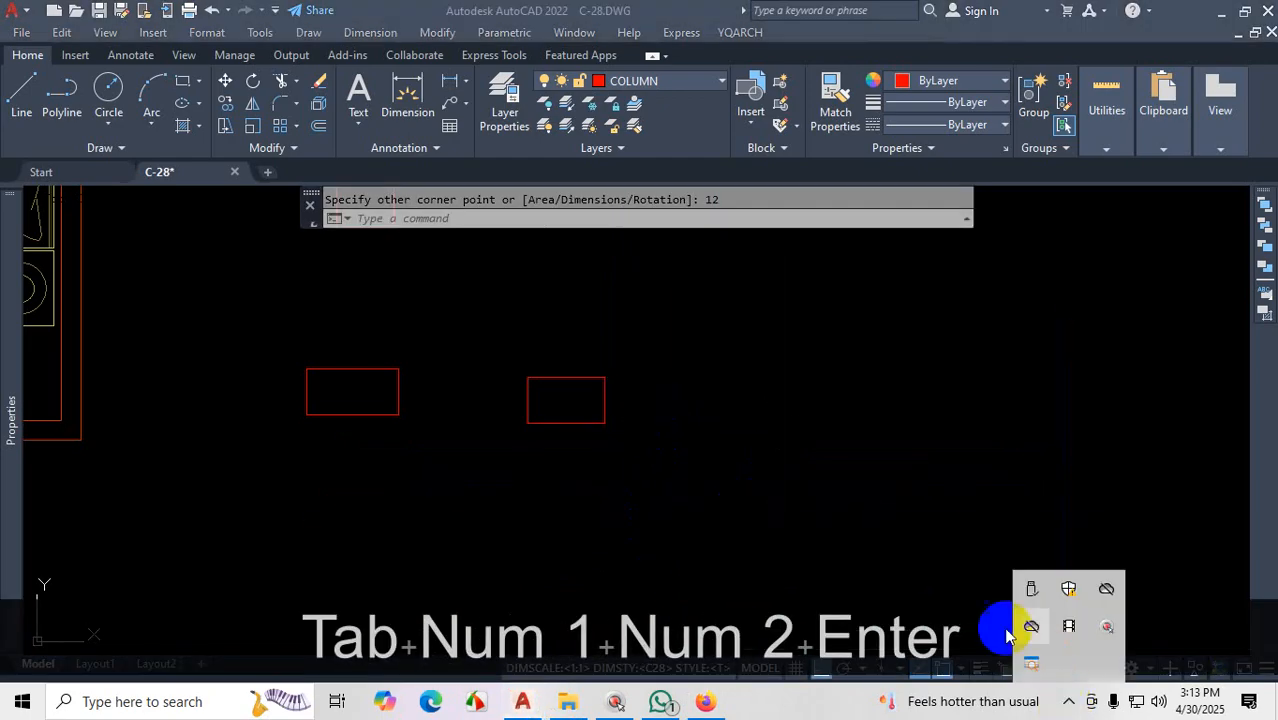
pyautogui.press('Escape')
pyautogui.press('ctrl')
pyautogui.hotkey('ctrl', '1')
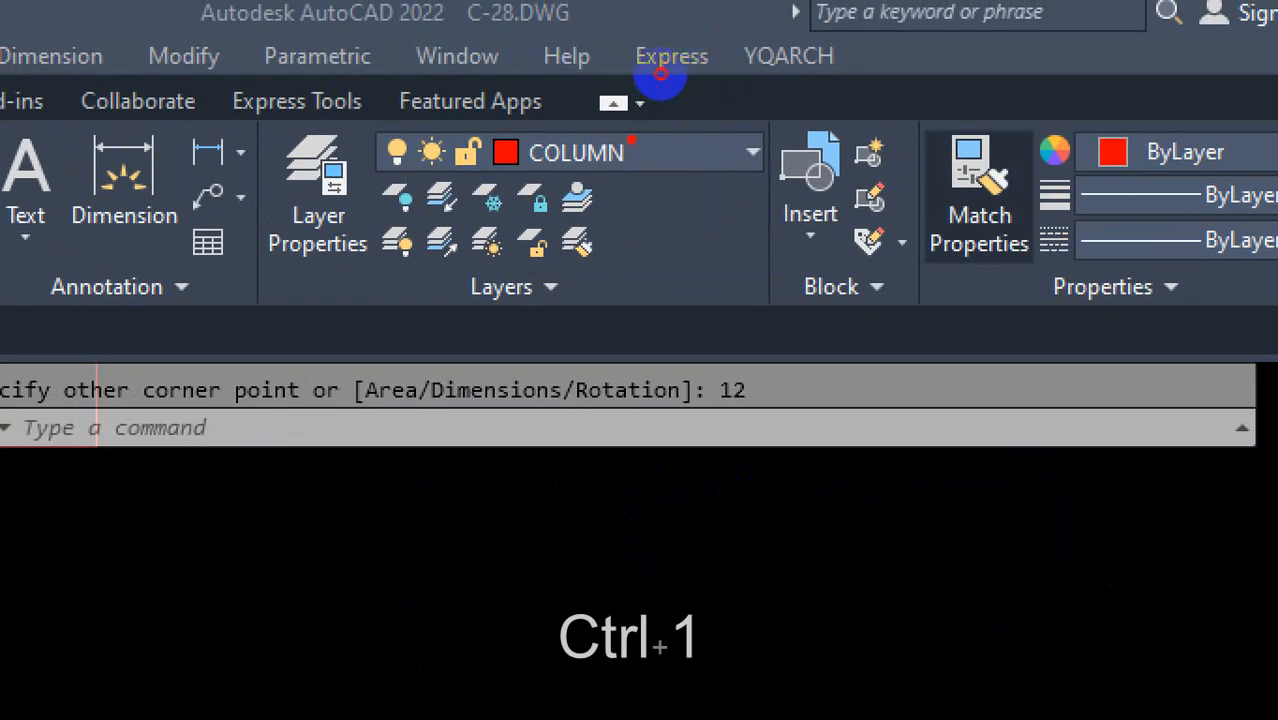
pyautogui.moveTo(660, 73)
pyautogui.mouseDown()
pyautogui.moveTo(662, 94)
pyautogui.moveTo(691, 54)
pyautogui.moveTo(697, 103)
pyautogui.moveTo(704, 72)
pyautogui.moveTo(748, 174)
pyautogui.moveTo(758, 137)
pyautogui.moveTo(728, 101)
pyautogui.mouseUp()
pyautogui.click(697, 59)
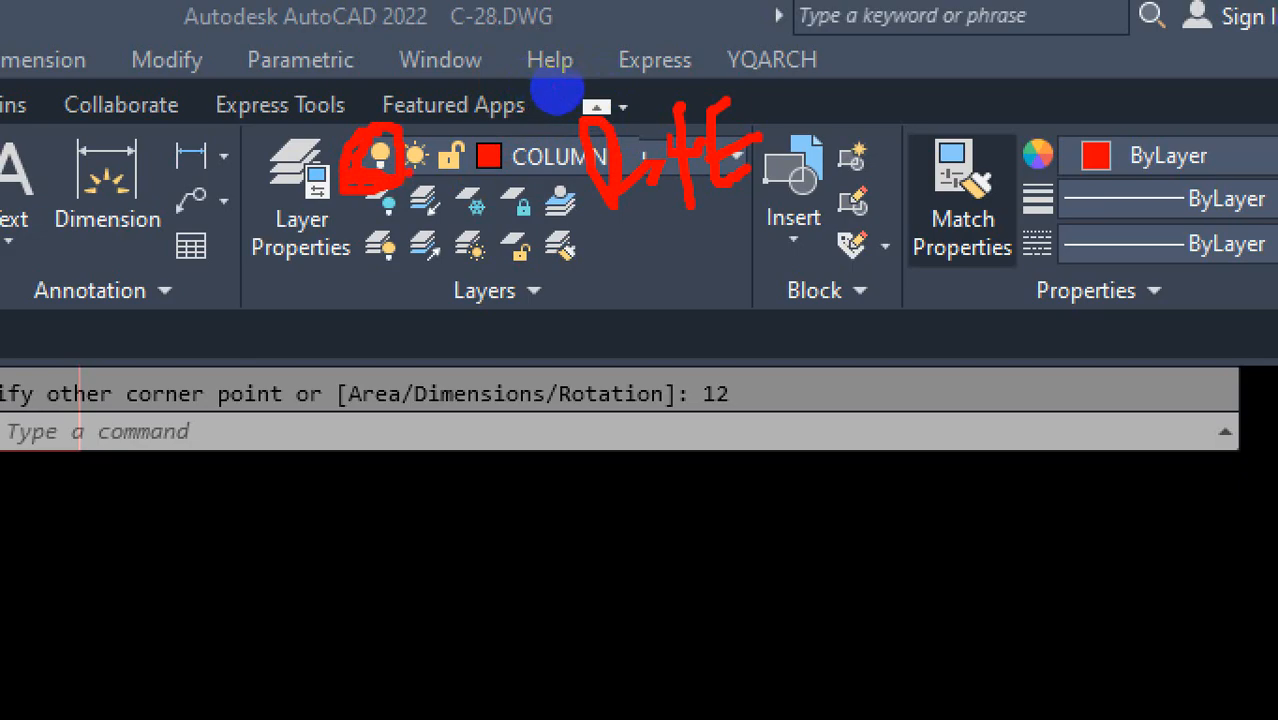
pyautogui.press('Escape')
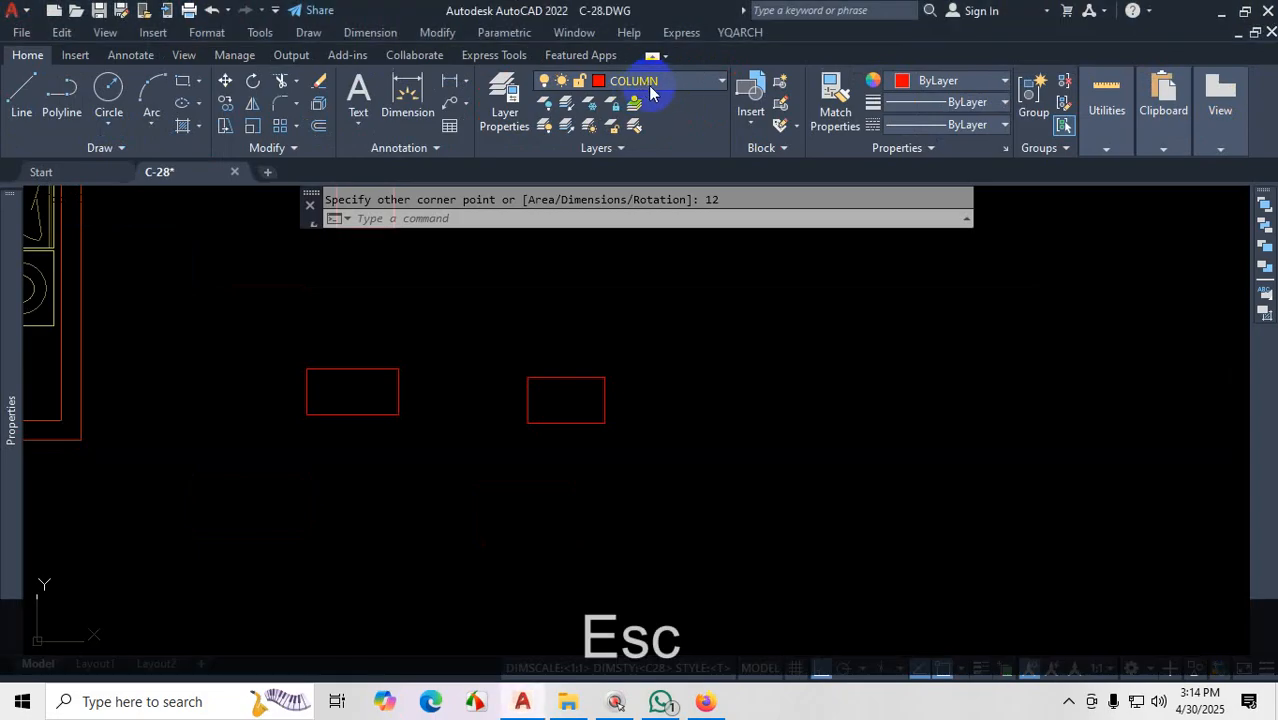
# Step: Turn off the current COLUMN layer, accepting that newly created objects on it are hidden
pyautogui.click(650, 88)
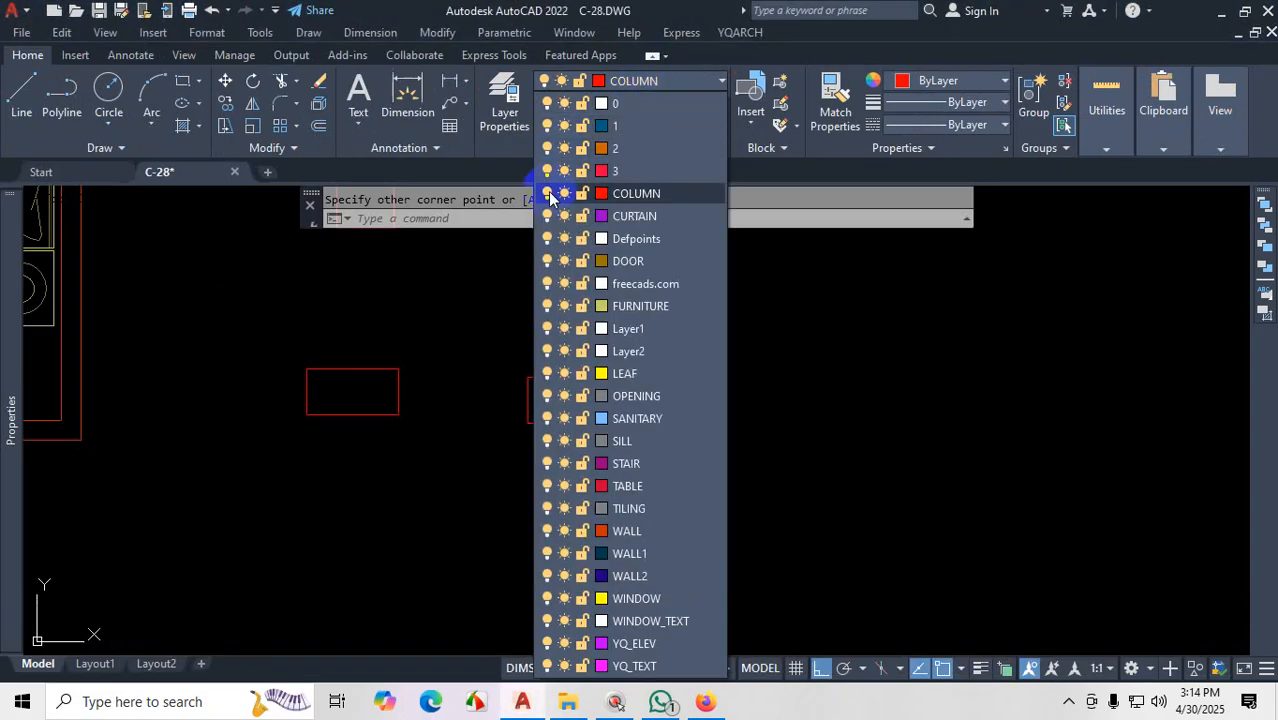
pyautogui.click(548, 194)
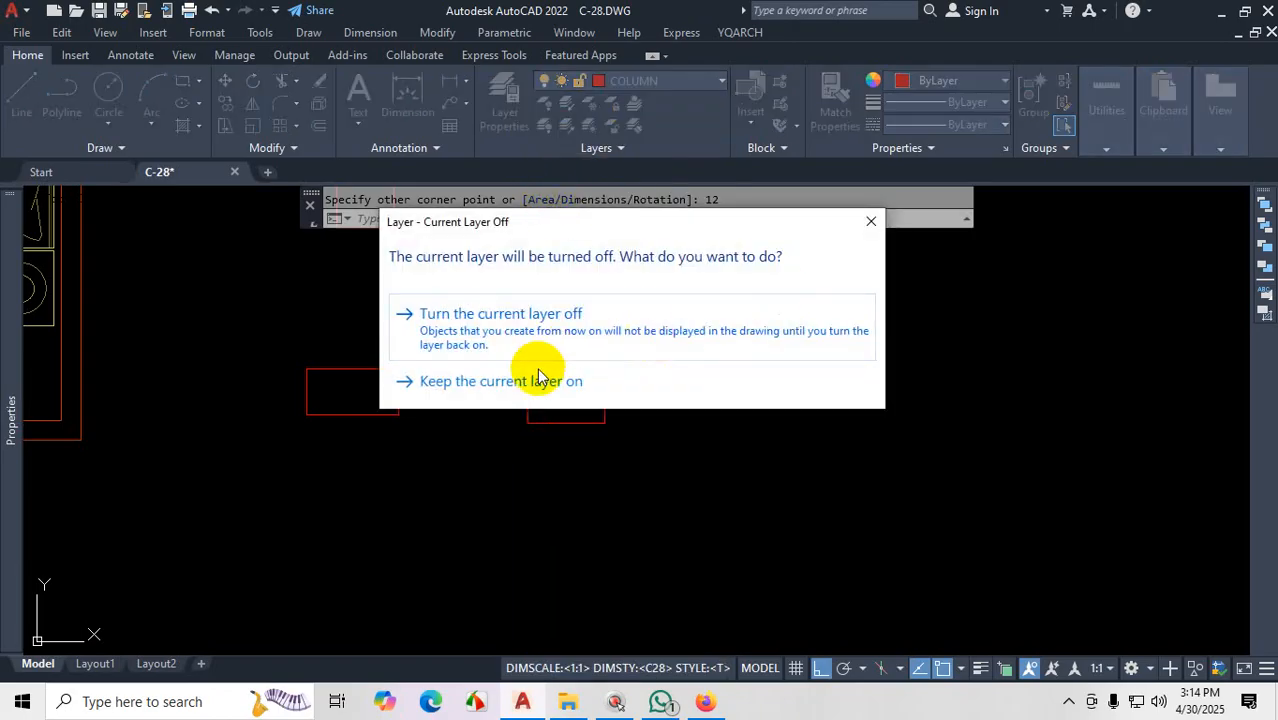
pyautogui.click(540, 318)
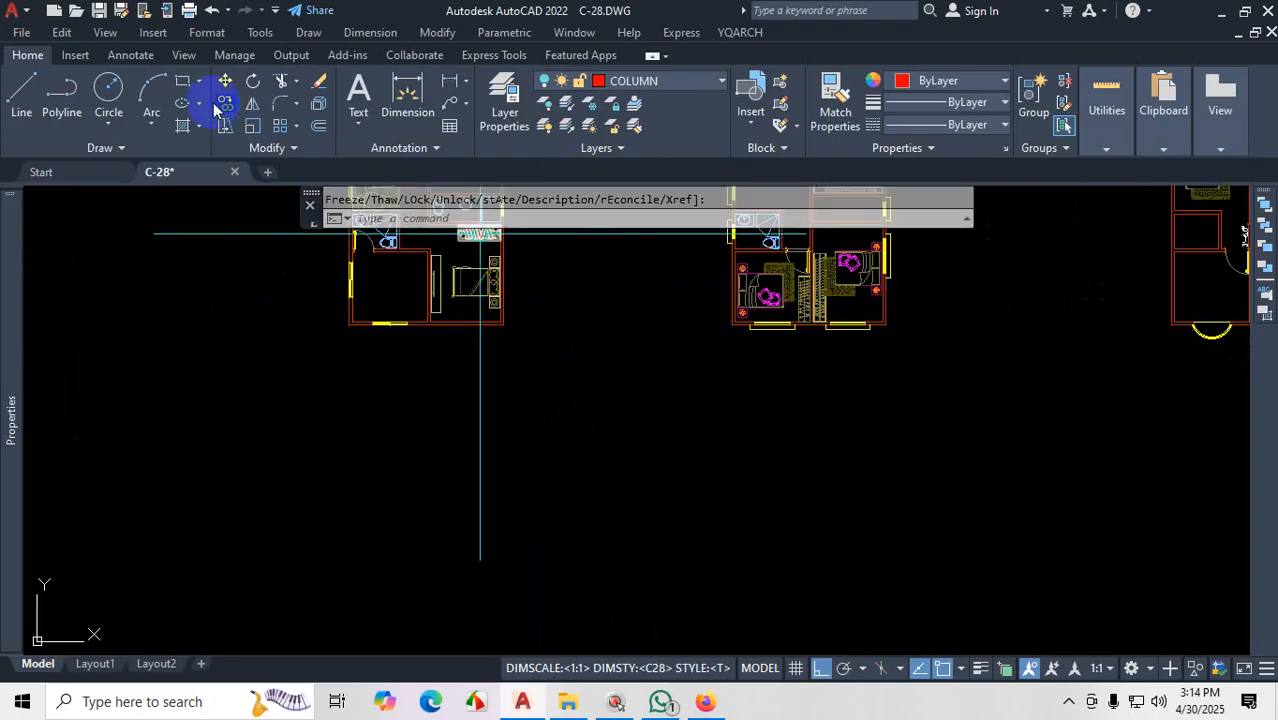
# Step: Draw a rectangle 20 wide by 12 high on the turned-off COLUMN layer in the empty space below the floor plans
pyautogui.click(182, 85)
pyautogui.click(506, 409)
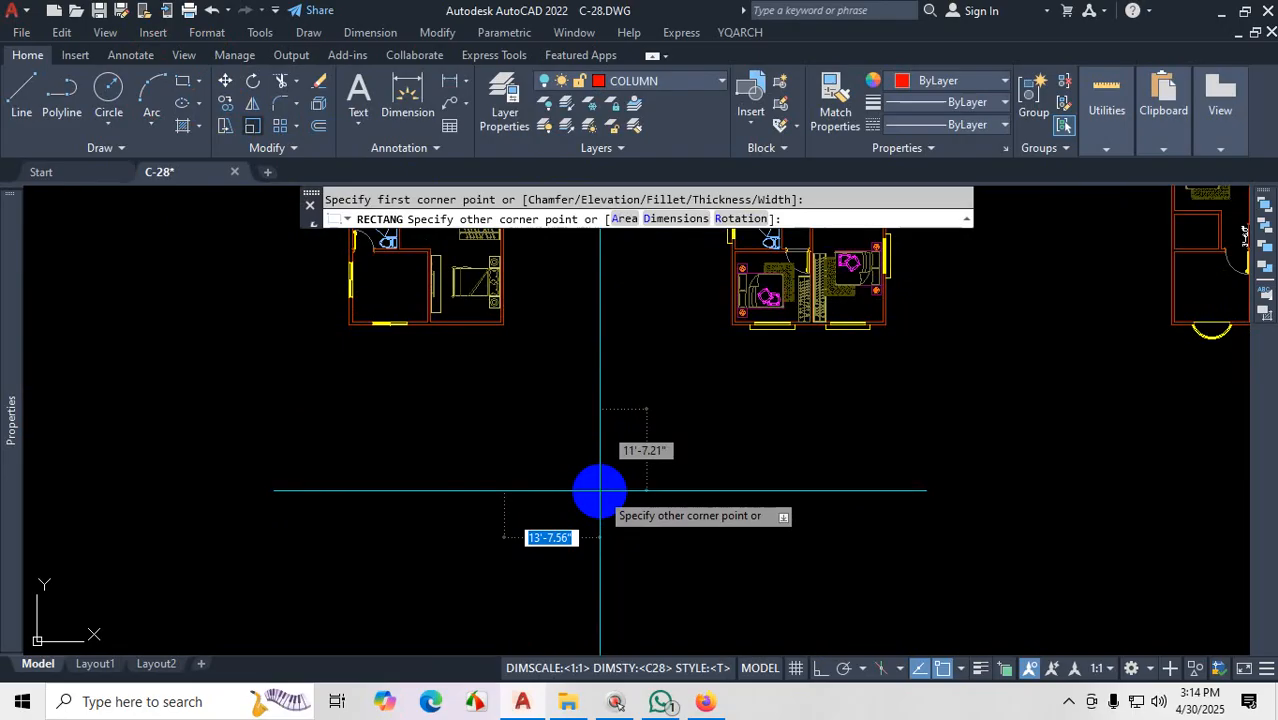
pyautogui.write('20')
pyautogui.press('Tab')
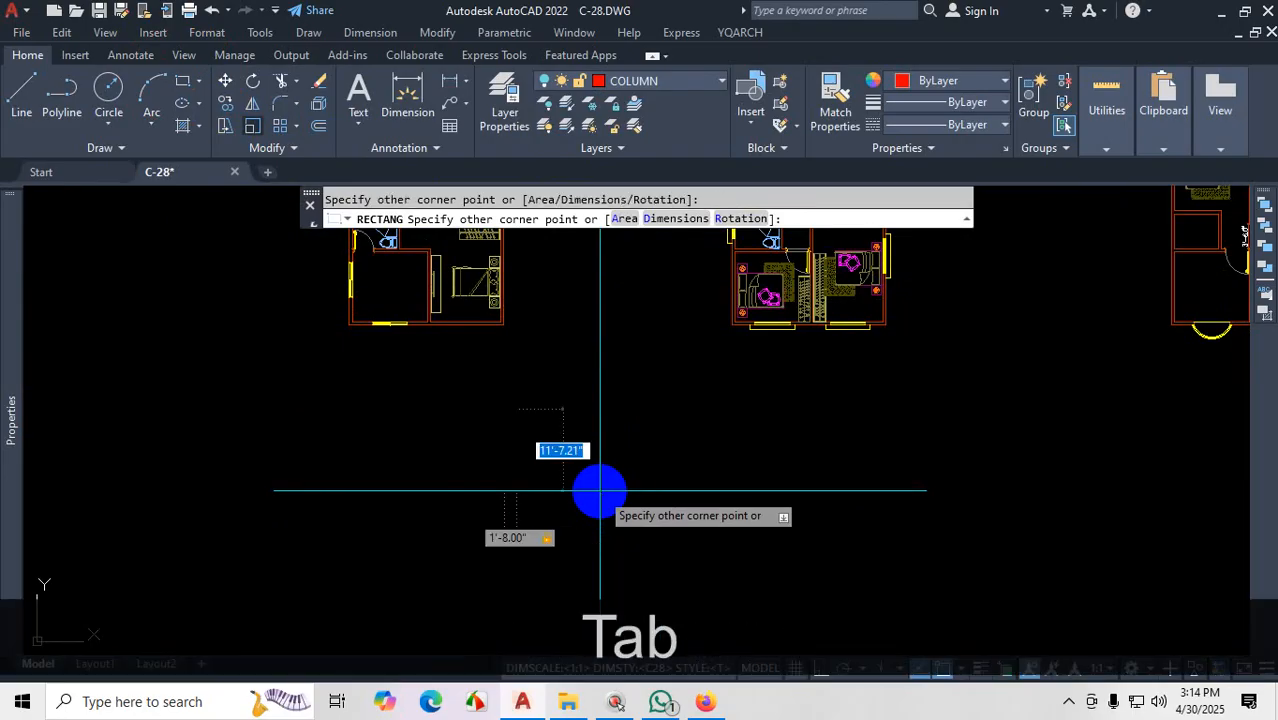
pyautogui.write('12')
pyautogui.press('Return')
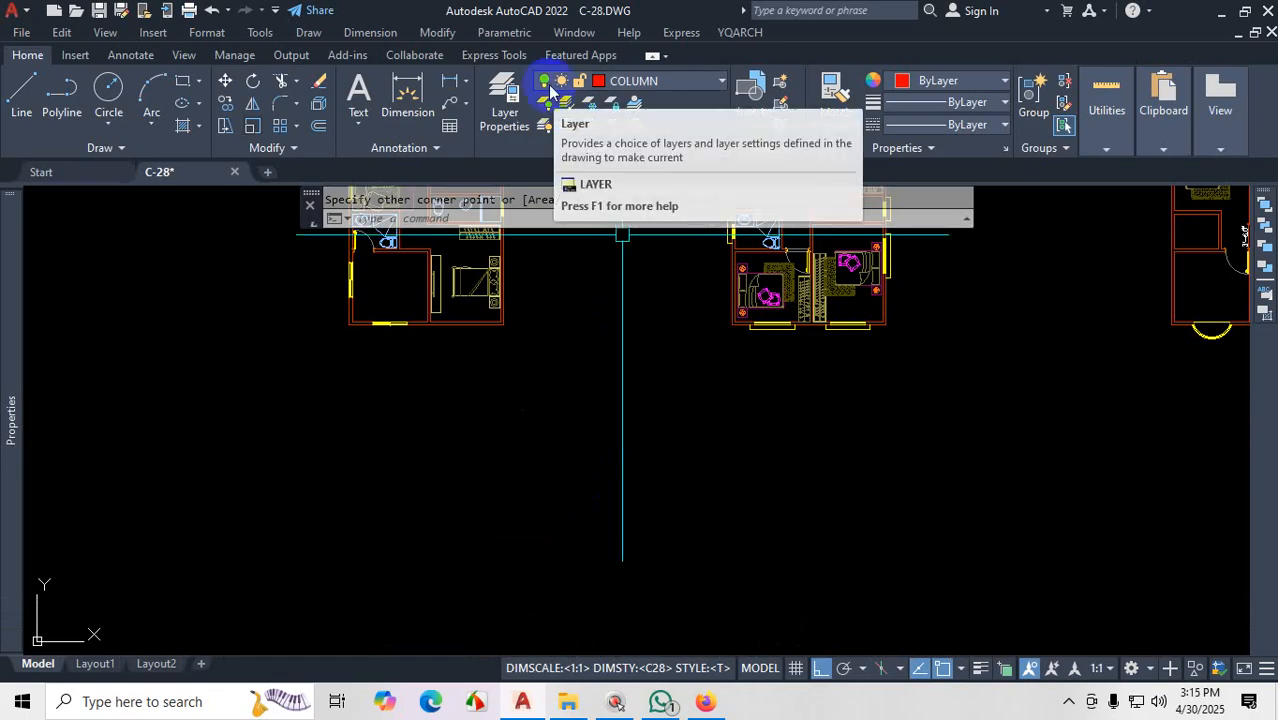
# Step: Turn the COLUMN layer back on and view the rectangle drawn while it was hidden below the floor plans
pyautogui.click(674, 92)
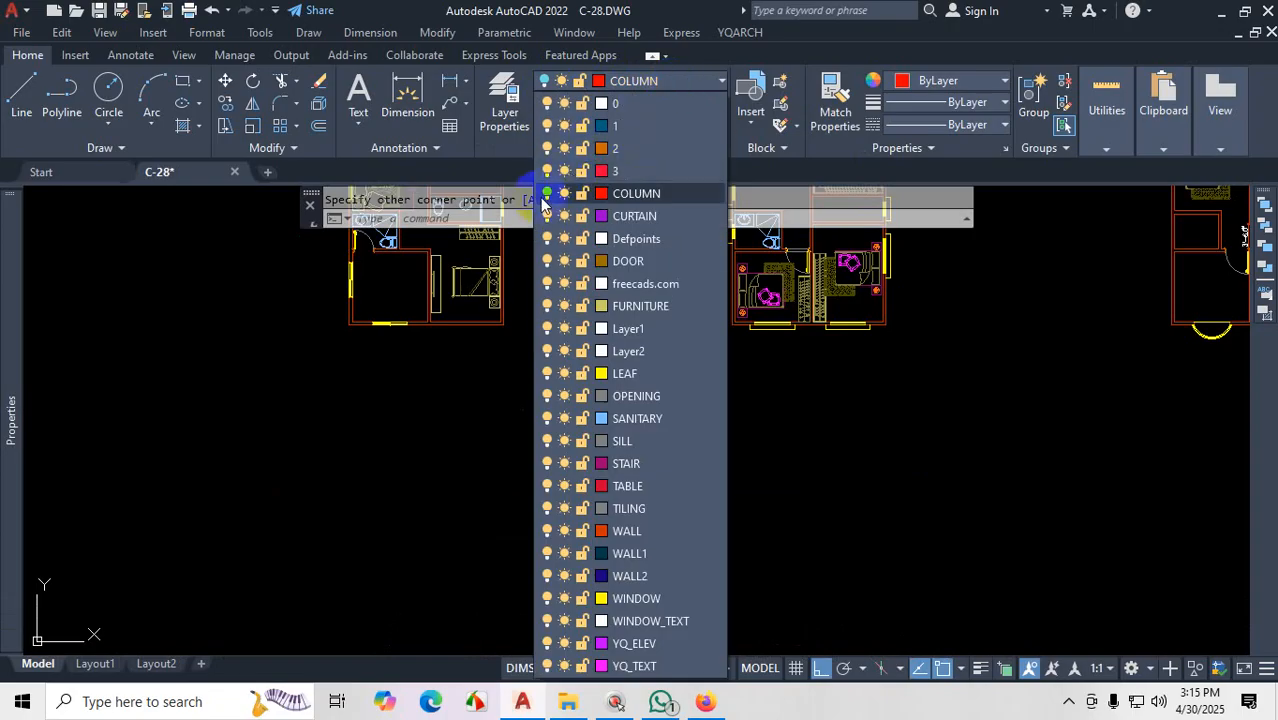
pyautogui.click(490, 446)
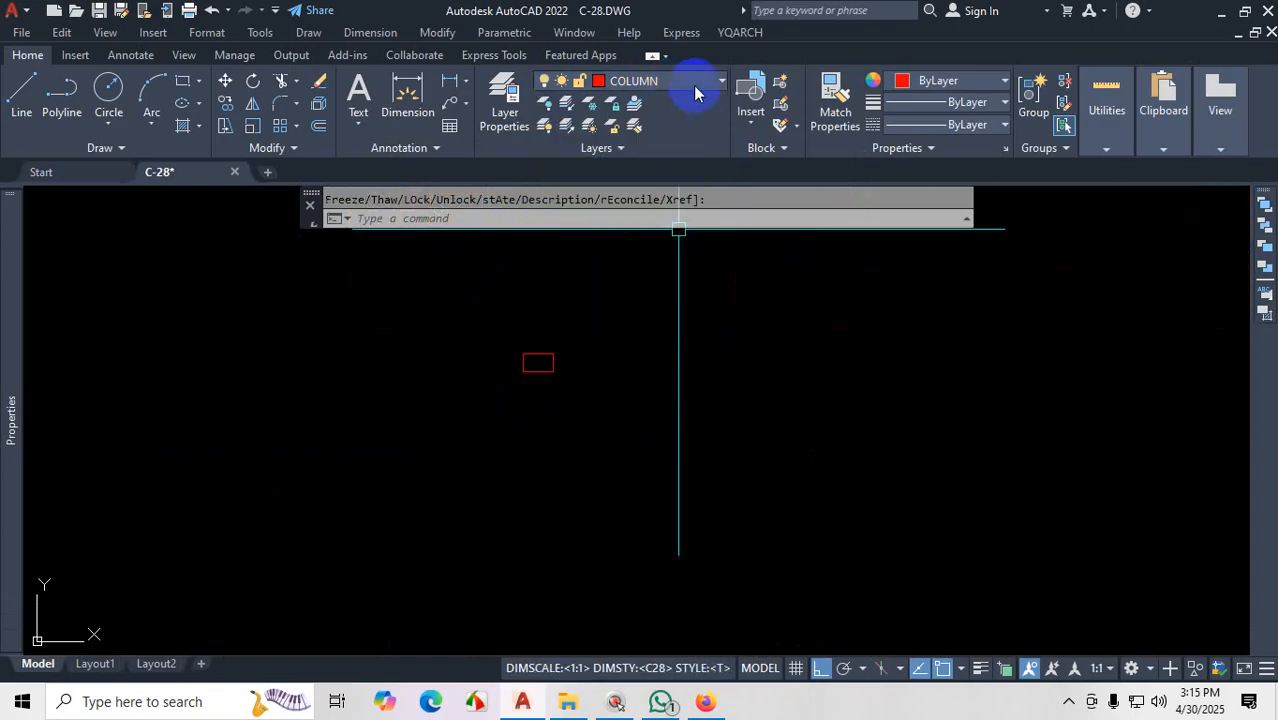
pyautogui.click(696, 326)
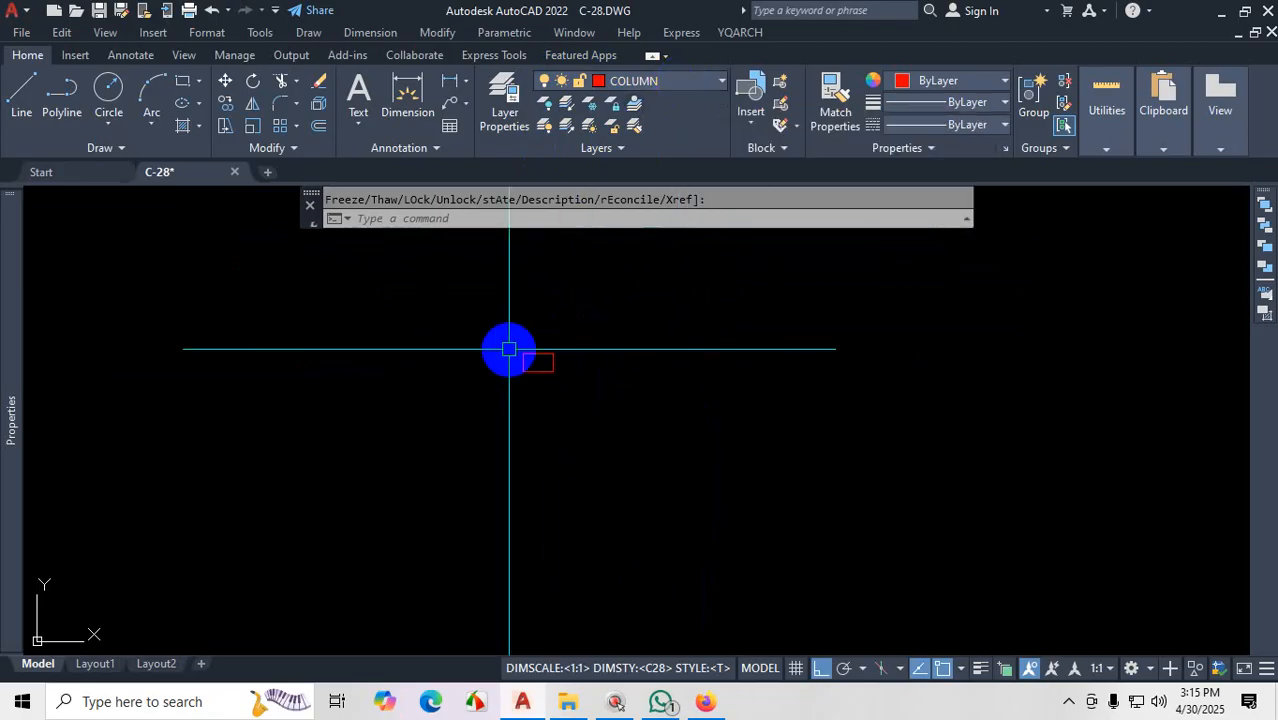
pyautogui.scroll(-4, 551, 415)
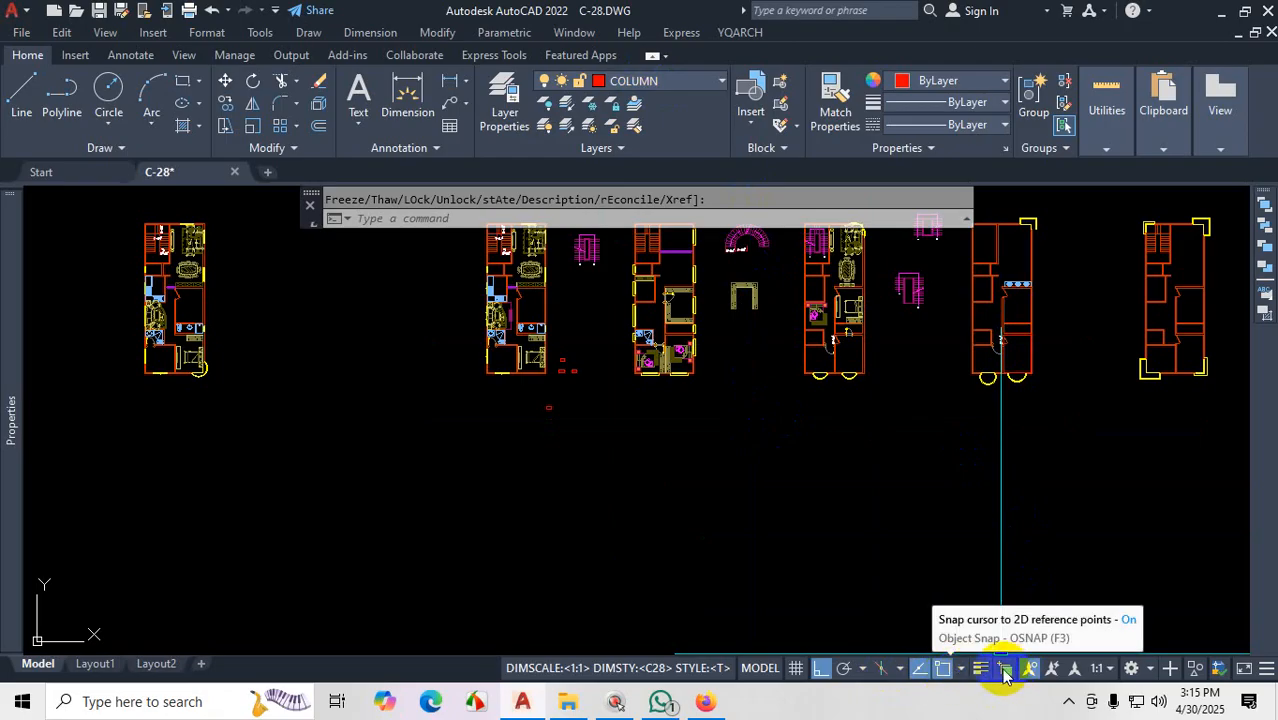
pyautogui.click(1067, 704)
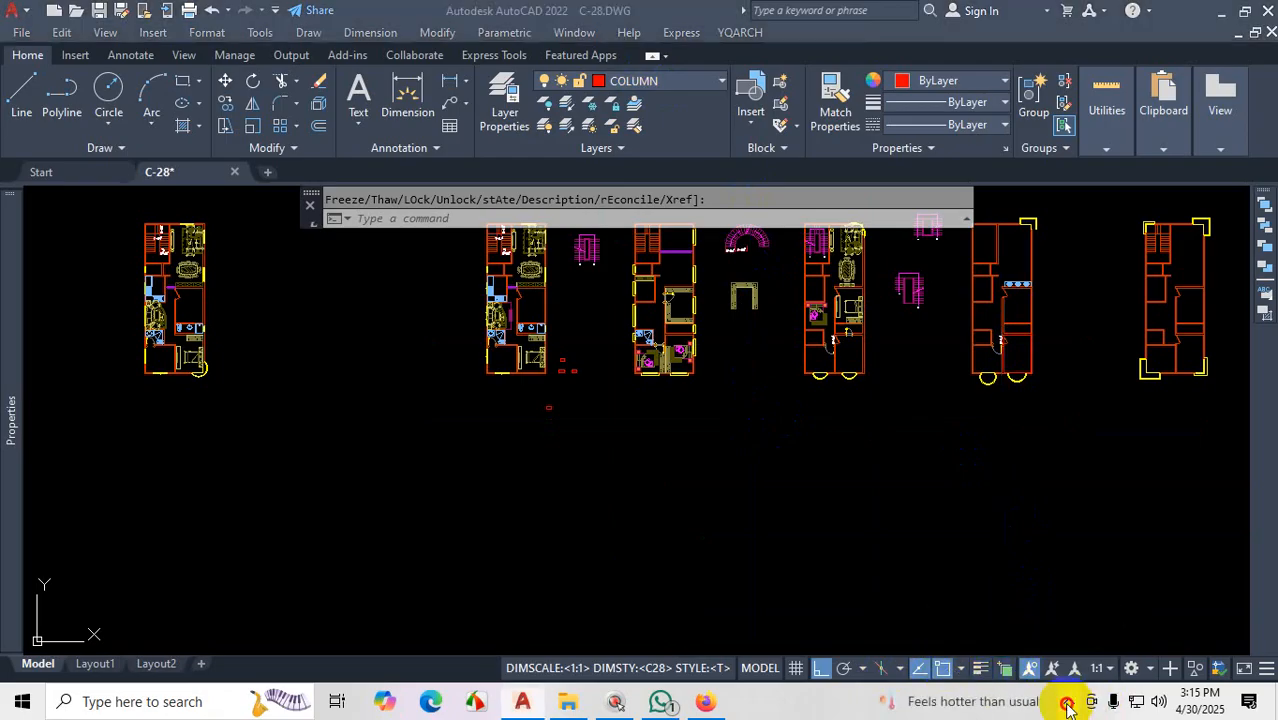
pyautogui.click(1067, 625)
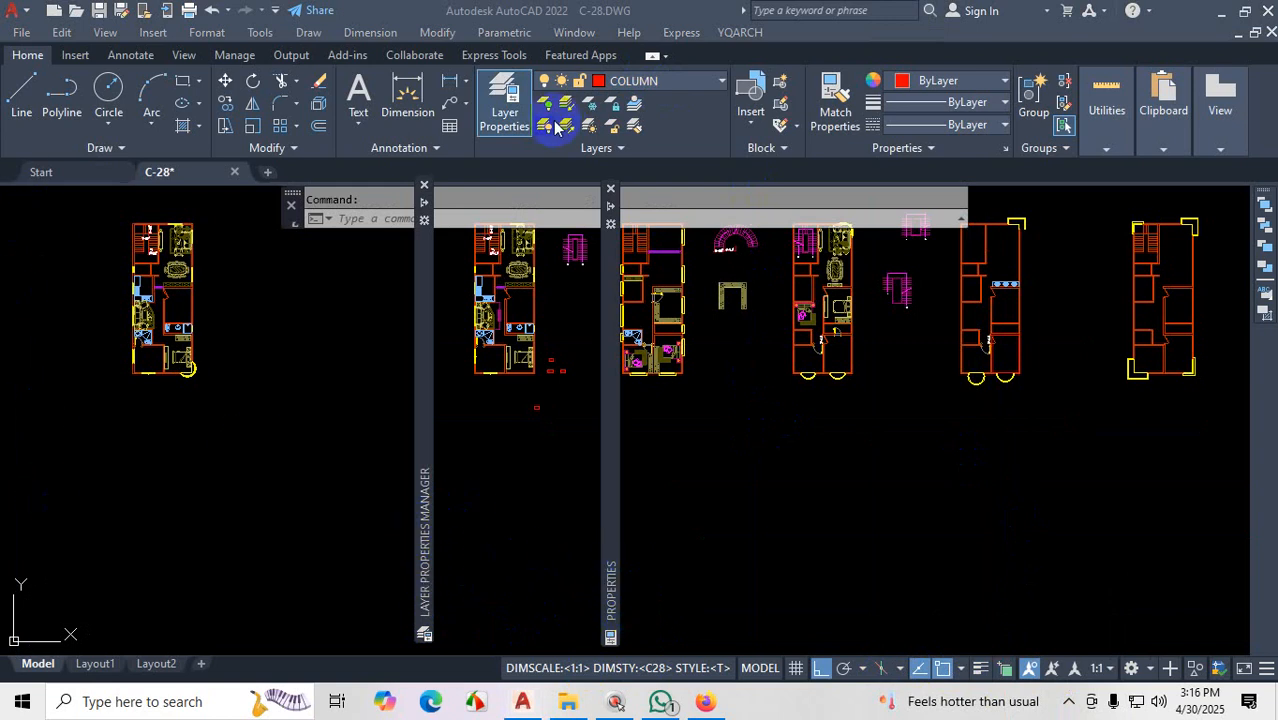
# Step: Close the floating Layer Properties Manager and Properties palettes
pyautogui.click(424, 190)
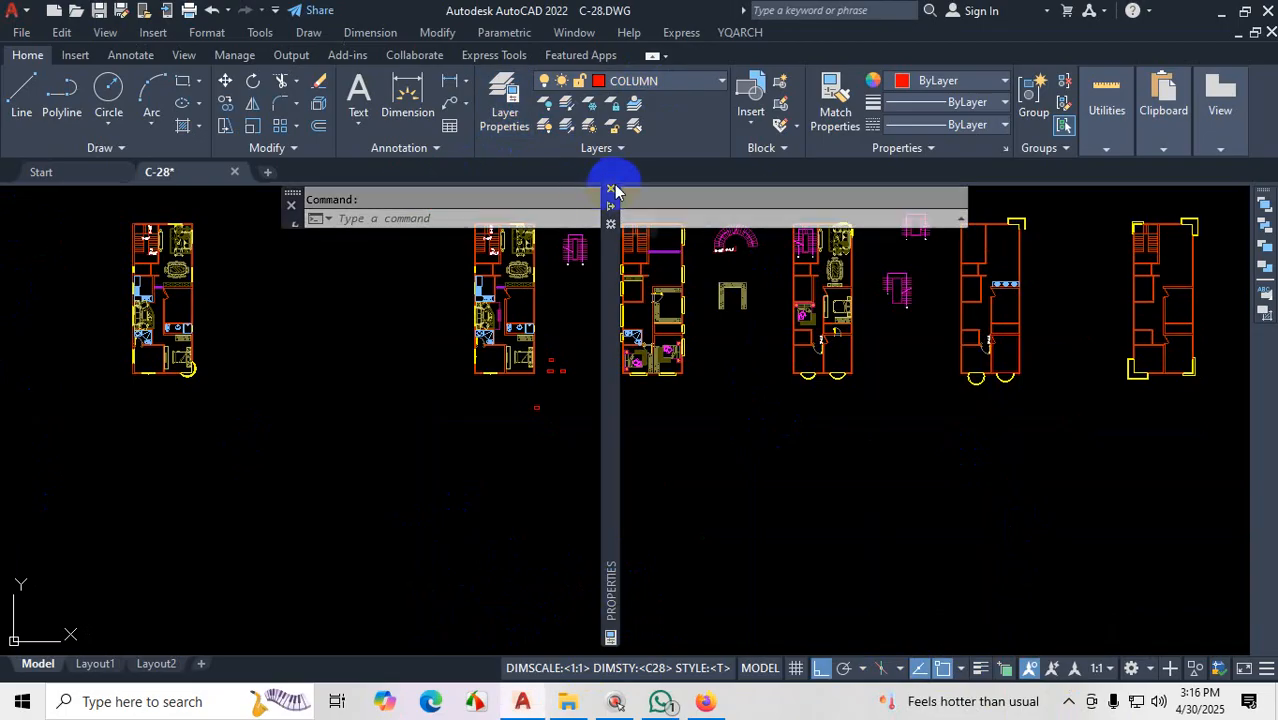
pyautogui.click(610, 188)
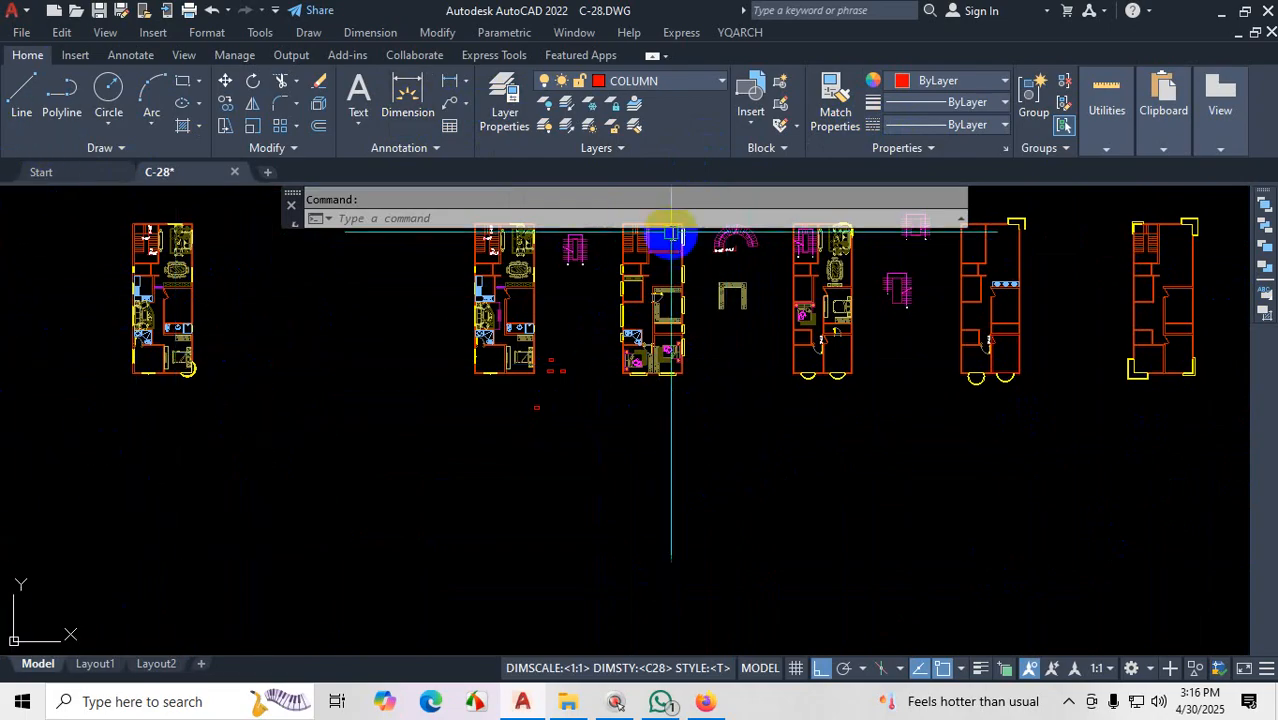
# Step: Reopen the Layer Properties Manager, dock it on the left side of the drawing area, widen it, and collapse it to auto-hide
pyautogui.click(510, 120)
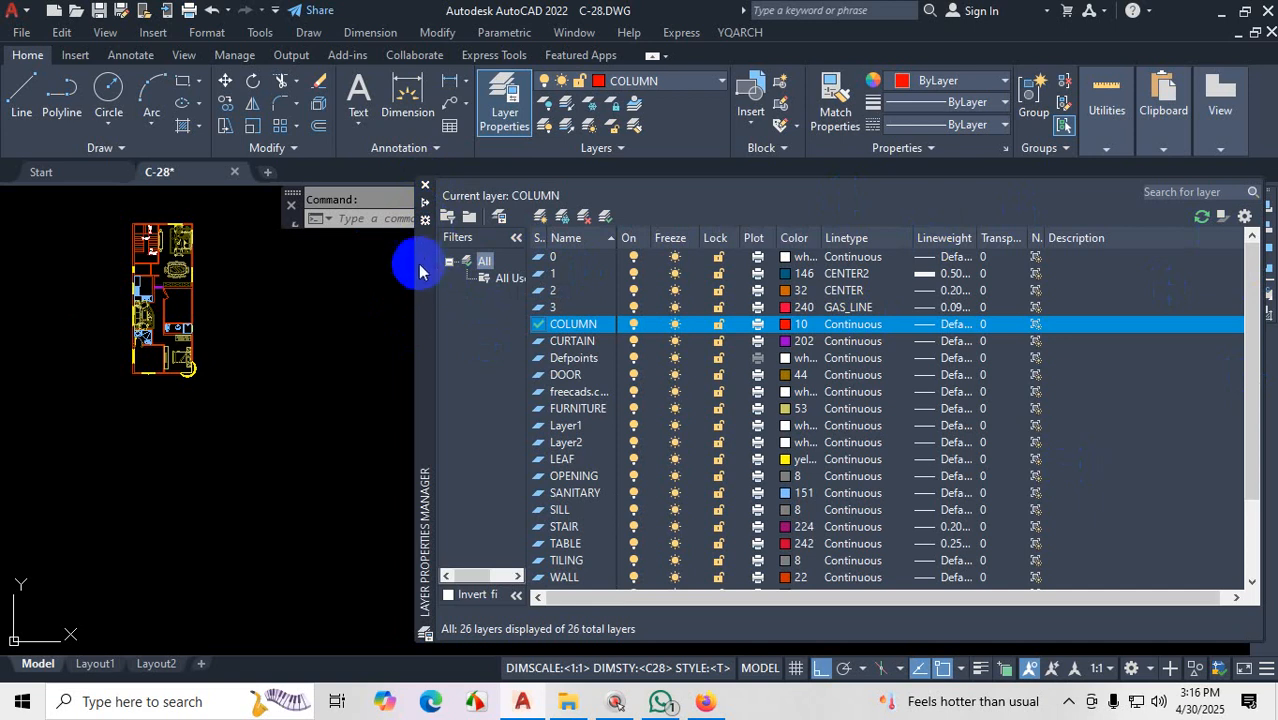
pyautogui.moveTo(421, 258)
pyautogui.mouseDown()
pyautogui.moveTo(106, 280)
pyautogui.moveTo(14, 300)
pyautogui.moveTo(114, 333)
pyautogui.moveTo(440, 340)
pyautogui.moveTo(8, 320)
pyautogui.mouseUp()
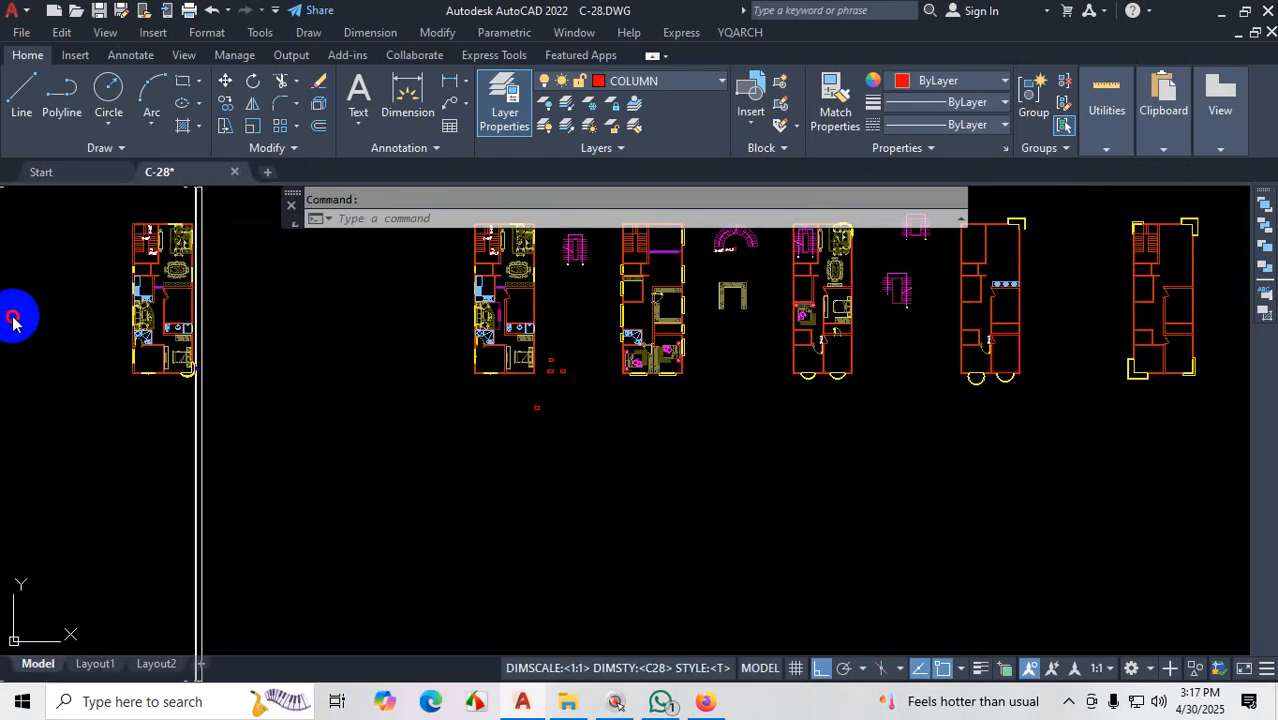
pyautogui.click(13, 320)
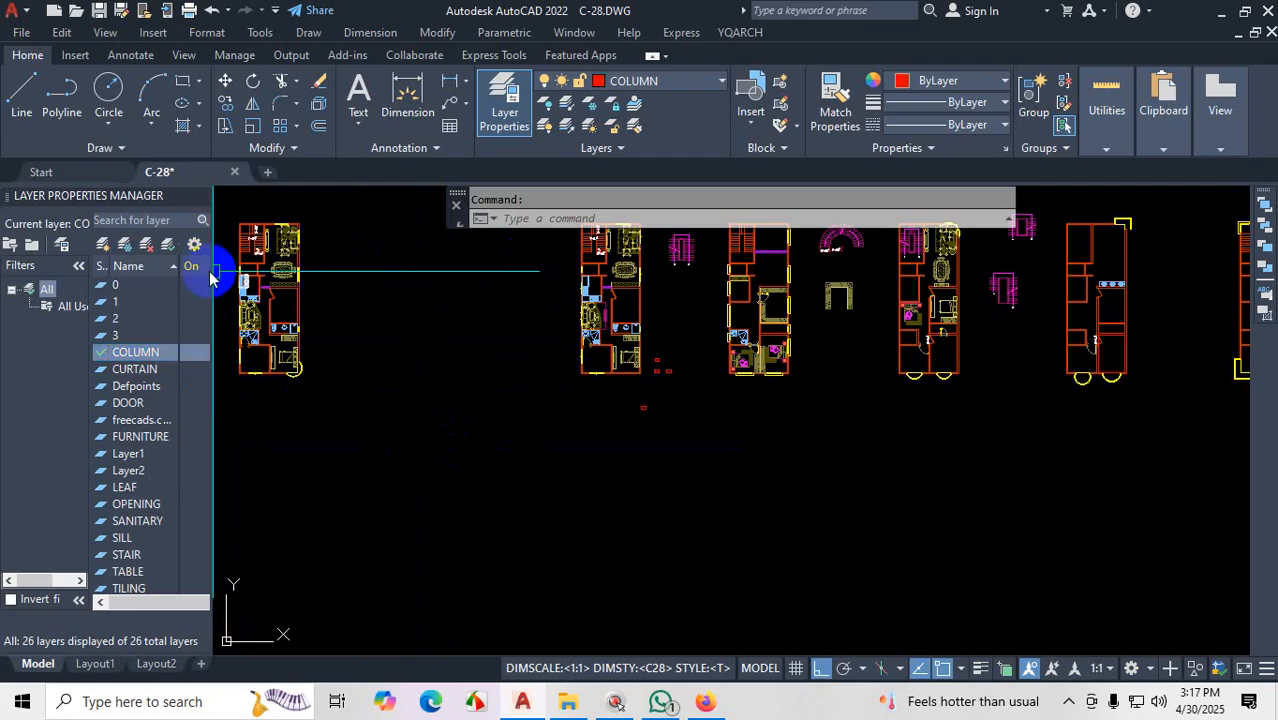
pyautogui.moveTo(212, 260); pyautogui.dragTo(352, 264)
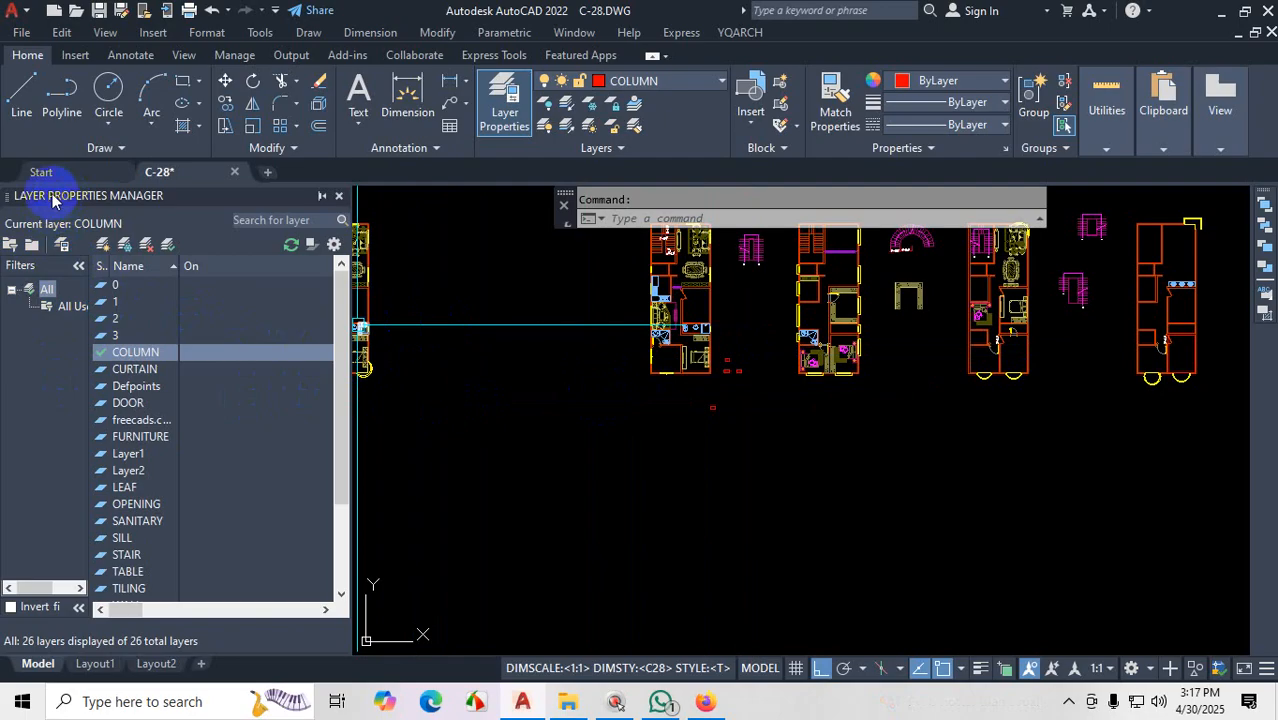
pyautogui.click(321, 197)
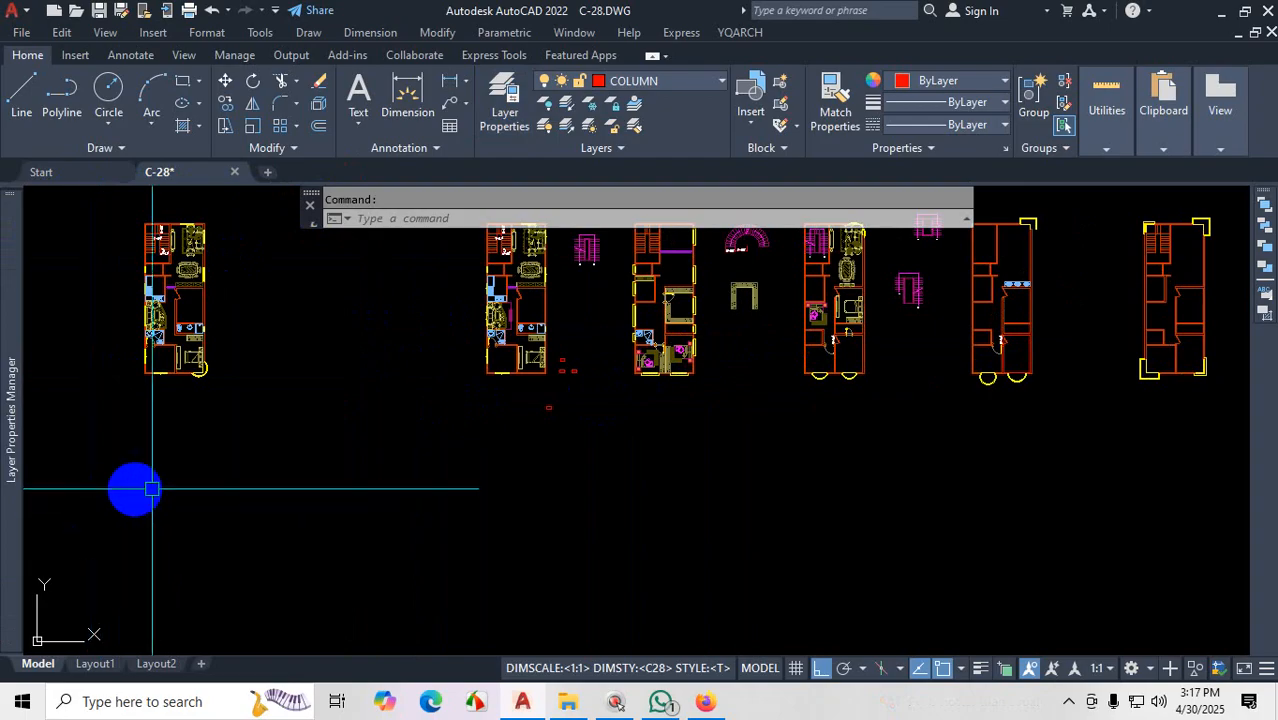
# Step: Narrow the On column in the Layer Properties Manager so more layer property columns fit
pyautogui.moveTo(13, 438)
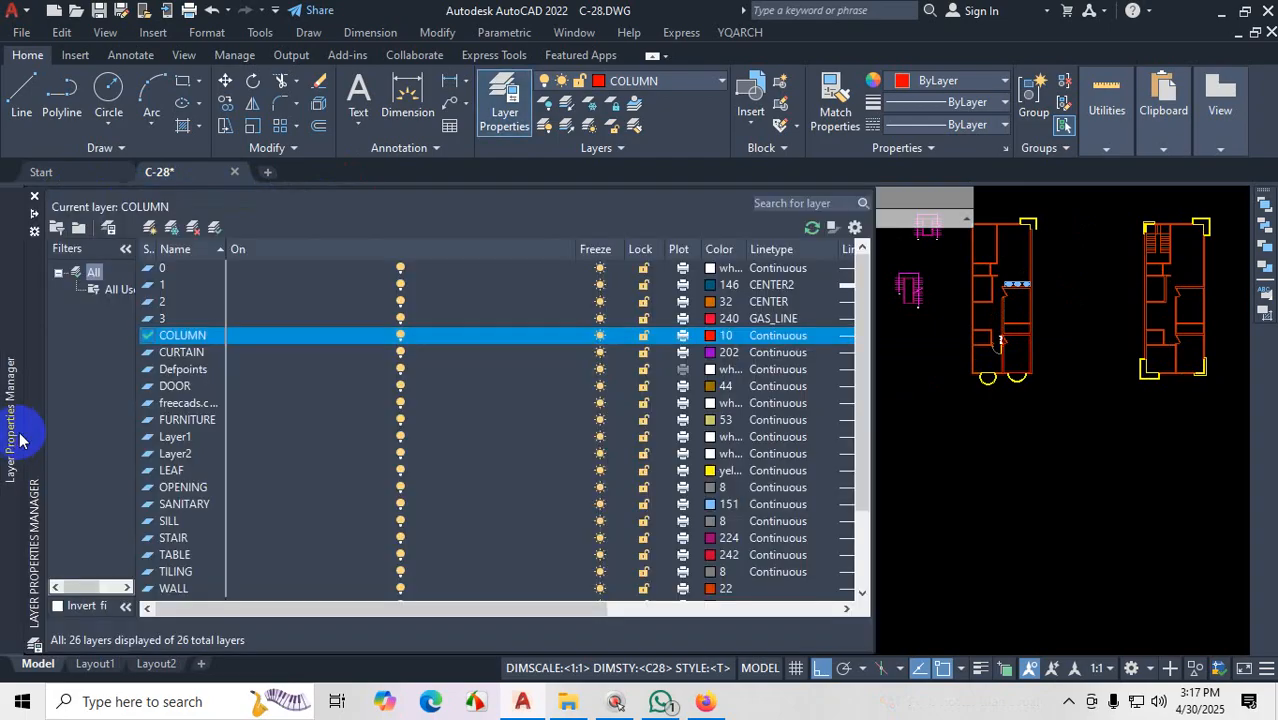
pyautogui.moveTo(575, 252); pyautogui.dragTo(269, 263)
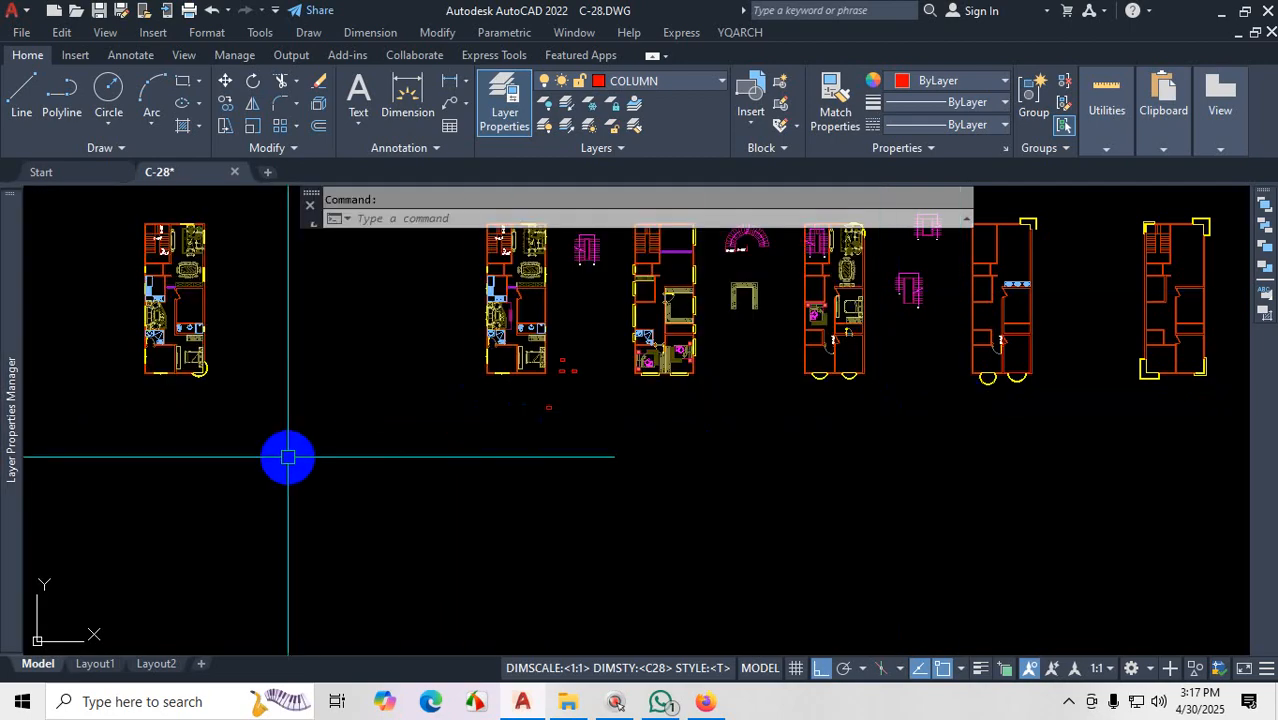
pyautogui.moveTo(12, 435)
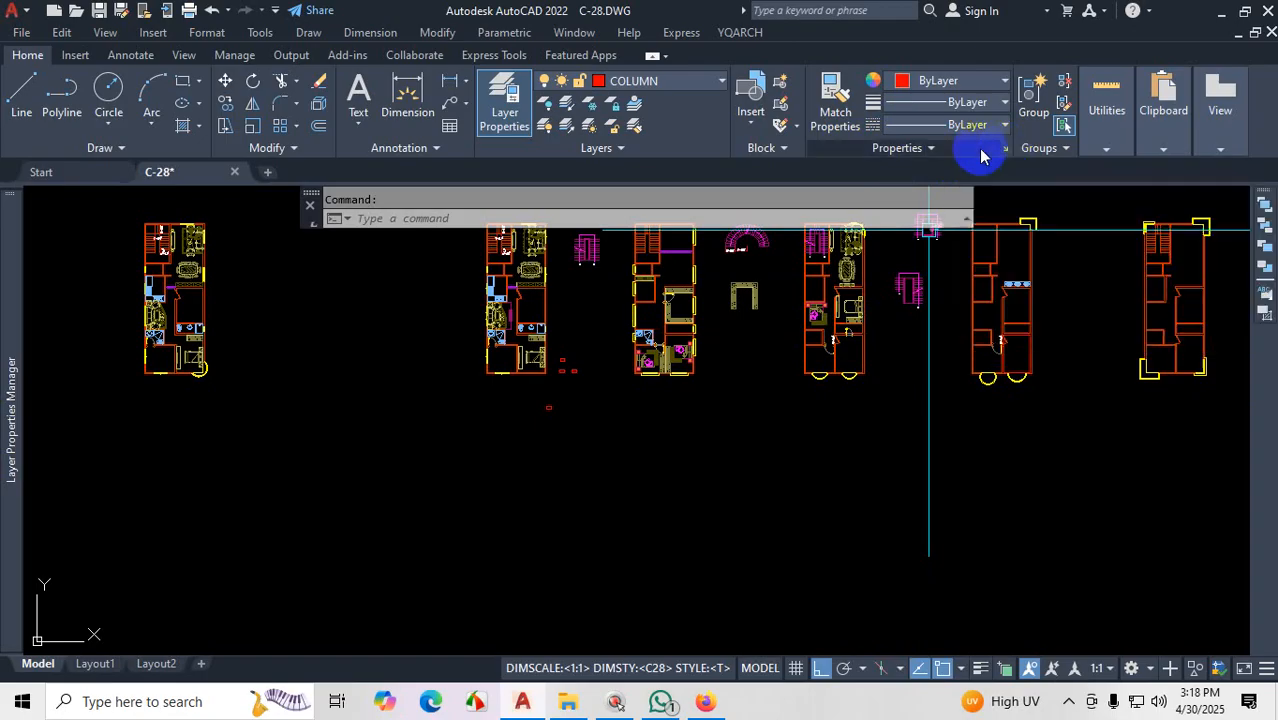
# Step: Open the Properties palette, dock it on the left below the Layer Properties Manager, and collapse it to auto-hide
pyautogui.click(188, 56)
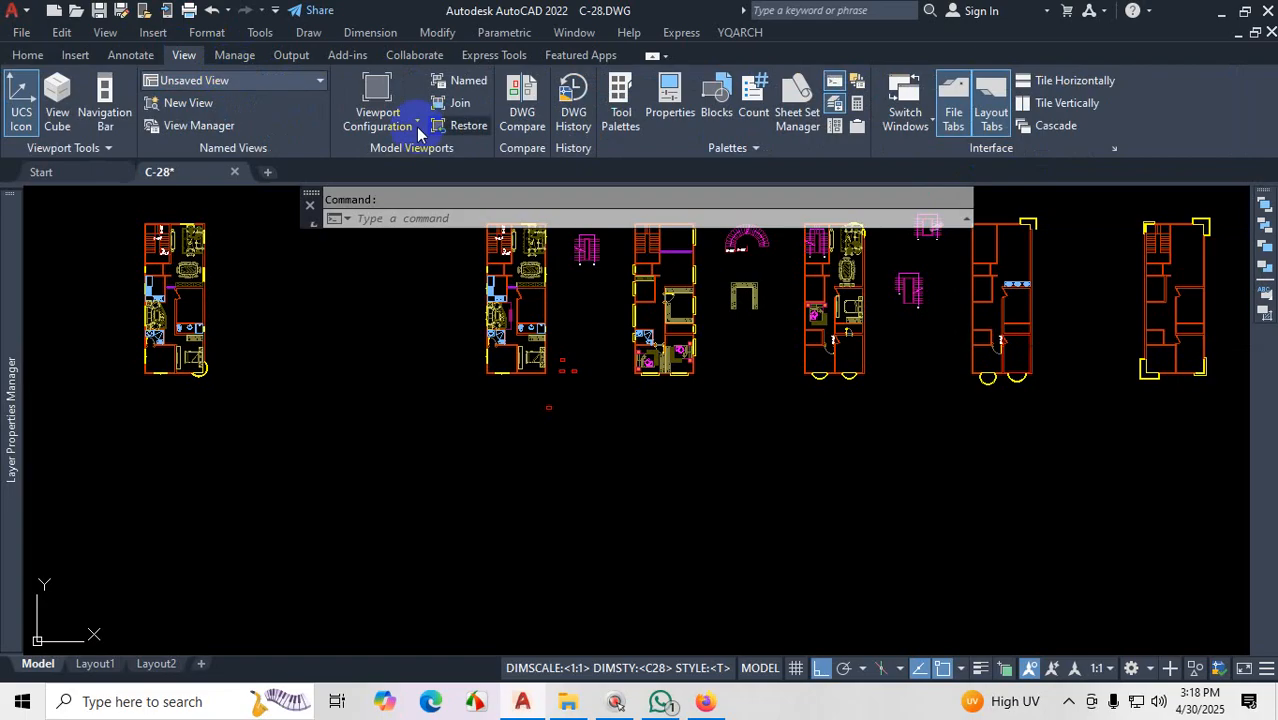
pyautogui.click(668, 122)
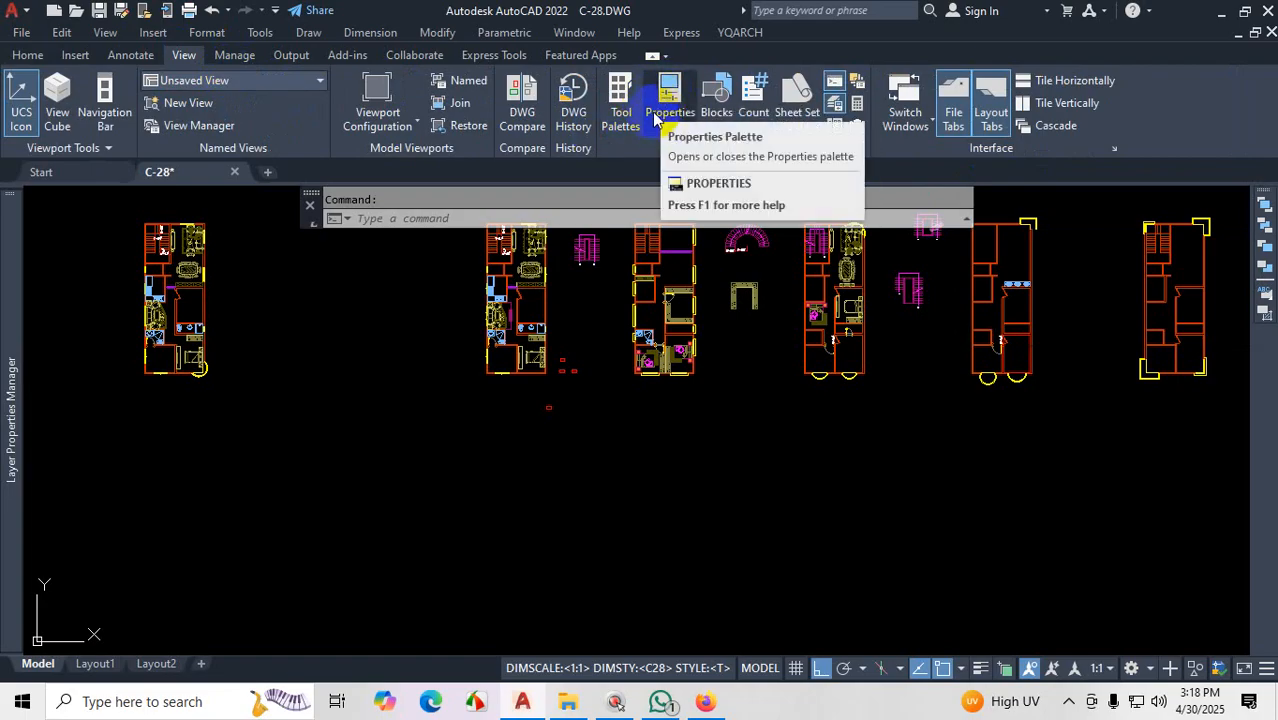
pyautogui.click(664, 105)
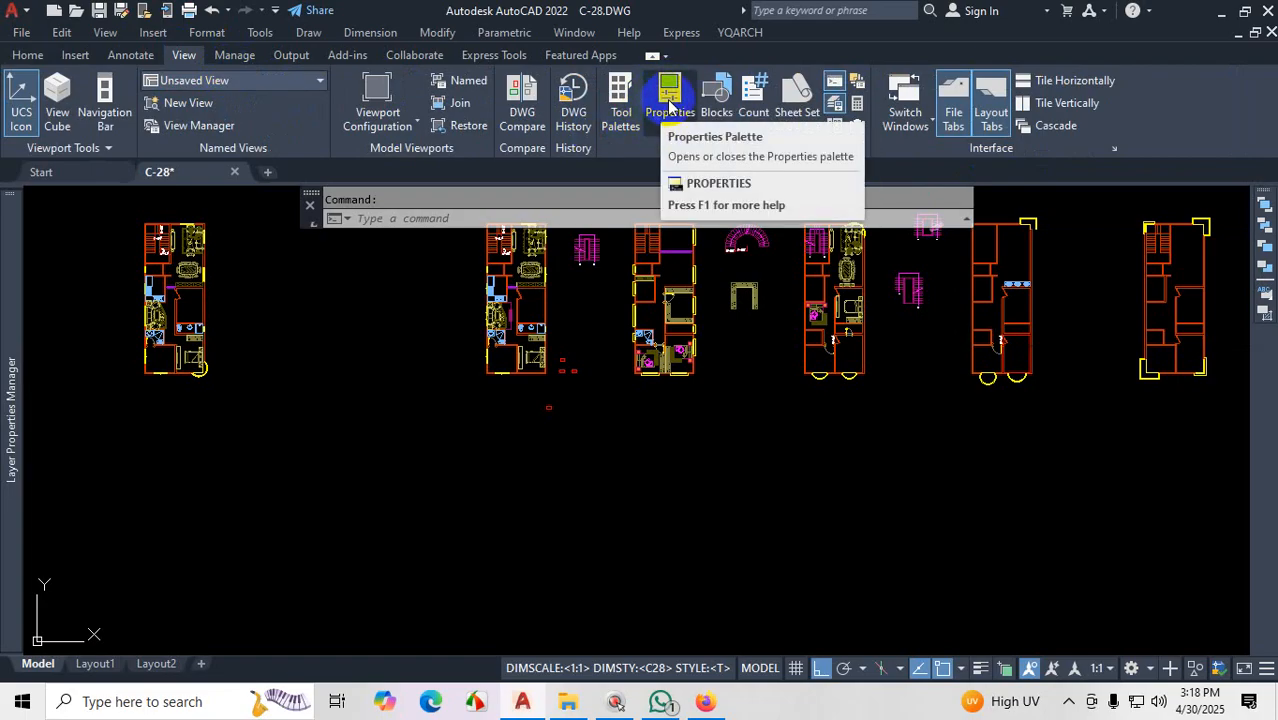
pyautogui.click(669, 104)
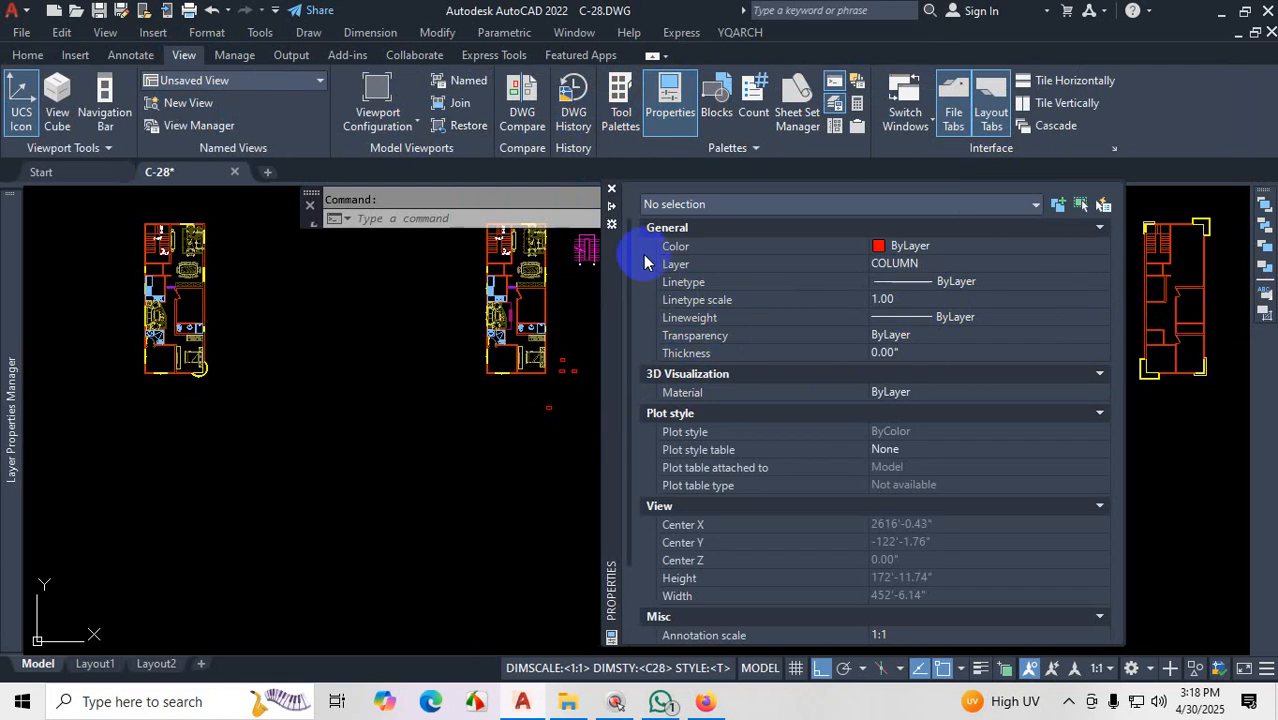
pyautogui.moveTo(607, 258)
pyautogui.mouseDown()
pyautogui.moveTo(557, 244)
pyautogui.moveTo(155, 271)
pyautogui.moveTo(247, 280)
pyautogui.moveTo(36, 285)
pyautogui.mouseUp()
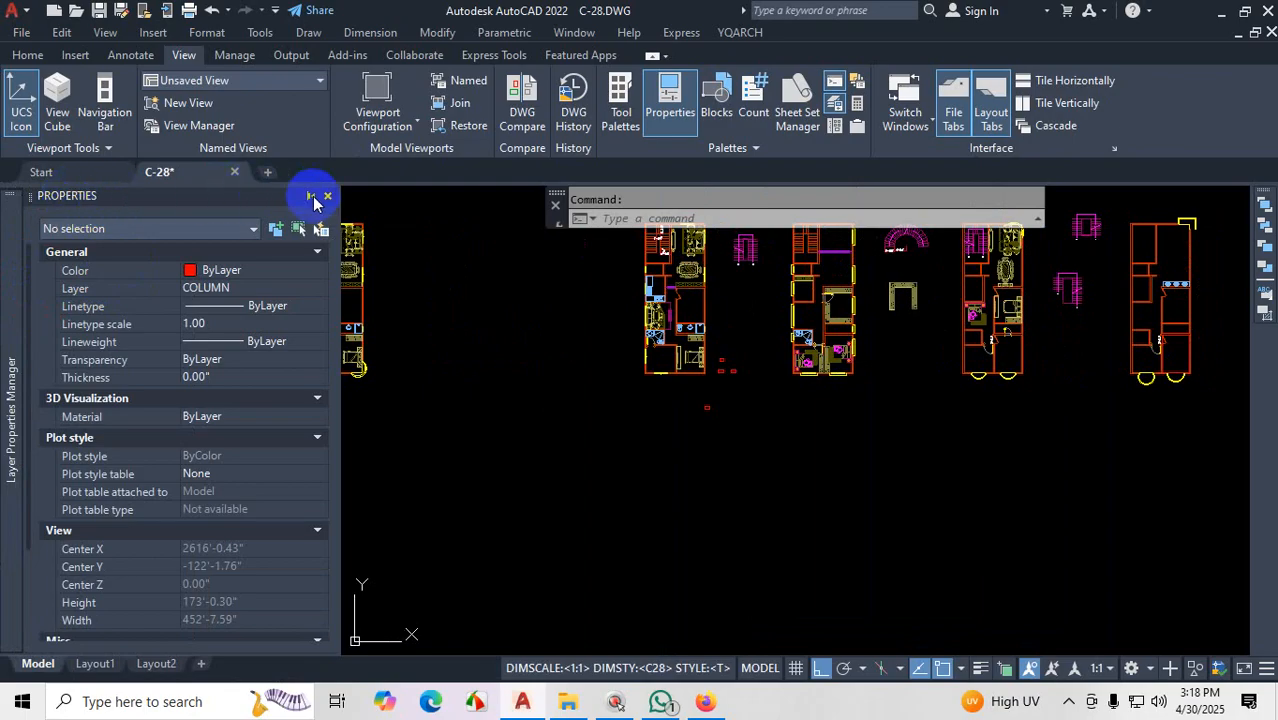
pyautogui.click(310, 197)
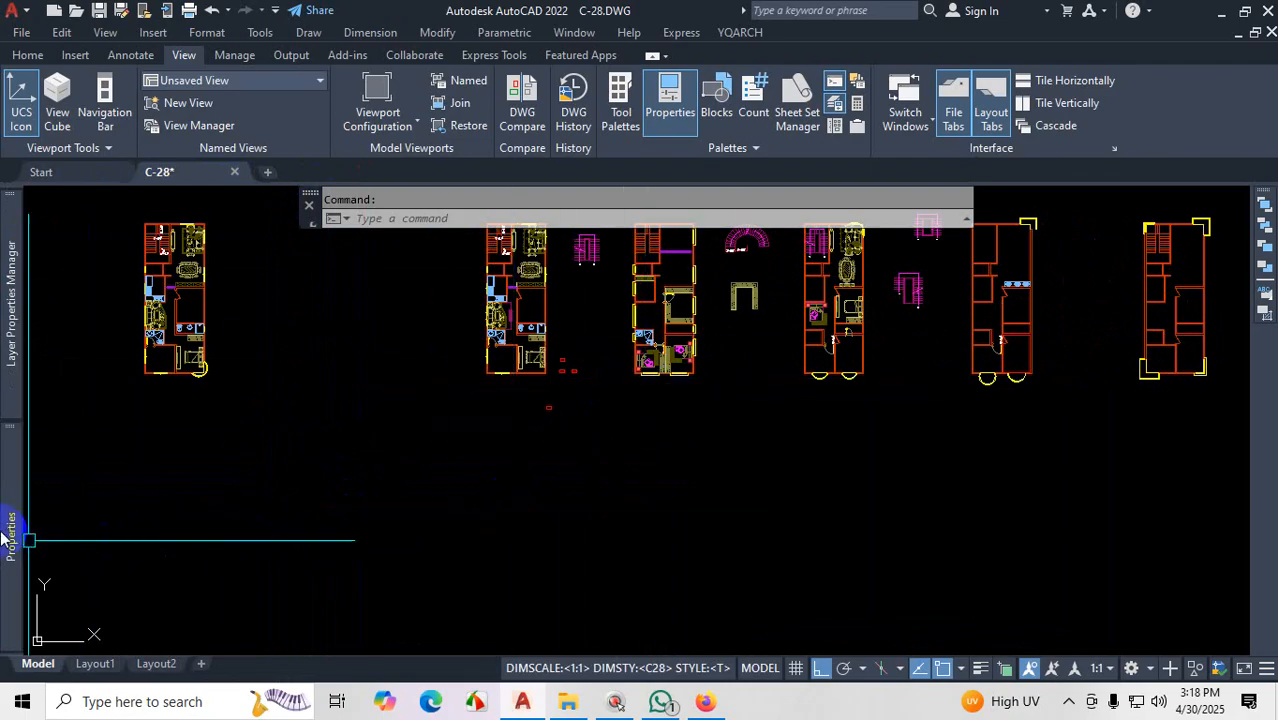
pyautogui.moveTo(5, 537)
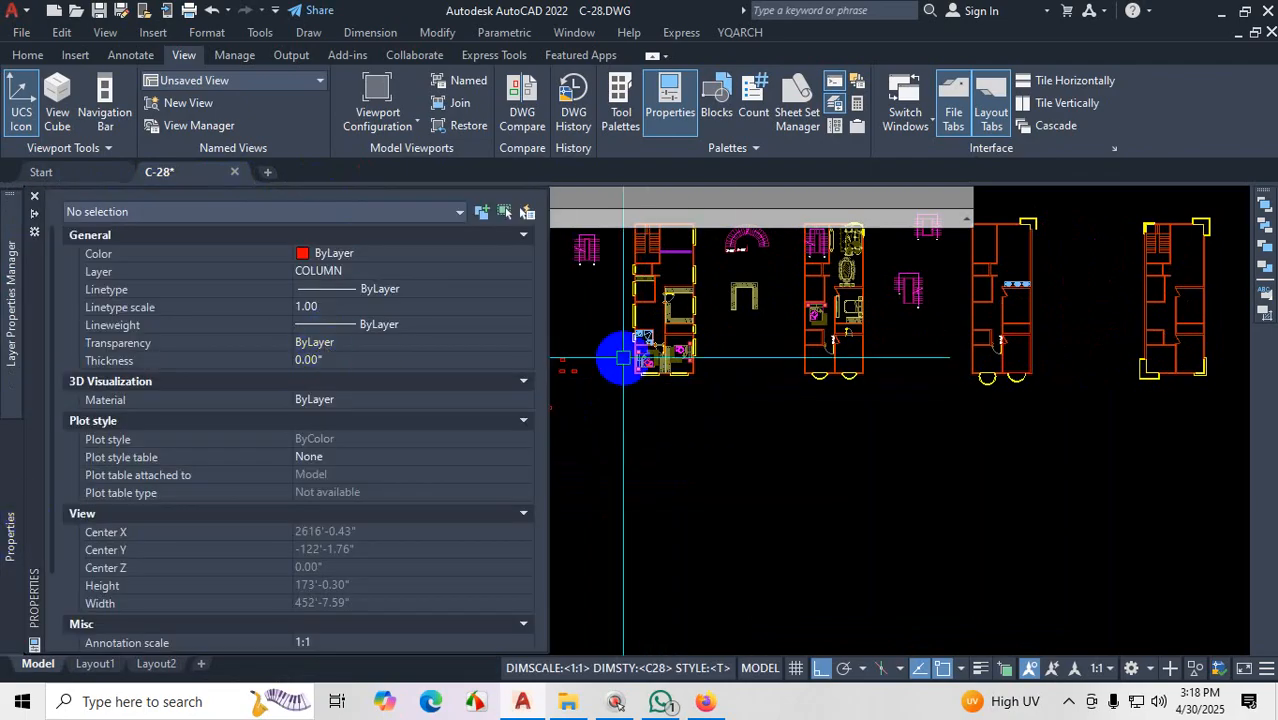
# Step: Create a new layer based on the DOOR layer in the Layer Properties Manager and name it CL
pyautogui.moveTo(18, 312)
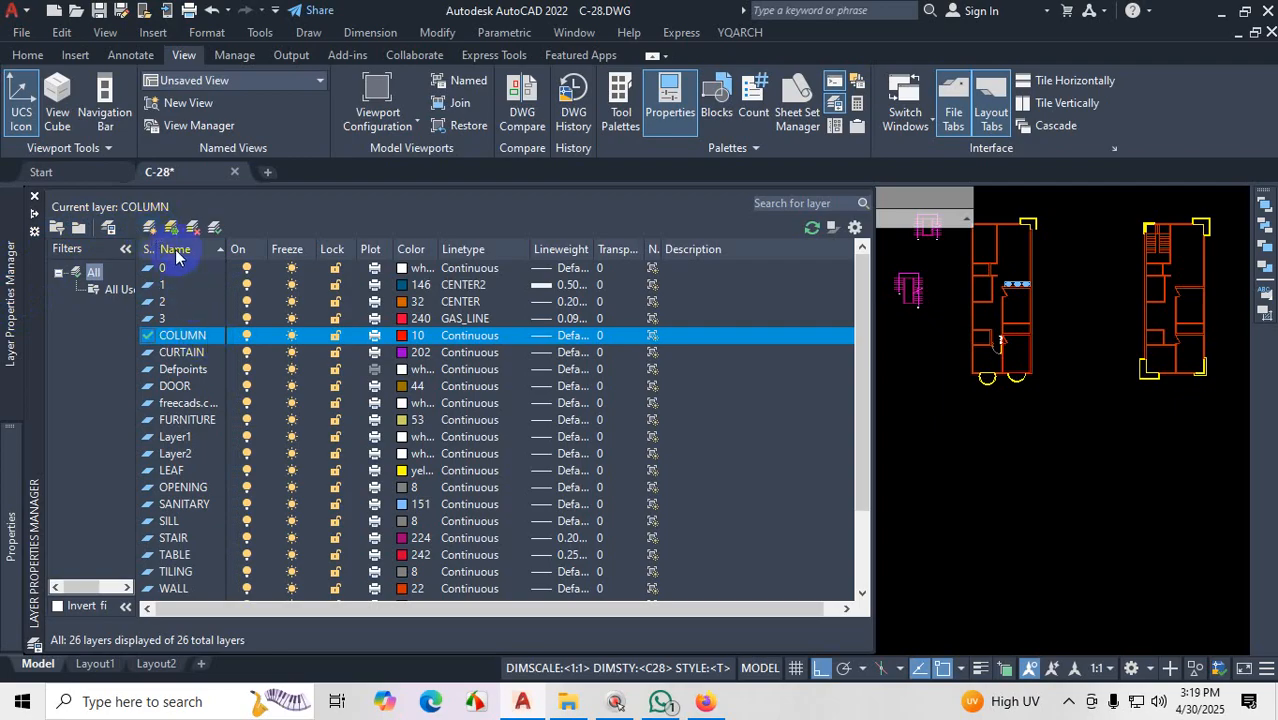
pyautogui.click(185, 339)
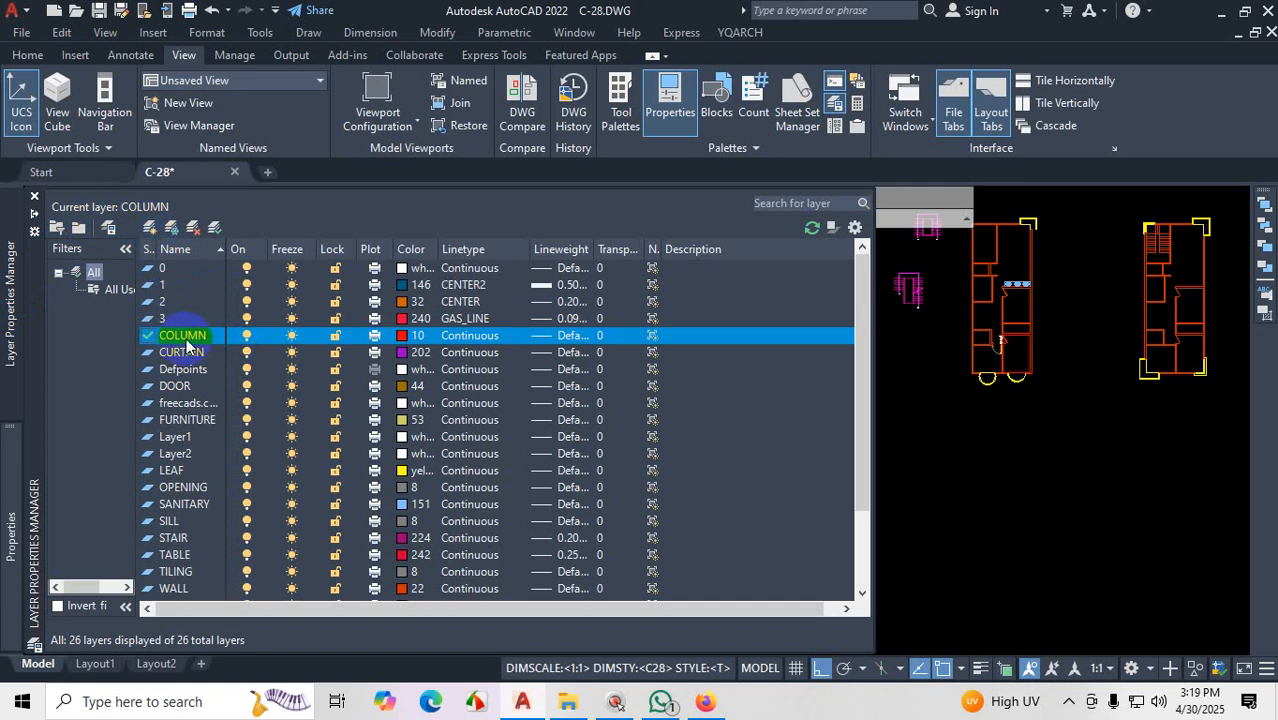
pyautogui.press('Return')
pyautogui.click(204, 346)
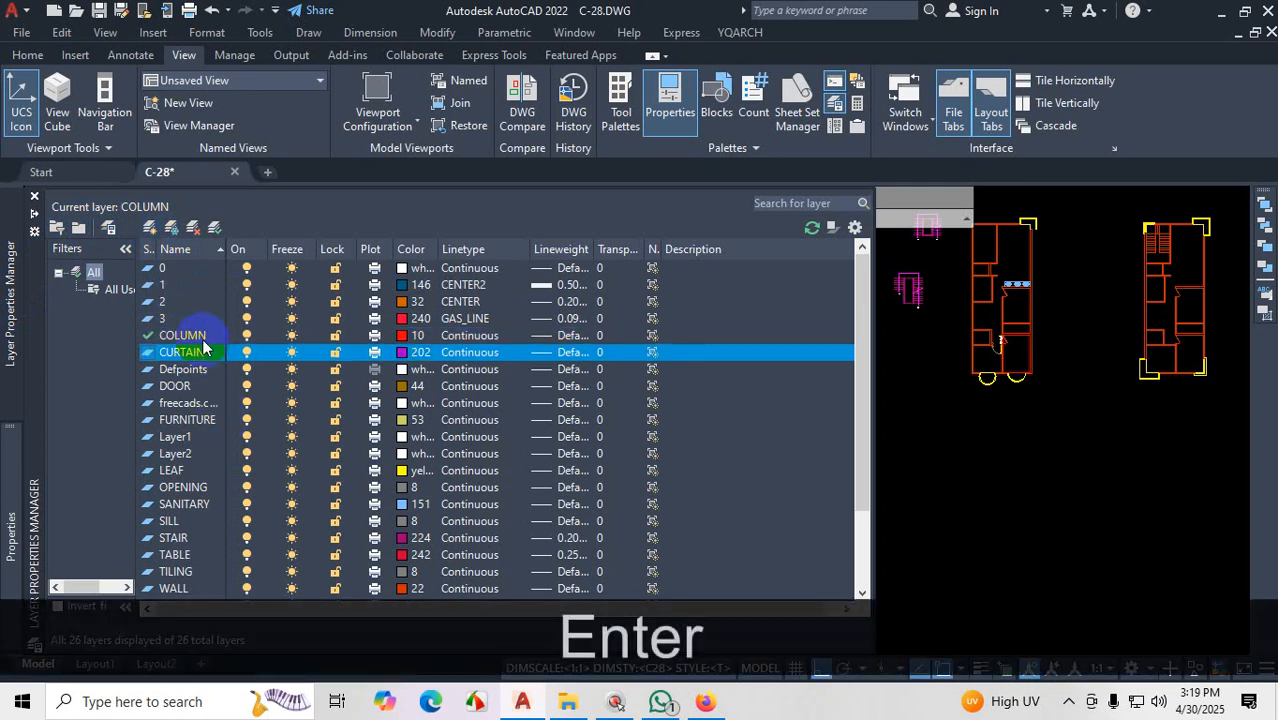
pyautogui.press('Return')
pyautogui.press('Return')
pyautogui.press('Return')
pyautogui.press('Return')
pyautogui.press('Return')
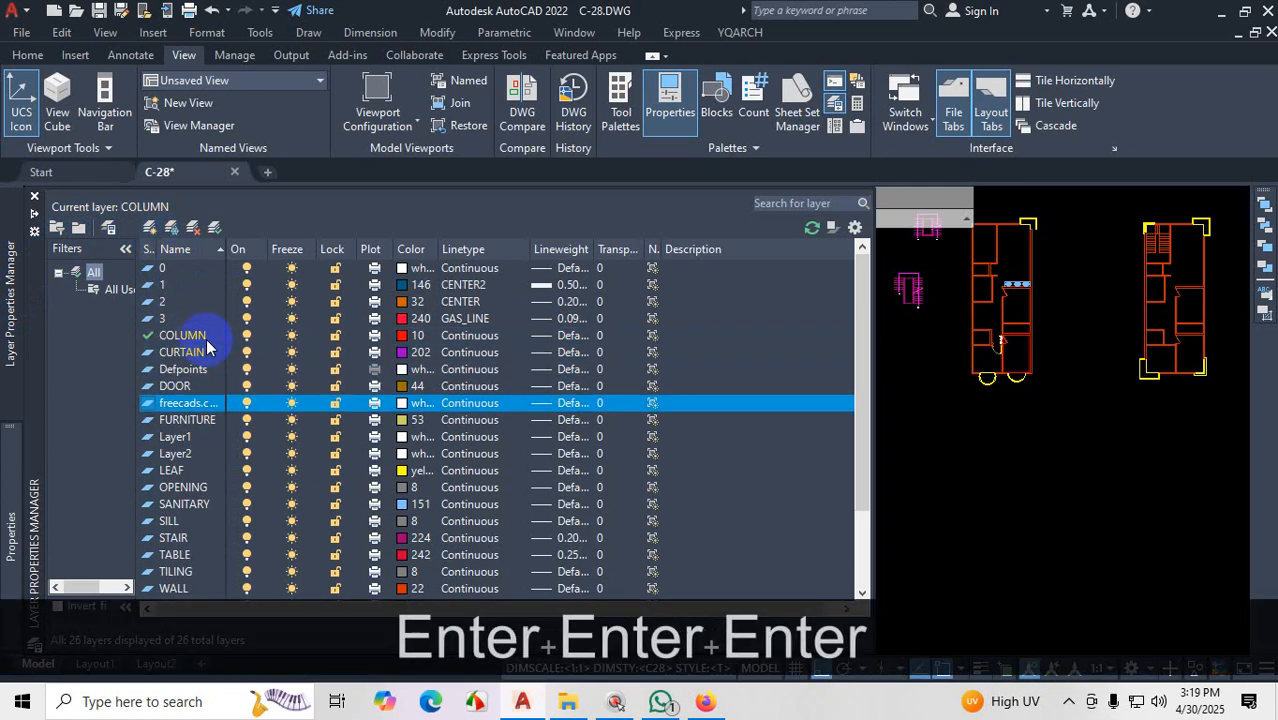
pyautogui.click(181, 386)
pyautogui.press('Return')
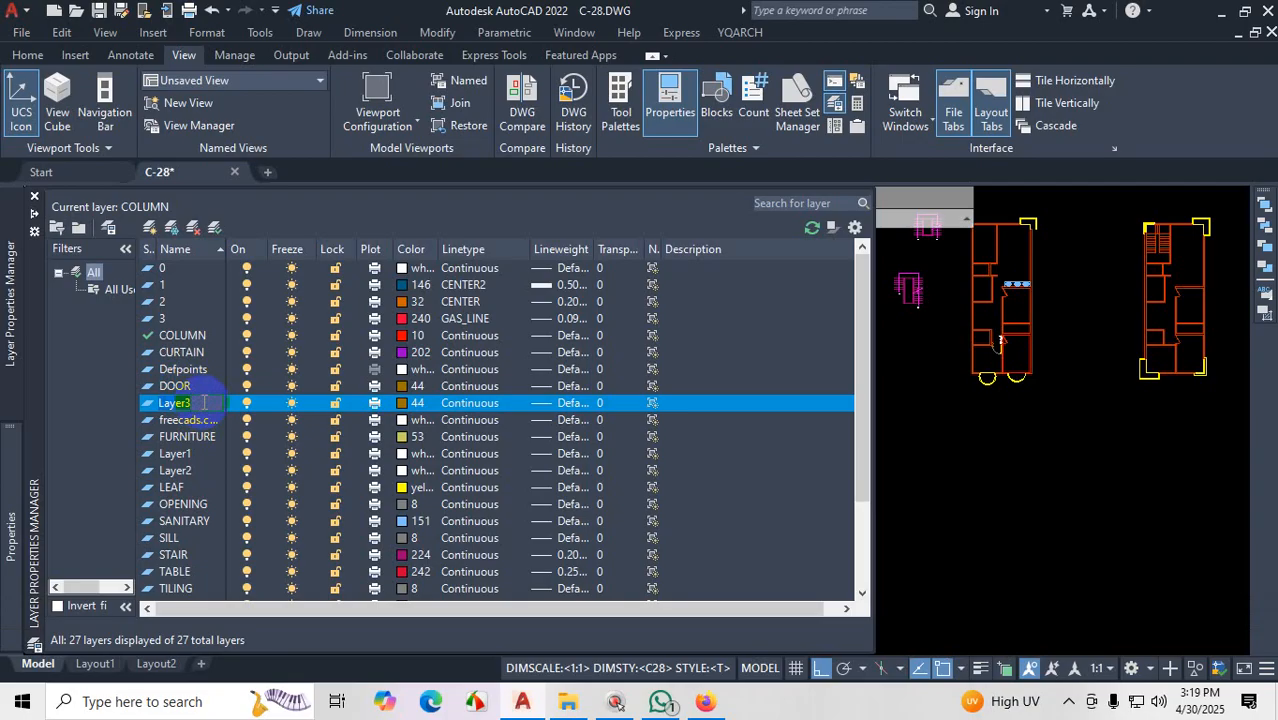
pyautogui.write('CL')
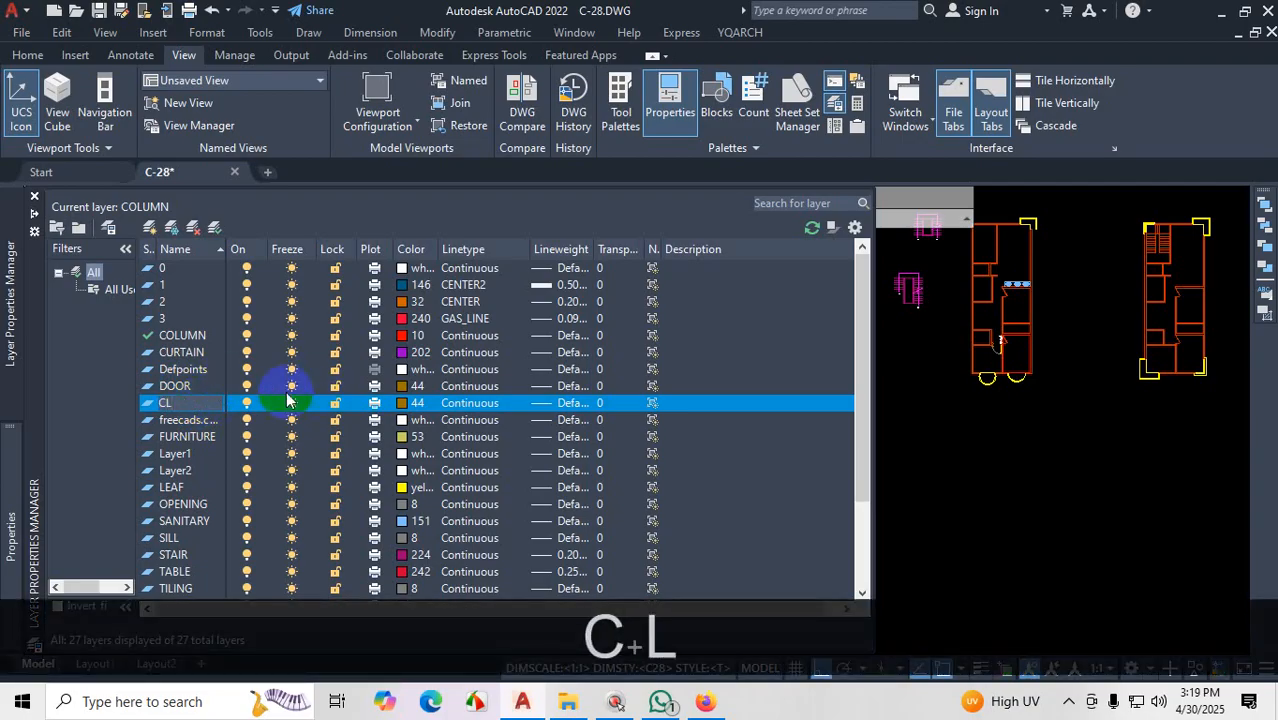
# Step: Set the CL layer's color to red, index color 10
pyautogui.click(404, 410)
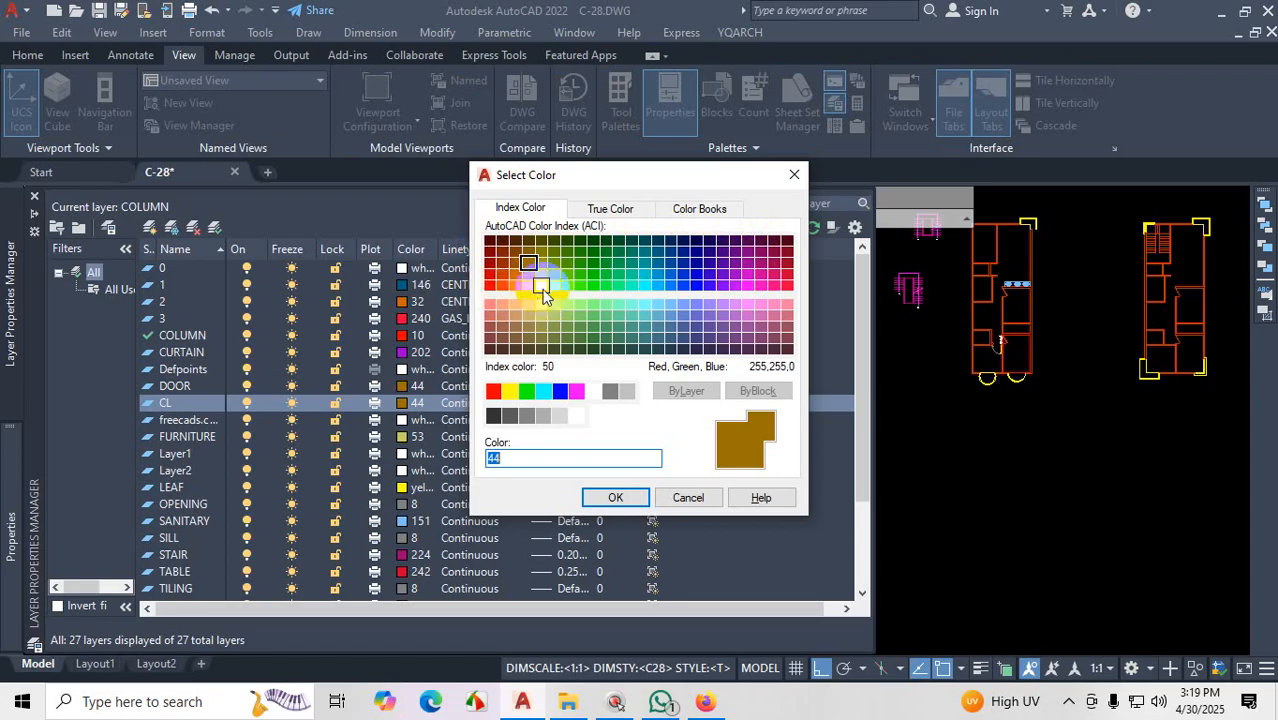
pyautogui.click(492, 286)
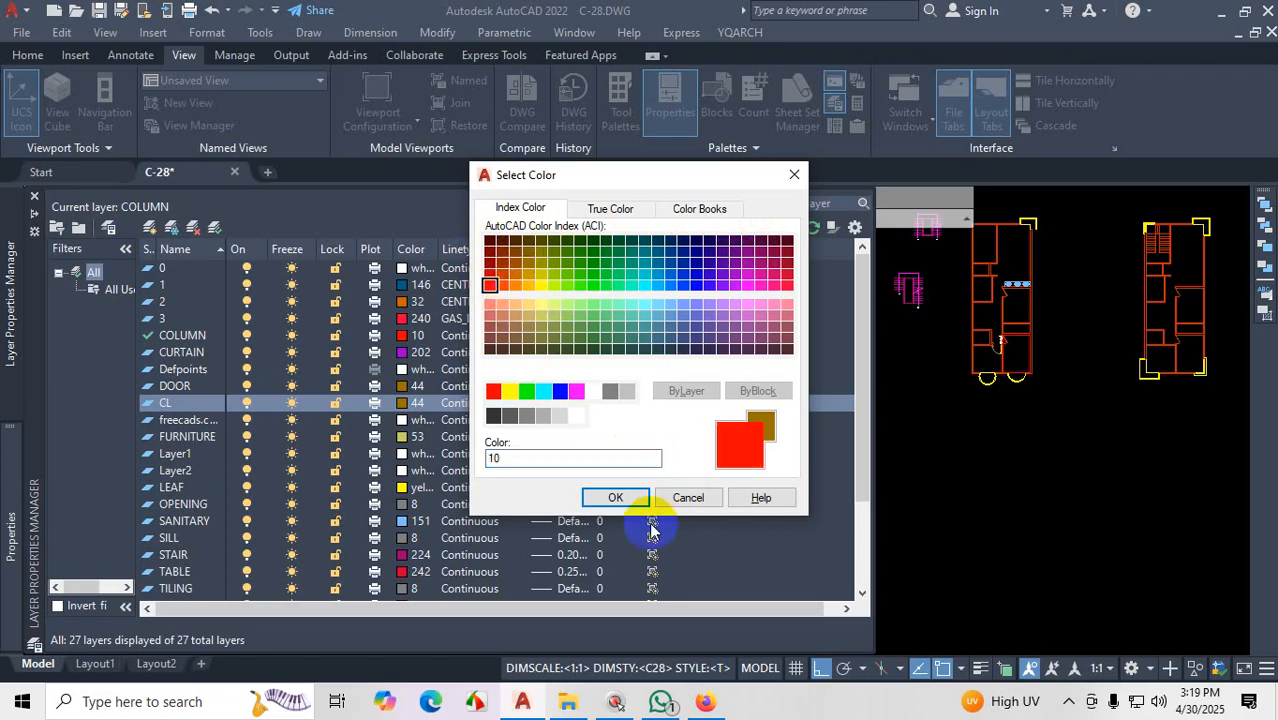
pyautogui.click(615, 497)
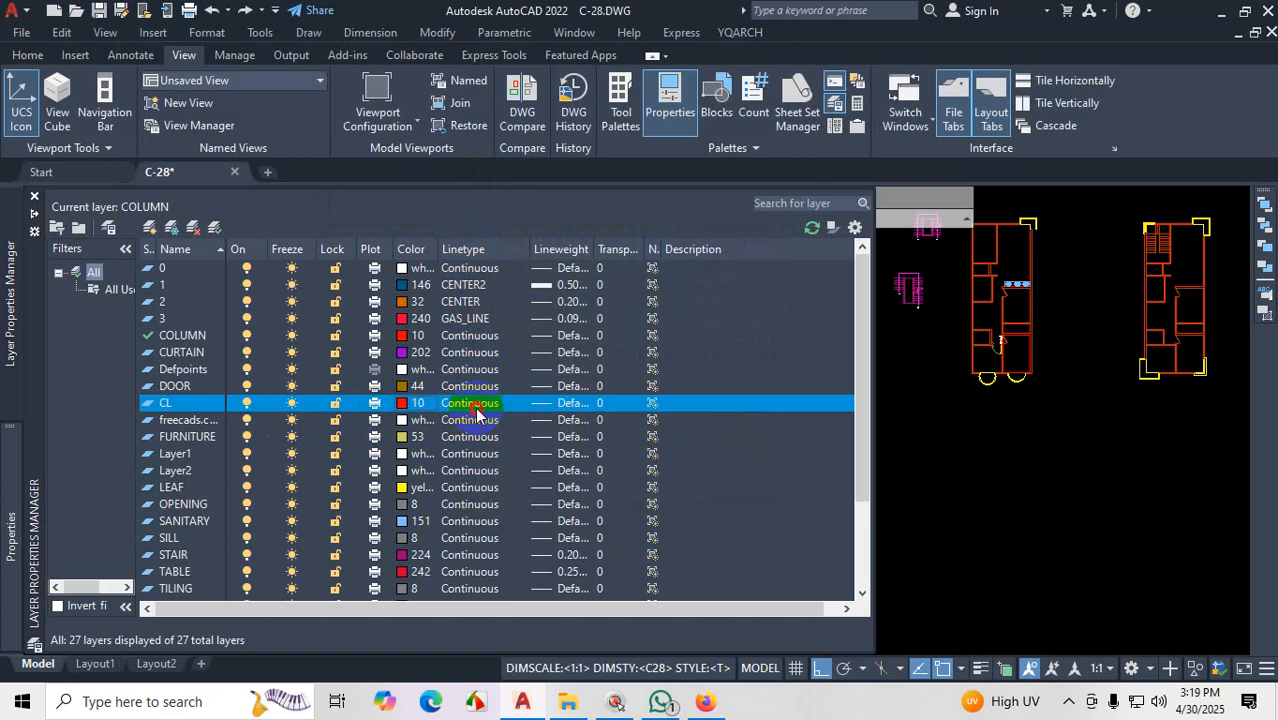
# Step: Keep the CL layer's linetype Continuous and set its lineweight to 0.30 mm
pyautogui.click(476, 408)
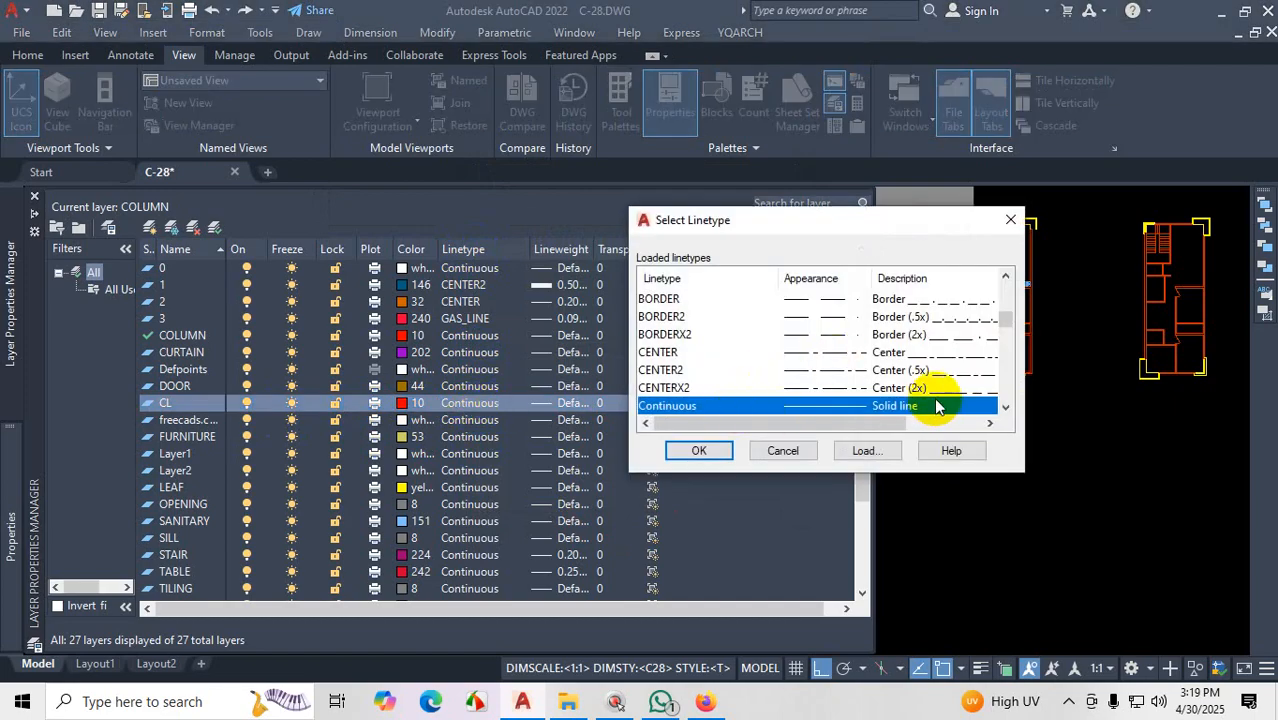
pyautogui.click(699, 450)
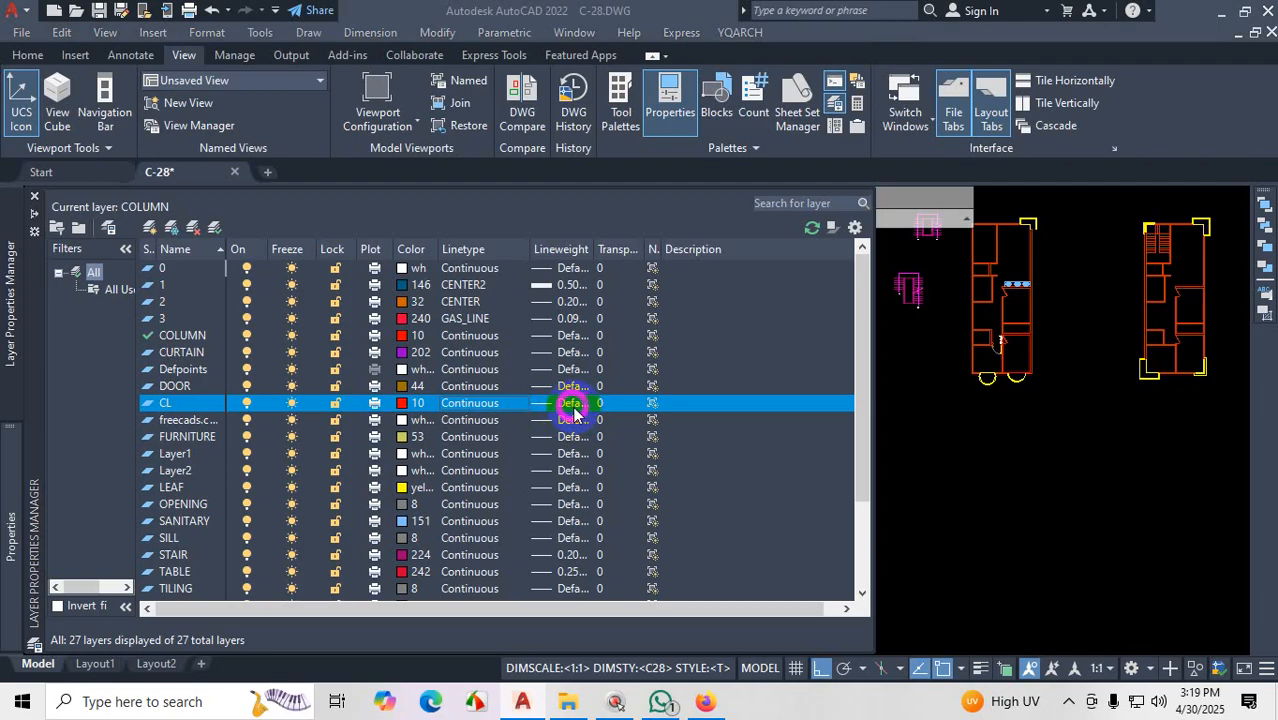
pyautogui.click(572, 405)
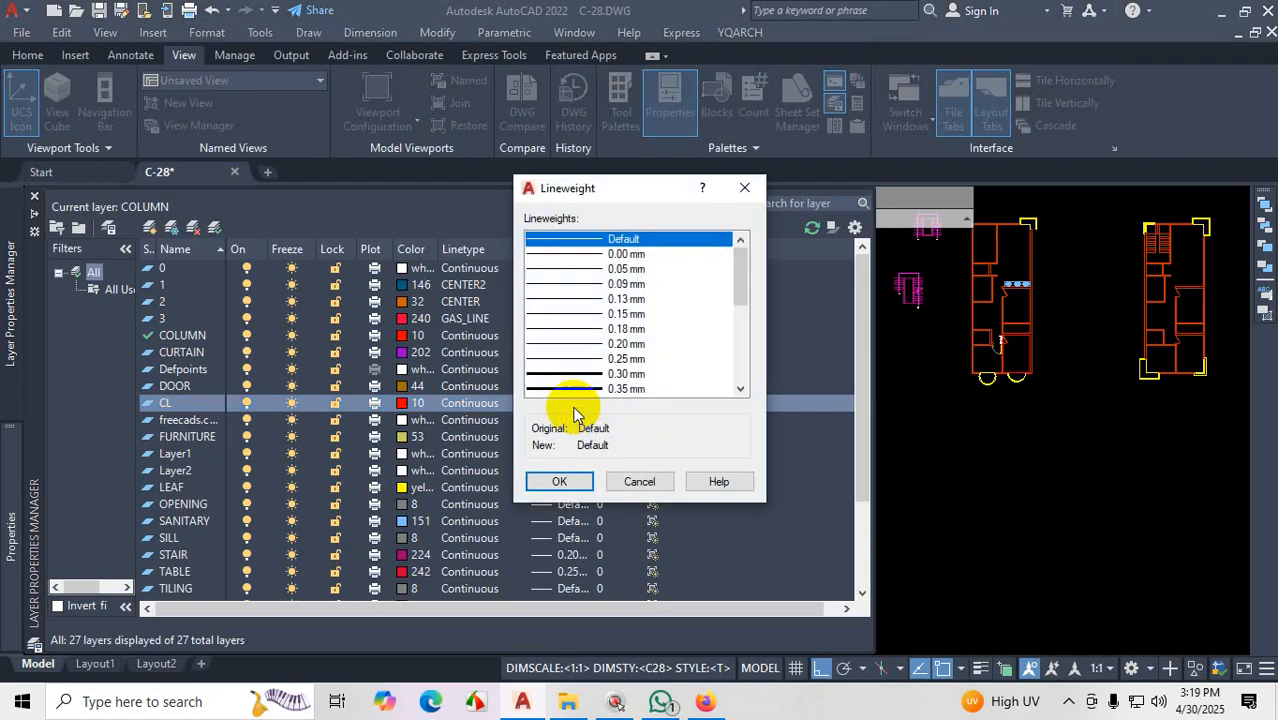
pyautogui.click(627, 375)
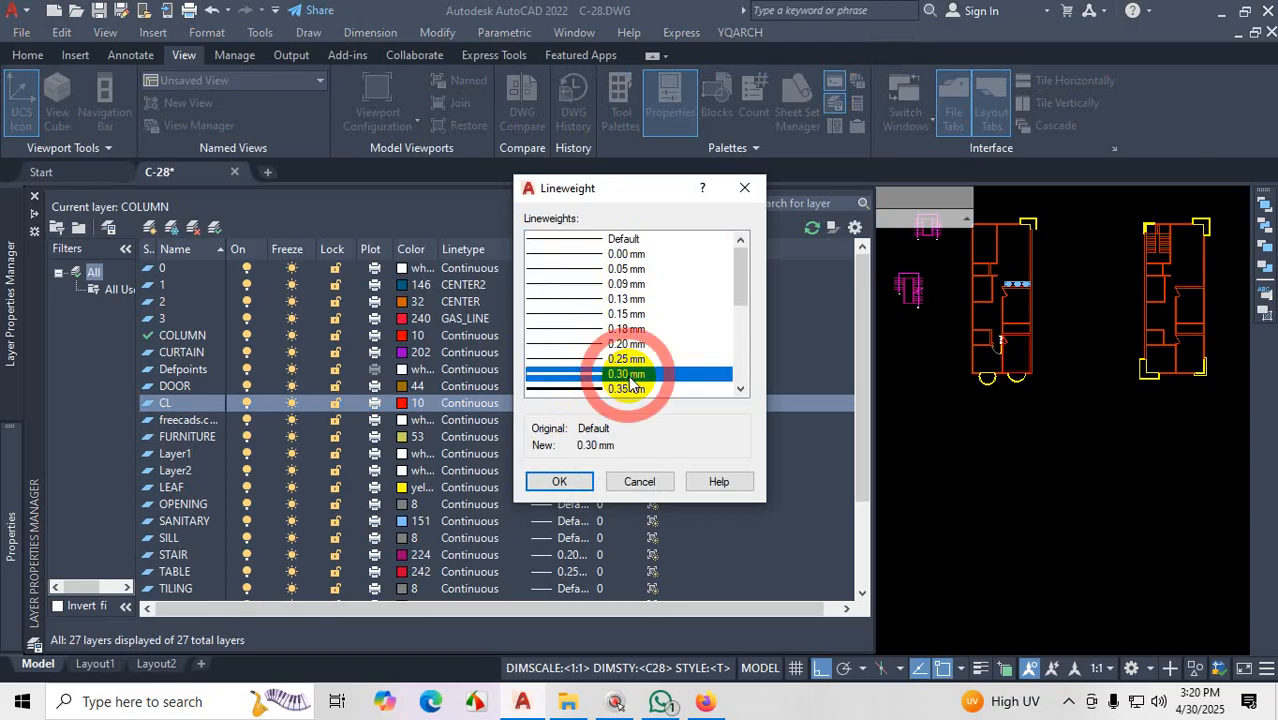
pyautogui.click(562, 481)
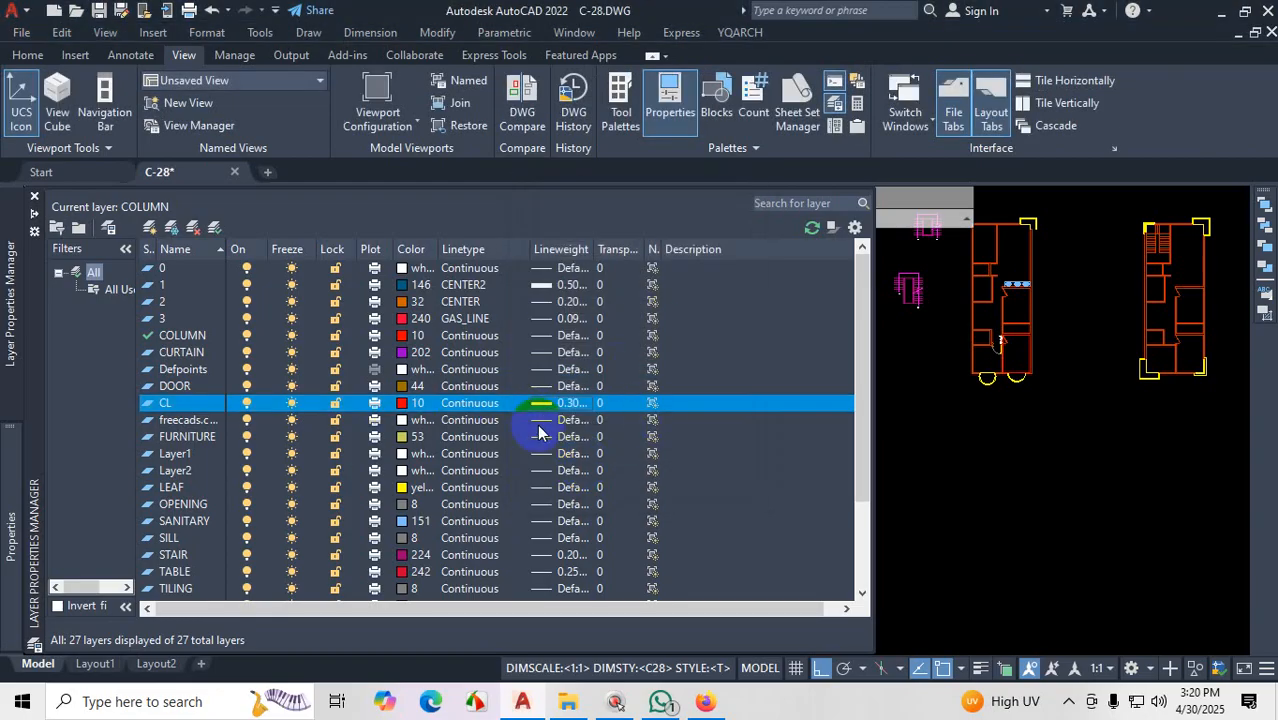
# Step: Leave the CL layer on and thawed and lock it in the Layer Properties Manager
pyautogui.click(246, 406)
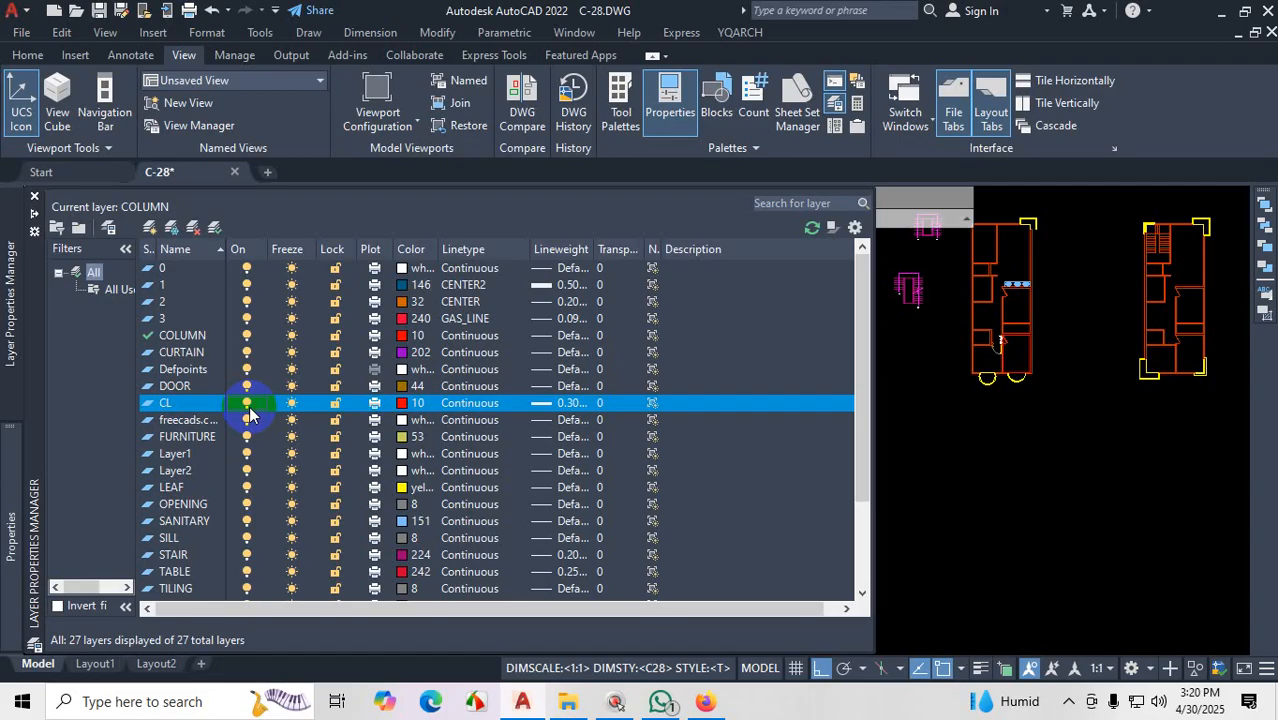
pyautogui.click(291, 406)
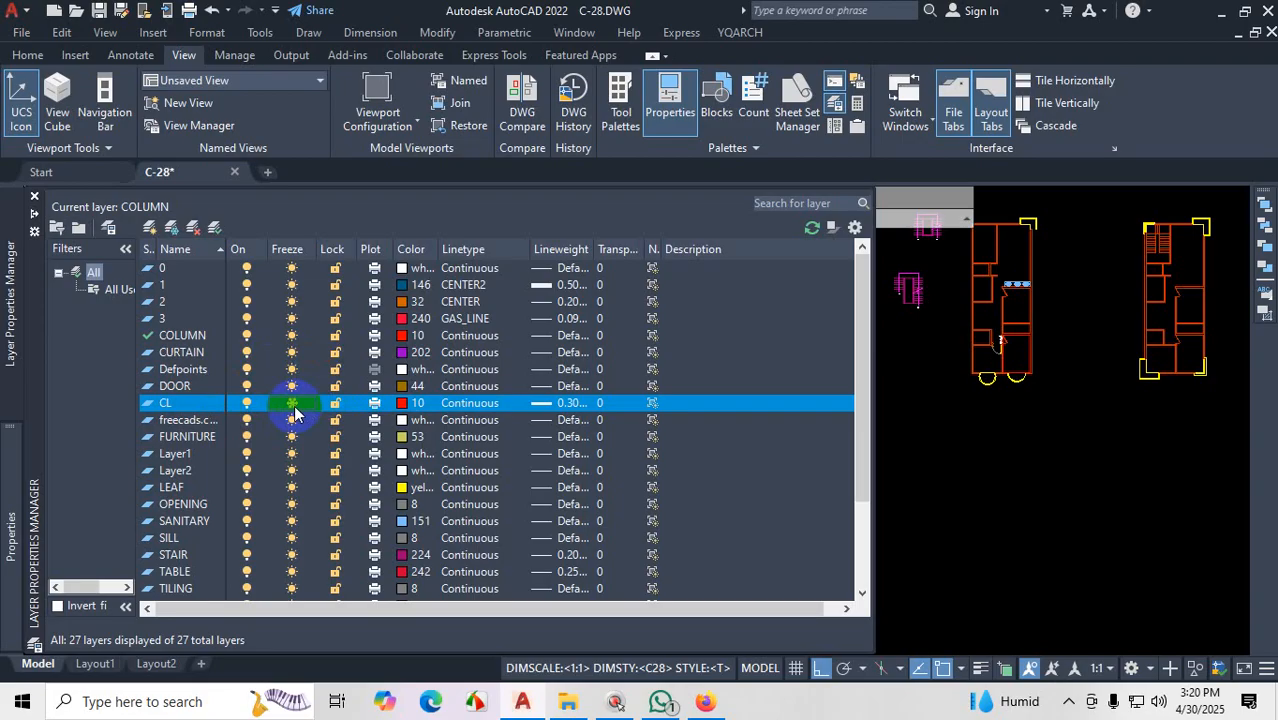
pyautogui.click(296, 410)
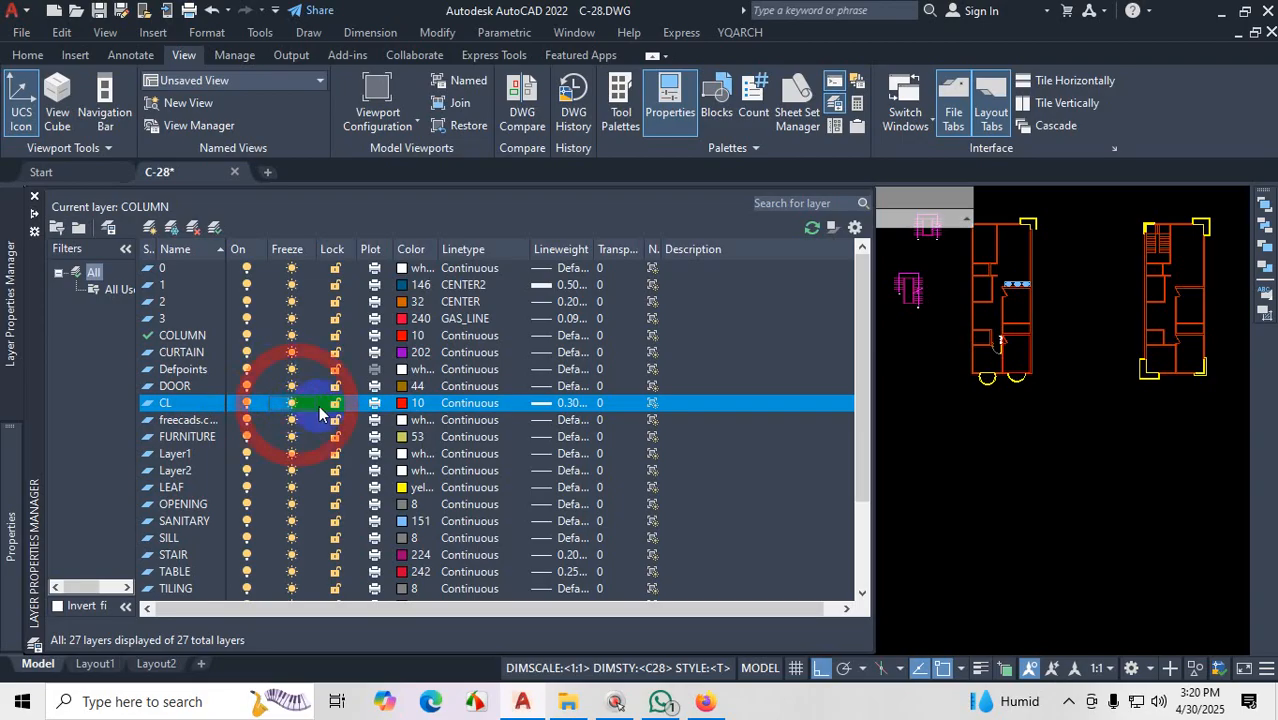
pyautogui.click(336, 410)
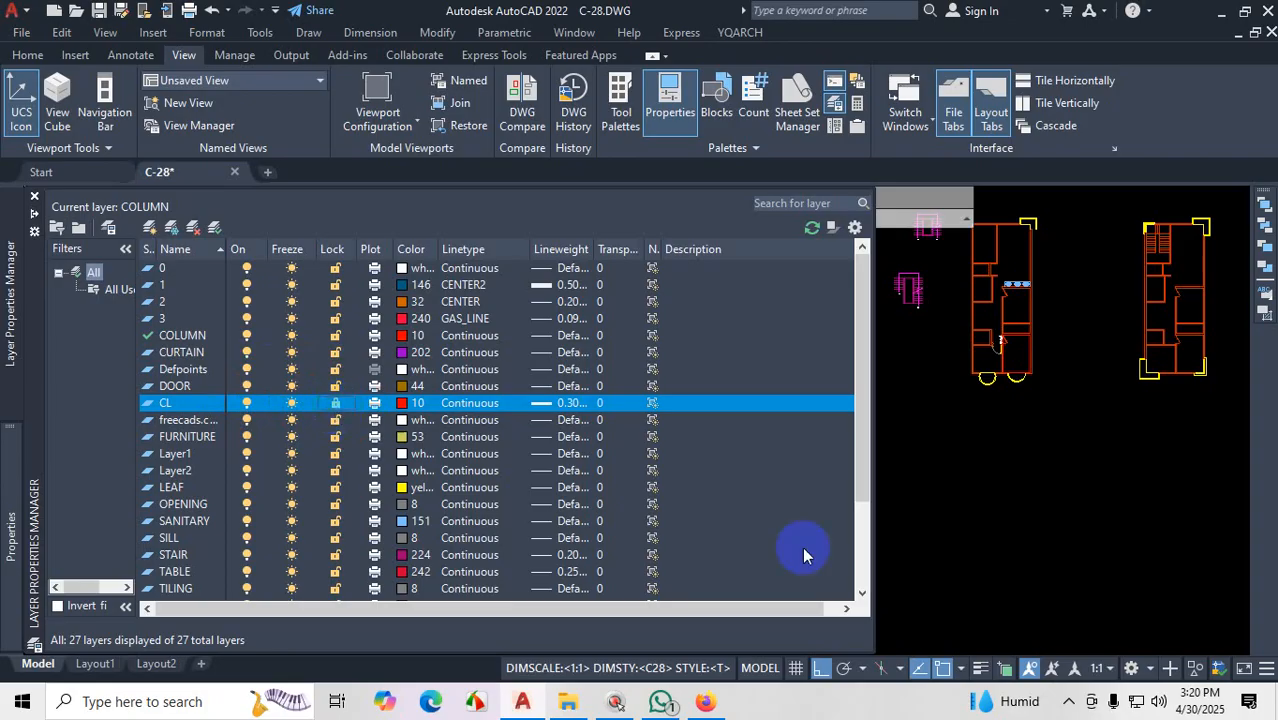
pyautogui.click(916, 478)
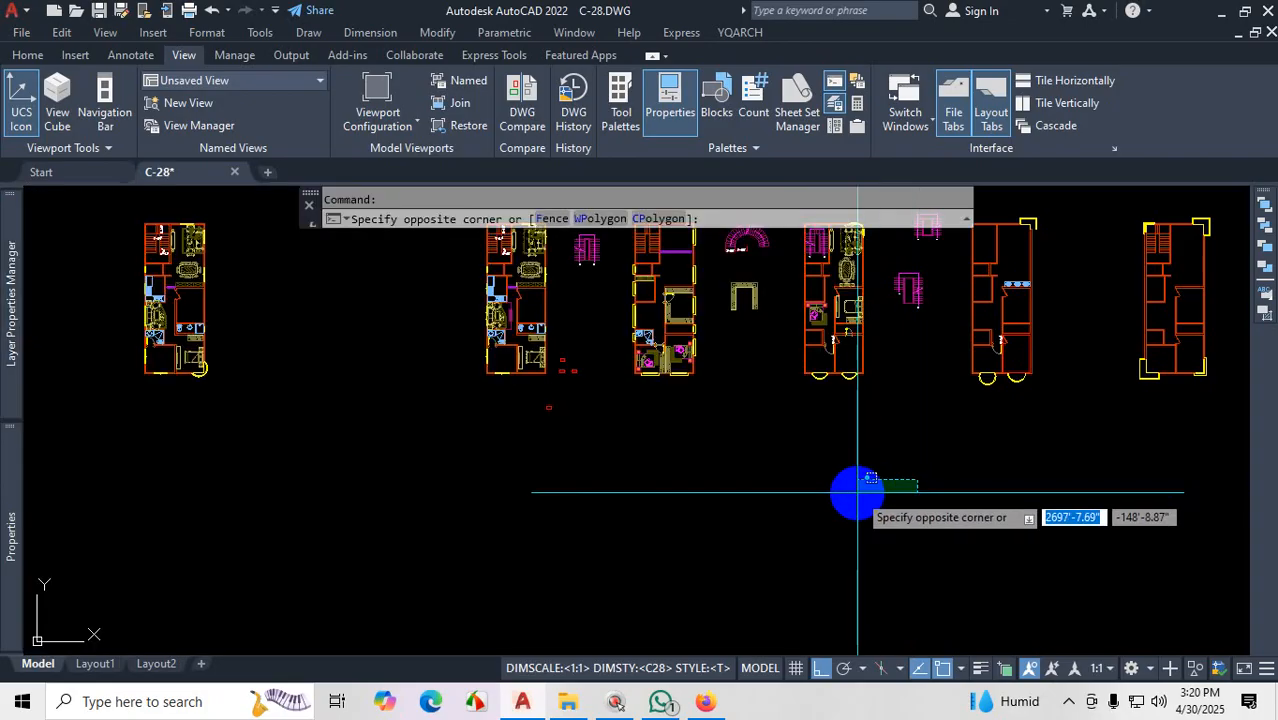
pyautogui.press('Escape')
# Step: Lock the COLUMN layer from the current-layer list
pyautogui.click(29, 56)
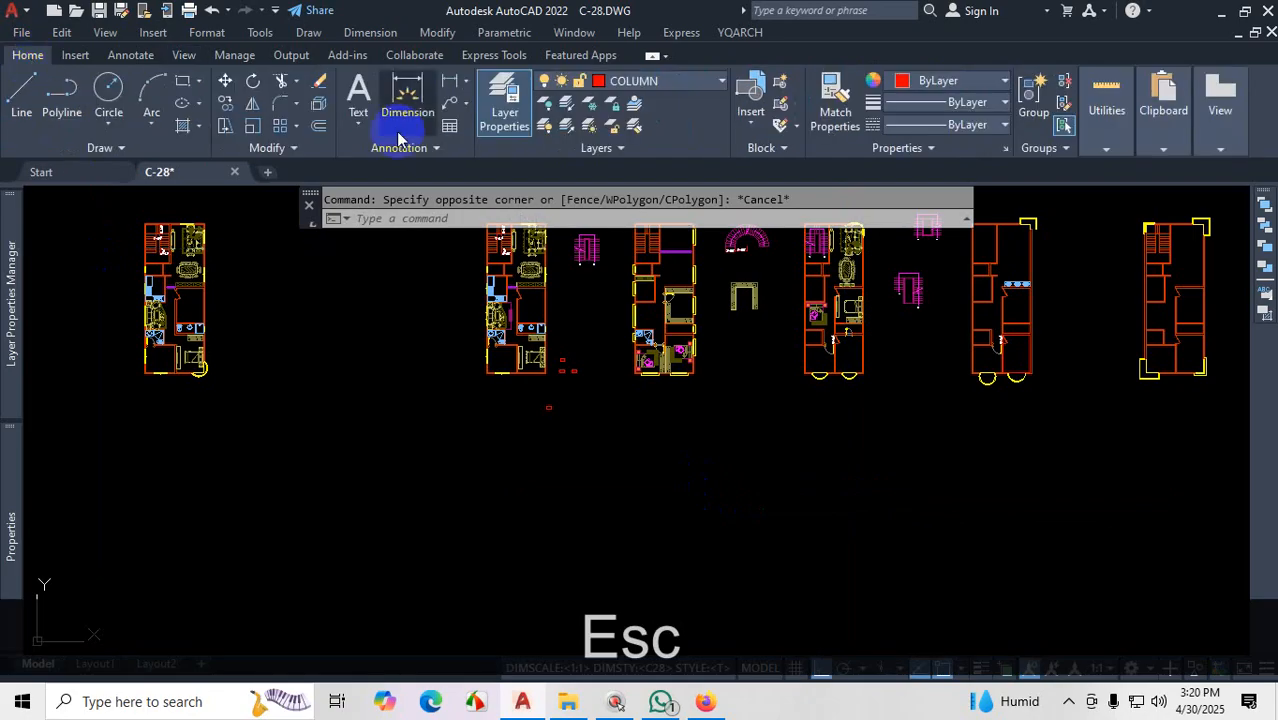
pyautogui.click(677, 85)
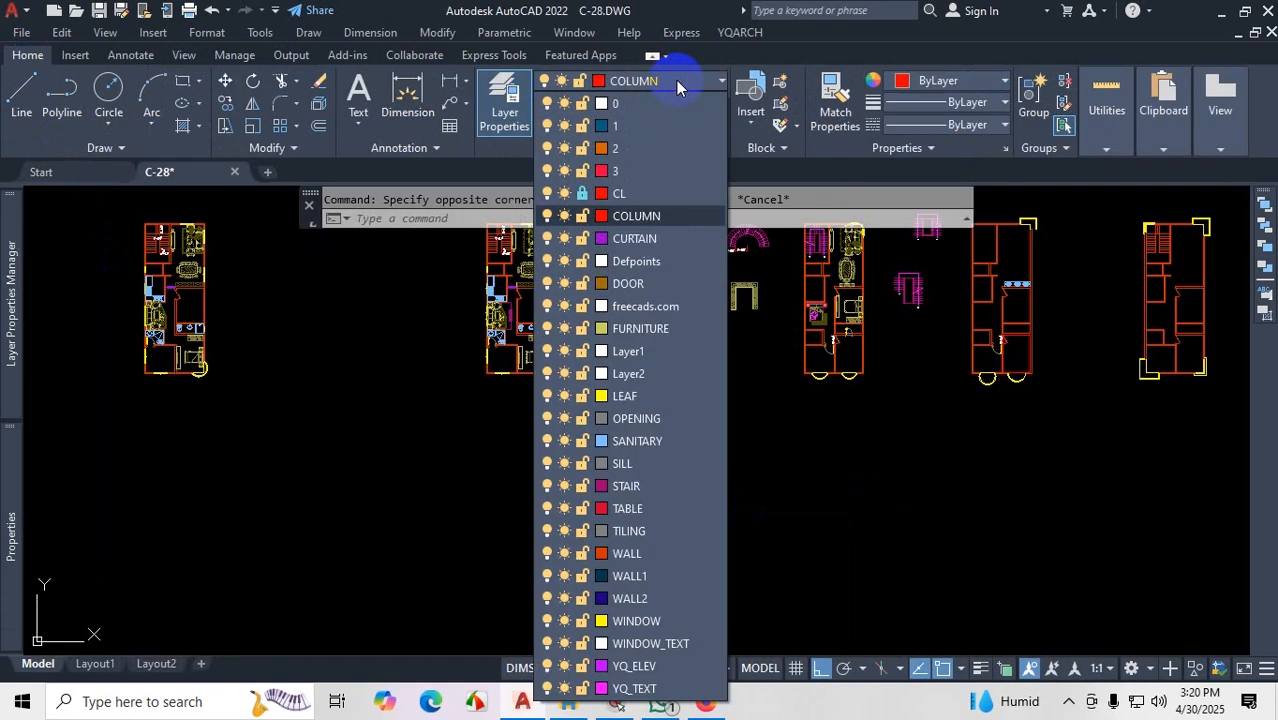
pyautogui.click(583, 216)
pyautogui.press('Escape')
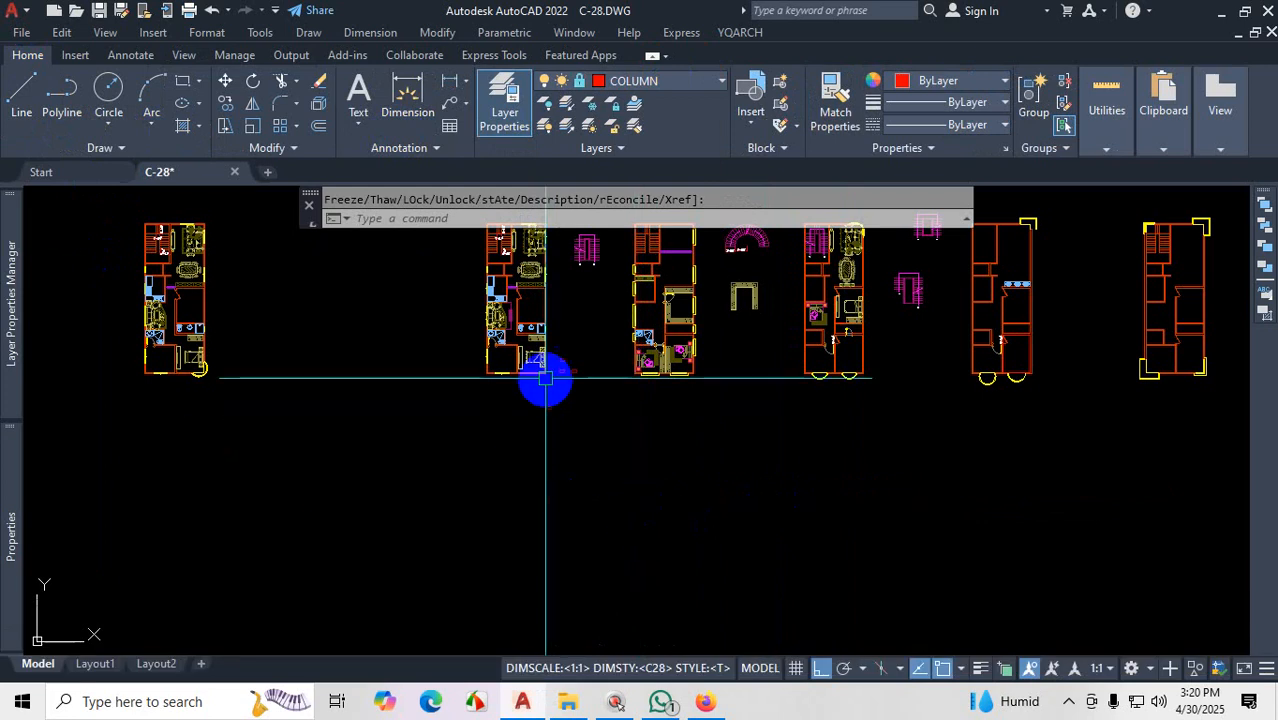
# Step: Try to erase the small column rectangles between the furnished plans while their layer is locked
pyautogui.scroll(4, 566, 365)
pyautogui.scroll(5, 566, 365)
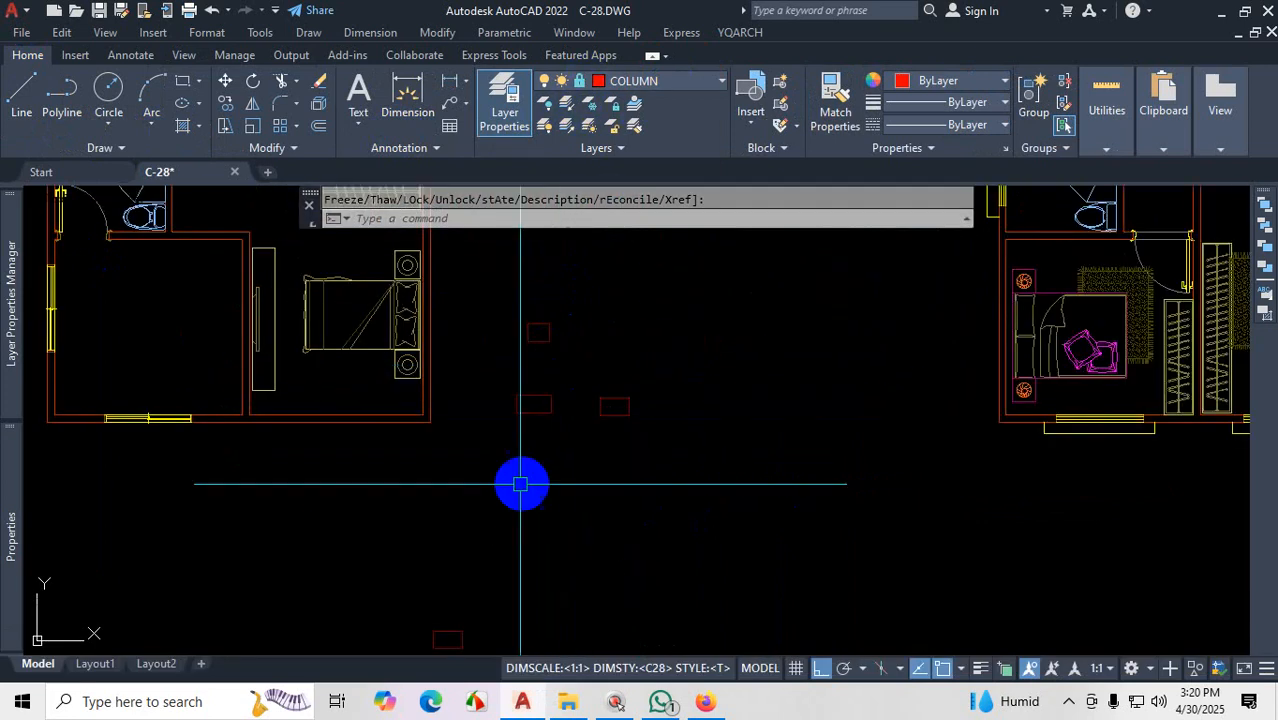
pyautogui.scroll(-4, 560, 475)
pyautogui.scroll(2, 793, 331)
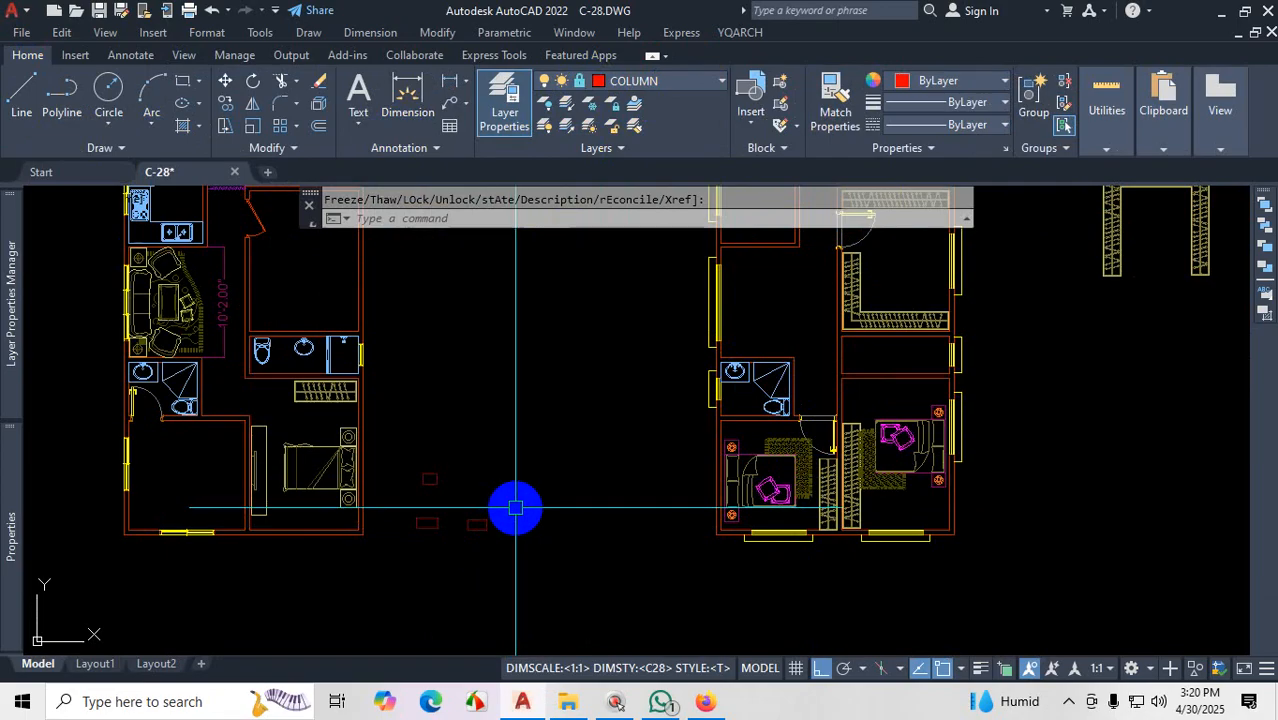
pyautogui.scroll(-4, 515, 508)
pyautogui.scroll(6, 528, 491)
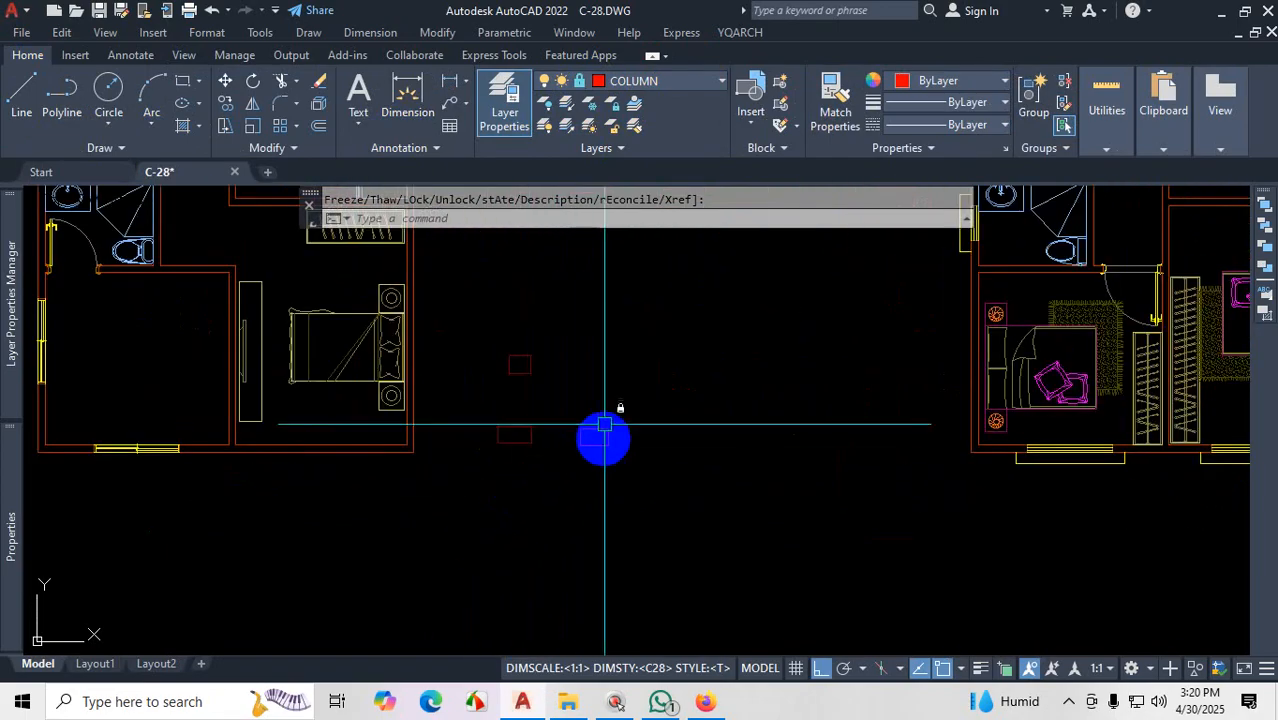
pyautogui.click(671, 396)
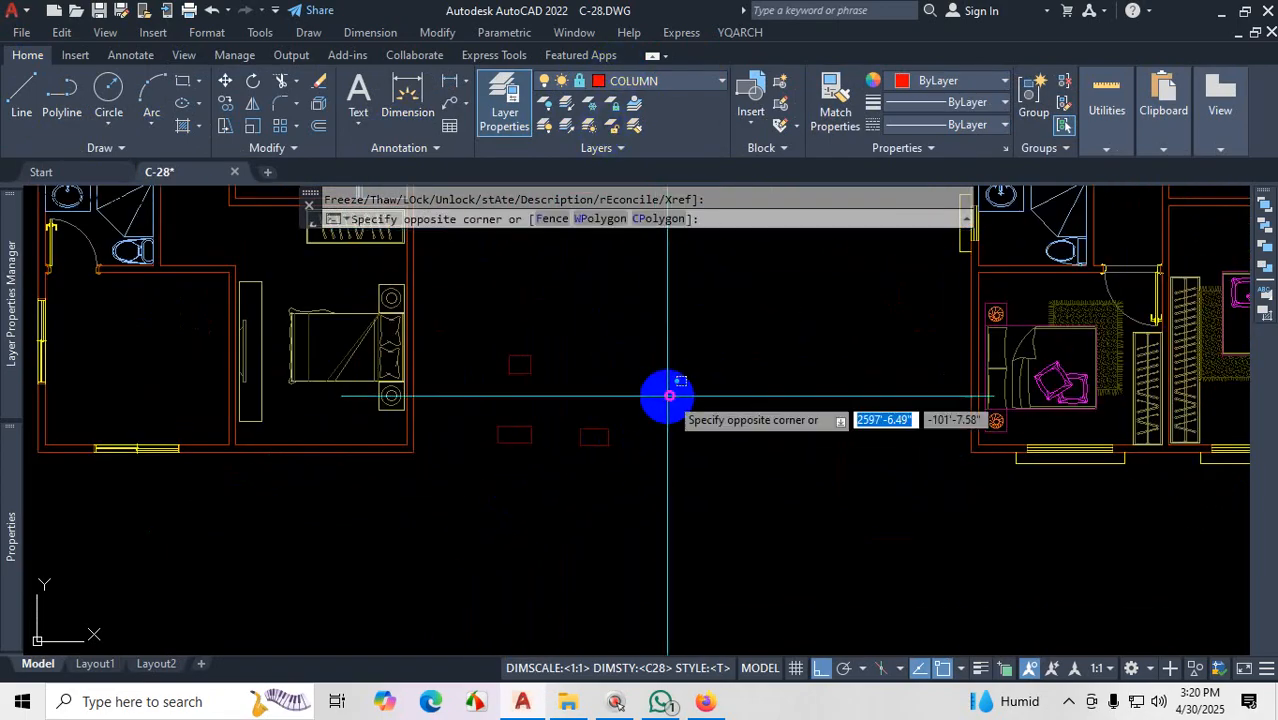
pyautogui.click(461, 511)
pyautogui.press('Delete')
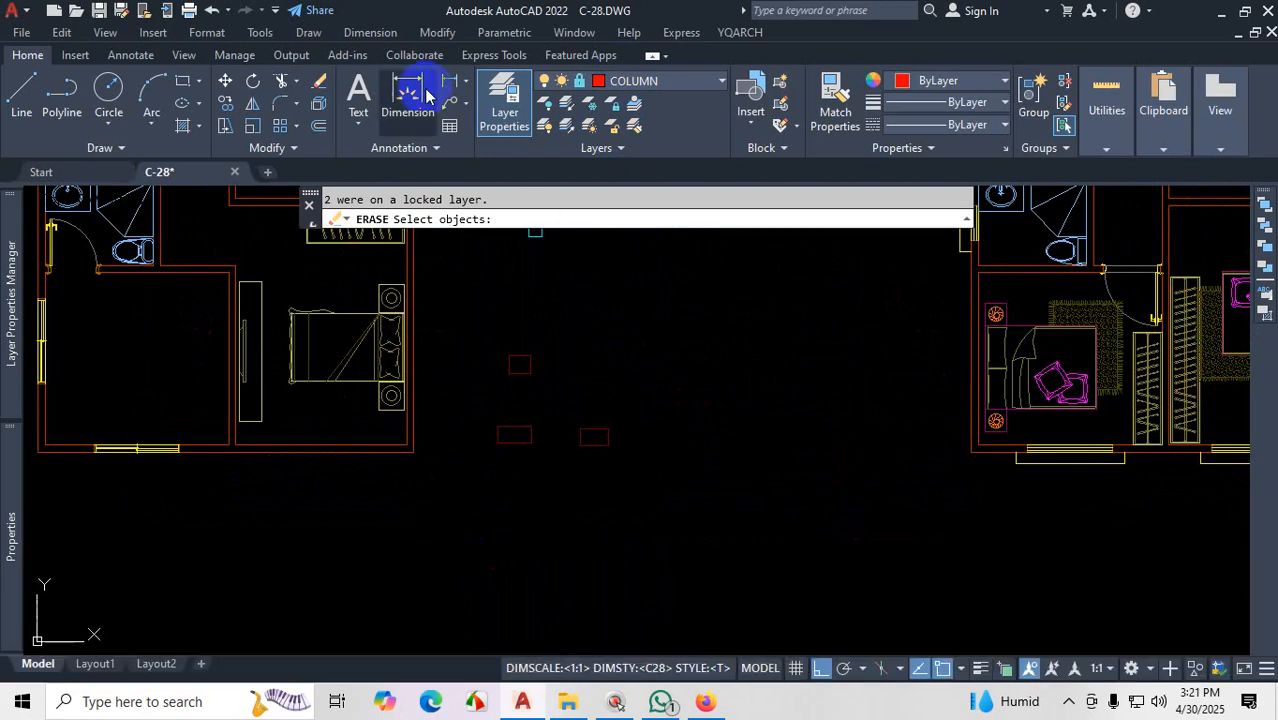
# Step: Draw a larger rectangle on the locked COLUMN layer, beside the small column rectangles
pyautogui.click(183, 84)
pyautogui.click(658, 317)
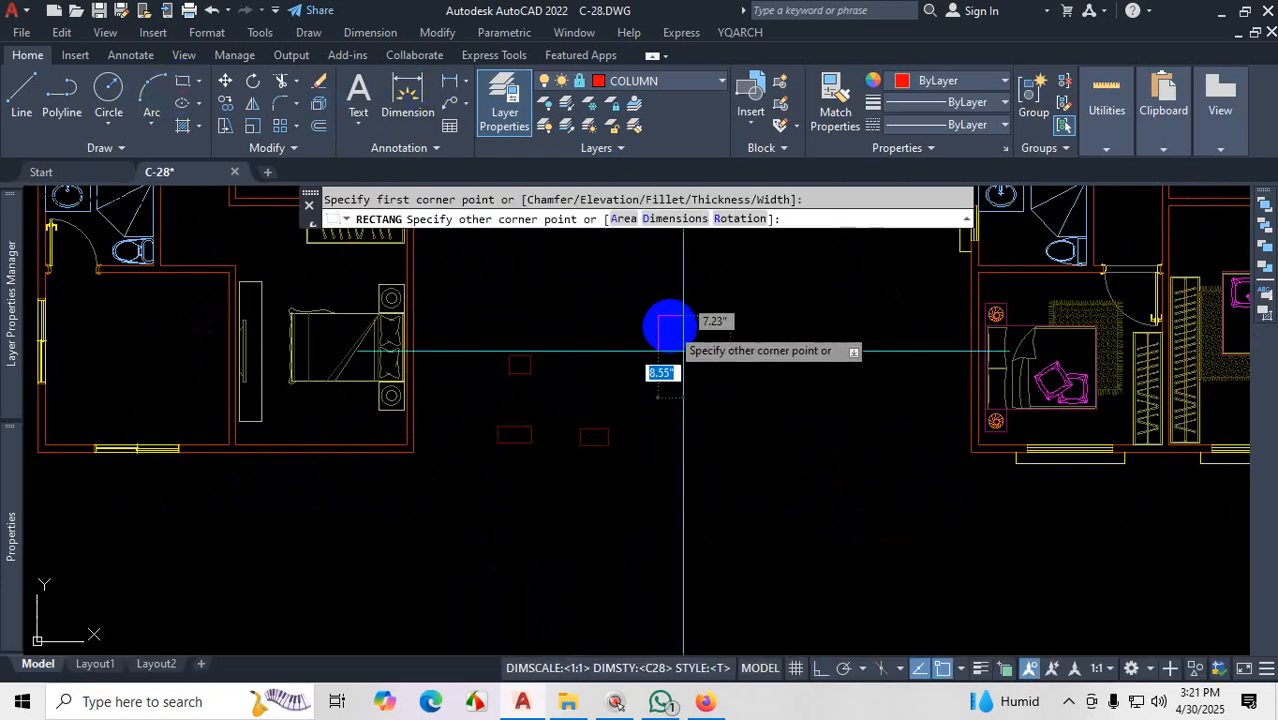
pyautogui.click(728, 393)
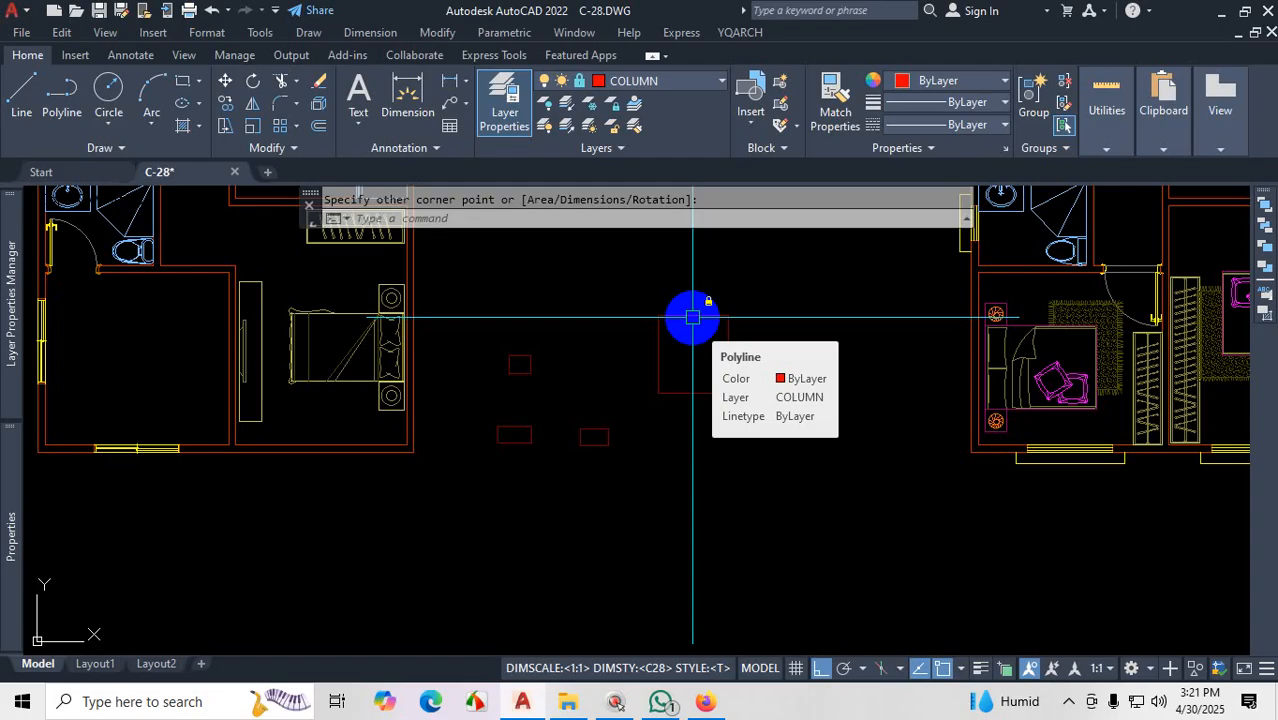
pyautogui.press('Escape')
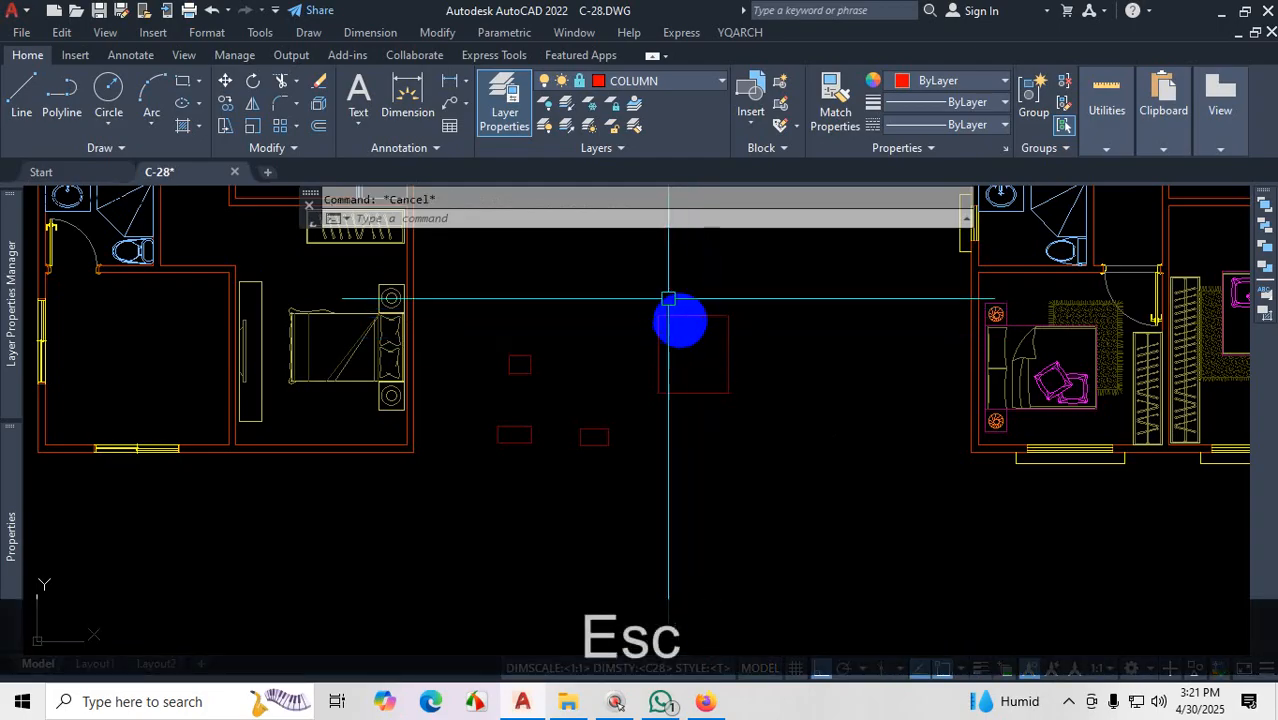
# Step: Unlock the COLUMN and CL layers from the current-layer list
pyautogui.click(666, 81)
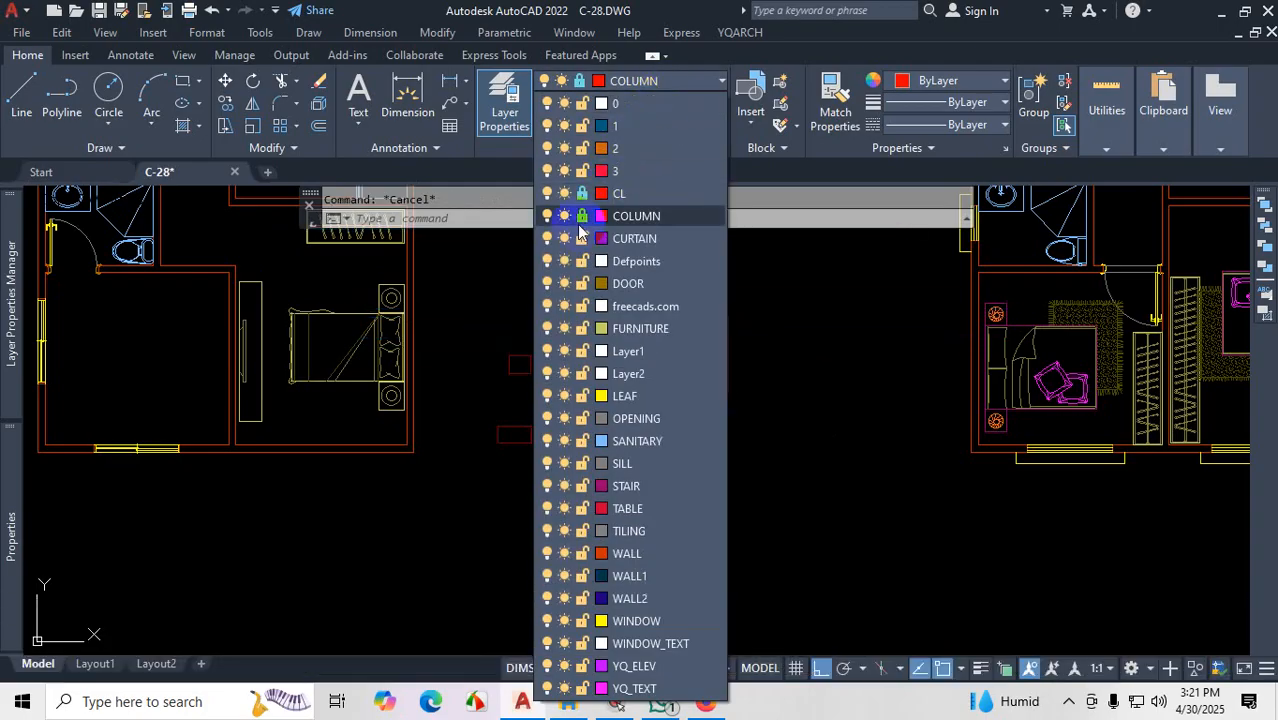
pyautogui.click(582, 216)
pyautogui.click(584, 194)
pyautogui.press('Escape')
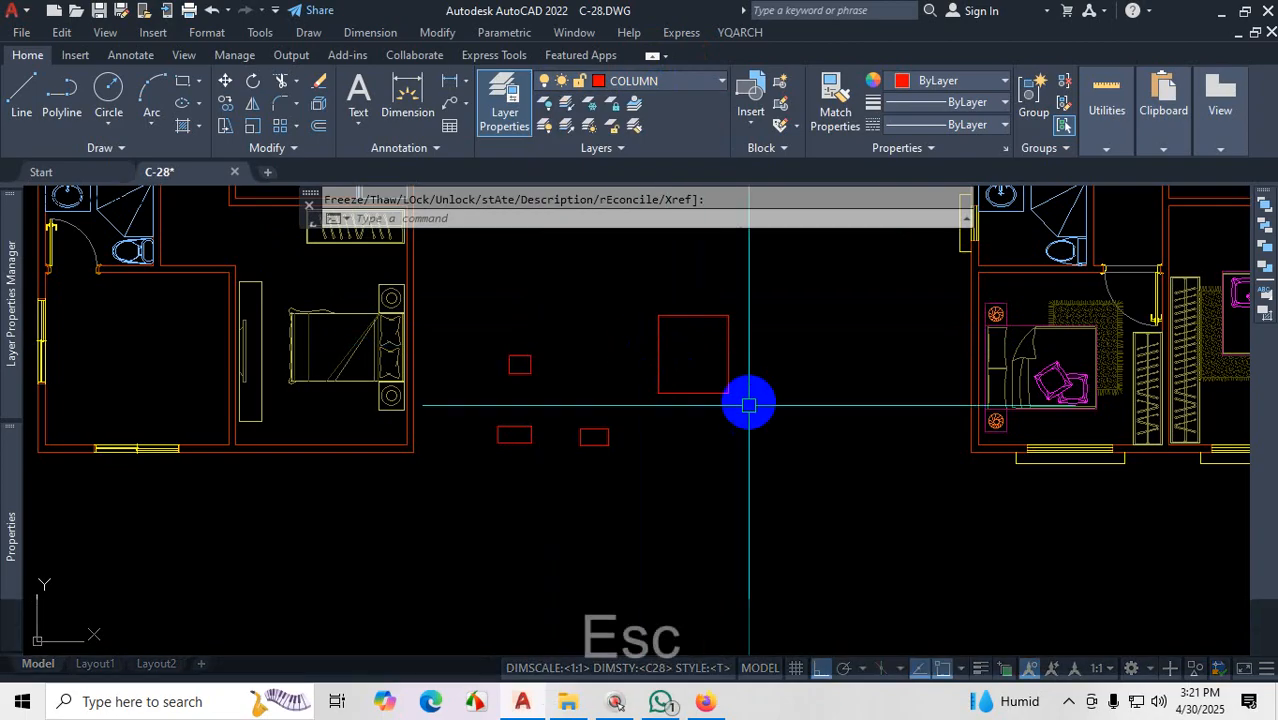
# Step: Erase the large test rectangle and the stray small rectangle lying below the group of three columns
pyautogui.scroll(-7, 579, 460)
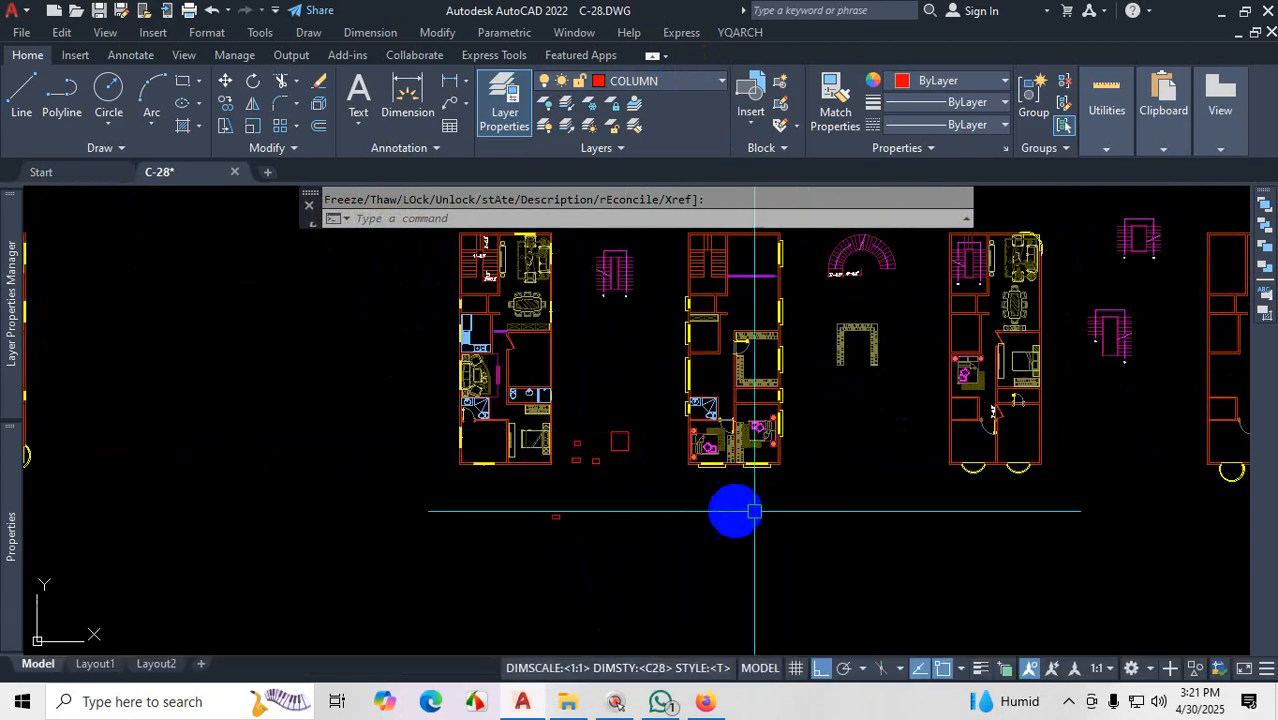
pyautogui.scroll(7, 600, 458)
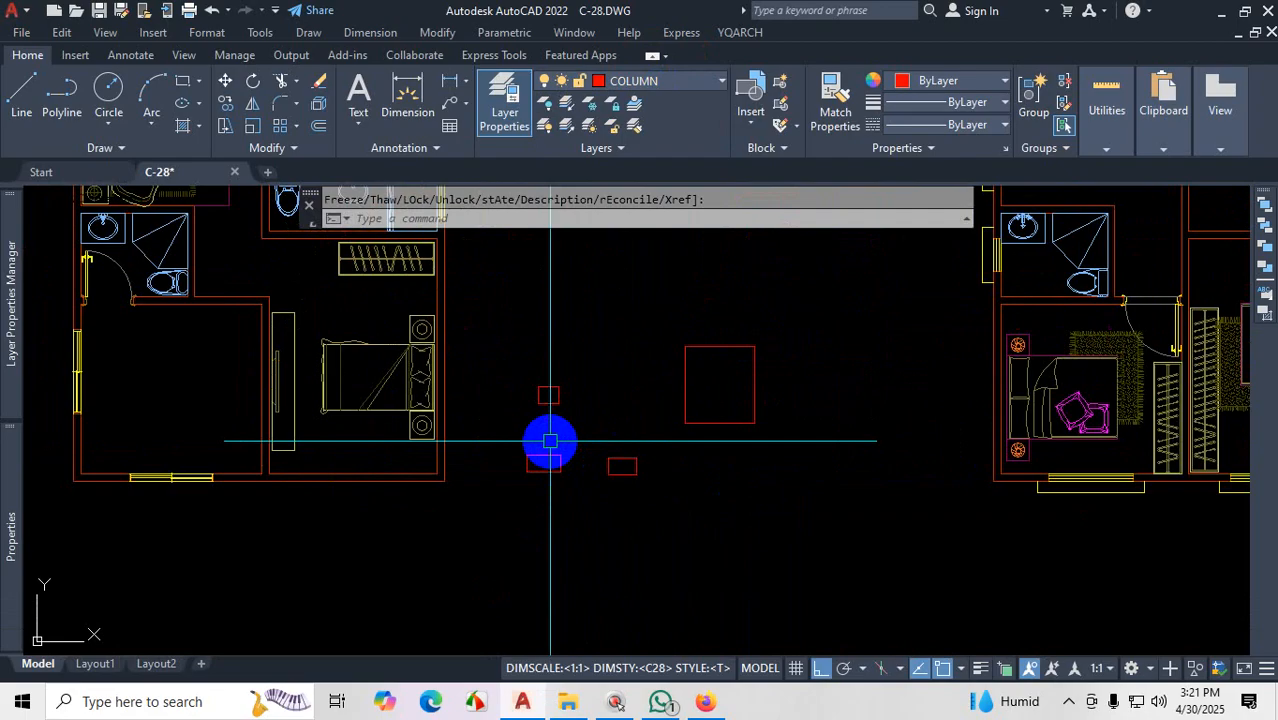
pyautogui.scroll(2, 548, 385)
pyautogui.click(920, 291)
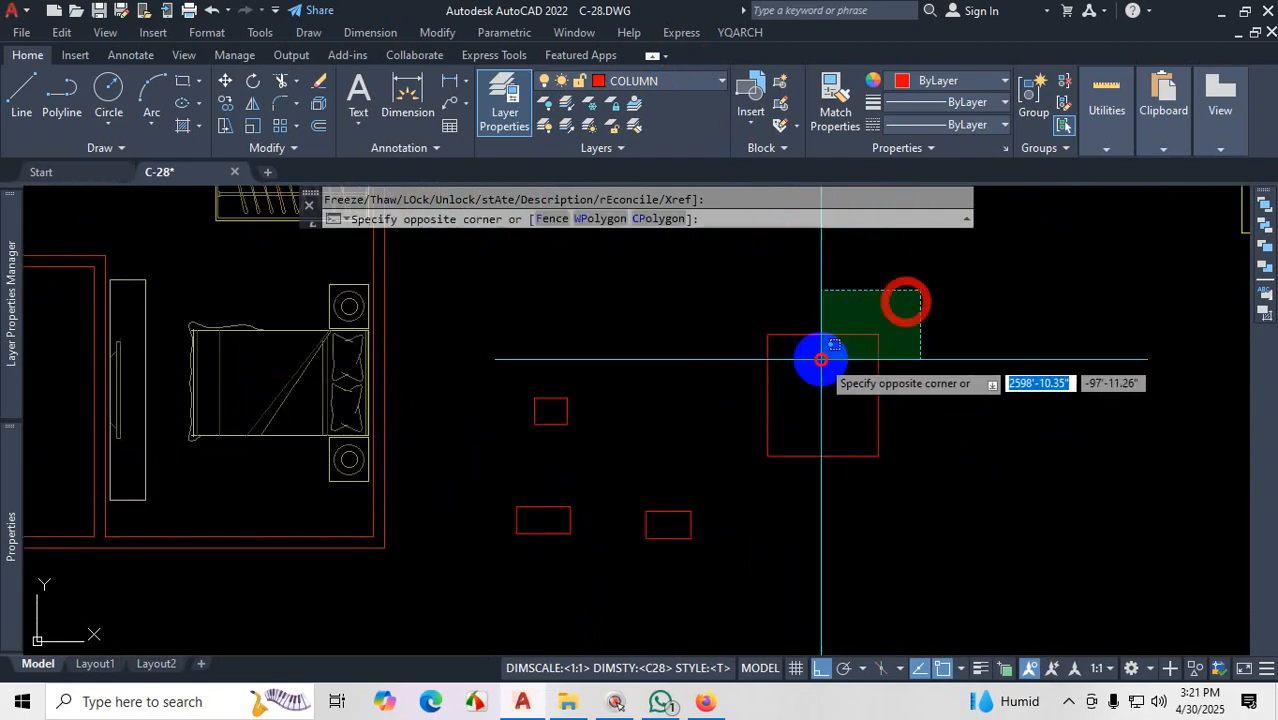
pyautogui.click(821, 359)
pyautogui.press('Delete')
pyautogui.scroll(-4, 805, 394)
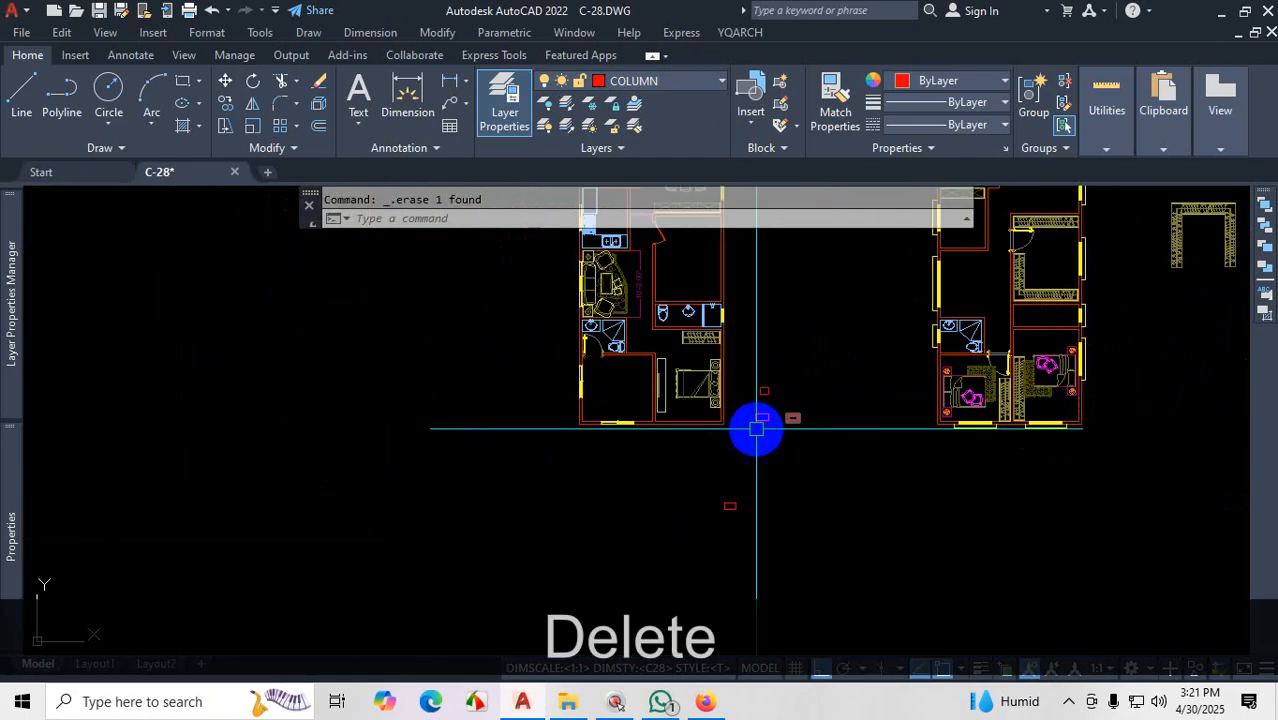
pyautogui.click(748, 490)
pyautogui.click(682, 530)
pyautogui.press('Delete')
# Step: Examine the three remaining column rectangles beside the bedroom's outer wall corner in the floor plan
pyautogui.scroll(2, 745, 493)
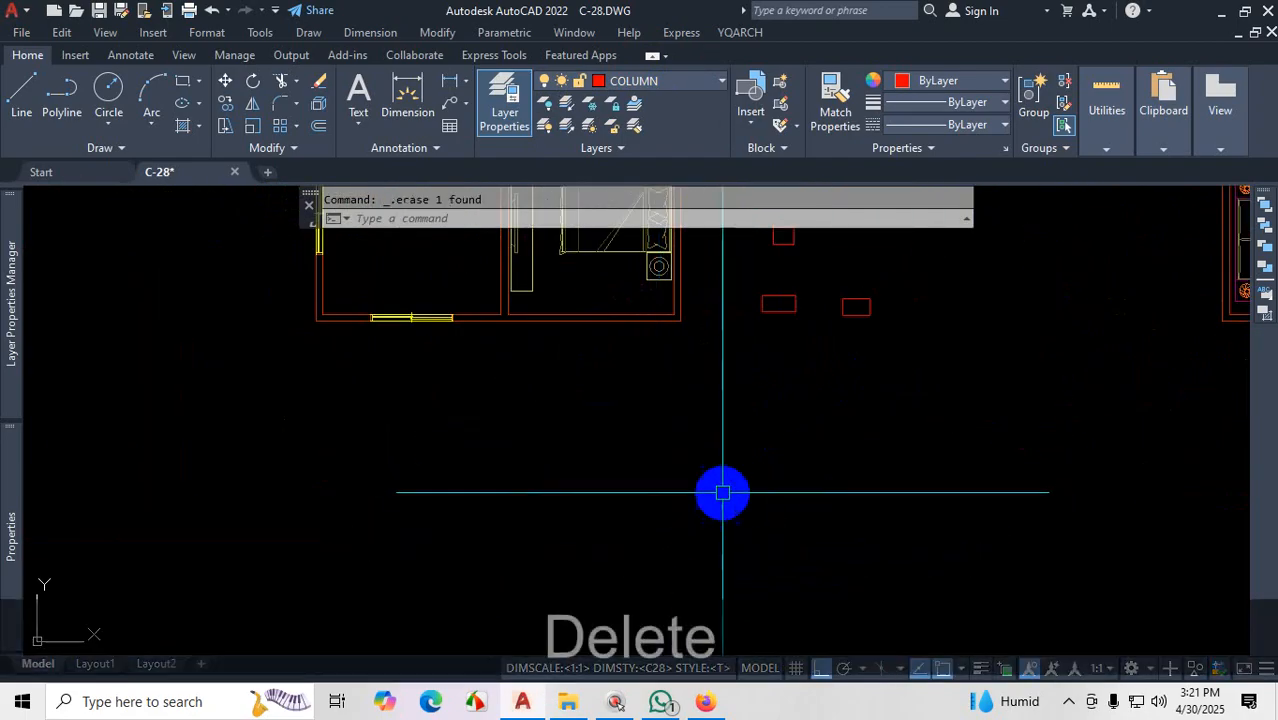
pyautogui.scroll(-2, 722, 492)
pyautogui.scroll(2, 765, 428)
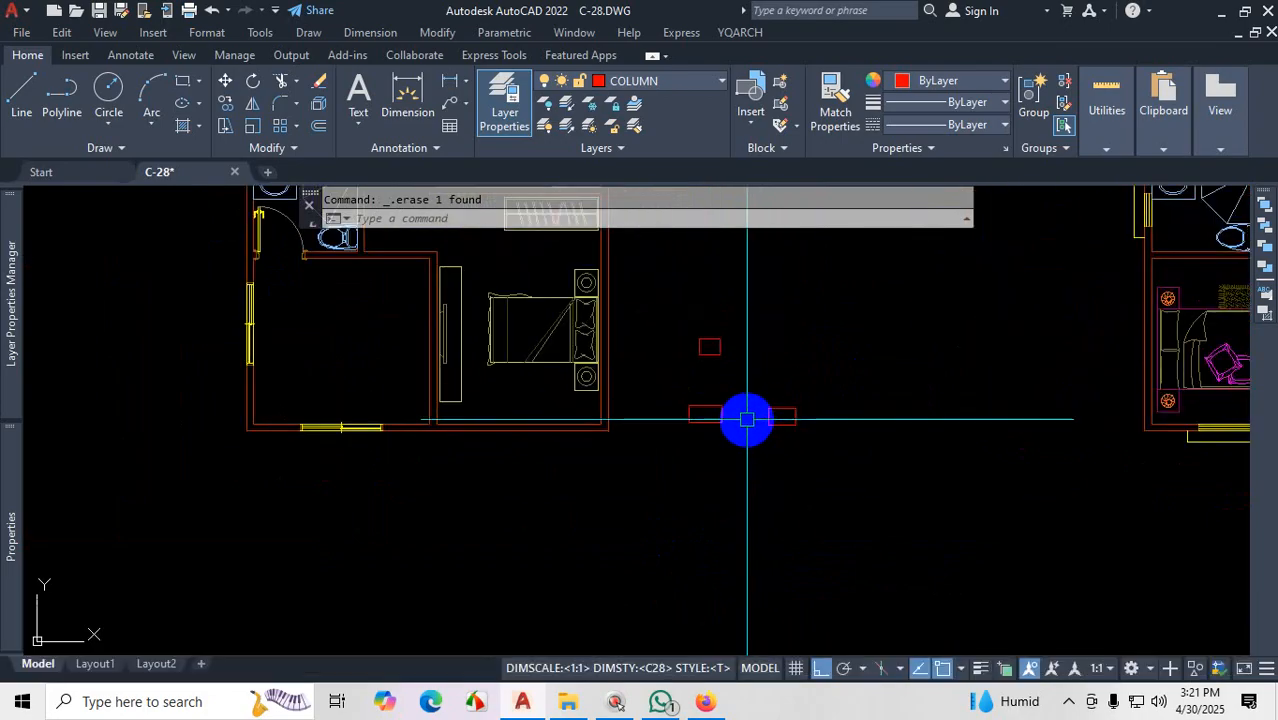
pyautogui.scroll(-2, 725, 428)
pyautogui.scroll(2, 622, 432)
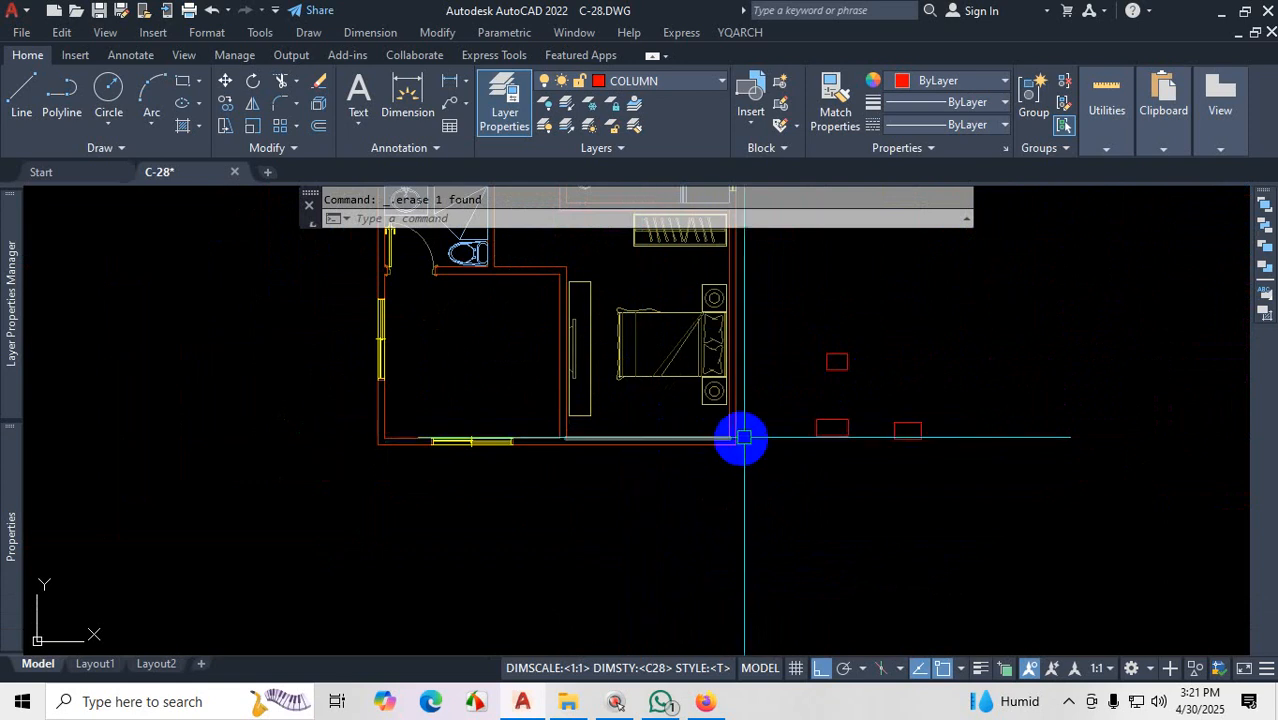
pyautogui.scroll(-1, 742, 437)
pyautogui.scroll(1, 736, 440)
pyautogui.scroll(2, 725, 460)
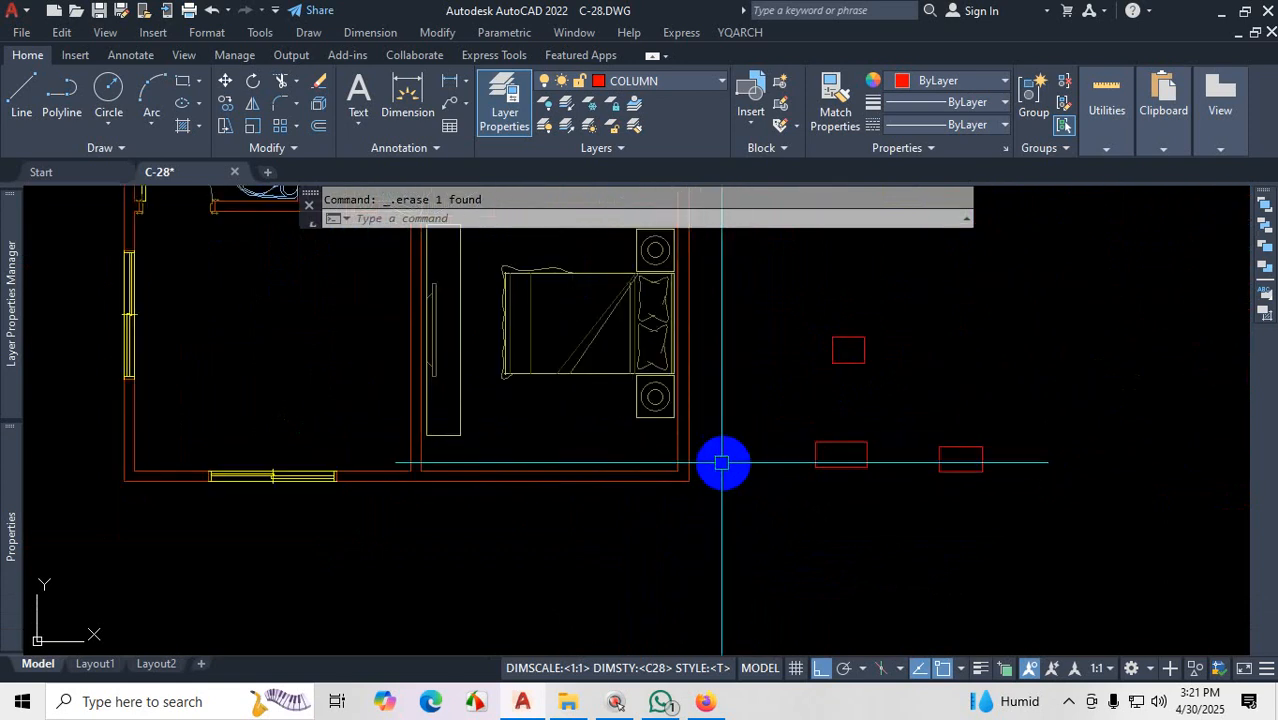
pyautogui.scroll(2, 710, 475)
pyautogui.hotkey('ctrl', '1')
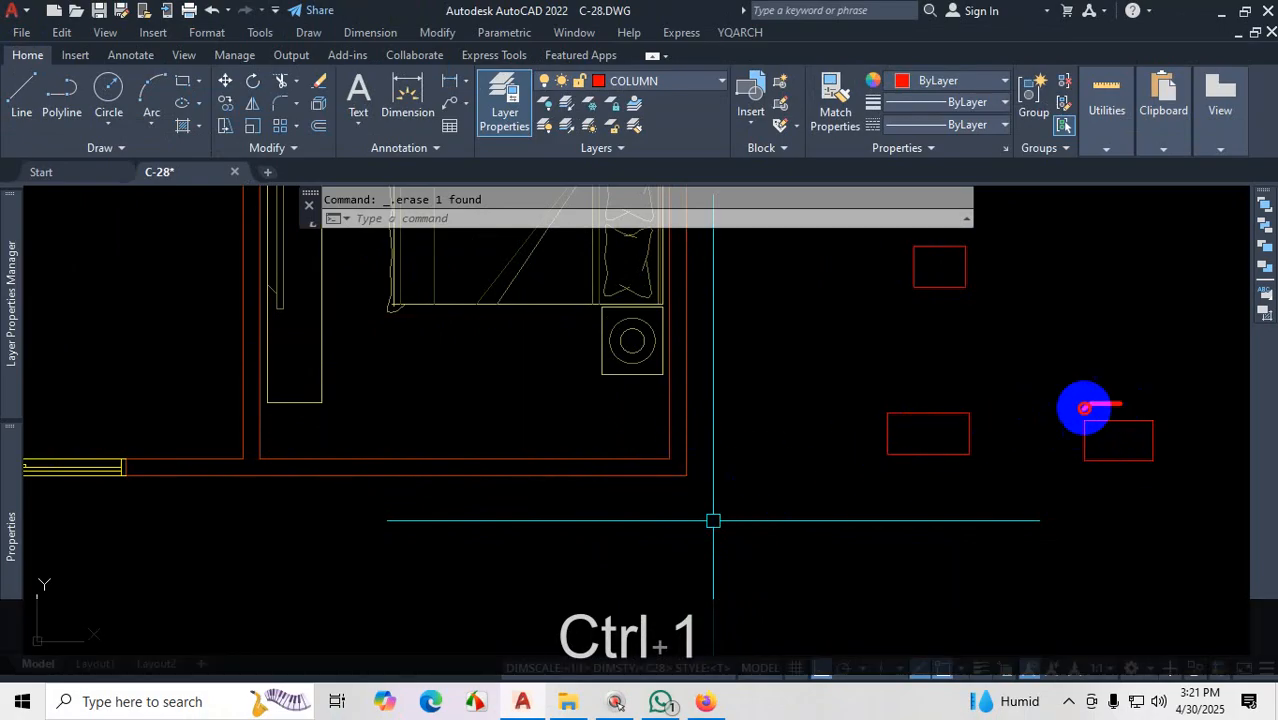
pyautogui.moveTo(1085, 408)
pyautogui.mouseDown()
pyautogui.moveTo(1144, 460)
pyautogui.moveTo(1135, 395)
pyautogui.mouseUp()
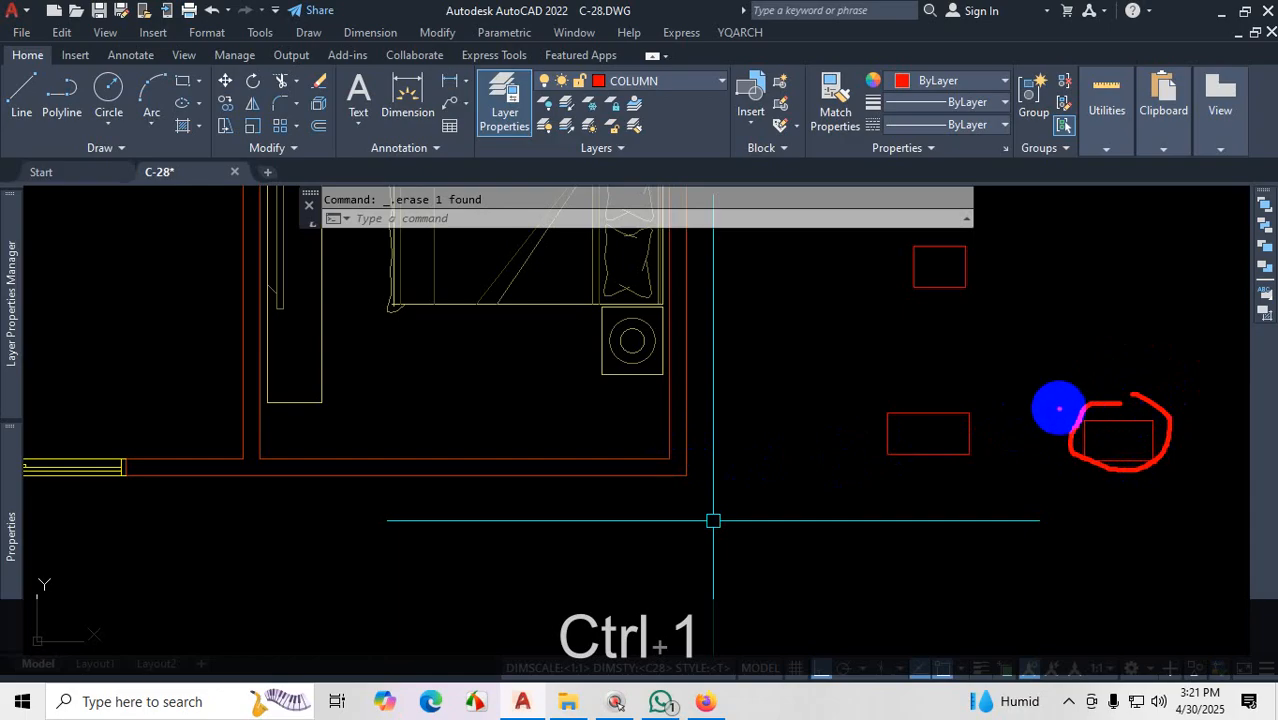
pyautogui.moveTo(1105, 425)
pyautogui.mouseDown()
pyautogui.moveTo(850, 362)
pyautogui.moveTo(680, 443)
pyautogui.mouseUp()
pyautogui.press('Escape')
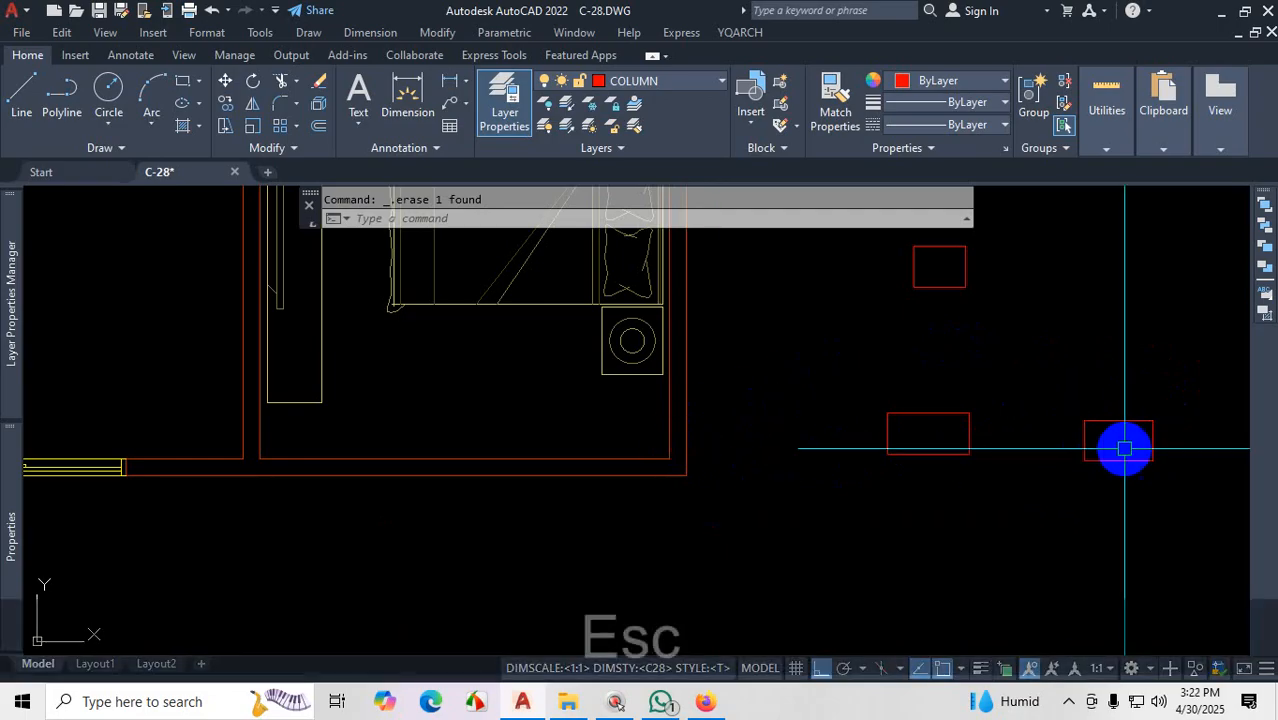
pyautogui.hotkey('ctrl', '1')
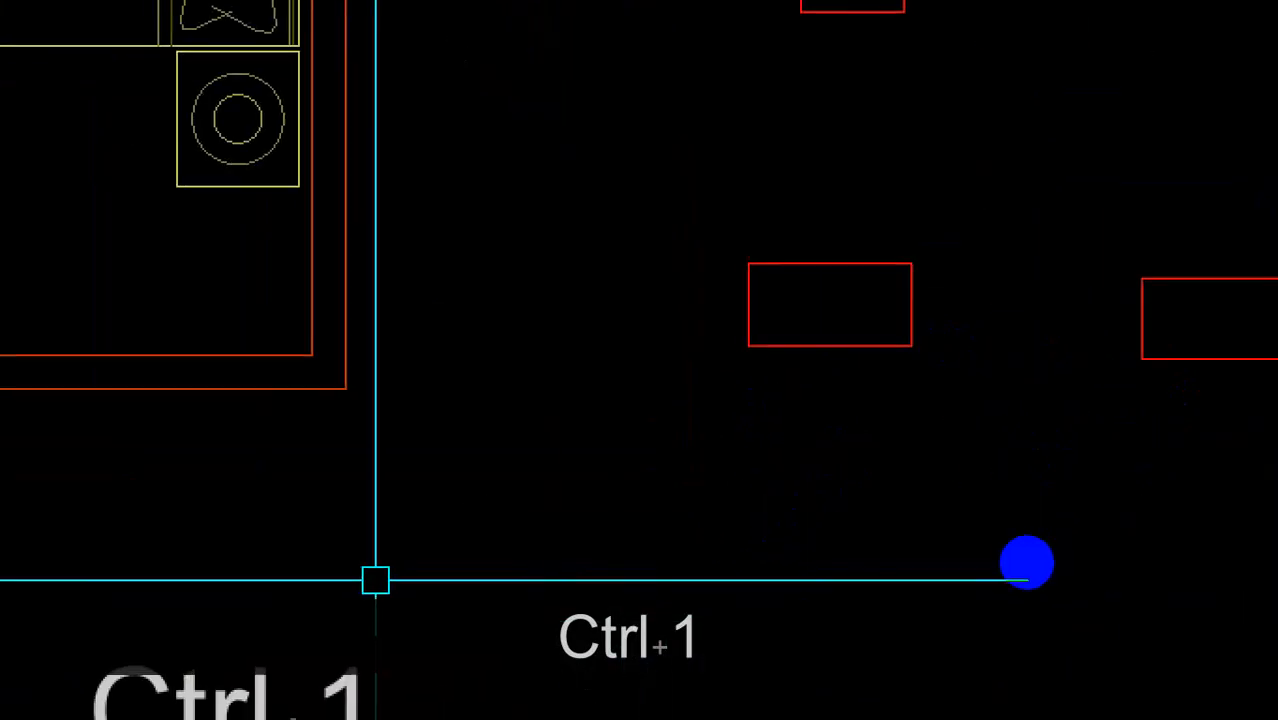
pyautogui.scroll(-4, 1027, 563)
pyautogui.click(1137, 512)
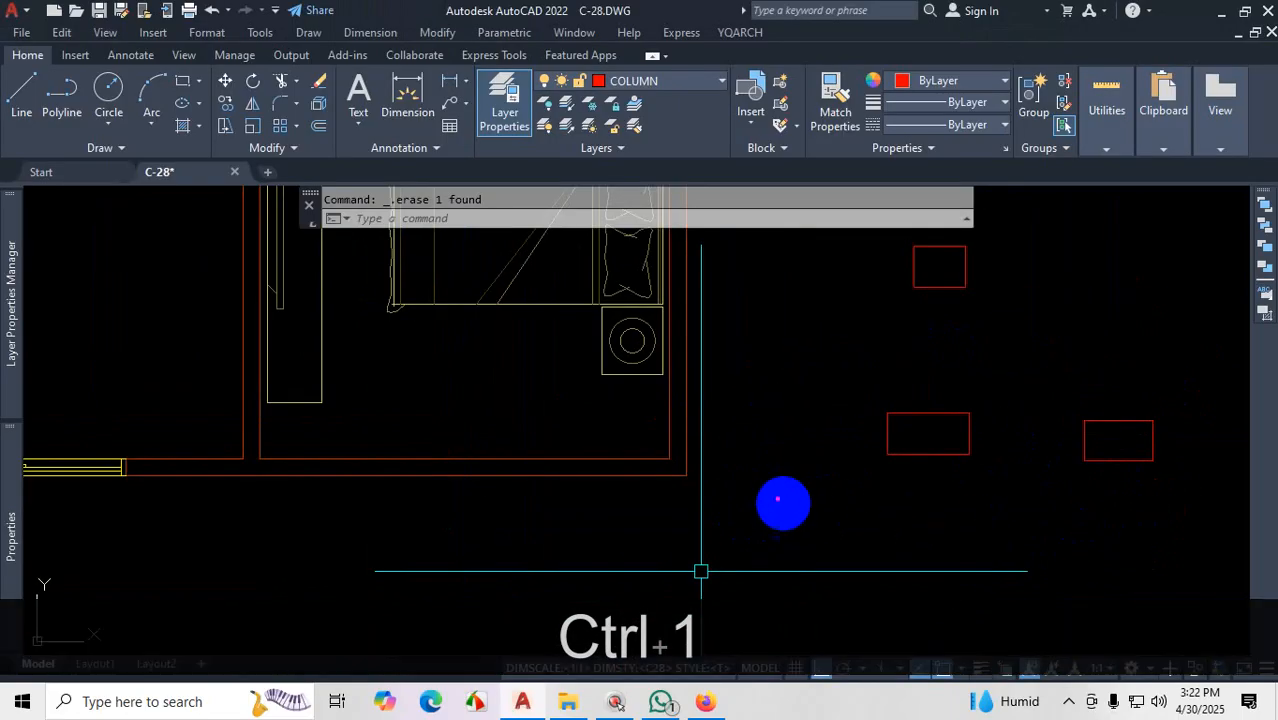
pyautogui.moveTo(648, 408)
pyautogui.mouseDown()
pyautogui.moveTo(646, 450)
pyautogui.moveTo(637, 404)
pyautogui.mouseUp()
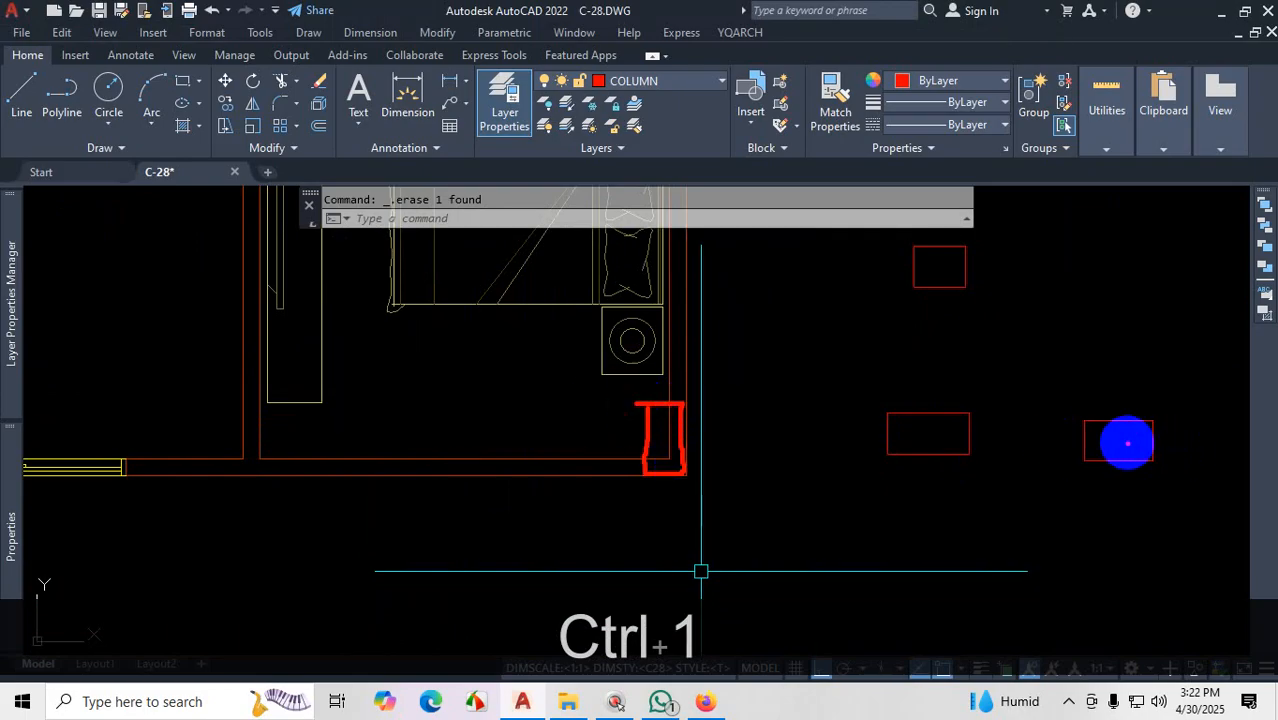
pyautogui.moveTo(1109, 376); pyautogui.dragTo(1155, 331)
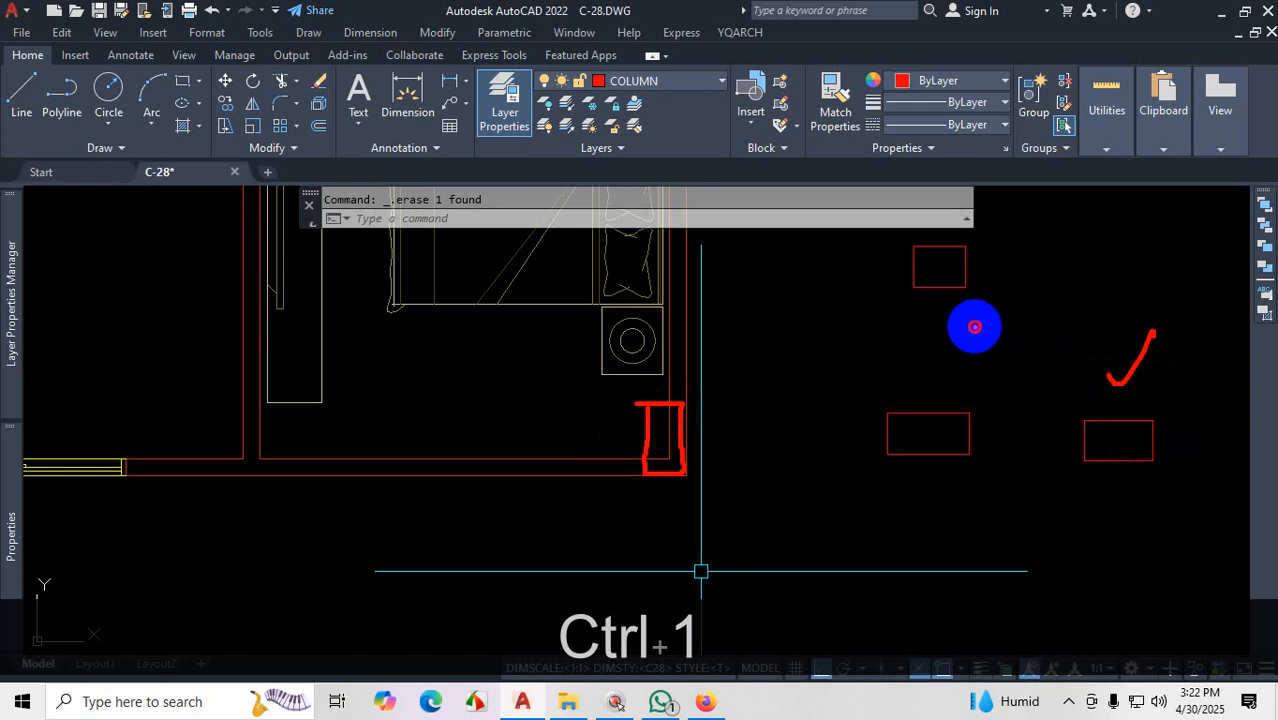
pyautogui.moveTo(974, 326)
pyautogui.mouseDown()
pyautogui.moveTo(1061, 359)
pyautogui.moveTo(984, 374)
pyautogui.moveTo(968, 337)
pyautogui.mouseUp()
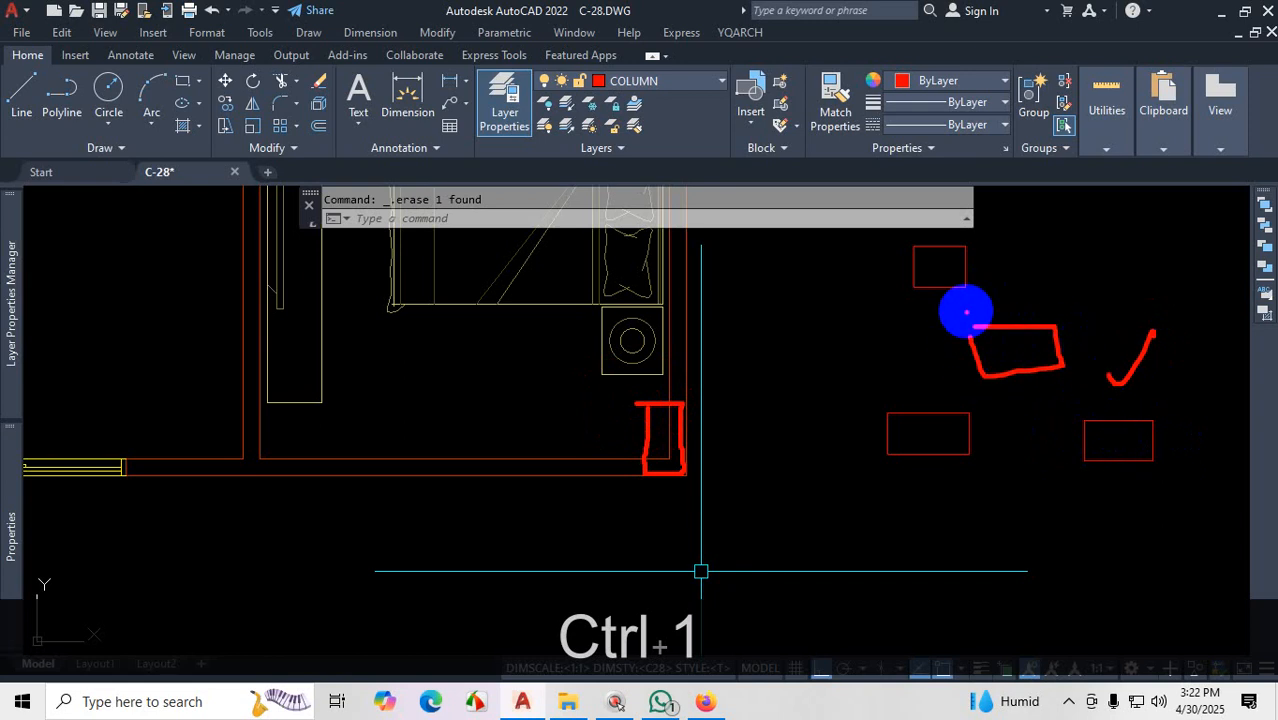
pyautogui.moveTo(1004, 446)
pyautogui.mouseDown()
pyautogui.moveTo(1050, 508)
pyautogui.moveTo(1002, 444)
pyautogui.mouseUp()
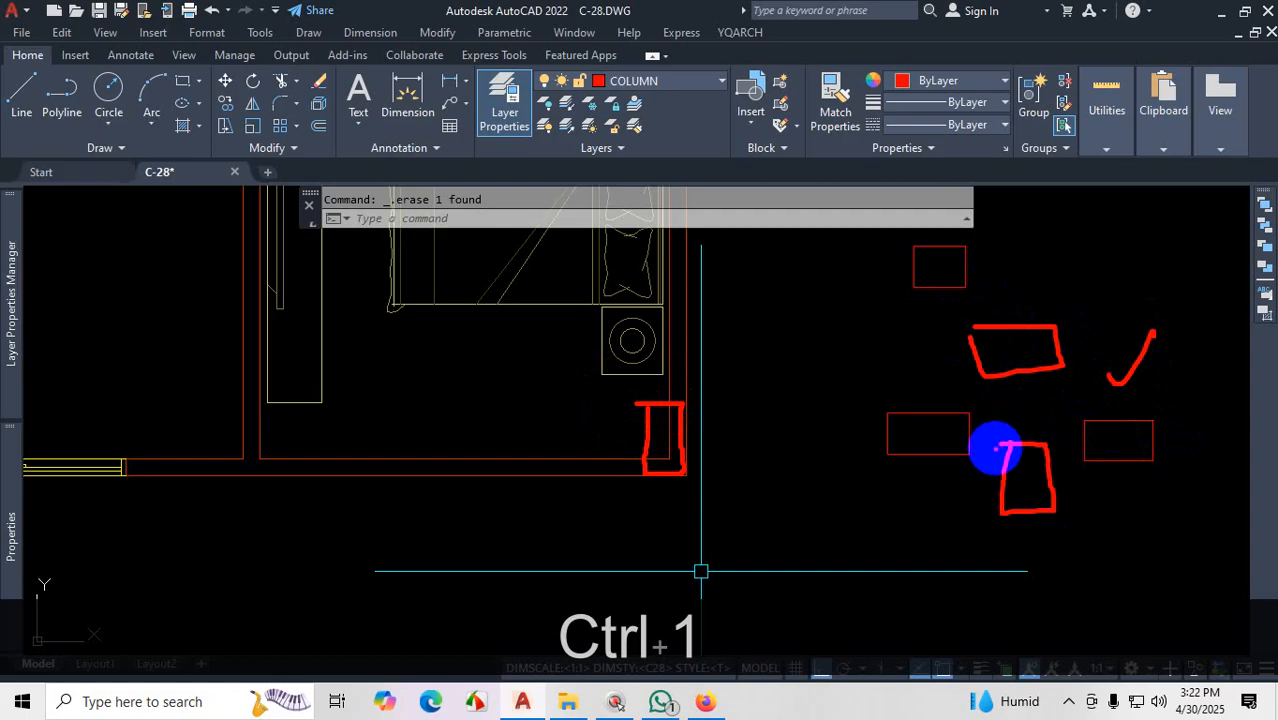
pyautogui.press('Escape')
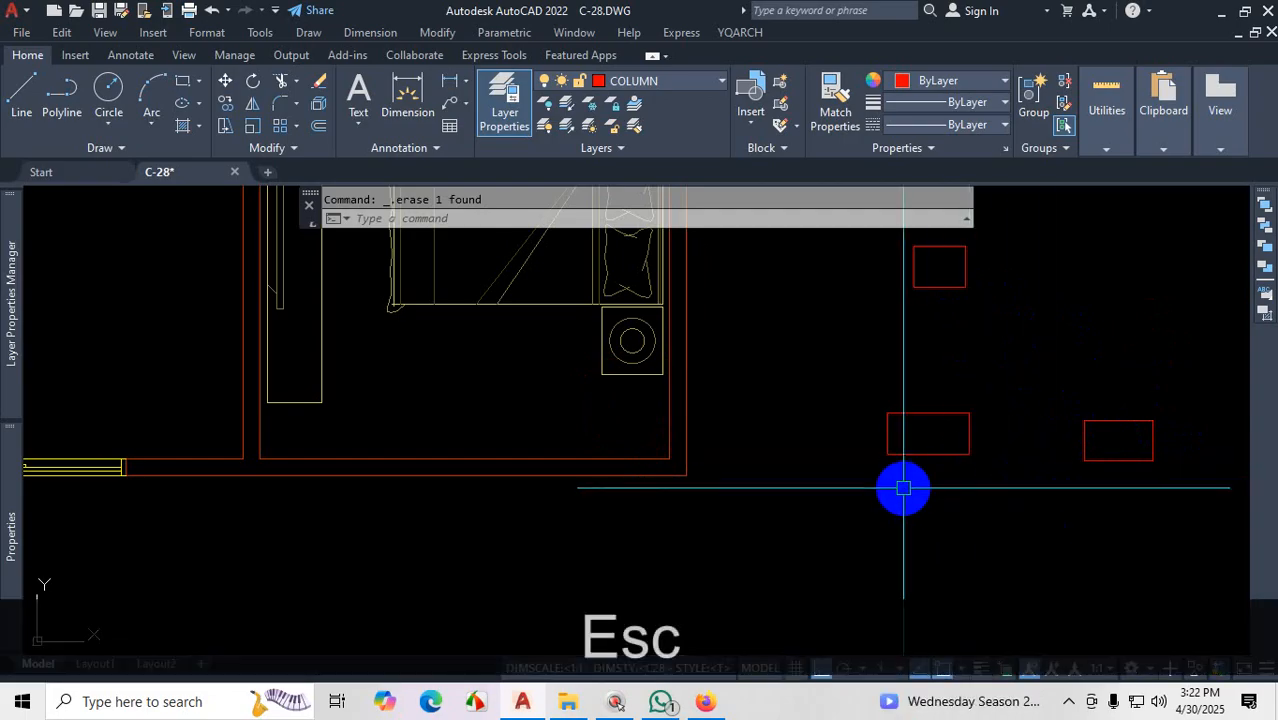
# Step: Copy the rightmost column rectangle horizontally, placing the duplicate a short distance to its right
pyautogui.scroll(-3, 880, 470)
pyautogui.scroll(5, 979, 448)
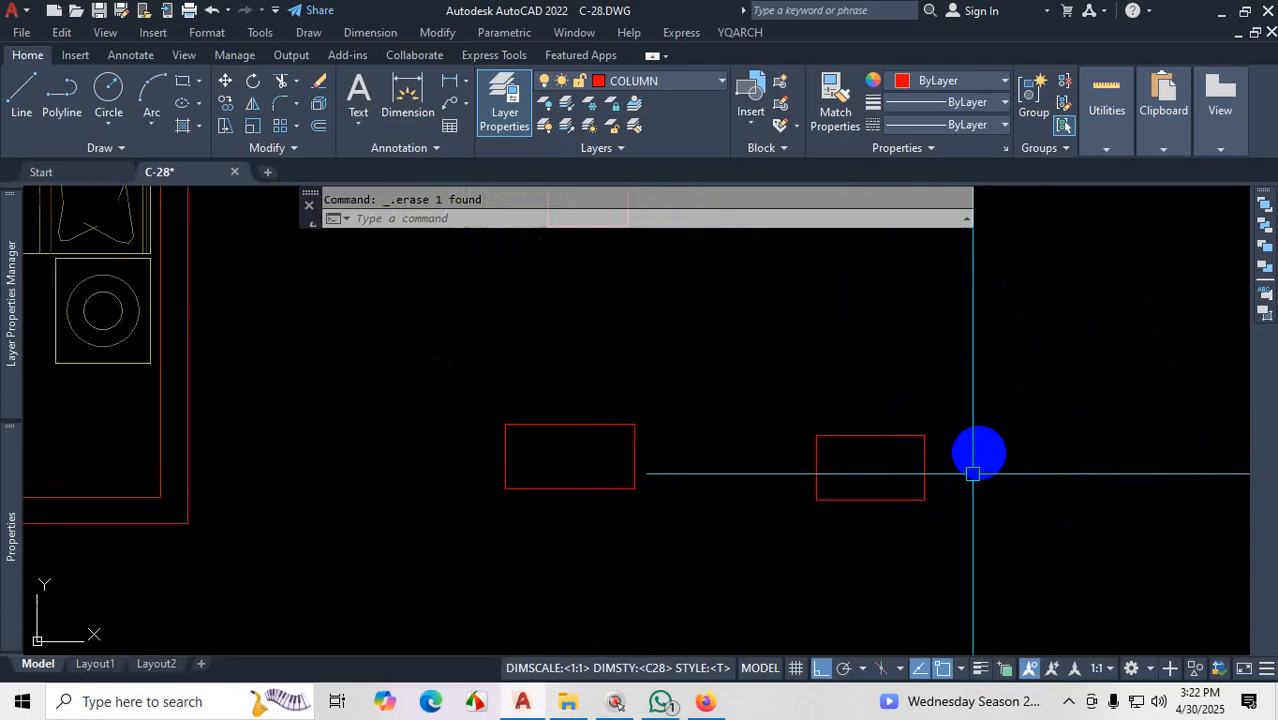
pyautogui.click(990, 358)
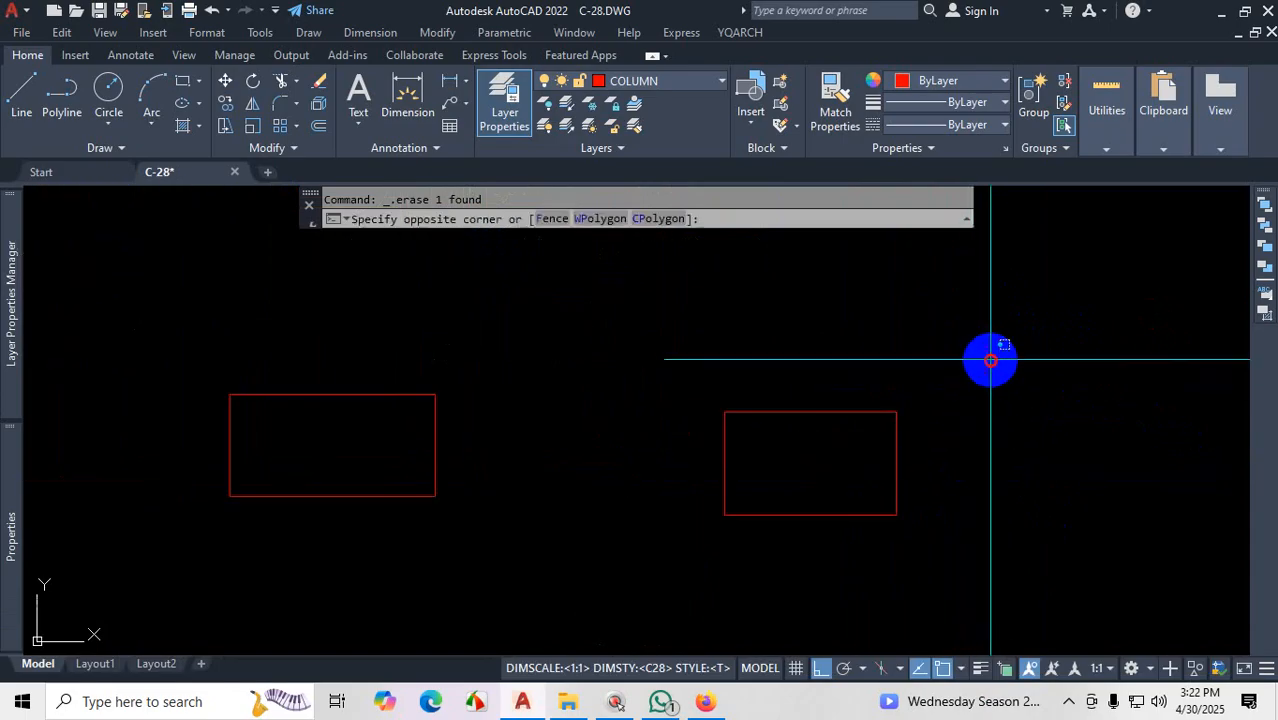
pyautogui.click(949, 438)
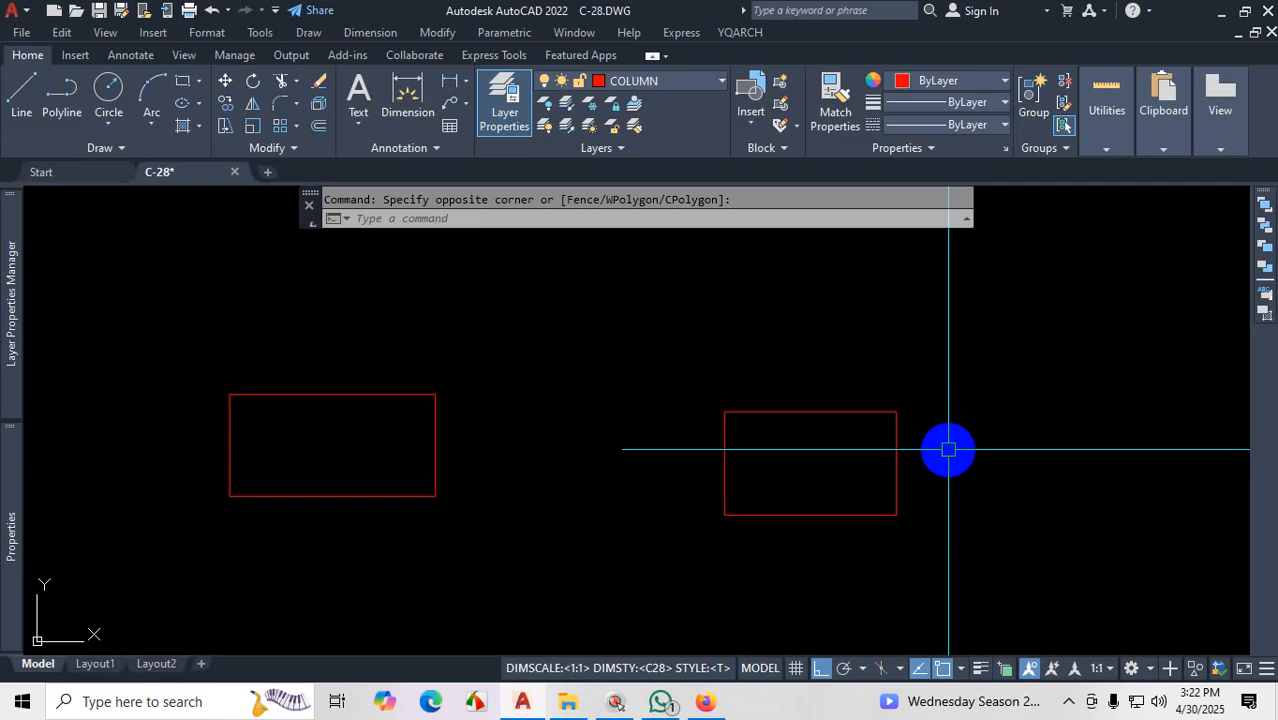
pyautogui.click(941, 396)
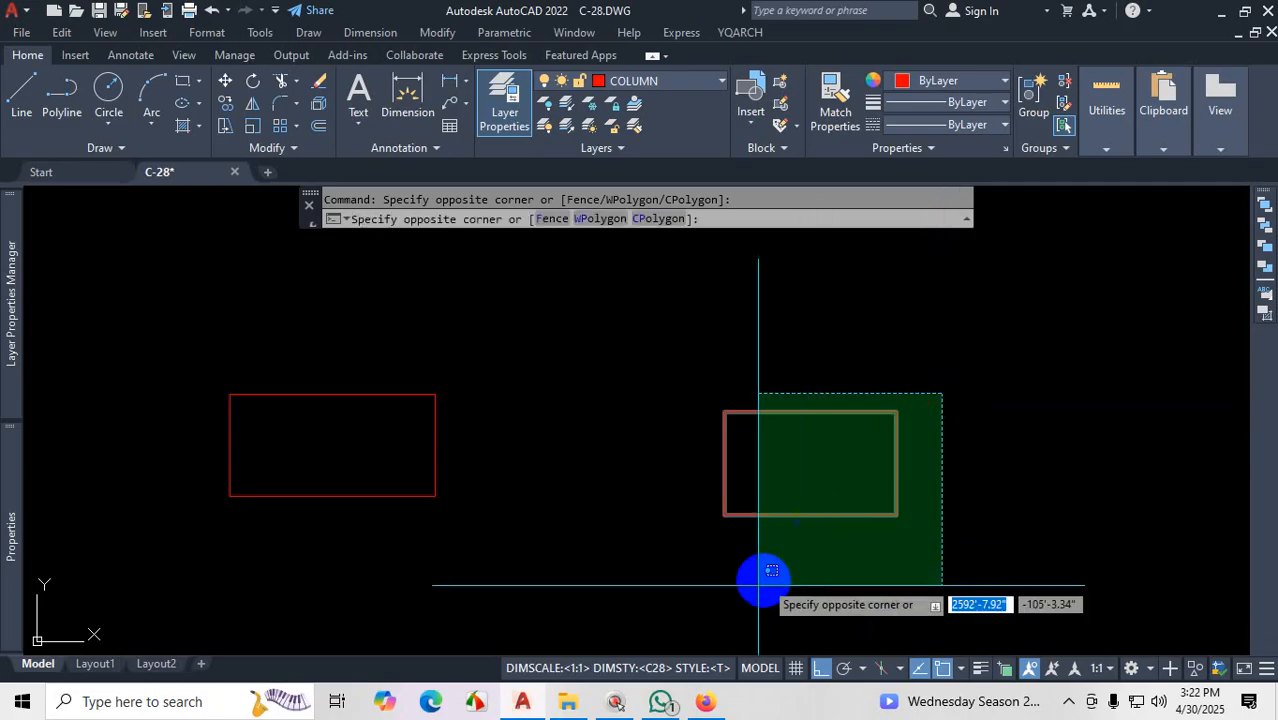
pyautogui.click(762, 579)
pyautogui.write('co')
pyautogui.press('Return')
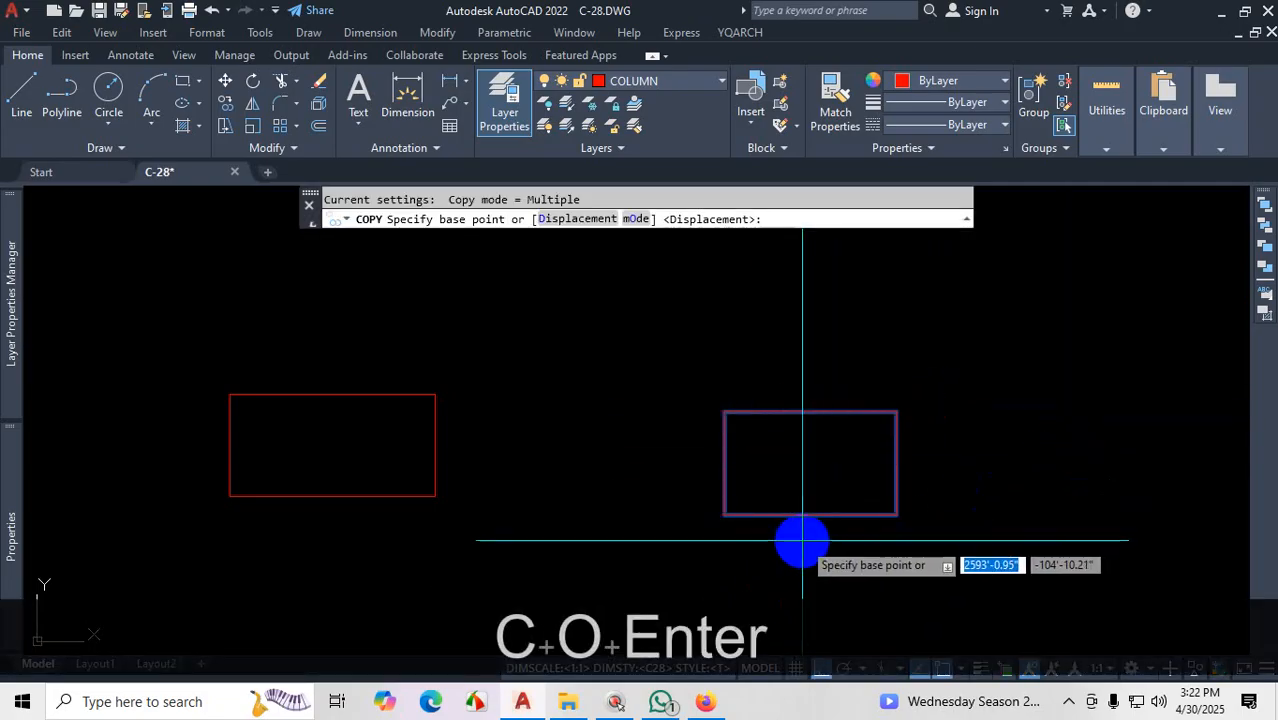
pyautogui.click(798, 537)
pyautogui.scroll(-2, 1011, 533)
pyautogui.click(1030, 535)
pyautogui.press('Escape')
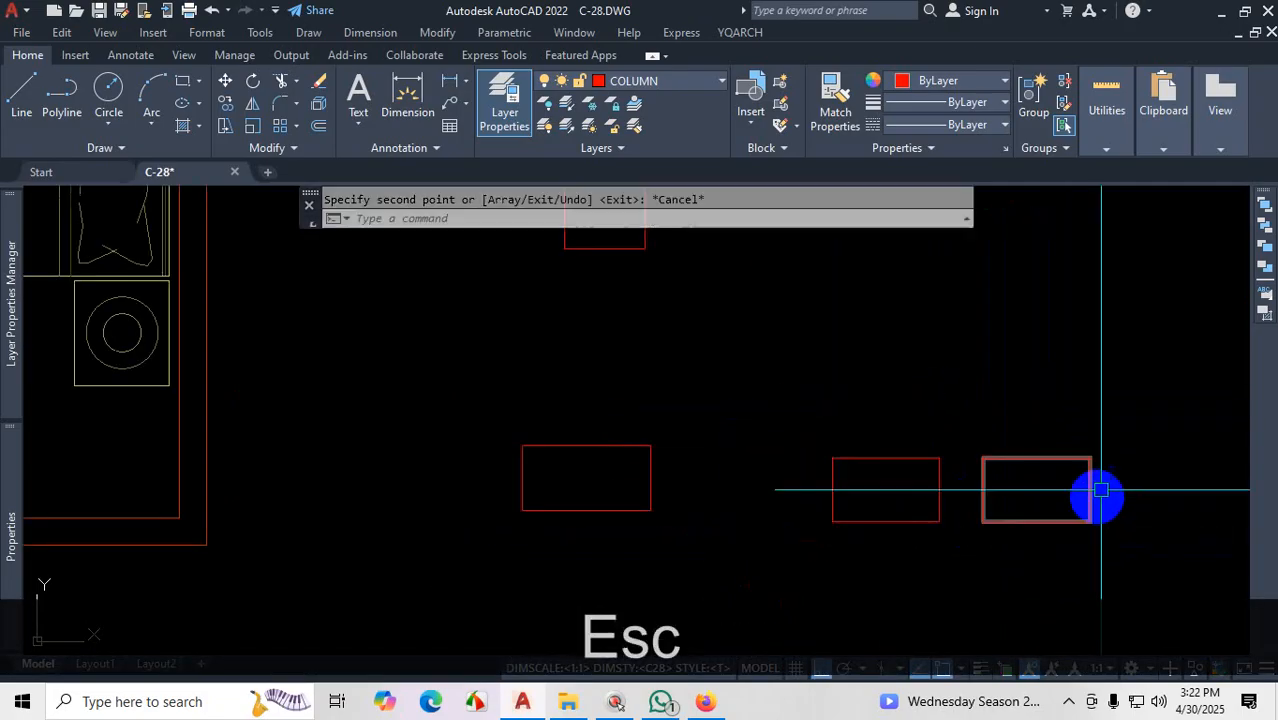
# Step: Rotate the new column copy by 270° about its lower-right corner so that it stands upright
pyautogui.write('ro')
pyautogui.press('Return')
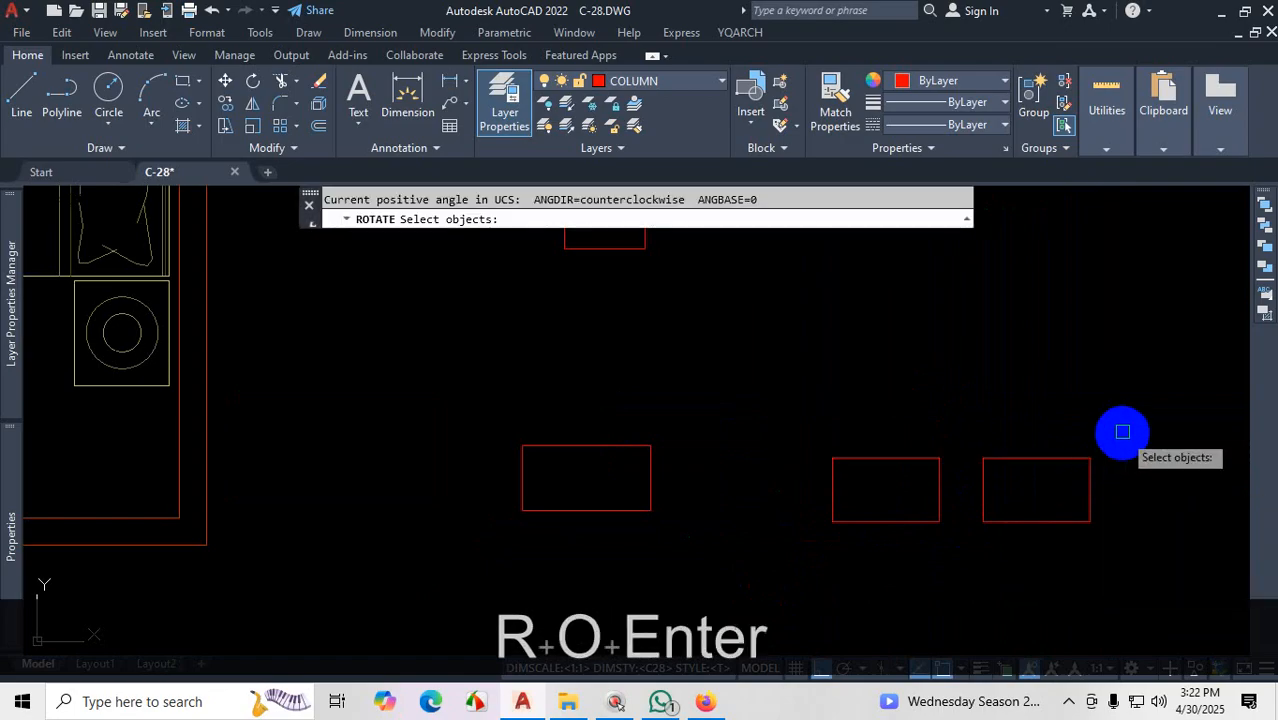
pyautogui.click(1127, 428)
pyautogui.click(1019, 651)
pyautogui.press('space')
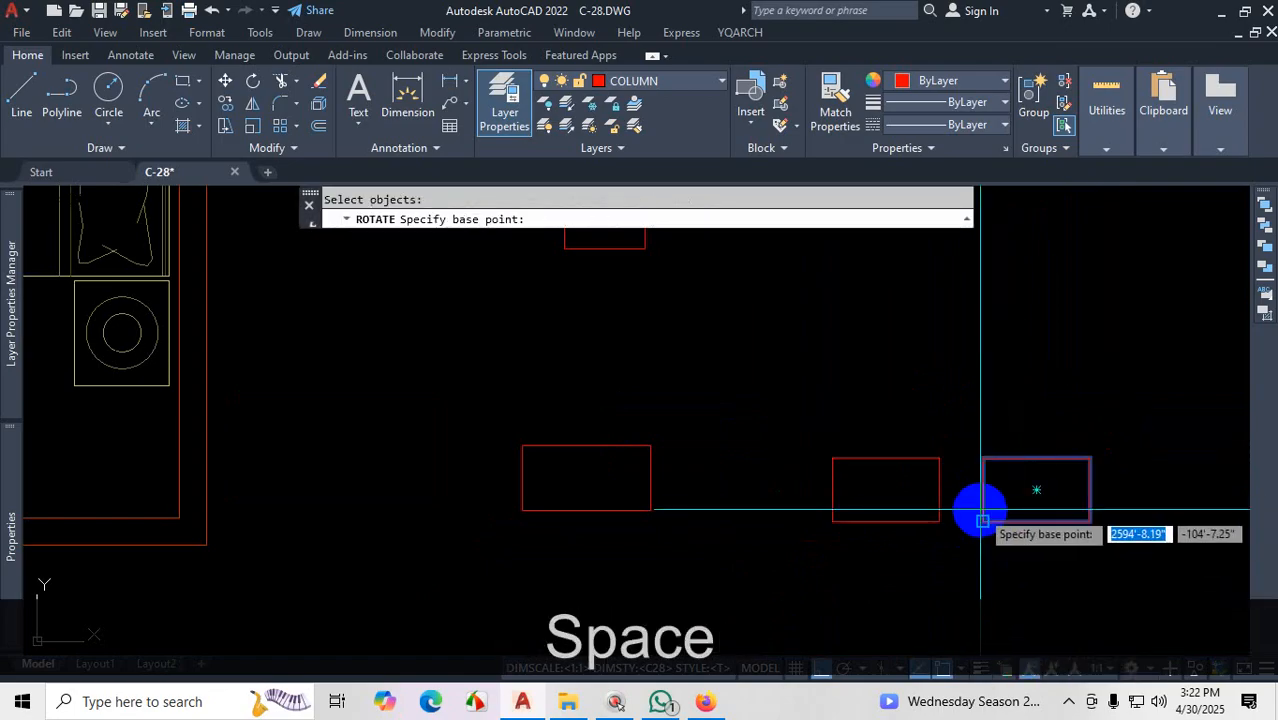
pyautogui.click(1090, 521)
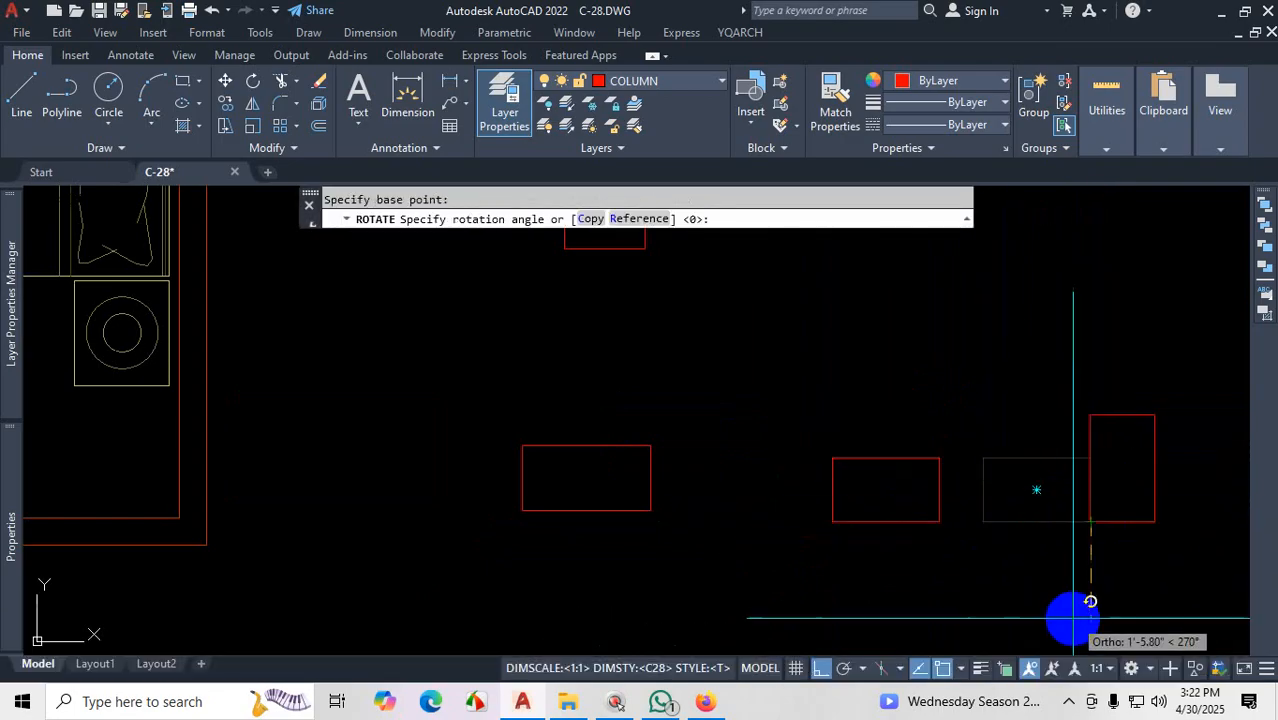
pyautogui.click(1060, 600)
pyautogui.scroll(-2, 836, 514)
pyautogui.scroll(2, 1047, 516)
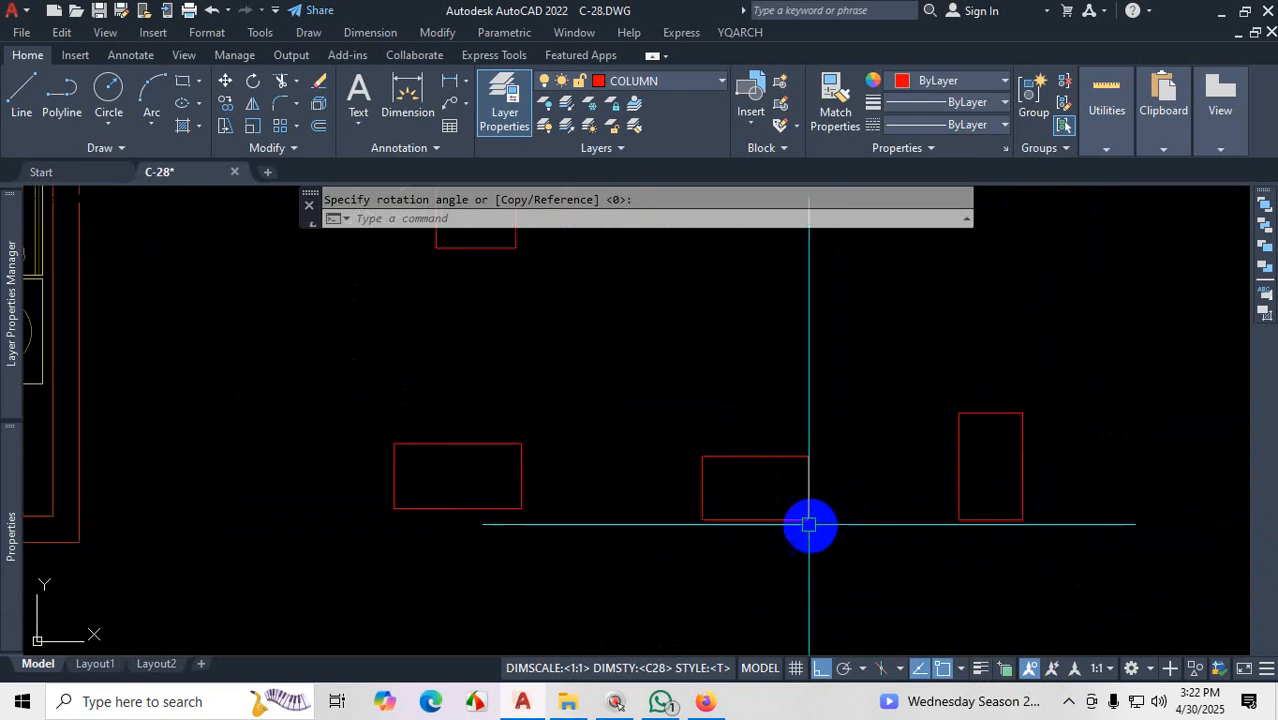
# Step: Move the original horizontal column rectangle straight to the right, closer to its upright copy
pyautogui.click(835, 447)
pyautogui.click(719, 551)
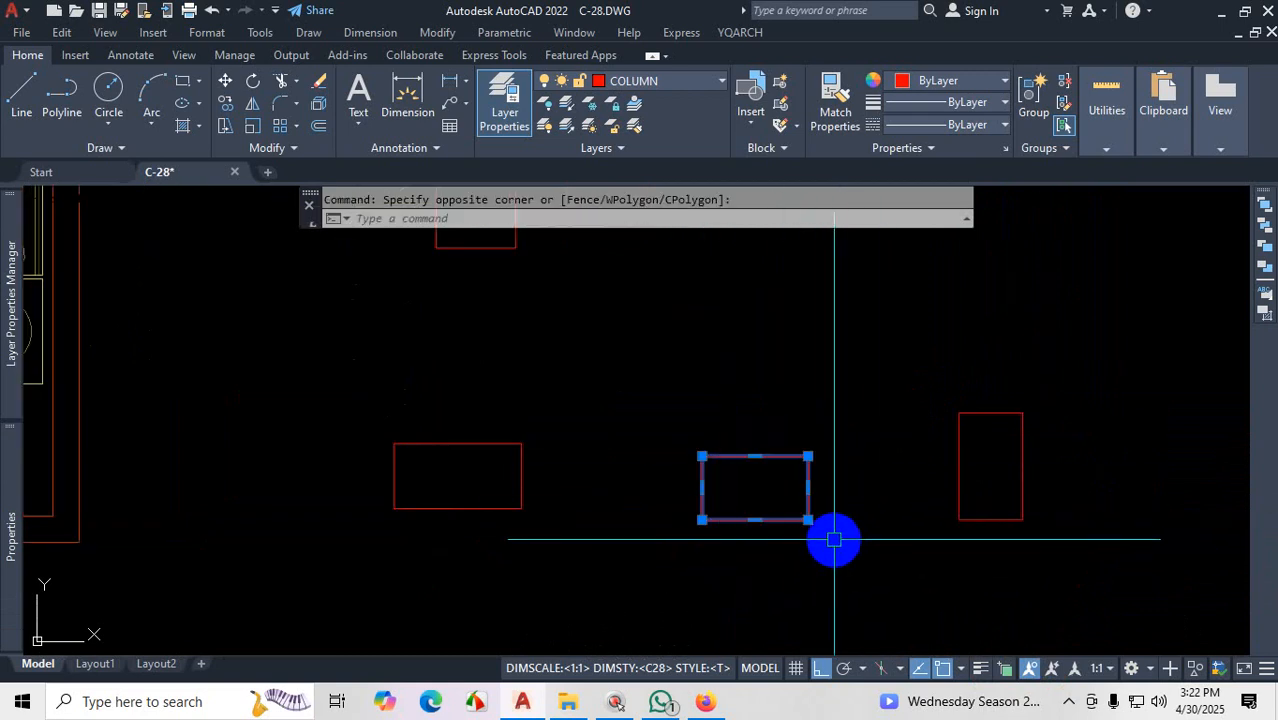
pyautogui.write('m')
pyautogui.press('Return')
pyautogui.click(798, 586)
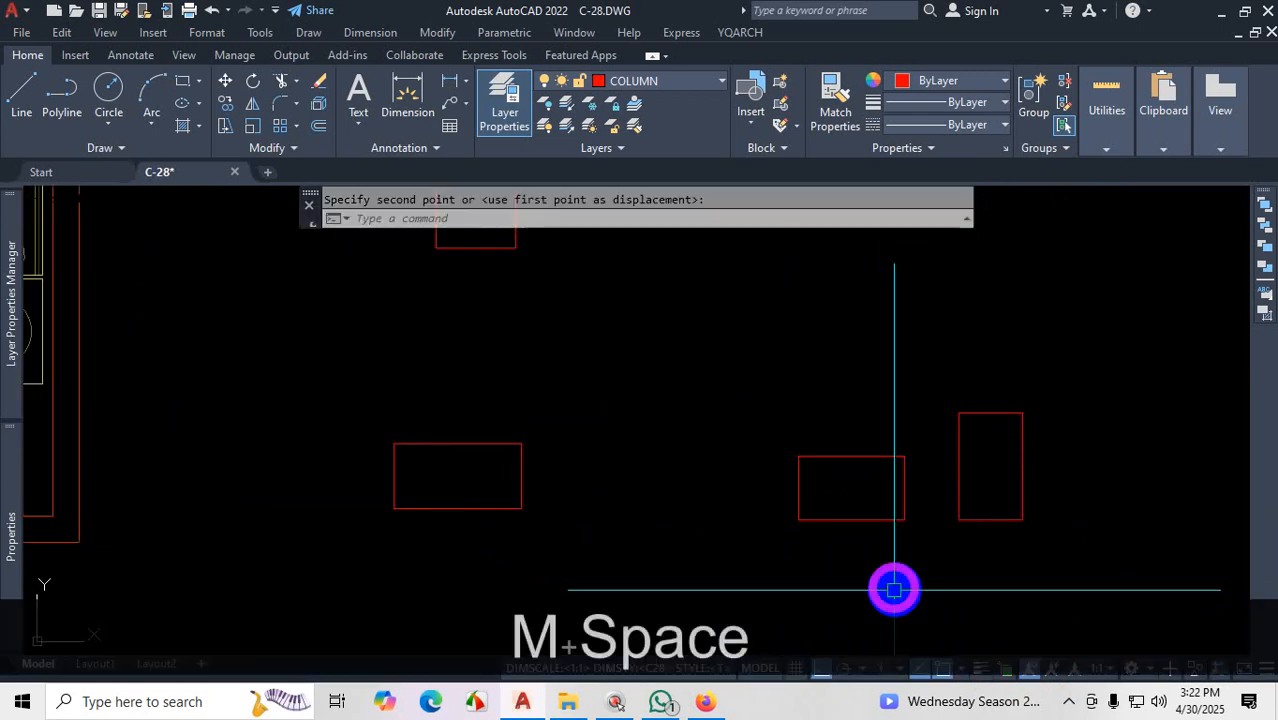
pyautogui.scroll(-2, 909, 578)
pyautogui.scroll(1, 714, 582)
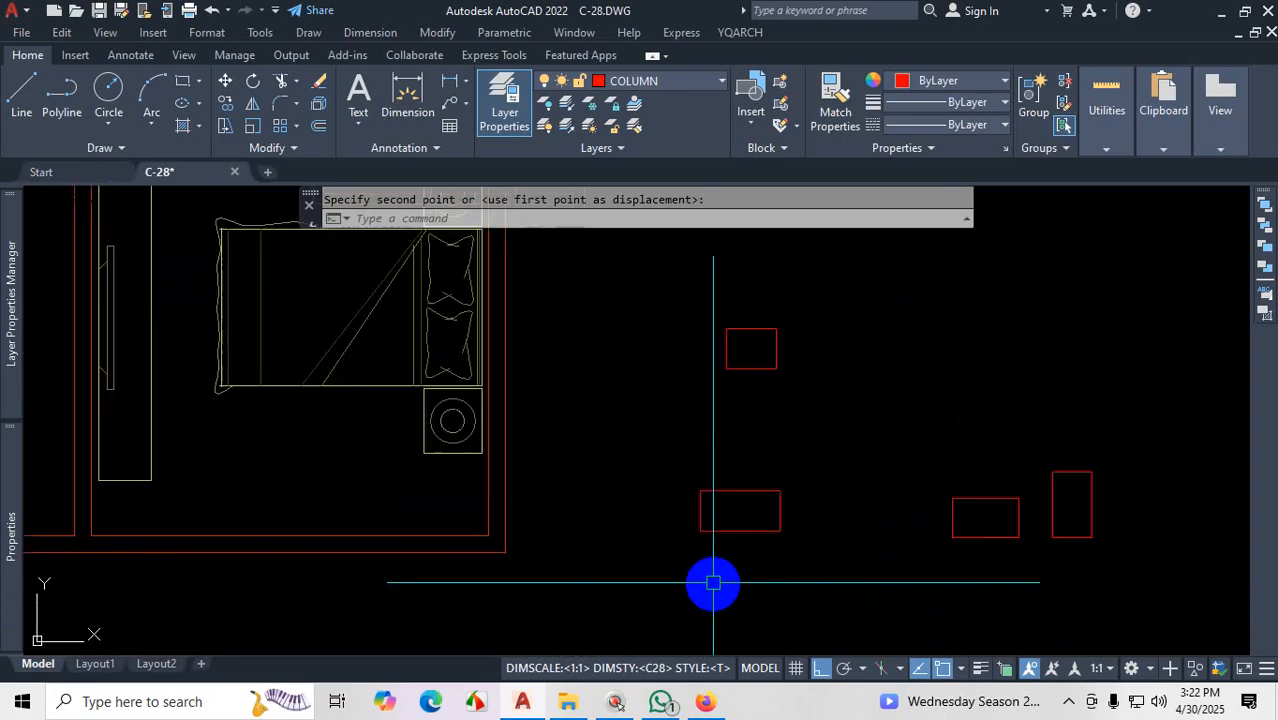
# Step: Start copying the wide column rectangle below the small one, taking a base point just beneath it
pyautogui.click(824, 479)
pyautogui.click(813, 471)
pyautogui.click(750, 571)
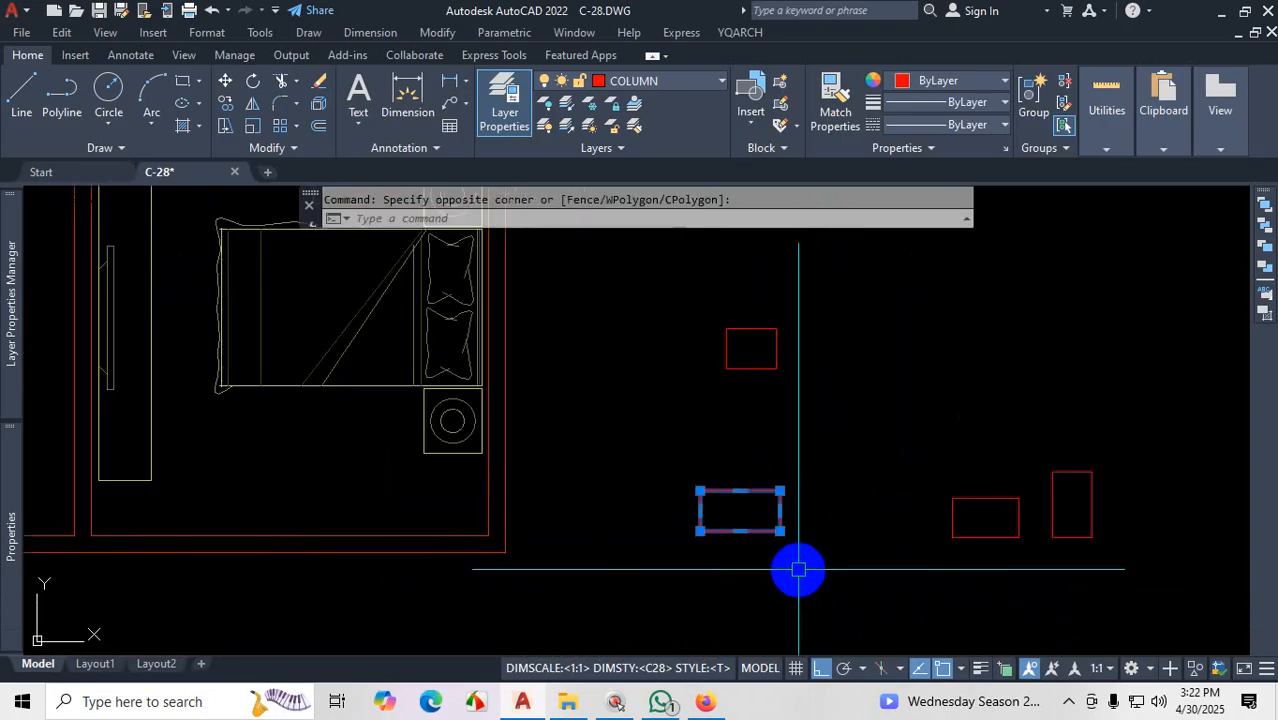
pyautogui.write('co')
pyautogui.press('Return')
pyautogui.click(770, 585)
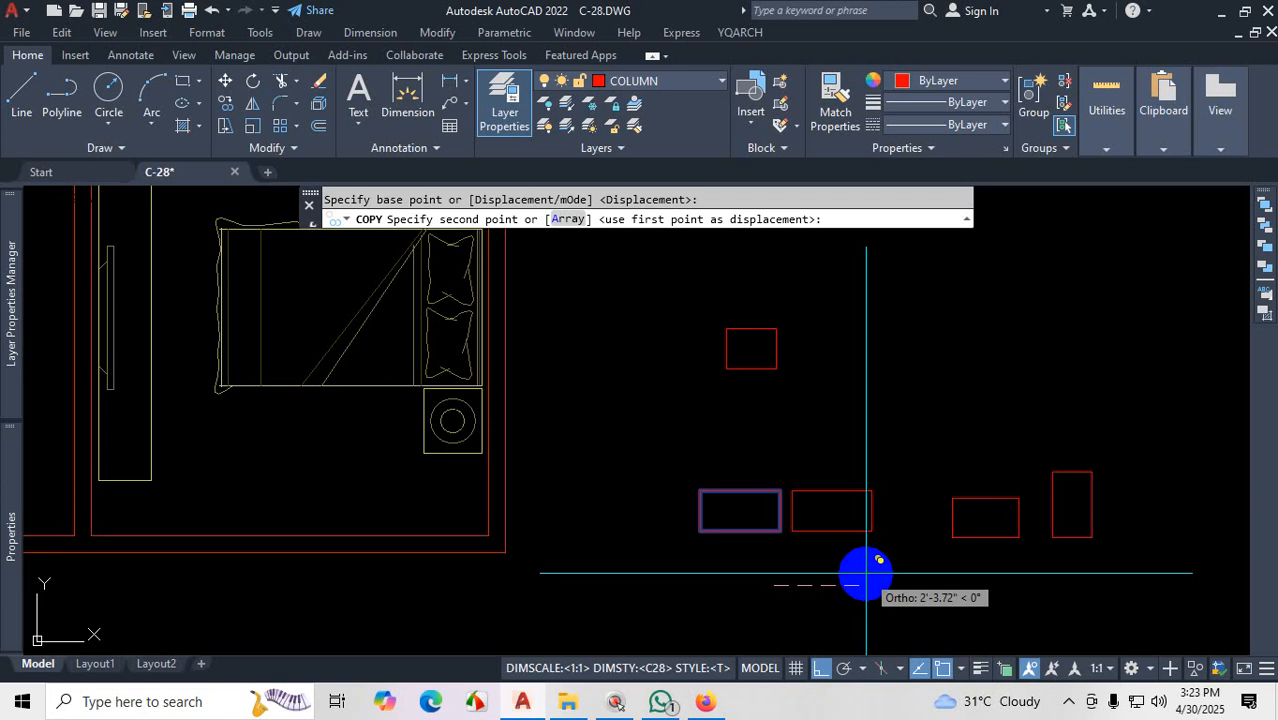
# Step: Switch to Project PDF.pdf in Firefox and review the column schedule sizes for marks C1 to C4
pyautogui.click(706, 700)
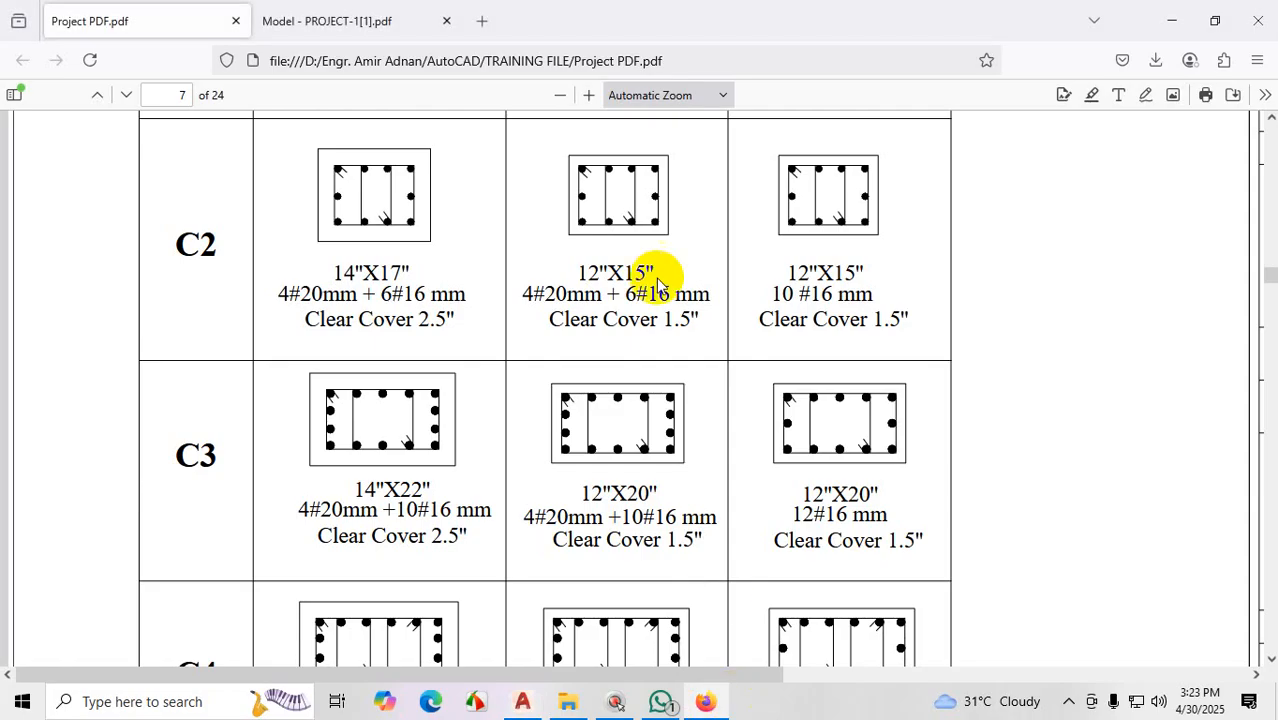
pyautogui.scroll(-5, 634, 366)
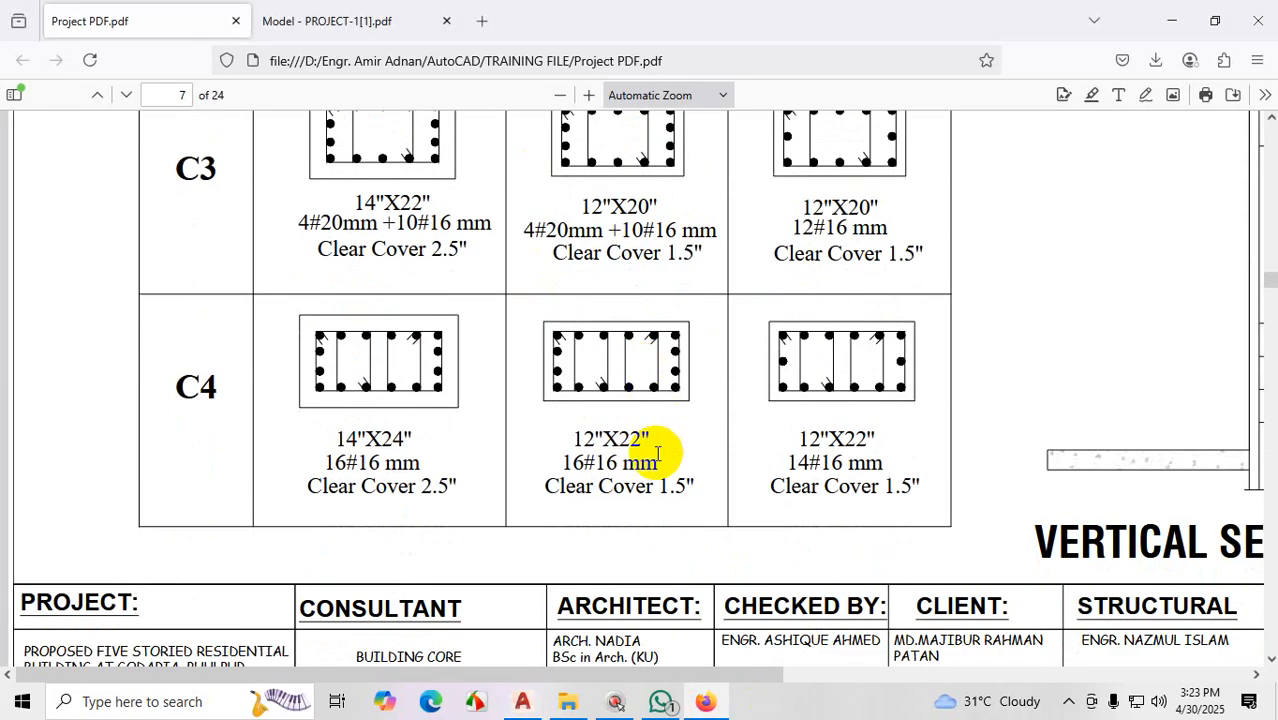
pyautogui.scroll(3, 641, 453)
pyautogui.scroll(6, 641, 453)
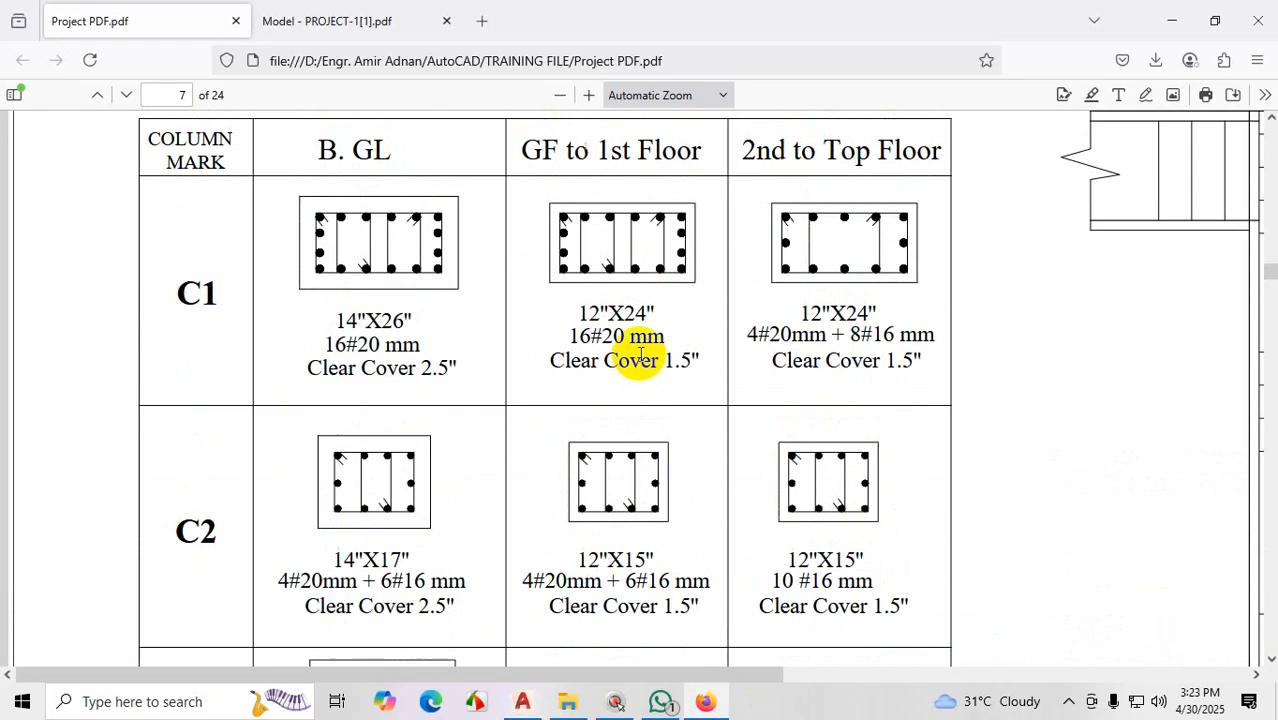
pyautogui.scroll(-5, 645, 362)
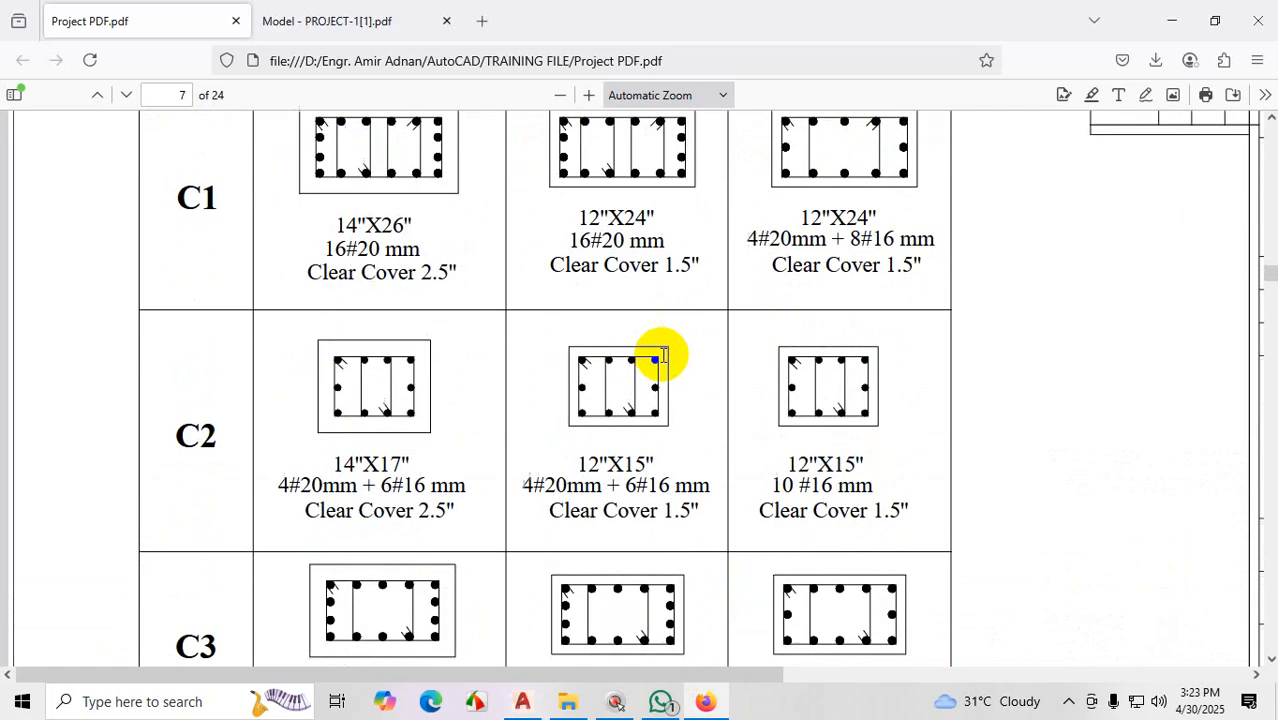
# Step: Examine the C3 entry for GF to 1st Floor in the column schedule, checking its size and reinforcement
pyautogui.hotkey('ctrl', '1')
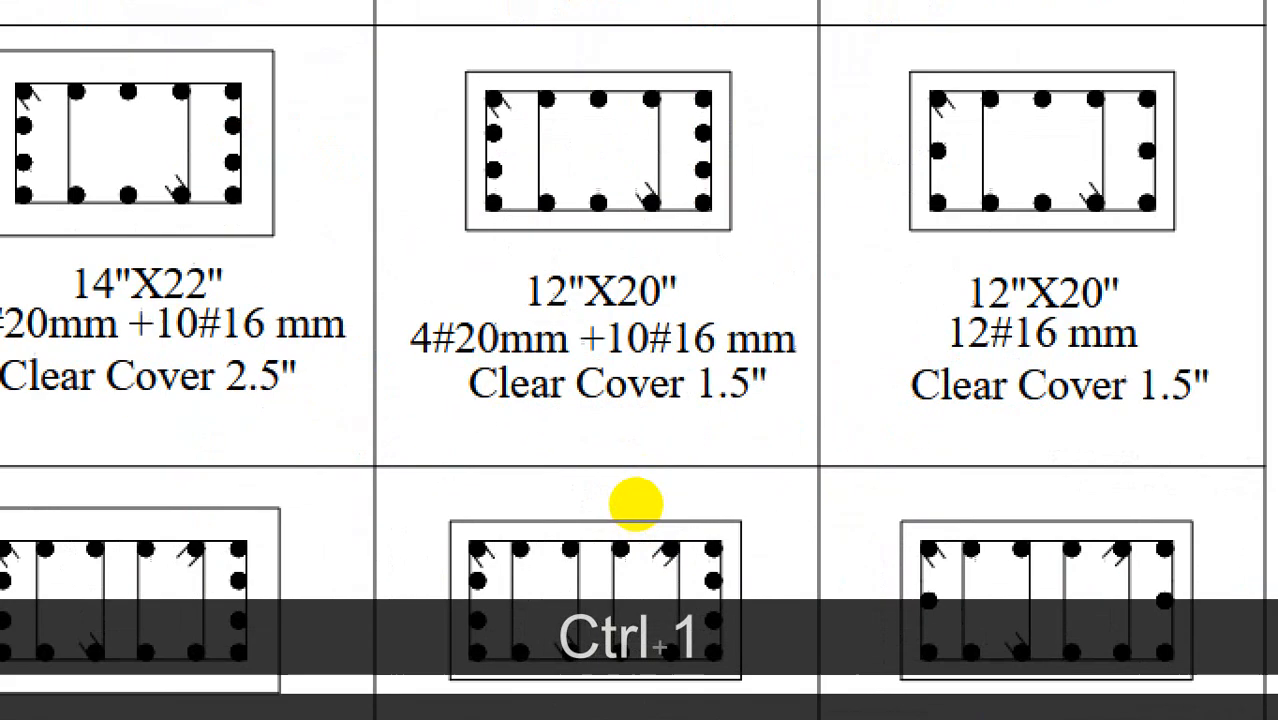
pyautogui.moveTo(506, 708); pyautogui.dragTo(742, 673)
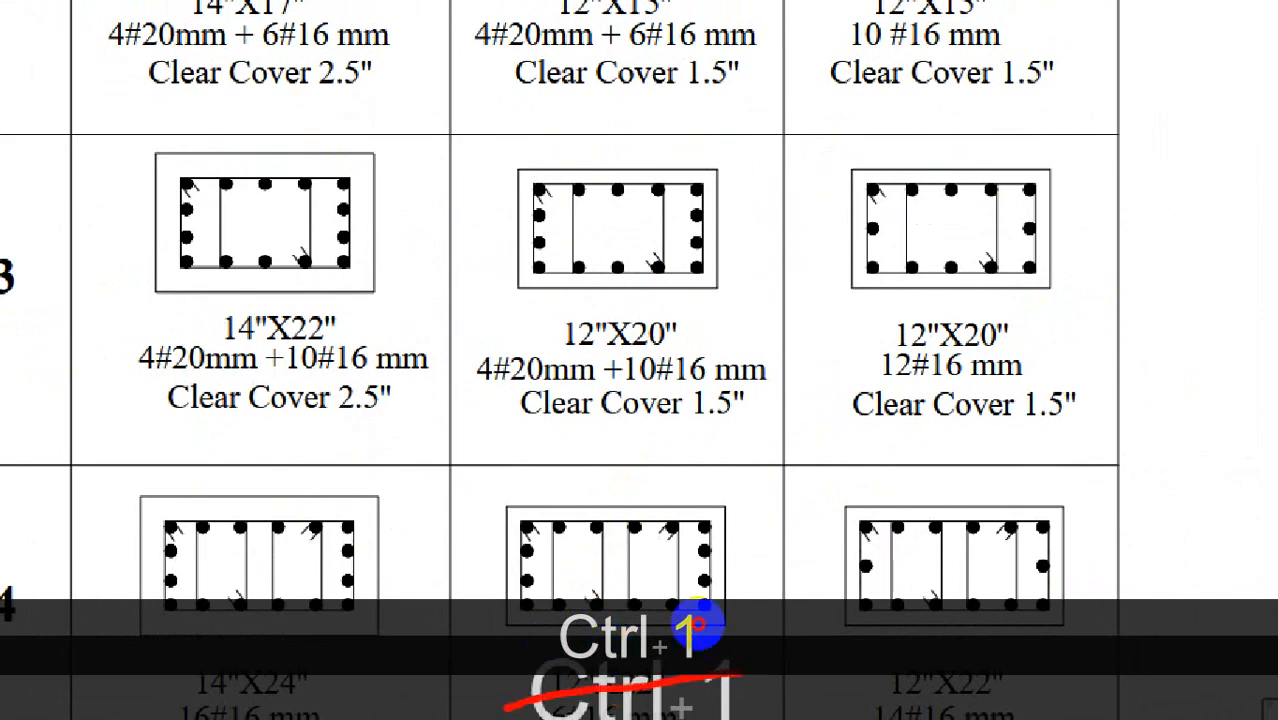
pyautogui.moveTo(652, 320); pyautogui.dragTo(835, 326)
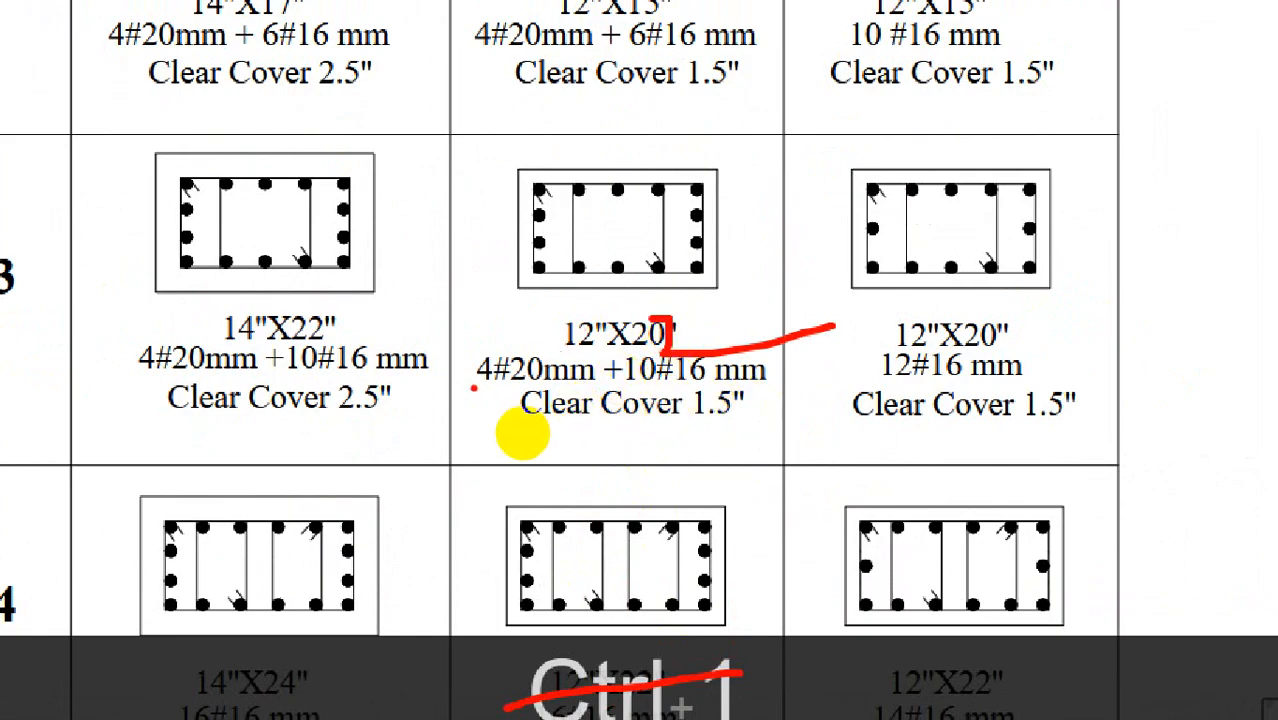
pyautogui.moveTo(472, 384); pyautogui.dragTo(548, 384)
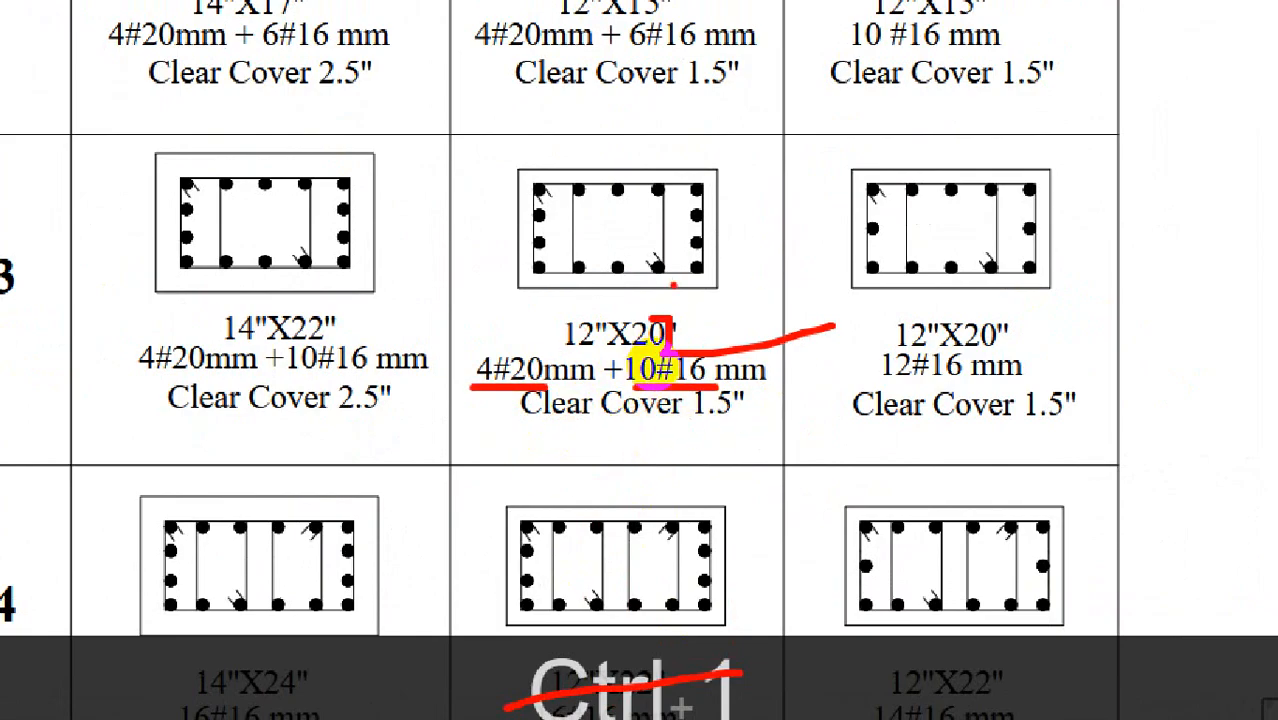
pyautogui.press('Escape')
pyautogui.scroll(-3, 645, 380)
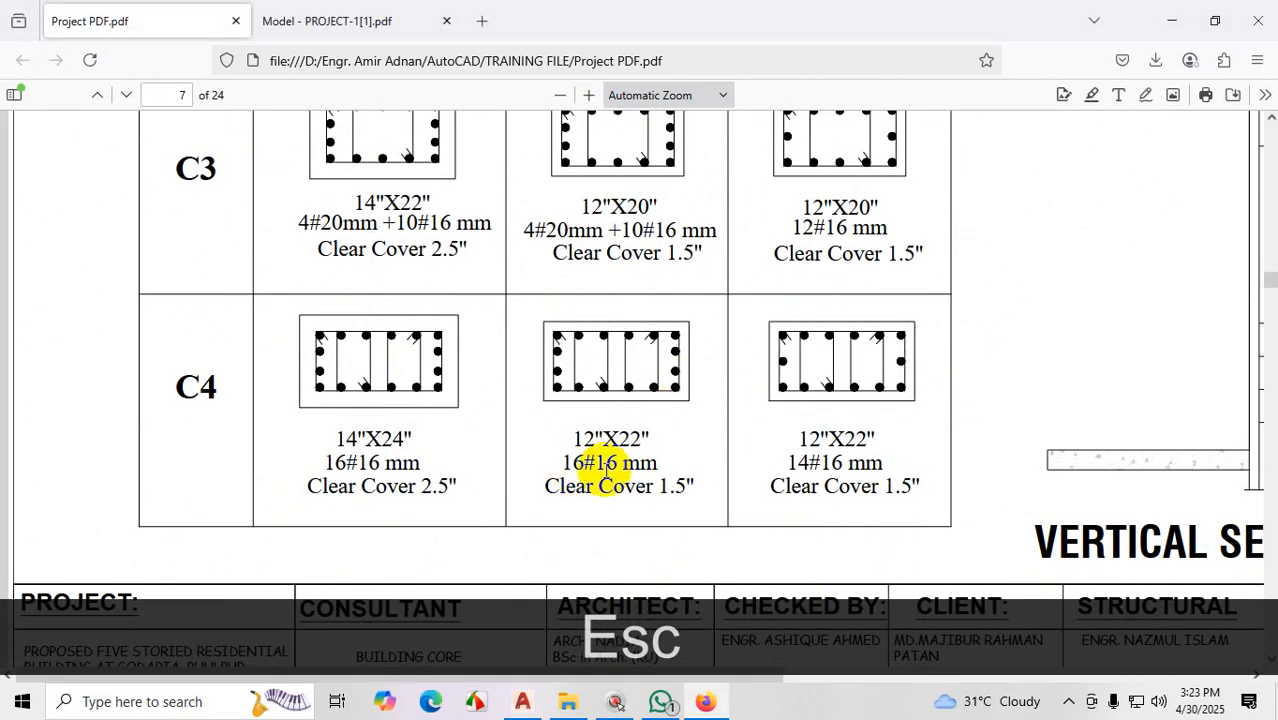
pyautogui.scroll(2, 628, 468)
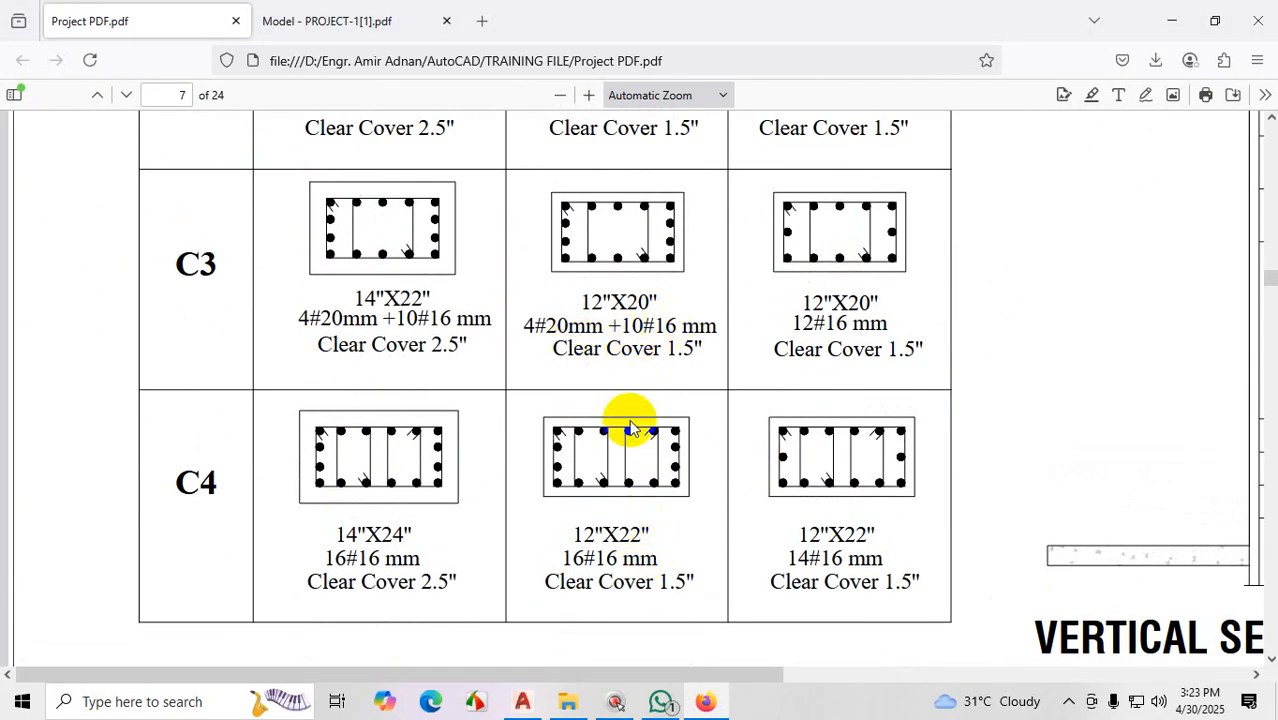
pyautogui.hotkey('ctrl', '1')
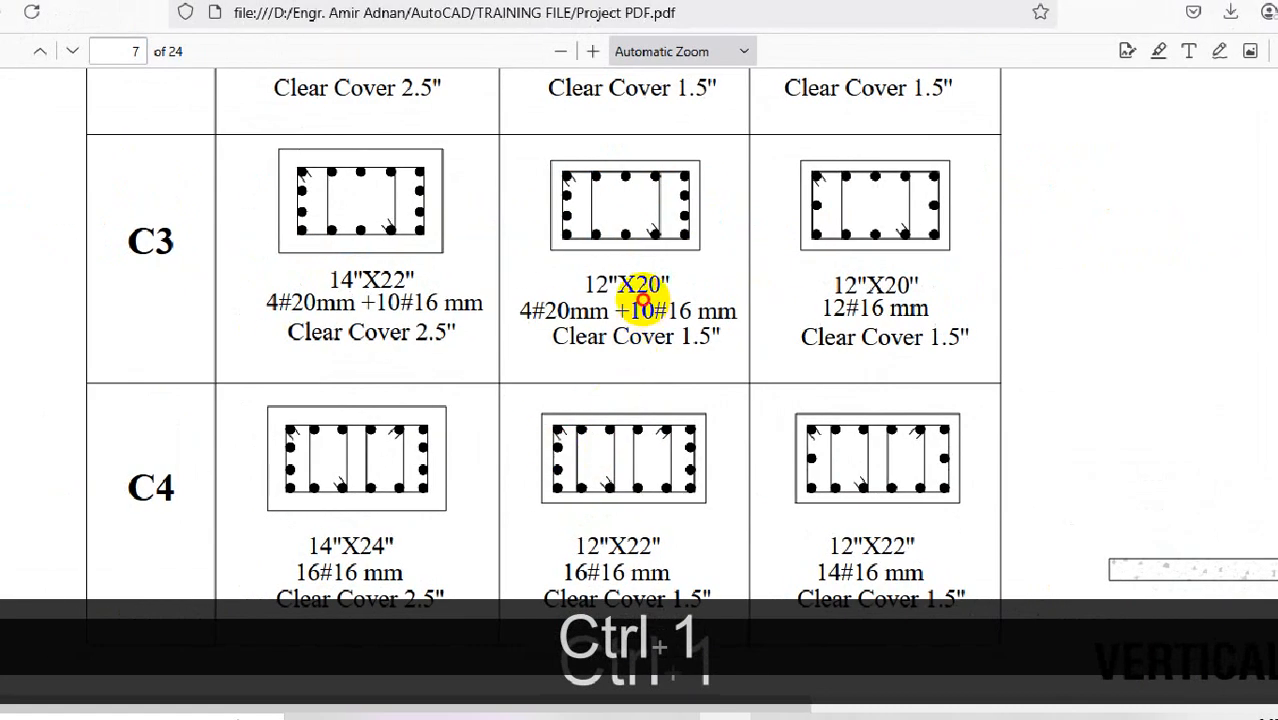
pyautogui.moveTo(652, 281)
pyautogui.mouseDown()
pyautogui.moveTo(722, 308)
pyautogui.moveTo(734, 300)
pyautogui.mouseUp()
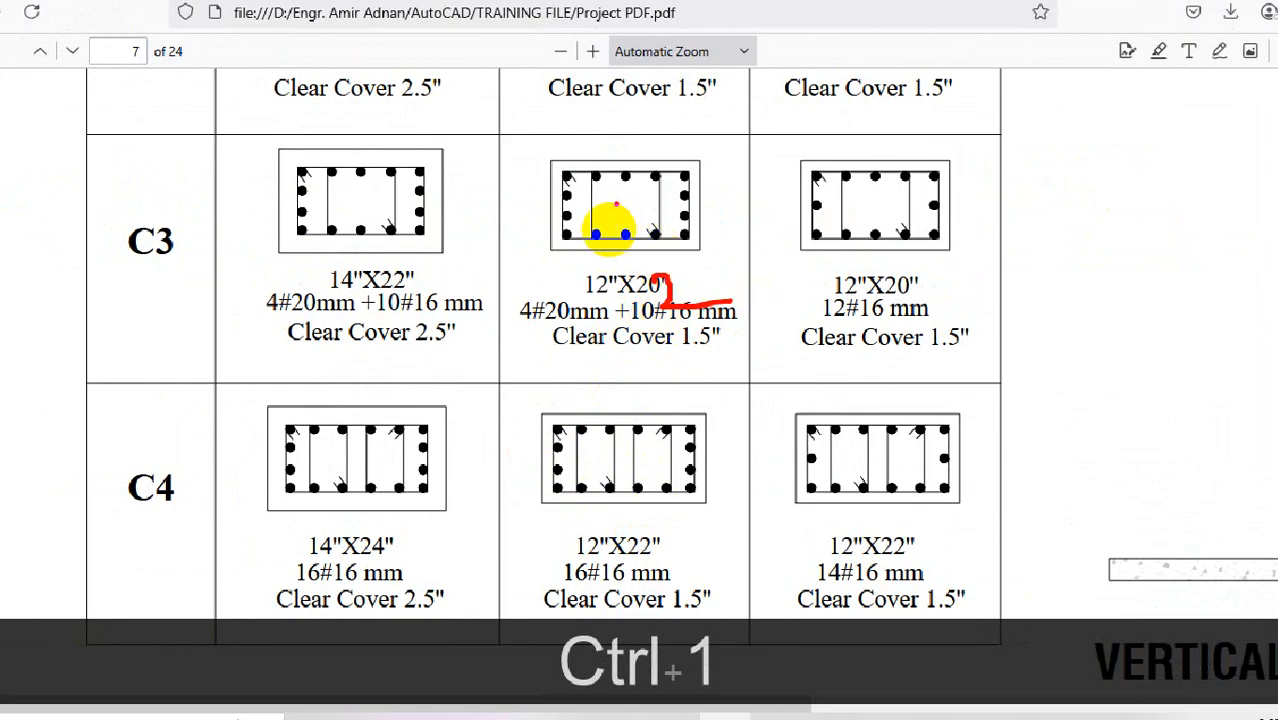
pyautogui.moveTo(620, 232); pyautogui.dragTo(650, 198)
pyautogui.moveTo(522, 345); pyautogui.dragTo(670, 335)
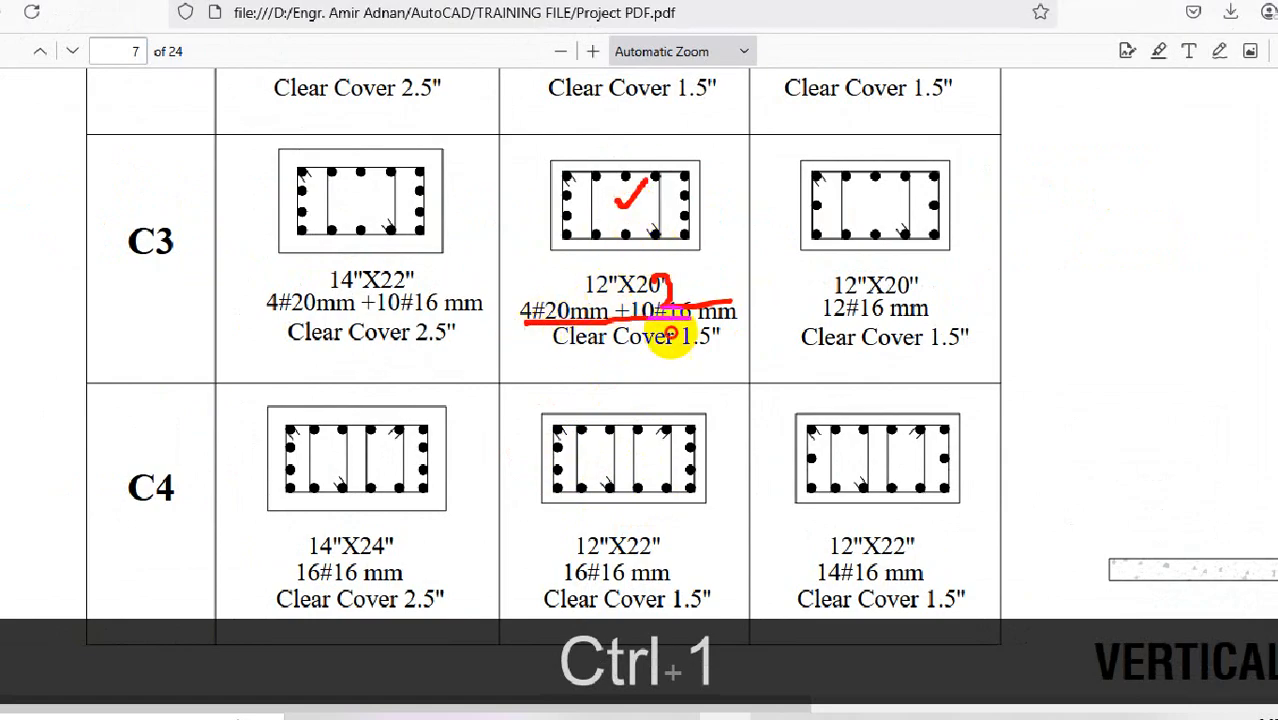
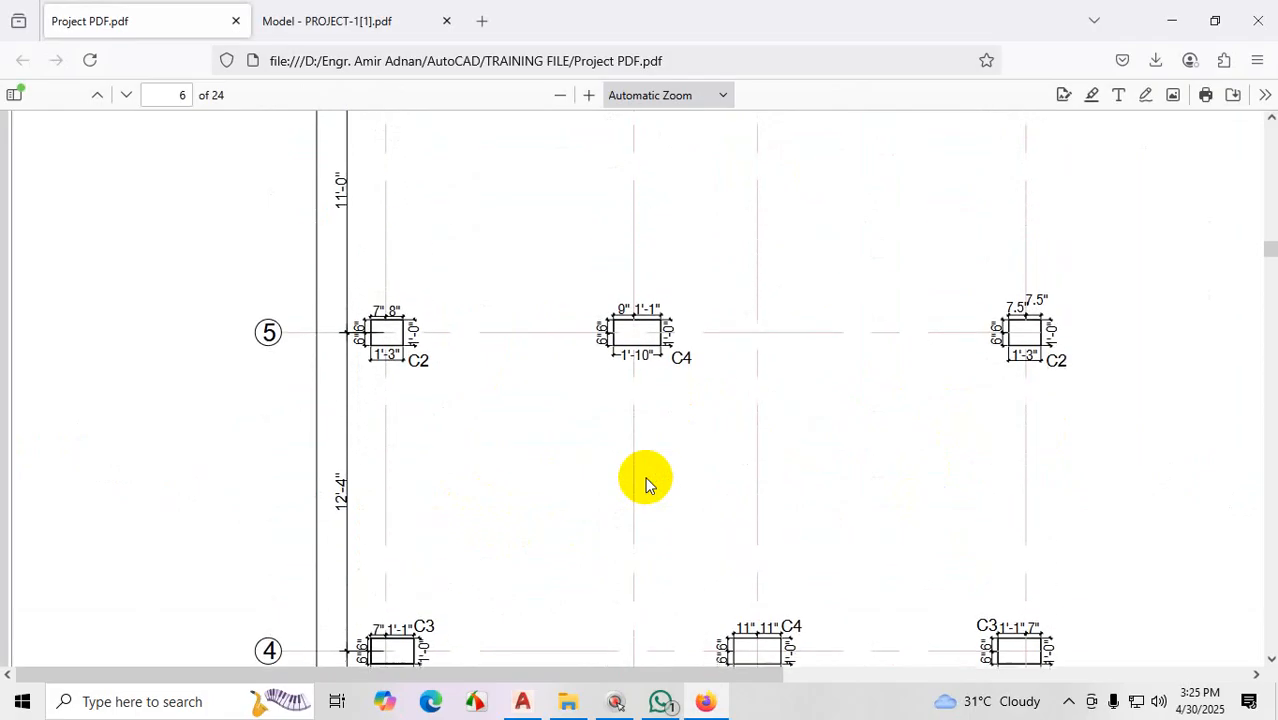
# Step: Zoom in on the C3 column at grid C-3 in the column layout and sketch an upright rectangle over it
pyautogui.scroll(-9, 645, 484)
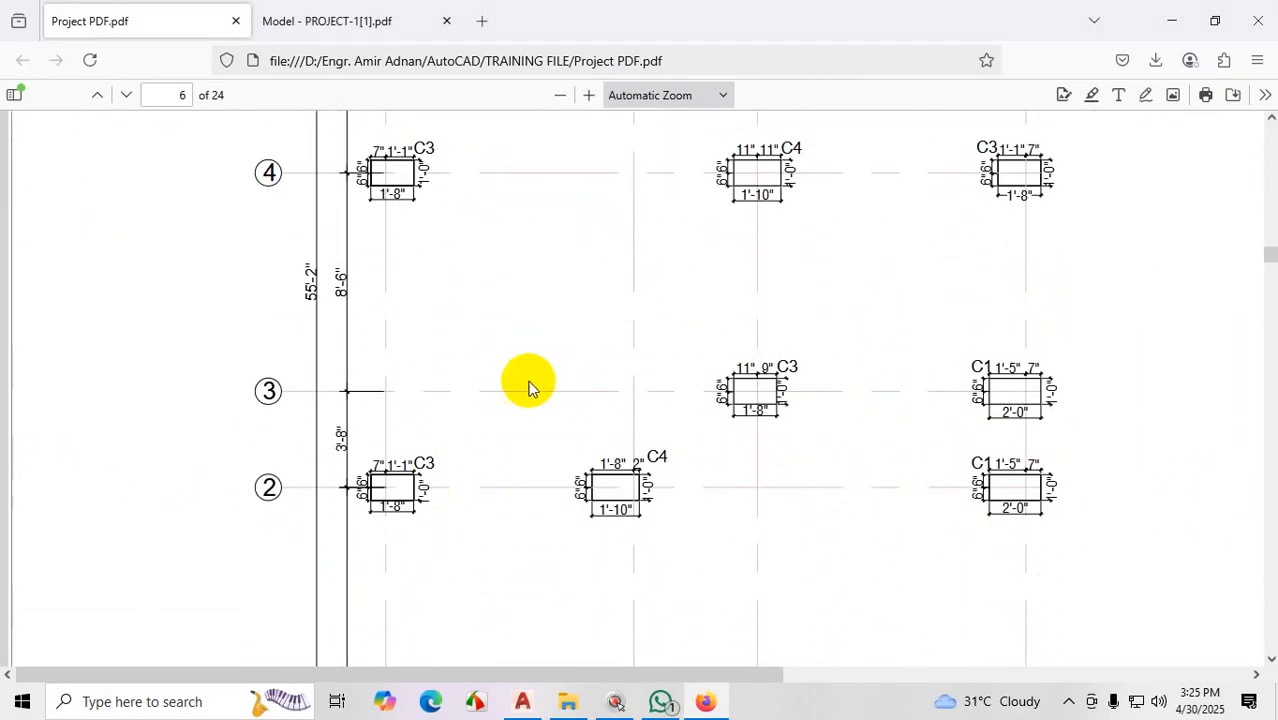
pyautogui.scroll(2, 545, 392)
pyautogui.scroll(-2, 600, 399)
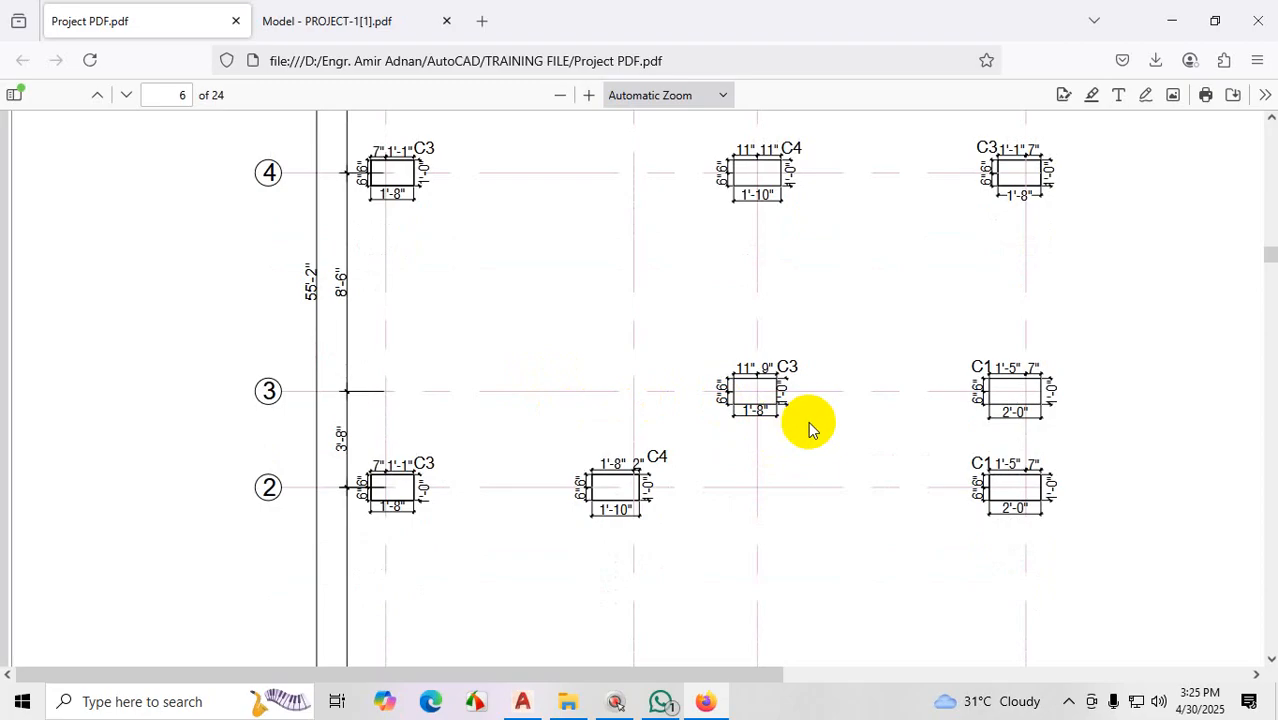
pyautogui.hotkey('ctrl', '1')
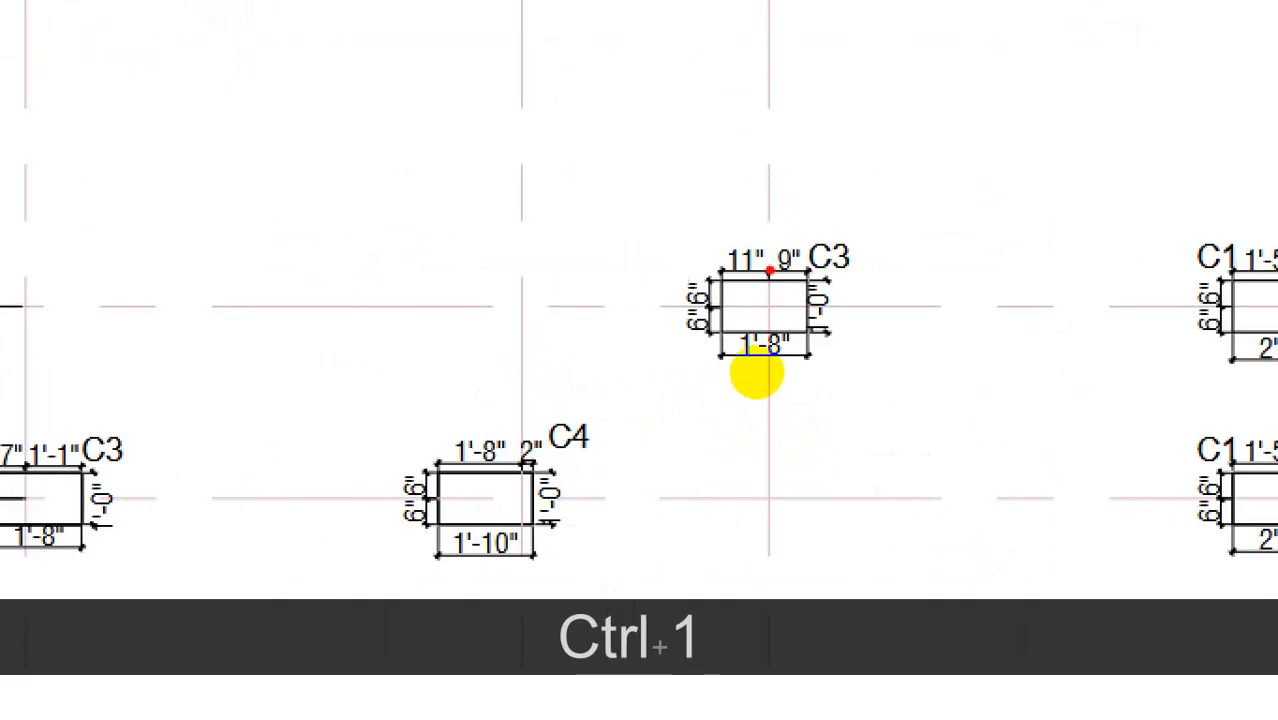
pyautogui.moveTo(752, 262)
pyautogui.mouseDown()
pyautogui.moveTo(750, 377)
pyautogui.moveTo(816, 334)
pyautogui.moveTo(735, 232)
pyautogui.mouseUp()
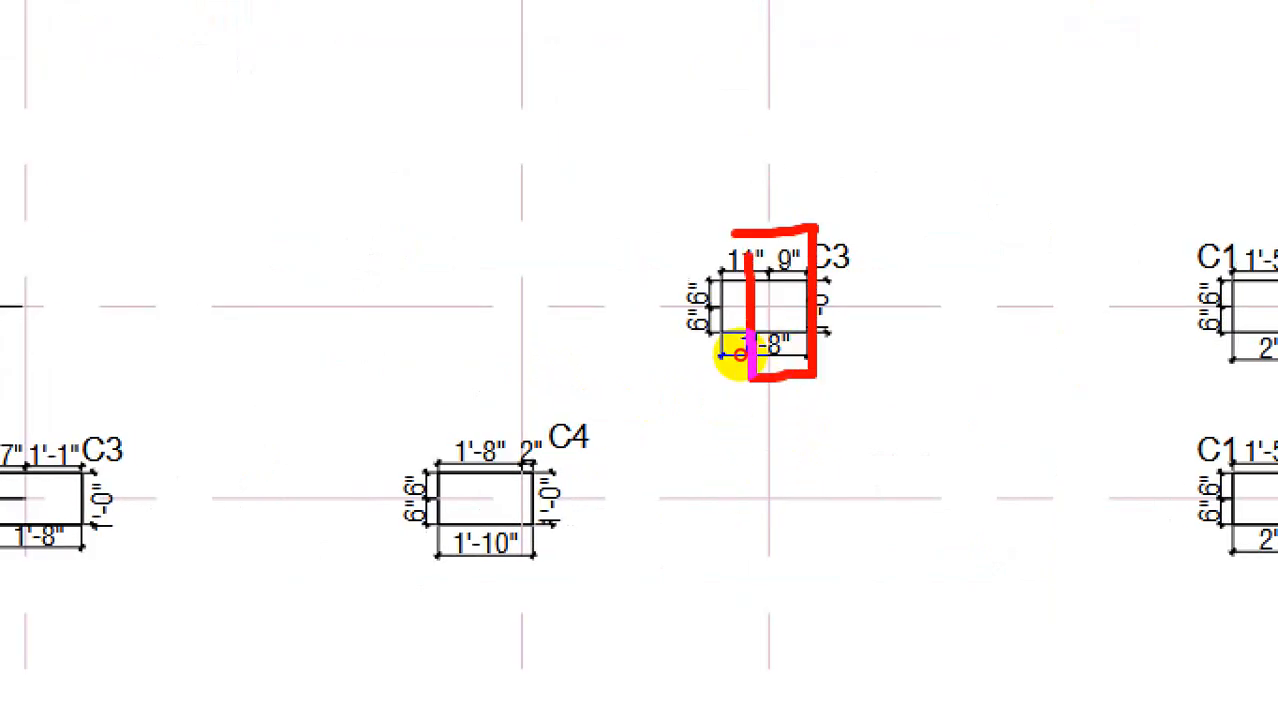
pyautogui.moveTo(735, 356); pyautogui.dragTo(746, 386)
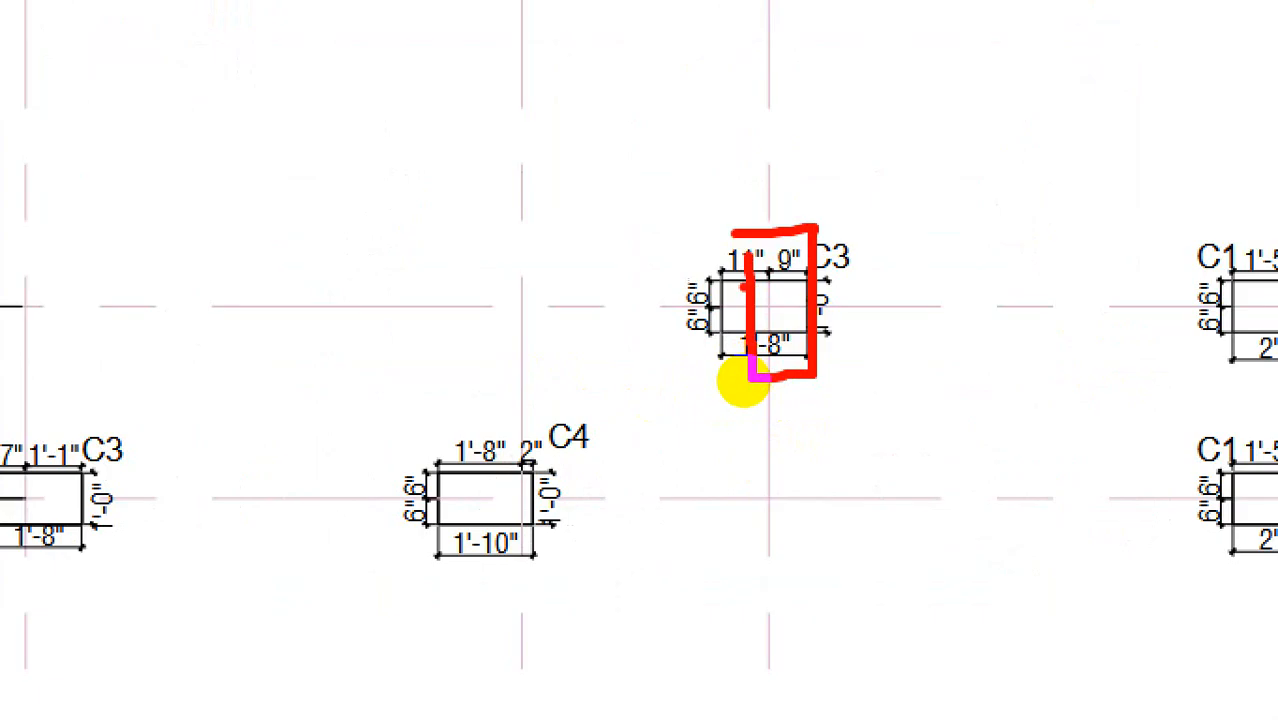
pyautogui.moveTo(748, 378); pyautogui.dragTo(770, 378)
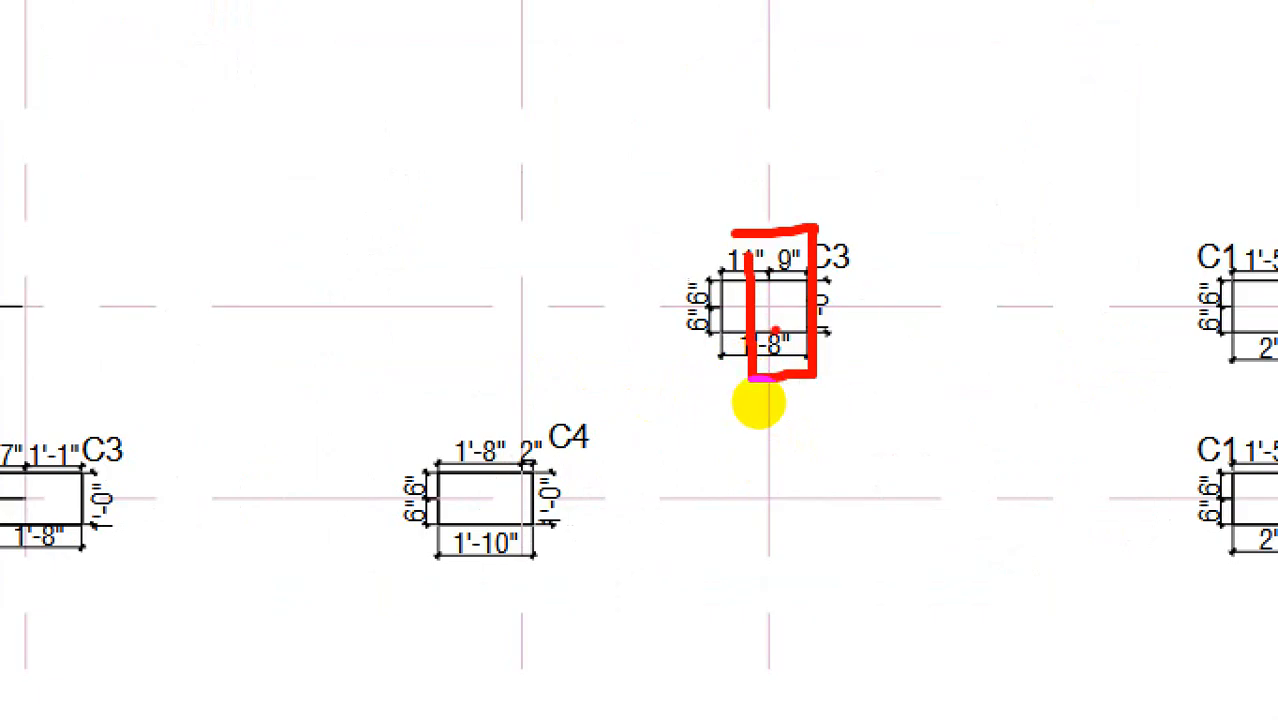
pyautogui.moveTo(816, 300); pyautogui.dragTo(928, 262)
pyautogui.press('Escape')
# Step: Compare the column marks and orientations across the layout plan with the sizes in the column schedule
pyautogui.scroll(-3, 833, 391)
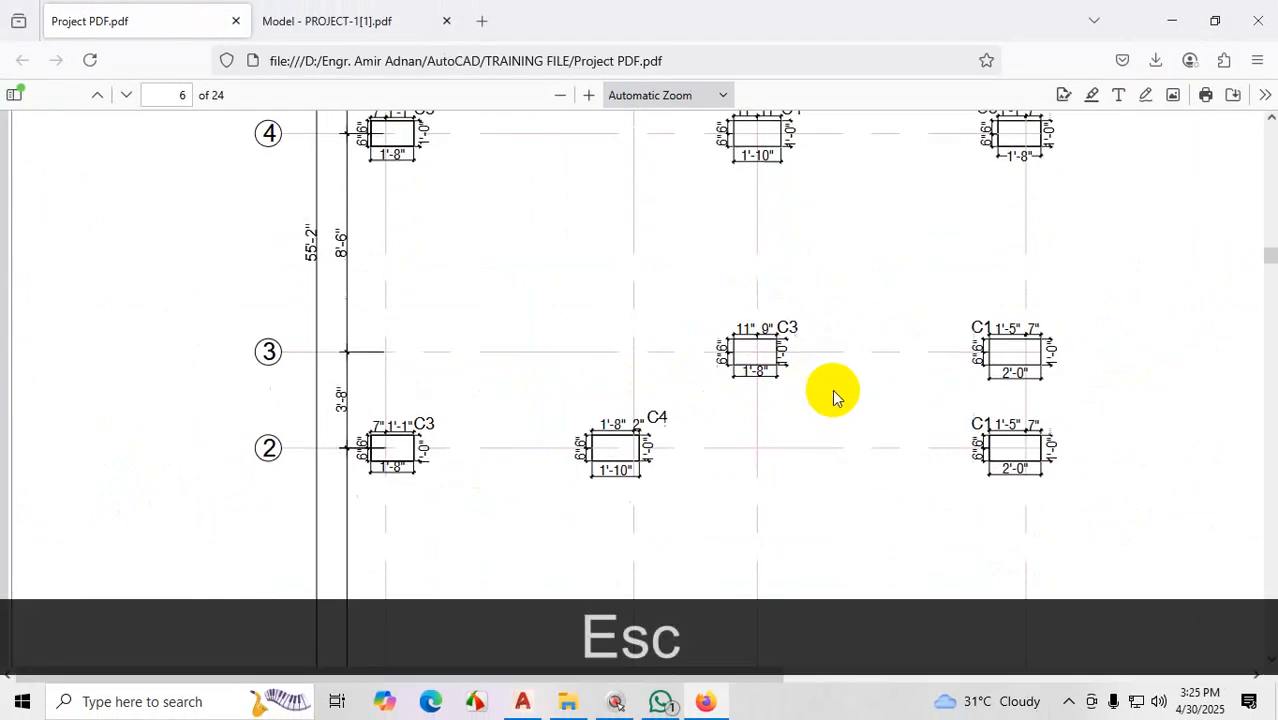
pyautogui.scroll(-7, 951, 373)
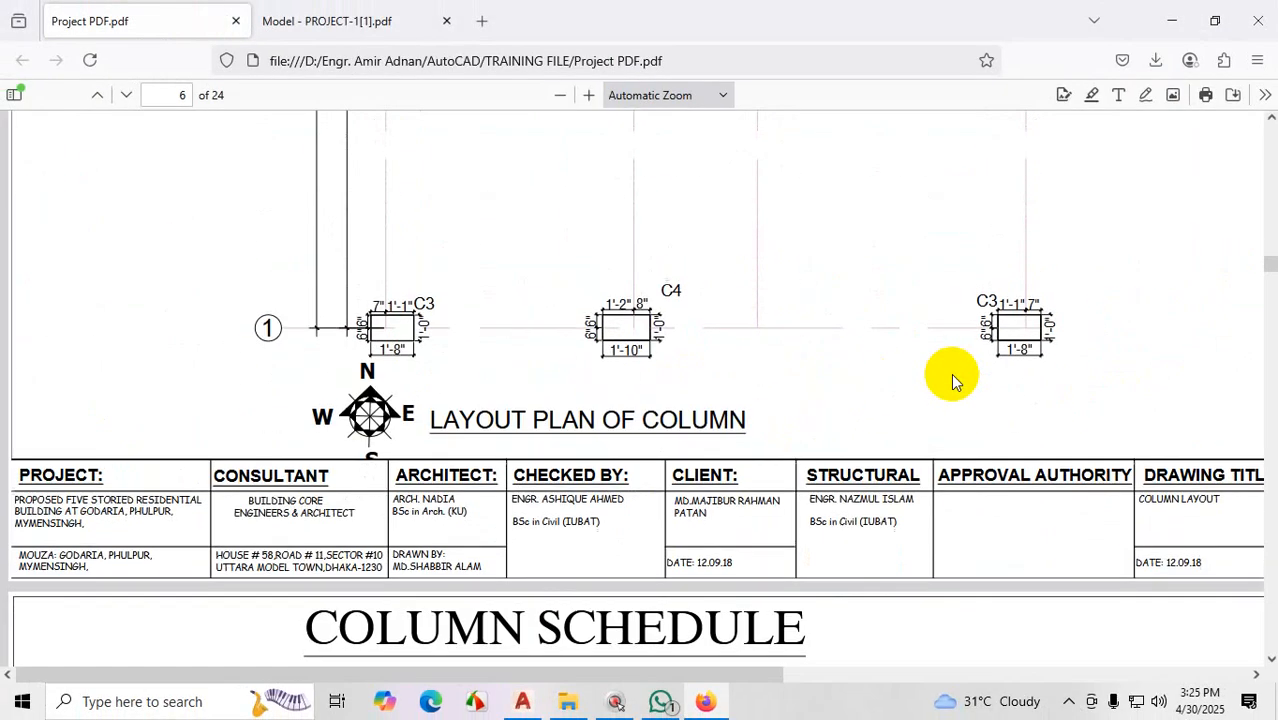
pyautogui.scroll(13, 951, 375)
pyautogui.scroll(10, 949, 382)
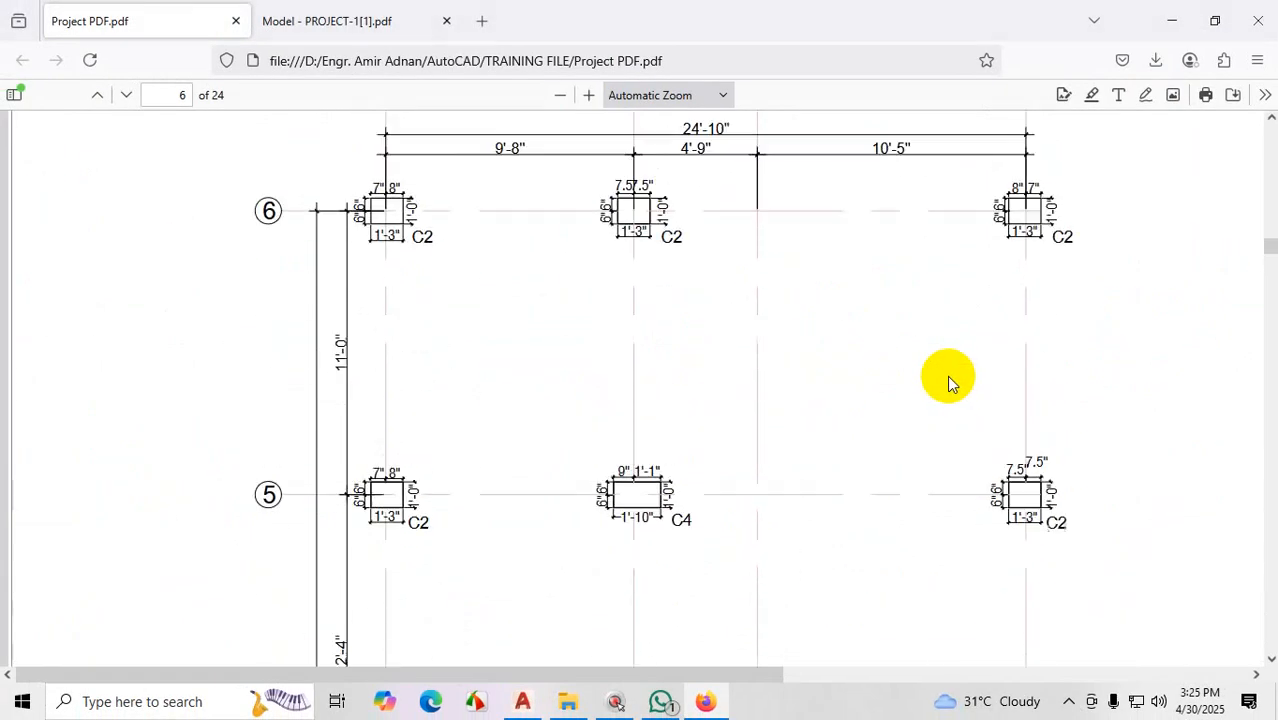
pyautogui.scroll(-4, 947, 375)
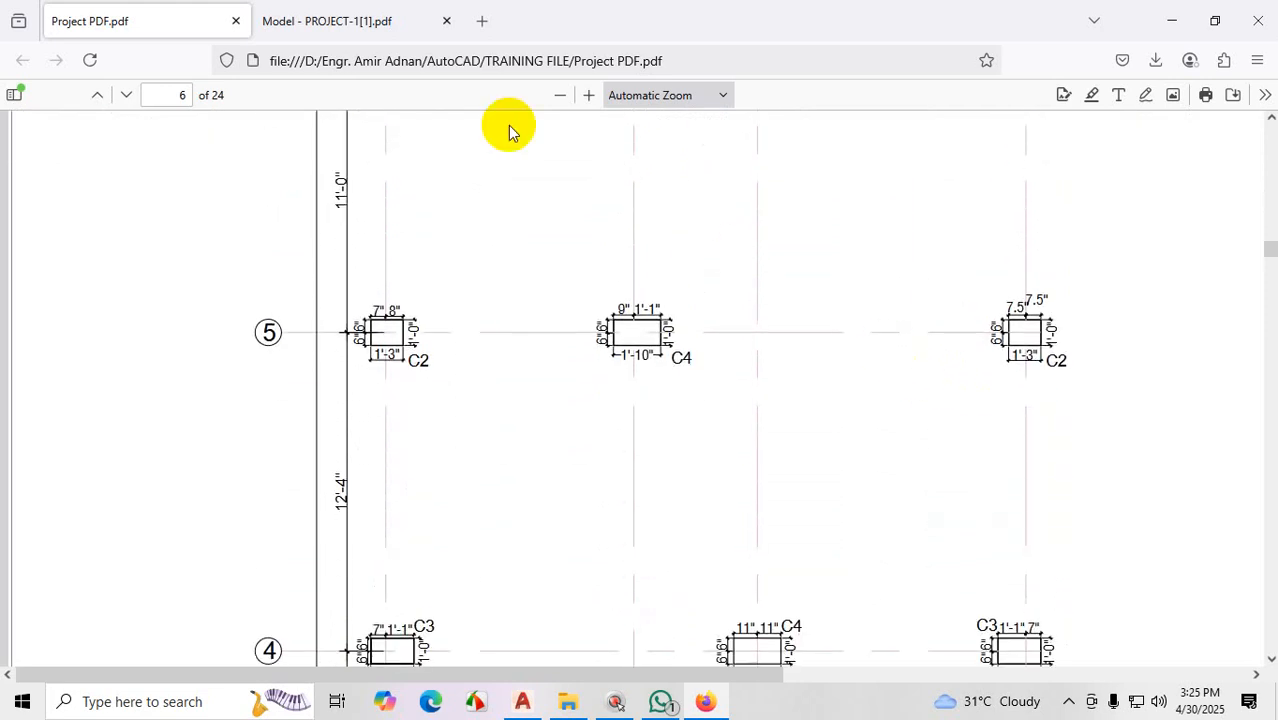
pyautogui.scroll(-10, 653, 430)
pyautogui.scroll(-10, 660, 420)
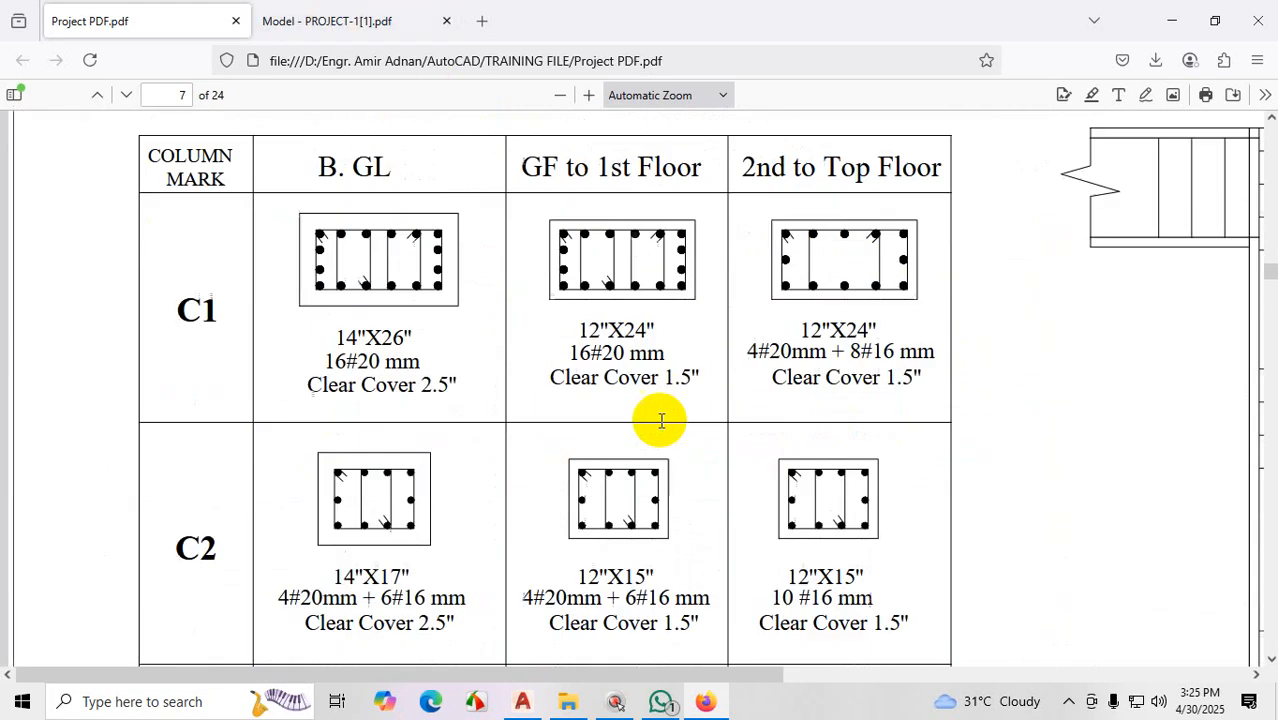
pyautogui.scroll(15, 638, 466)
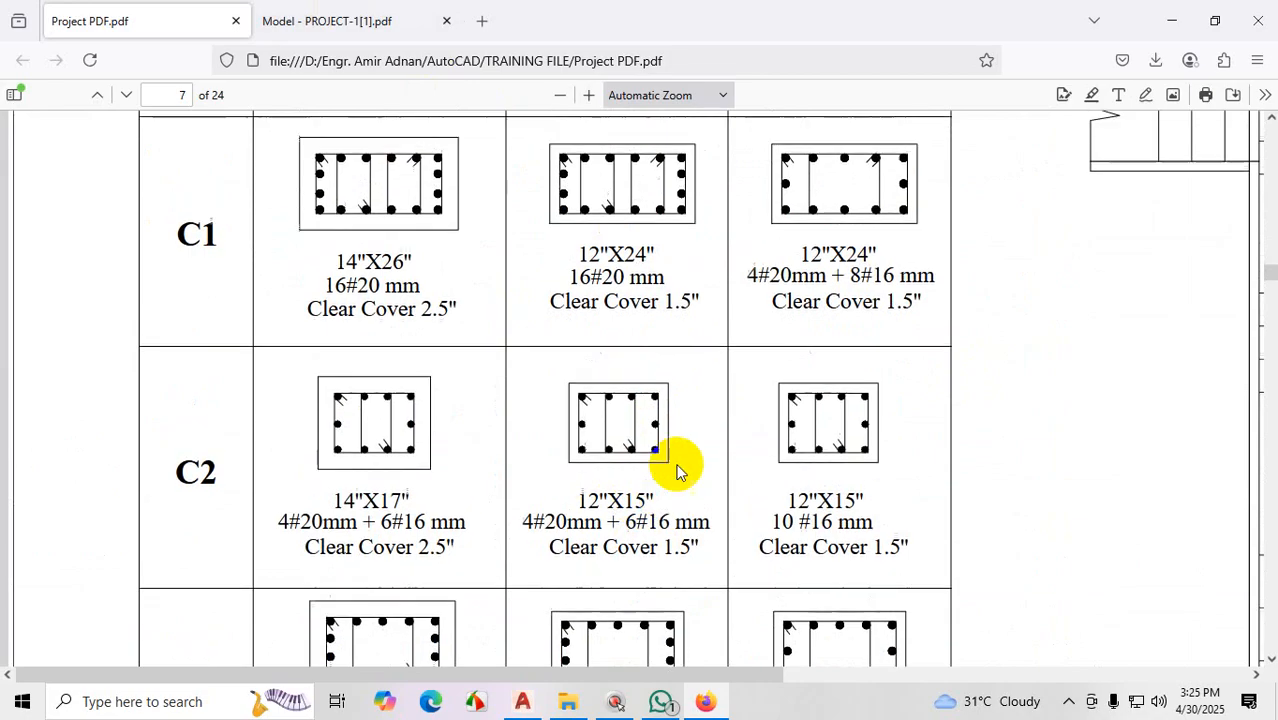
pyautogui.scroll(8, 697, 468)
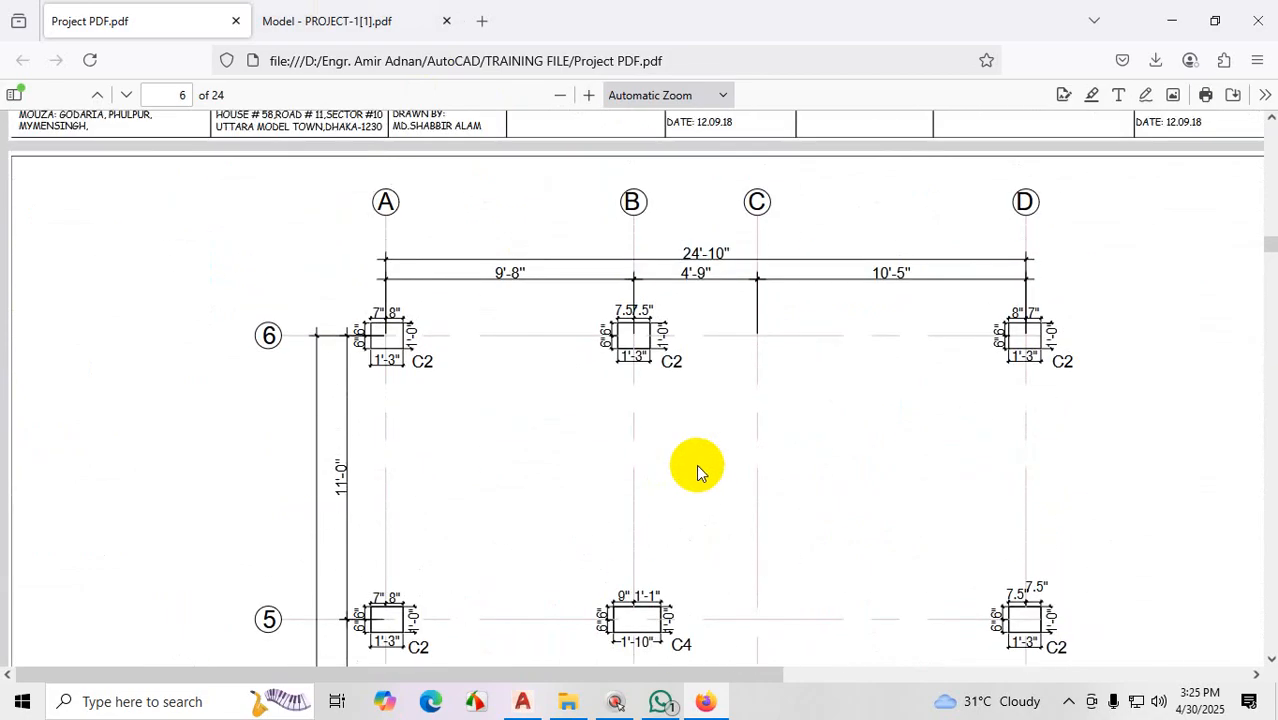
pyautogui.scroll(-4, 697, 468)
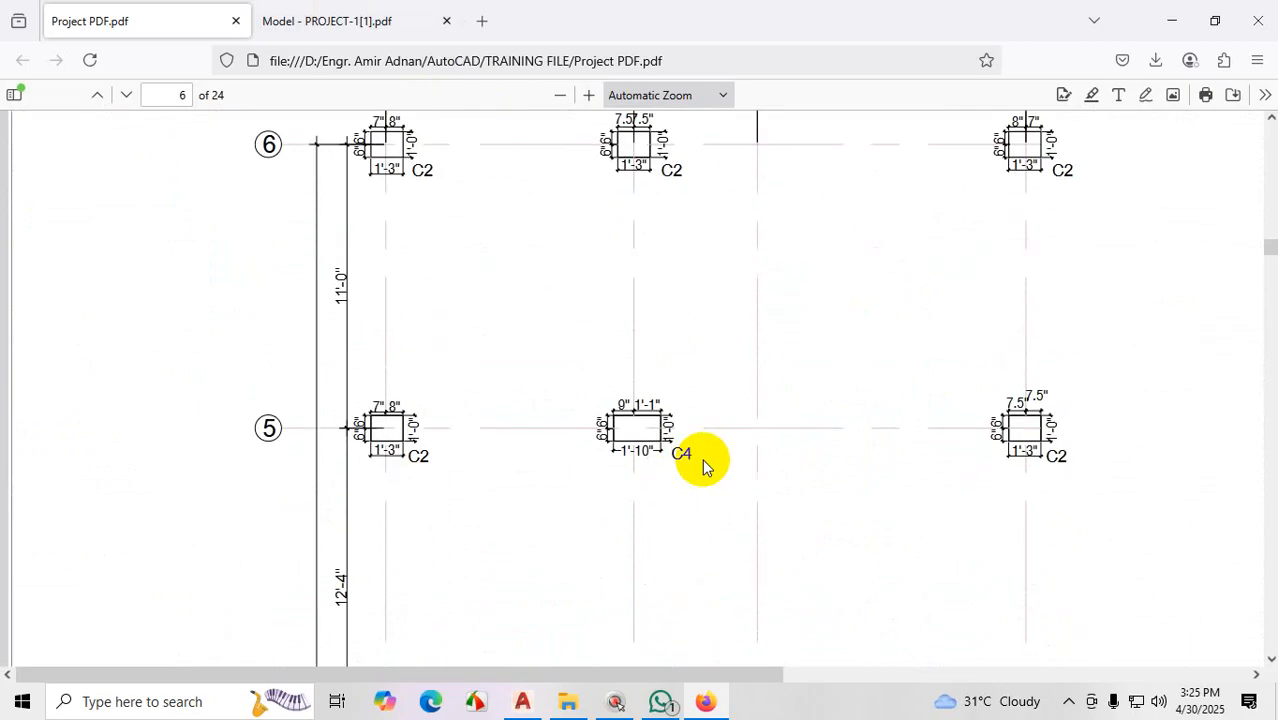
pyautogui.scroll(-8, 703, 466)
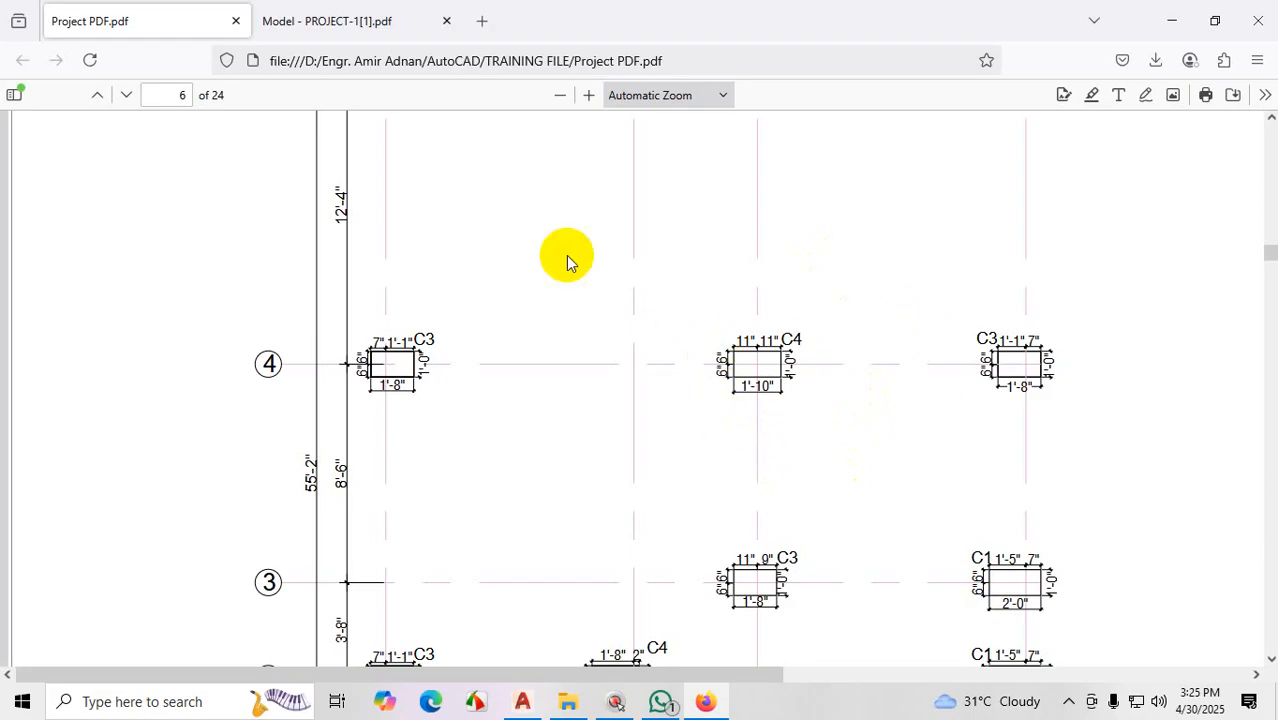
# Step: Switch to DETAIL STRUCTURAL DRAWINGS.pdf and mark the Ground to 3rd Floor sizes of C1, C2 and C3 in the column schedule
pyautogui.click(1068, 701)
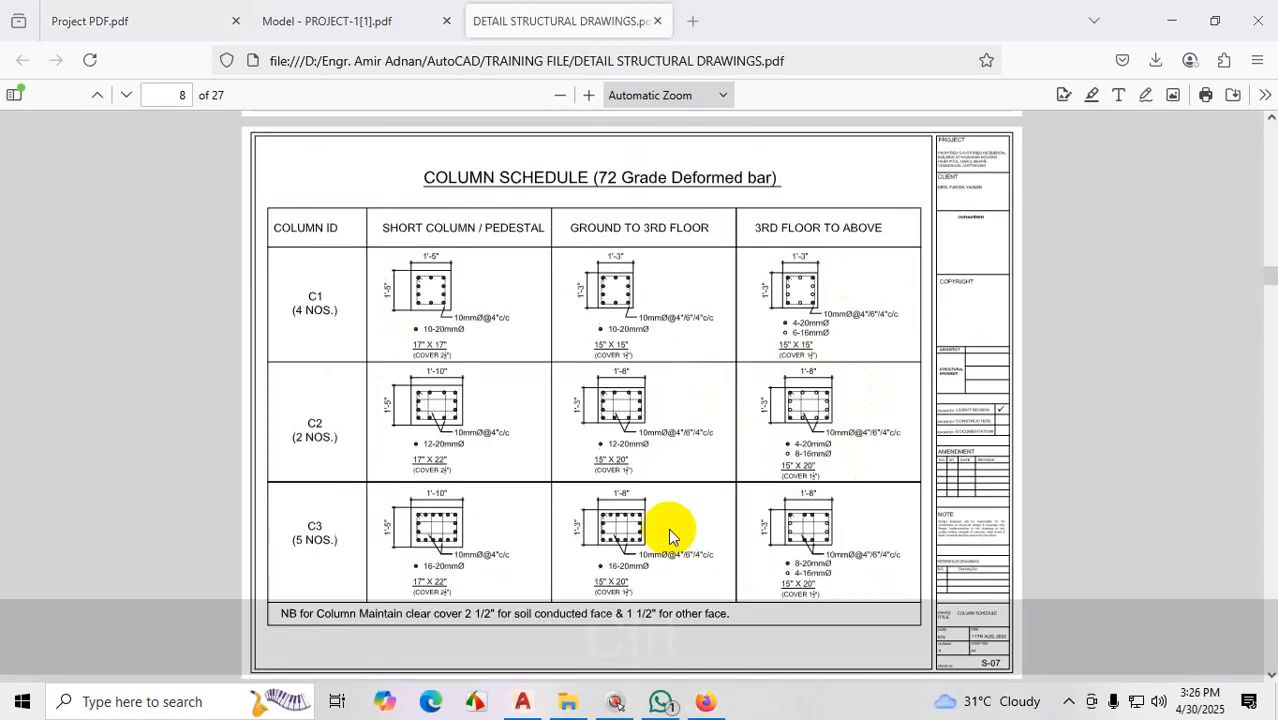
pyautogui.hotkey('ctrl', '1')
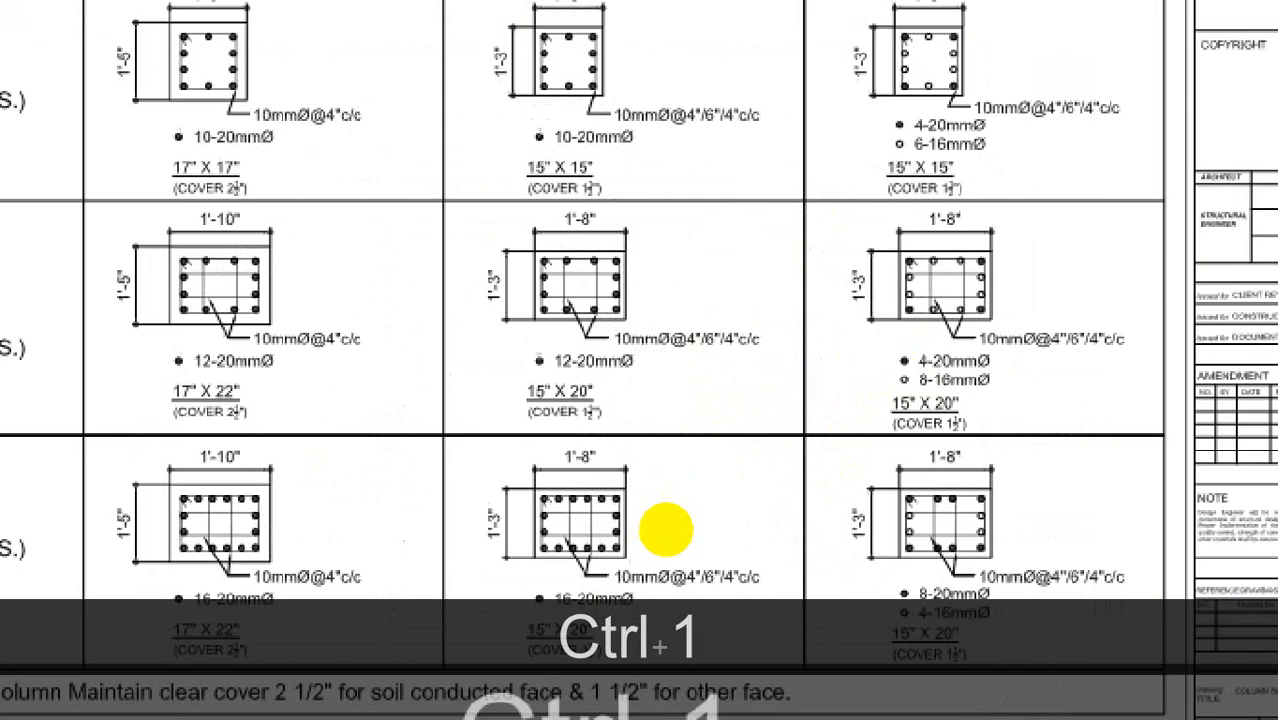
pyautogui.click(579, 508)
pyautogui.moveTo(626, 198); pyautogui.dragTo(686, 196)
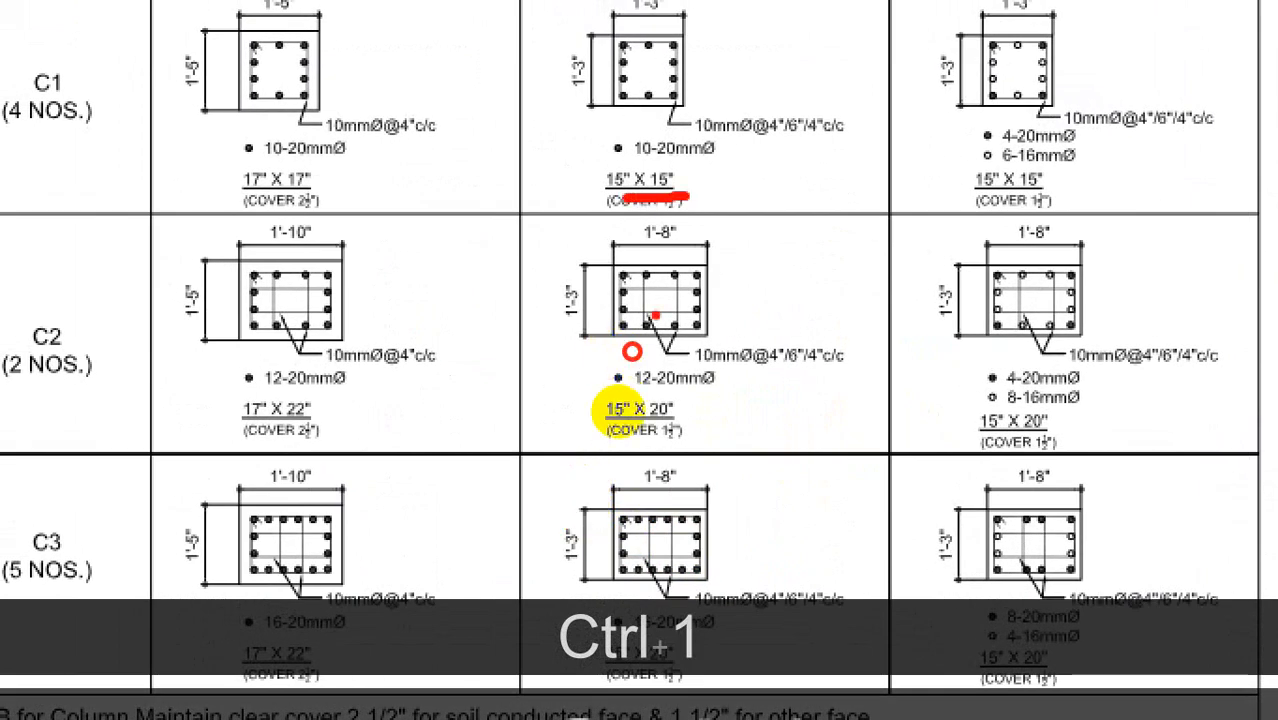
pyautogui.moveTo(589, 449); pyautogui.dragTo(629, 446)
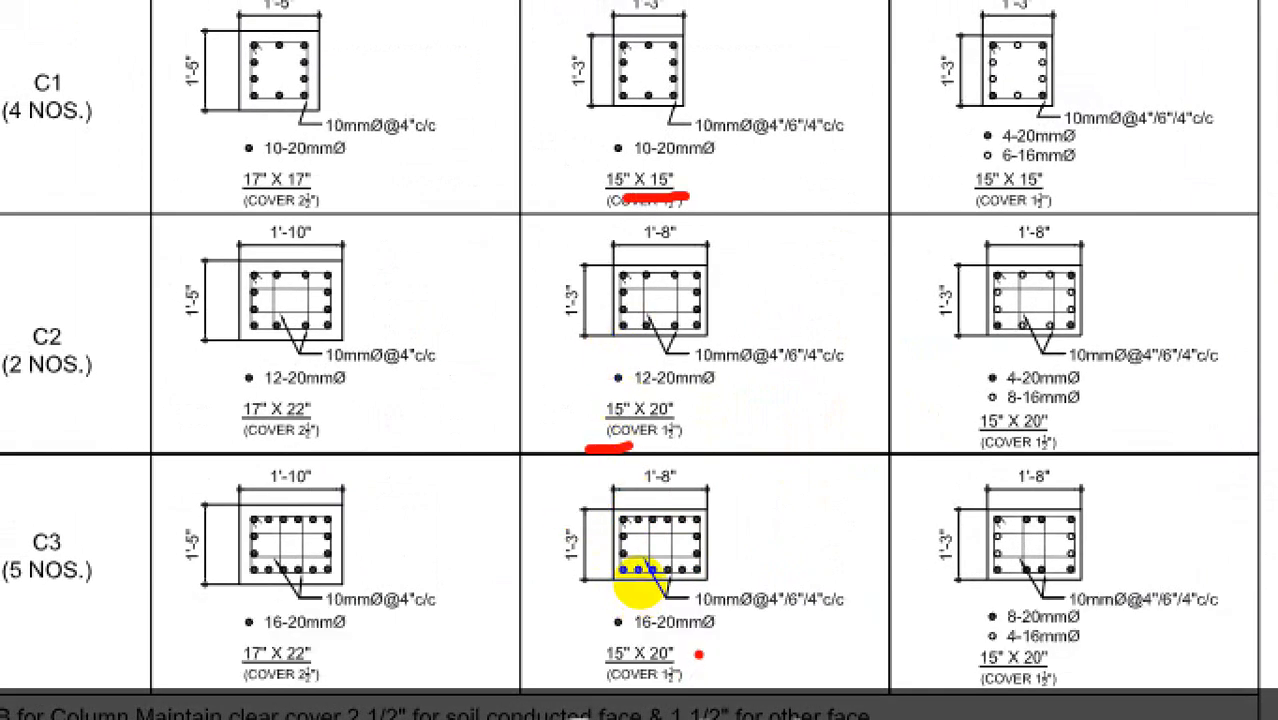
pyautogui.moveTo(698, 653); pyautogui.dragTo(786, 653)
pyautogui.moveTo(694, 404)
pyautogui.mouseDown()
pyautogui.moveTo(619, 382)
pyautogui.moveTo(662, 454)
pyautogui.moveTo(688, 394)
pyautogui.mouseUp()
pyautogui.moveTo(670, 631)
pyautogui.mouseDown()
pyautogui.moveTo(588, 694)
pyautogui.moveTo(674, 673)
pyautogui.mouseUp()
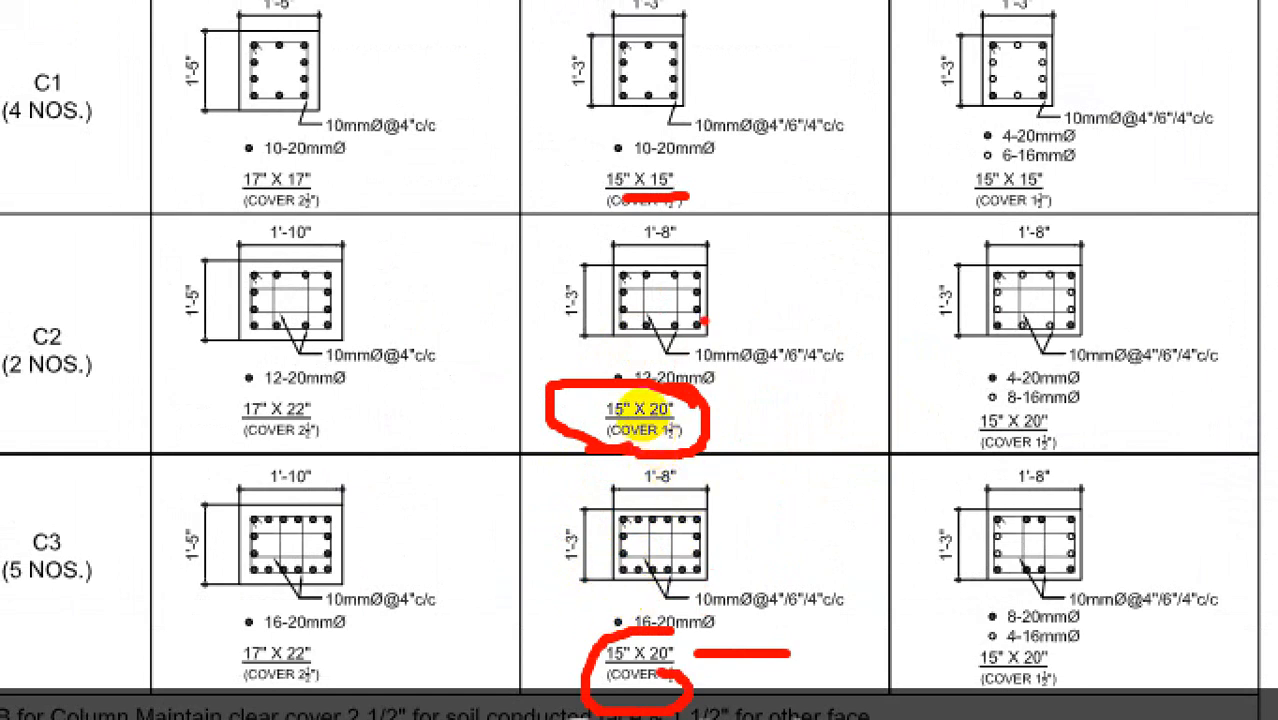
# Step: Circle the Ground to 3rd Floor reinforcement of C2 and C3 in the schedule and tick both column IDs
pyautogui.moveTo(642, 349)
pyautogui.mouseDown()
pyautogui.moveTo(660, 402)
pyautogui.moveTo(632, 374)
pyautogui.mouseUp()
pyautogui.moveTo(625, 645); pyautogui.dragTo(700, 598)
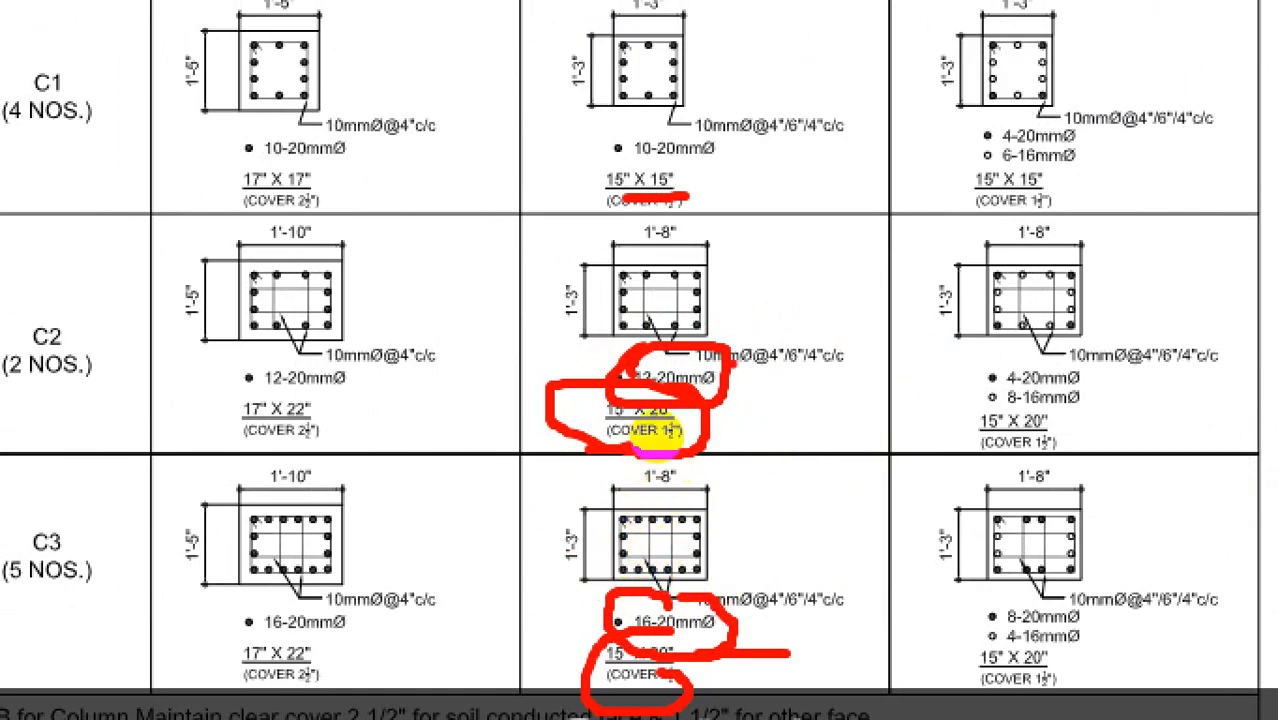
pyautogui.moveTo(75, 318); pyautogui.dragTo(122, 265)
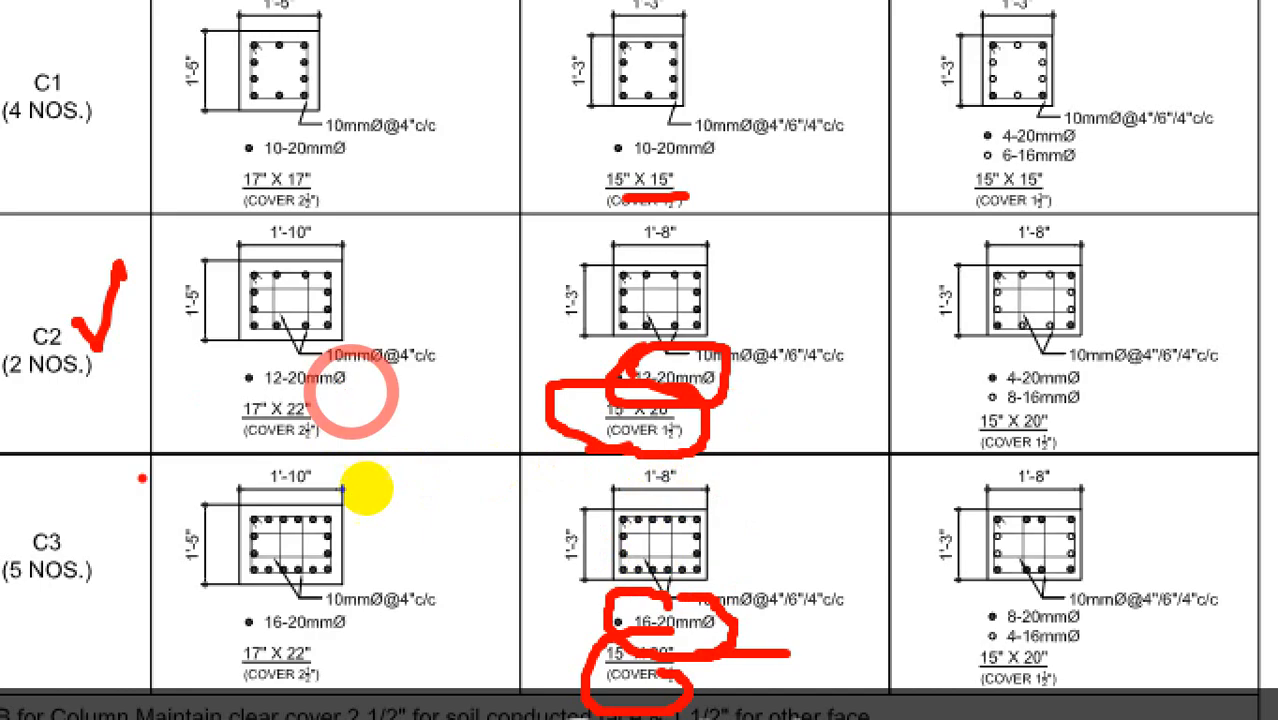
pyautogui.moveTo(132, 487); pyautogui.dragTo(180, 408)
pyautogui.press('Escape')
# Step: Compare the column layout on sheet S-06 with the column schedule on sheet S-07
pyautogui.scroll(2, 585, 512)
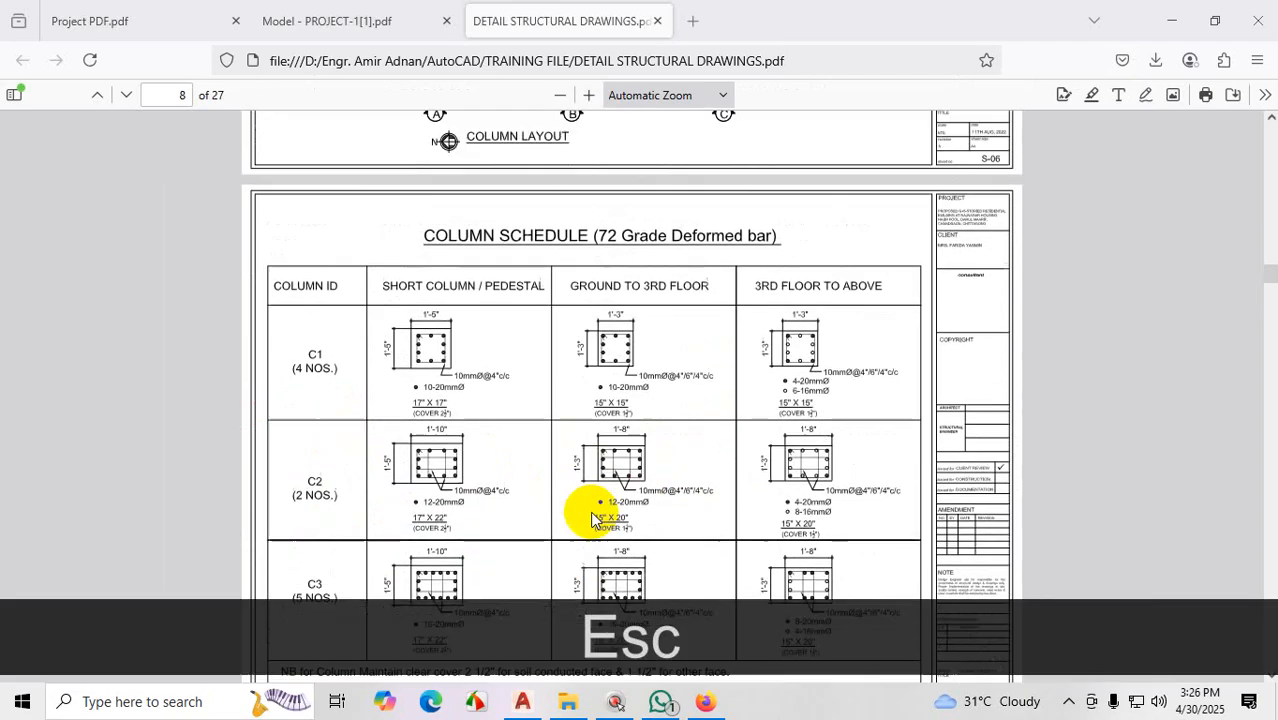
pyautogui.scroll(5, 617, 497)
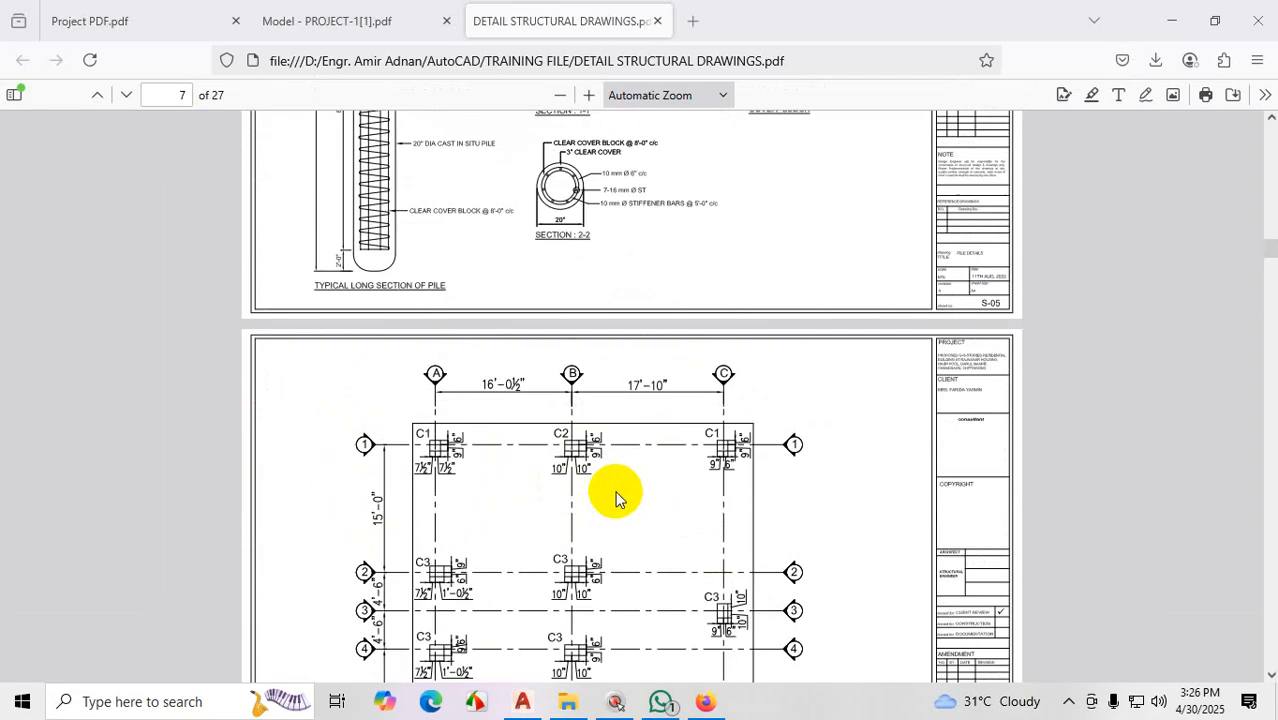
pyautogui.scroll(-2, 617, 497)
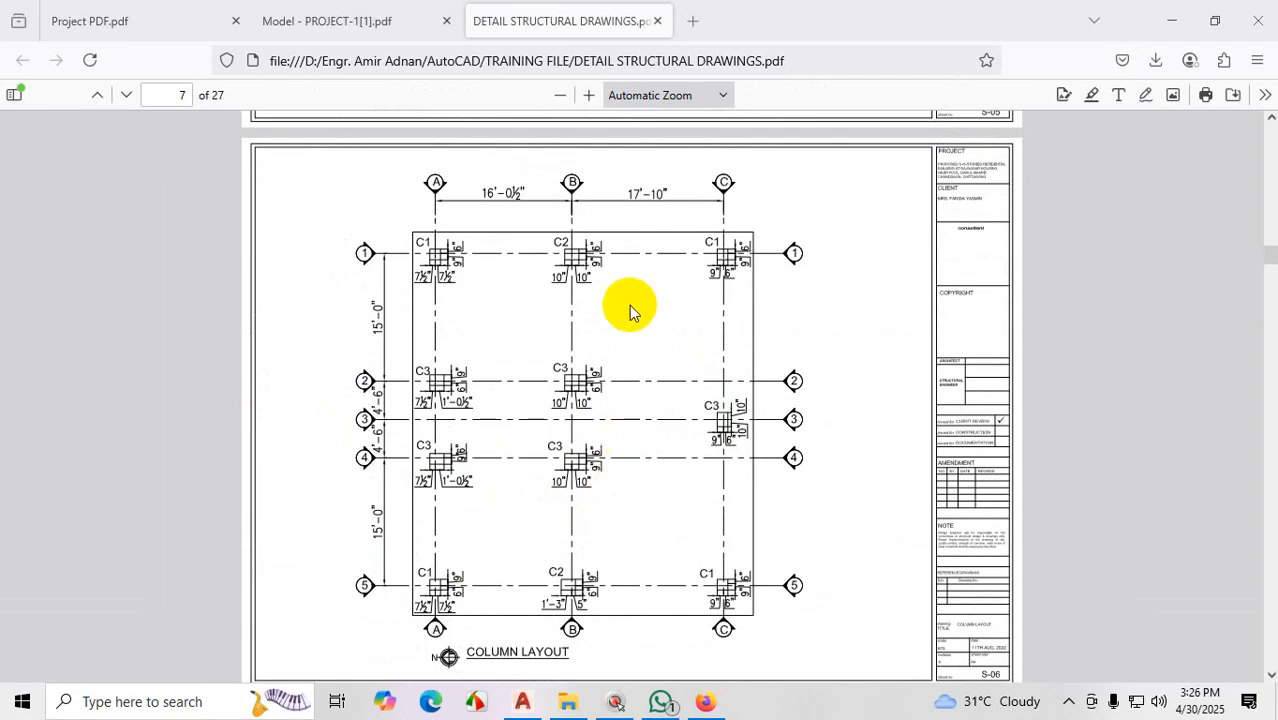
pyautogui.scroll(-4, 620, 320)
pyautogui.scroll(-3, 617, 345)
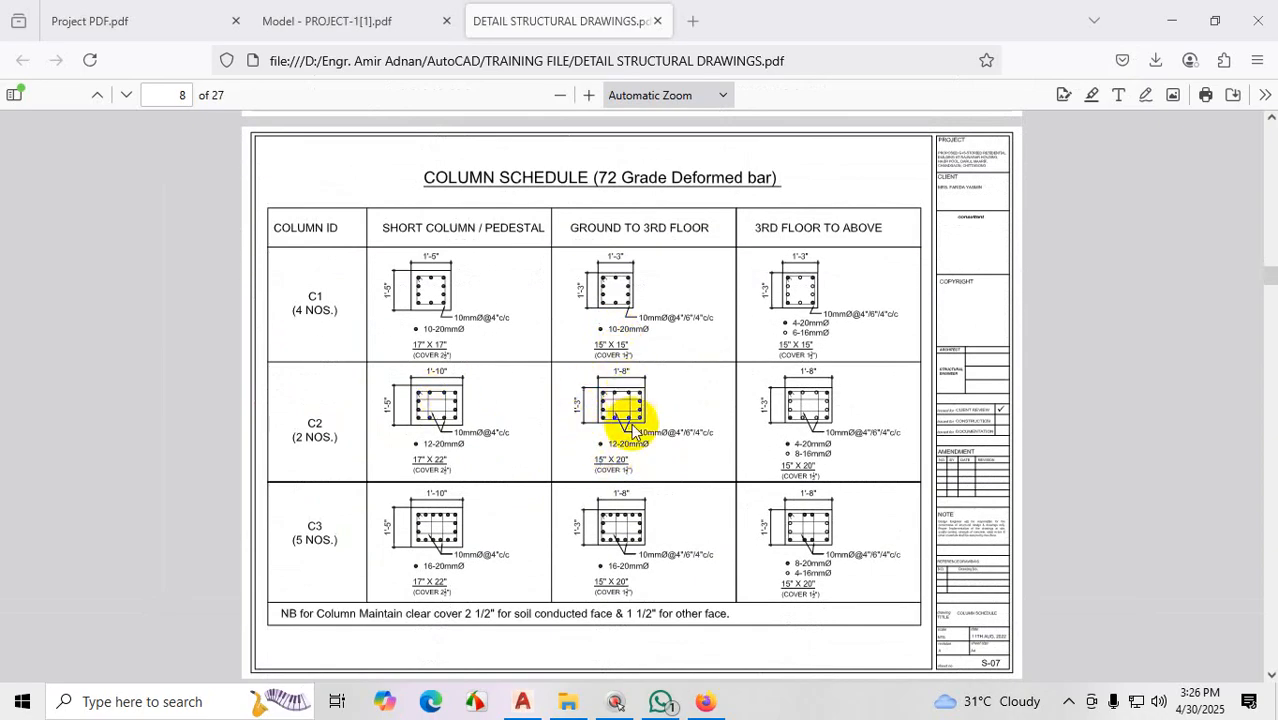
pyautogui.scroll(7, 630, 475)
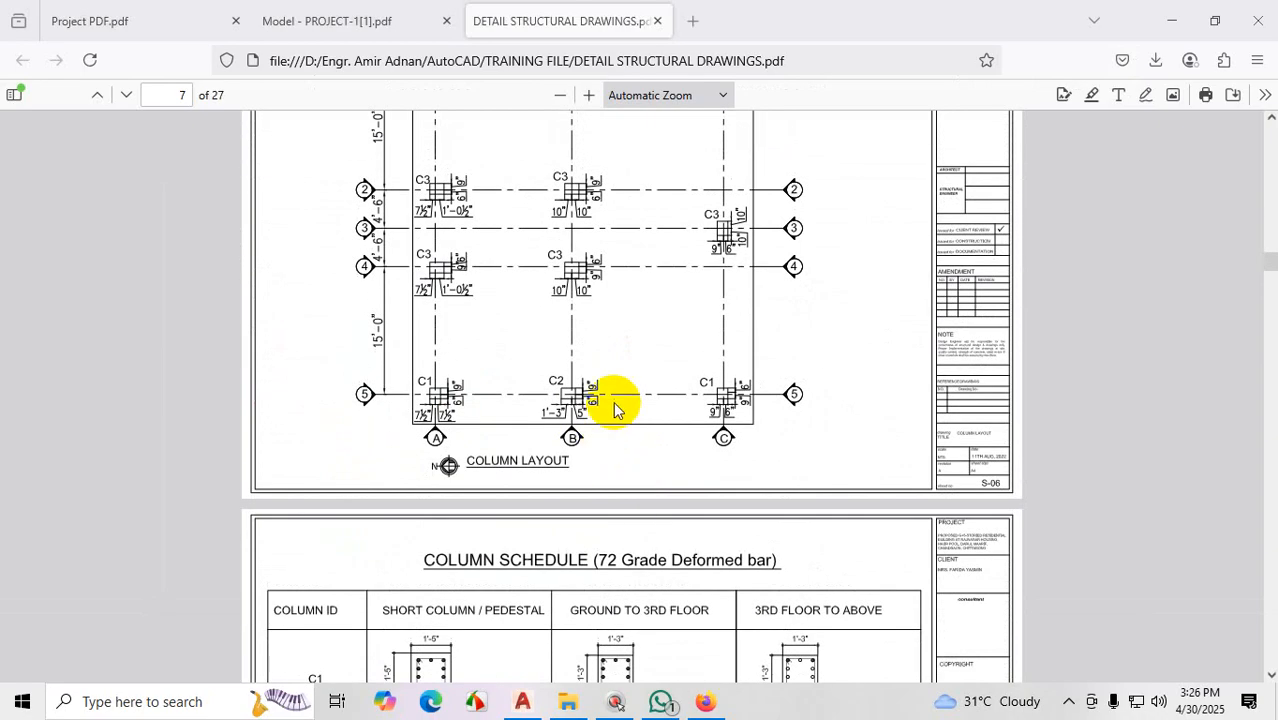
pyautogui.scroll(4, 616, 408)
# Step: Zoom in on the C2 column at grid B-1 in the column layout and underline its horizontal and vertical offsets
pyautogui.press('ctrl')
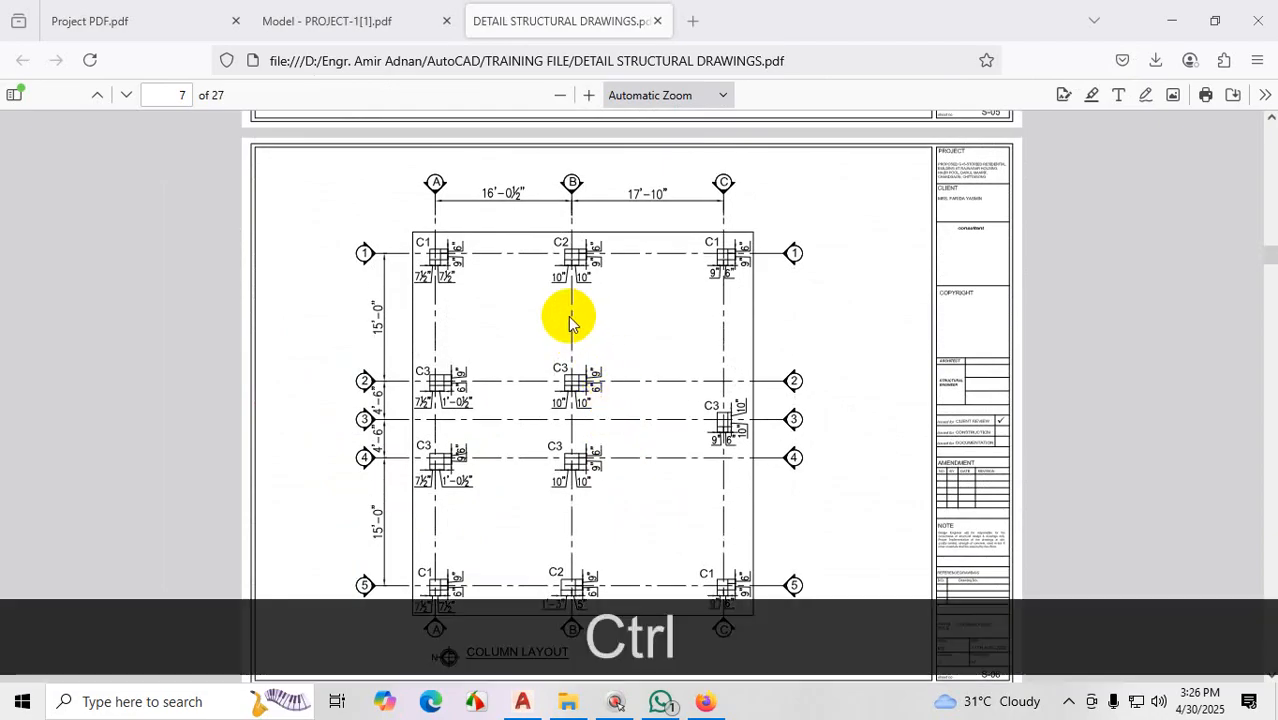
pyautogui.hotkey('ctrl', '1')
pyautogui.click(572, 316)
pyautogui.moveTo(560, 289); pyautogui.dragTo(596, 289)
pyautogui.moveTo(601, 255); pyautogui.dragTo(602, 282)
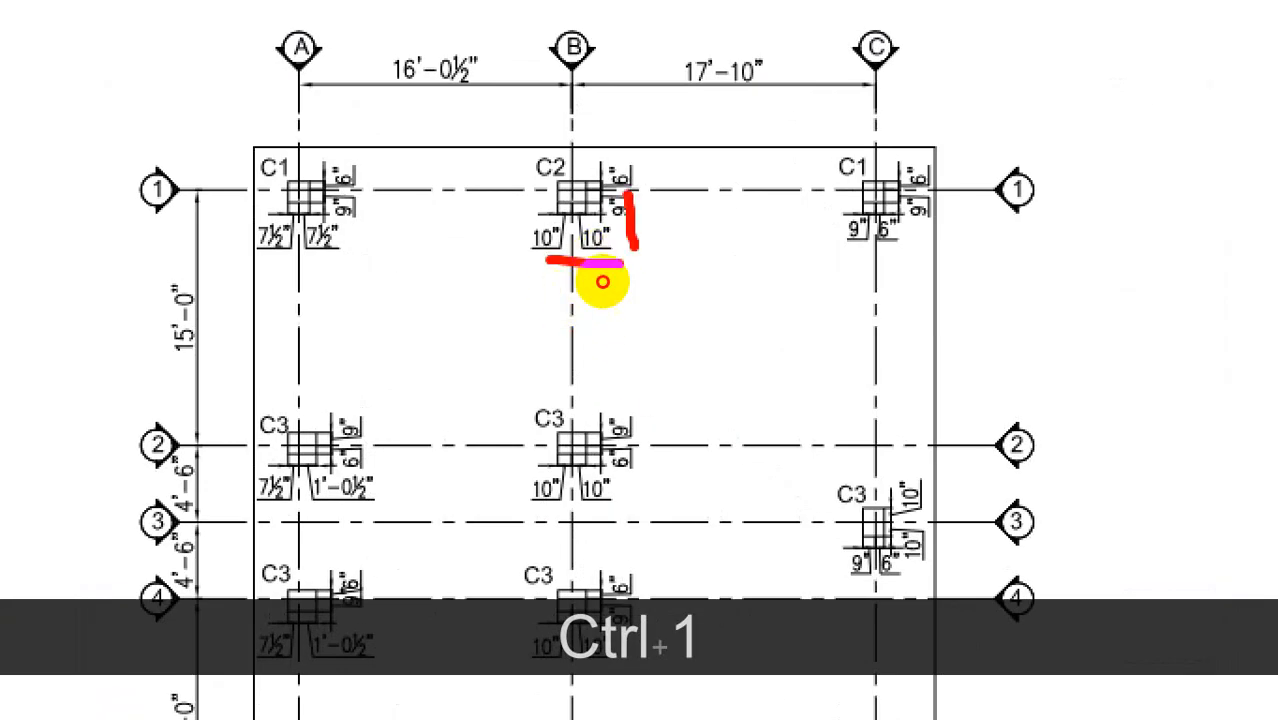
pyautogui.press('Escape')
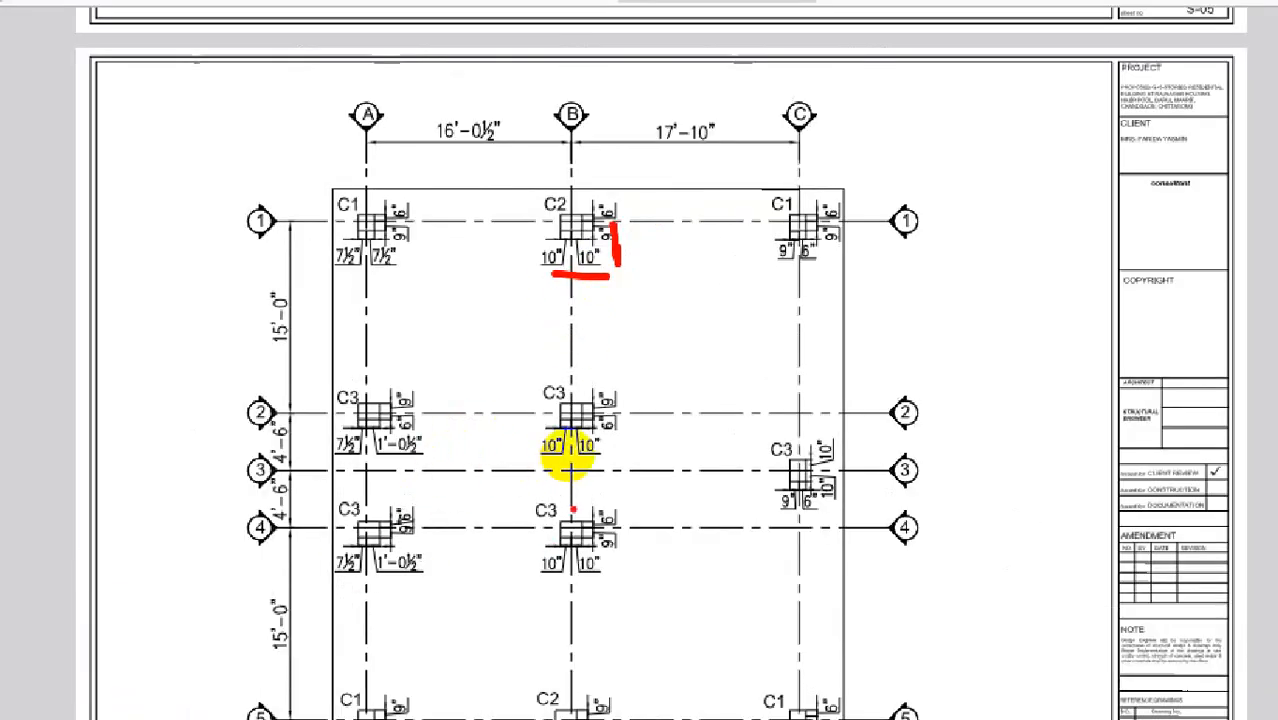
pyautogui.press('Escape')
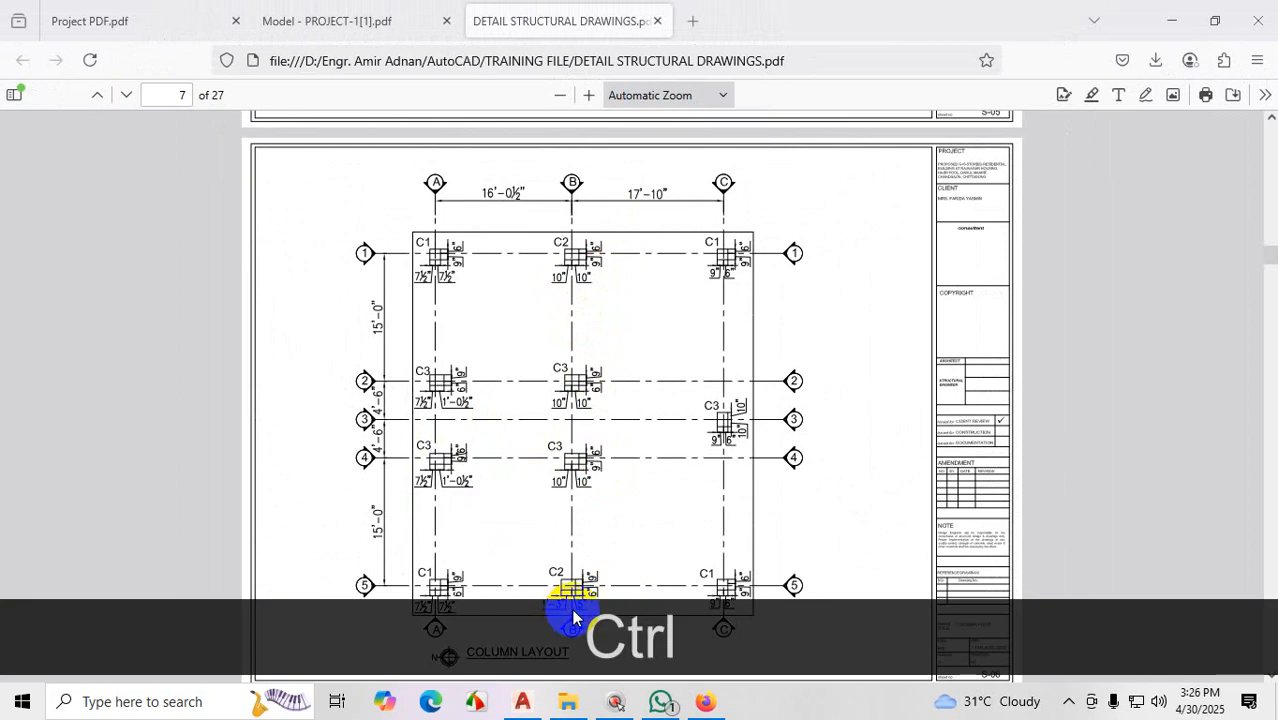
# Step: Zoom in on the C2 column at grid B-5 and mark its offsets for comparison with the C2 column at grid B-1
pyautogui.scroll(-2, 598, 458)
pyautogui.hotkey('ctrl', '1')
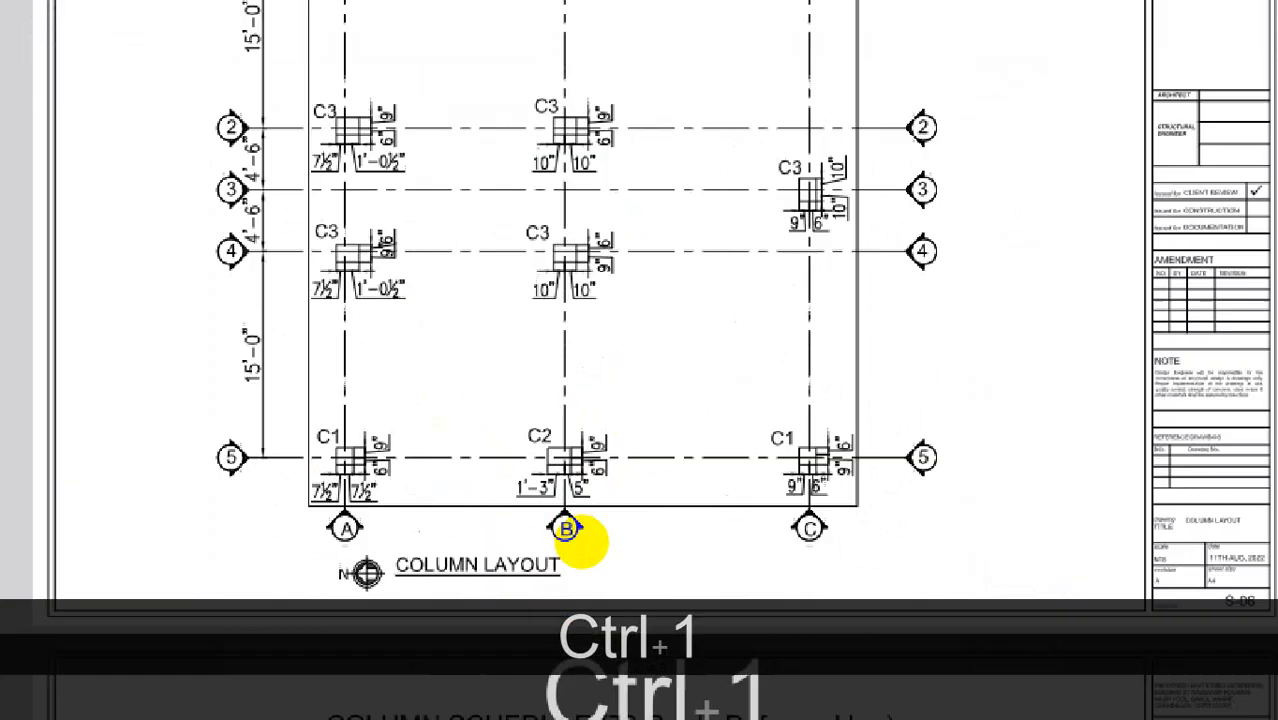
pyautogui.click(575, 527)
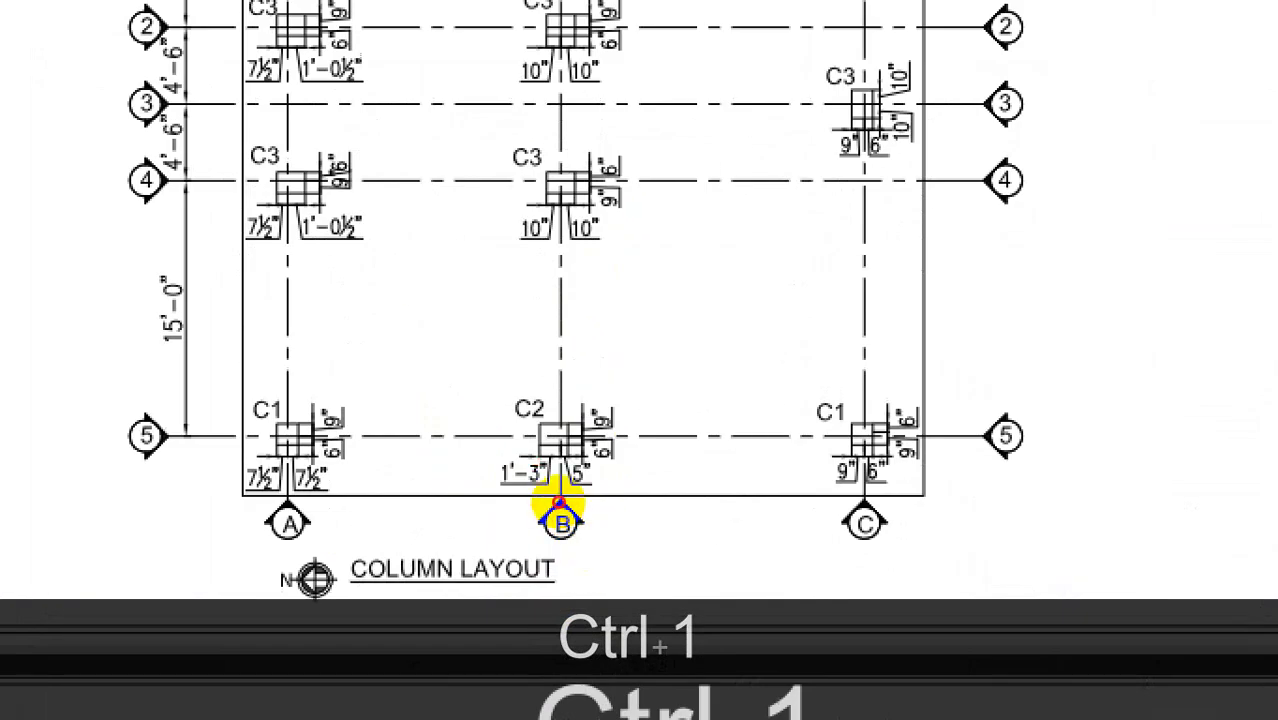
pyautogui.moveTo(532, 458); pyautogui.dragTo(578, 458)
pyautogui.moveTo(595, 410); pyautogui.dragTo(596, 451)
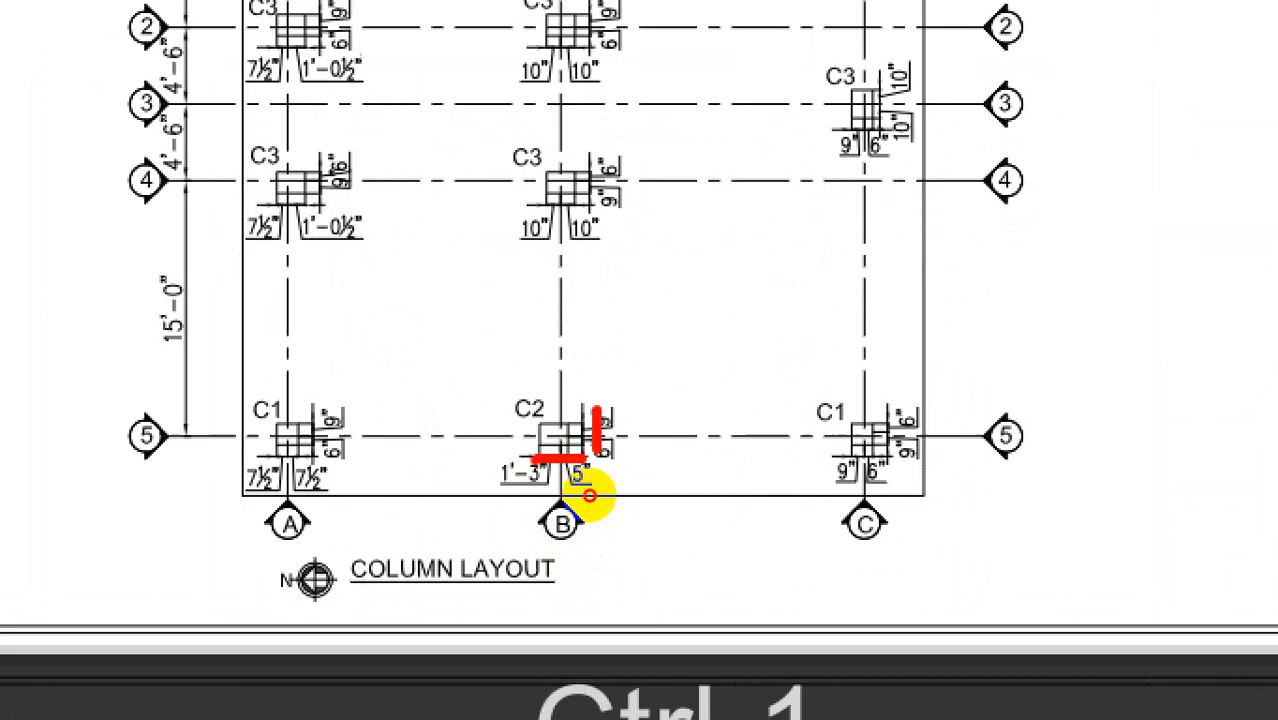
pyautogui.rightClick(633, 454)
pyautogui.scroll(4, 610, 505)
pyautogui.press('Escape')
pyautogui.scroll(4, 580, 535)
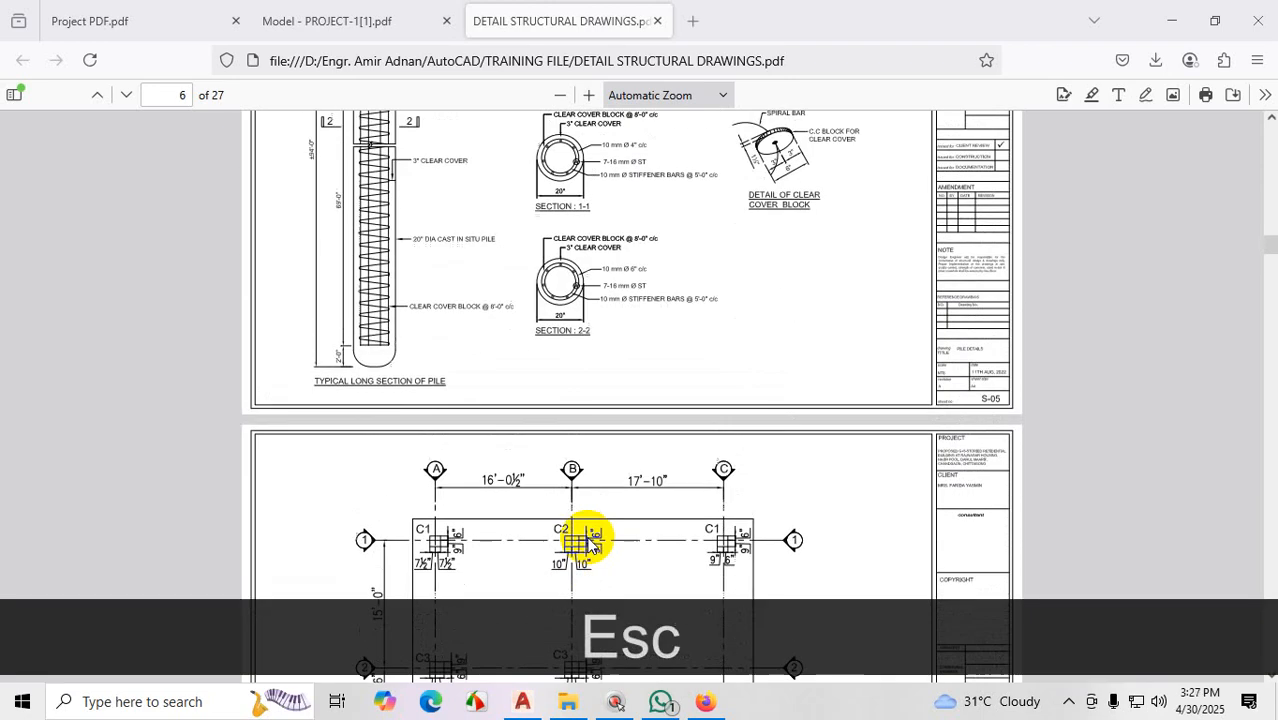
# Step: Zoom in on the column layout, outline the C3 columns at grids A-2 and C-3, and write 15 and 20 beside their sides
pyautogui.scroll(-1, 585, 540)
pyautogui.scroll(-4, 590, 540)
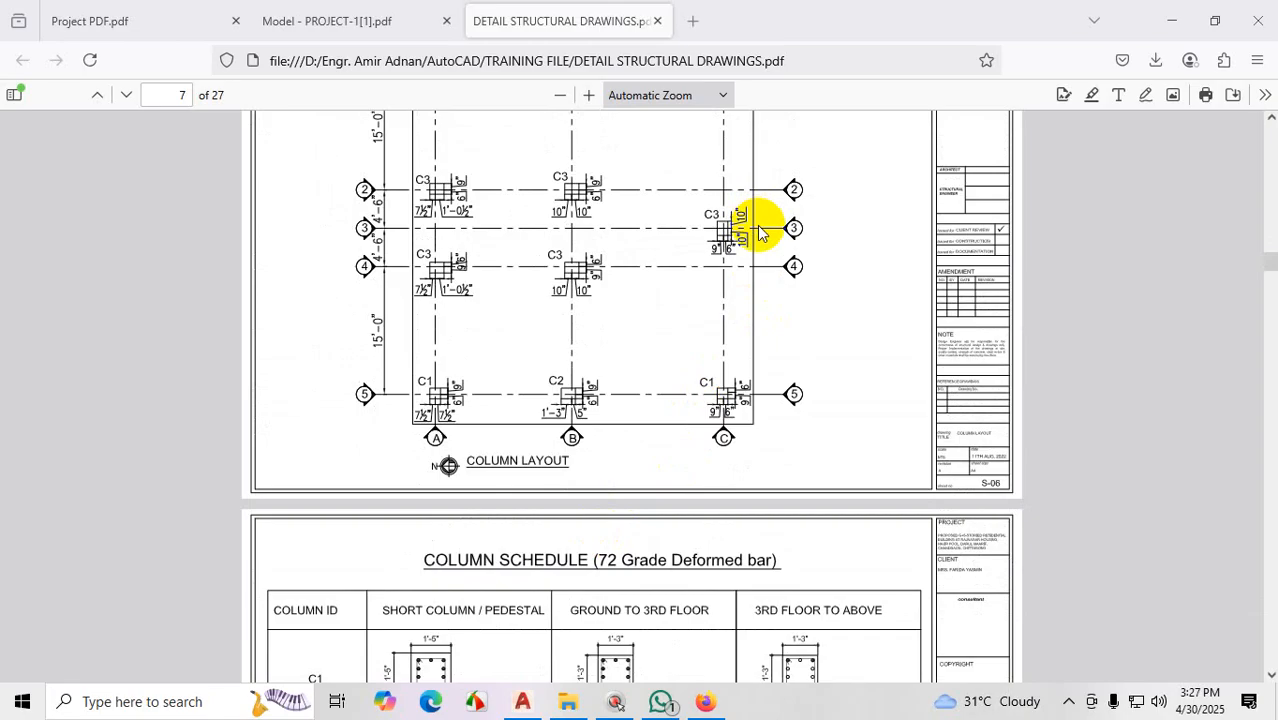
pyautogui.scroll(-1, 758, 240)
pyautogui.scroll(-3, 640, 515)
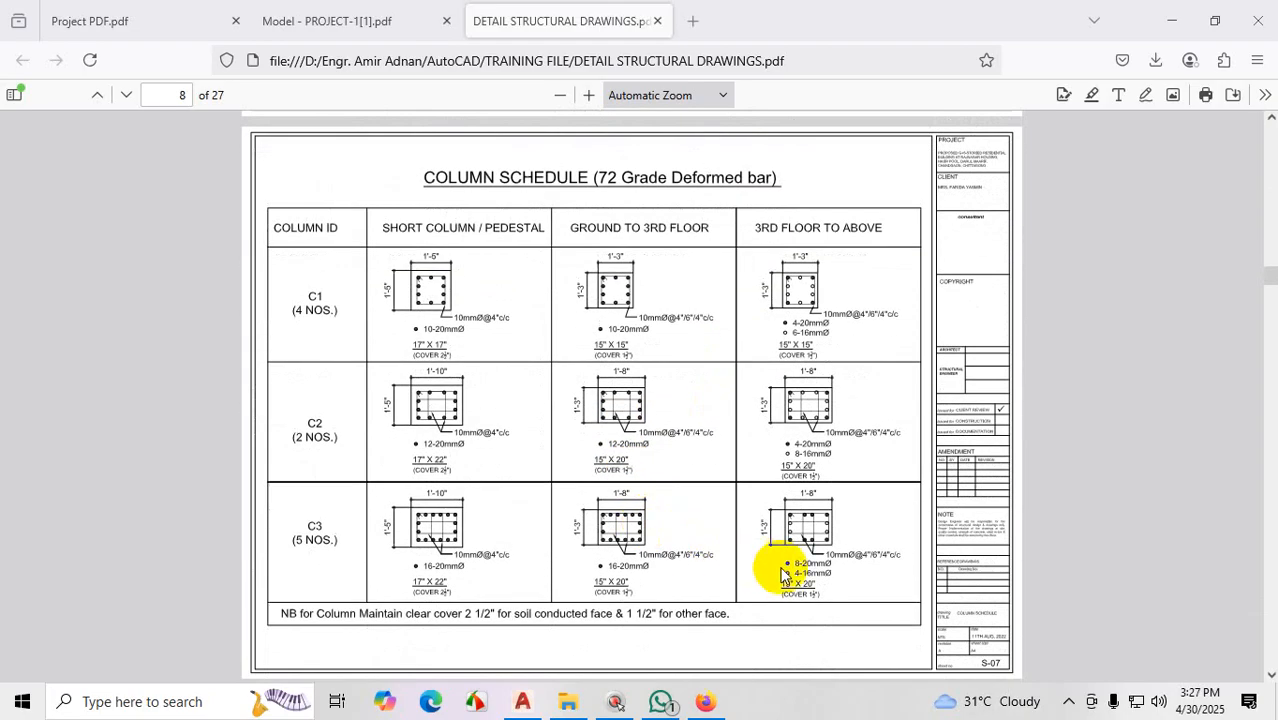
pyautogui.scroll(3, 756, 514)
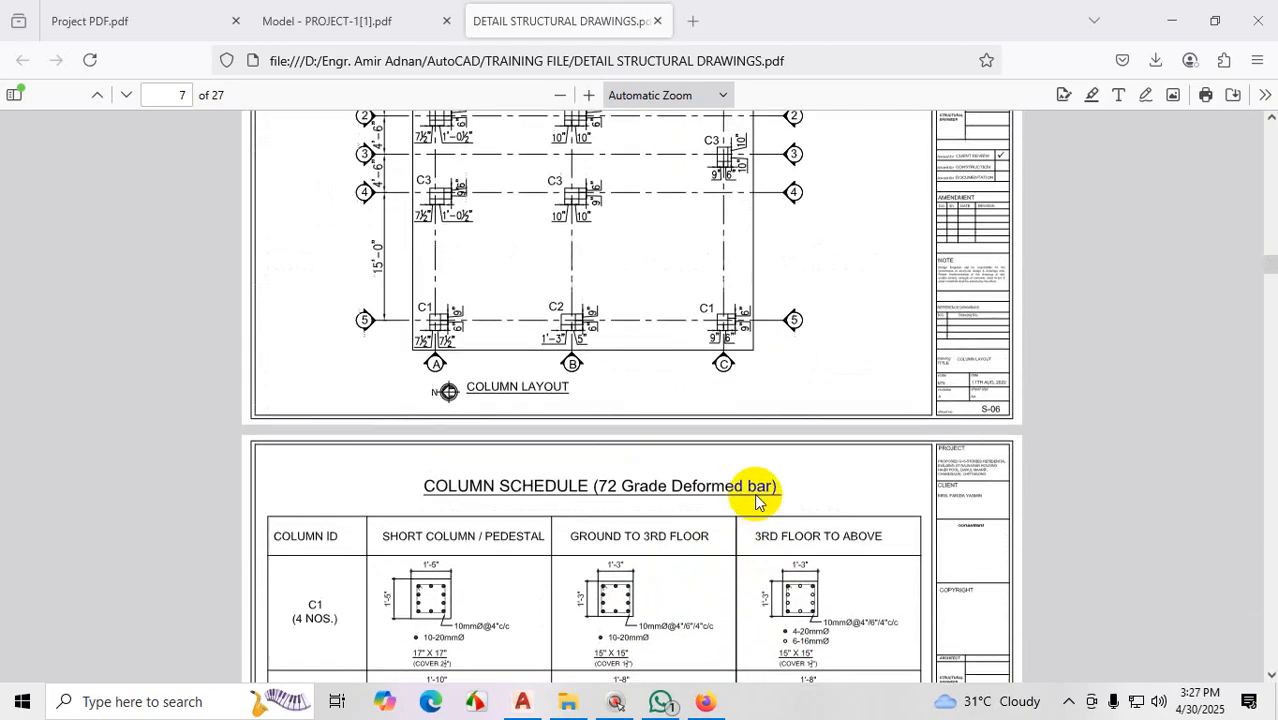
pyautogui.scroll(2, 756, 500)
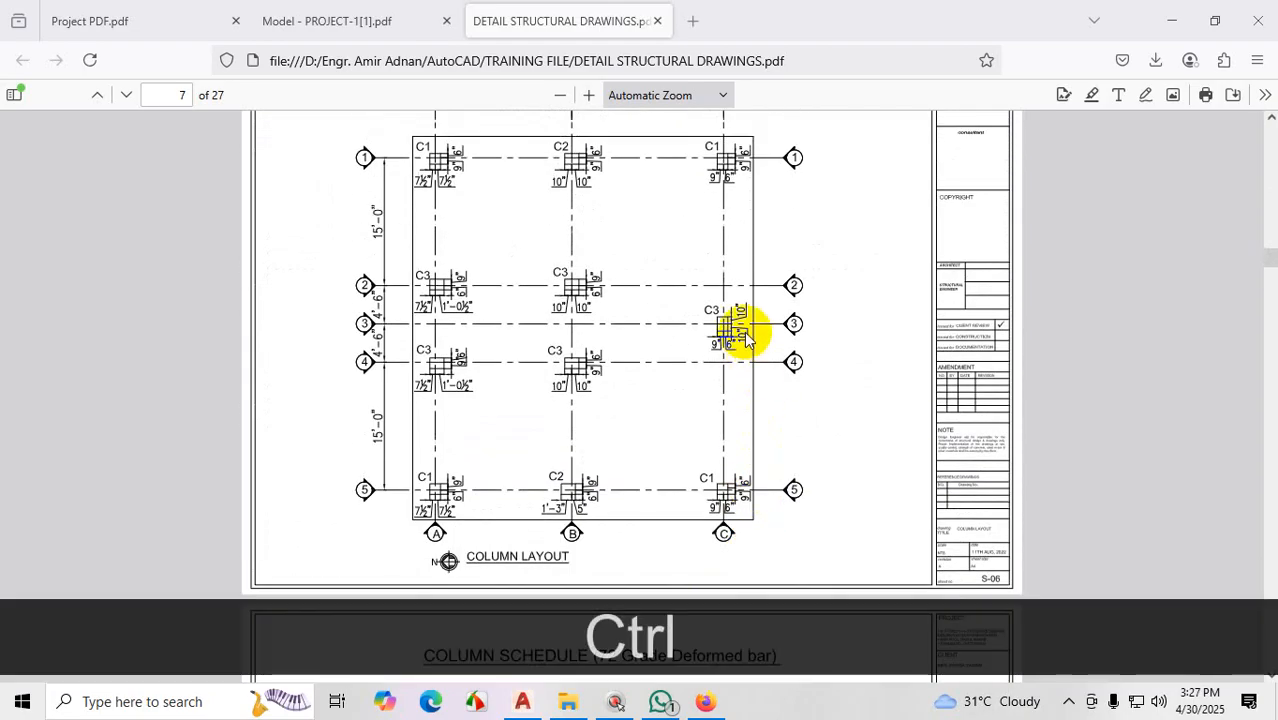
pyautogui.hotkey('ctrl', '1')
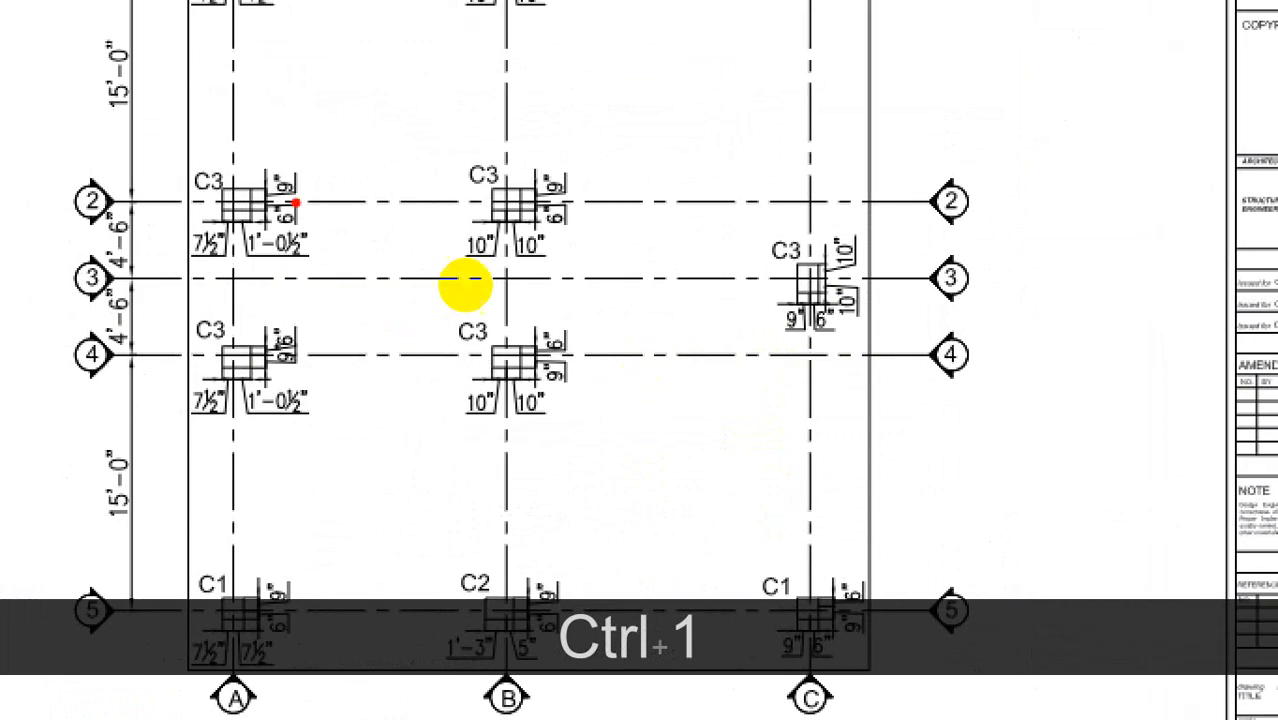
pyautogui.moveTo(430, 279)
pyautogui.mouseDown()
pyautogui.moveTo(456, 277)
pyautogui.moveTo(434, 297)
pyautogui.moveTo(427, 279)
pyautogui.moveTo(471, 277)
pyautogui.moveTo(476, 294)
pyautogui.moveTo(507, 262)
pyautogui.mouseUp()
pyautogui.moveTo(428, 308); pyautogui.dragTo(449, 308)
pyautogui.moveTo(731, 312)
pyautogui.mouseDown()
pyautogui.moveTo(716, 338)
pyautogui.moveTo(741, 341)
pyautogui.moveTo(715, 310)
pyautogui.moveTo(721, 367)
pyautogui.moveTo(740, 326)
pyautogui.moveTo(763, 316)
pyautogui.mouseUp()
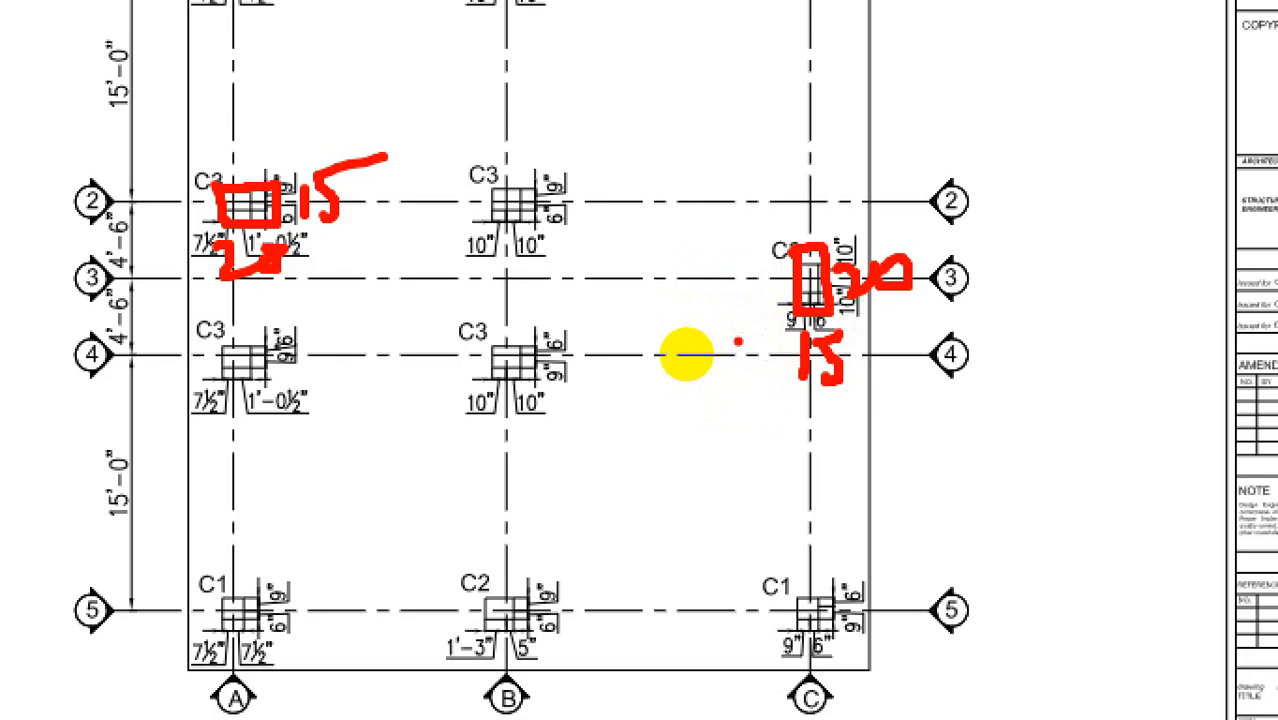
pyautogui.press('Escape')
# Step: Underline the Ground to 3rd Floor main bars of C2 and C3 in the column schedule and write a number beside each
pyautogui.scroll(-8, 648, 385)
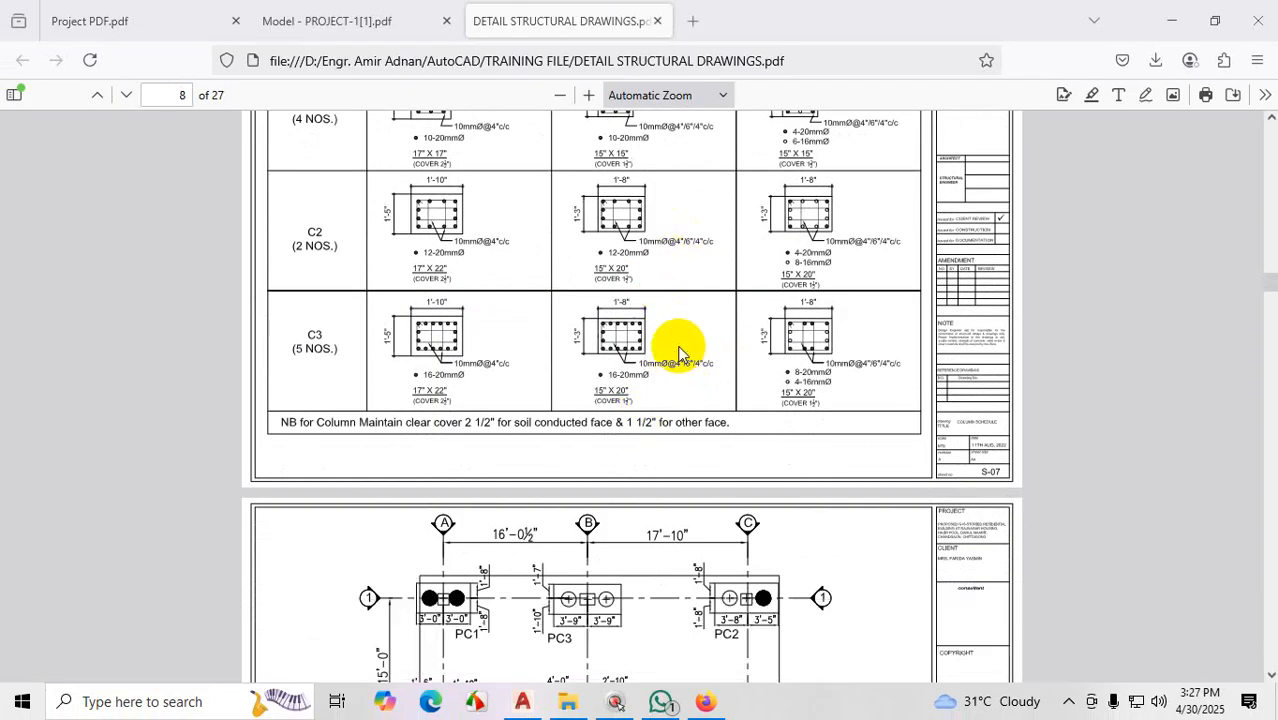
pyautogui.hotkey('ctrl', '1')
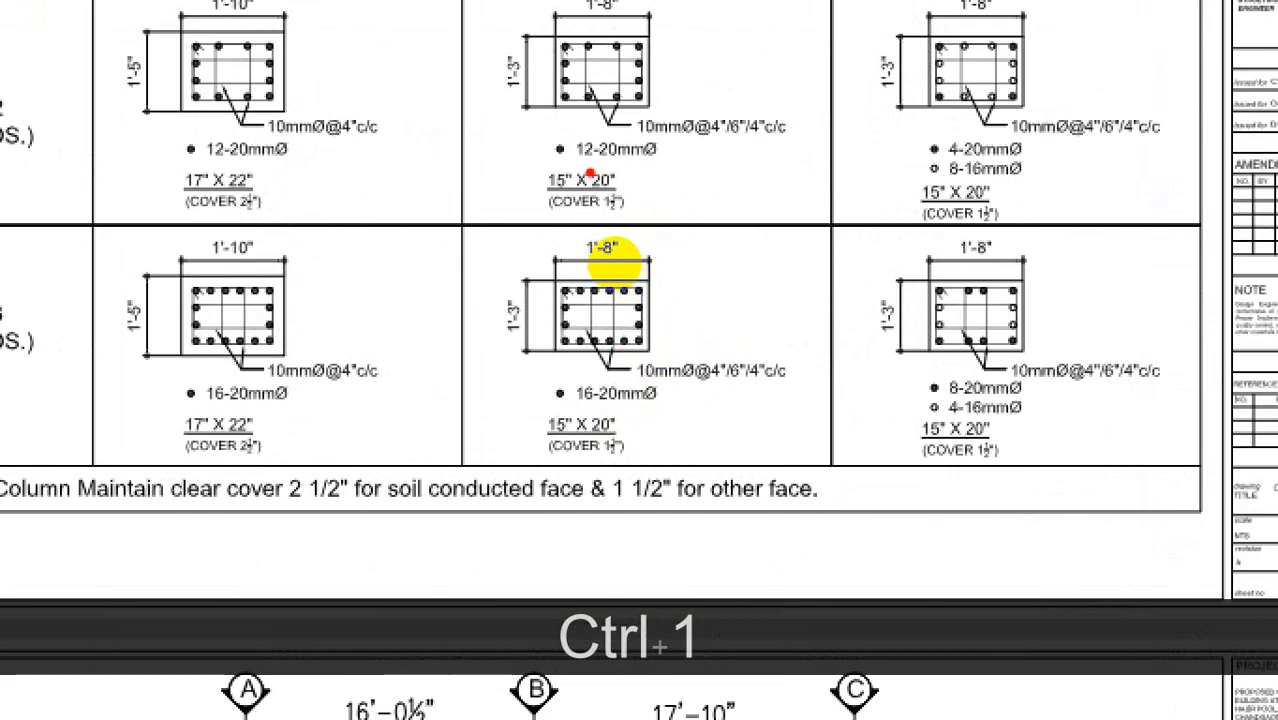
pyautogui.moveTo(582, 162); pyautogui.dragTo(673, 155)
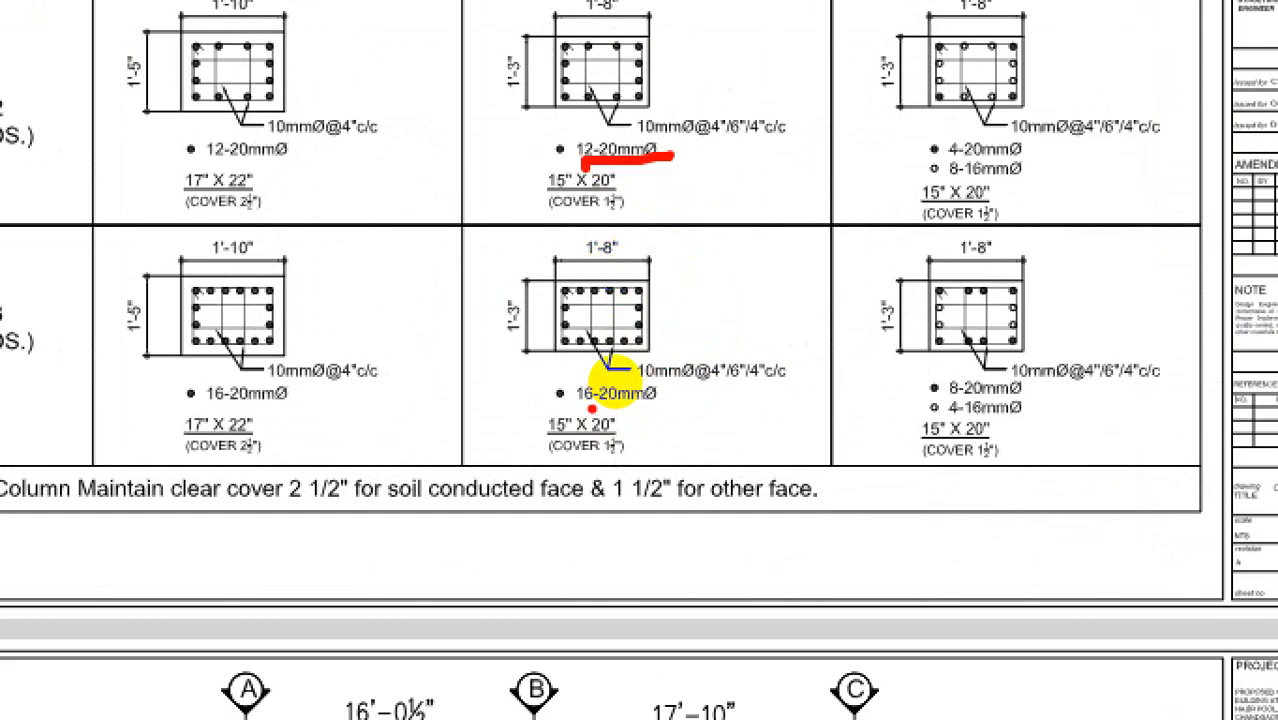
pyautogui.moveTo(579, 413); pyautogui.dragTo(658, 410)
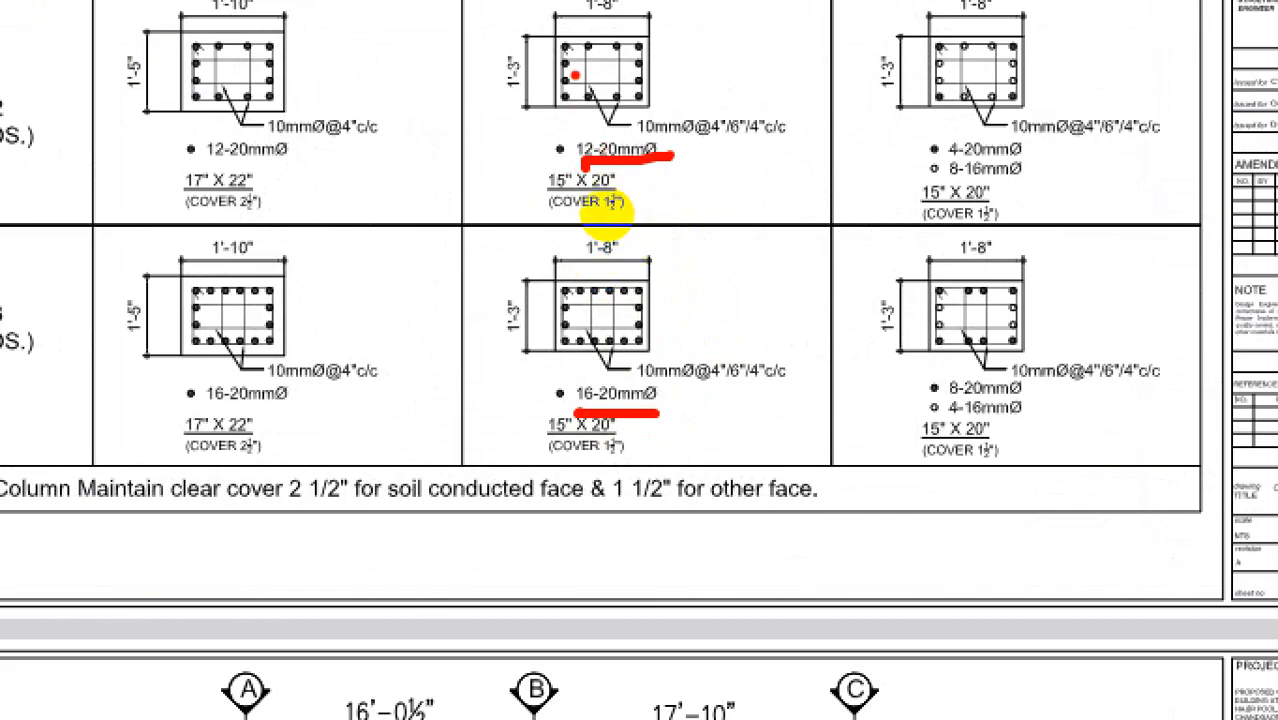
pyautogui.moveTo(690, 150)
pyautogui.mouseDown()
pyautogui.moveTo(697, 193)
pyautogui.moveTo(737, 168)
pyautogui.moveTo(742, 128)
pyautogui.mouseUp()
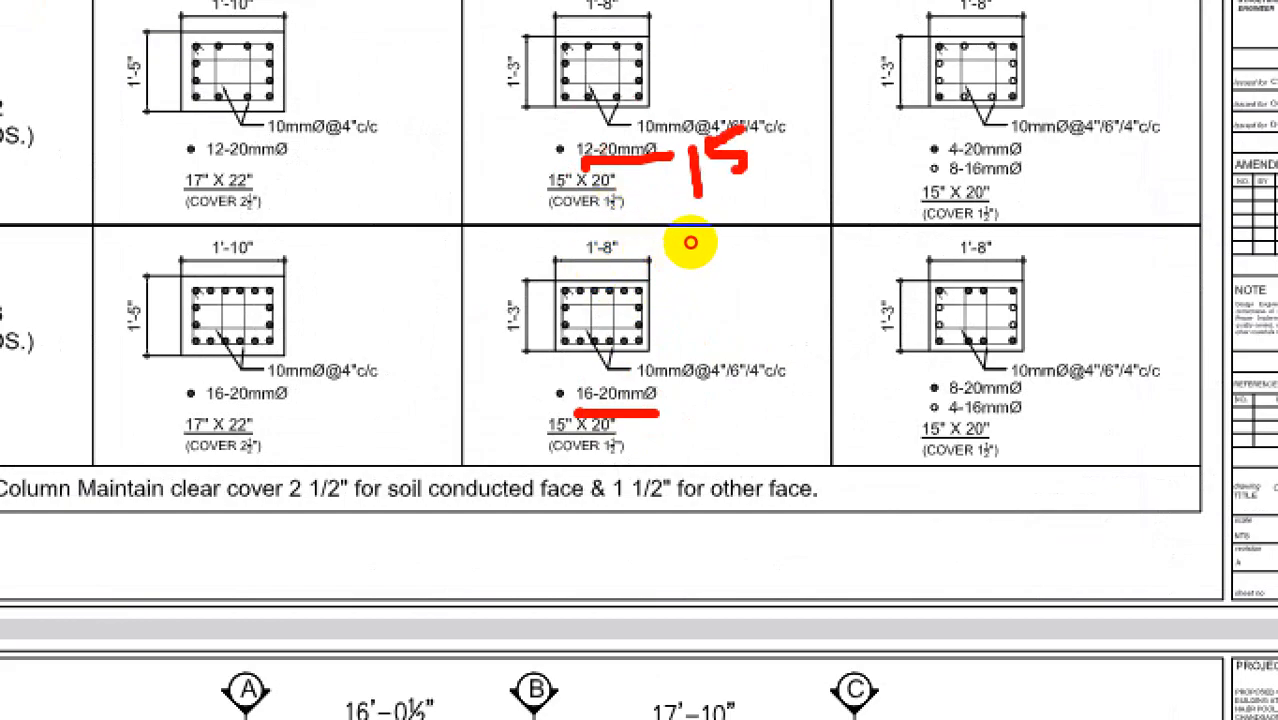
pyautogui.moveTo(686, 398)
pyautogui.mouseDown()
pyautogui.moveTo(701, 428)
pyautogui.moveTo(721, 410)
pyautogui.mouseUp()
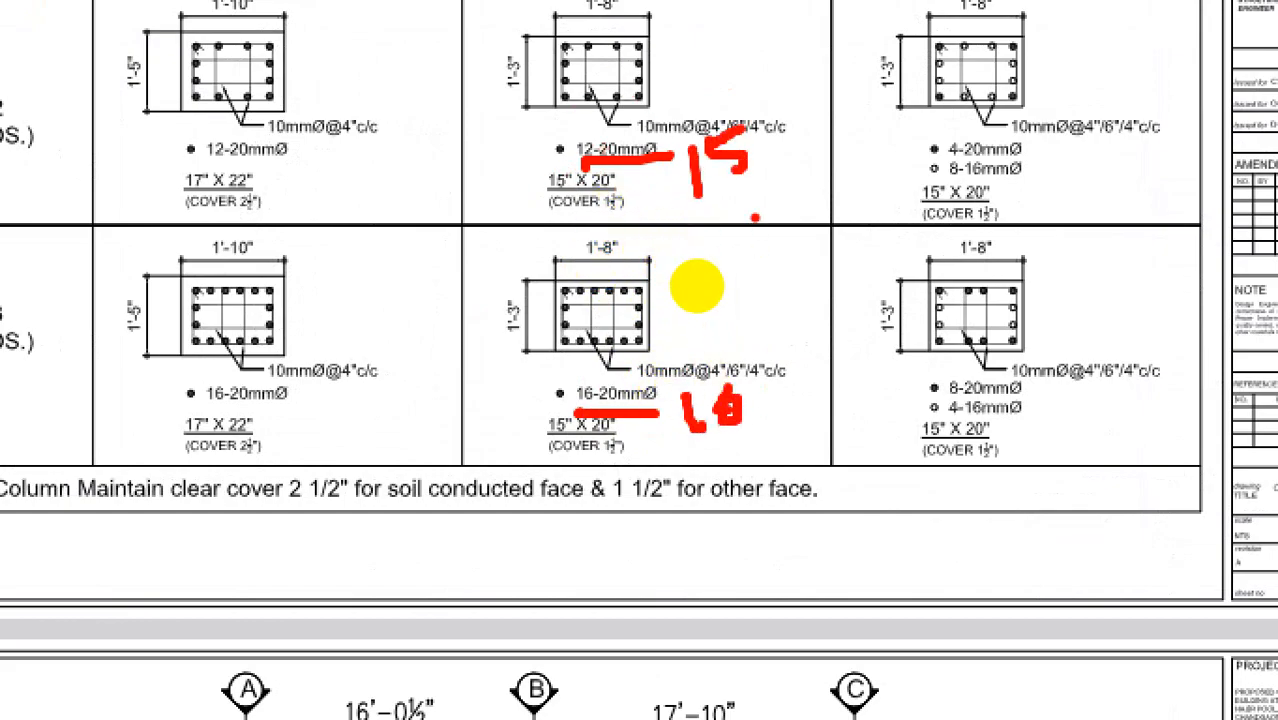
# Step: Mark over the number written beside the C2 bars and circle C2's Ground to 3rd Floor section in the schedule
pyautogui.moveTo(705, 209); pyautogui.dragTo(748, 190)
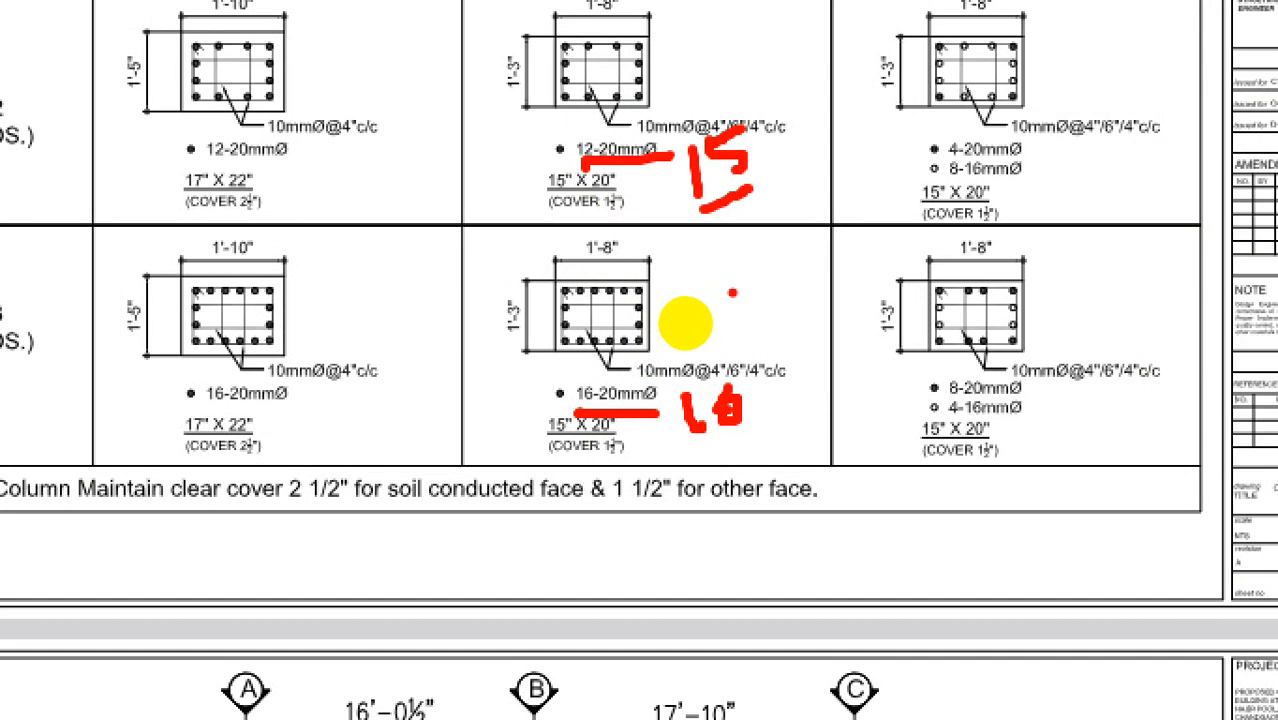
pyautogui.moveTo(744, 120); pyautogui.dragTo(712, 175)
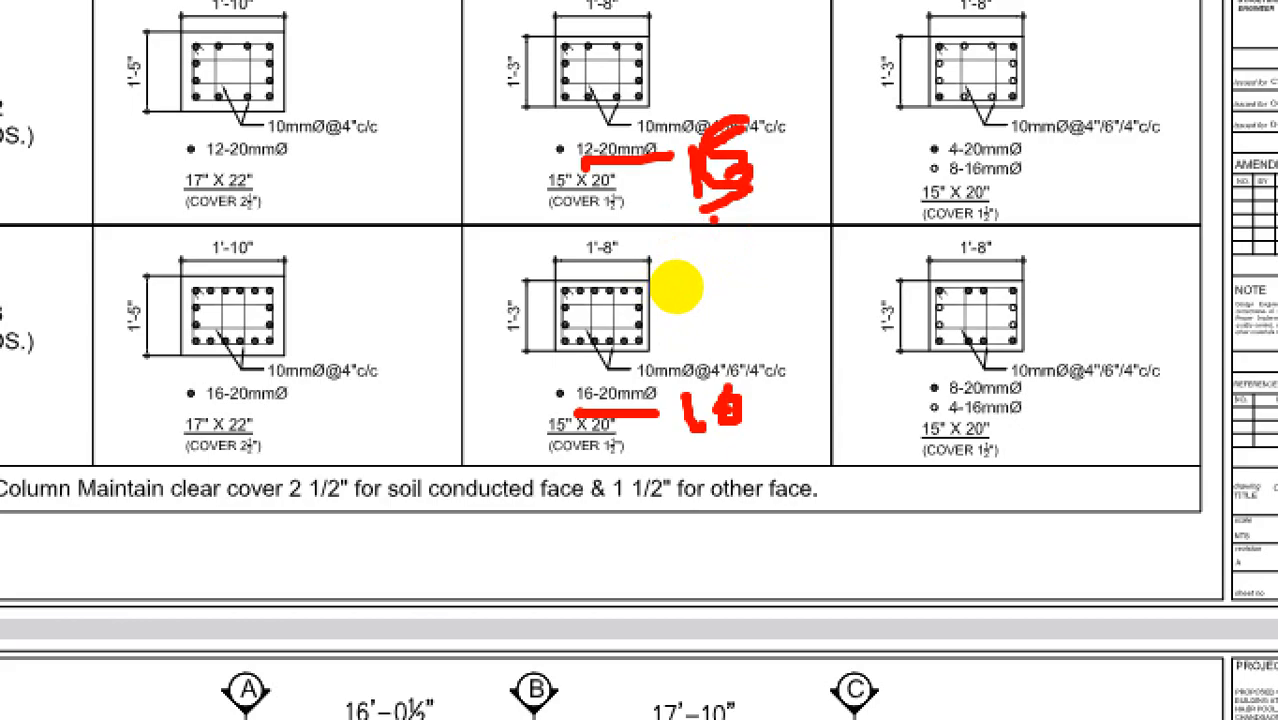
pyautogui.moveTo(615, 195)
pyautogui.mouseDown()
pyautogui.moveTo(700, 30)
pyautogui.moveTo(590, 185)
pyautogui.mouseUp()
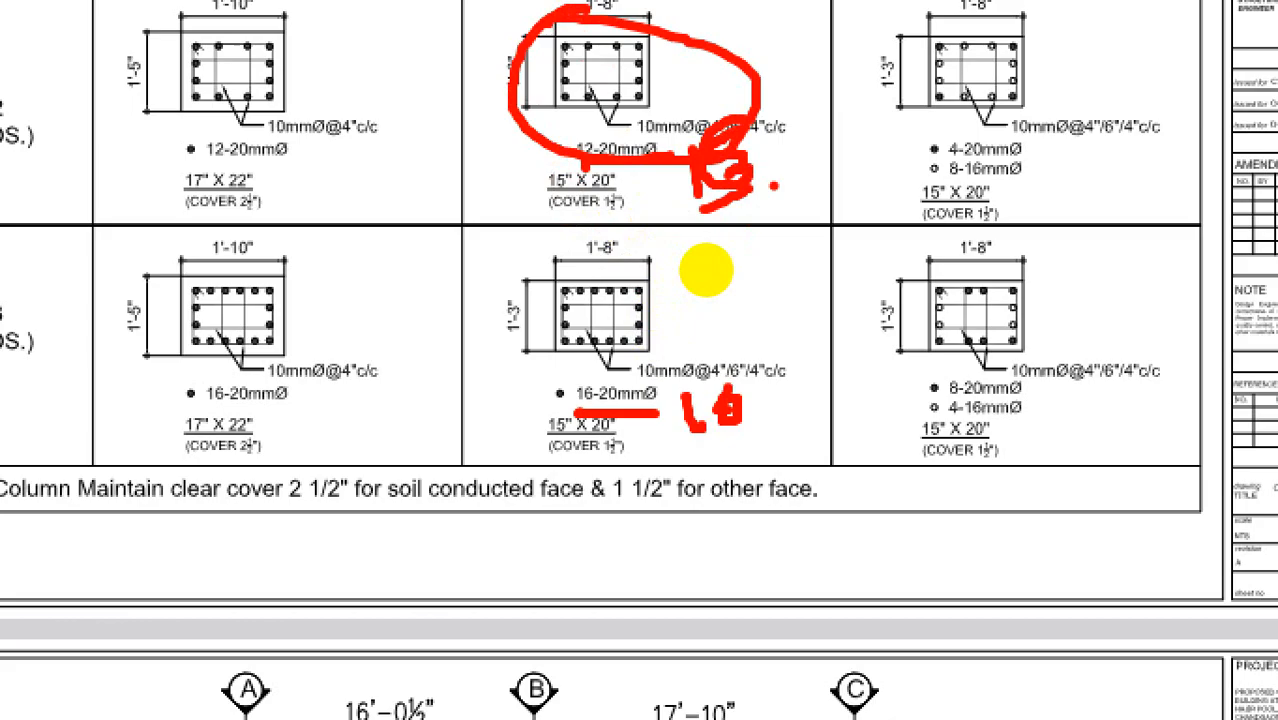
pyautogui.moveTo(780, 180); pyautogui.dragTo(788, 210)
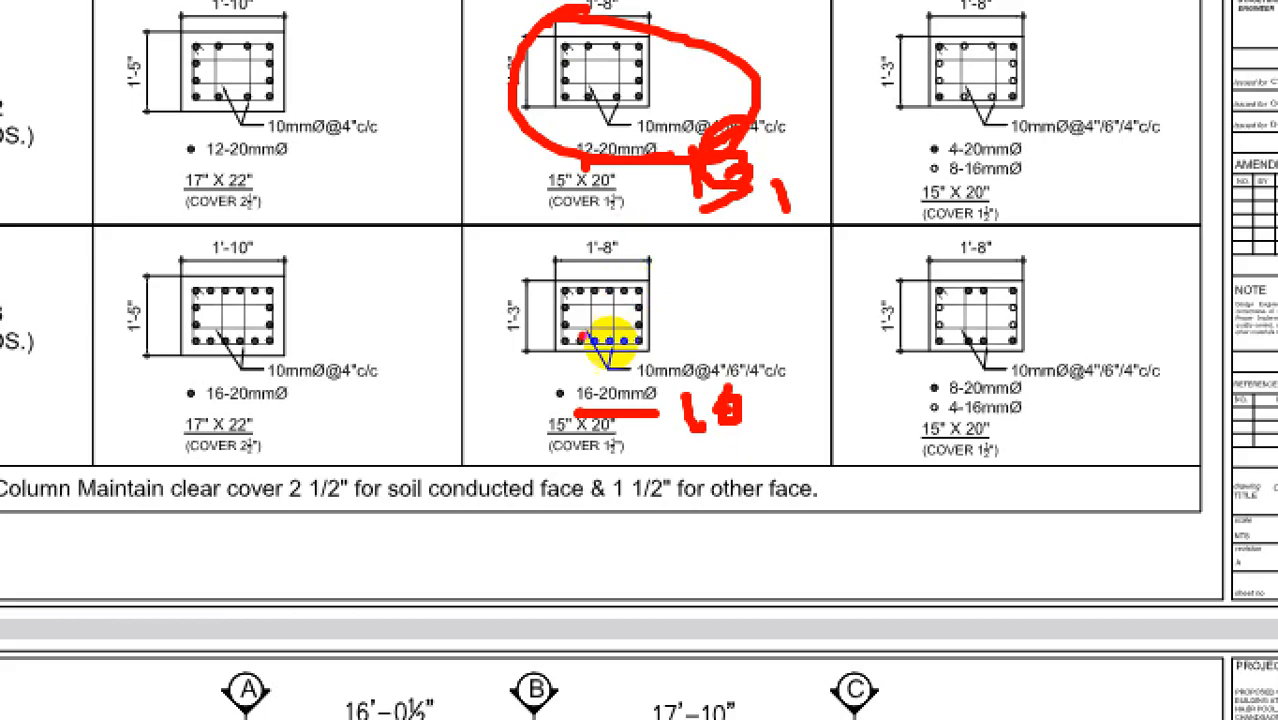
pyautogui.press('Escape')
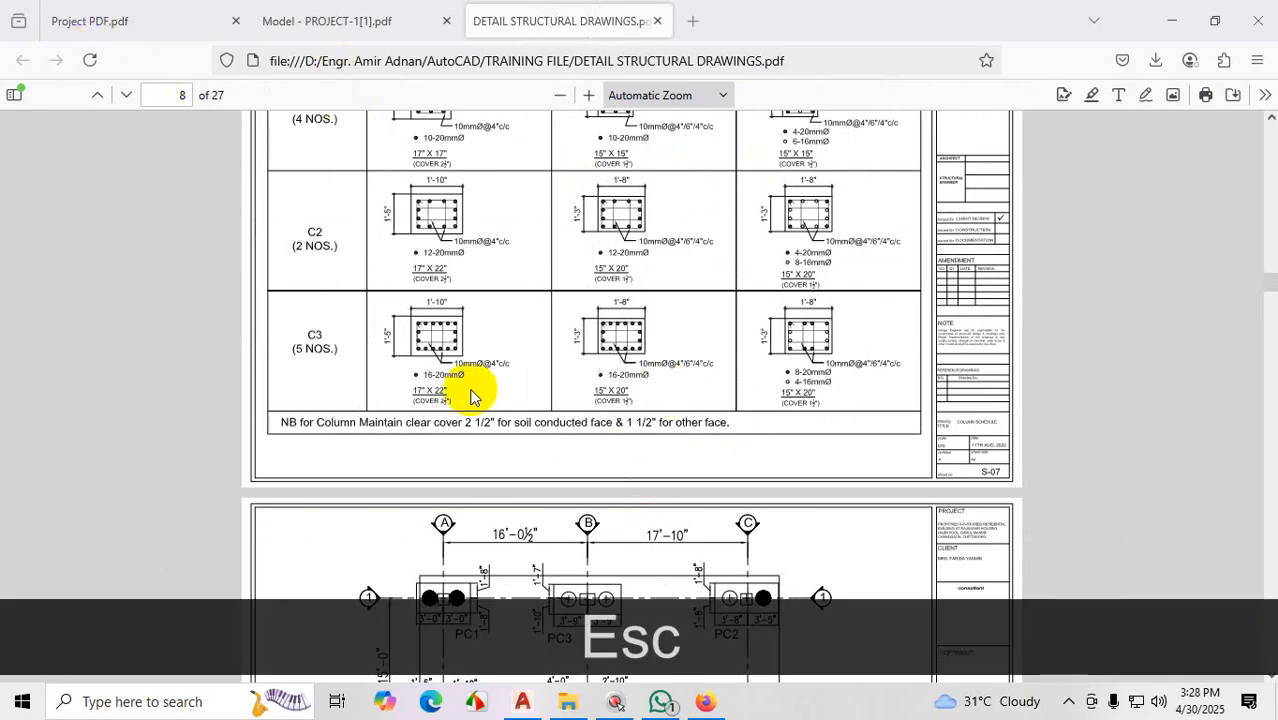
# Step: Switch to AutoCAD and place the copy of the longest column rectangle about 2'-11" horizontally from the original
pyautogui.click(522, 701)
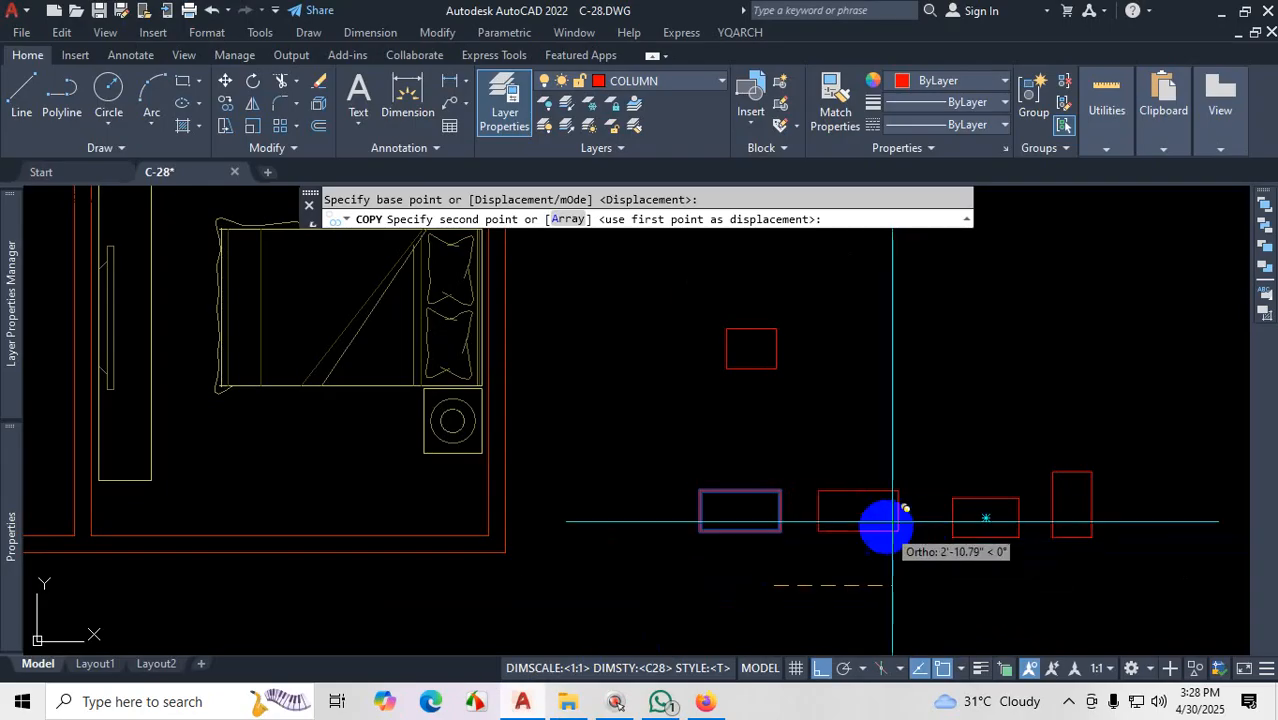
pyautogui.click(934, 535)
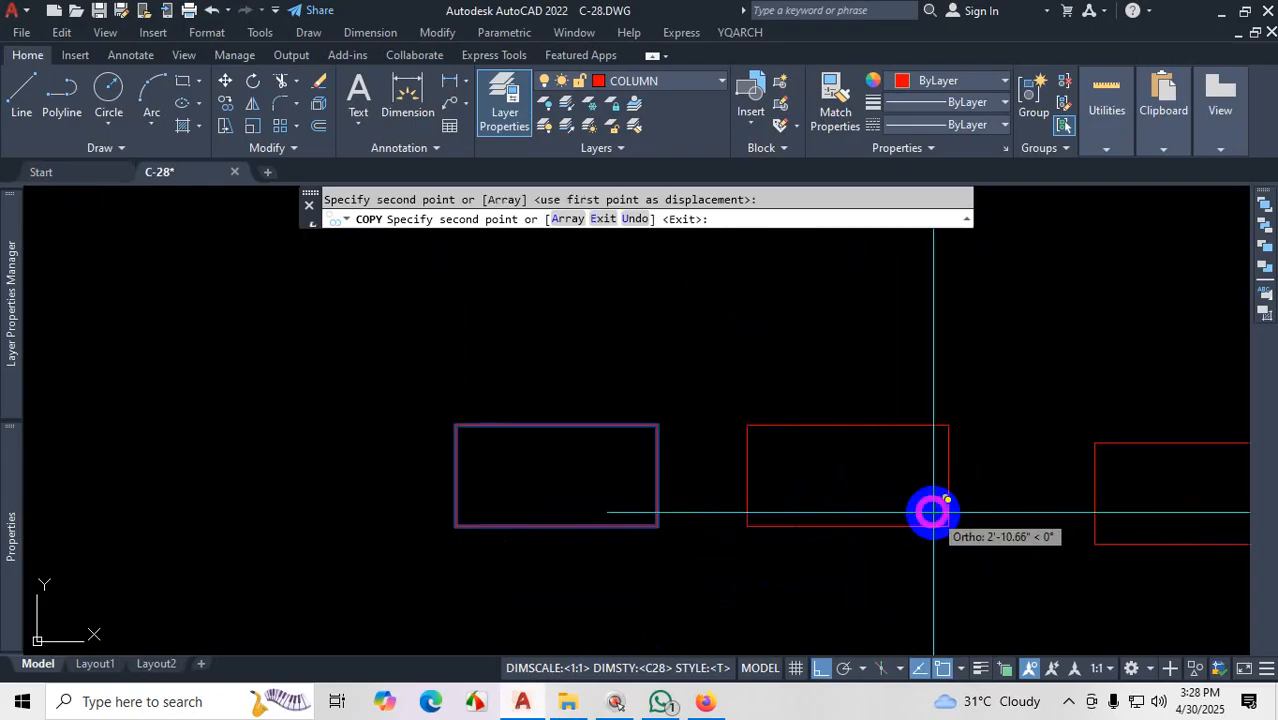
pyautogui.press('Escape')
# Step: Rotate the copied column rectangle 270° about its lower-left corner so that it stands upright
pyautogui.write('RO')
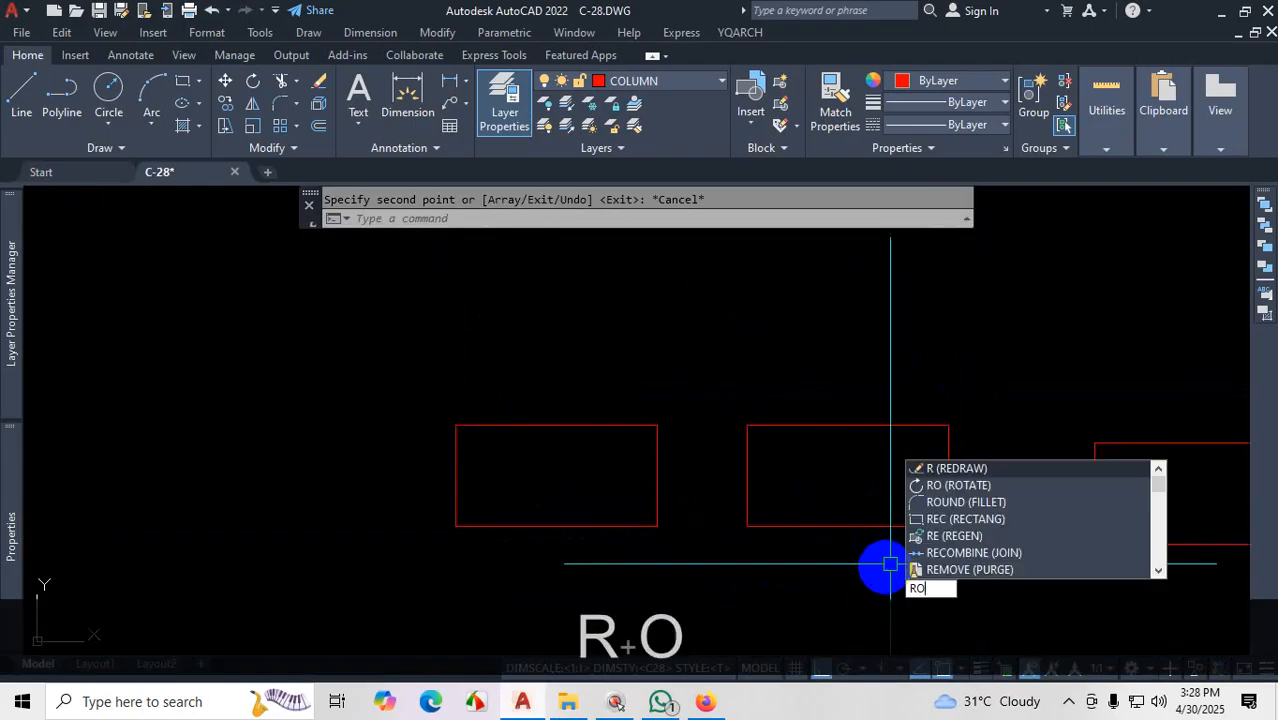
pyautogui.press('Return')
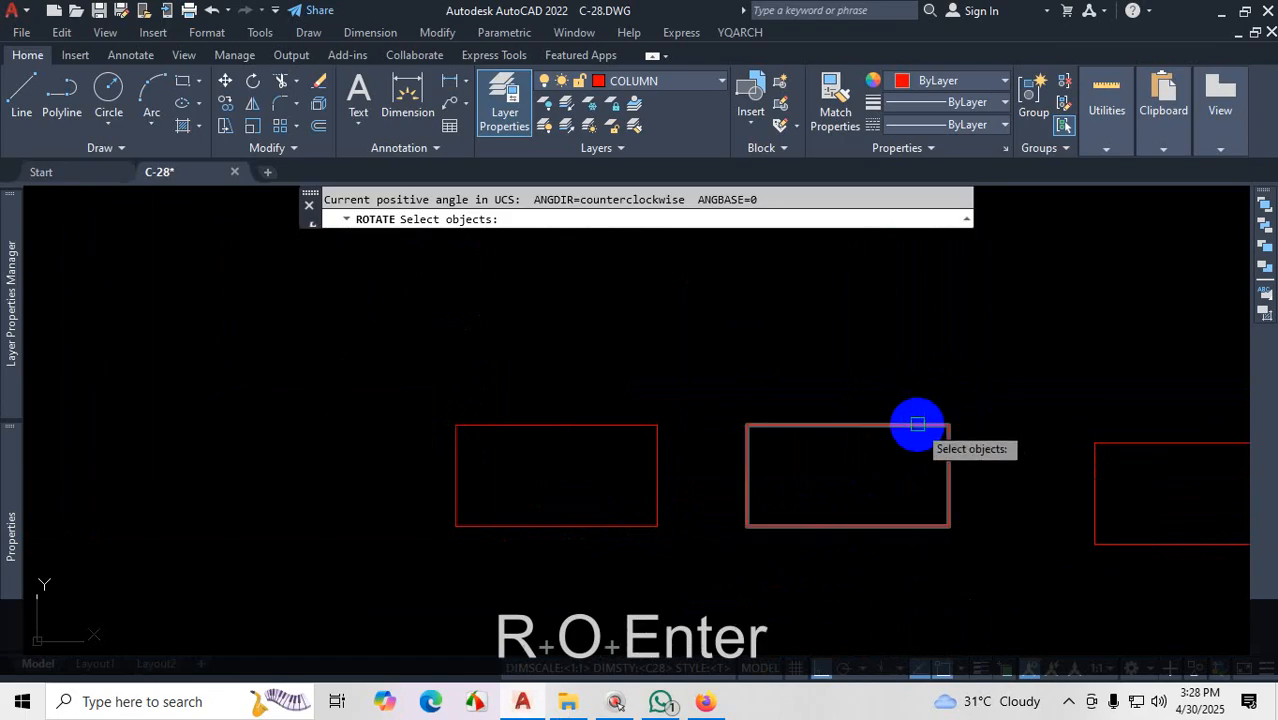
pyautogui.click(912, 426)
pyautogui.press('Return')
pyautogui.click(748, 525)
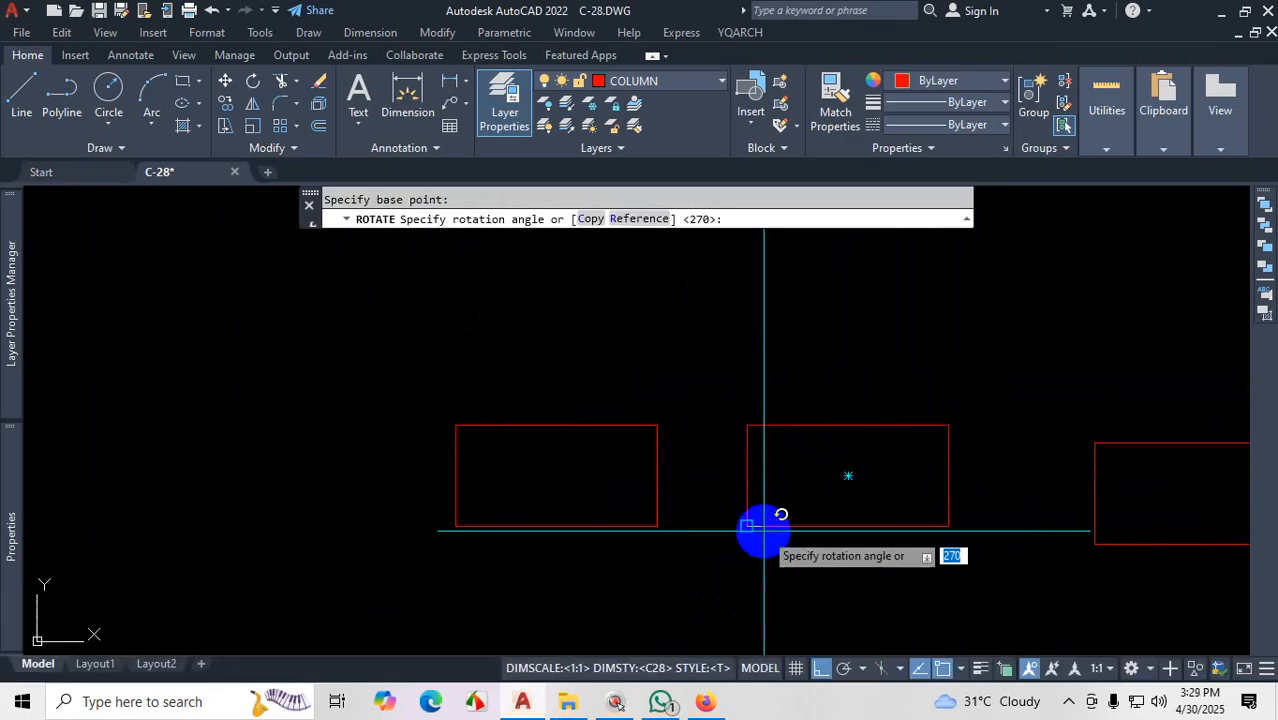
pyautogui.scroll(-2, 735, 490)
pyautogui.scroll(-4, 735, 484)
pyautogui.click(729, 583)
pyautogui.scroll(2, 798, 557)
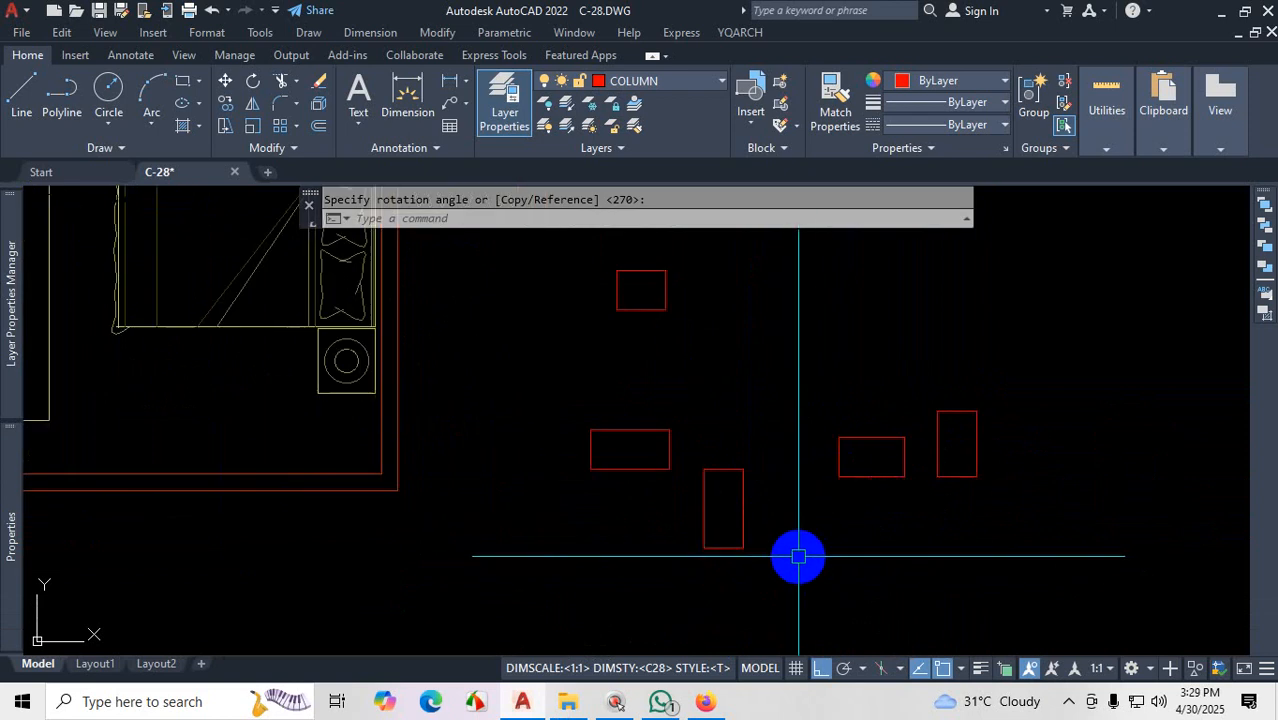
# Step: Switch to the browser and check the GF to 1st Floor sizes of C1 and C2 in the Project PDF column schedule
pyautogui.scroll(-2, 784, 560)
pyautogui.scroll(3, 673, 337)
pyautogui.scroll(-2, 745, 380)
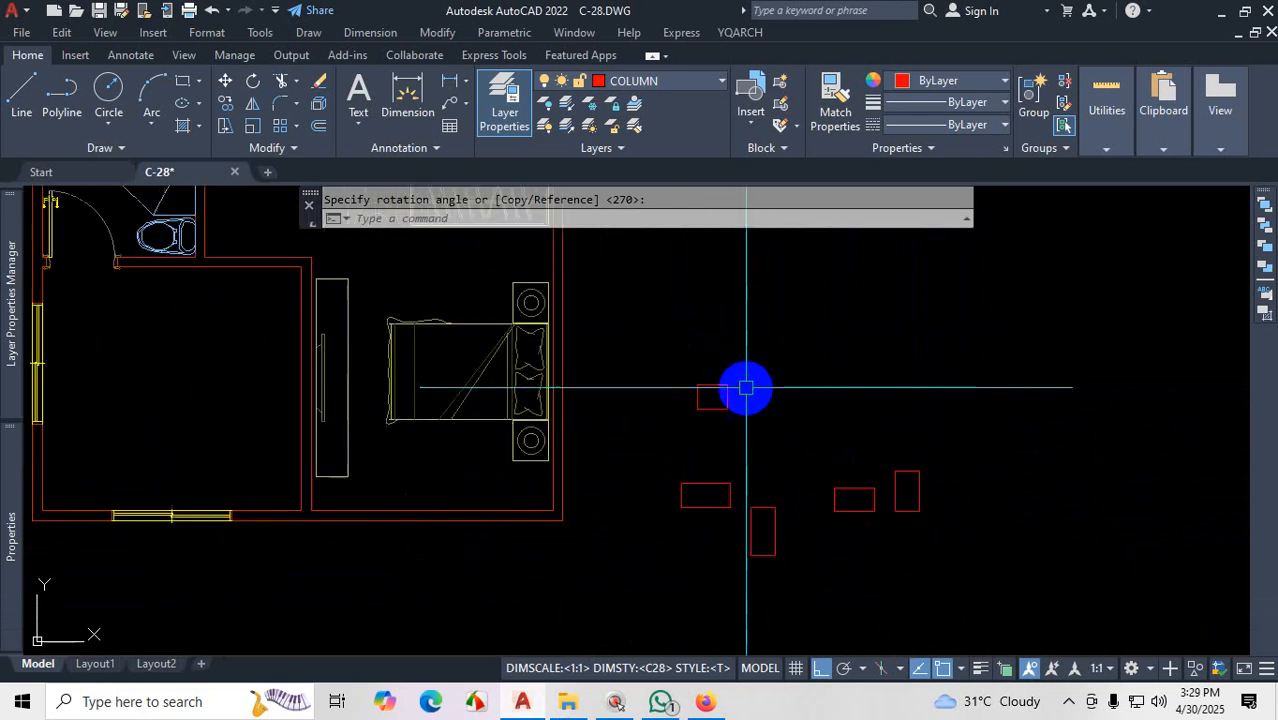
pyautogui.scroll(2, 734, 371)
pyautogui.click(705, 704)
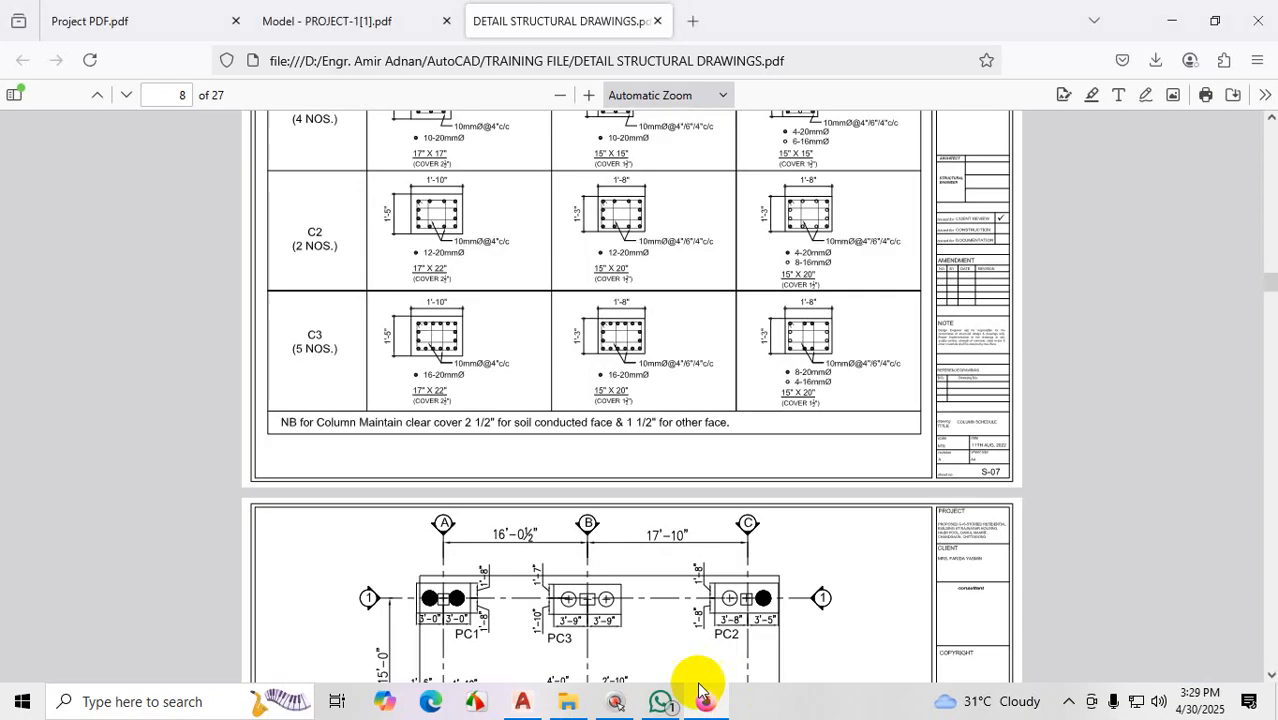
pyautogui.click(165, 22)
pyautogui.scroll(-10, 482, 326)
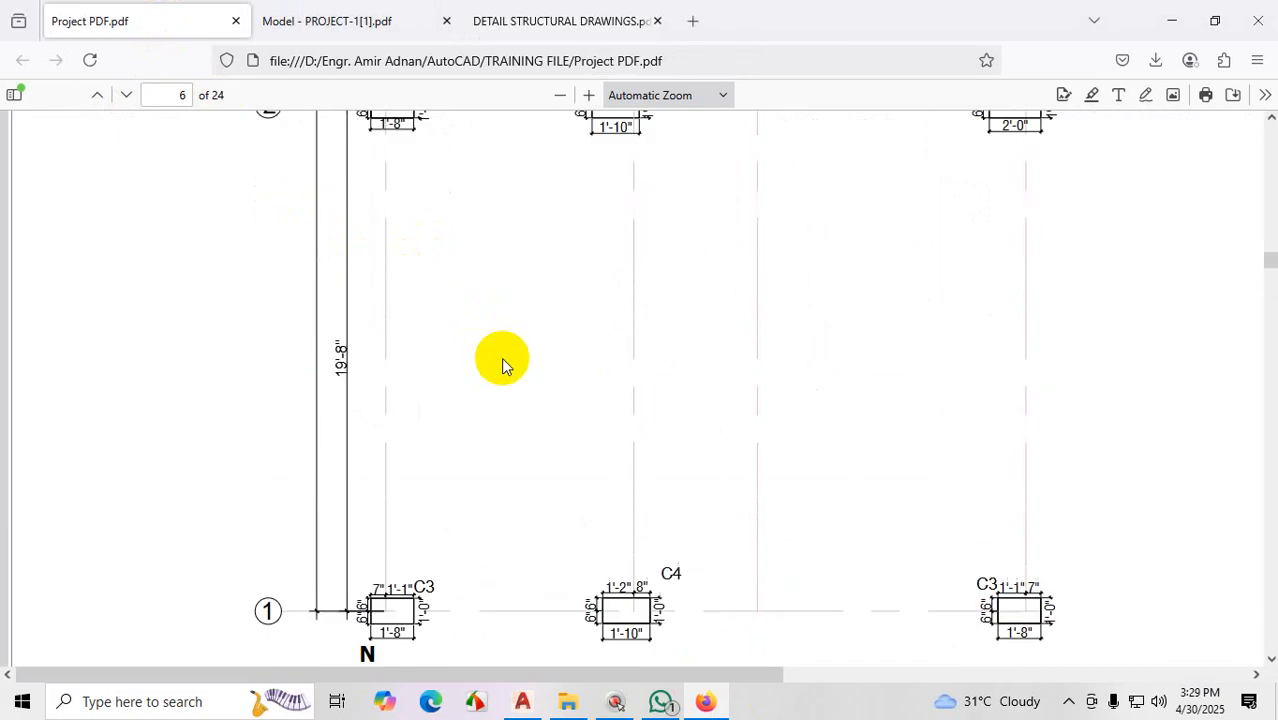
pyautogui.scroll(-1, 545, 393)
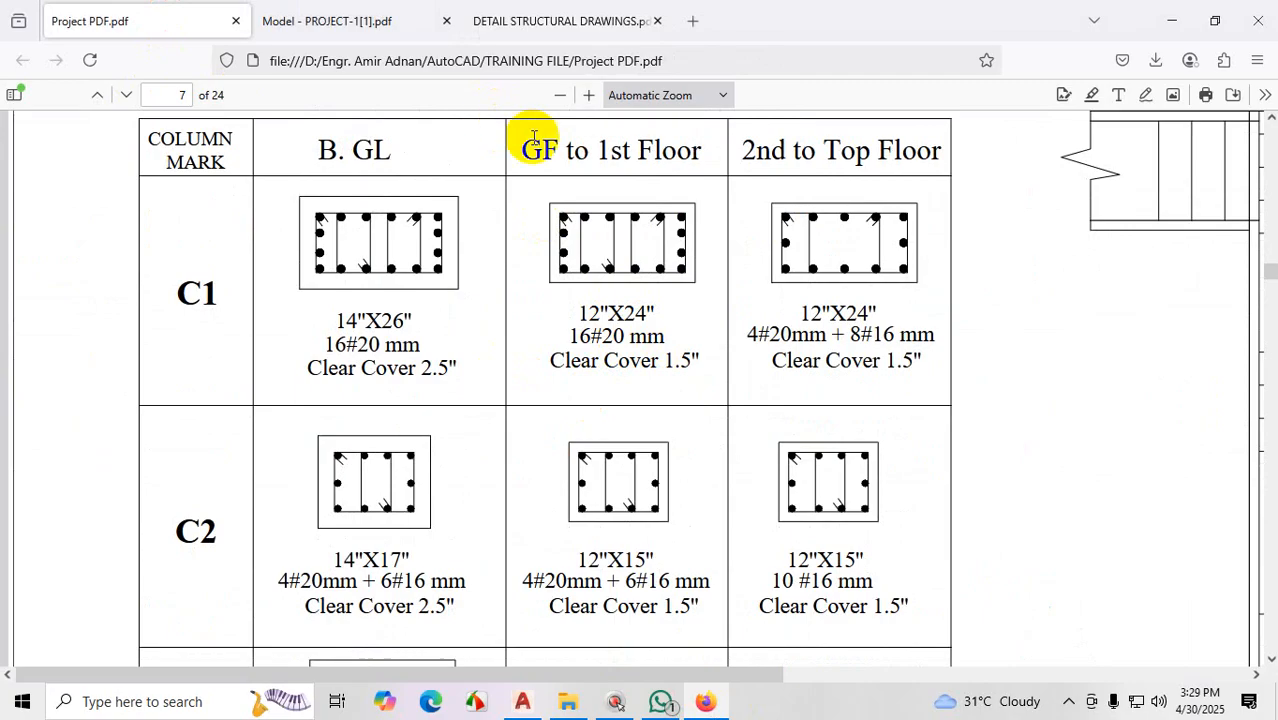
# Step: Switch to AutoCAD and copy the smallest column rectangle horizontally by about 2'-6"
pyautogui.click(522, 701)
pyautogui.scroll(-3, 699, 434)
pyautogui.scroll(3, 705, 437)
pyautogui.click(743, 385)
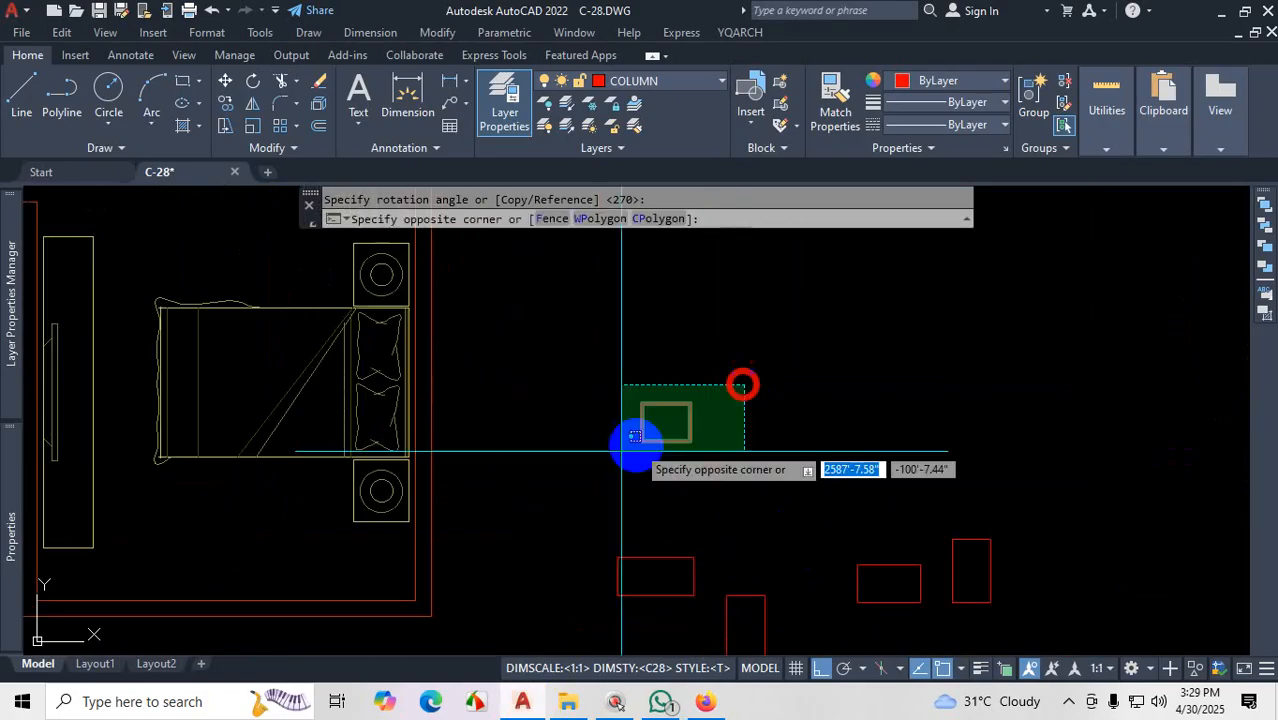
pyautogui.click(635, 436)
pyautogui.write('co')
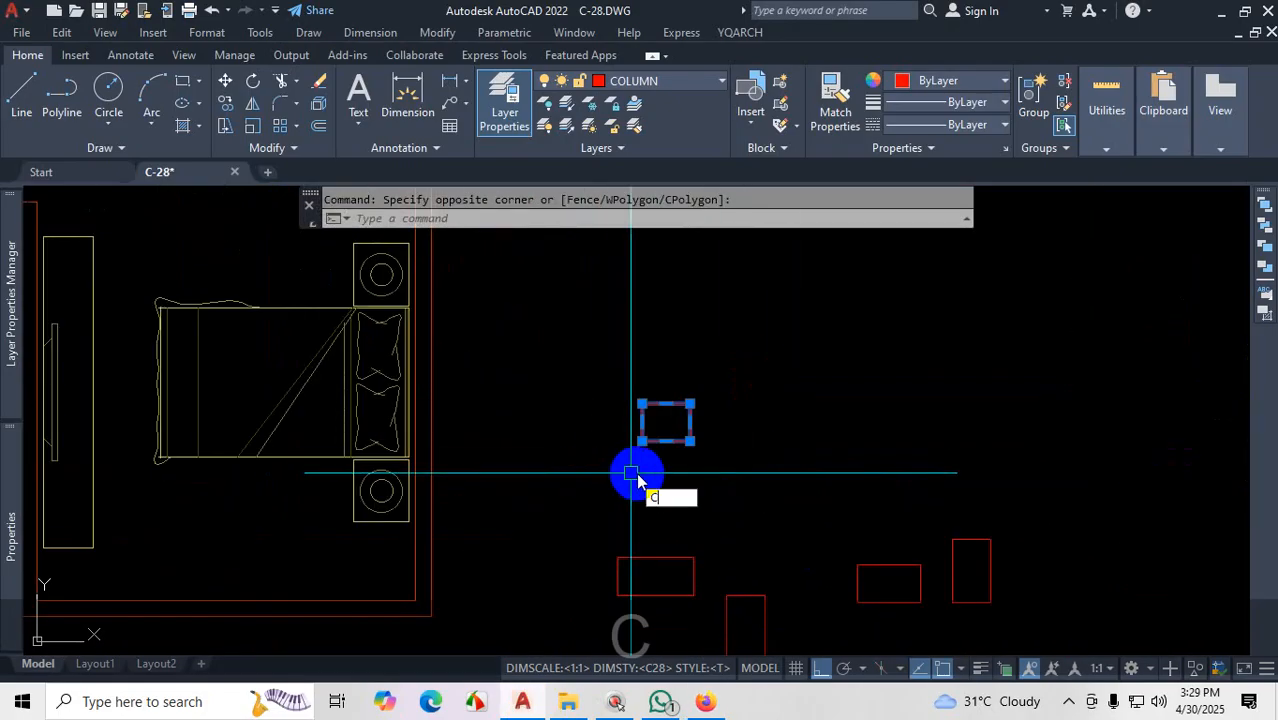
pyautogui.press('Return')
pyautogui.click(640, 468)
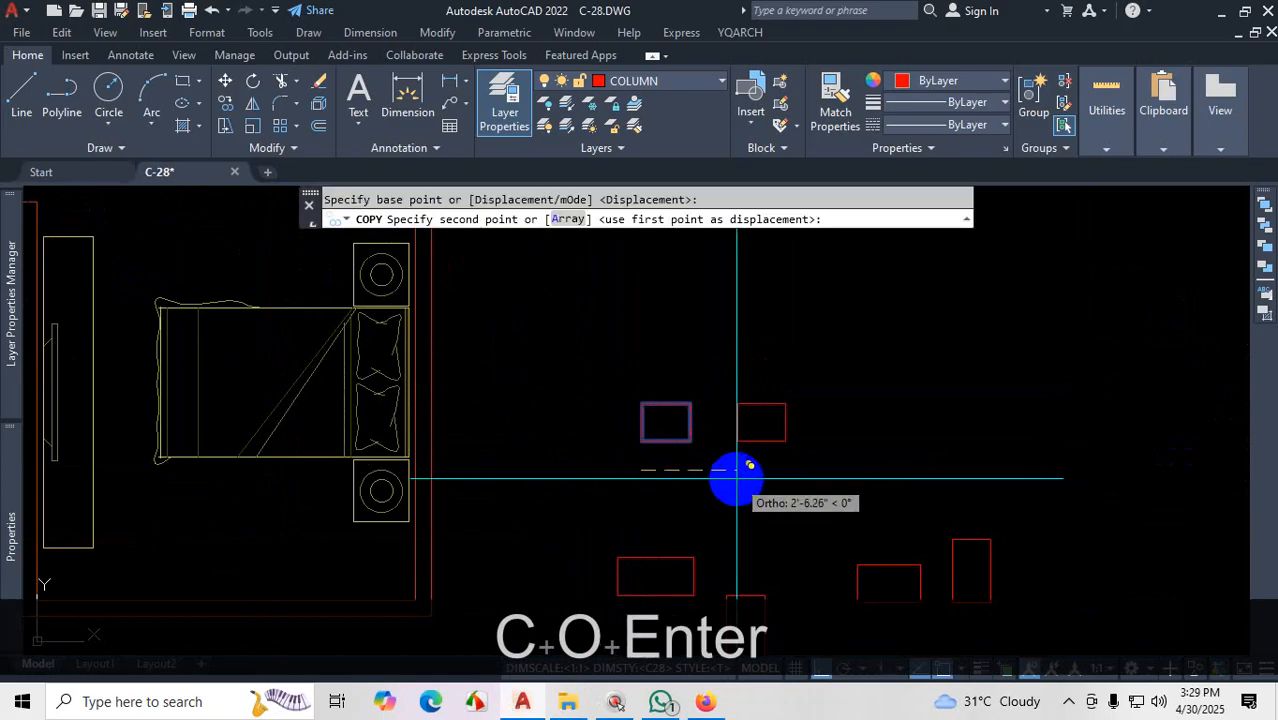
pyautogui.click(737, 478)
pyautogui.press('Escape')
pyautogui.click(799, 385)
pyautogui.click(742, 491)
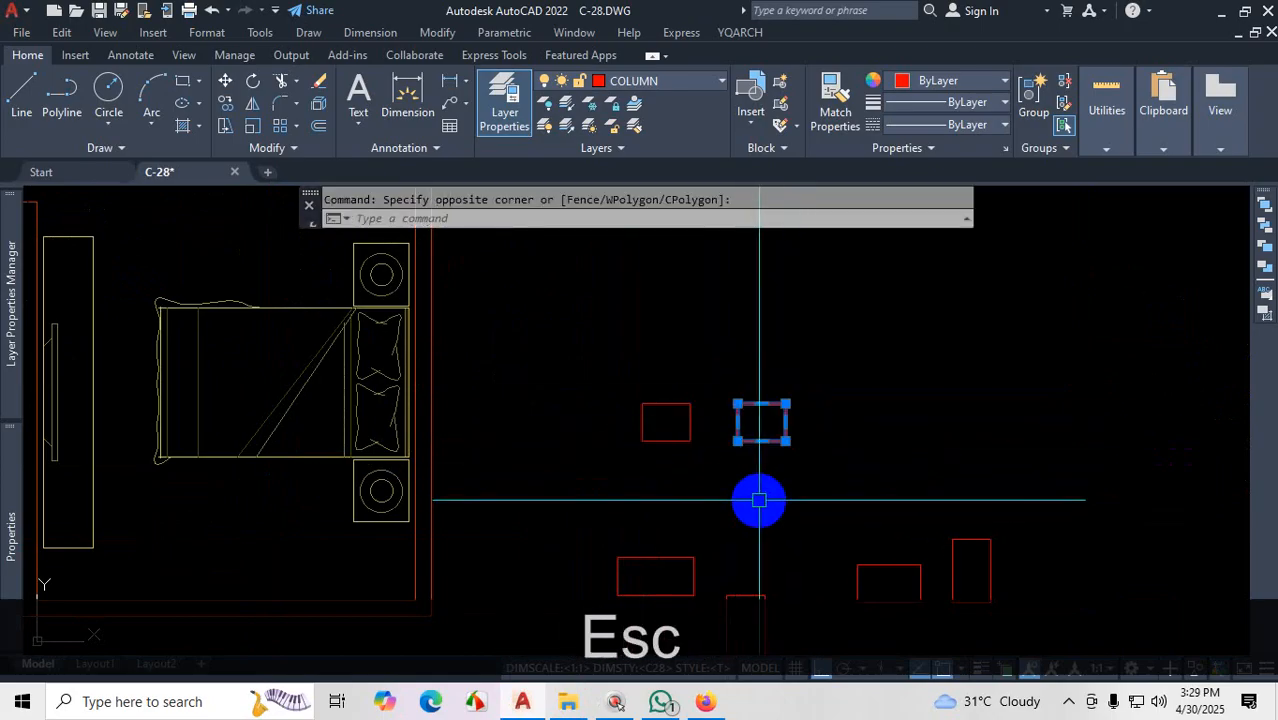
pyautogui.write('ro')
pyautogui.press('Return')
pyautogui.click(745, 491)
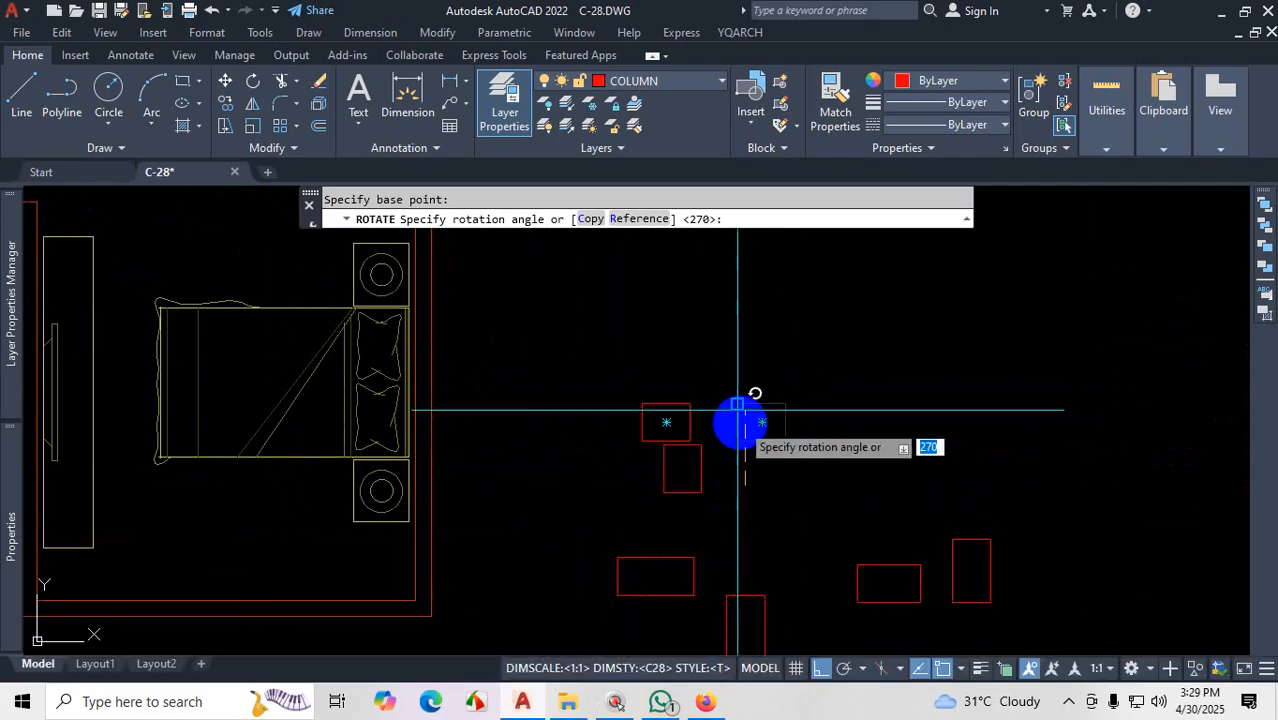
pyautogui.press('Escape')
# Step: Rotate the copy of the smallest column rectangle about its upper-right corner into an upright orientation
pyautogui.click(770, 410)
pyautogui.click(741, 493)
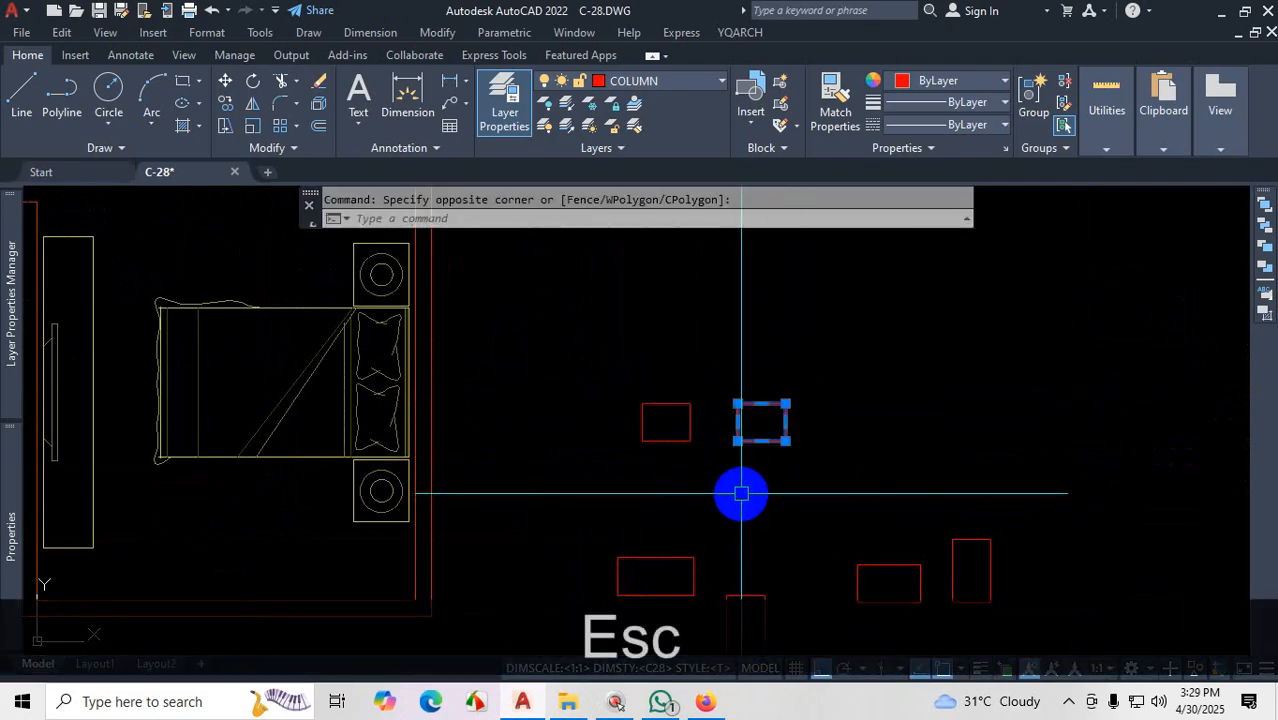
pyautogui.write('ro')
pyautogui.press('Return')
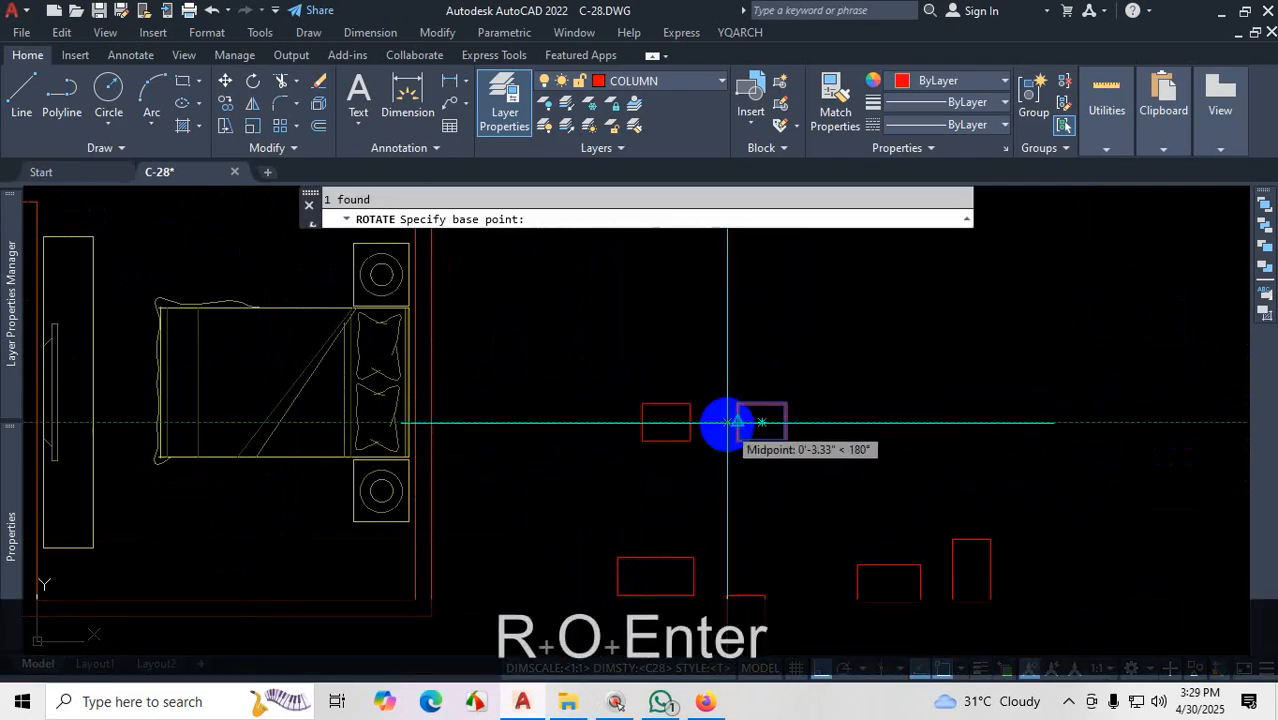
pyautogui.click(770, 406)
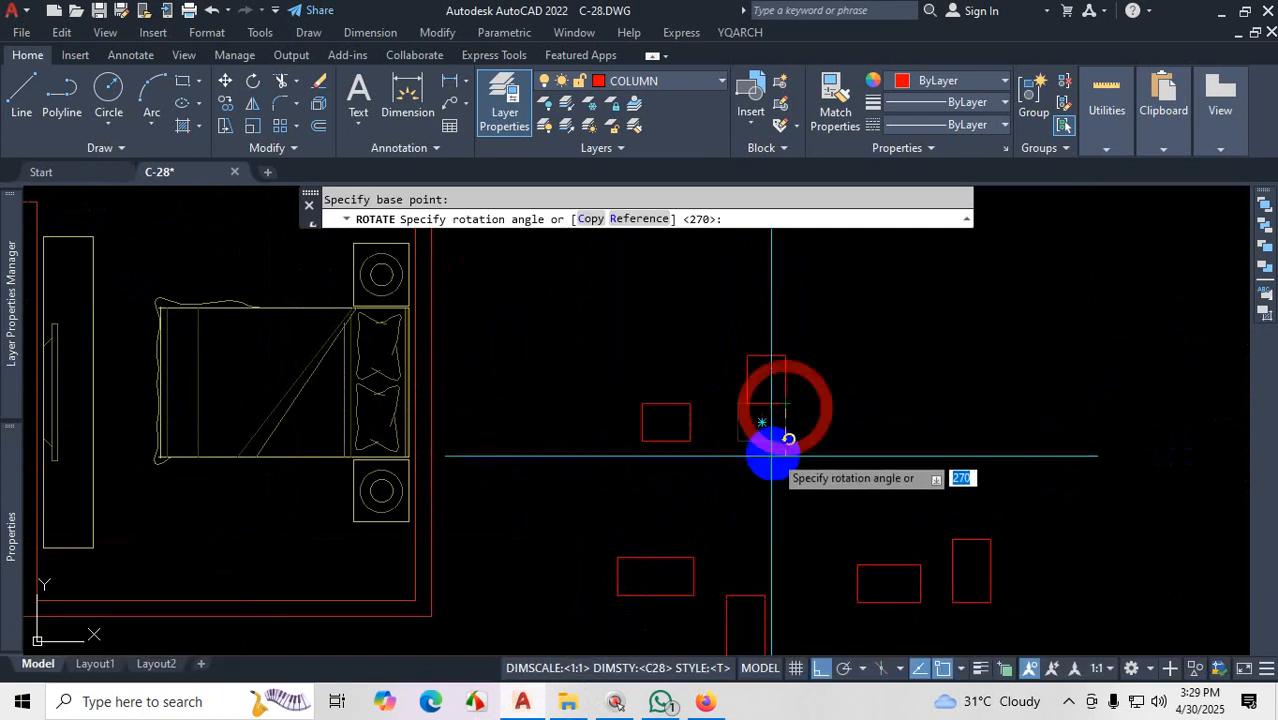
pyautogui.scroll(-4, 762, 456)
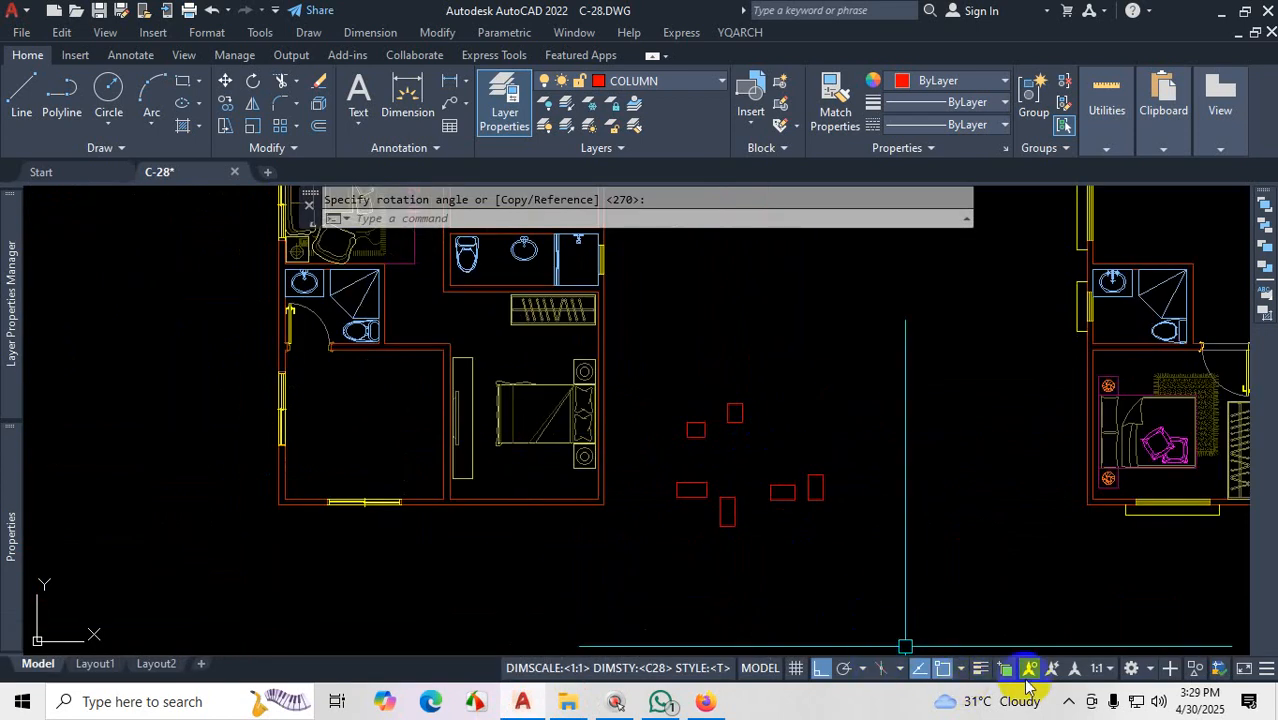
pyautogui.click(1069, 701)
pyautogui.click(1036, 660)
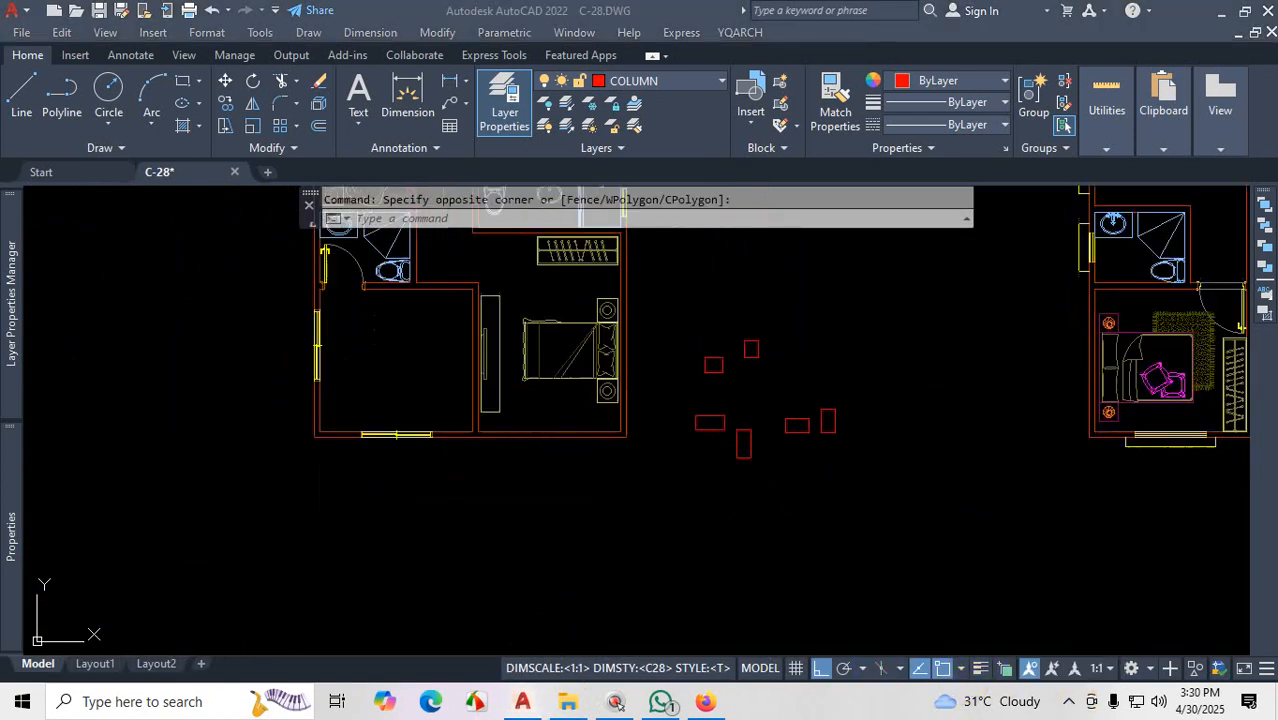
pyautogui.click(669, 478)
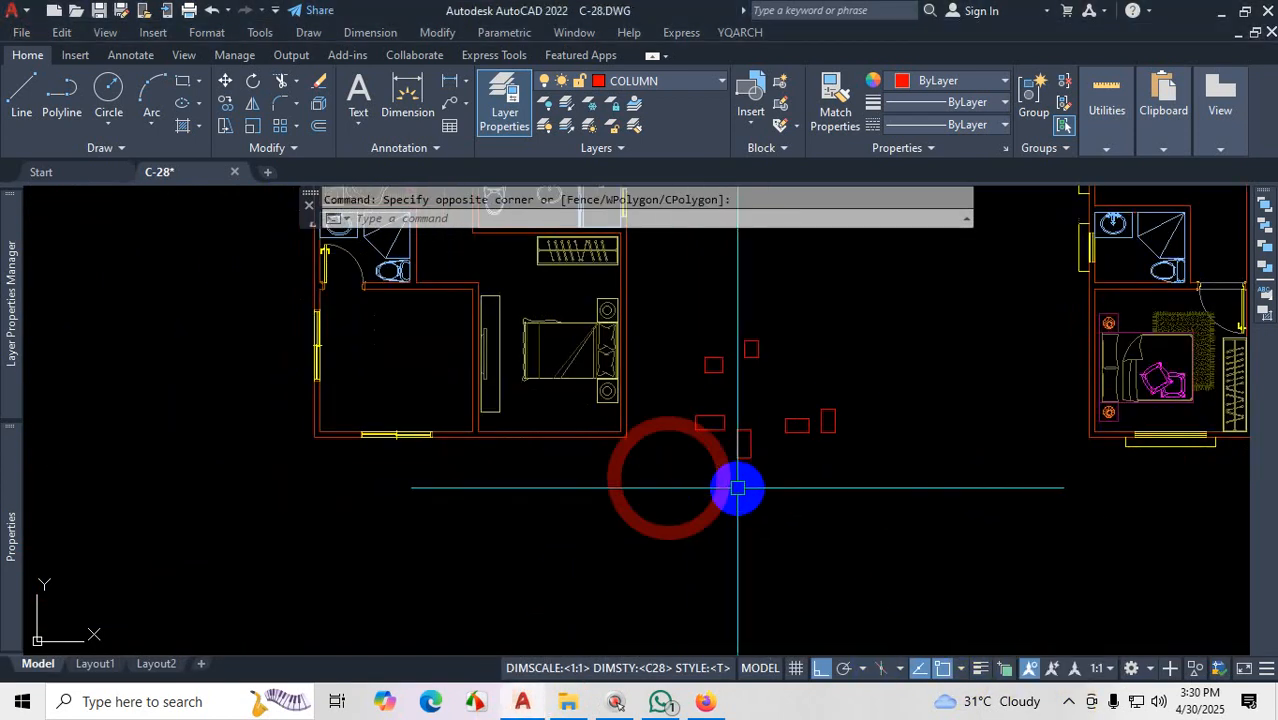
pyautogui.press('Escape')
pyautogui.scroll(2, 690, 455)
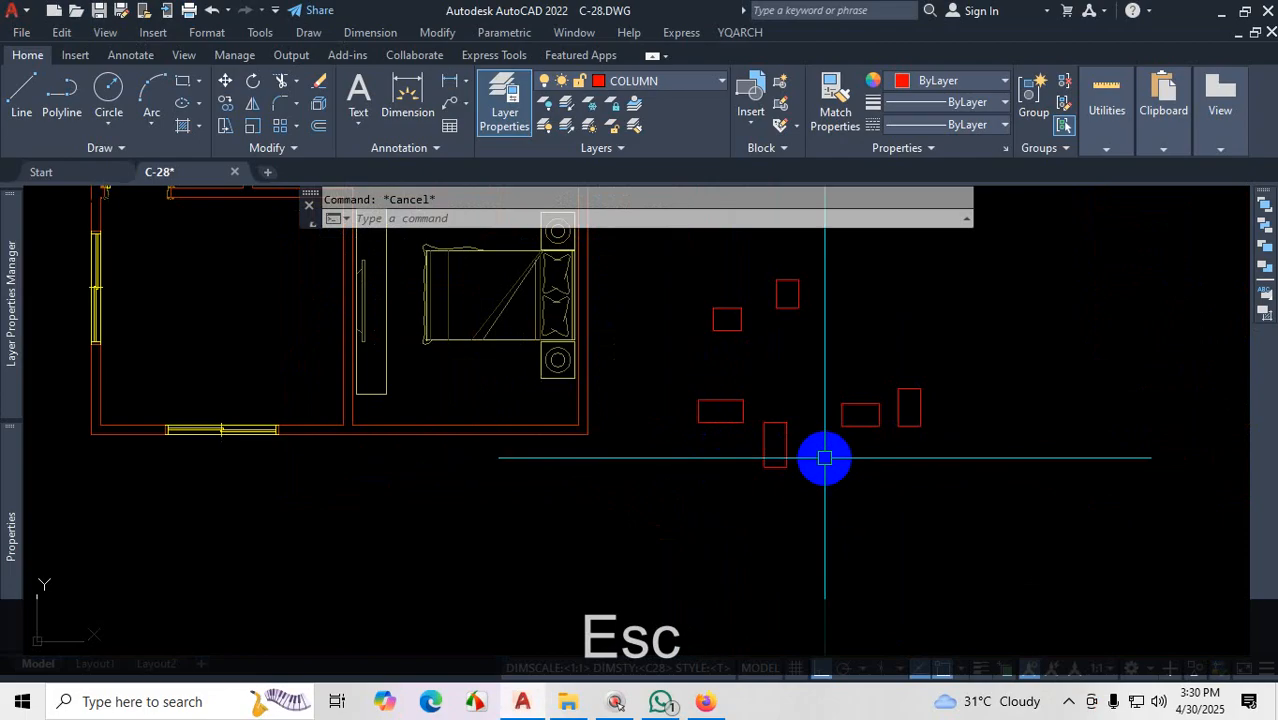
pyautogui.scroll(-4, 790, 470)
pyautogui.scroll(2, 804, 462)
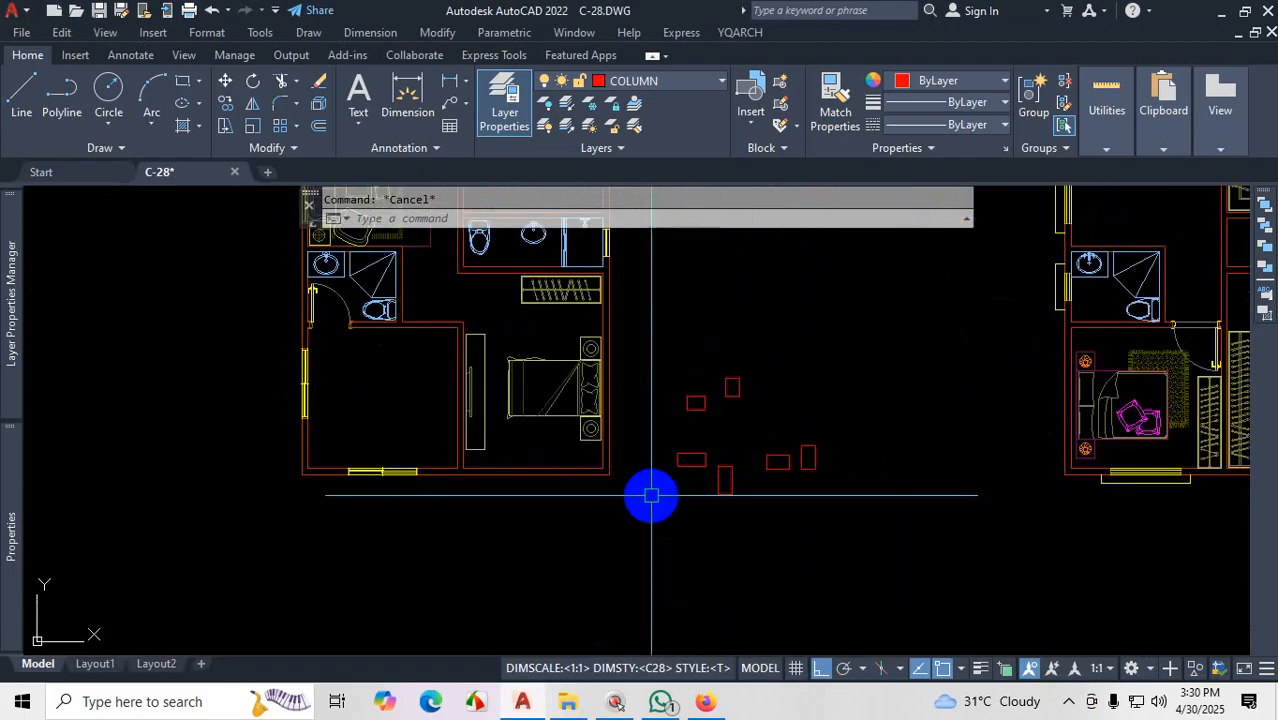
pyautogui.scroll(1, 713, 485)
pyautogui.scroll(2, 776, 468)
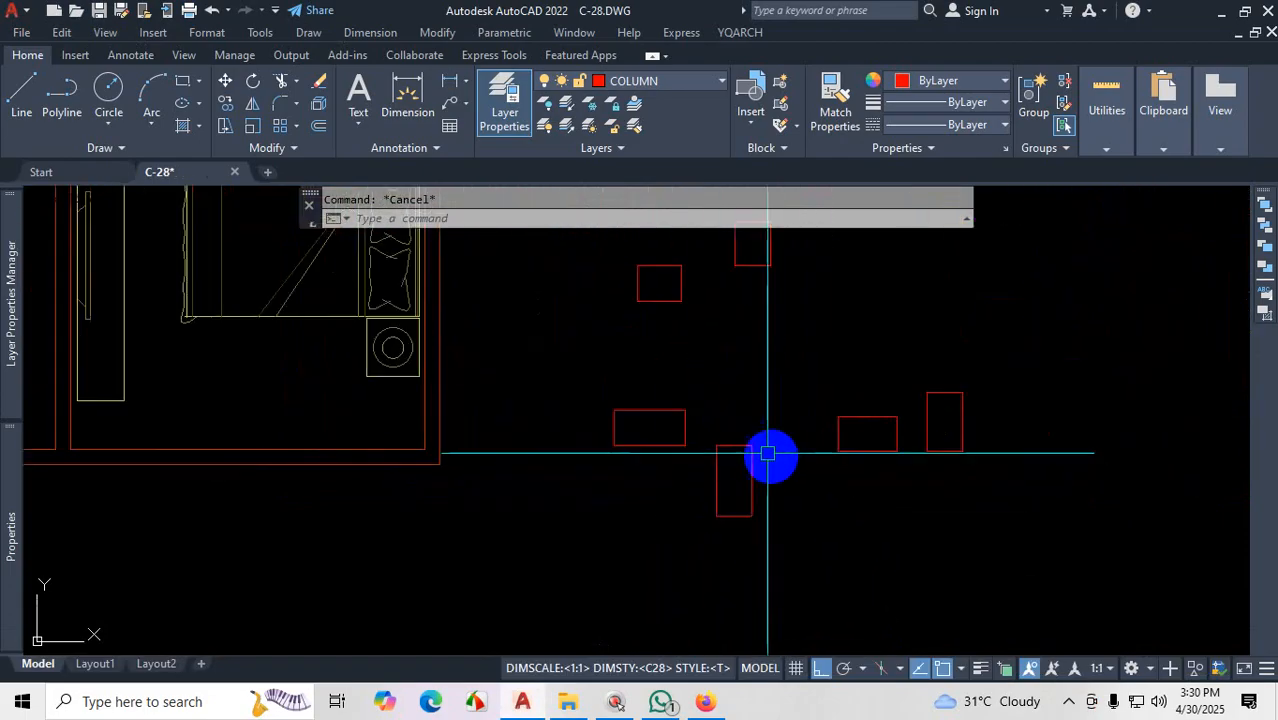
# Step: Select the larger upright column rectangle beside the floor plan and start the Copy command on it
pyautogui.click(770, 436)
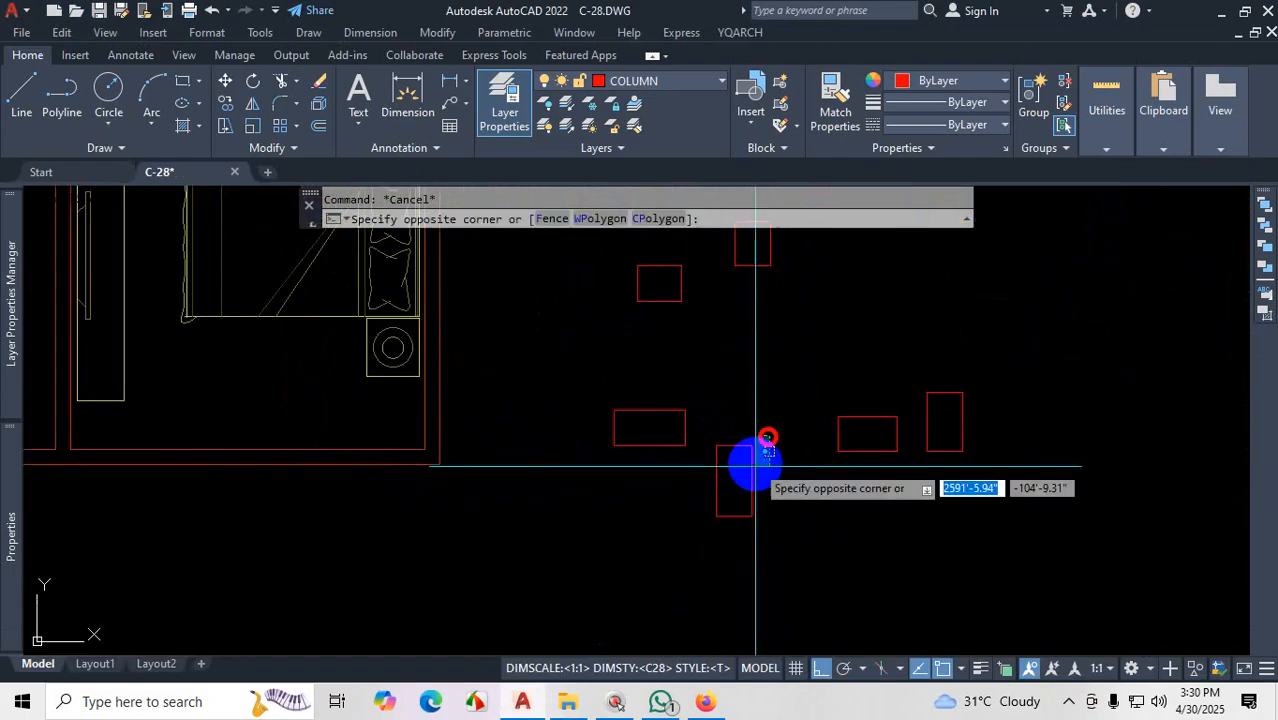
pyautogui.click(717, 523)
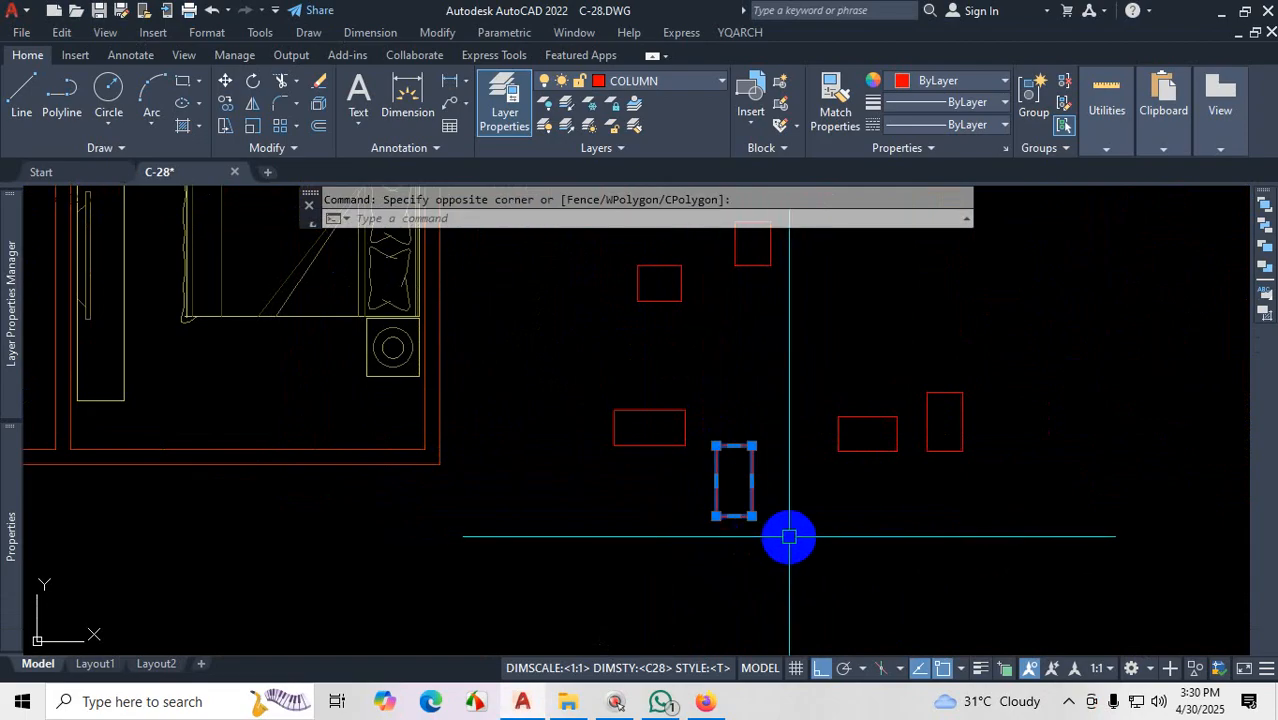
pyautogui.write('co')
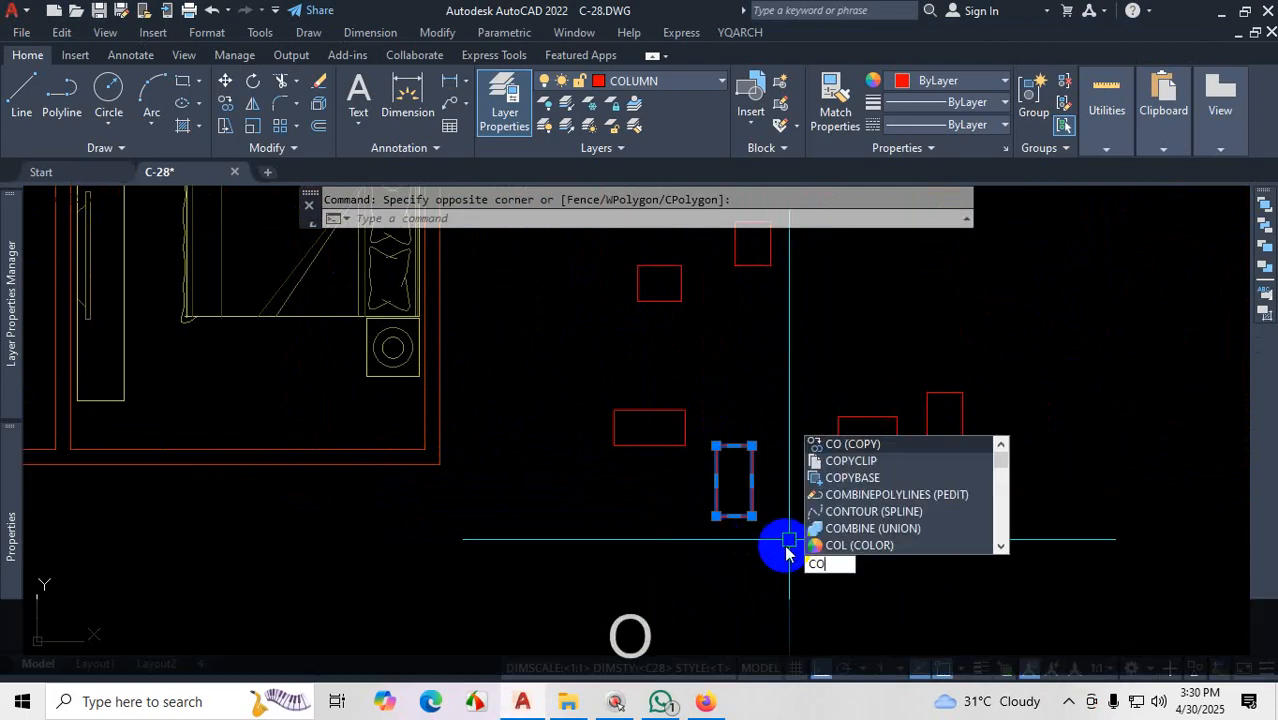
pyautogui.press('Return')
pyautogui.hotkey('ctrl', '1')
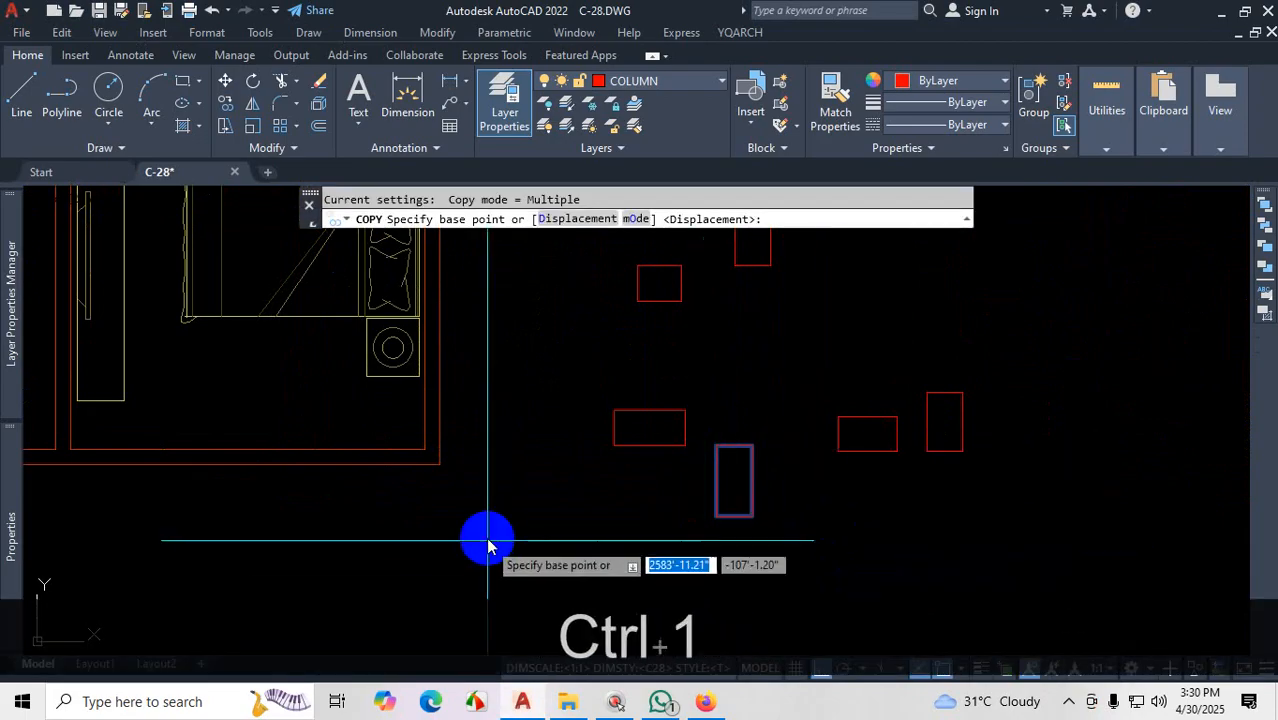
pyautogui.click(437, 503)
pyautogui.moveTo(408, 395)
pyautogui.mouseDown()
pyautogui.moveTo(407, 432)
pyautogui.moveTo(427, 461)
pyautogui.mouseUp()
pyautogui.moveTo(447, 332); pyautogui.dragTo(443, 424)
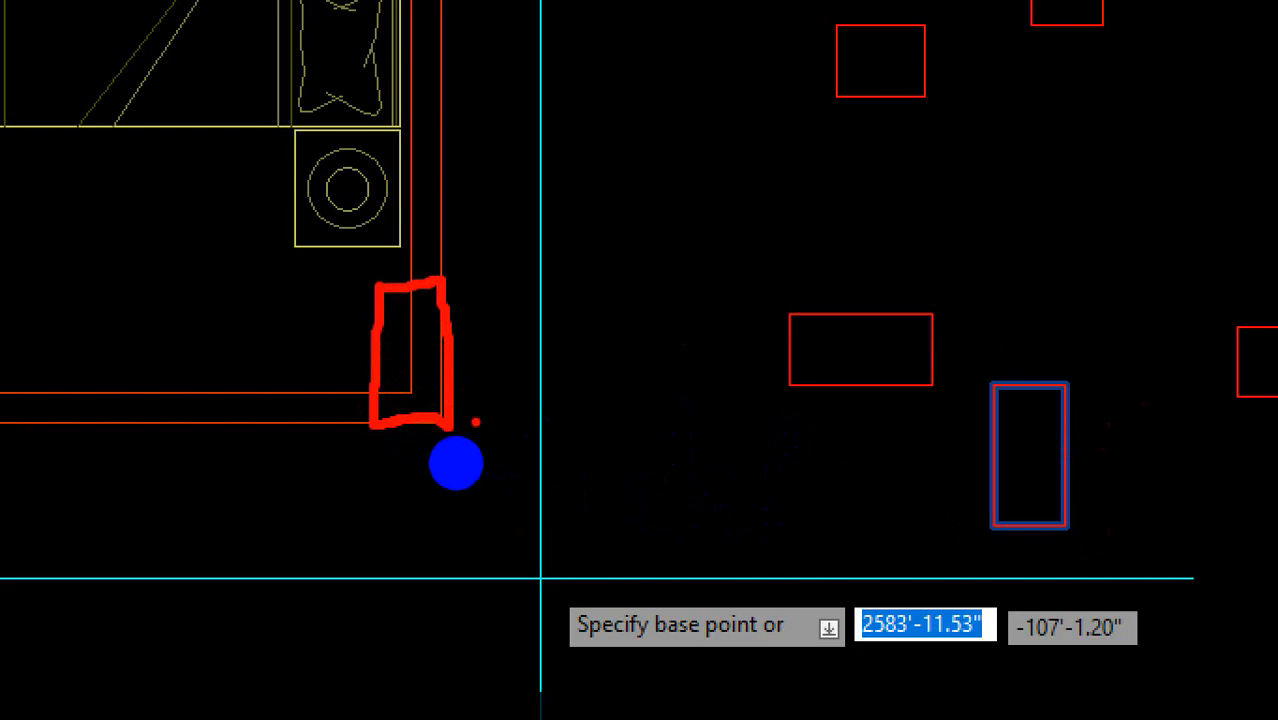
pyautogui.press('Escape')
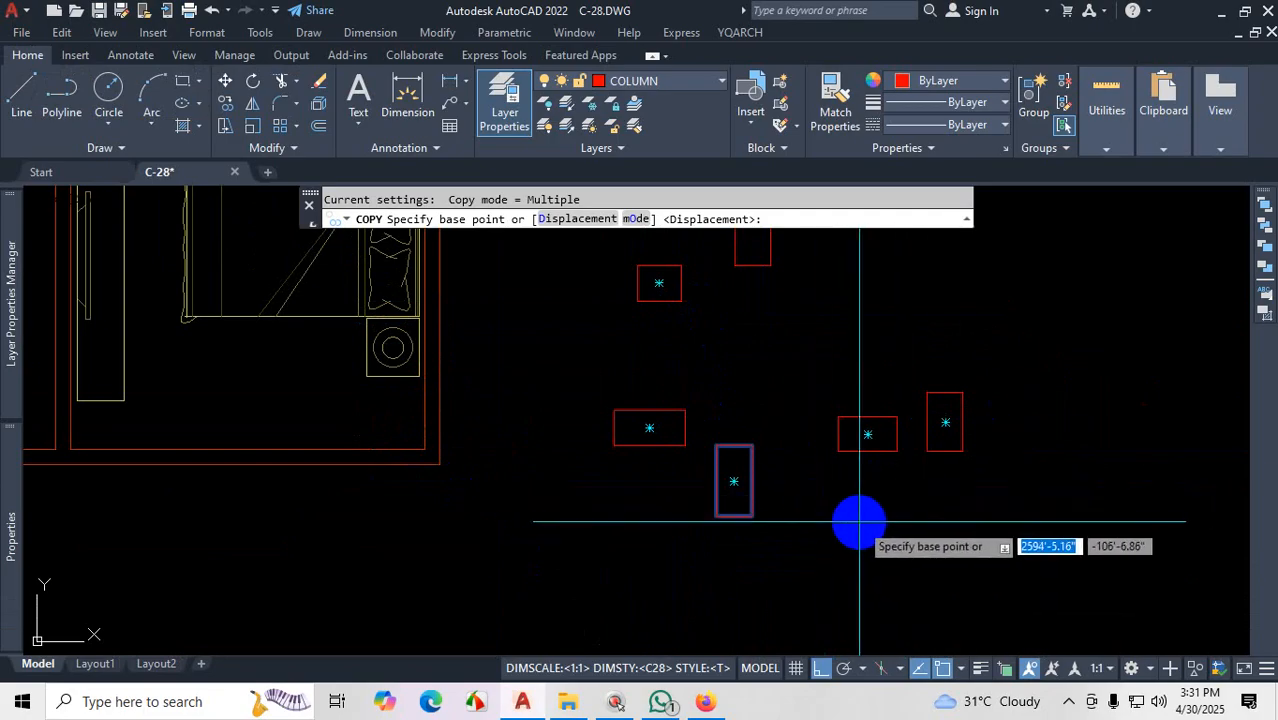
pyautogui.hotkey('ctrl', '1')
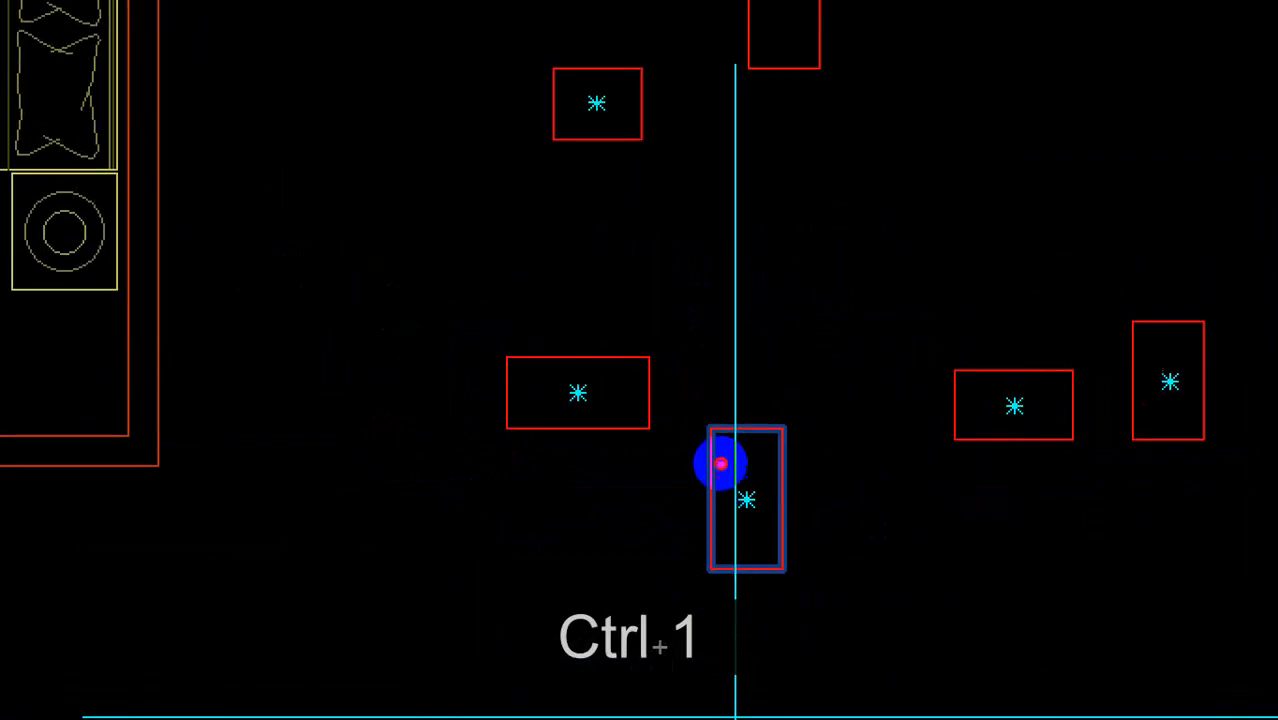
pyautogui.moveTo(748, 524)
pyautogui.mouseDown()
pyautogui.moveTo(745, 448)
pyautogui.moveTo(701, 450)
pyautogui.mouseUp()
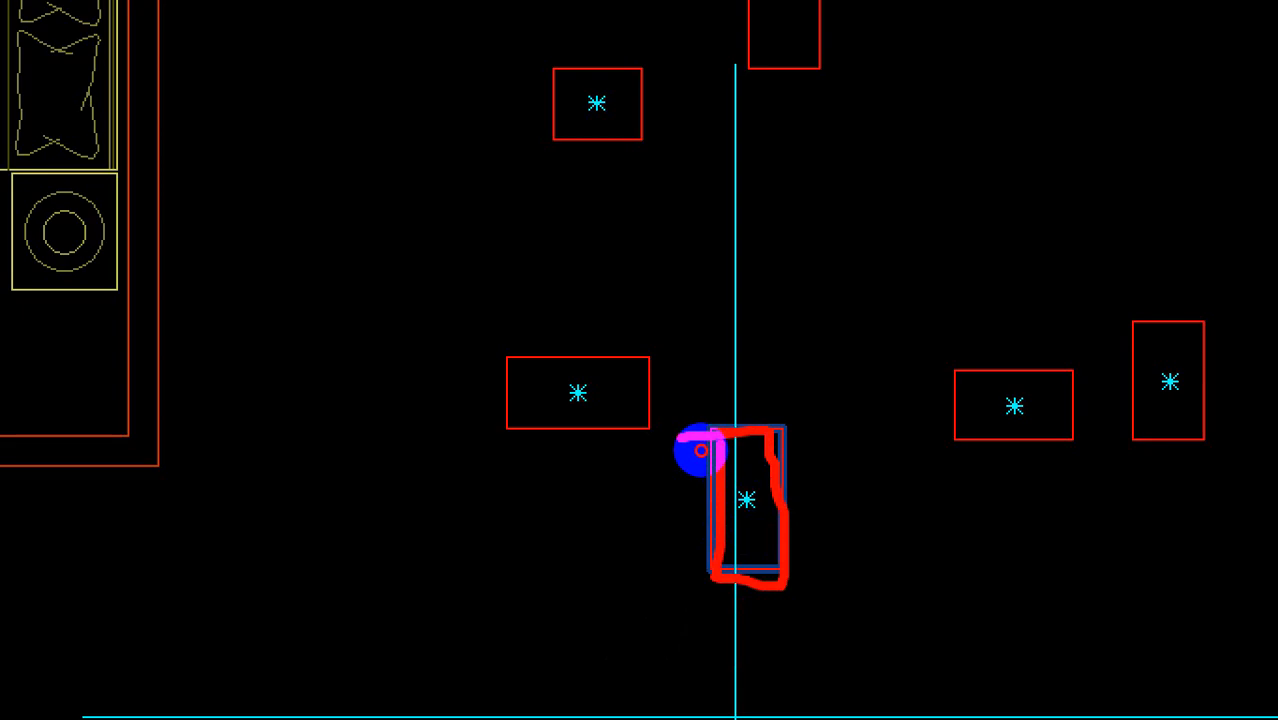
pyautogui.press('Escape')
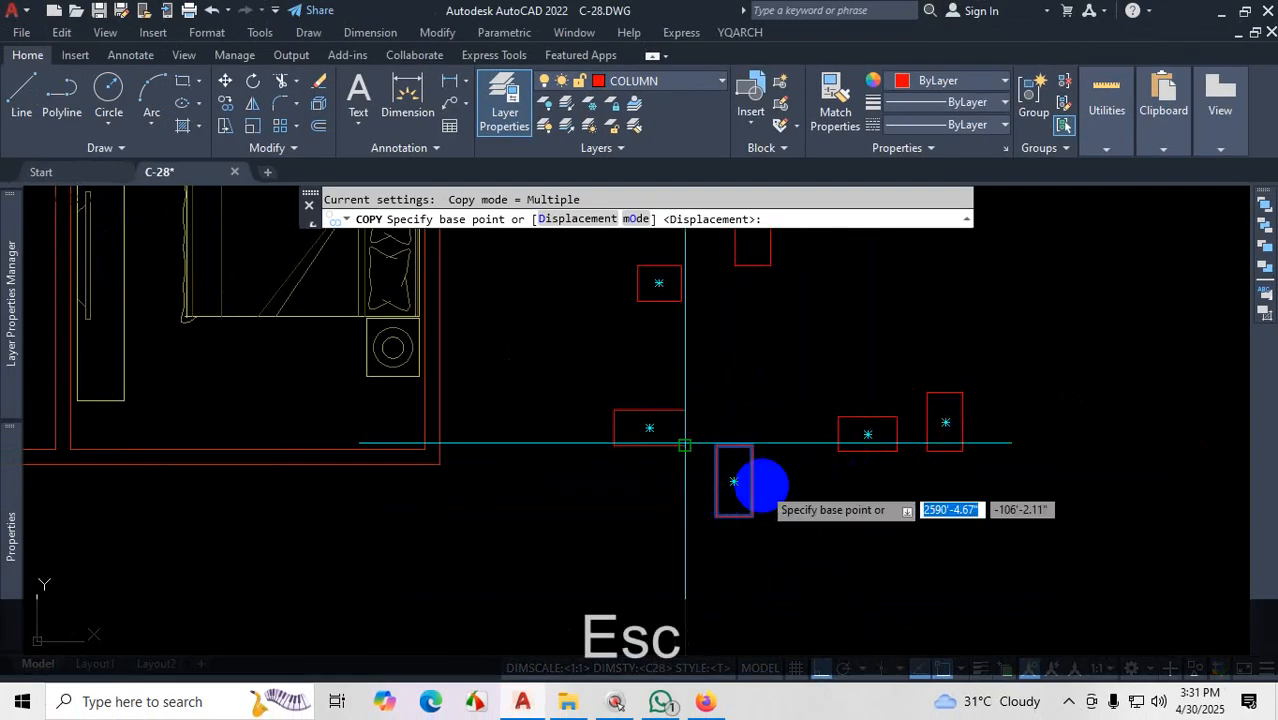
pyautogui.scroll(2, 726, 515)
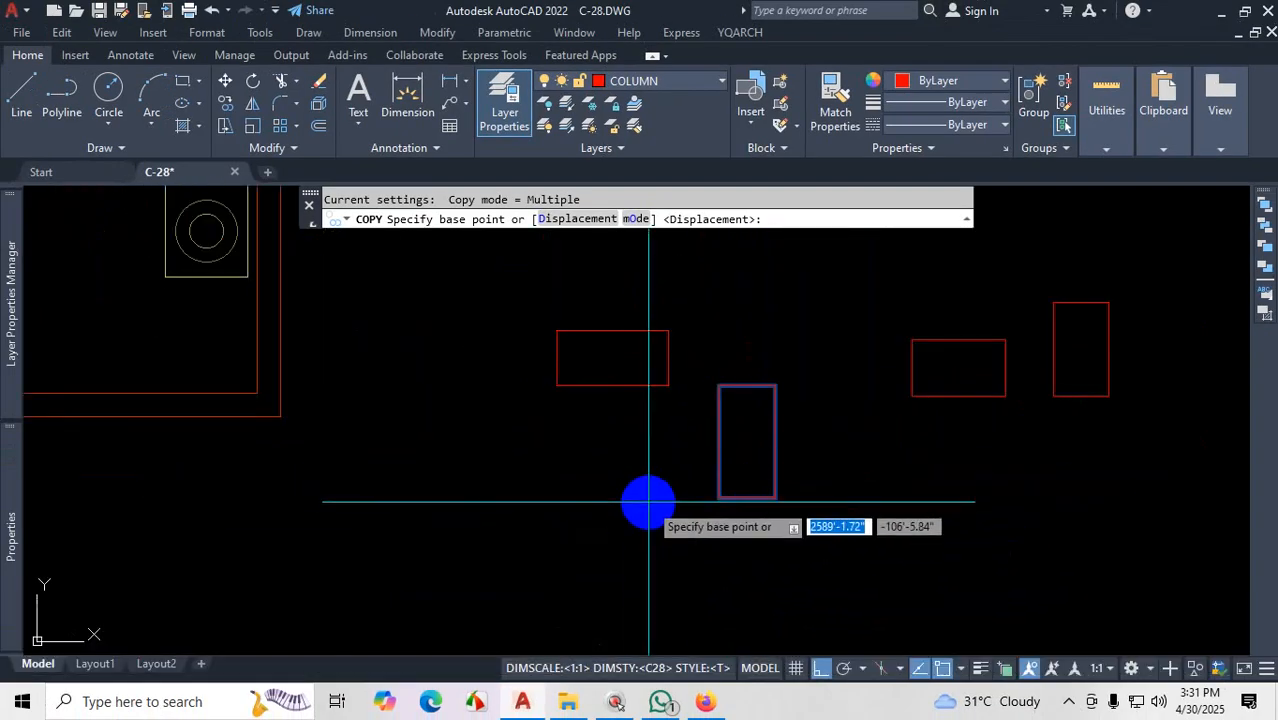
pyautogui.press('ctrl')
pyautogui.hotkey('ctrl', '1')
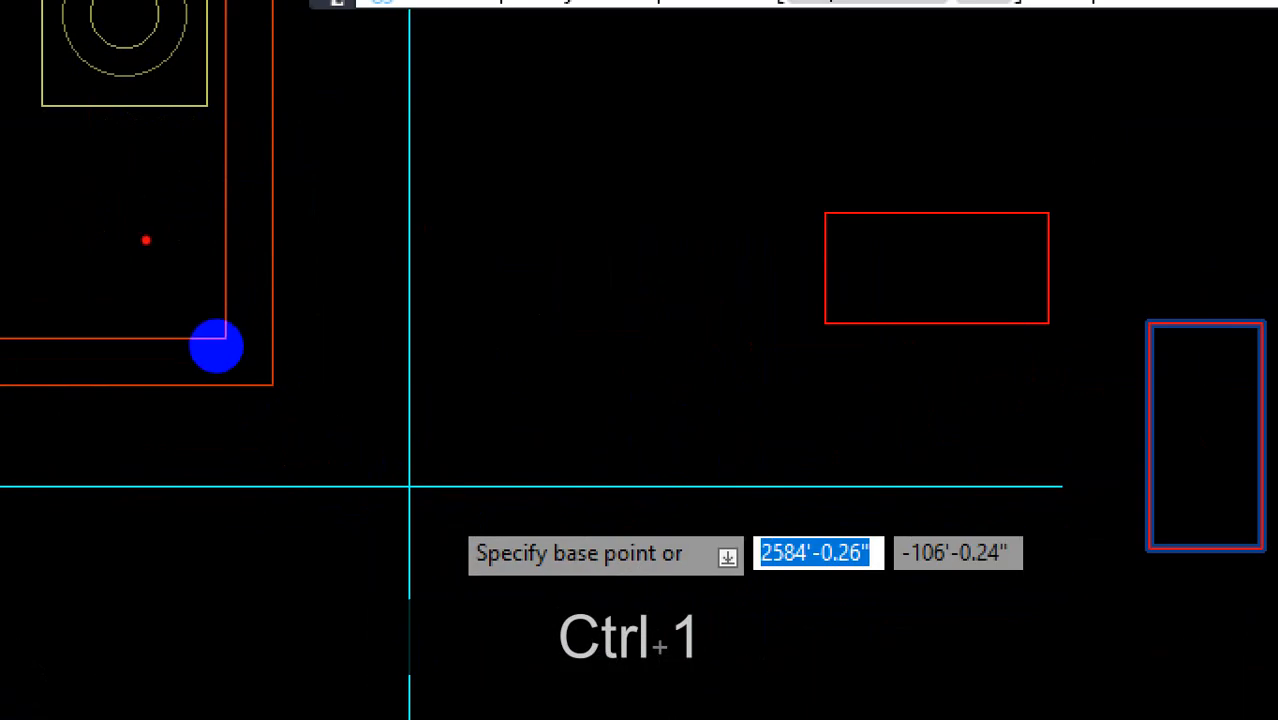
pyautogui.moveTo(190, 212)
pyautogui.mouseDown()
pyautogui.moveTo(171, 365)
pyautogui.moveTo(212, 390)
pyautogui.mouseUp()
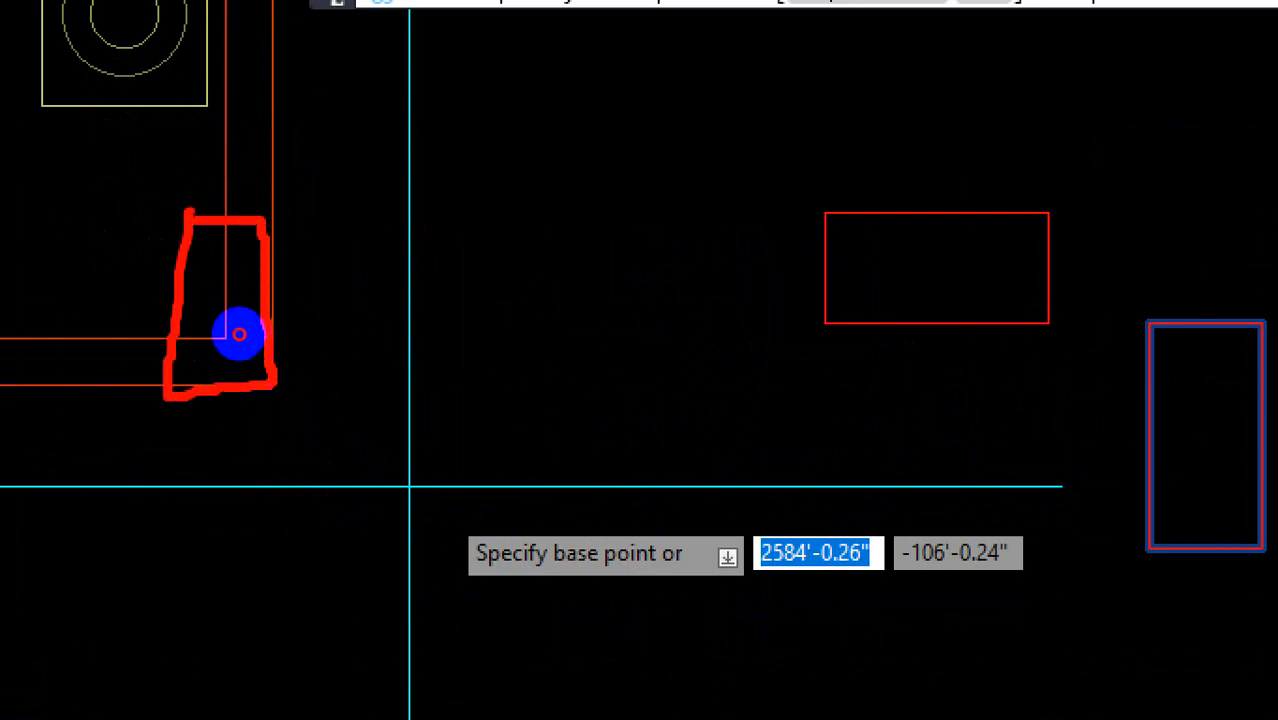
pyautogui.click(239, 334)
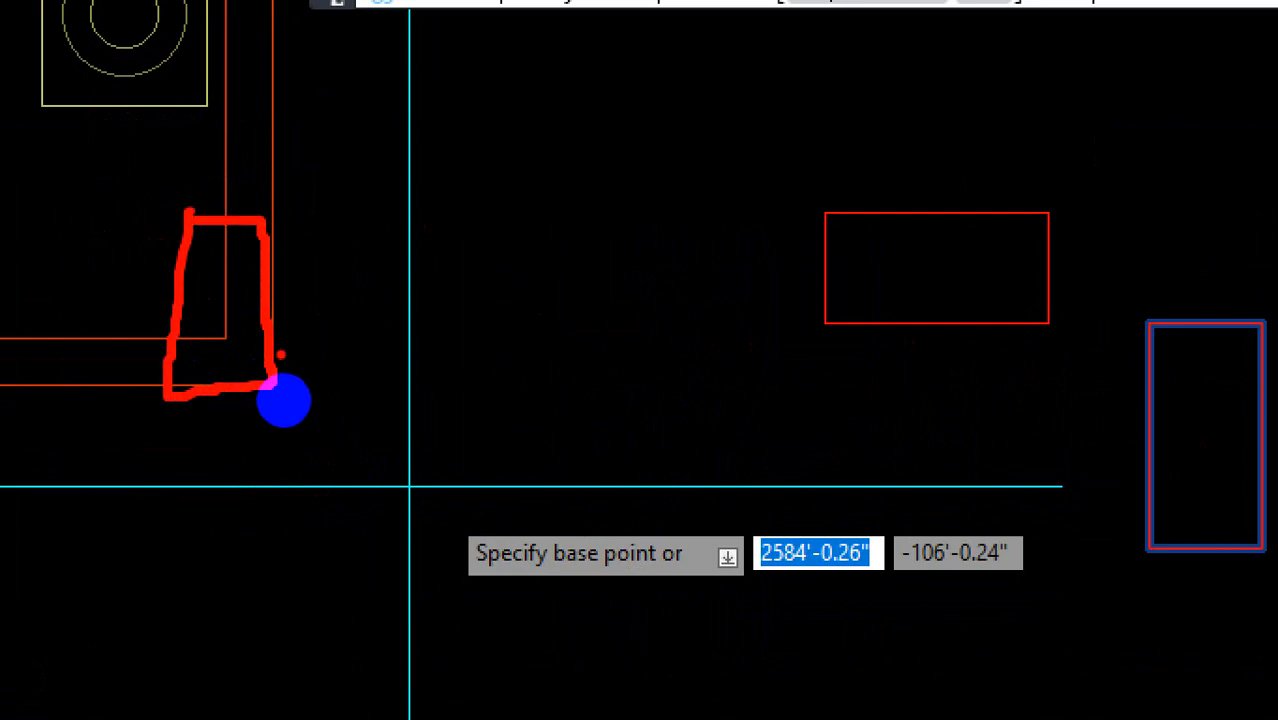
pyautogui.moveTo(270, 382); pyautogui.dragTo(270, 338)
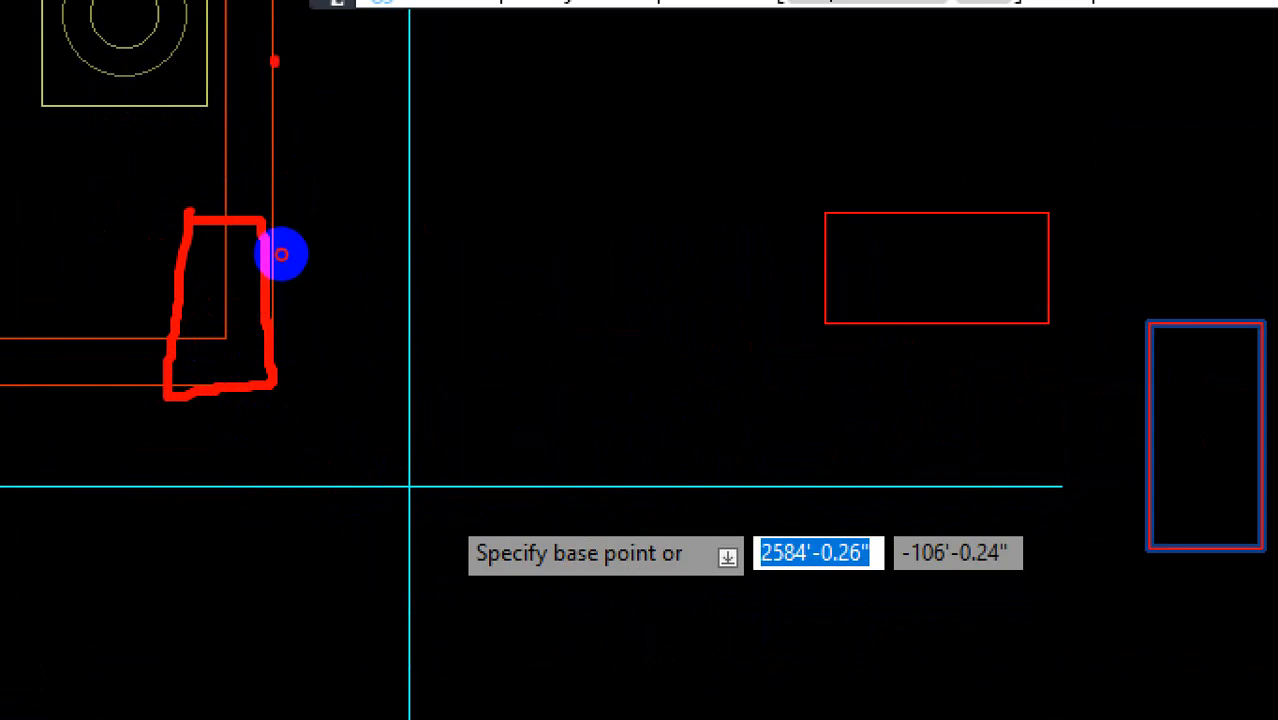
pyautogui.moveTo(281, 254); pyautogui.dragTo(276, 310)
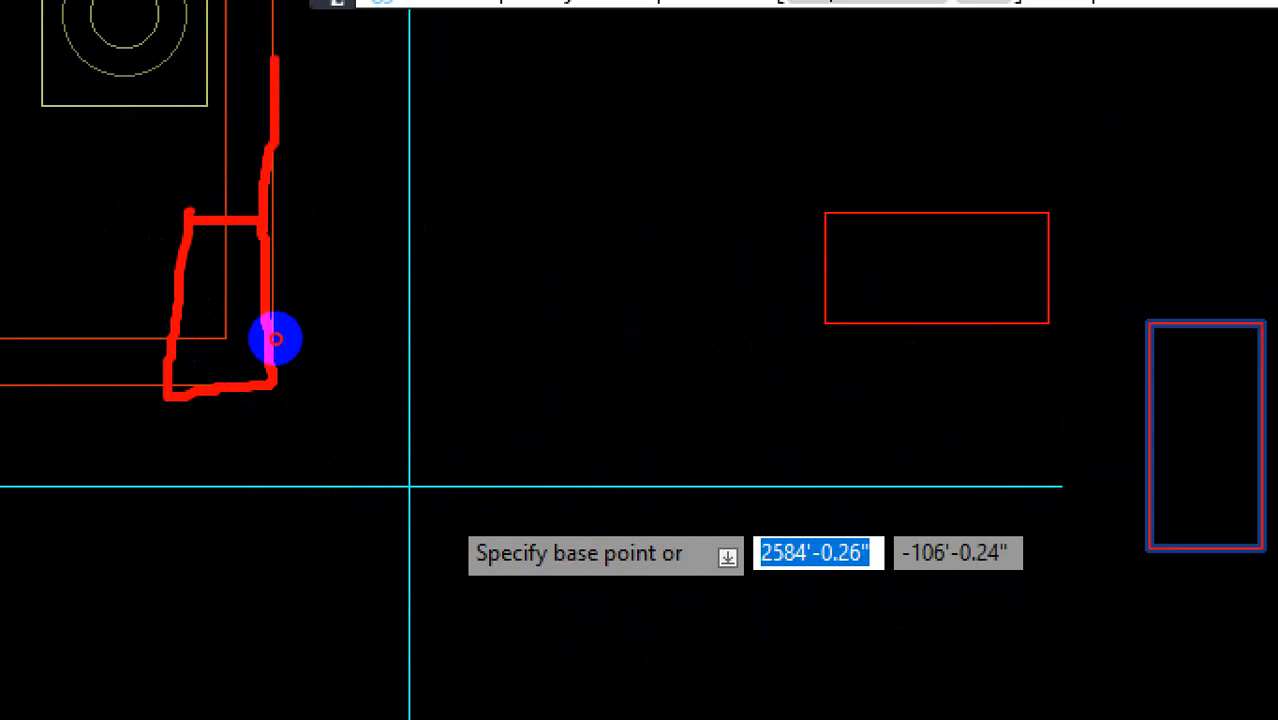
pyautogui.press('Escape')
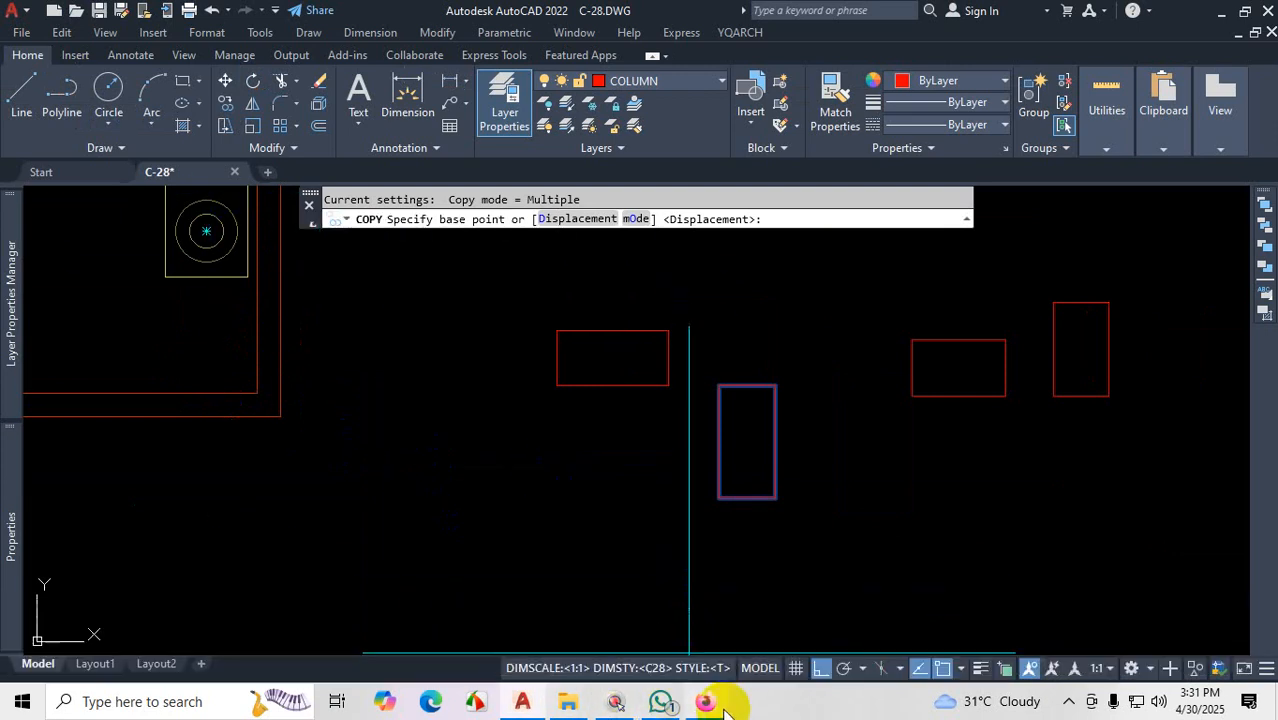
# Step: Switch to Firefox, examine the corner columns' alignment with the outer walls on the typical floor plan in Project PDF.pdf, and return to AutoCAD
pyautogui.click(568, 703)
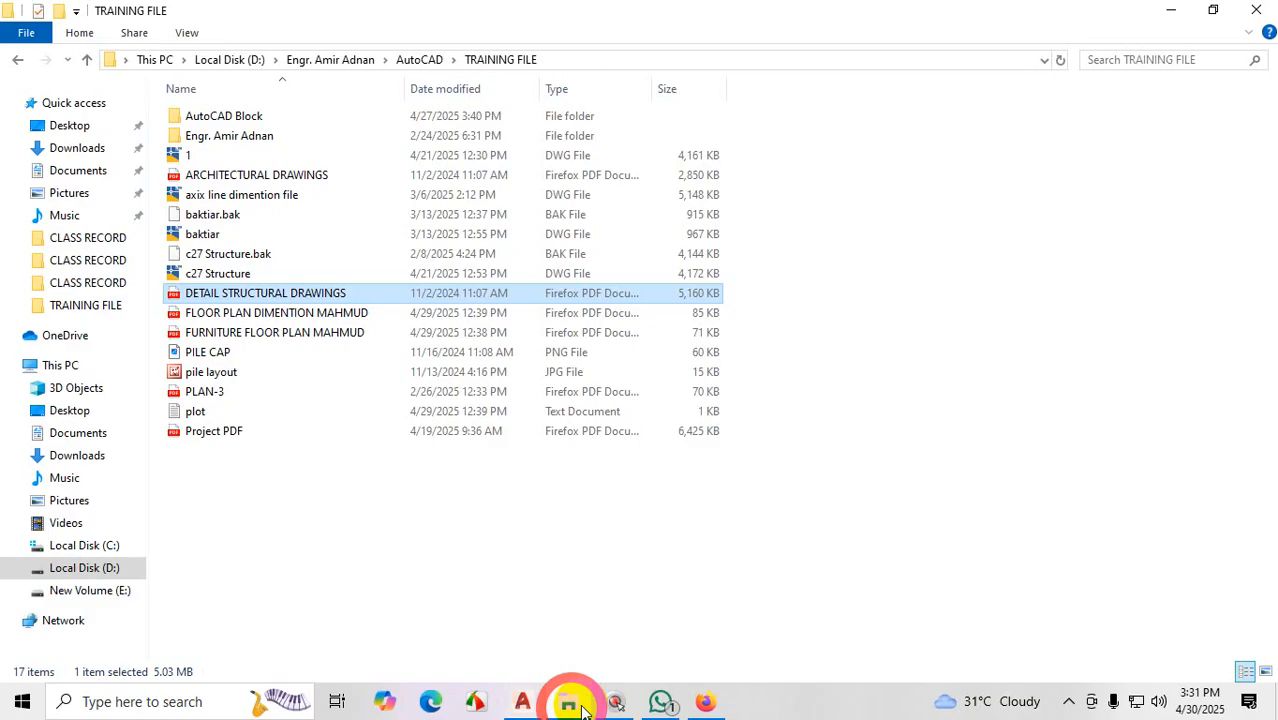
pyautogui.click(705, 703)
pyautogui.scroll(15, 590, 505)
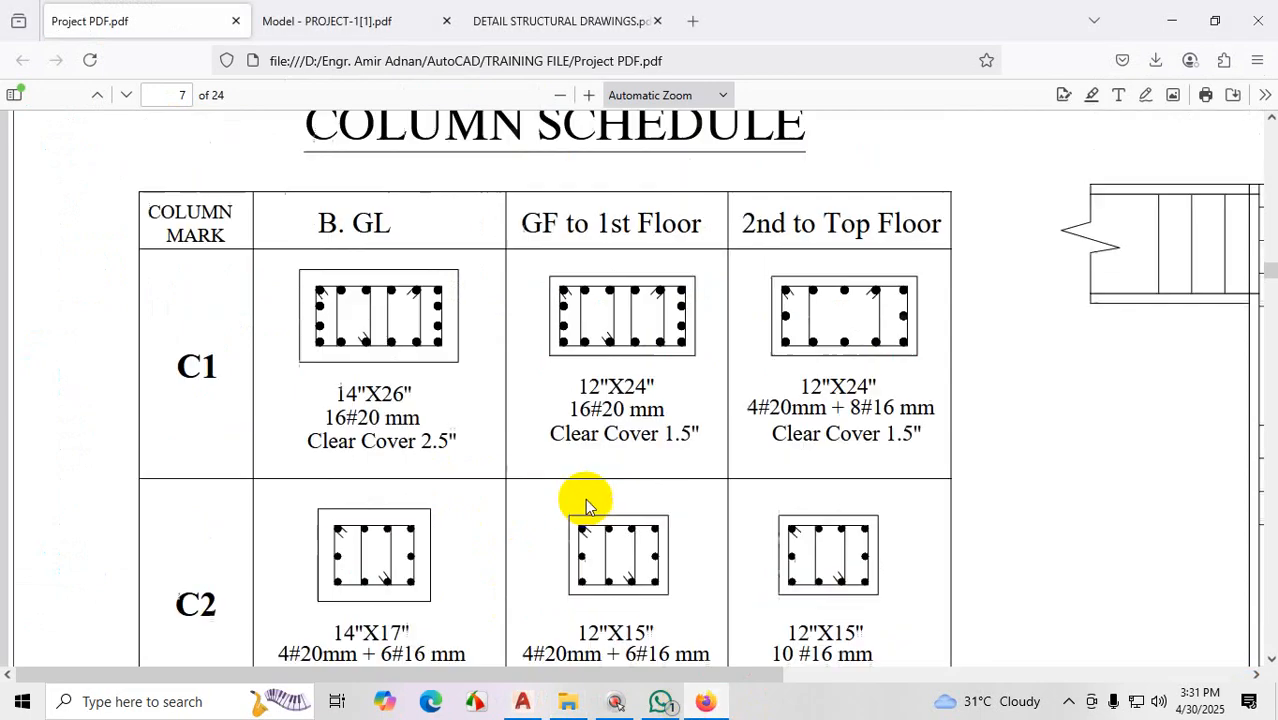
pyautogui.scroll(15, 593, 505)
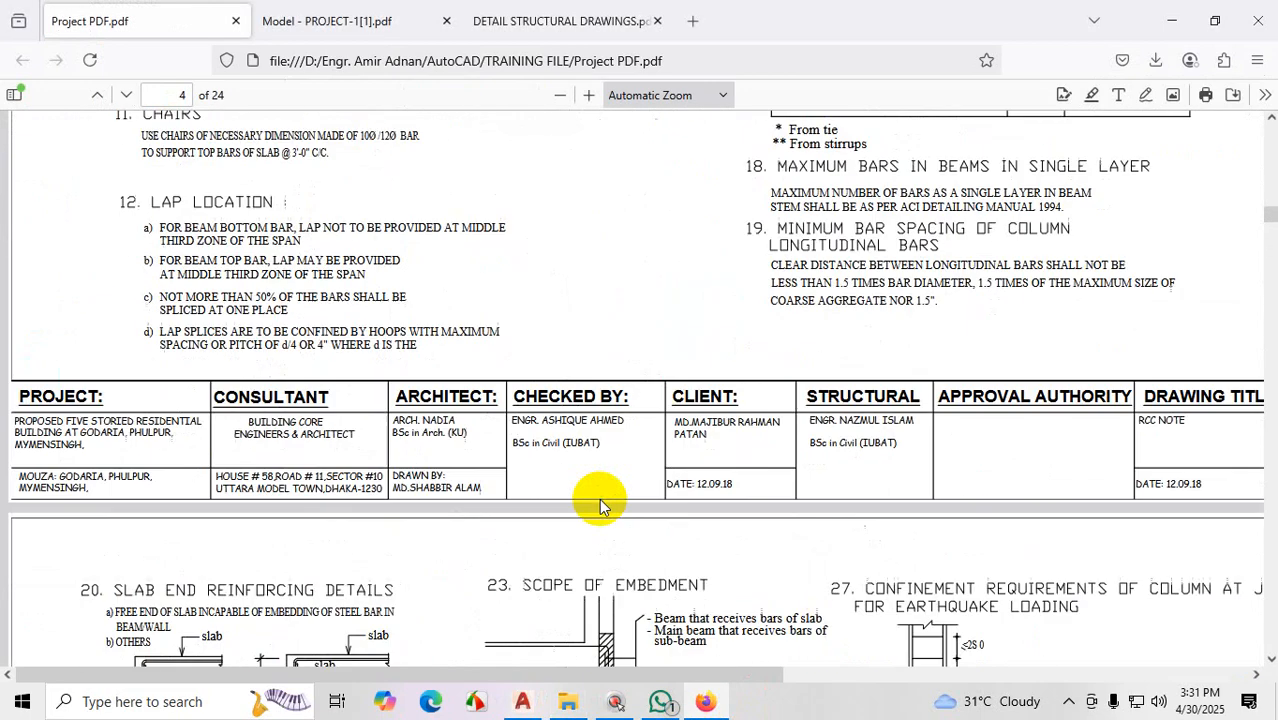
pyautogui.scroll(15, 605, 515)
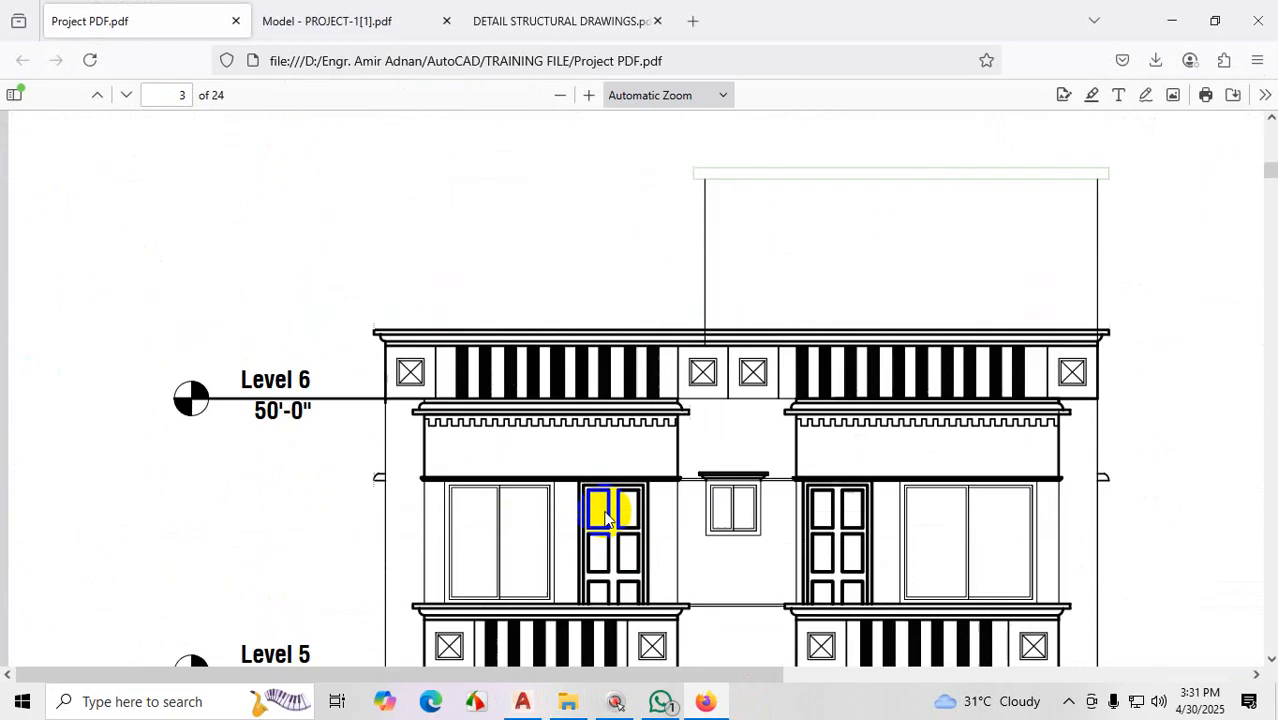
pyautogui.scroll(-3, 615, 525)
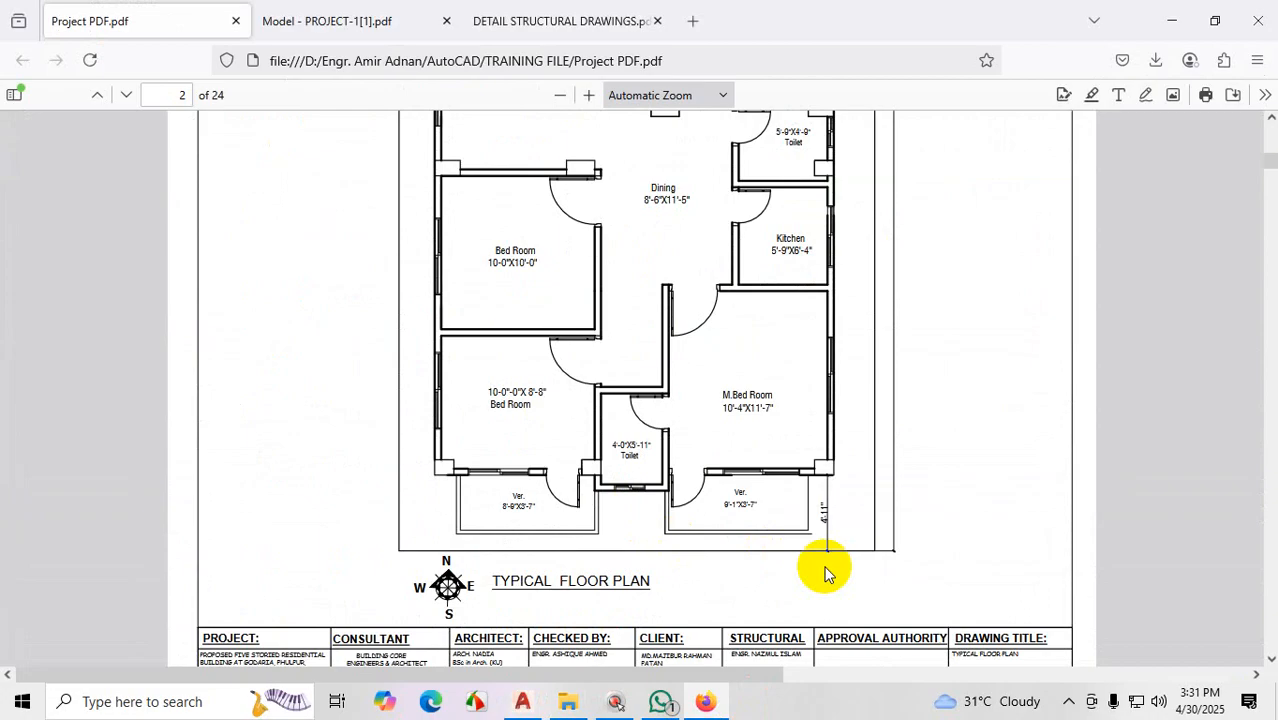
pyautogui.hotkey('ctrl', '1')
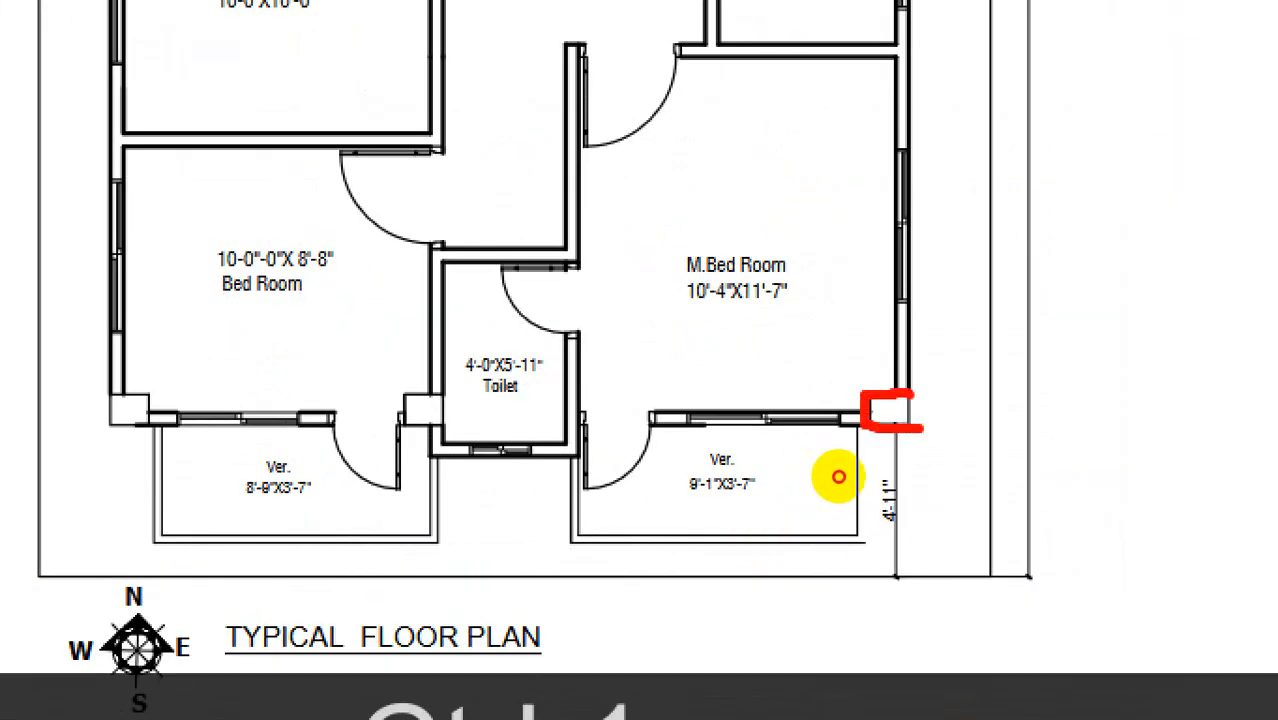
pyautogui.click(838, 477)
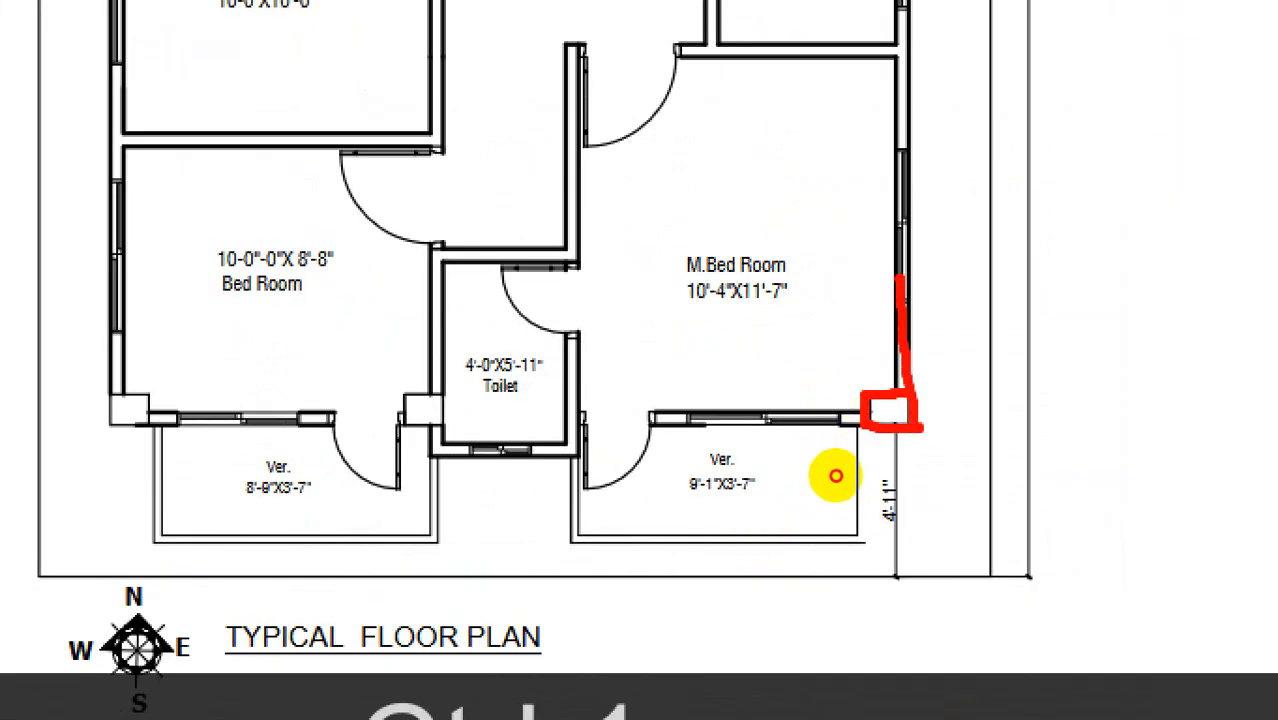
pyautogui.click(827, 471)
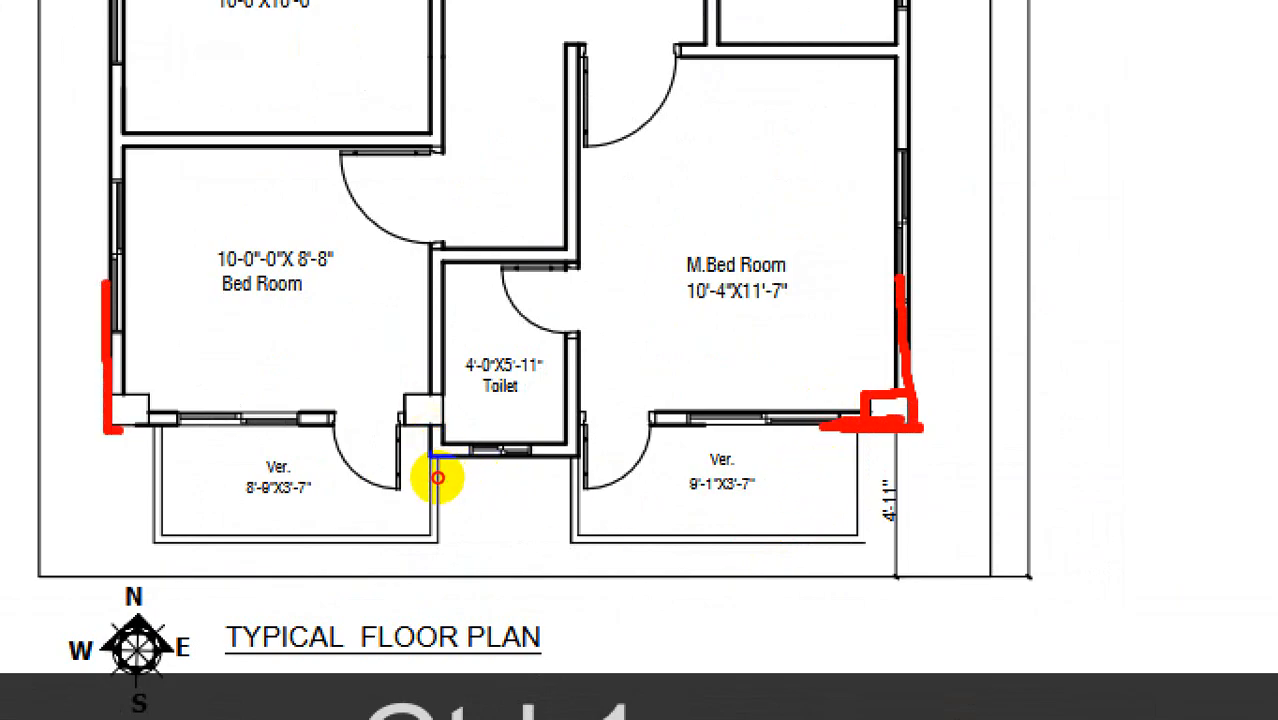
pyautogui.press('Escape')
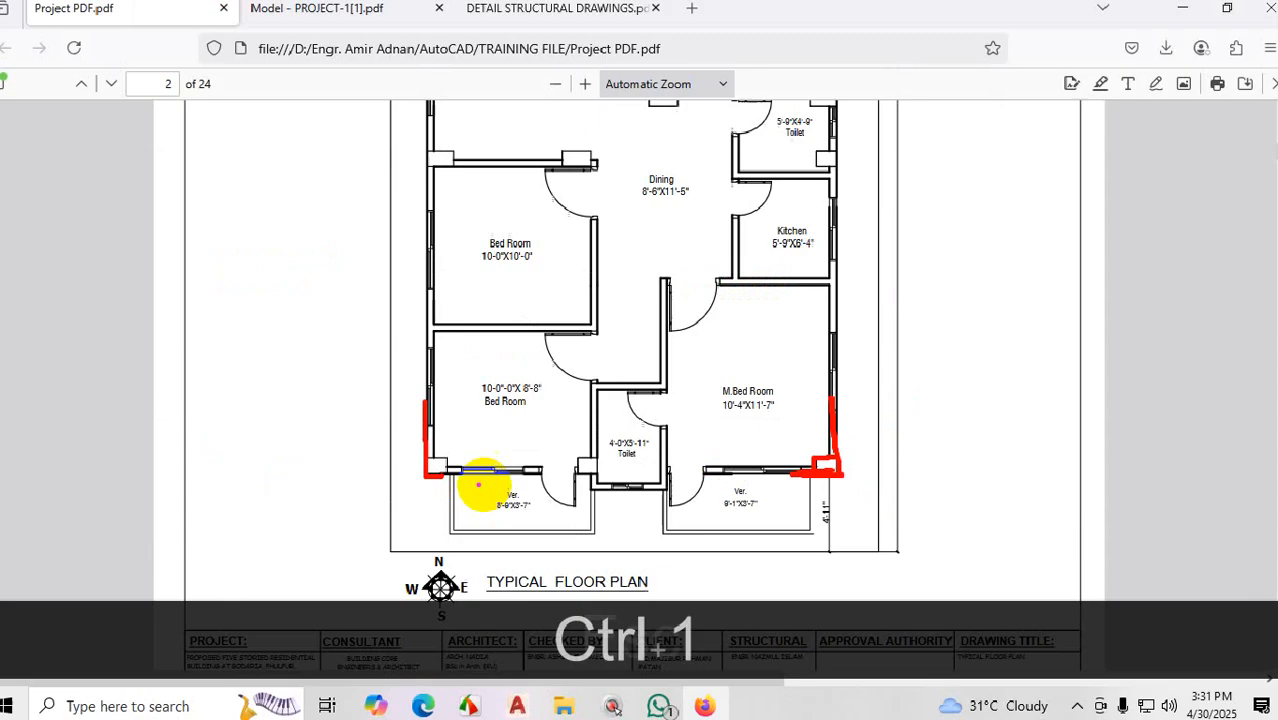
pyautogui.click(1173, 22)
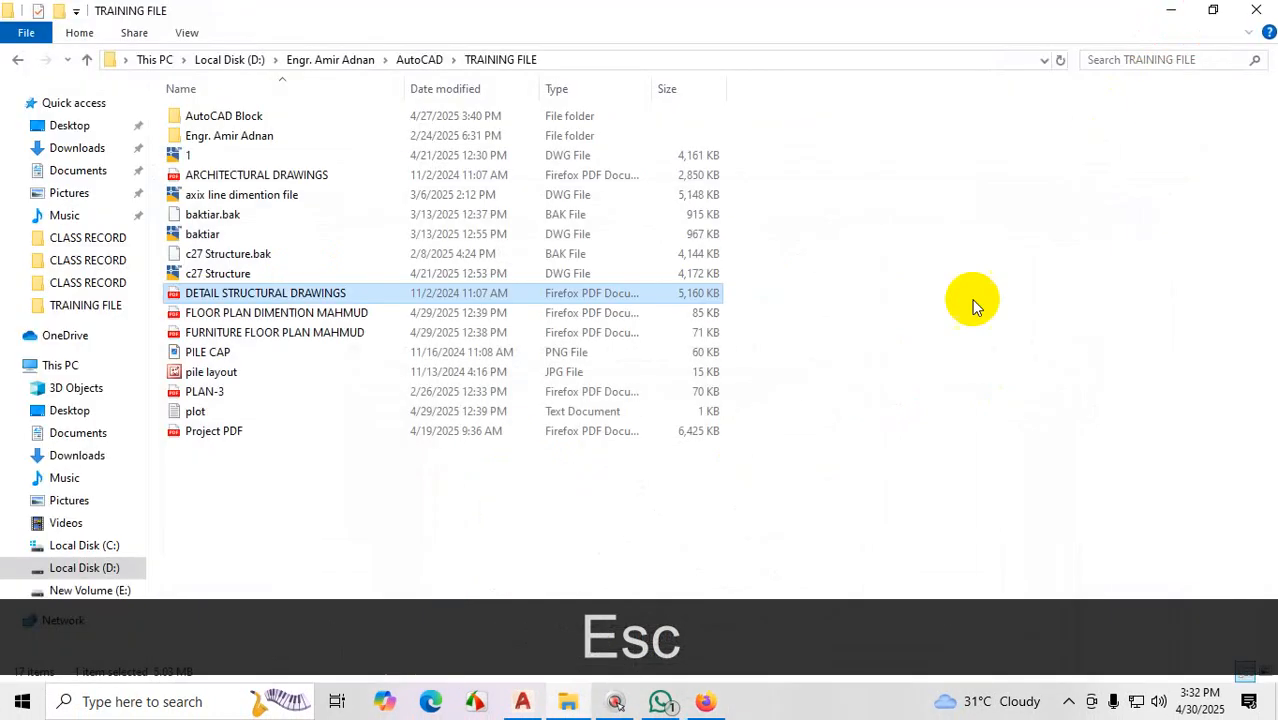
pyautogui.click(524, 701)
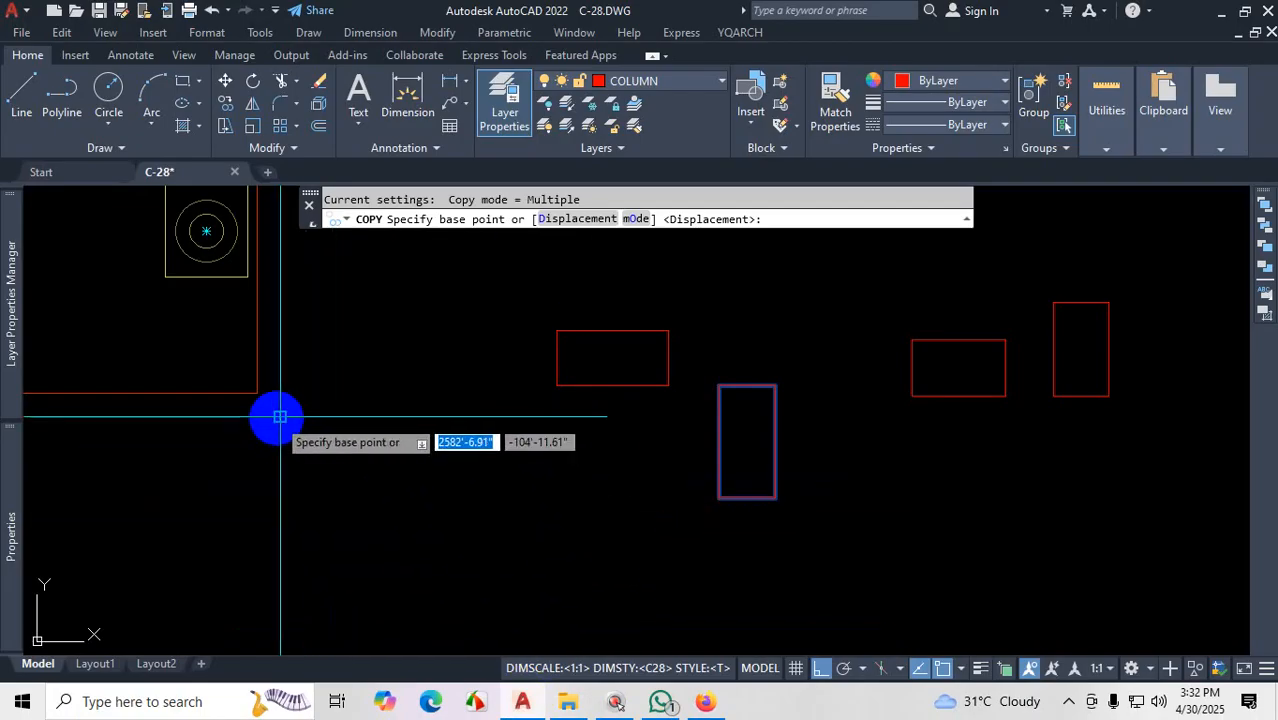
# Step: Copy the larger upright column rectangle by its lower-right corner, with Ortho off, onto the floor plan's lower-right outer wall corner
pyautogui.click(775, 497)
pyautogui.scroll(-2, 775, 553)
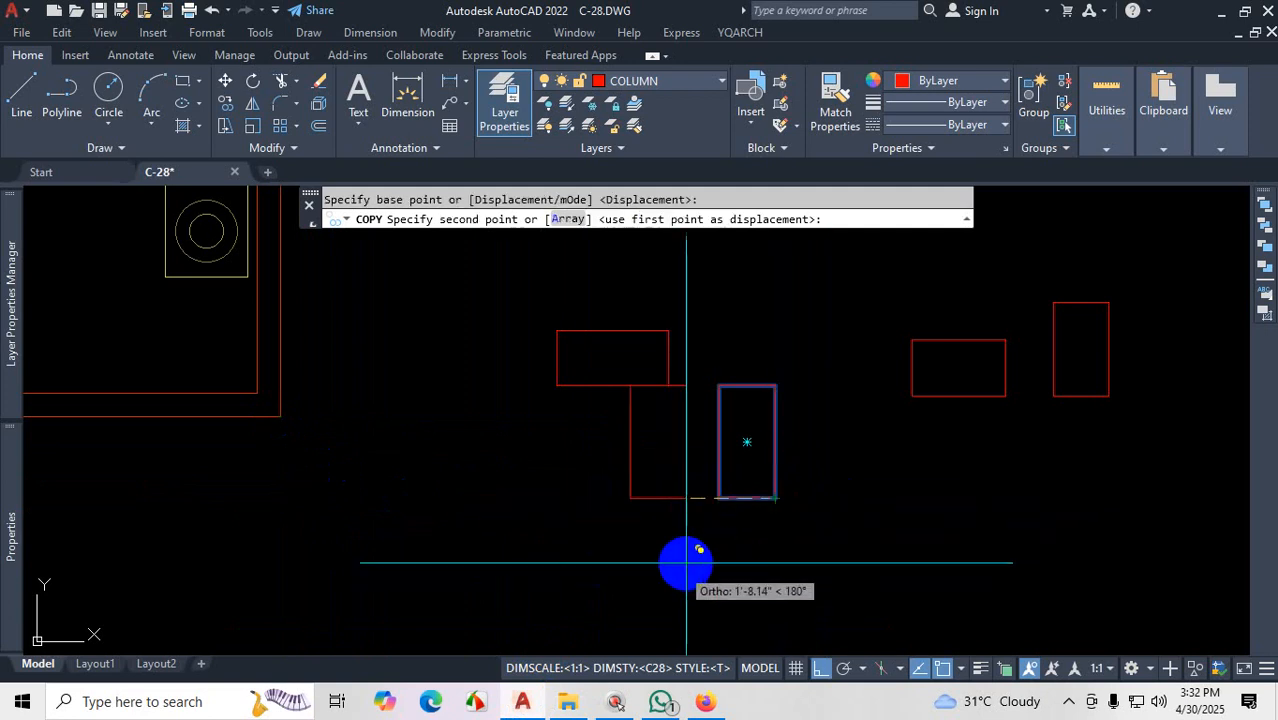
pyautogui.click(820, 668)
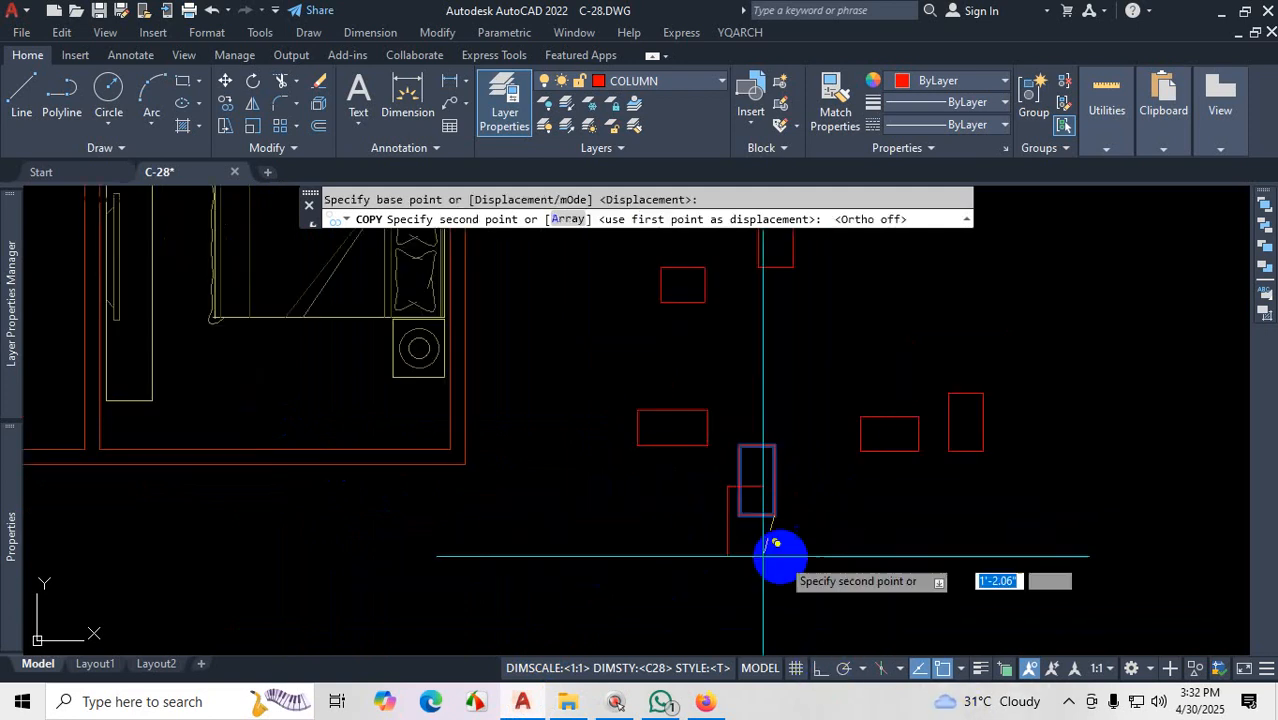
pyautogui.scroll(4, 515, 484)
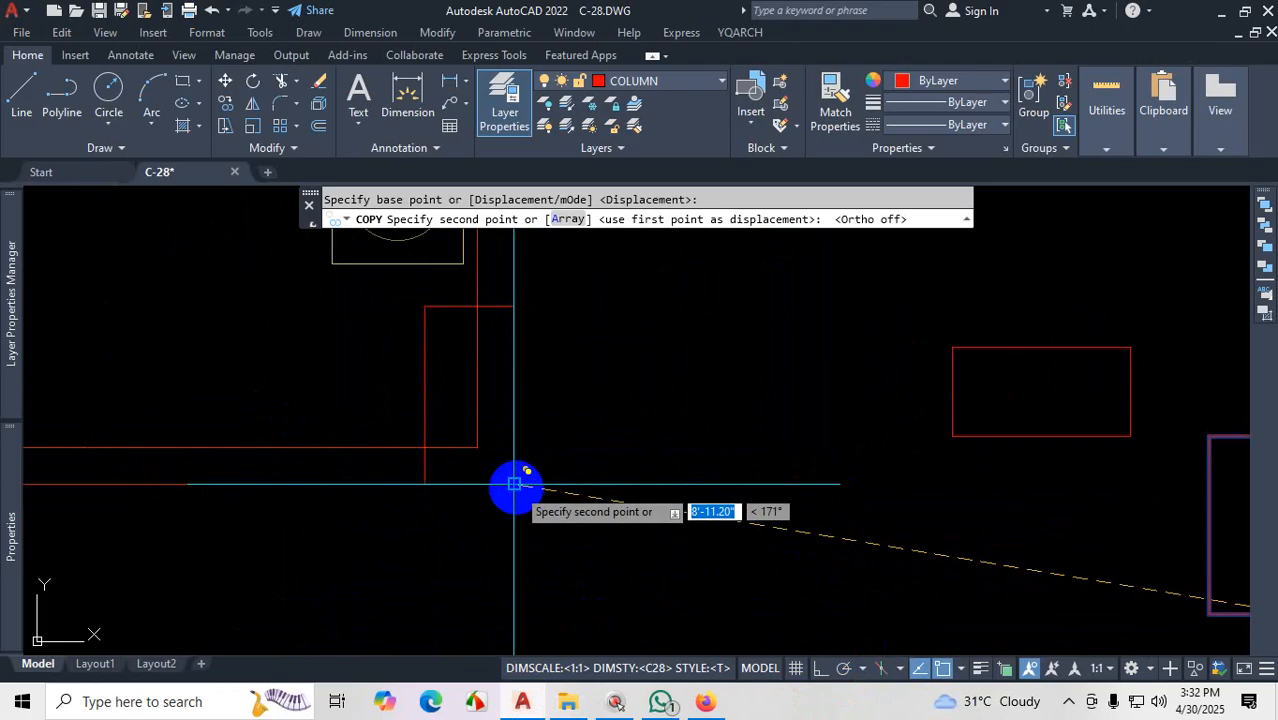
pyautogui.click(515, 484)
pyautogui.press('Escape')
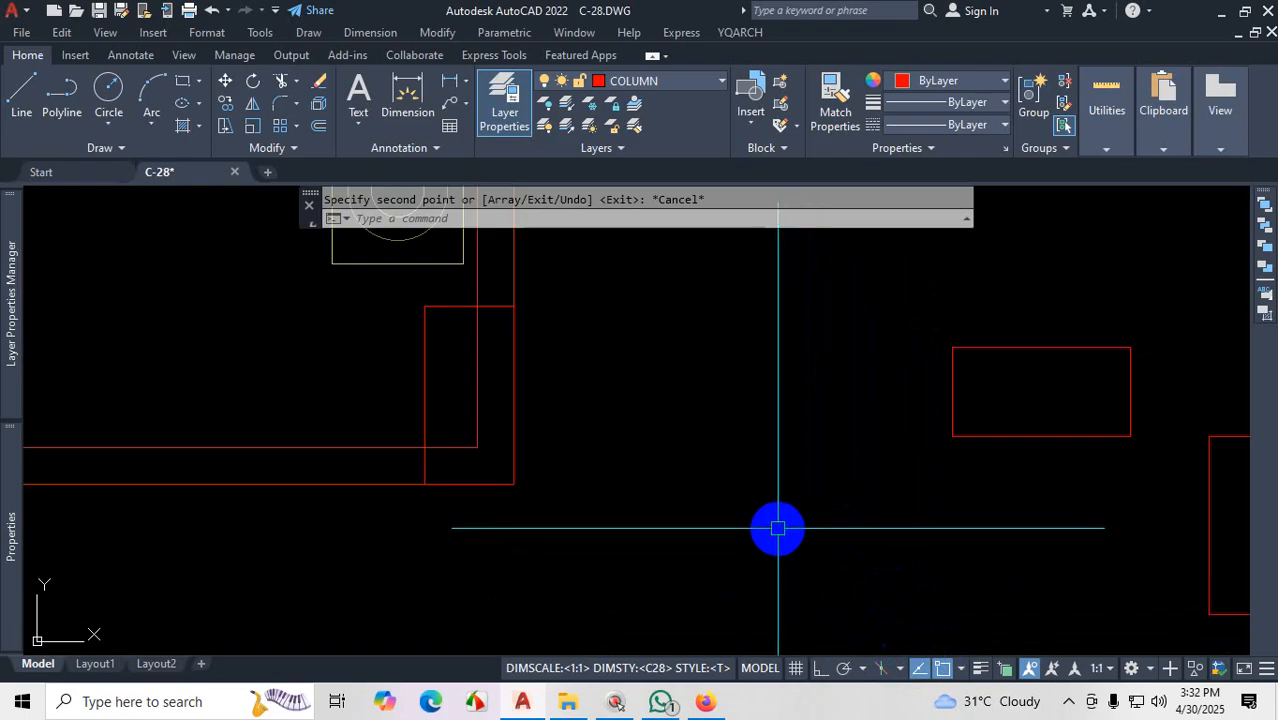
pyautogui.scroll(-2, 778, 528)
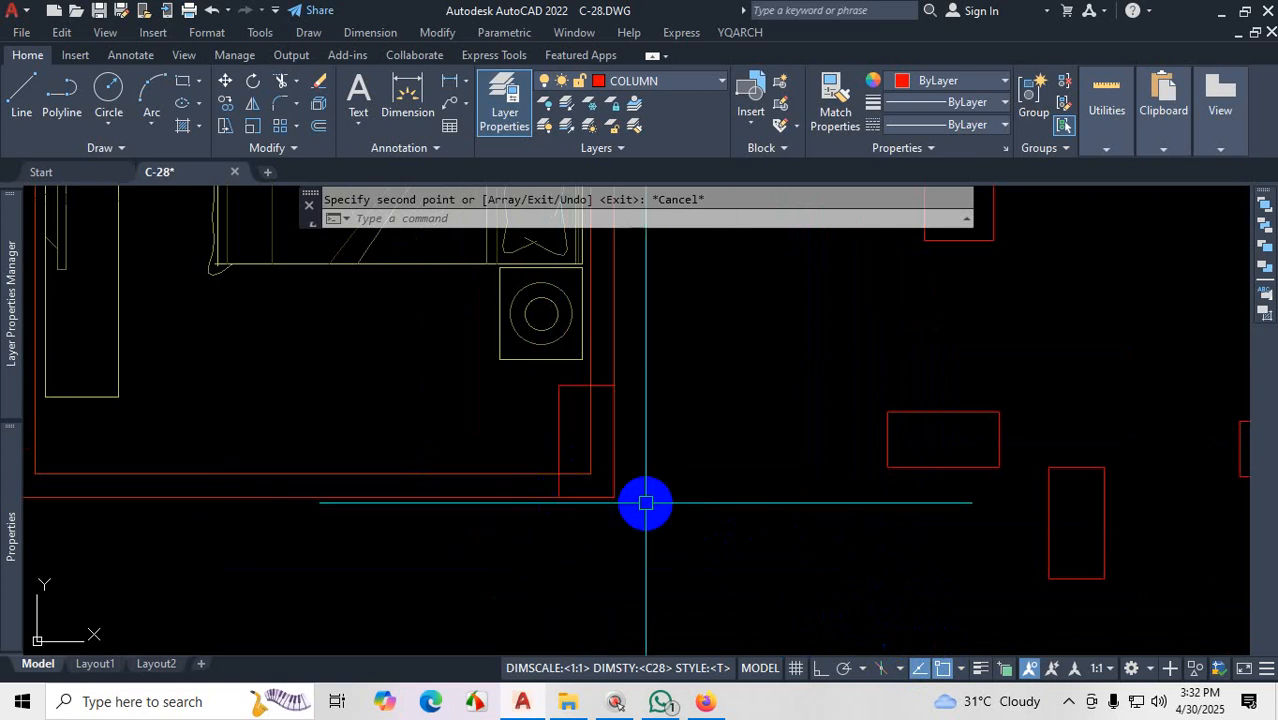
pyautogui.hotkey('ctrl', '1')
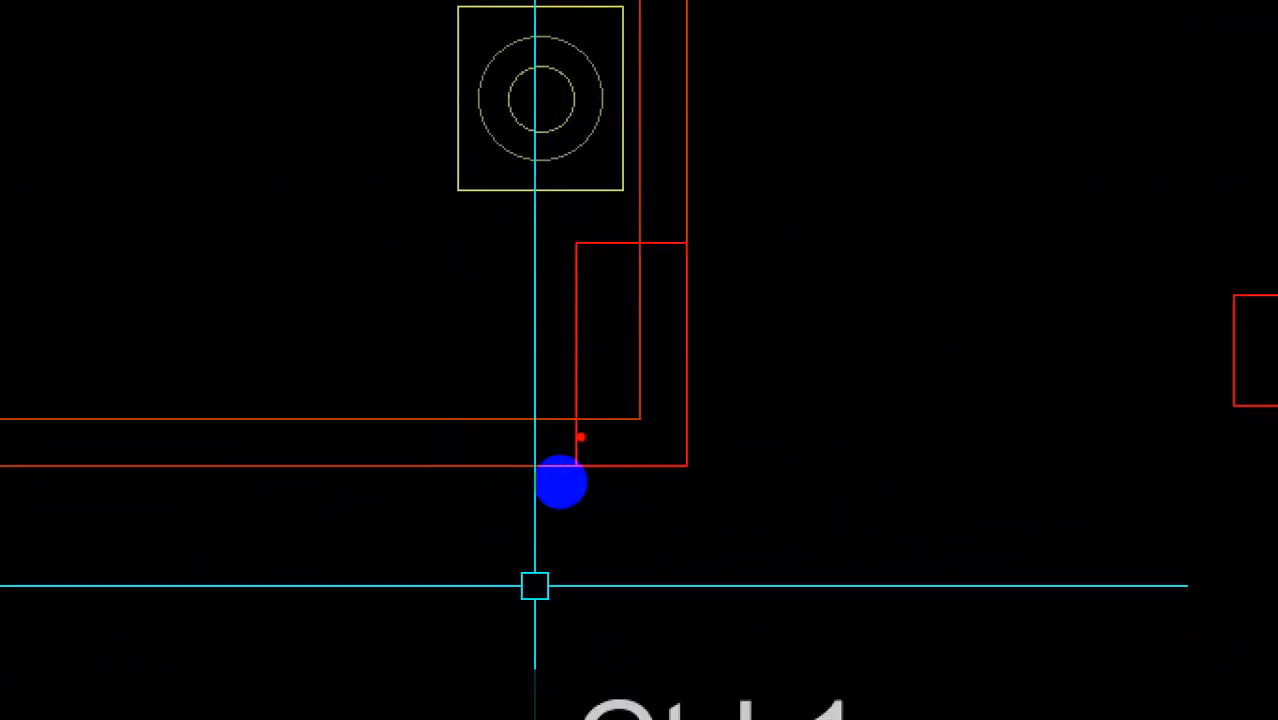
pyautogui.moveTo(640, 253); pyautogui.dragTo(647, 343)
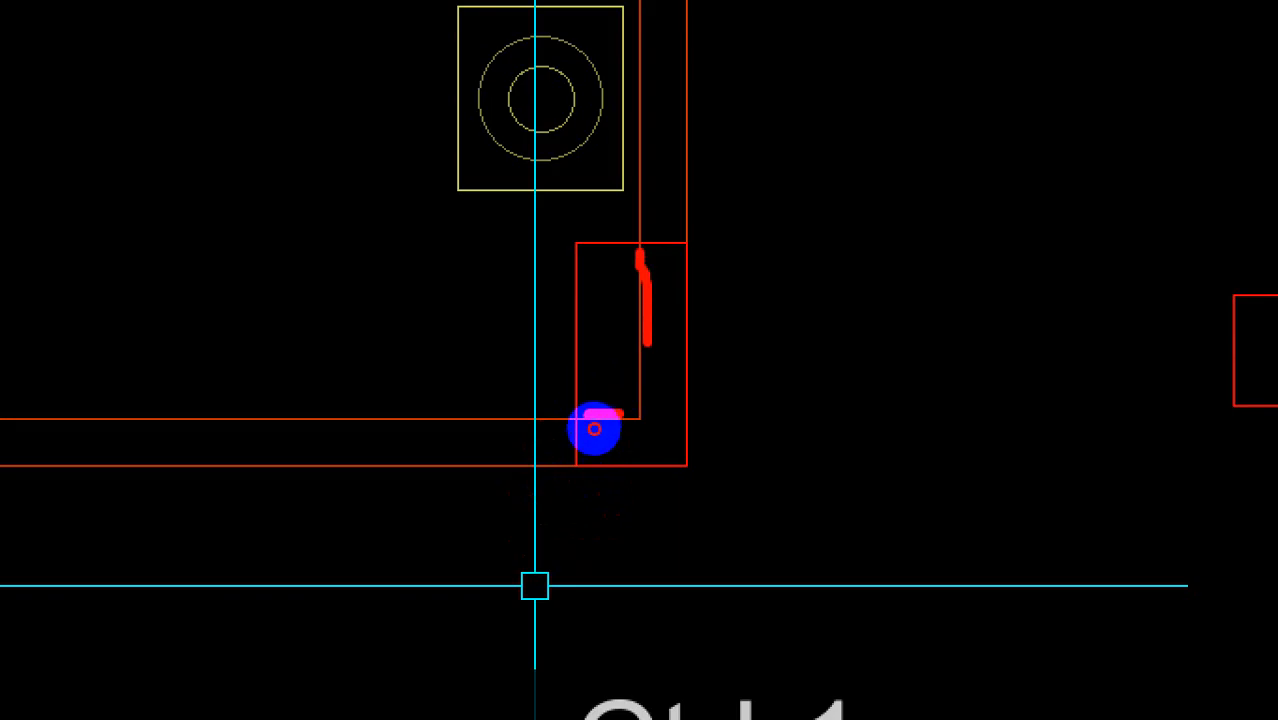
pyautogui.click(579, 468)
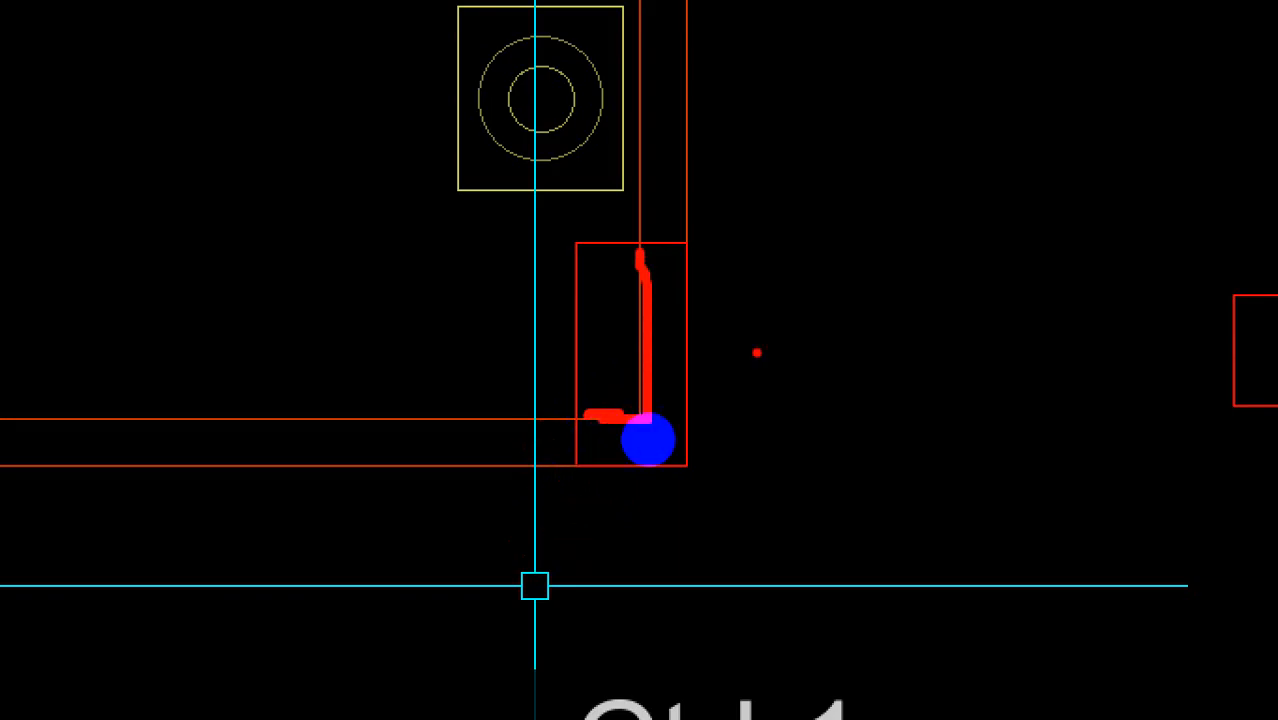
pyautogui.press('Escape')
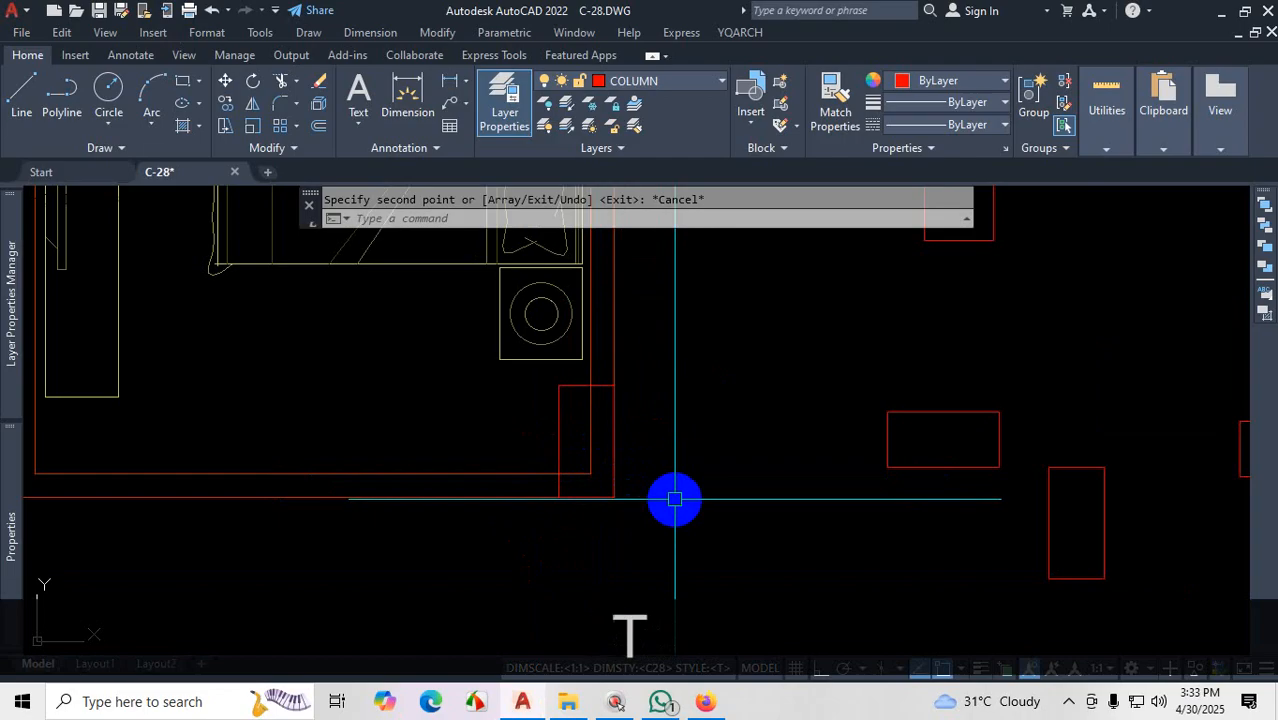
# Step: Try trimming the inner wall lines inside the corner column, and undo the trim
pyautogui.write('tr')
pyautogui.press('space')
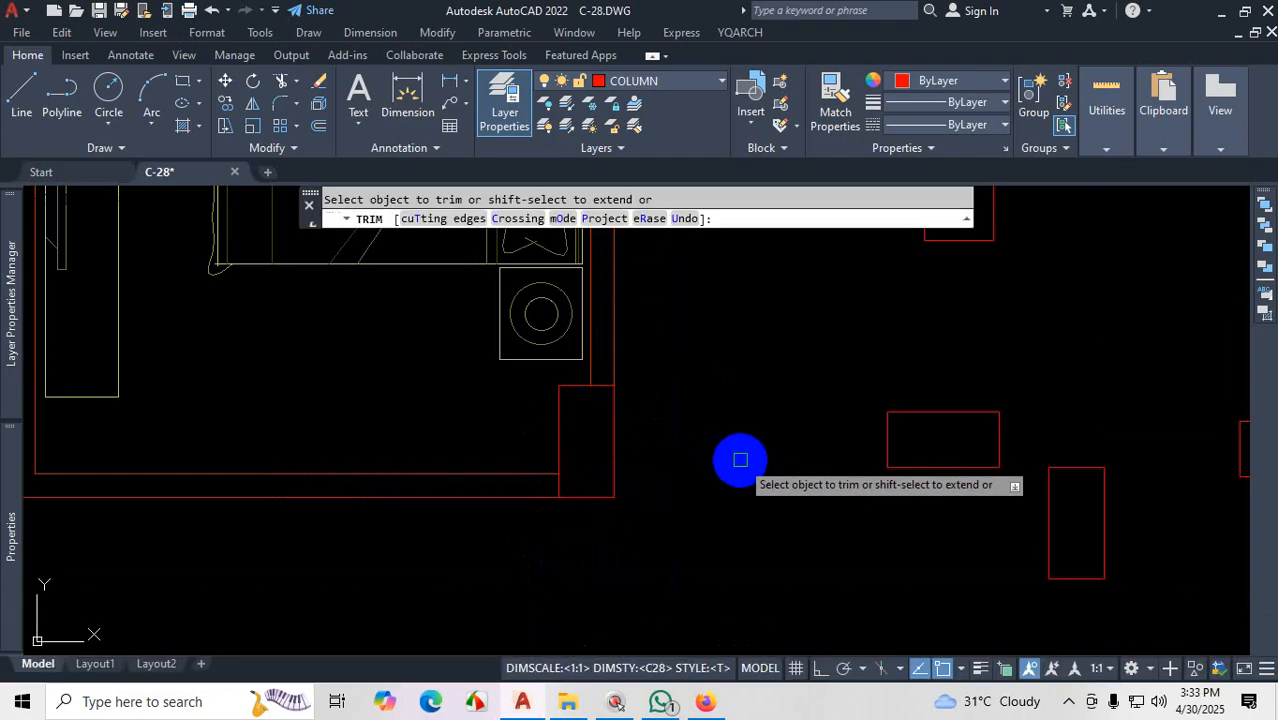
pyautogui.scroll(-5, 742, 460)
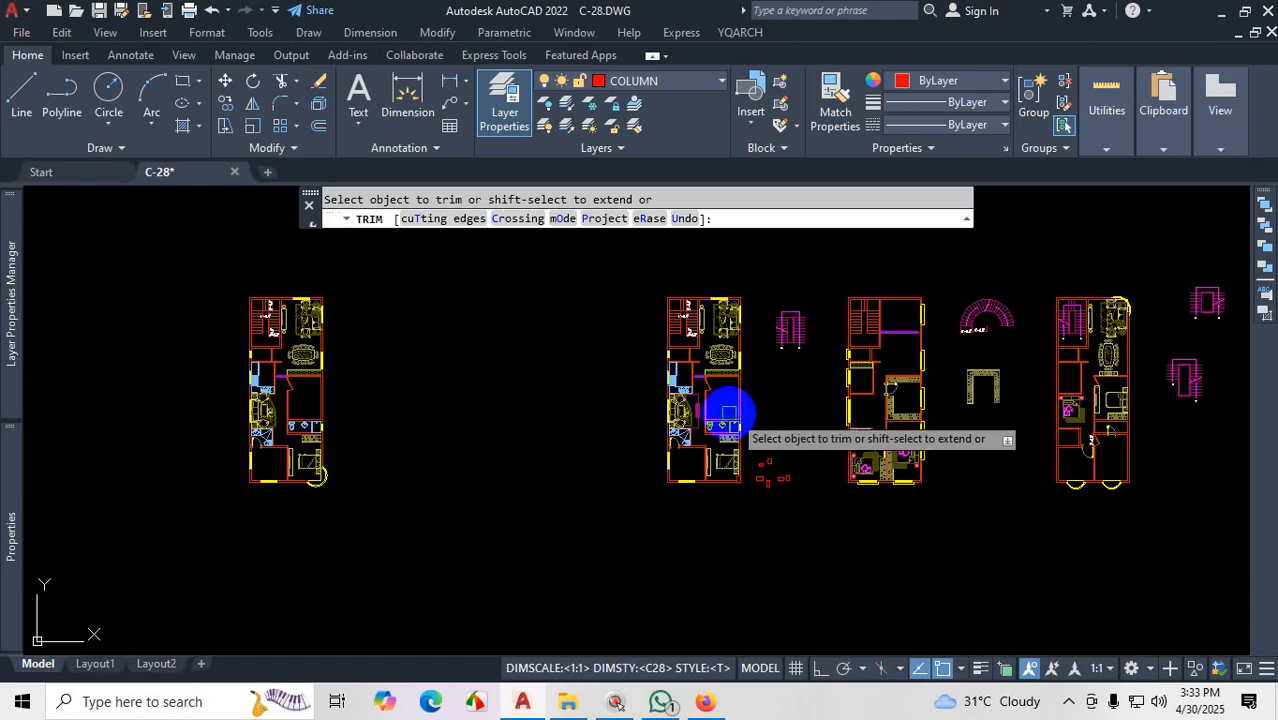
pyautogui.scroll(5, 736, 485)
pyautogui.press('Escape')
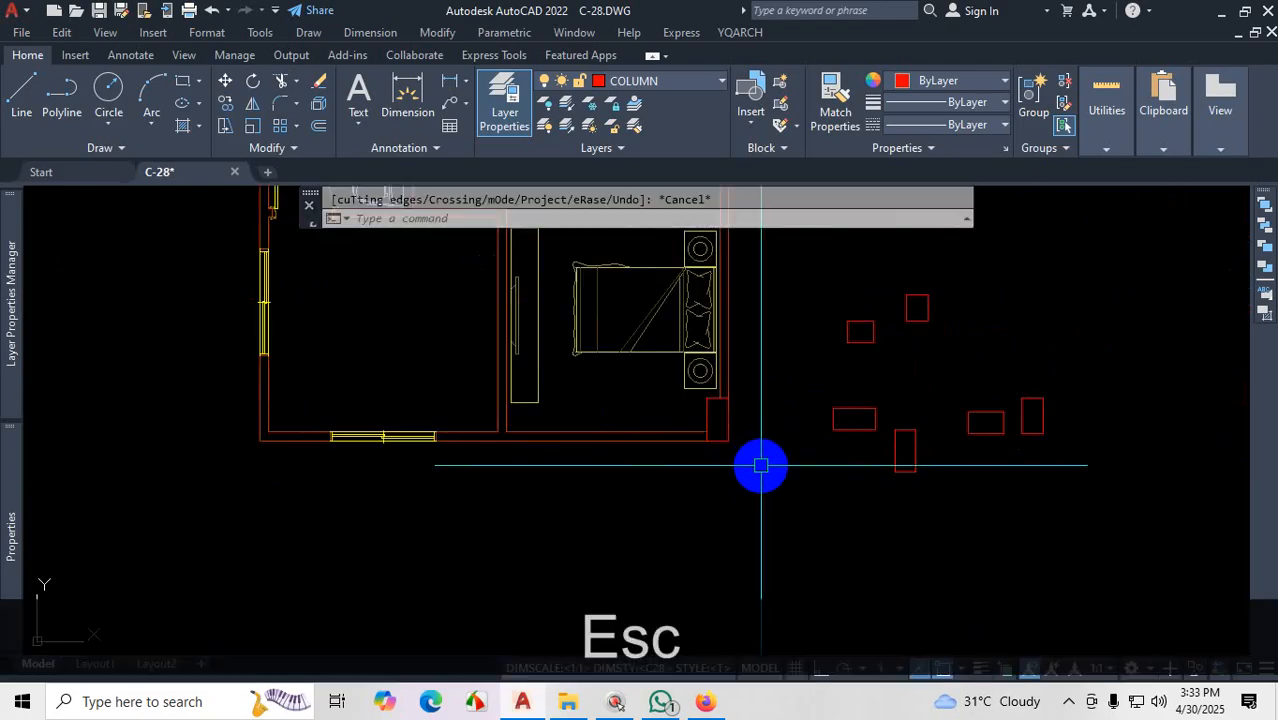
pyautogui.hotkey('ctrl', 'z')
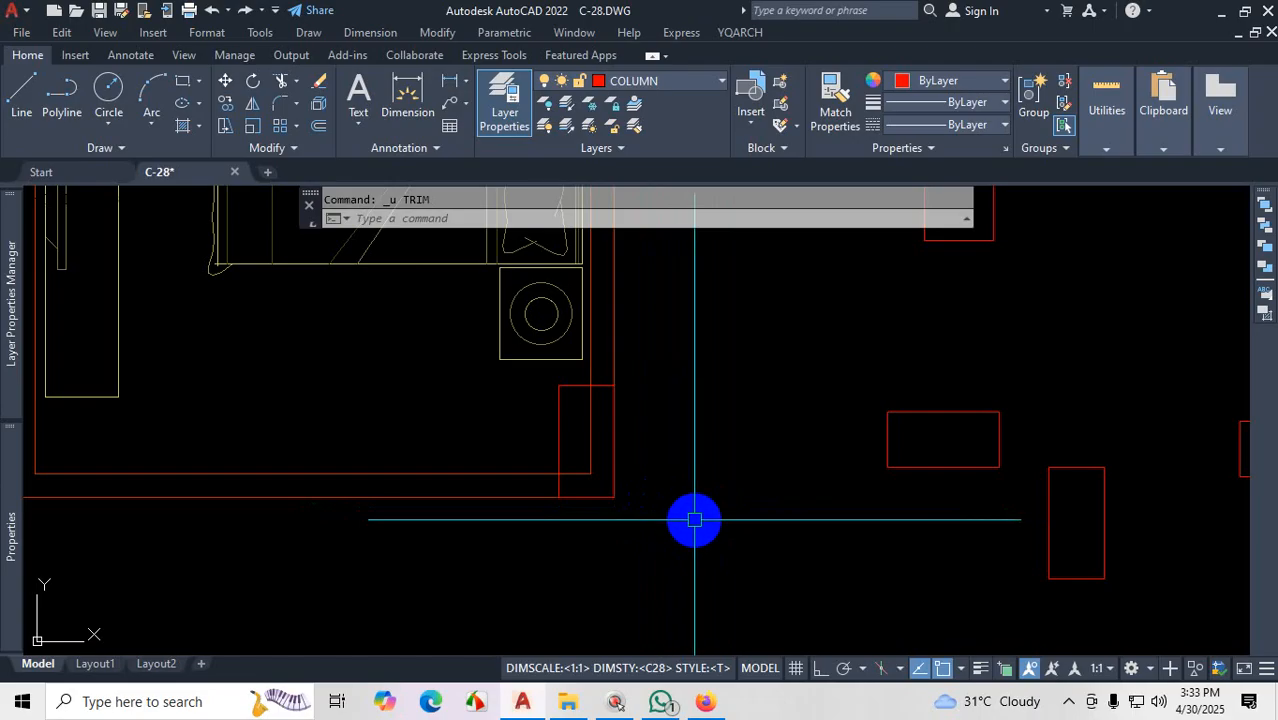
pyautogui.scroll(-4, 695, 516)
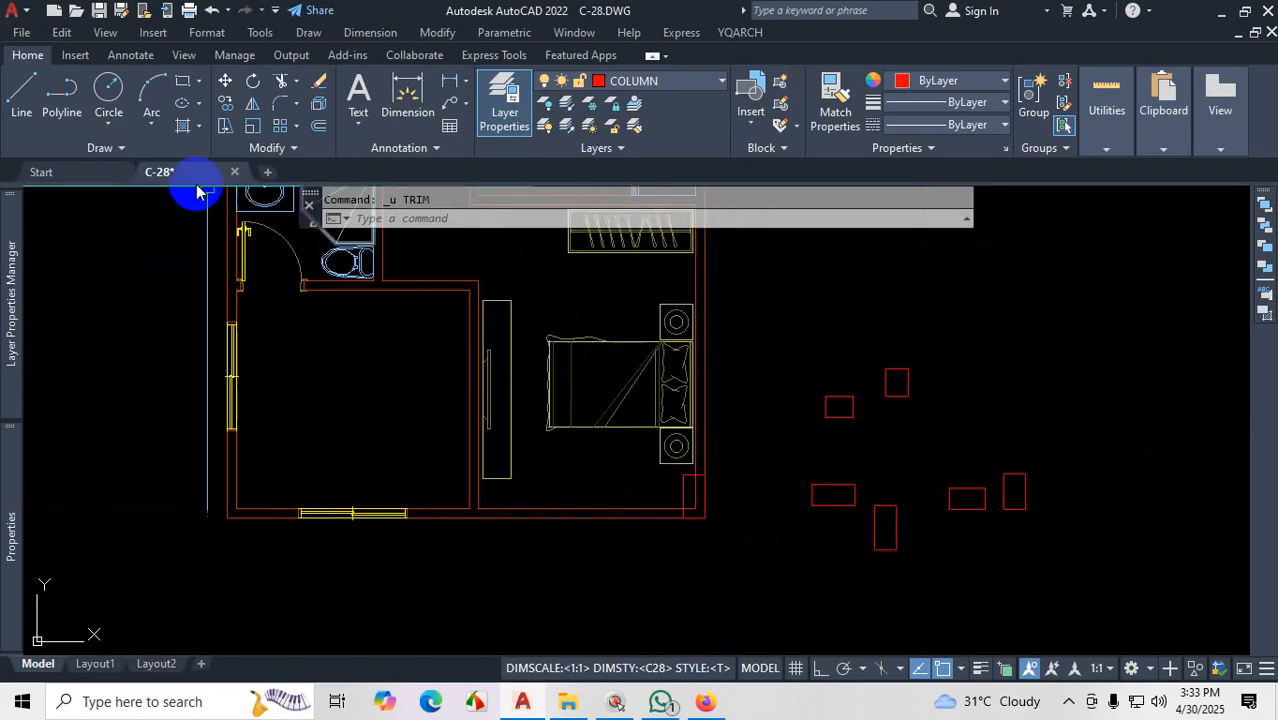
pyautogui.click(121, 148)
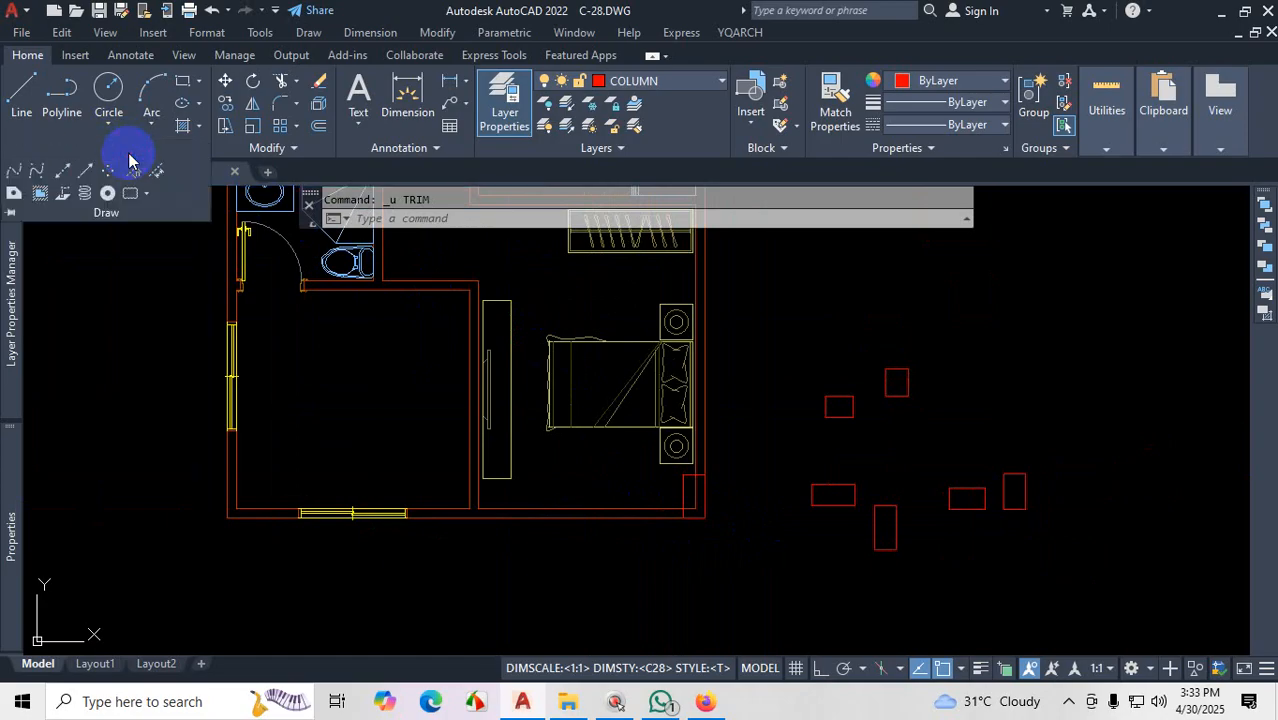
pyautogui.hotkey('ctrl', '1')
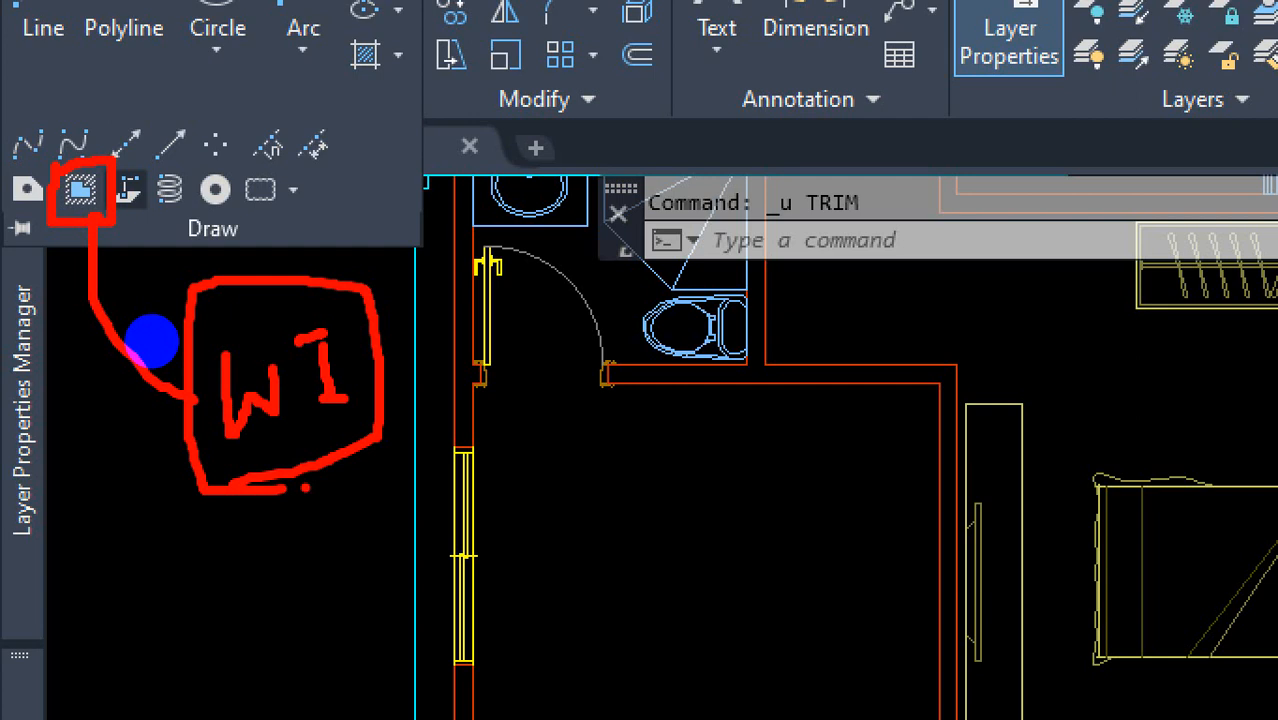
pyautogui.hotkey('ctrl', '1')
pyautogui.press('Escape')
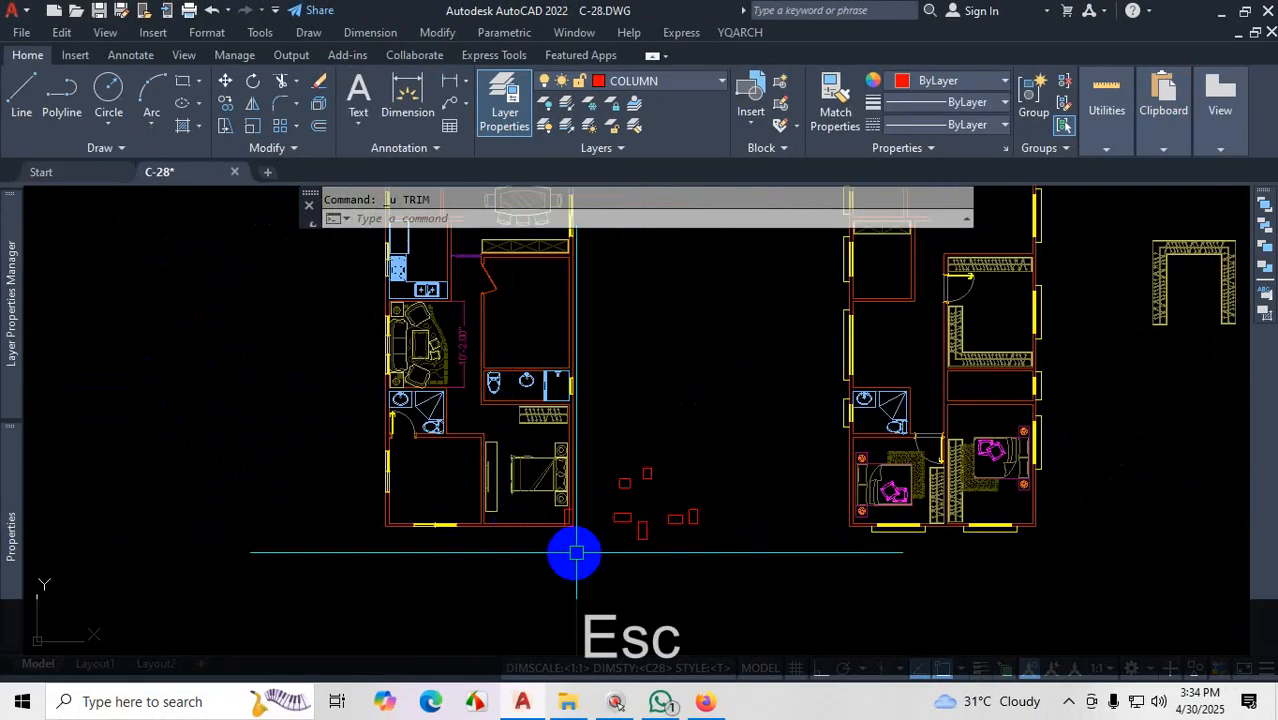
# Step: Delete the column copy at the floor plan's lower-right wall corner
pyautogui.scroll(10, 576, 552)
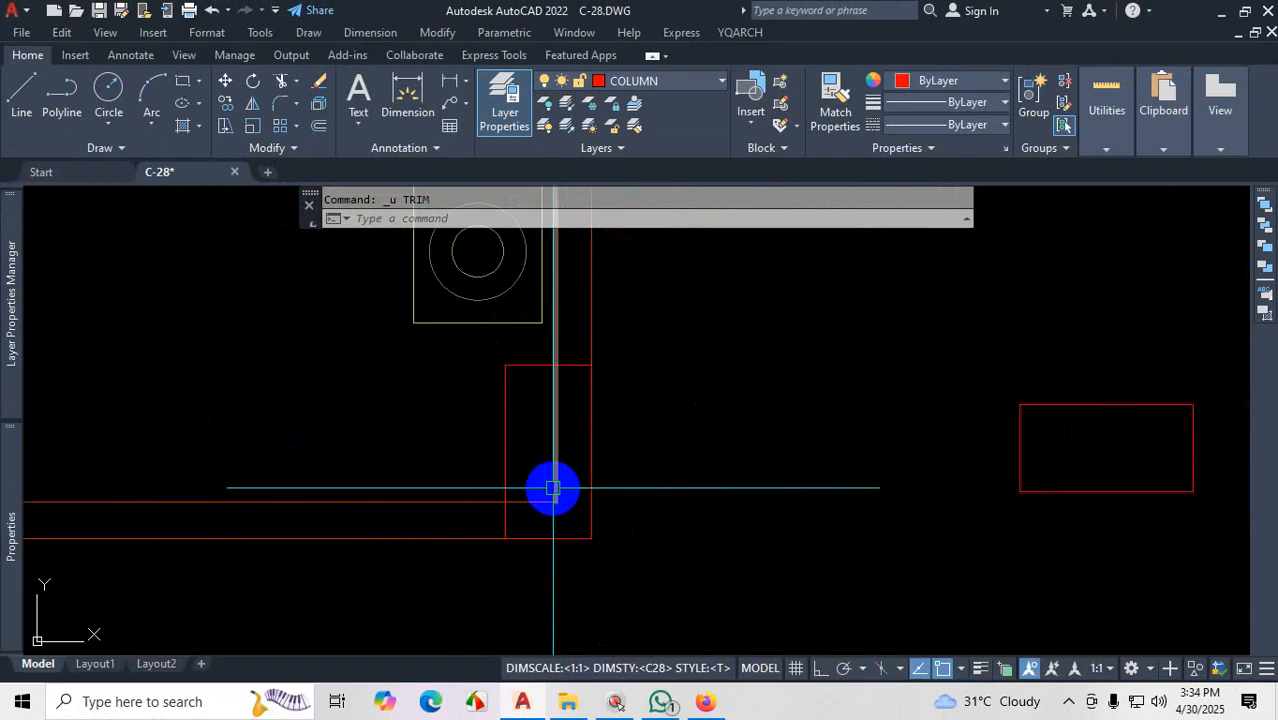
pyautogui.click(513, 295)
pyautogui.click(451, 348)
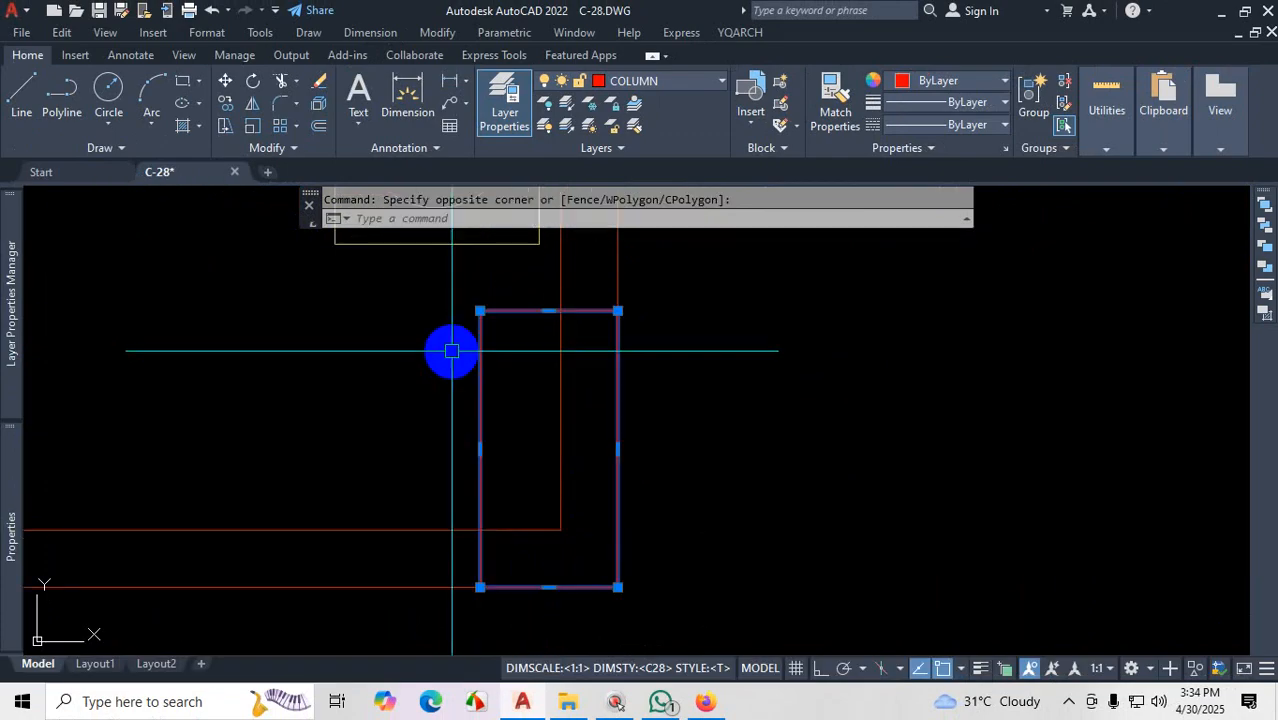
pyautogui.press('Delete')
pyautogui.scroll(-4, 696, 508)
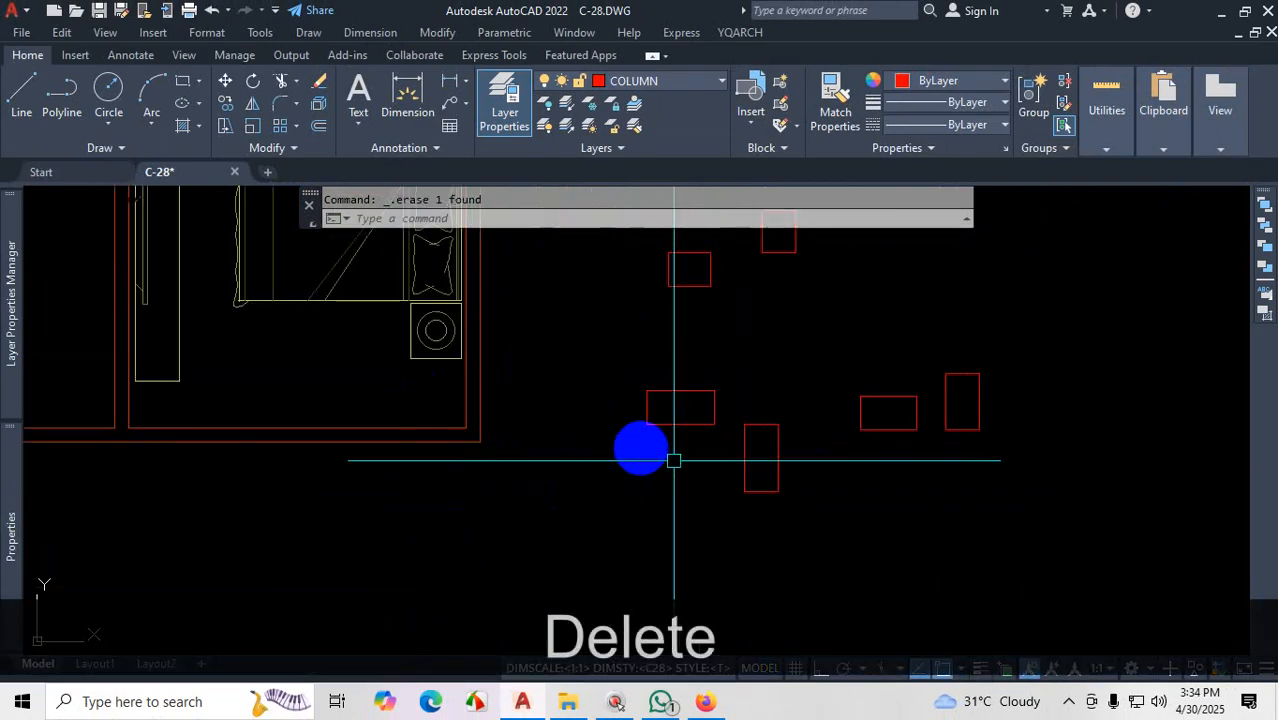
# Step: Start the Wipeout command for the column rectangles beside the floor plan
pyautogui.scroll(2, 736, 485)
pyautogui.scroll(-2, 600, 437)
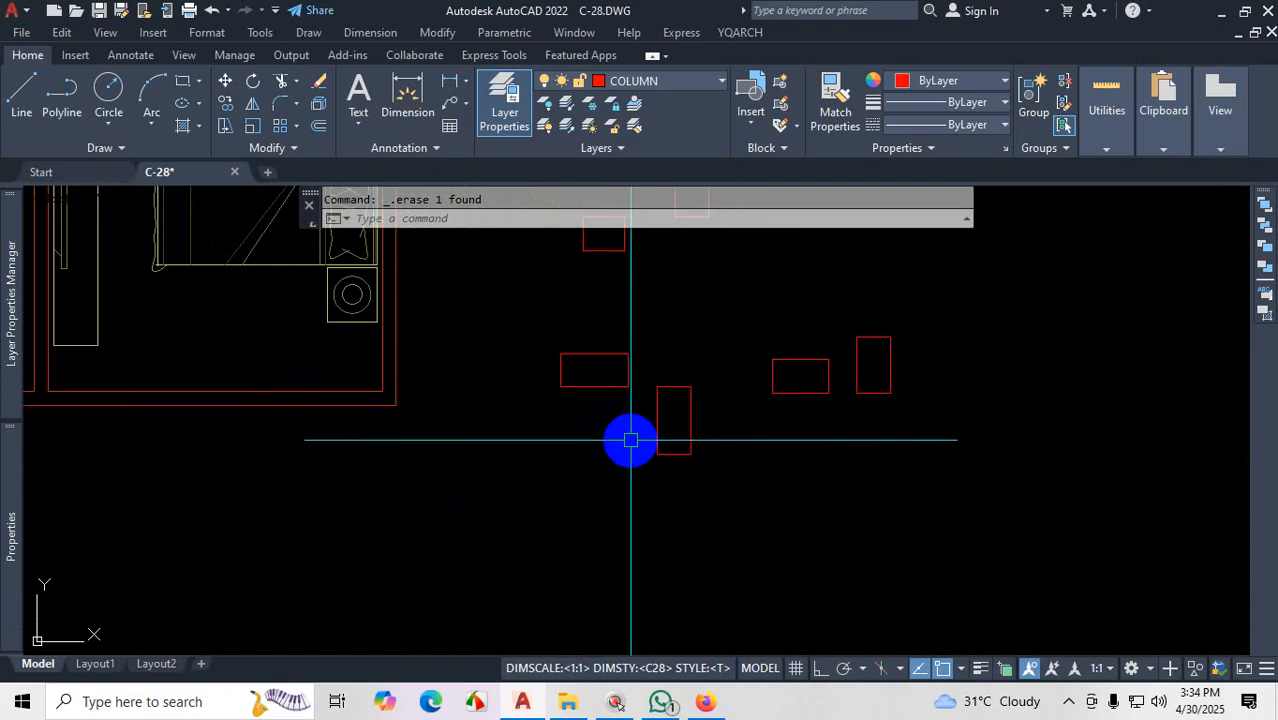
pyautogui.scroll(-2, 625, 445)
pyautogui.scroll(2, 678, 413)
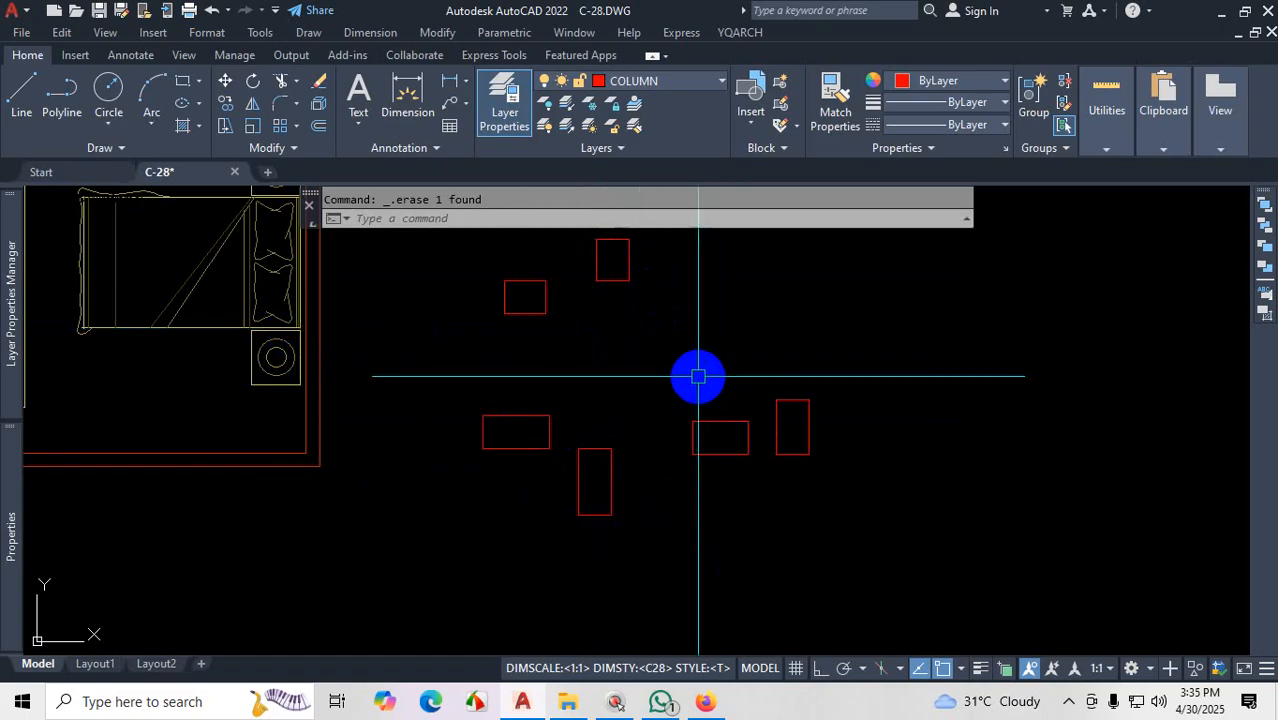
pyautogui.write('WI')
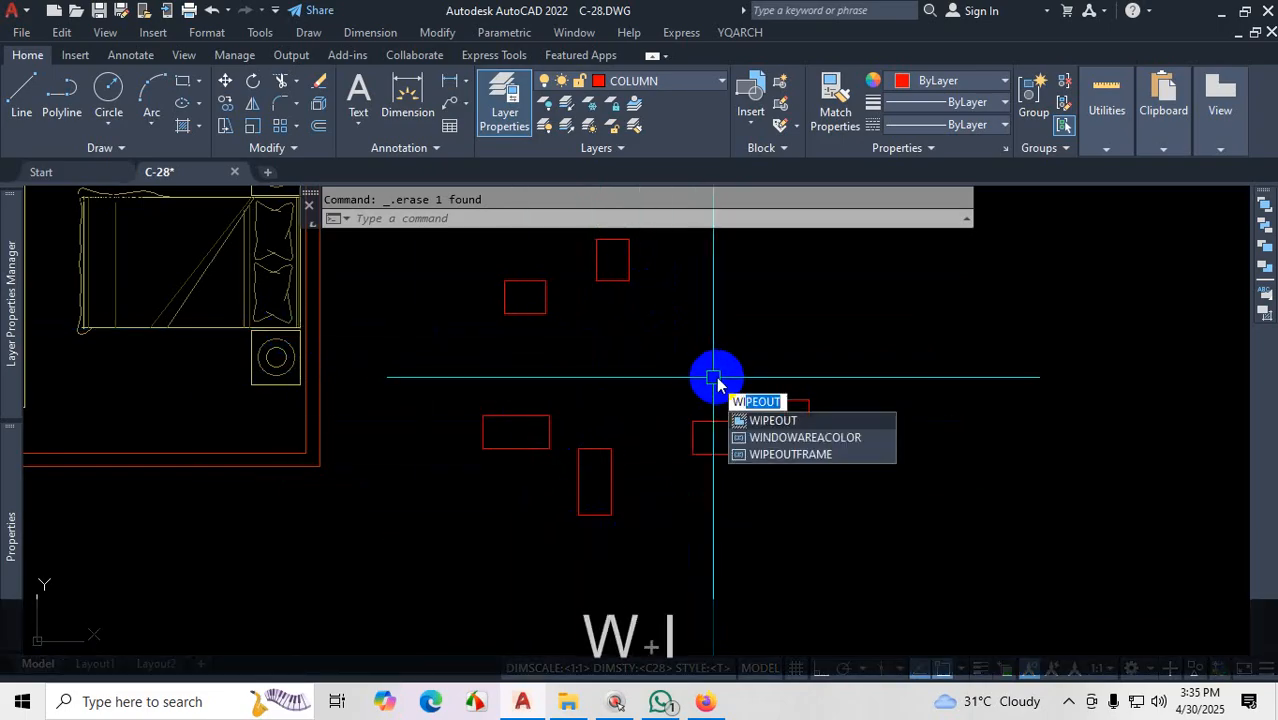
pyautogui.press('Return')
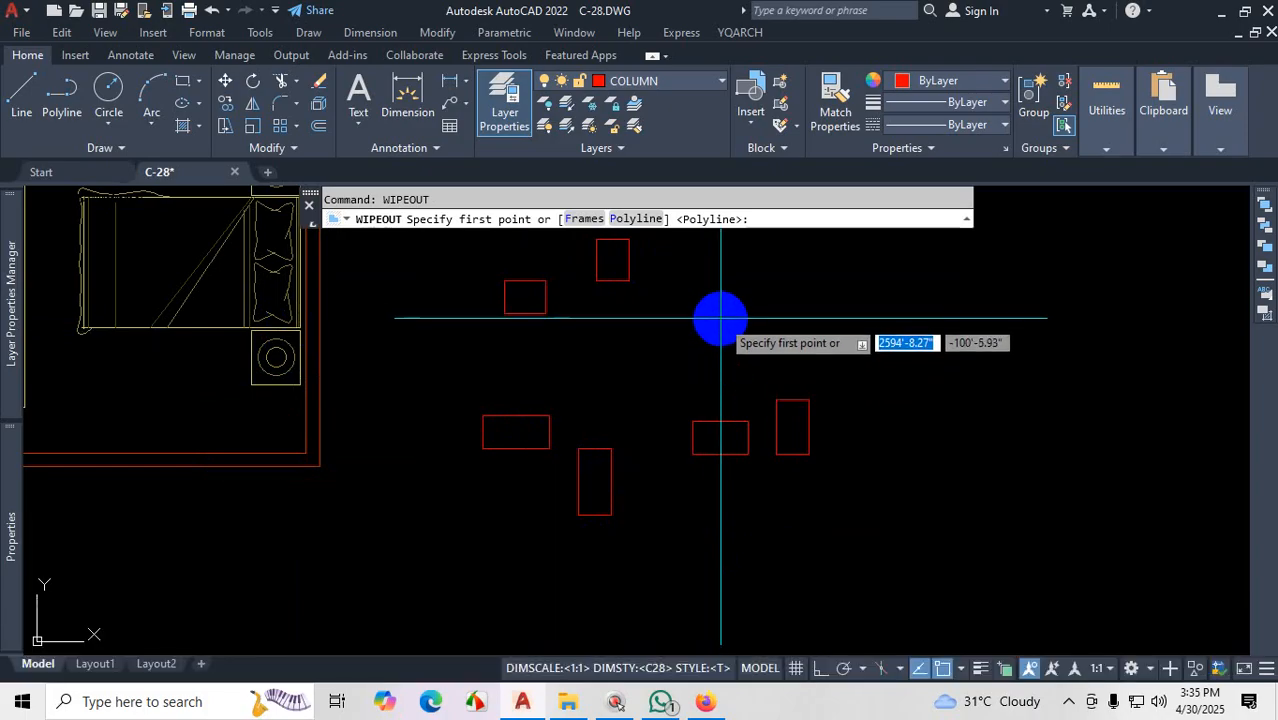
pyautogui.hotkey('ctrl', '1')
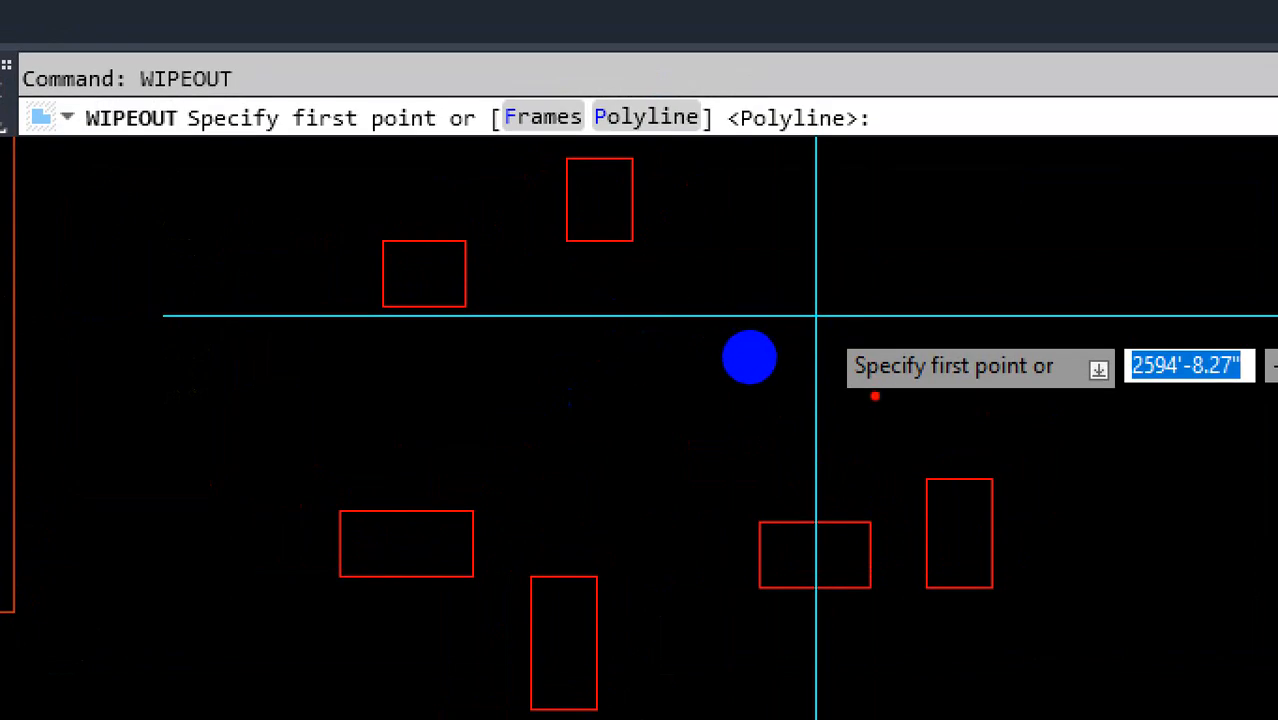
pyautogui.moveTo(346, 508); pyautogui.dragTo(338, 506)
pyautogui.moveTo(468, 510); pyautogui.dragTo(469, 497)
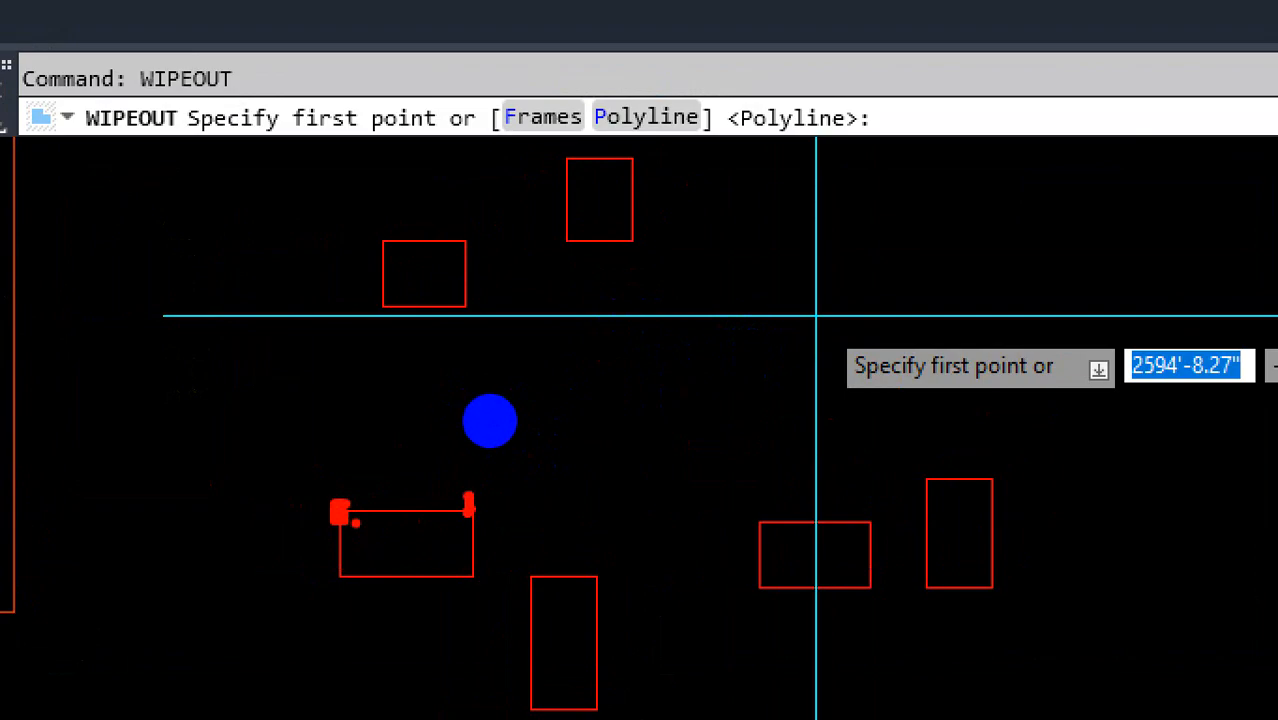
pyautogui.moveTo(697, 87)
pyautogui.mouseDown()
pyautogui.moveTo(622, 90)
pyautogui.moveTo(585, 150)
pyautogui.moveTo(700, 88)
pyautogui.mouseUp()
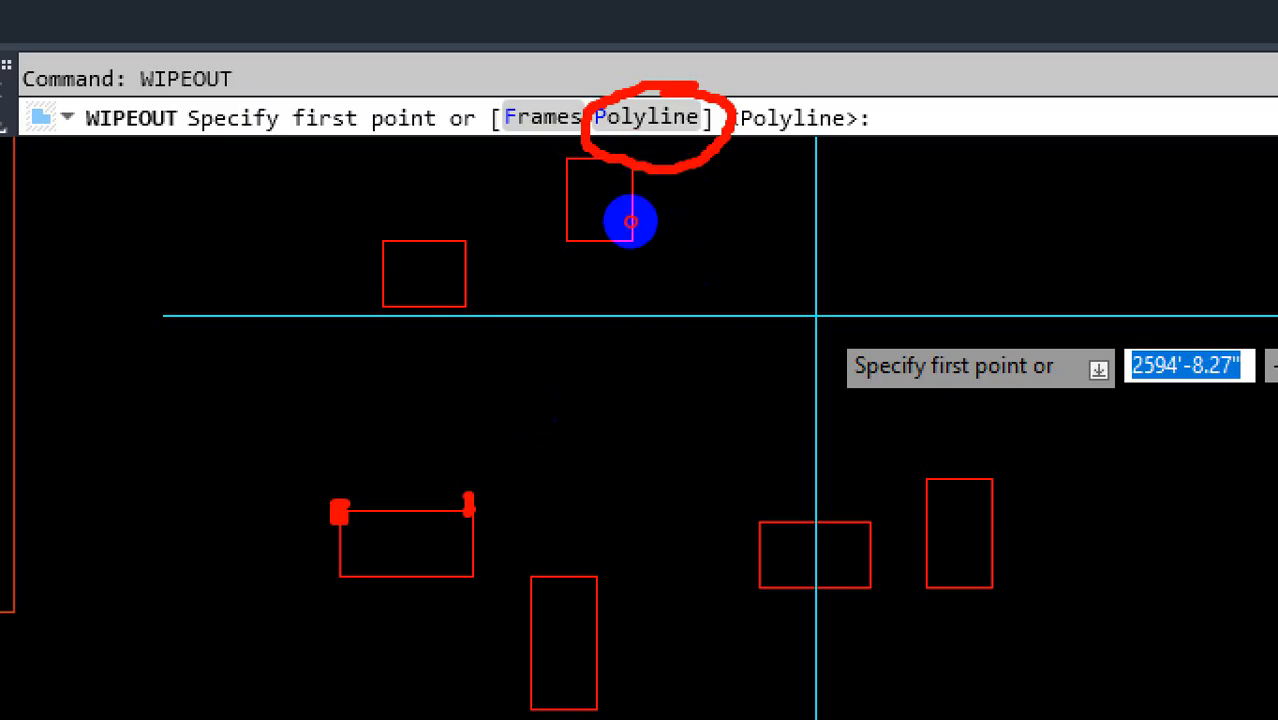
pyautogui.moveTo(636, 124); pyautogui.dragTo(659, 167)
pyautogui.moveTo(713, 104); pyautogui.dragTo(668, 166)
pyautogui.moveTo(657, 121)
pyautogui.mouseDown()
pyautogui.moveTo(465, 520)
pyautogui.moveTo(434, 545)
pyautogui.moveTo(469, 515)
pyautogui.mouseUp()
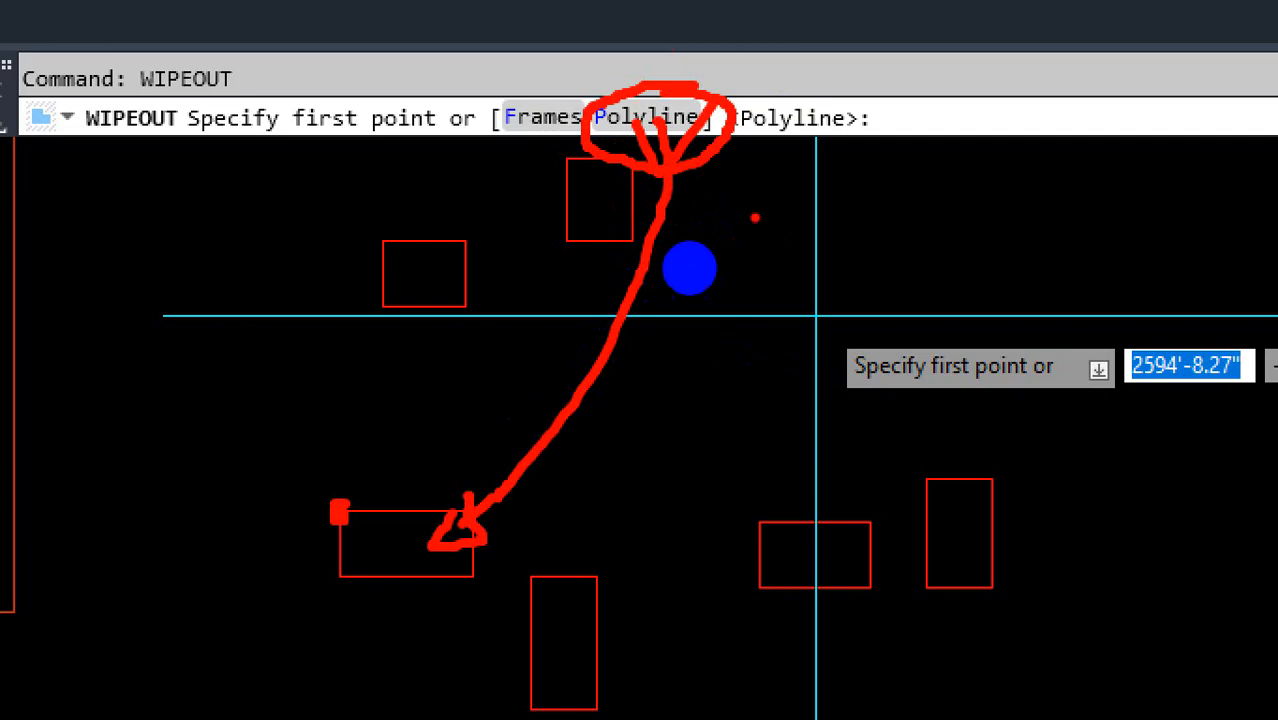
pyautogui.moveTo(700, 162); pyautogui.dragTo(733, 50)
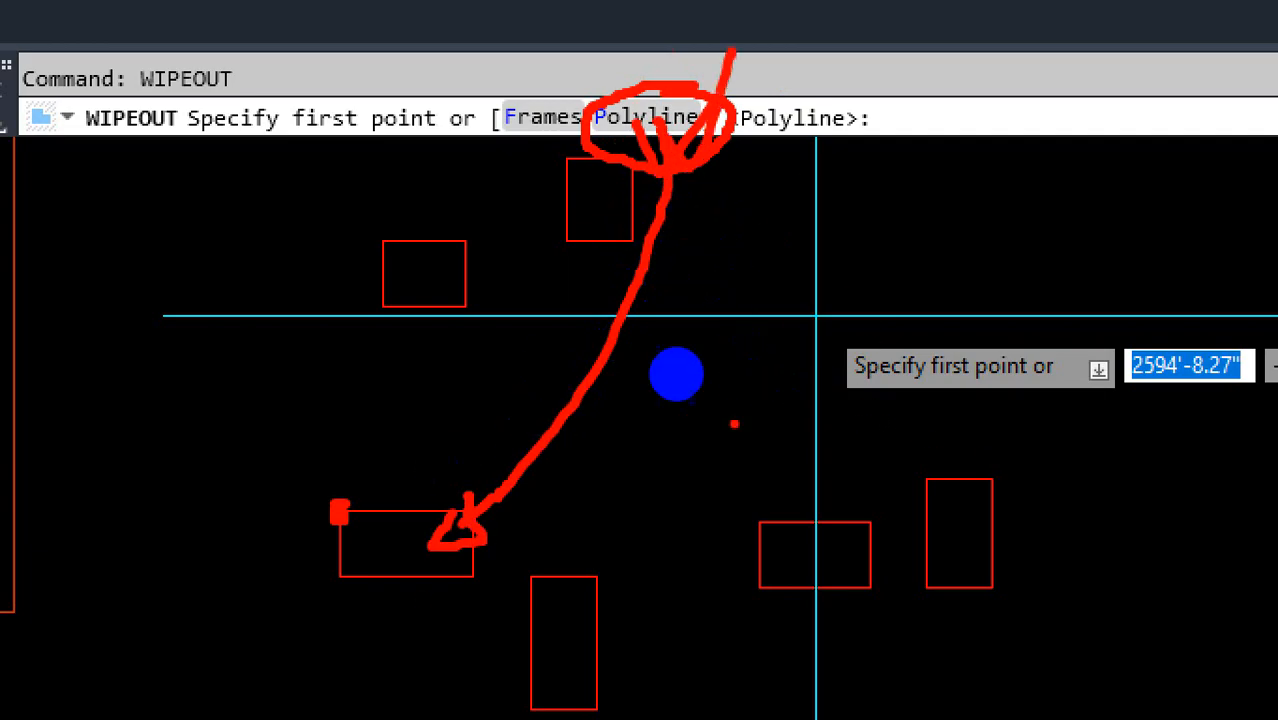
pyautogui.moveTo(964, 318)
pyautogui.mouseDown()
pyautogui.moveTo(1085, 400)
pyautogui.moveTo(950, 312)
pyautogui.mouseUp()
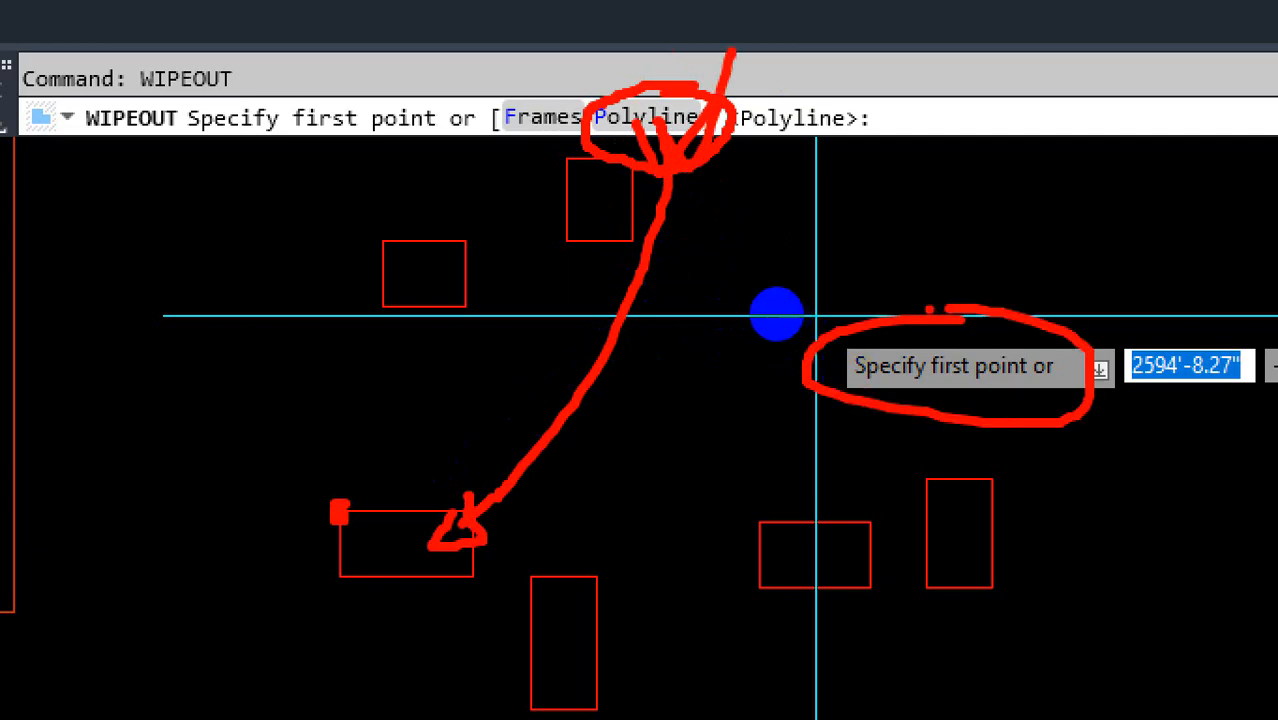
pyautogui.press('Escape')
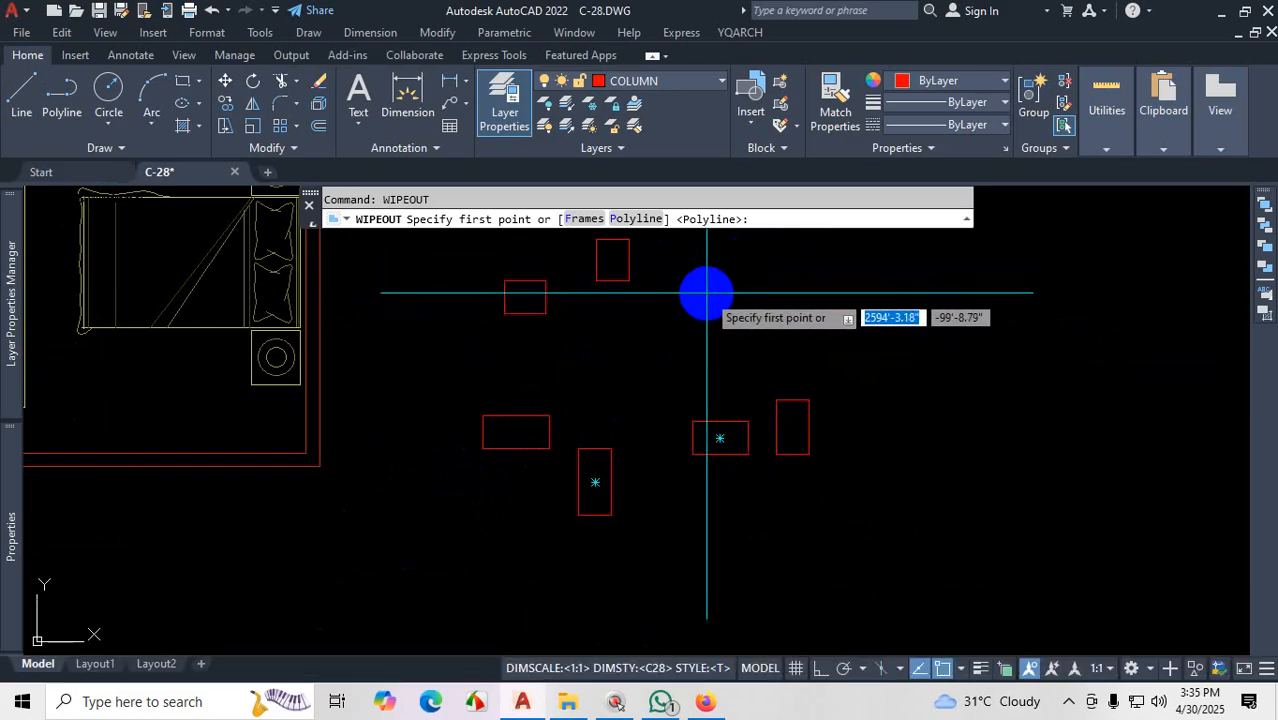
# Step: Create a wipeout from the larger horizontal column rectangle using the Polyline option, and keep the original polyline
pyautogui.click(636, 219)
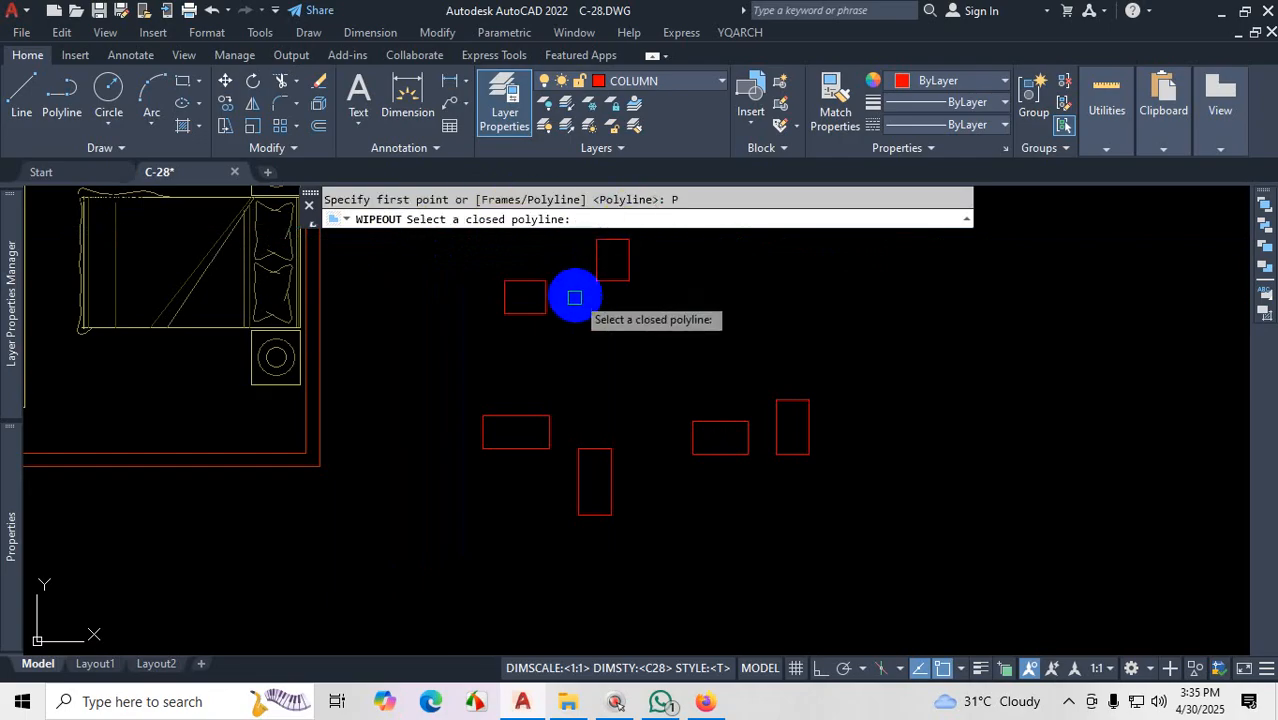
pyautogui.scroll(2, 520, 425)
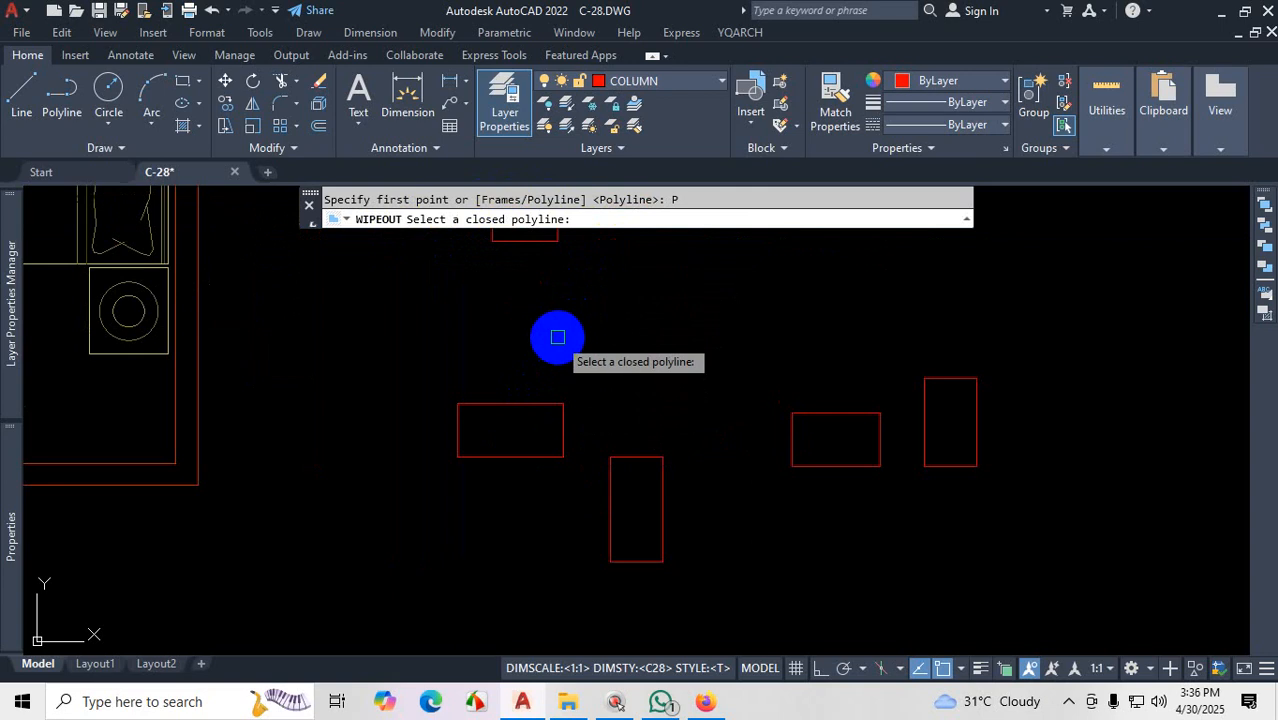
pyautogui.click(521, 403)
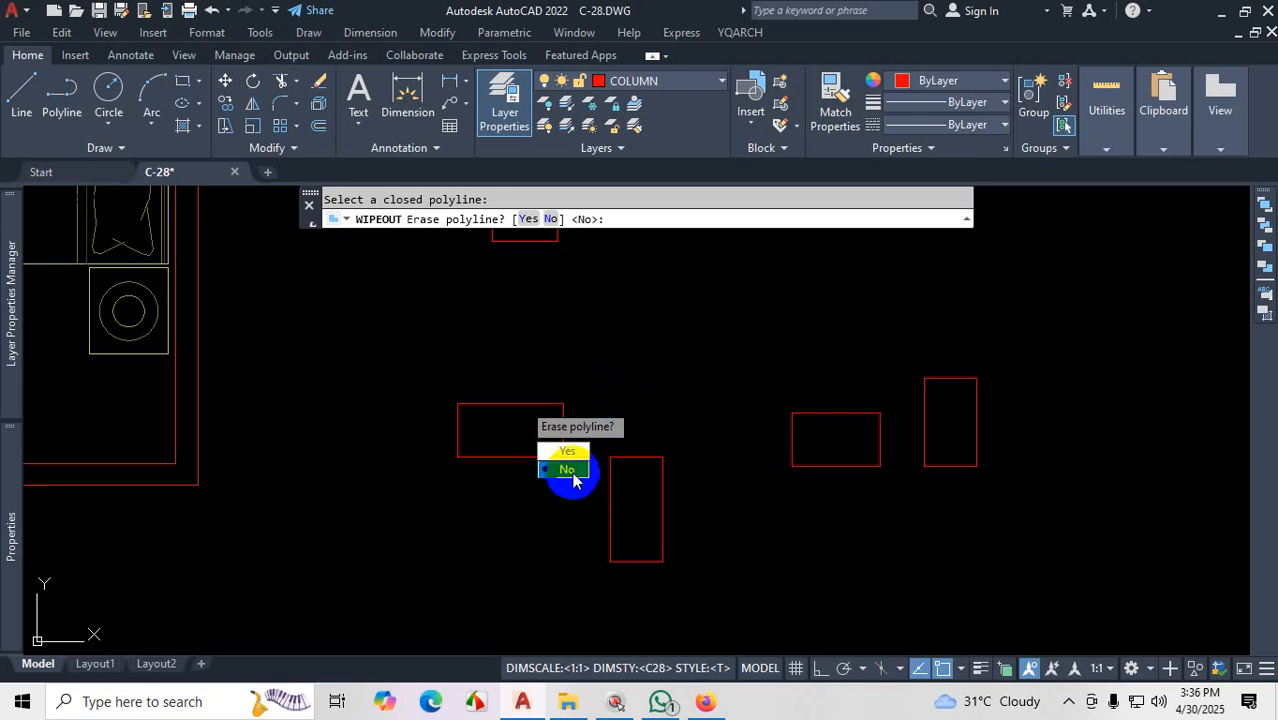
pyautogui.press('Return')
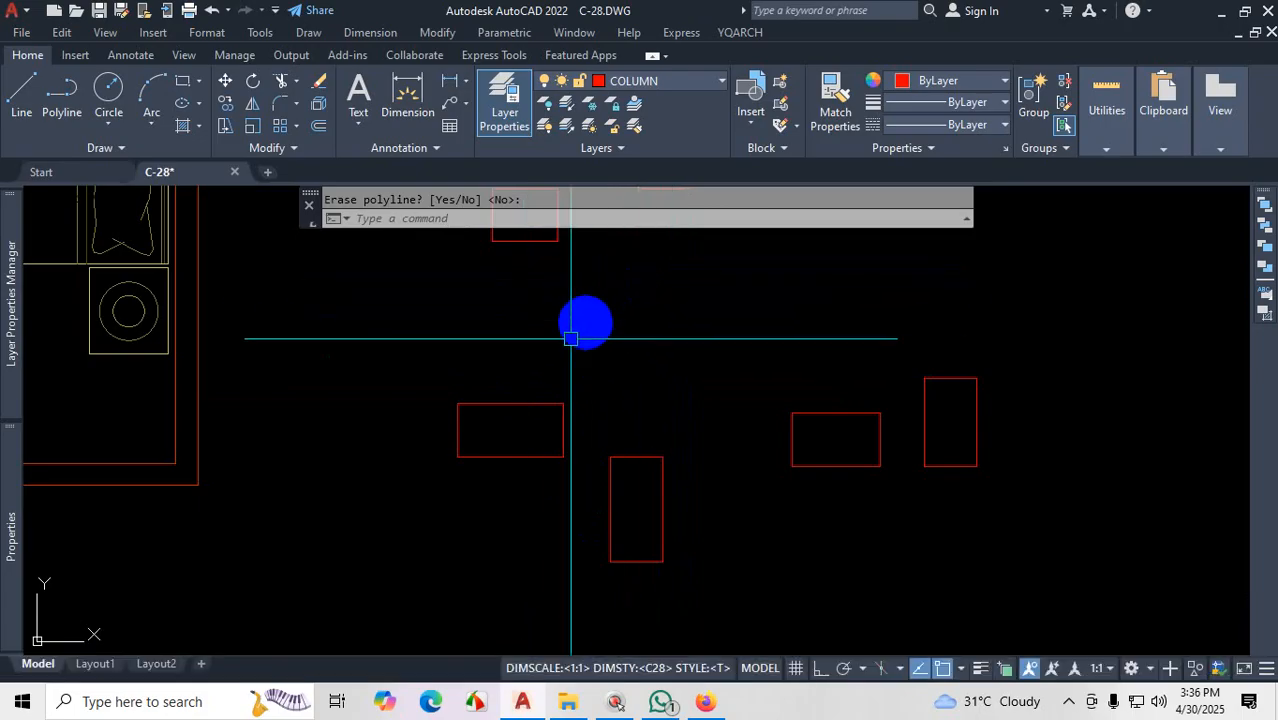
# Step: Check the larger horizontal column by selecting it, and look up the Selection Cycling entry in the status bar customization list
pyautogui.click(536, 401)
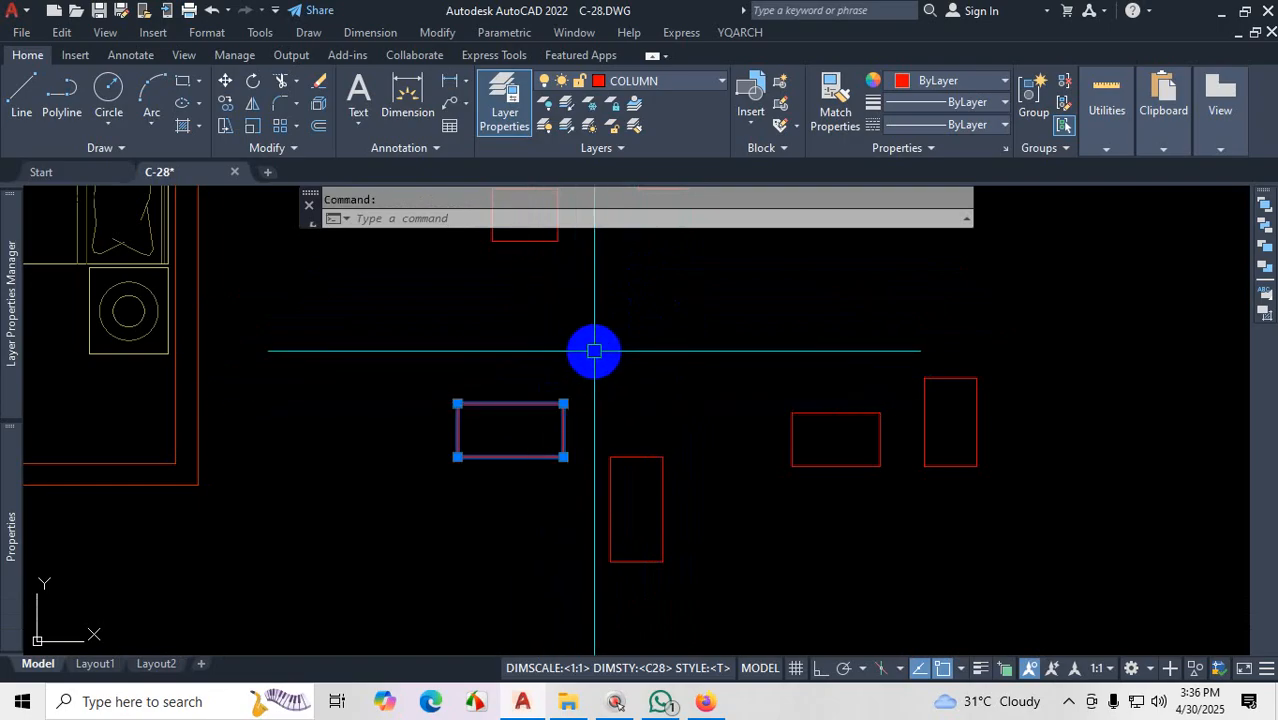
pyautogui.press('Escape')
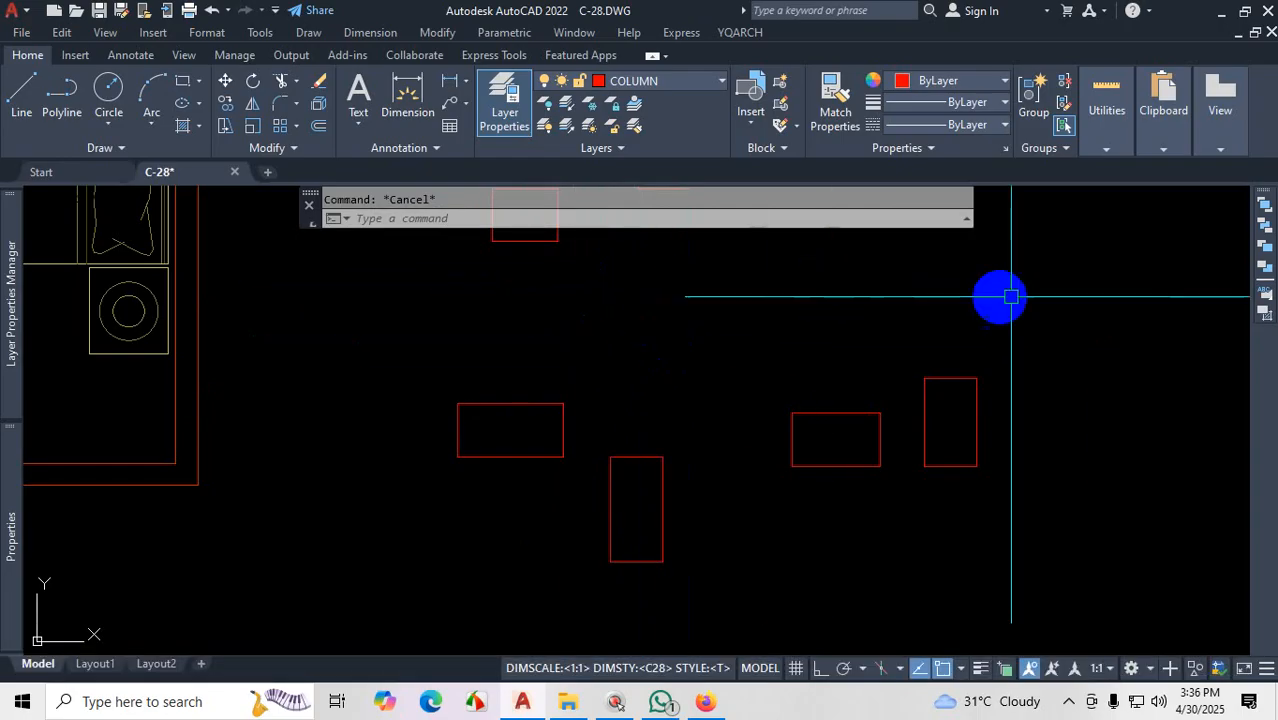
pyautogui.click(1266, 672)
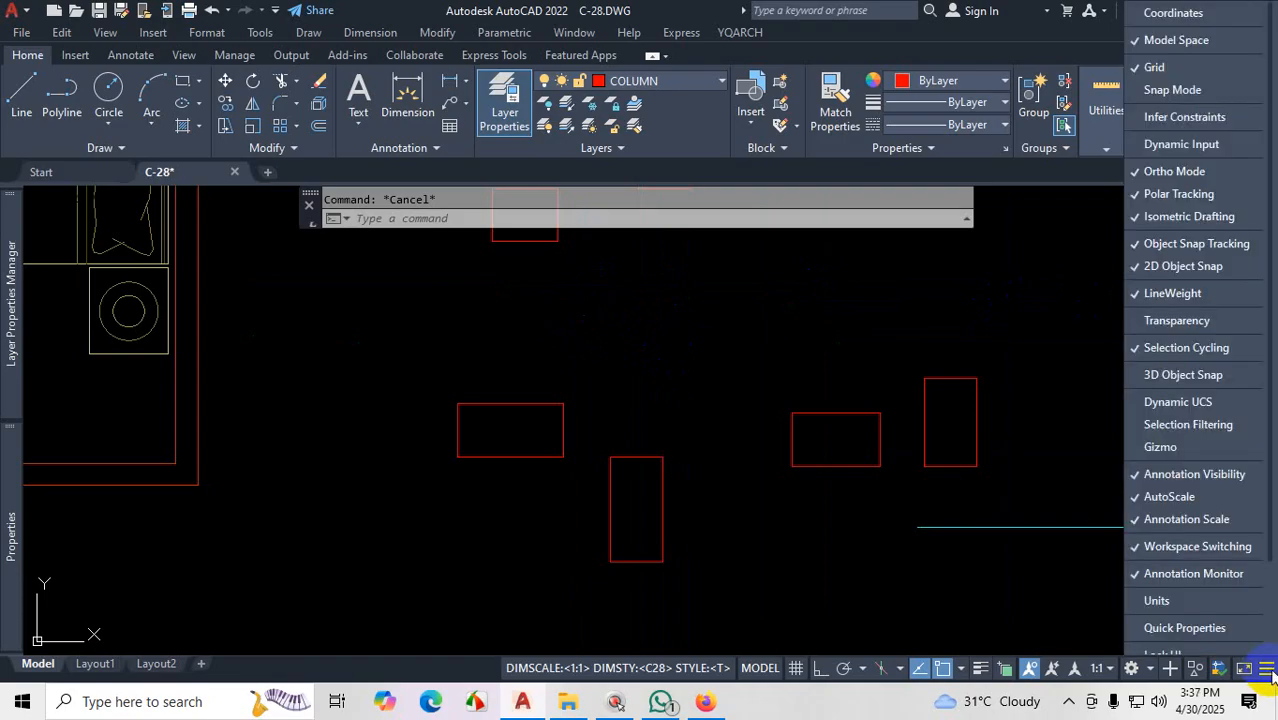
pyautogui.hotkey('ctrl', '1')
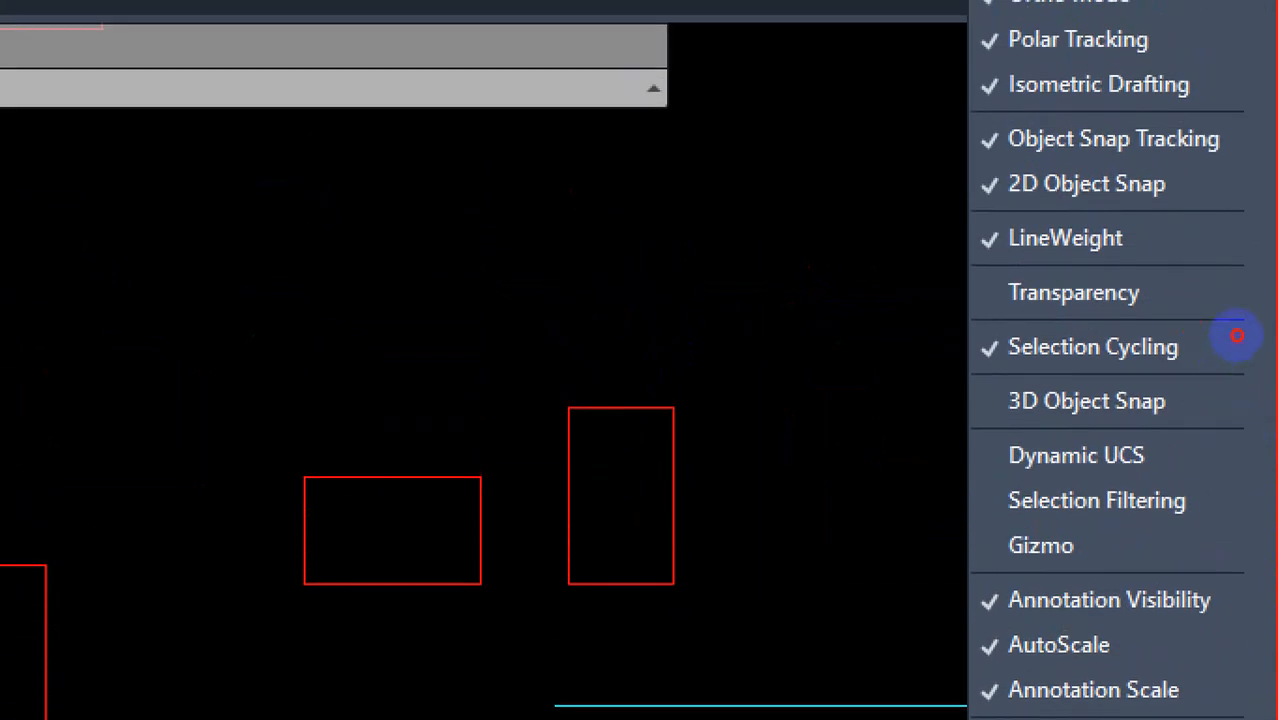
pyautogui.moveTo(1198, 321); pyautogui.dragTo(1016, 322)
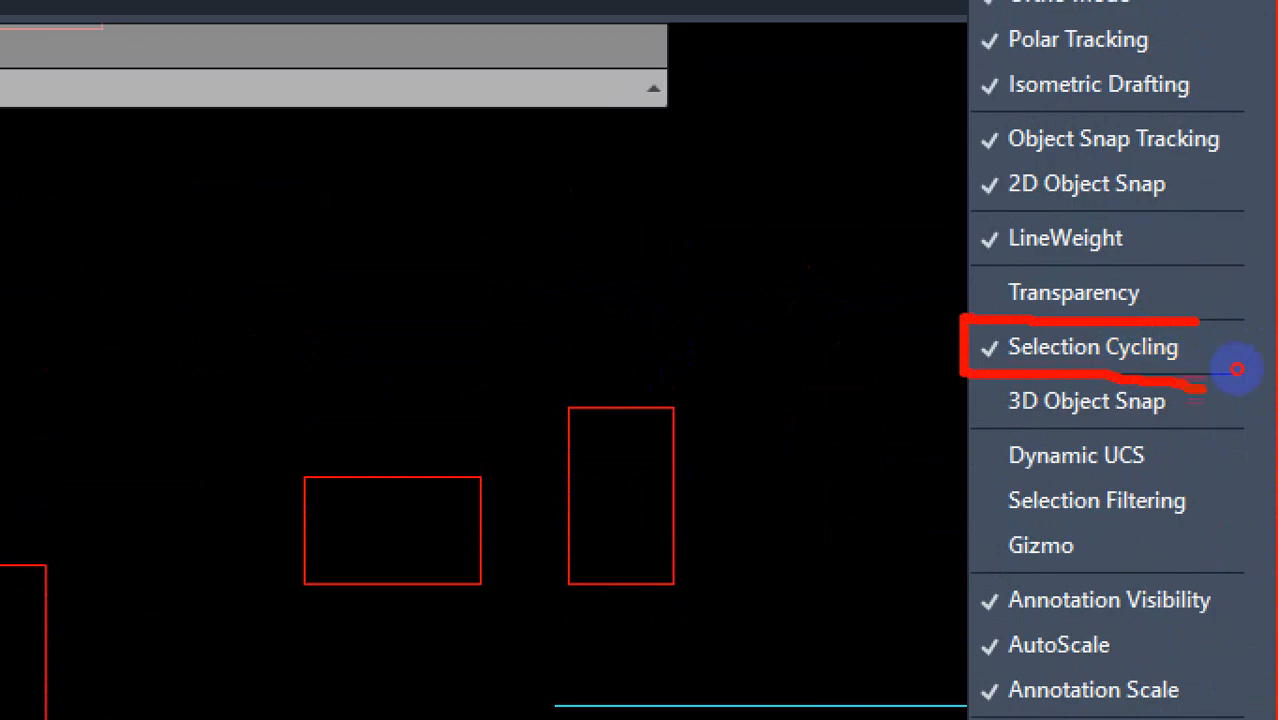
pyautogui.moveTo(1236, 317); pyautogui.dragTo(1132, 318)
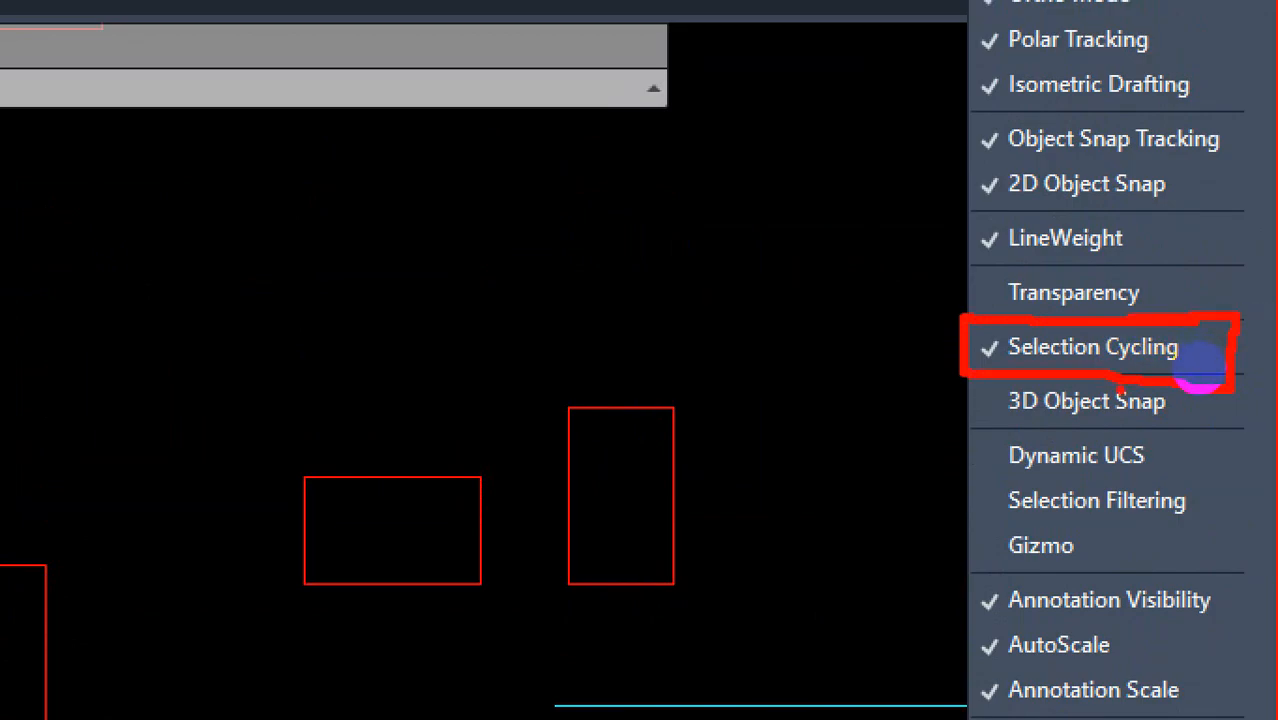
pyautogui.moveTo(1042, 348); pyautogui.dragTo(880, 688)
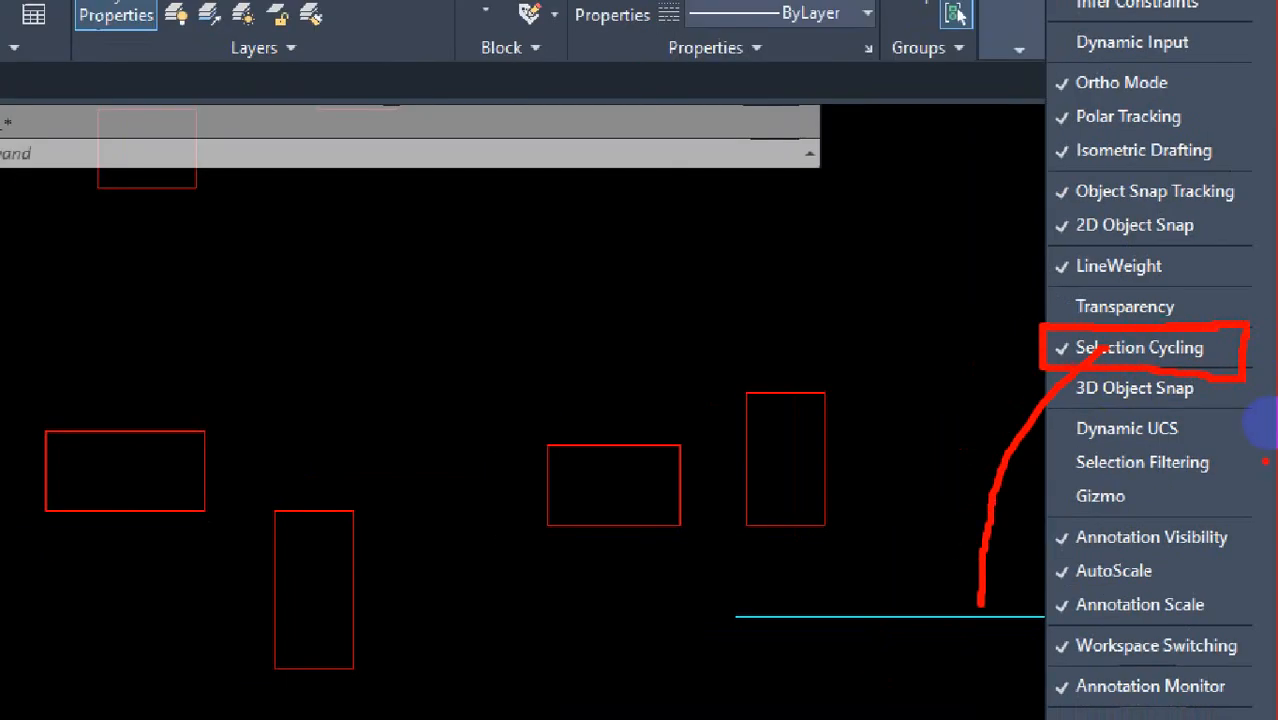
pyautogui.press('Escape')
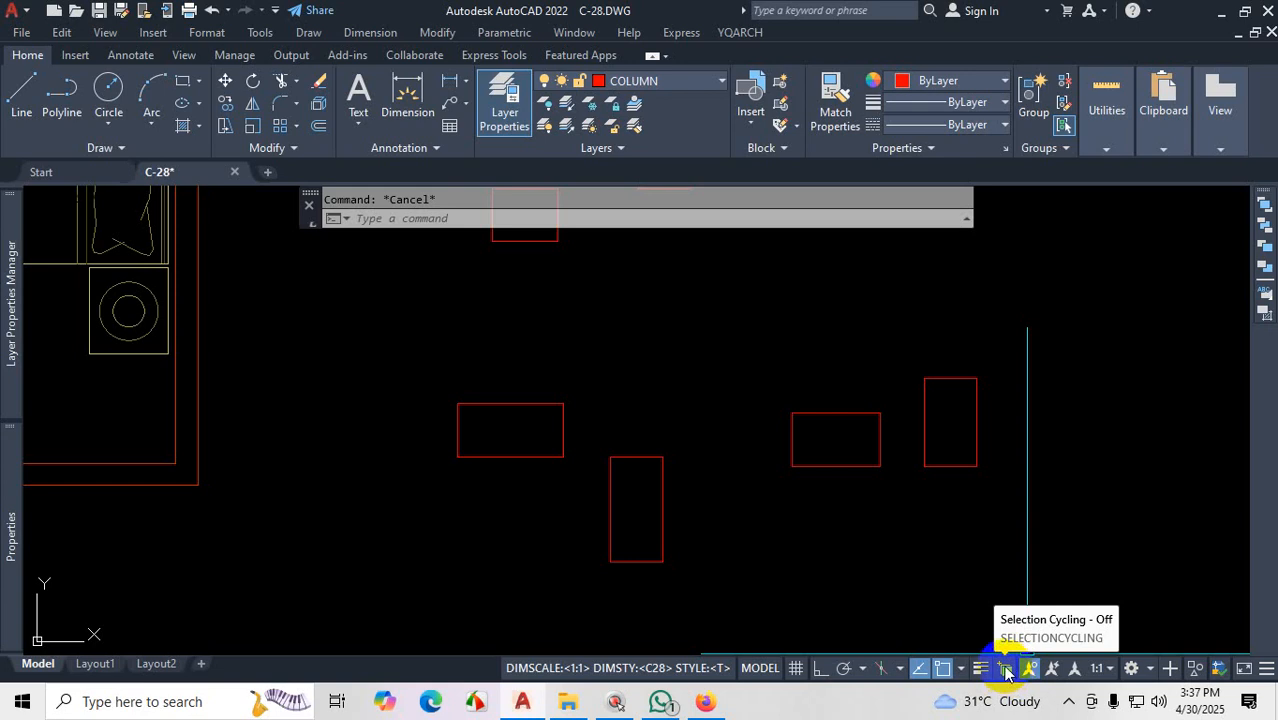
# Step: Turn on Selection Cycling and list the overlapping objects on the larger horizontal column's upper edge
pyautogui.click(1005, 669)
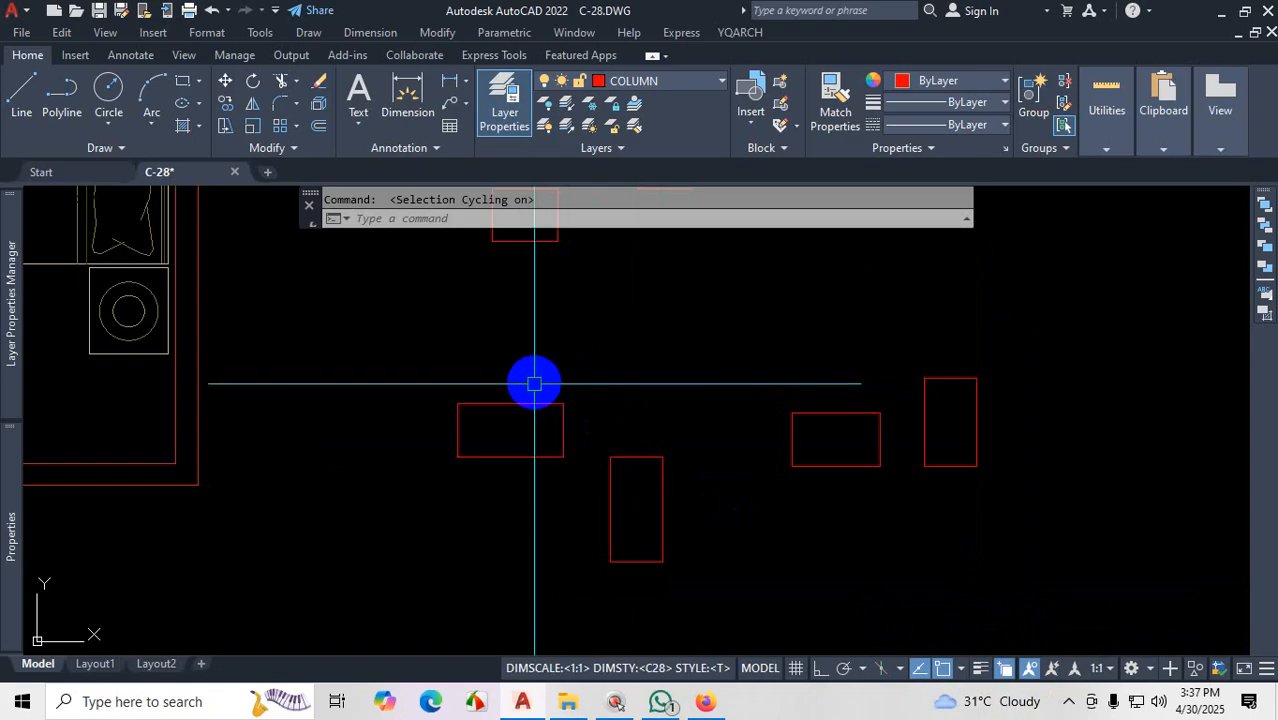
pyautogui.moveTo(538, 404)
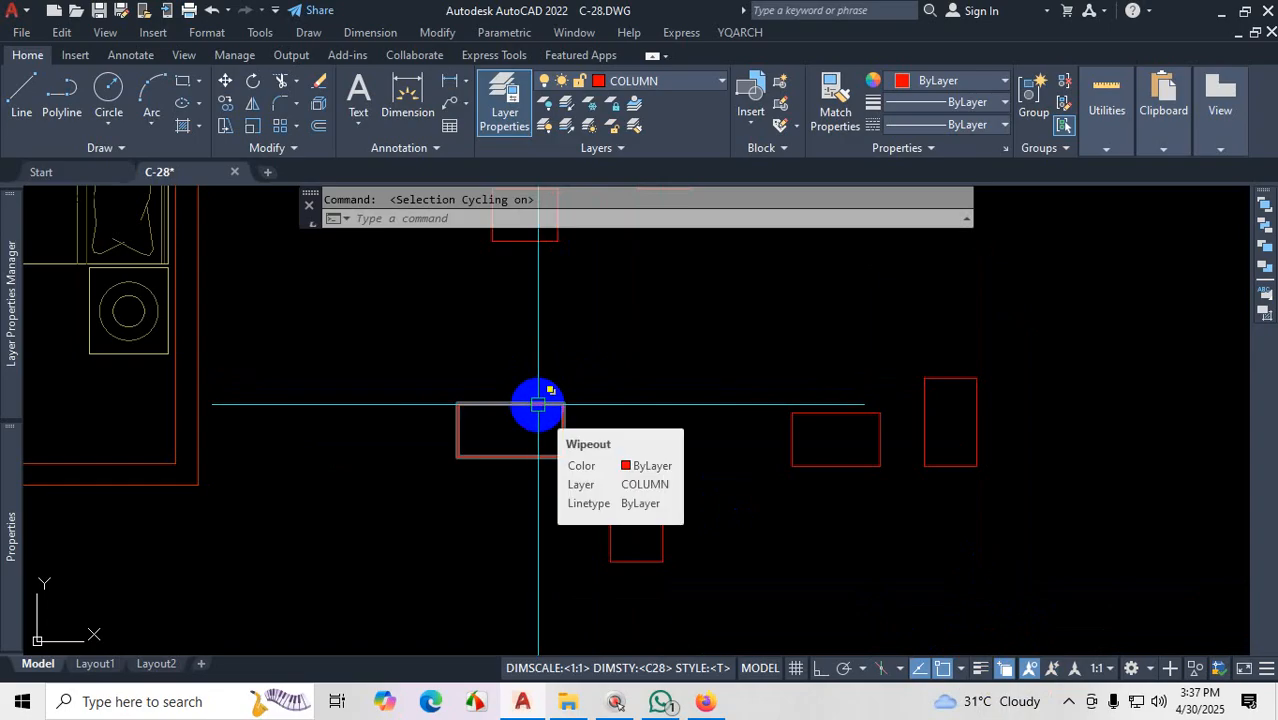
pyautogui.click(538, 404)
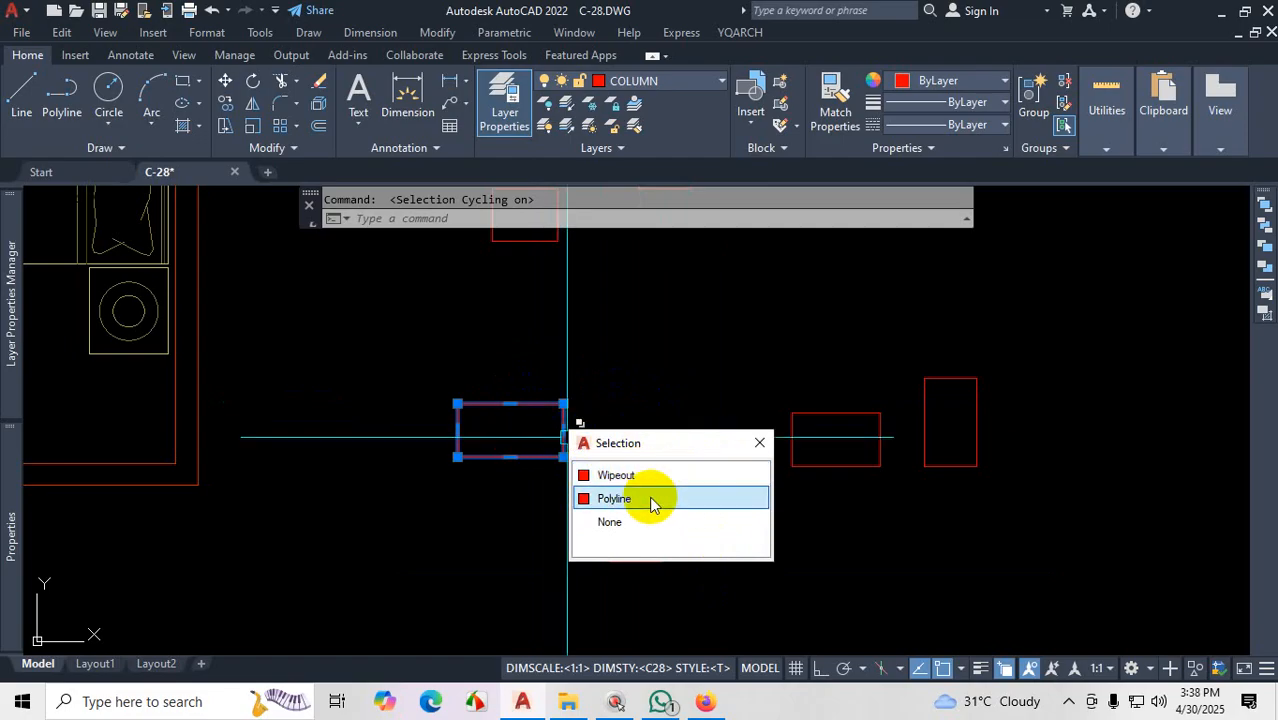
pyautogui.click(760, 443)
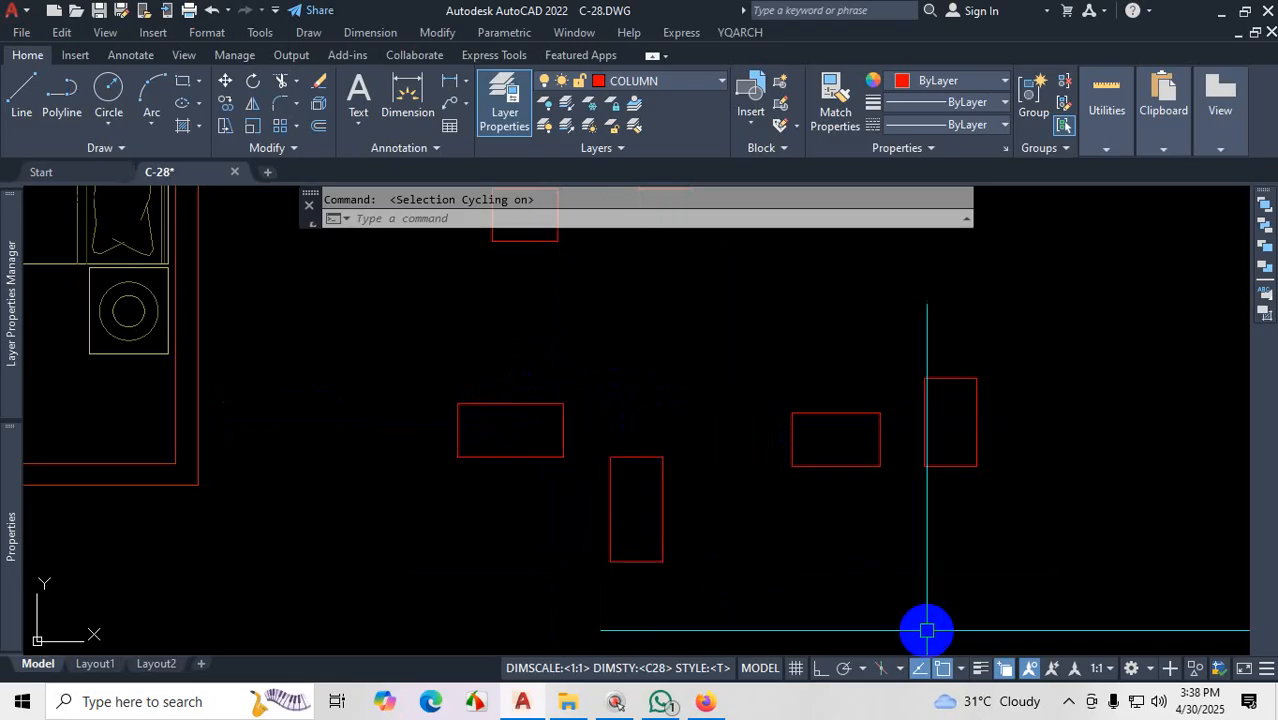
# Step: Turn off Selection Cycling and test a single pick on the larger horizontal column, clearing the selection
pyautogui.click(1005, 668)
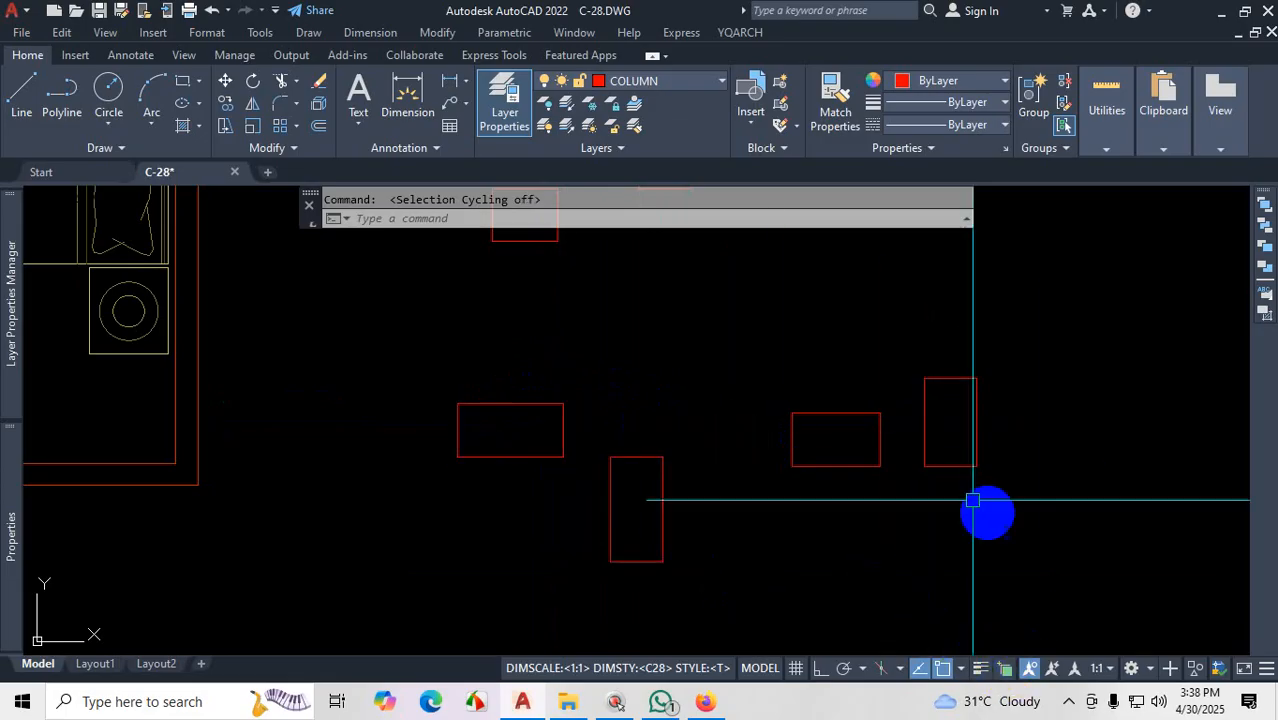
pyautogui.click(541, 403)
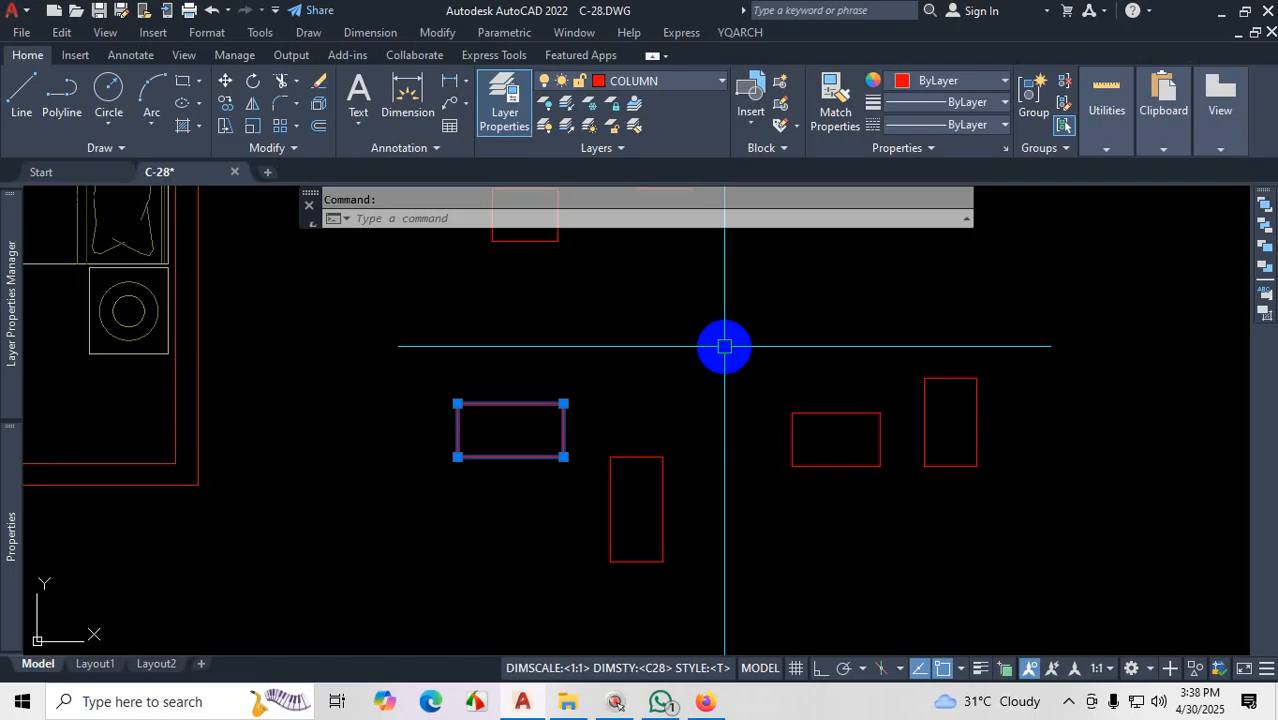
pyautogui.press('Escape')
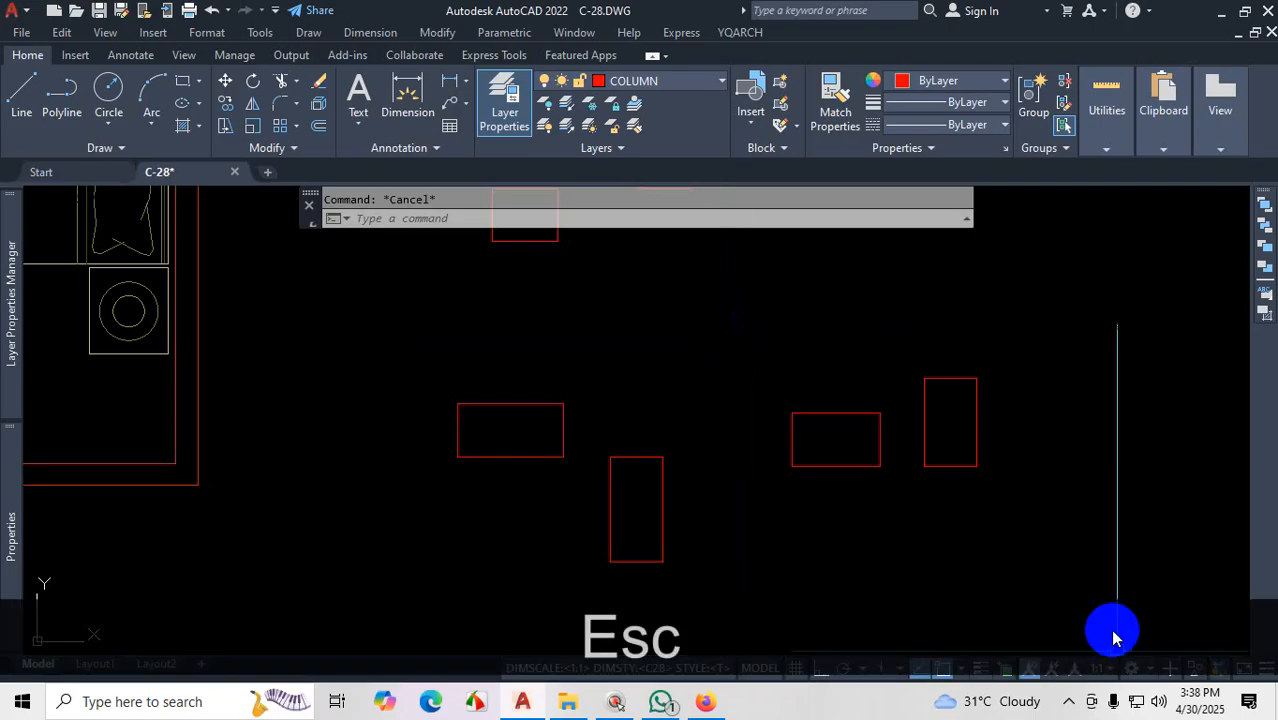
# Step: Turn Selection Cycling back on and bring up the overlapping-object list for the larger horizontal column twice, dismissing it each time
pyautogui.click(1029, 668)
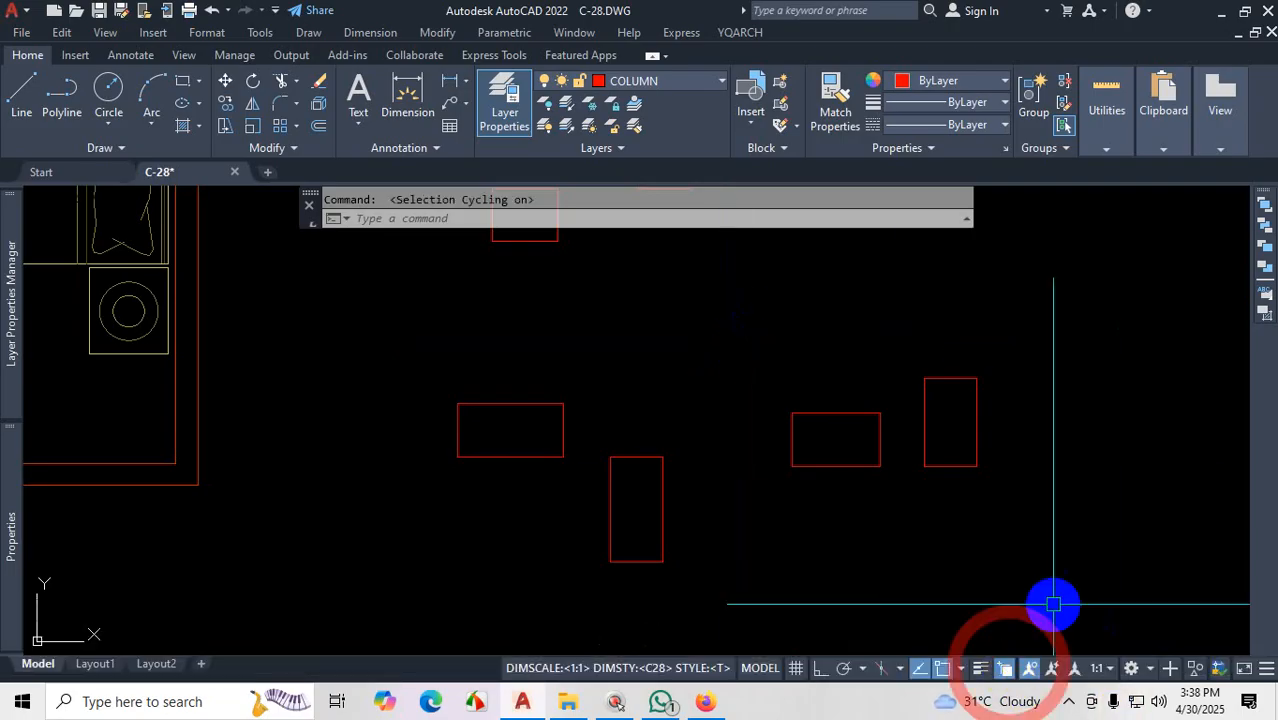
pyautogui.click(542, 398)
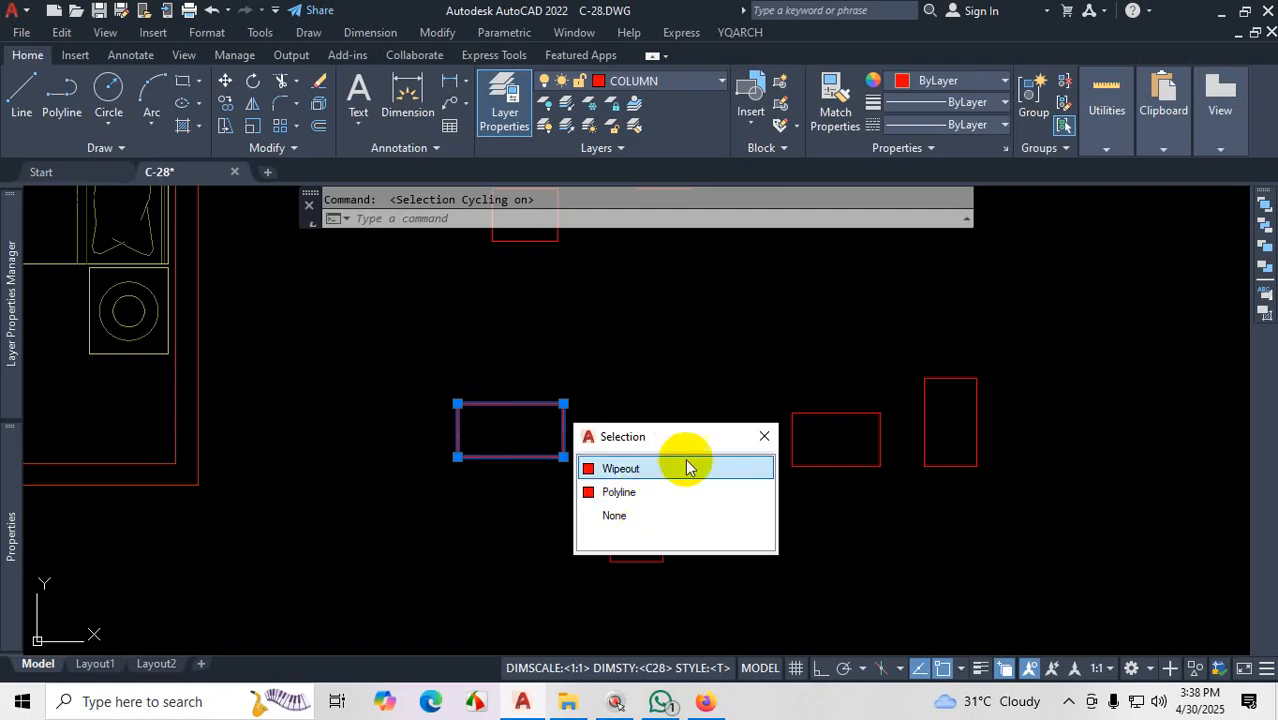
pyautogui.click(764, 436)
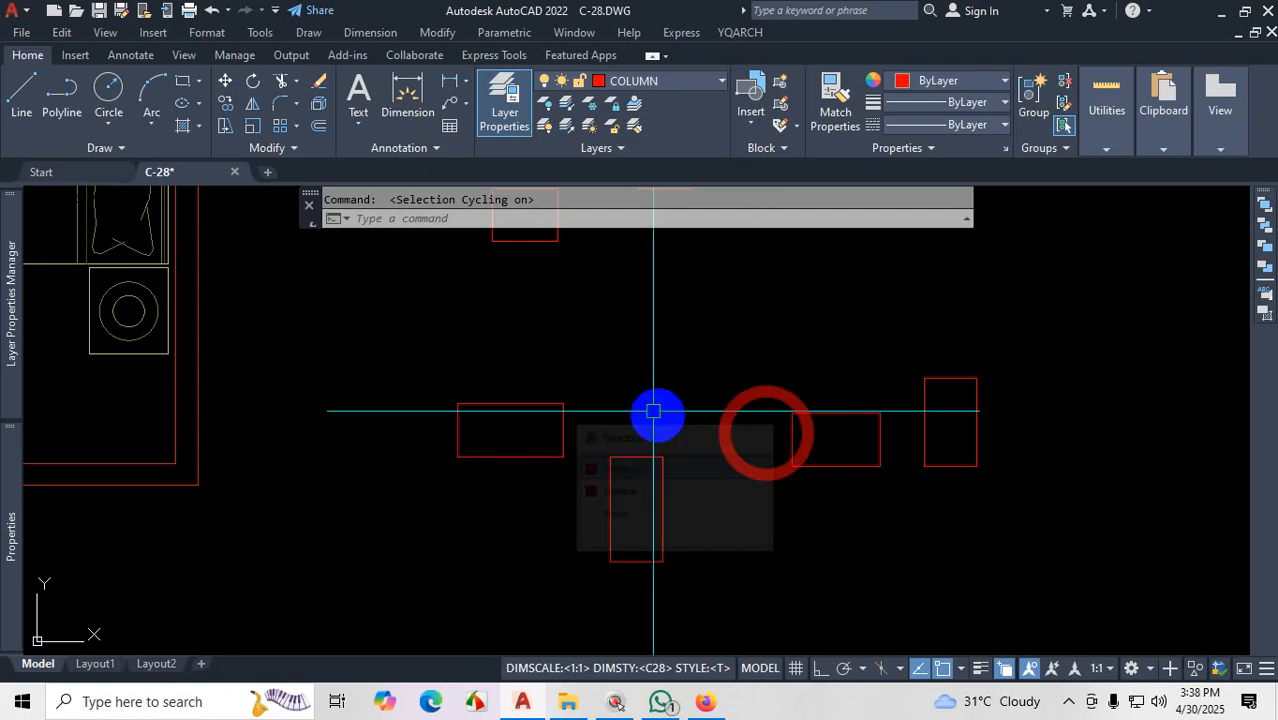
pyautogui.click(549, 390)
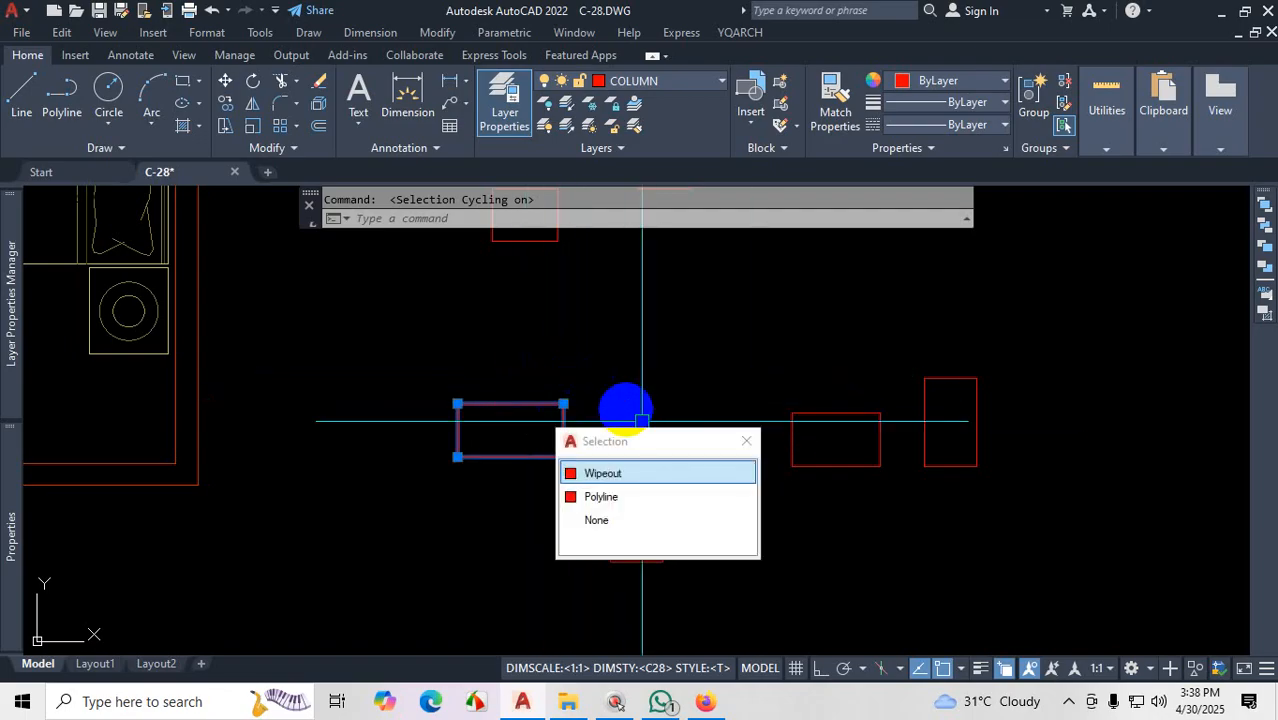
pyautogui.click(745, 441)
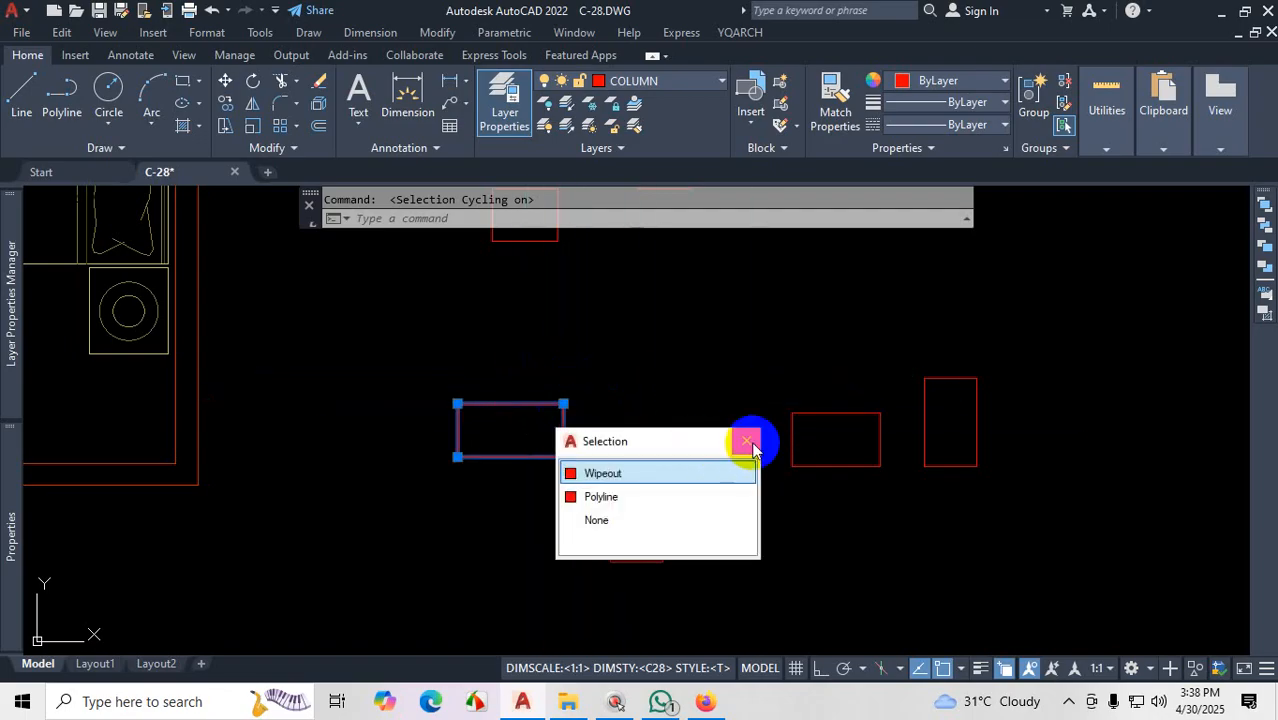
# Step: Disable Selection Cycling again and pick the larger horizontal column's upper edge, clearing the selection
pyautogui.click(1004, 668)
pyautogui.click(518, 404)
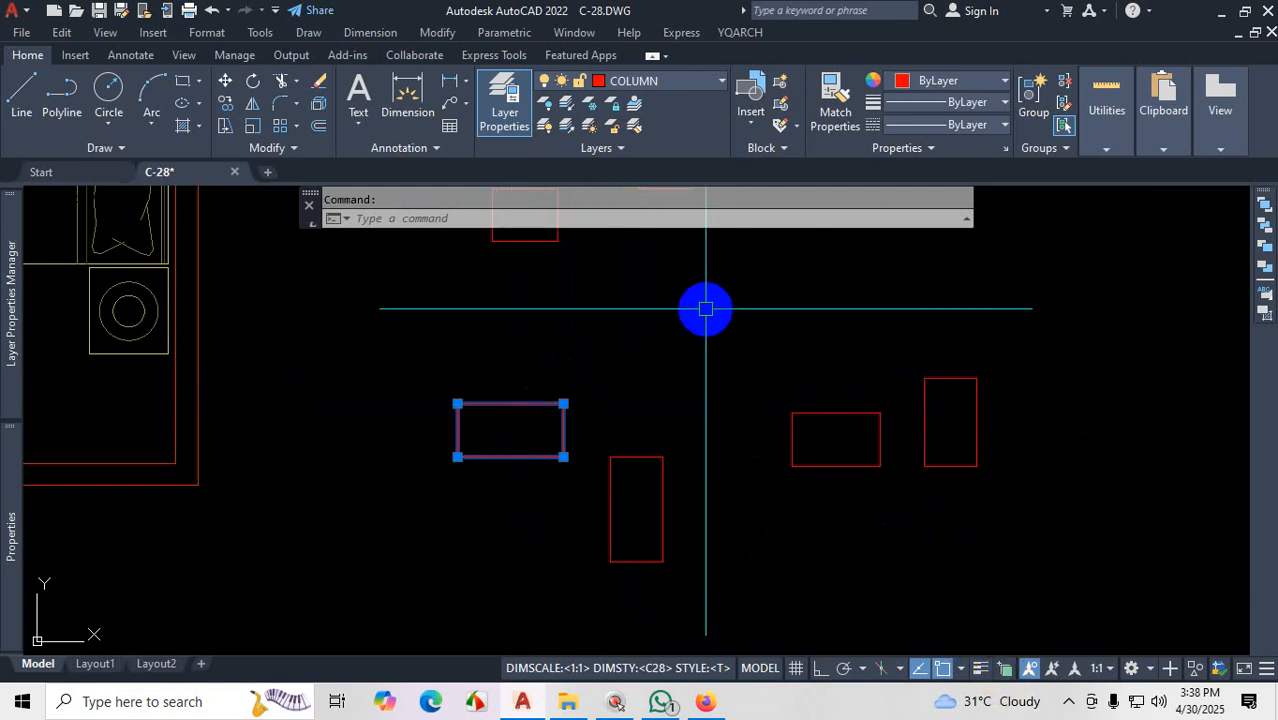
pyautogui.press('Escape')
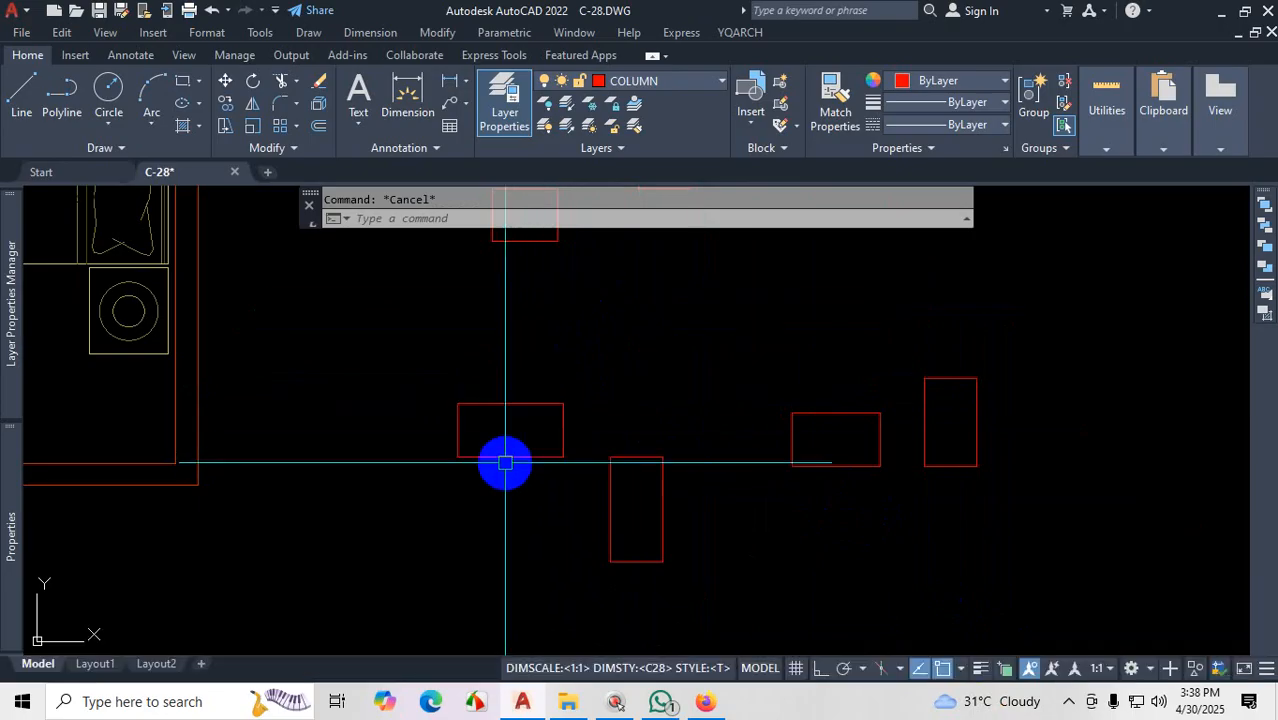
# Step: Select the larger horizontal column's polyline and wipeout together with crossing windows, and clear the selection
pyautogui.scroll(2, 505, 462)
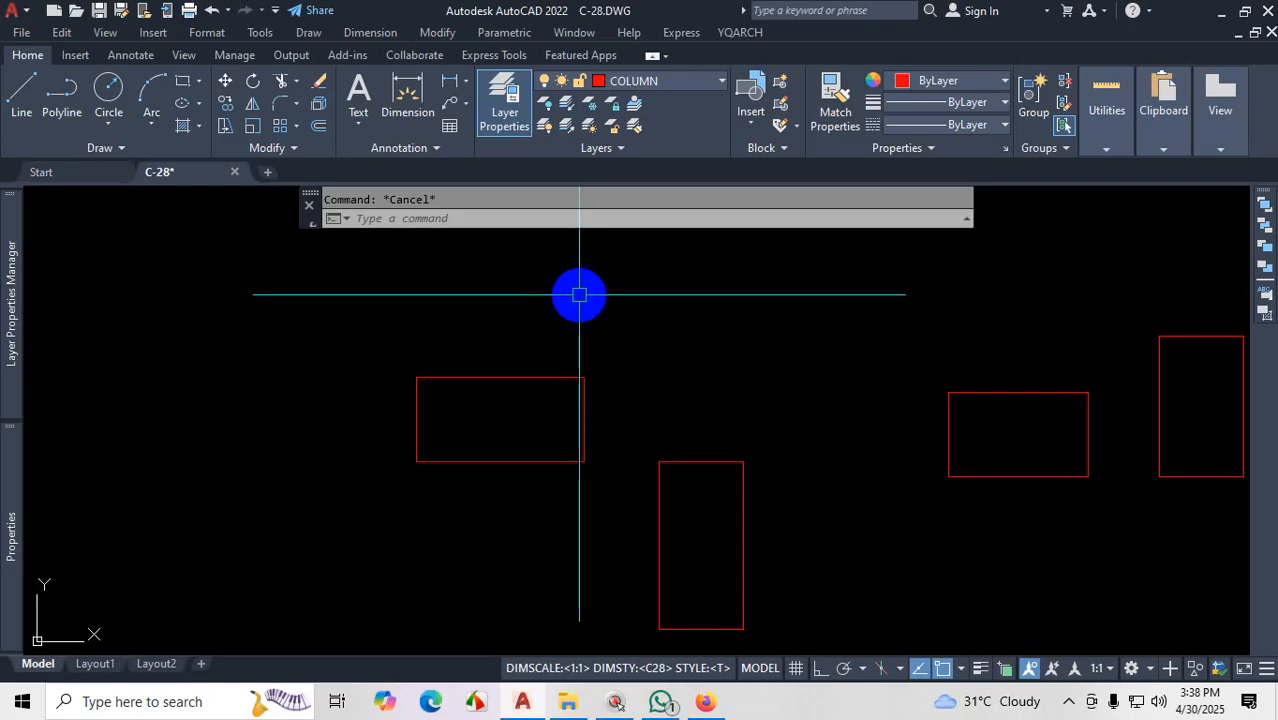
pyautogui.scroll(-2, 600, 302)
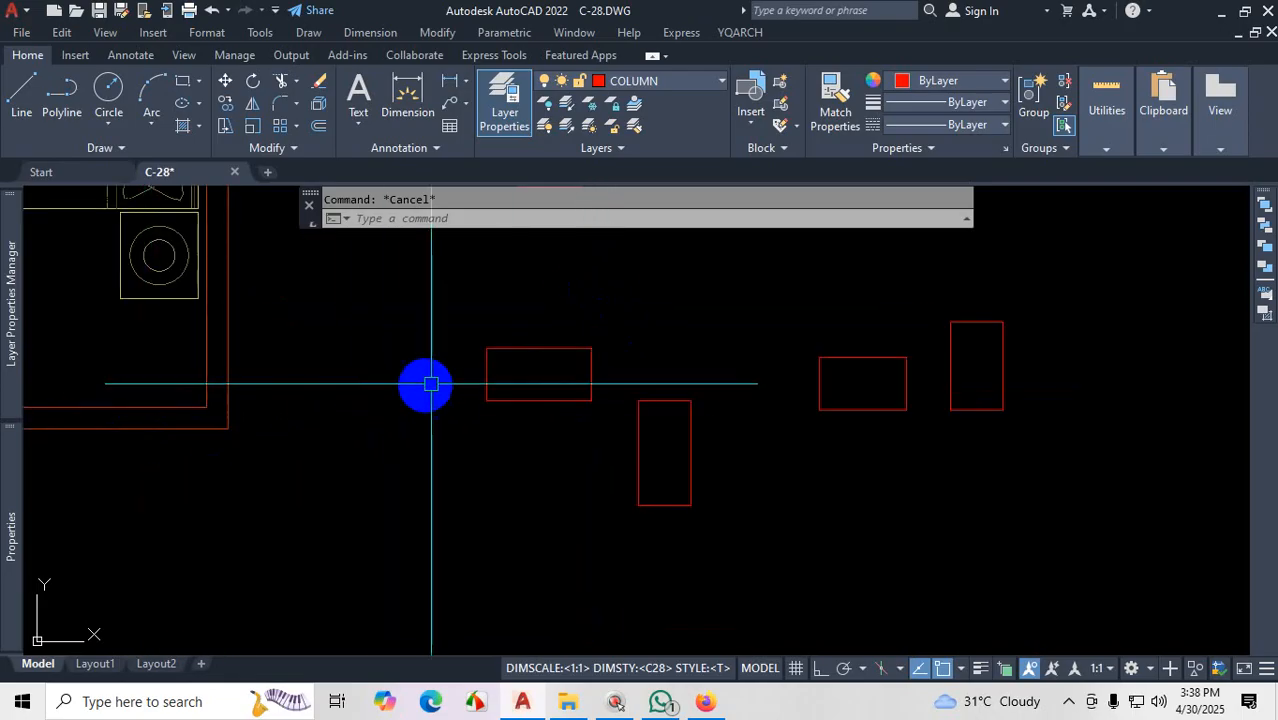
pyautogui.click(621, 296)
pyautogui.click(565, 371)
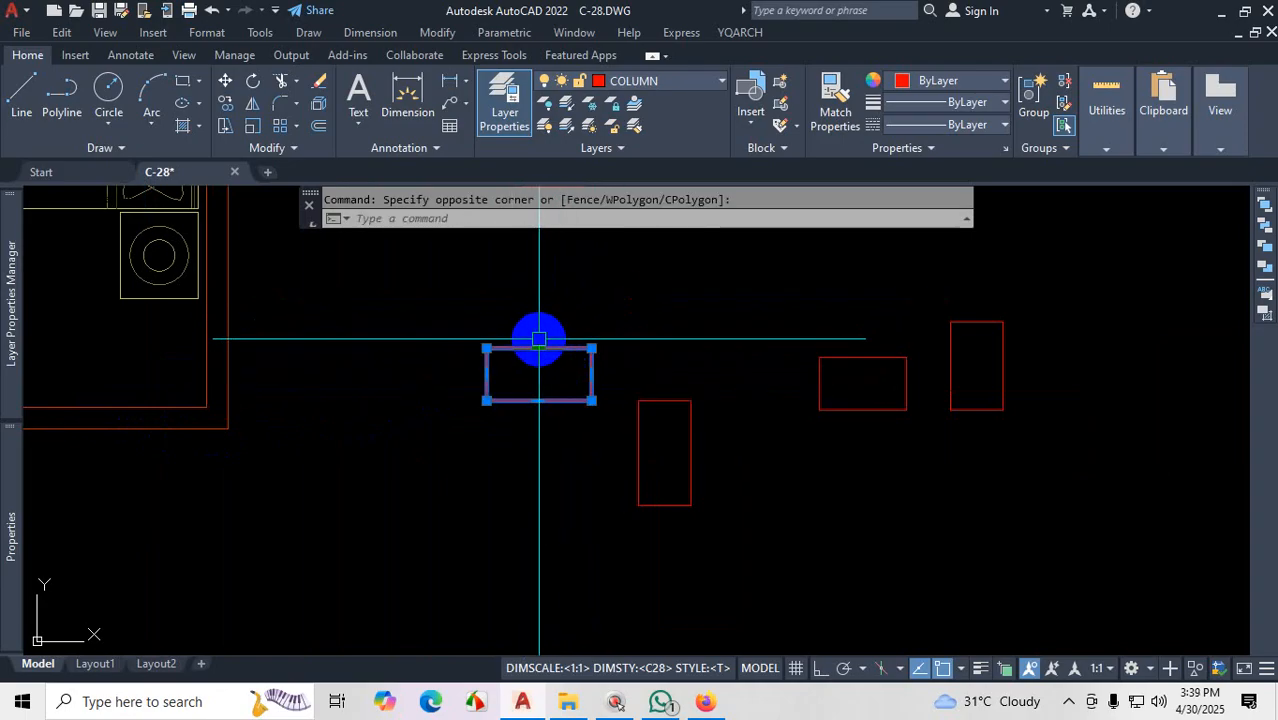
pyautogui.press('Escape')
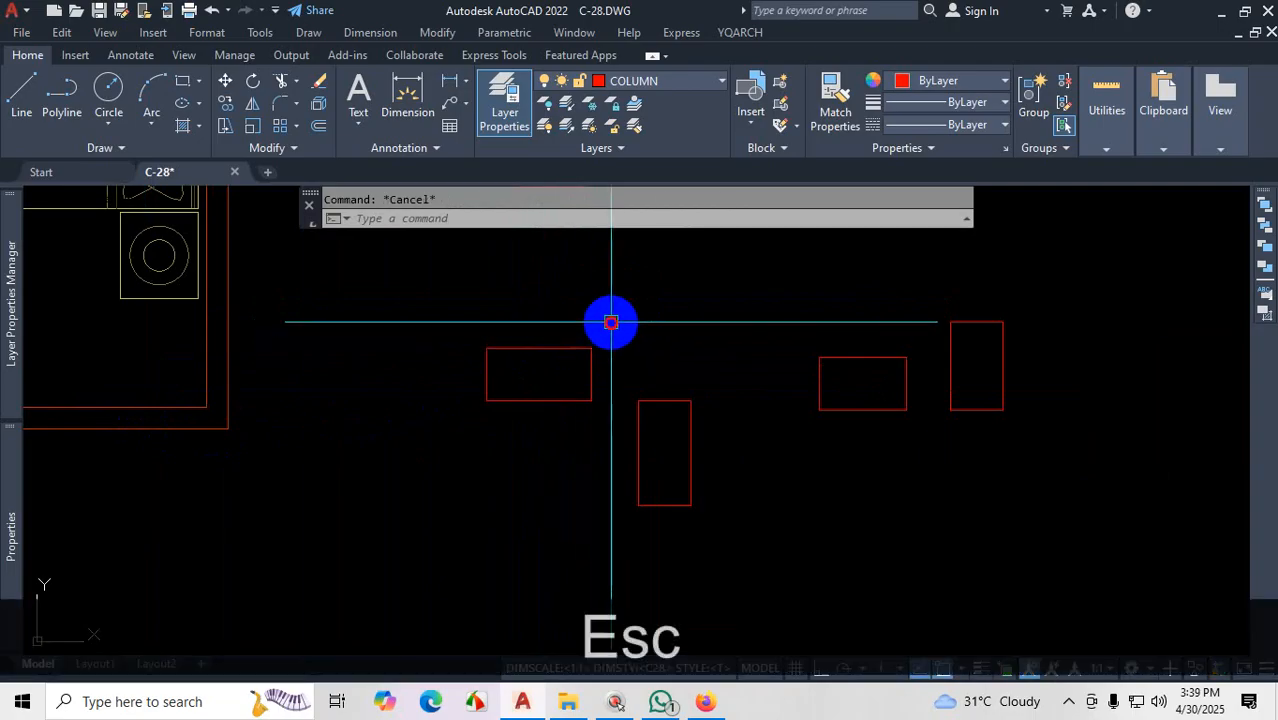
pyautogui.click(610, 322)
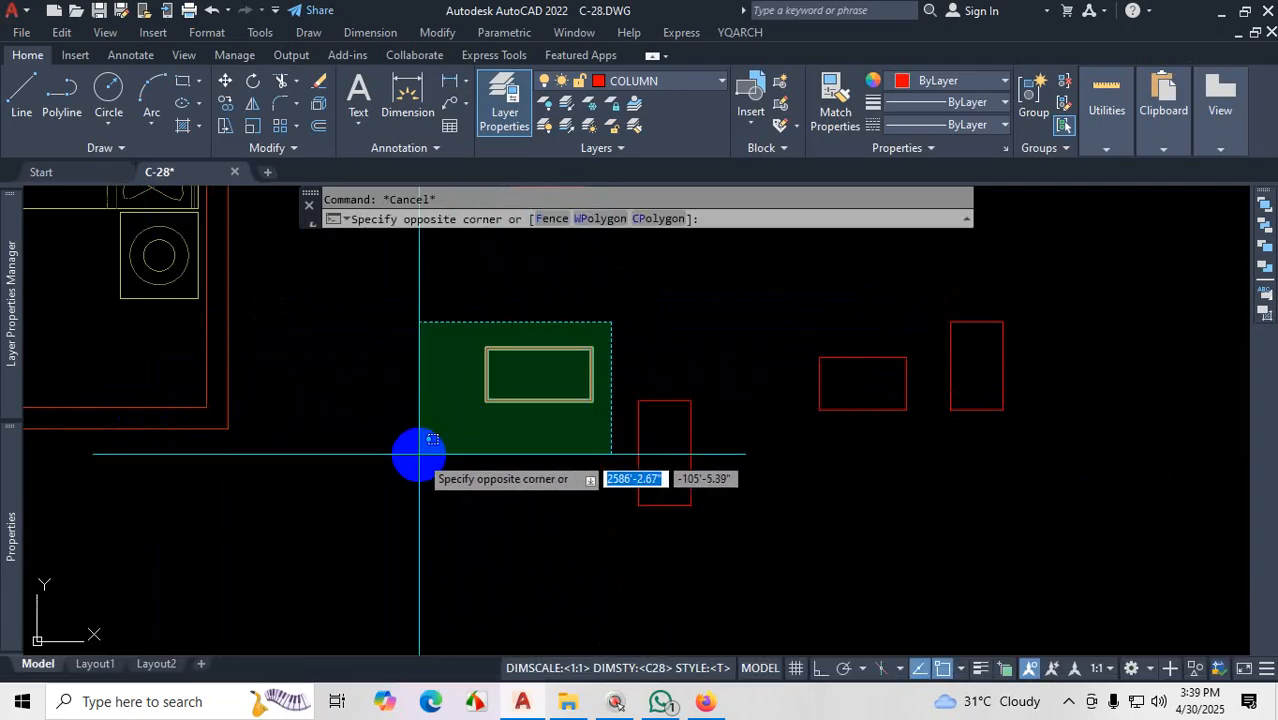
pyautogui.click(421, 453)
pyautogui.click(430, 285)
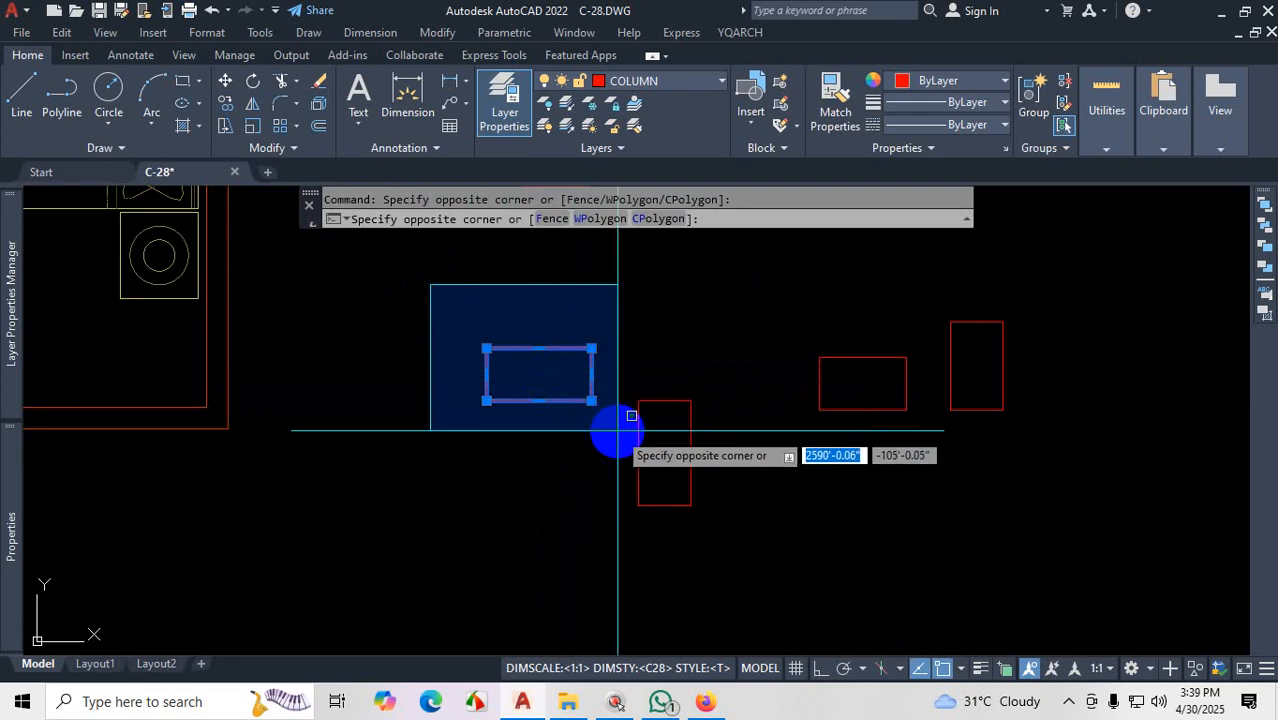
pyautogui.click(412, 397)
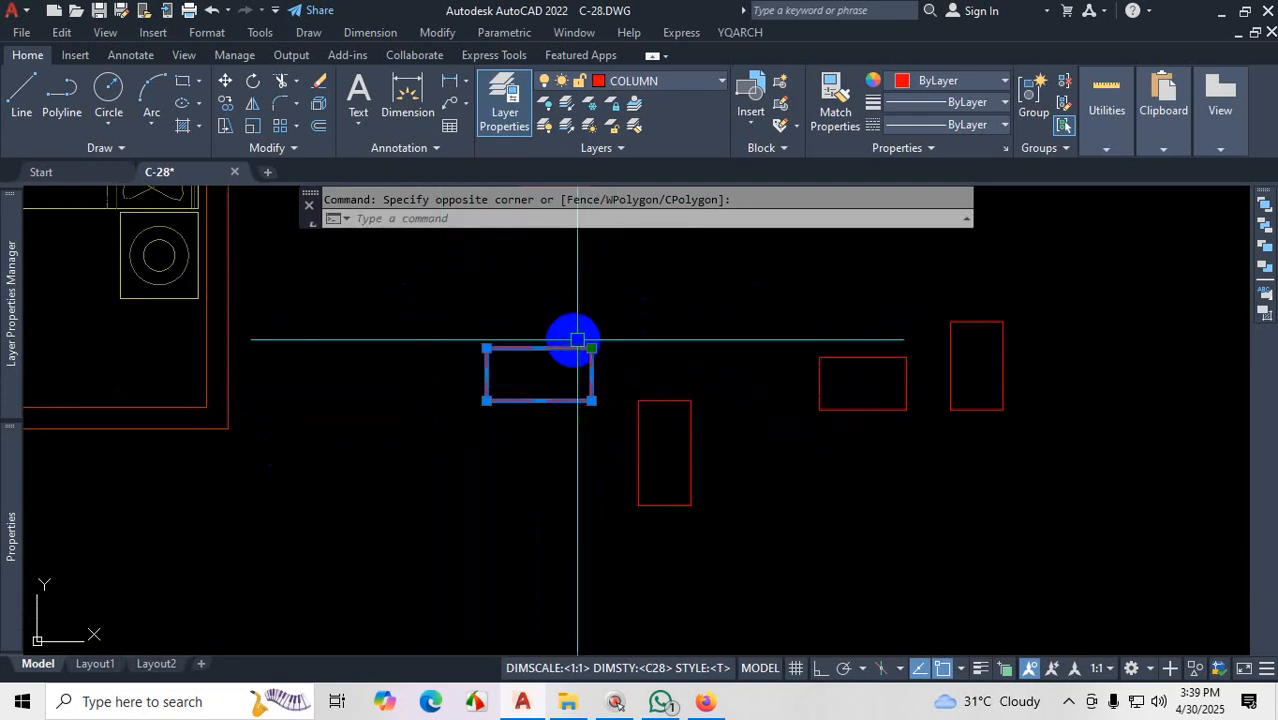
pyautogui.press('Escape')
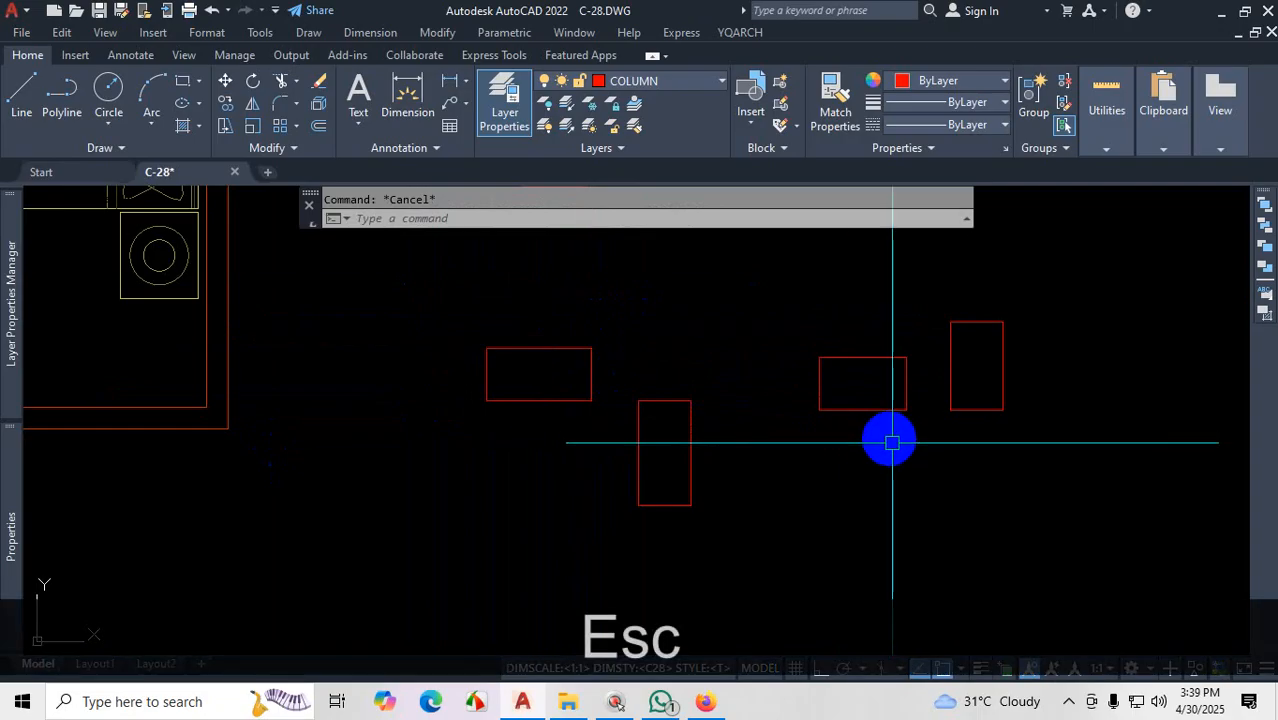
# Step: Turn on Selection Cycling and create a wipeout from the larger vertical column rectangle using the Polyline option, keeping the original polyline
pyautogui.click(1006, 670)
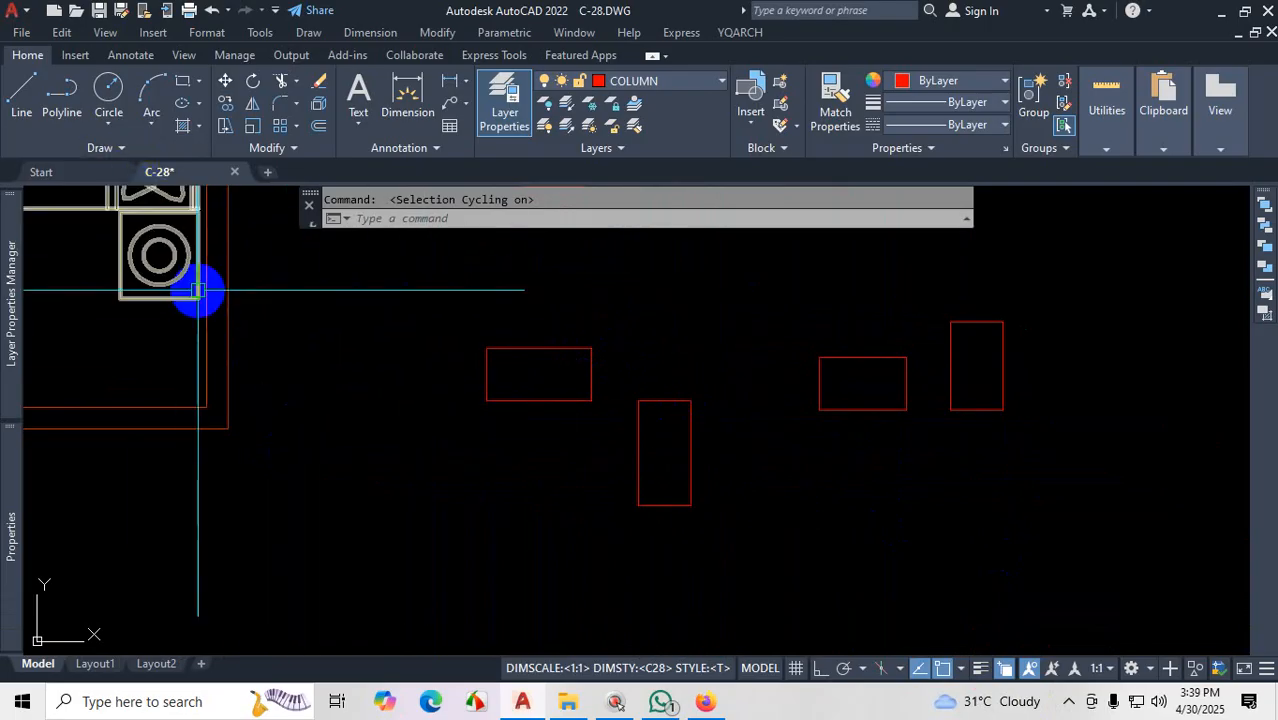
pyautogui.write('wi')
pyautogui.press('Return')
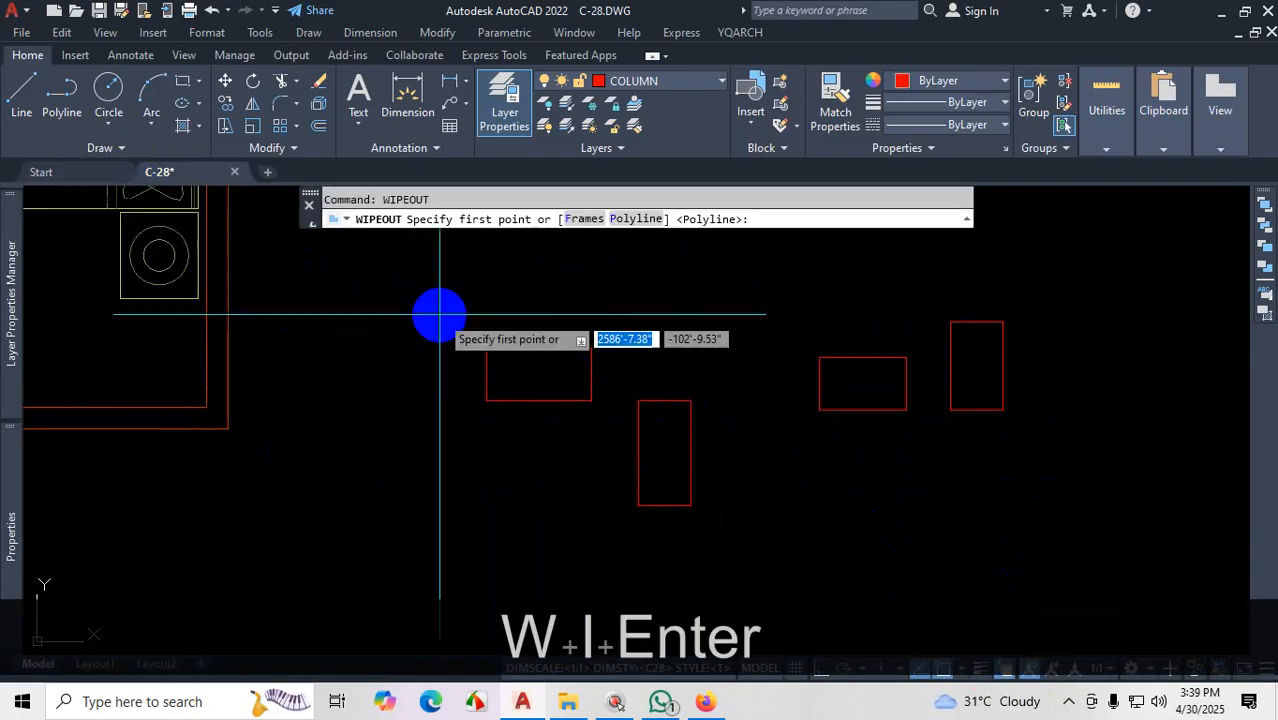
pyautogui.click(631, 219)
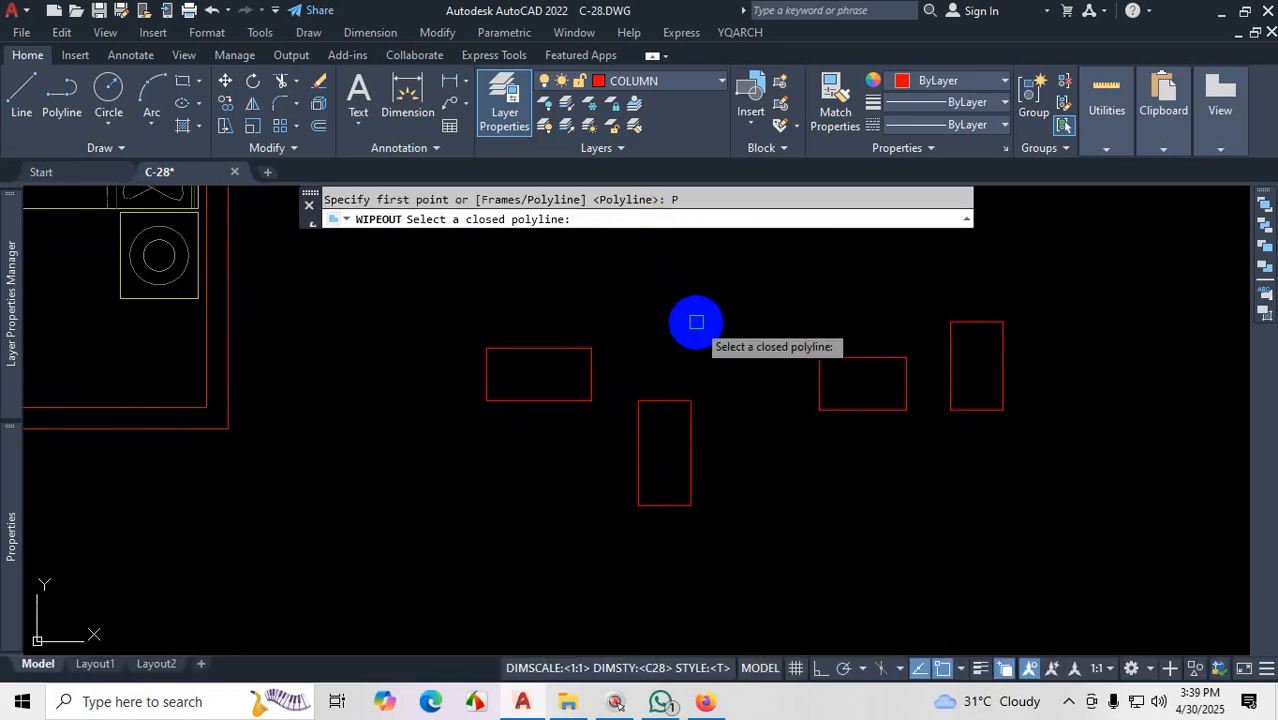
pyautogui.click(673, 400)
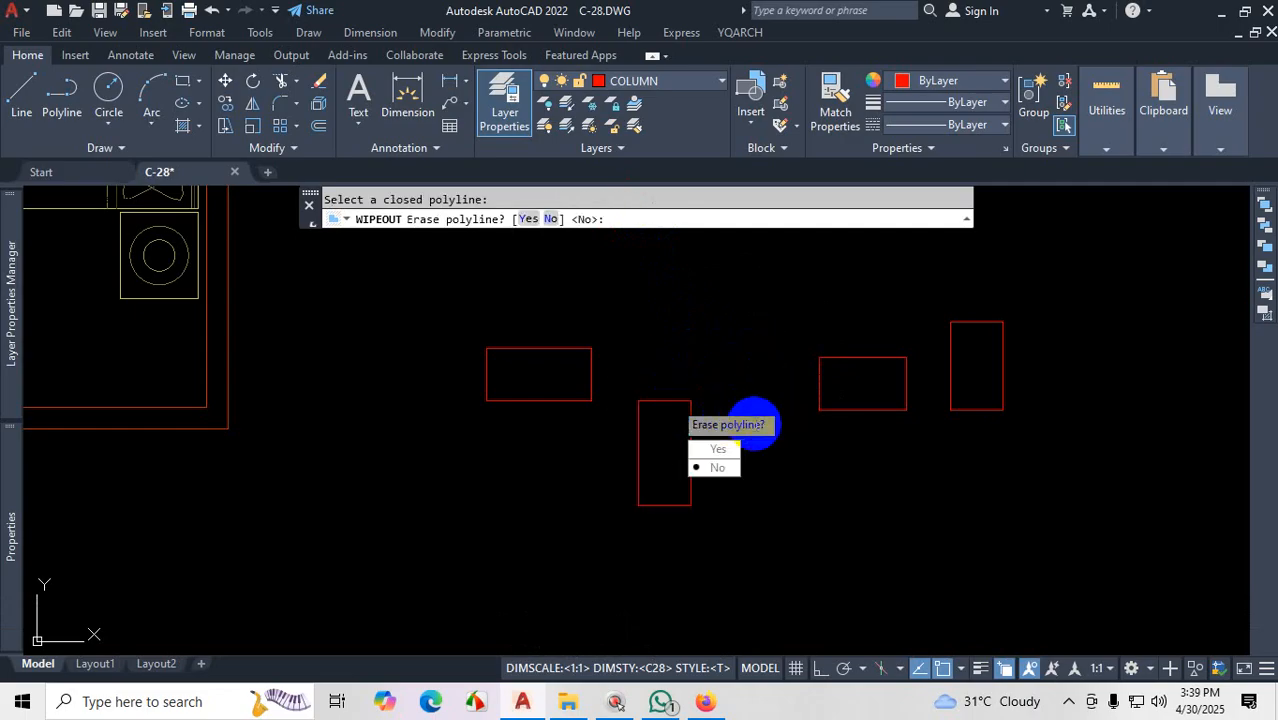
pyautogui.click(718, 467)
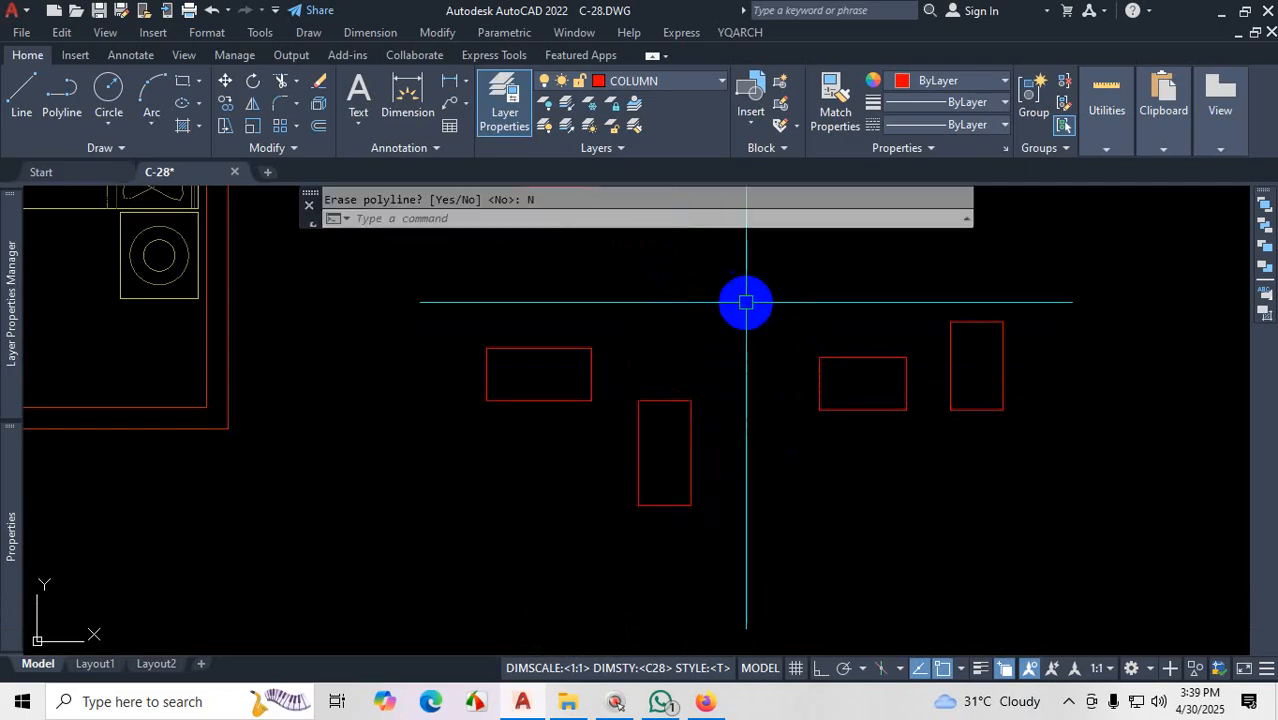
# Step: Bring up the overlapping-object list for the larger vertical column and dismiss it without choosing an object
pyautogui.click(1005, 669)
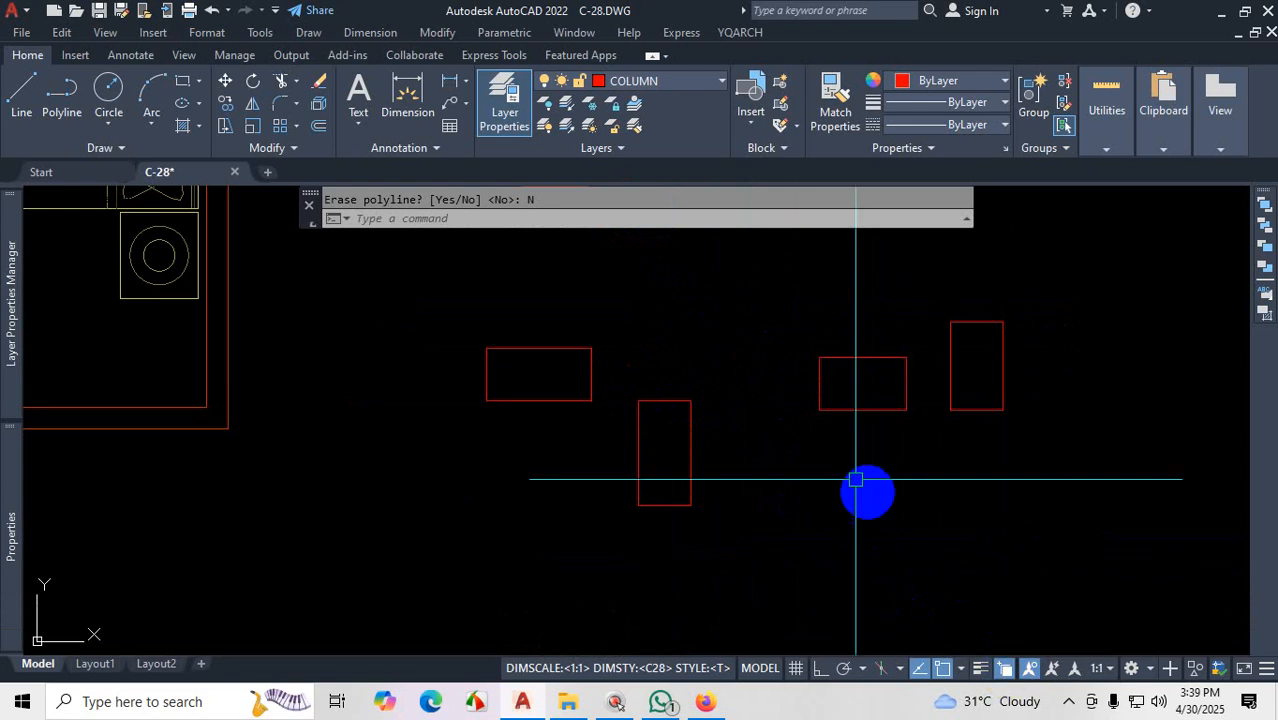
pyautogui.click(690, 418)
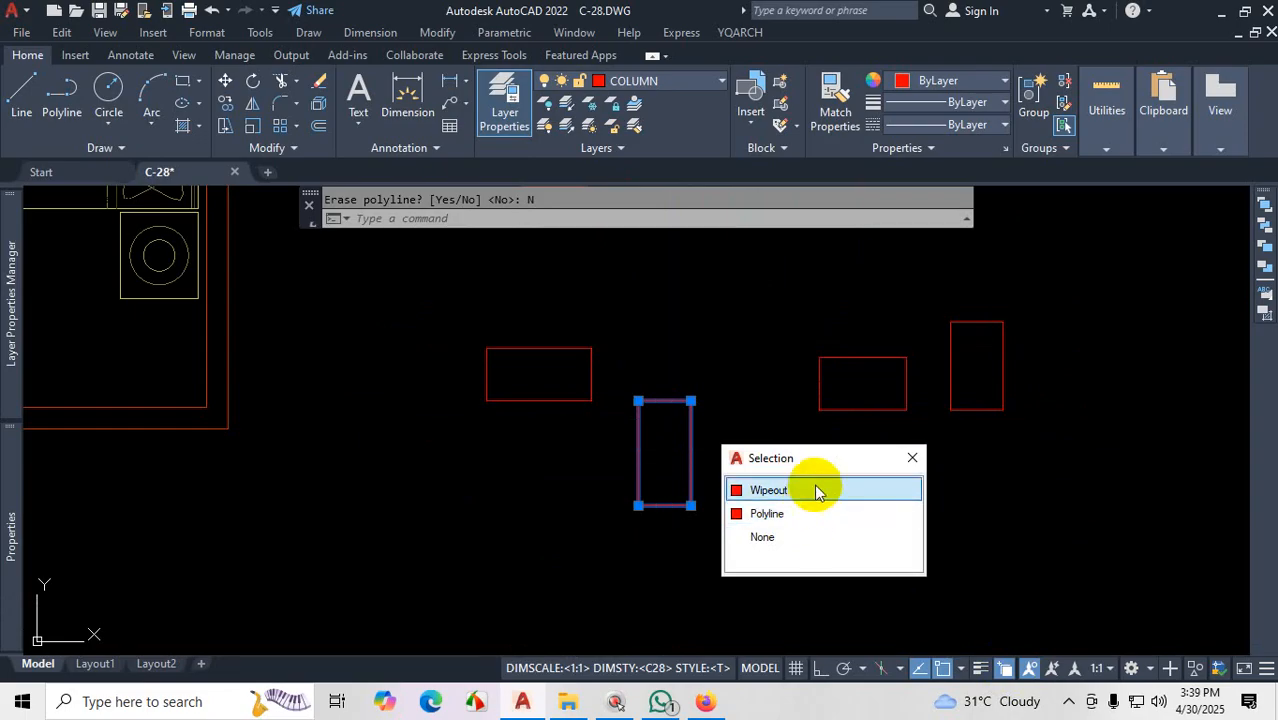
pyautogui.press('Escape')
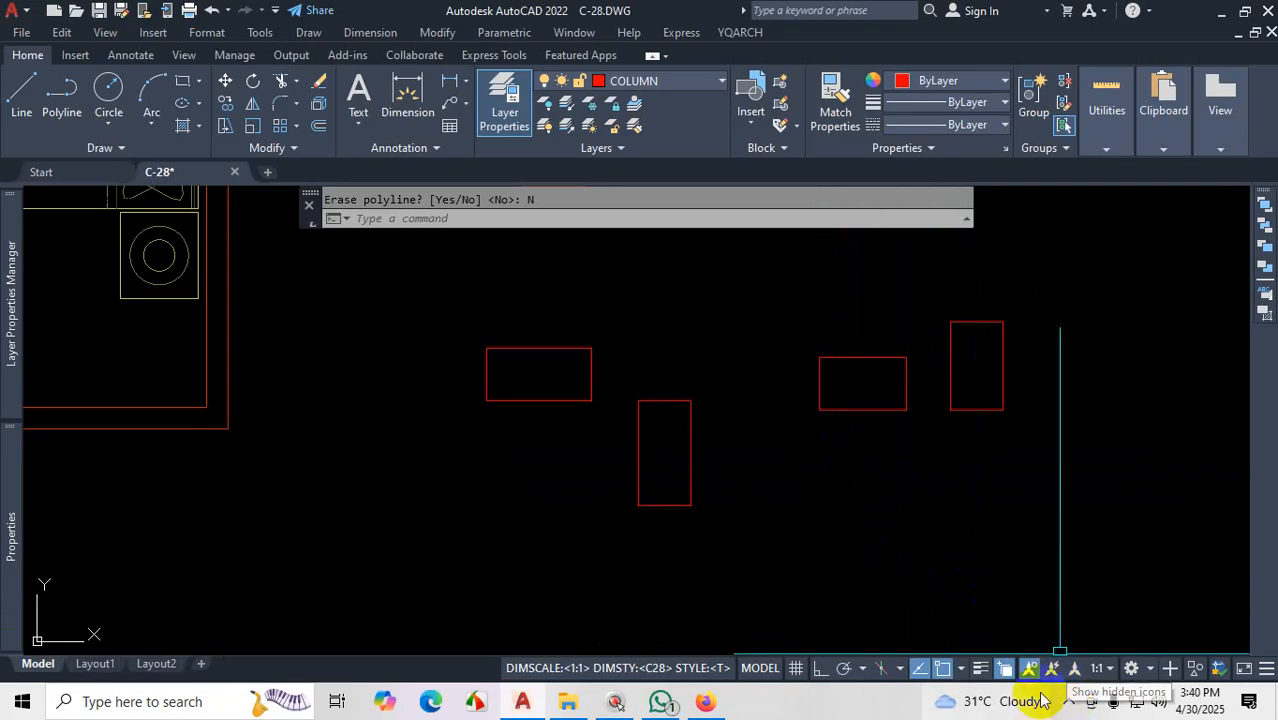
pyautogui.scroll(-3, 876, 588)
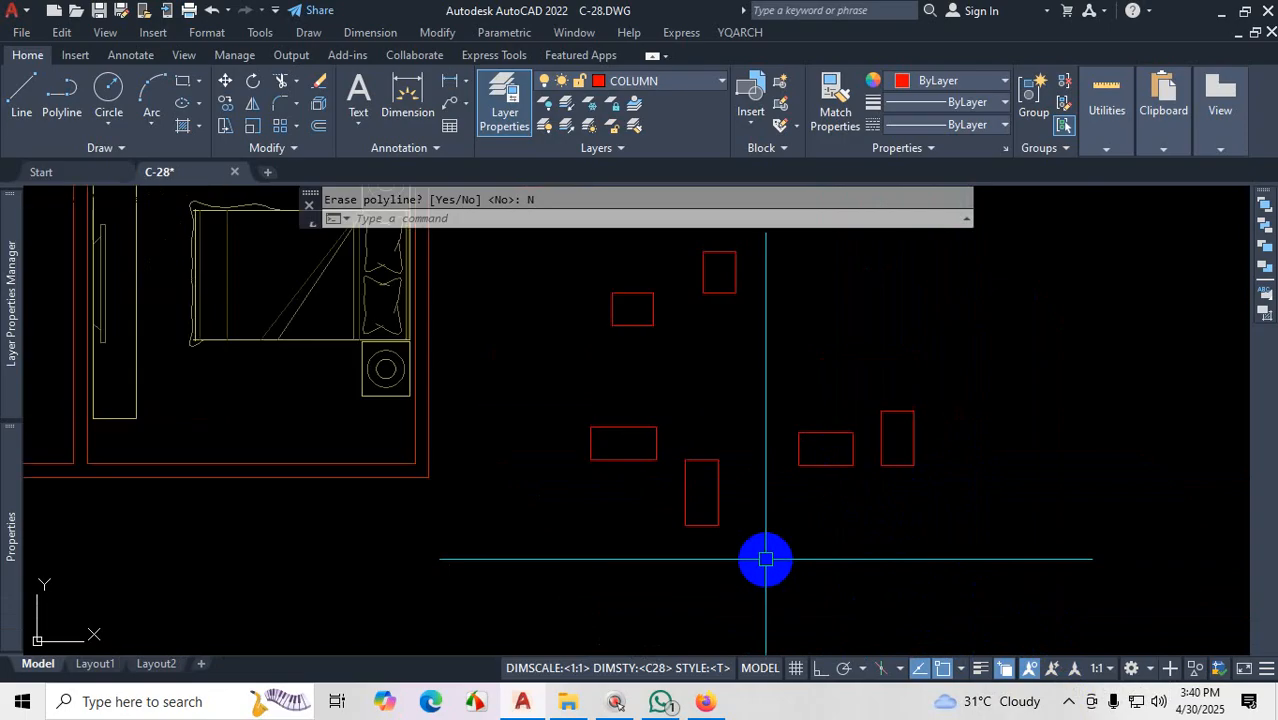
pyautogui.click(1067, 701)
pyautogui.click(1055, 630)
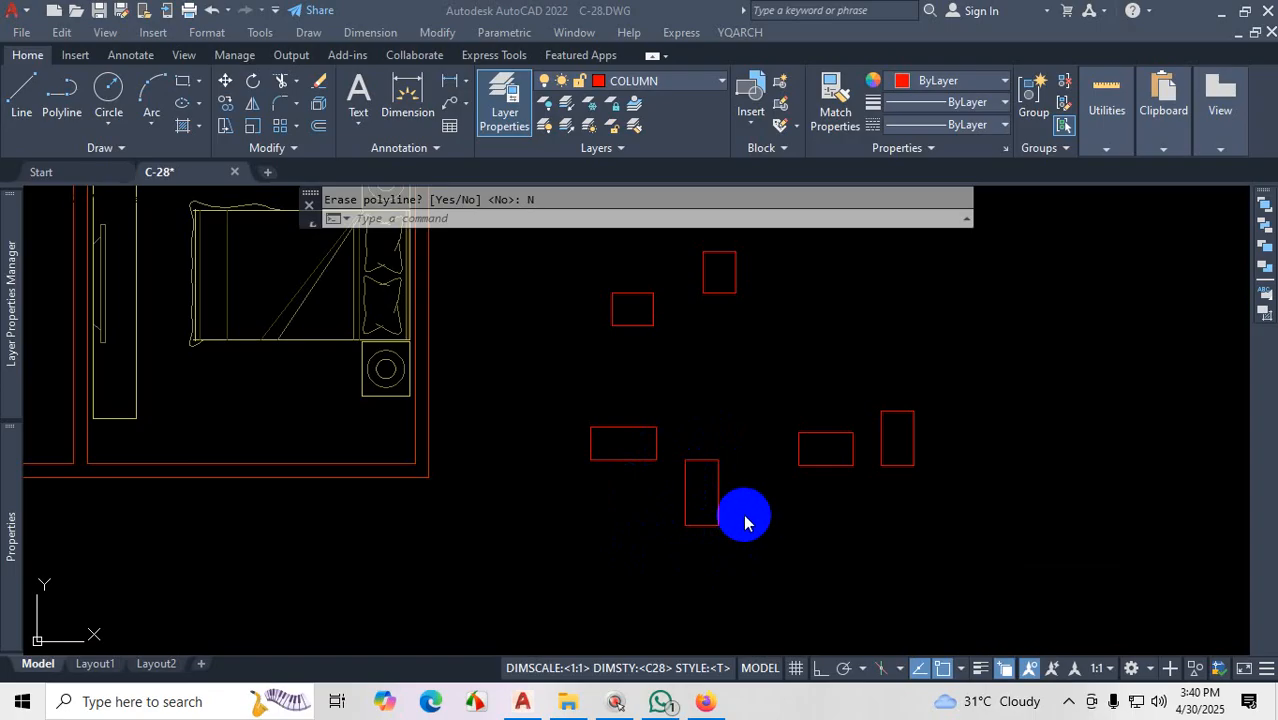
pyautogui.press('w')
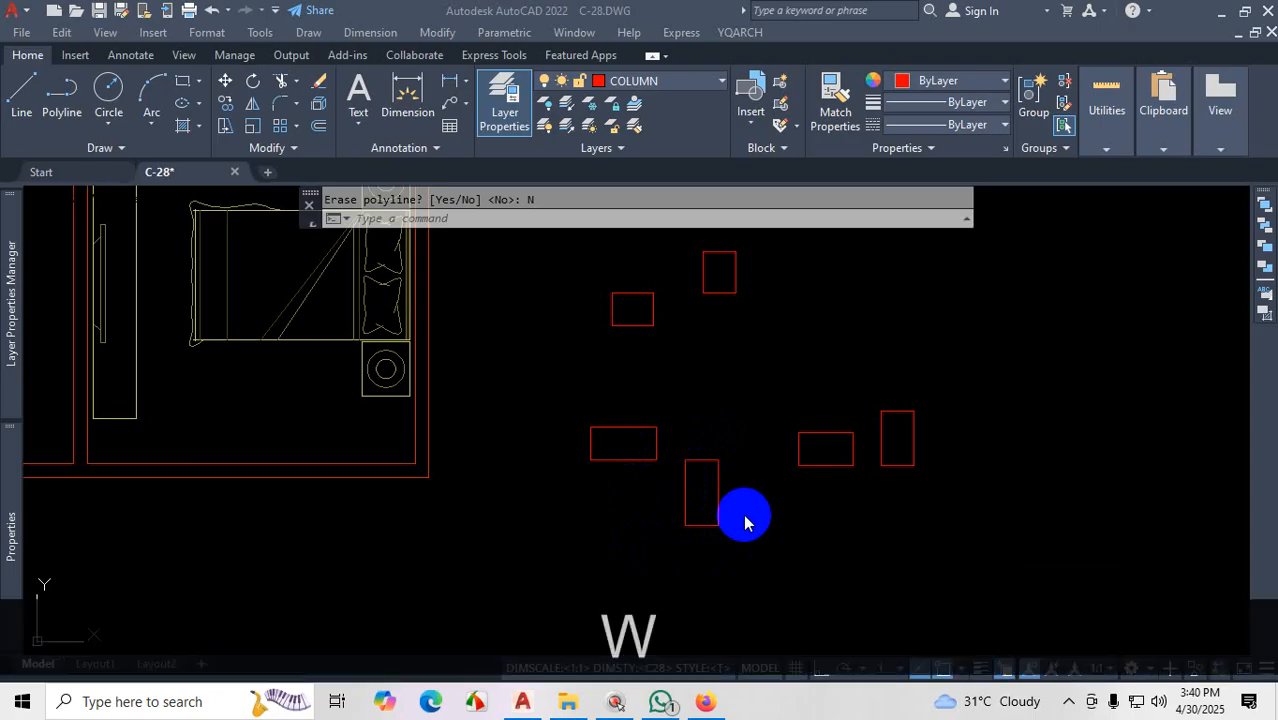
pyautogui.press('Escape')
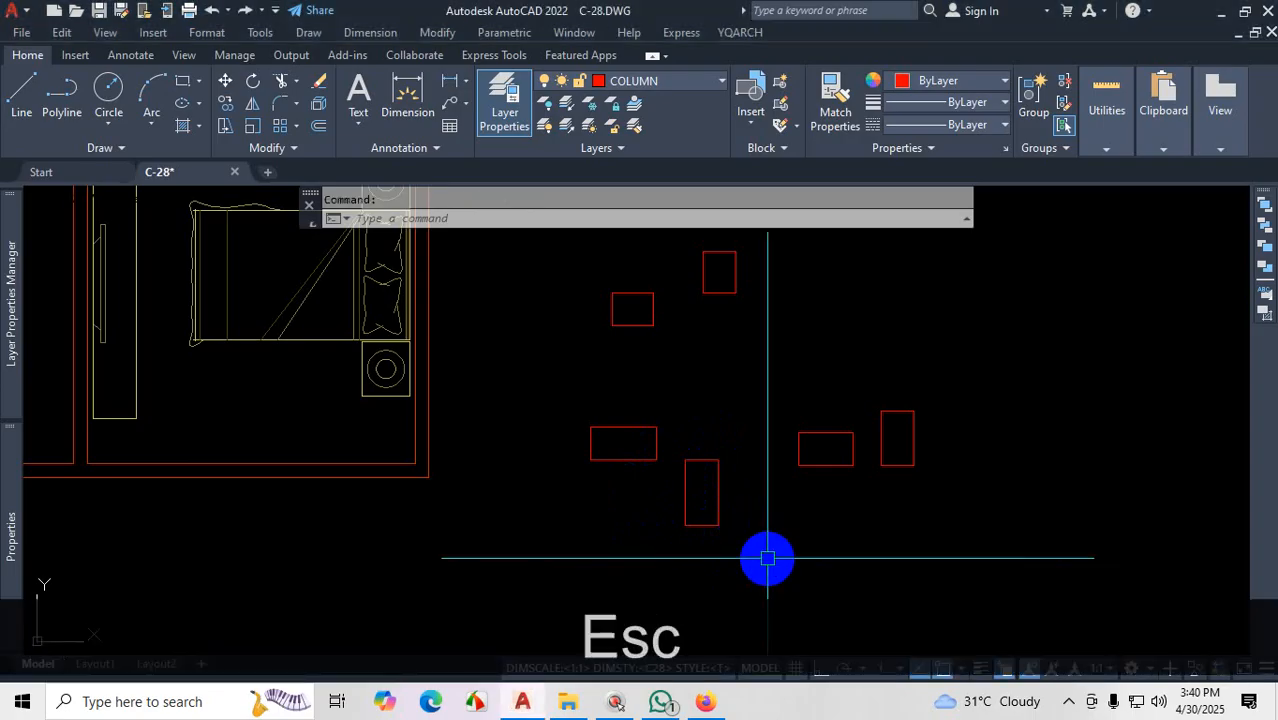
# Step: Set the Wipeout command's Frames mode to OFF
pyautogui.write('wi')
pyautogui.press('Return')
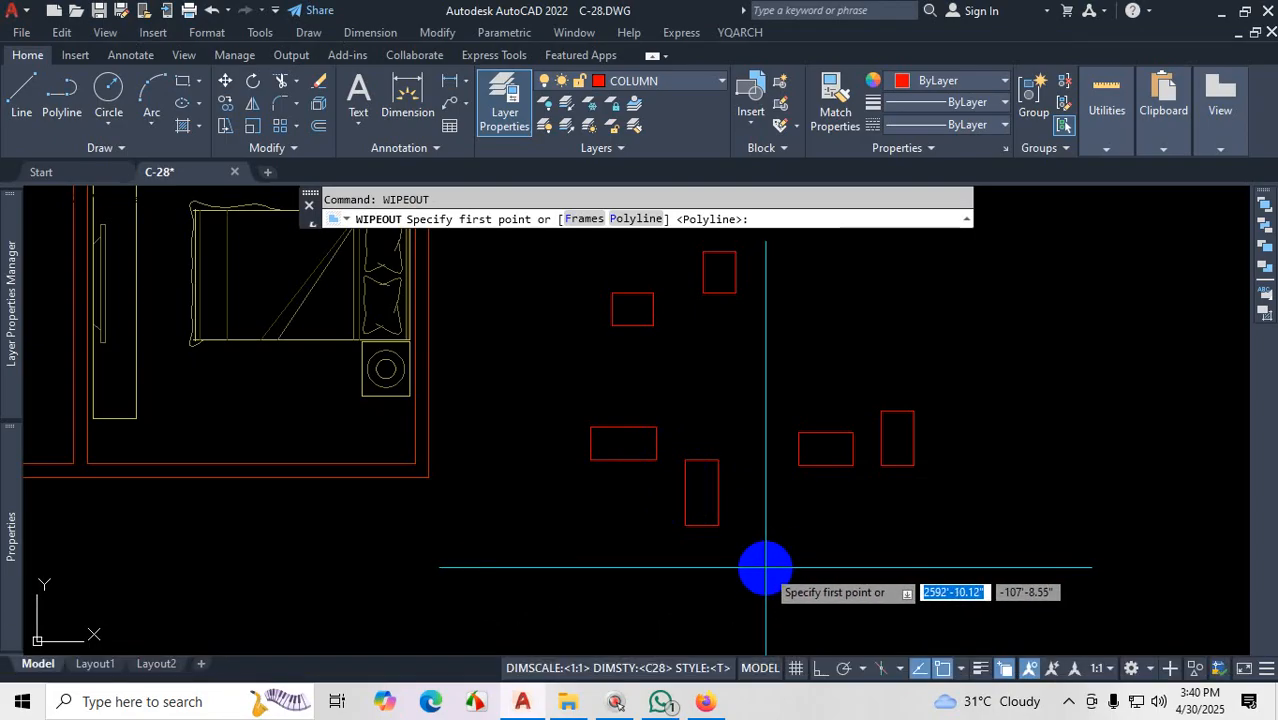
pyautogui.click(580, 218)
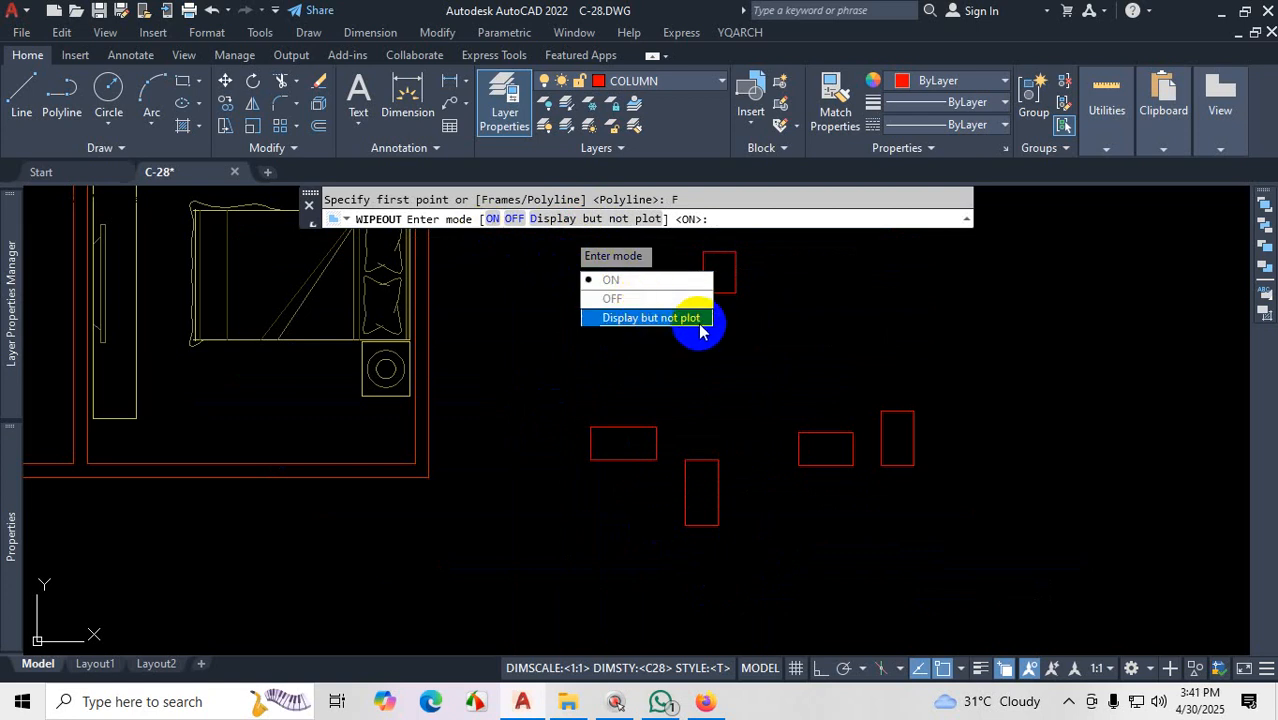
pyautogui.click(628, 302)
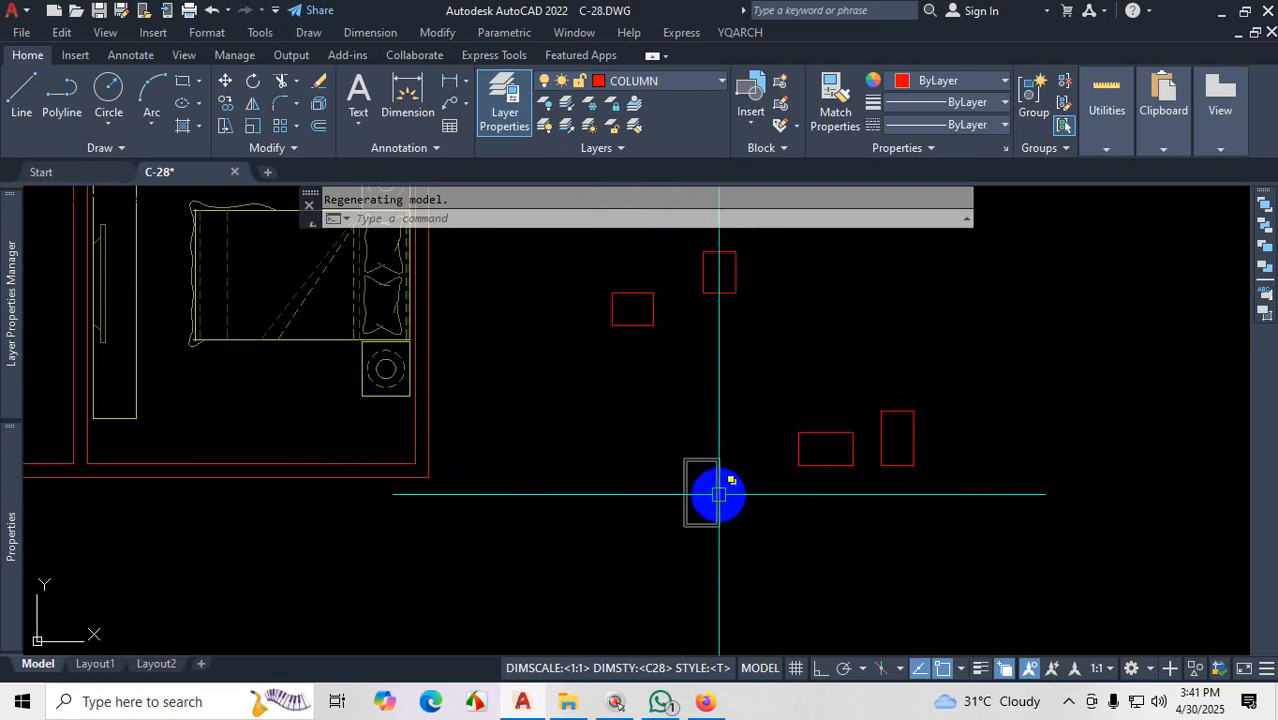
# Step: Switch the wipeout frames back to ON through the Wipeout command's Frames option
pyautogui.write('WI')
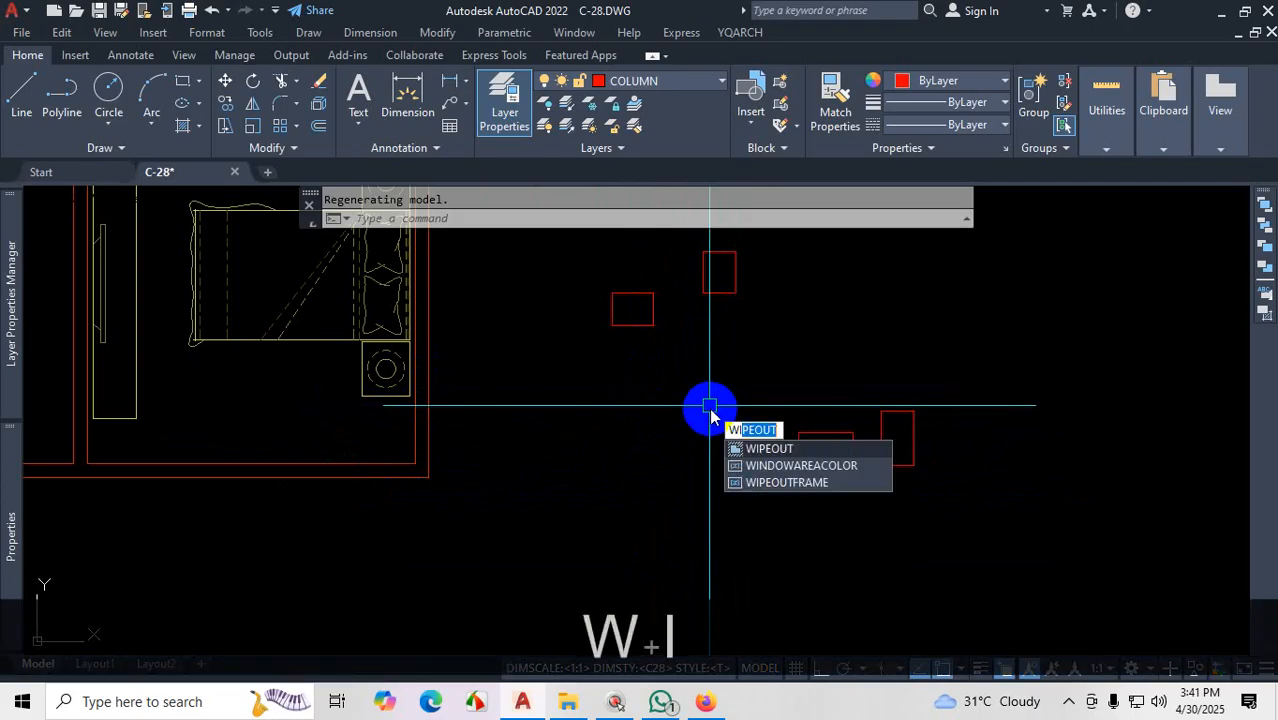
pyautogui.press('Return')
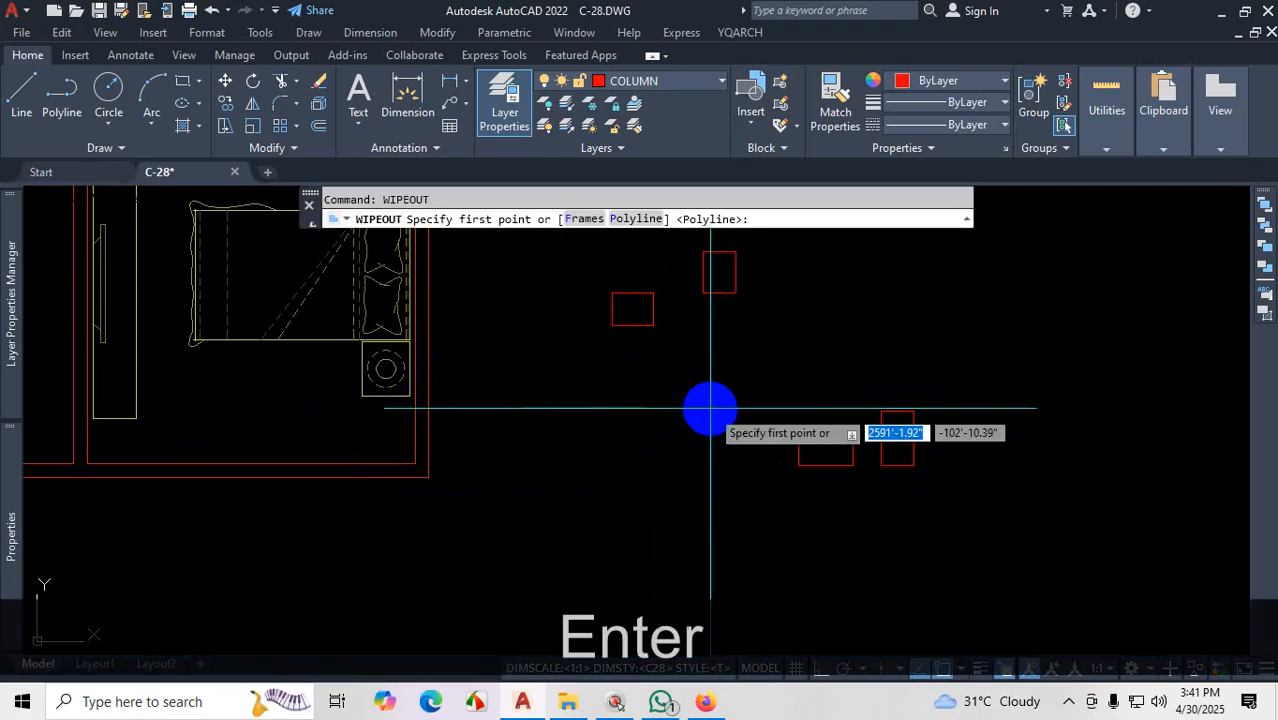
pyautogui.click(583, 217)
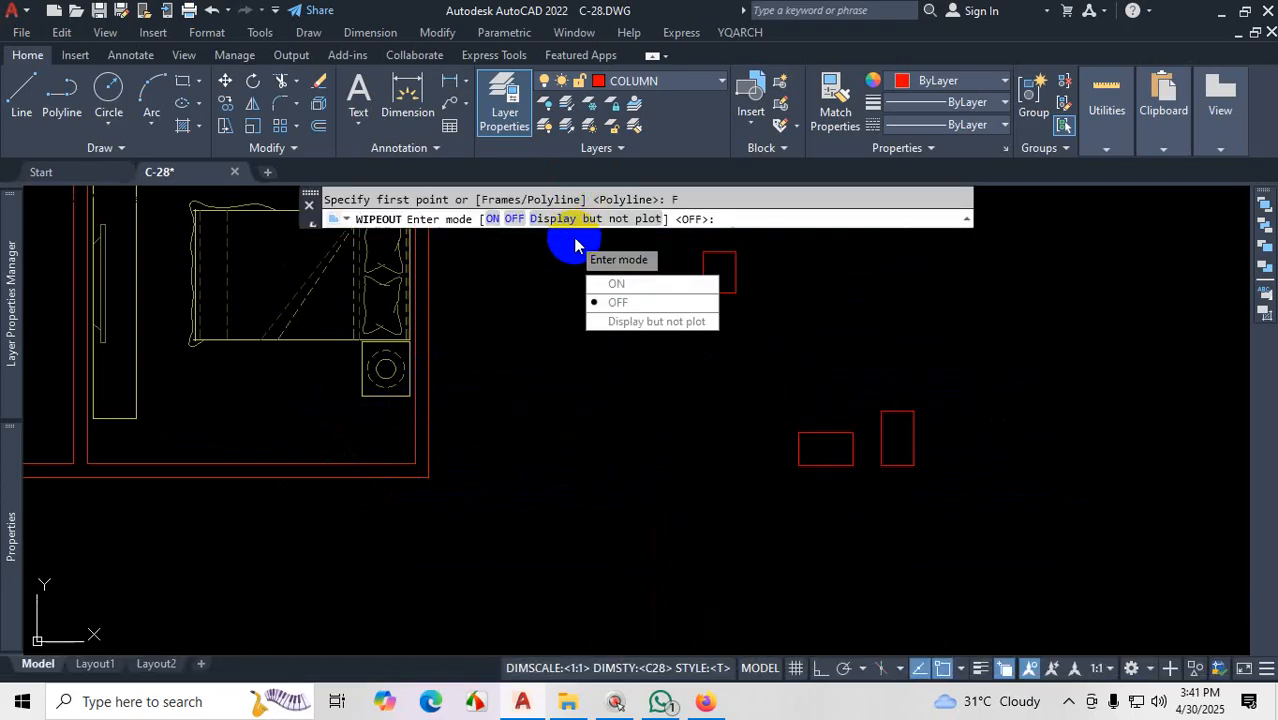
pyautogui.click(489, 218)
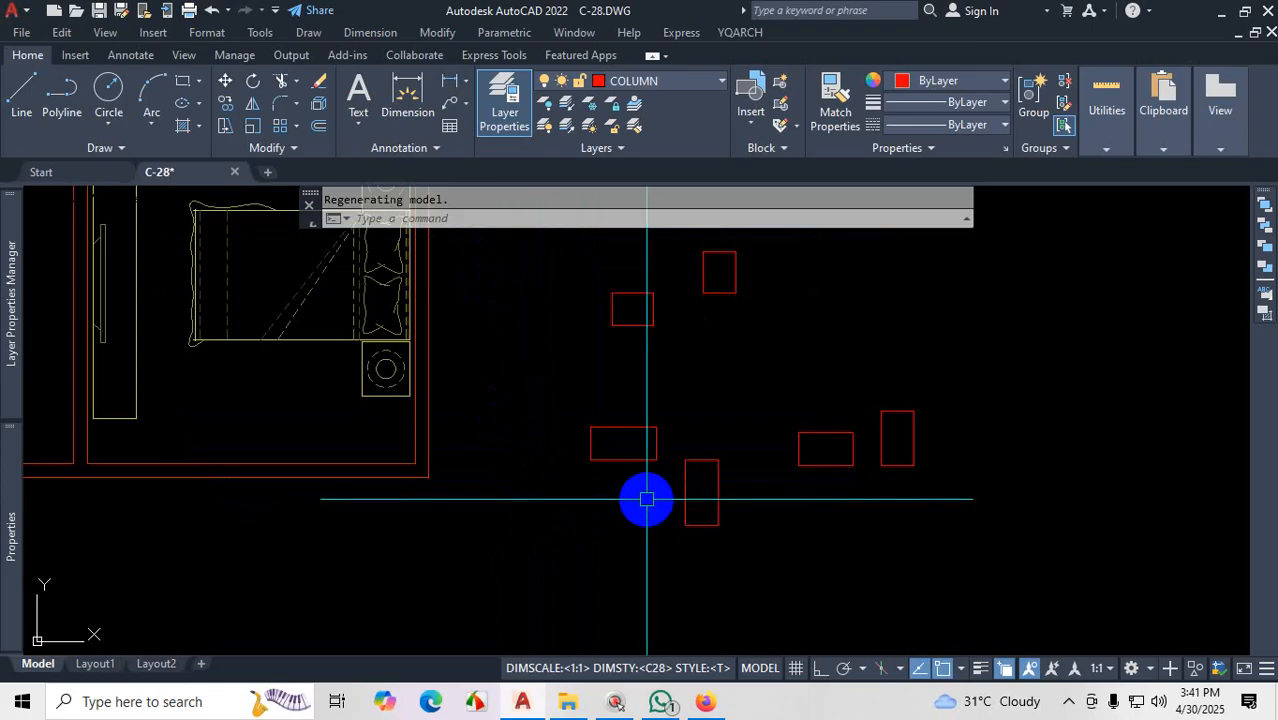
# Step: Select the wipeout over the larger horizontal column from the overlapping objects and set its color to 248,153,30
pyautogui.click(658, 436)
pyautogui.click(747, 502)
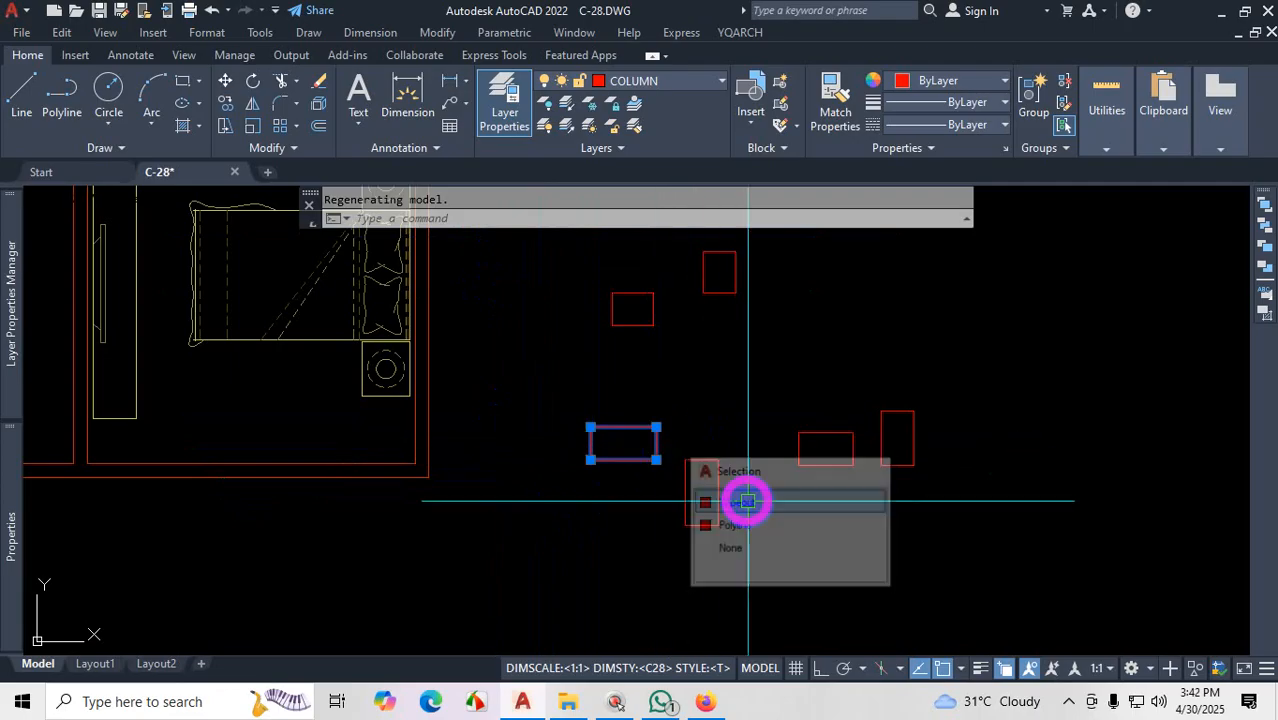
pyautogui.click(953, 87)
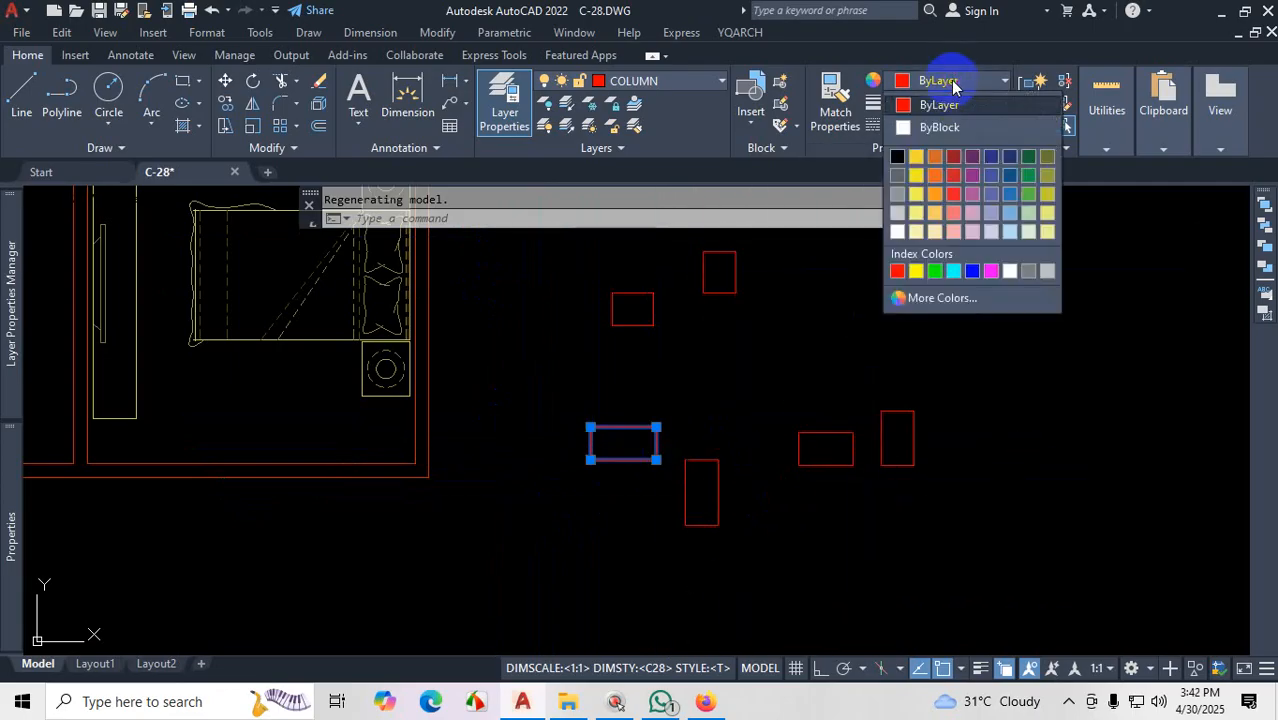
pyautogui.click(932, 196)
# Step: Add the larger vertical column's wipeout to the selection, color both wipeouts orange, and clear the selection
pyautogui.click(719, 482)
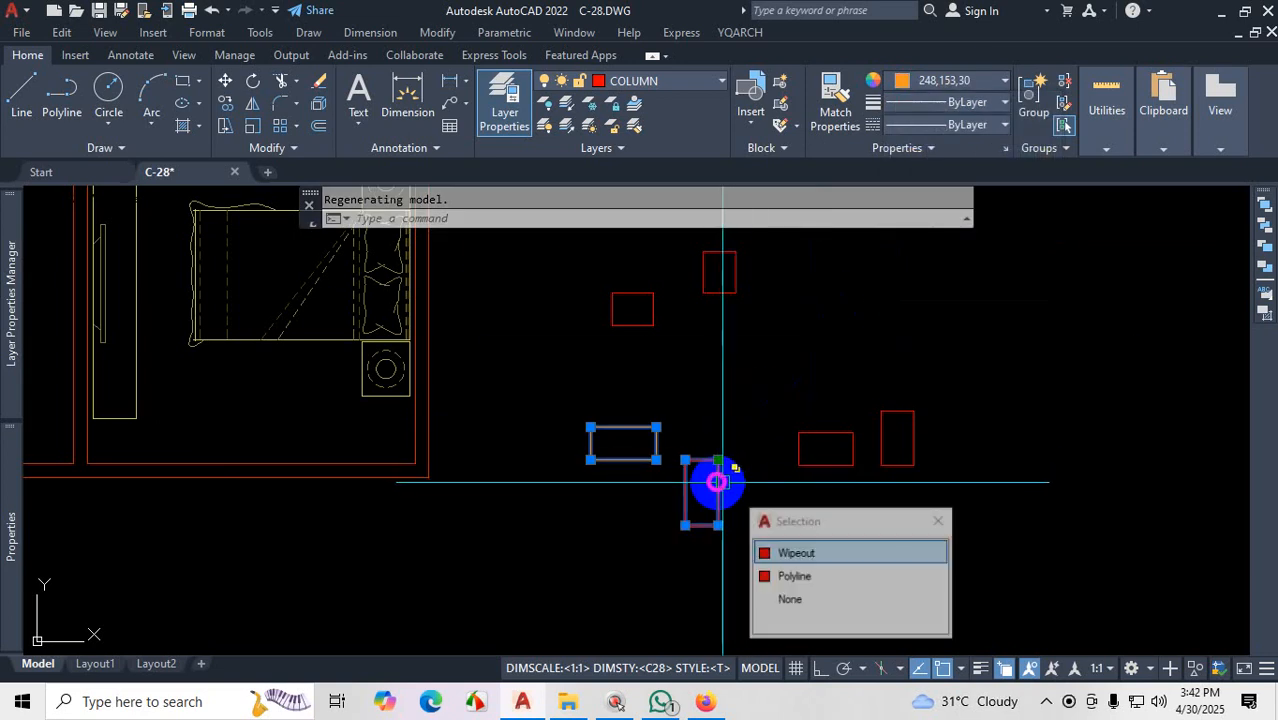
pyautogui.click(830, 554)
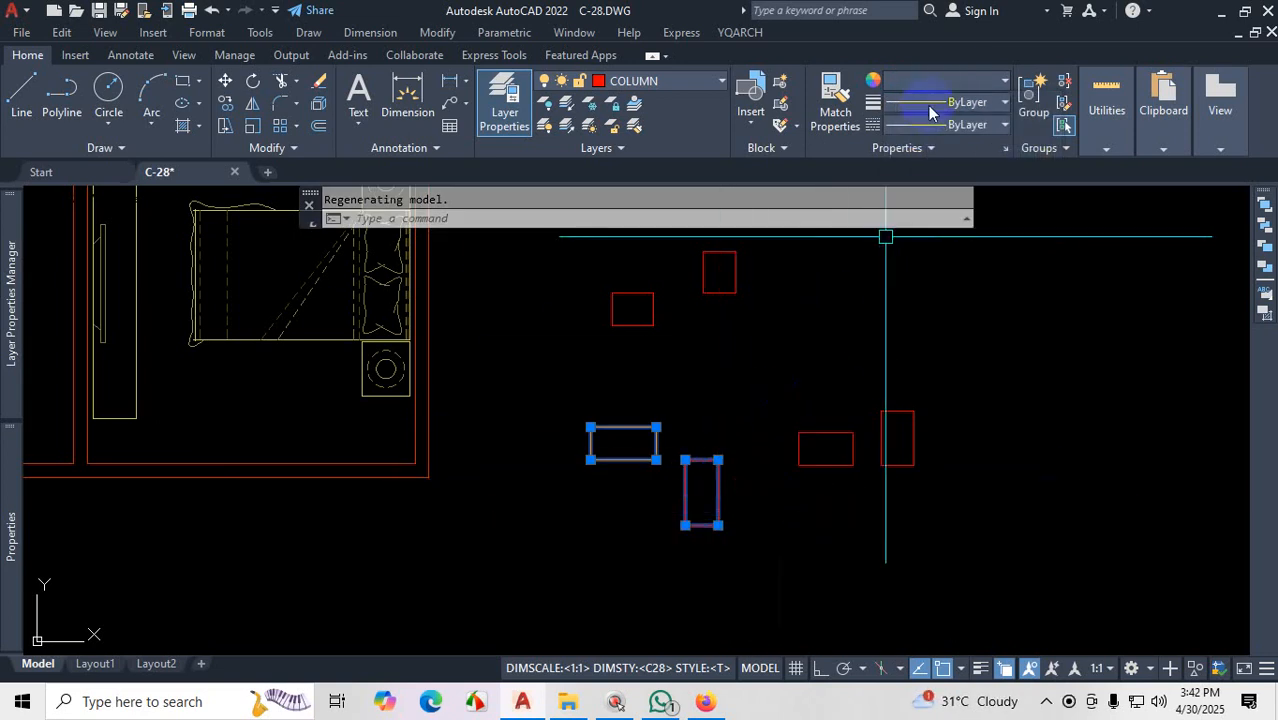
pyautogui.click(933, 81)
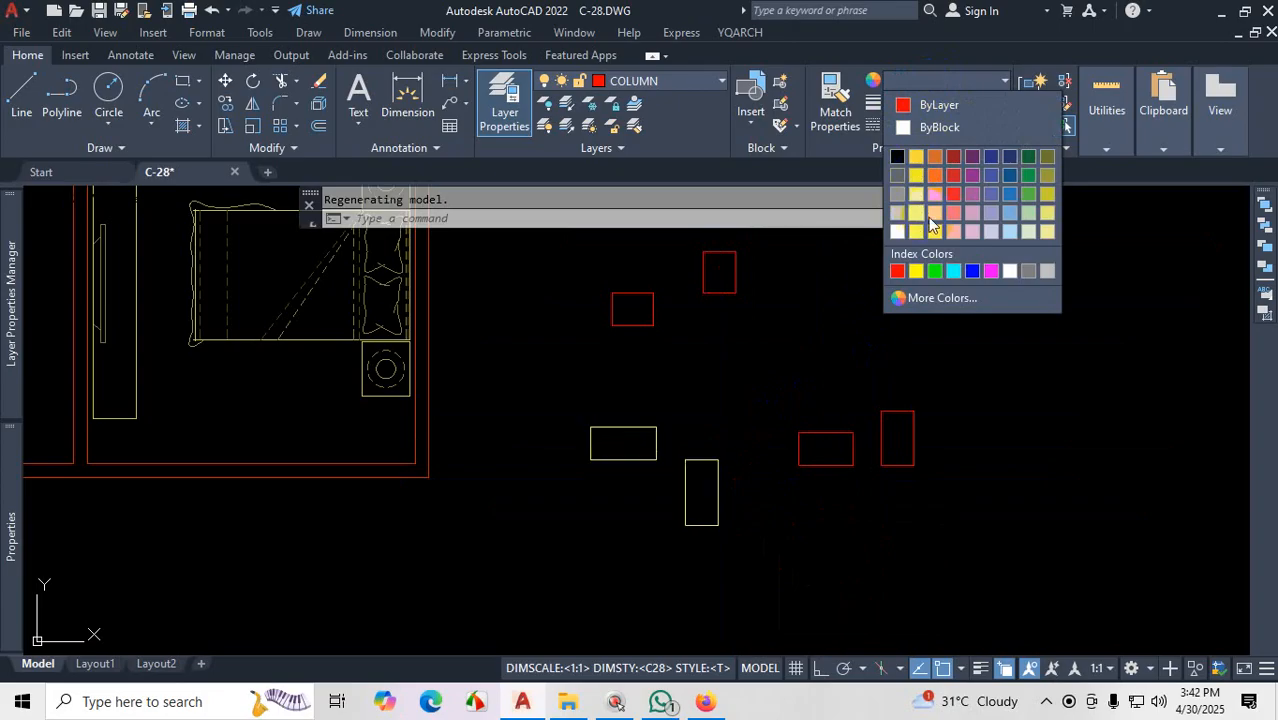
pyautogui.click(930, 221)
pyautogui.press('Escape')
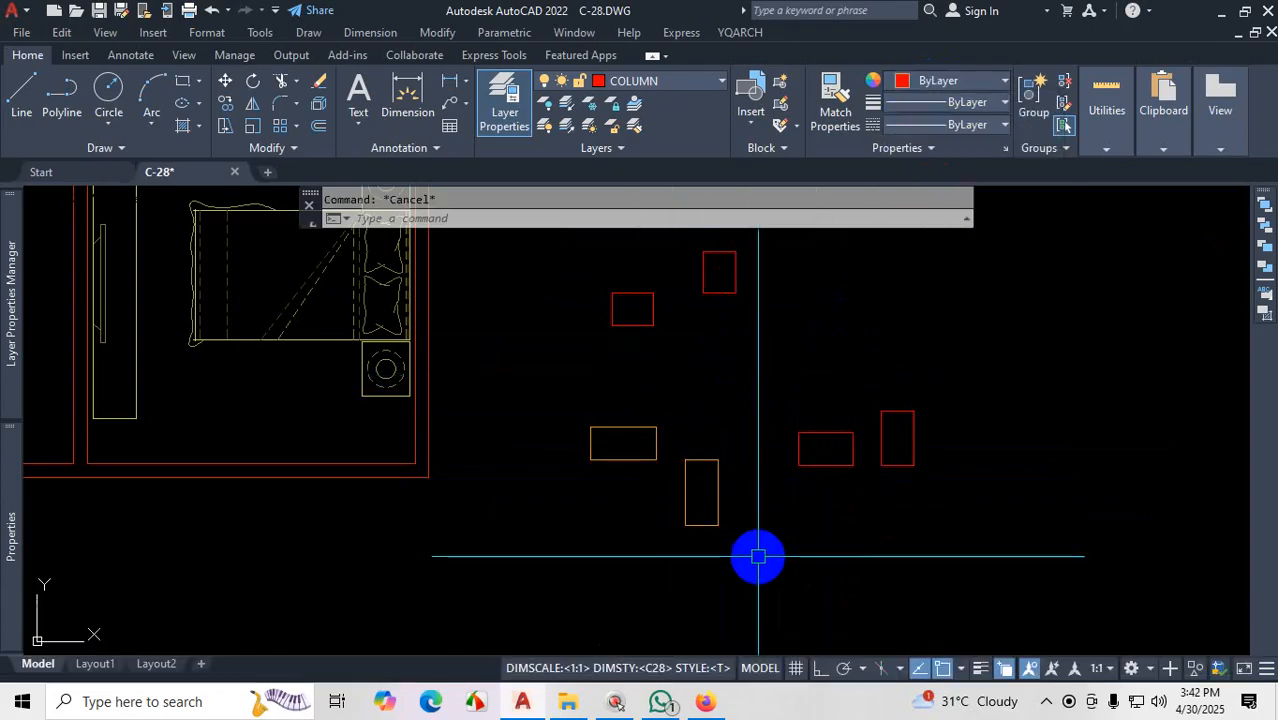
# Step: With nothing selected, set the current object color to orange 242,103,34
pyautogui.scroll(2, 756, 556)
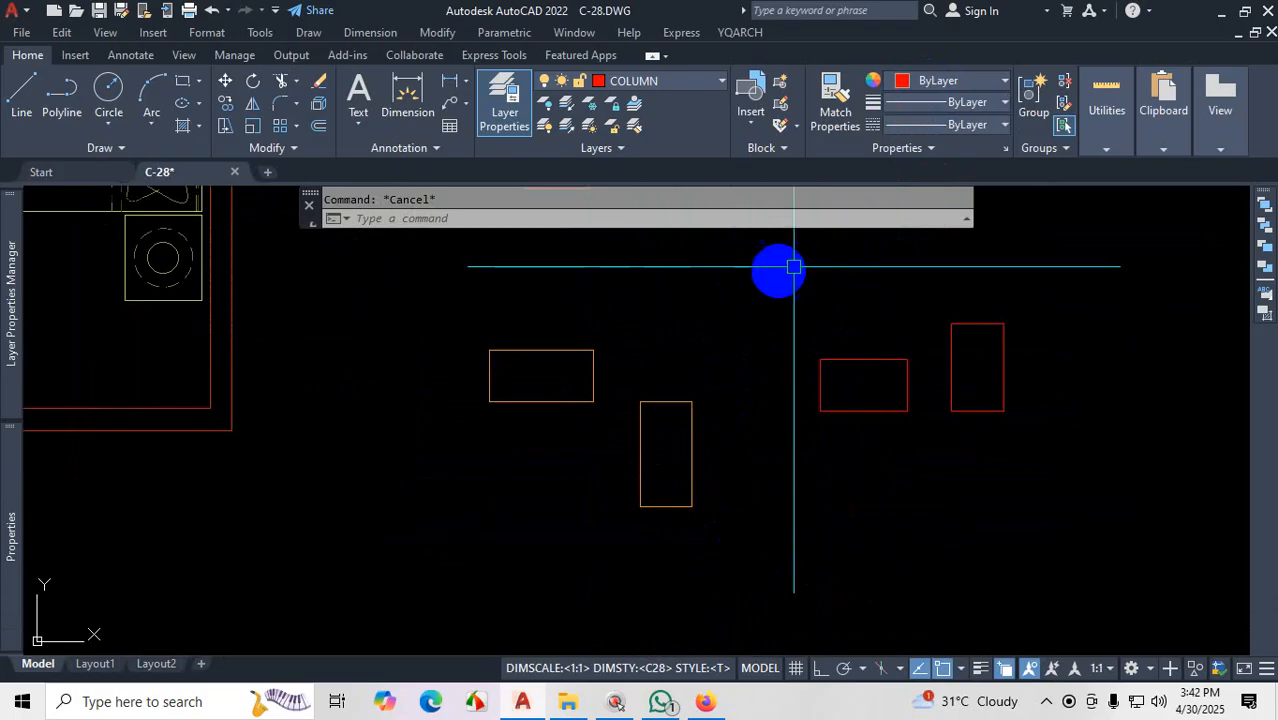
pyautogui.click(958, 80)
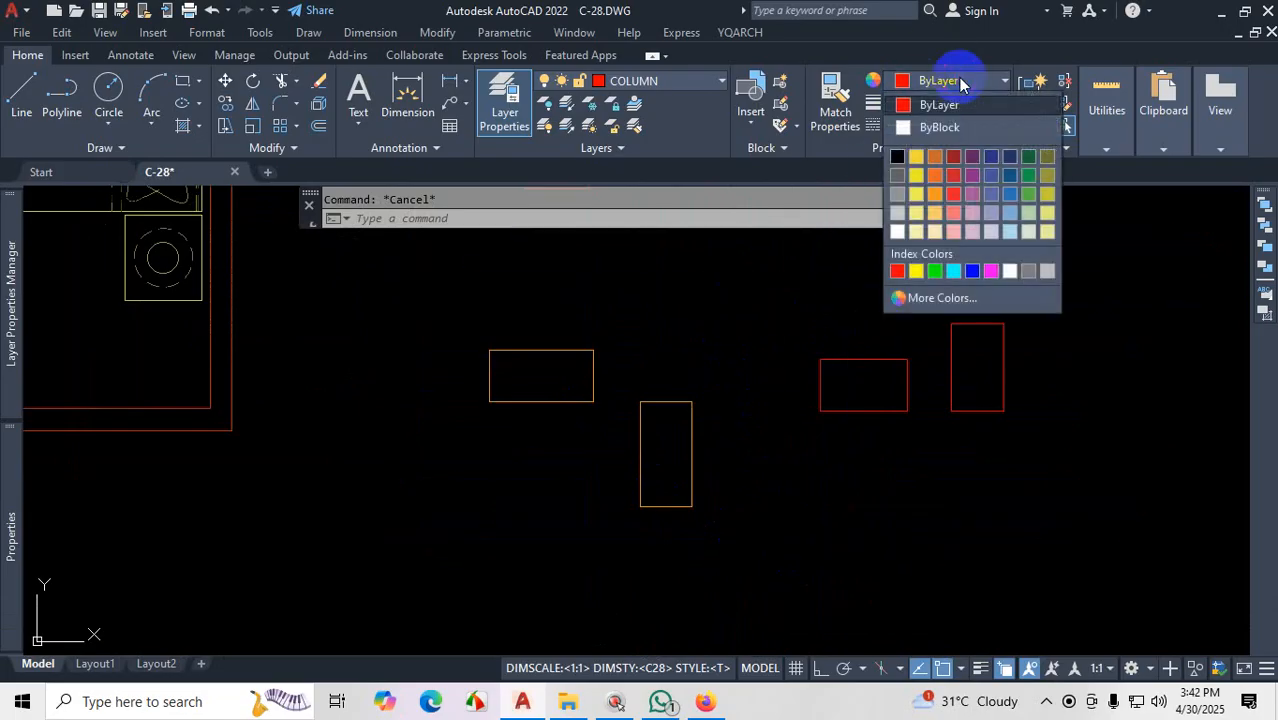
pyautogui.click(931, 176)
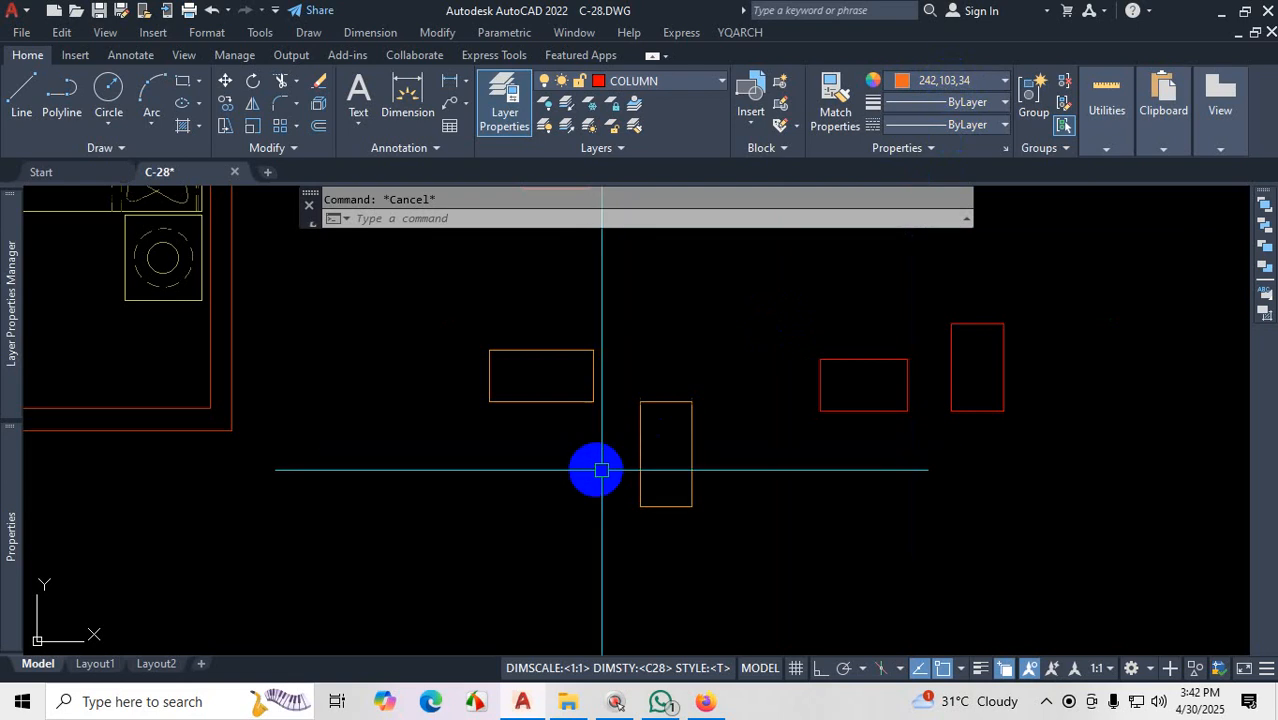
# Step: Draw a wipeout point by point along the four corners of the smaller horizontal column rectangle and finish it
pyautogui.scroll(-2, 651, 470)
pyautogui.scroll(1, 810, 394)
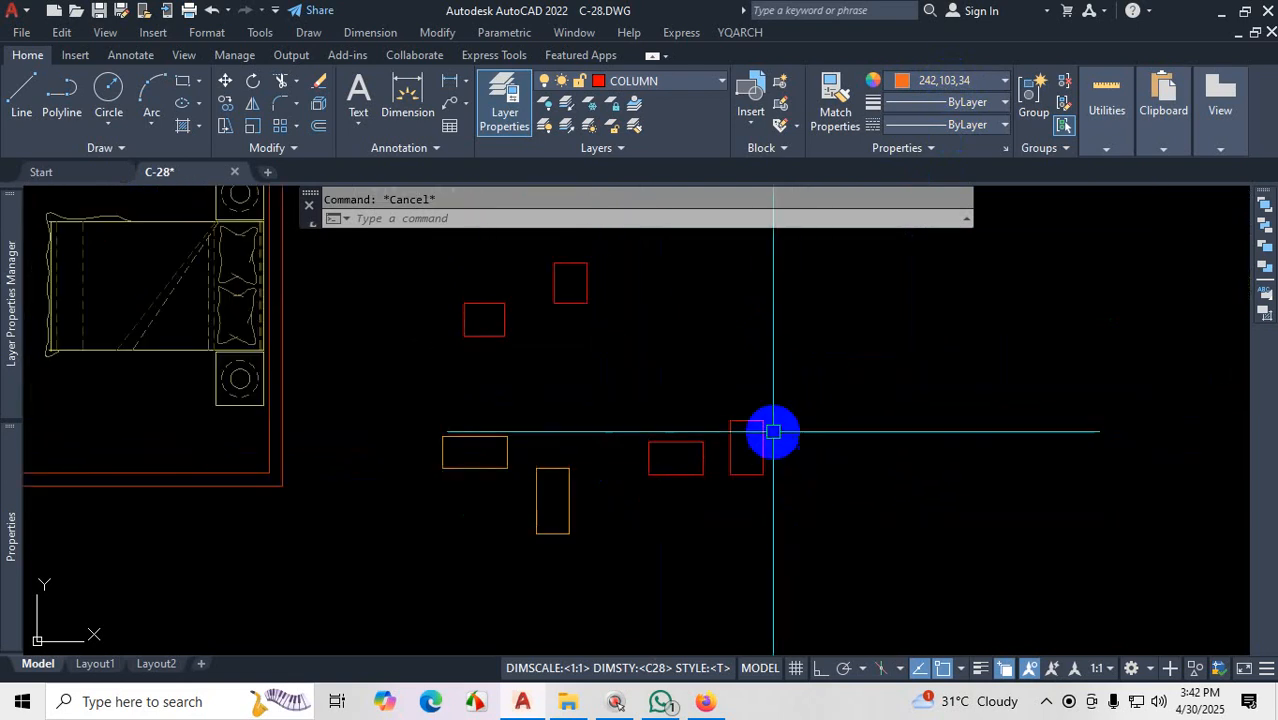
pyautogui.write('wi')
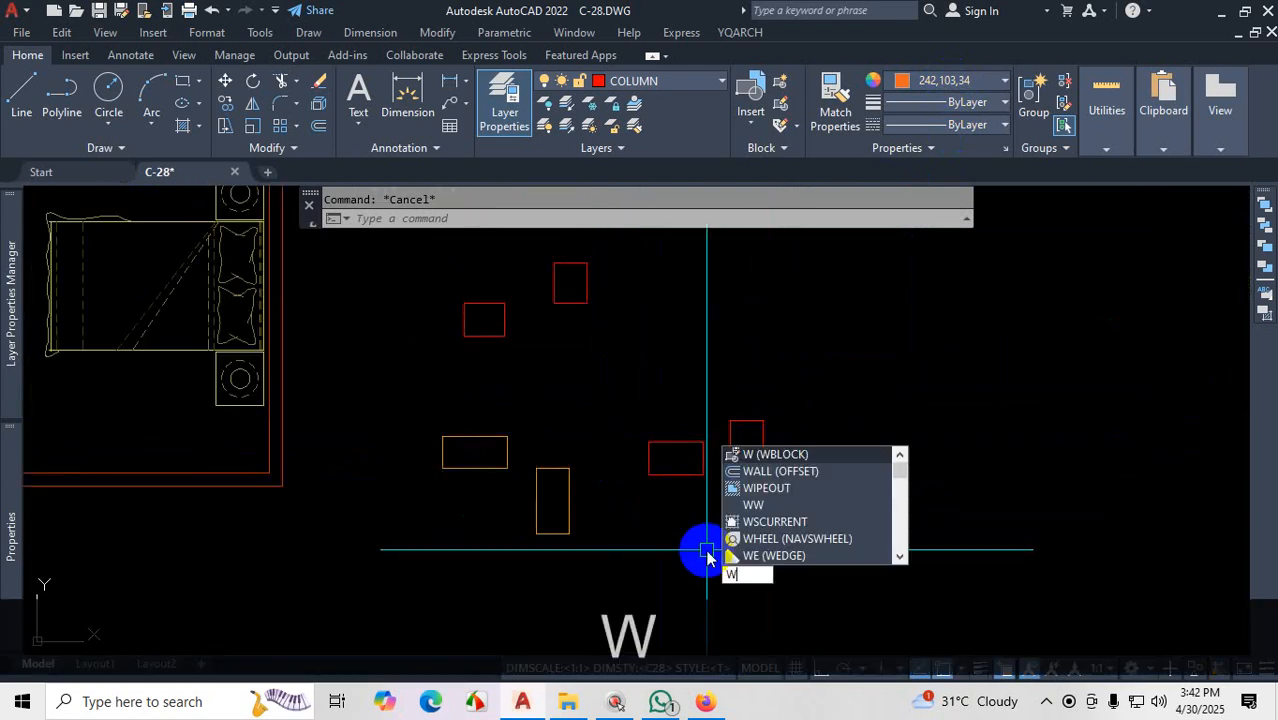
pyautogui.press('Return')
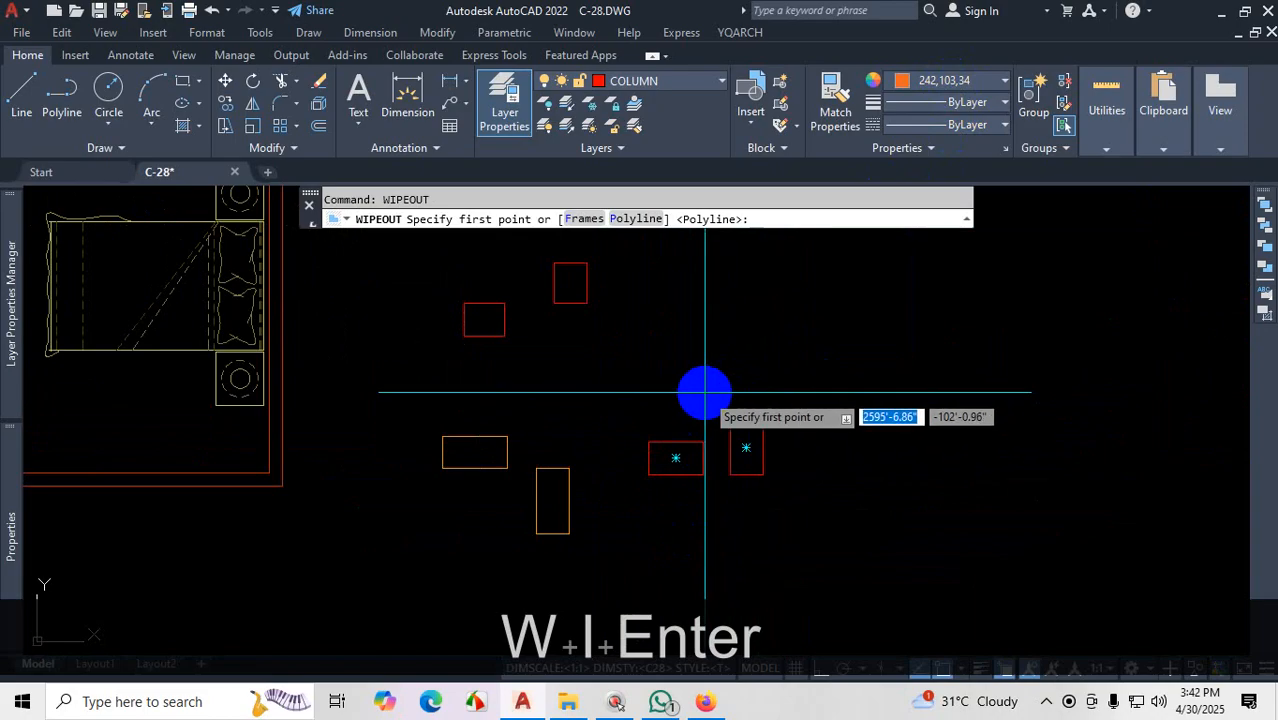
pyautogui.click(625, 220)
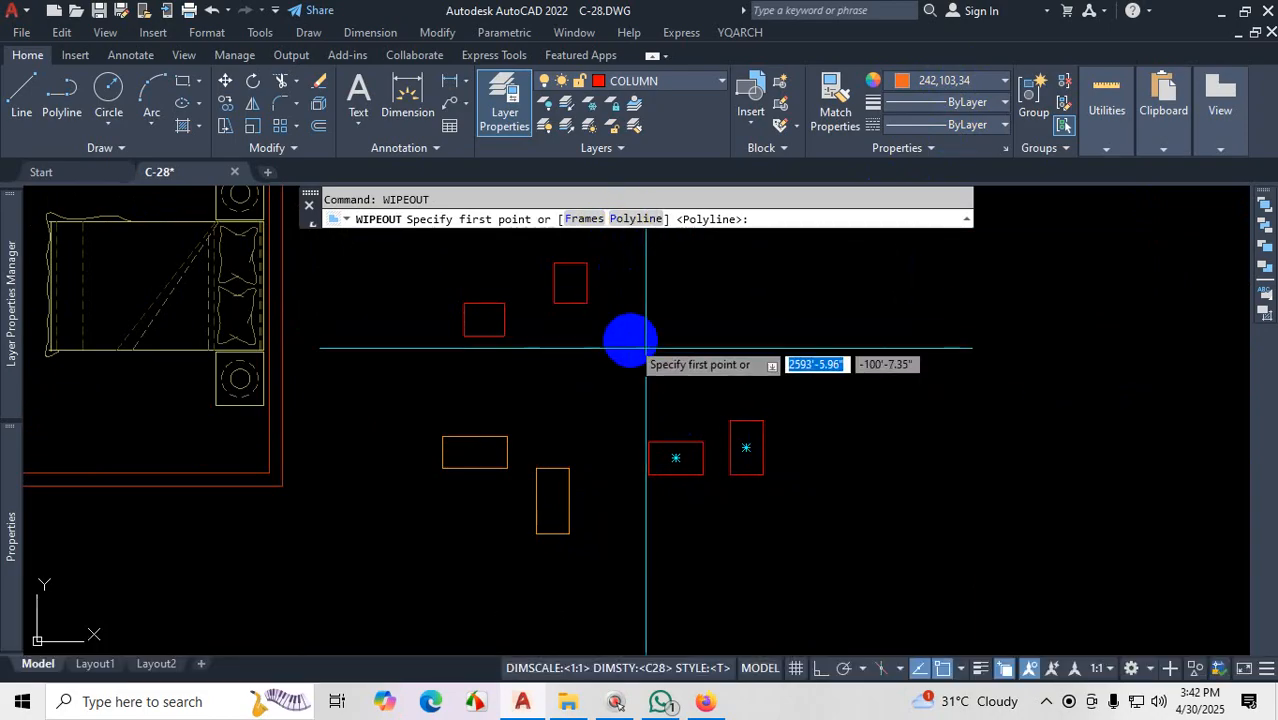
pyautogui.scroll(2, 672, 512)
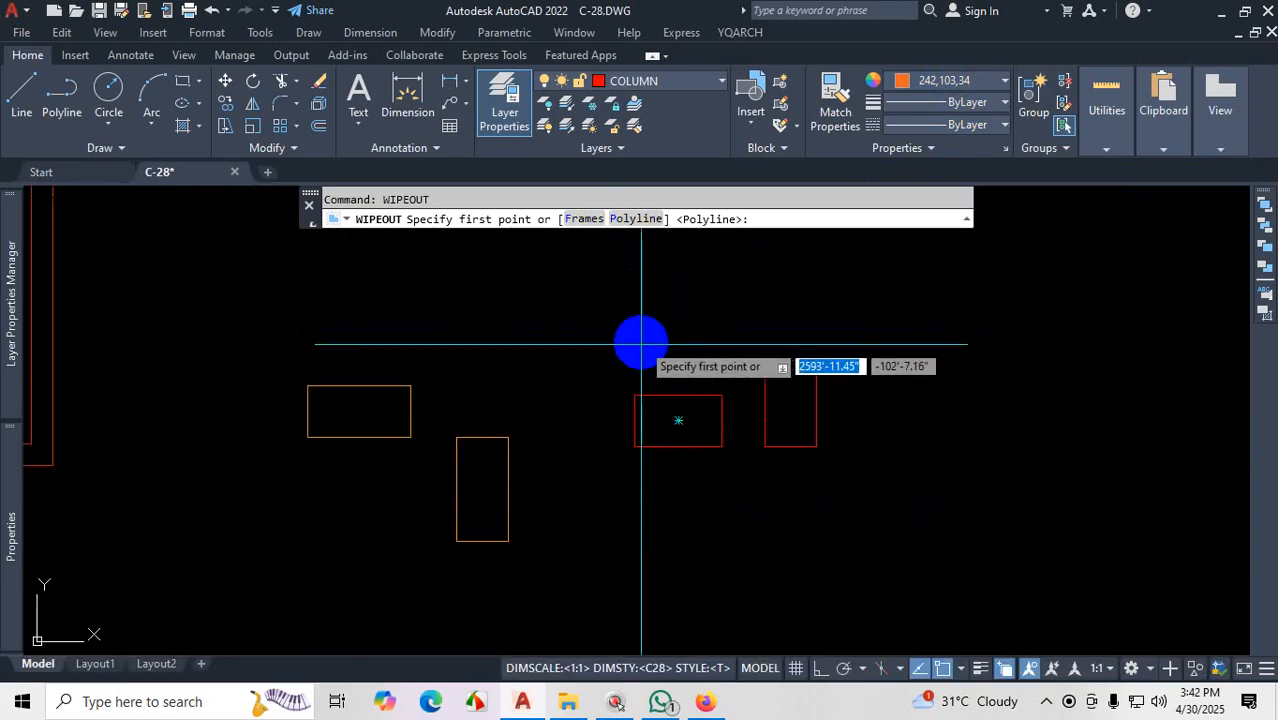
pyautogui.scroll(3, 653, 410)
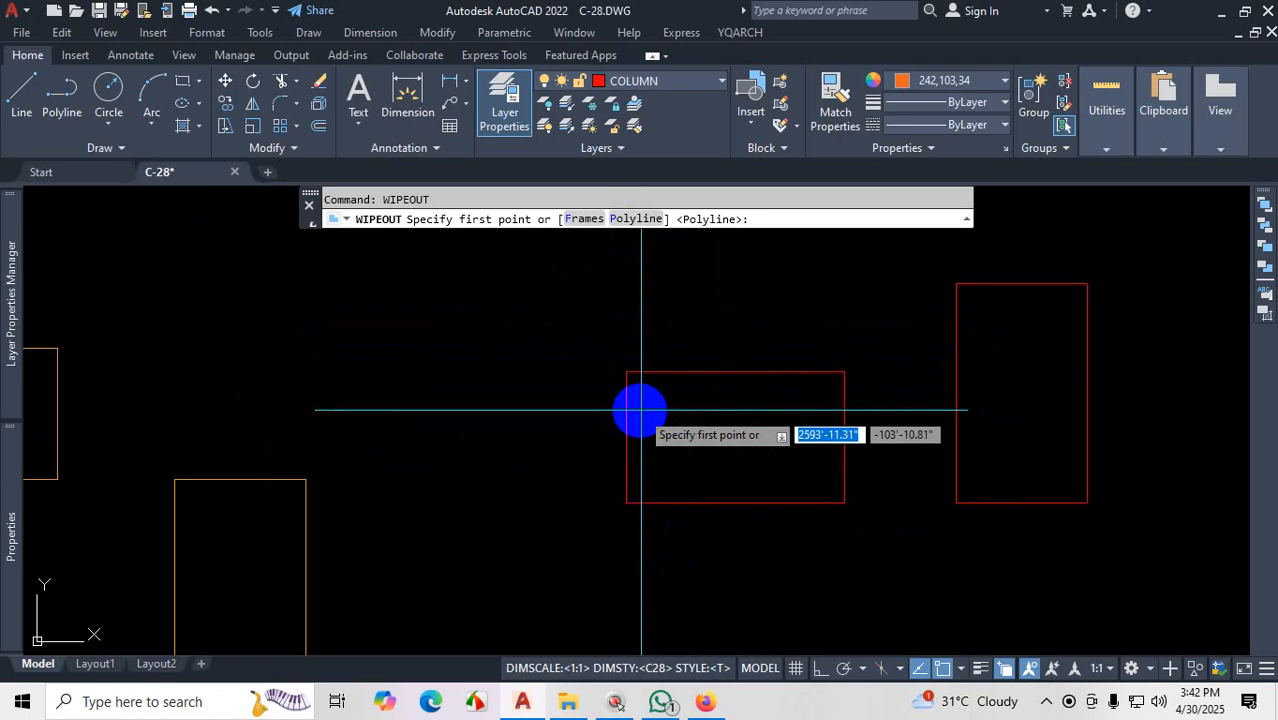
pyautogui.click(628, 371)
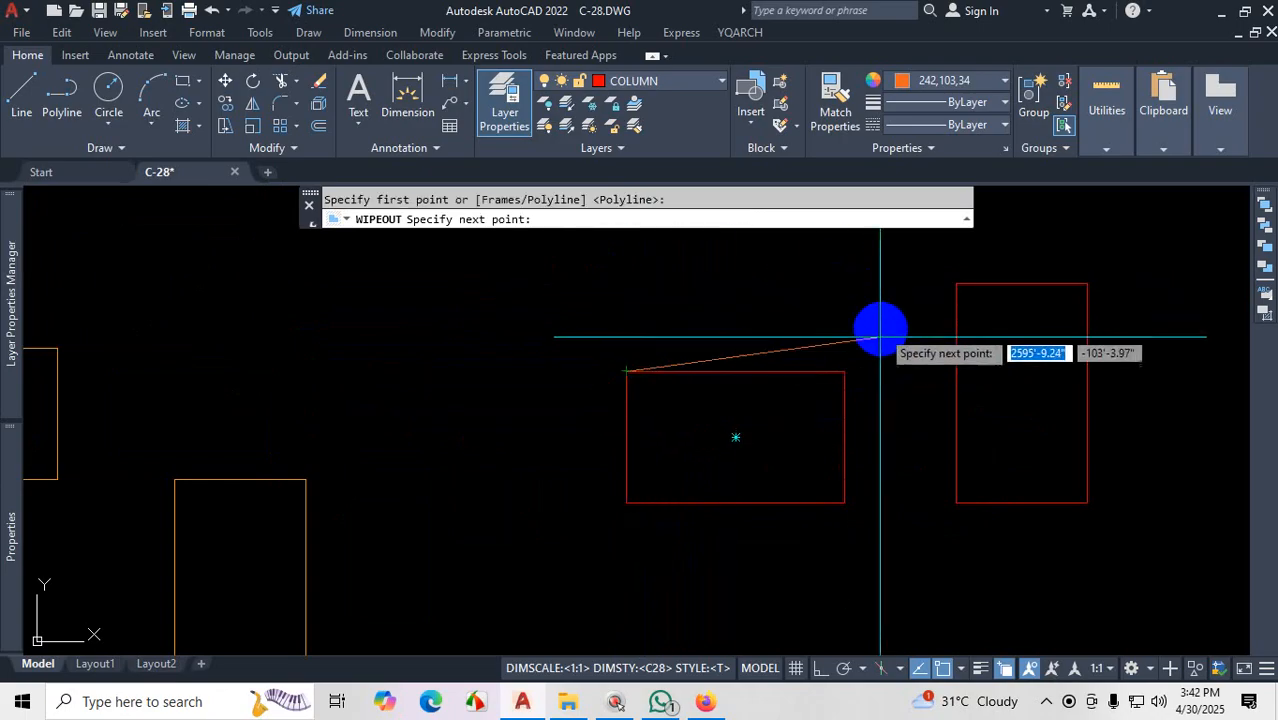
pyautogui.click(848, 374)
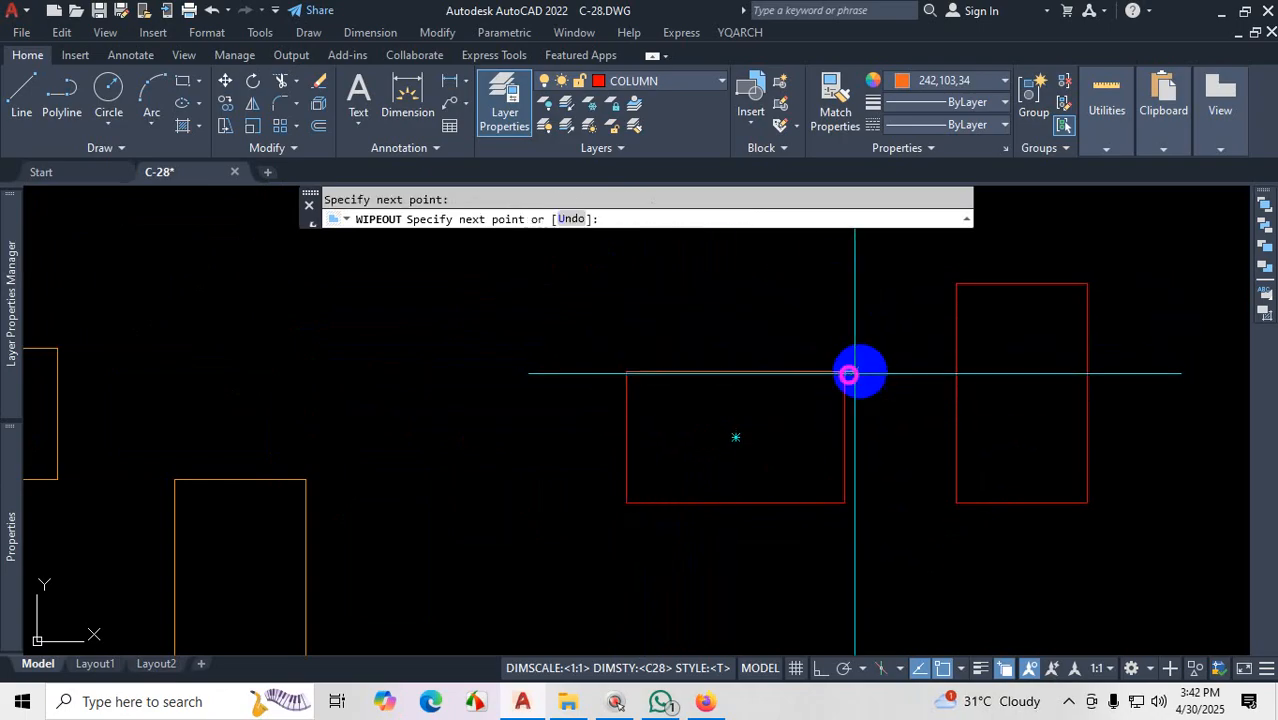
pyautogui.click(848, 502)
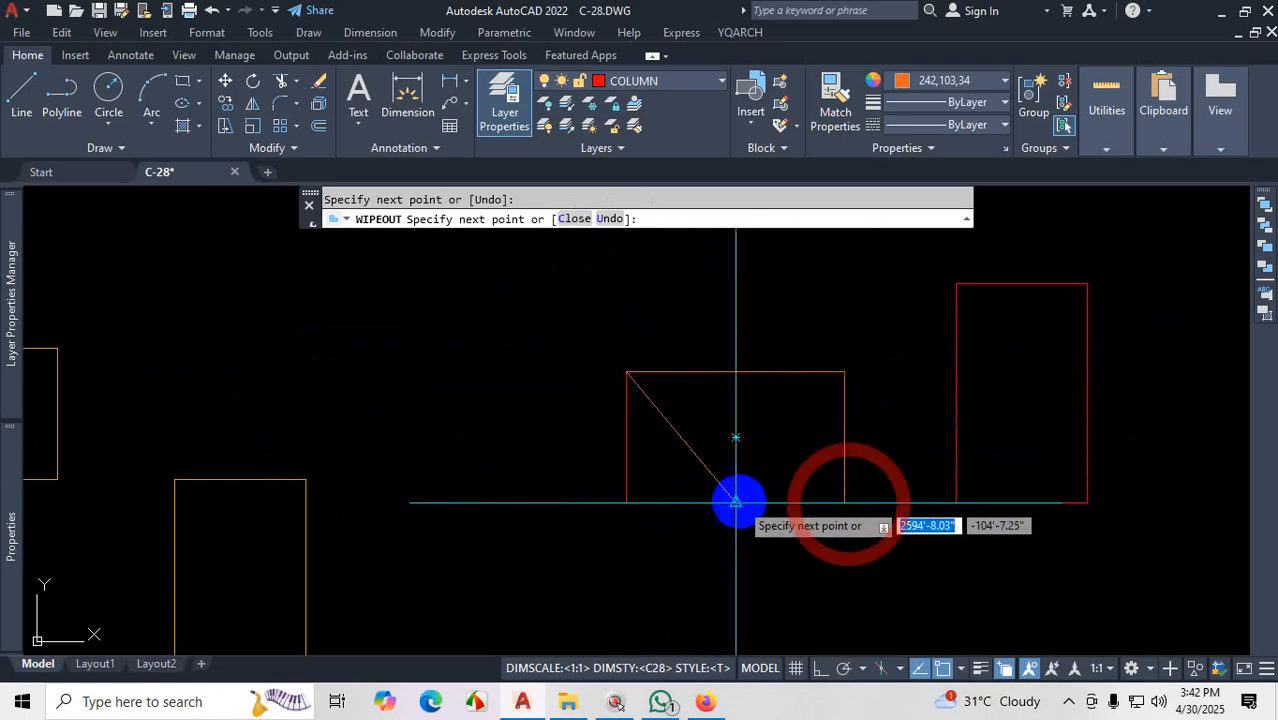
pyautogui.click(626, 502)
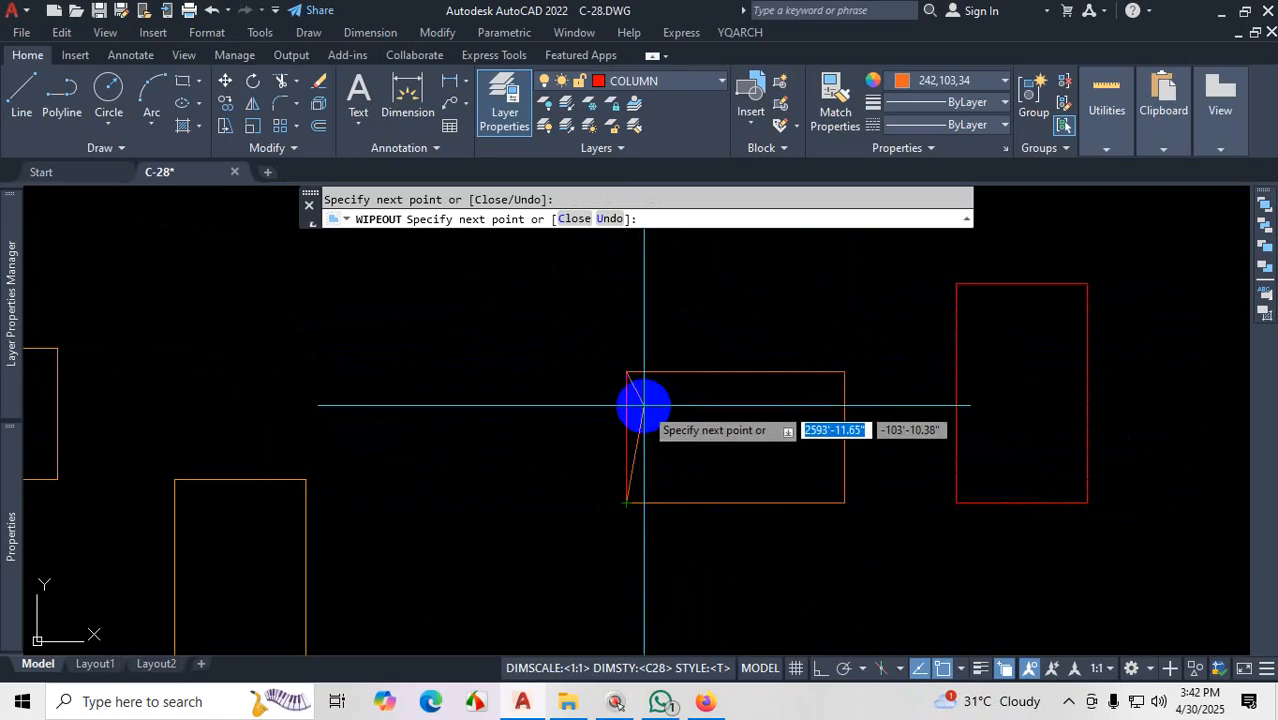
pyautogui.click(626, 371)
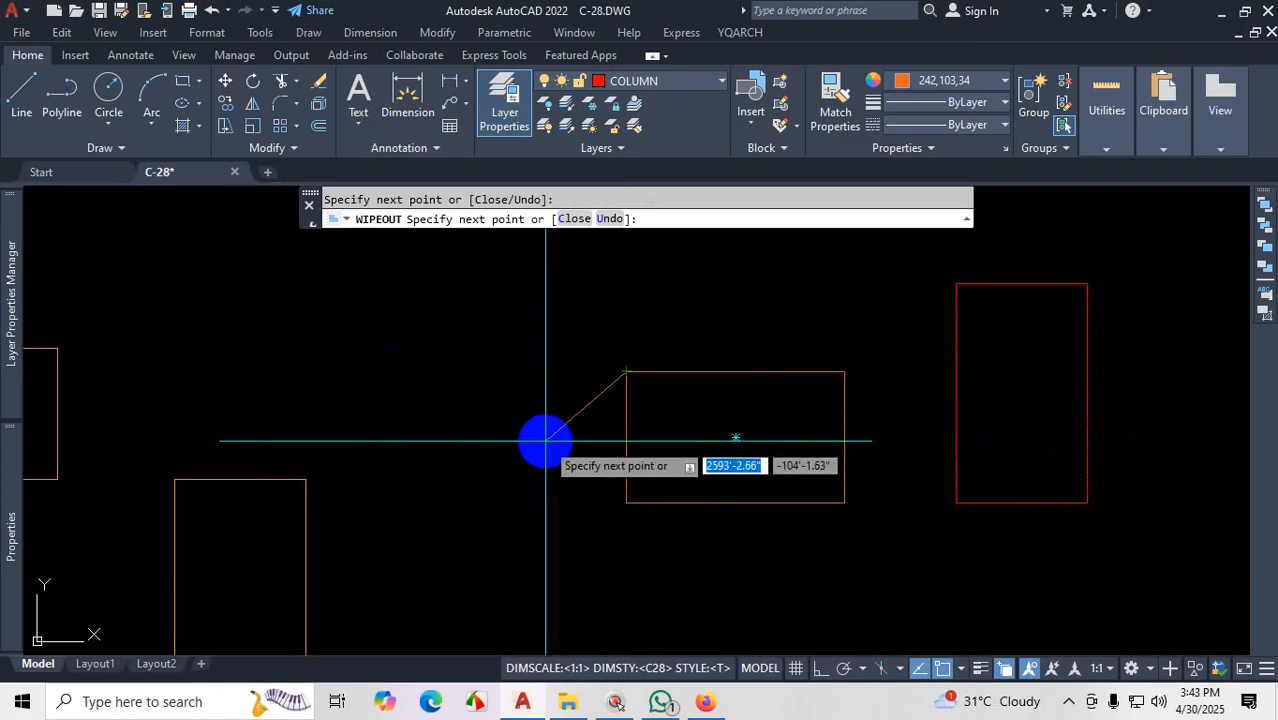
pyautogui.press('Return')
pyautogui.press('Escape')
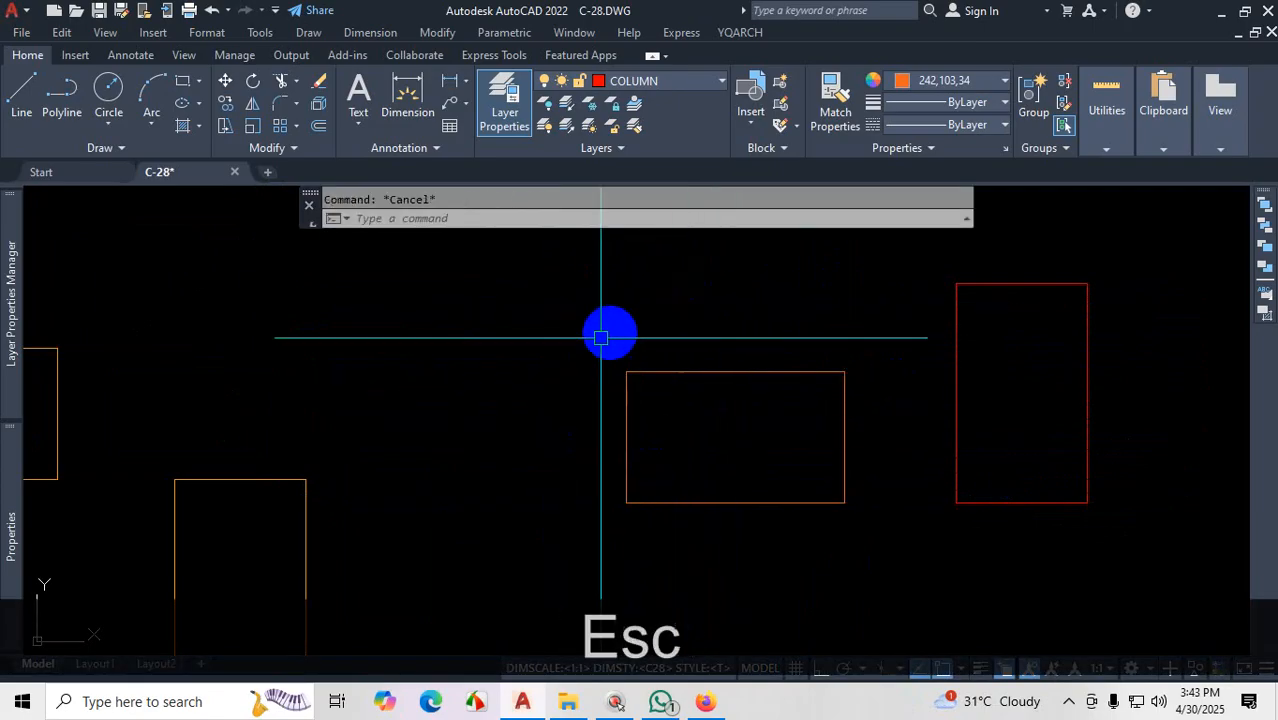
# Step: Inspect the overlapping wipeout and polyline of the smaller horizontal column and look over the column rectangles beside the plan
pyautogui.scroll(-2, 613, 335)
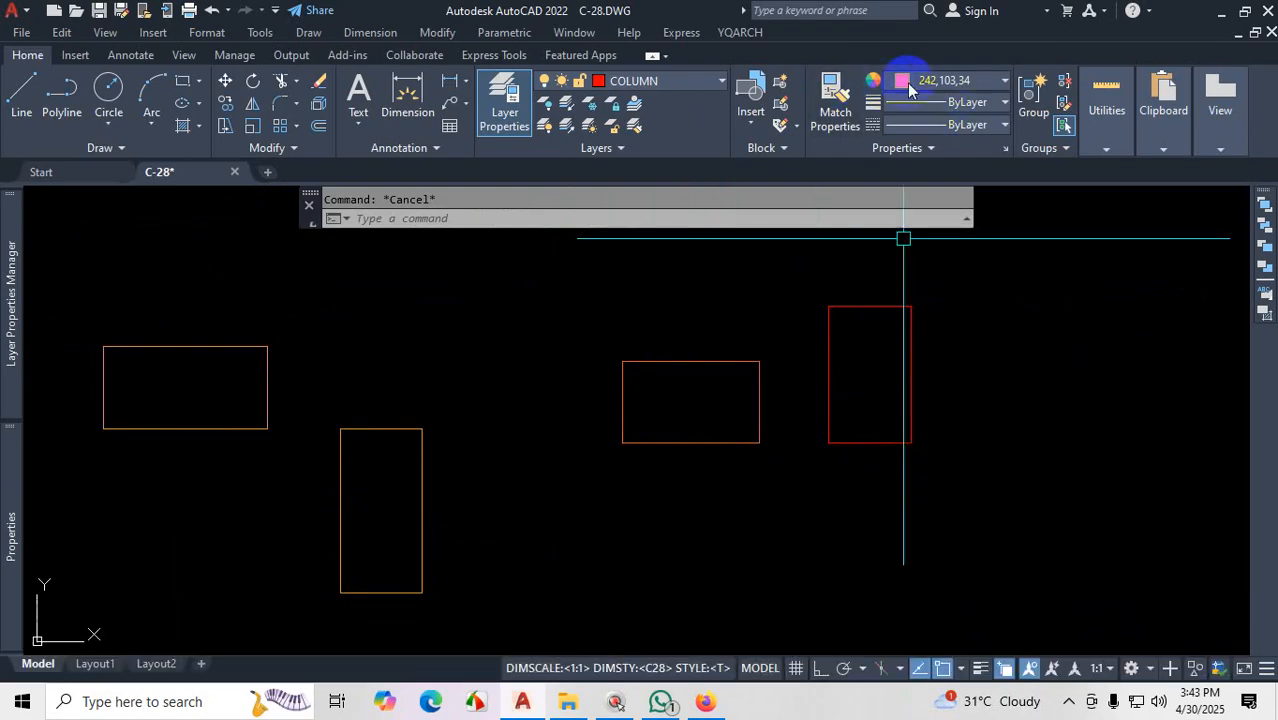
pyautogui.click(760, 390)
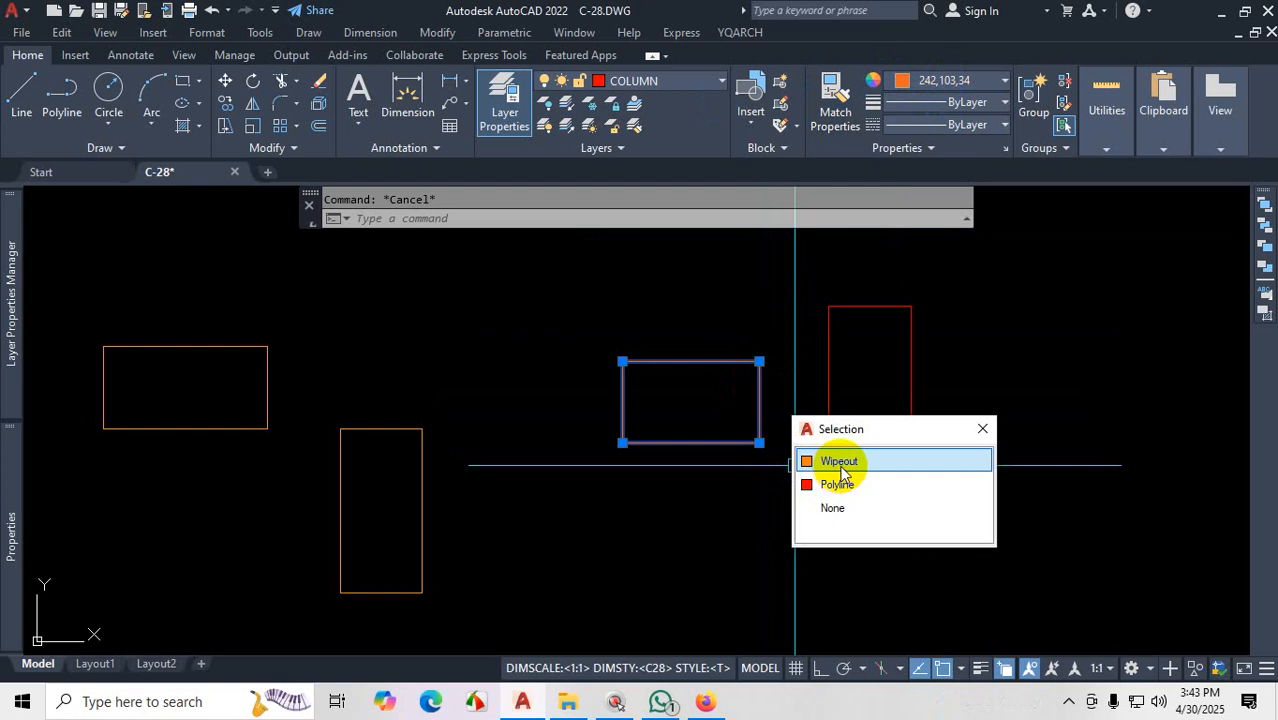
pyautogui.press('Escape')
pyautogui.scroll(-4, 665, 545)
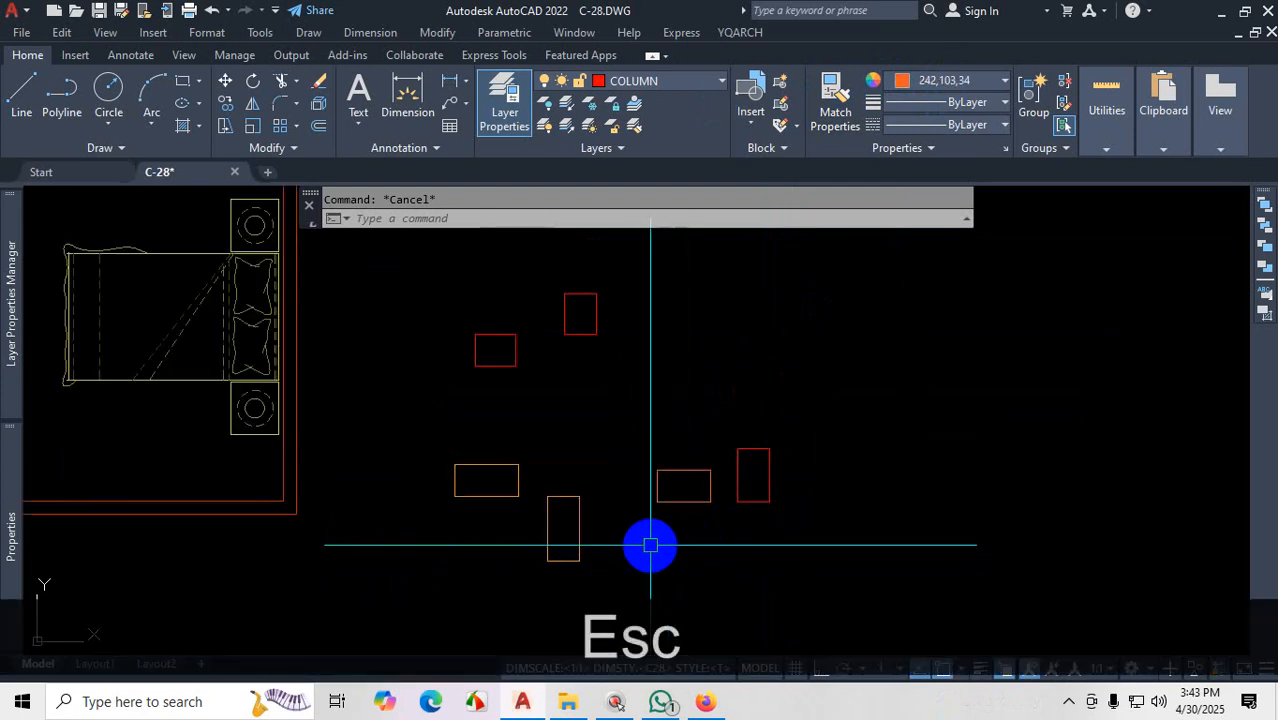
pyautogui.scroll(2, 635, 556)
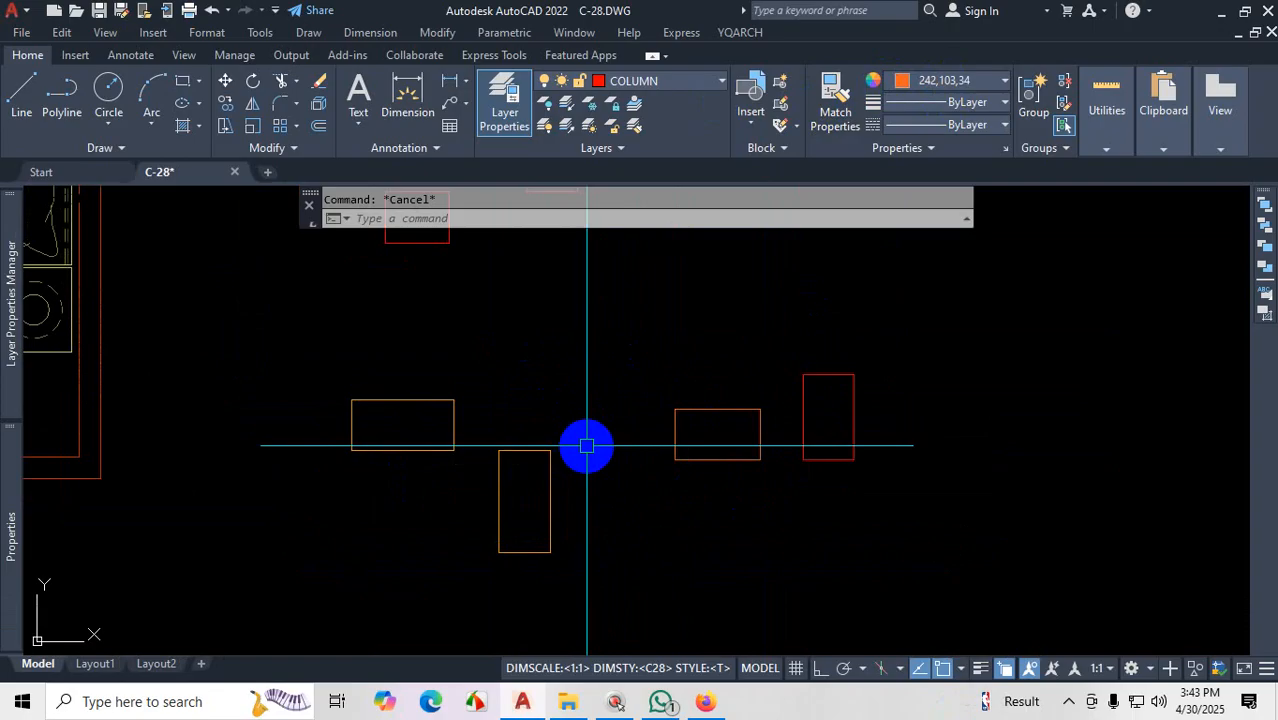
pyautogui.scroll(-5, 586, 446)
pyautogui.scroll(4, 630, 420)
pyautogui.scroll(2, 575, 376)
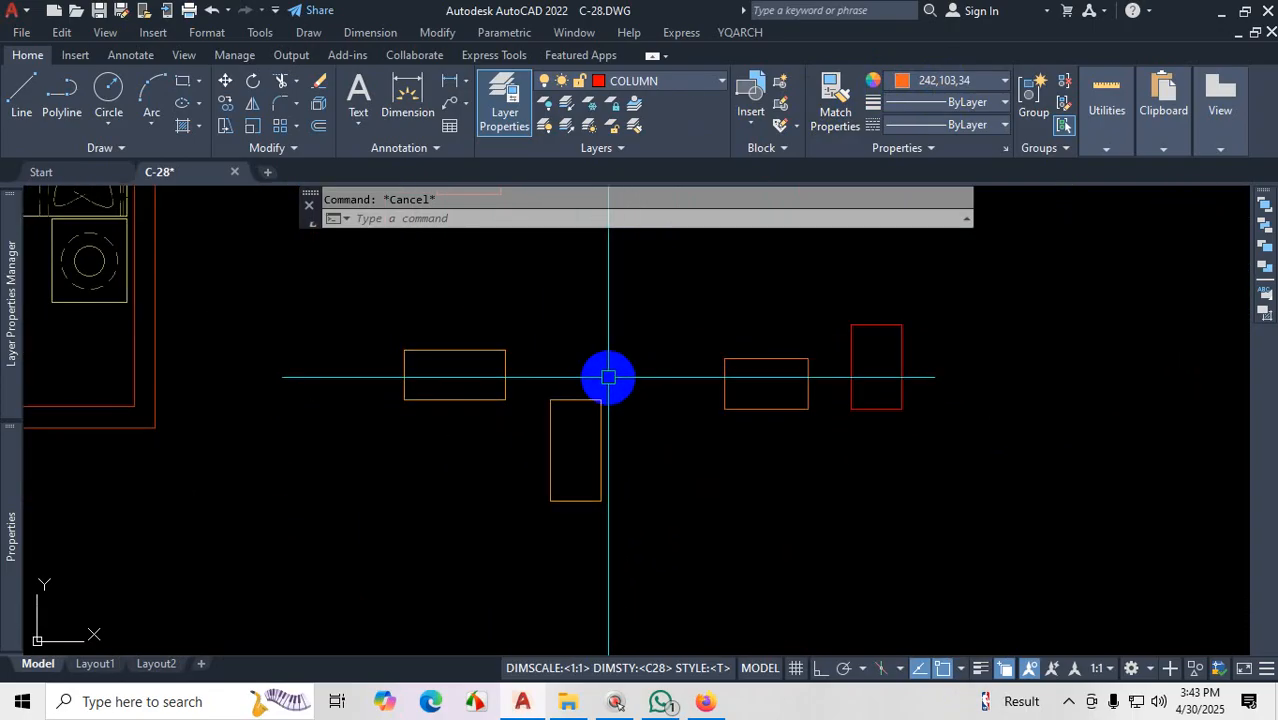
pyautogui.scroll(-5, 630, 378)
pyautogui.scroll(3, 650, 385)
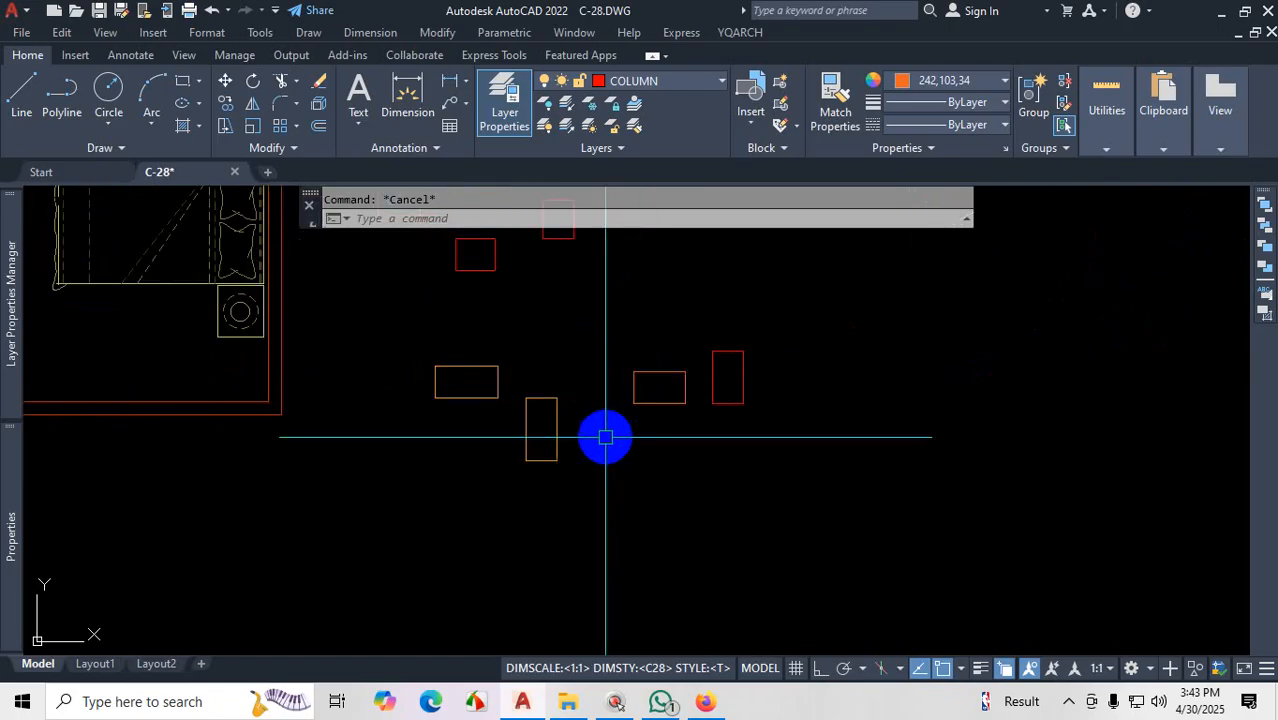
pyautogui.scroll(-4, 625, 420)
pyautogui.scroll(5, 636, 412)
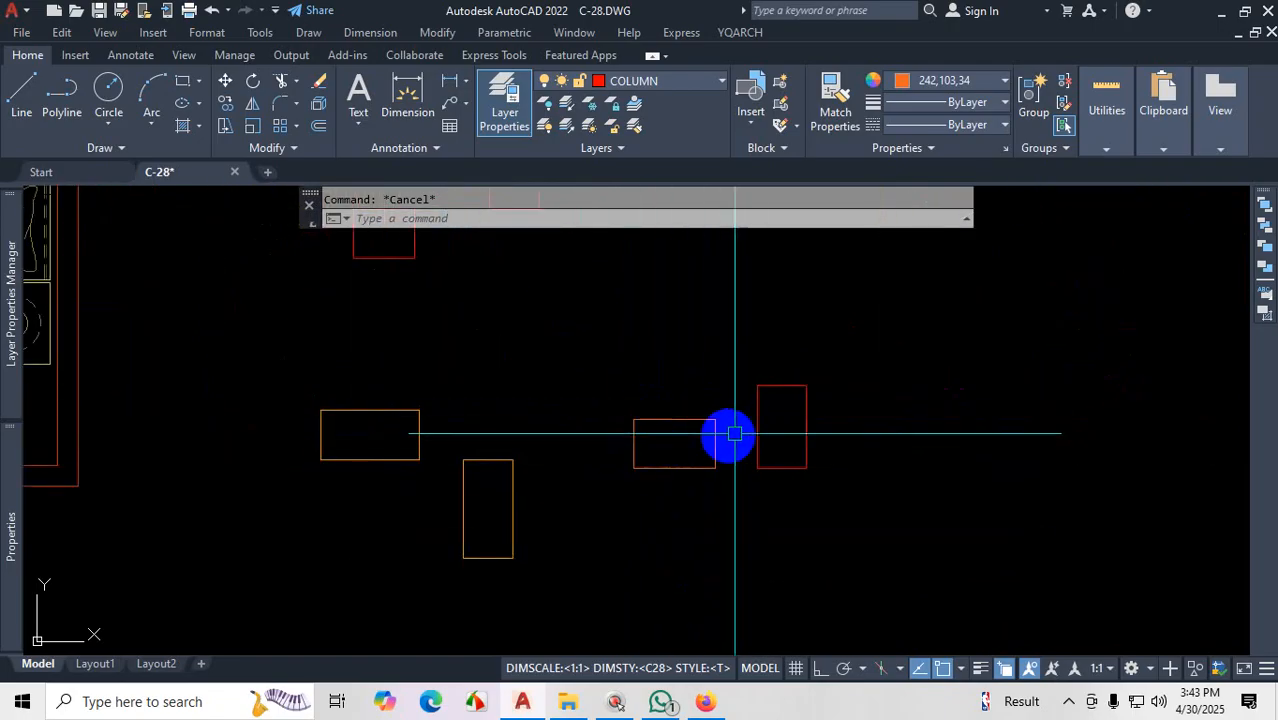
# Step: Create a wipeout from the closed polyline of the red vertical column beside the smaller horizontal column, keeping the polyline
pyautogui.write('wi')
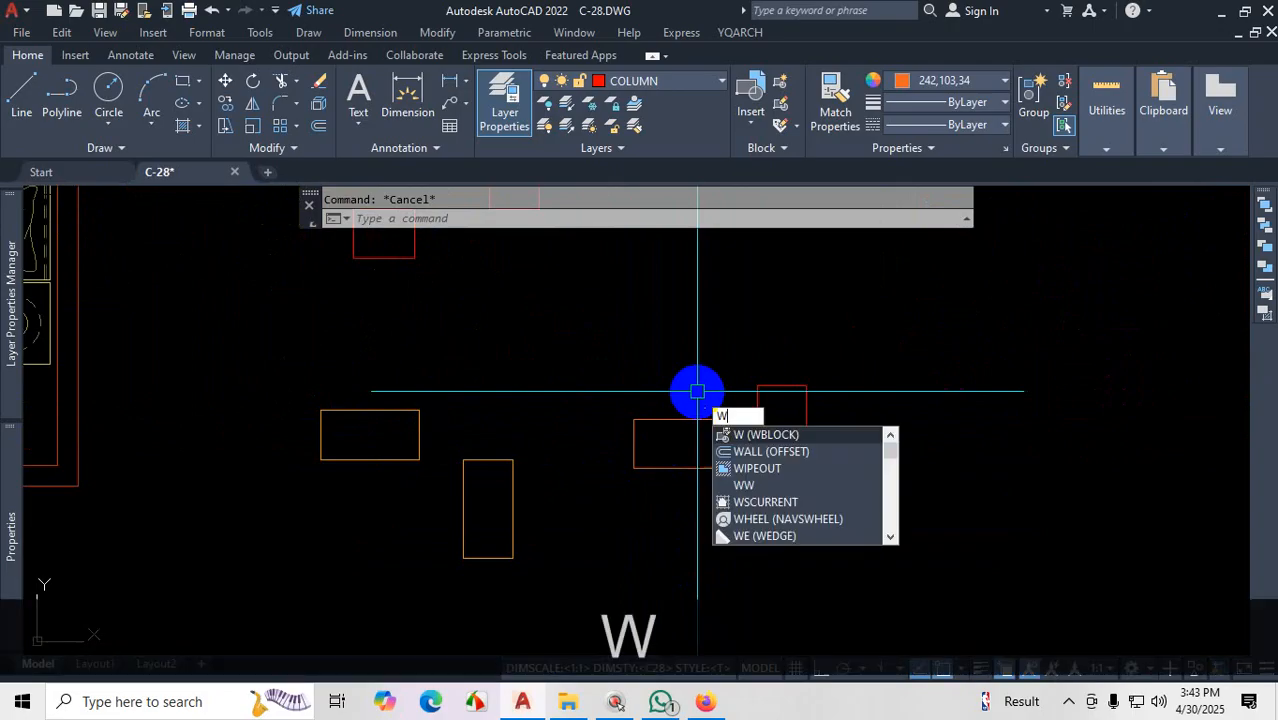
pyautogui.press('Return')
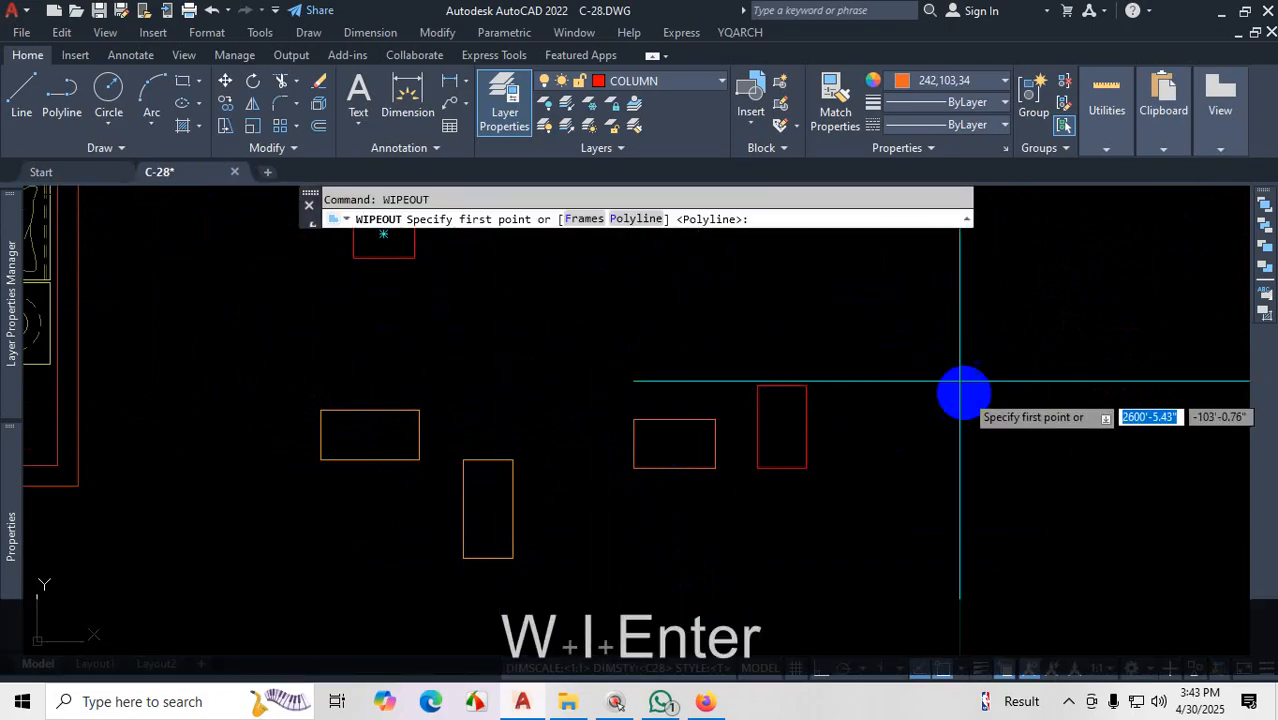
pyautogui.click(638, 218)
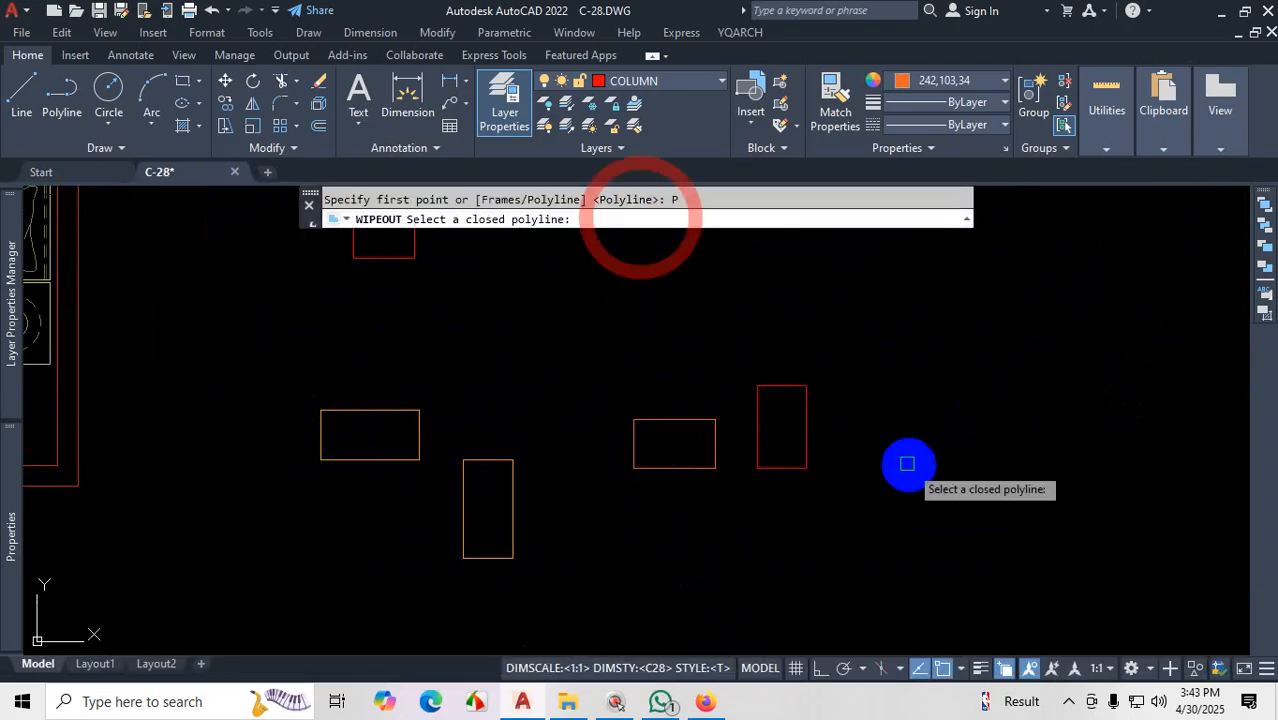
pyautogui.click(787, 386)
pyautogui.click(833, 454)
pyautogui.scroll(-4, 804, 371)
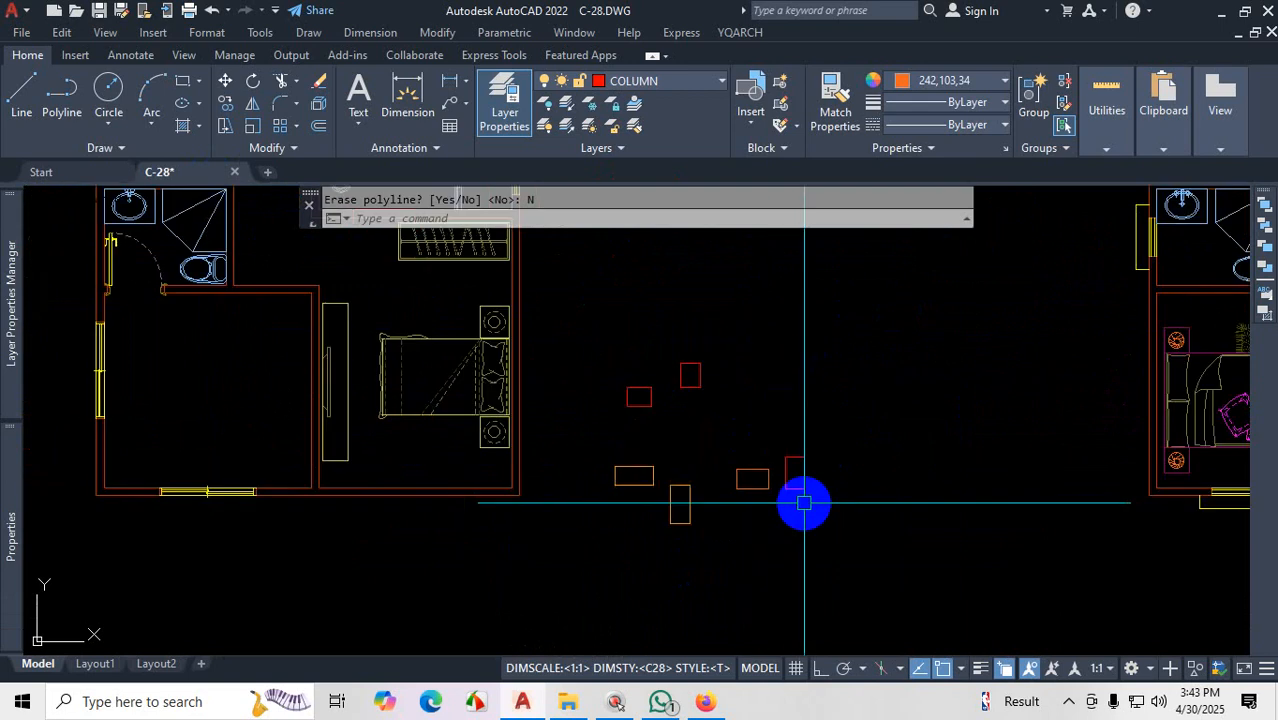
pyautogui.scroll(4, 847, 474)
pyautogui.click(789, 418)
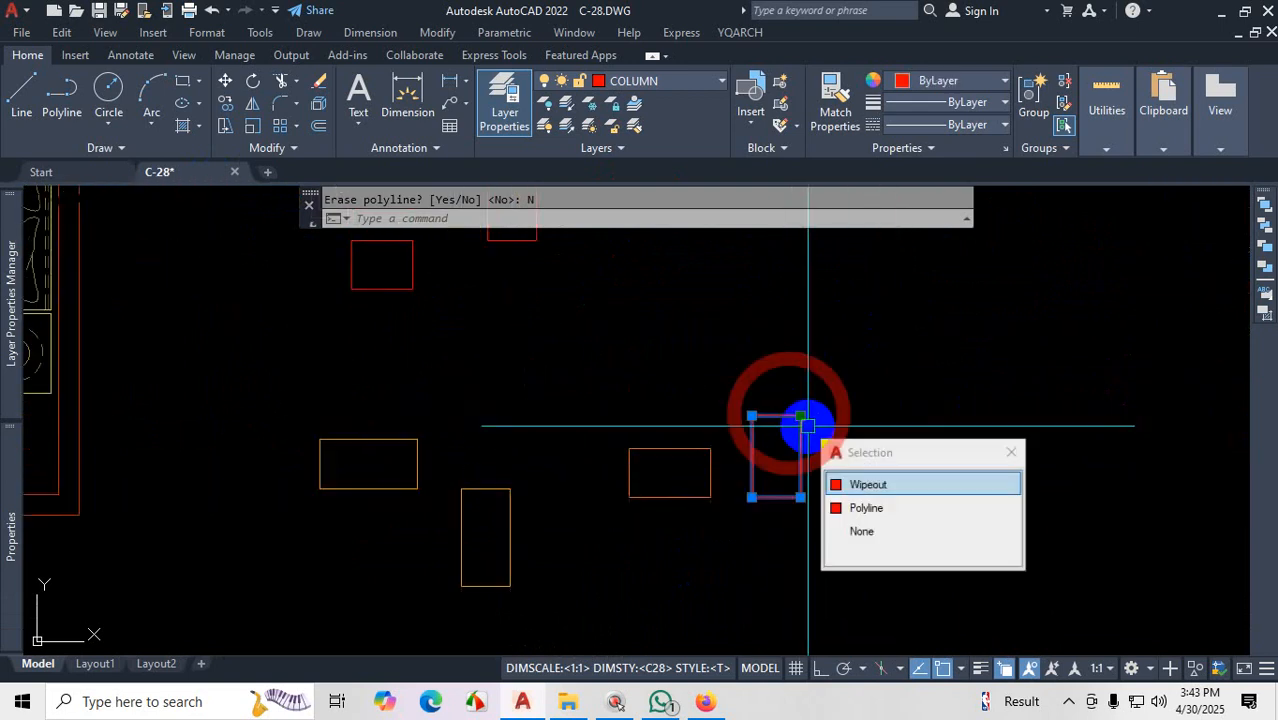
pyautogui.press('Escape')
pyautogui.press('Escape')
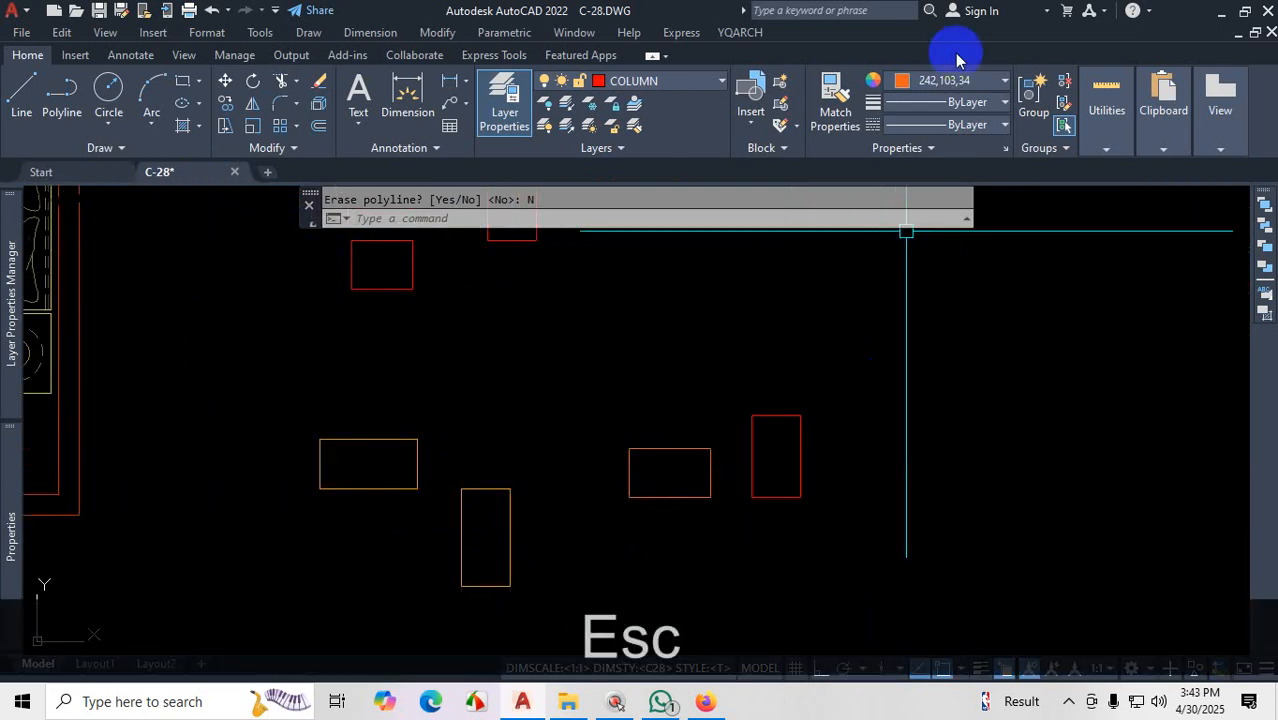
# Step: Select the wipeout among the overlapping objects of that vertical column, color it orange, and clear the selection
pyautogui.click(801, 413)
pyautogui.click(880, 486)
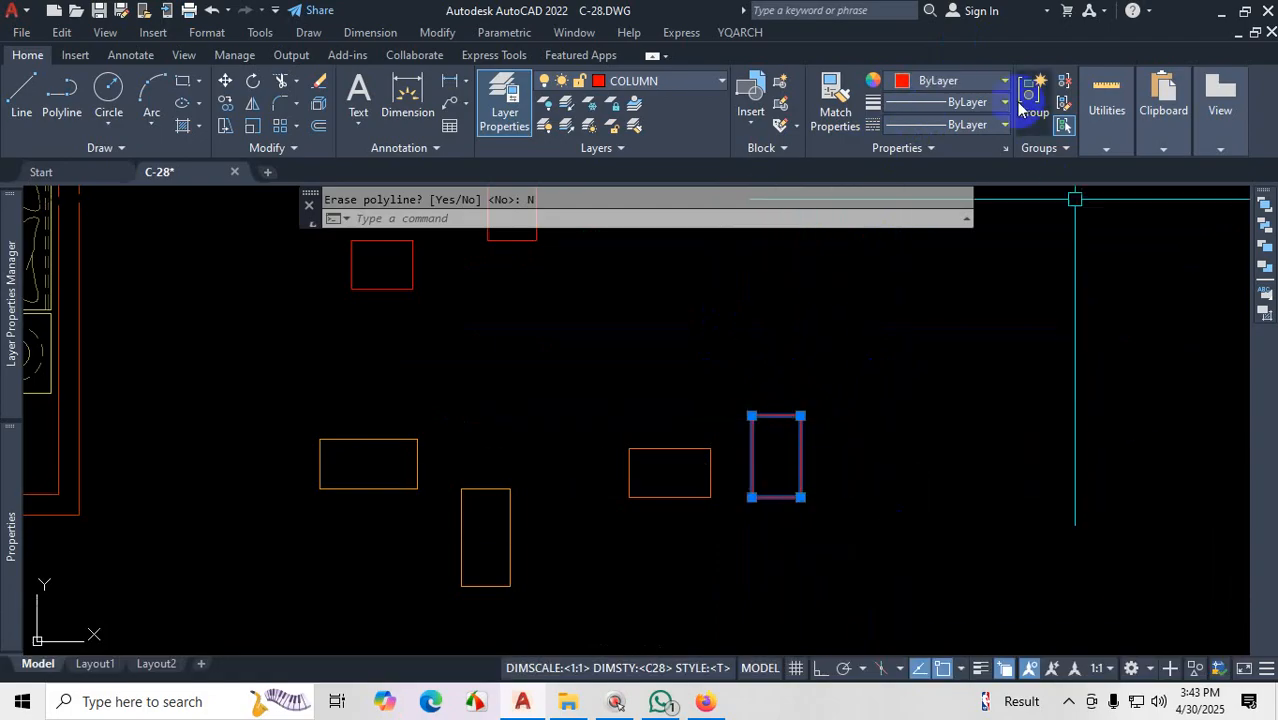
pyautogui.click(979, 88)
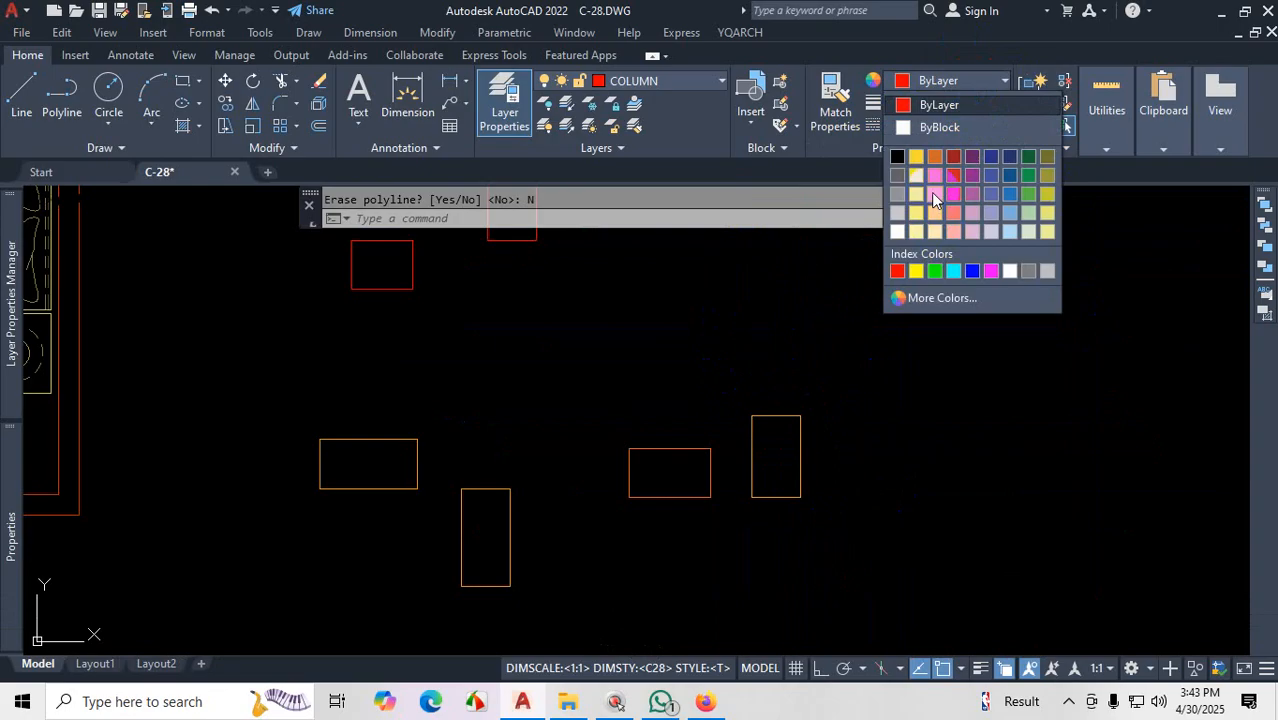
pyautogui.click(934, 190)
pyautogui.press('Escape')
pyautogui.scroll(-4, 810, 465)
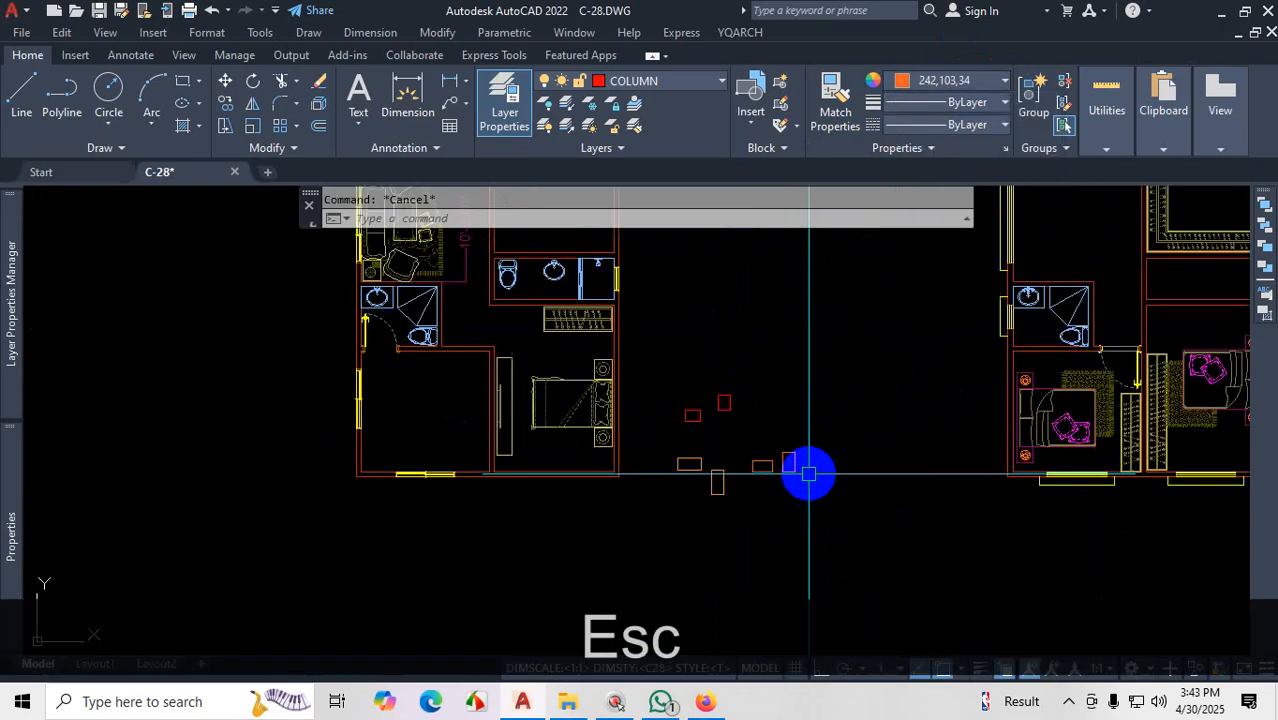
# Step: Create a wipeout from the closed polyline of the smallest horizontal column in the upper pair, without erasing the polyline
pyautogui.scroll(5, 731, 411)
pyautogui.scroll(3, 731, 411)
pyautogui.write('WI')
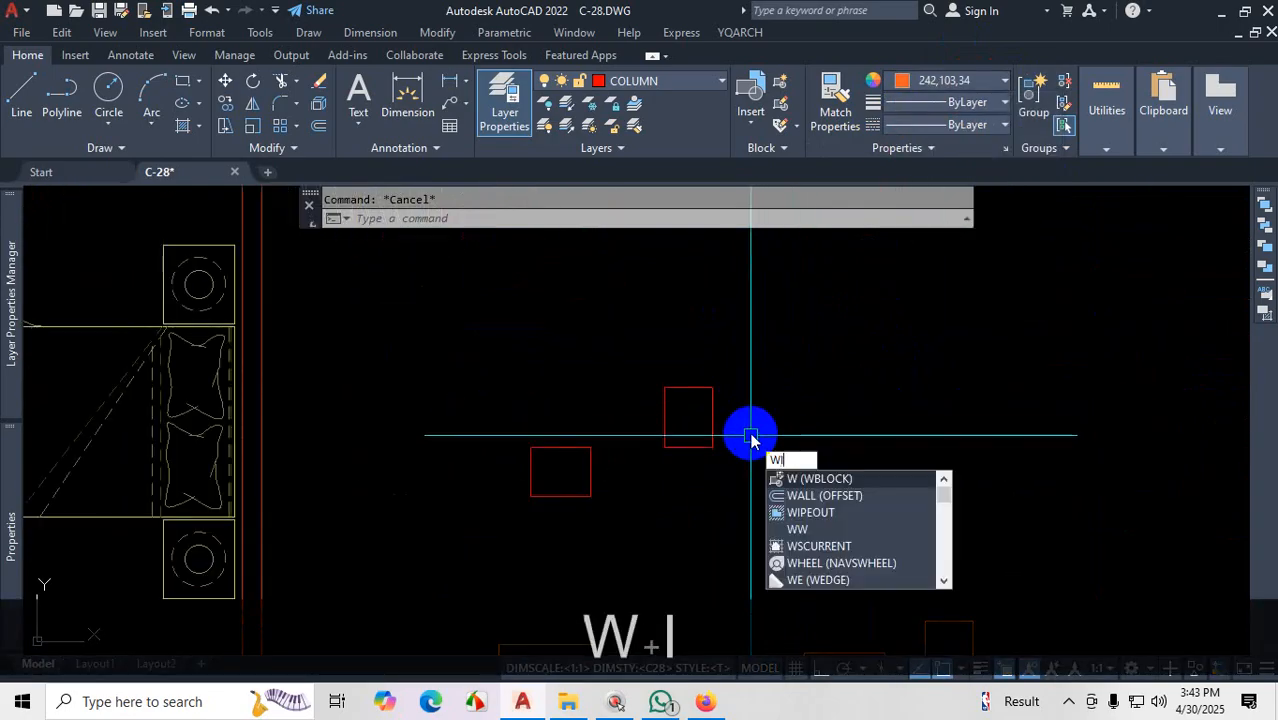
pyautogui.press('Return')
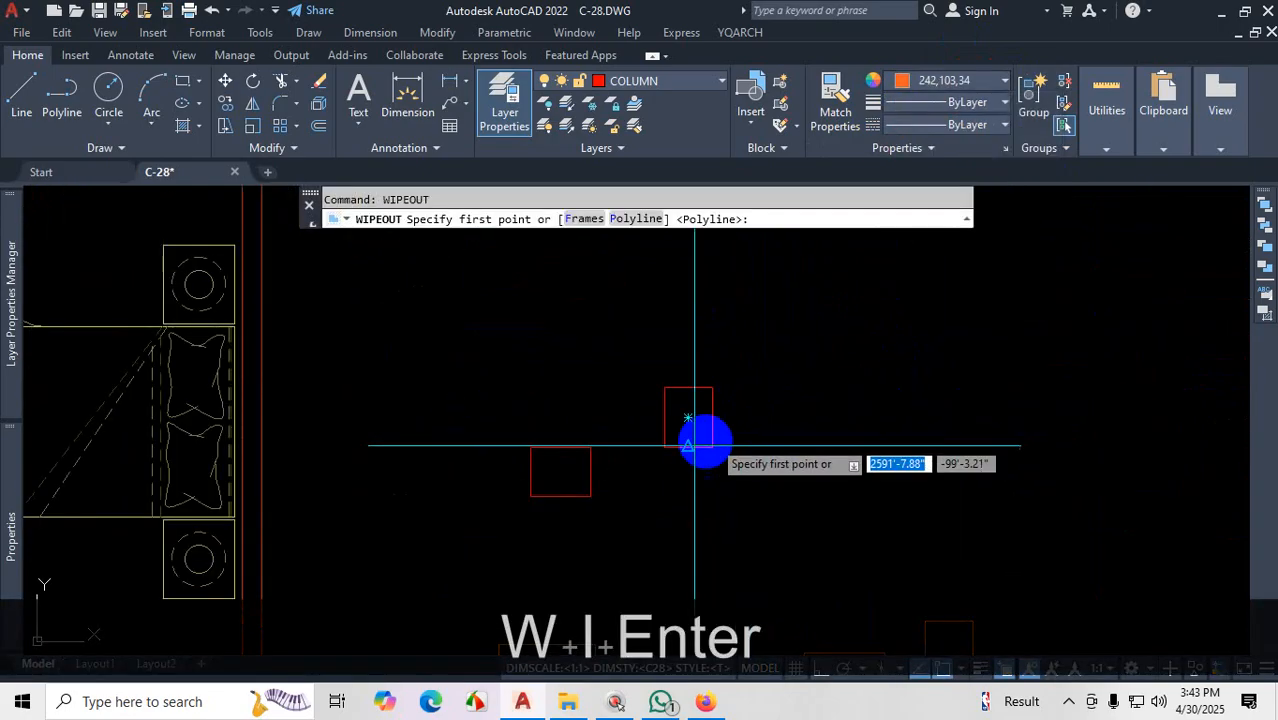
pyautogui.click(620, 219)
pyautogui.click(566, 450)
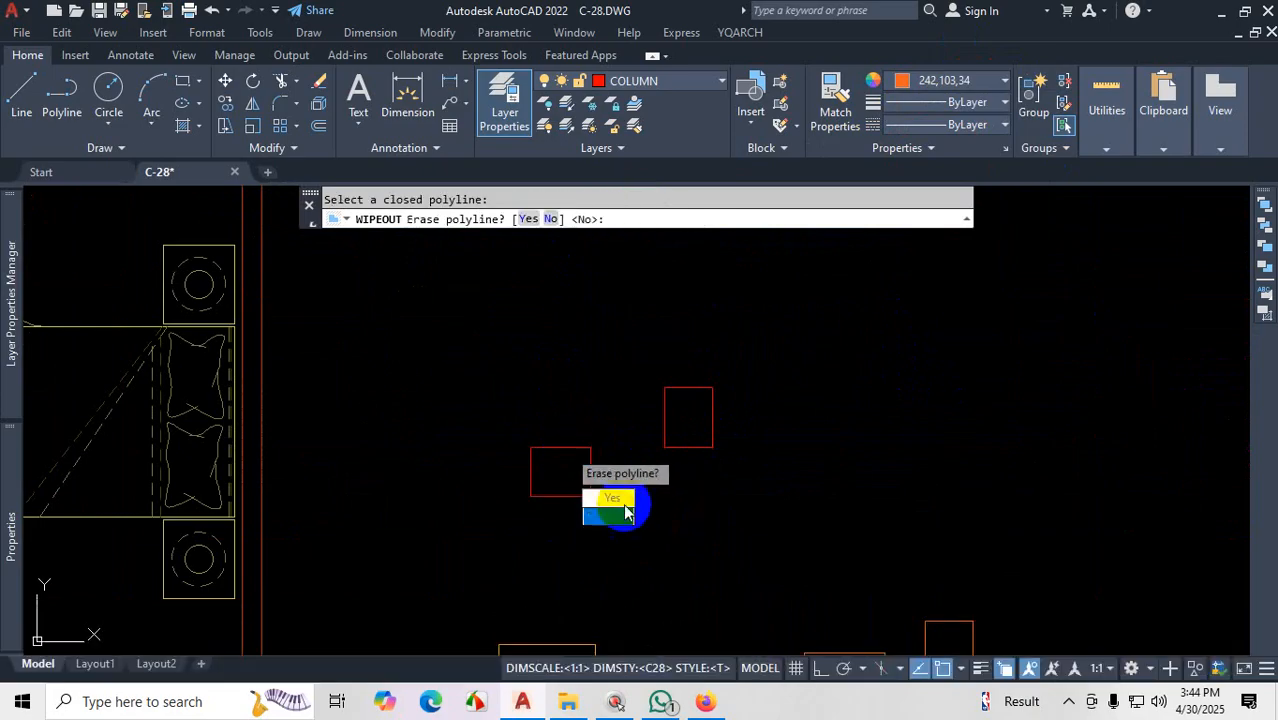
pyautogui.press('space')
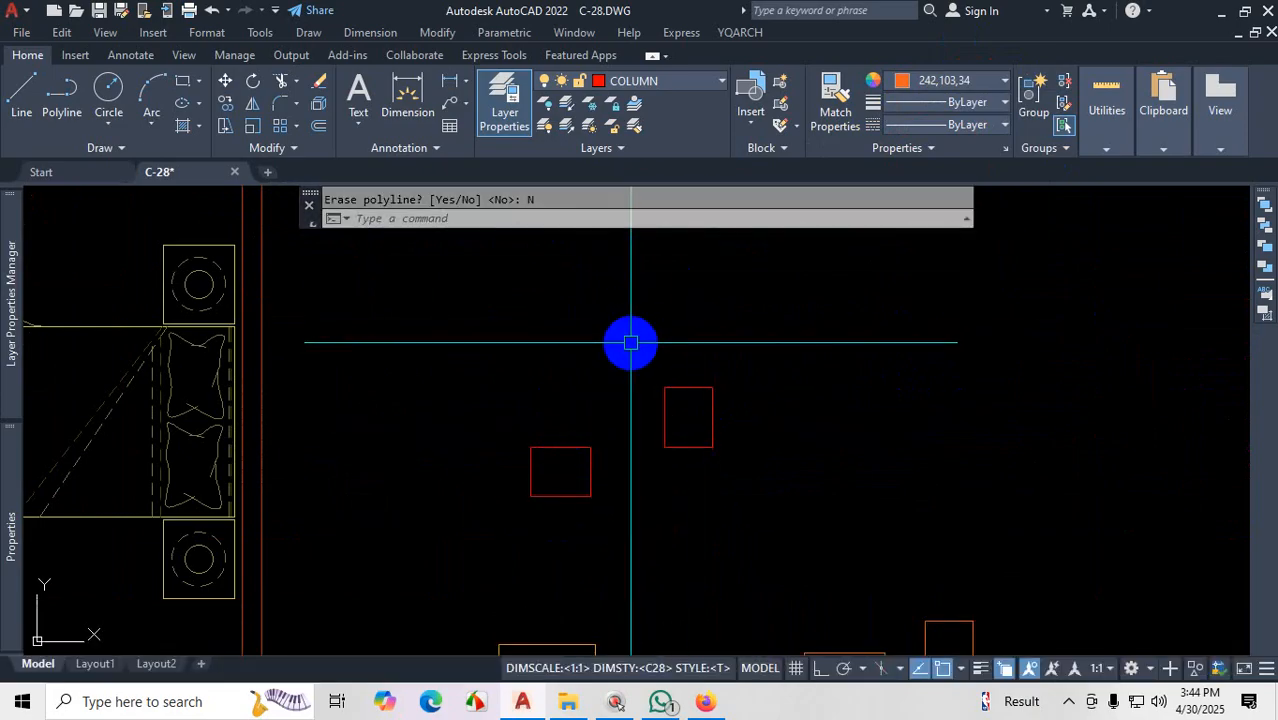
# Step: Create a wipeout from the smallest vertical column's closed polyline, keep the polyline, and leave the command
pyautogui.press('space')
pyautogui.click(633, 219)
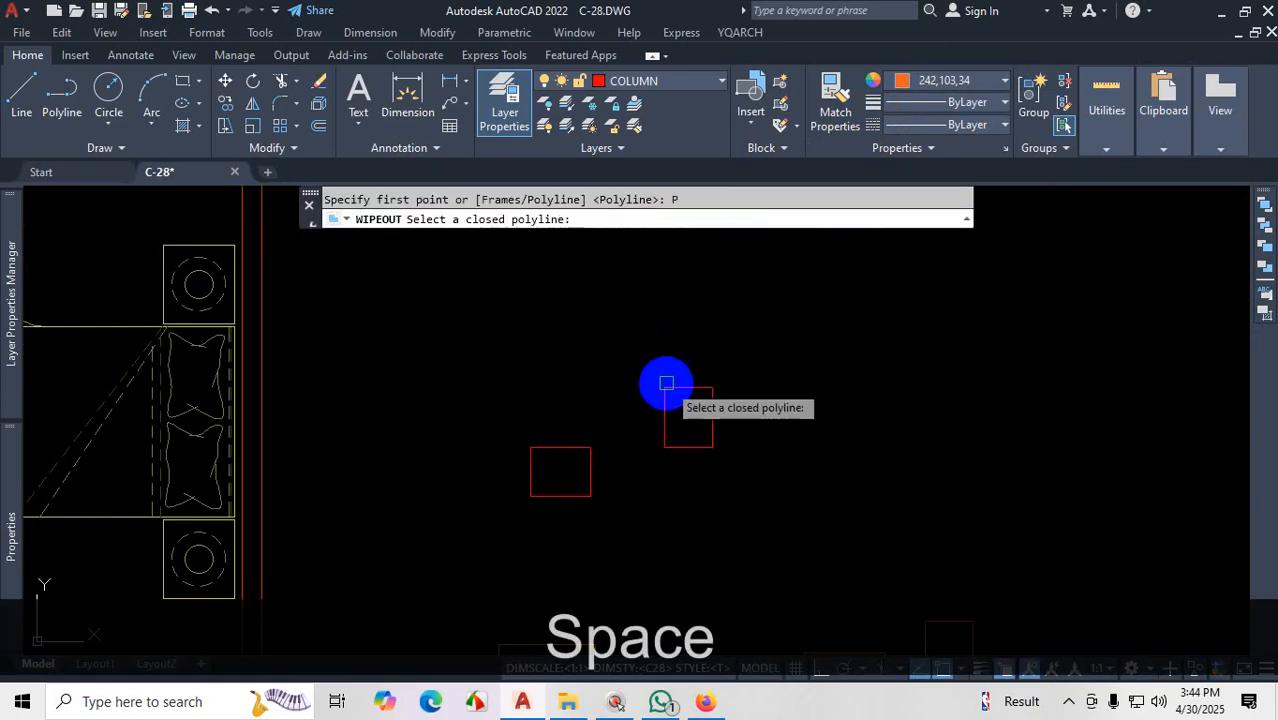
pyautogui.click(686, 389)
pyautogui.click(738, 470)
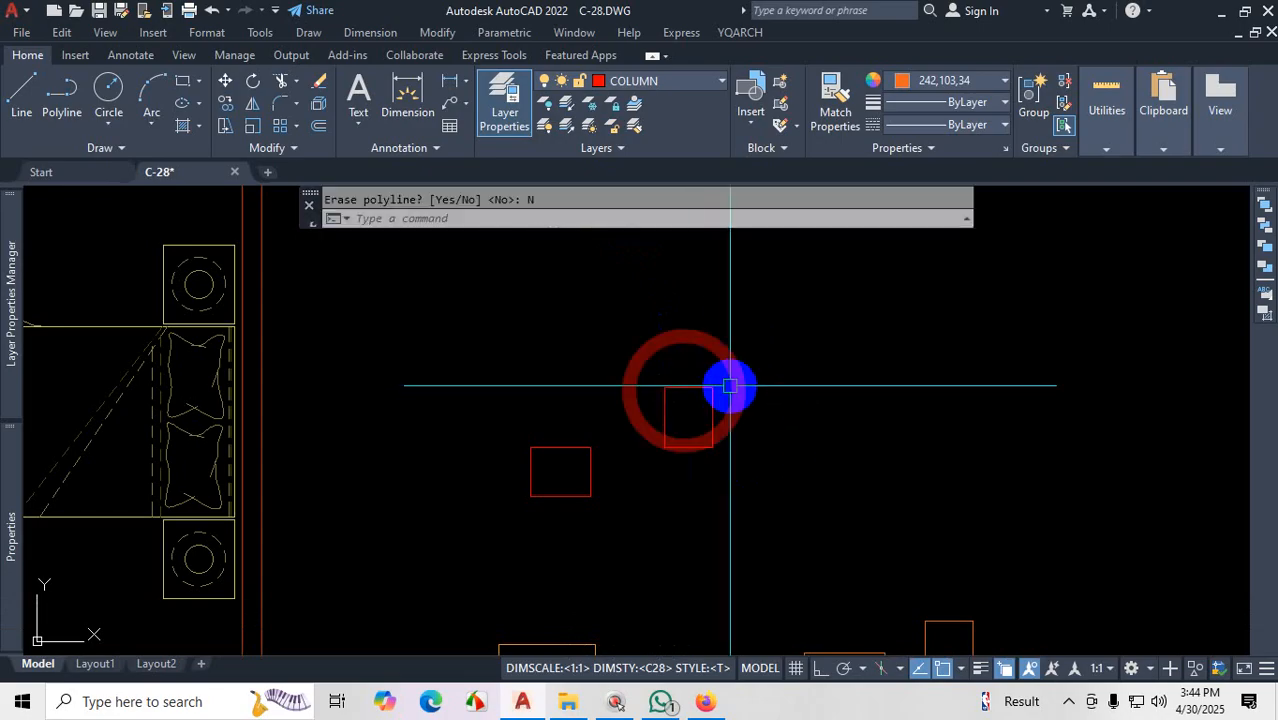
pyautogui.press('space')
pyautogui.press('Escape')
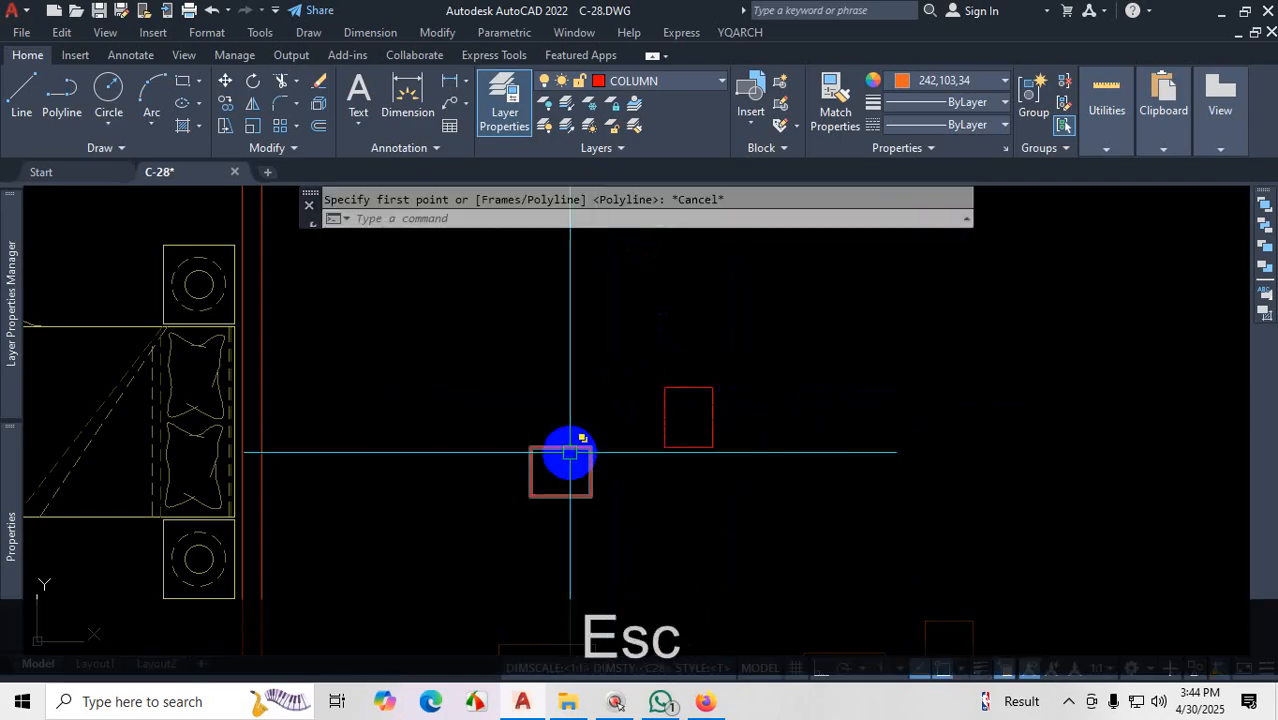
# Step: Select the wipeouts of both smallest columns from their overlapping objects, color them orange, and clear the selection
pyautogui.click(573, 450)
pyautogui.click(630, 521)
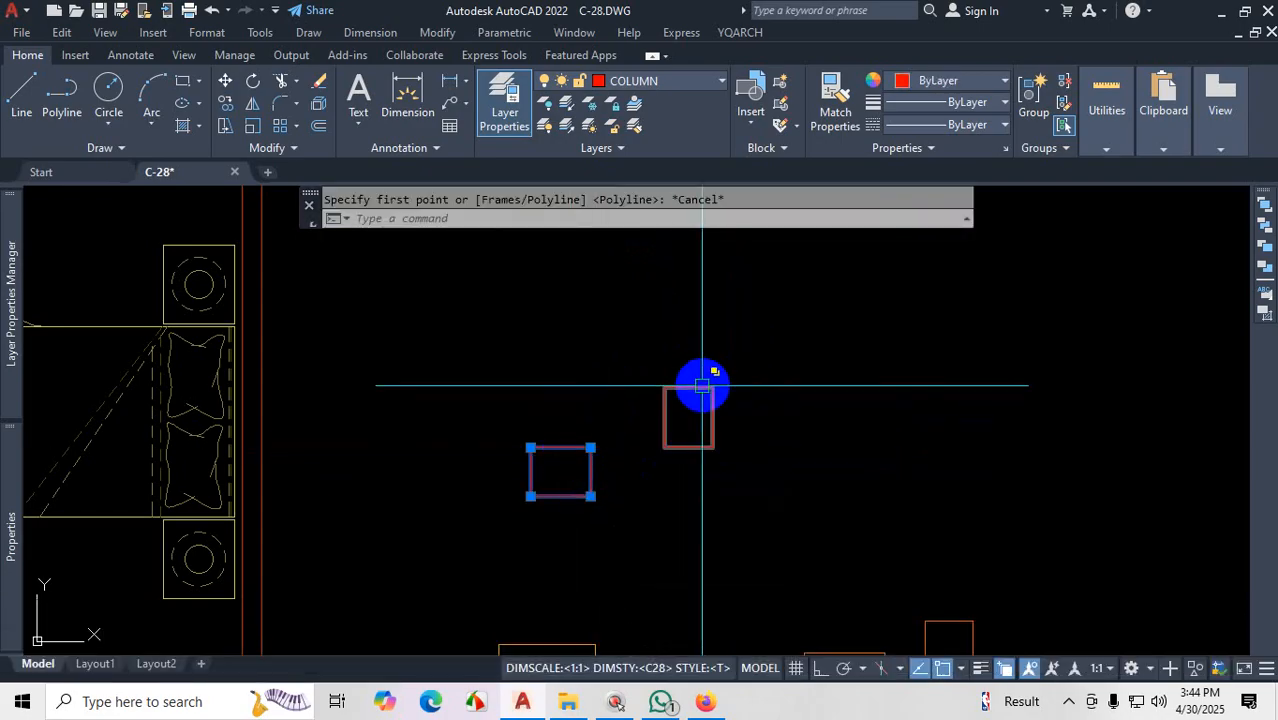
pyautogui.click(711, 418)
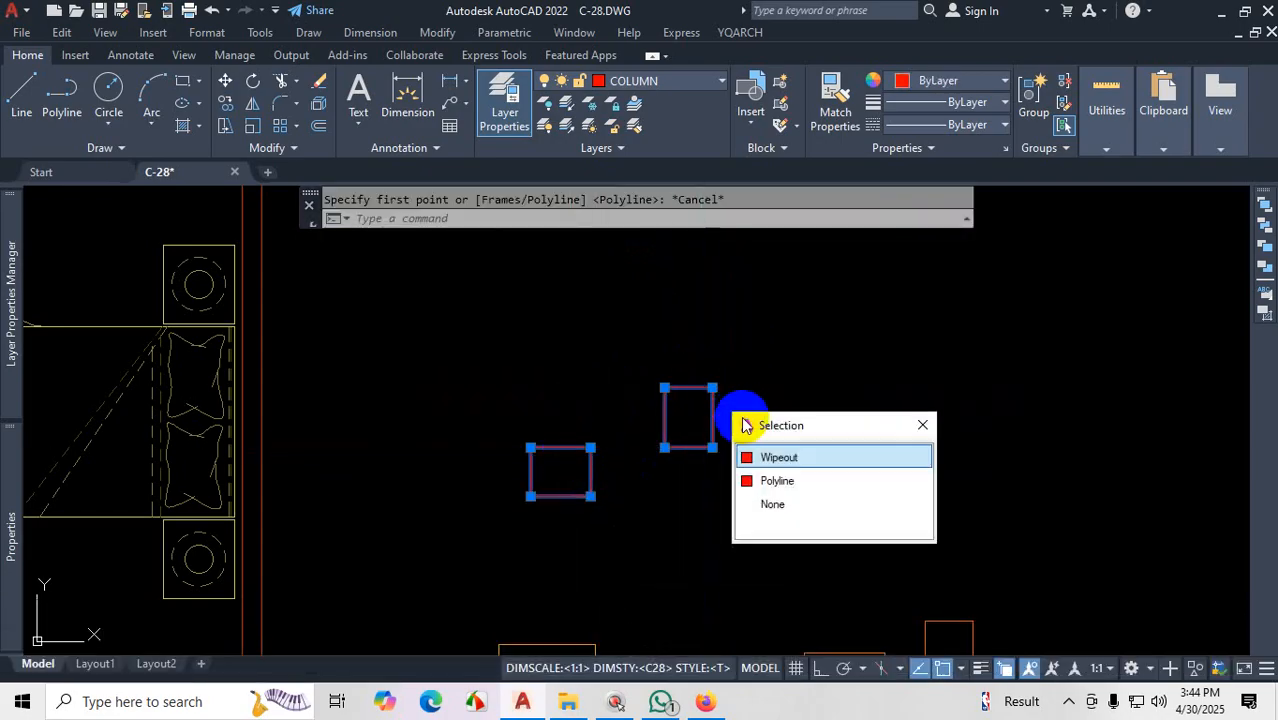
pyautogui.click(905, 82)
pyautogui.press('Escape')
pyautogui.scroll(-5, 640, 405)
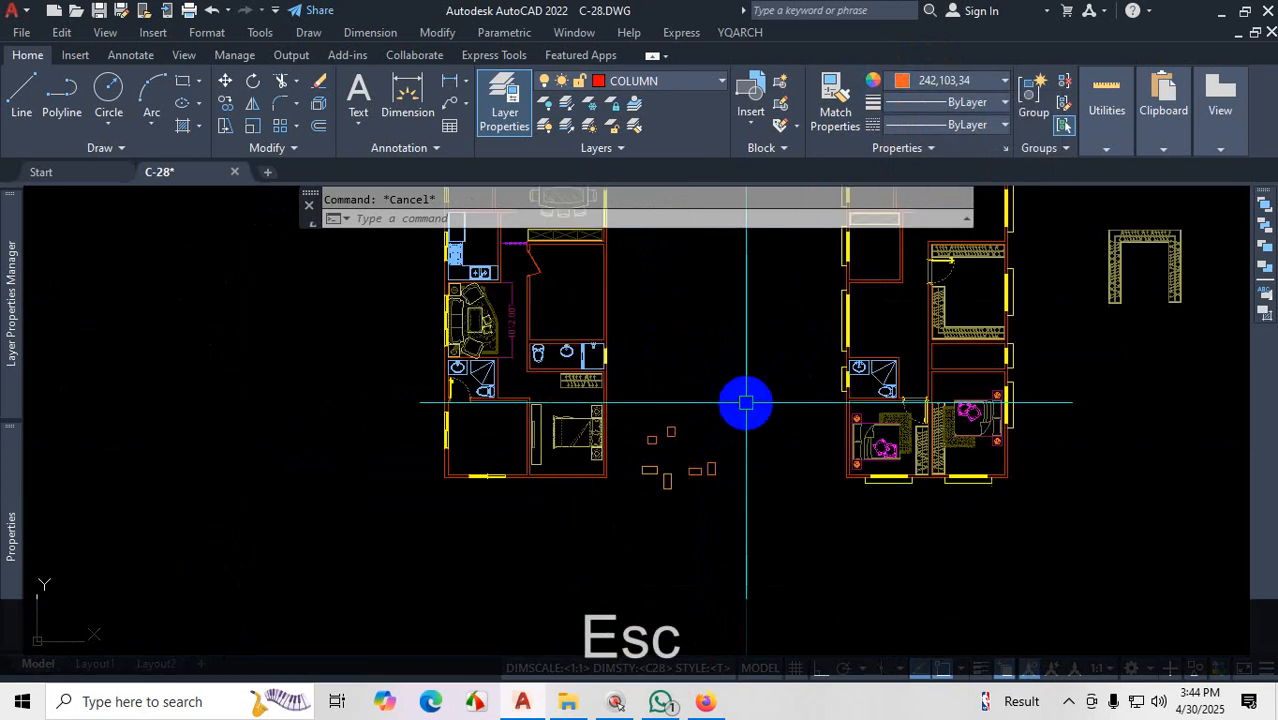
pyautogui.scroll(2, 707, 465)
pyautogui.scroll(3, 652, 487)
pyautogui.scroll(-3, 616, 479)
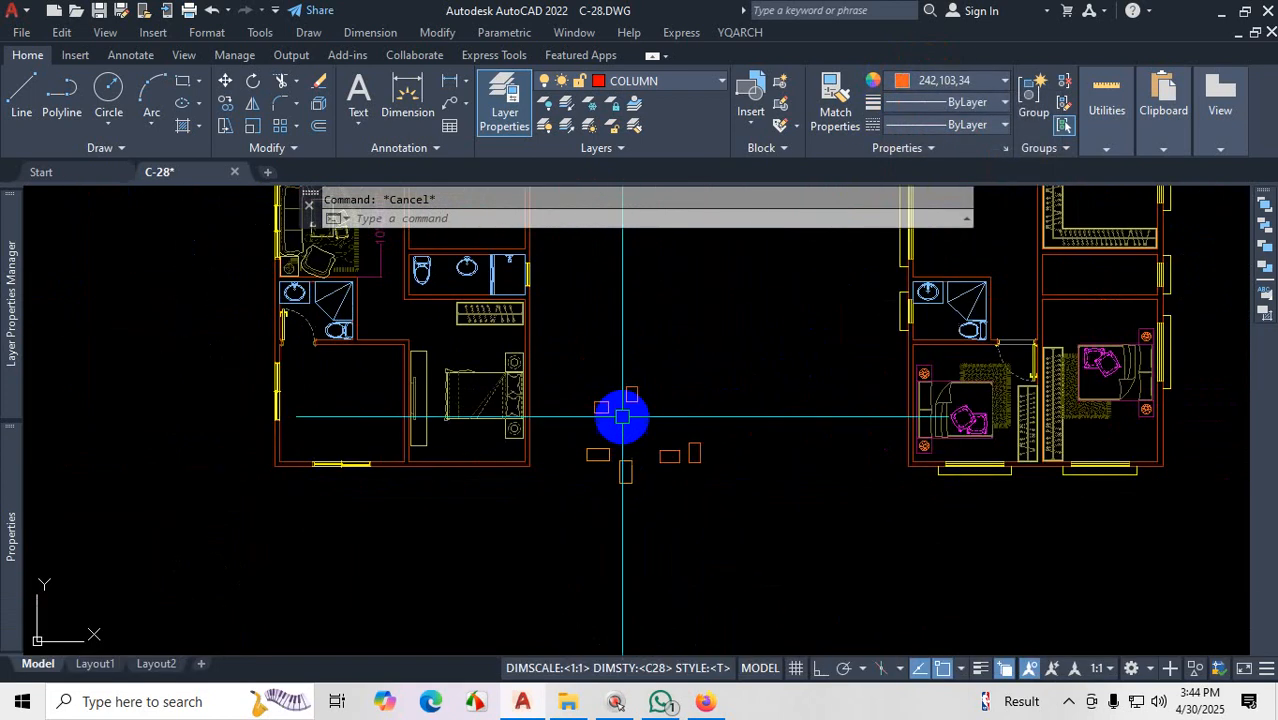
pyautogui.scroll(3, 616, 416)
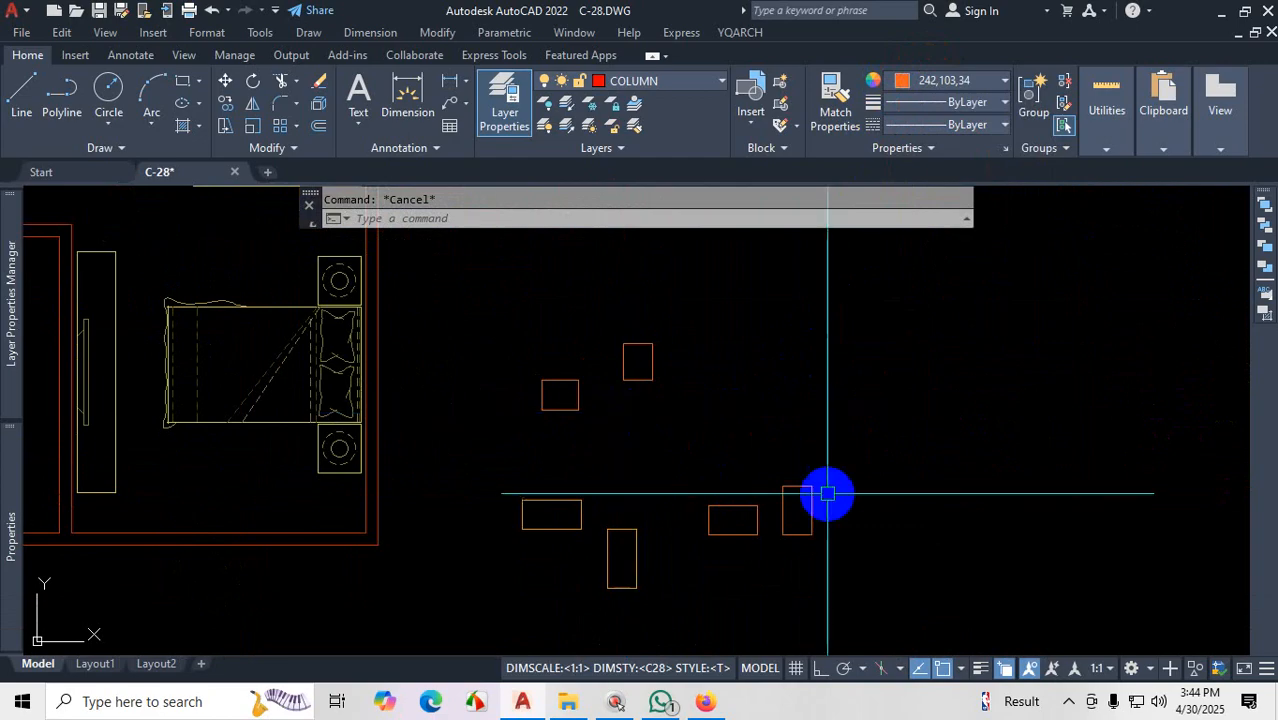
pyautogui.click(1069, 705)
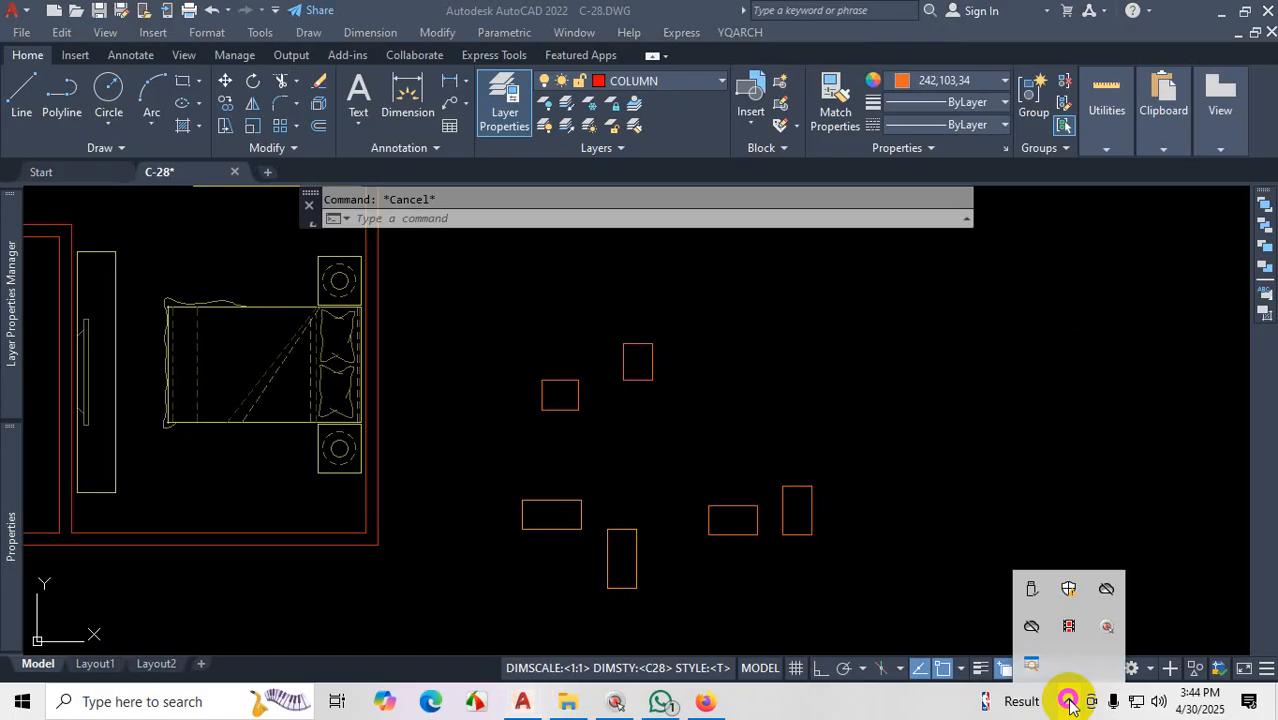
pyautogui.click(1071, 626)
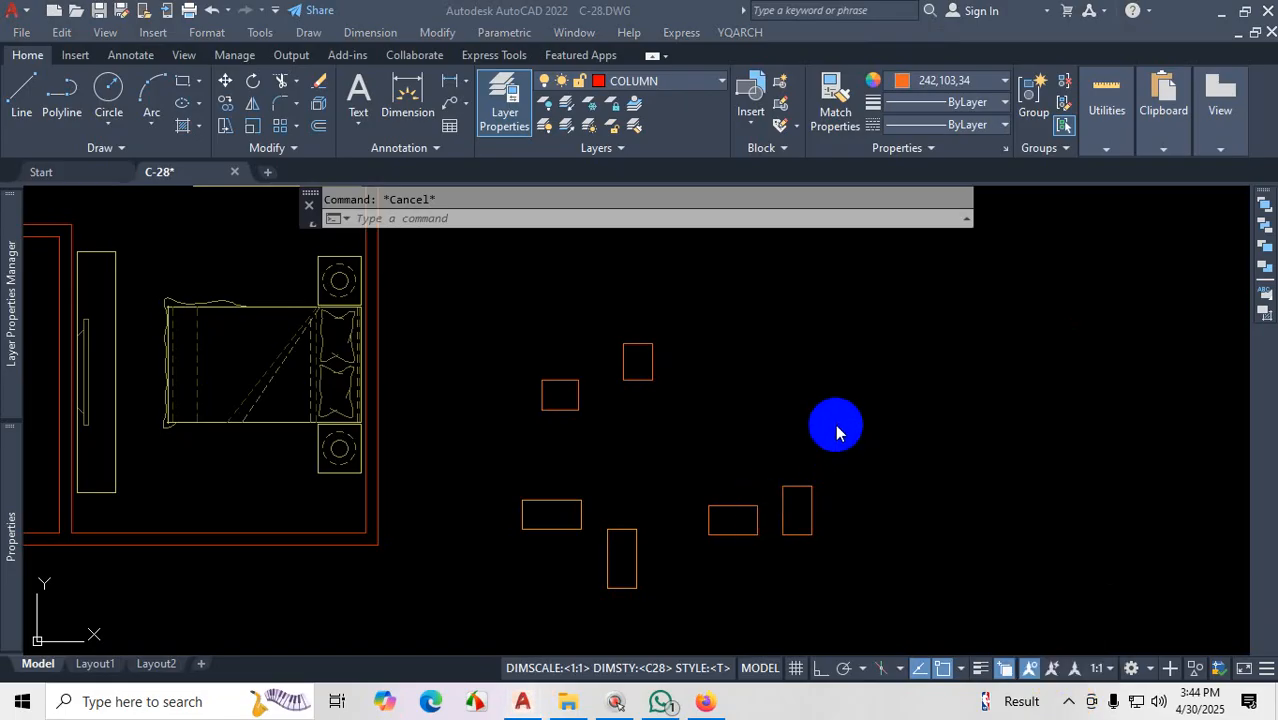
pyautogui.press('Escape')
pyautogui.scroll(-4, 764, 471)
pyautogui.scroll(4, 755, 481)
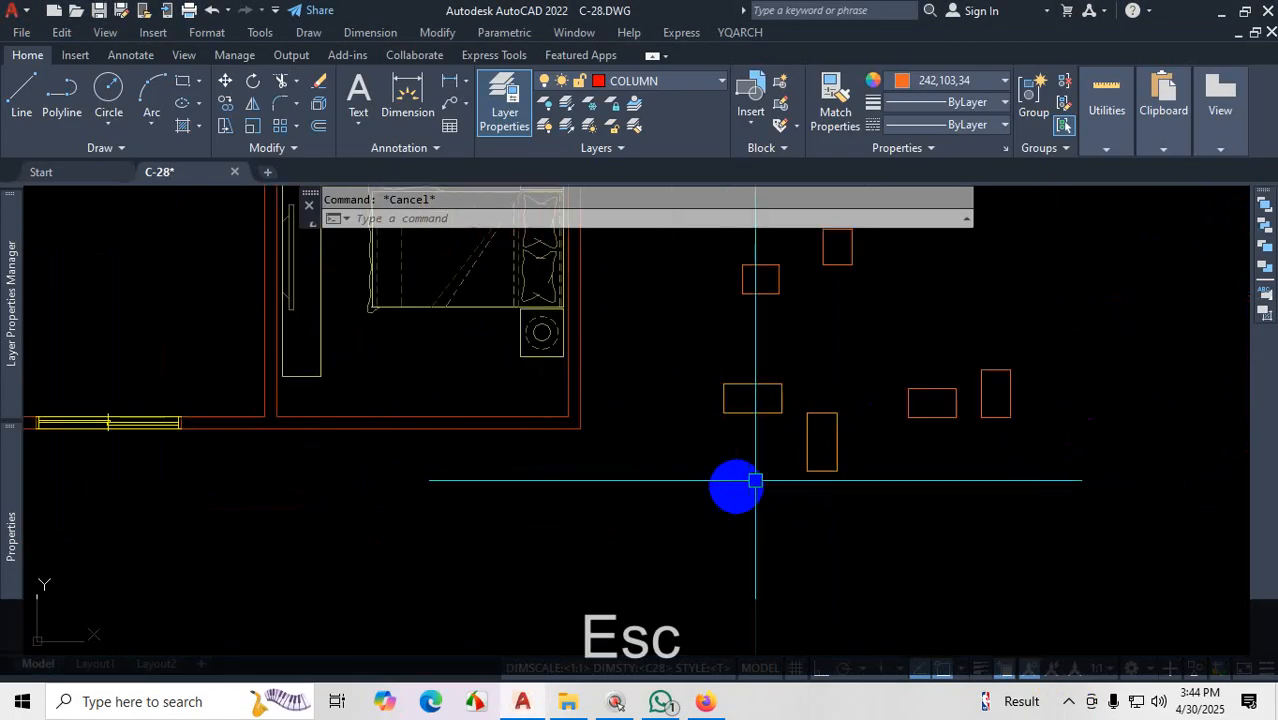
# Step: Copy the medium-size vertical column from its lower-right corner to the outer lower-right wall corner of the plan, and end the command
pyautogui.scroll(2, 1041, 391)
pyautogui.scroll(3, 1019, 351)
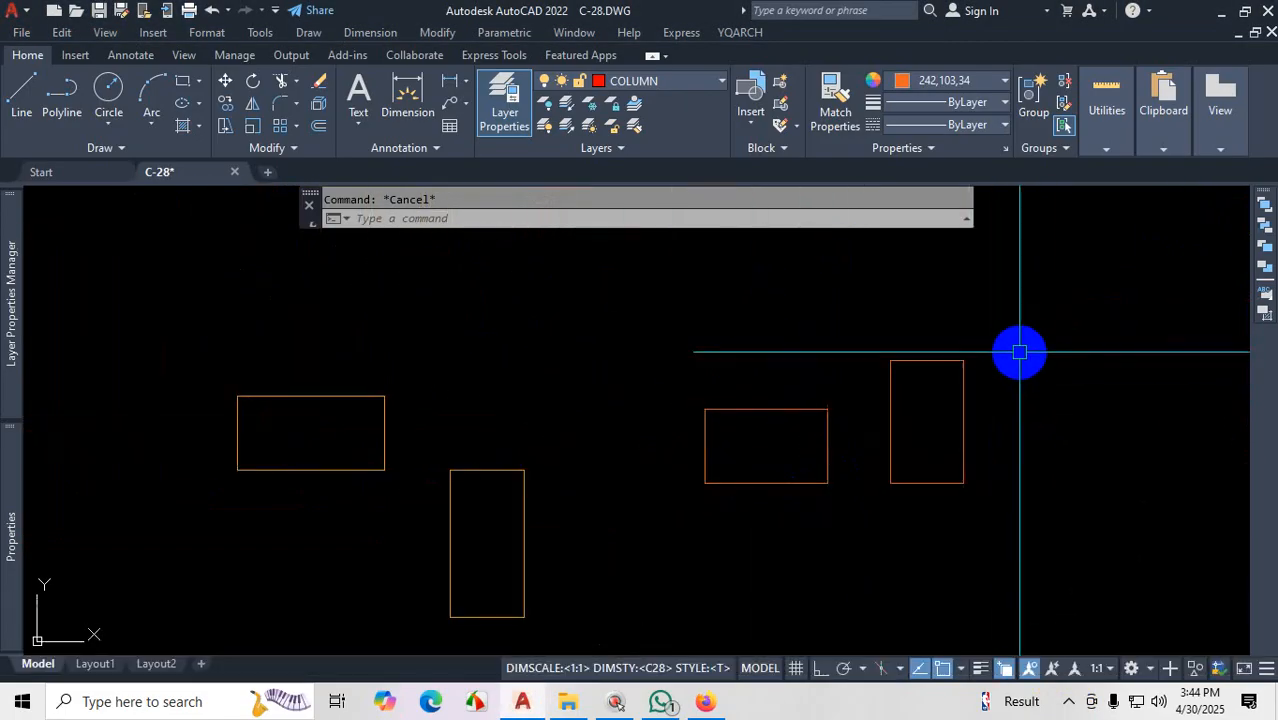
pyautogui.click(1019, 351)
pyautogui.click(848, 503)
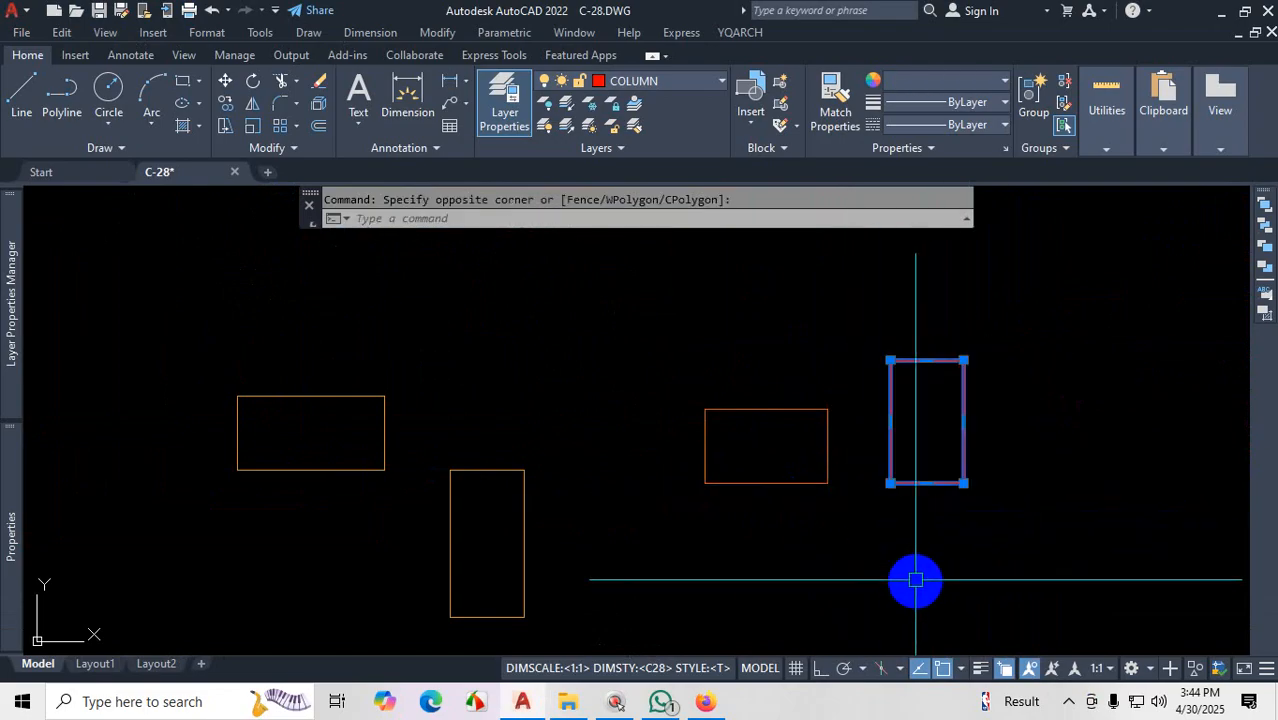
pyautogui.write('co')
pyautogui.press('Return')
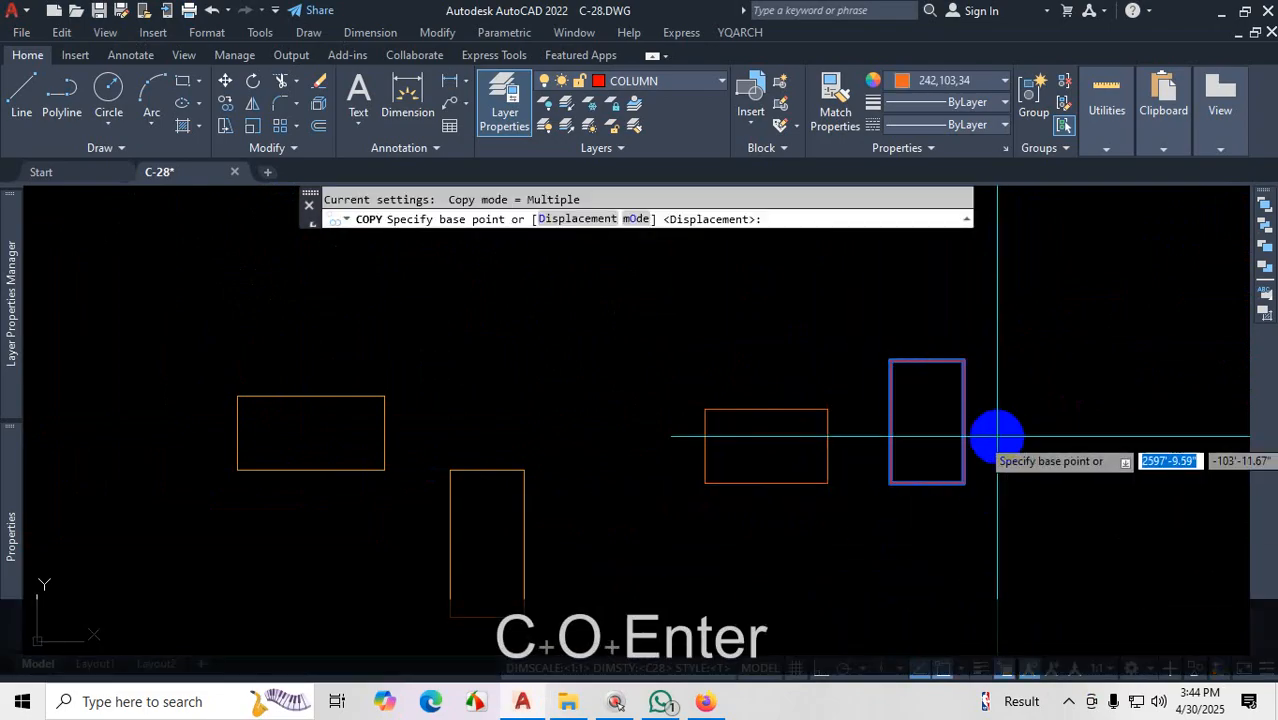
pyautogui.click(963, 482)
pyautogui.scroll(-3, 998, 480)
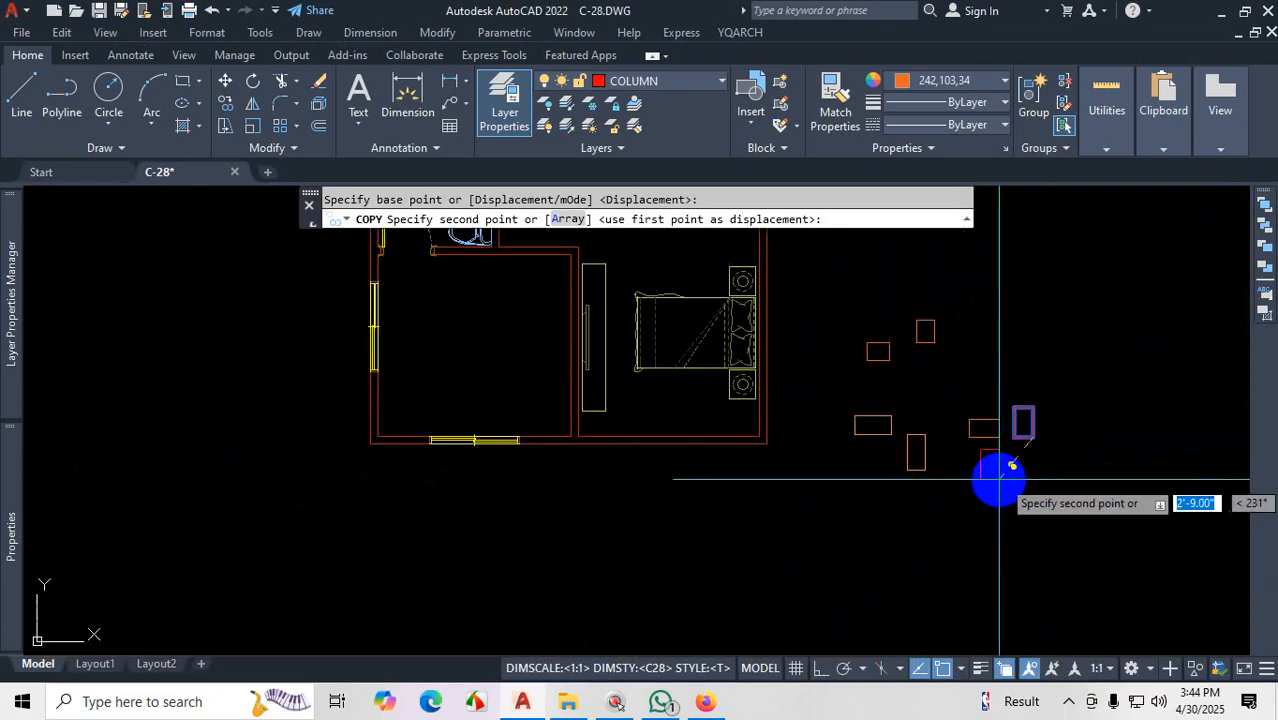
pyautogui.scroll(5, 765, 440)
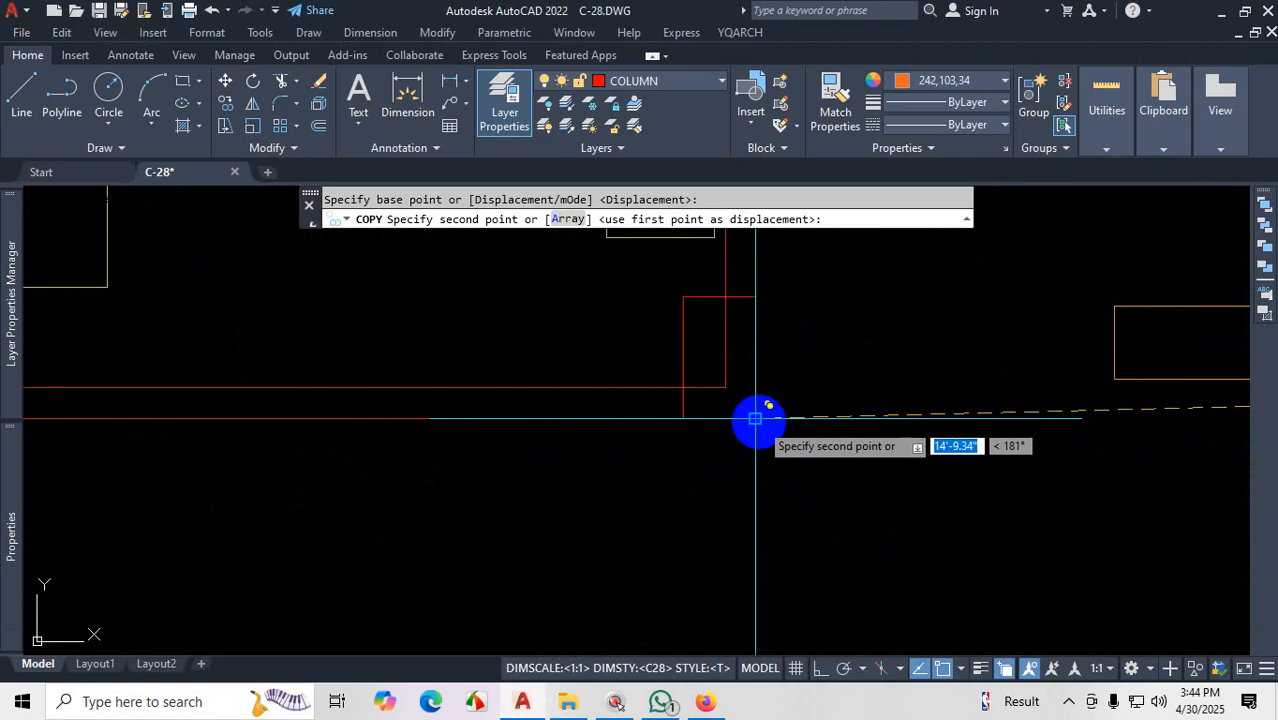
pyautogui.click(755, 418)
pyautogui.press('Escape')
pyautogui.scroll(-2, 881, 514)
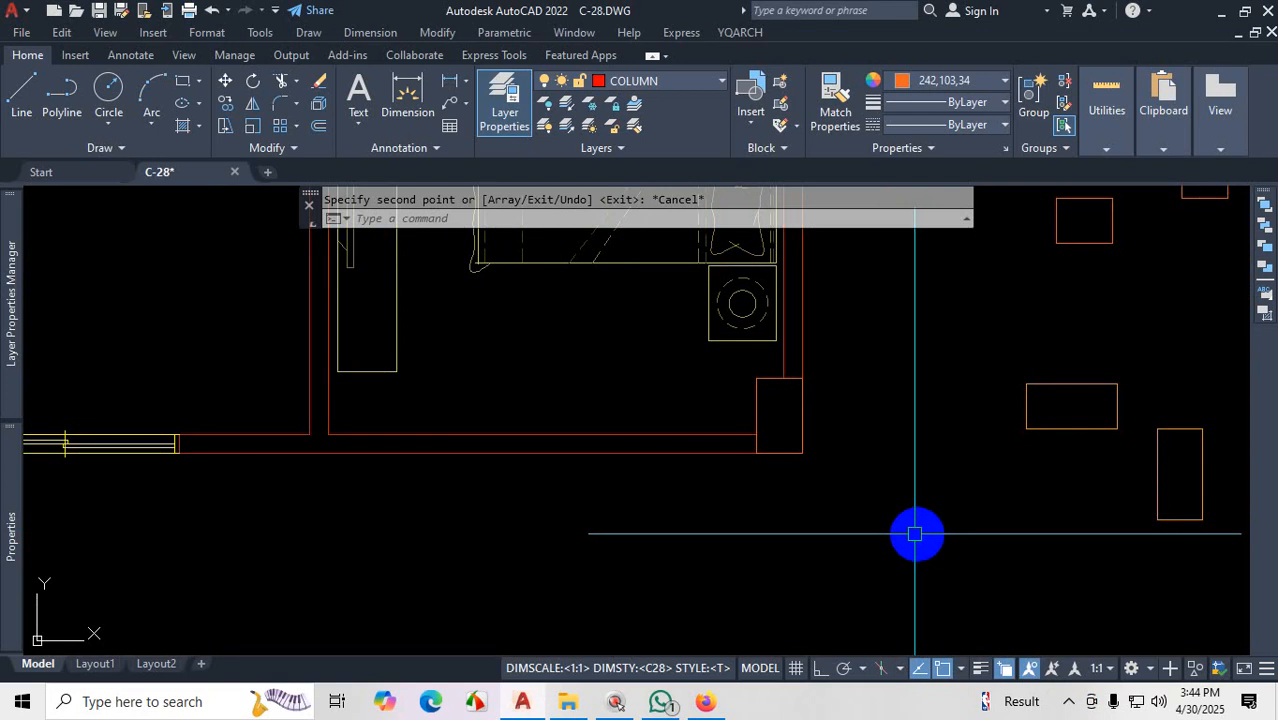
pyautogui.scroll(4, 779, 414)
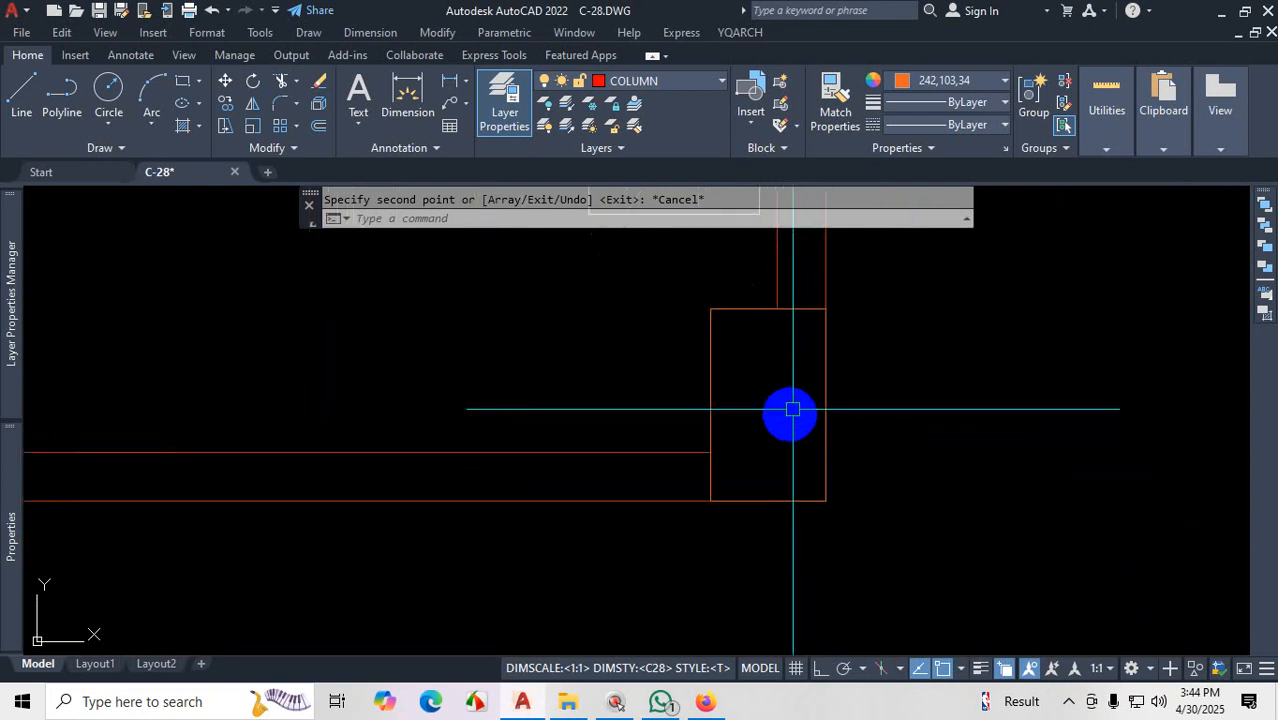
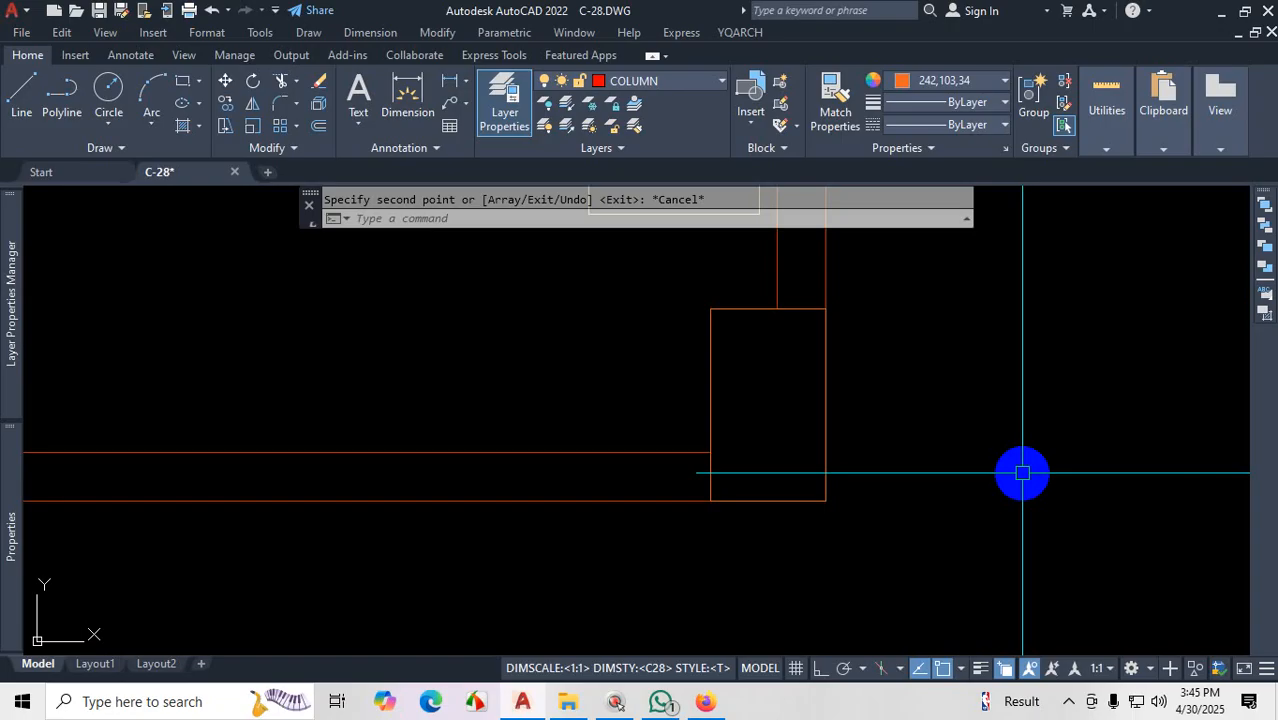
# Step: Examine the plan's outer wall corners, the interior wall junction and the loose columns to decide on the next column placement
pyautogui.scroll(-8, 1019, 474)
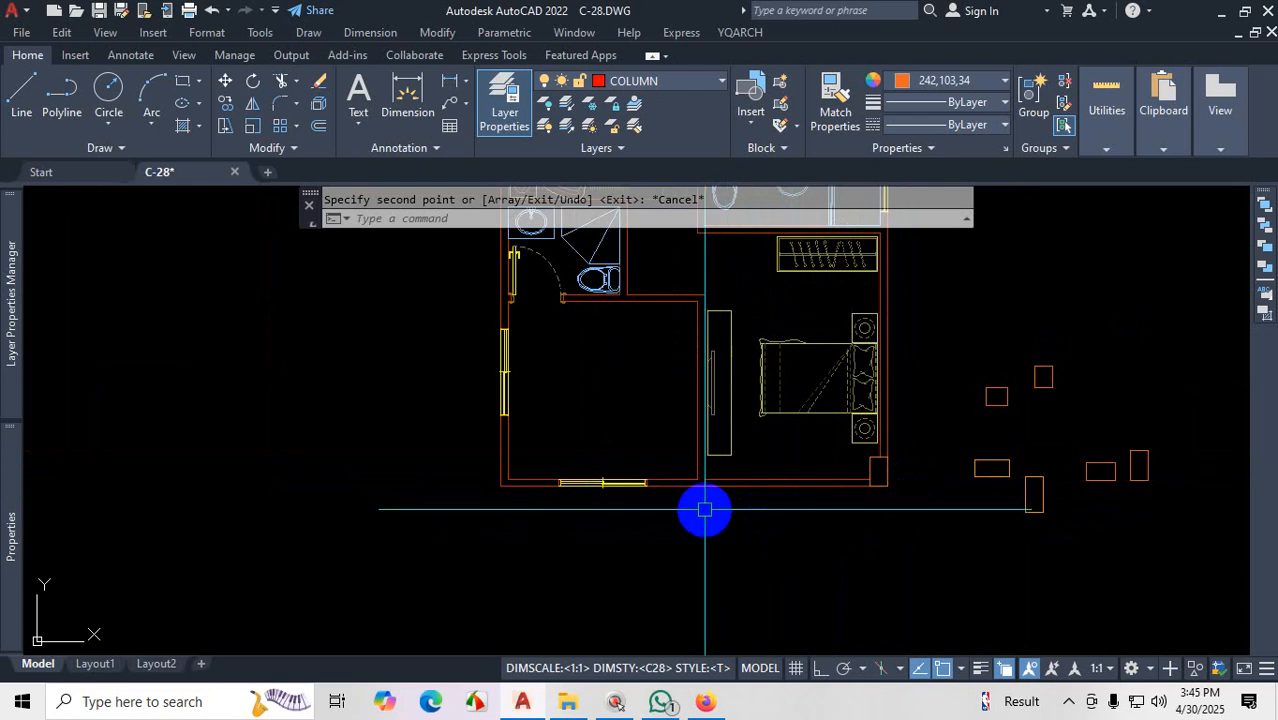
pyautogui.scroll(-3, 746, 512)
pyautogui.scroll(4, 719, 436)
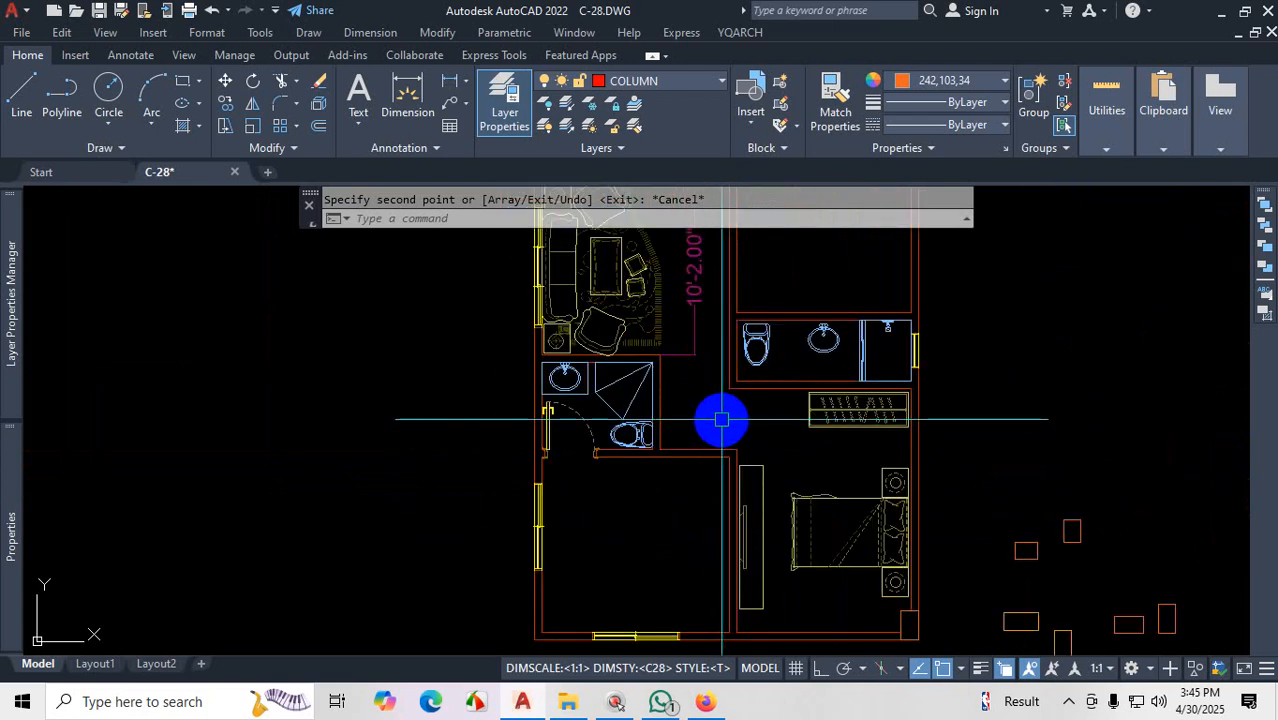
pyautogui.scroll(-3, 739, 399)
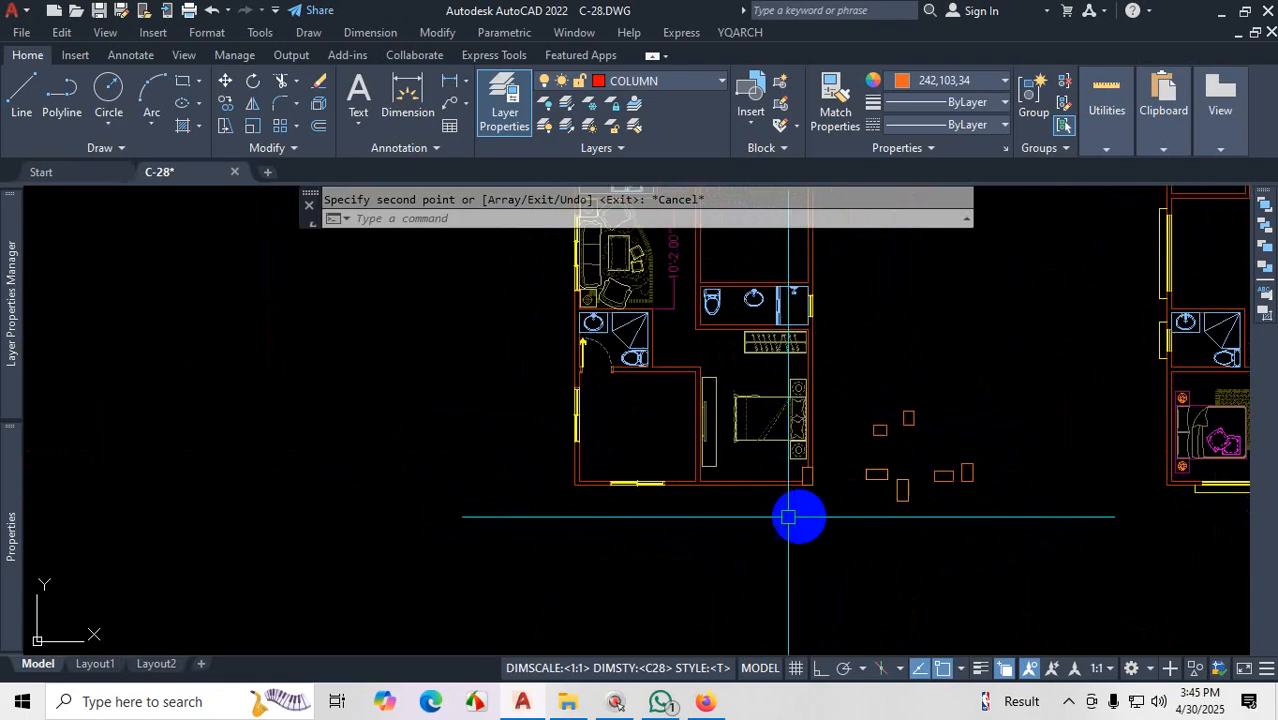
pyautogui.scroll(2, 585, 470)
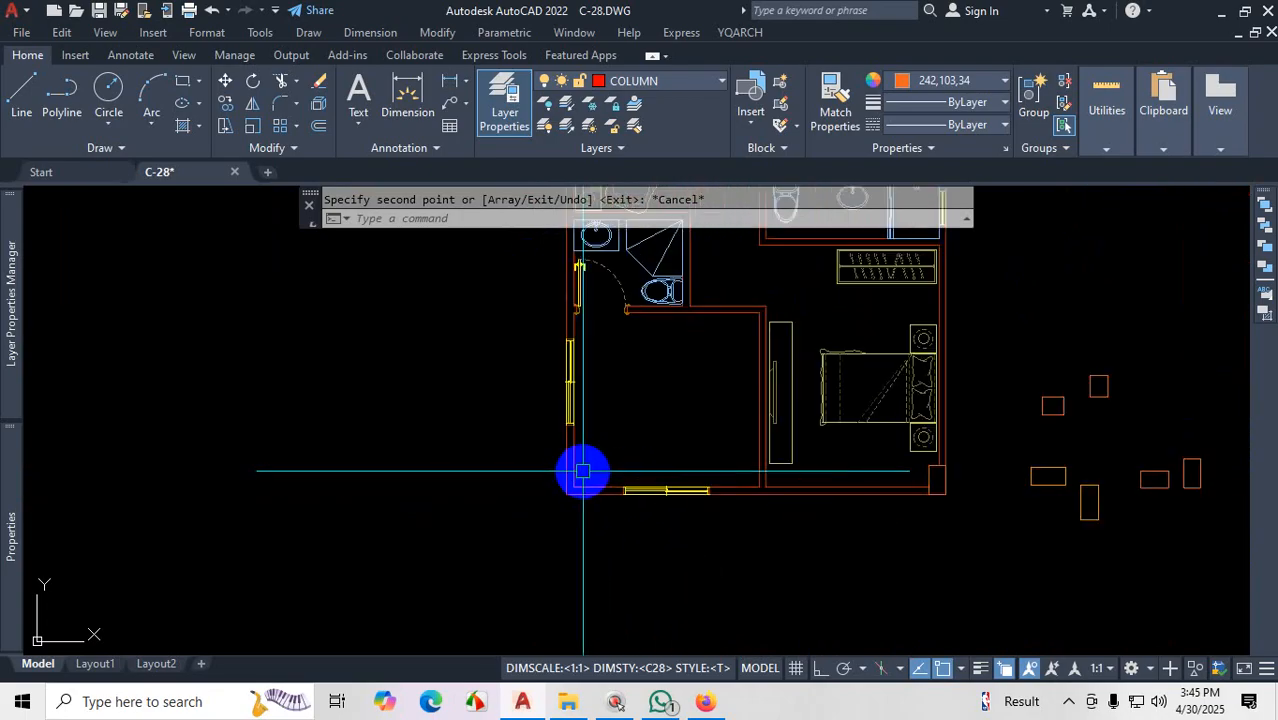
pyautogui.scroll(-2, 585, 480)
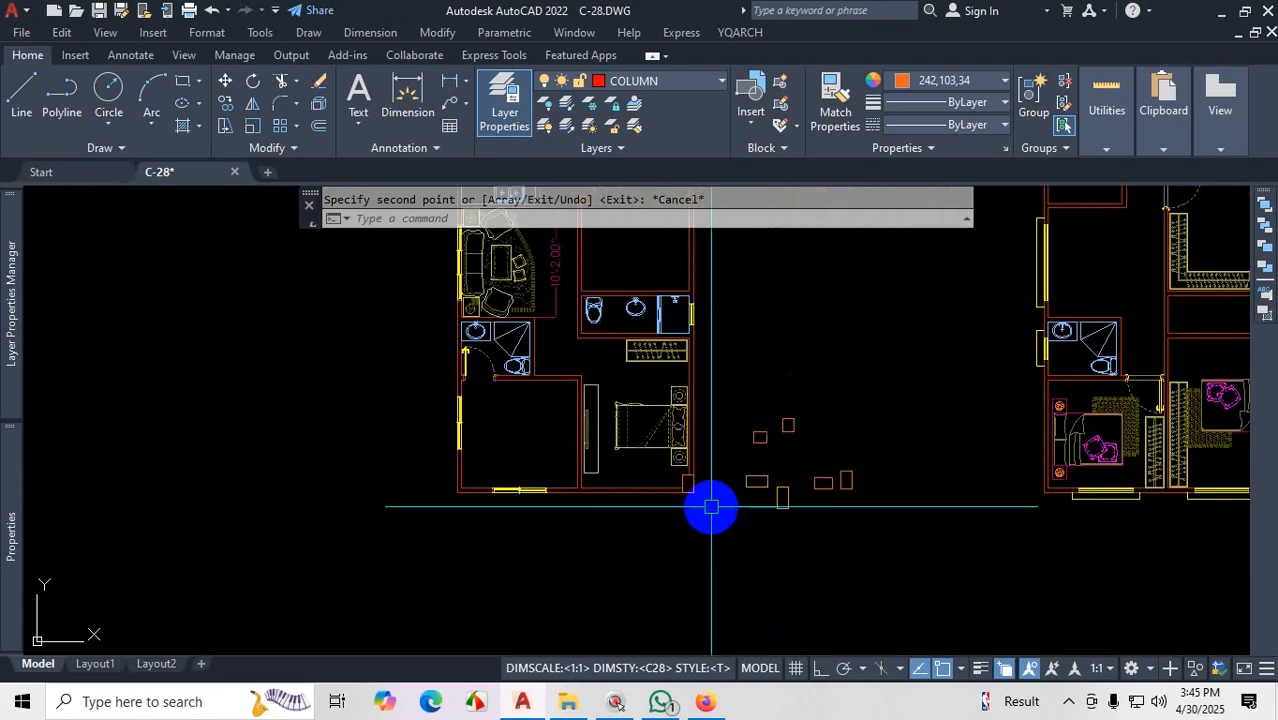
pyautogui.scroll(4, 808, 502)
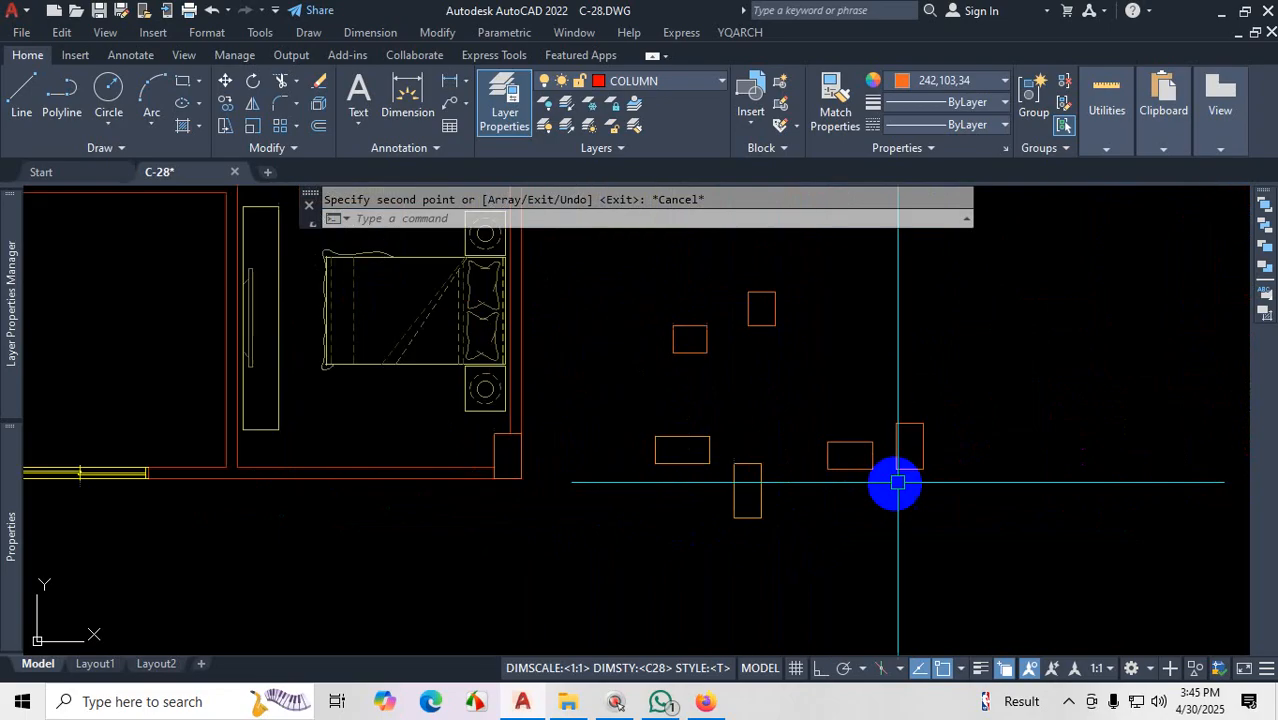
pyautogui.scroll(-3, 890, 466)
pyautogui.scroll(3, 844, 474)
pyautogui.scroll(2, 771, 457)
pyautogui.scroll(-2, 850, 446)
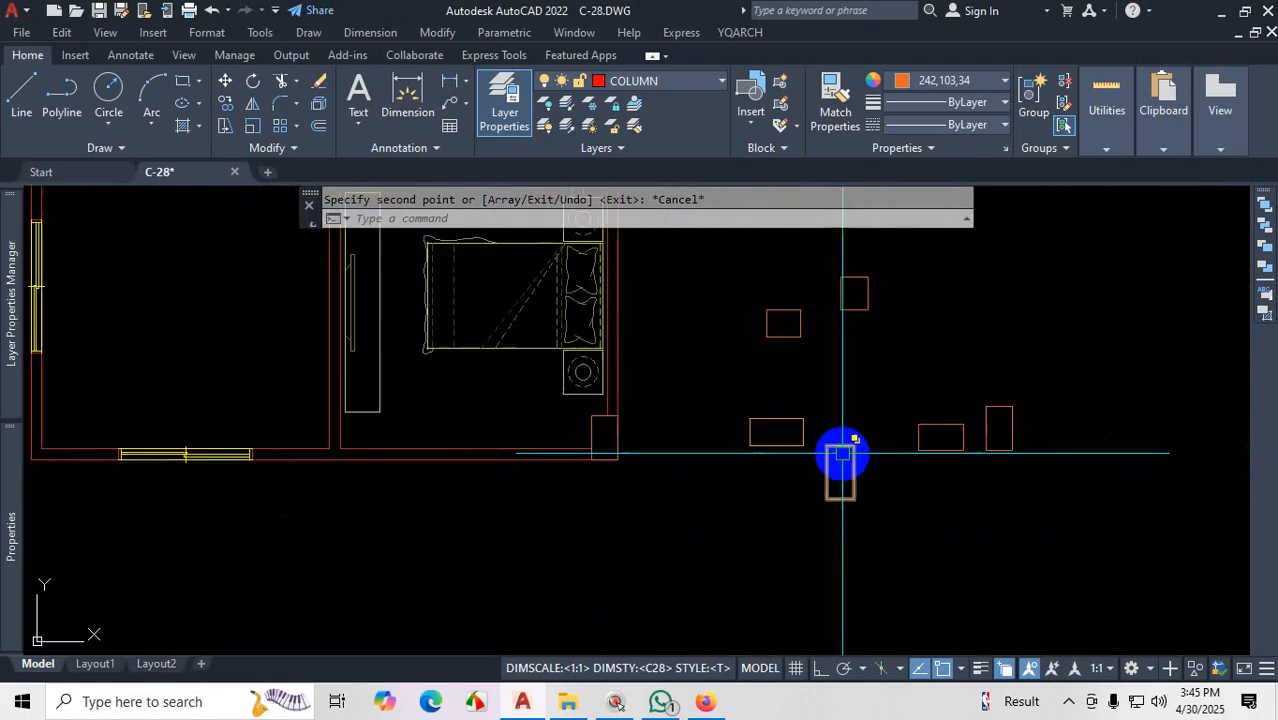
# Step: Copy the medium-size horizontal column from its lower-left corner to the outer lower-left wall corner of the plan, and end the command
pyautogui.scroll(4, 946, 443)
pyautogui.click(1013, 368)
pyautogui.click(852, 489)
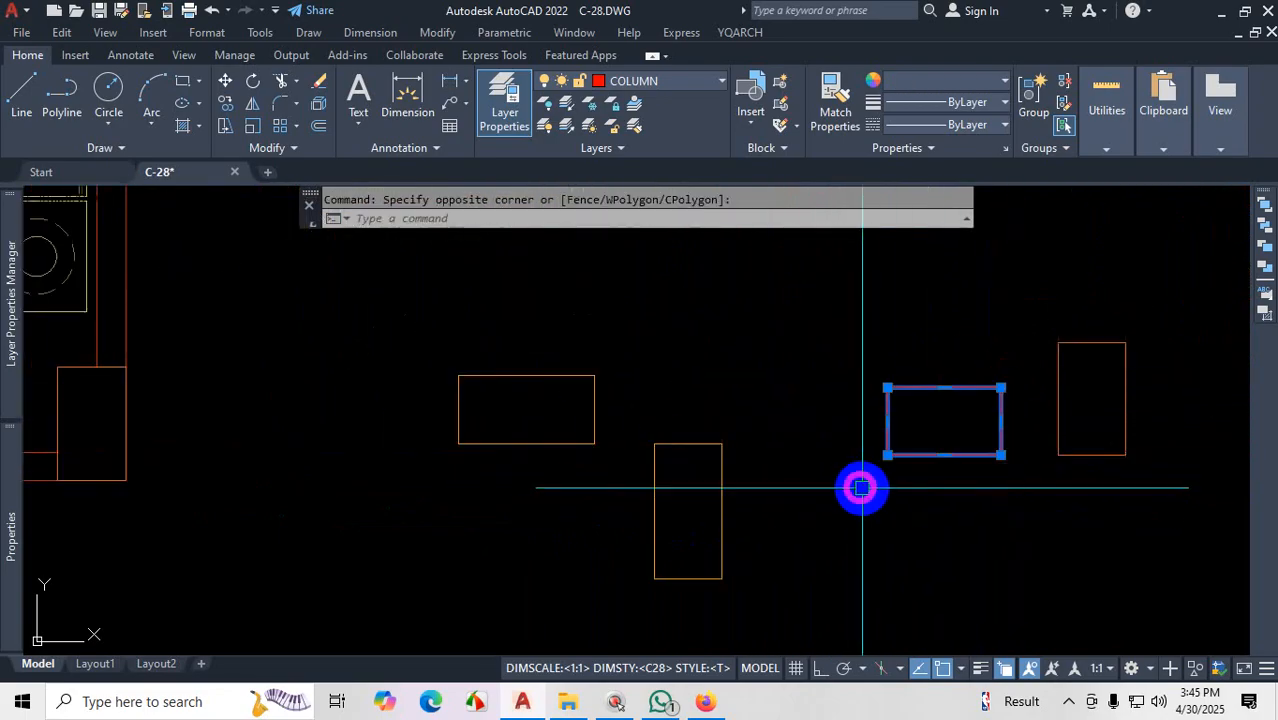
pyautogui.write('co')
pyautogui.press('Return')
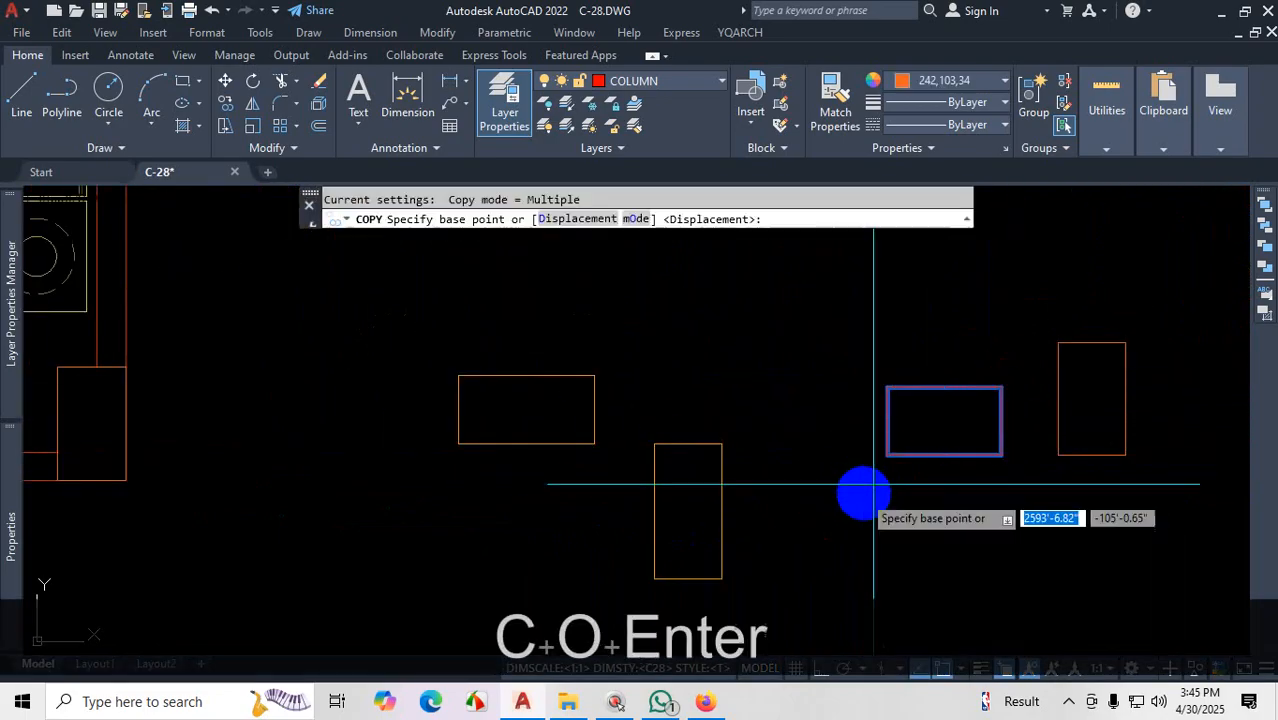
pyautogui.click(887, 455)
pyautogui.scroll(-5, 899, 360)
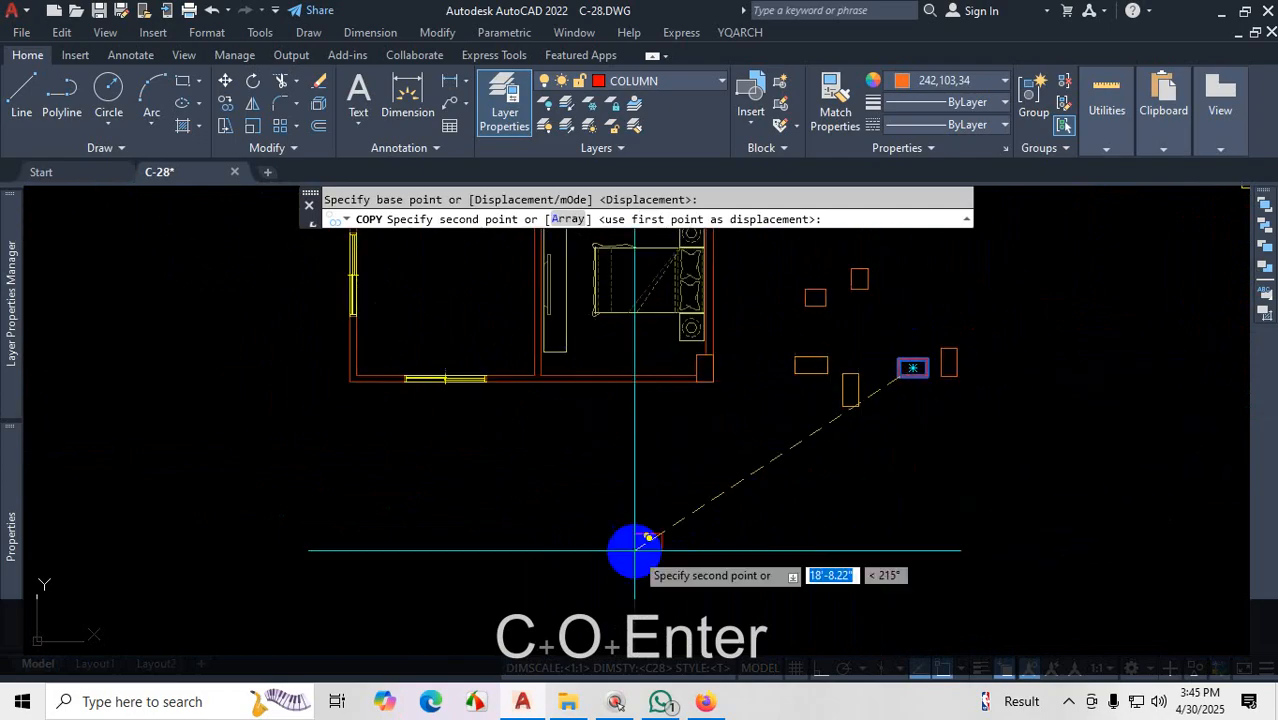
pyautogui.scroll(3, 295, 400)
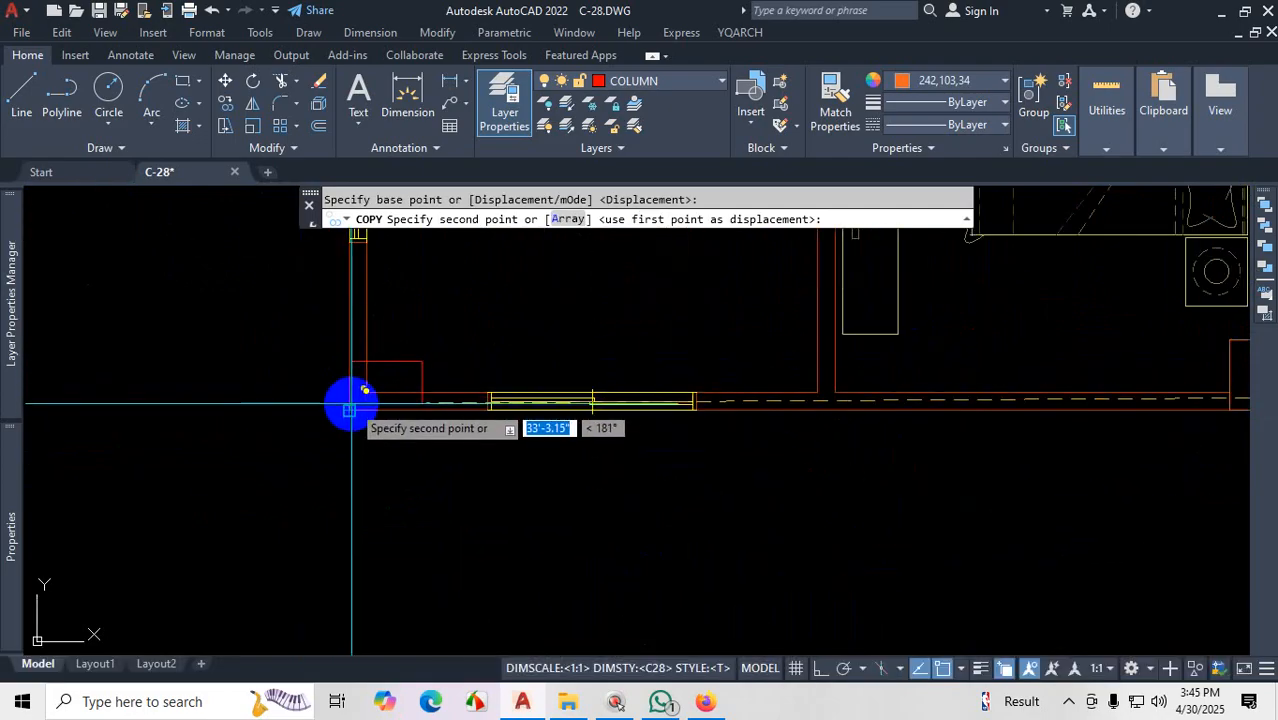
pyautogui.click(349, 410)
pyautogui.scroll(-5, 385, 491)
pyautogui.press('Escape')
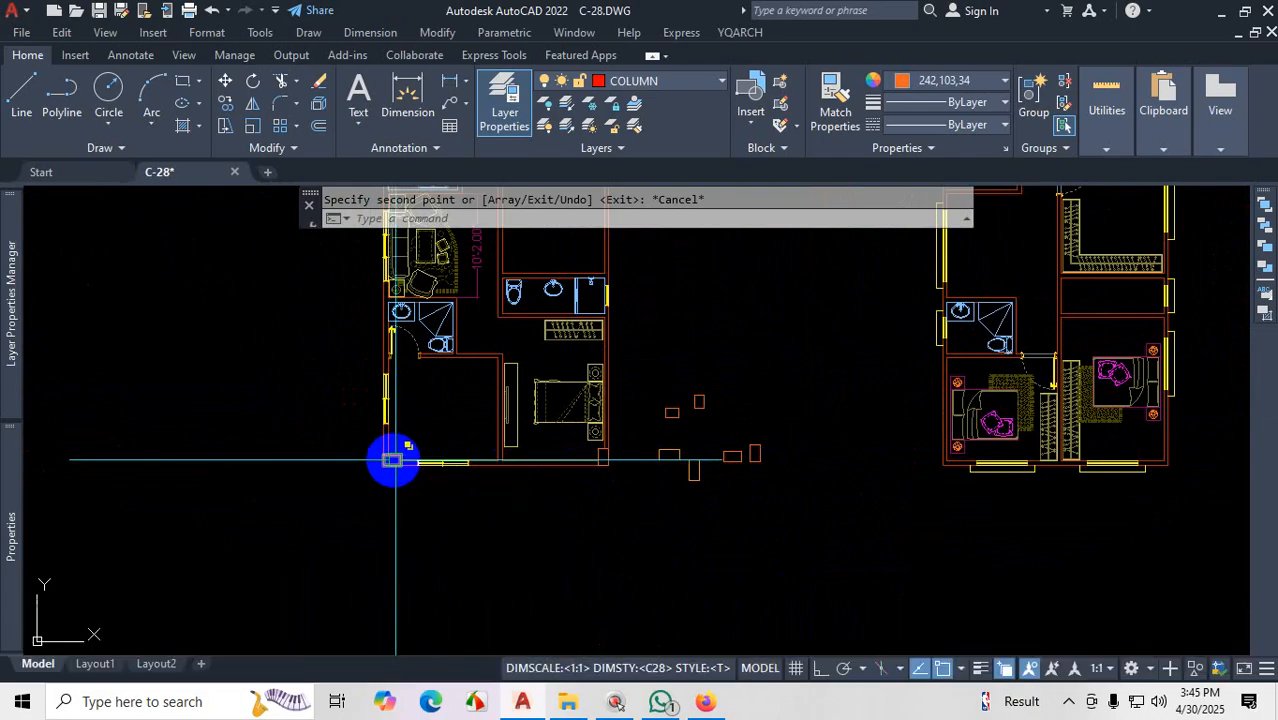
pyautogui.scroll(2, 725, 468)
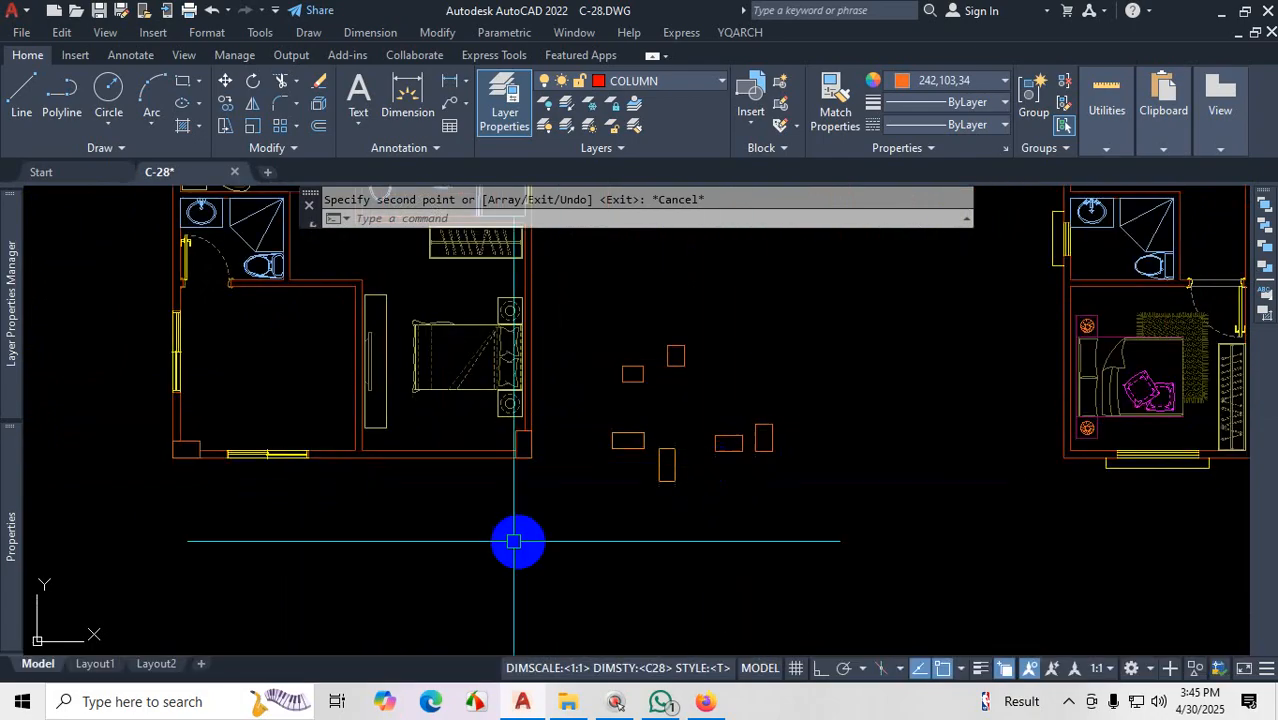
pyautogui.scroll(4, 762, 430)
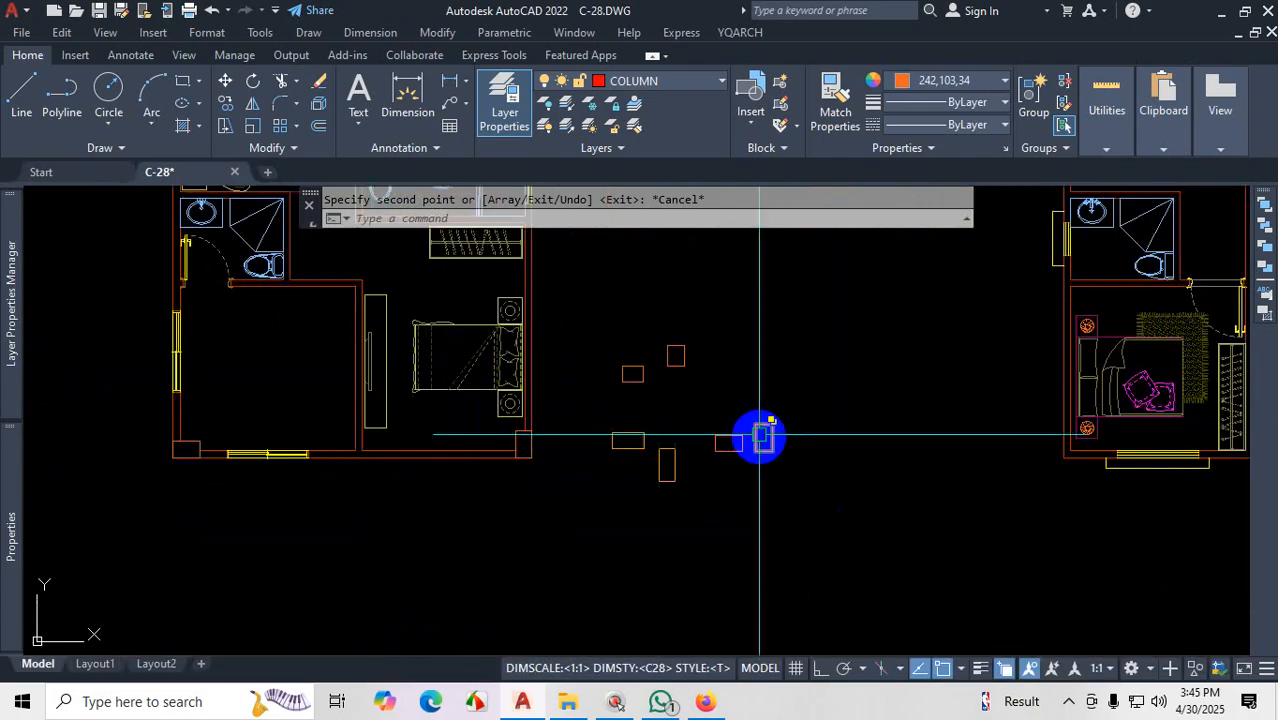
pyautogui.click(801, 400)
pyautogui.click(738, 527)
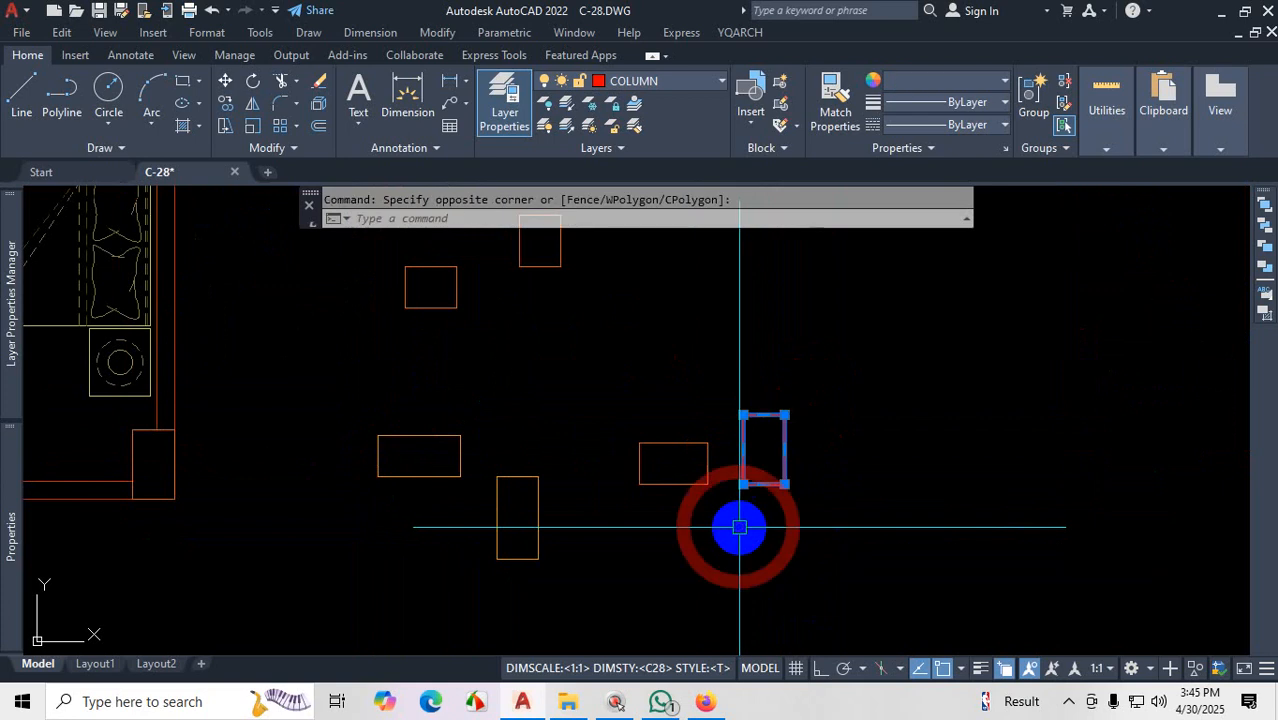
pyautogui.write('co')
pyautogui.press('Return')
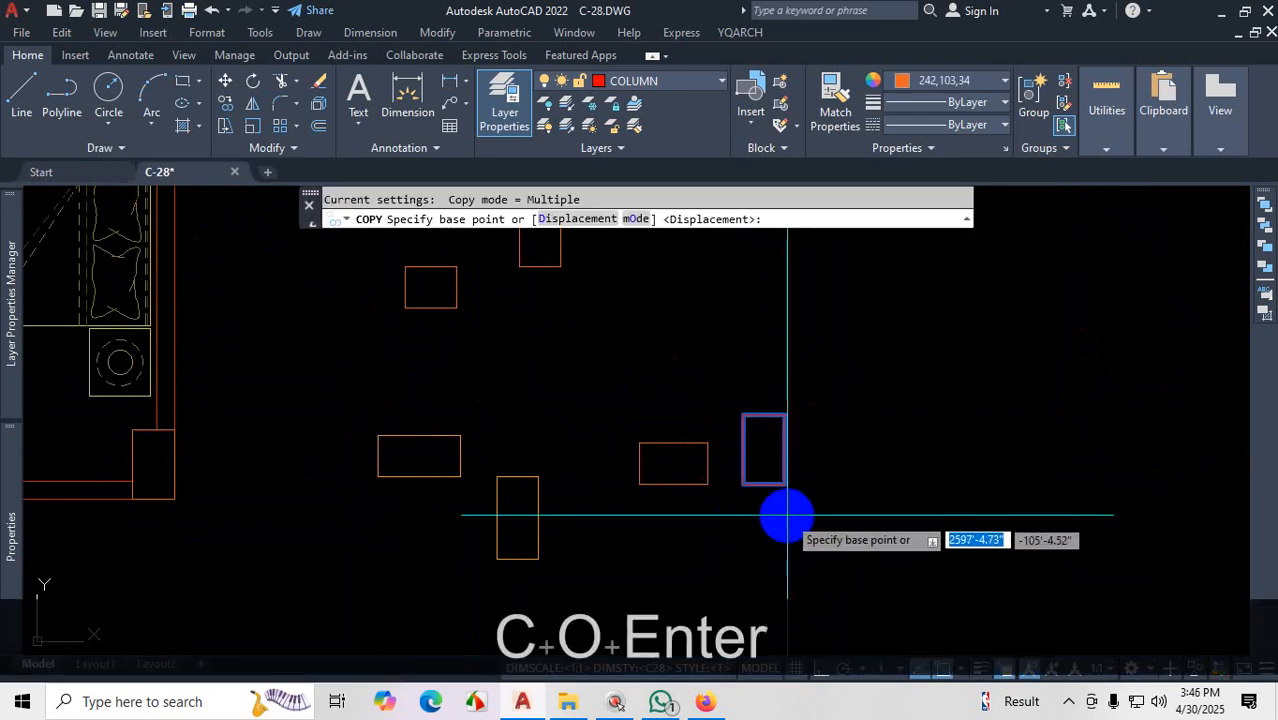
pyautogui.scroll(-4, 811, 530)
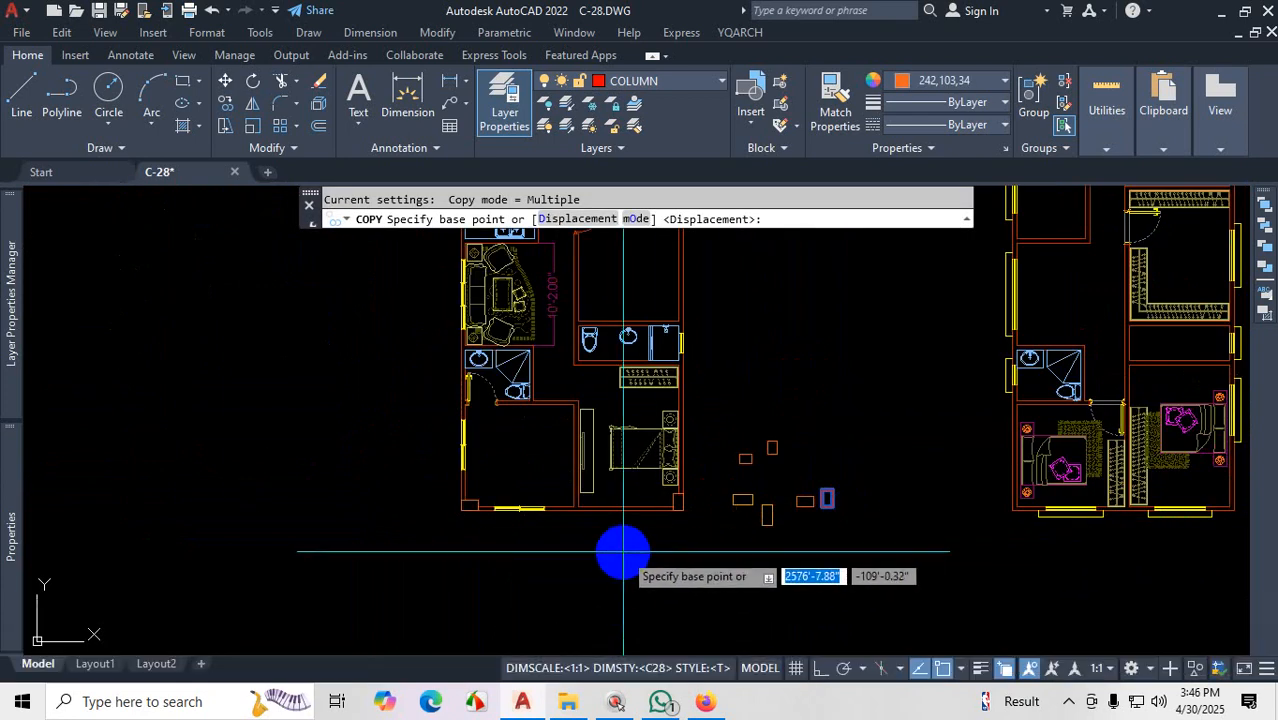
pyautogui.press('Escape')
pyautogui.click(1069, 704)
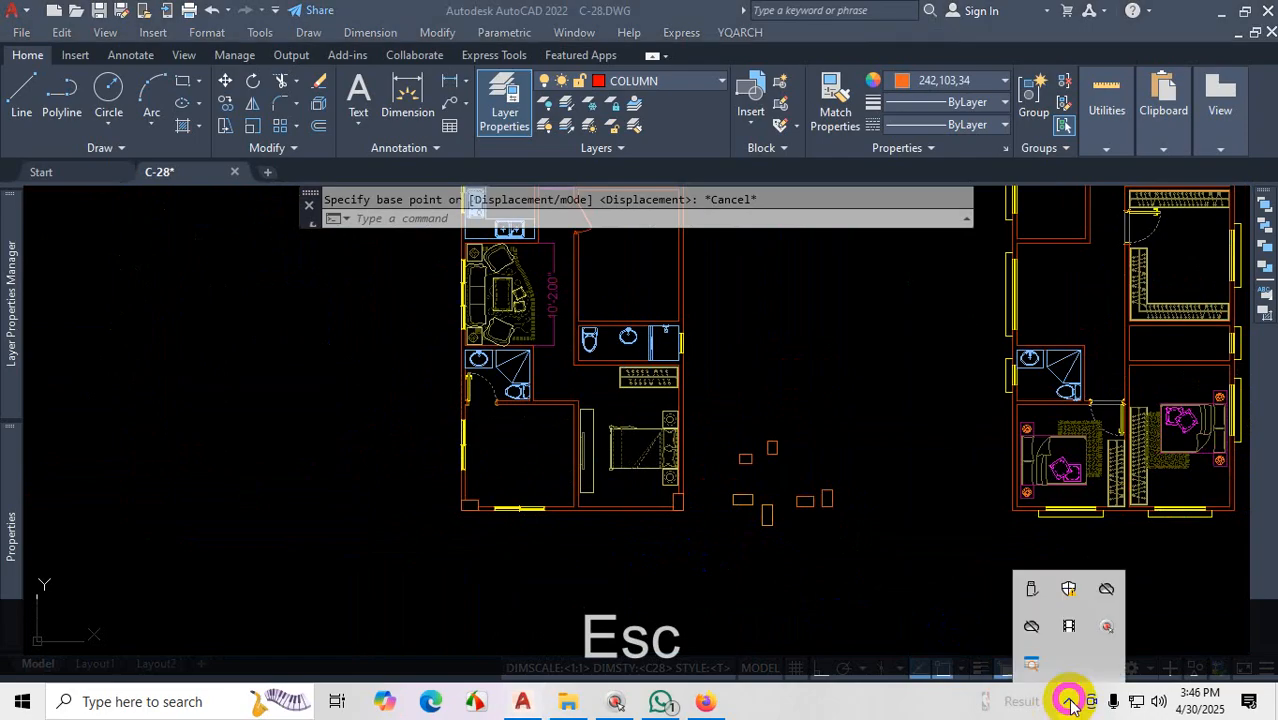
pyautogui.click(1068, 626)
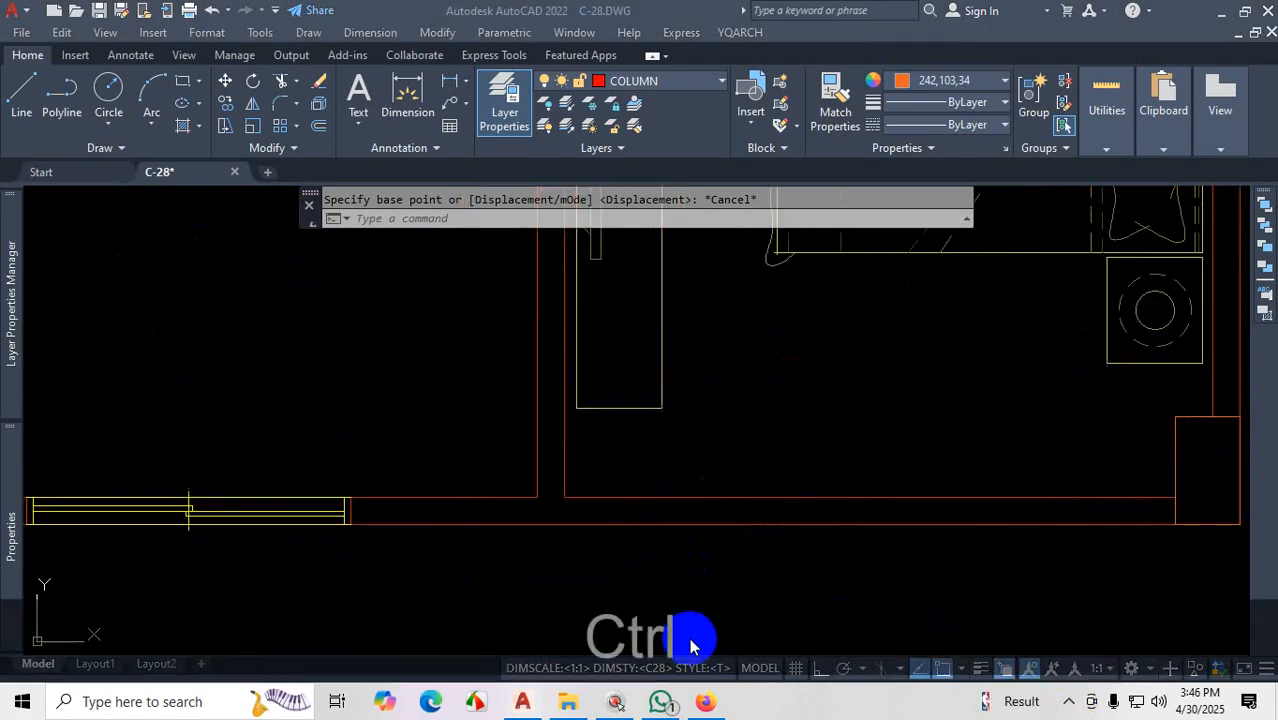
pyautogui.hotkey('ctrl', '1')
pyautogui.click(518, 540)
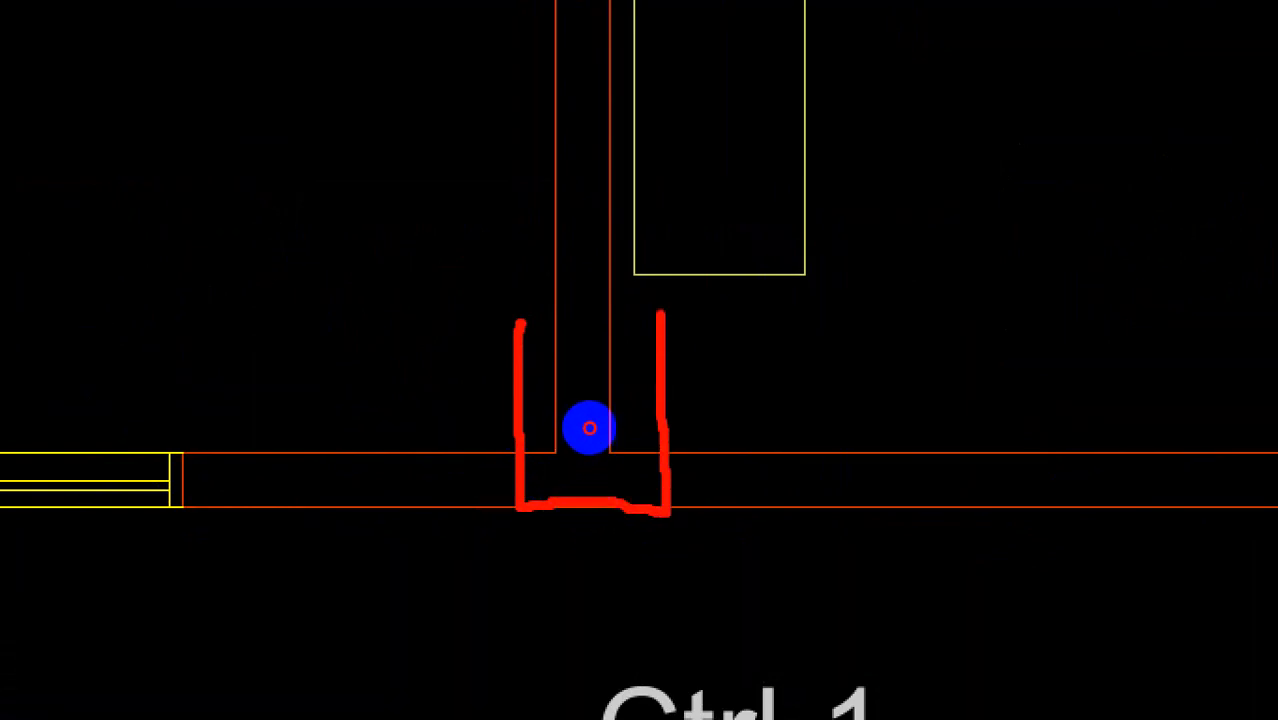
pyautogui.moveTo(662, 310); pyautogui.dragTo(518, 312)
pyautogui.press('Escape')
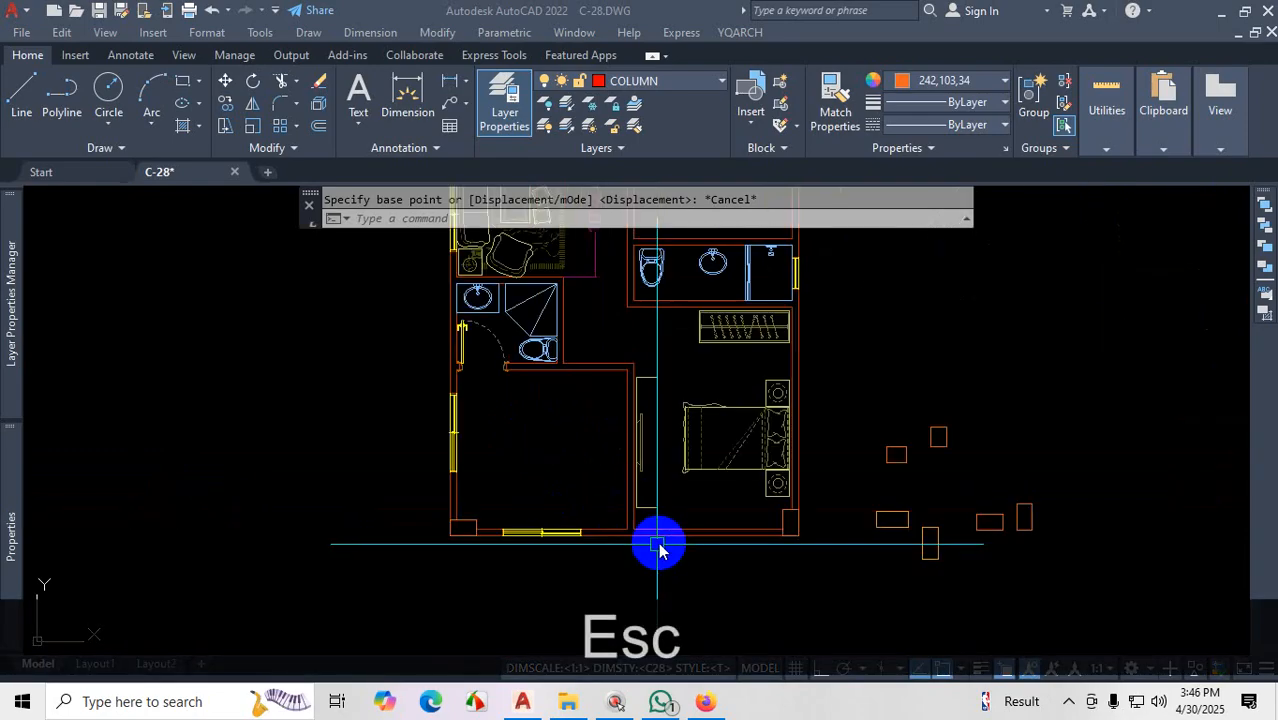
pyautogui.hotkey('ctrl', '1')
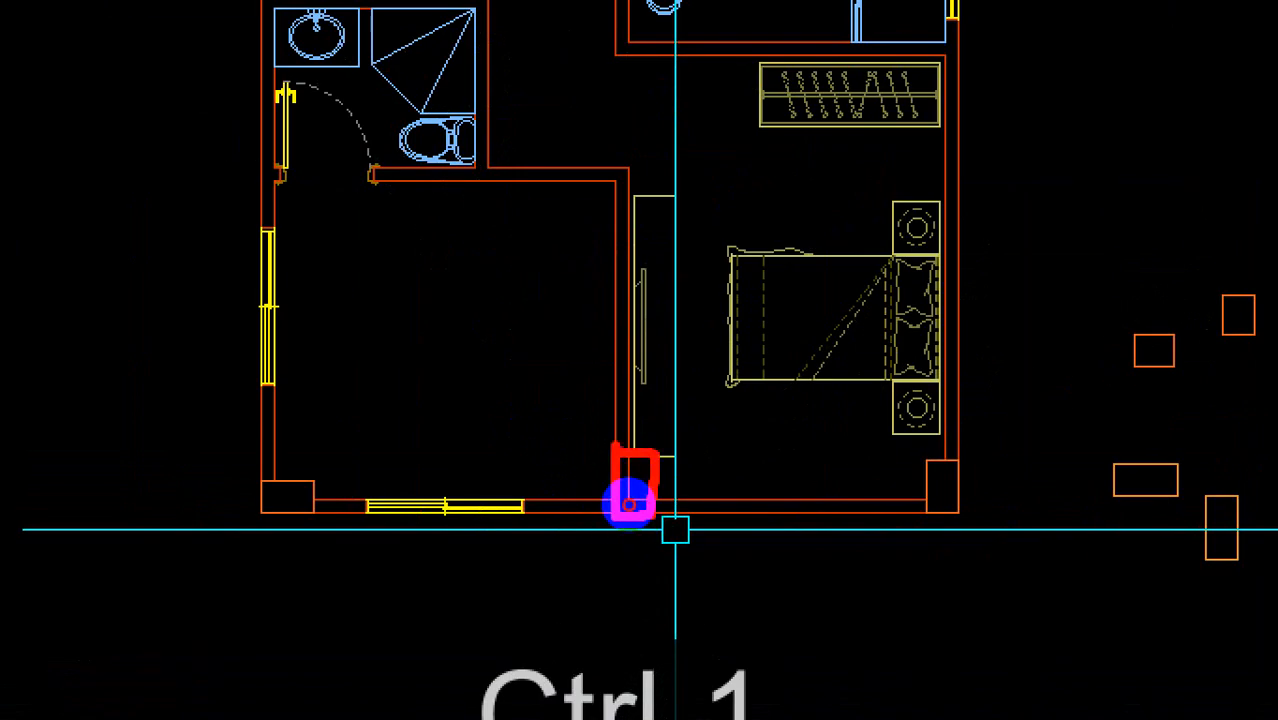
pyautogui.moveTo(629, 505); pyautogui.dragTo(629, 342)
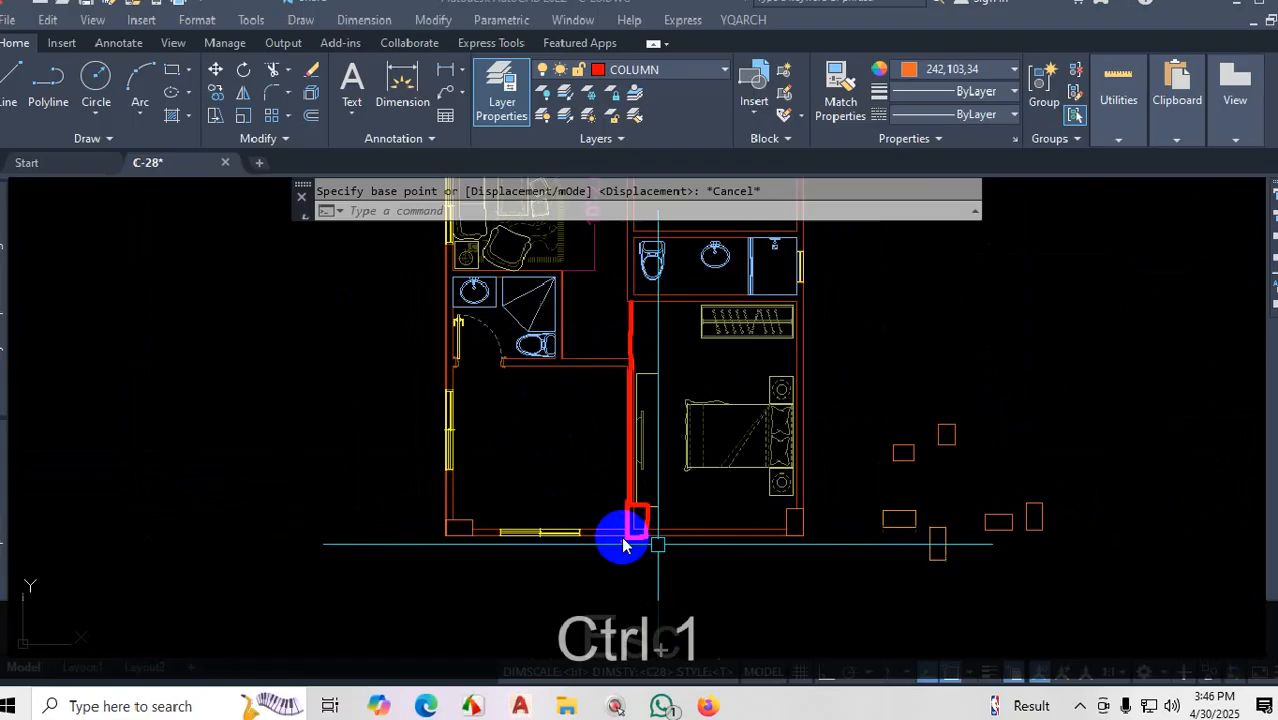
pyautogui.press('Escape')
pyautogui.scroll(4, 647, 587)
pyautogui.hotkey('ctrl', '1')
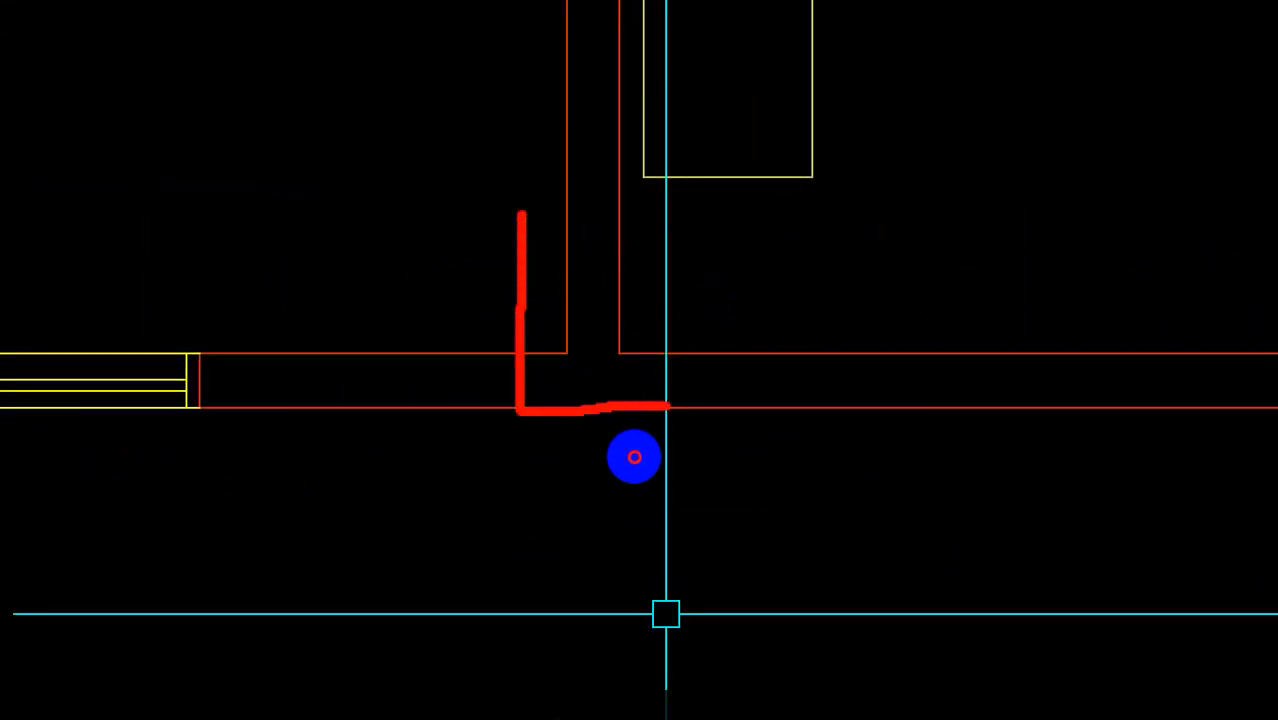
pyautogui.moveTo(673, 215); pyautogui.dragTo(516, 209)
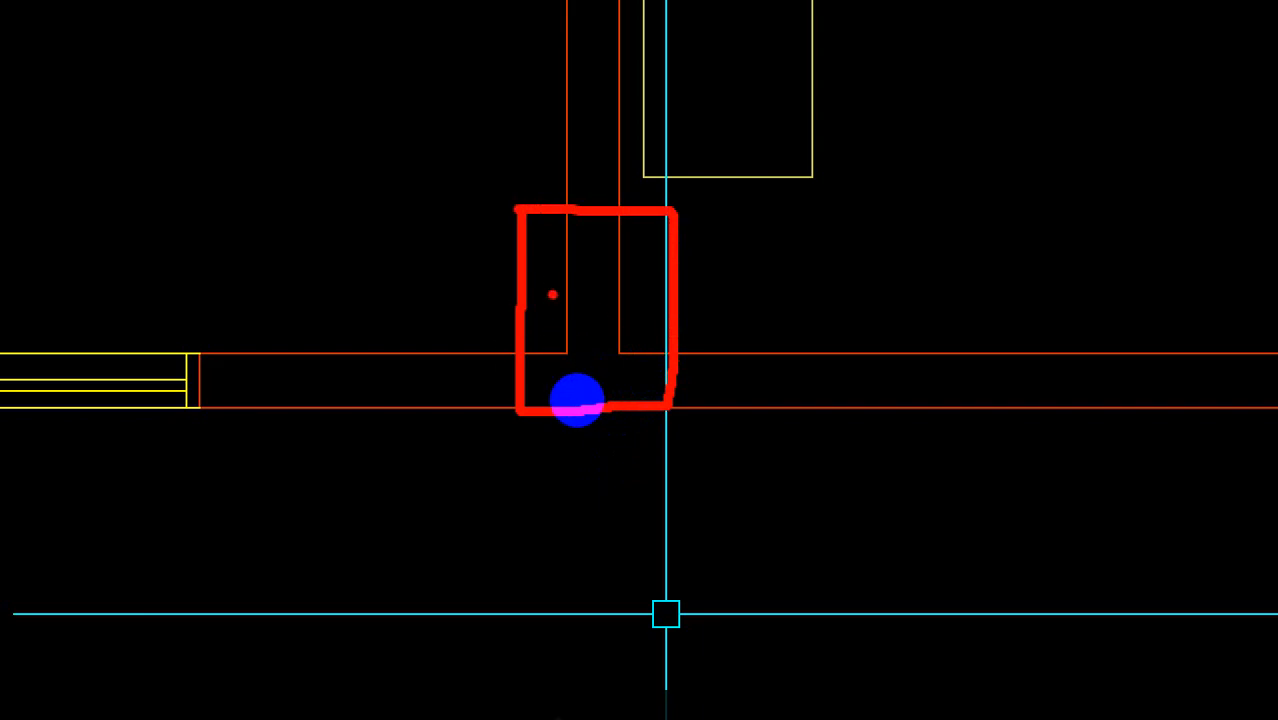
pyautogui.press('Escape')
pyautogui.hotkey('ctrl', '1')
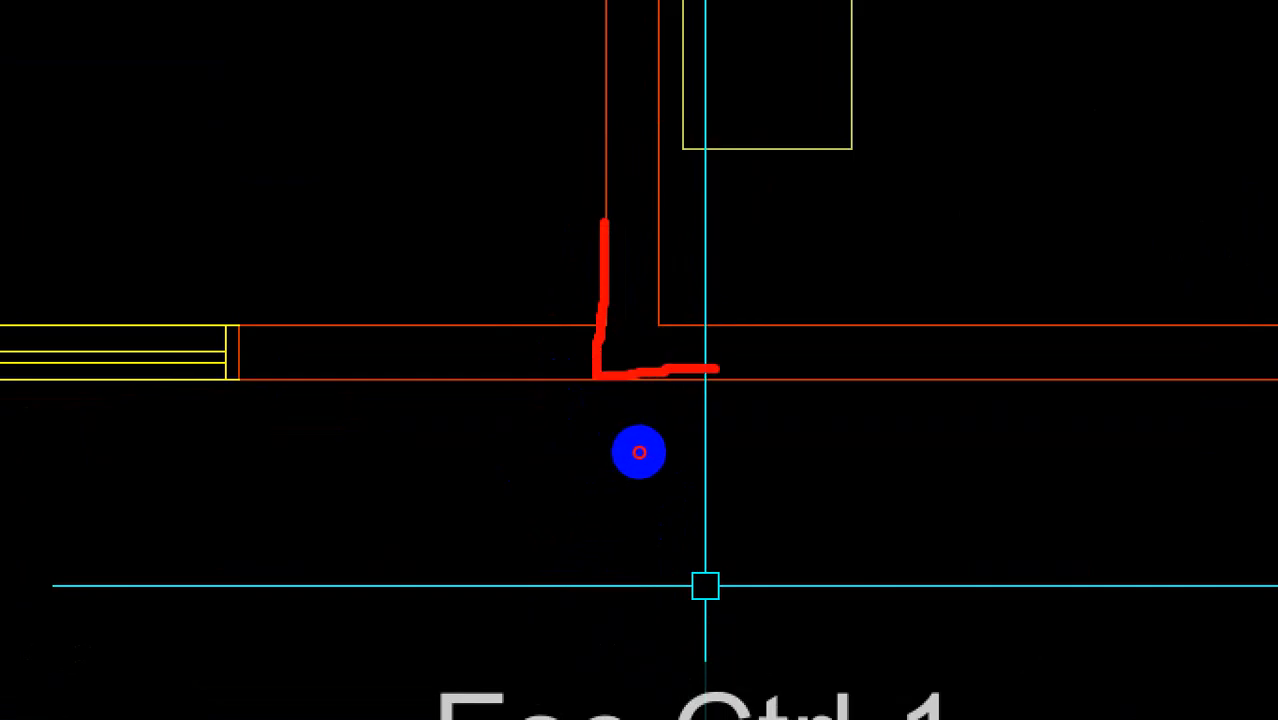
pyautogui.moveTo(718, 370); pyautogui.dragTo(711, 255)
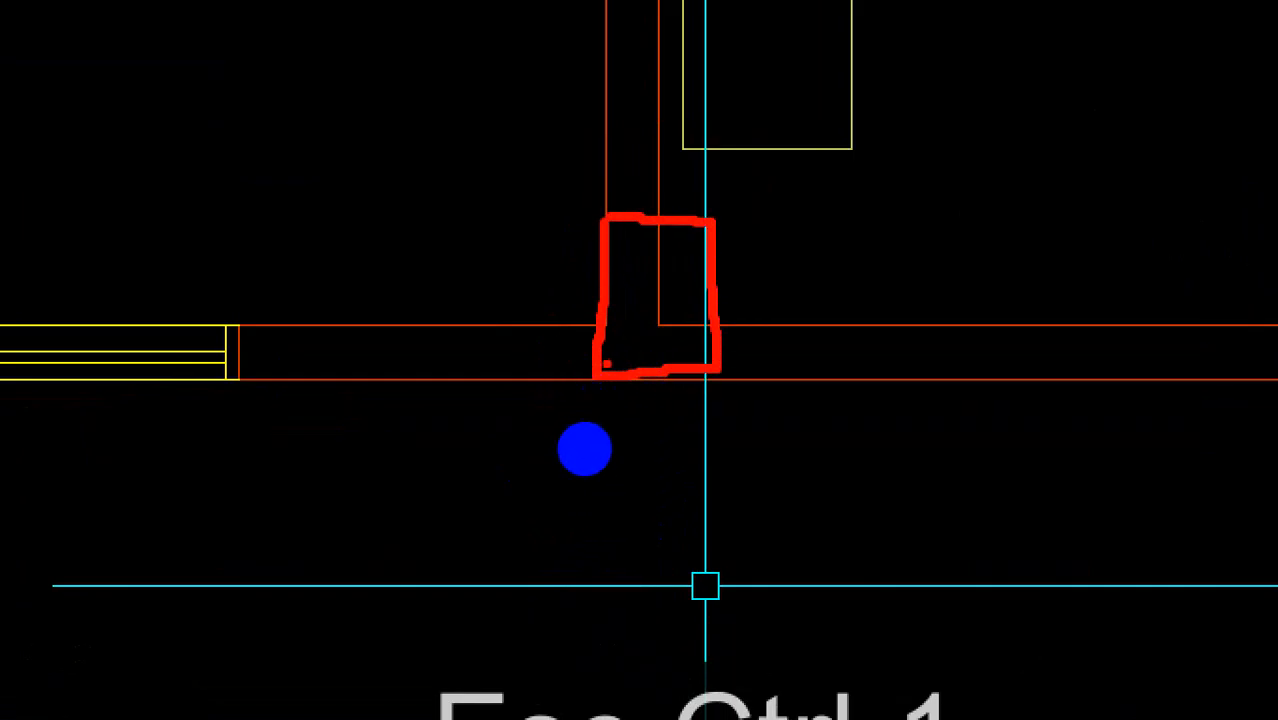
pyautogui.press('Escape')
pyautogui.hotkey('ctrl', '1')
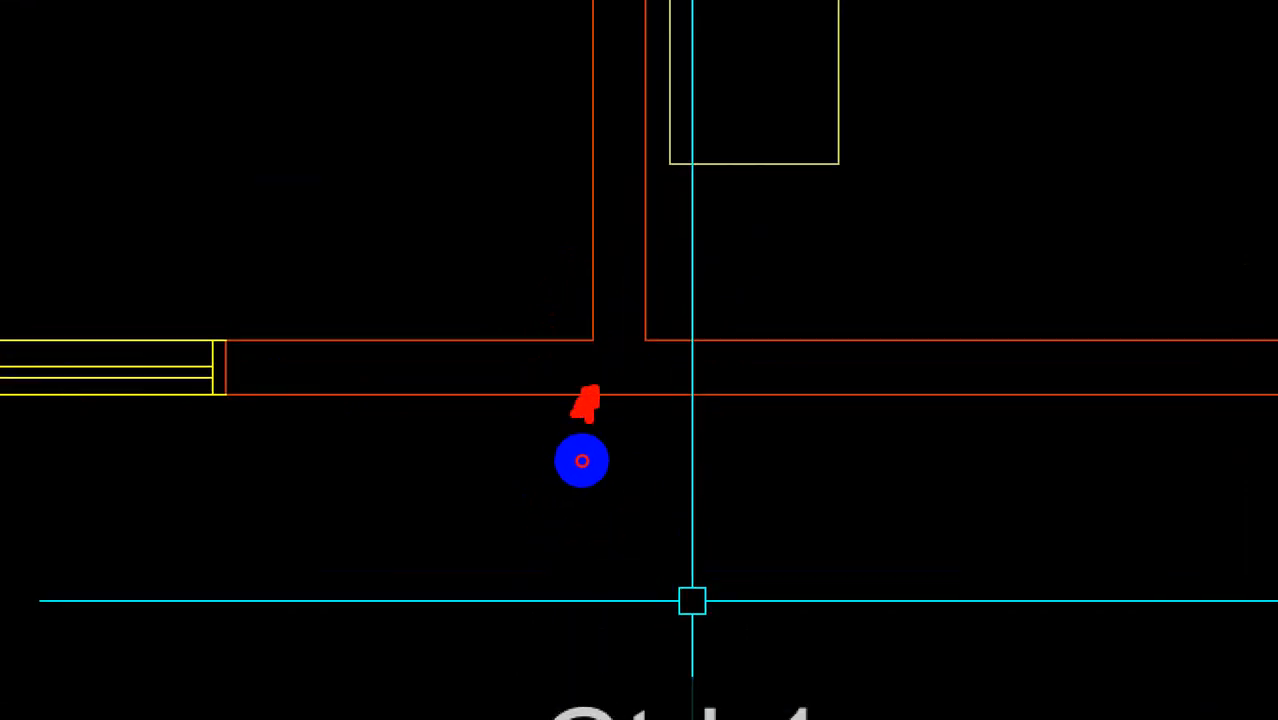
pyautogui.press('Escape')
# Step: Copy the medium-size vertical column from its lower-left corner to the bottom exterior wall at the interior wall junction, and end the command
pyautogui.scroll(-6, 495, 405)
pyautogui.scroll(2, 973, 460)
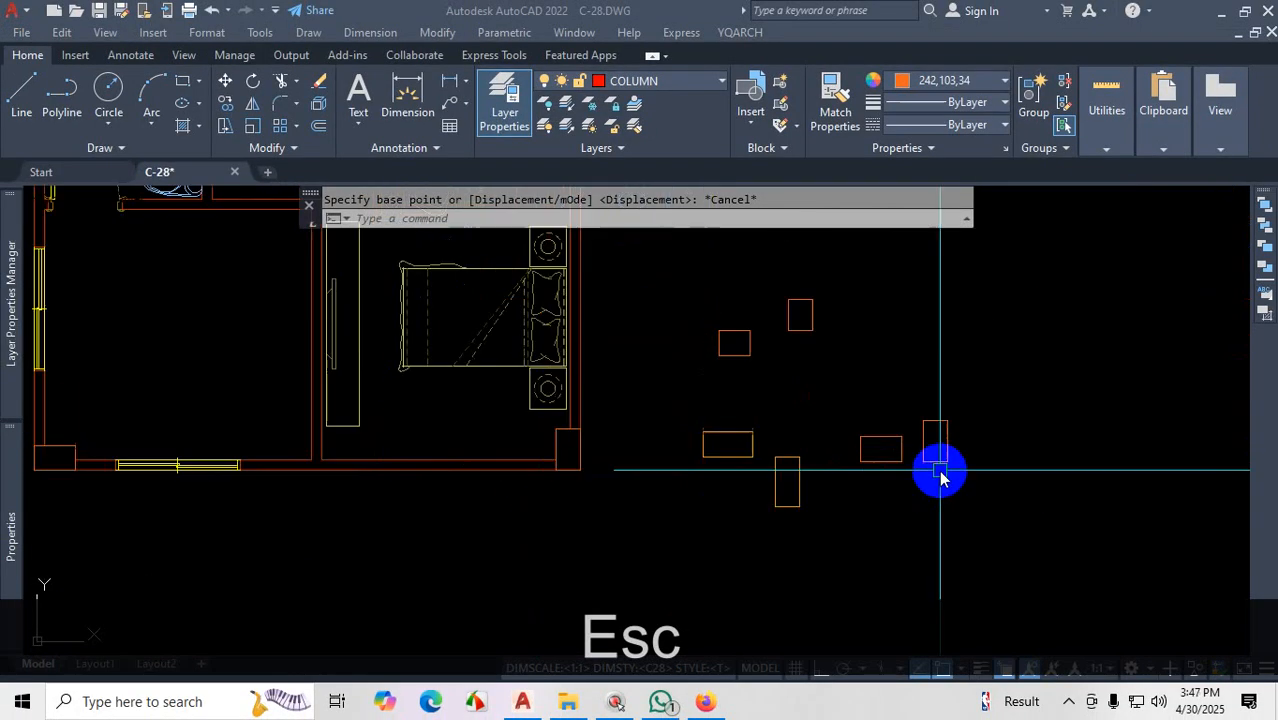
pyautogui.click(986, 486)
pyautogui.click(979, 445)
pyautogui.click(927, 491)
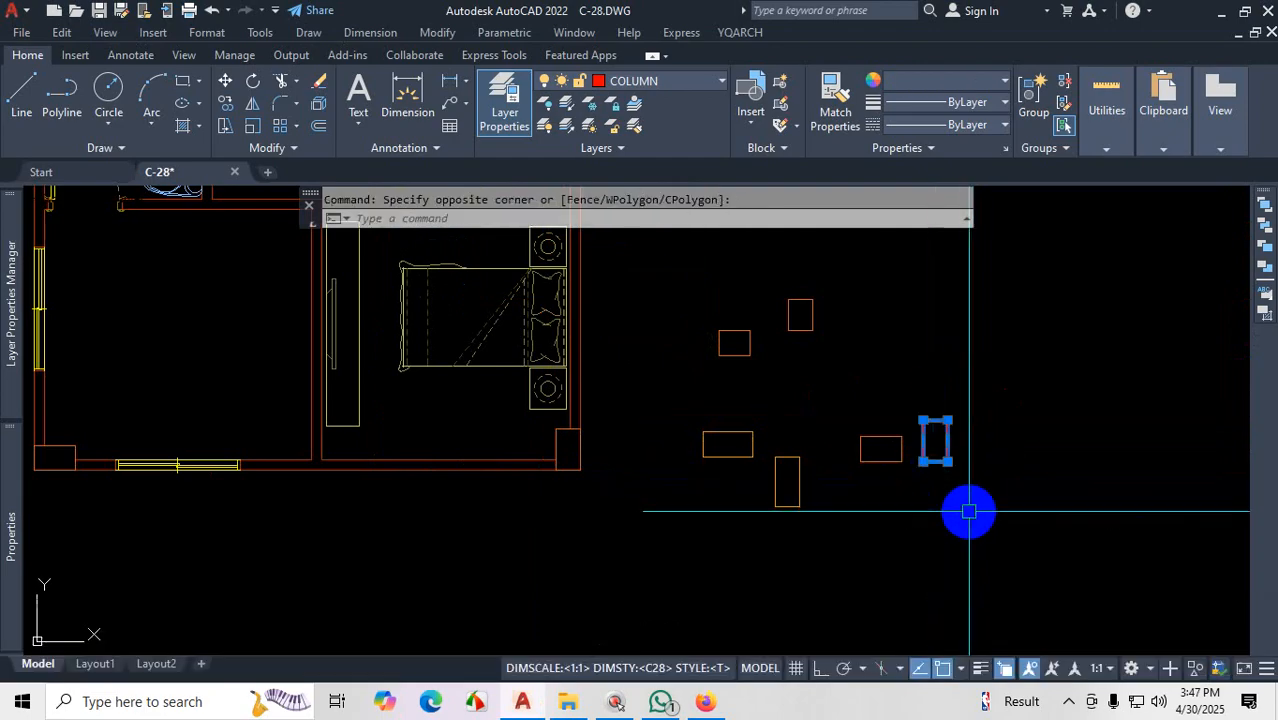
pyautogui.write('co')
pyautogui.press('Return')
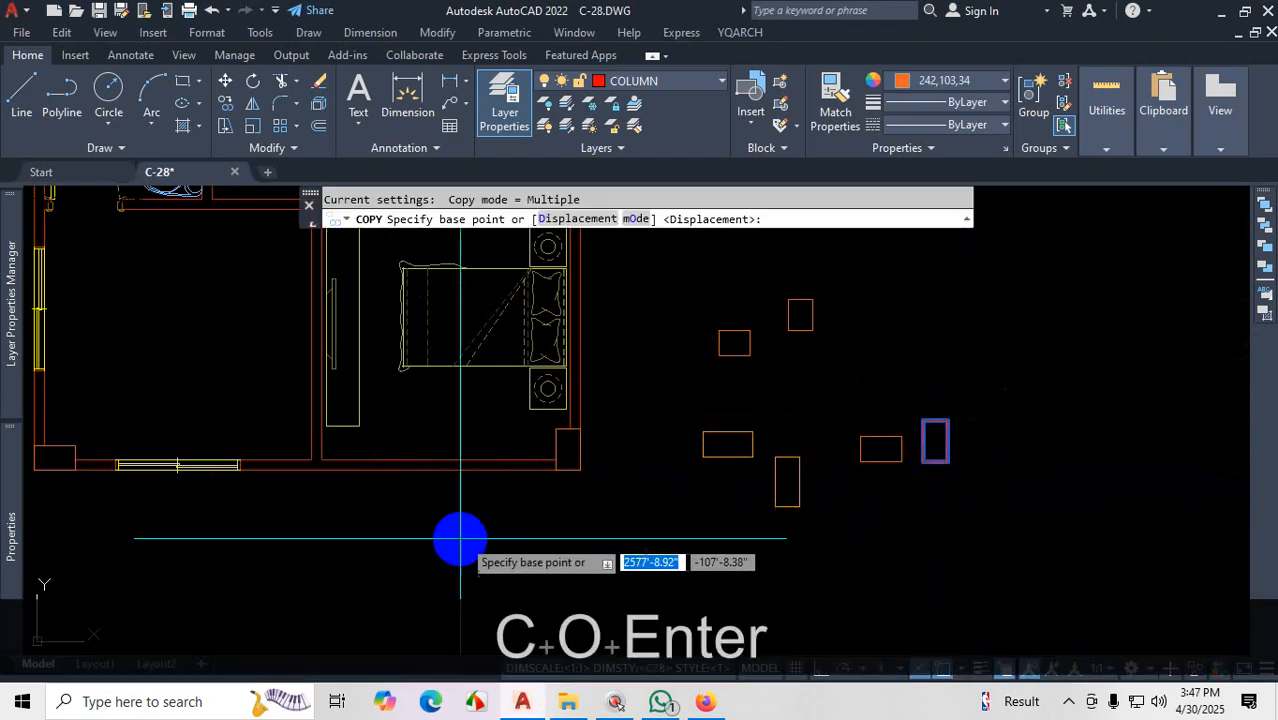
pyautogui.scroll(4, 315, 465)
pyautogui.scroll(-4, 305, 491)
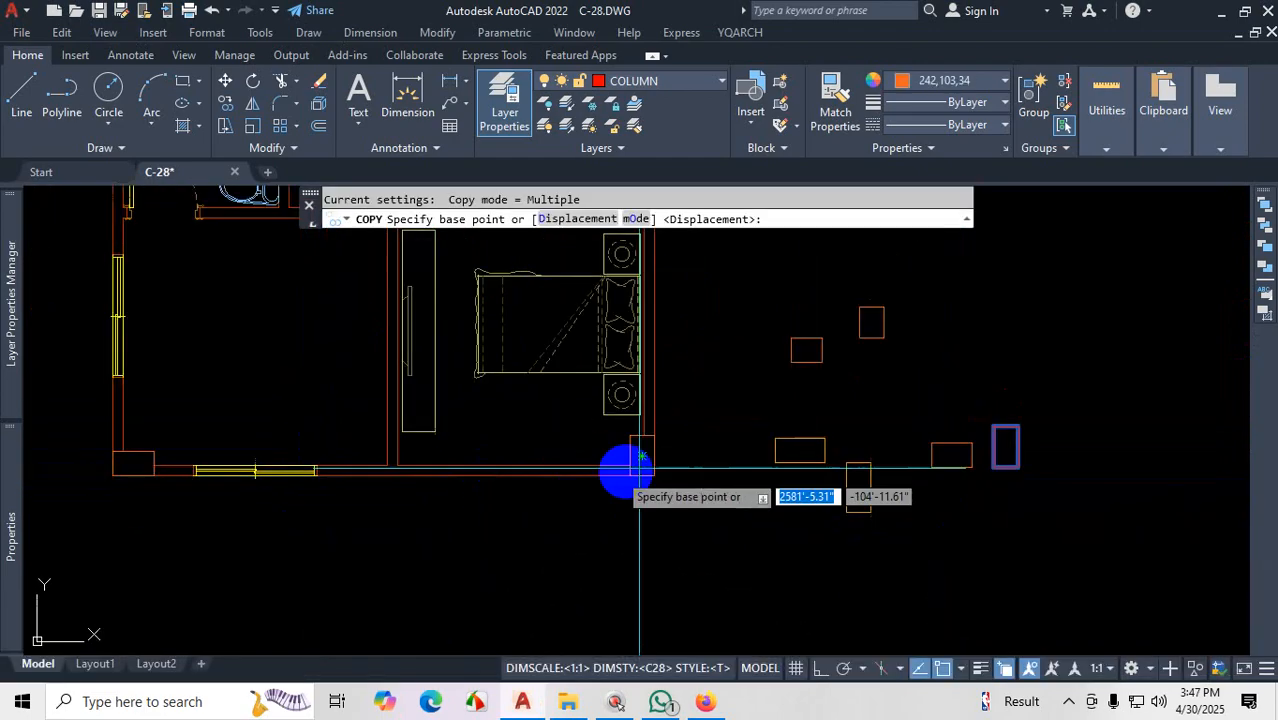
pyautogui.scroll(3, 1034, 476)
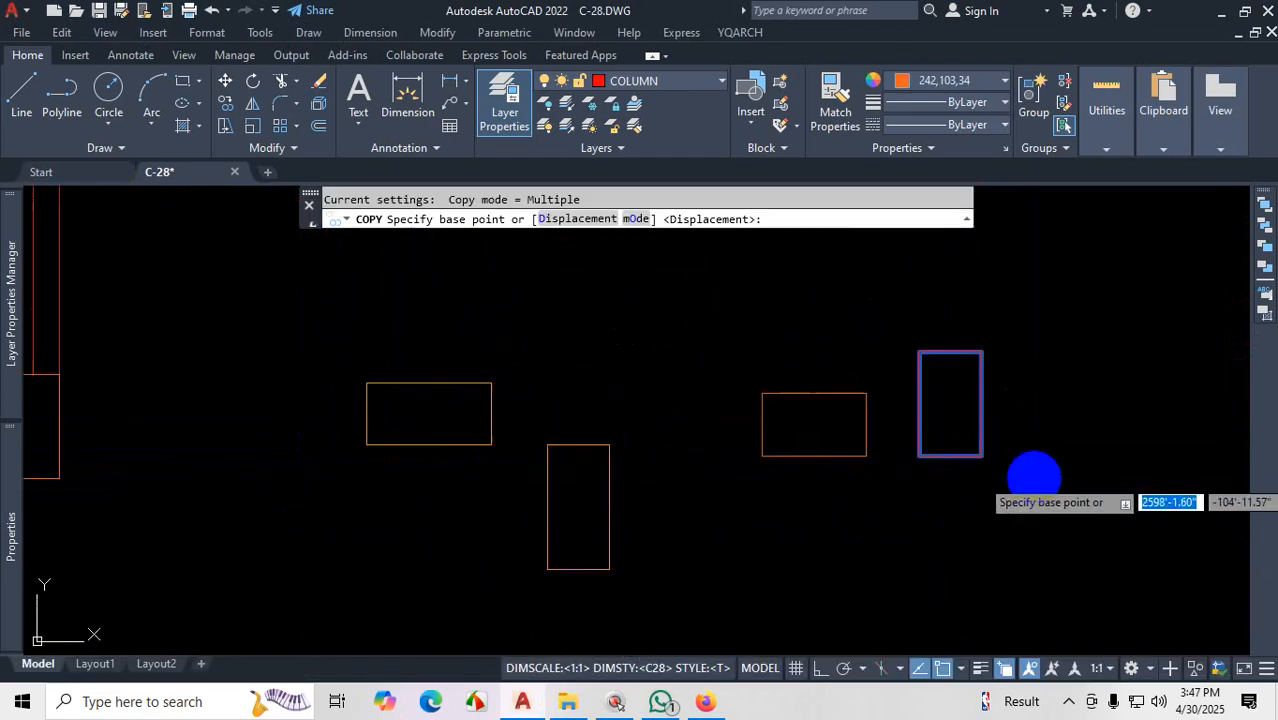
pyautogui.click(919, 456)
pyautogui.scroll(-4, 975, 430)
pyautogui.scroll(5, 620, 420)
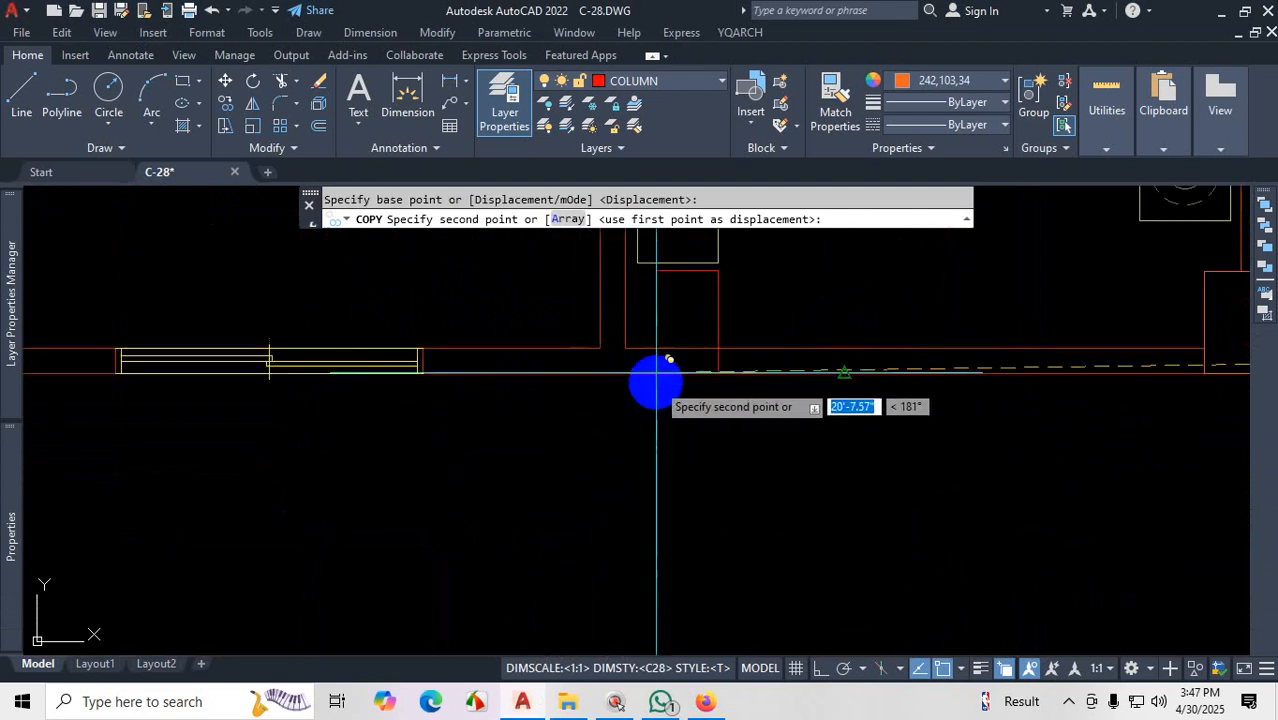
pyautogui.scroll(4, 640, 450)
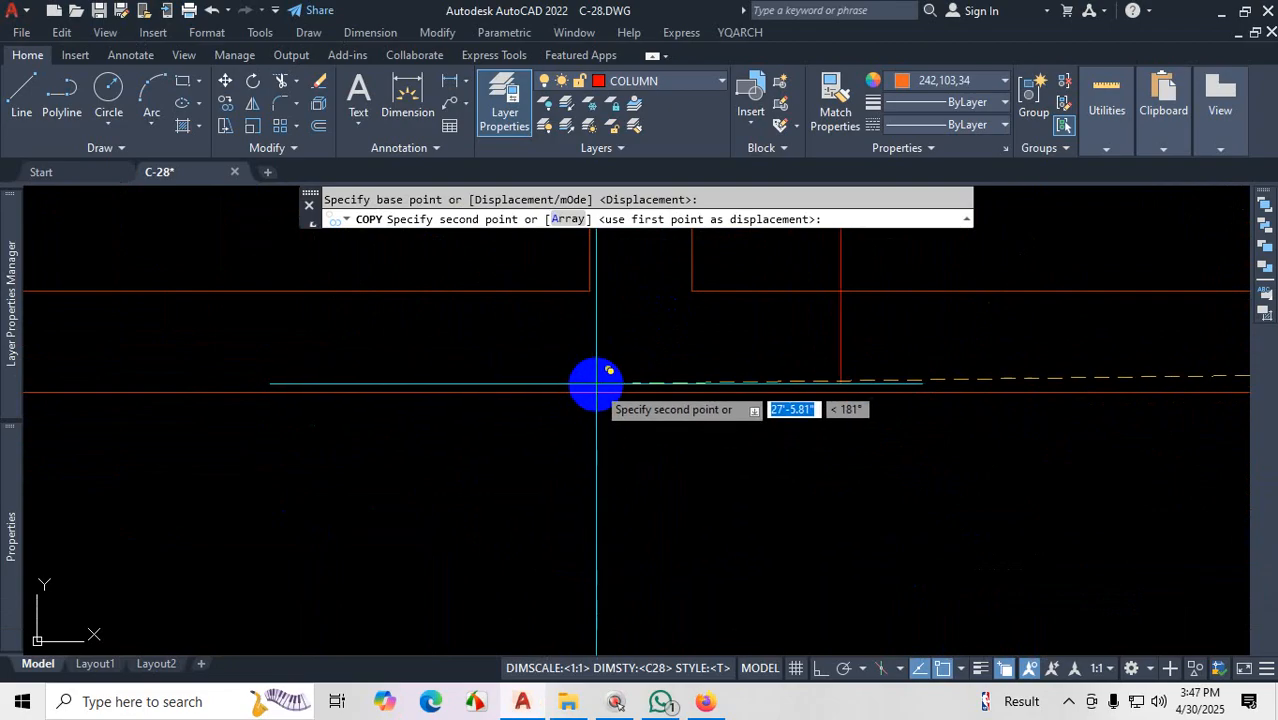
pyautogui.scroll(-7, 597, 392)
pyautogui.scroll(2, 645, 358)
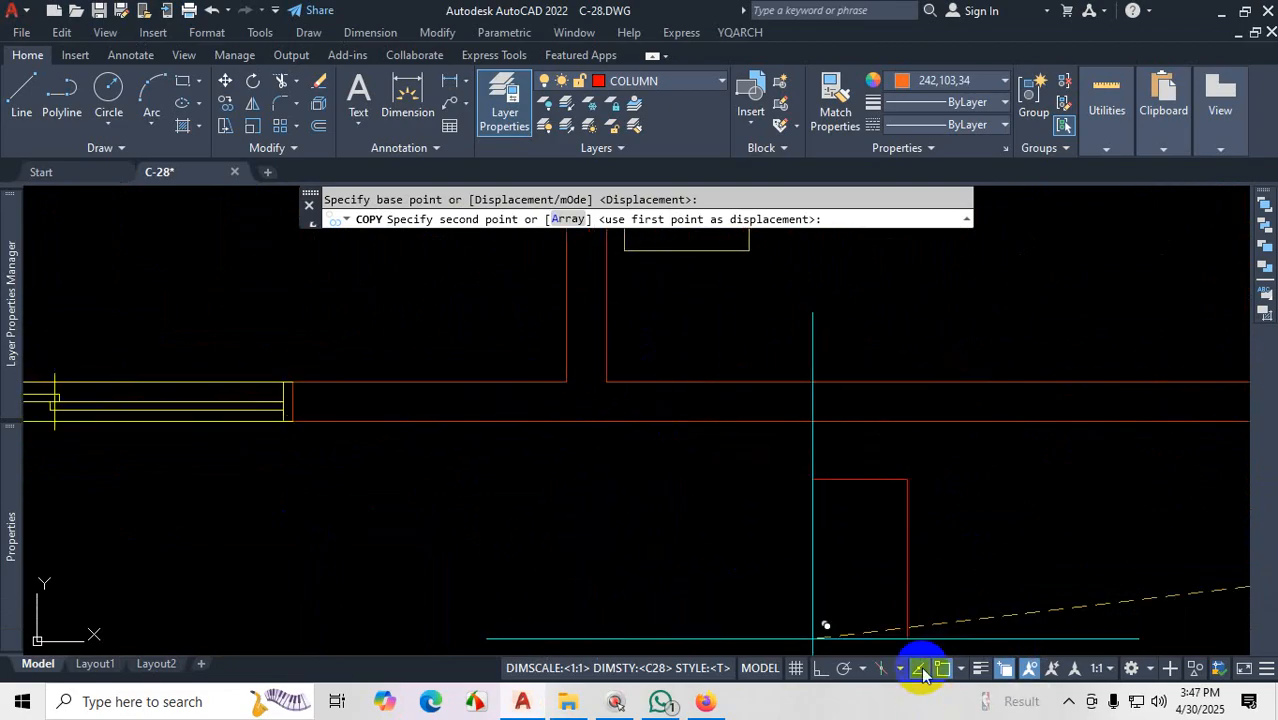
pyautogui.scroll(4, 924, 593)
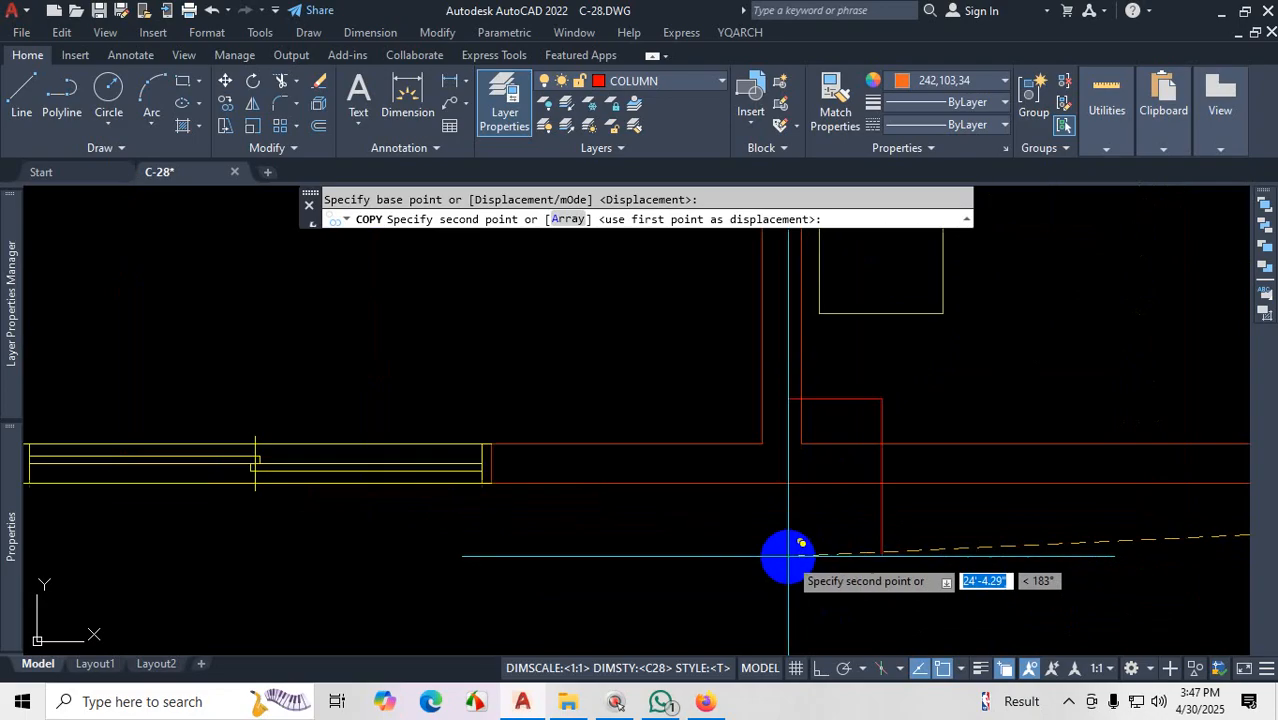
pyautogui.scroll(3, 760, 448)
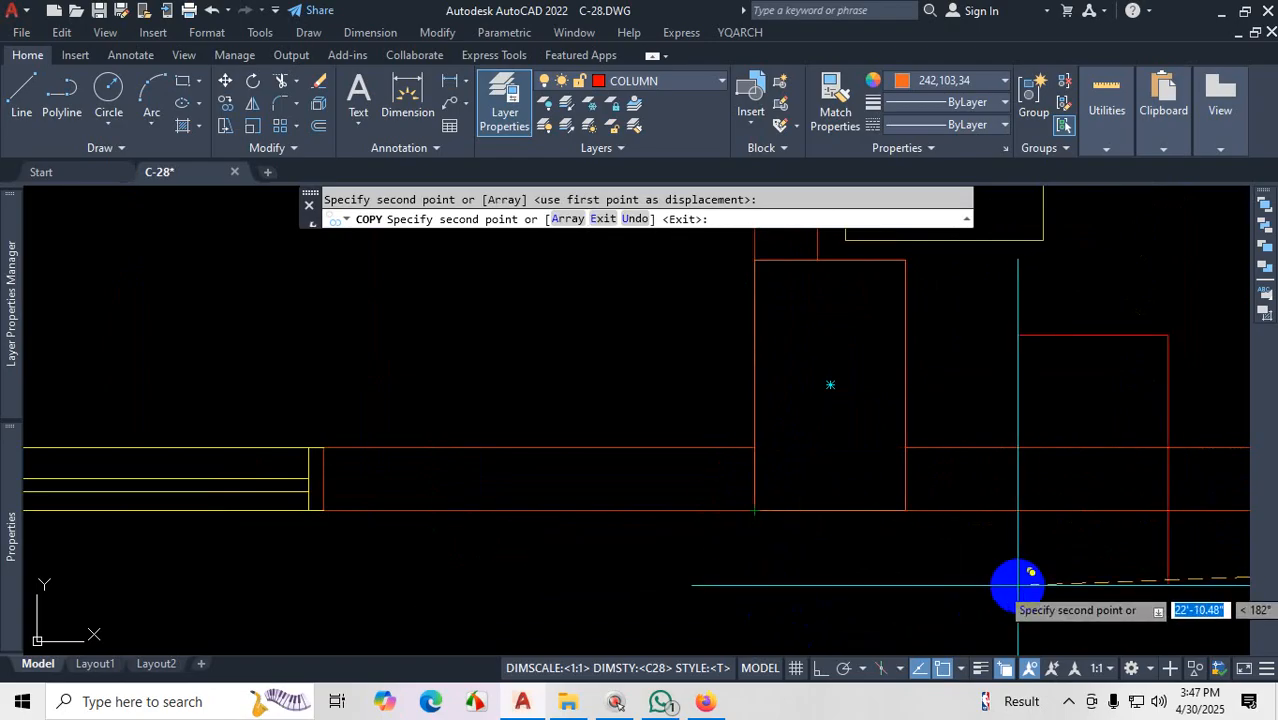
pyautogui.press('Escape')
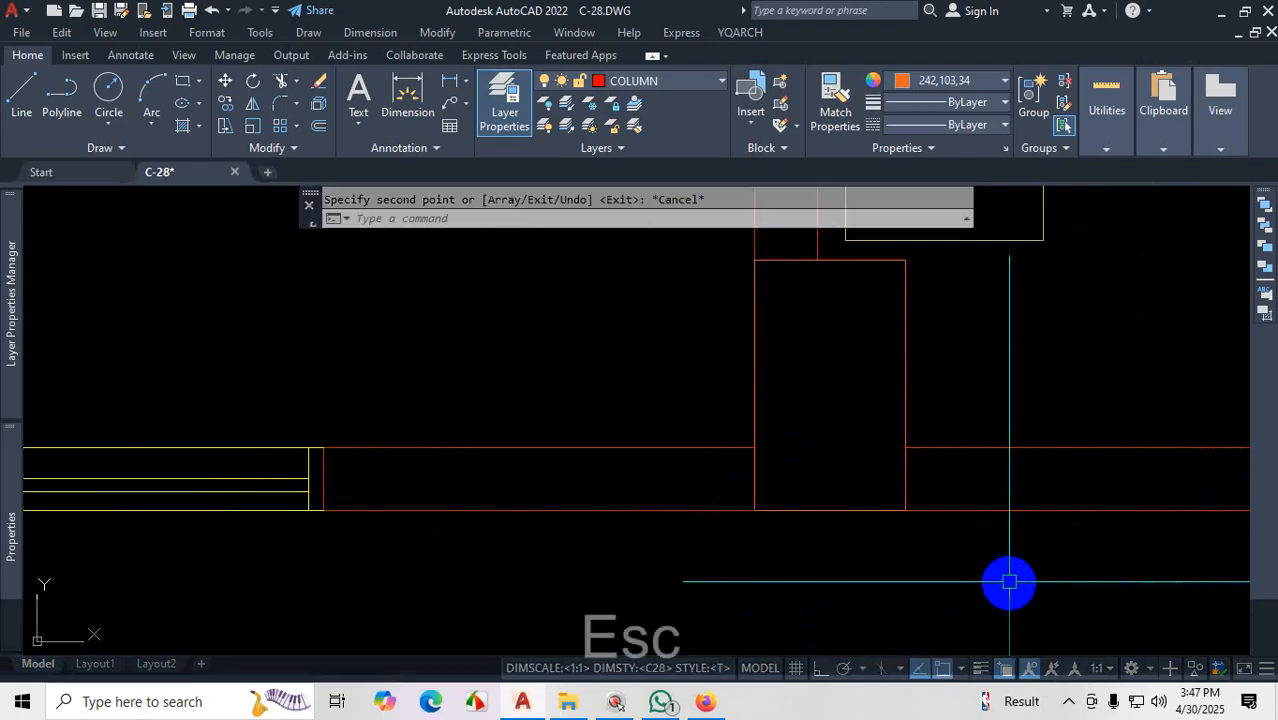
# Step: Erase the column copy just placed at the junction of the interior wall and the bottom exterior wall
pyautogui.scroll(-3, 1007, 582)
pyautogui.scroll(3, 895, 433)
pyautogui.scroll(2, 895, 433)
pyautogui.click(887, 349)
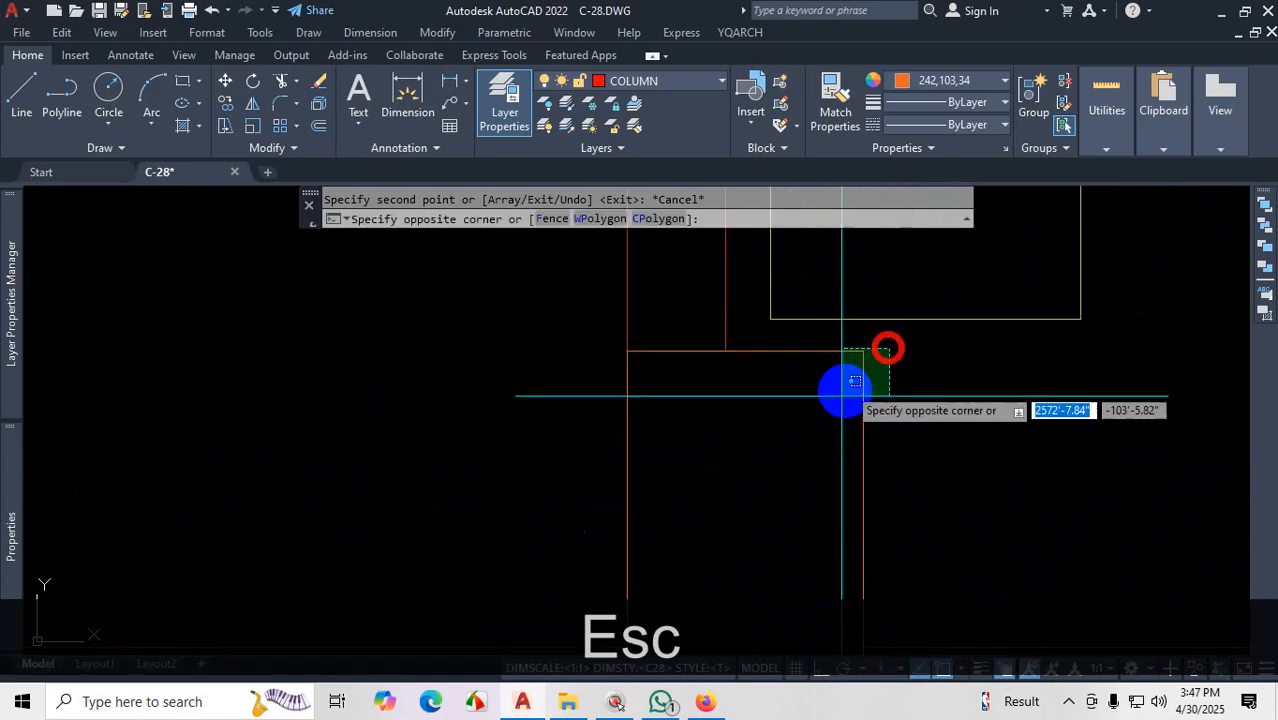
pyautogui.click(841, 397)
pyautogui.press('Delete')
pyautogui.scroll(-4, 912, 366)
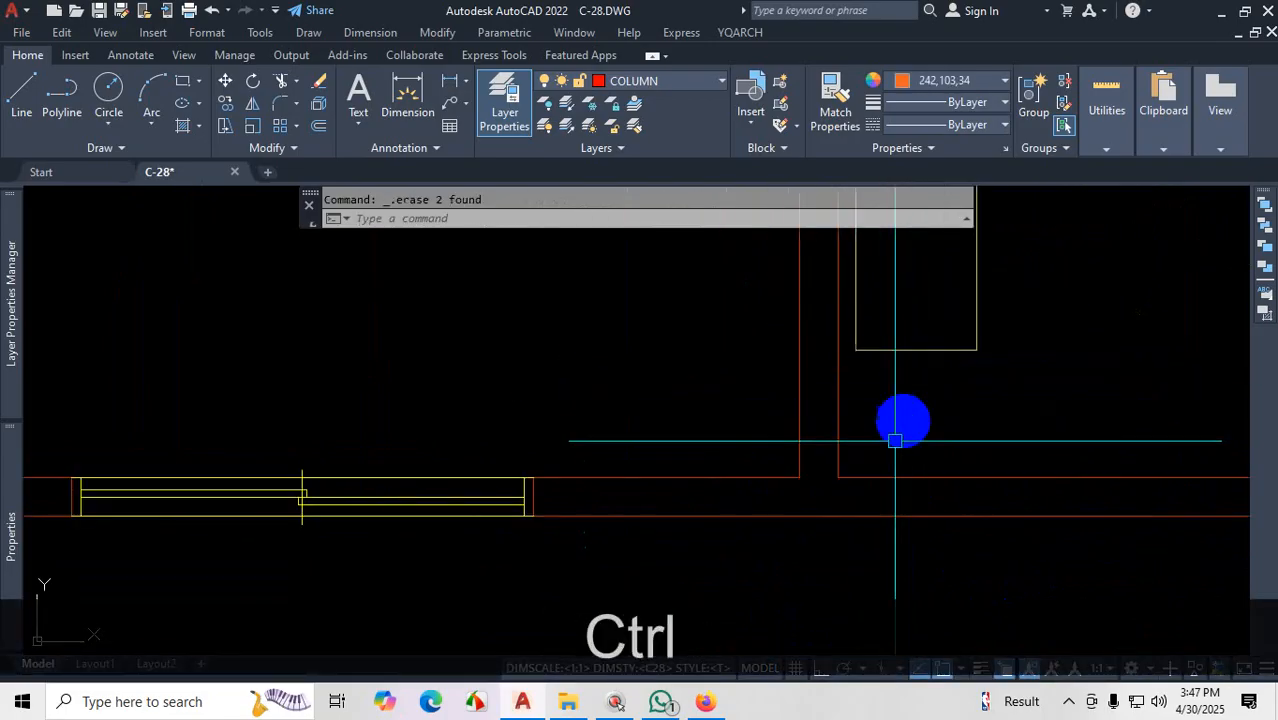
pyautogui.hotkey('ctrl', '1')
pyautogui.click(832, 497)
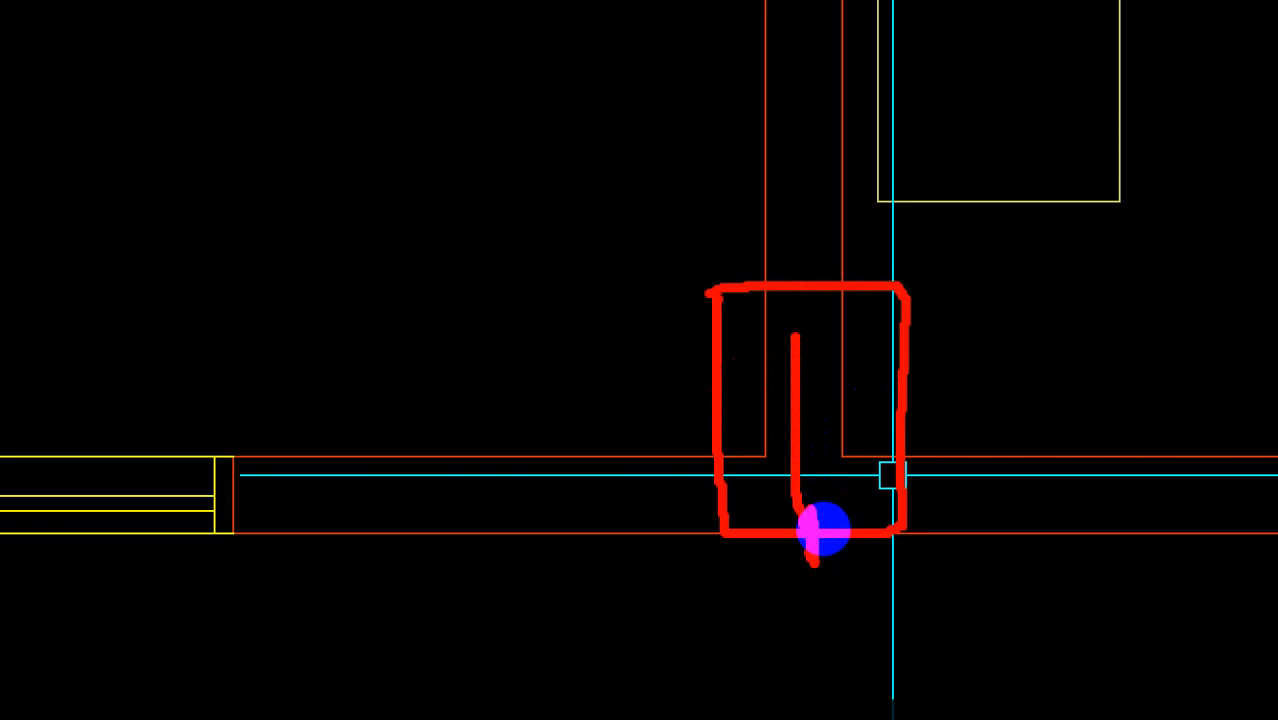
pyautogui.press('Escape')
# Step: Insert a window with a hole width of 60 at the middle of the bedroom's bottom exterior wall, and end the command
pyautogui.scroll(-5, 705, 473)
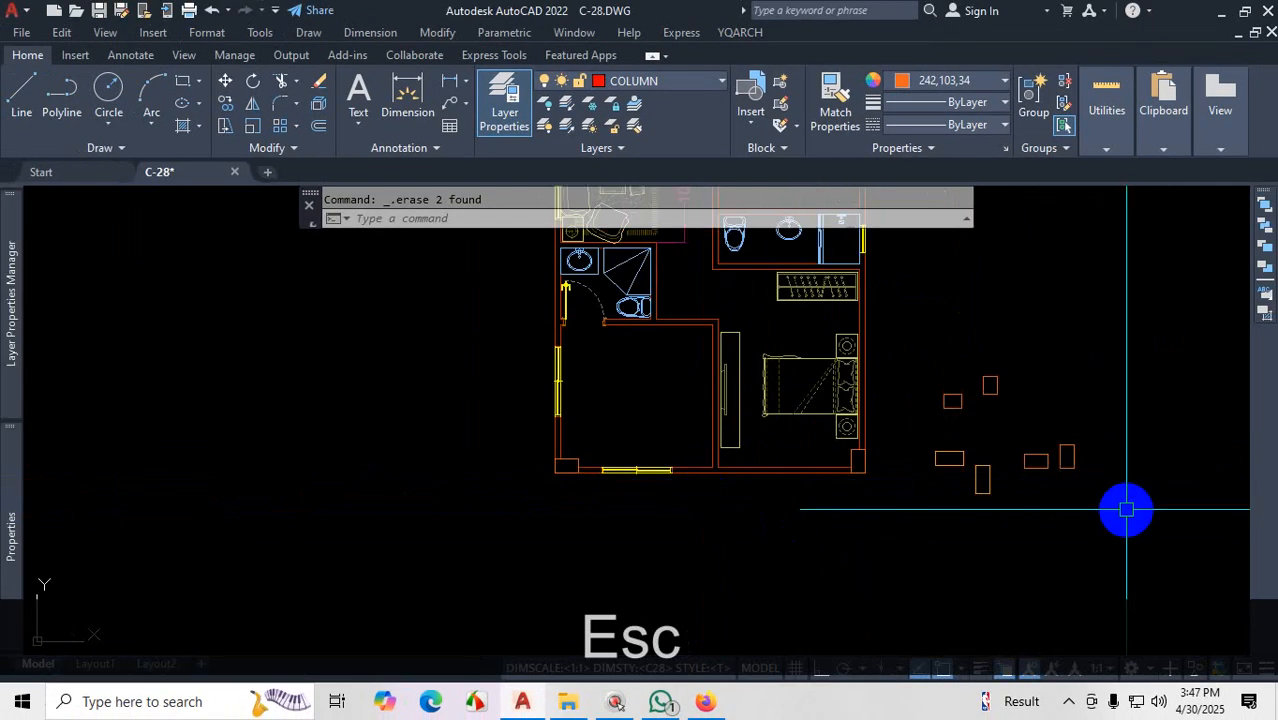
pyautogui.scroll(2, 760, 470)
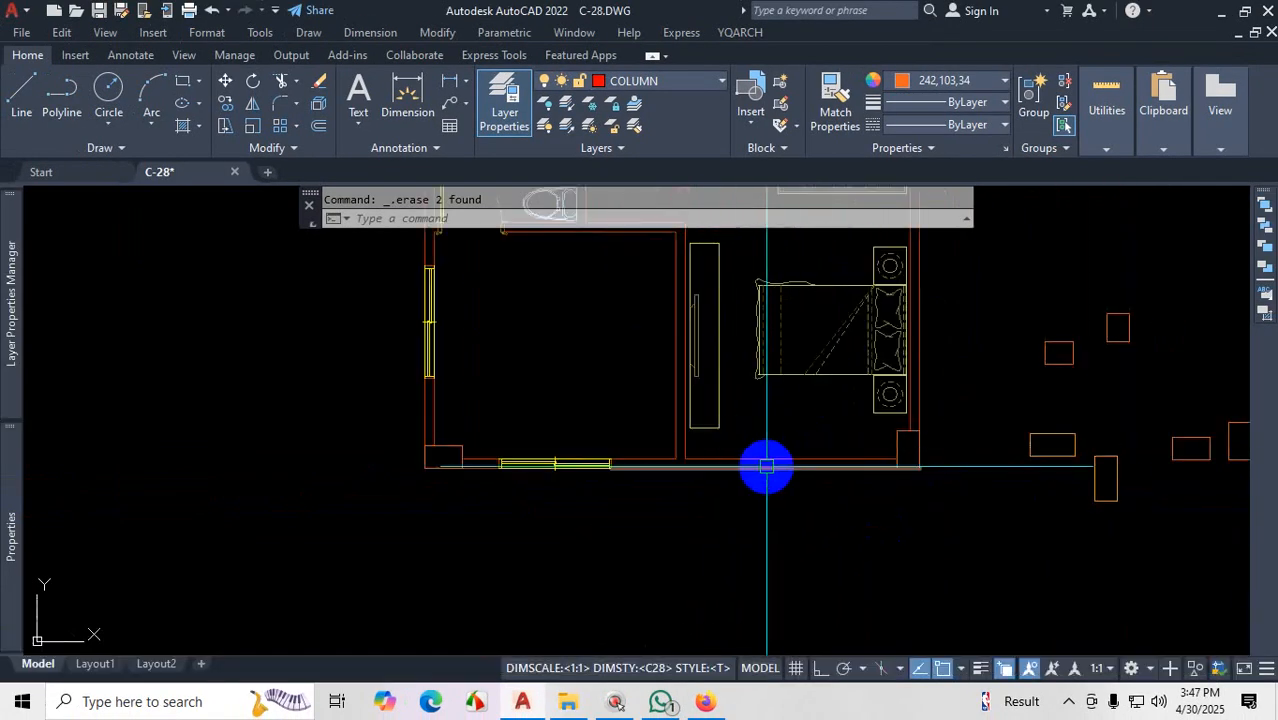
pyautogui.scroll(2, 780, 460)
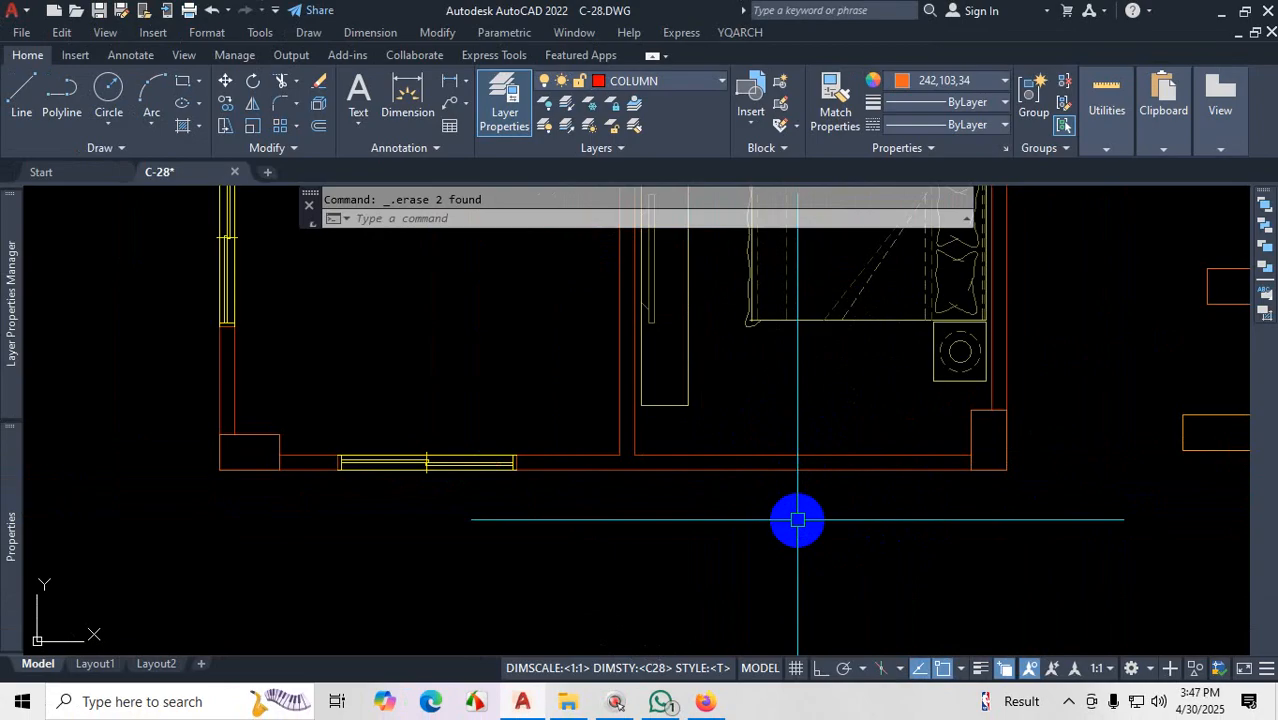
pyautogui.write('aw')
pyautogui.press('Return')
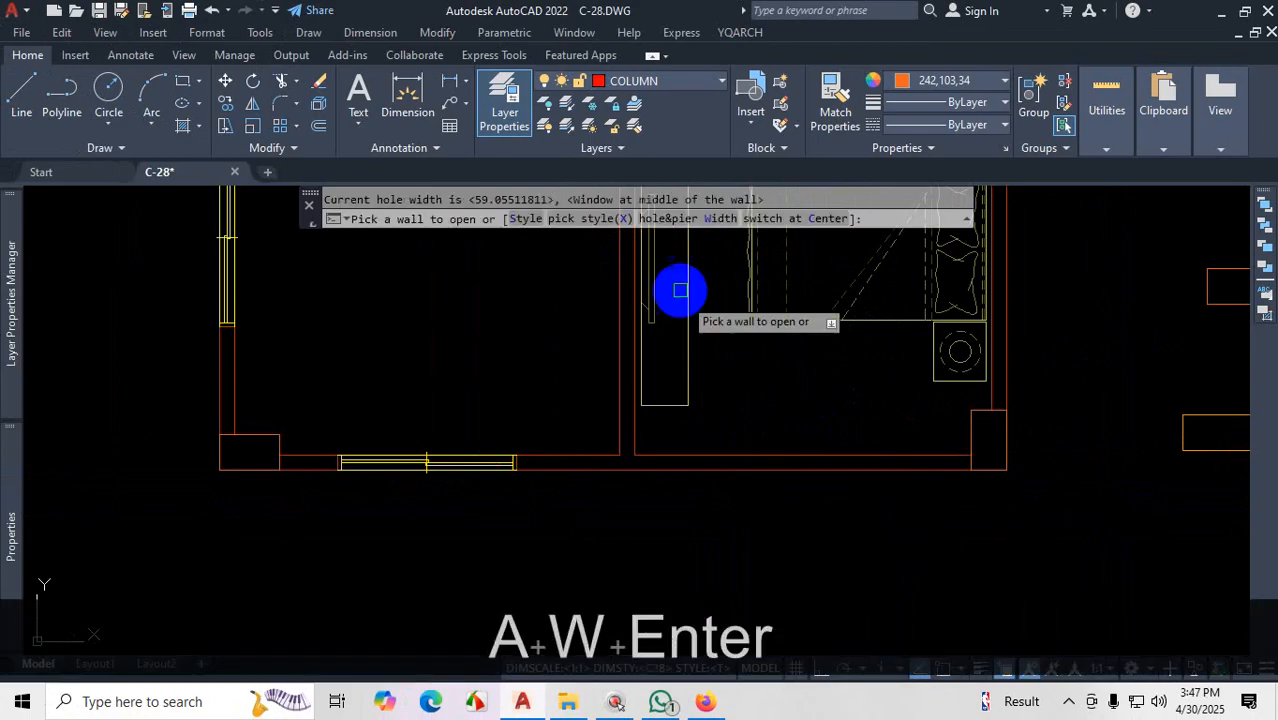
pyautogui.click(685, 220)
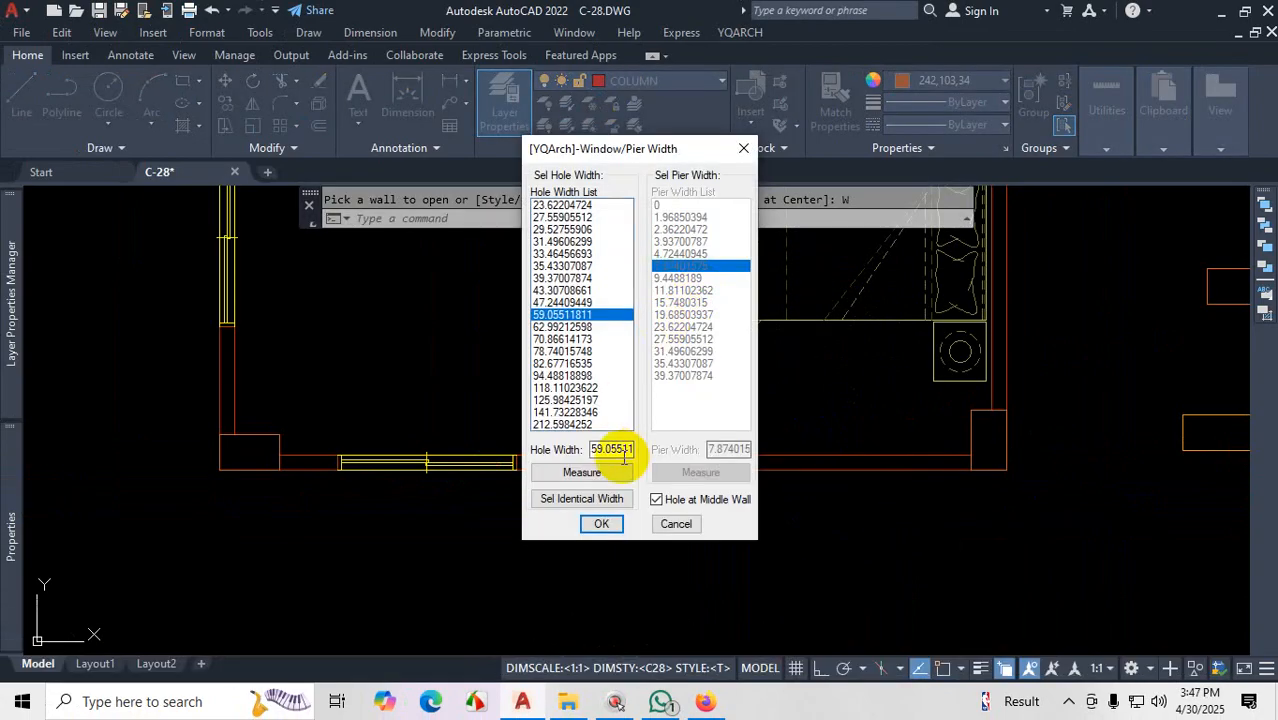
pyautogui.write('60')
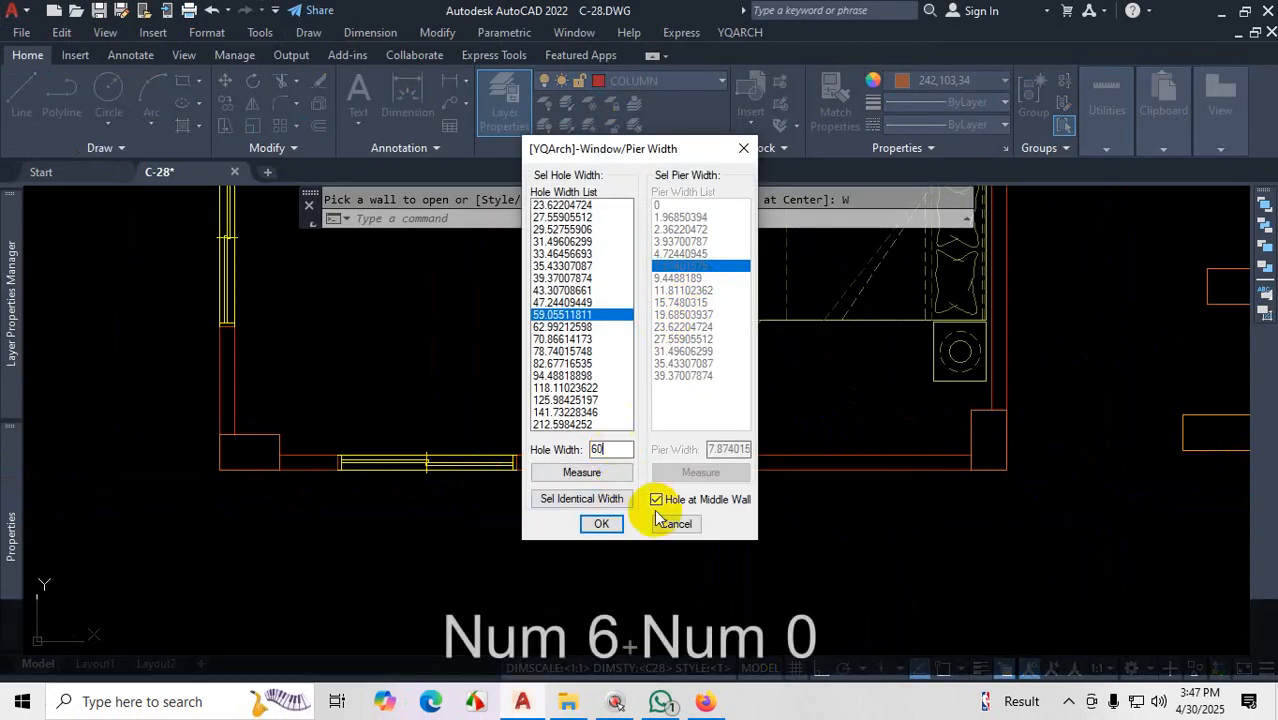
pyautogui.click(601, 524)
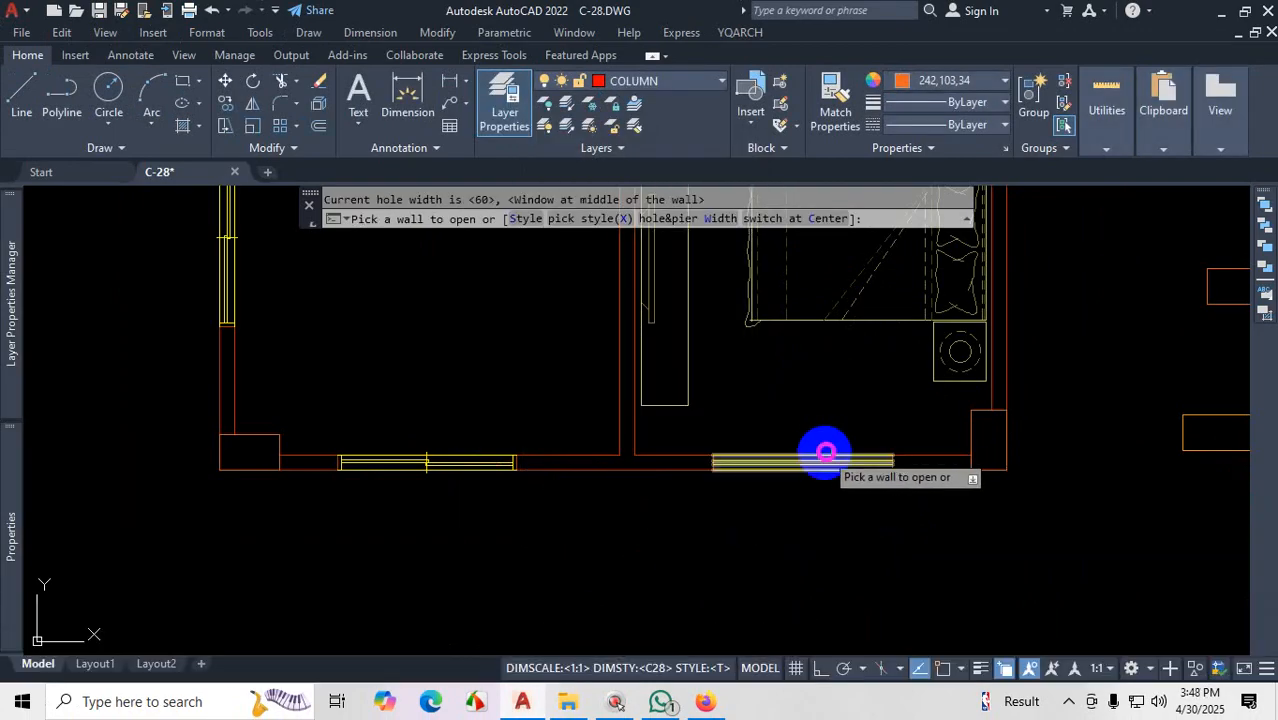
pyautogui.press('Escape')
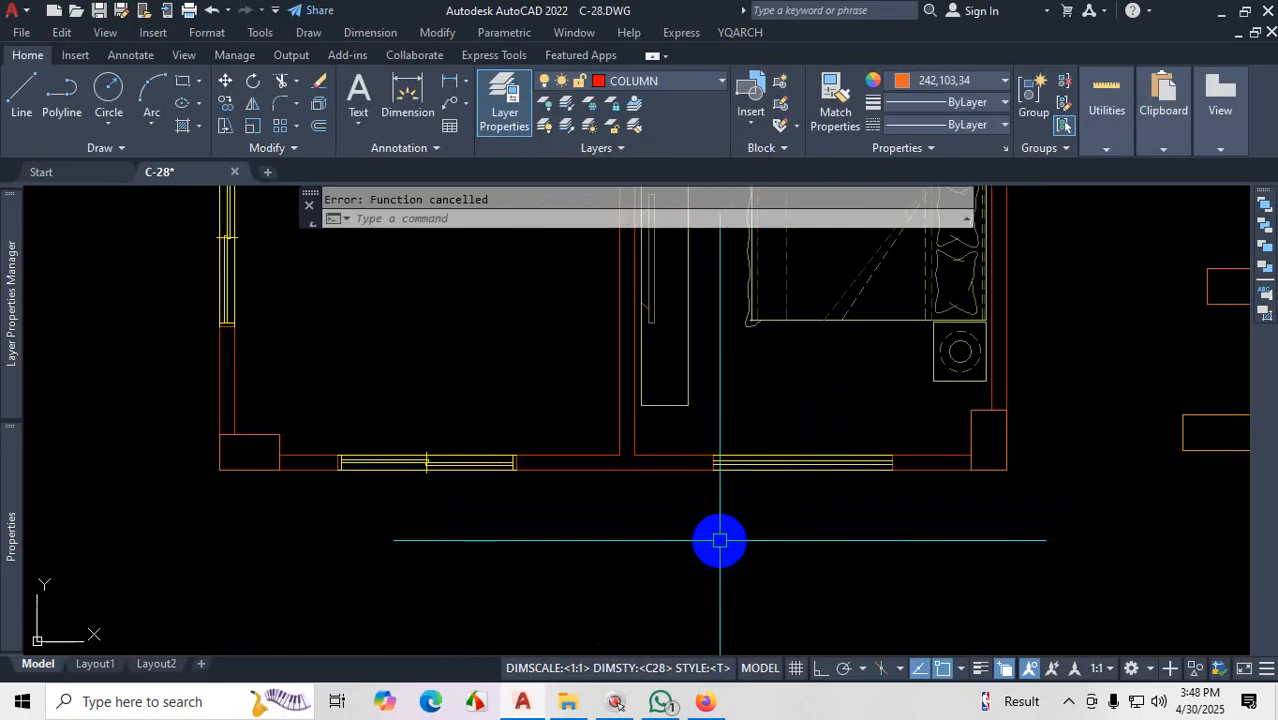
# Step: Start copying the medium-size vertical column from the midpoint of its bottom edge toward the interior wall junction on the bottom exterior wall
pyautogui.scroll(-4, 636, 494)
pyautogui.scroll(5, 1085, 470)
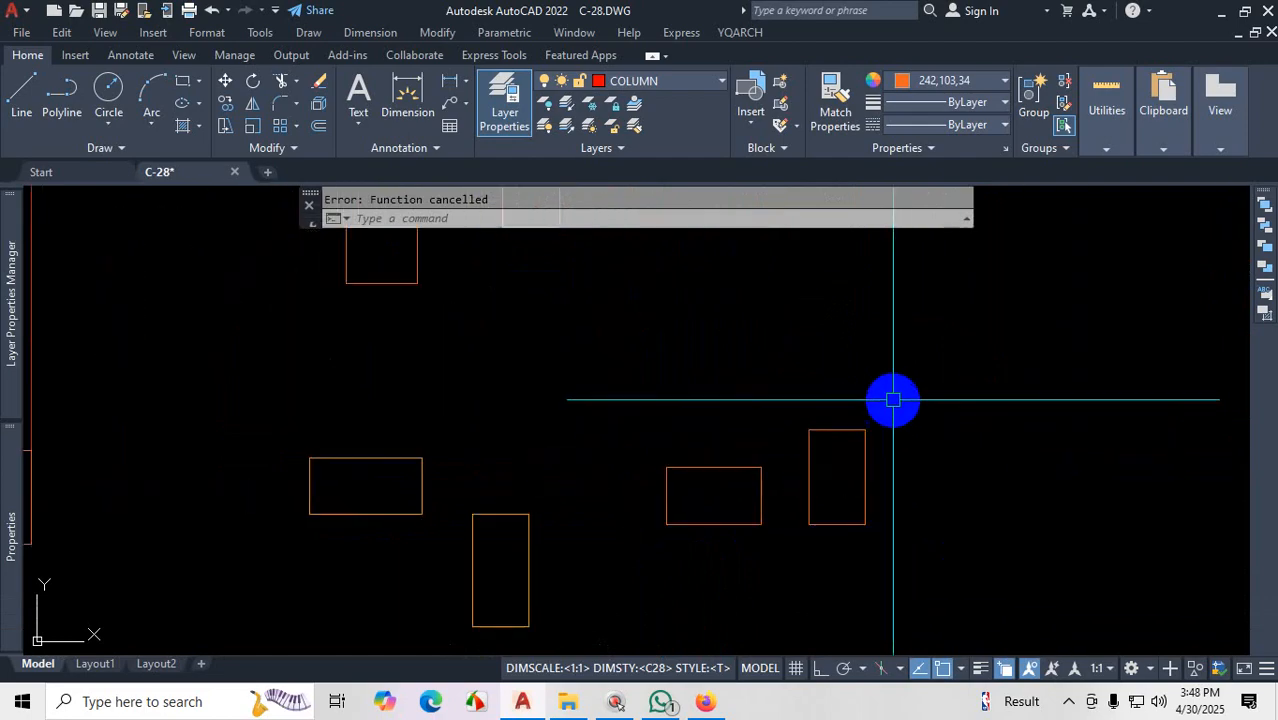
pyautogui.click(893, 397)
pyautogui.click(807, 590)
pyautogui.write('C')
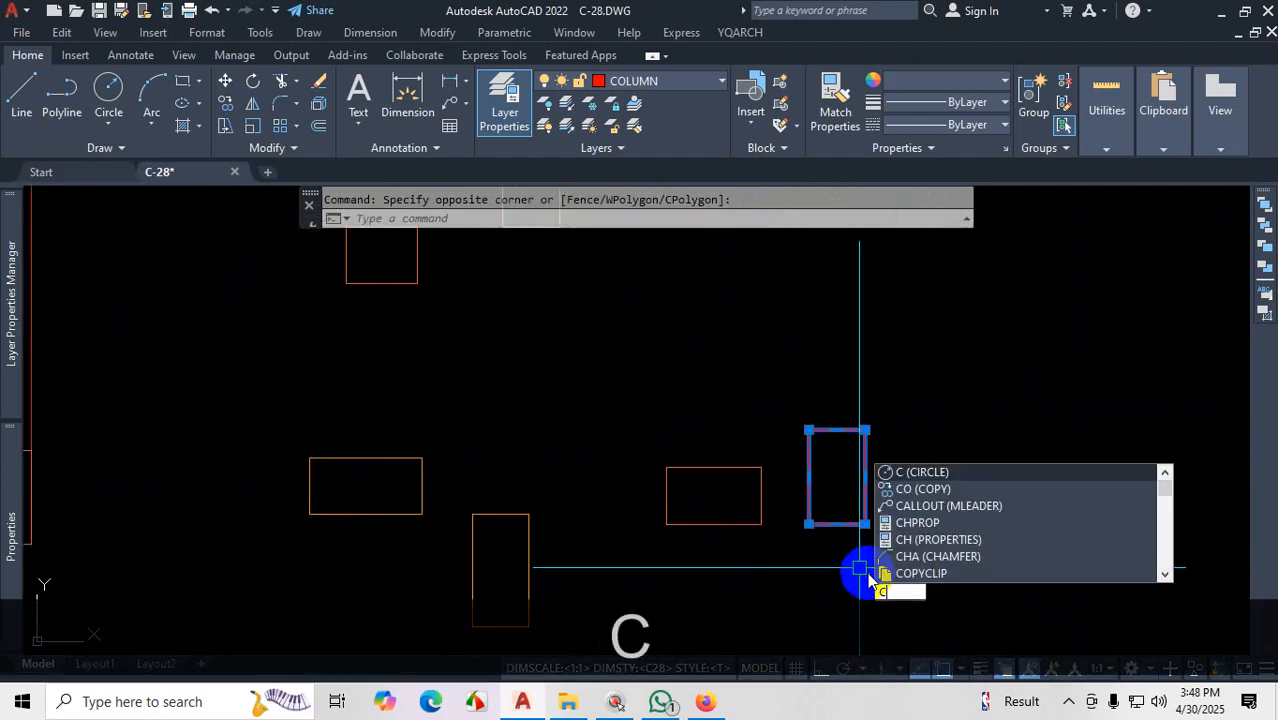
pyautogui.write('O')
pyautogui.press('Return')
pyautogui.scroll(4, 859, 580)
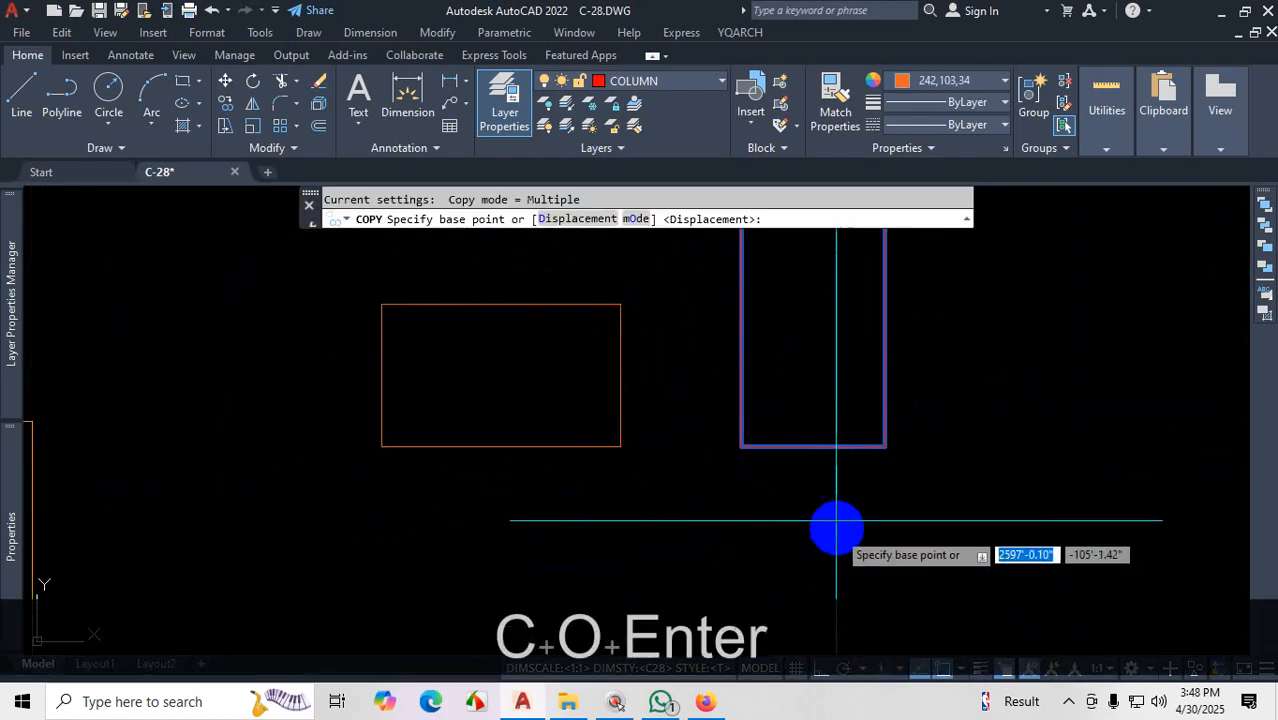
pyautogui.click(813, 447)
pyautogui.scroll(-4, 1050, 440)
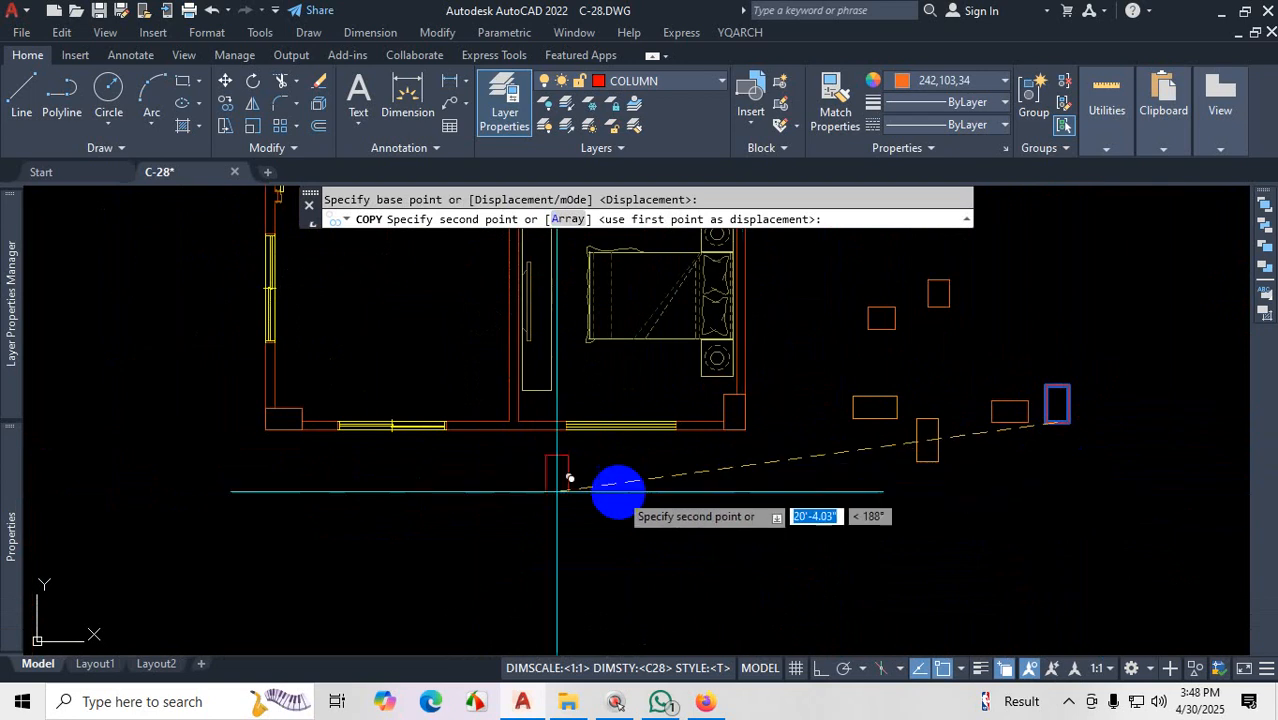
pyautogui.scroll(4, 560, 420)
pyautogui.scroll(2, 584, 397)
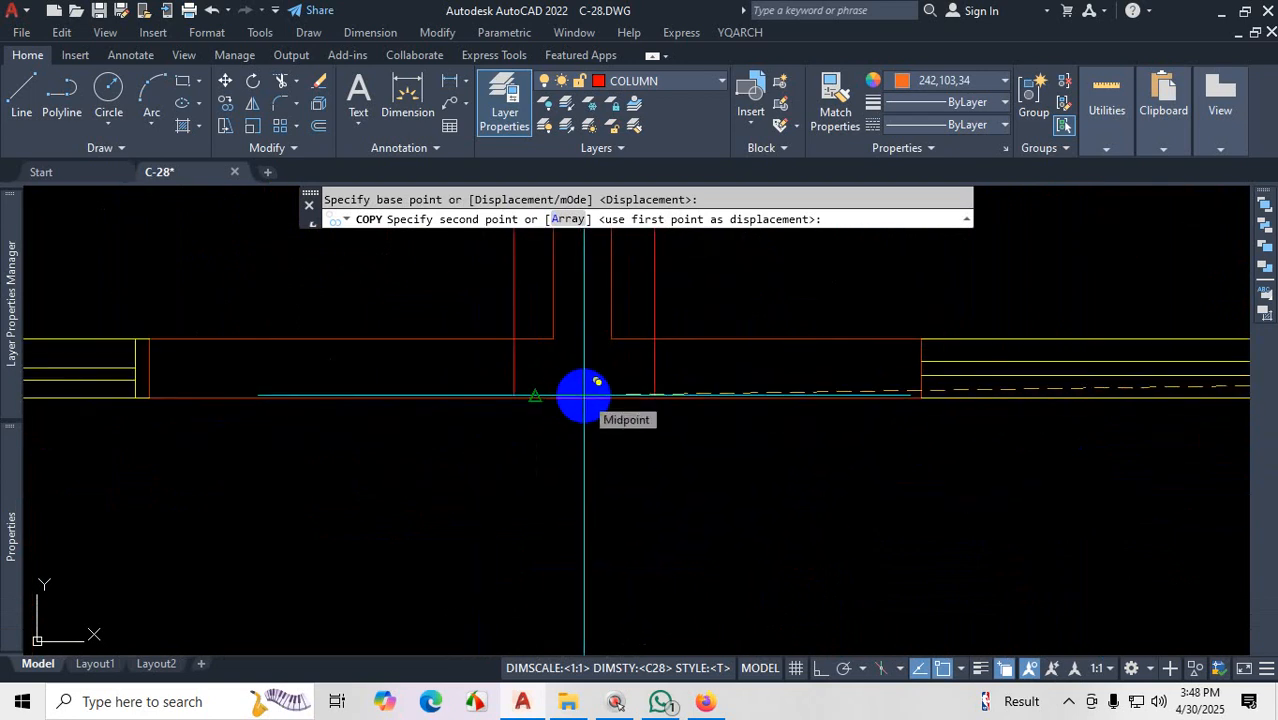
pyautogui.scroll(-2, 779, 548)
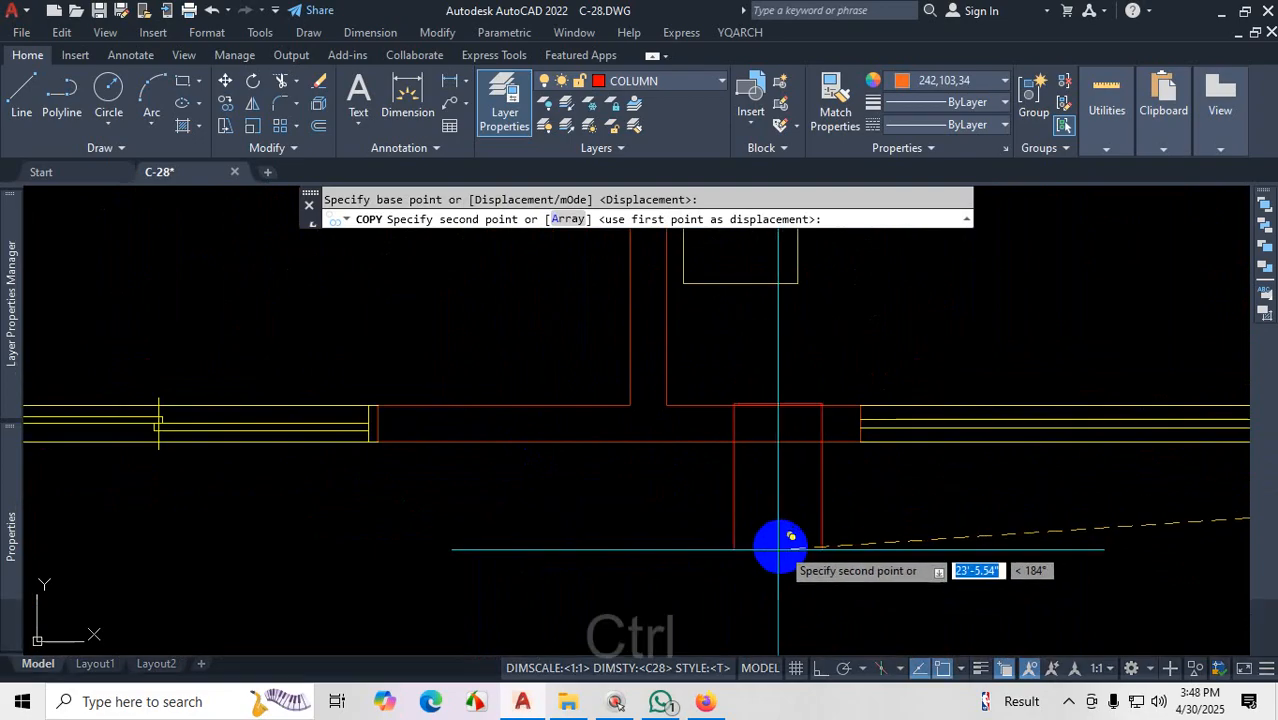
pyautogui.hotkey('ctrl', '1')
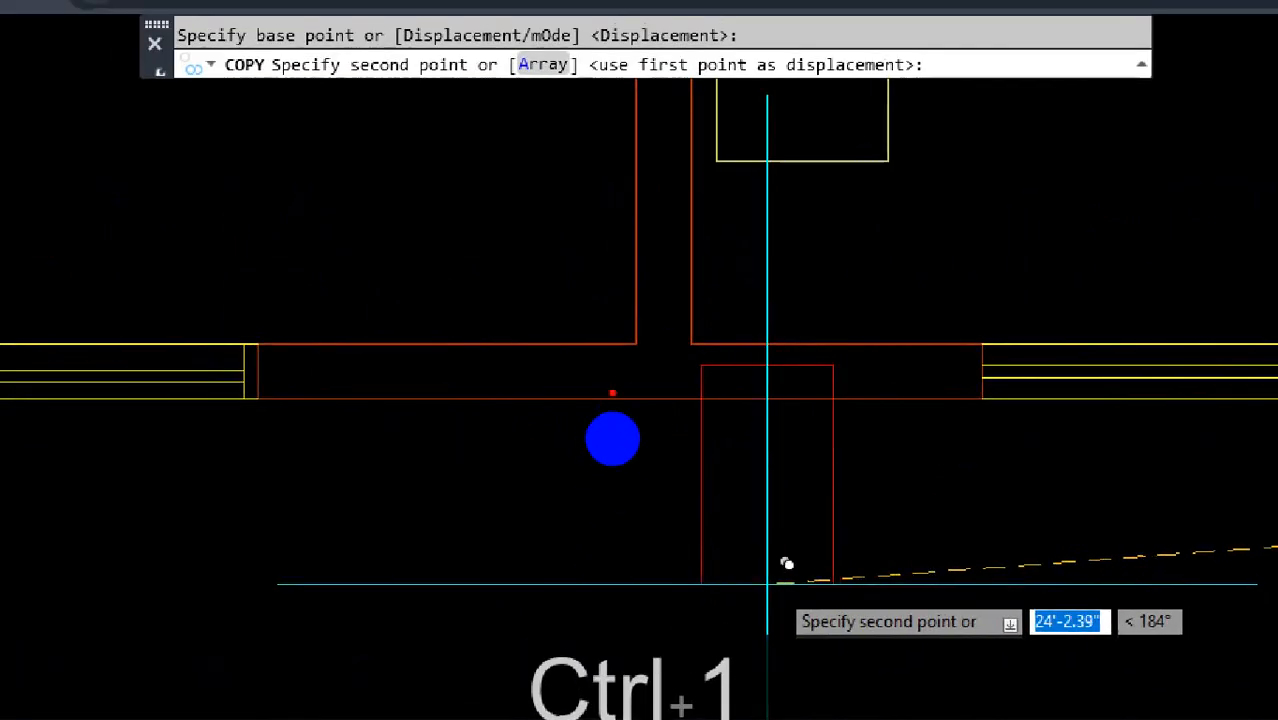
pyautogui.click(612, 392)
pyautogui.moveTo(258, 395); pyautogui.dragTo(728, 388)
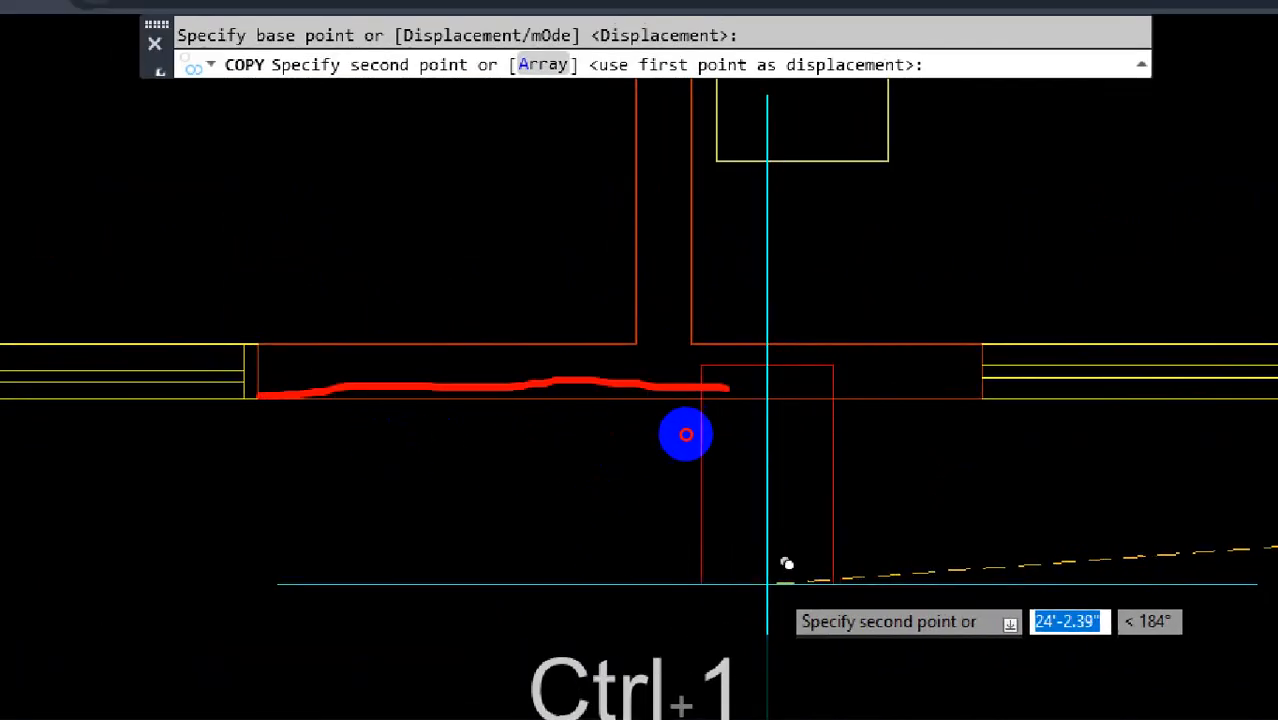
pyautogui.moveTo(975, 408); pyautogui.dragTo(988, 406)
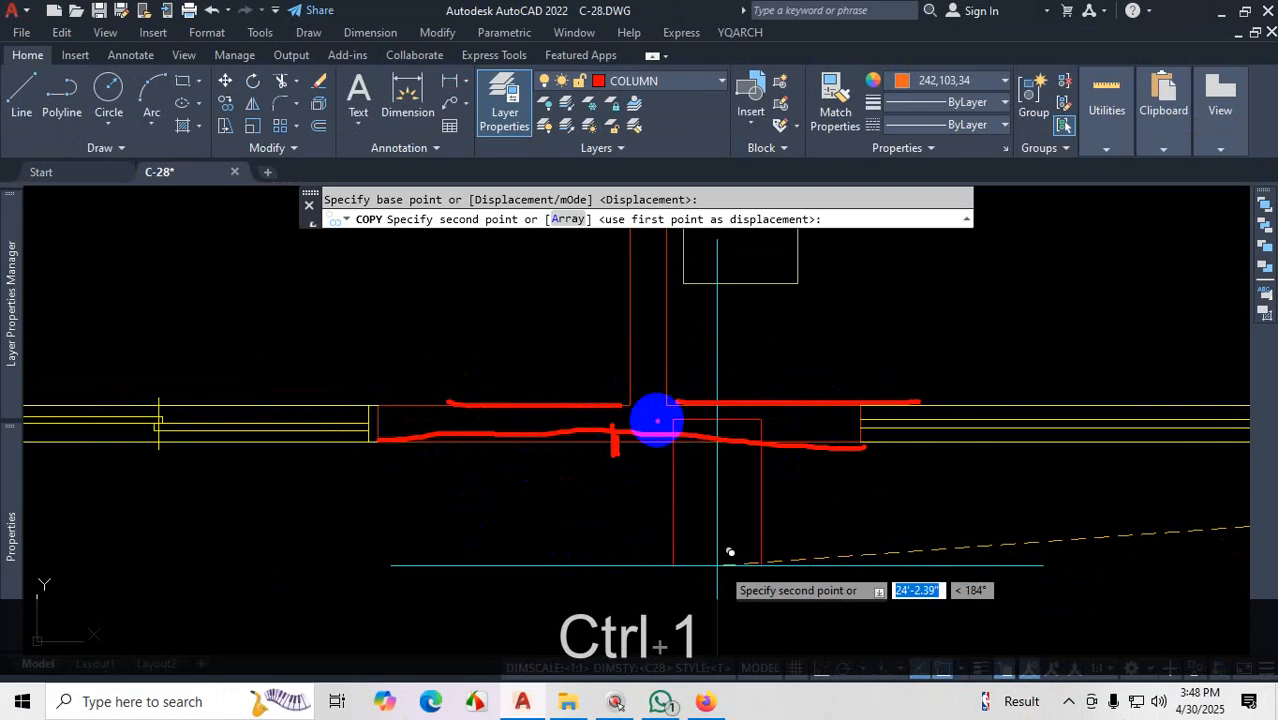
pyautogui.press('Escape')
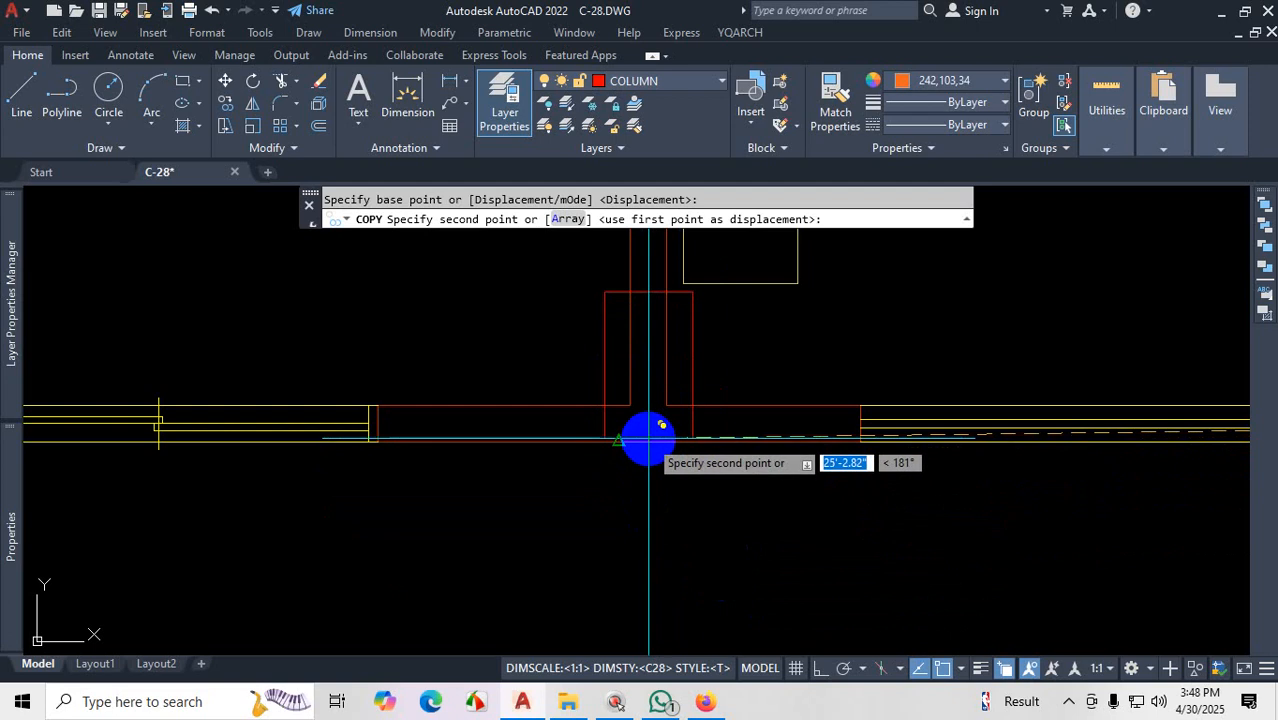
# Step: Place the column copy with its bottom midpoint on the exterior wall's outer line, aligned with the interior wall's left face, and end the command
pyautogui.scroll(2, 648, 437)
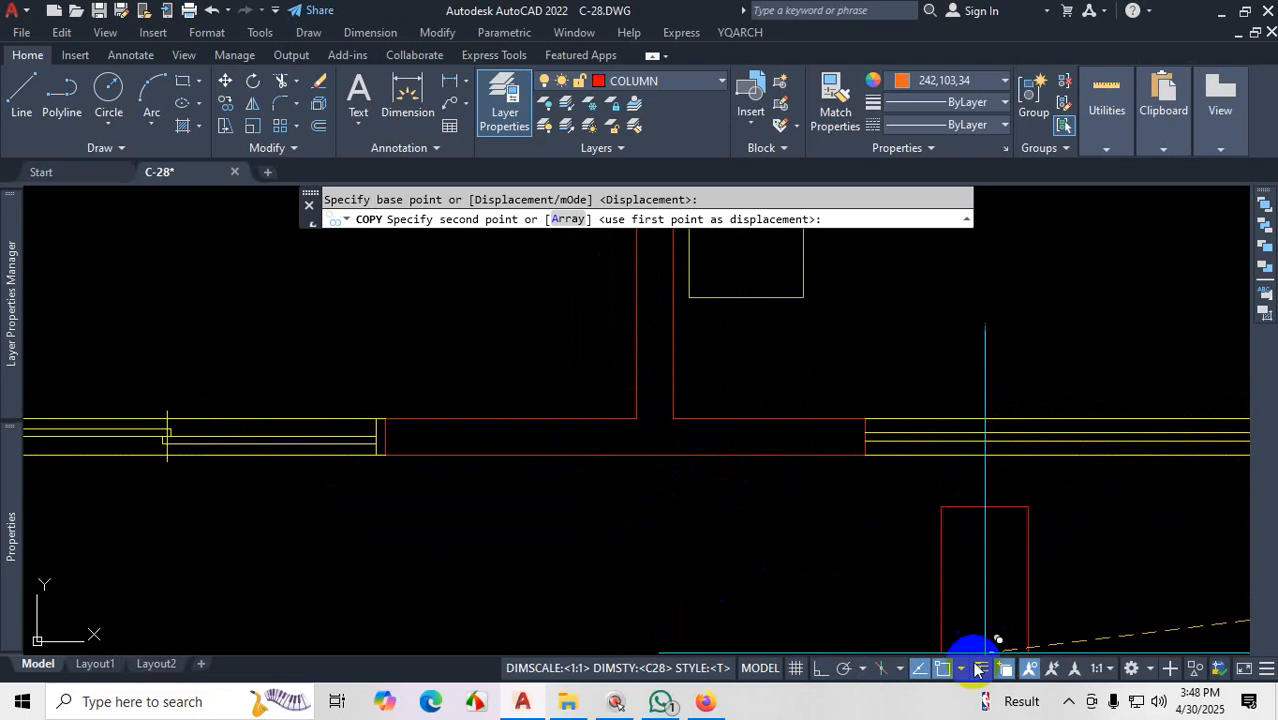
pyautogui.scroll(2, 629, 393)
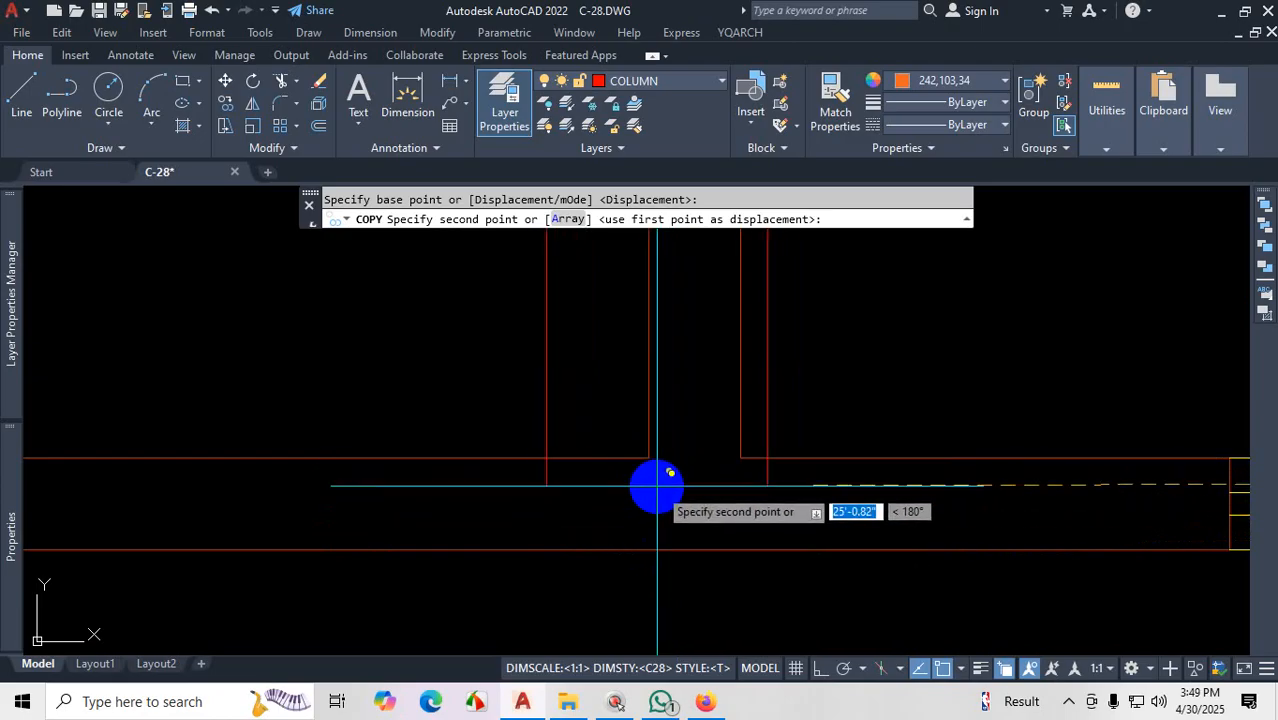
pyautogui.click(650, 548)
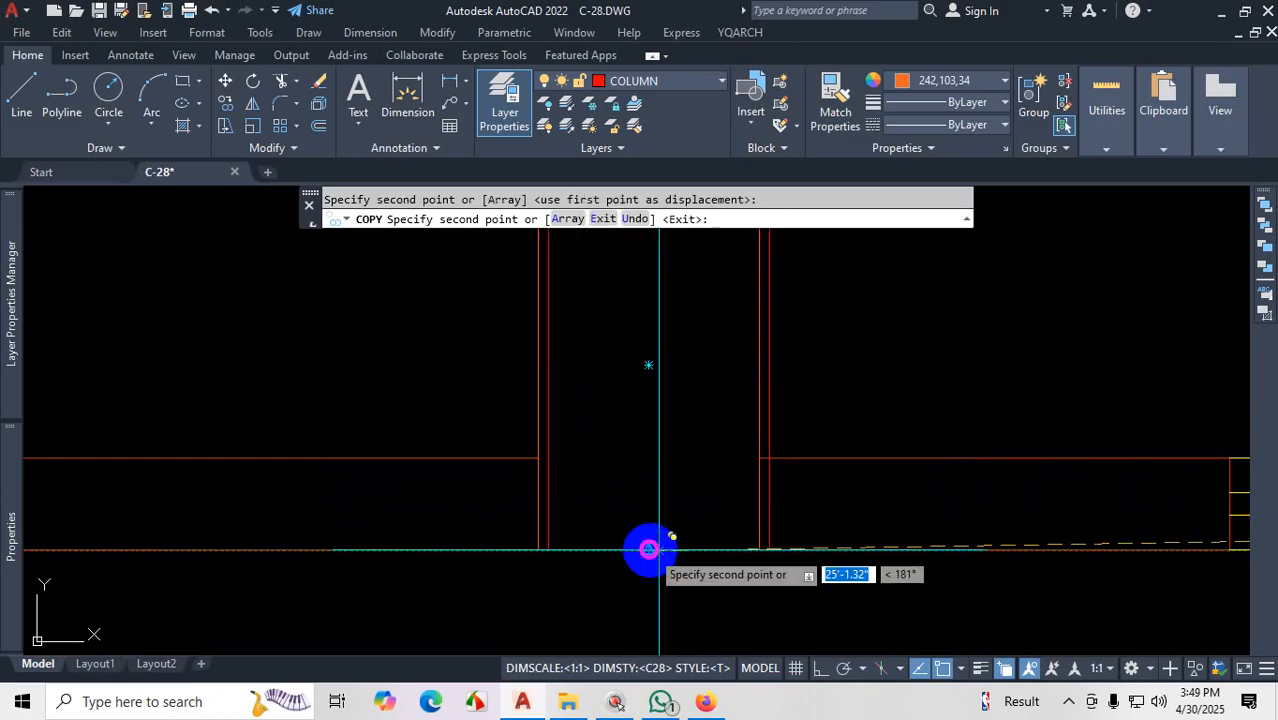
pyautogui.press('Escape')
# Step: Move the junction column copy 2.5 inches horizontally to the right from its bottom-edge midpoint, with Ortho on
pyautogui.scroll(-2, 628, 420)
pyautogui.click(615, 421)
pyautogui.click(568, 456)
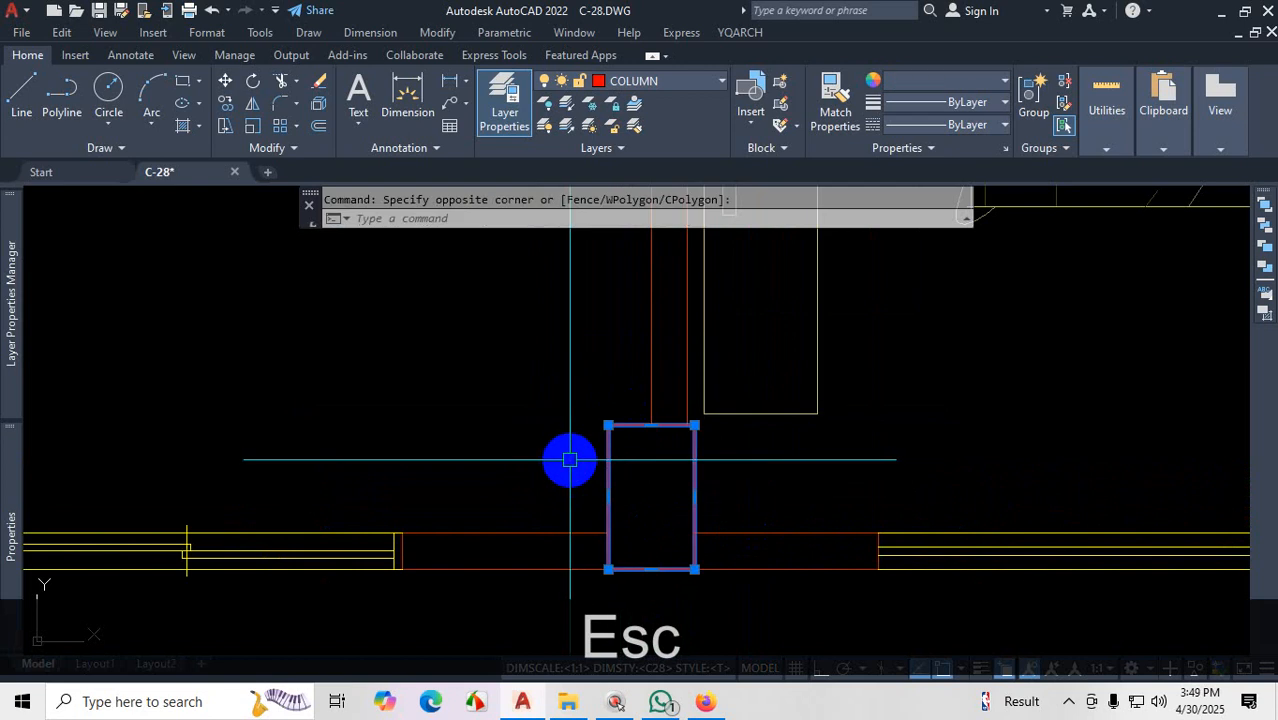
pyautogui.write('m')
pyautogui.press('space')
pyautogui.click(652, 569)
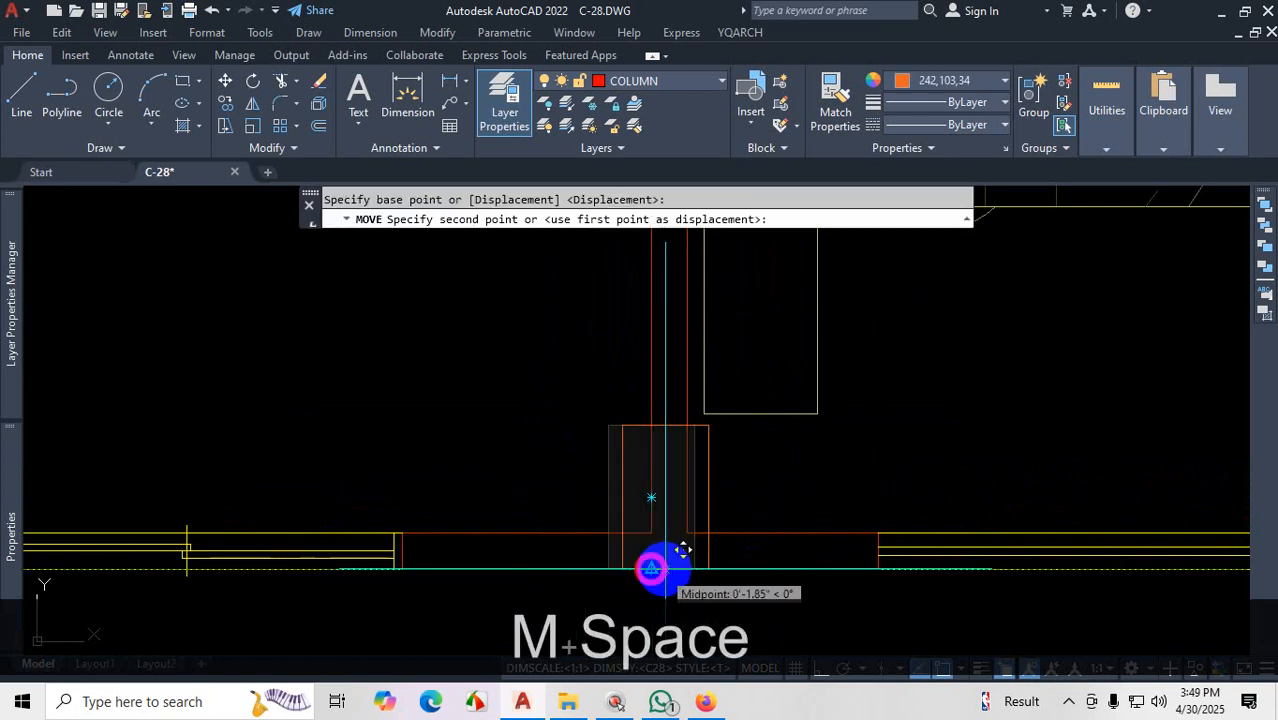
pyautogui.scroll(3, 677, 573)
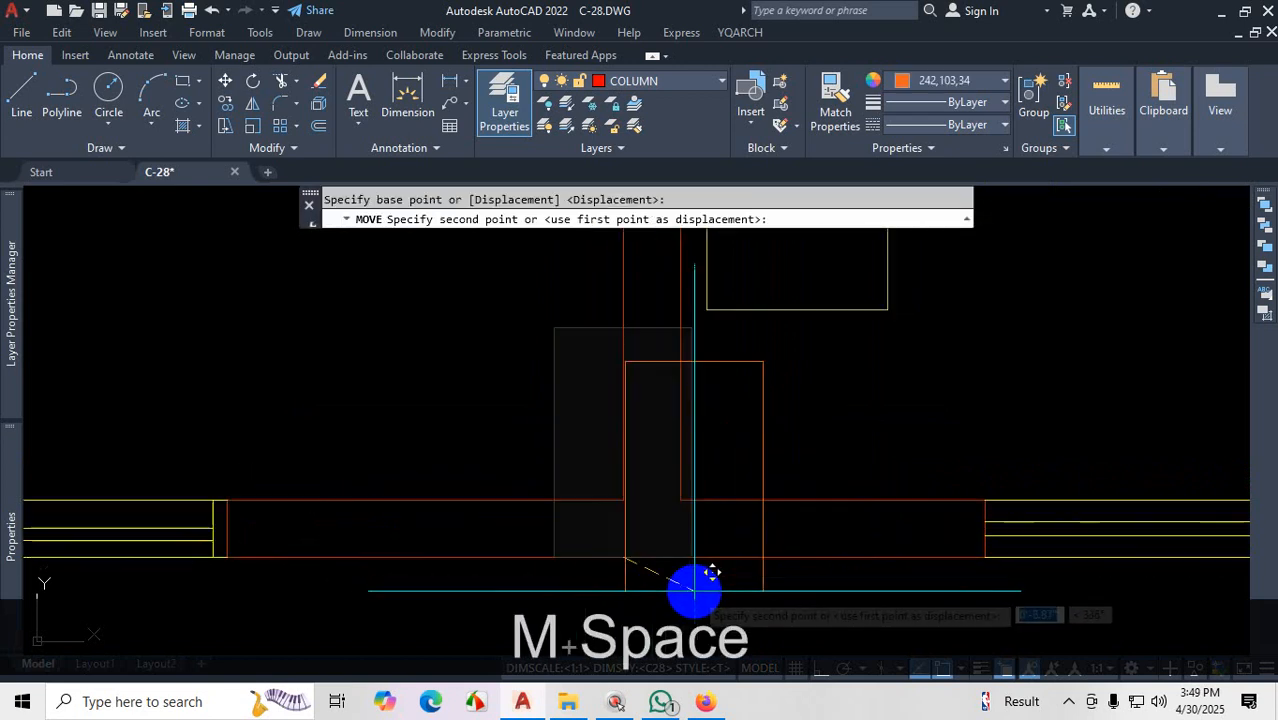
pyautogui.click(824, 672)
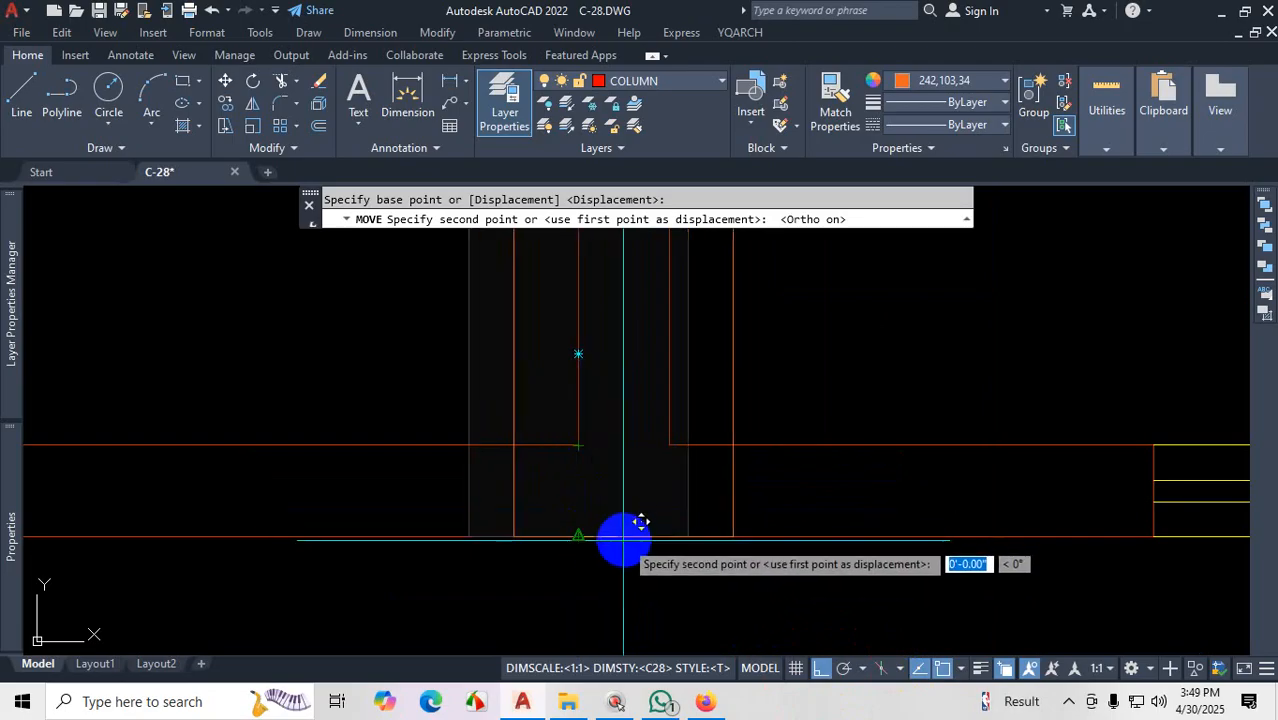
pyautogui.scroll(3, 670, 530)
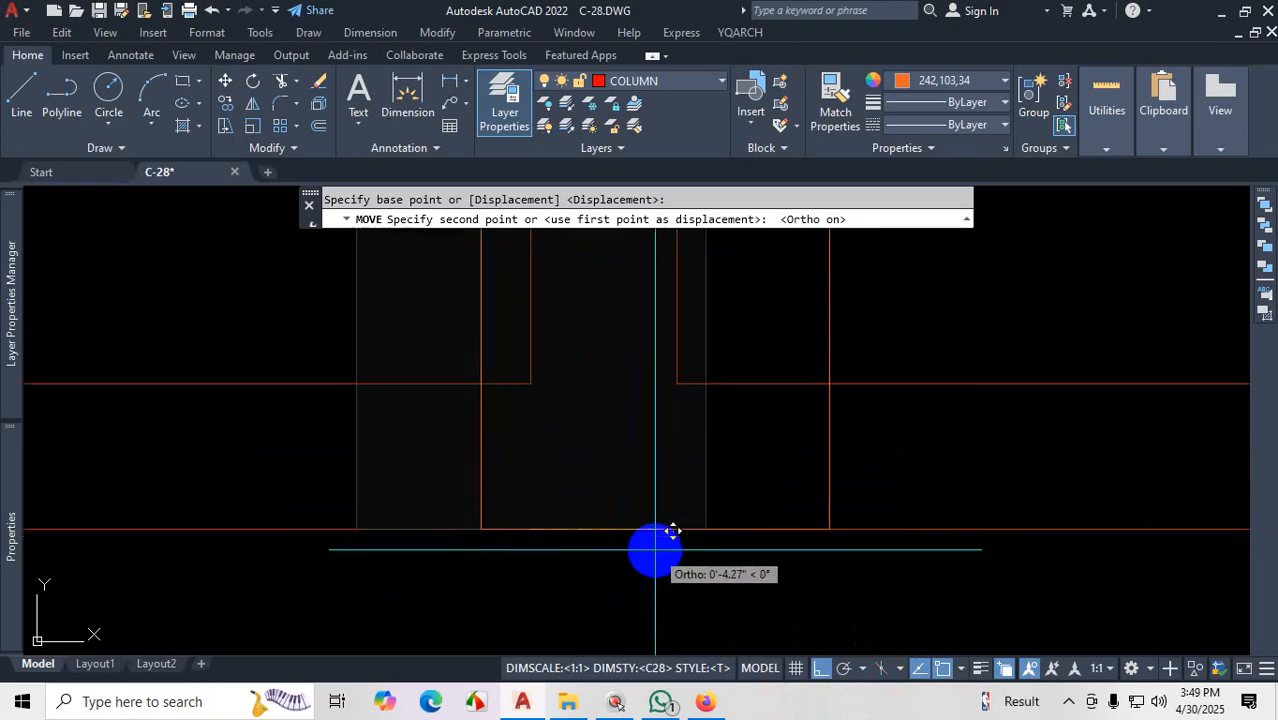
pyautogui.write('2.5')
pyautogui.press('Return')
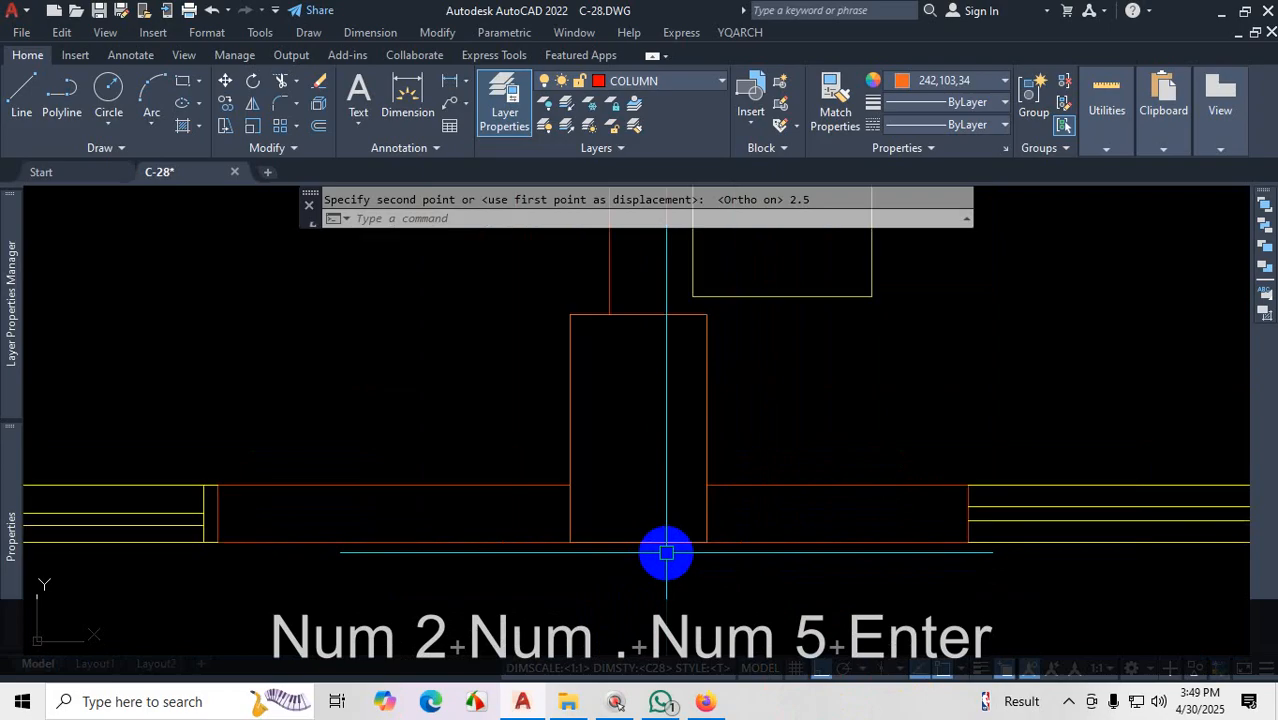
# Step: Erase the column copy centered on the interior wall at the bottom exterior wall
pyautogui.scroll(-2, 666, 553)
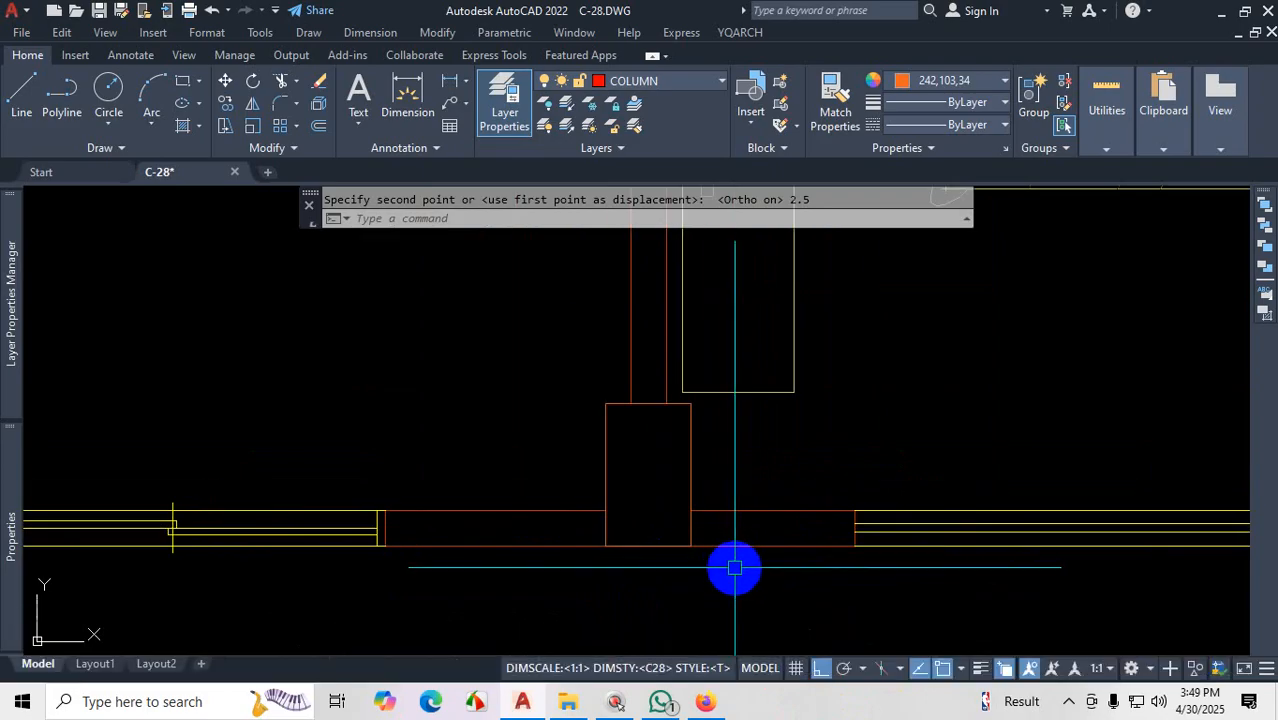
pyautogui.click(619, 376)
pyautogui.click(585, 440)
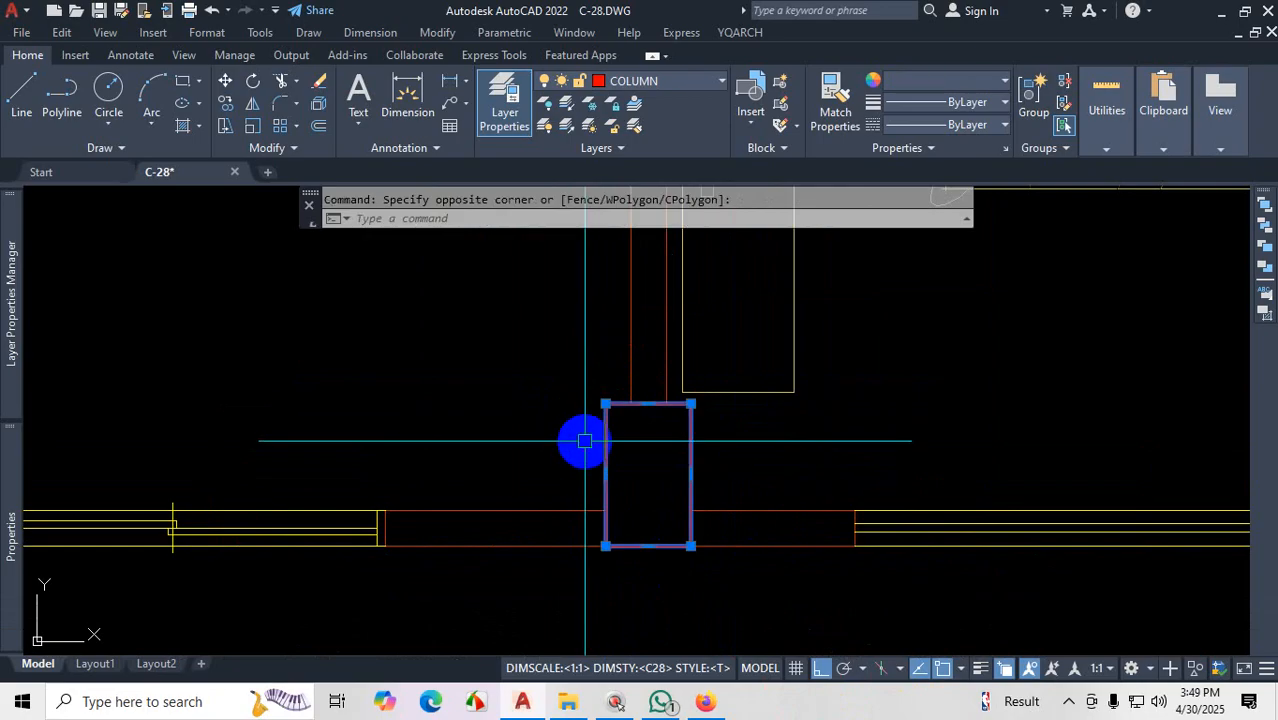
pyautogui.press('Delete')
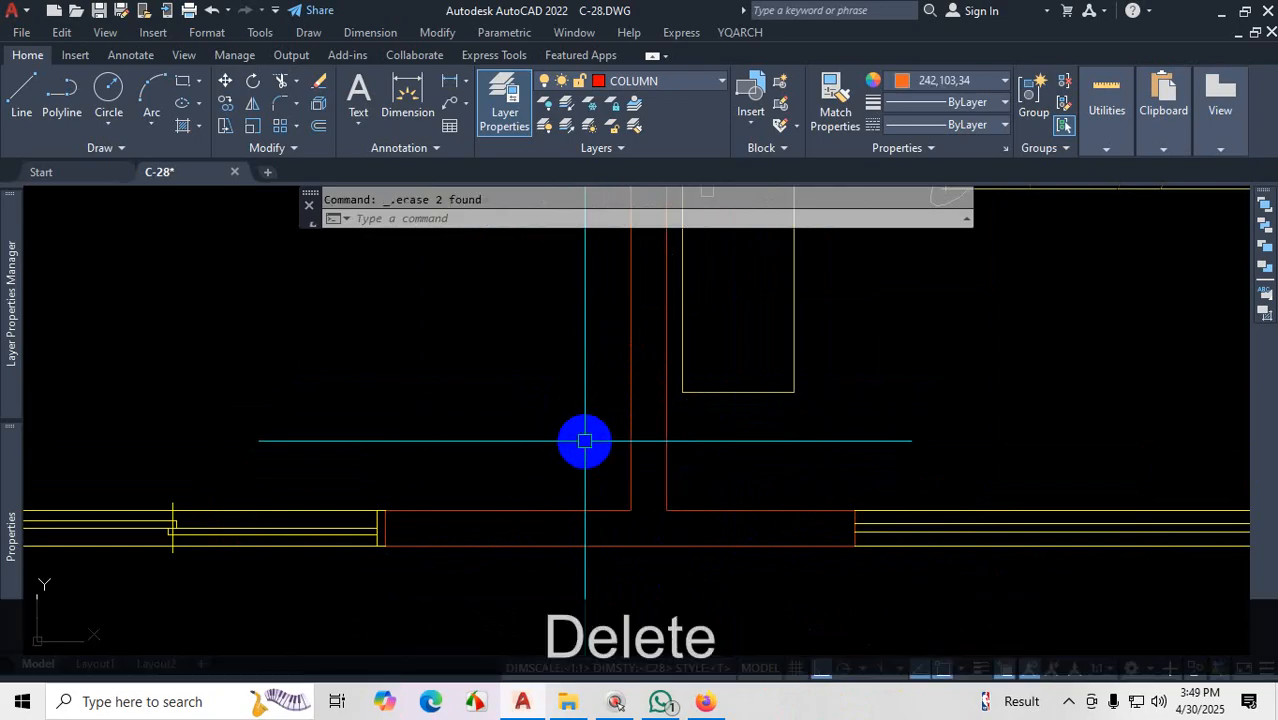
pyautogui.scroll(-3, 585, 440)
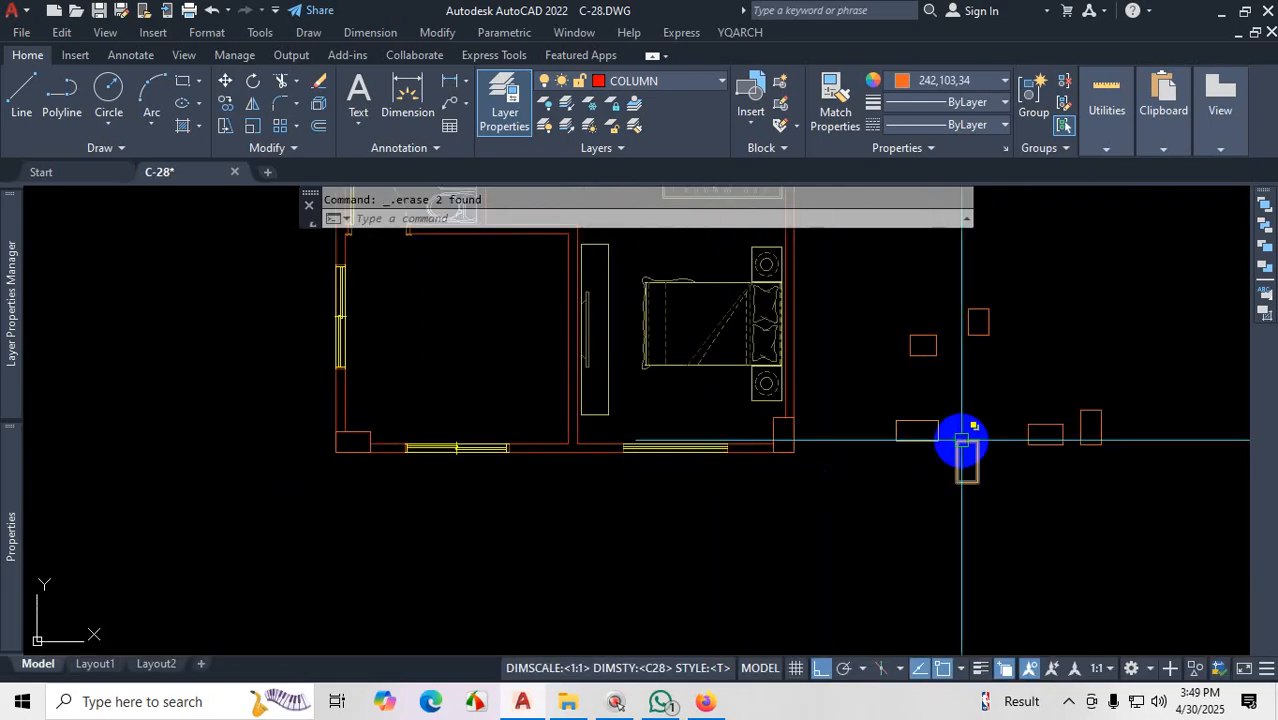
pyautogui.scroll(2, 1021, 466)
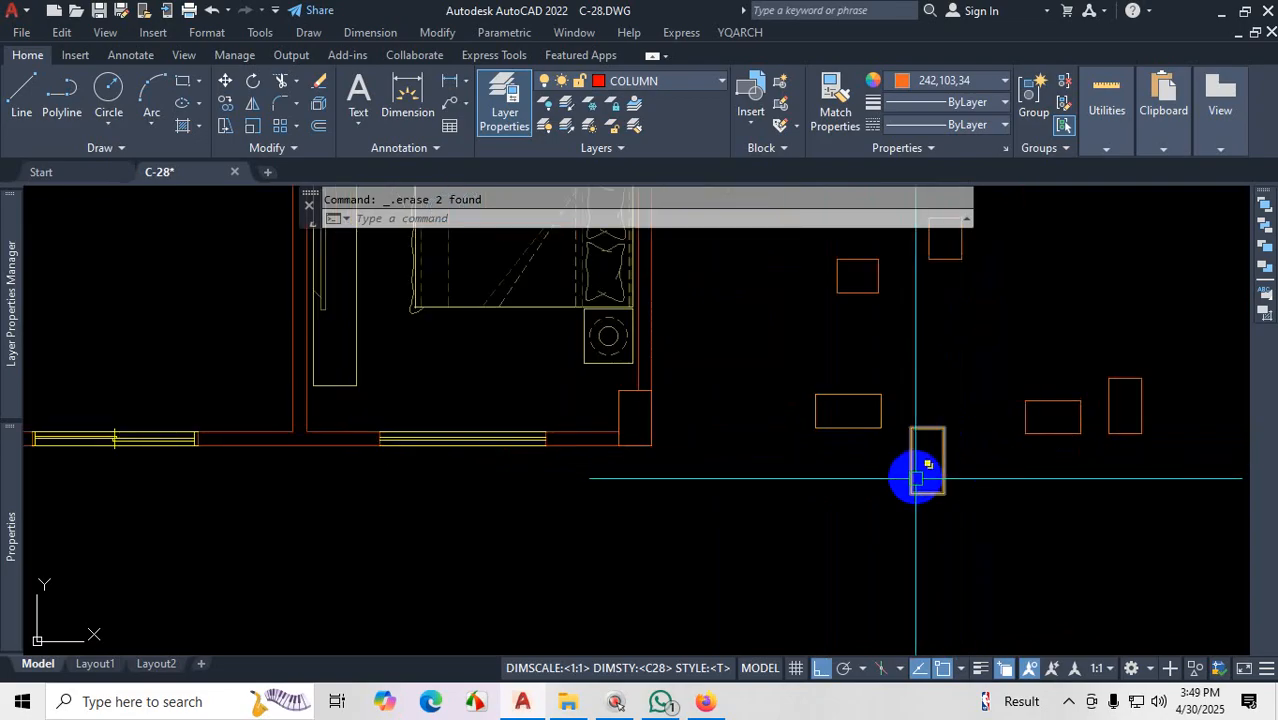
pyautogui.scroll(2, 1195, 365)
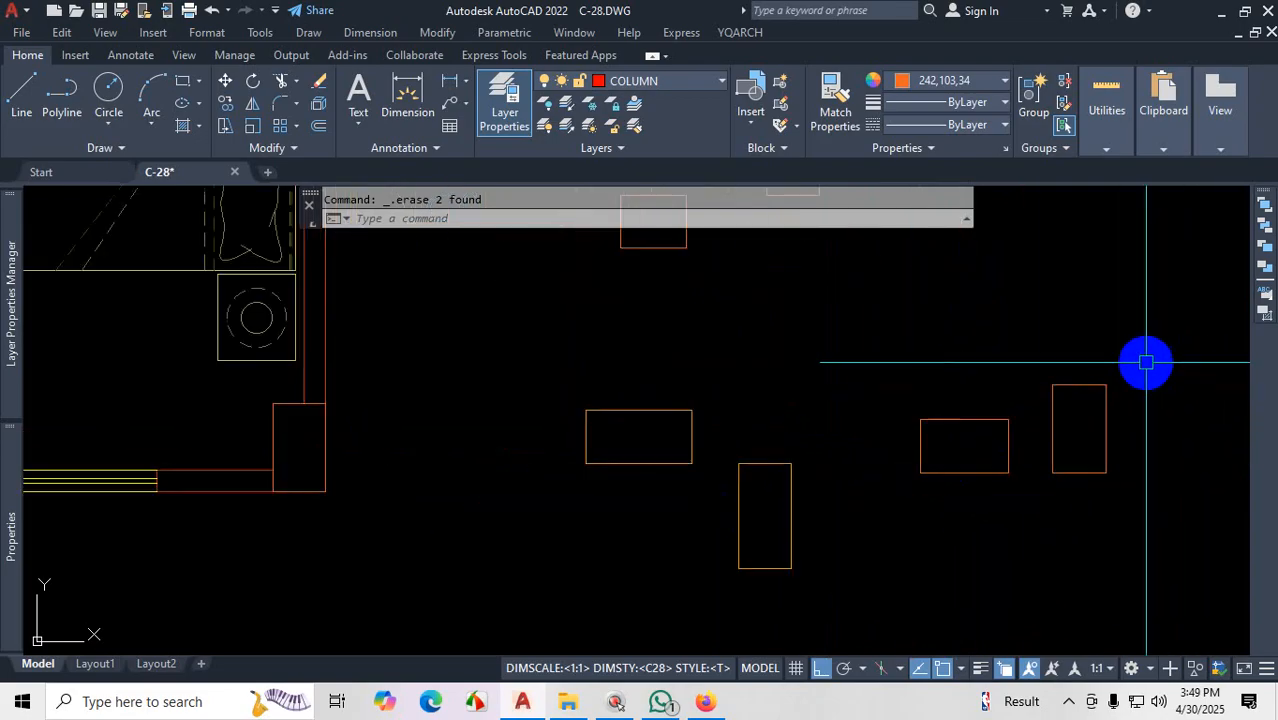
pyautogui.click(1144, 359)
pyautogui.click(1032, 512)
pyautogui.write('co')
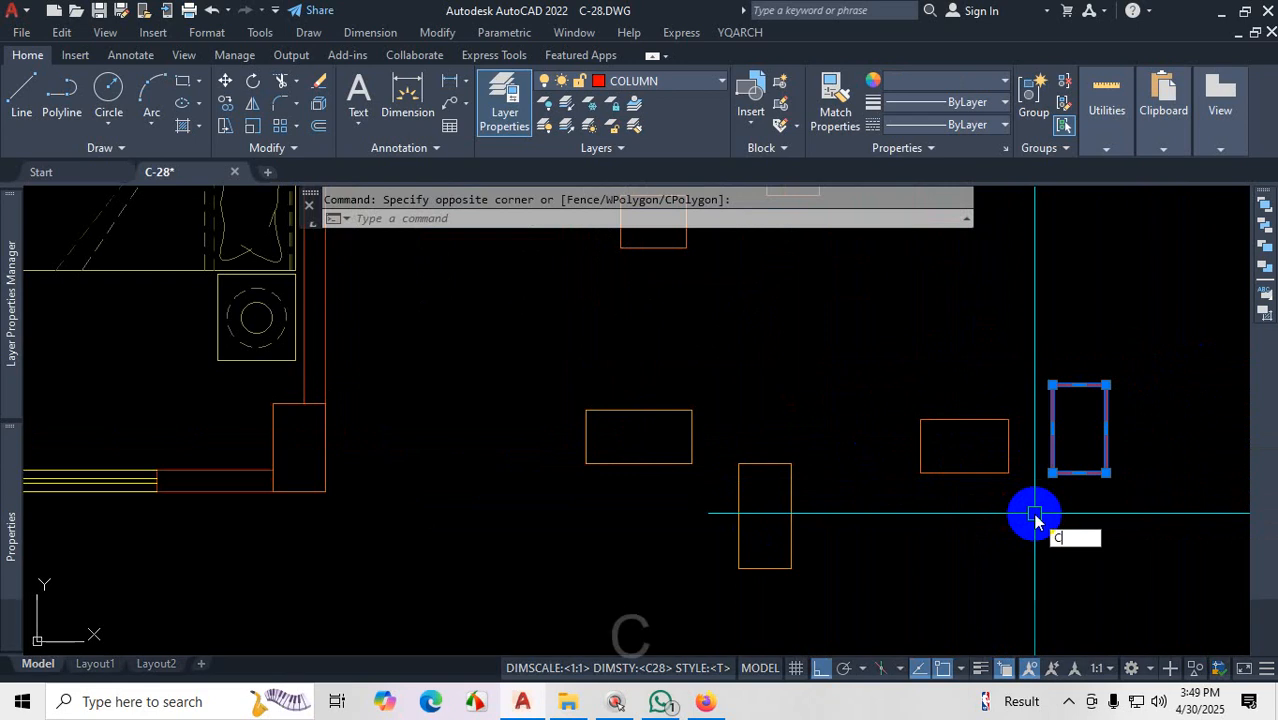
pyautogui.press('Return')
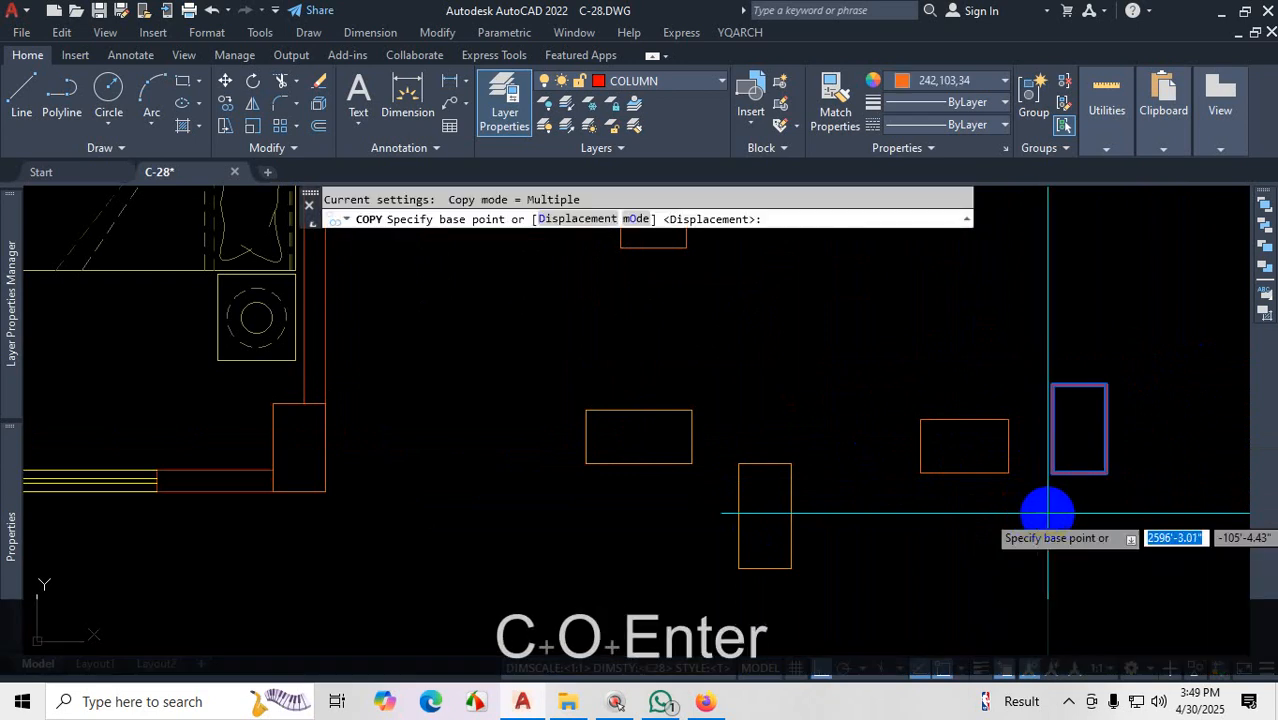
pyautogui.click(1079, 471)
pyautogui.scroll(-6, 1141, 422)
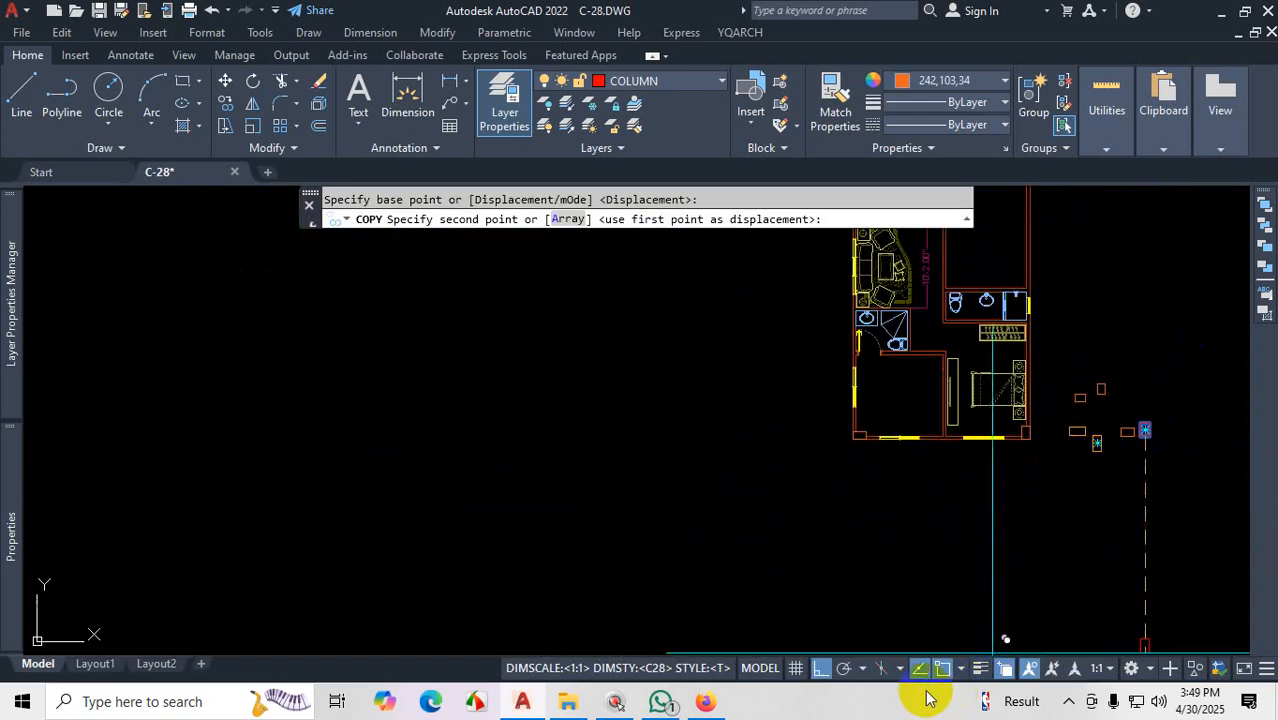
pyautogui.click(826, 669)
pyautogui.scroll(8, 998, 414)
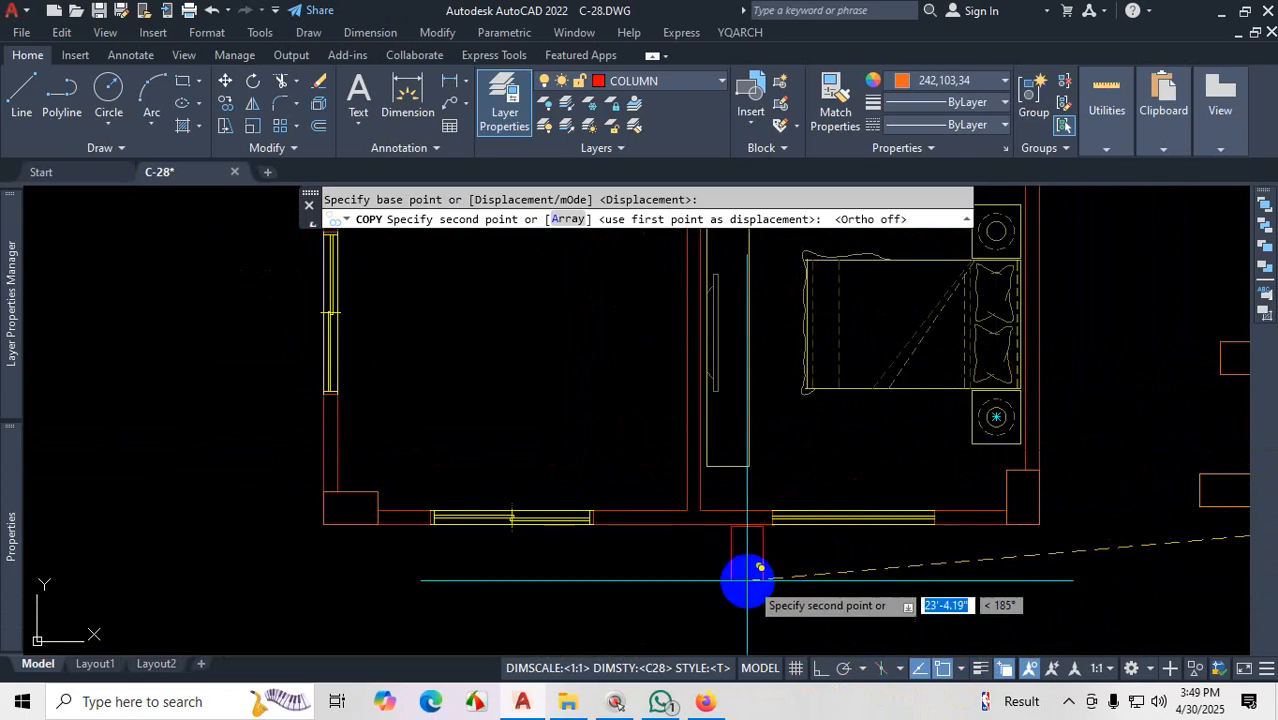
pyautogui.scroll(2, 673, 536)
pyautogui.scroll(-6, 732, 443)
pyautogui.scroll(4, 714, 410)
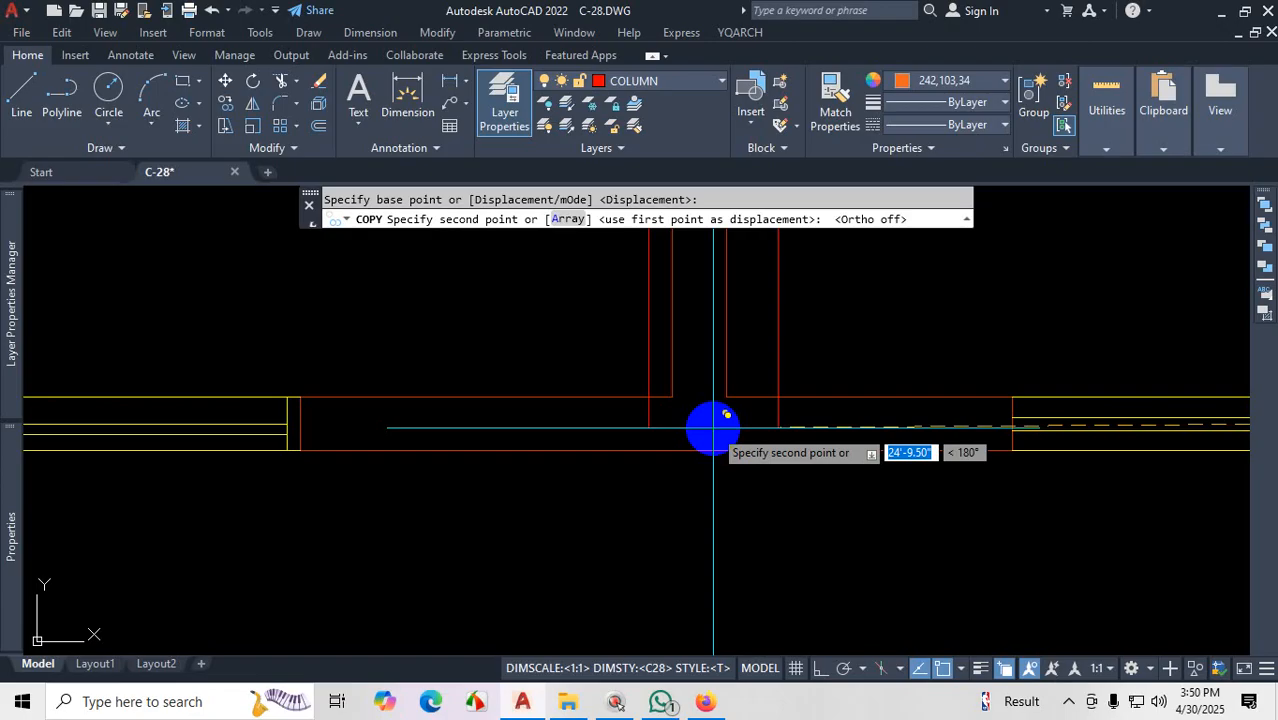
pyautogui.press('Escape')
# Step: Start a copy of the medium-size vertical column, using its bottom-edge midpoint as base point, toward the interior wall junction on the bottom exterior wall
pyautogui.scroll(-6, 770, 480)
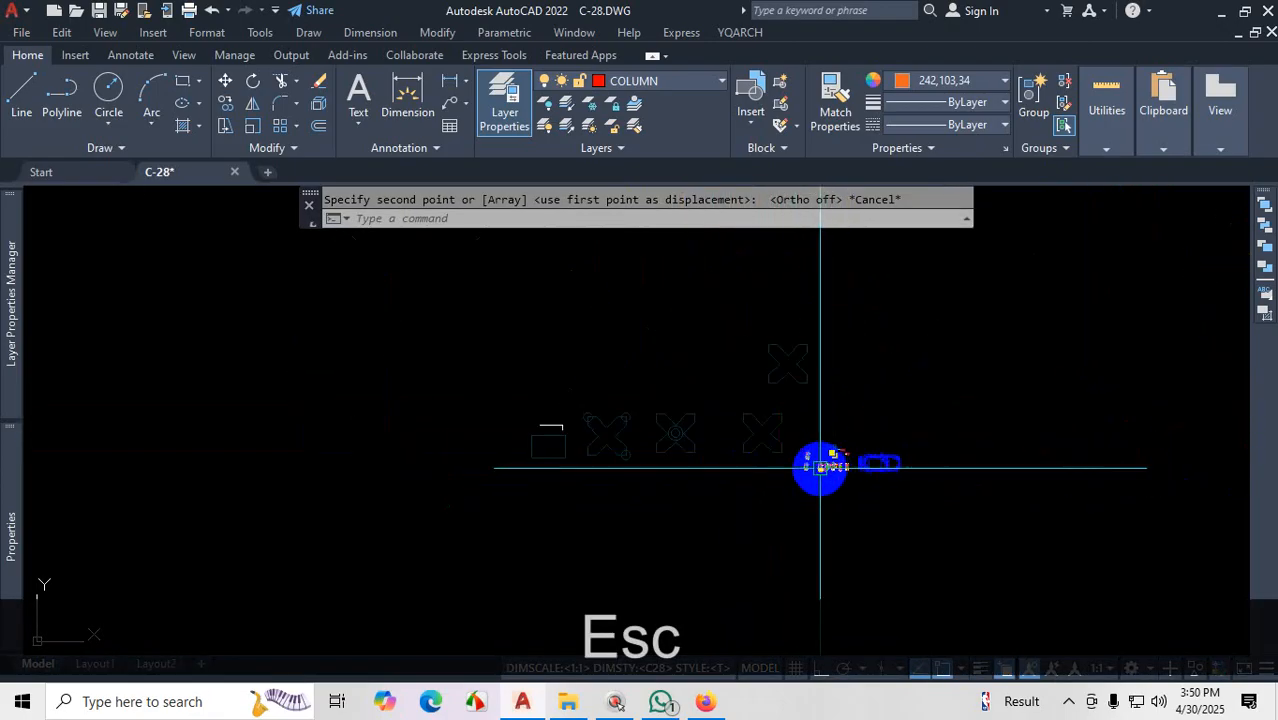
pyautogui.scroll(4, 525, 445)
pyautogui.scroll(7, 750, 428)
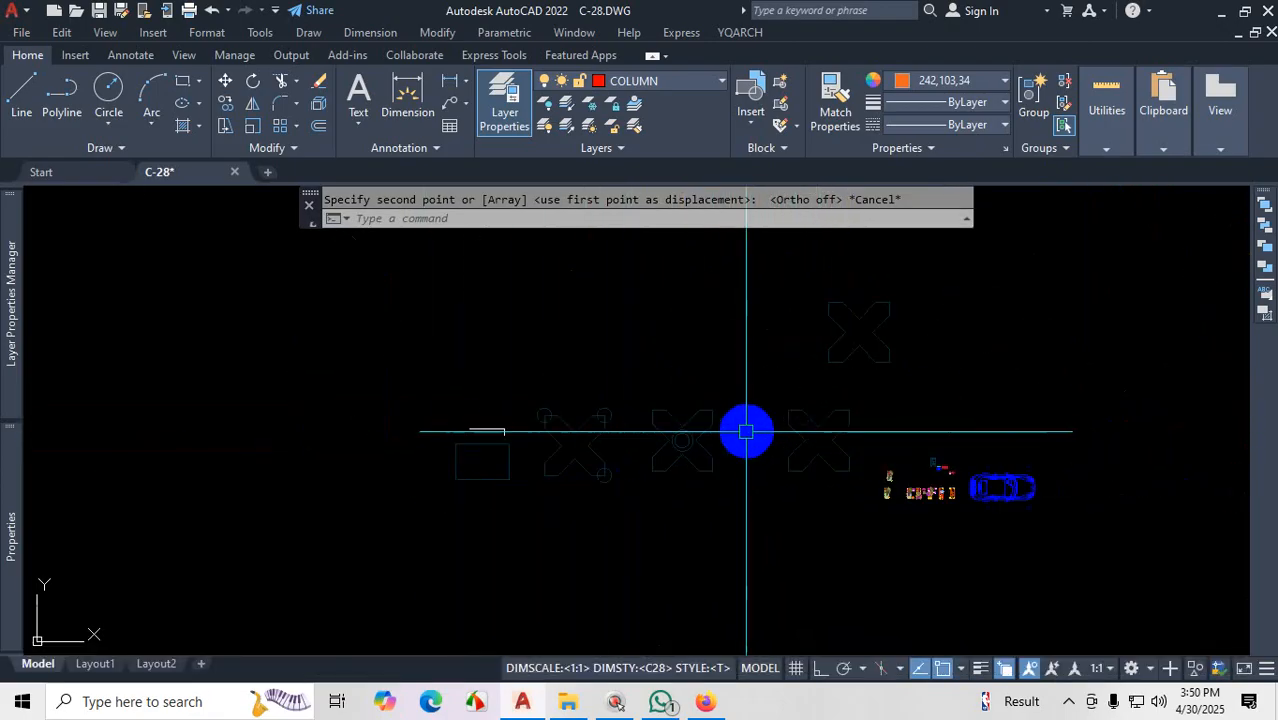
pyautogui.scroll(6, 879, 445)
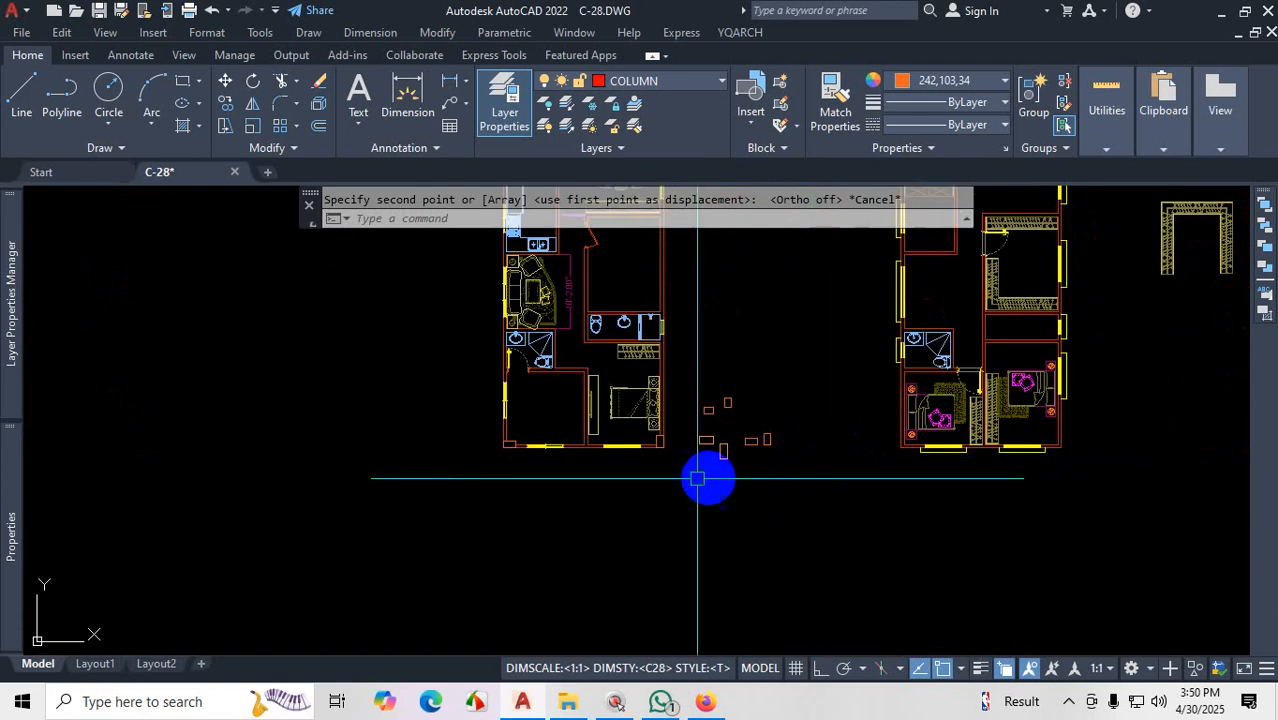
pyautogui.scroll(-5, 551, 431)
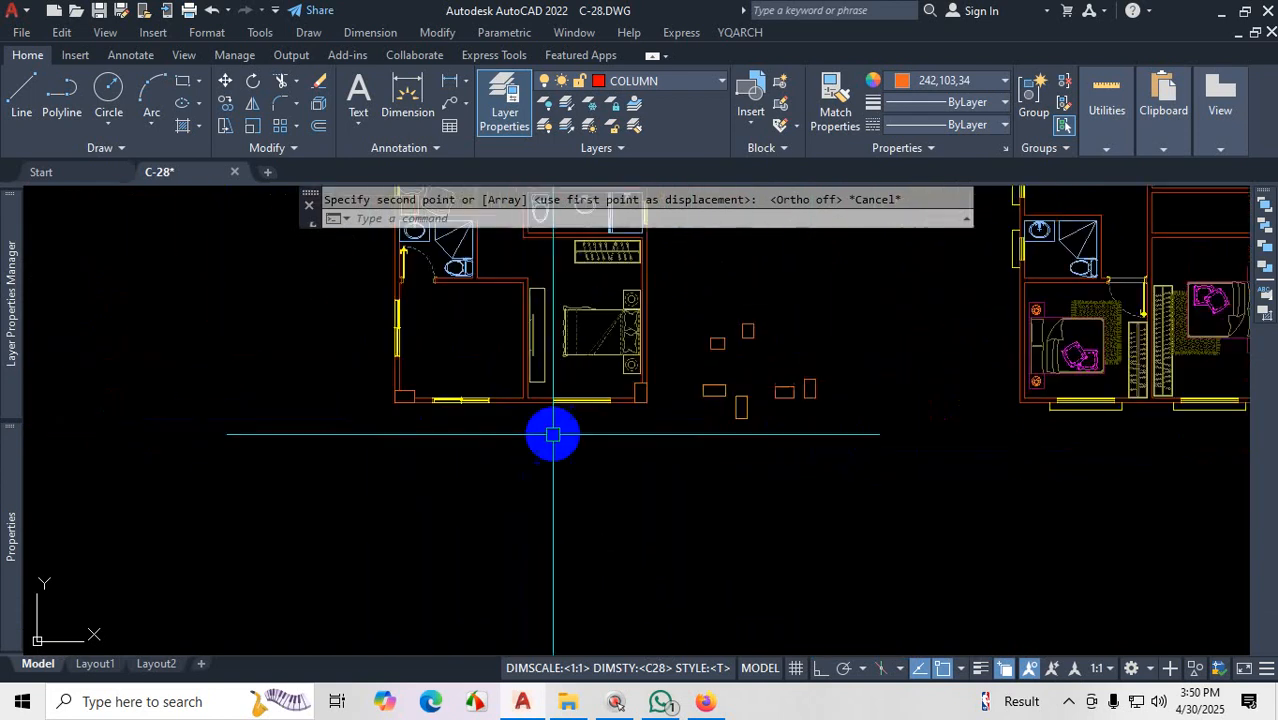
pyautogui.scroll(4, 790, 414)
pyautogui.click(858, 269)
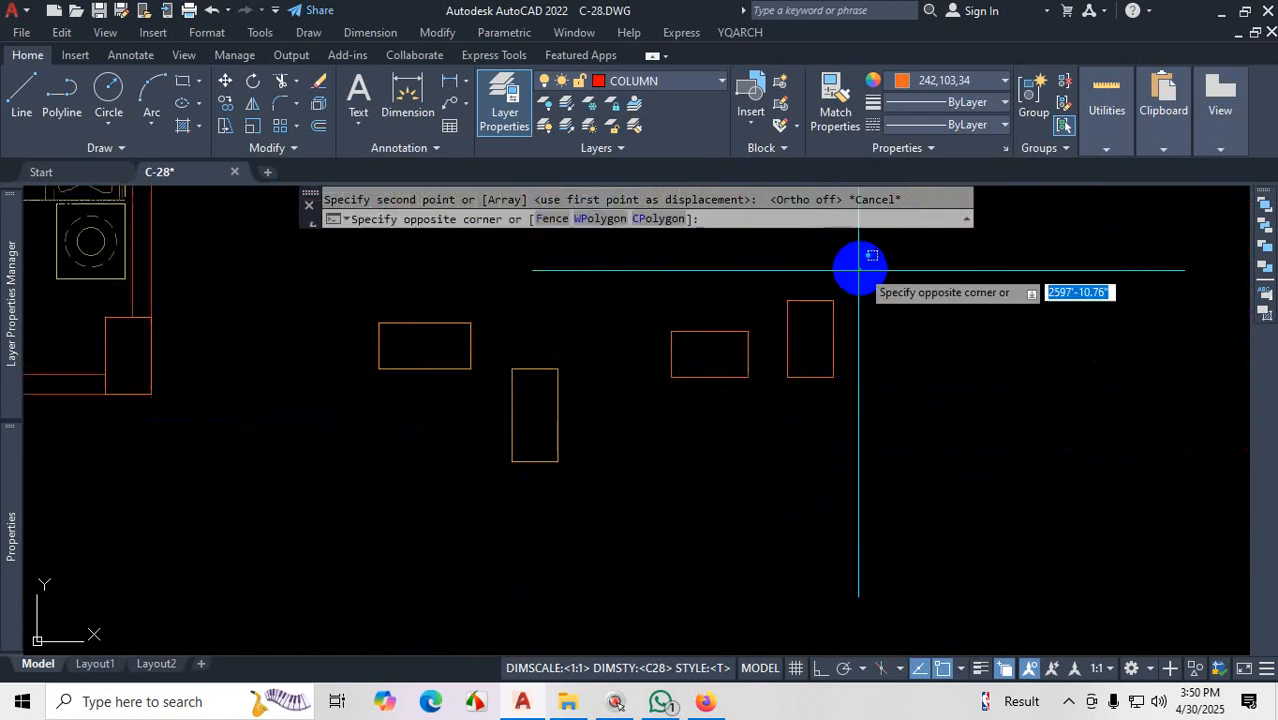
pyautogui.click(770, 432)
pyautogui.write('co')
pyautogui.press('Return')
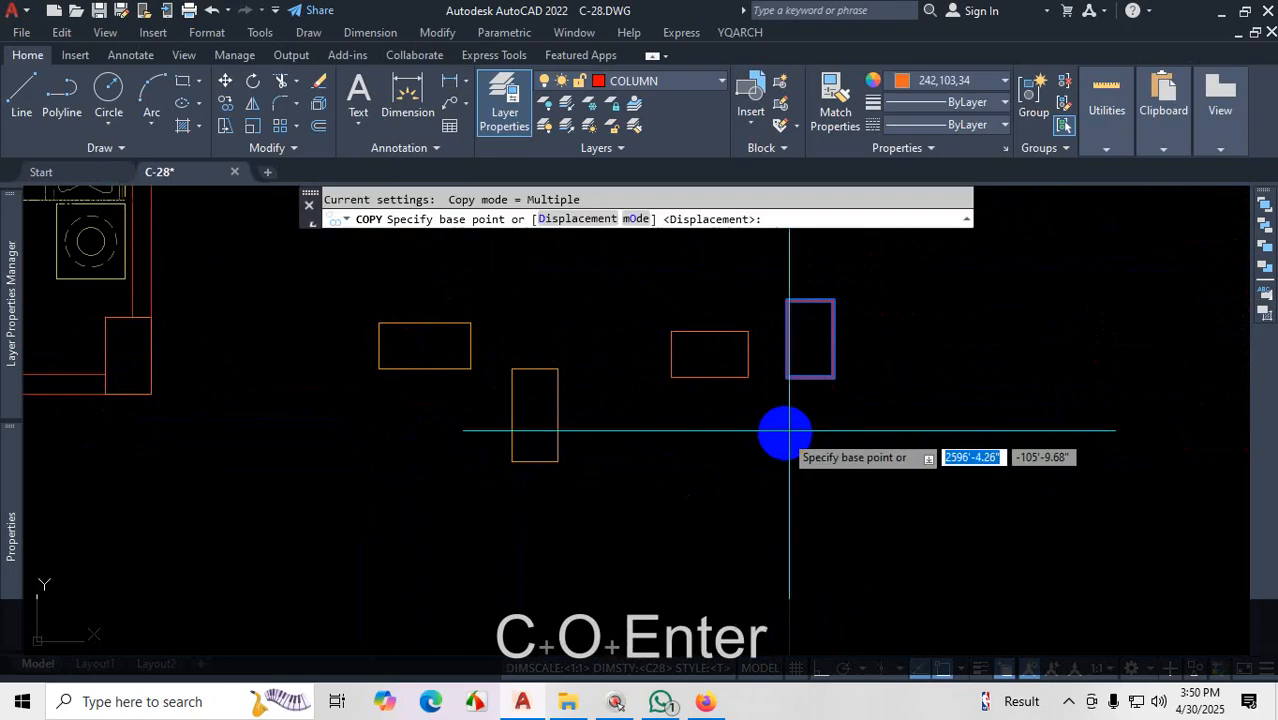
pyautogui.click(810, 378)
pyautogui.scroll(-4, 822, 400)
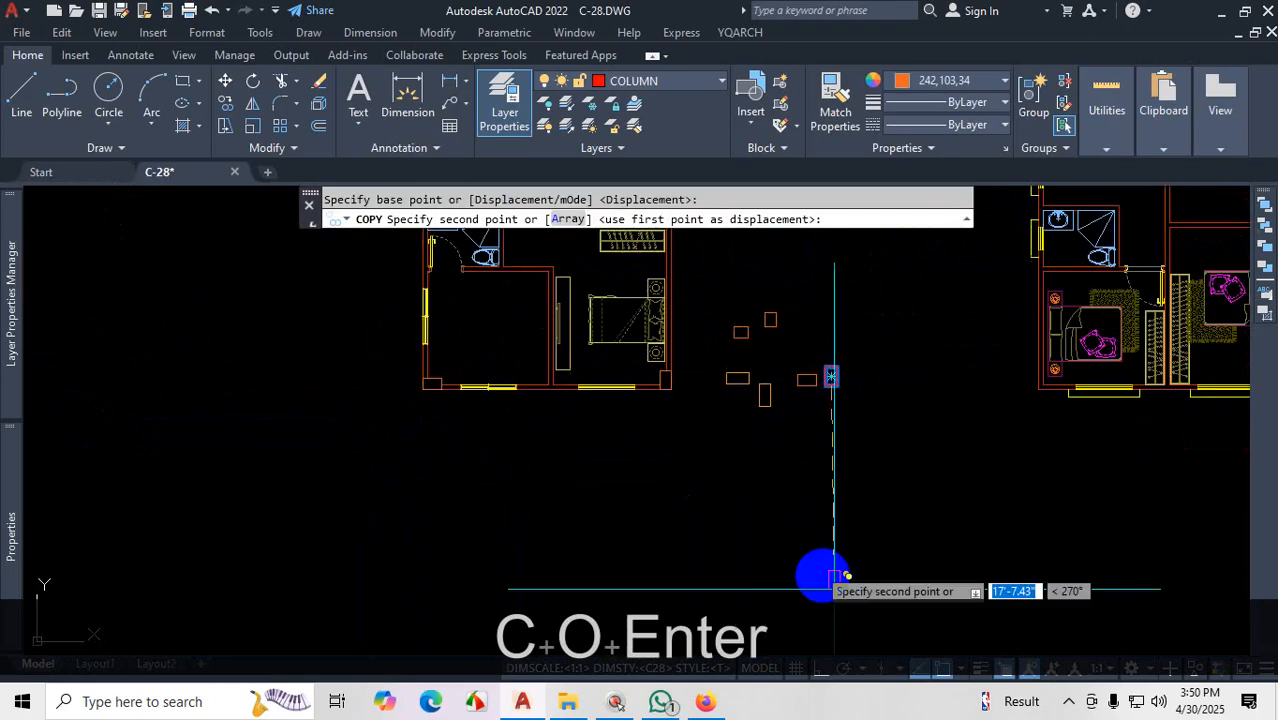
pyautogui.scroll(4, 628, 400)
pyautogui.scroll(-4, 557, 390)
pyautogui.scroll(4, 580, 450)
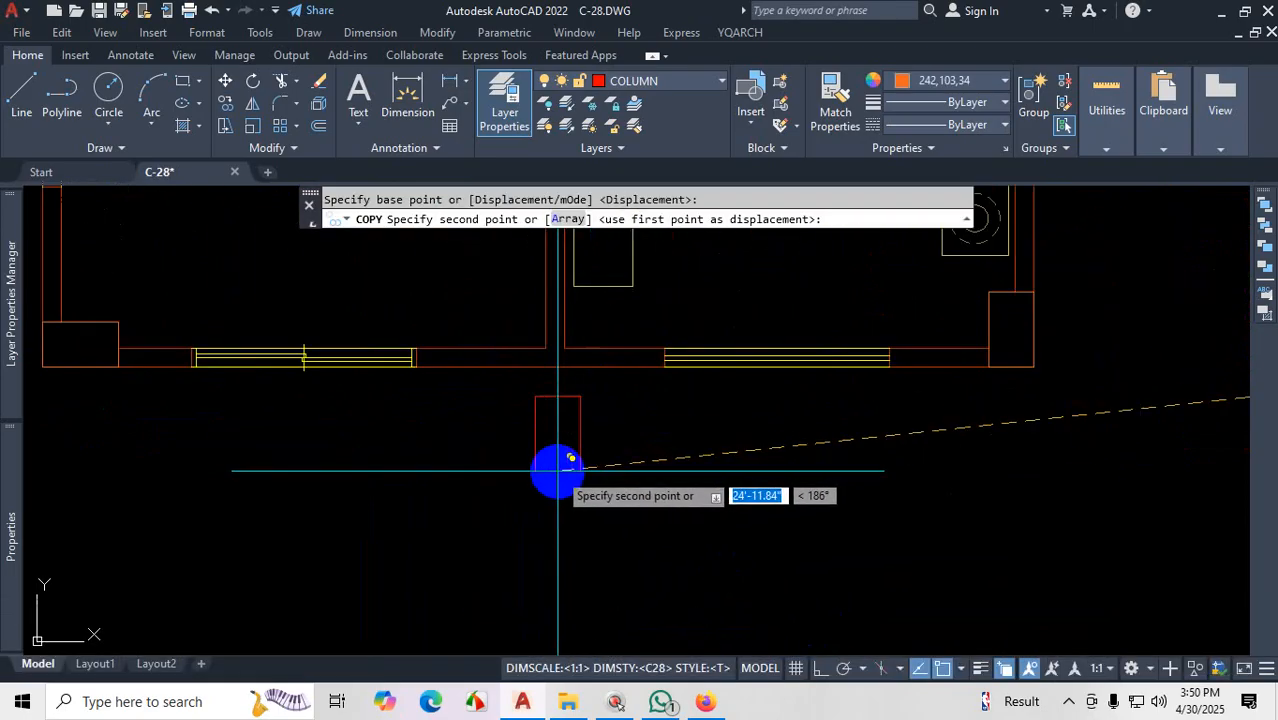
pyautogui.scroll(1, 558, 470)
pyautogui.scroll(-2, 585, 511)
pyautogui.scroll(2, 551, 476)
pyautogui.scroll(-2, 571, 525)
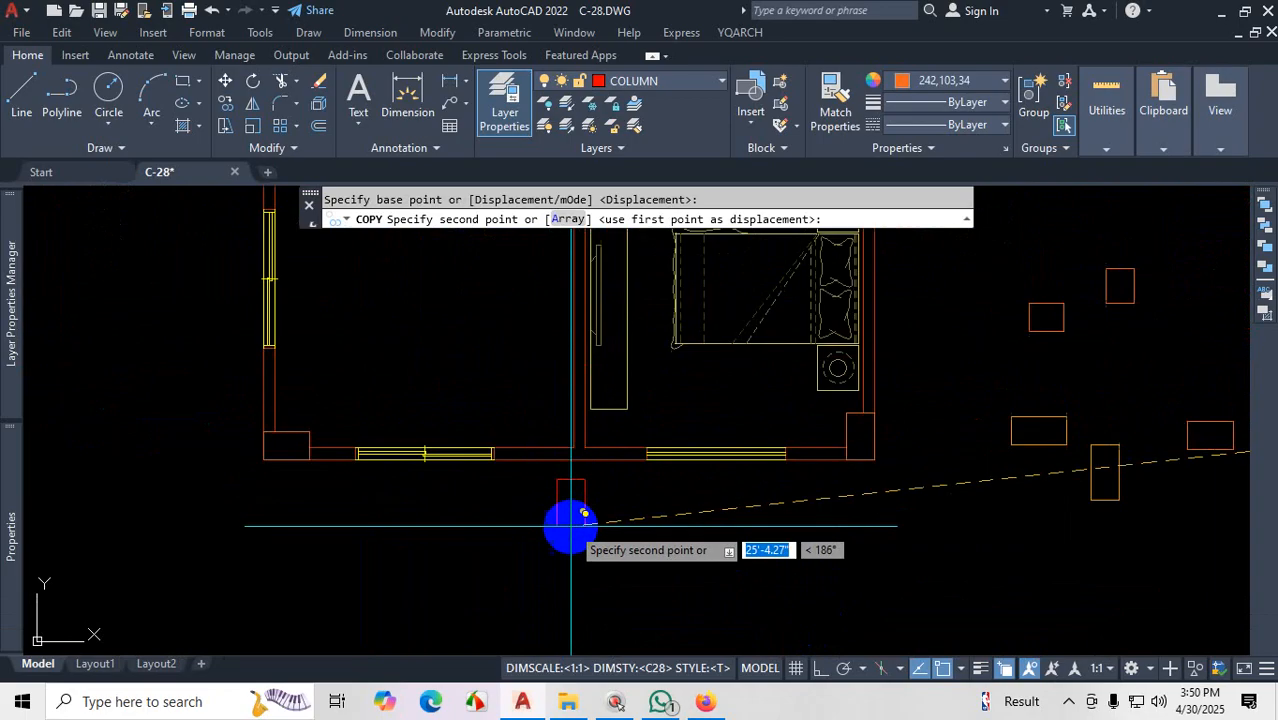
pyautogui.scroll(2, 593, 449)
pyautogui.scroll(2, 597, 426)
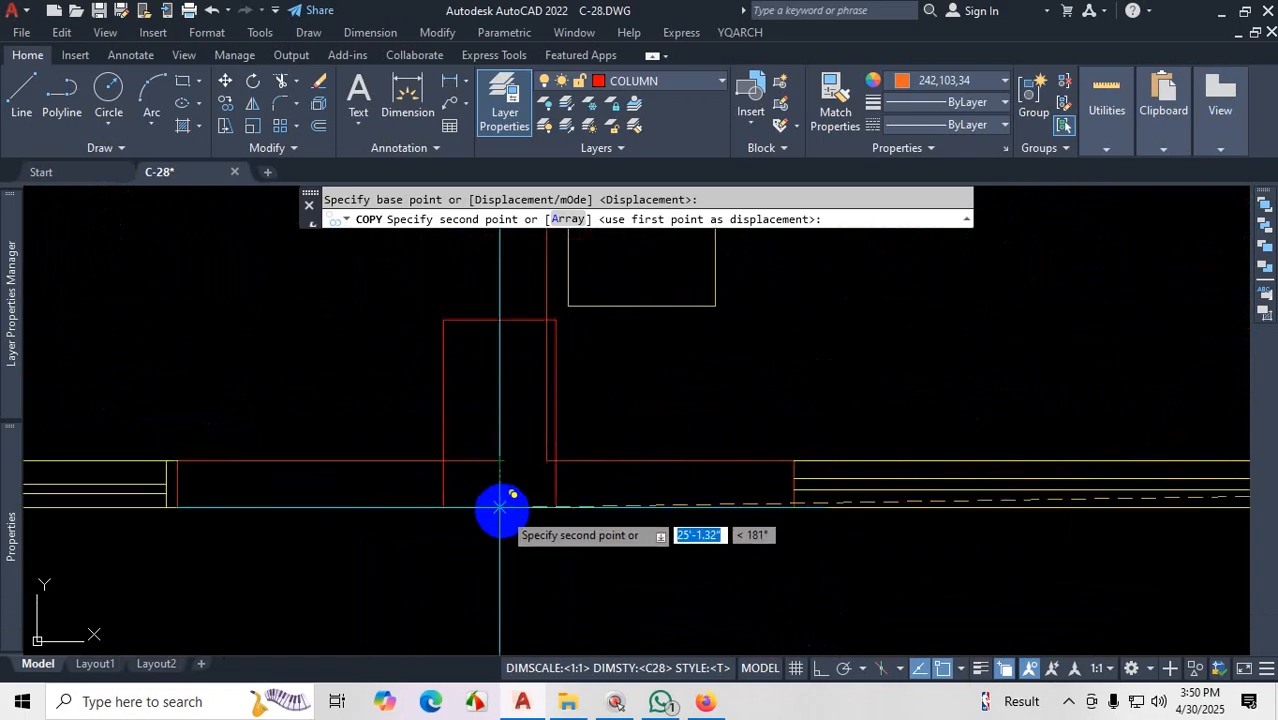
pyautogui.scroll(2, 500, 506)
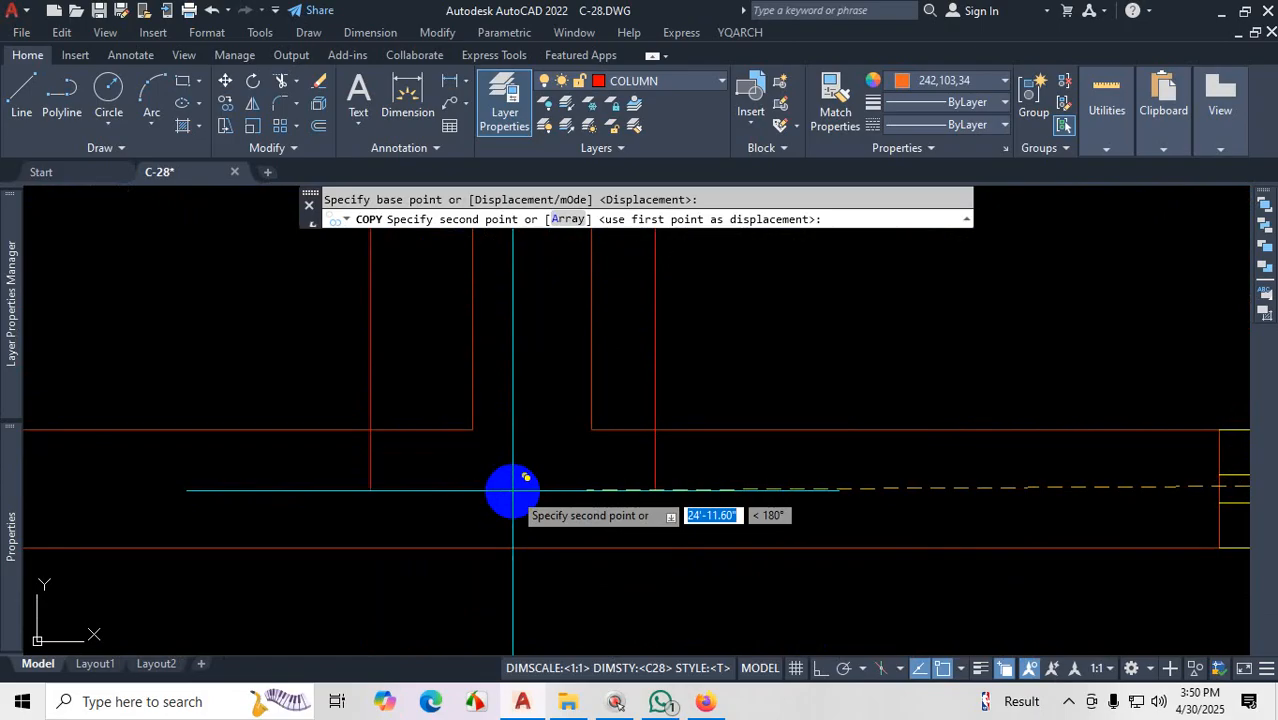
pyautogui.hotkey('ctrl', '1')
pyautogui.click(508, 491)
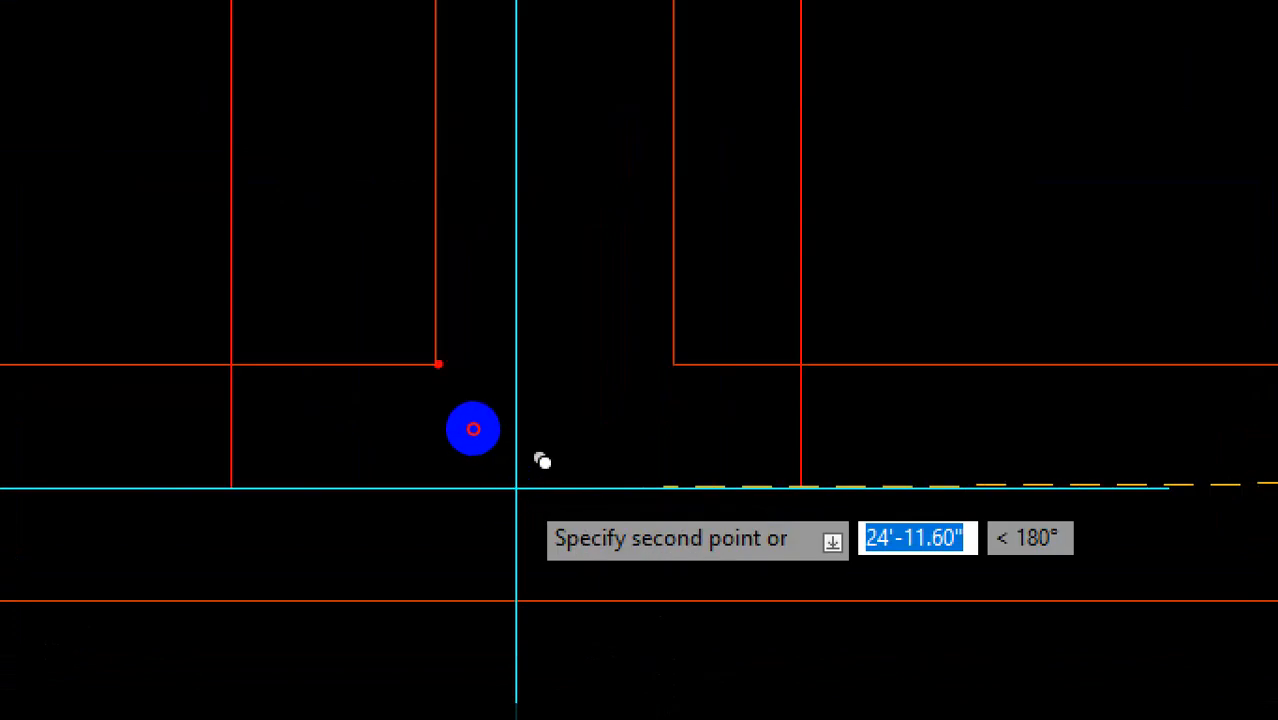
pyautogui.moveTo(468, 426)
pyautogui.mouseDown()
pyautogui.moveTo(543, 421)
pyautogui.moveTo(552, 503)
pyautogui.mouseUp()
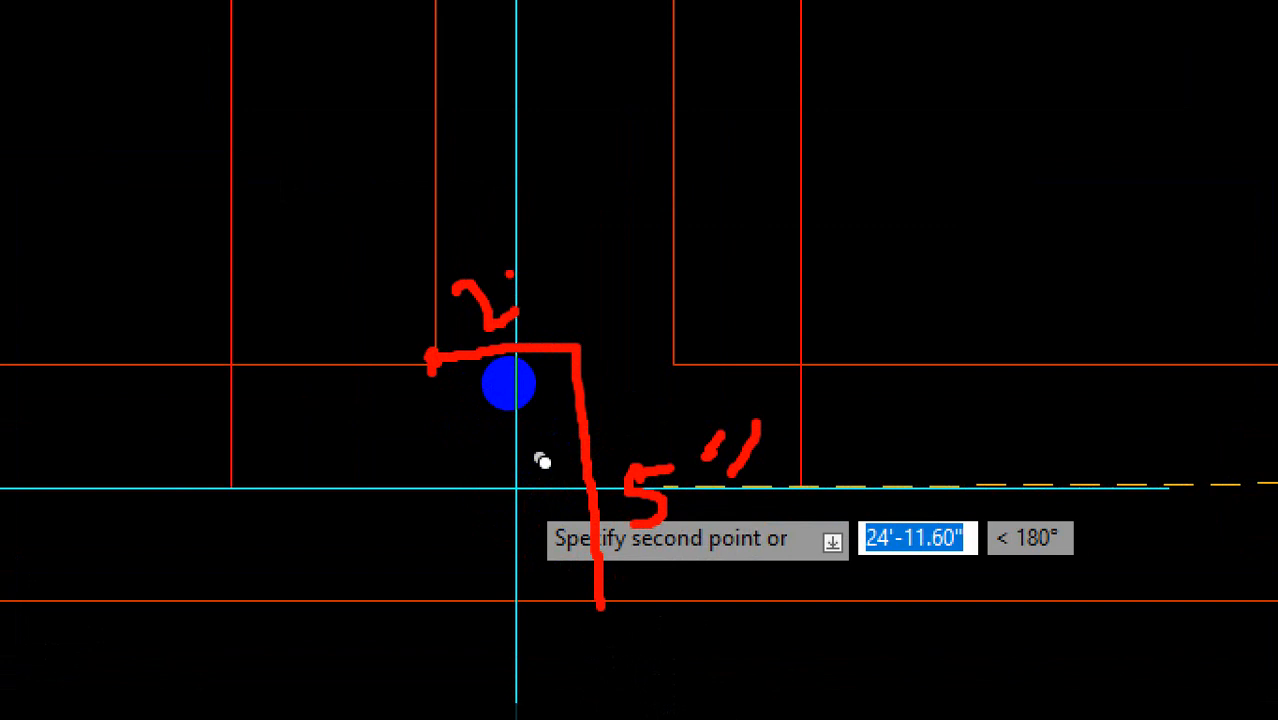
pyautogui.press('Escape')
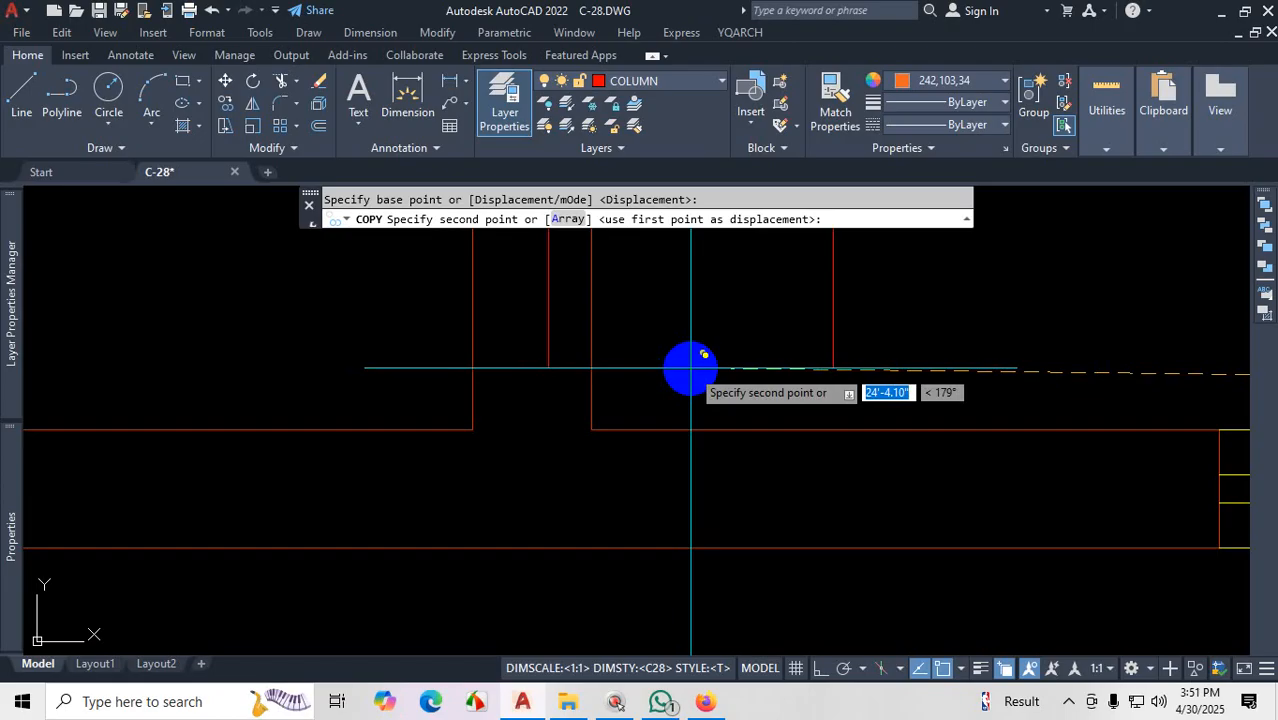
# Step: Start tracking (TK) to locate the second point of the column copy
pyautogui.write('TK')
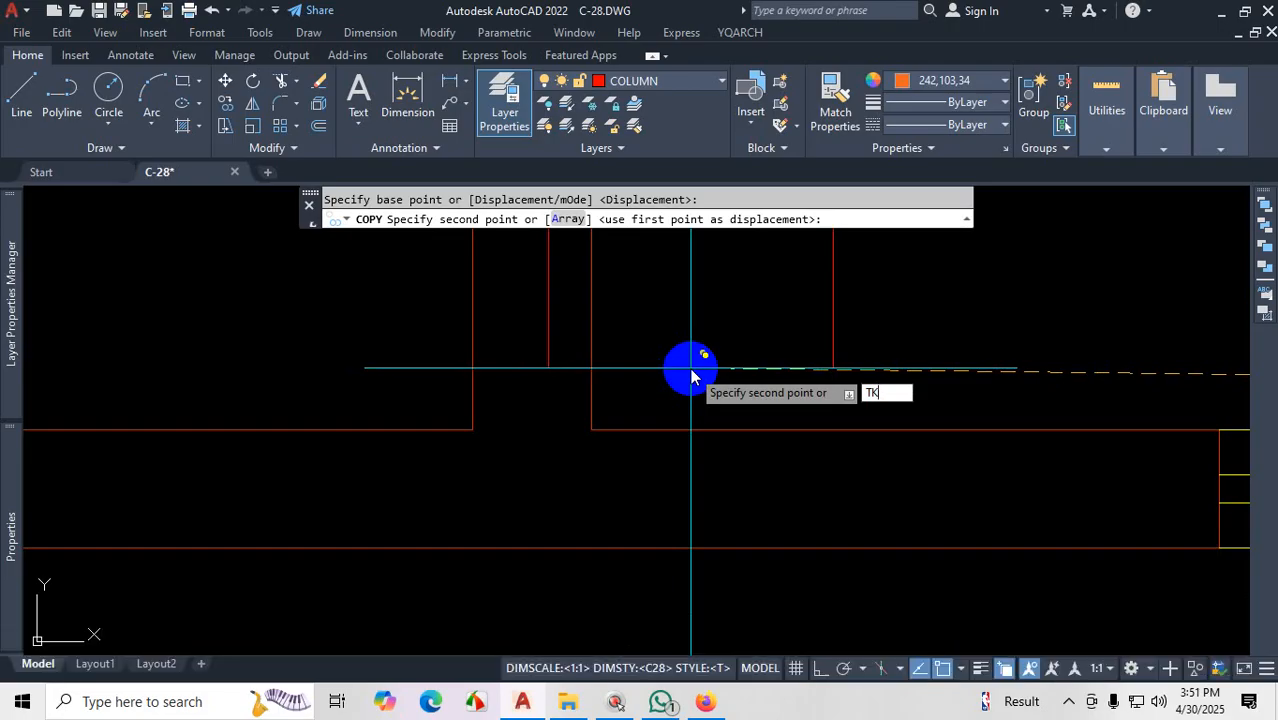
pyautogui.press('Return')
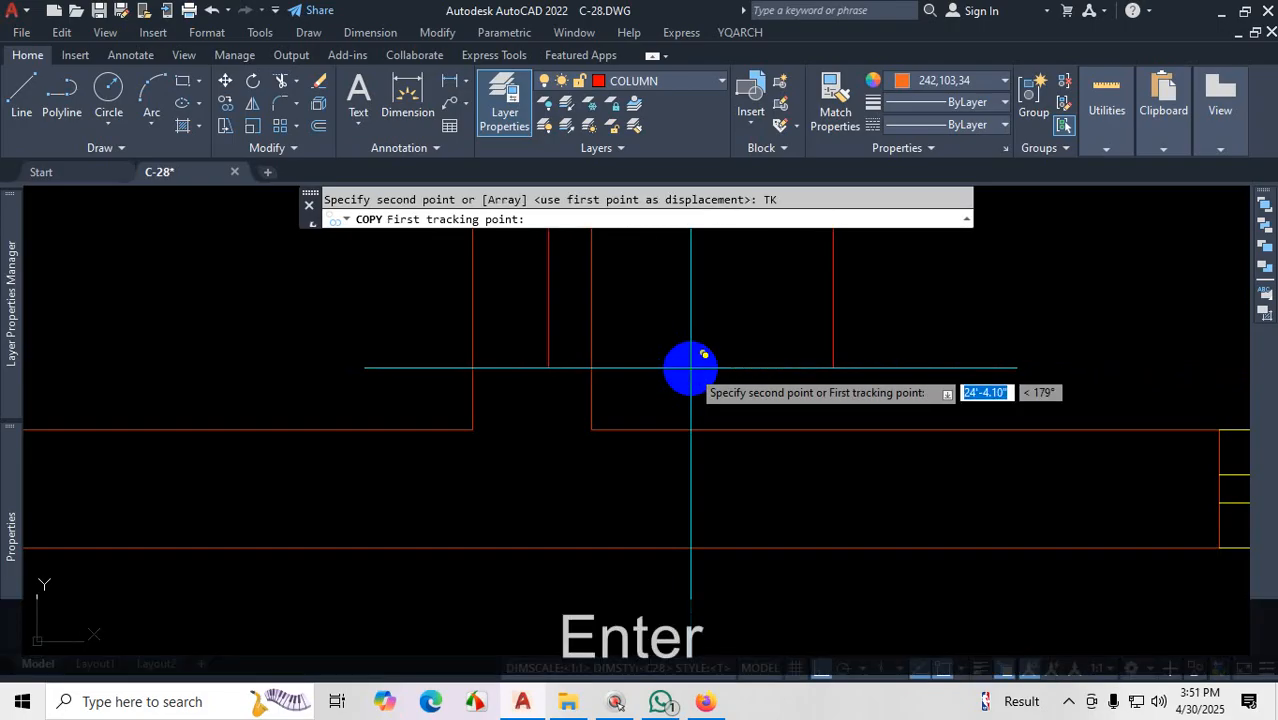
pyautogui.hotkey('ctrl', '1')
pyautogui.click(770, 420)
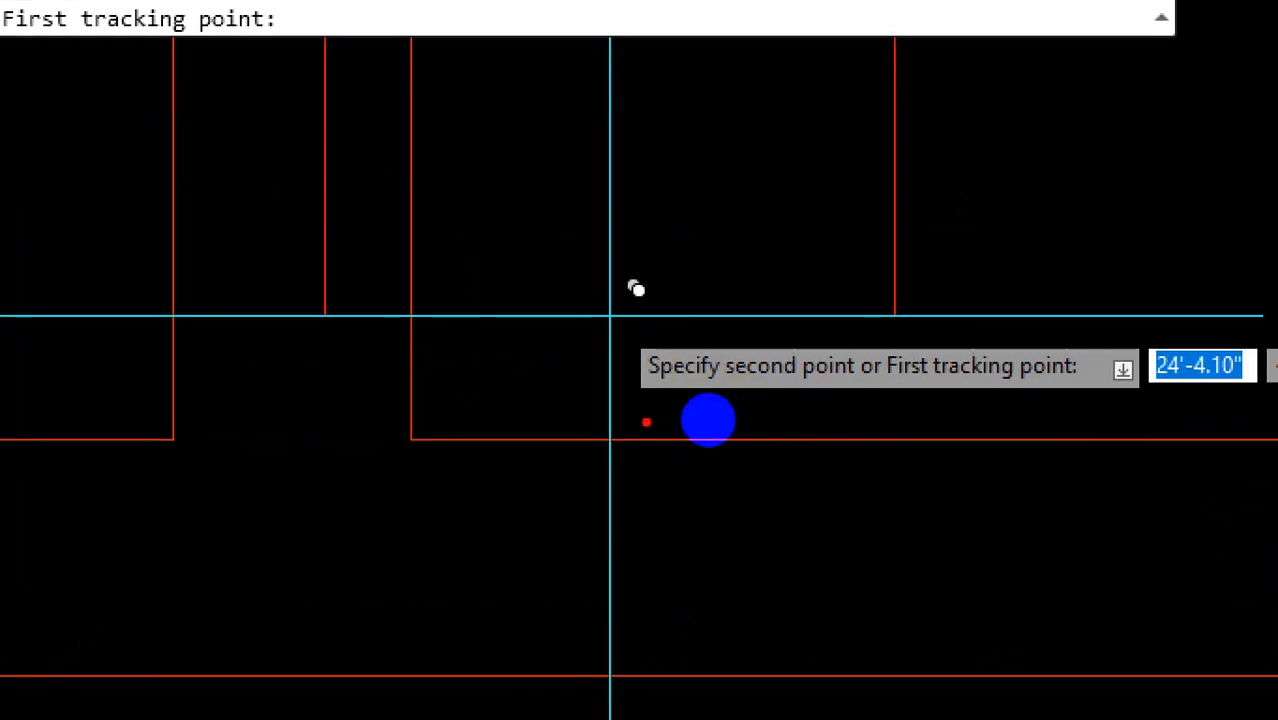
pyautogui.moveTo(645, 420); pyautogui.dragTo(787, 414)
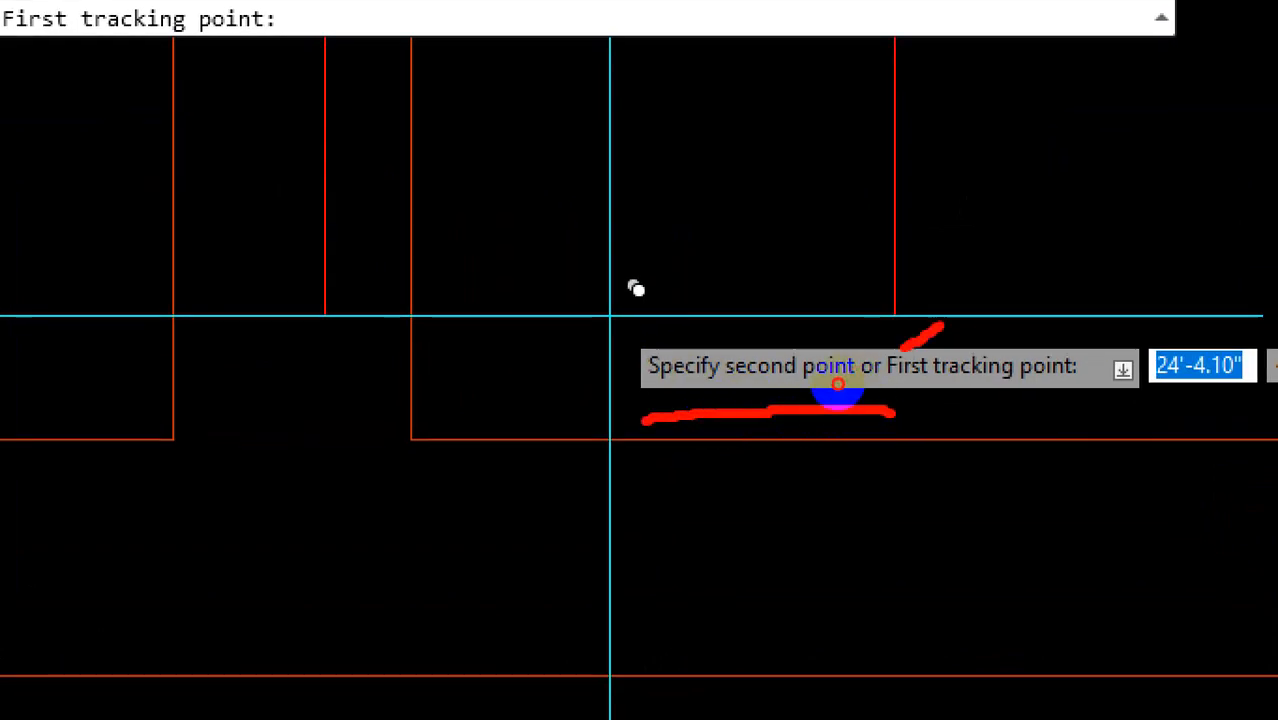
pyautogui.moveTo(900, 350)
pyautogui.mouseDown()
pyautogui.moveTo(1027, 428)
pyautogui.moveTo(1065, 330)
pyautogui.mouseUp()
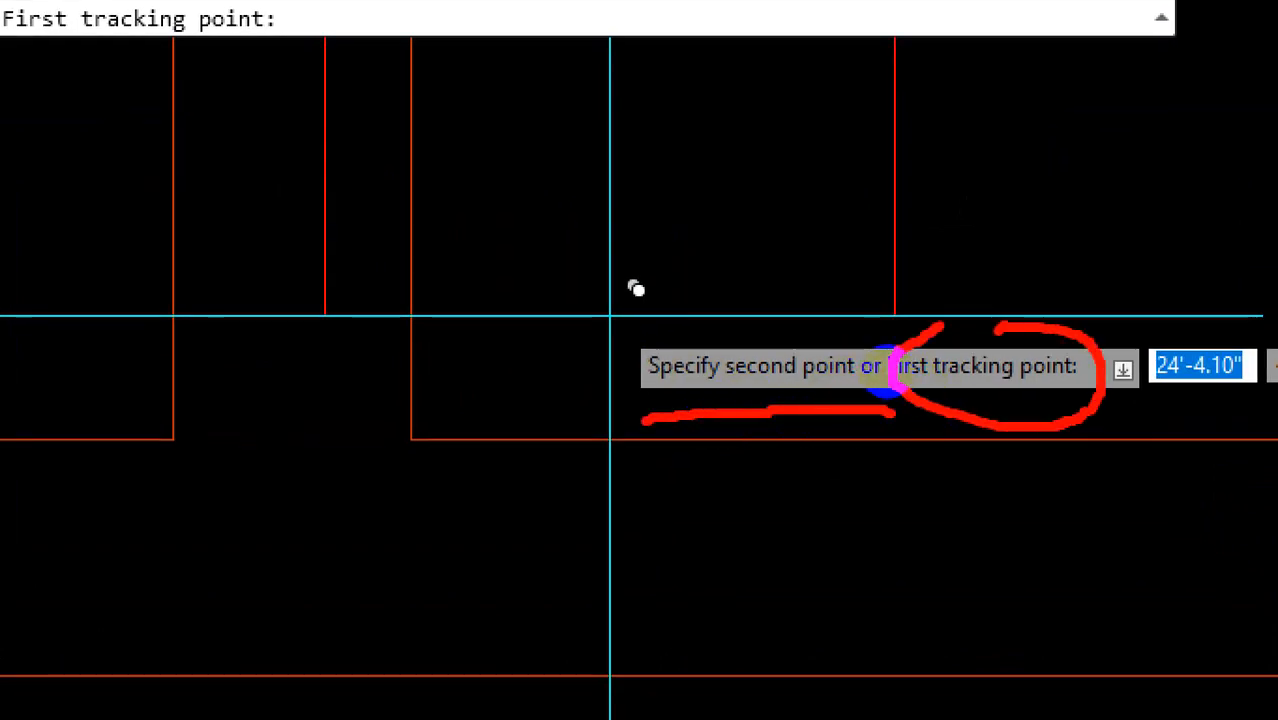
pyautogui.hotkey('ctrl', '1')
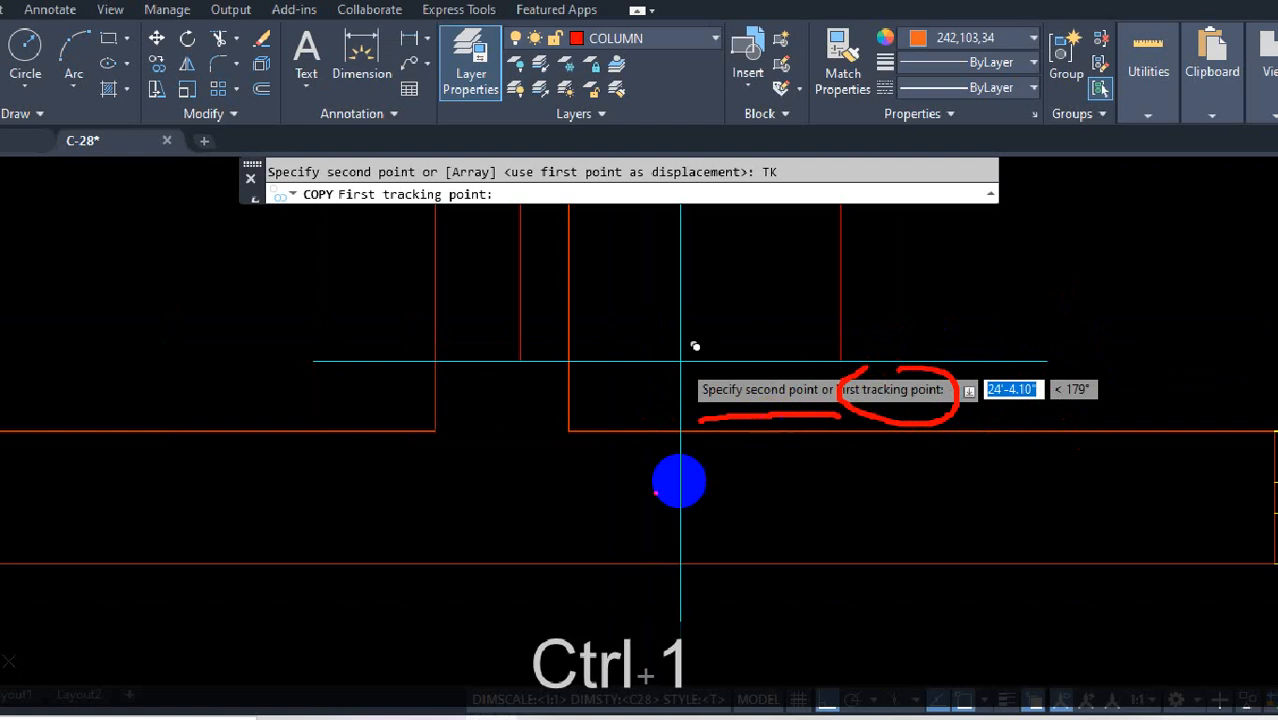
pyautogui.moveTo(438, 434); pyautogui.dragTo(430, 425)
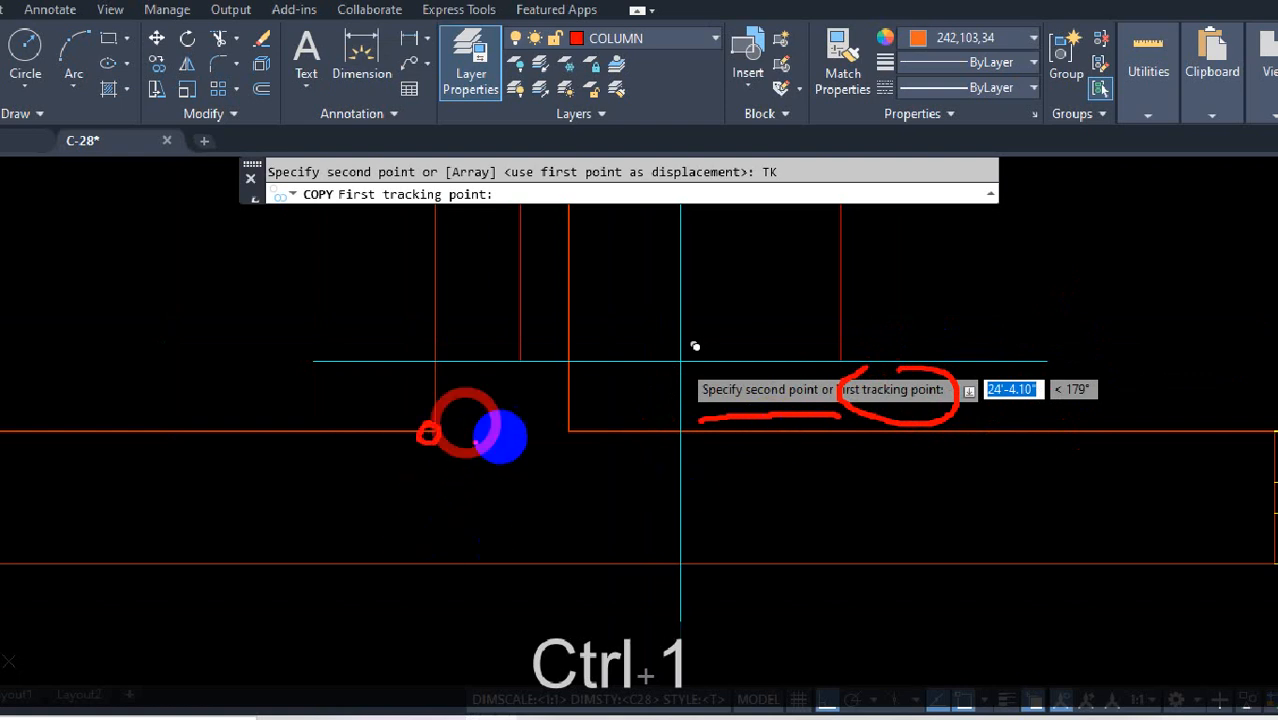
pyautogui.moveTo(583, 443); pyautogui.dragTo(572, 426)
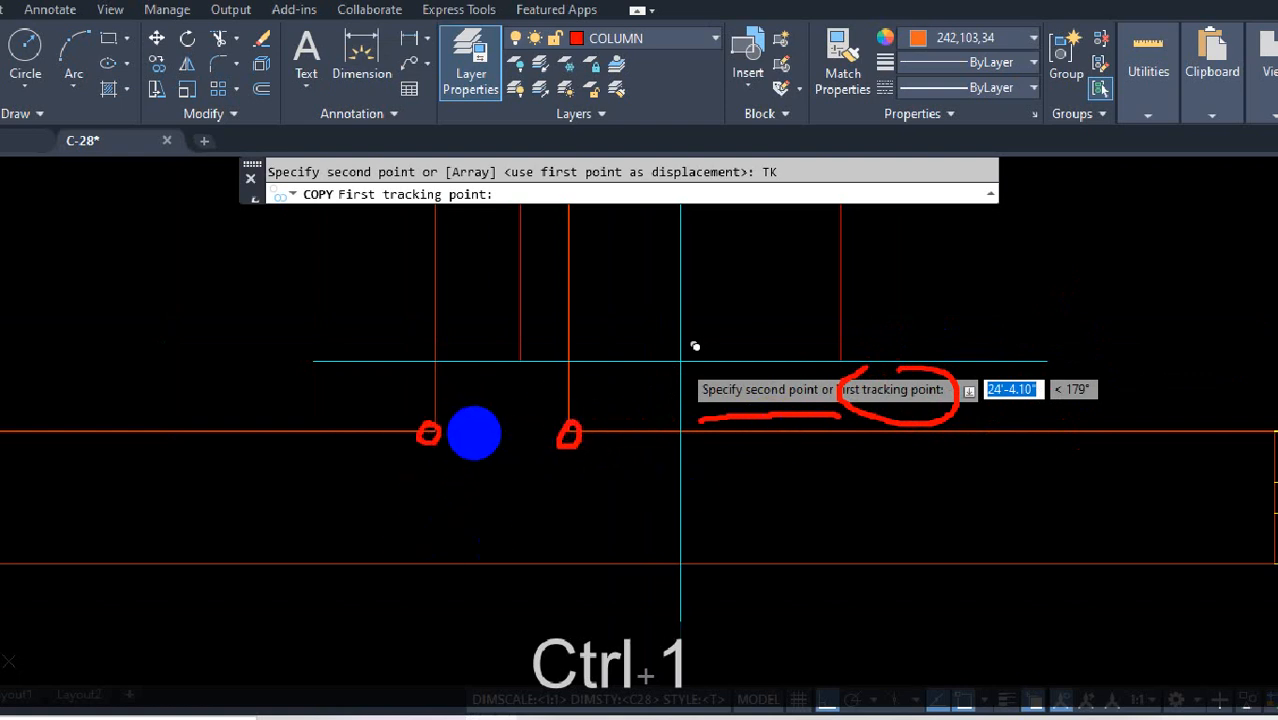
pyautogui.moveTo(442, 436)
pyautogui.mouseDown()
pyautogui.moveTo(518, 431)
pyautogui.moveTo(527, 537)
pyautogui.mouseUp()
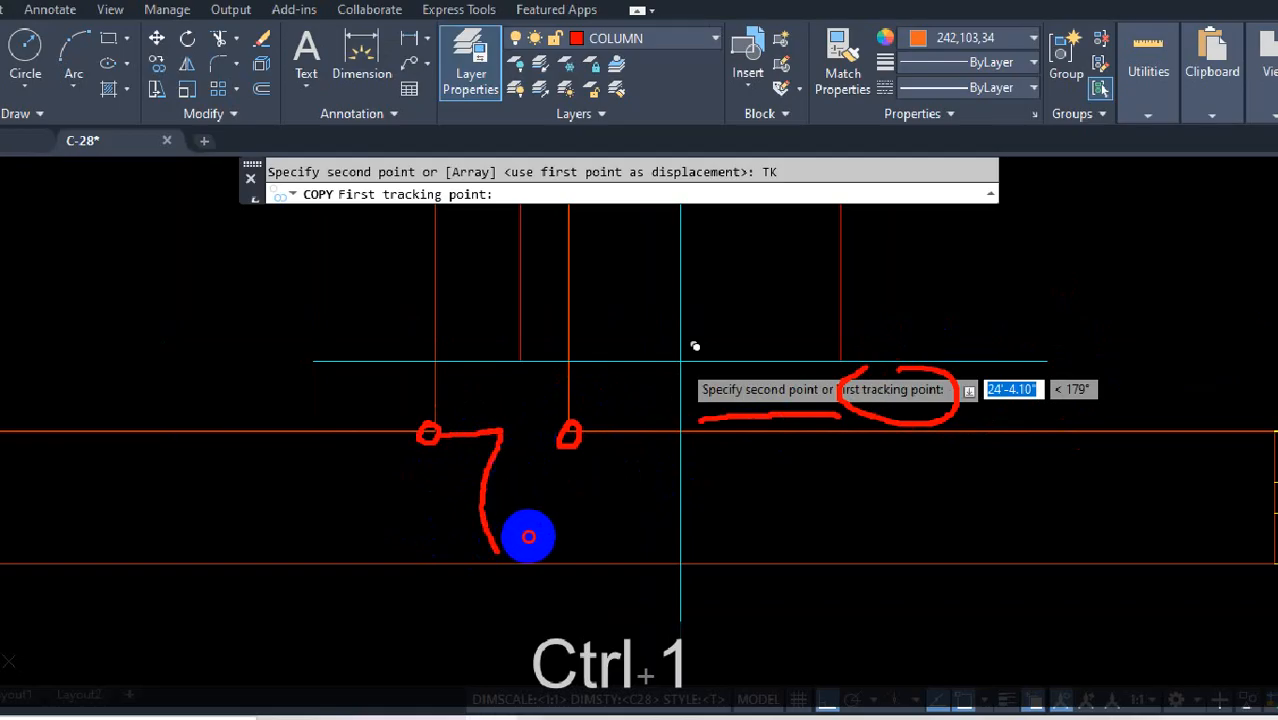
pyautogui.moveTo(428, 432); pyautogui.dragTo(485, 380)
pyautogui.moveTo(513, 374); pyautogui.dragTo(513, 375)
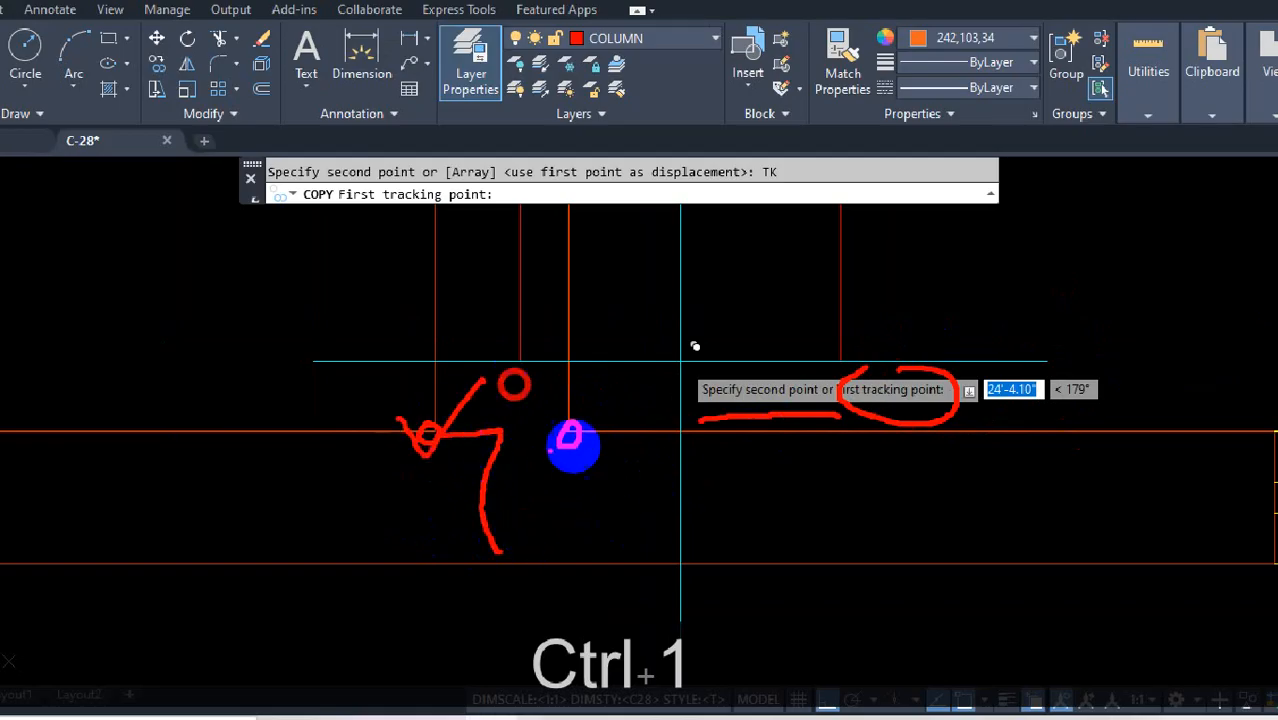
pyautogui.moveTo(582, 437); pyautogui.dragTo(650, 374)
pyautogui.press('Escape')
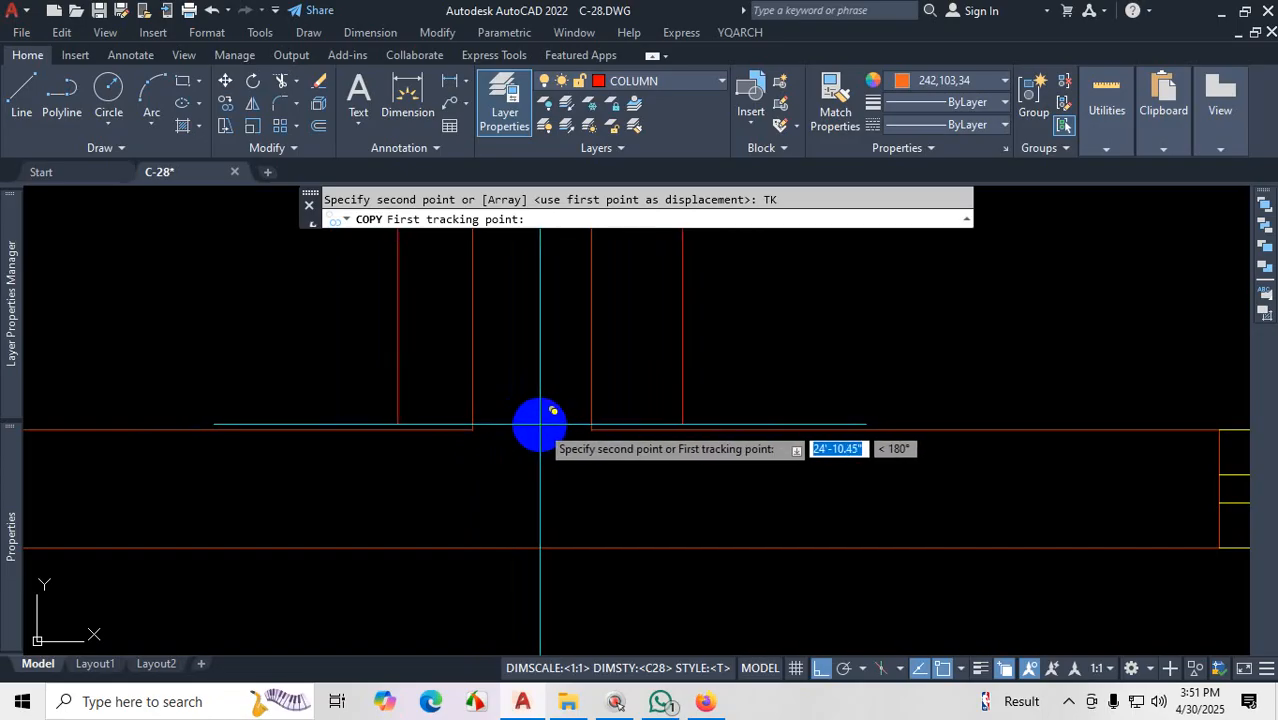
# Step: Try to track the column copy's second point 2.5 inches right of the interior wall's left corner, down to the exterior wall's outer line, and cancel
pyautogui.click(472, 430)
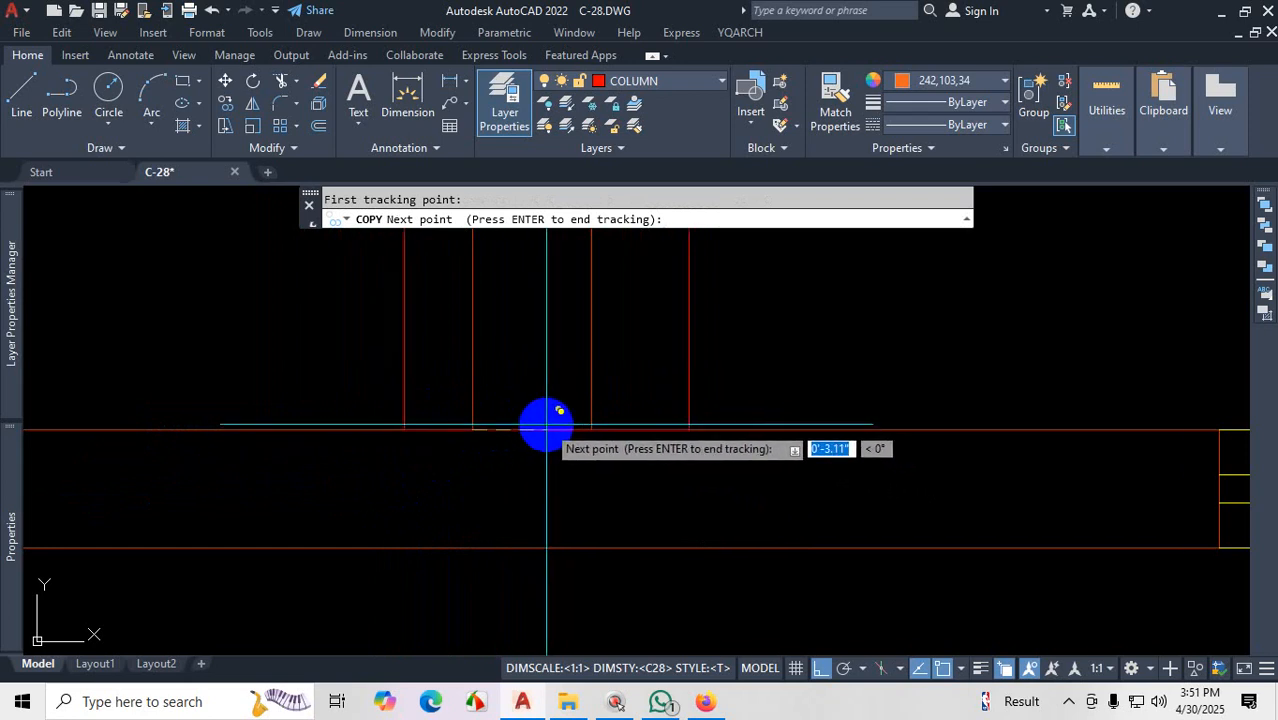
pyautogui.write('2.5')
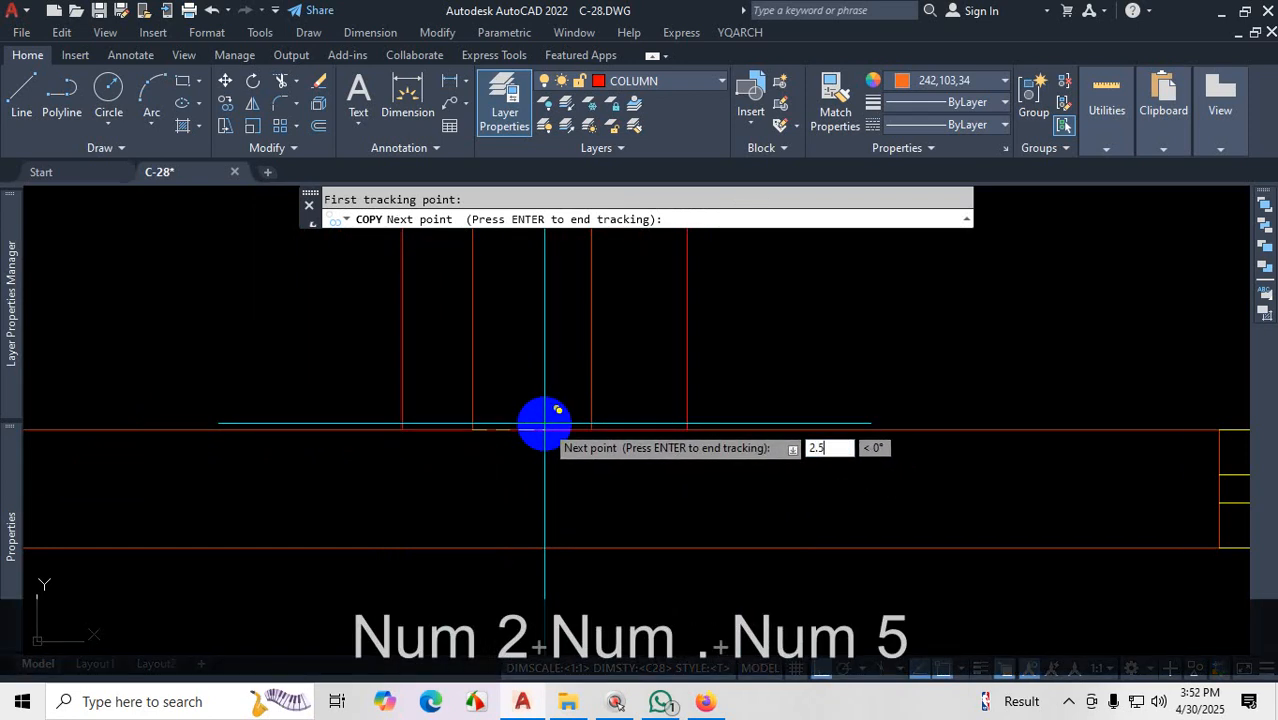
pyautogui.press('Return')
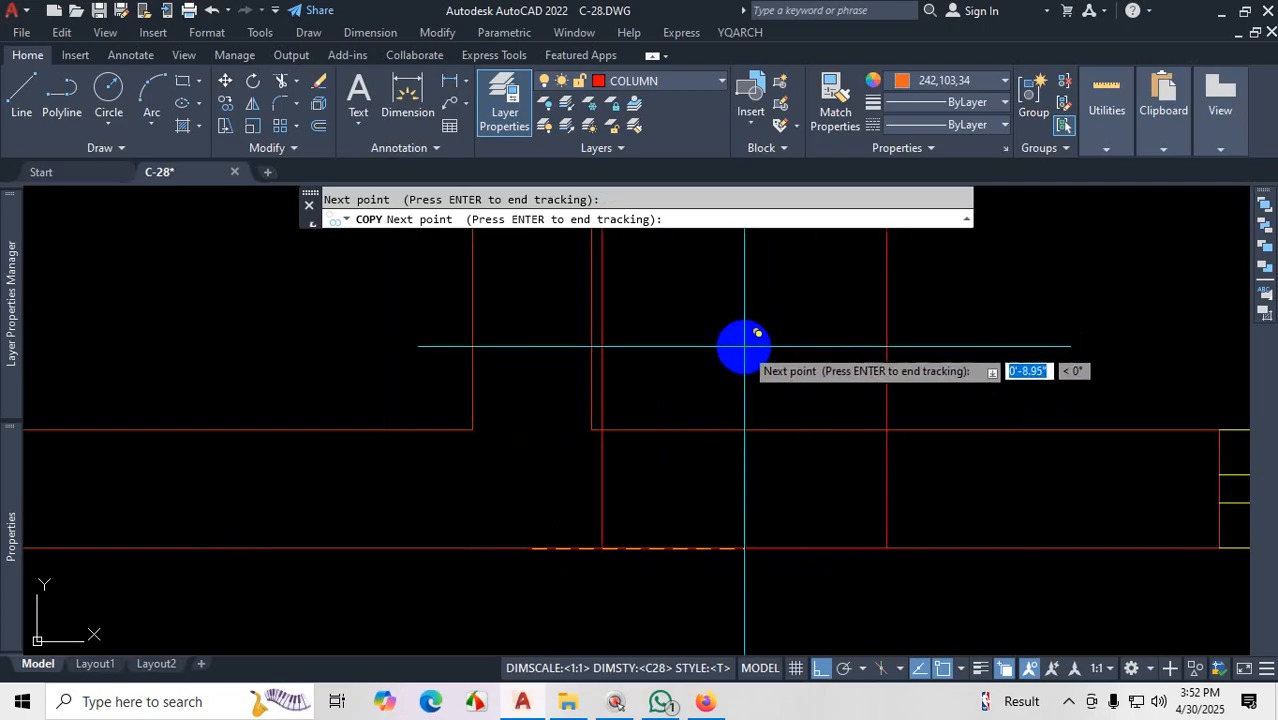
pyautogui.press('Escape')
# Step: Start a new copy of the medium-size vertical column from its bottom-edge midpoint toward the interior wall junction
pyautogui.scroll(-4, 541, 447)
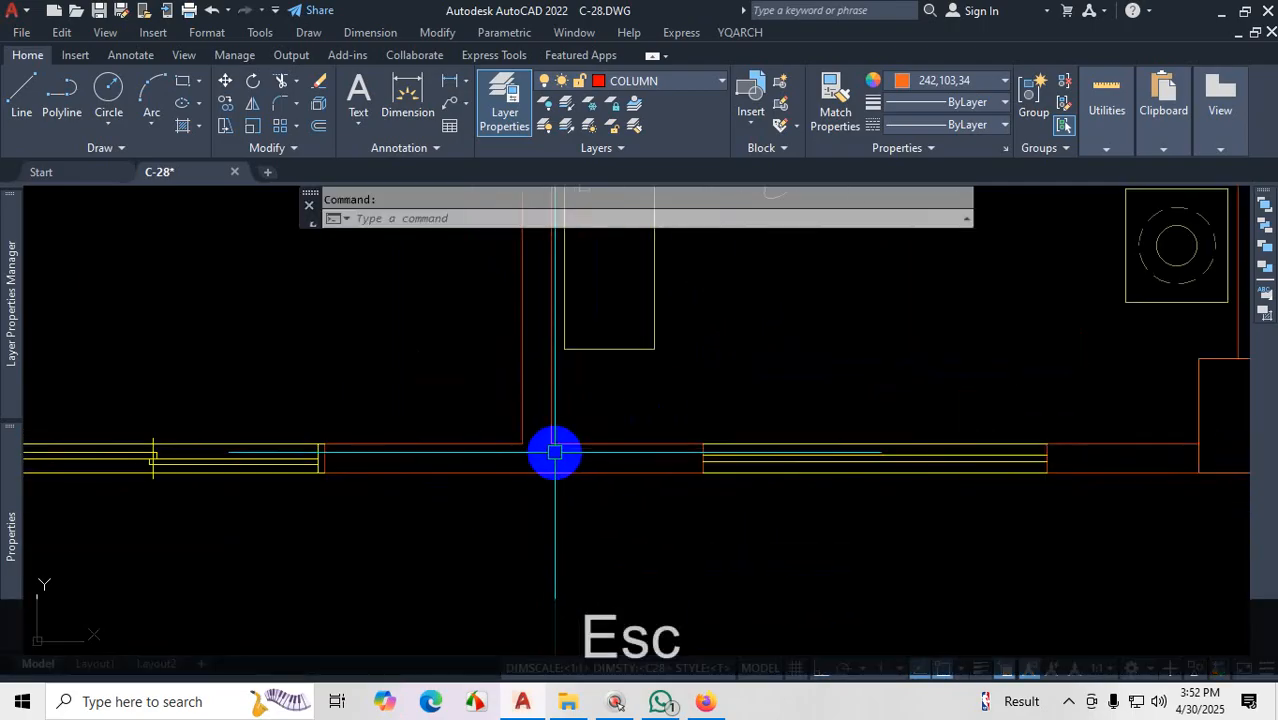
pyautogui.scroll(-3, 662, 434)
pyautogui.scroll(4, 762, 451)
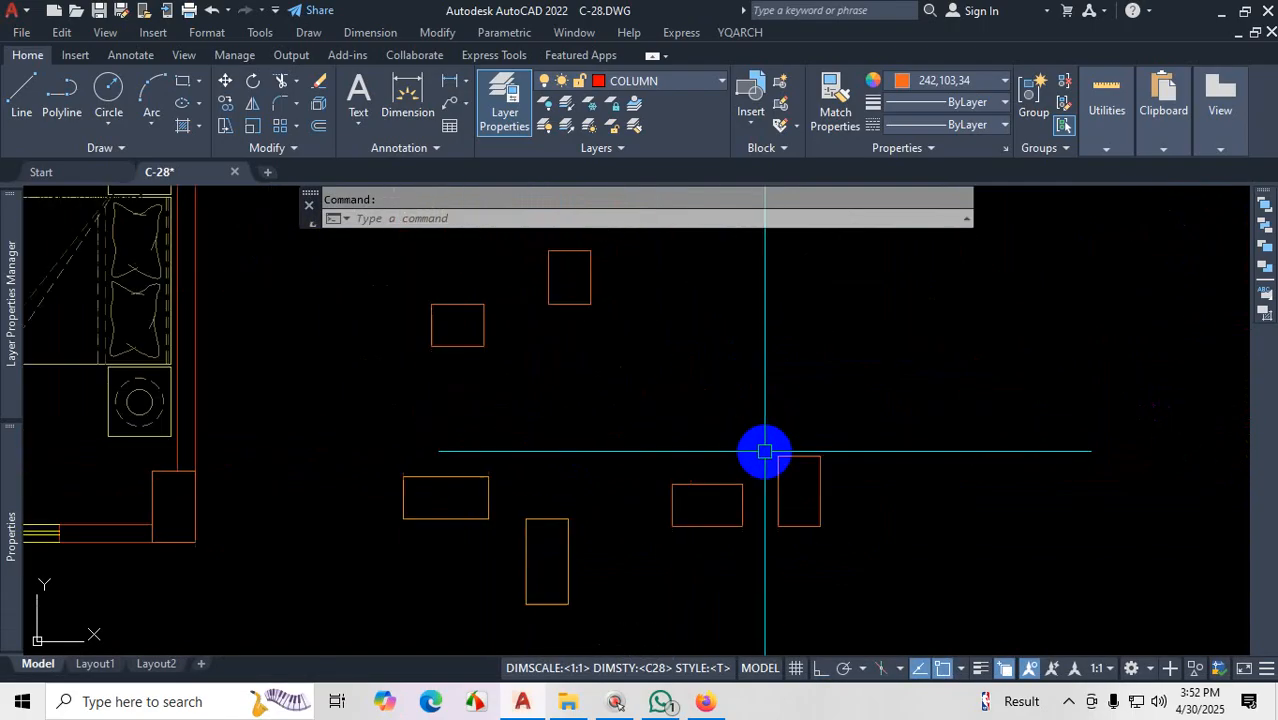
pyautogui.click(850, 443)
pyautogui.click(755, 556)
pyautogui.write('co')
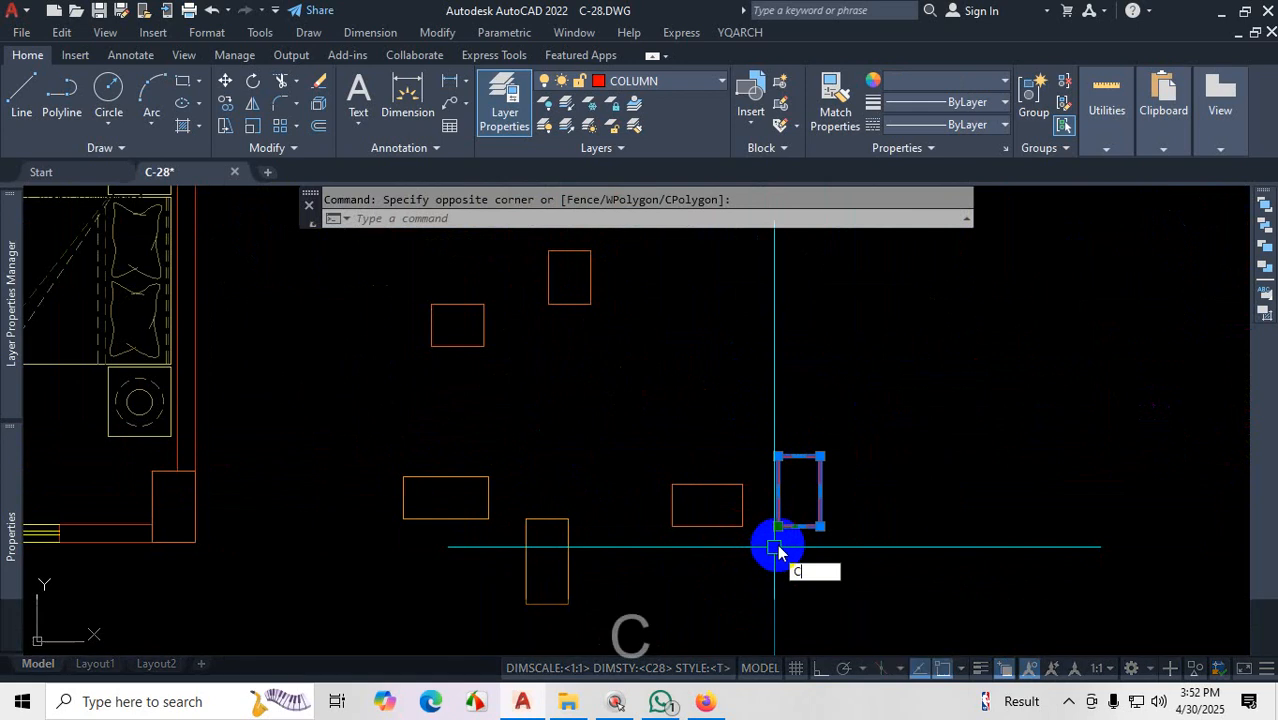
pyautogui.press('Return')
pyautogui.click(799, 525)
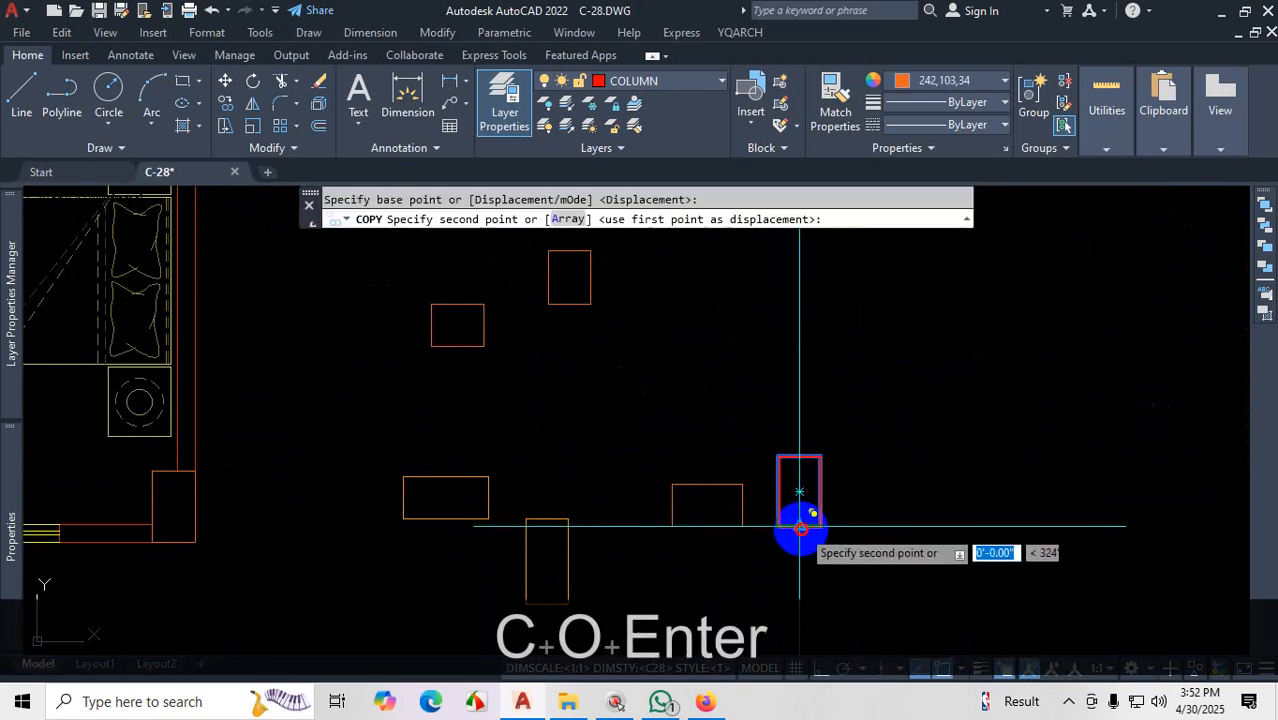
pyautogui.scroll(-5, 835, 490)
pyautogui.scroll(6, 648, 491)
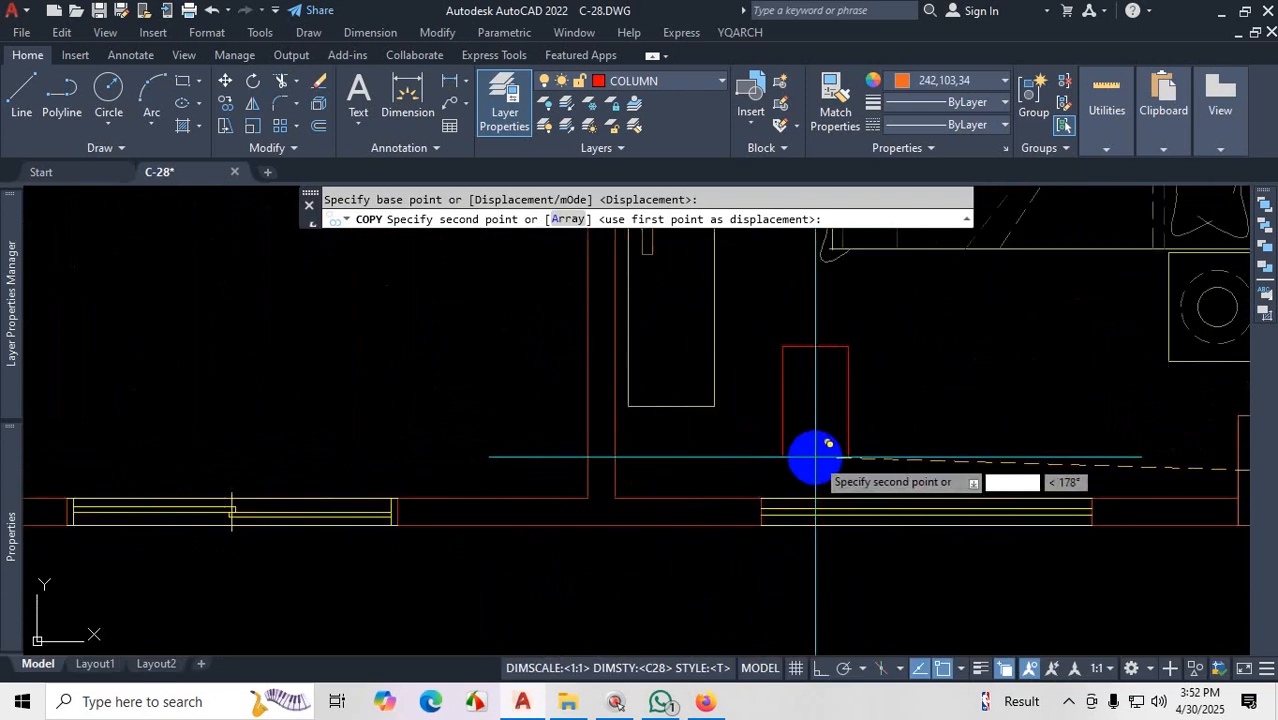
# Step: Use tracking (TK) to place the copy's bottom midpoint on the exterior wall's outer line, 2.5 inches right of the interior wall's left corner
pyautogui.write('tk')
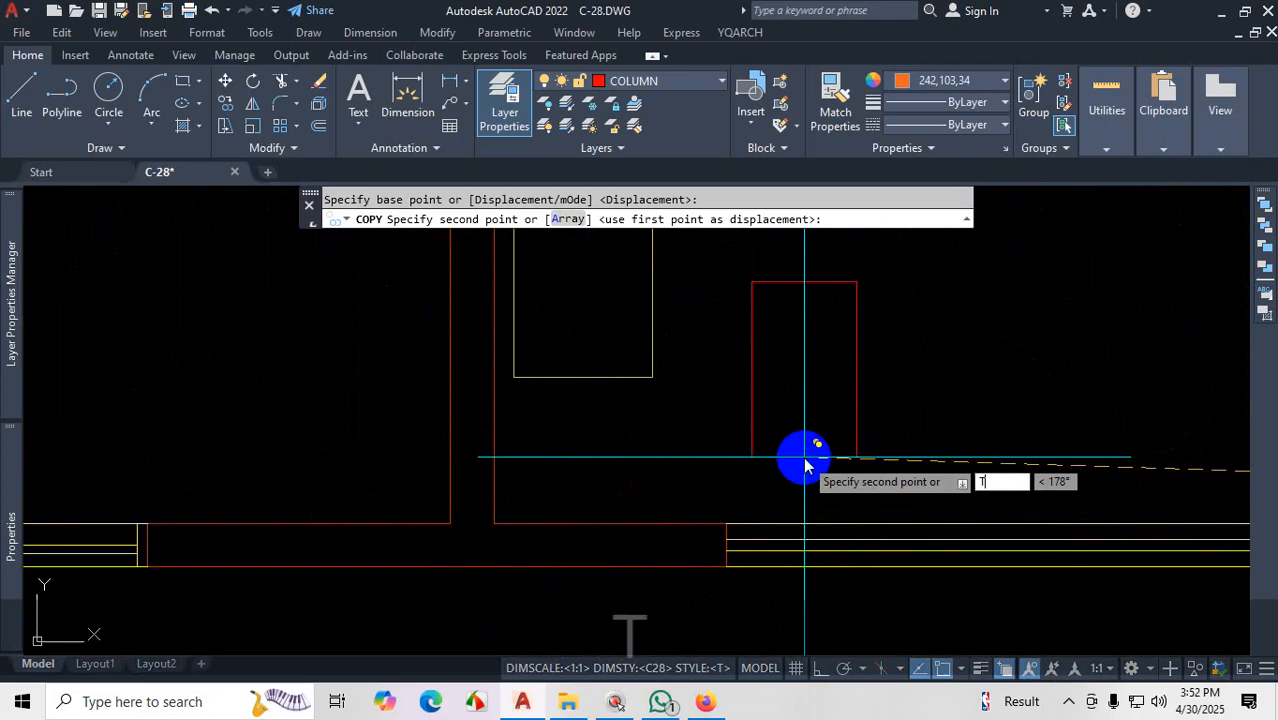
pyautogui.press('Return')
pyautogui.scroll(3, 456, 550)
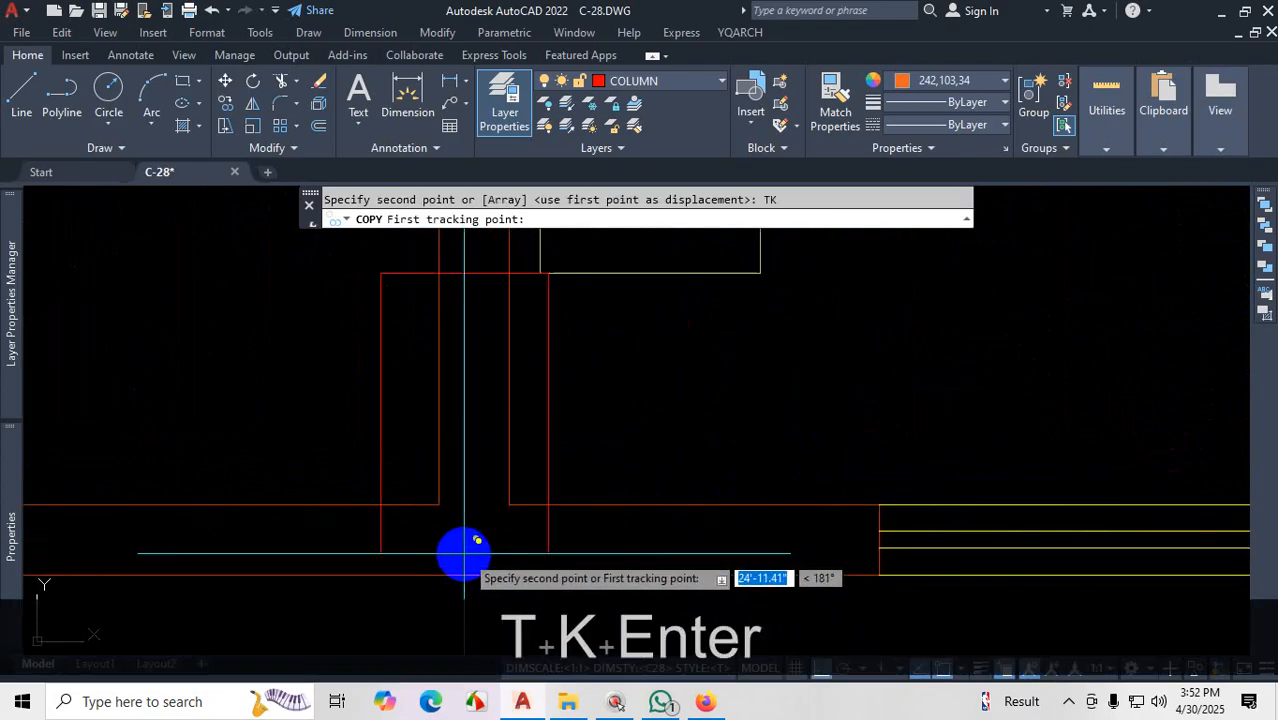
pyautogui.click(439, 504)
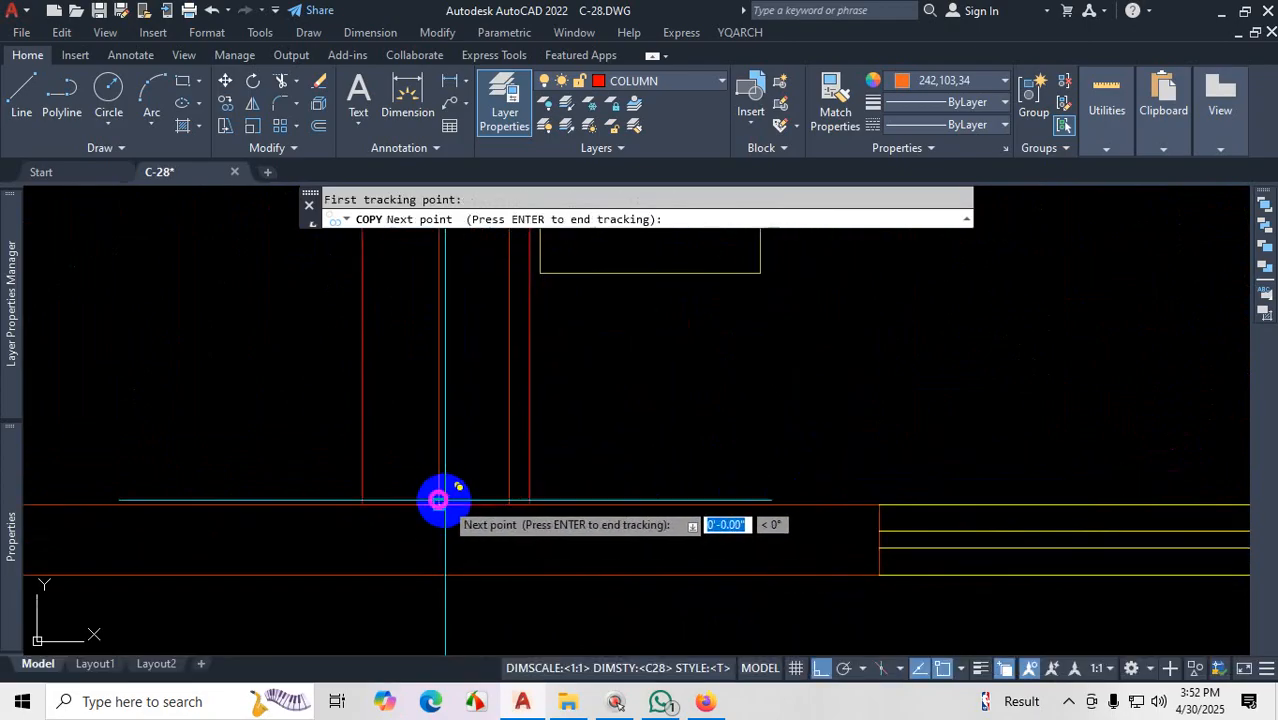
pyautogui.scroll(2, 468, 514)
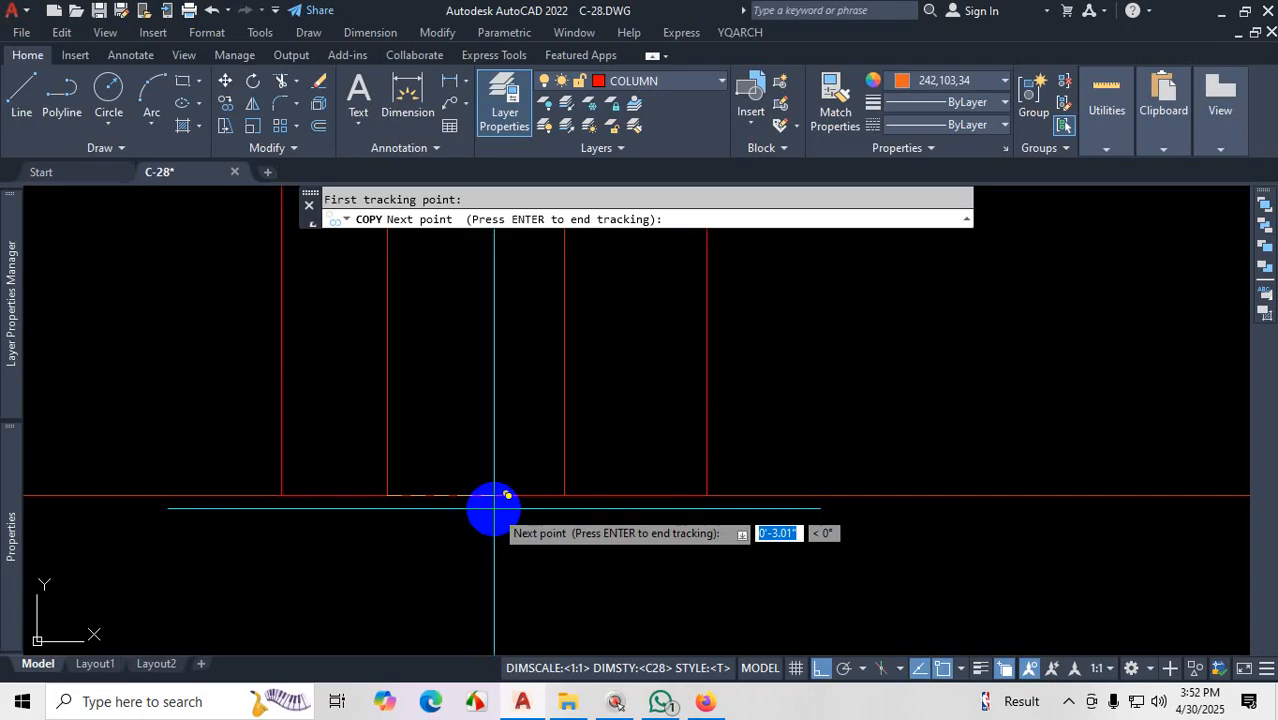
pyautogui.write('2.5')
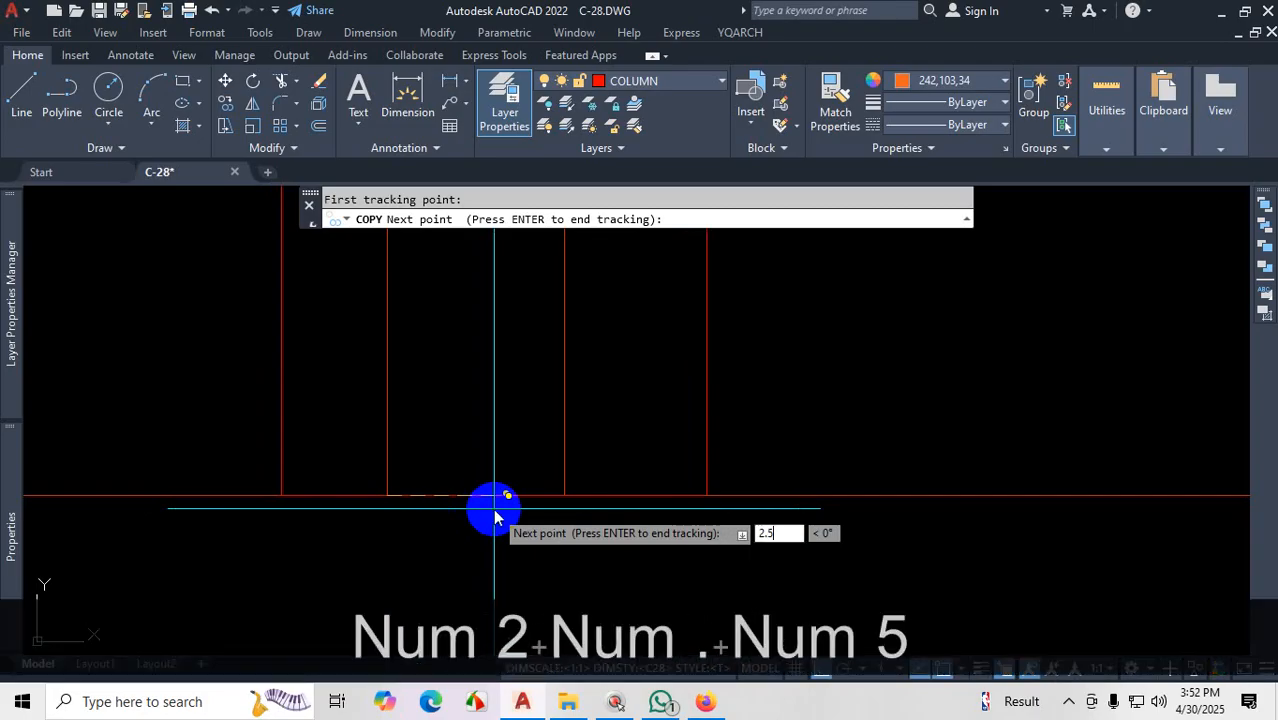
pyautogui.press('Return')
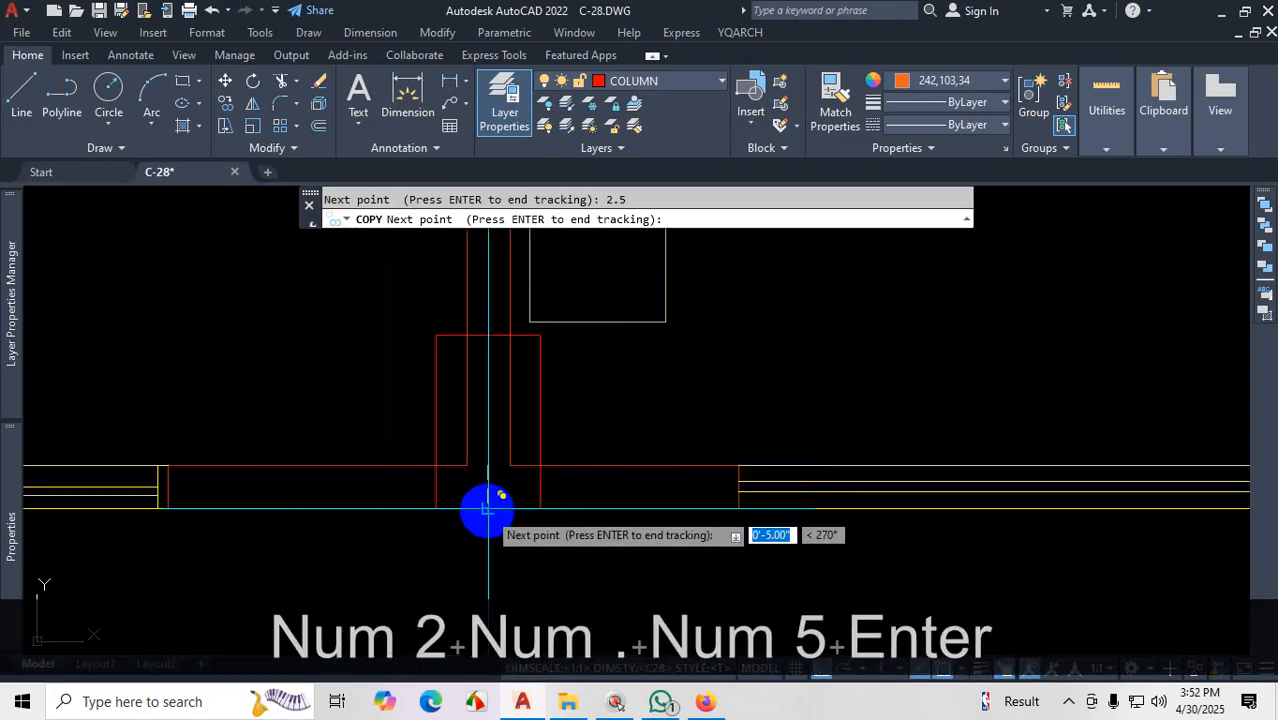
pyautogui.click(488, 508)
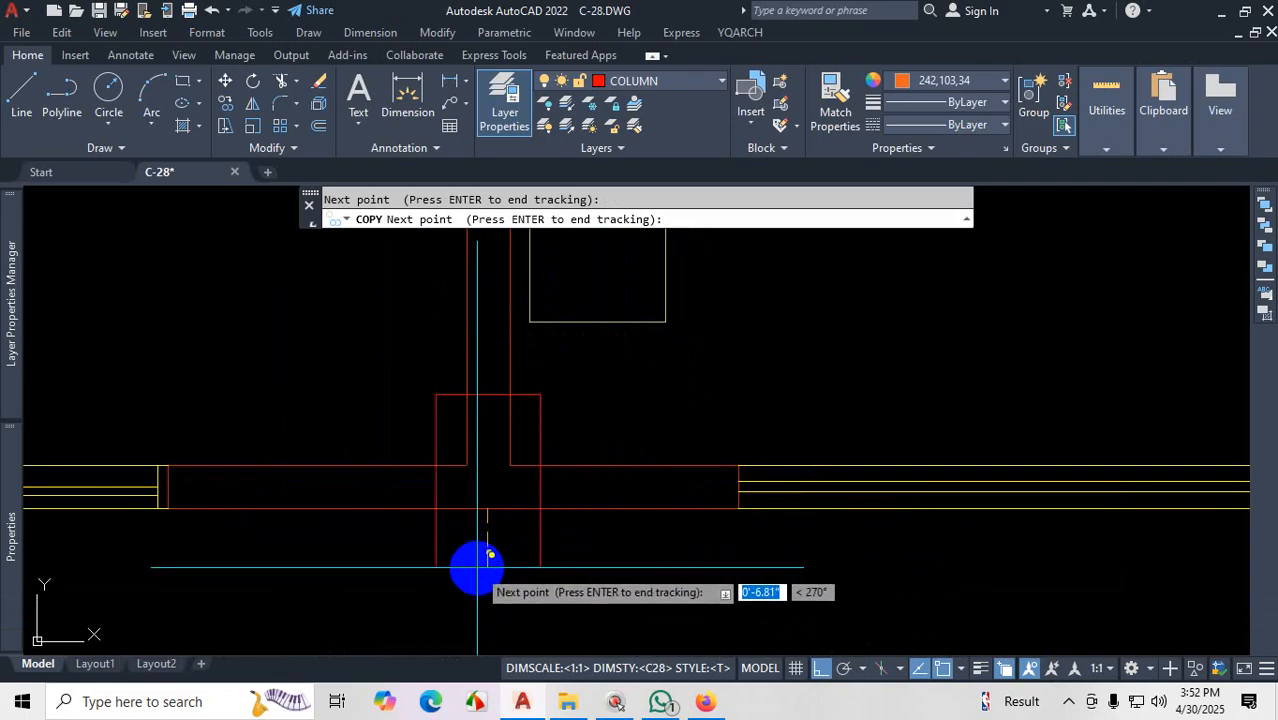
pyautogui.press('Return')
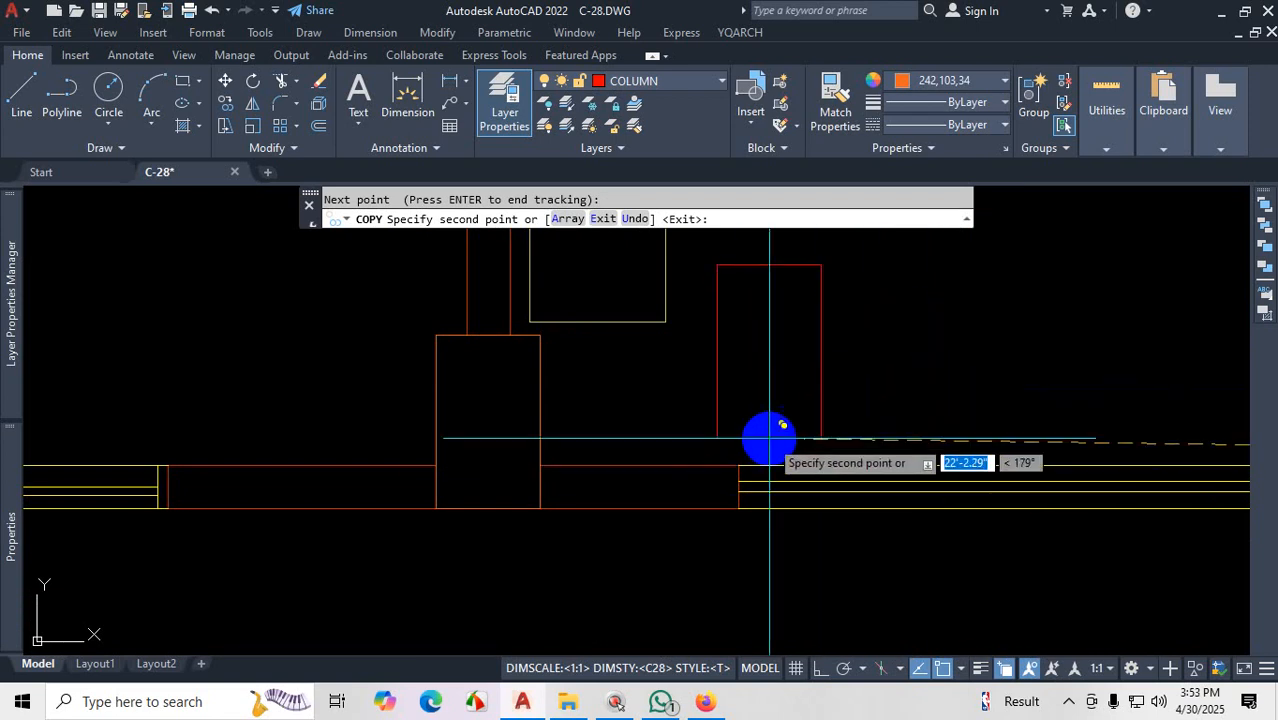
pyautogui.press('Escape')
# Step: Erase the column copy placed with tracking at the interior wall junction
pyautogui.scroll(-3, 777, 420)
pyautogui.scroll(6, 777, 420)
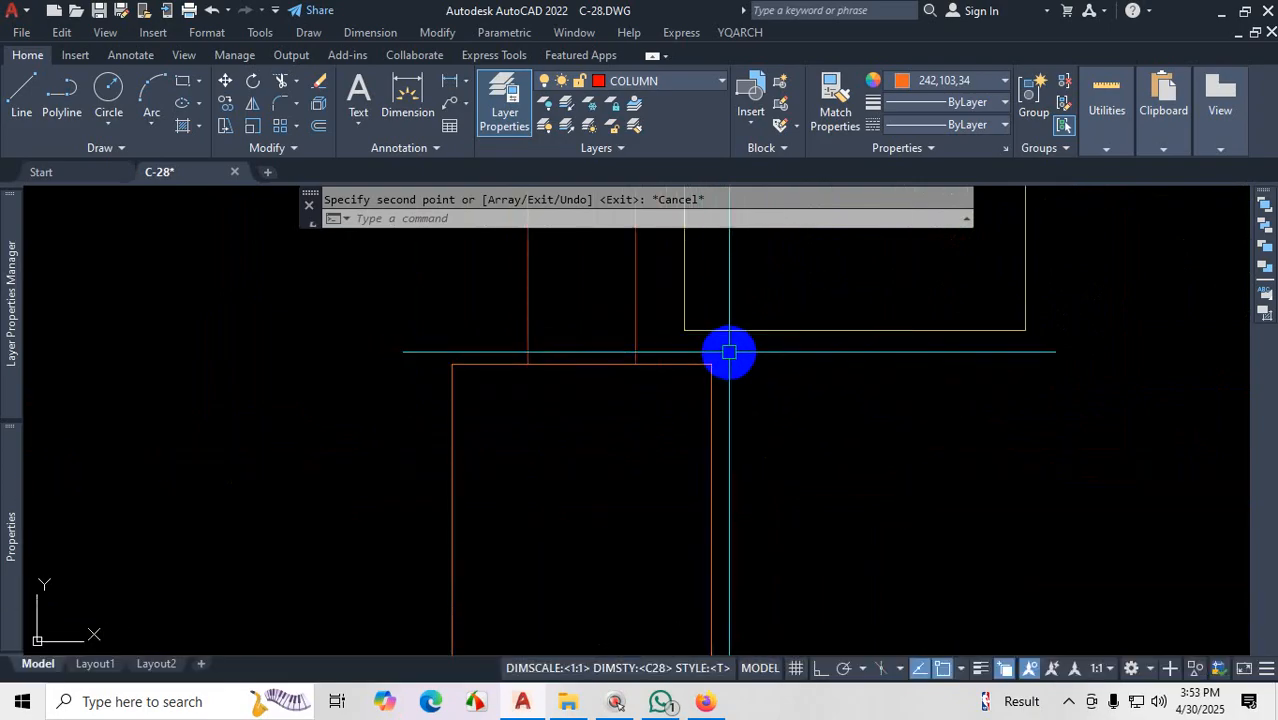
pyautogui.click(730, 349)
pyautogui.click(682, 391)
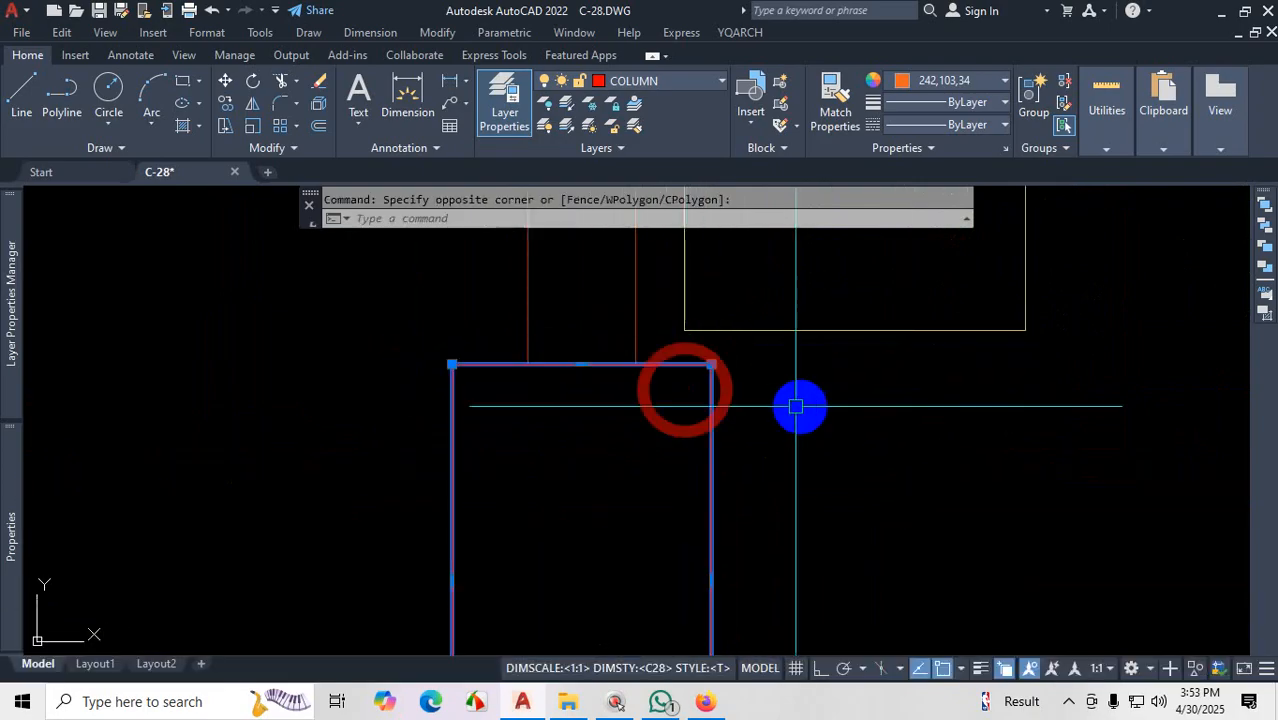
pyautogui.press('Delete')
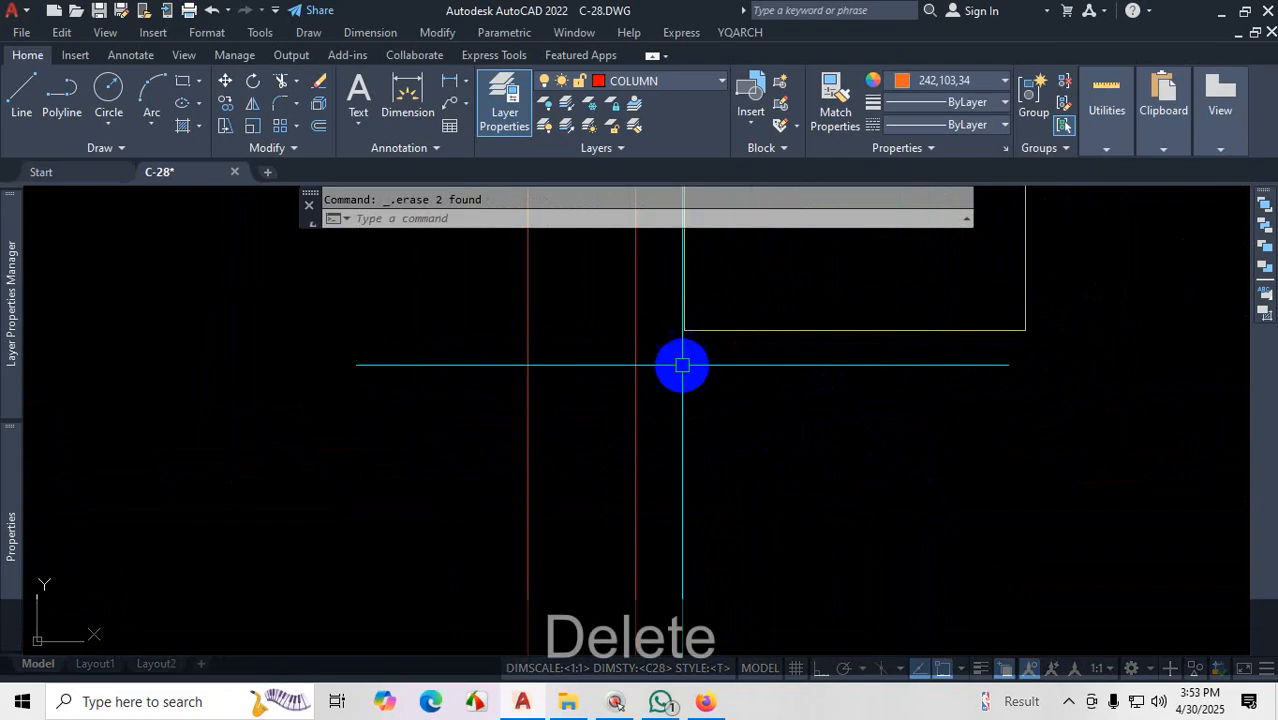
pyautogui.scroll(-3, 727, 388)
pyautogui.scroll(4, 727, 388)
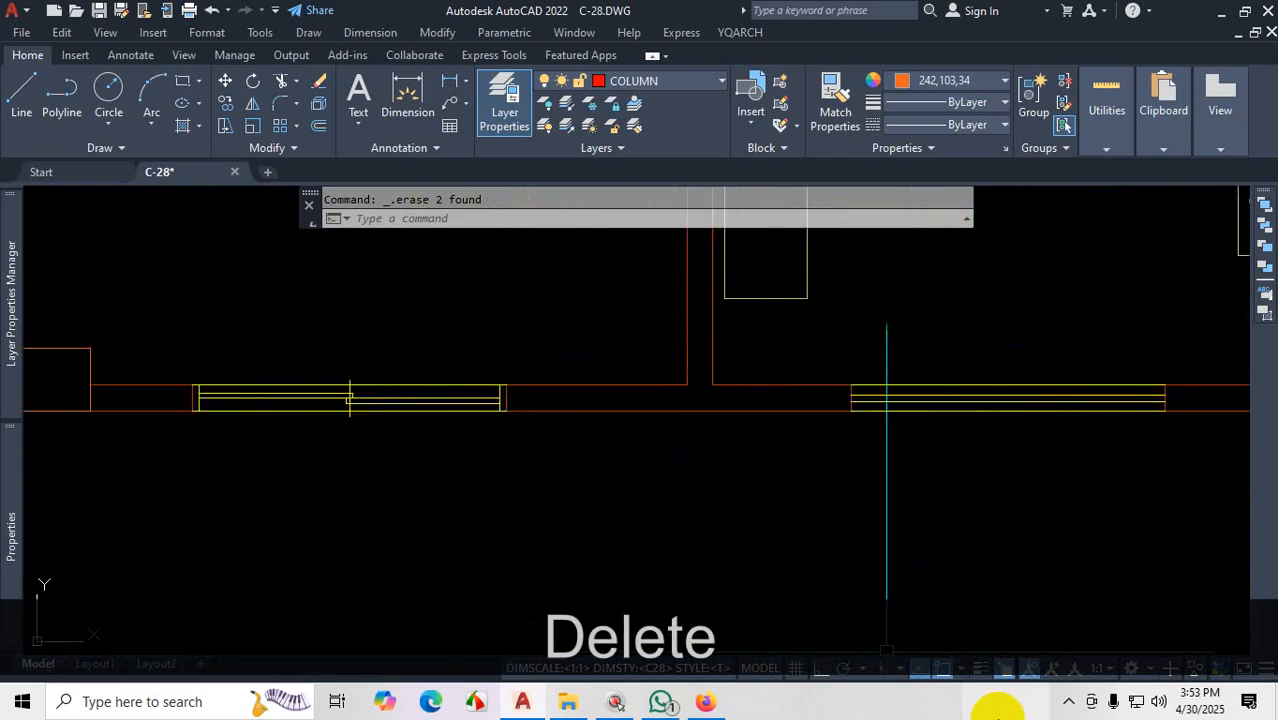
pyautogui.click(1069, 701)
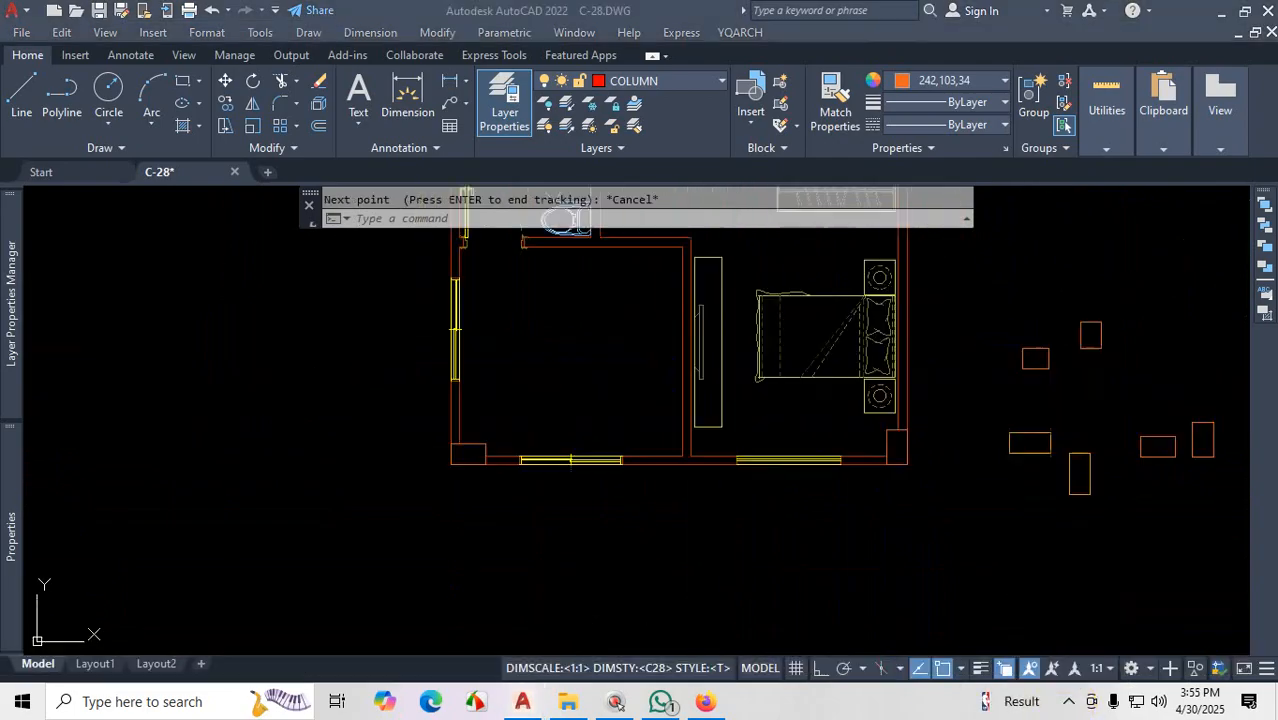
pyautogui.click(731, 535)
pyautogui.press('Escape')
# Step: Examine the bottom-left corner column, its overlapping objects, and the spare columns beside the floor plan
pyautogui.scroll(5, 735, 530)
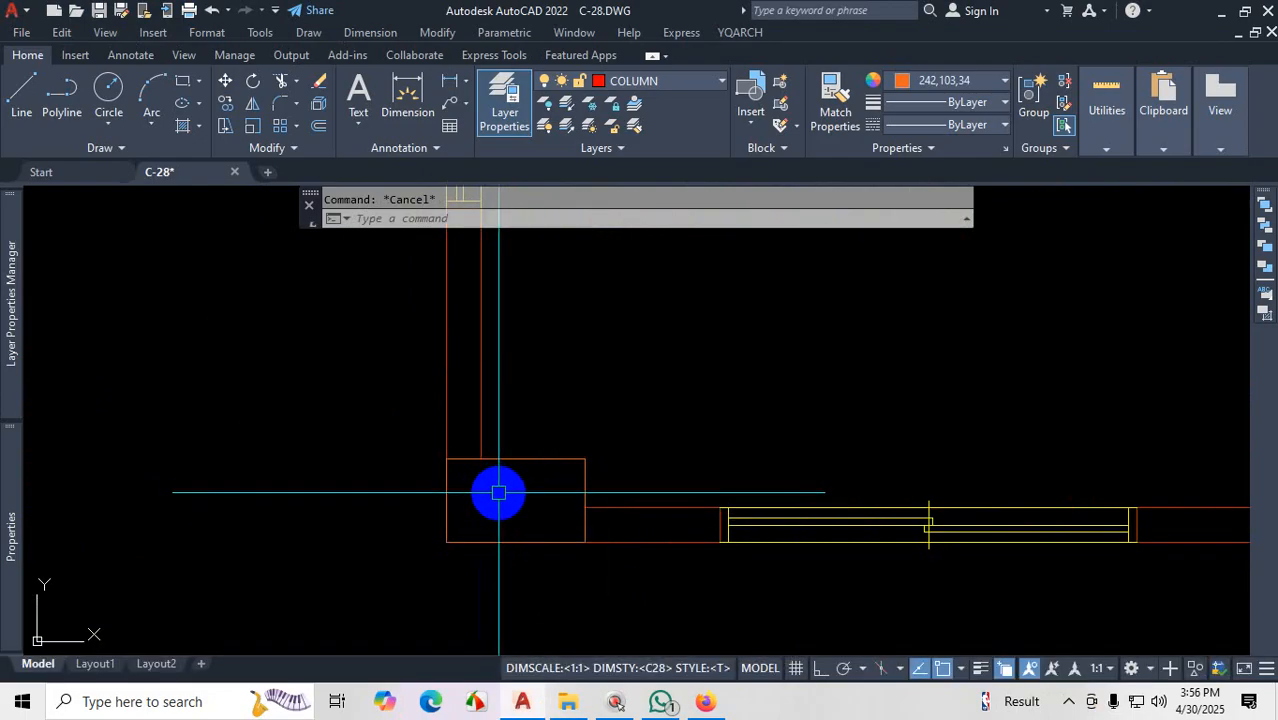
pyautogui.scroll(-5, 498, 492)
pyautogui.scroll(4, 976, 448)
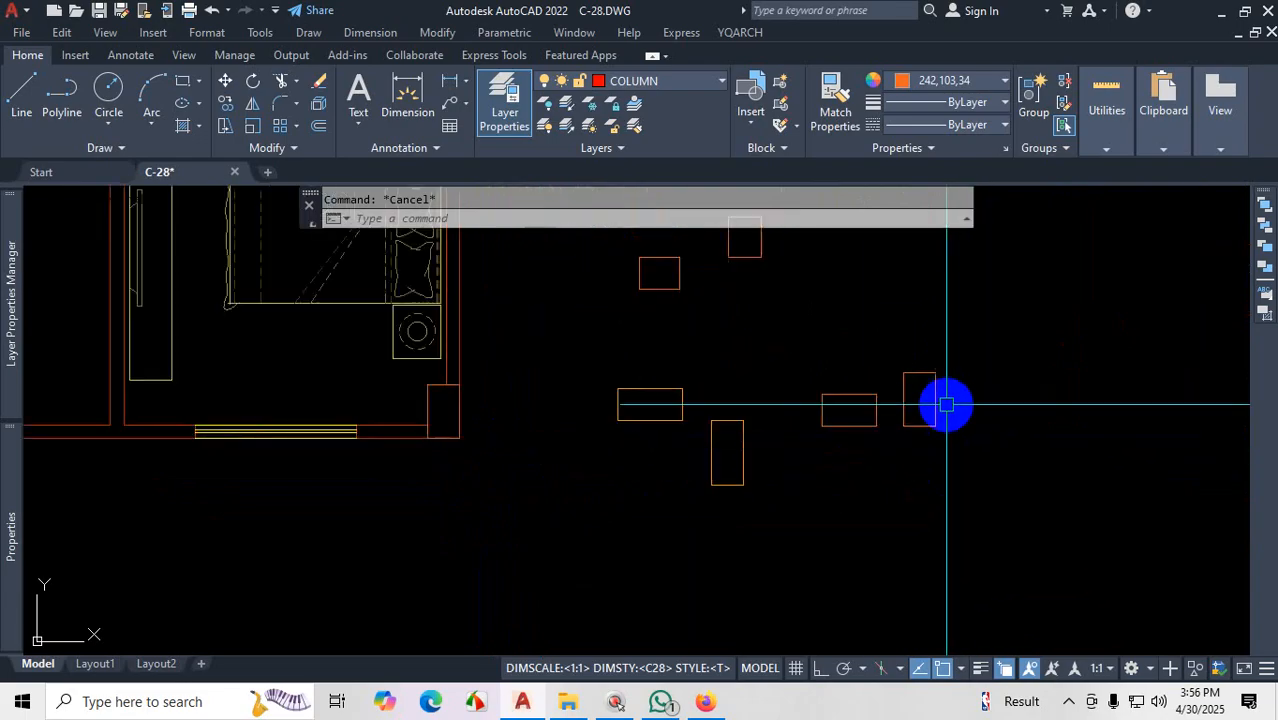
pyautogui.scroll(4, 946, 405)
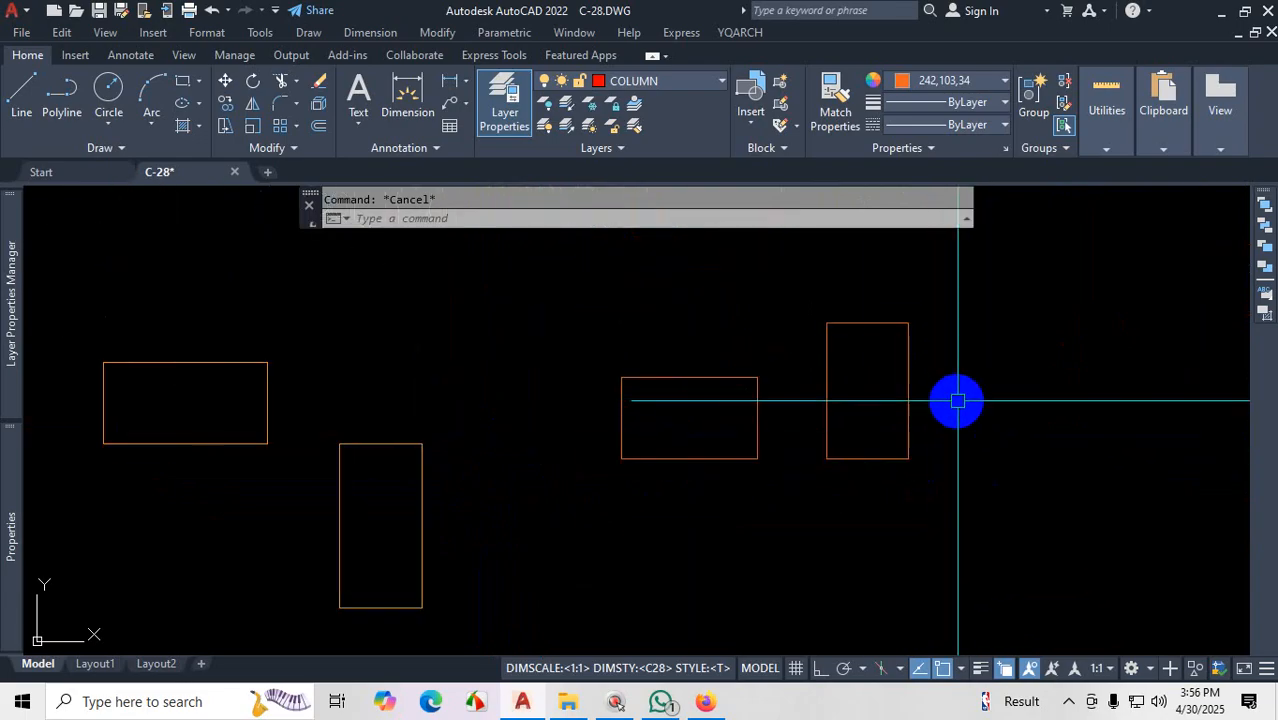
pyautogui.scroll(-4, 960, 404)
pyautogui.scroll(3, 553, 418)
pyautogui.scroll(3, 553, 418)
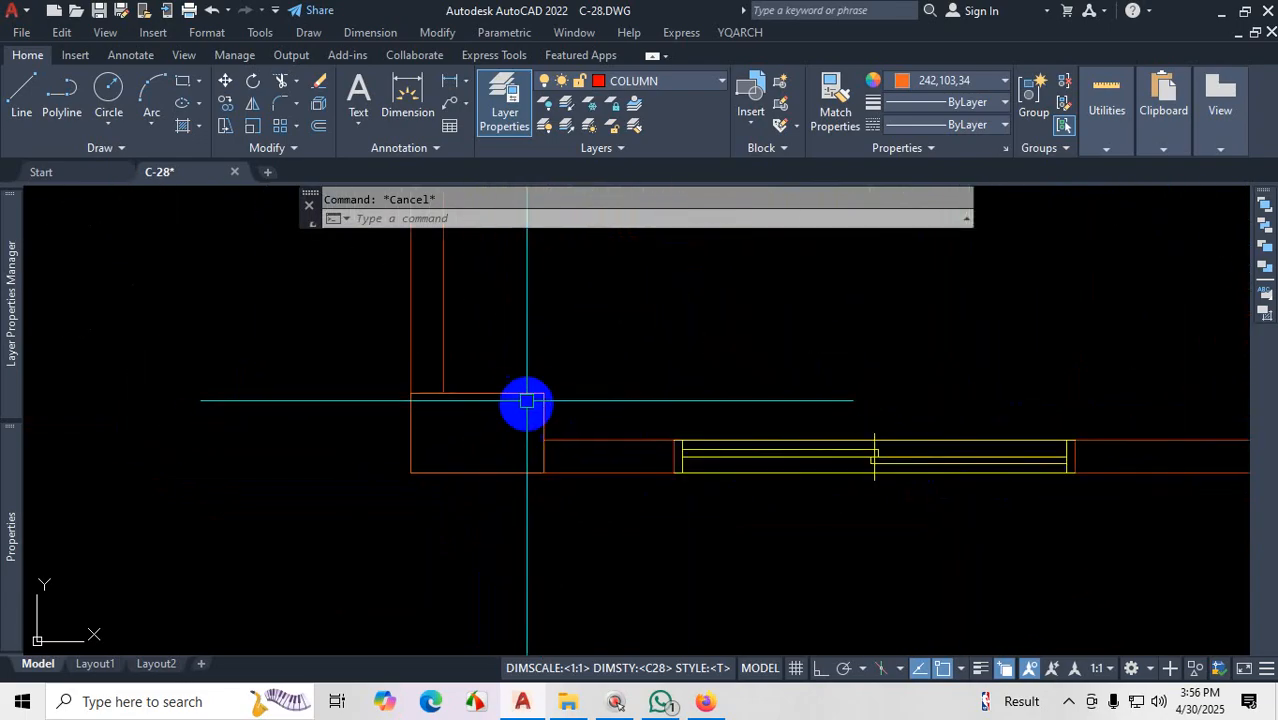
pyautogui.click(525, 394)
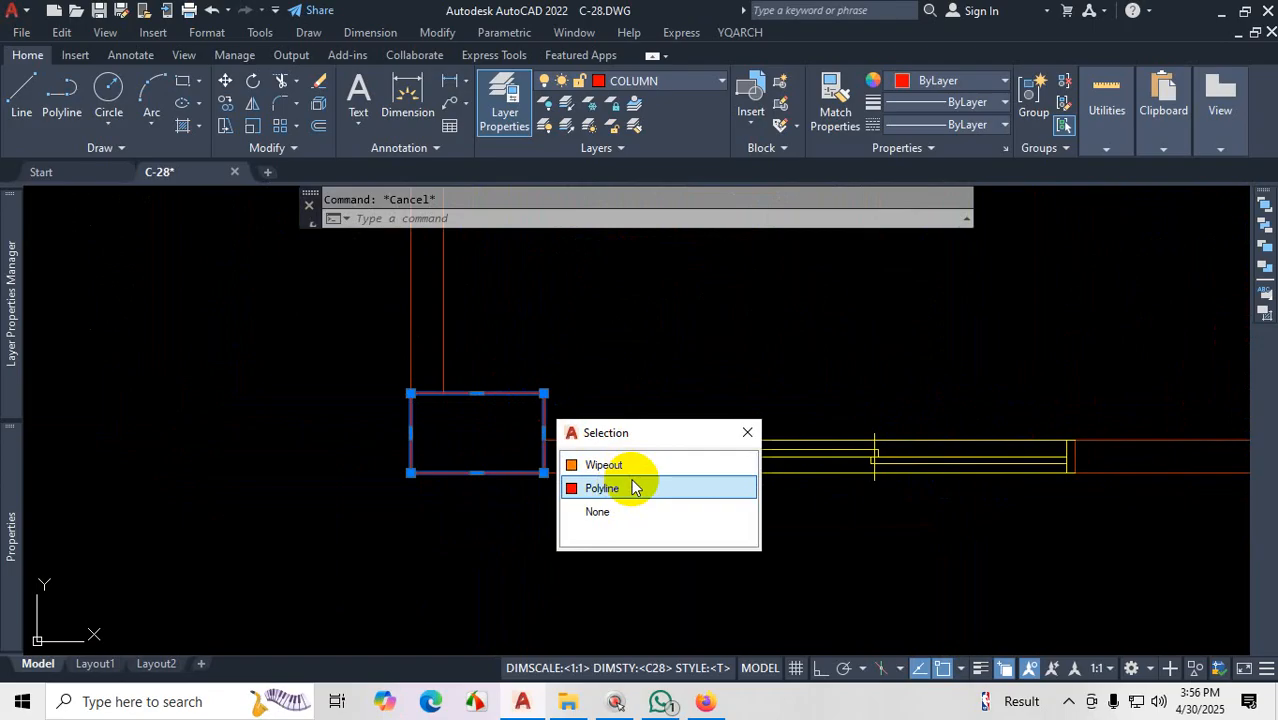
pyautogui.press('Escape')
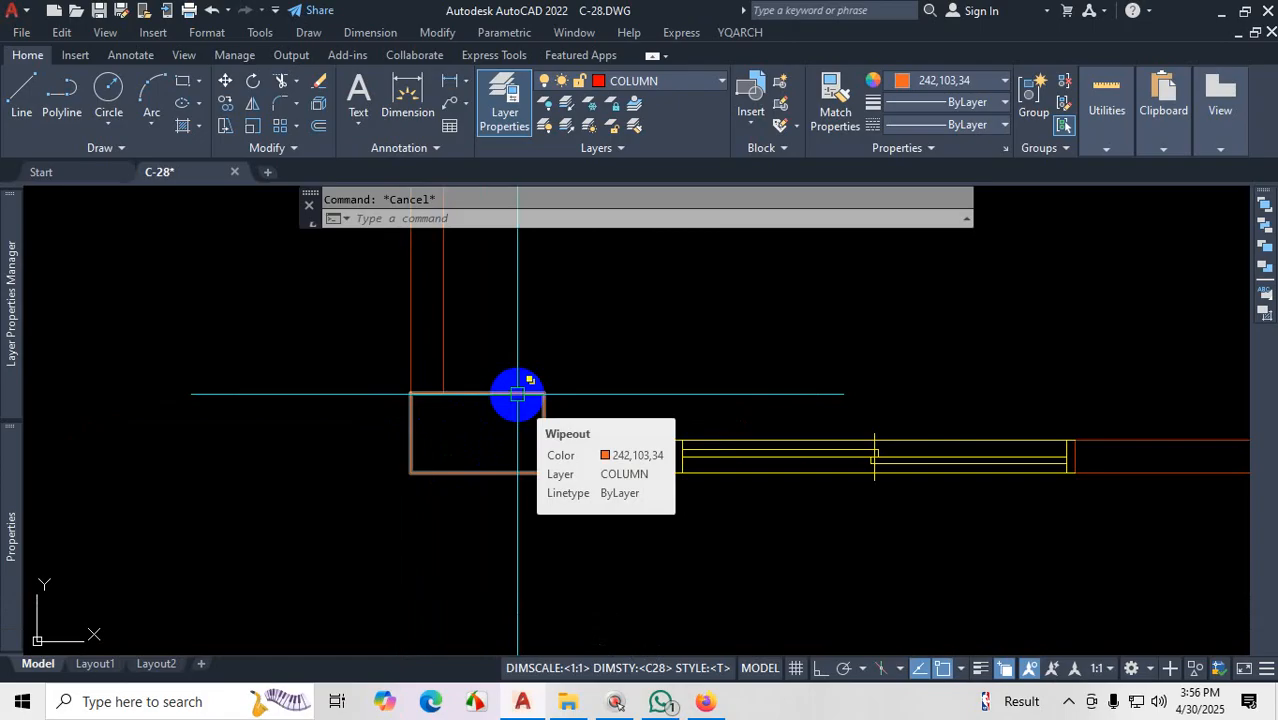
pyautogui.scroll(-6, 517, 405)
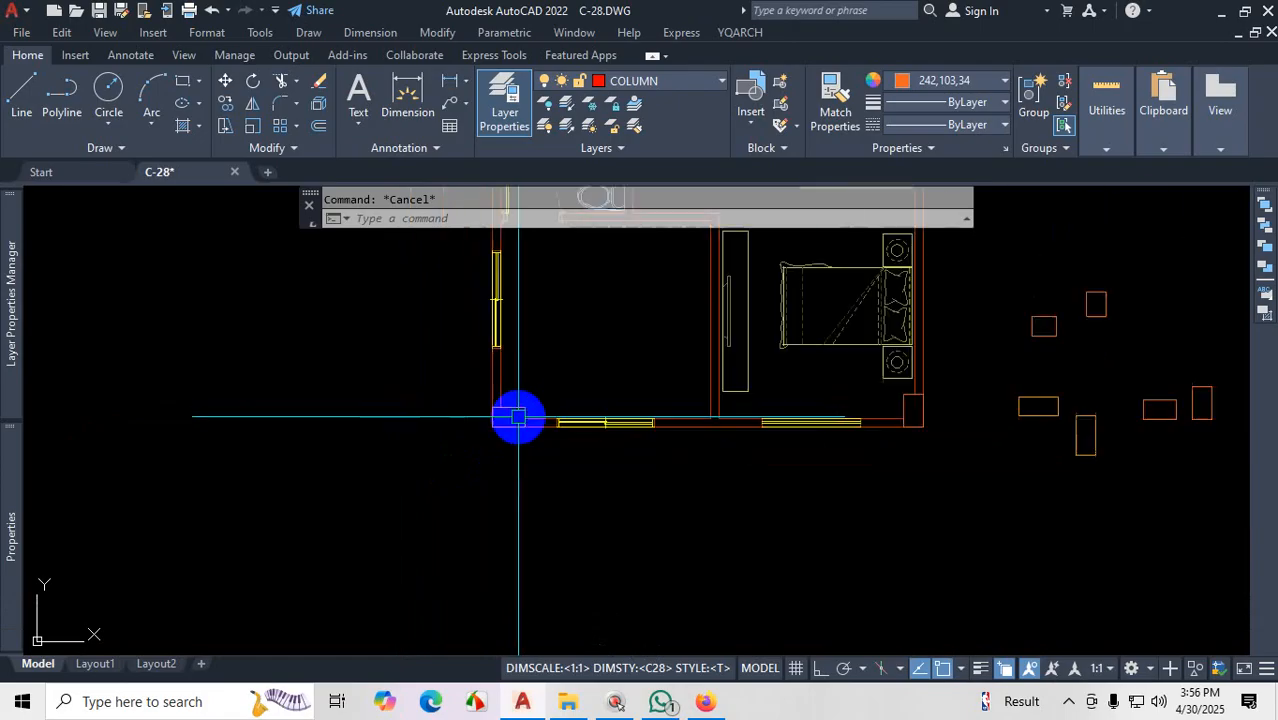
pyautogui.scroll(5, 696, 430)
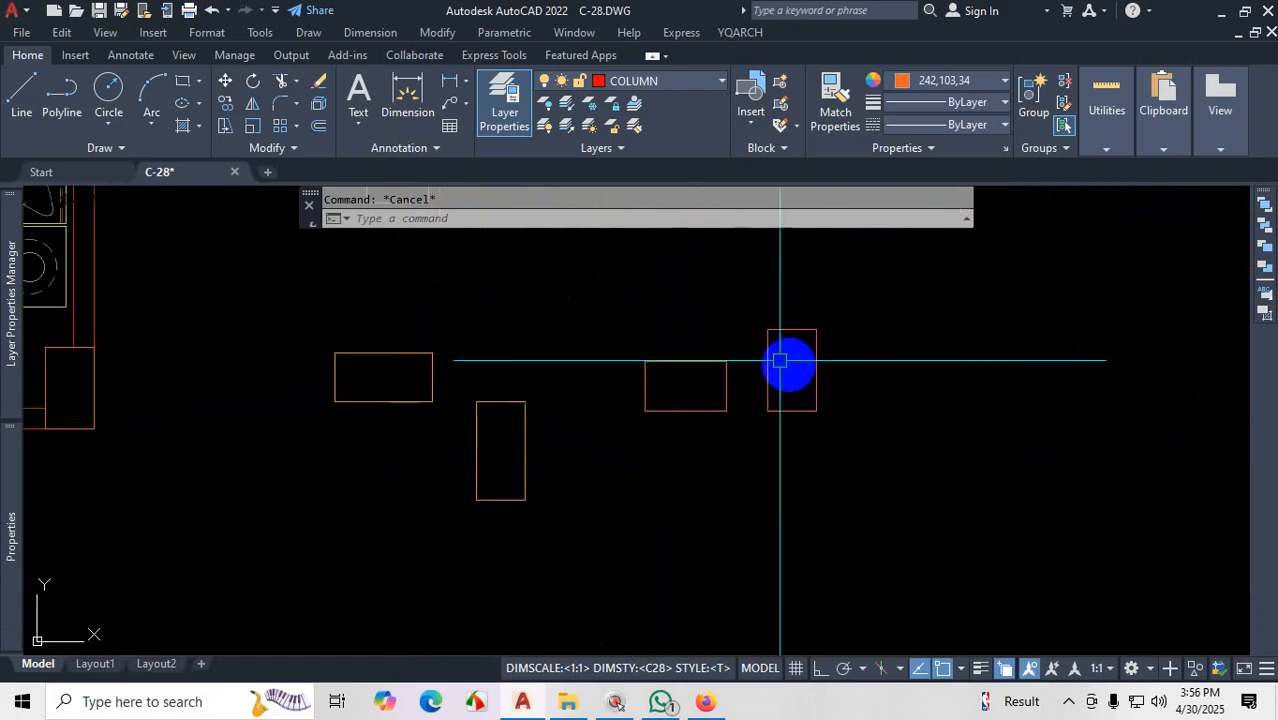
# Step: Examine the spare column outlines beside the floor plan and the wall junctions along the plan's lower wall
pyautogui.scroll(-5, 622, 374)
pyautogui.scroll(2, 575, 365)
pyautogui.scroll(2, 605, 355)
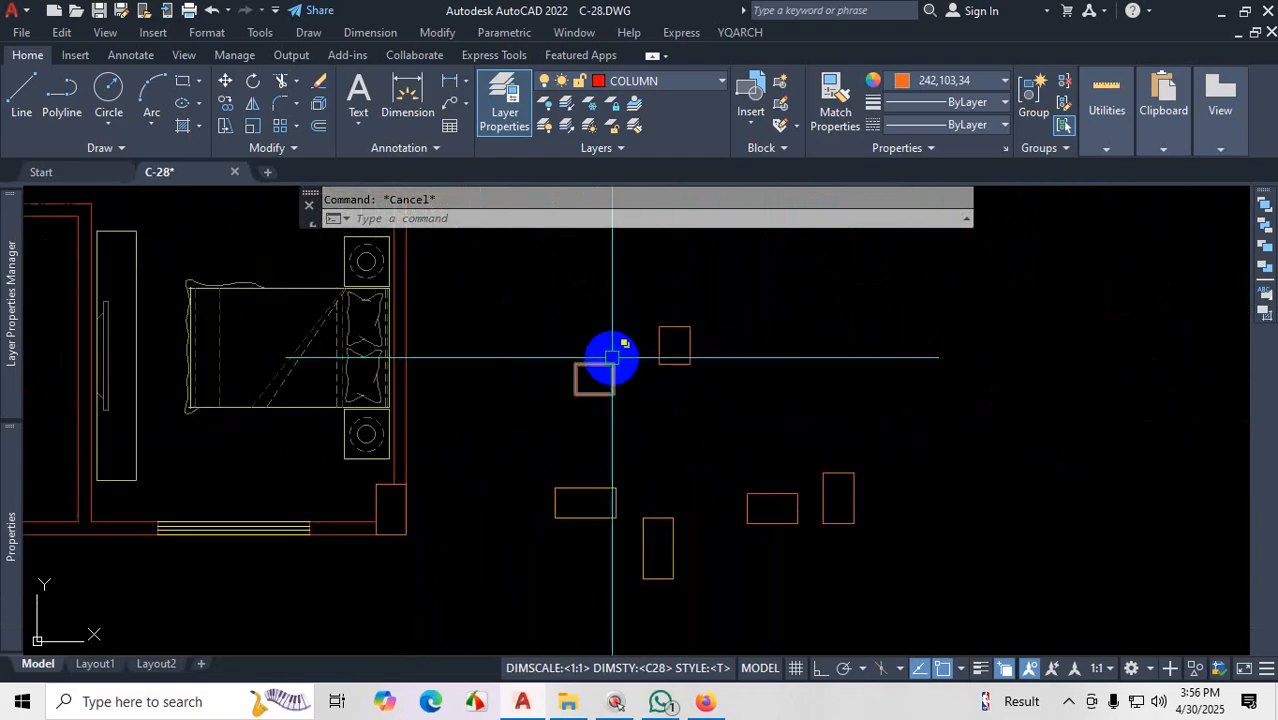
pyautogui.scroll(4, 836, 515)
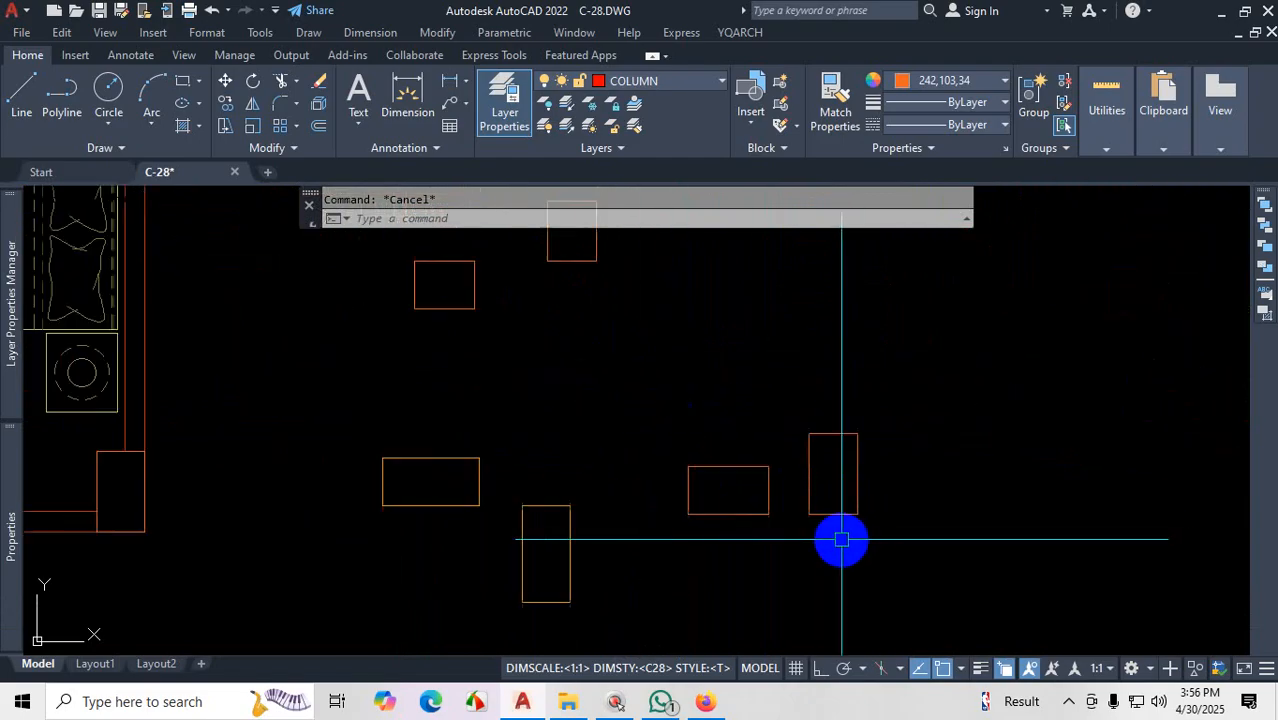
pyautogui.click(894, 401)
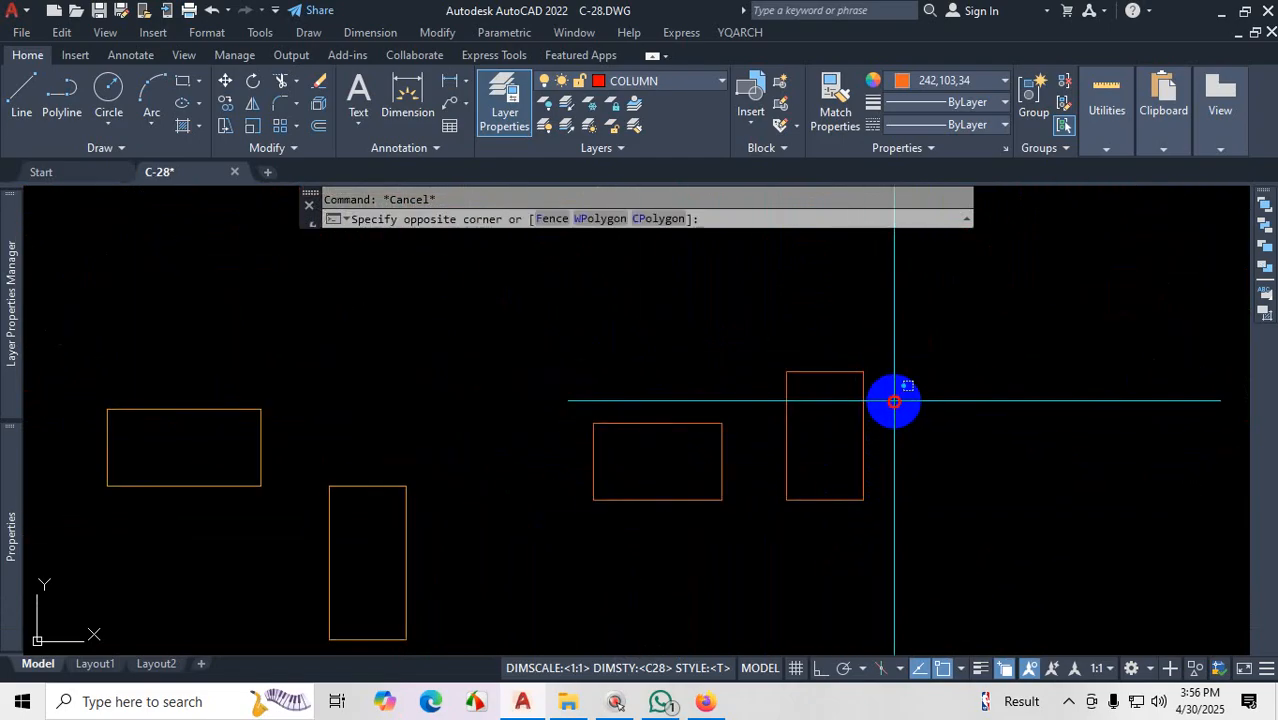
pyautogui.click(837, 438)
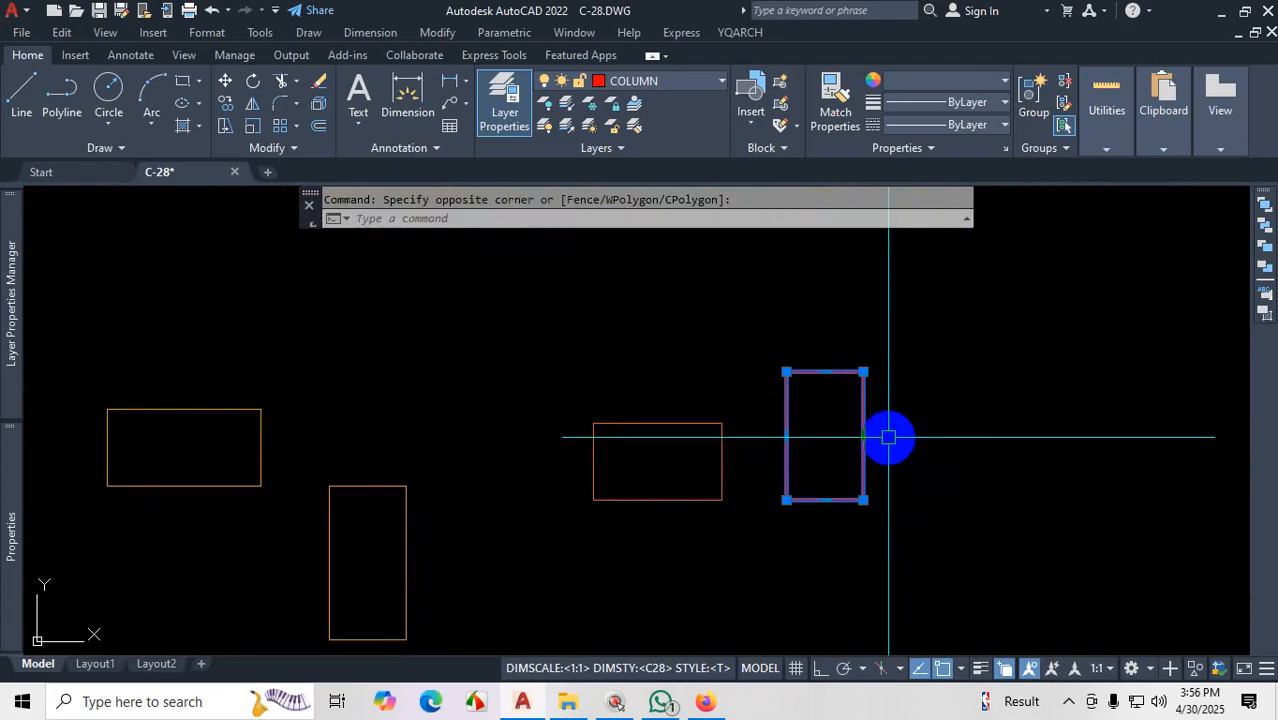
pyautogui.scroll(-4, 888, 437)
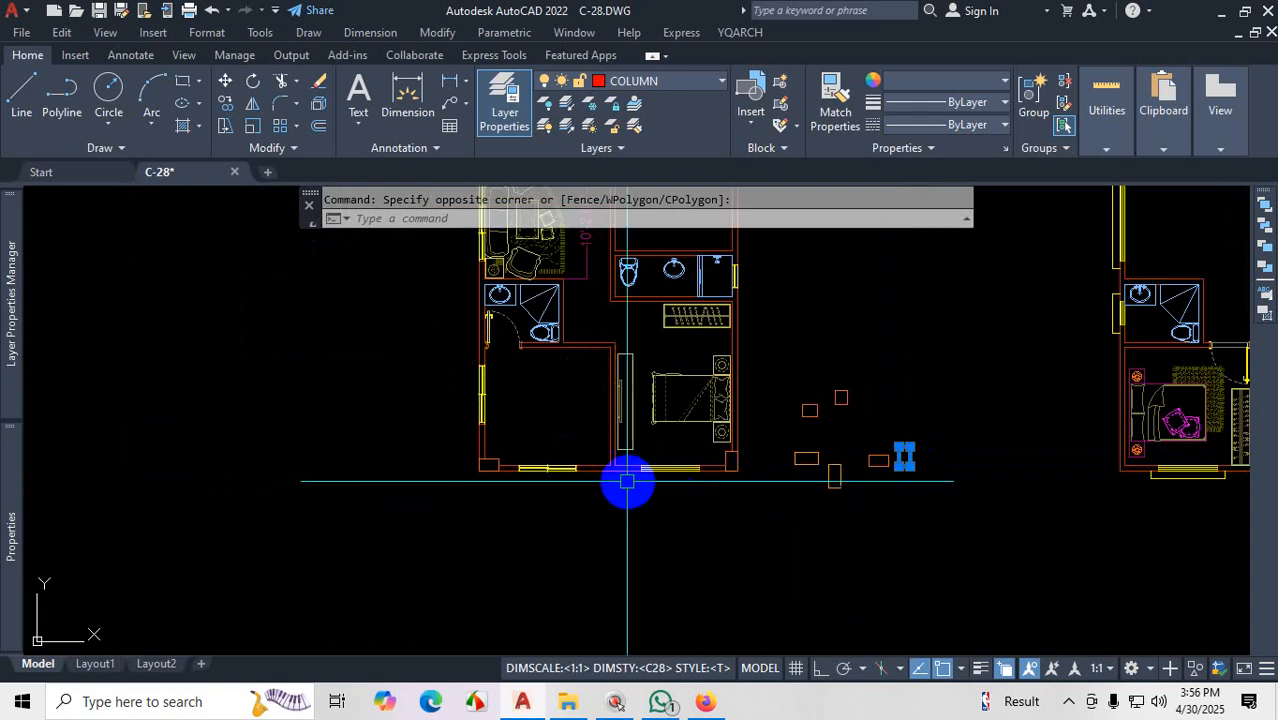
pyautogui.scroll(5, 628, 482)
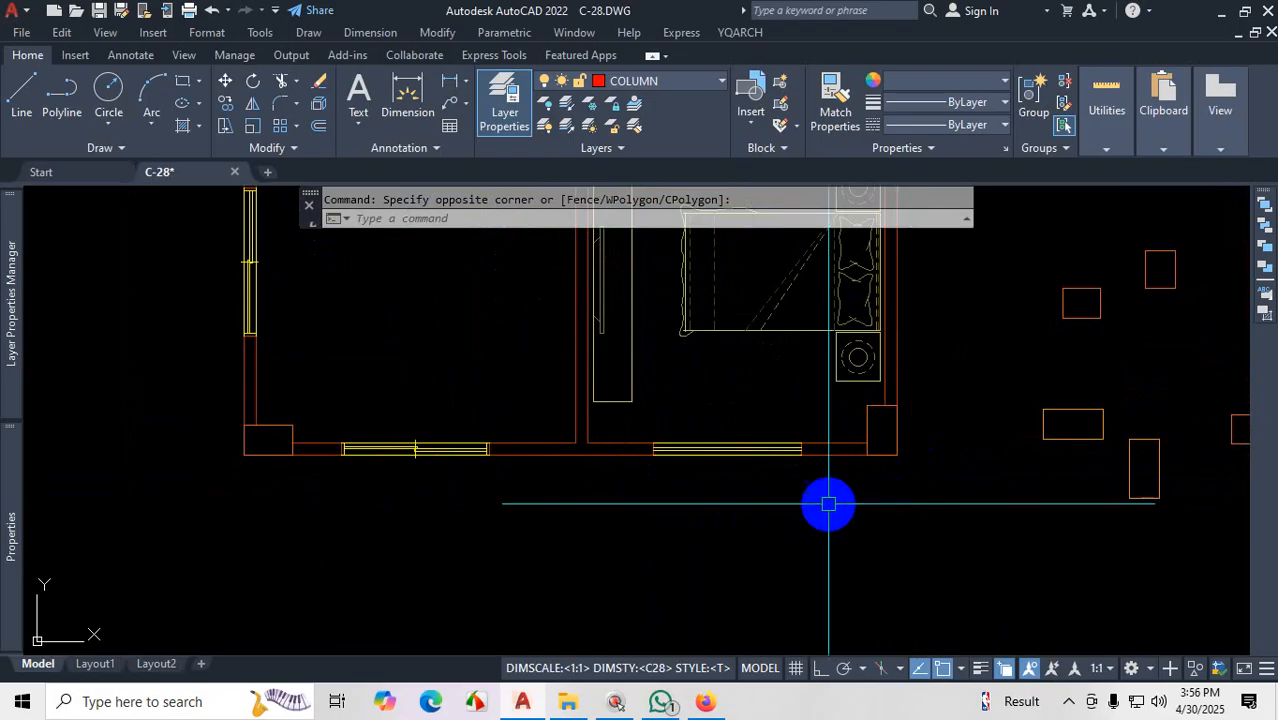
pyautogui.scroll(-4, 835, 495)
pyautogui.scroll(5, 917, 494)
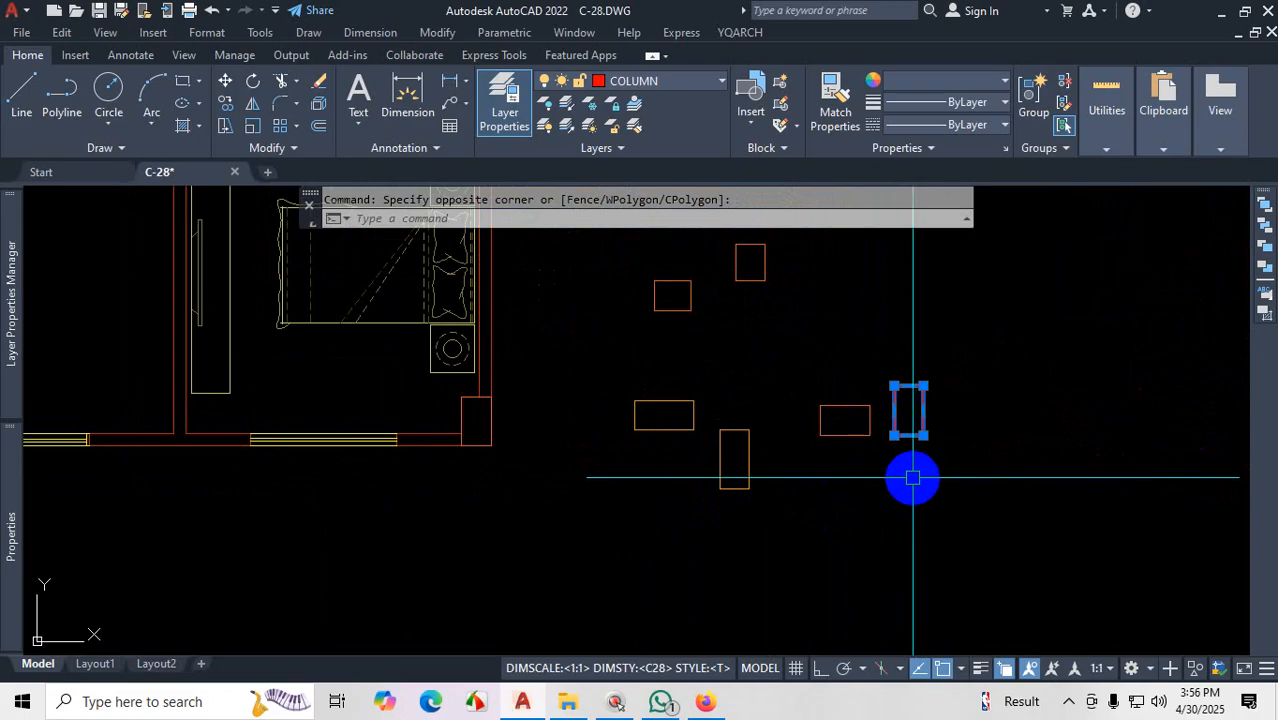
pyautogui.press('Escape')
# Step: Copy the rightmost upright spare column by its bottom midpoint to the partition and lower wall junction, tracking 2.5" from the partition corner to the outer wall line
pyautogui.scroll(4, 927, 414)
pyautogui.click(884, 409)
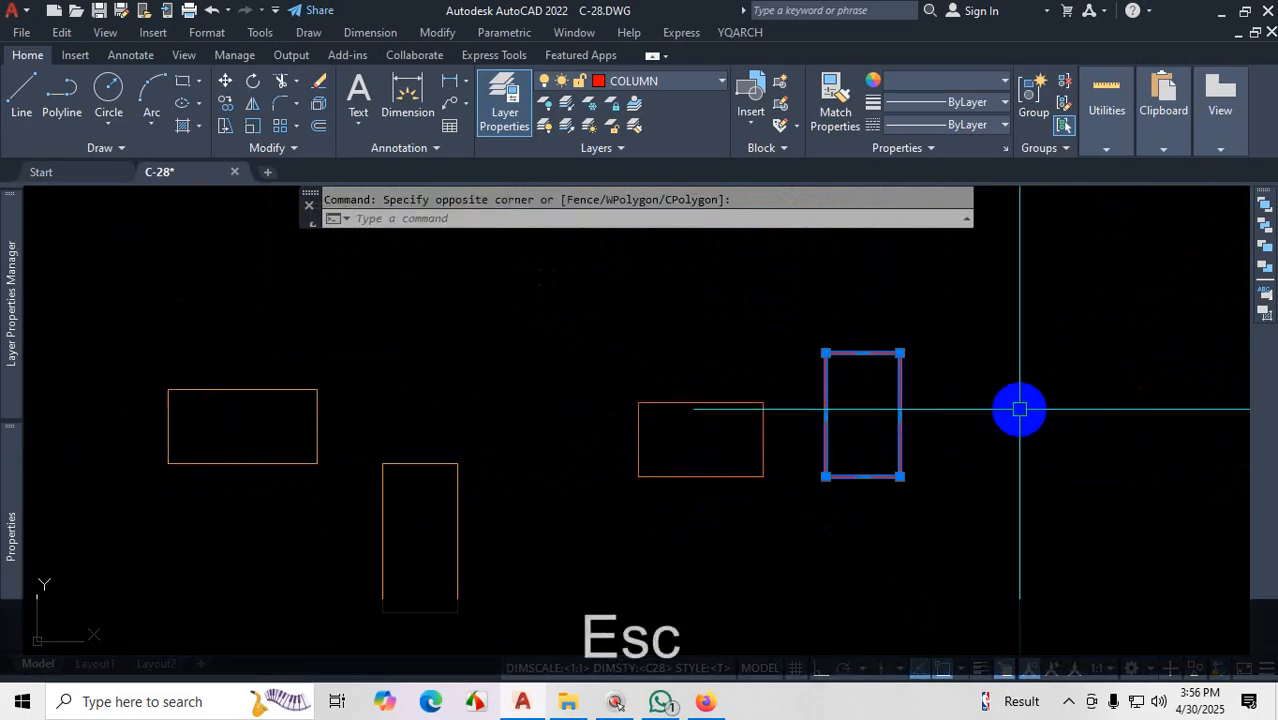
pyautogui.write('co')
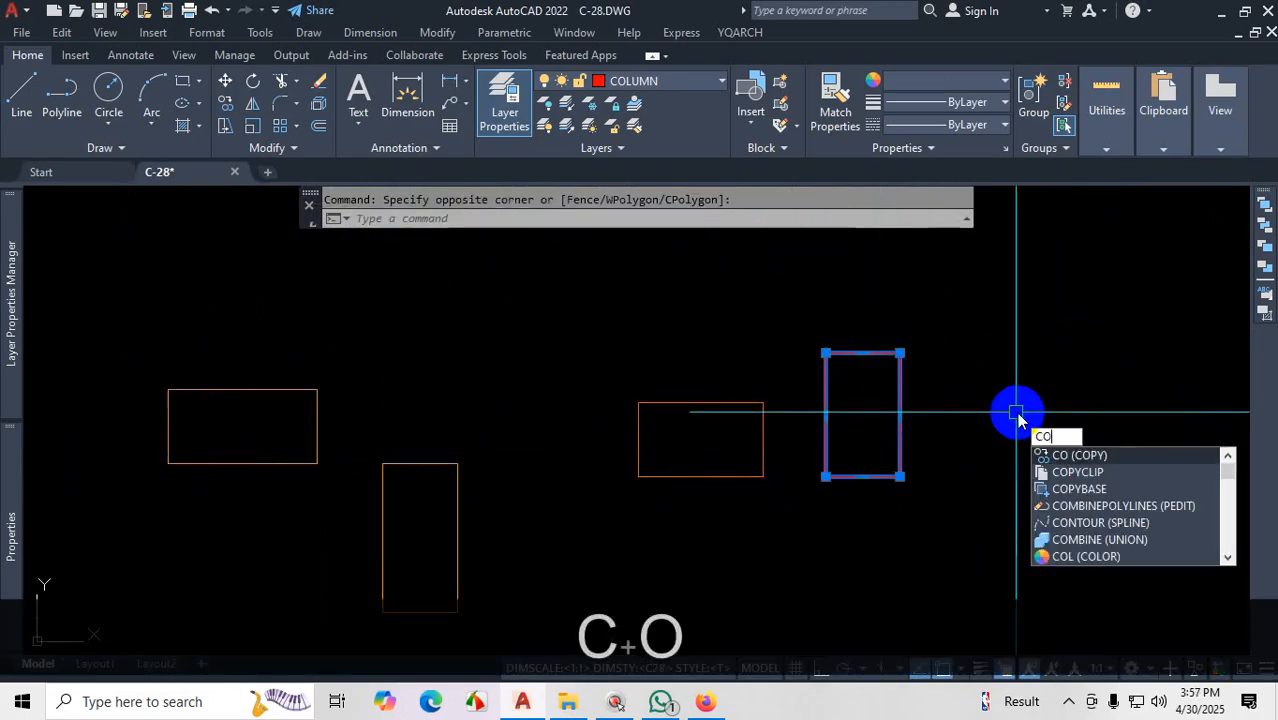
pyautogui.press('Return')
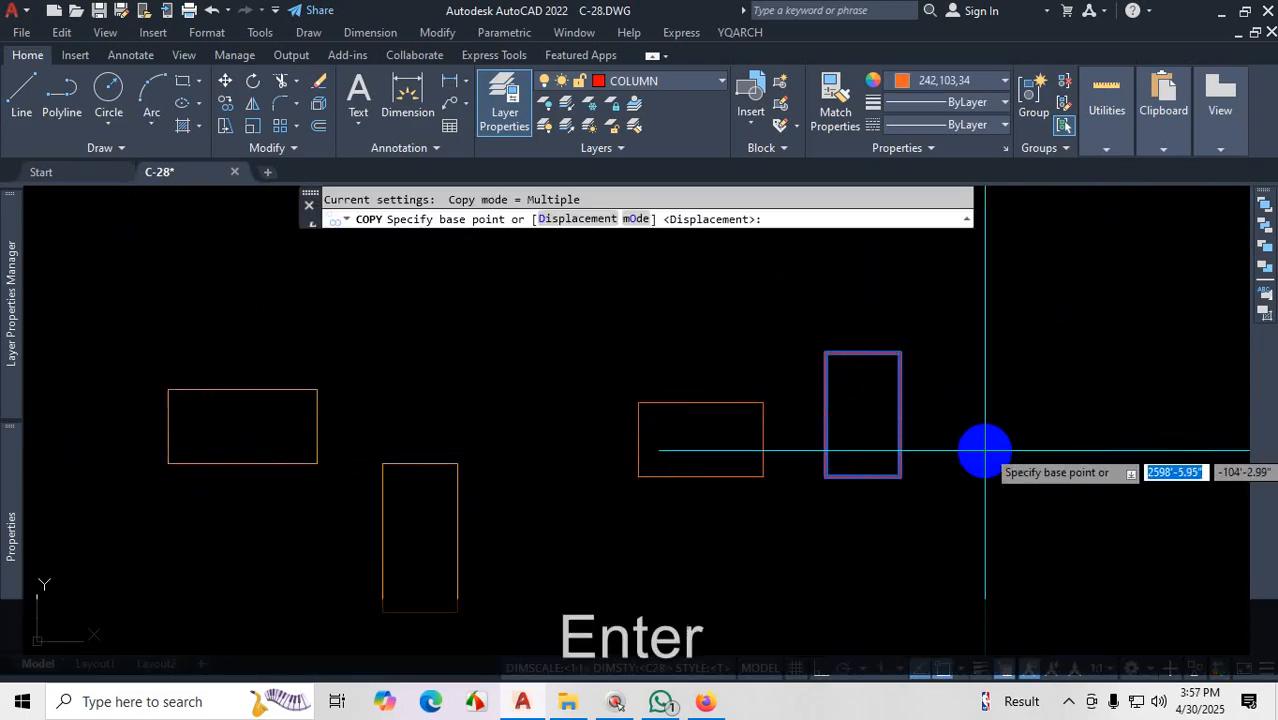
pyautogui.click(862, 474)
pyautogui.scroll(-6, 968, 452)
pyautogui.scroll(6, 700, 485)
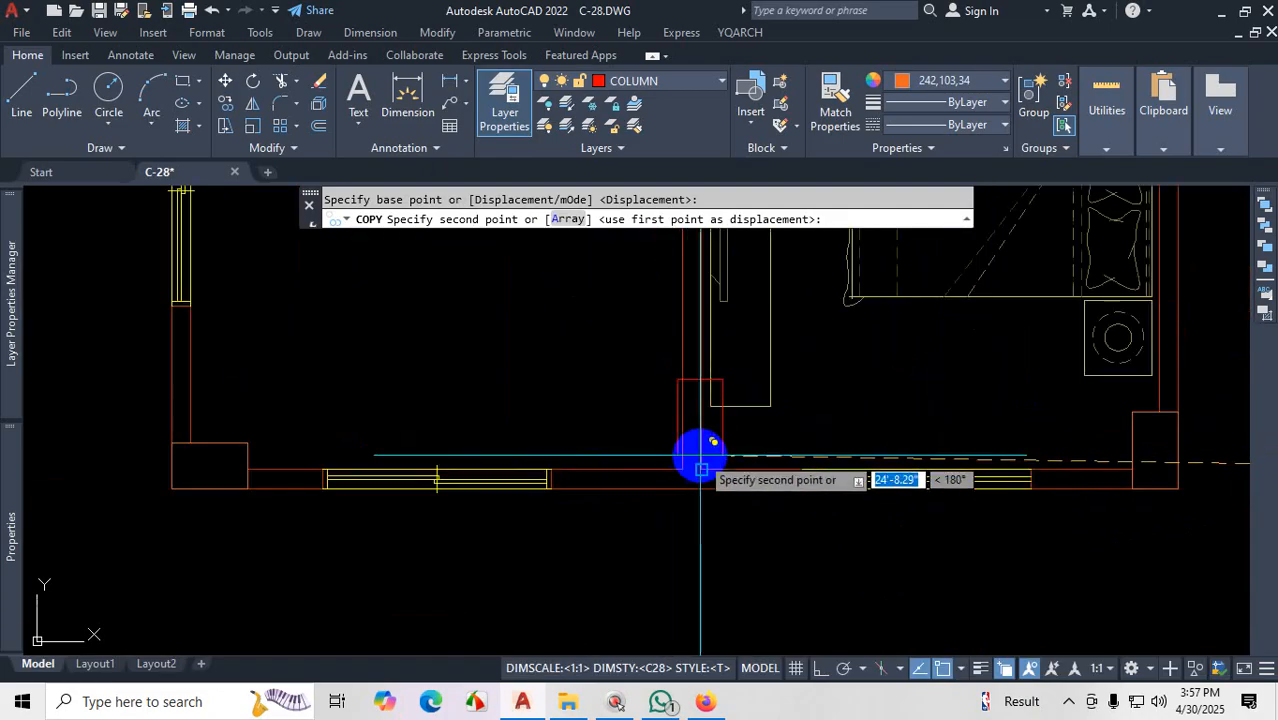
pyautogui.scroll(3, 701, 480)
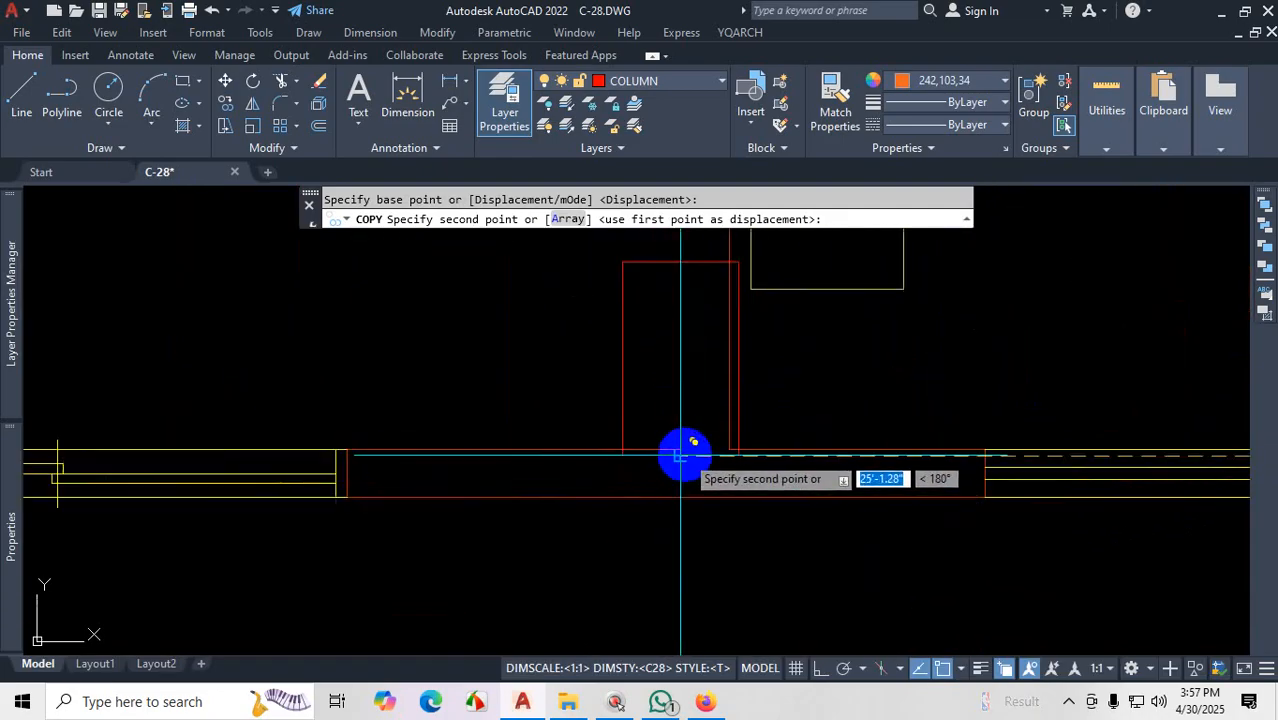
pyautogui.write('TK')
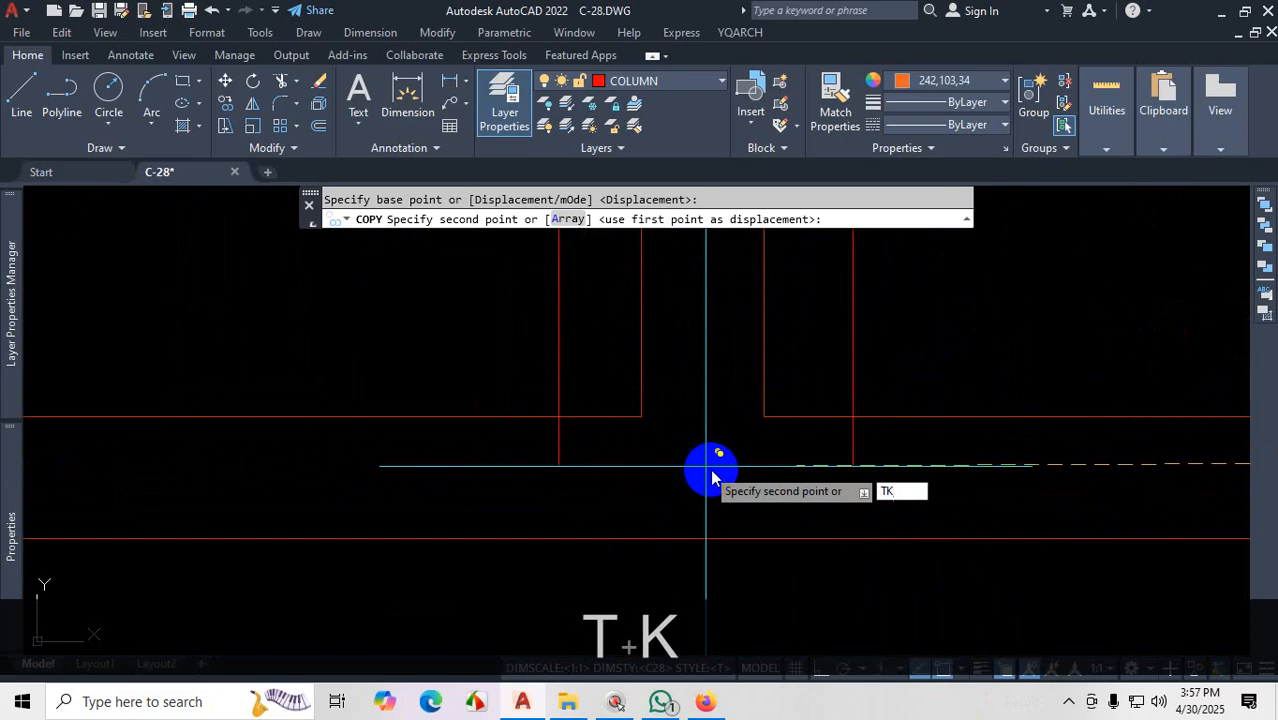
pyautogui.press('Return')
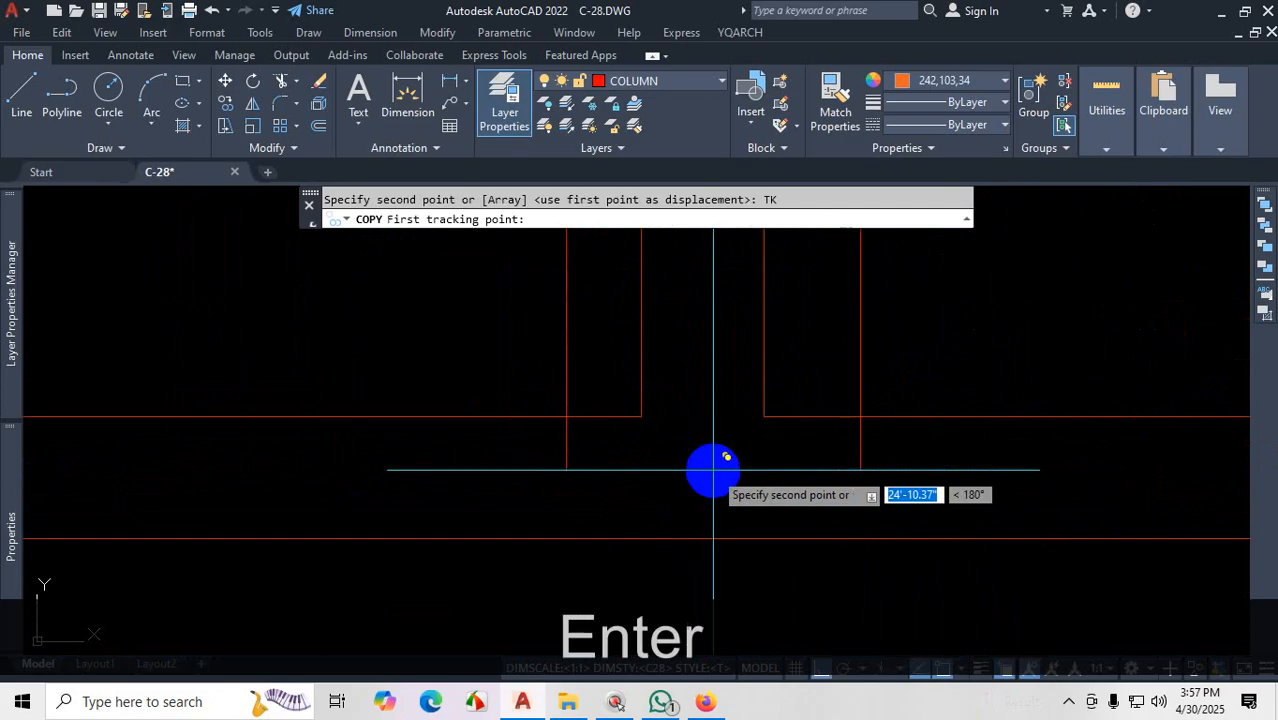
pyautogui.click(641, 419)
pyautogui.write('2.5')
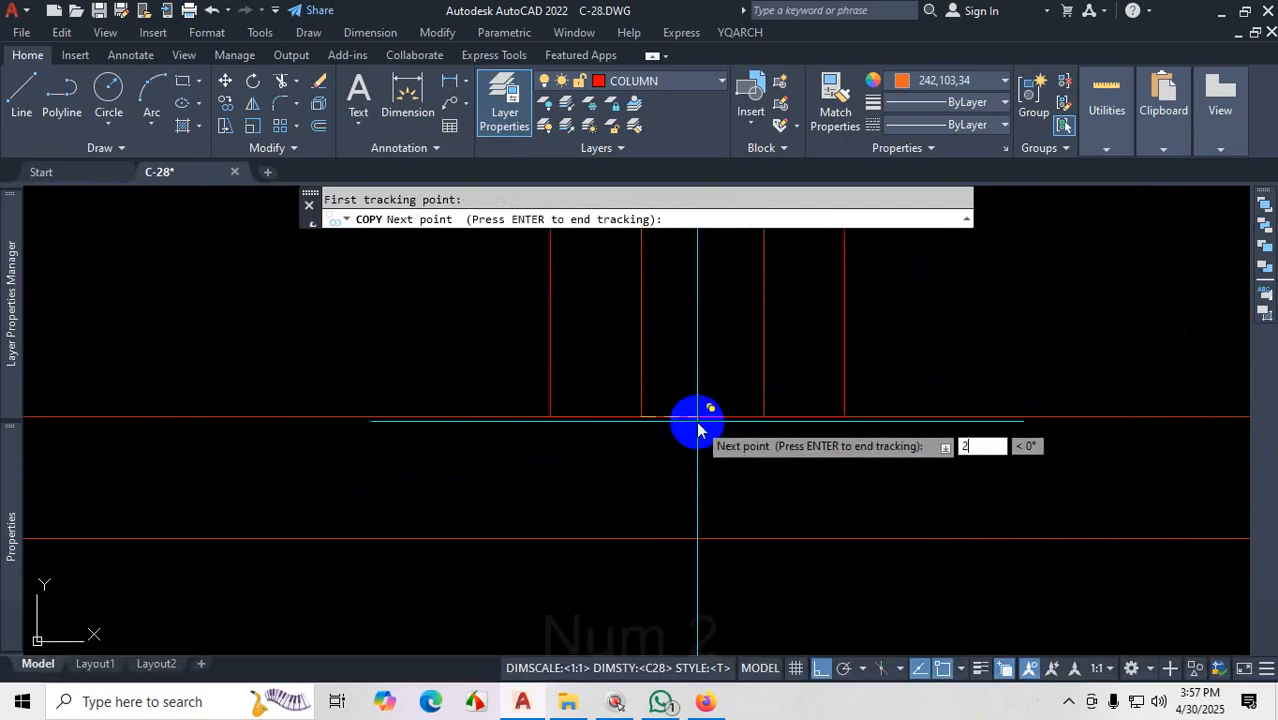
pyautogui.press('Return')
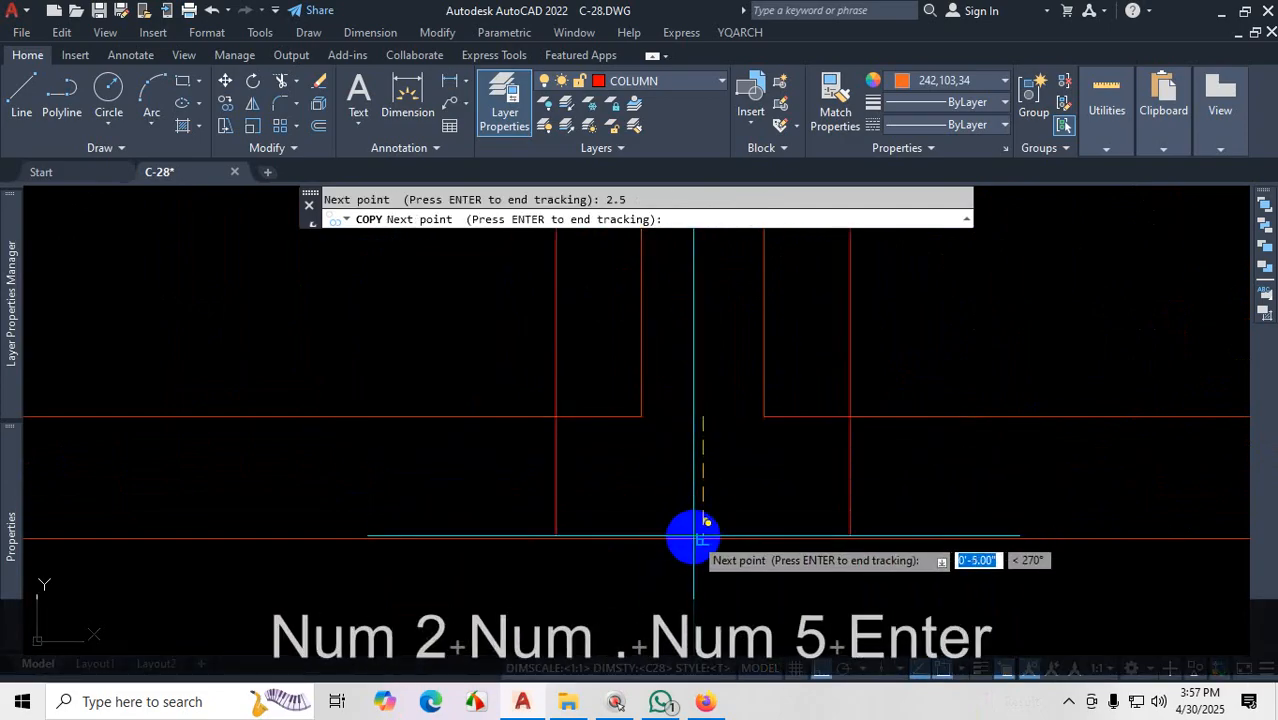
pyautogui.press('Return')
pyautogui.moveTo(701, 537); pyautogui.dragTo(776, 428, button='middle')
pyautogui.scroll(-5, 776, 428)
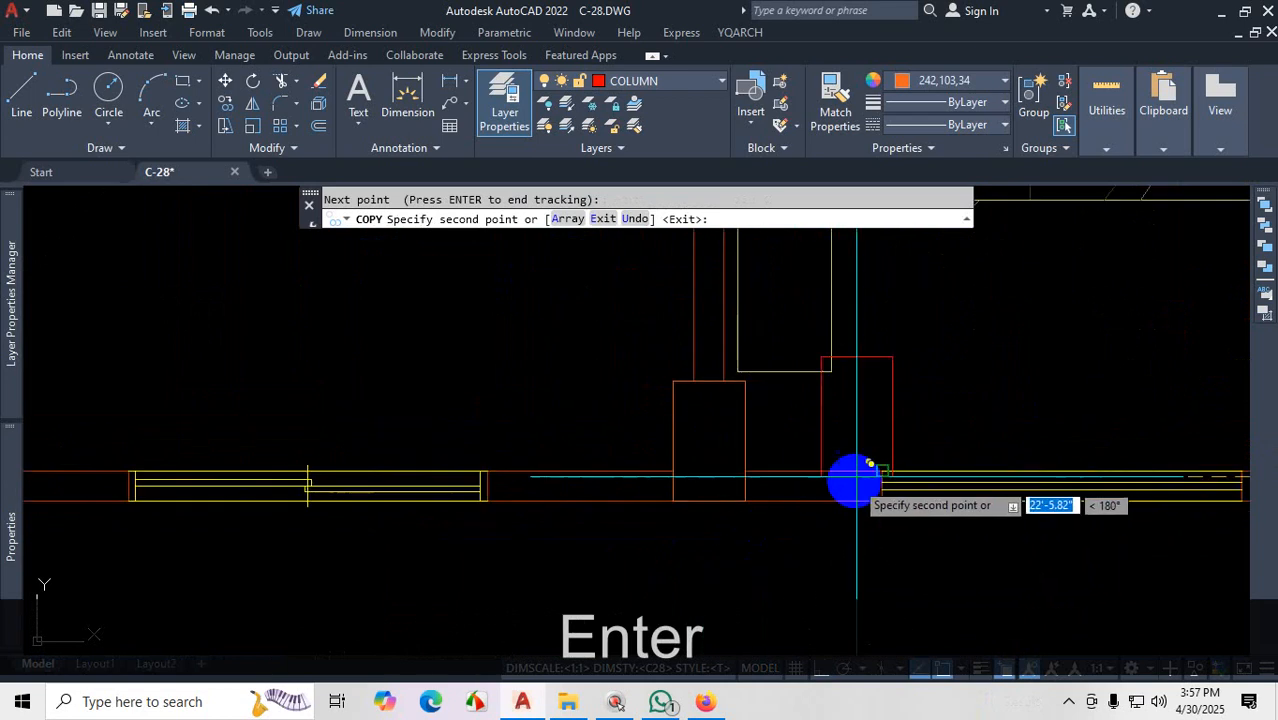
pyautogui.press('Escape')
# Step: Inspect the copied column at the partition junction and look over the surrounding floor plans
pyautogui.scroll(-4, 808, 497)
pyautogui.scroll(4, 807, 414)
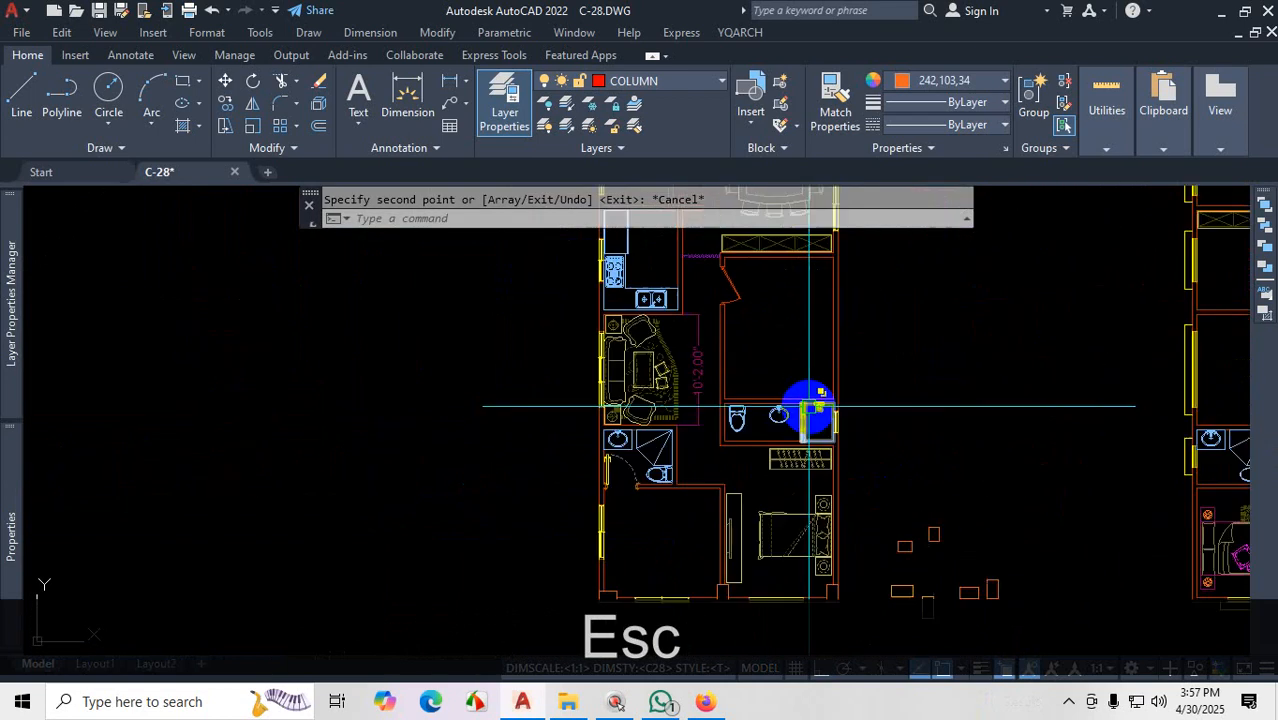
pyautogui.scroll(5, 778, 607)
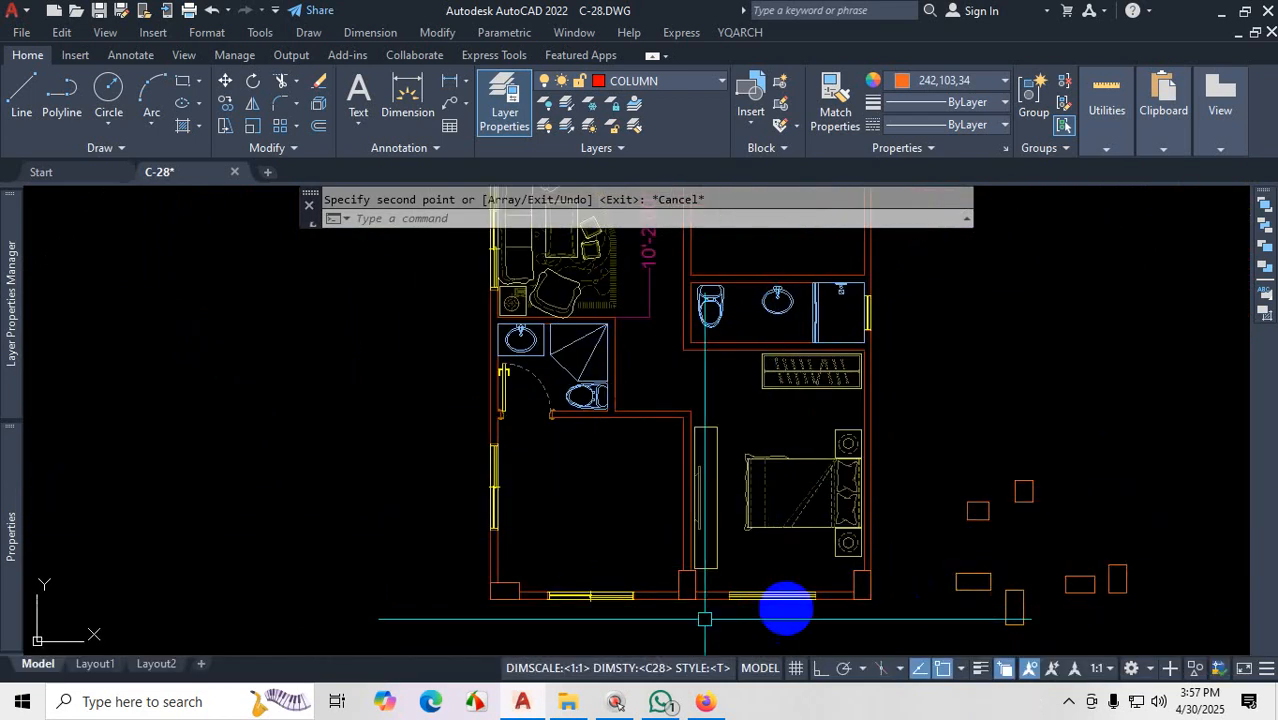
pyautogui.scroll(4, 716, 585)
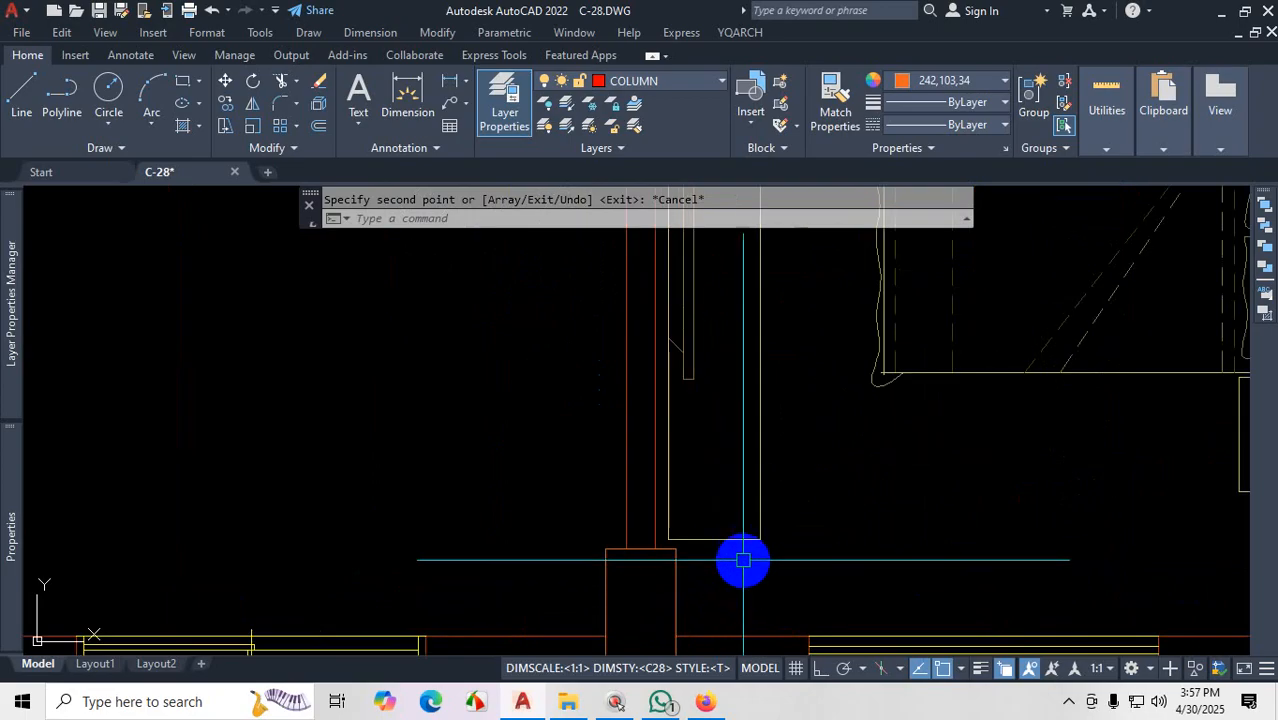
pyautogui.scroll(-6, 802, 522)
pyautogui.scroll(2, 802, 513)
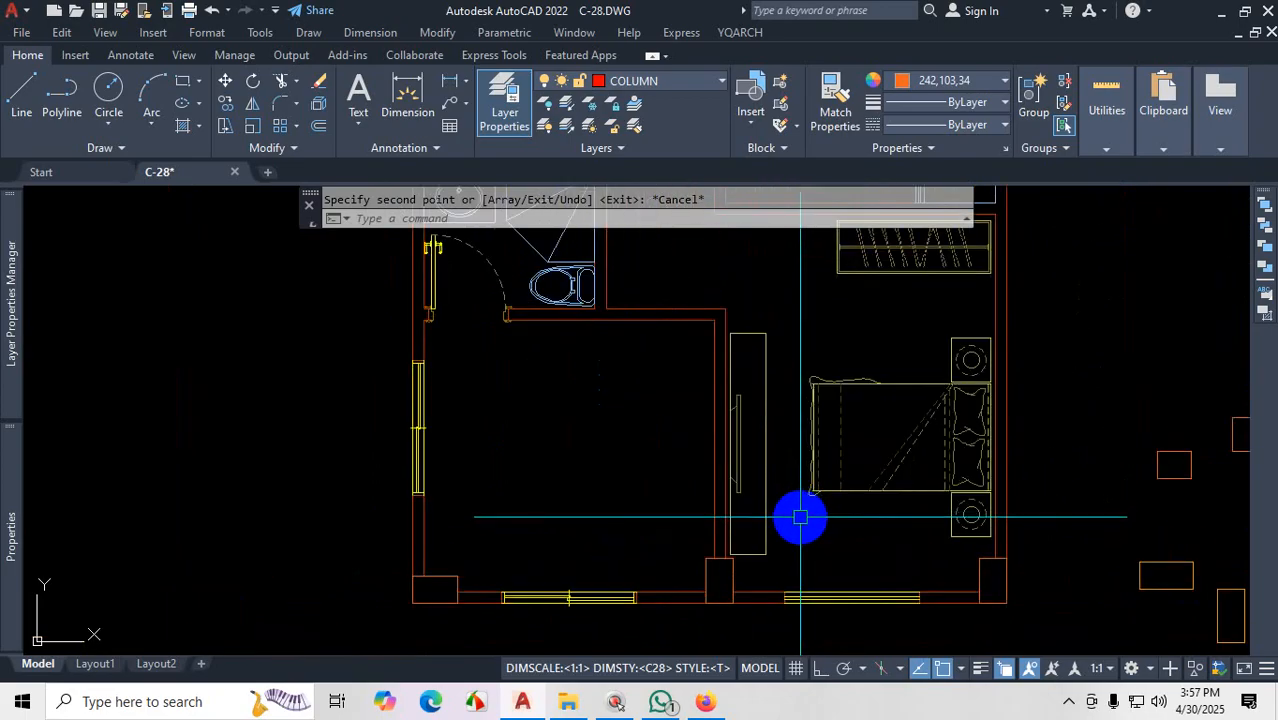
pyautogui.click(1068, 700)
pyautogui.click(1066, 627)
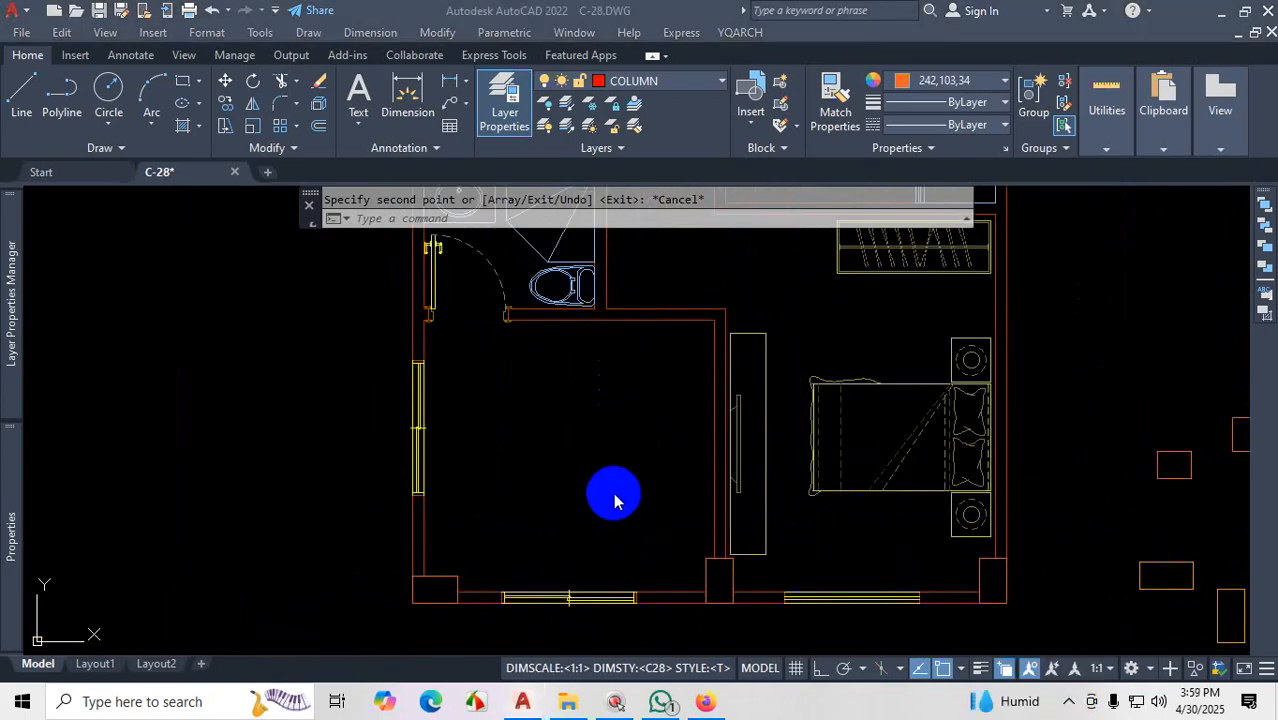
pyautogui.scroll(-5, 656, 456)
pyautogui.scroll(-2, 660, 456)
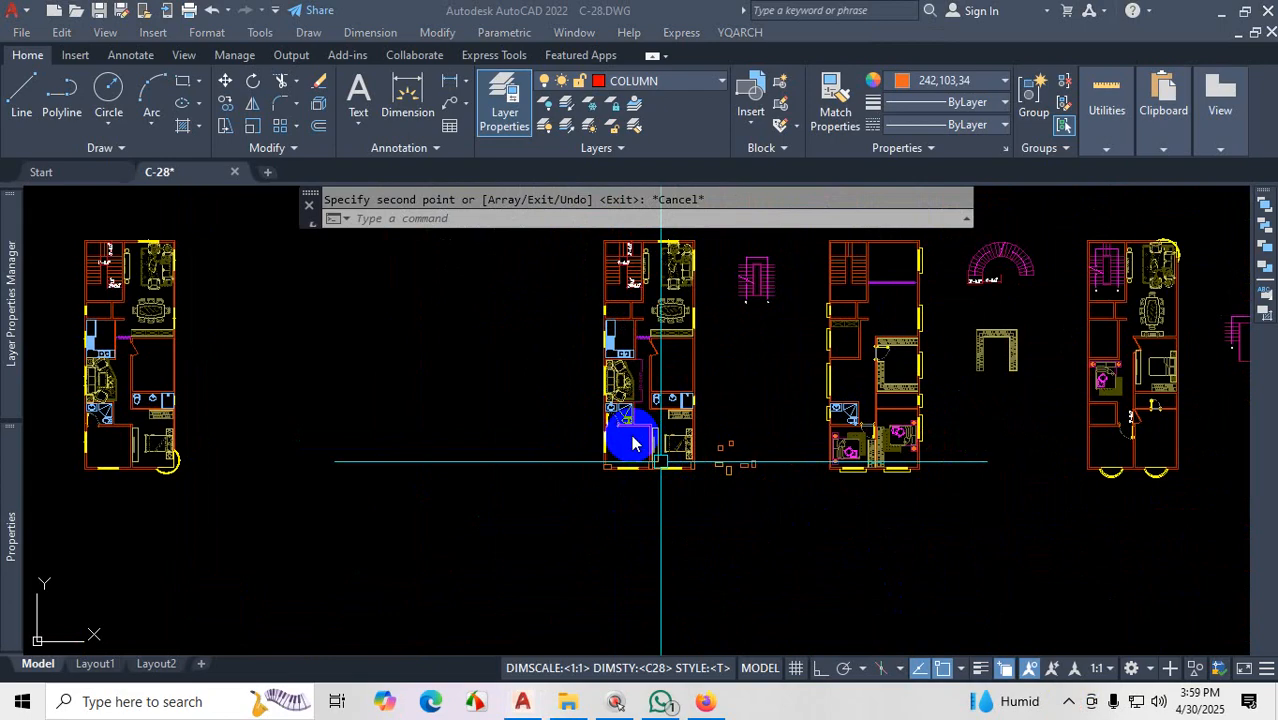
# Step: Delete the copied column at the junction of the partition and the lower wall
pyautogui.scroll(6, 630, 450)
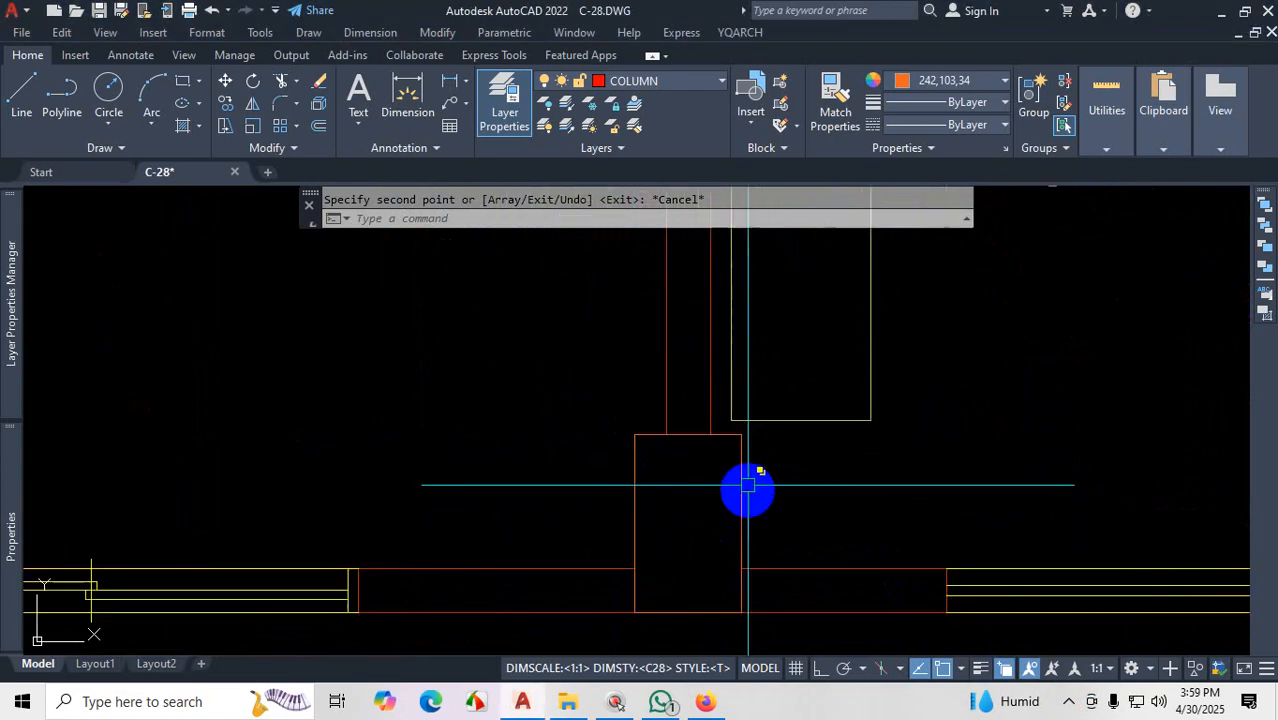
pyautogui.scroll(8, 750, 460)
pyautogui.click(650, 422)
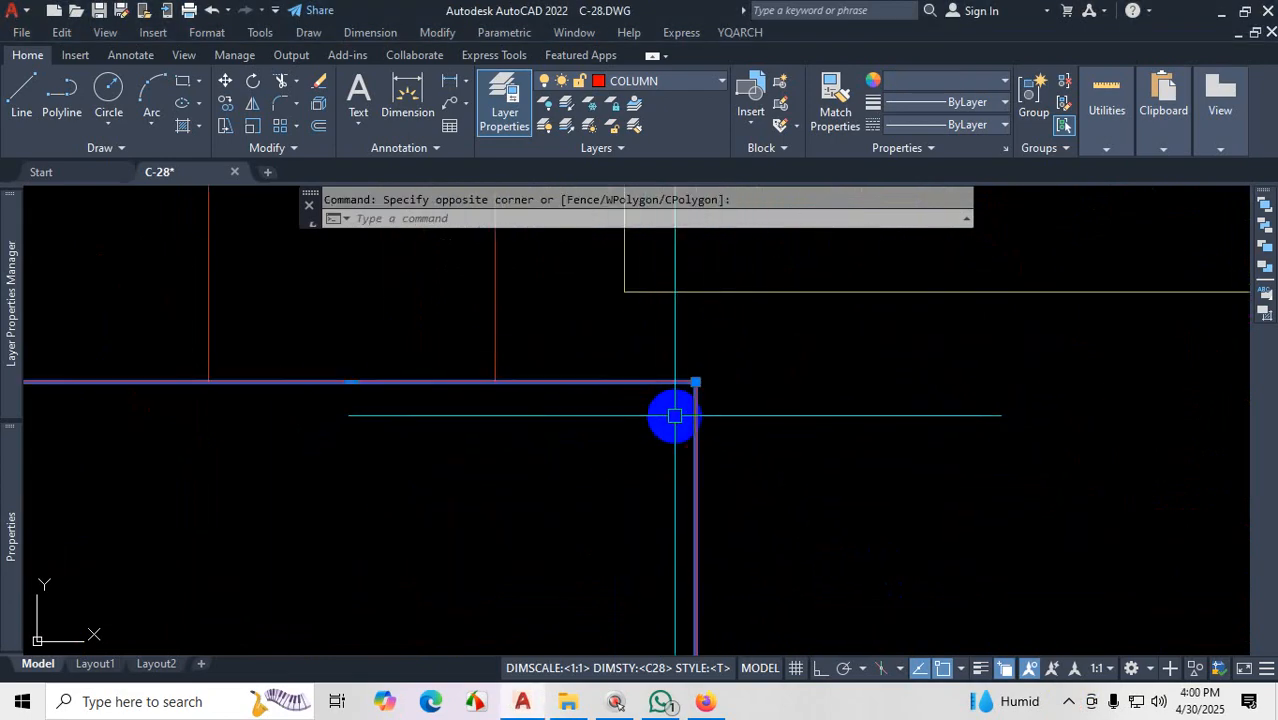
pyautogui.click(674, 416)
pyautogui.press('Delete')
pyautogui.scroll(-6, 673, 400)
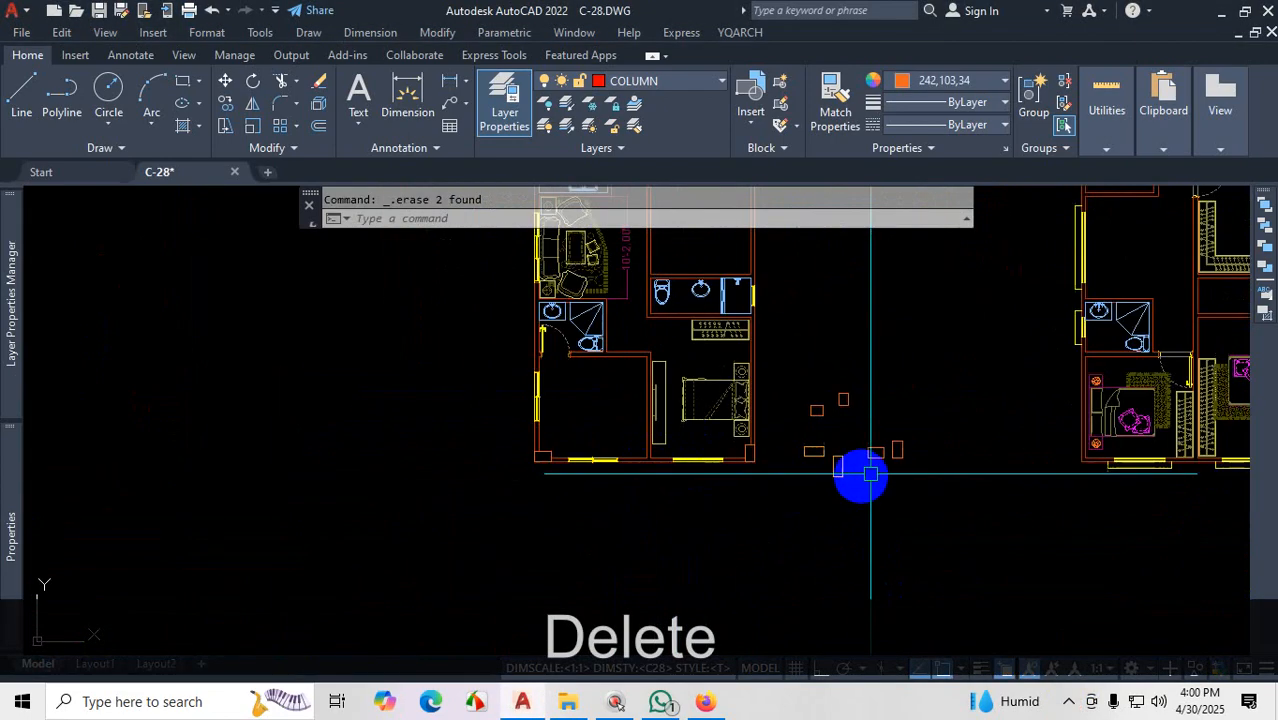
pyautogui.scroll(8, 870, 474)
pyautogui.click(941, 323)
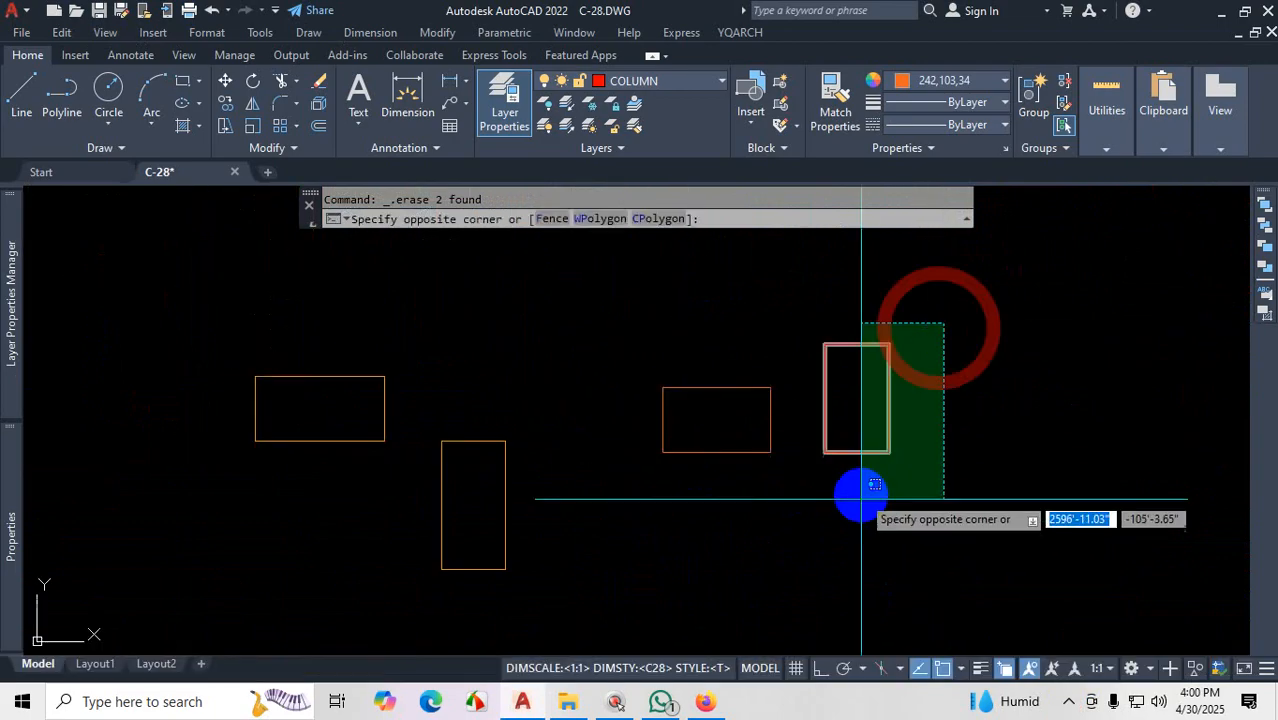
pyautogui.click(860, 498)
pyautogui.write('co')
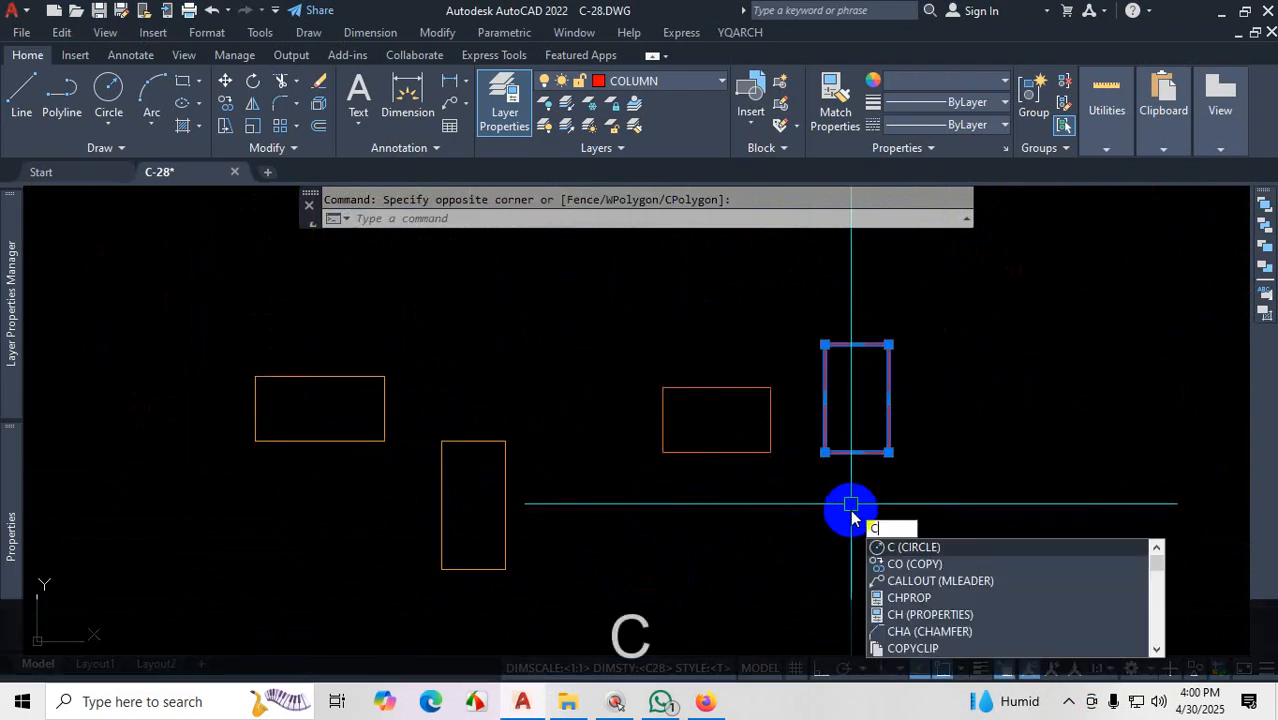
pyautogui.press('Return')
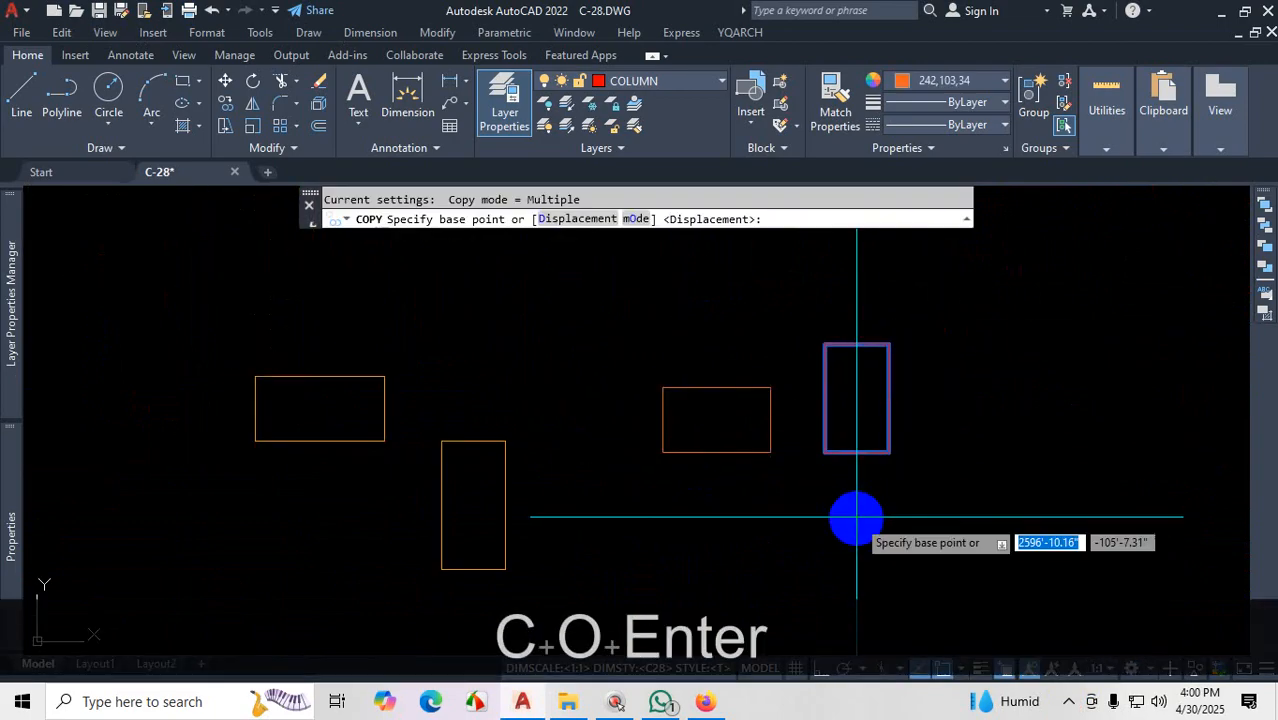
pyautogui.click(856, 452)
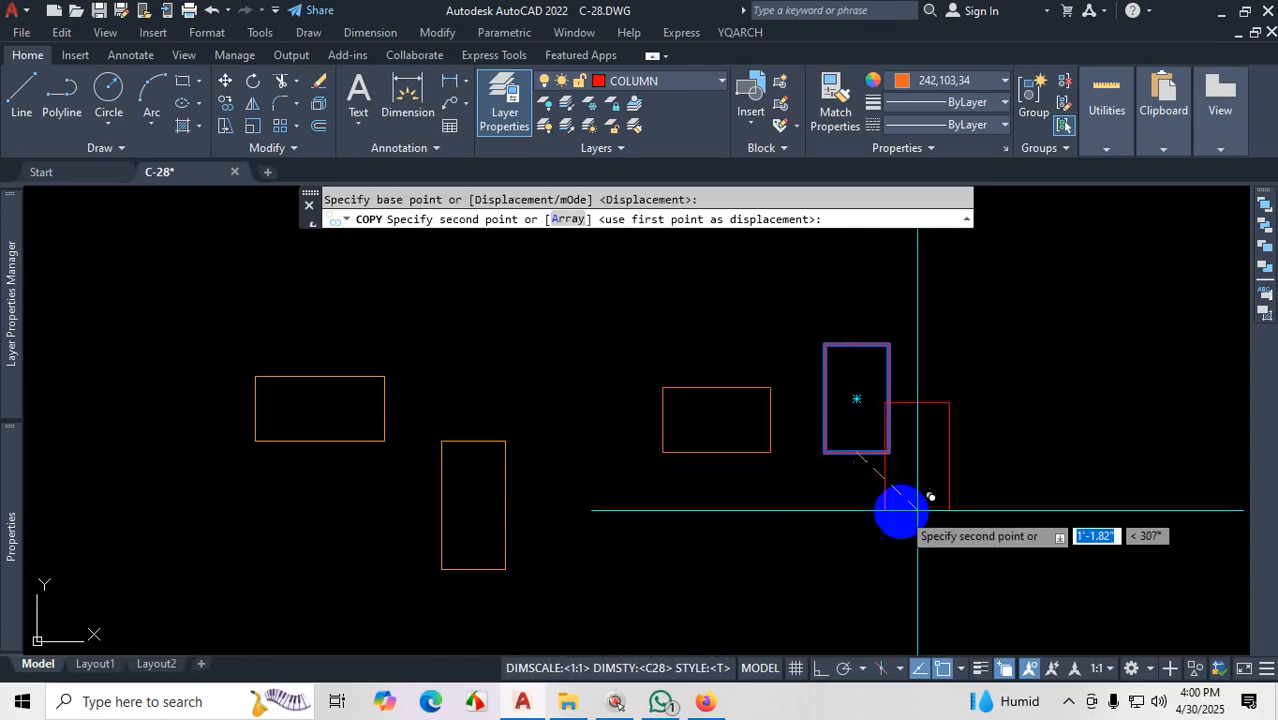
pyautogui.scroll(-4, 899, 514)
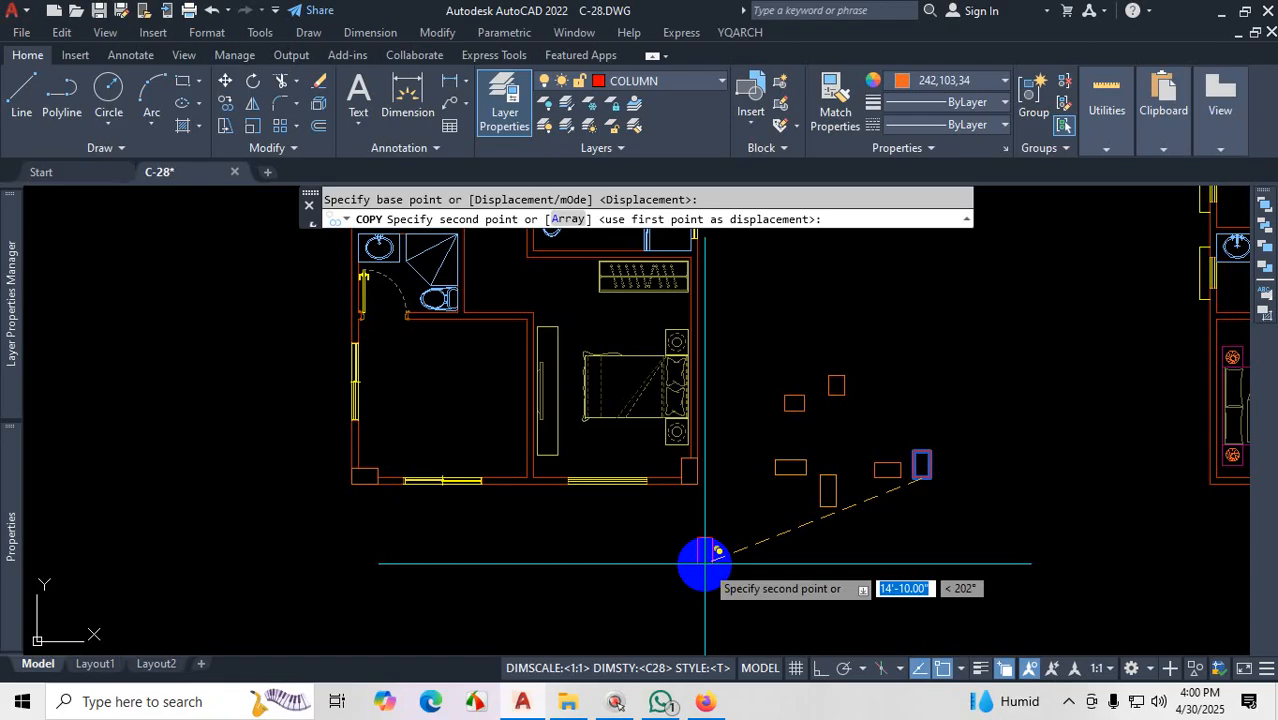
pyautogui.write('TL')
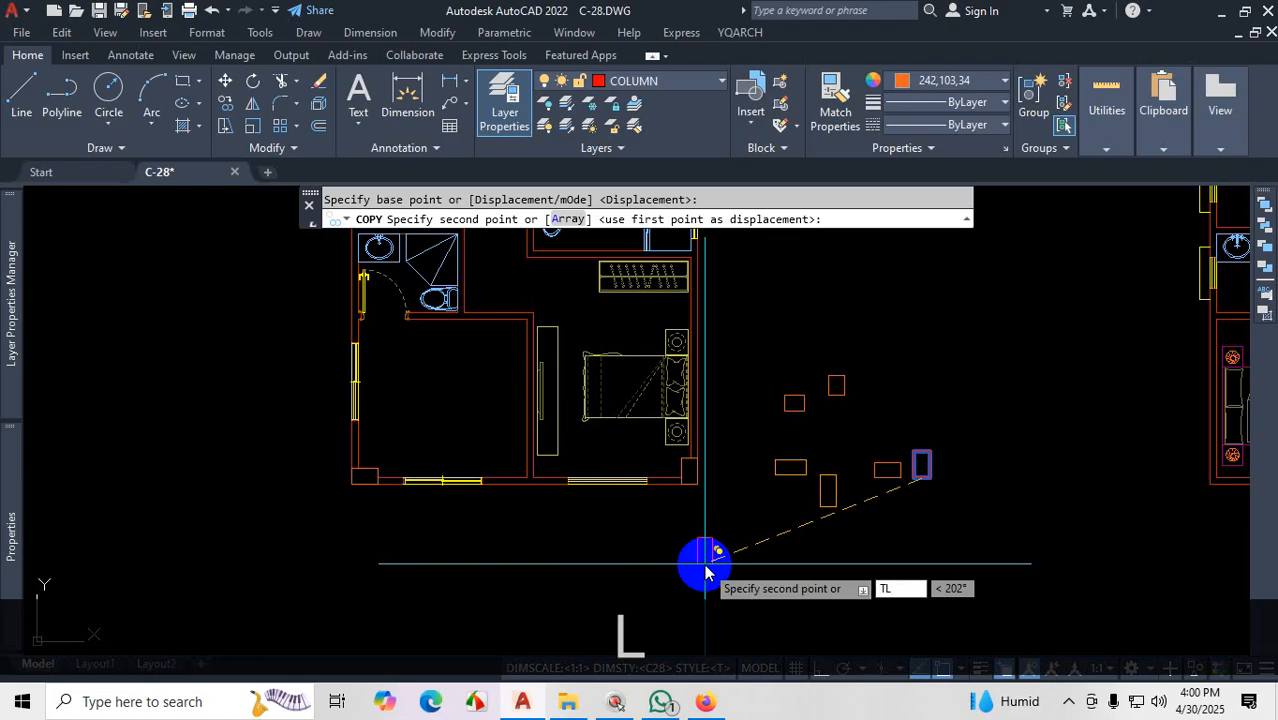
pyautogui.press('BackSpace')
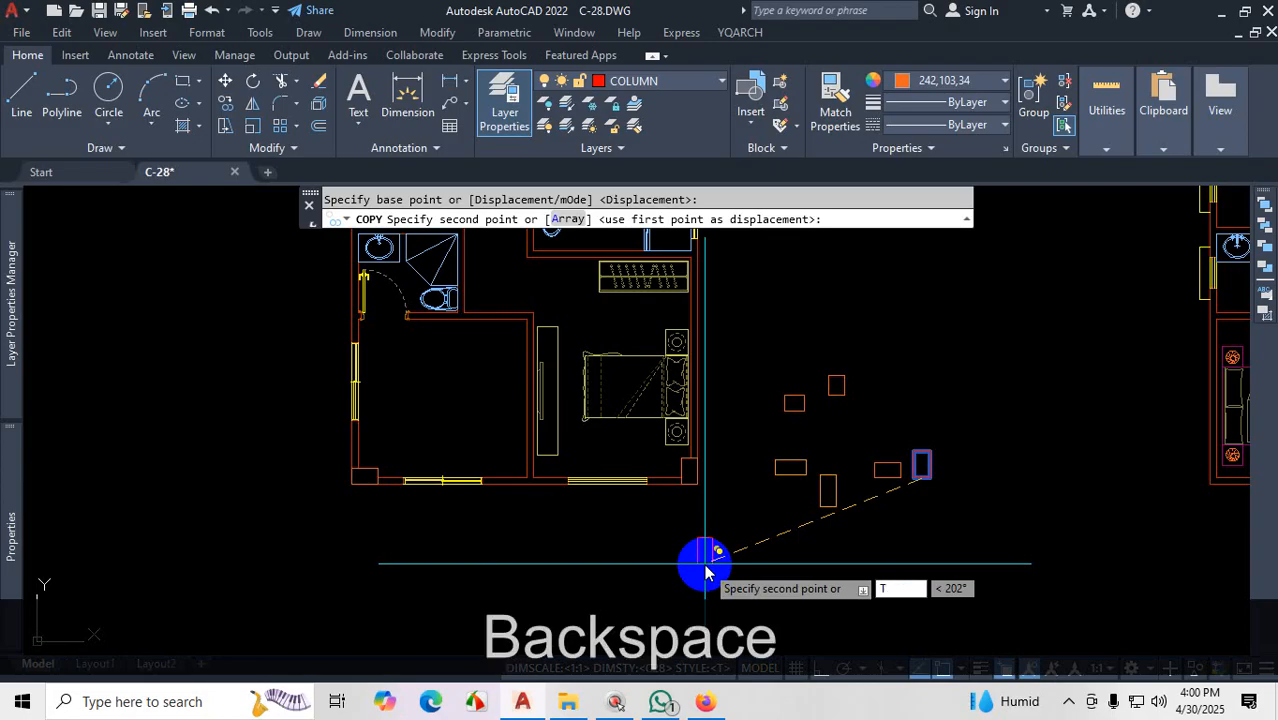
pyautogui.write('K')
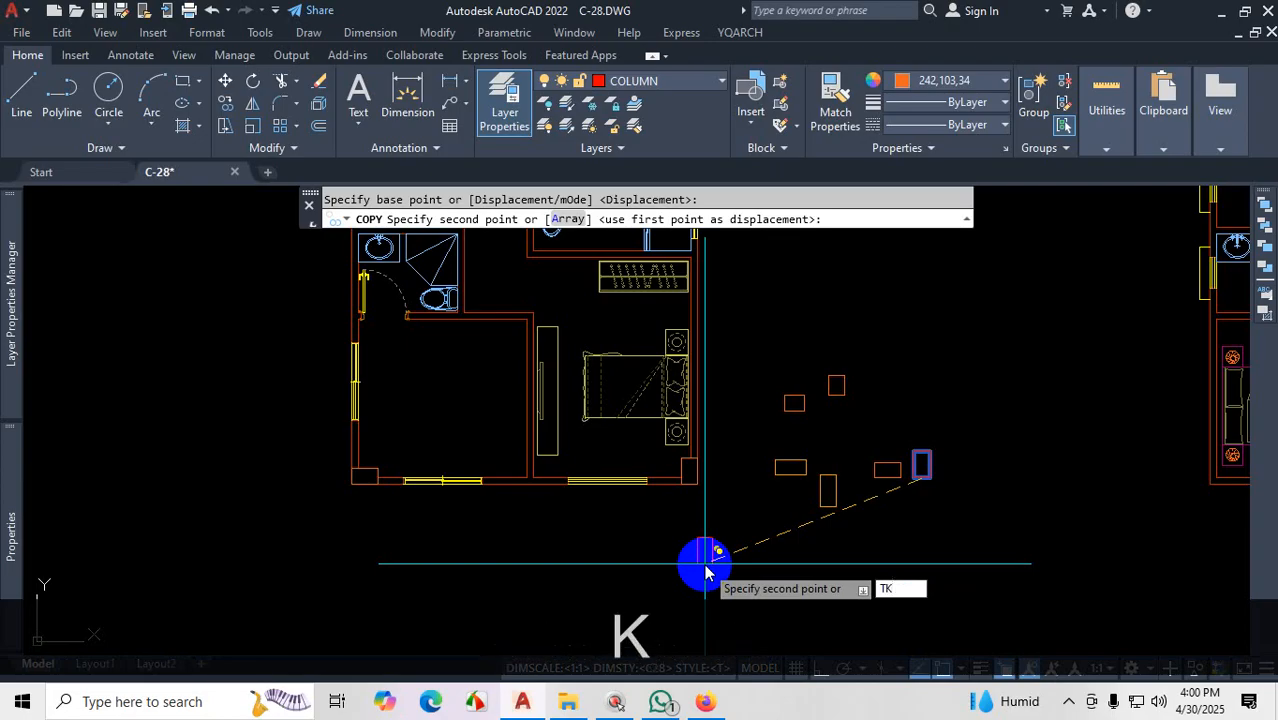
pyautogui.press('Return')
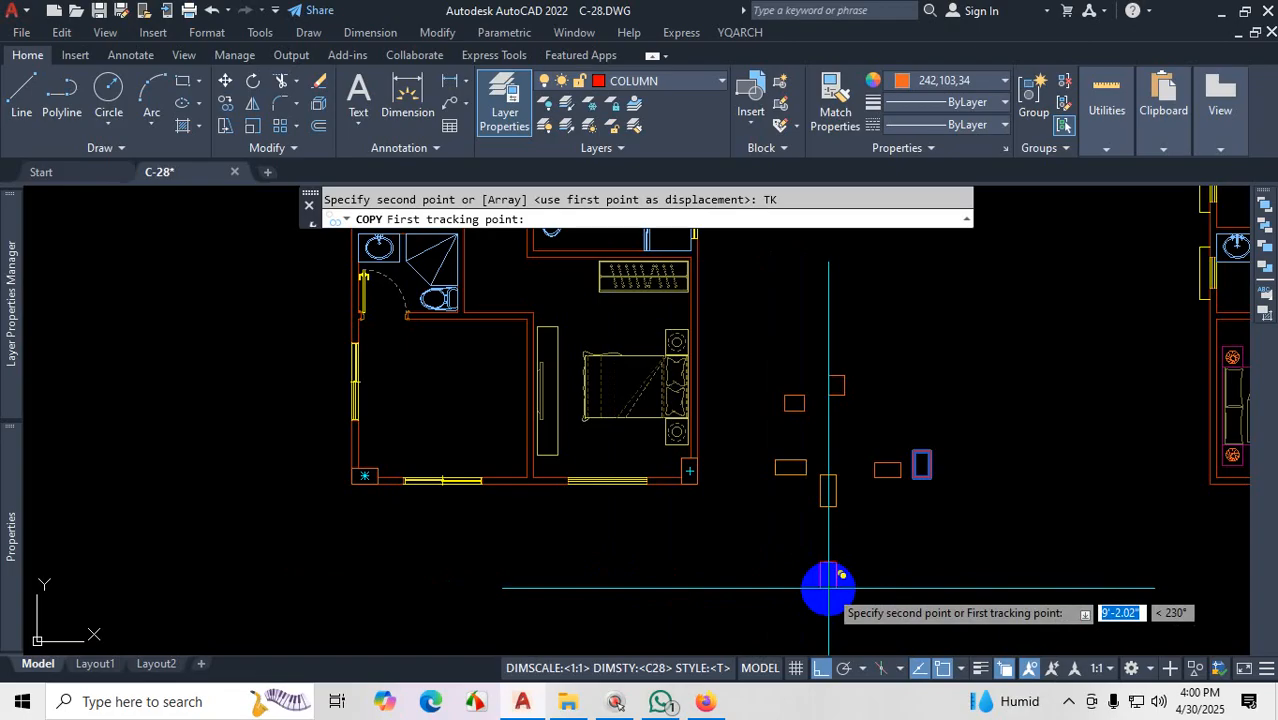
pyautogui.press('Escape')
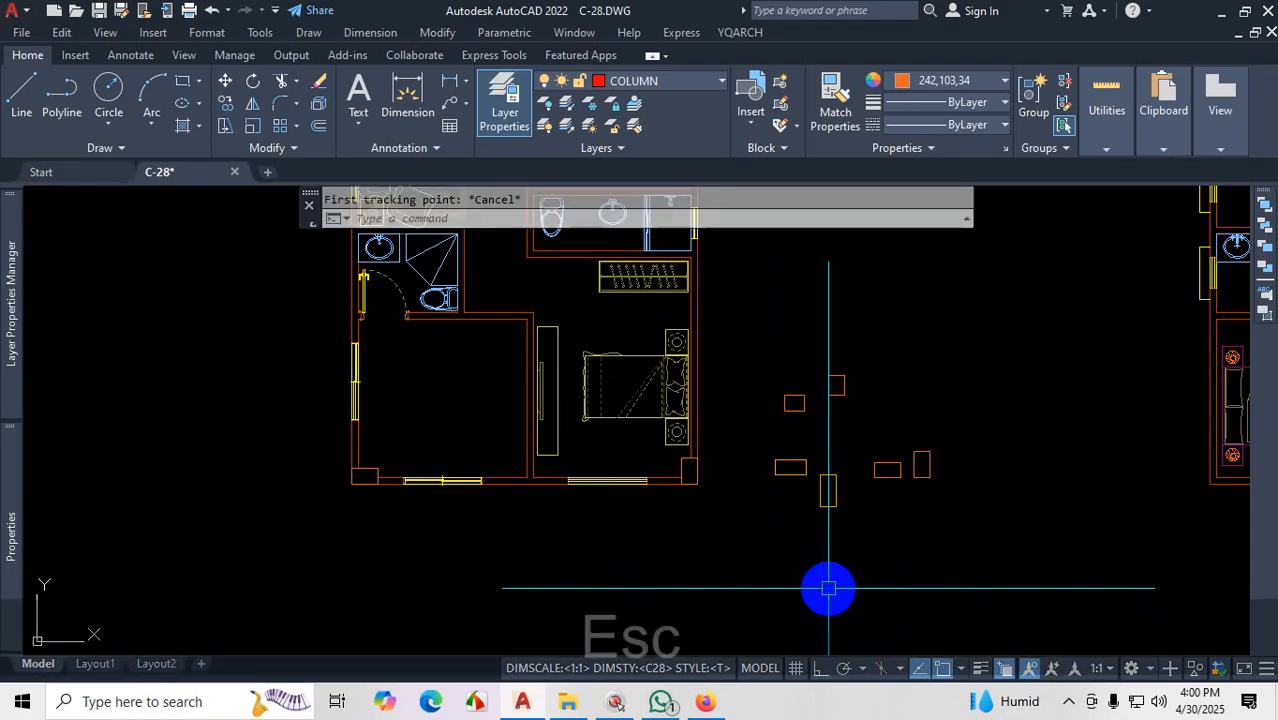
pyautogui.click(1068, 701)
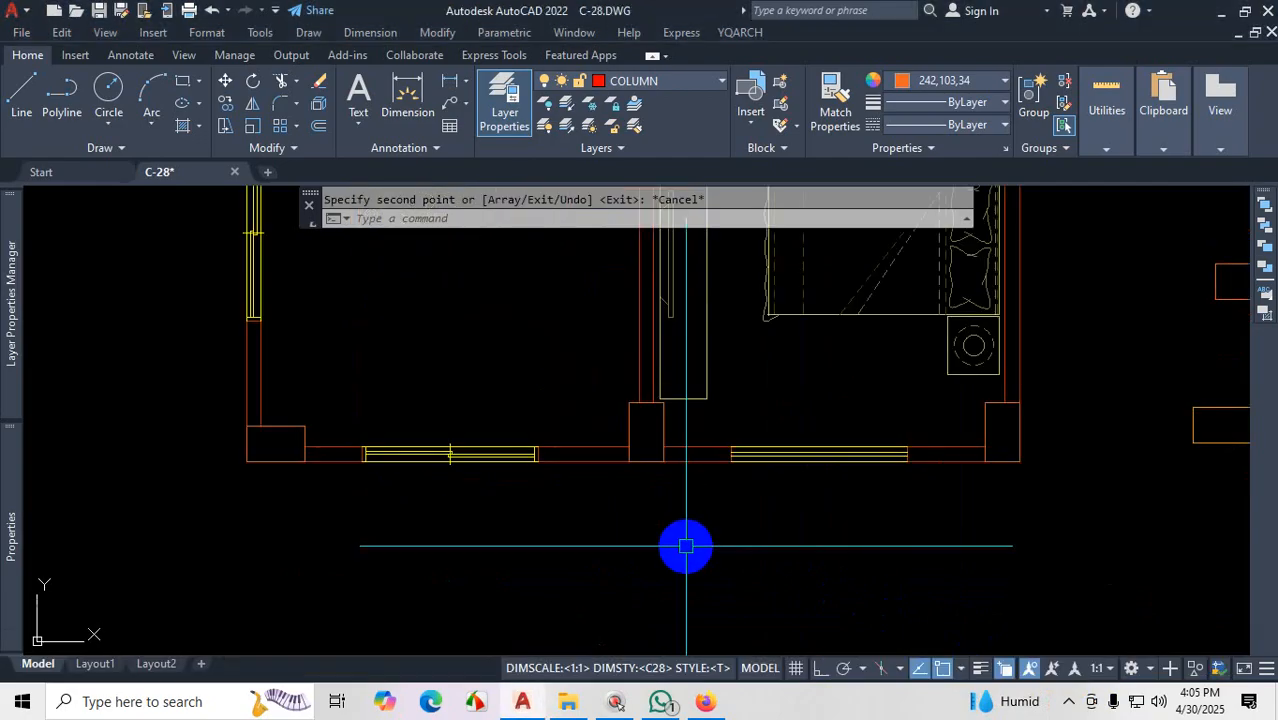
# Step: Examine the plan's lower-right corner column where its outer edge overlaps the outer wall line
pyautogui.scroll(-2, 670, 590)
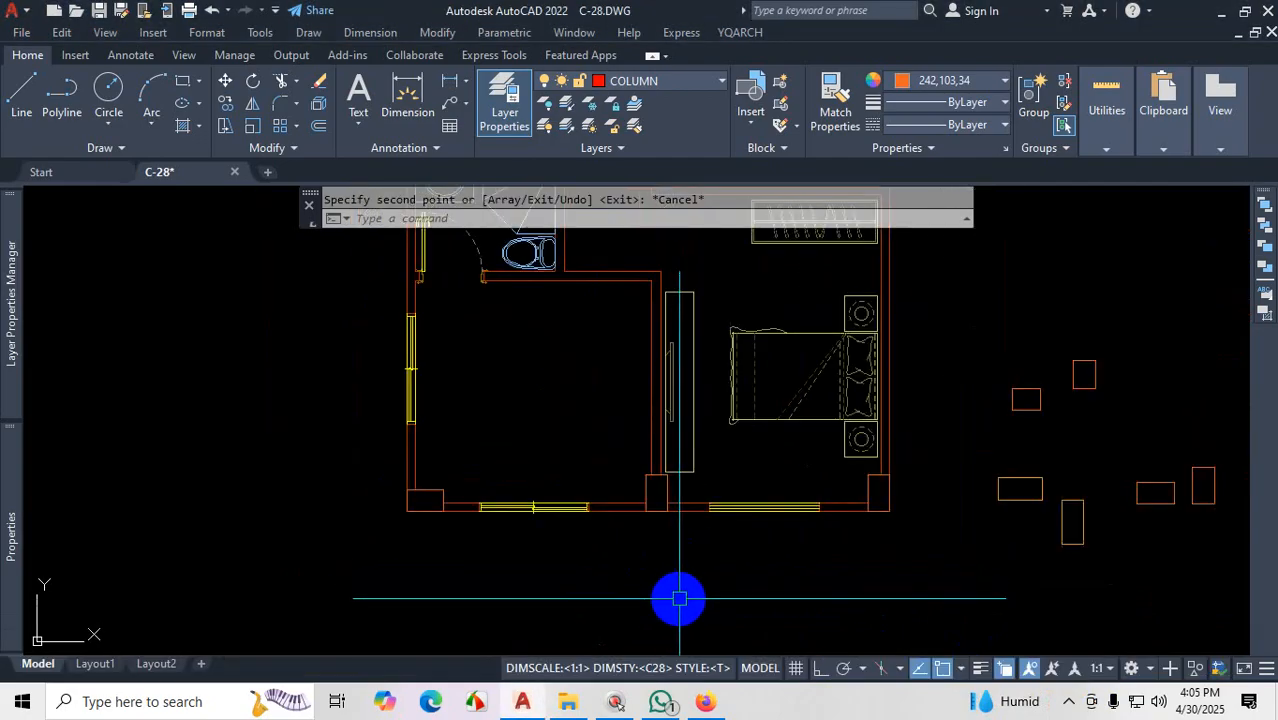
pyautogui.scroll(2, 679, 491)
pyautogui.scroll(-2, 656, 491)
pyautogui.scroll(3, 910, 491)
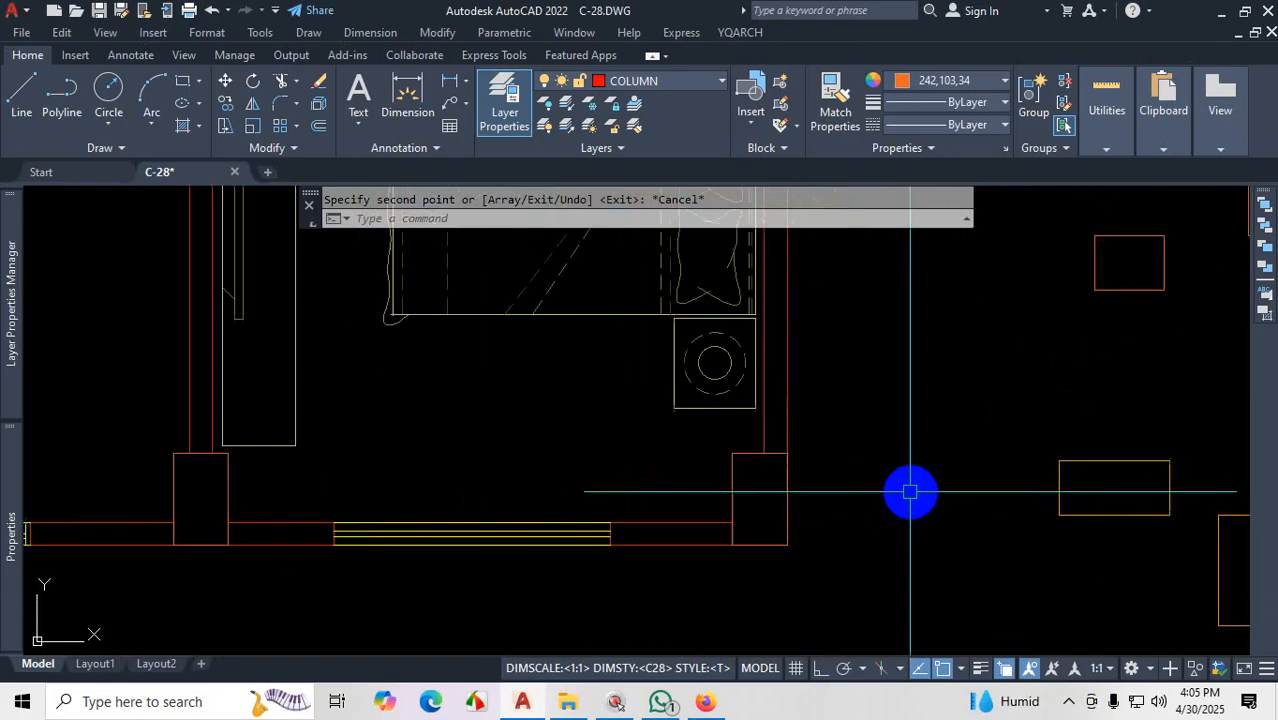
pyautogui.scroll(2, 910, 491)
pyautogui.hotkey('ctrl', '1')
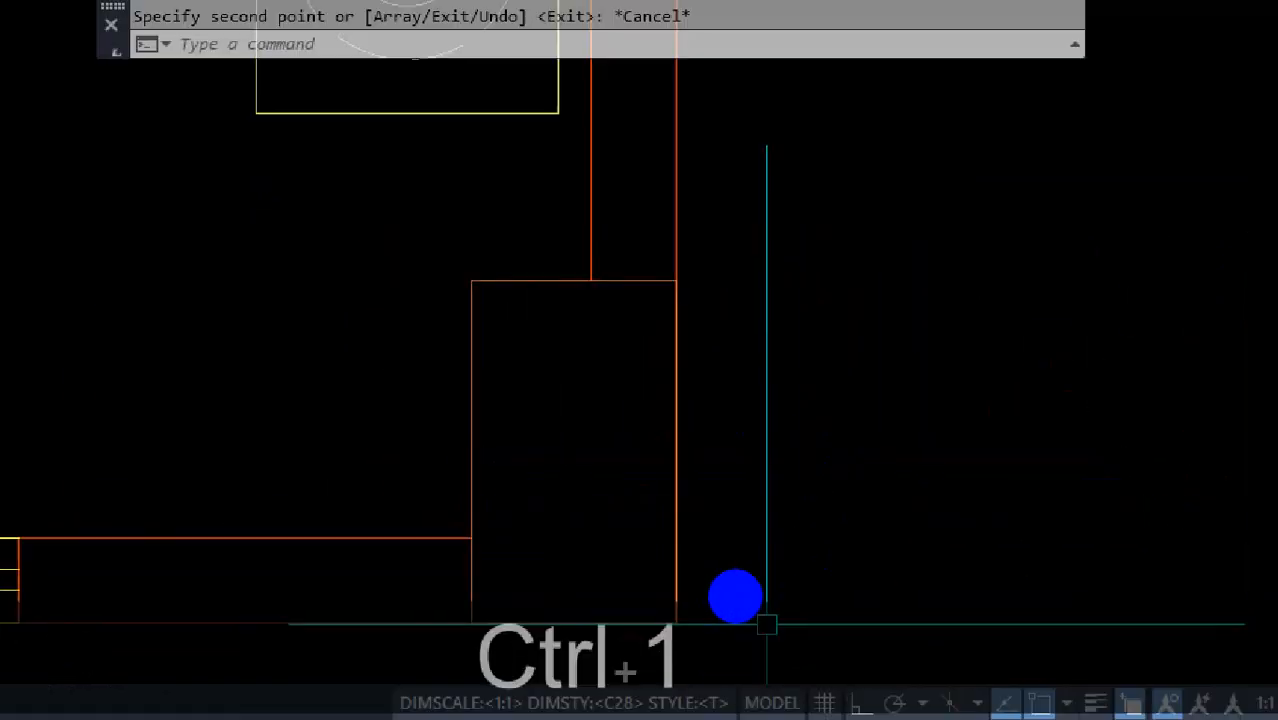
pyautogui.click(659, 330)
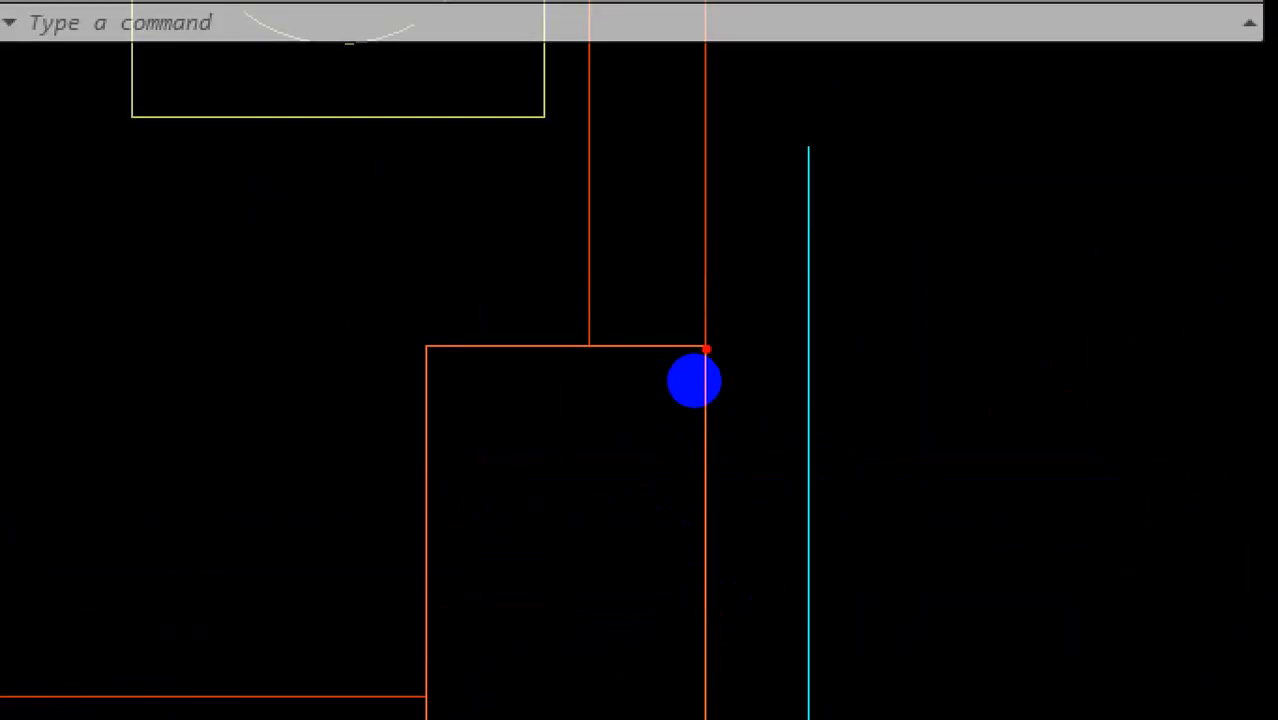
pyautogui.moveTo(706, 349); pyautogui.dragTo(705, 665)
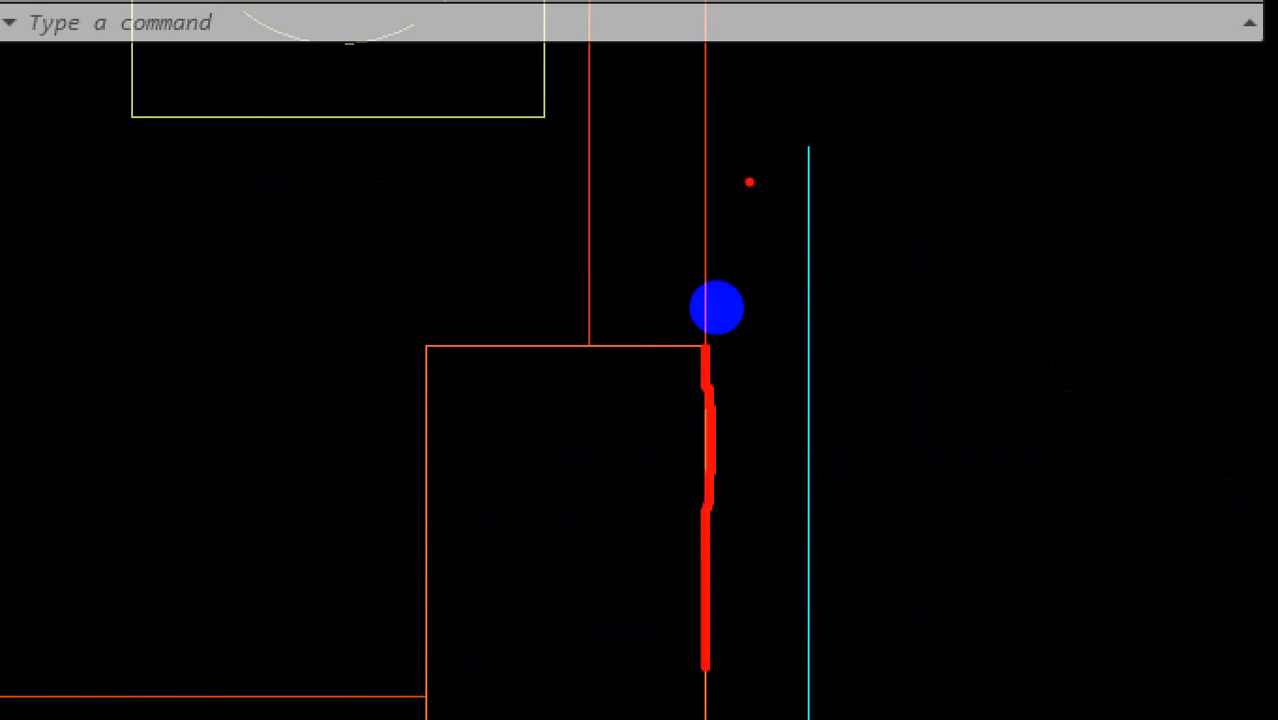
pyautogui.moveTo(705, 57); pyautogui.dragTo(705, 262)
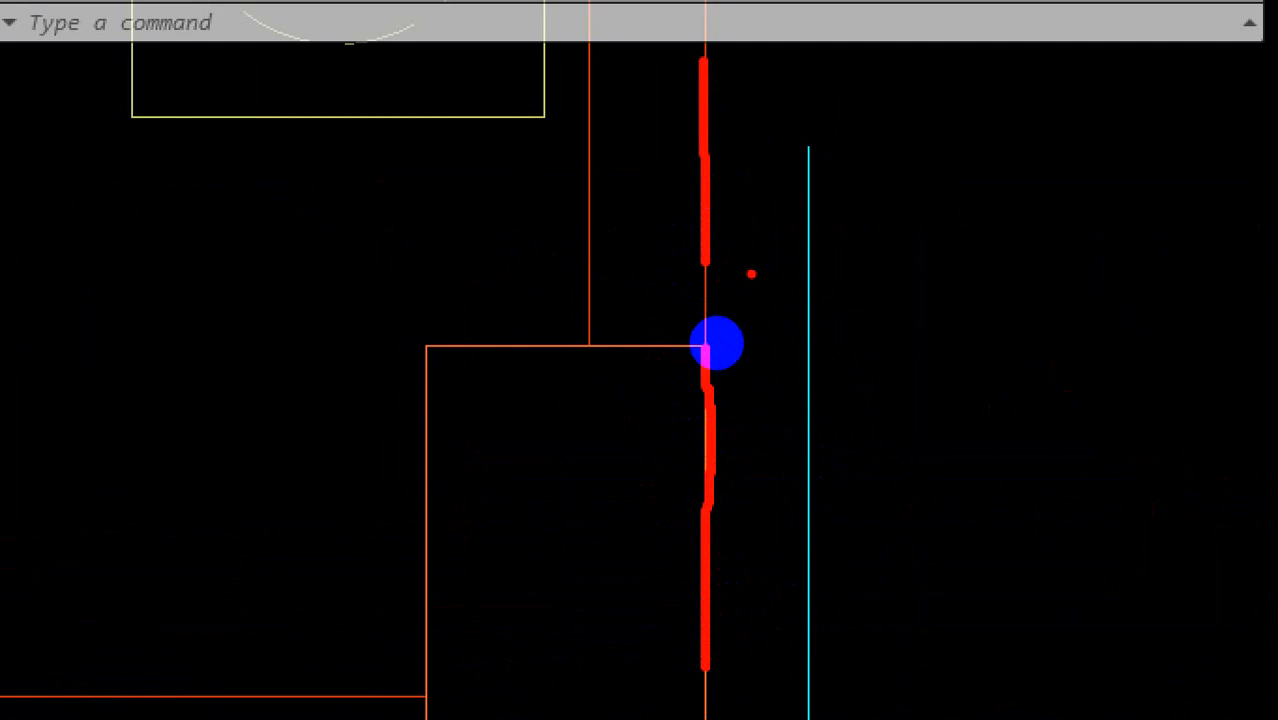
pyautogui.press('Escape')
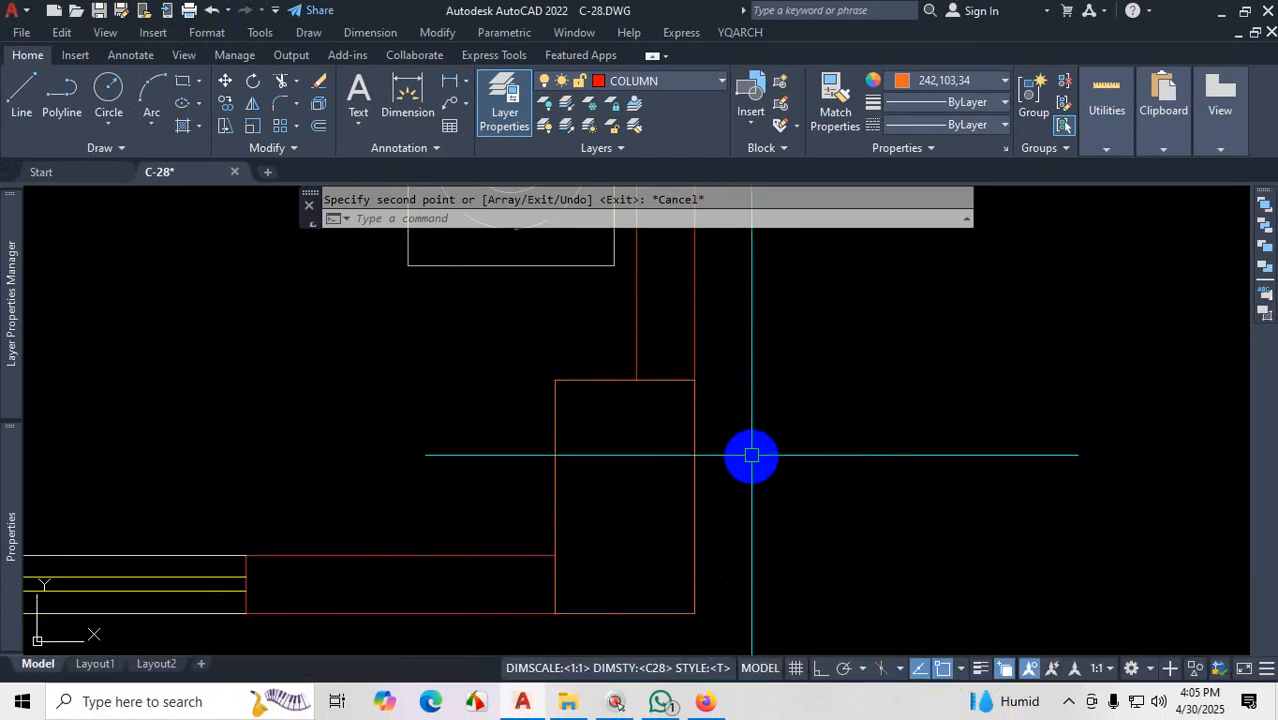
# Step: Pick the Wipeout from the overlapping objects on the lower-right corner column's outer edge and send it to the back of the draw order
pyautogui.click(695, 462)
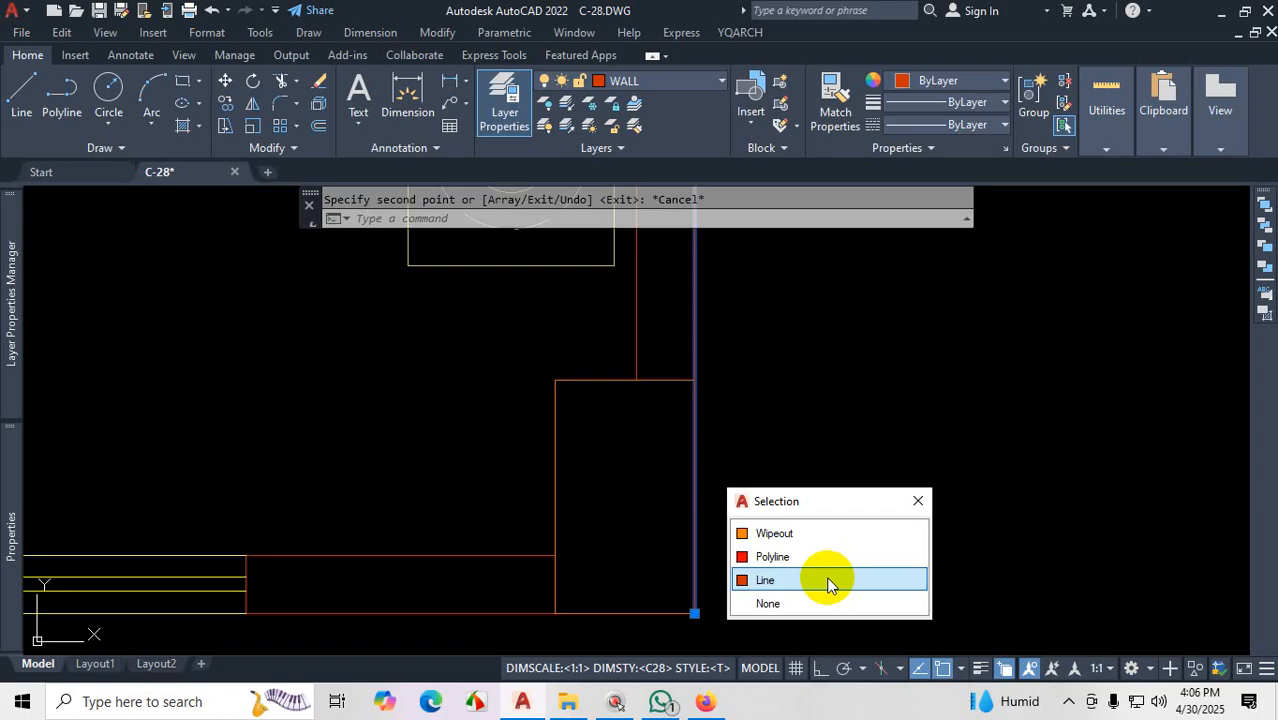
pyautogui.hotkey('ctrl', '1')
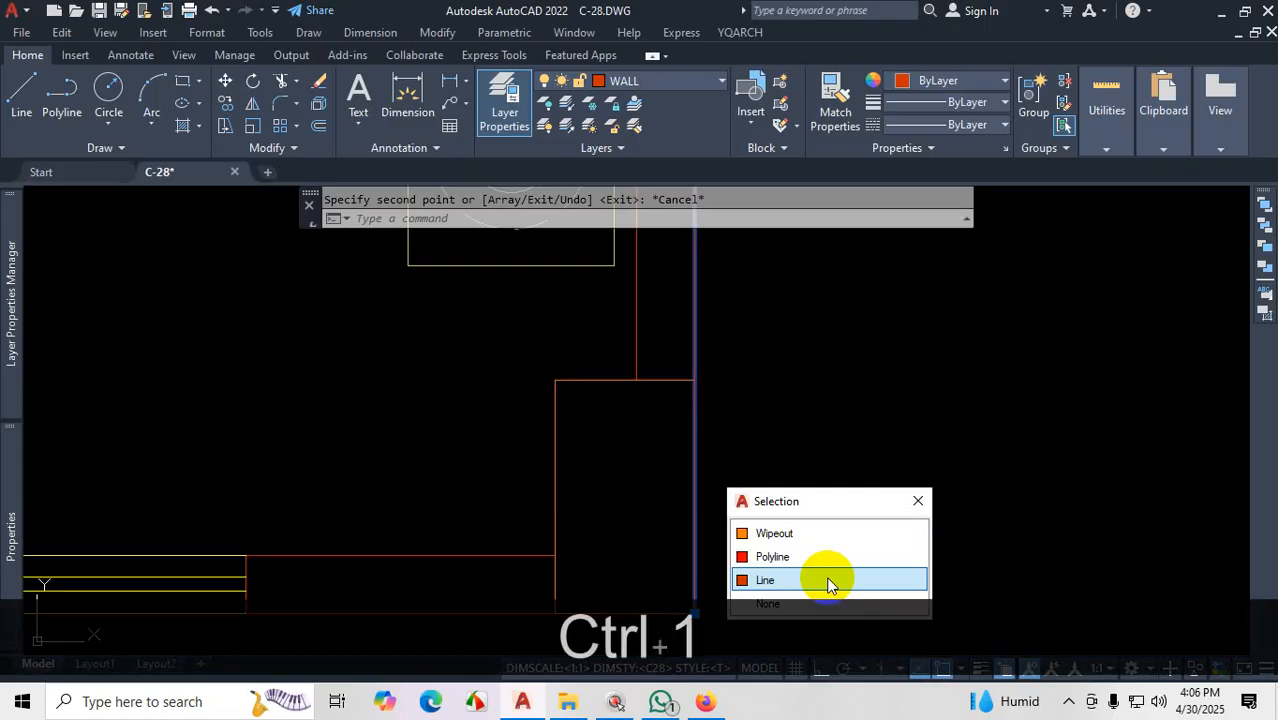
pyautogui.moveTo(827, 435); pyautogui.dragTo(827, 564)
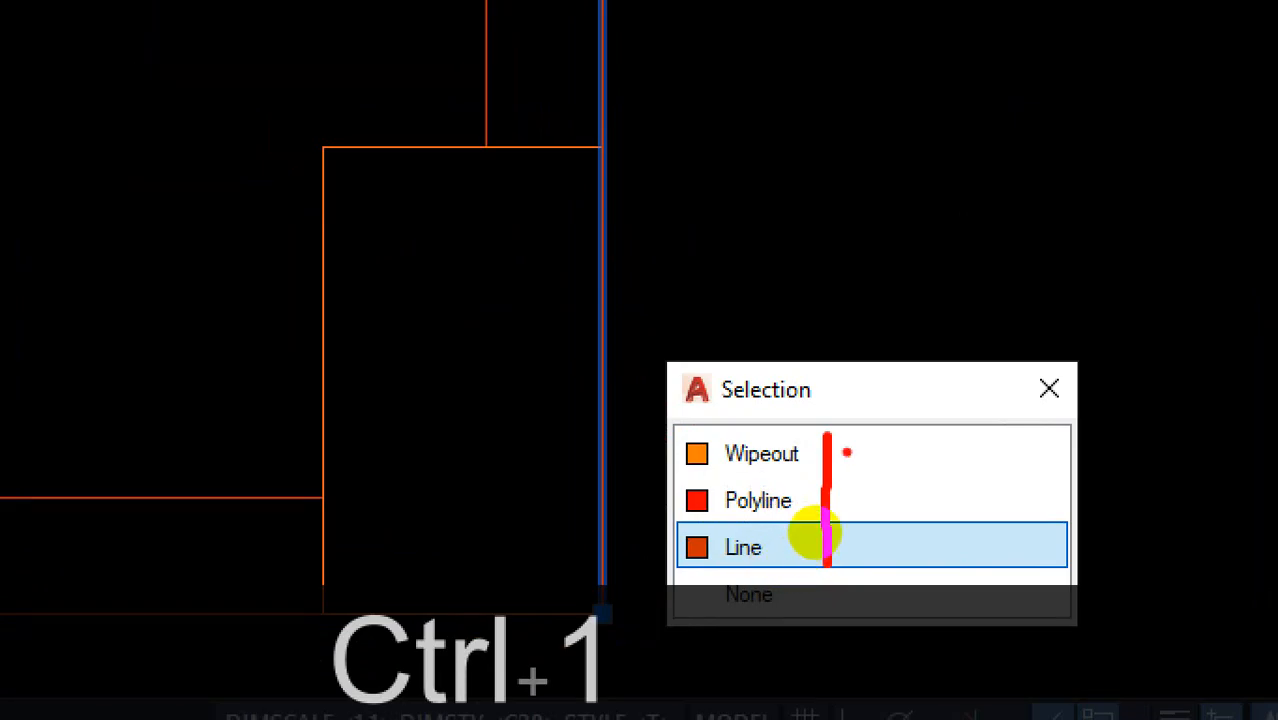
pyautogui.moveTo(771, 505)
pyautogui.mouseDown()
pyautogui.moveTo(798, 510)
pyautogui.moveTo(867, 467)
pyautogui.mouseUp()
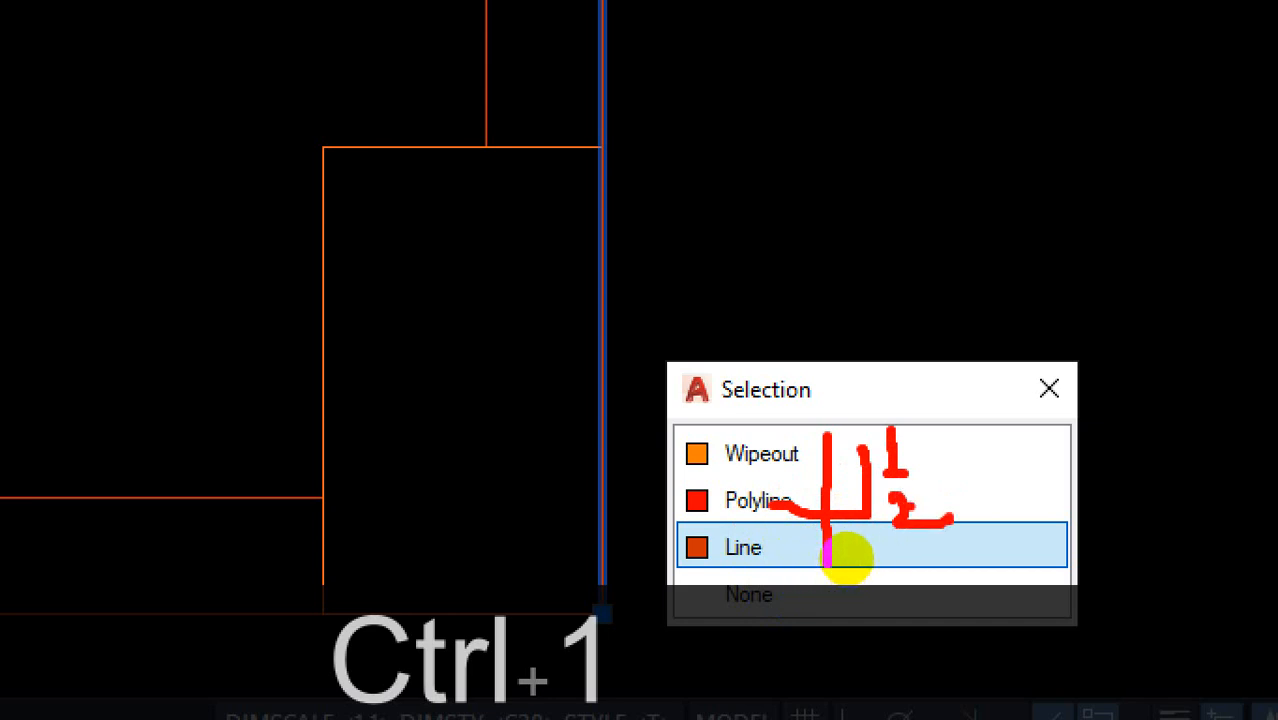
pyautogui.moveTo(762, 436)
pyautogui.mouseDown()
pyautogui.moveTo(776, 450)
pyautogui.moveTo(769, 478)
pyautogui.mouseUp()
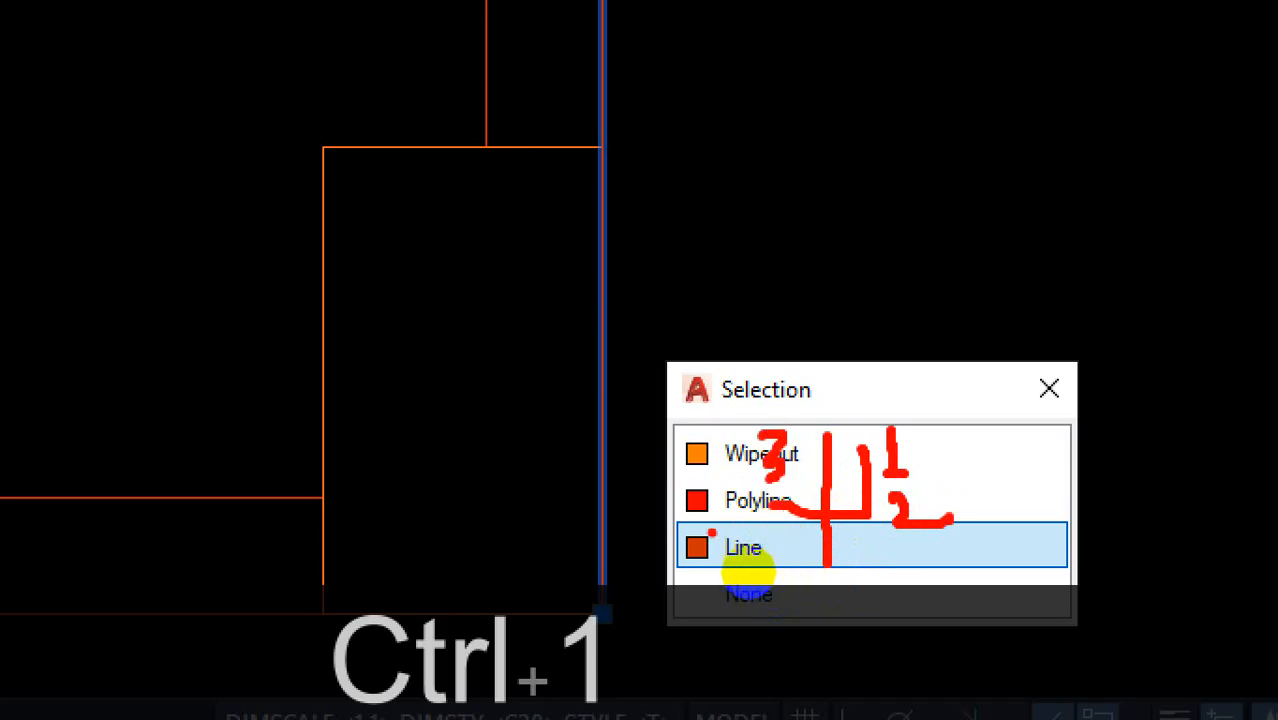
pyautogui.moveTo(665, 487)
pyautogui.mouseDown()
pyautogui.moveTo(690, 543)
pyautogui.moveTo(726, 549)
pyautogui.moveTo(685, 505)
pyautogui.mouseUp()
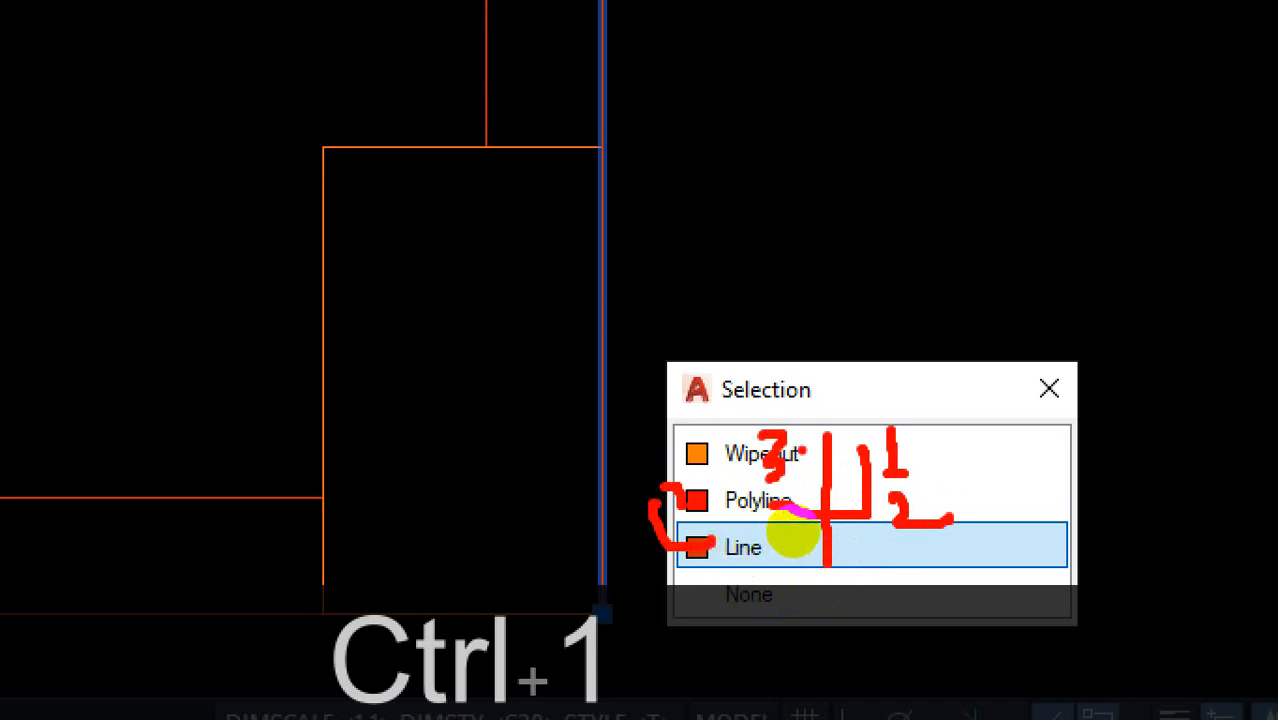
pyautogui.moveTo(803, 450); pyautogui.dragTo(848, 423)
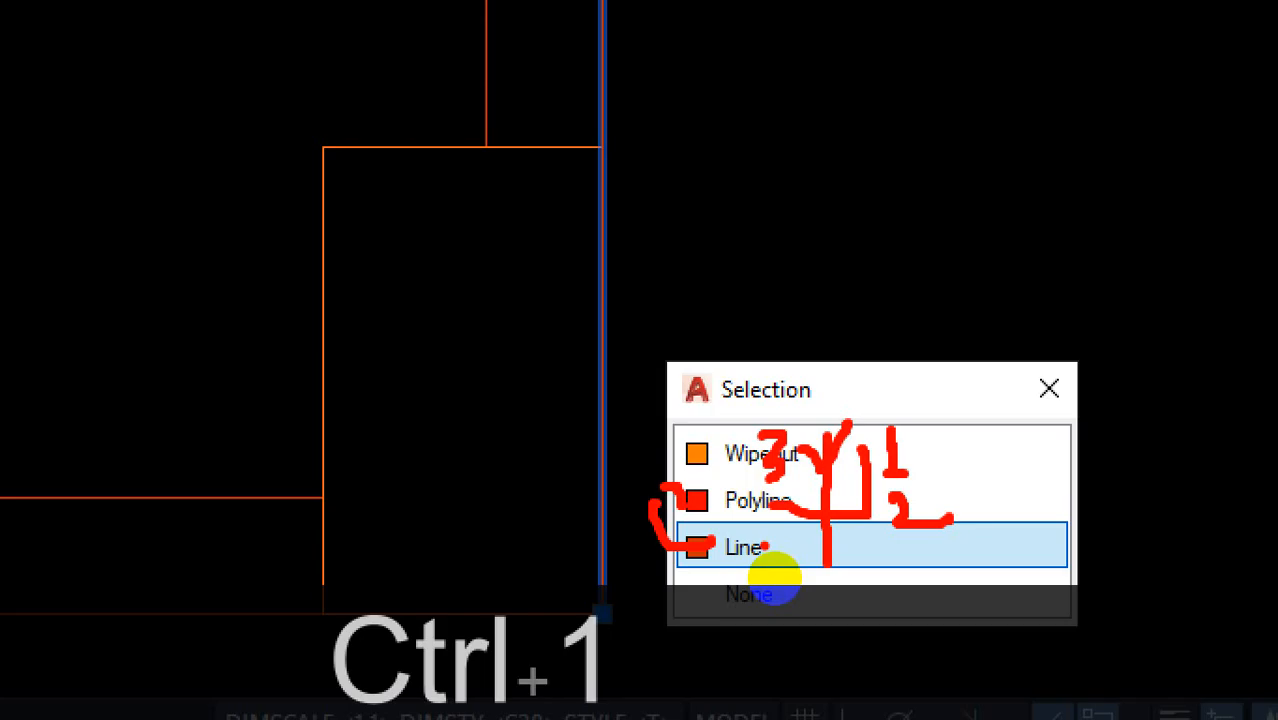
pyautogui.press('Escape')
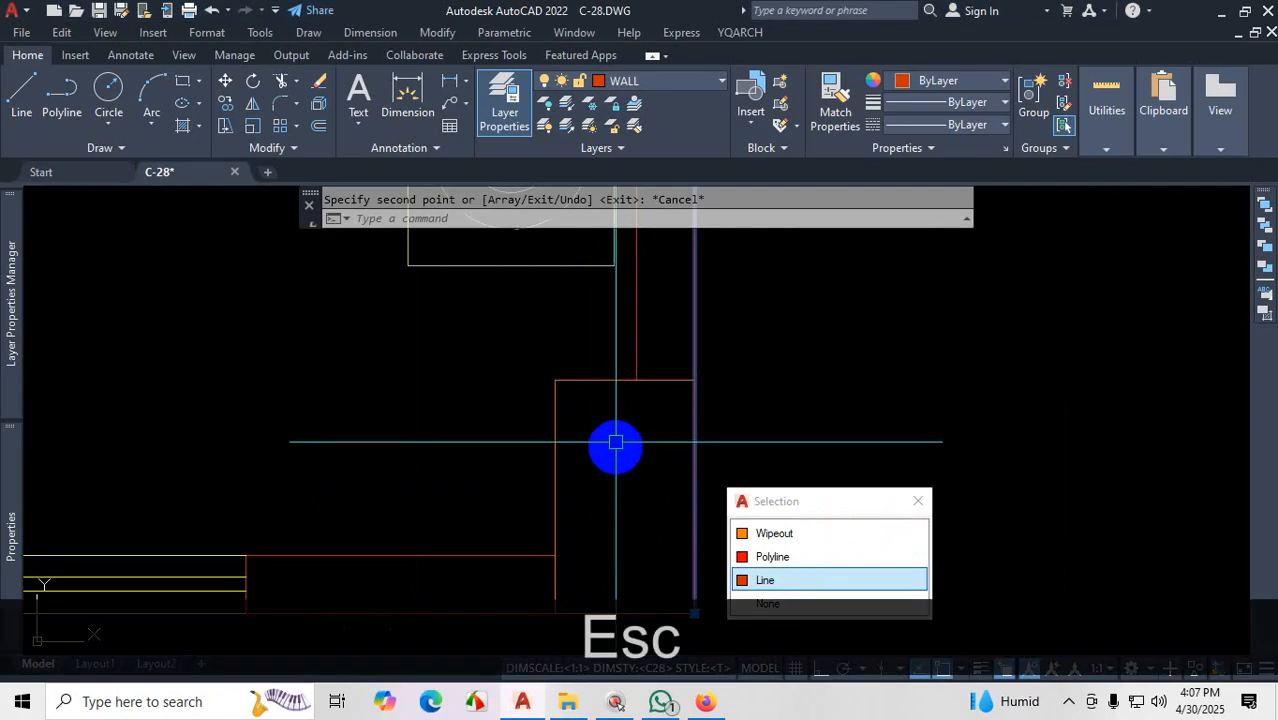
pyautogui.click(782, 533)
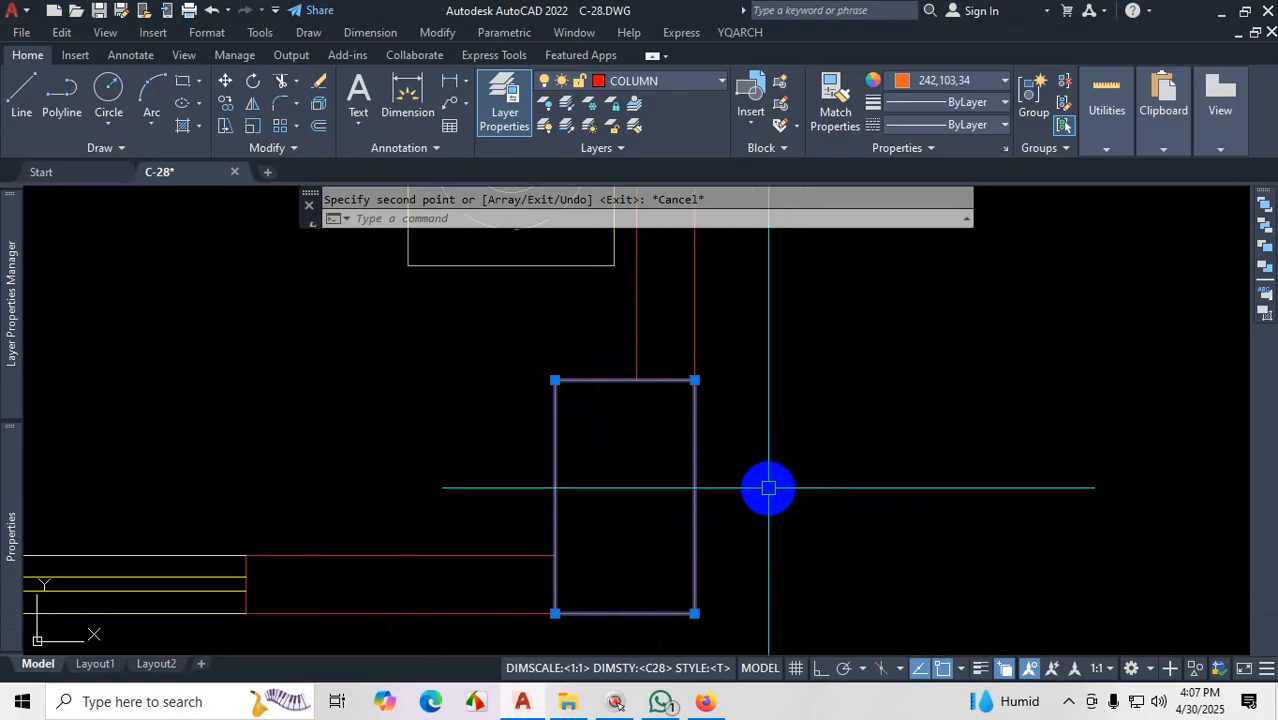
pyautogui.rightClick(822, 360)
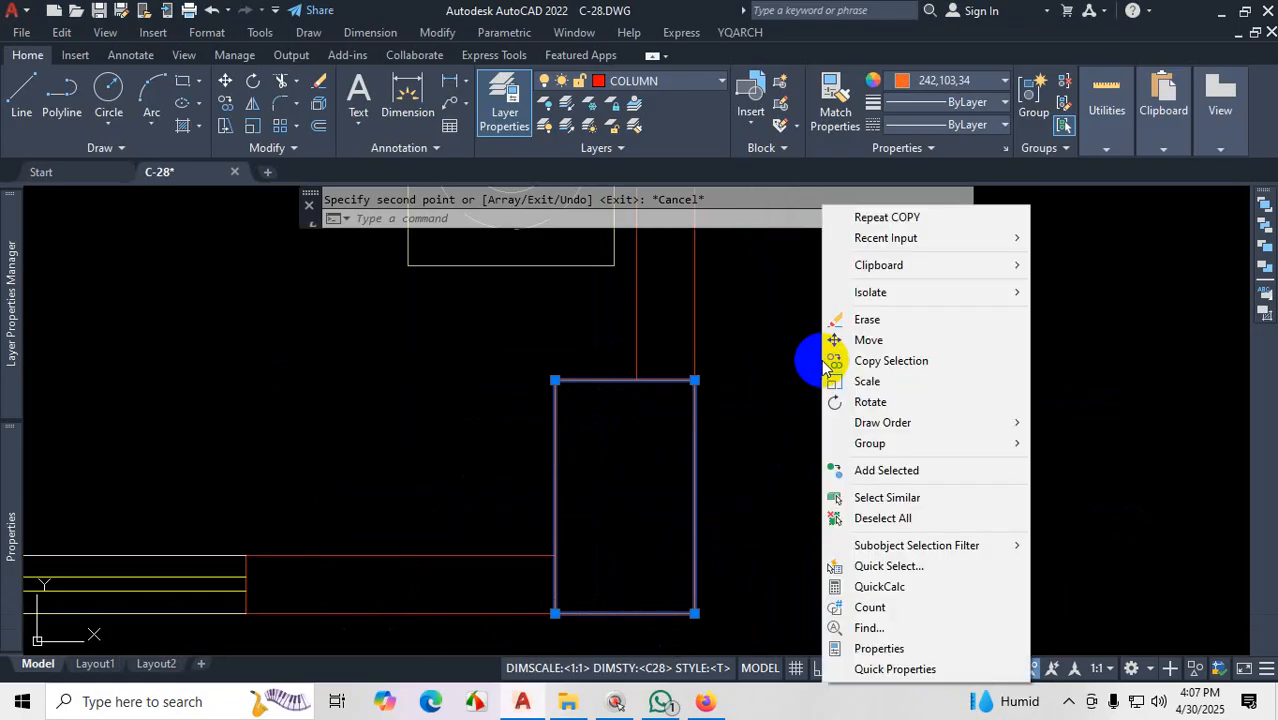
pyautogui.moveTo(866, 430)
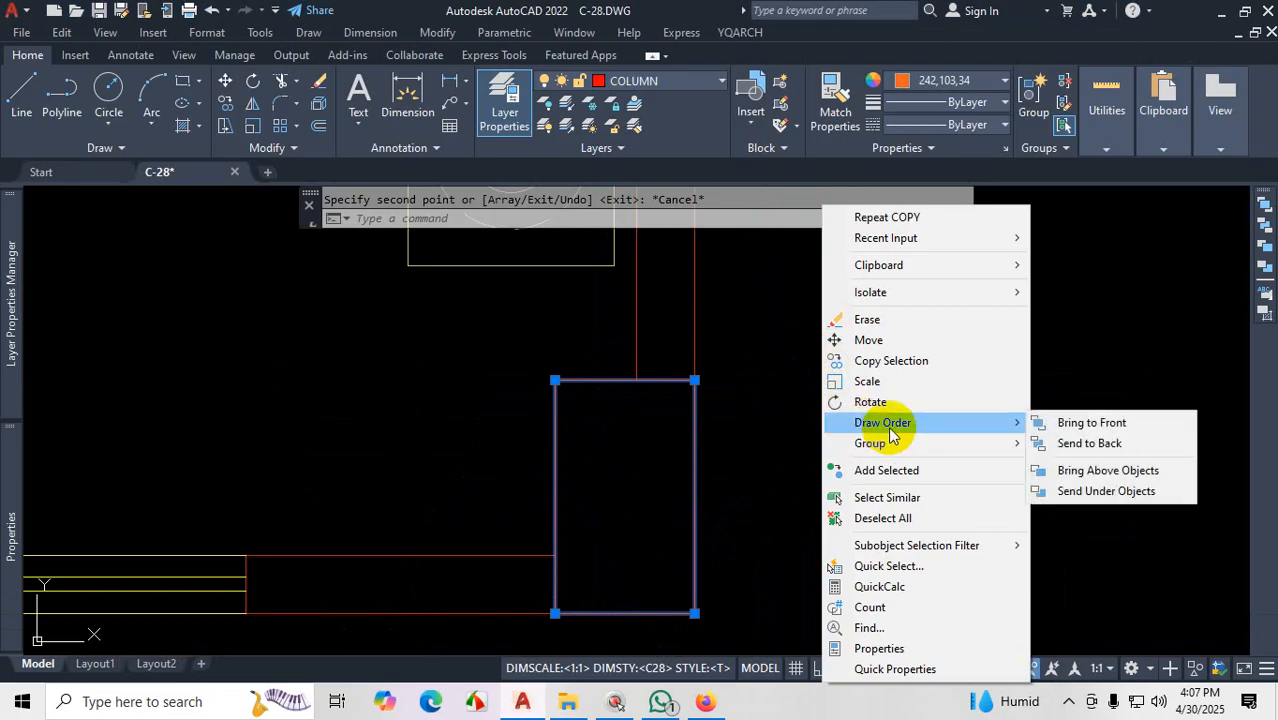
pyautogui.click(1094, 444)
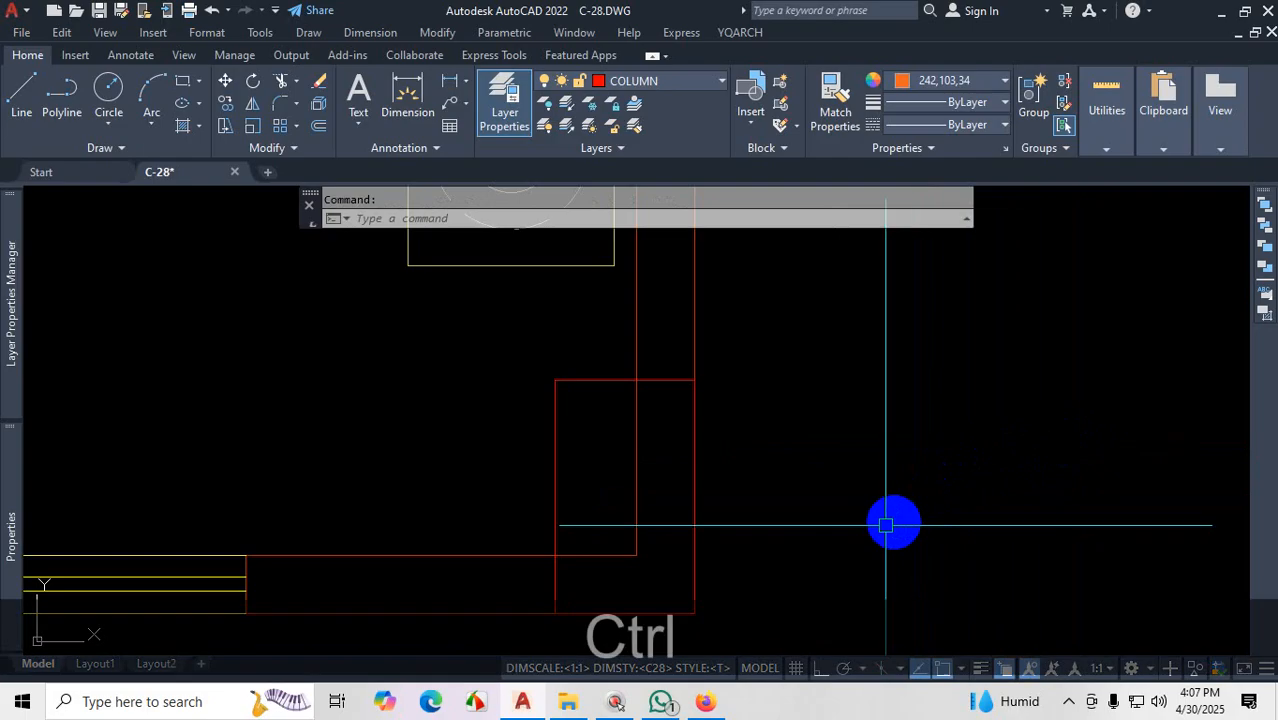
pyautogui.hotkey('ctrl', '1')
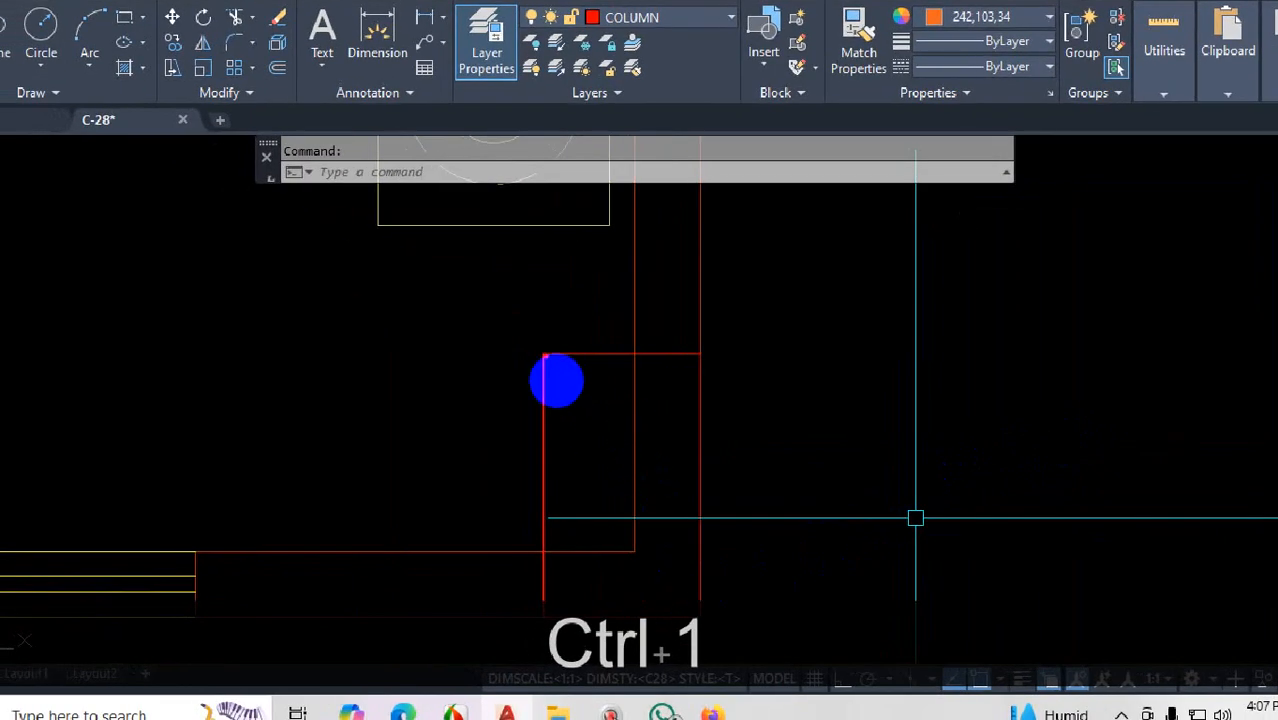
pyautogui.moveTo(556, 380)
pyautogui.mouseDown()
pyautogui.moveTo(693, 374)
pyautogui.moveTo(645, 414)
pyautogui.moveTo(650, 533)
pyautogui.moveTo(604, 549)
pyautogui.mouseUp()
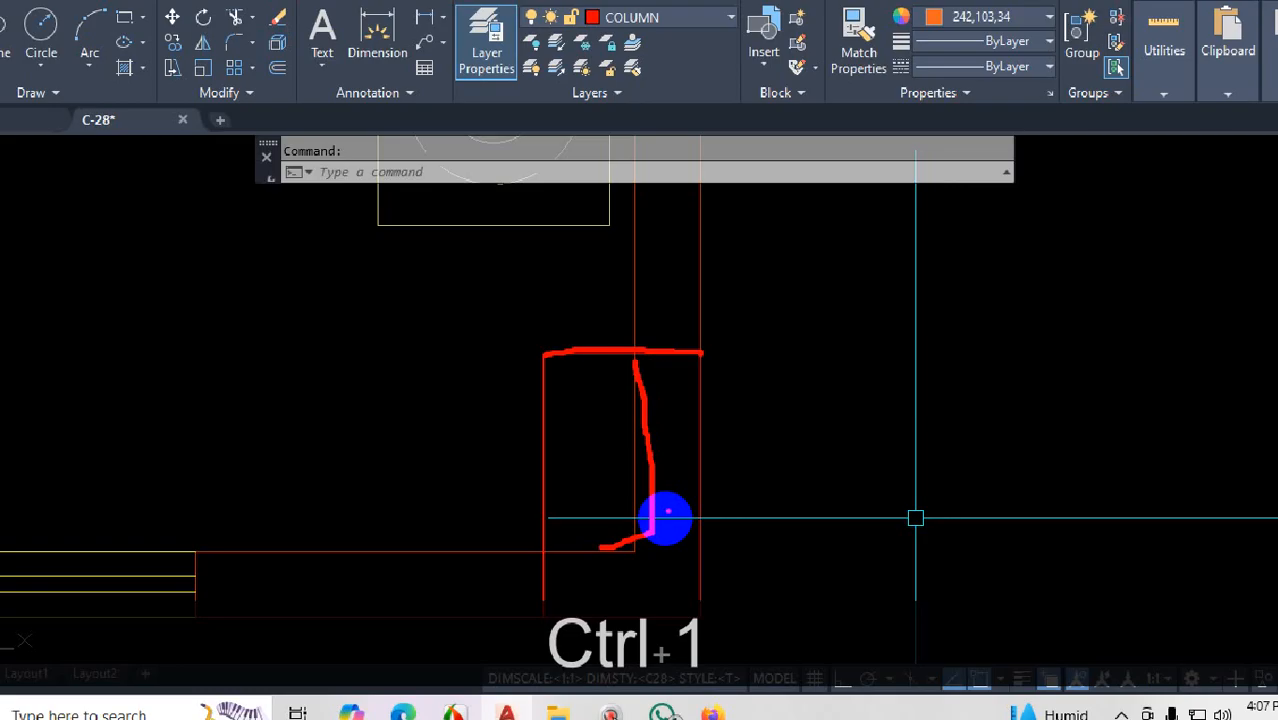
pyautogui.press('Escape')
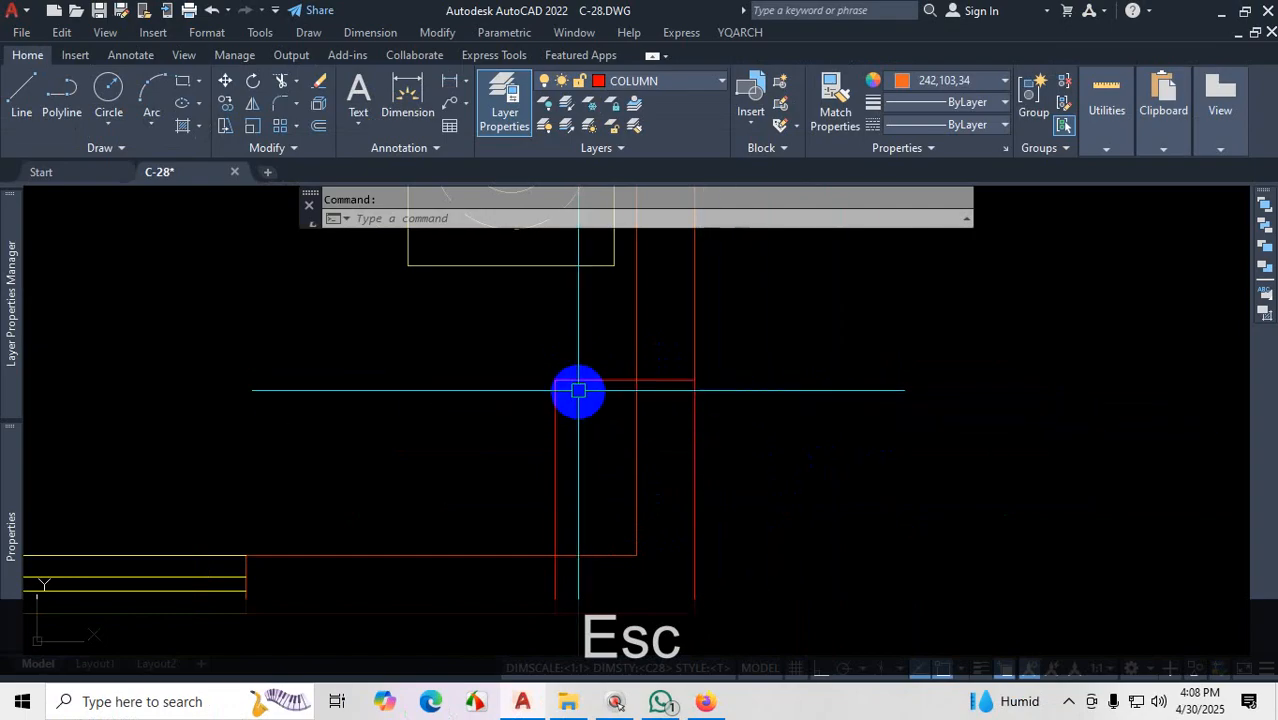
pyautogui.click(696, 427)
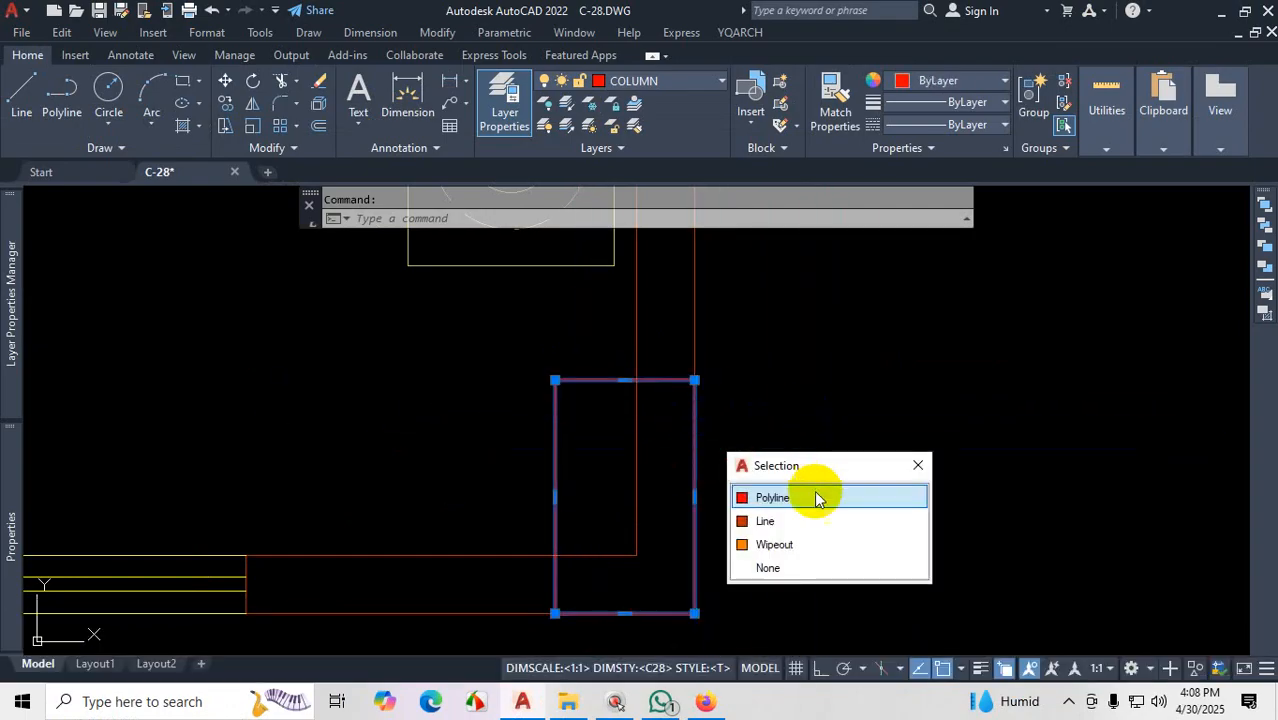
pyautogui.click(813, 502)
pyautogui.rightClick(790, 349)
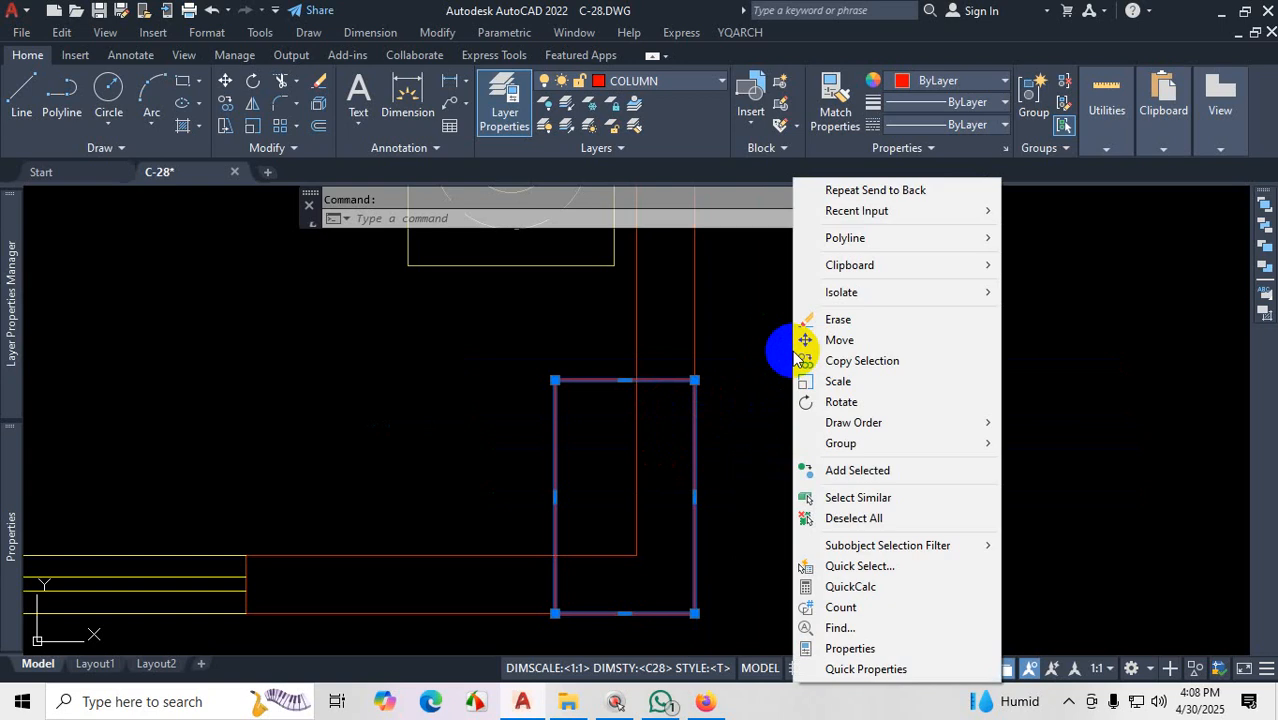
pyautogui.moveTo(886, 426)
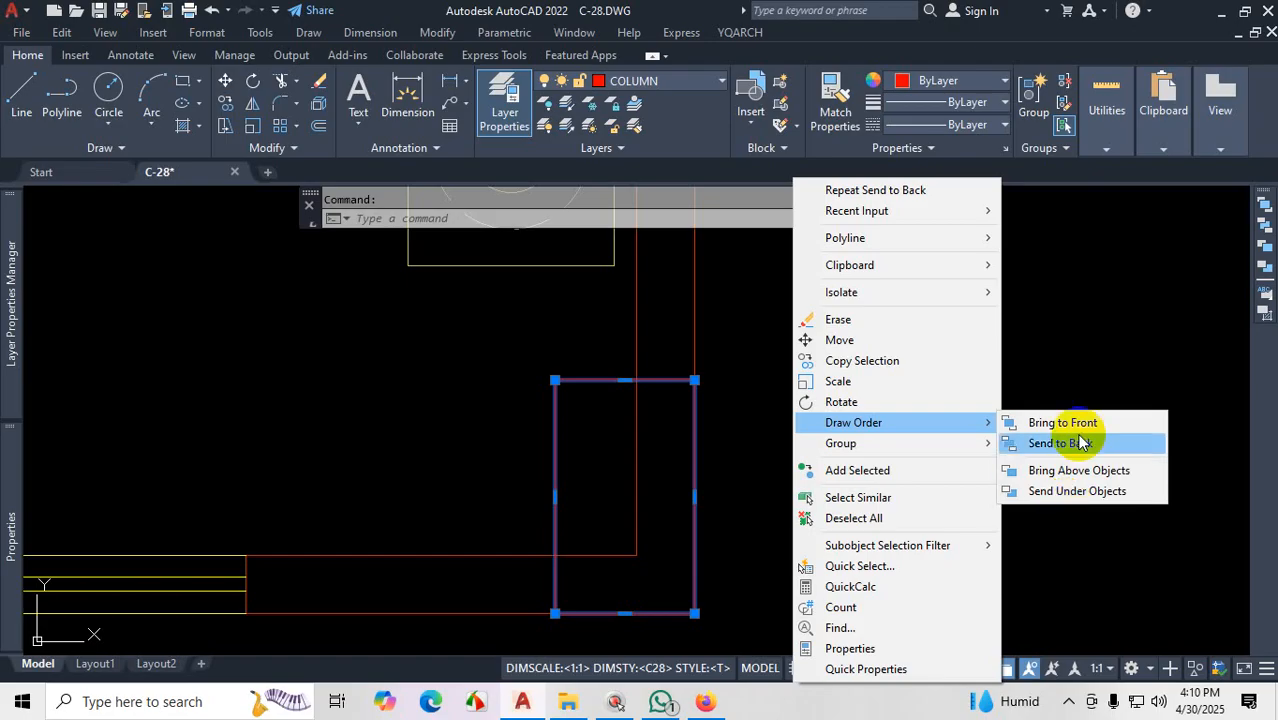
pyautogui.press('Escape')
pyautogui.press('Escape')
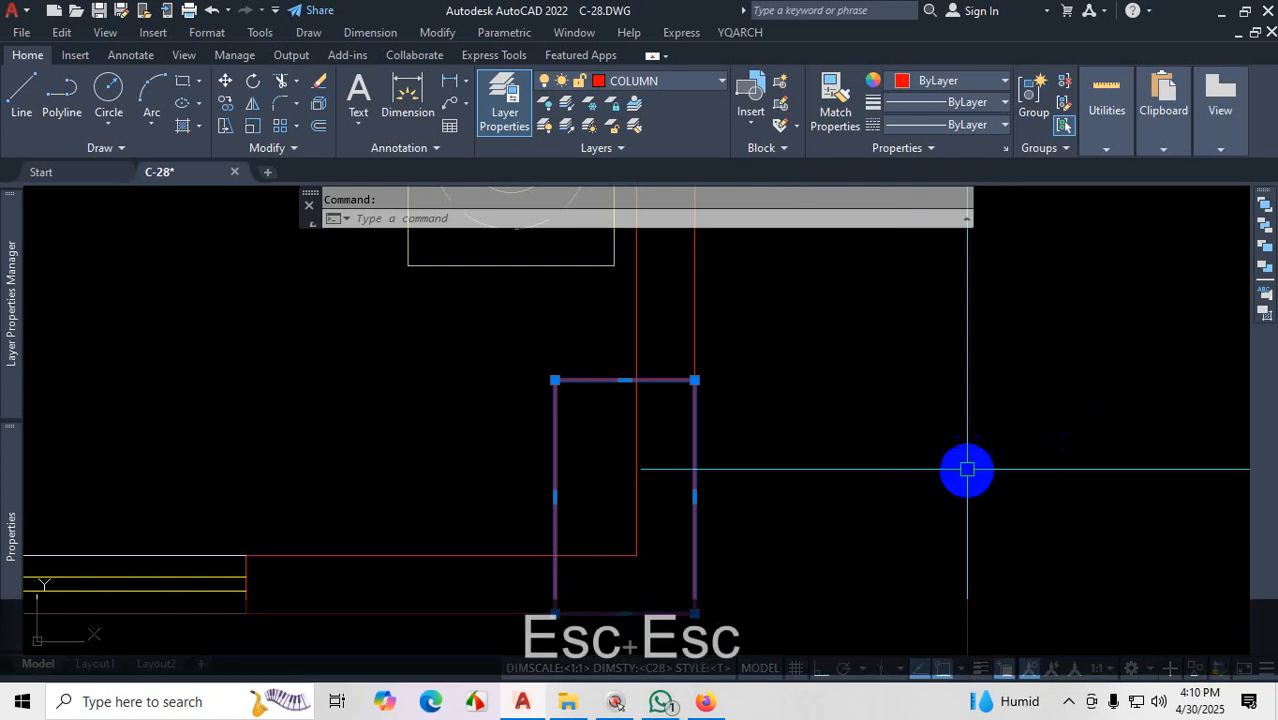
pyautogui.press('Escape')
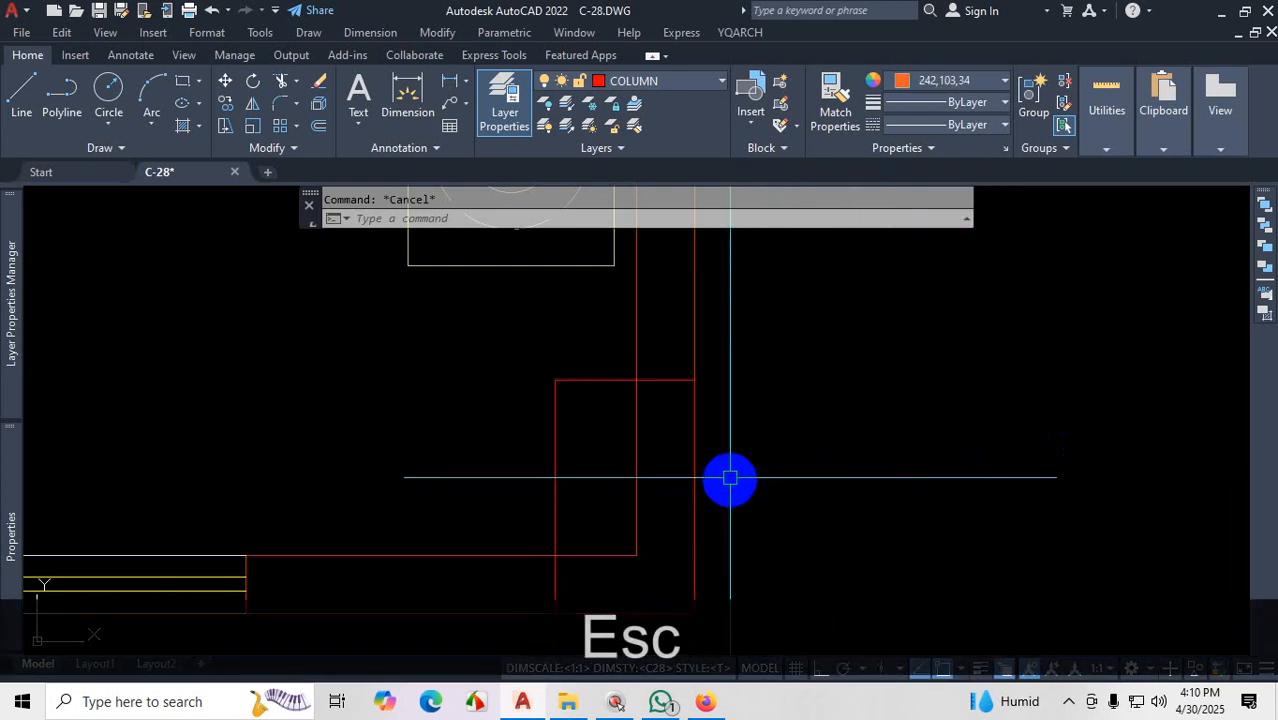
# Step: Try picking the overlapping objects on the corner column's outer edge with selection cycling off, and turn selection cycling back on
pyautogui.click(695, 418)
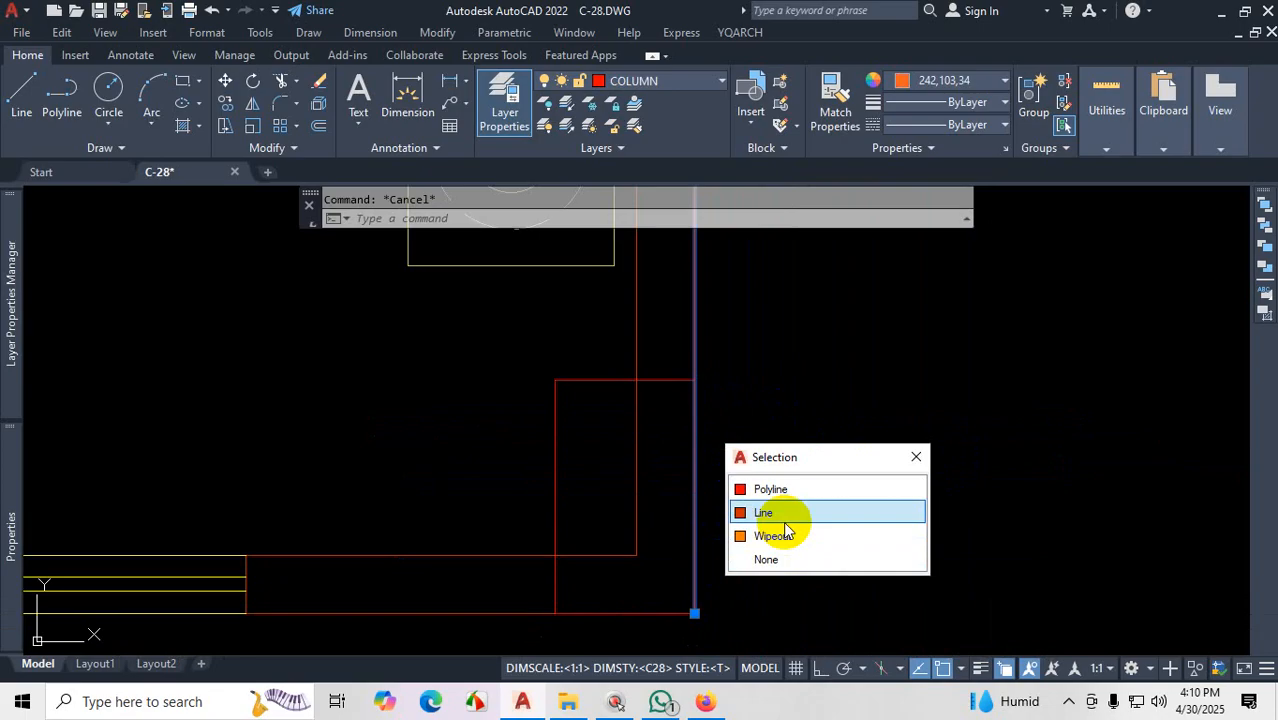
pyautogui.click(1005, 668)
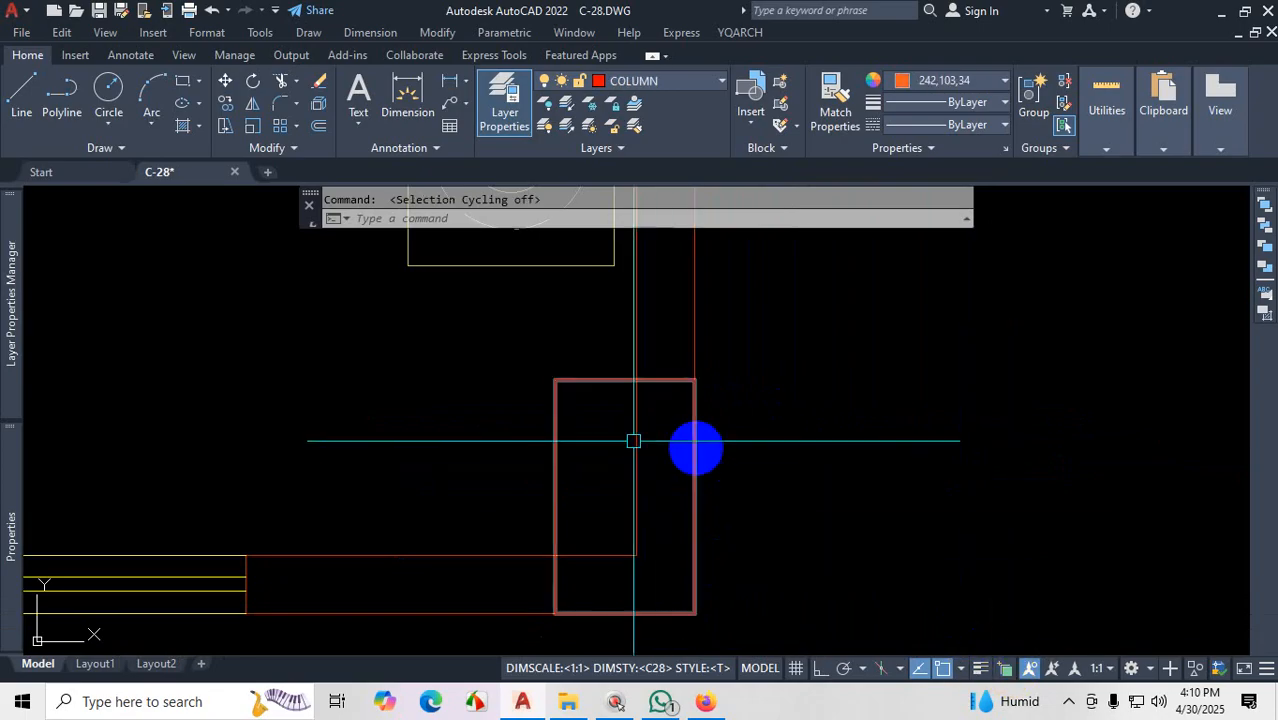
pyautogui.click(1004, 672)
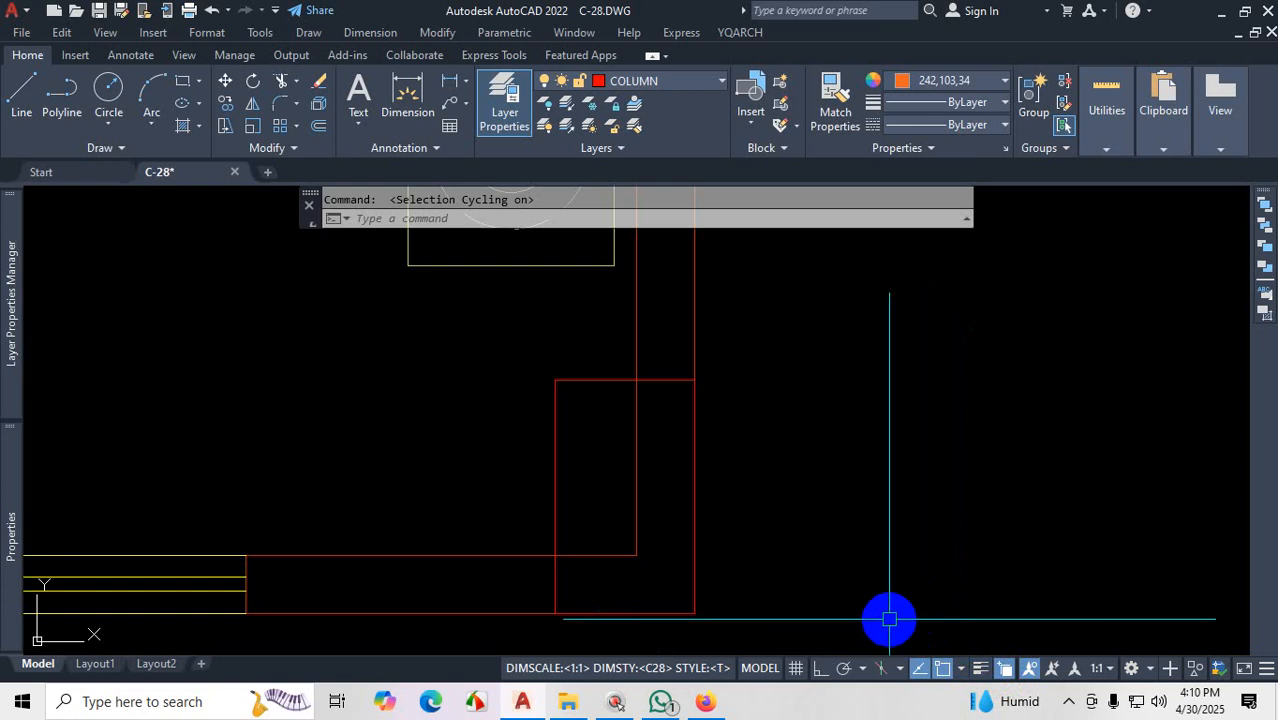
# Step: Pick the Polyline from the overlapping objects on the lower-right corner column's outer edge and send it to the back of the draw order
pyautogui.scroll(-3, 881, 608)
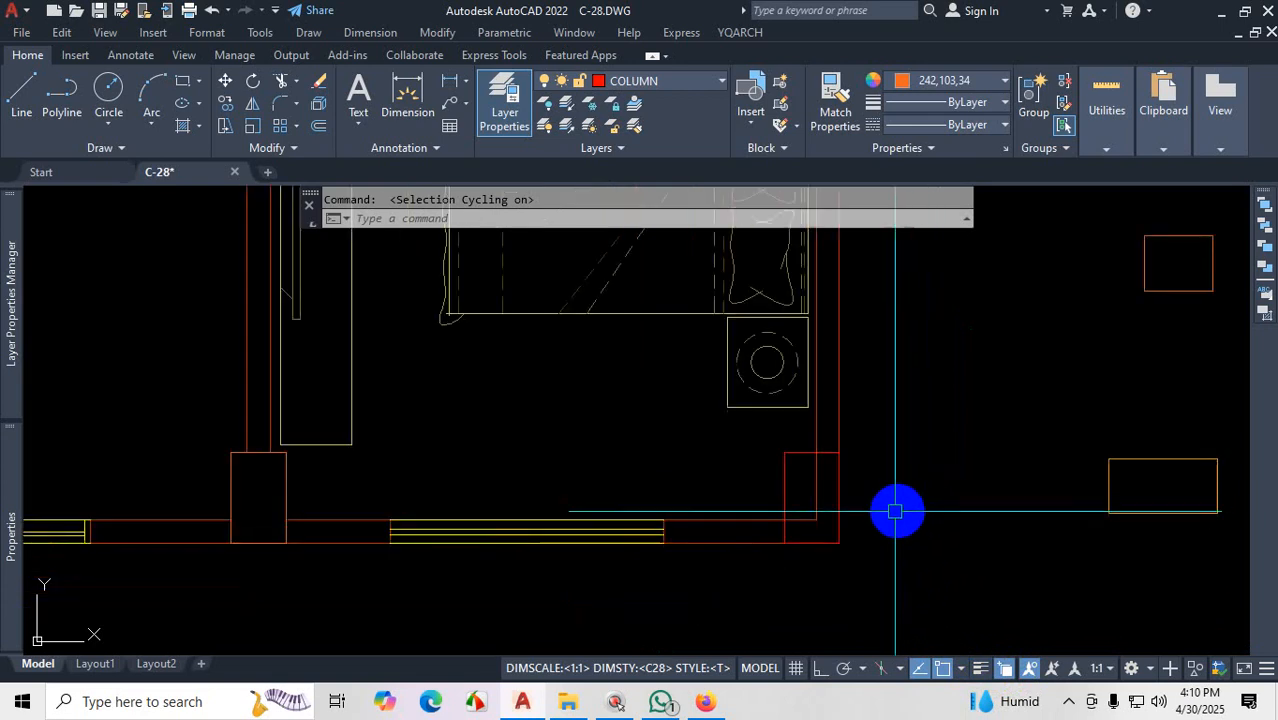
pyautogui.scroll(4, 895, 511)
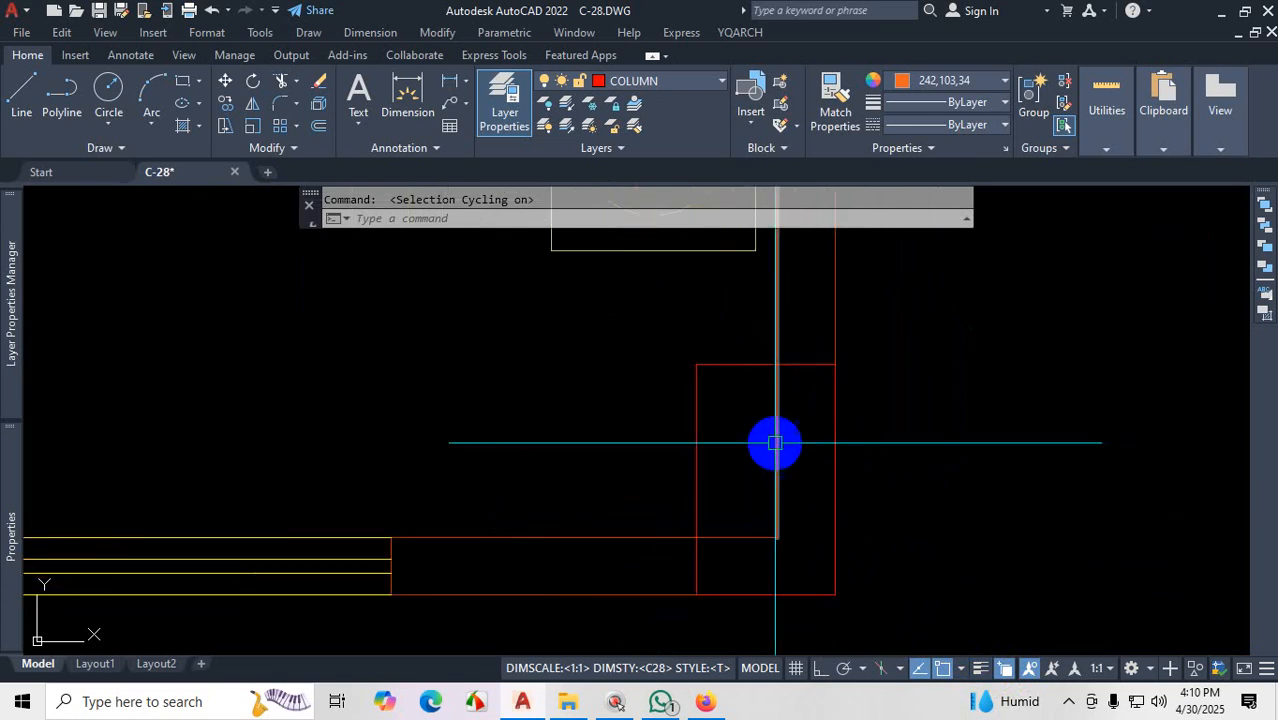
pyautogui.scroll(-2, 718, 465)
pyautogui.scroll(2, 775, 442)
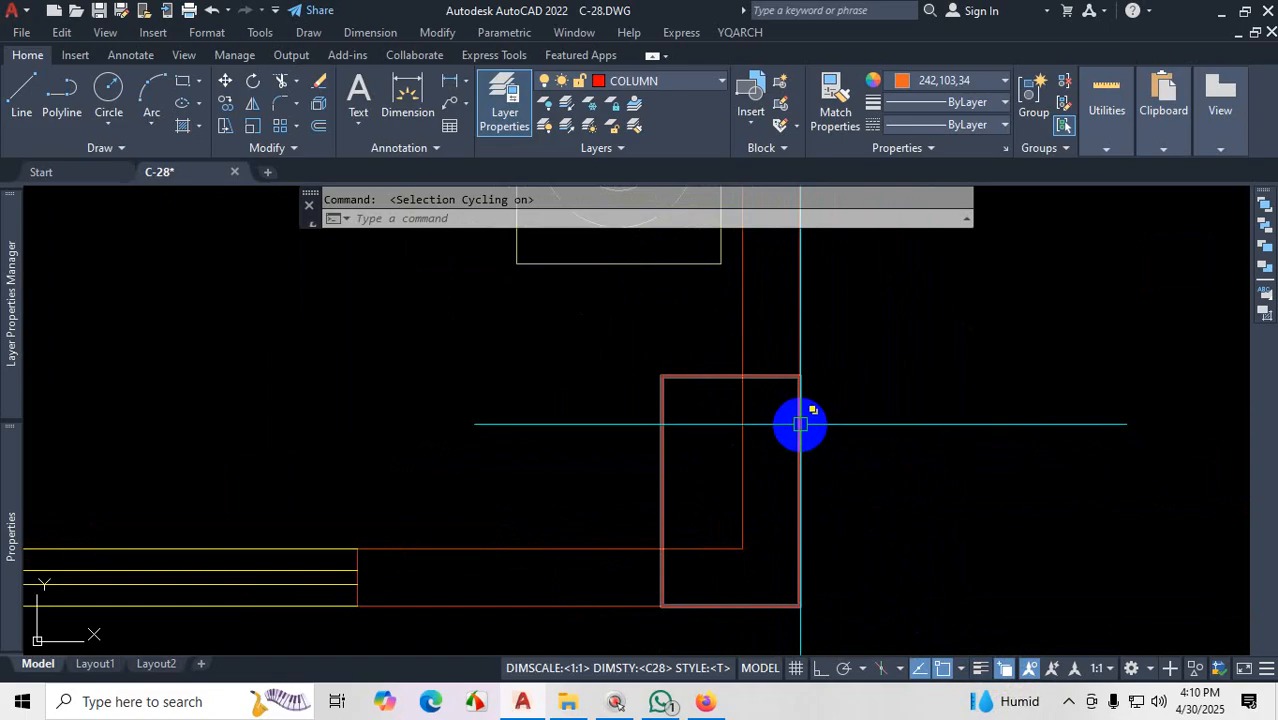
pyautogui.click(800, 424)
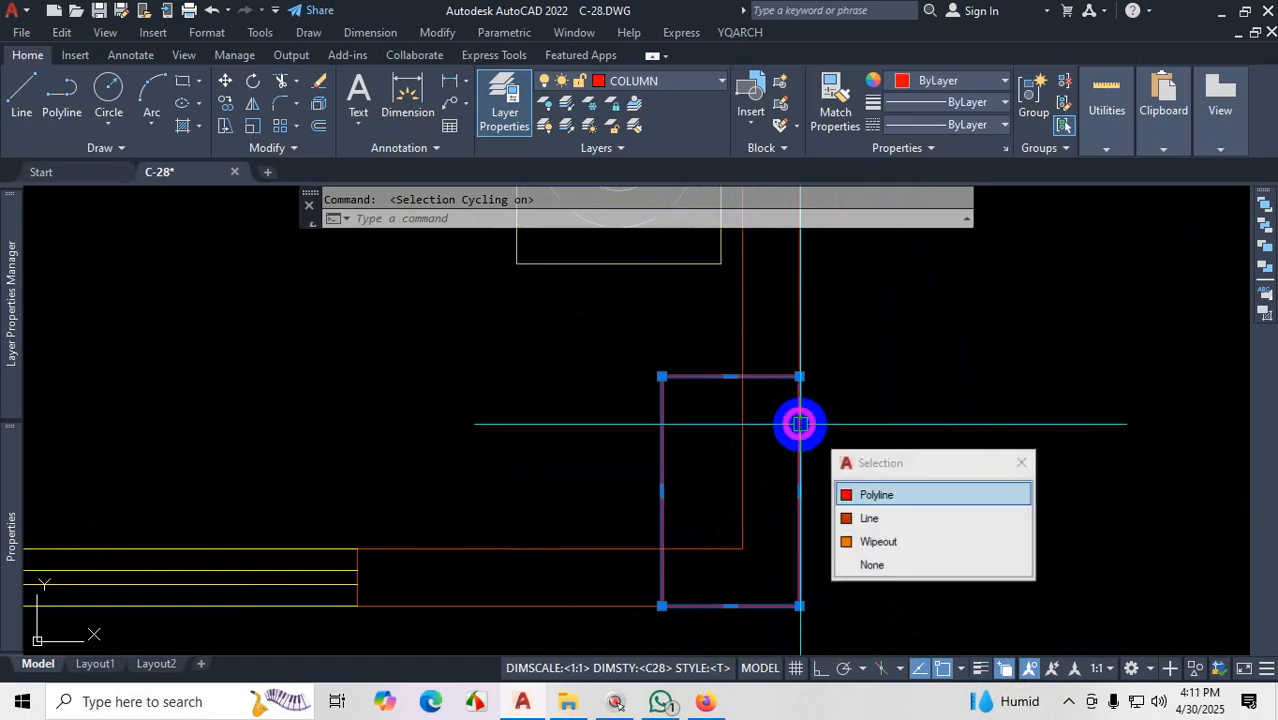
pyautogui.click(889, 496)
pyautogui.rightClick(884, 349)
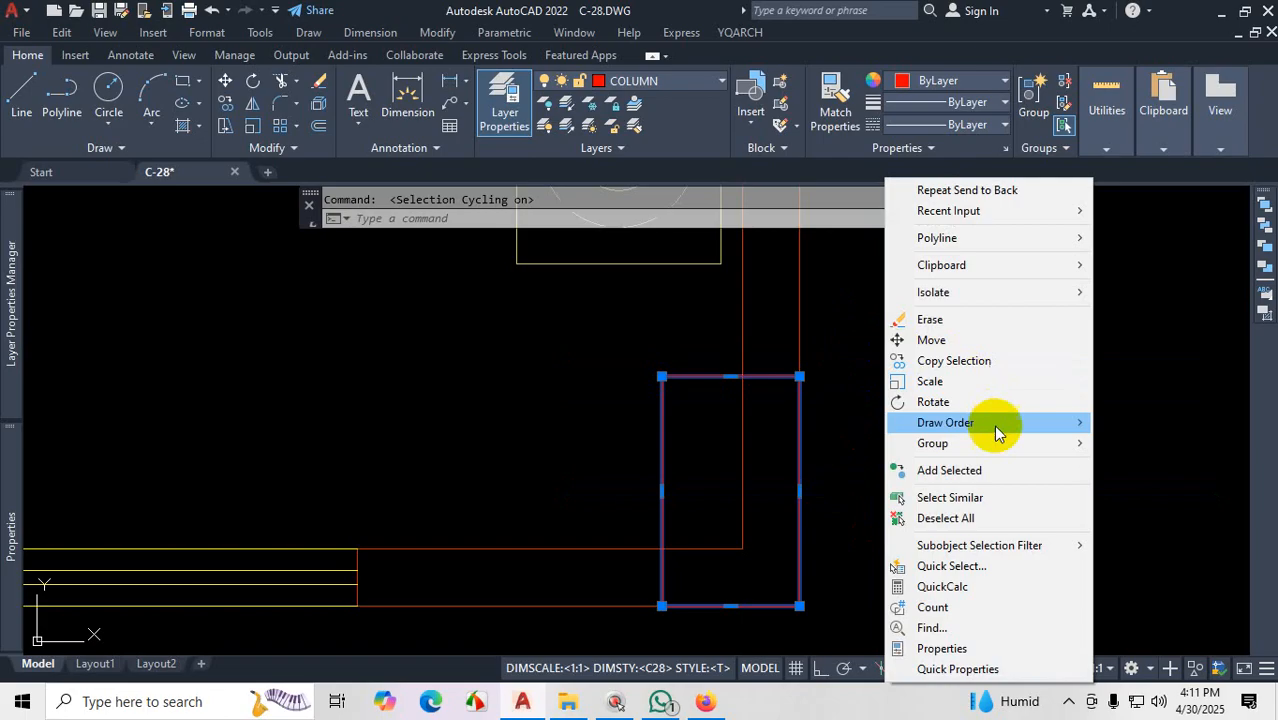
pyautogui.moveTo(993, 425)
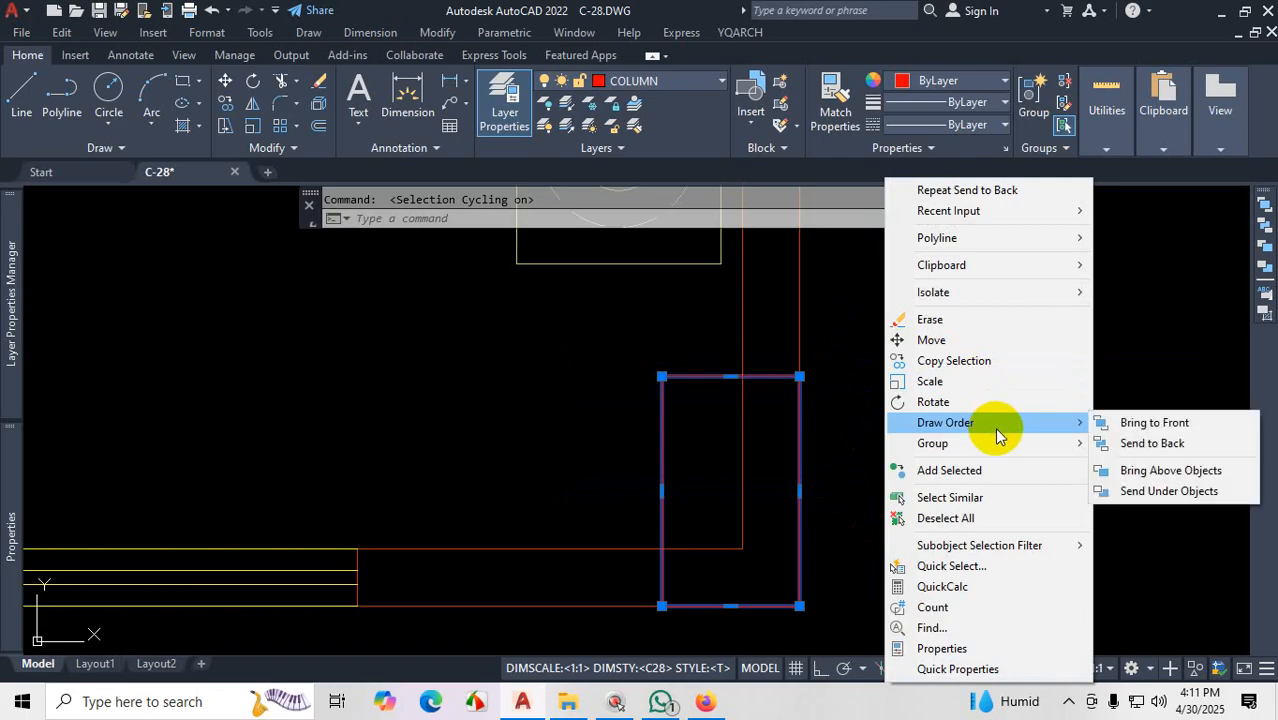
pyautogui.click(1170, 452)
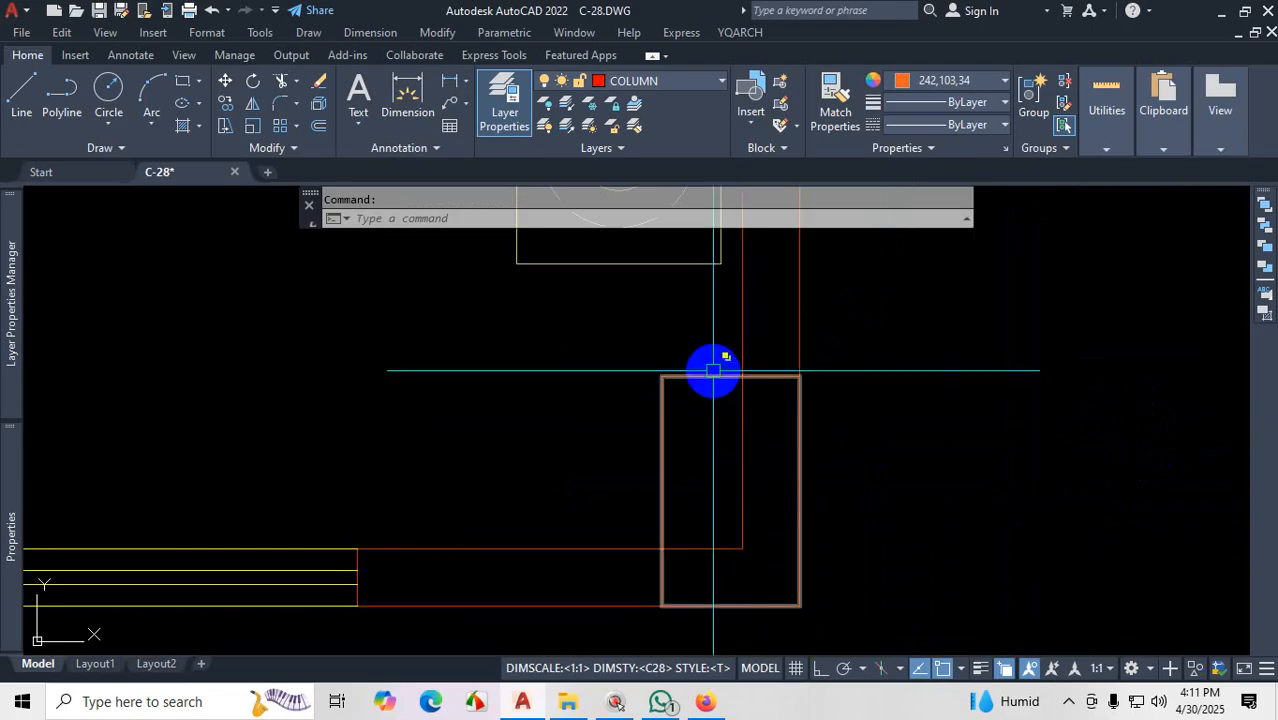
# Step: Check the stacking order of the overlapping objects on the corner column's outer edge and clear the selection
pyautogui.click(805, 446)
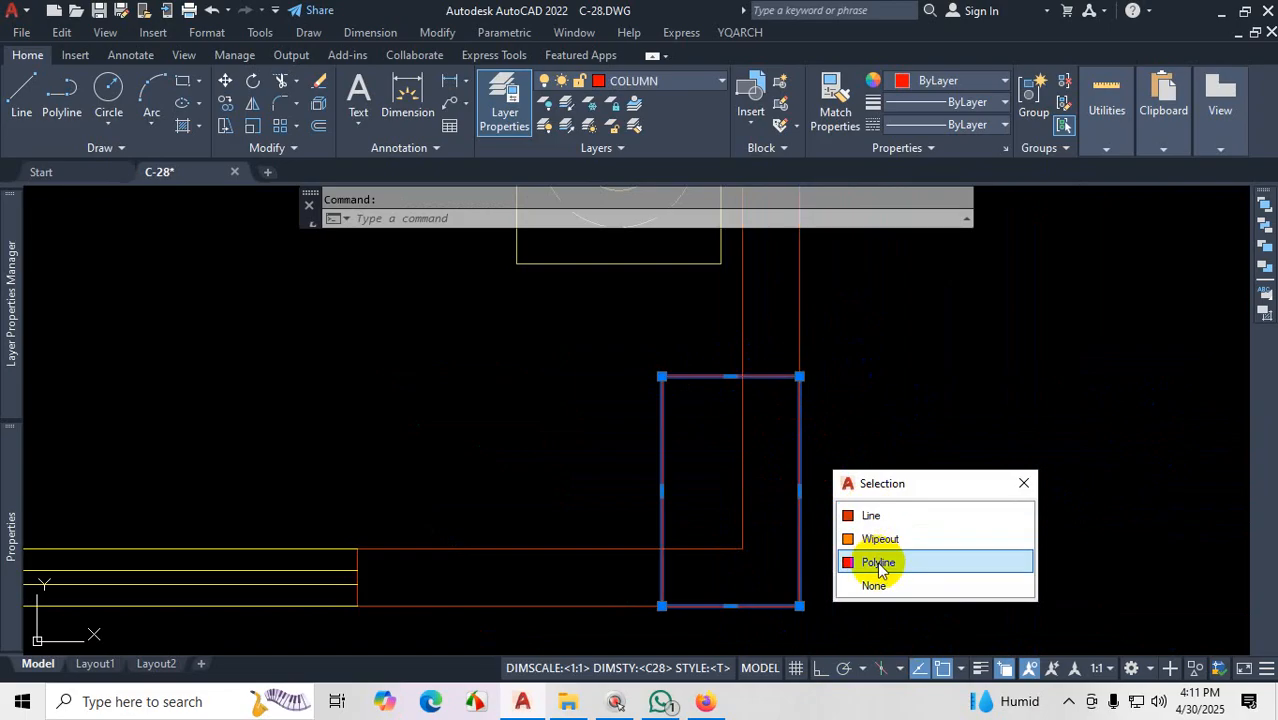
pyautogui.click(985, 327)
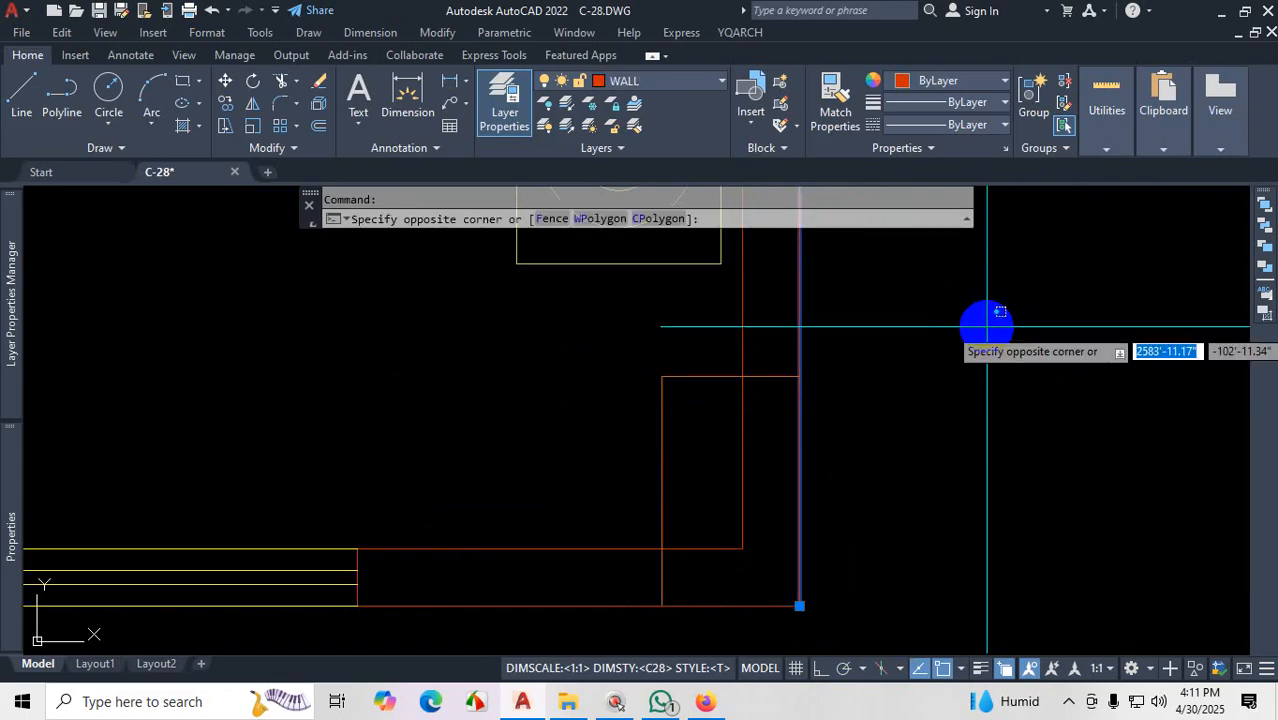
pyautogui.press('Escape')
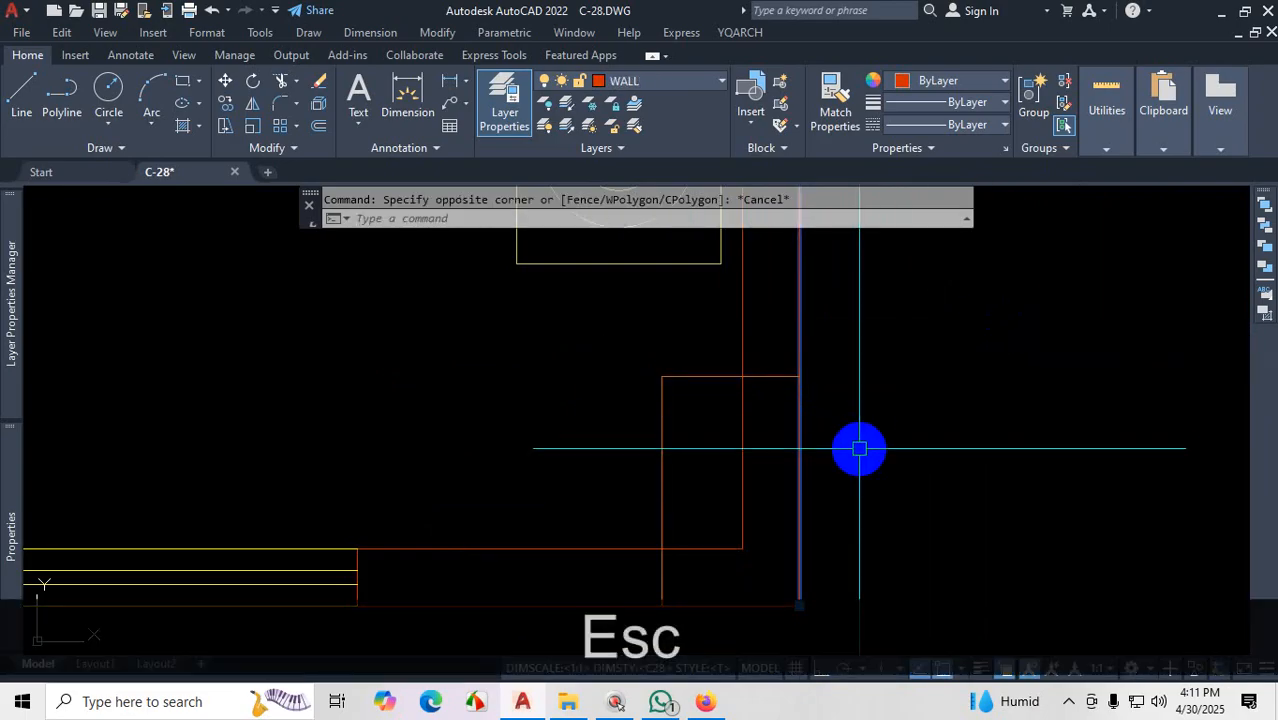
pyautogui.press('Escape')
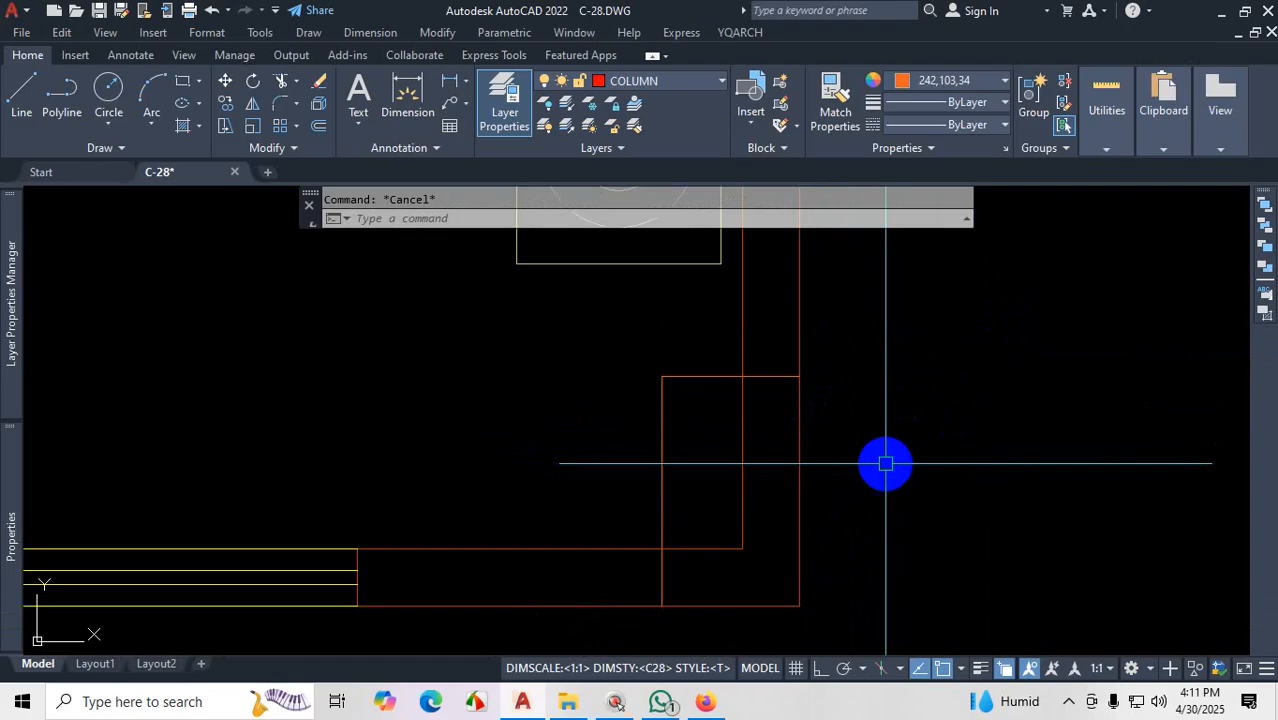
pyautogui.hotkey('ctrl', '1')
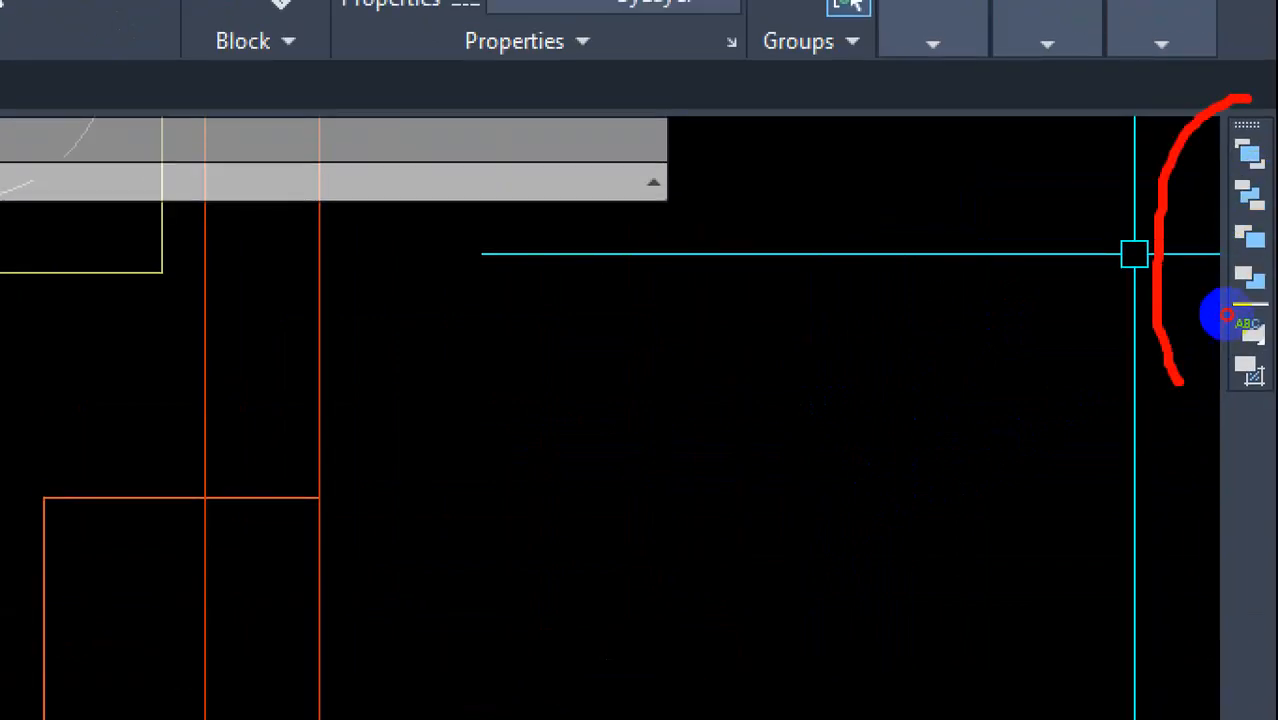
pyautogui.moveTo(1274, 395)
pyautogui.mouseDown()
pyautogui.moveTo(1195, 3)
pyautogui.moveTo(1124, 366)
pyautogui.moveTo(1243, 421)
pyautogui.mouseUp()
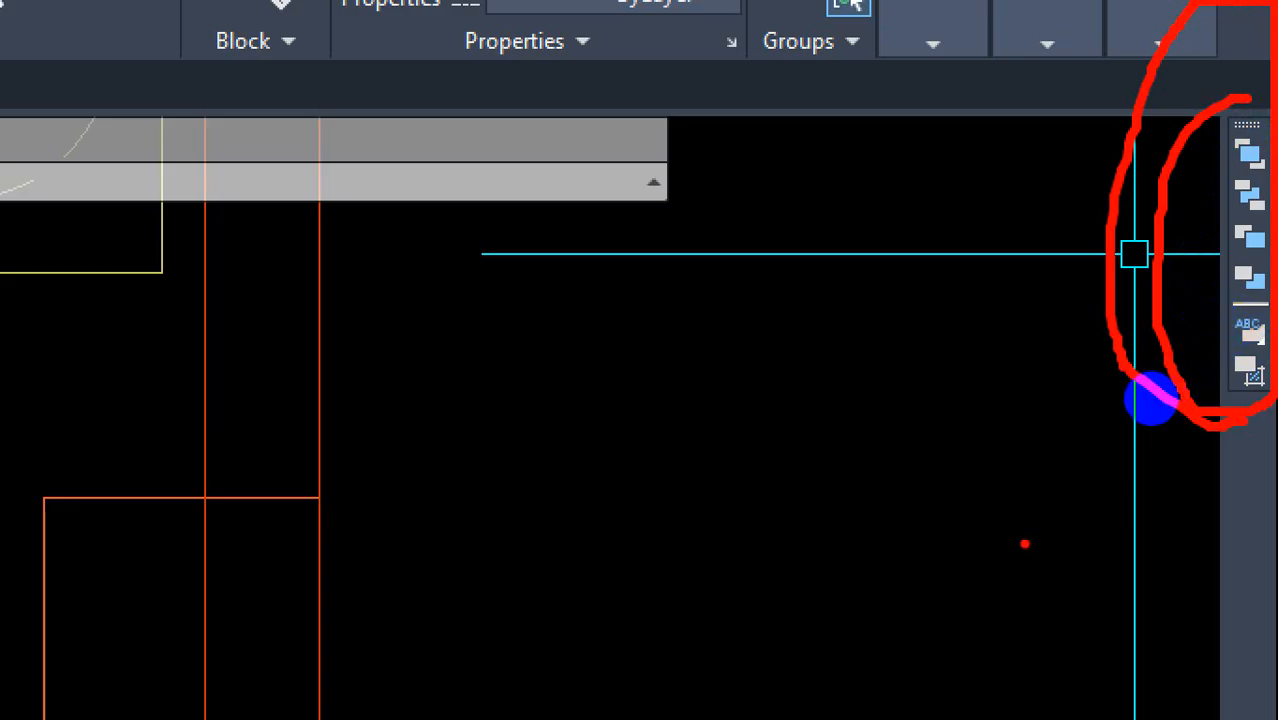
pyautogui.press('Escape')
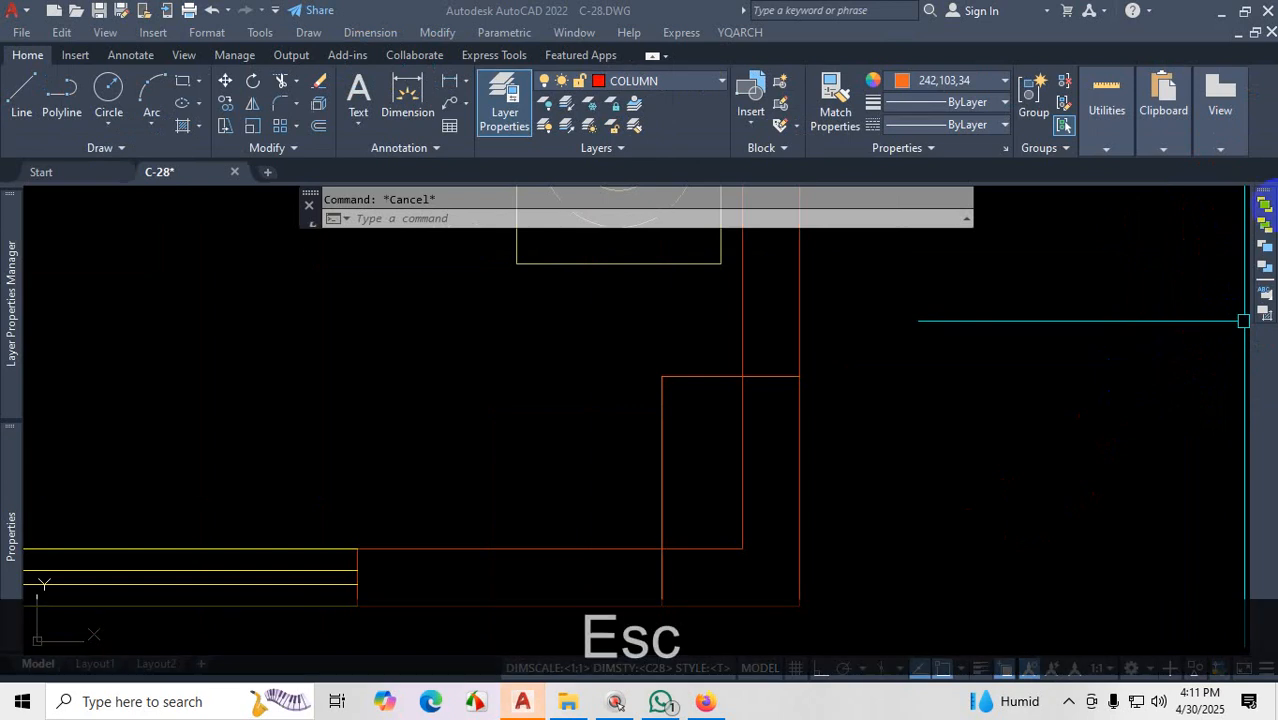
# Step: Undock the Draw Order toolbar into the drawing area and close it
pyautogui.moveTo(1243, 129); pyautogui.dragTo(1026, 241)
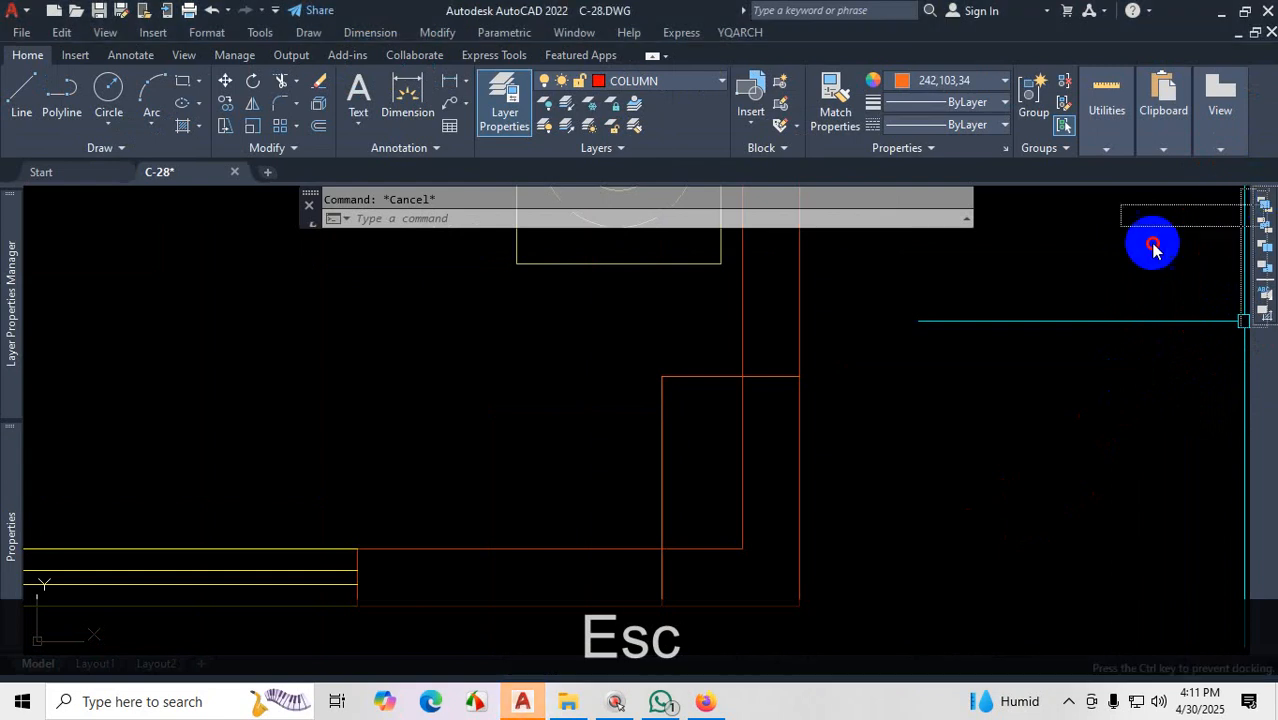
pyautogui.moveTo(1153, 248); pyautogui.dragTo(1130, 262)
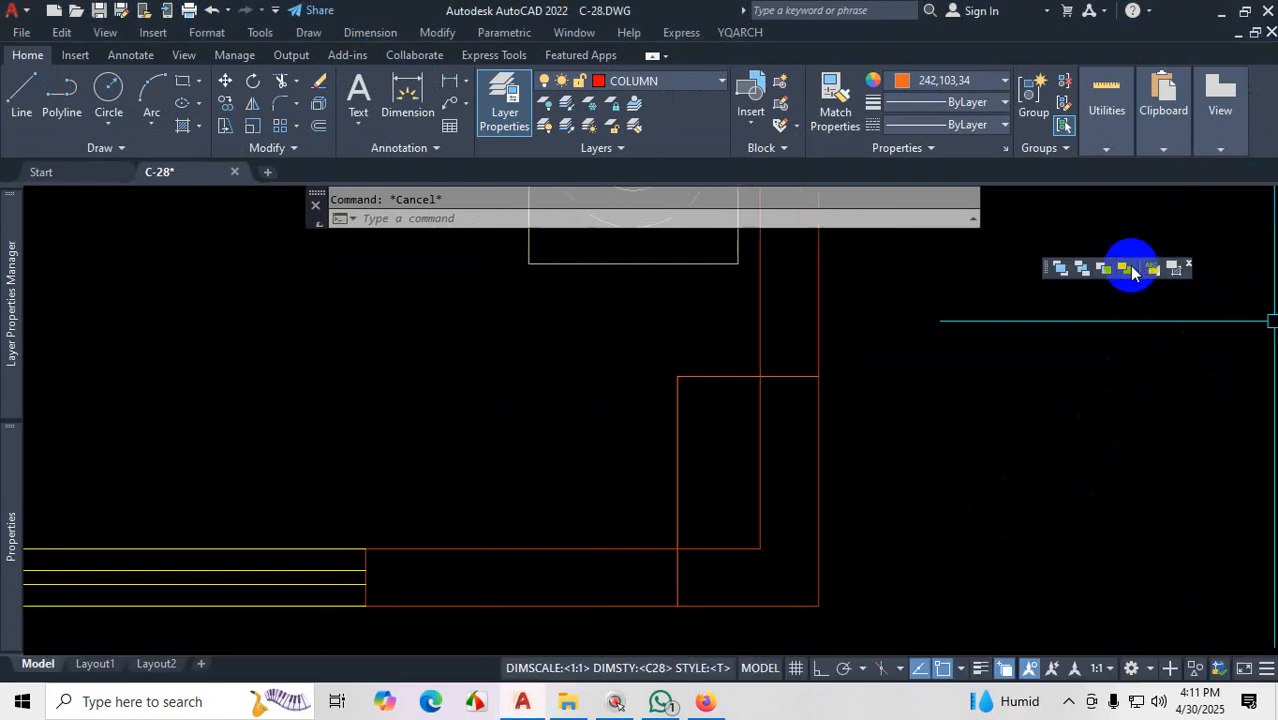
pyautogui.click(1185, 262)
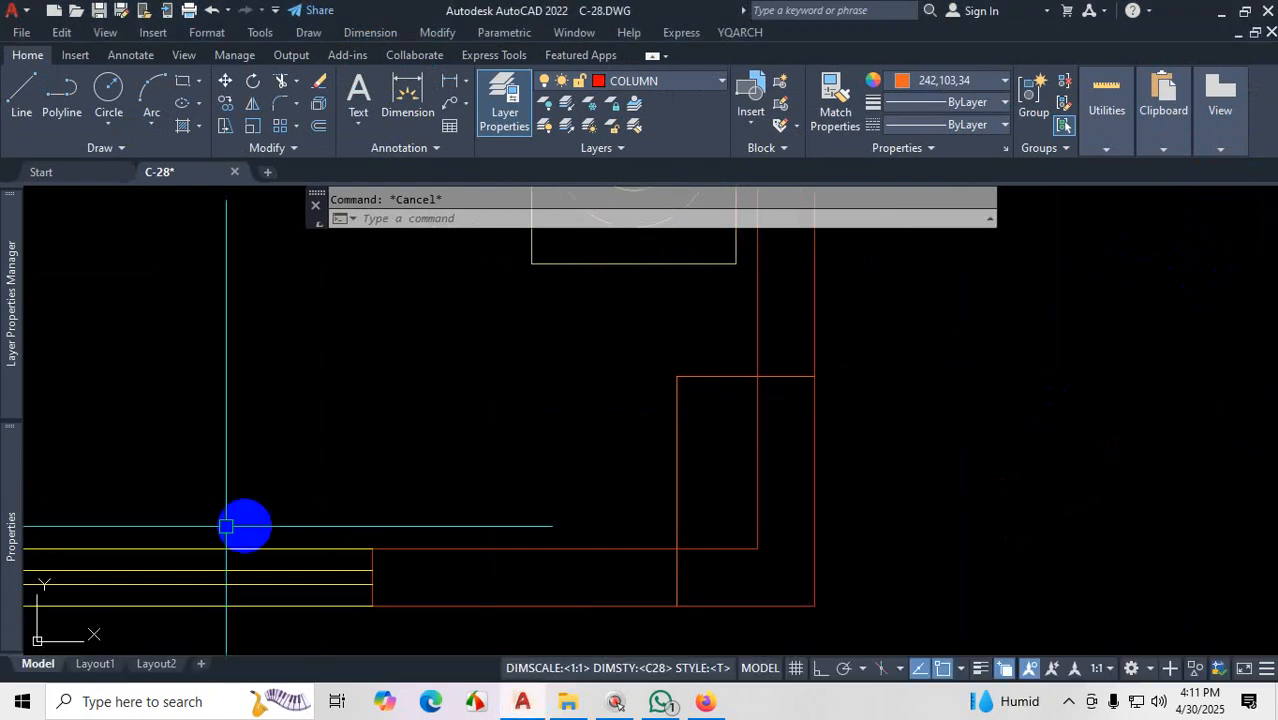
pyautogui.moveTo(22, 373)
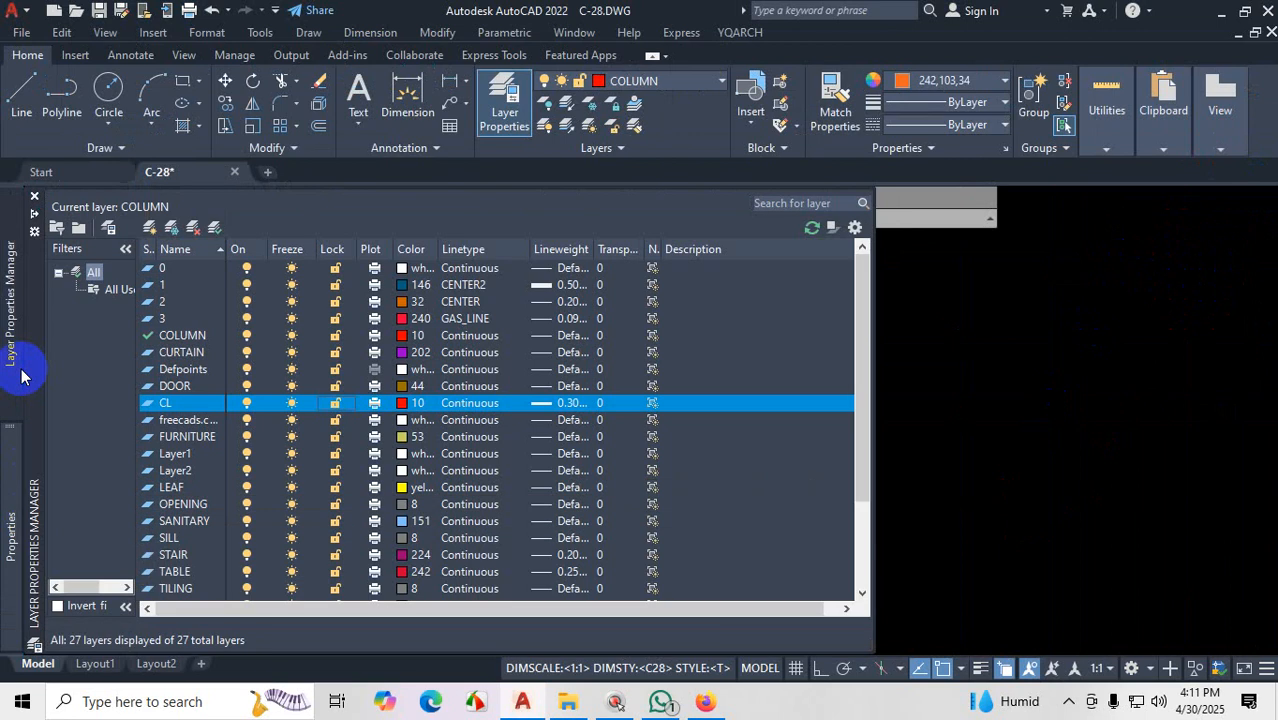
pyautogui.click(990, 437)
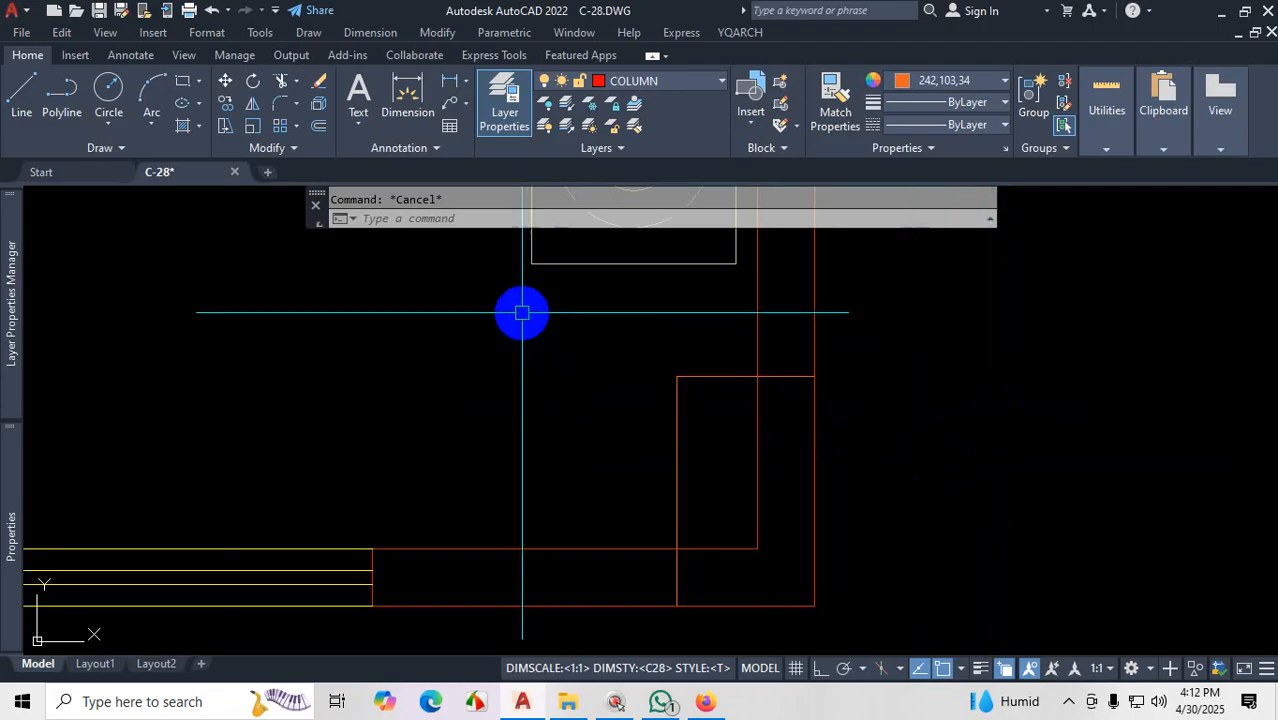
# Step: Display the Draw toolbar, undock it into the drawing area and close it
pyautogui.click(262, 33)
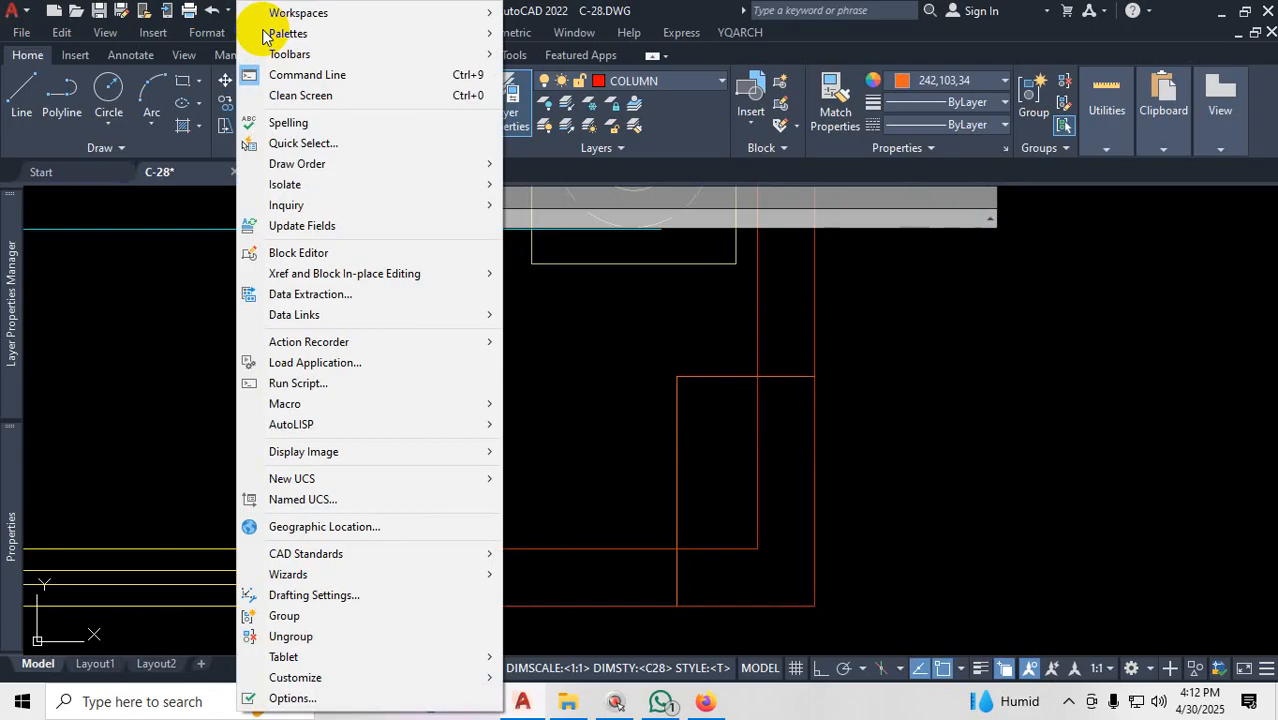
pyautogui.moveTo(307, 12)
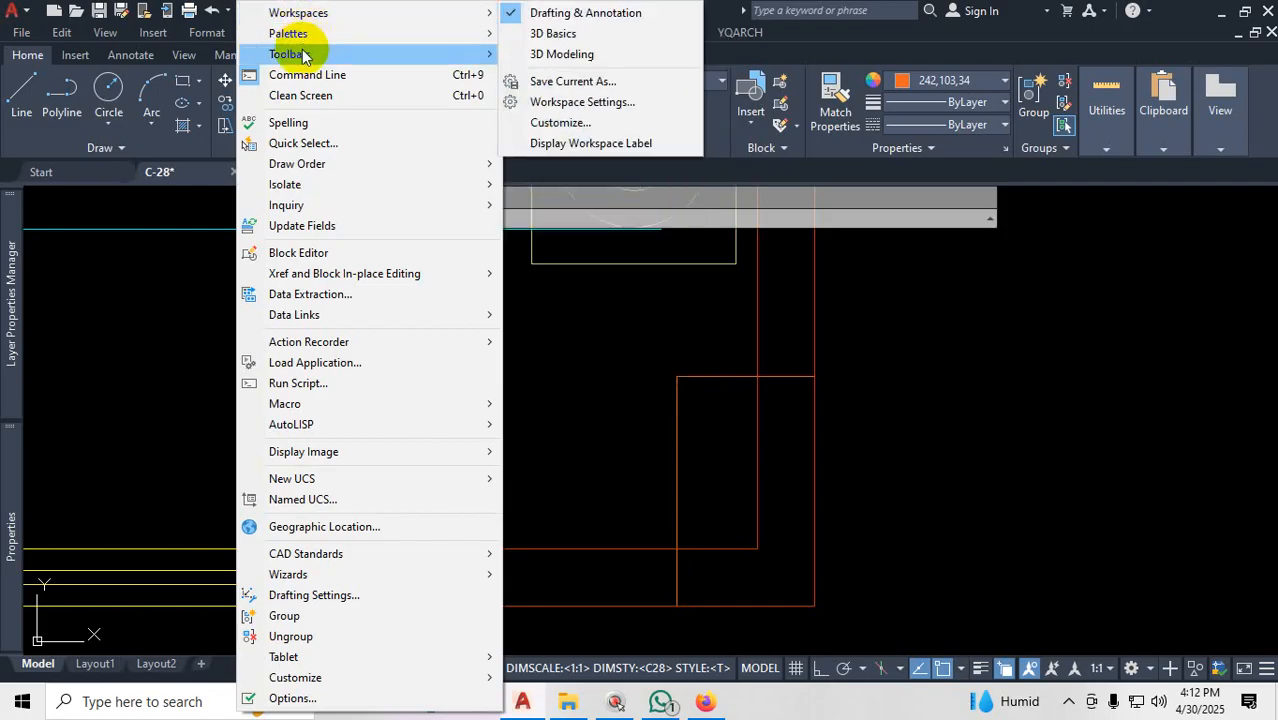
pyautogui.moveTo(300, 60)
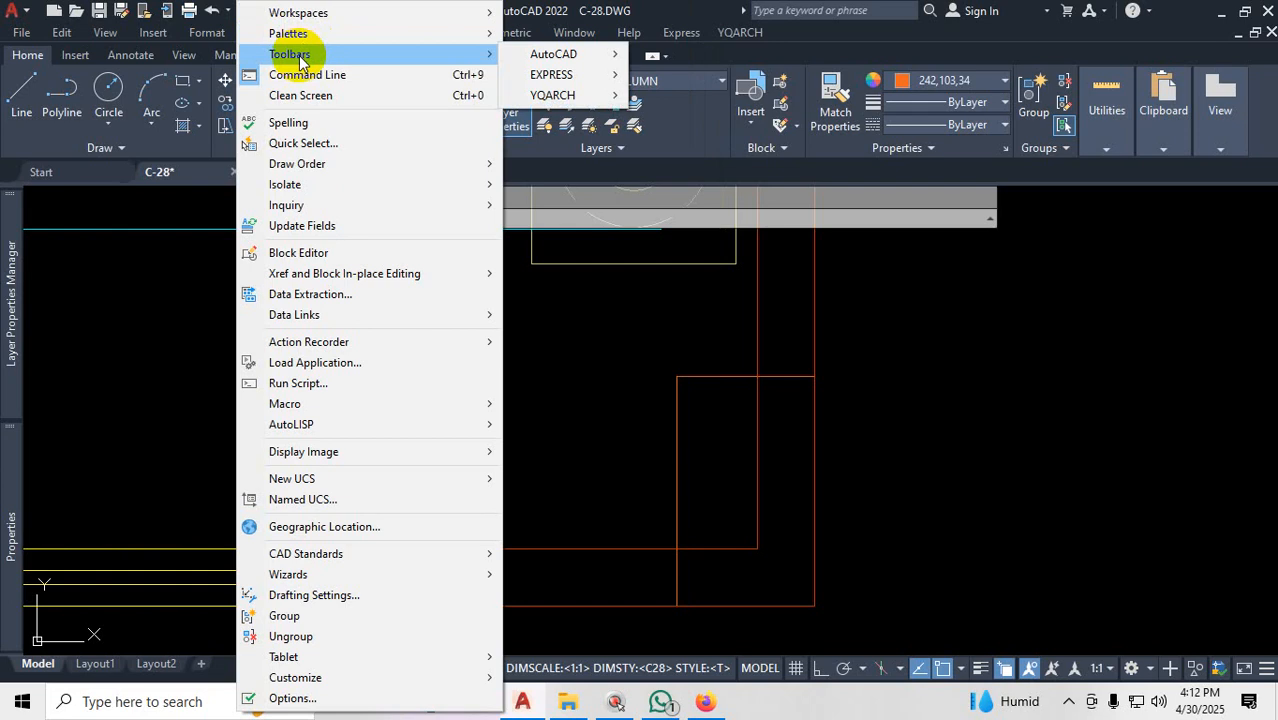
pyautogui.moveTo(580, 57)
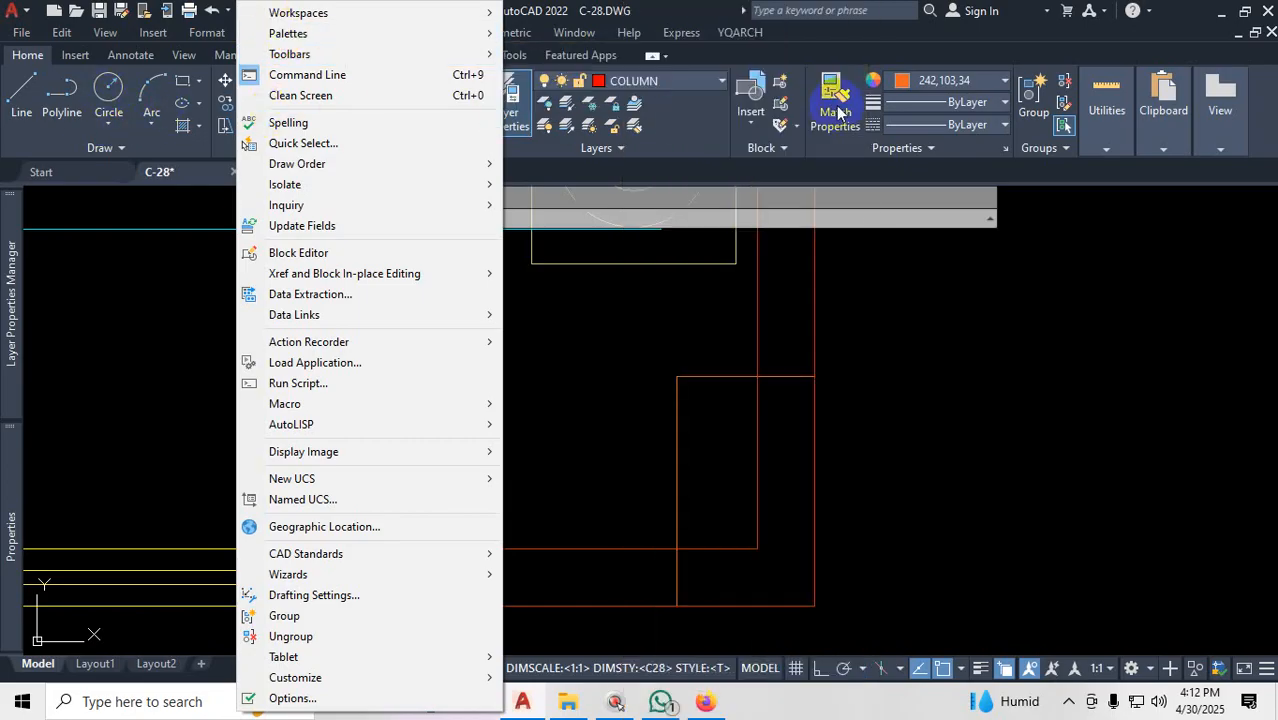
pyautogui.moveTo(422, 62)
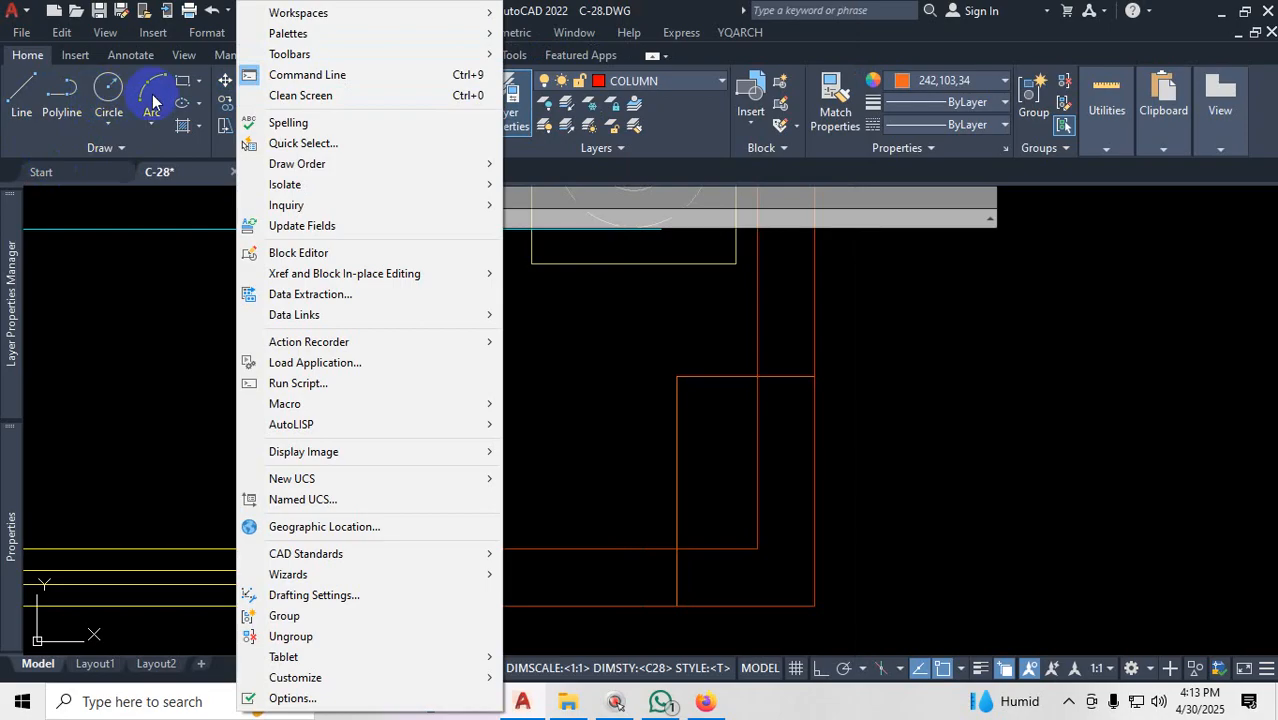
pyautogui.moveTo(357, 51)
pyautogui.moveTo(590, 55)
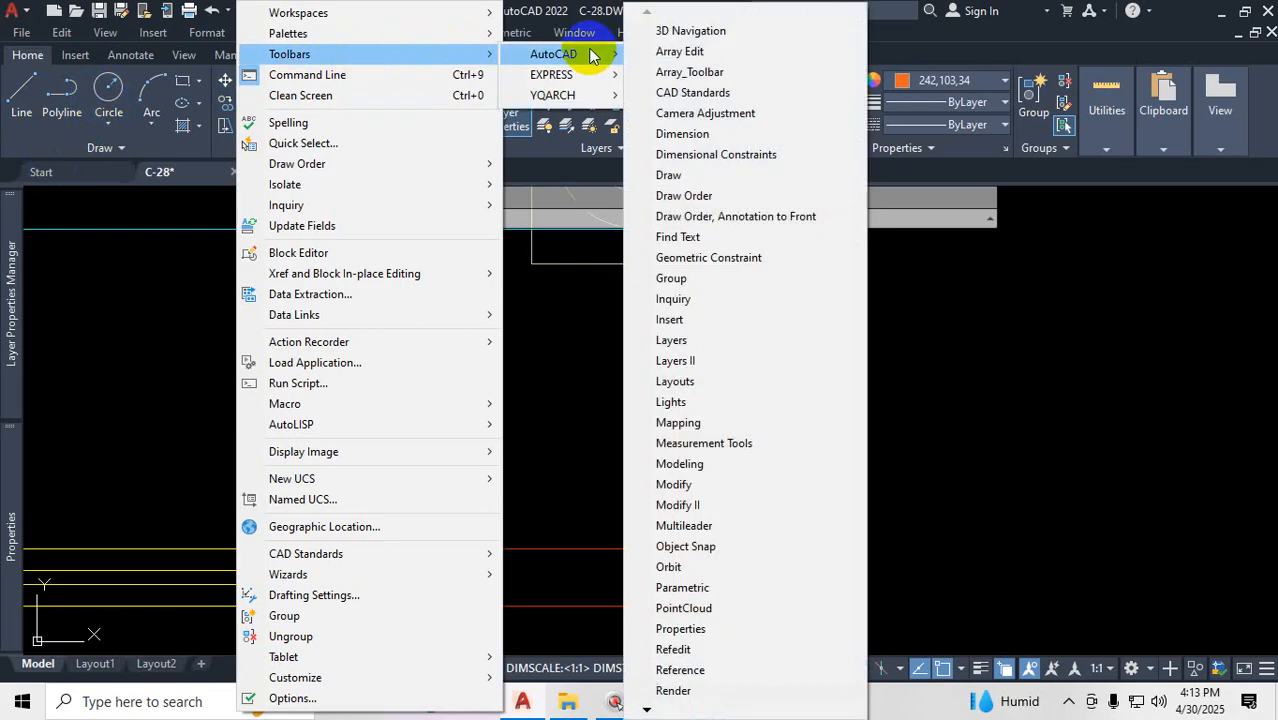
pyautogui.click(709, 176)
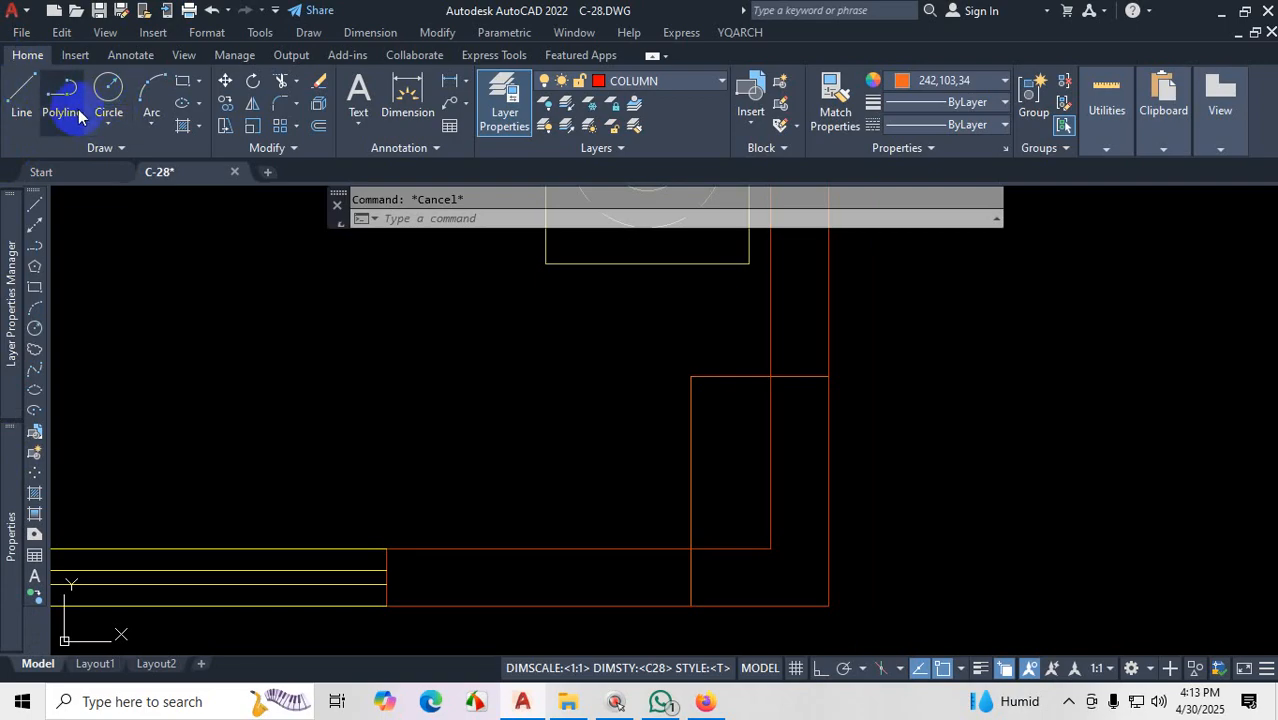
pyautogui.moveTo(37, 192)
pyautogui.mouseDown()
pyautogui.moveTo(163, 223)
pyautogui.moveTo(303, 374)
pyautogui.moveTo(390, 372)
pyautogui.mouseUp()
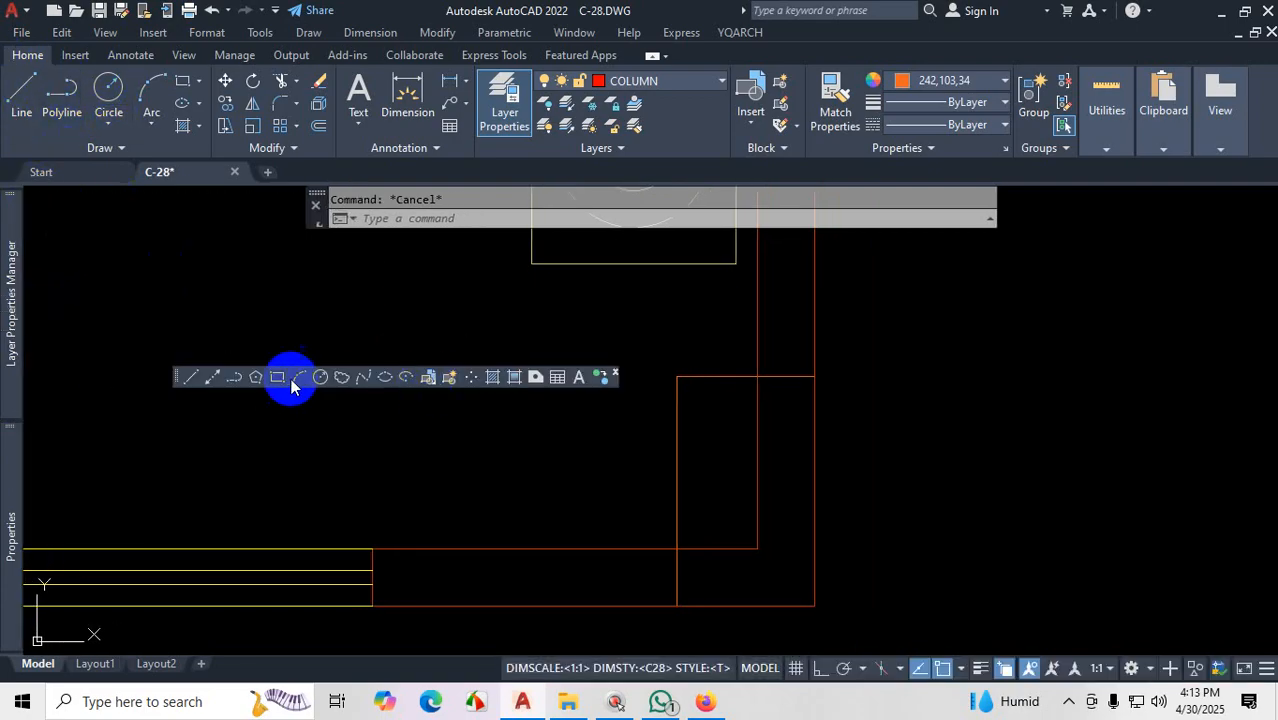
pyautogui.click(616, 376)
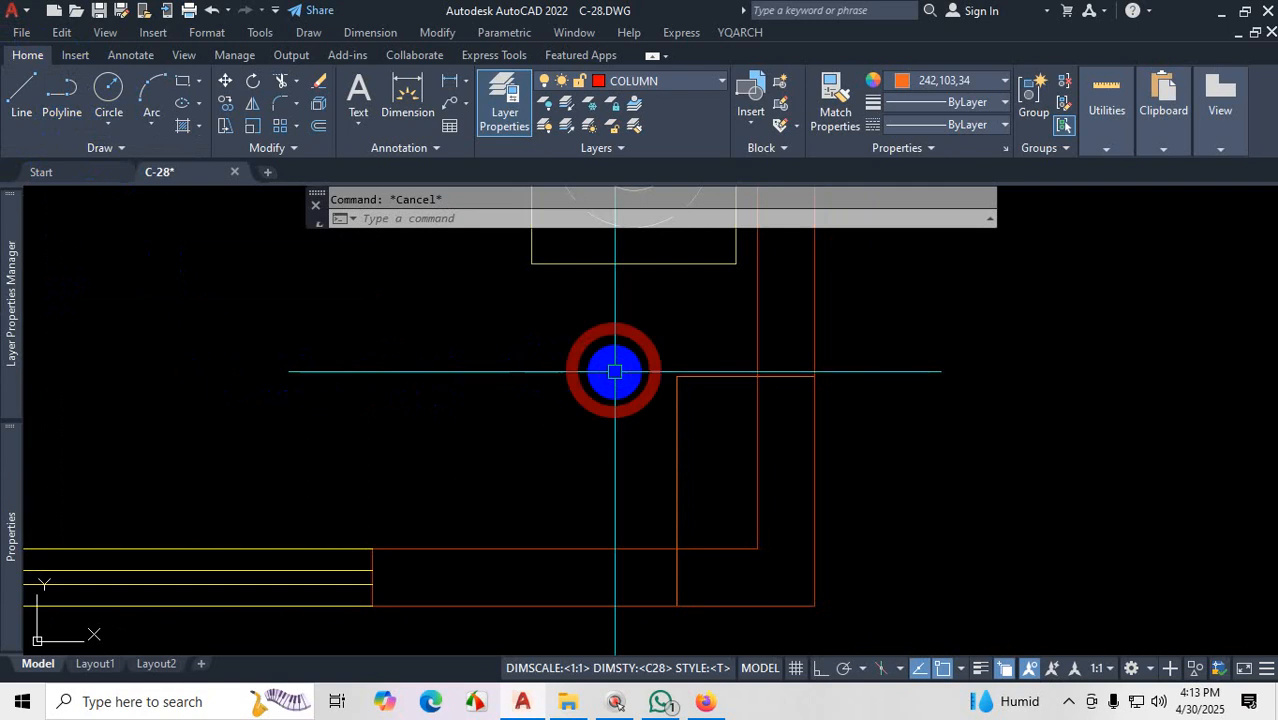
# Step: Display the Draw Order toolbar and dock it vertically beside the drawing area, on the side opposite the Properties palette
pyautogui.click(259, 32)
pyautogui.moveTo(425, 63)
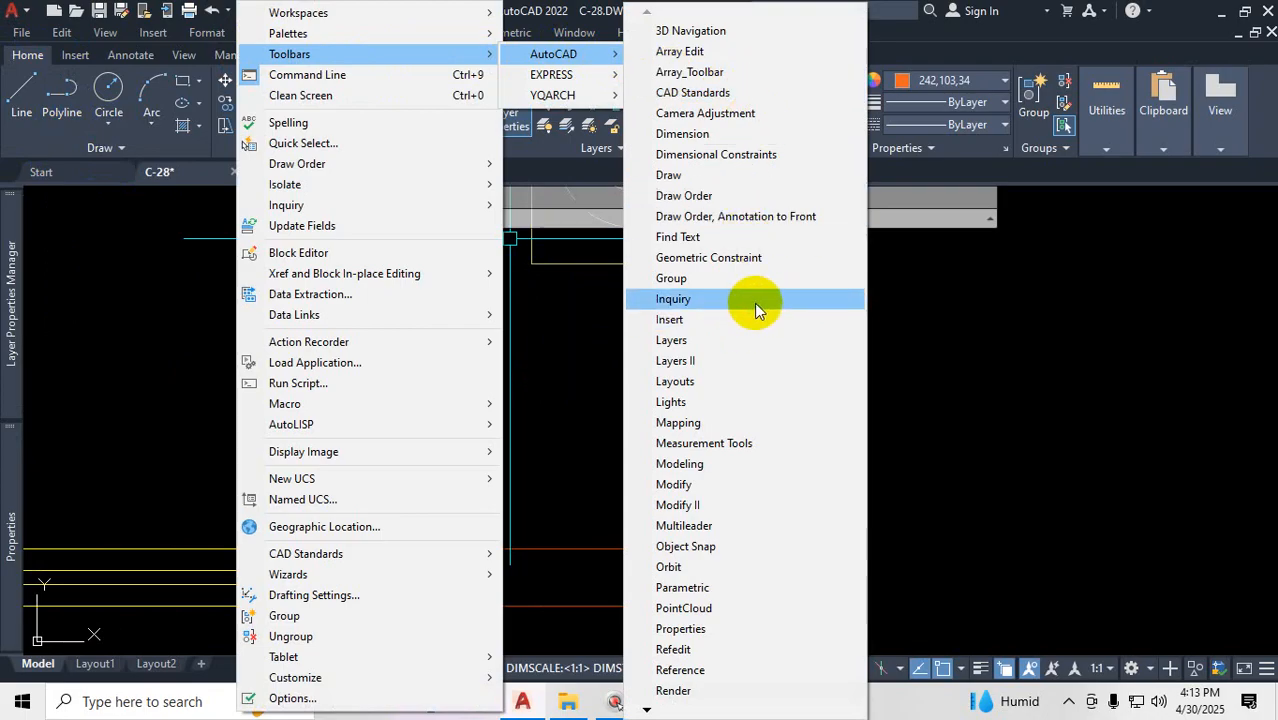
pyautogui.click(700, 198)
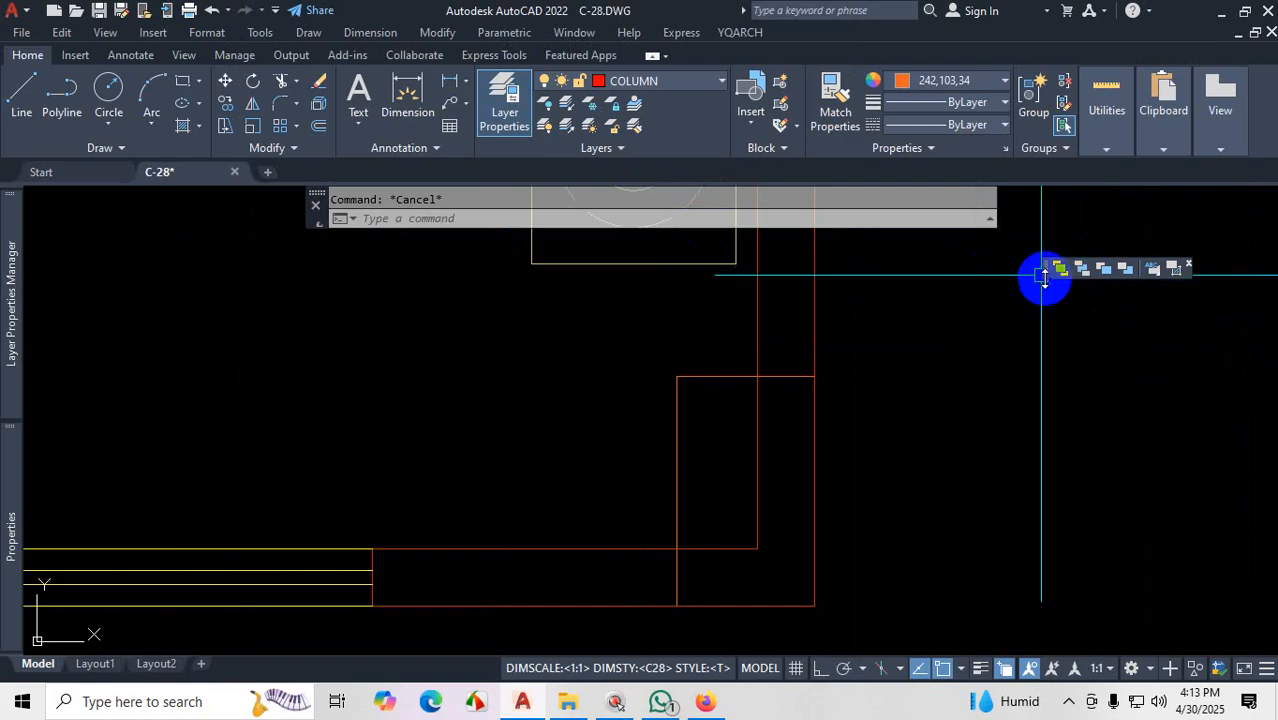
pyautogui.moveTo(1044, 269); pyautogui.dragTo(1262, 252)
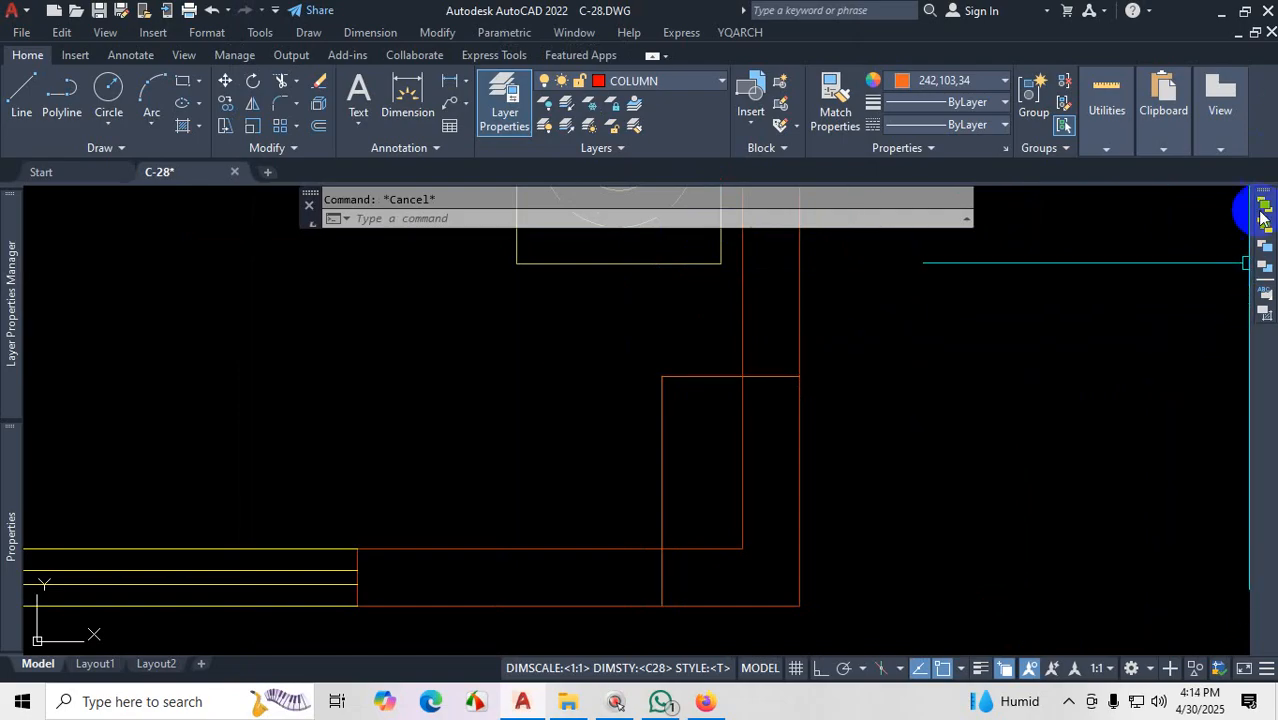
# Step: Slide the docked Draw Order toolbar down along its edge and move it back up to its original place
pyautogui.moveTo(1263, 291)
pyautogui.mouseDown()
pyautogui.moveTo(1174, 334)
pyautogui.moveTo(1234, 234)
pyautogui.moveTo(1268, 213)
pyautogui.moveTo(1250, 290)
pyautogui.mouseUp()
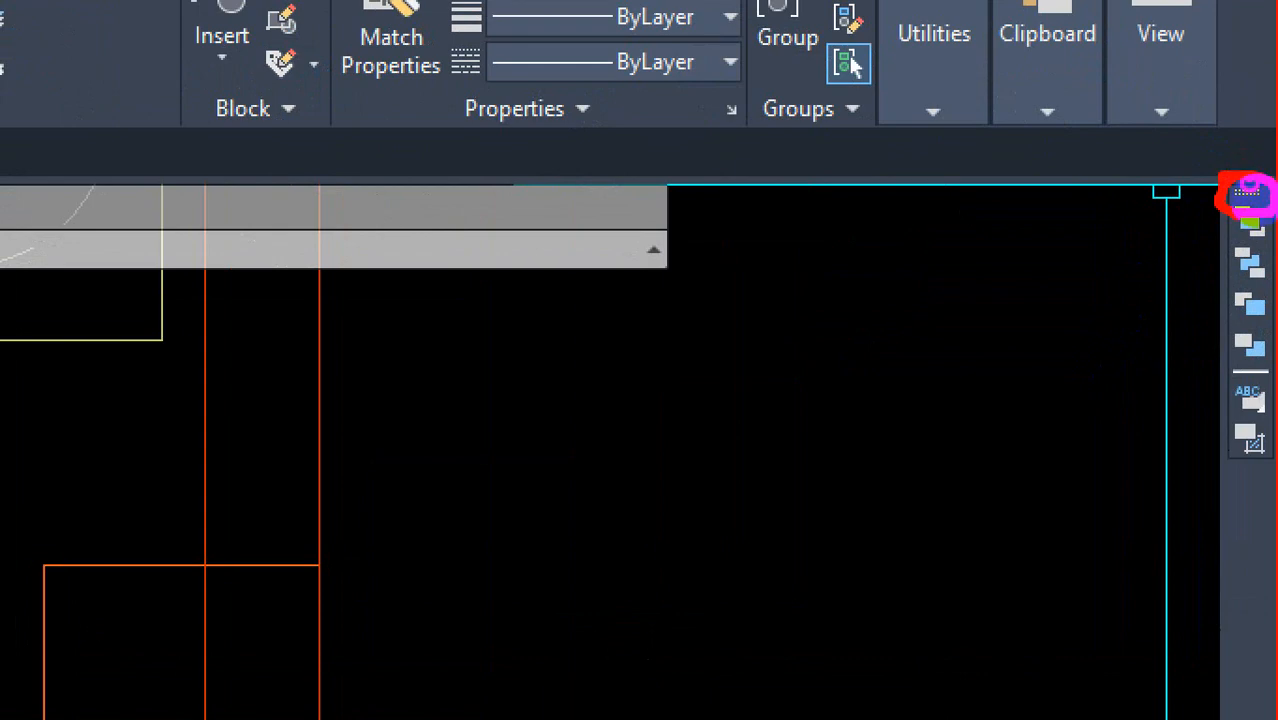
pyautogui.press('Escape')
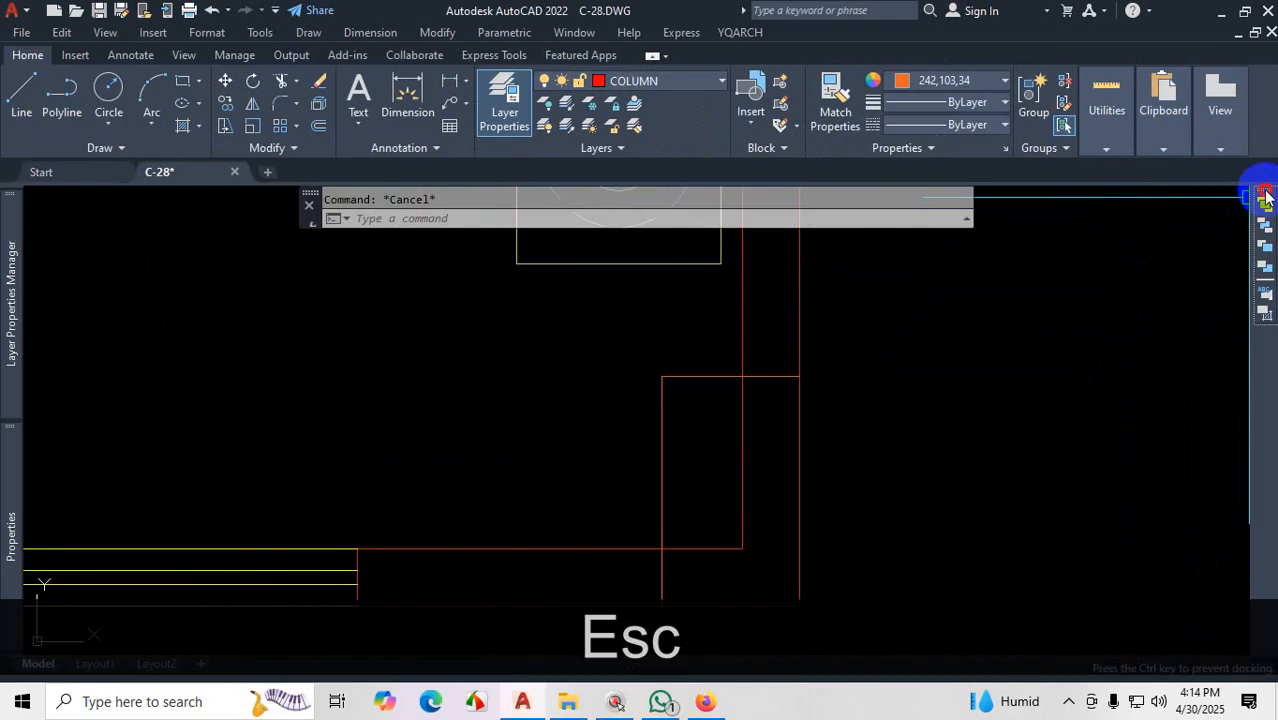
pyautogui.moveTo(1265, 198)
pyautogui.mouseDown()
pyautogui.moveTo(585, 257)
pyautogui.moveTo(540, 120)
pyautogui.moveTo(940, 193)
pyautogui.moveTo(1164, 86)
pyautogui.moveTo(553, 163)
pyautogui.moveTo(919, 549)
pyautogui.moveTo(1141, 443)
pyautogui.moveTo(1258, 302)
pyautogui.mouseUp()
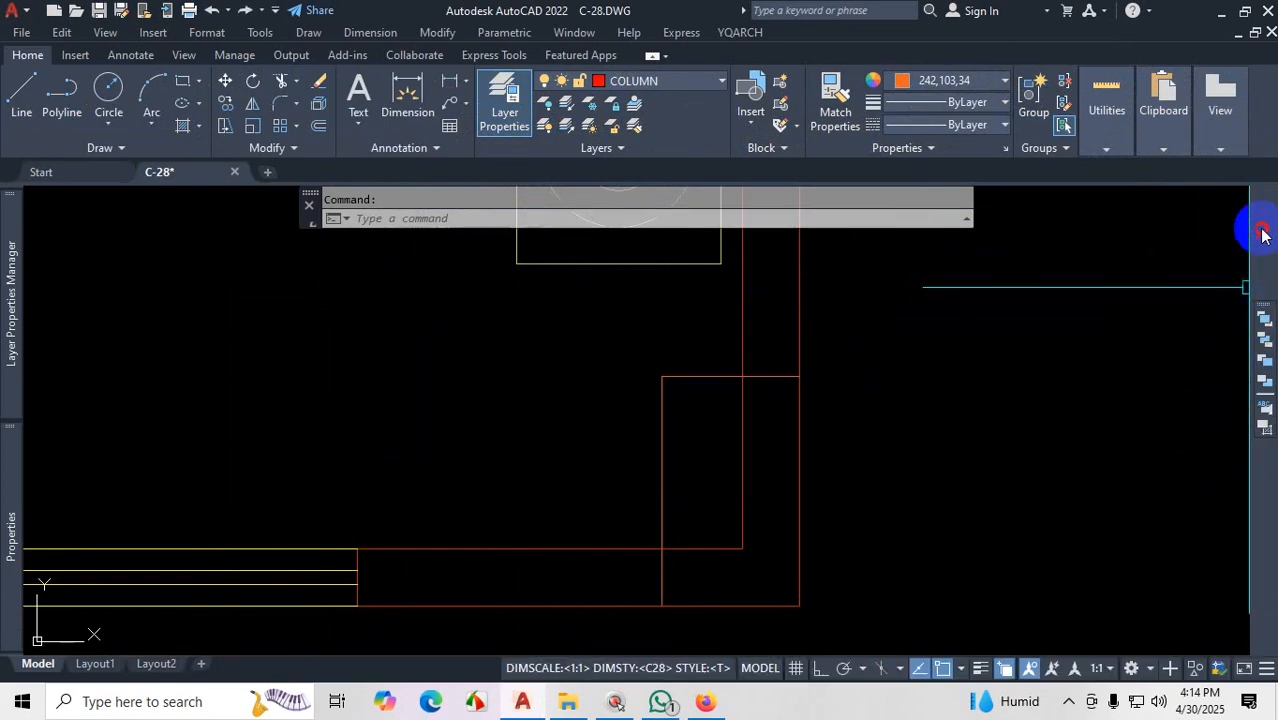
pyautogui.moveTo(1262, 306); pyautogui.dragTo(1252, 203)
pyautogui.press('Escape')
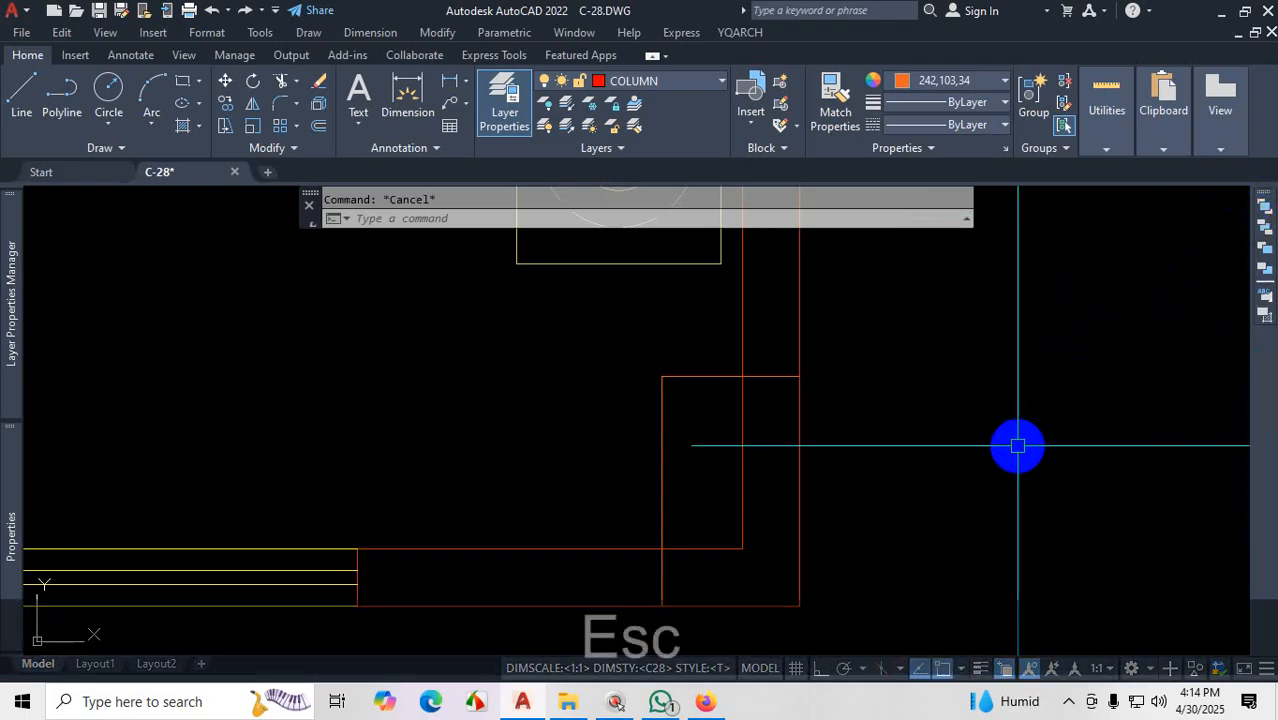
# Step: Check the stacking order of the overlapping objects on the rightmost upright column outline outside the plan and clear the selection
pyautogui.click(1068, 701)
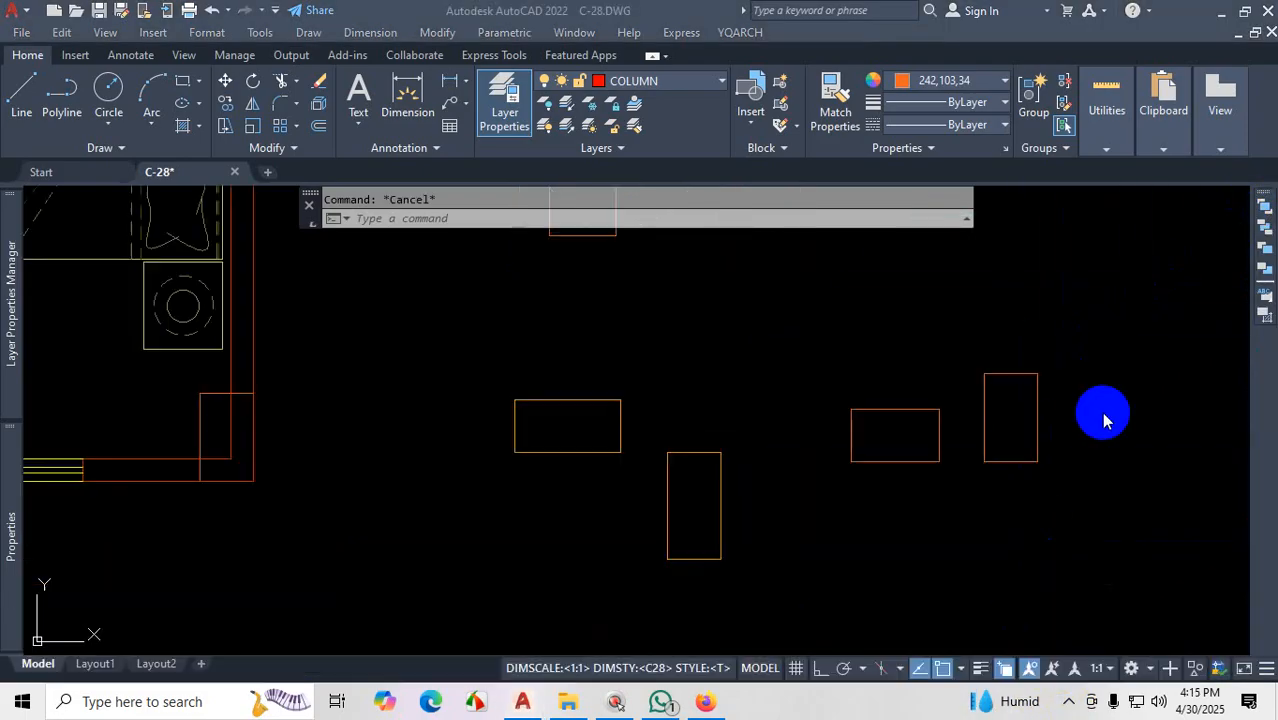
pyautogui.click(1111, 405)
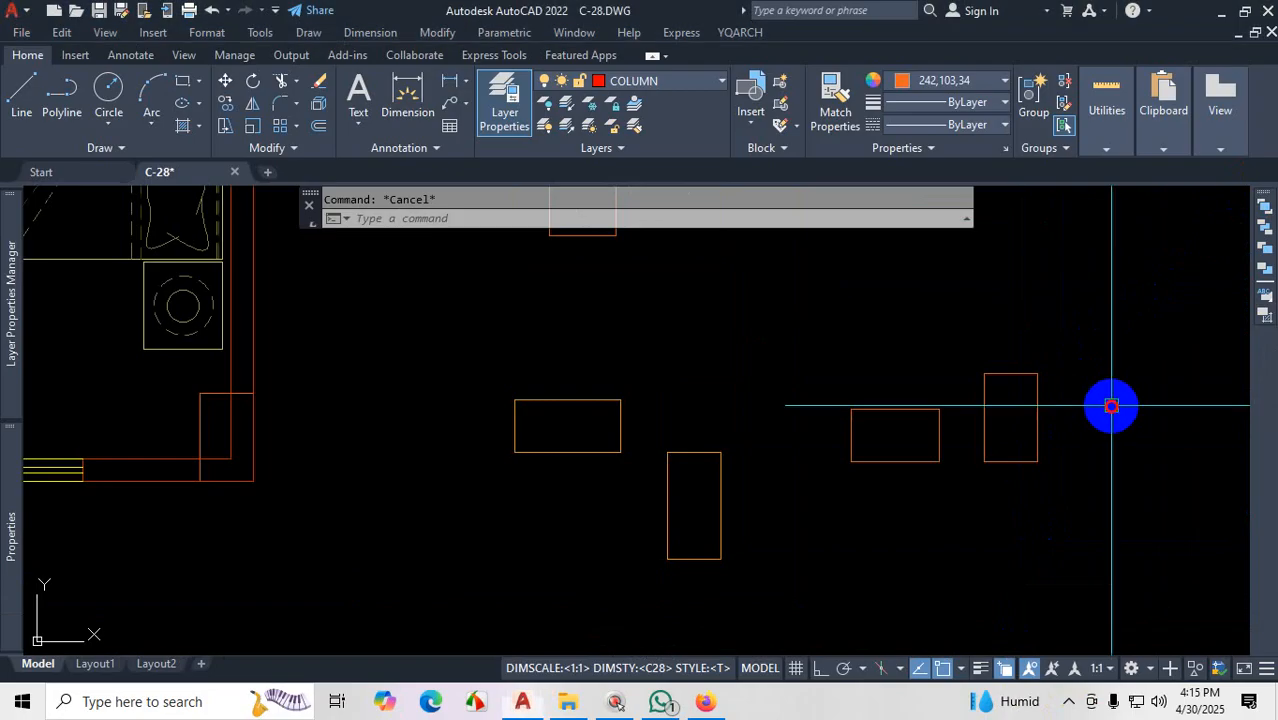
pyautogui.click(1030, 377)
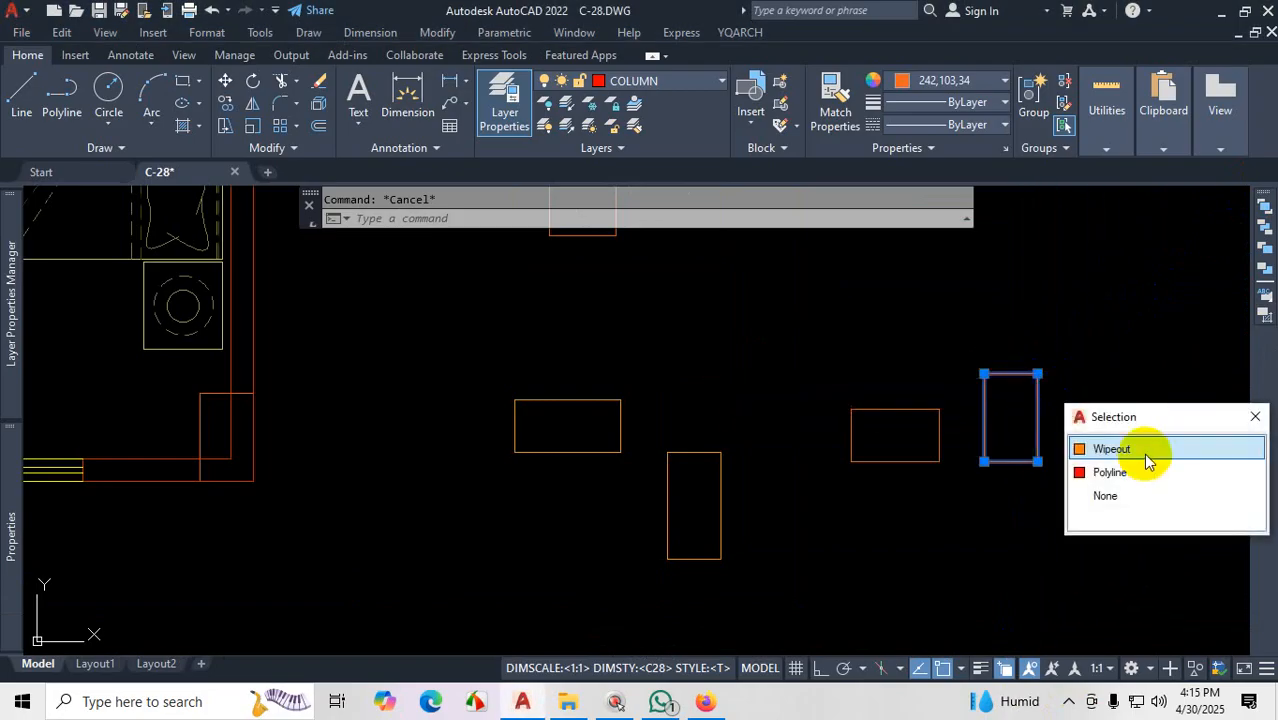
pyautogui.click(1134, 325)
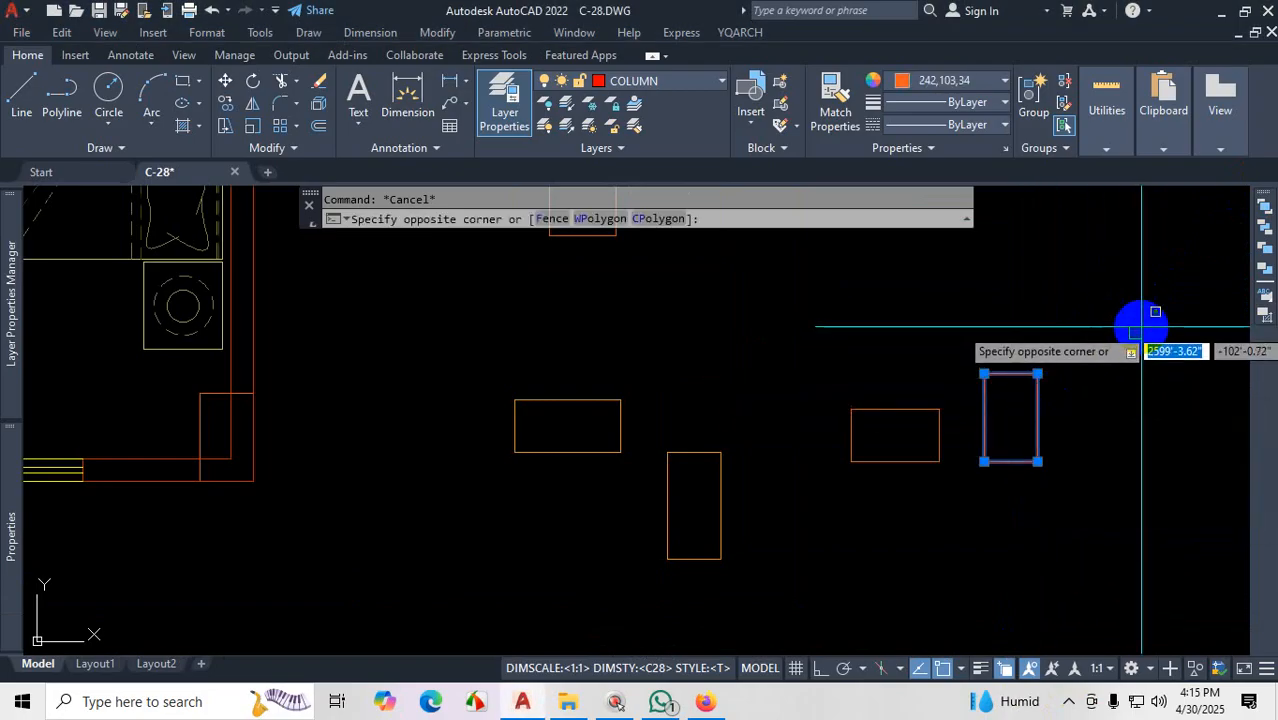
pyautogui.press('Escape')
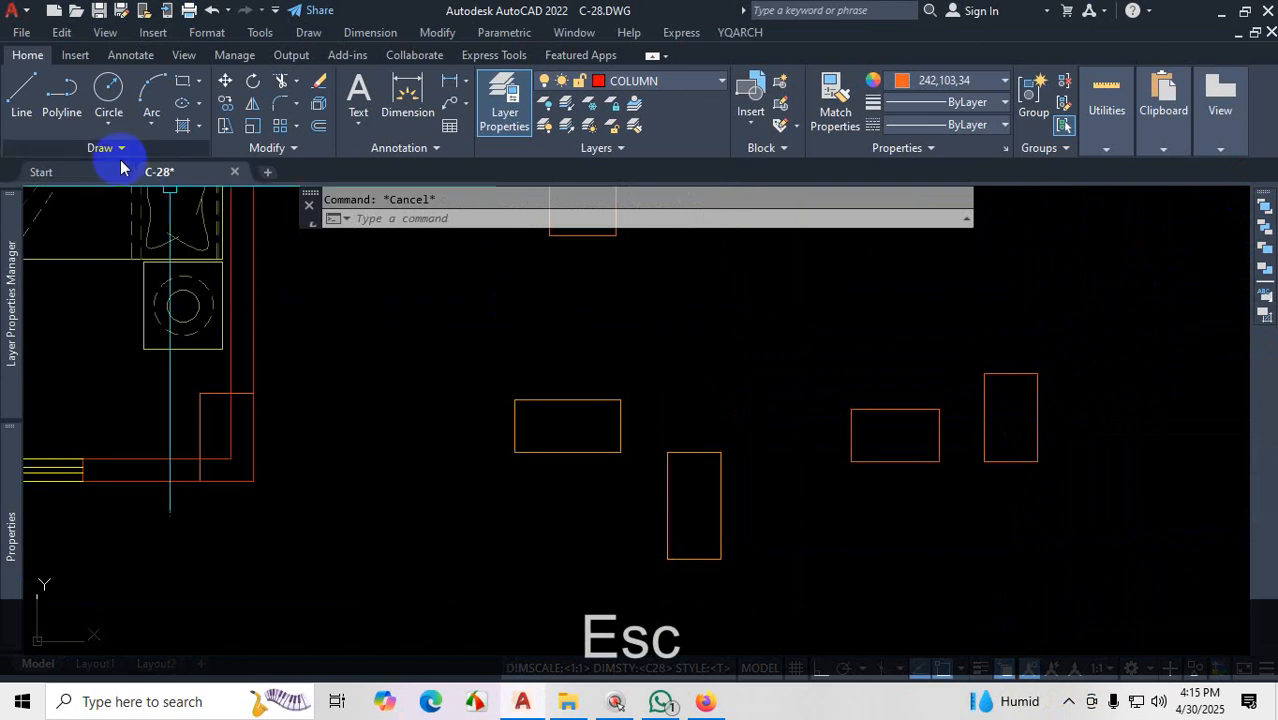
# Step: Set the current color to Green and draw a rectangle corner to corner over the rightmost upright column outline
pyautogui.click(1005, 82)
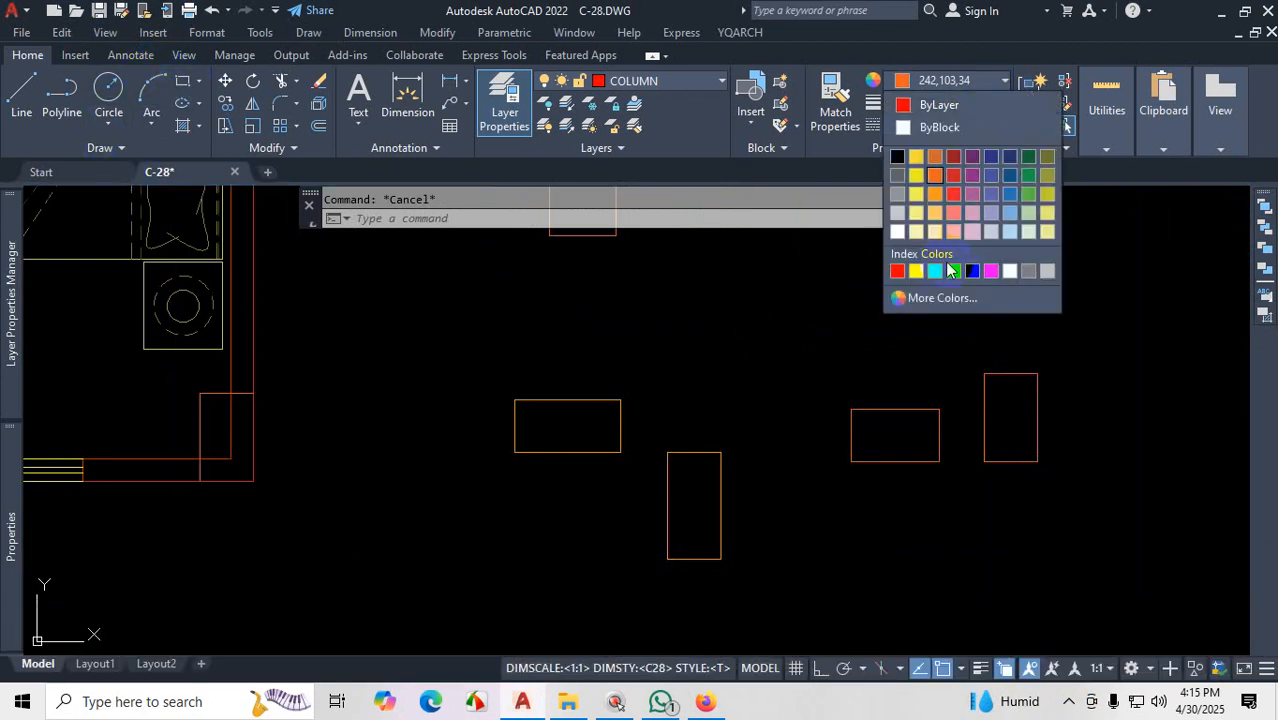
pyautogui.click(950, 268)
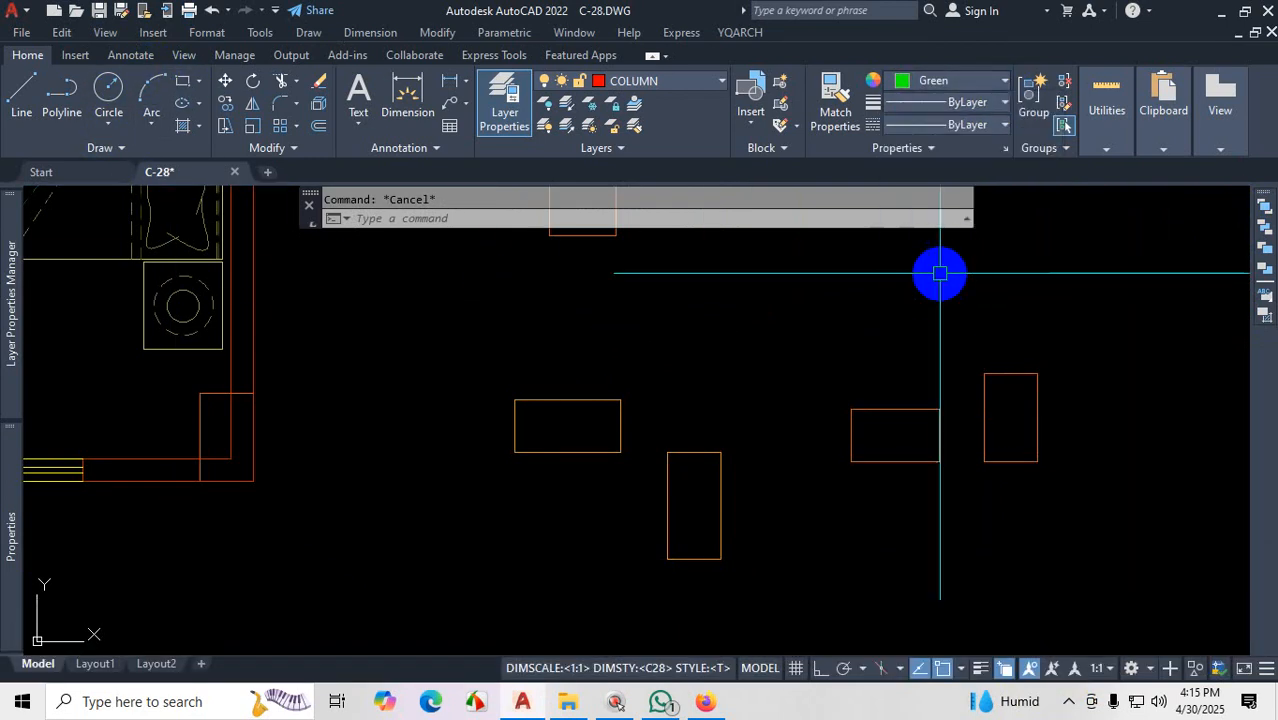
pyautogui.click(184, 85)
pyautogui.scroll(2, 1025, 420)
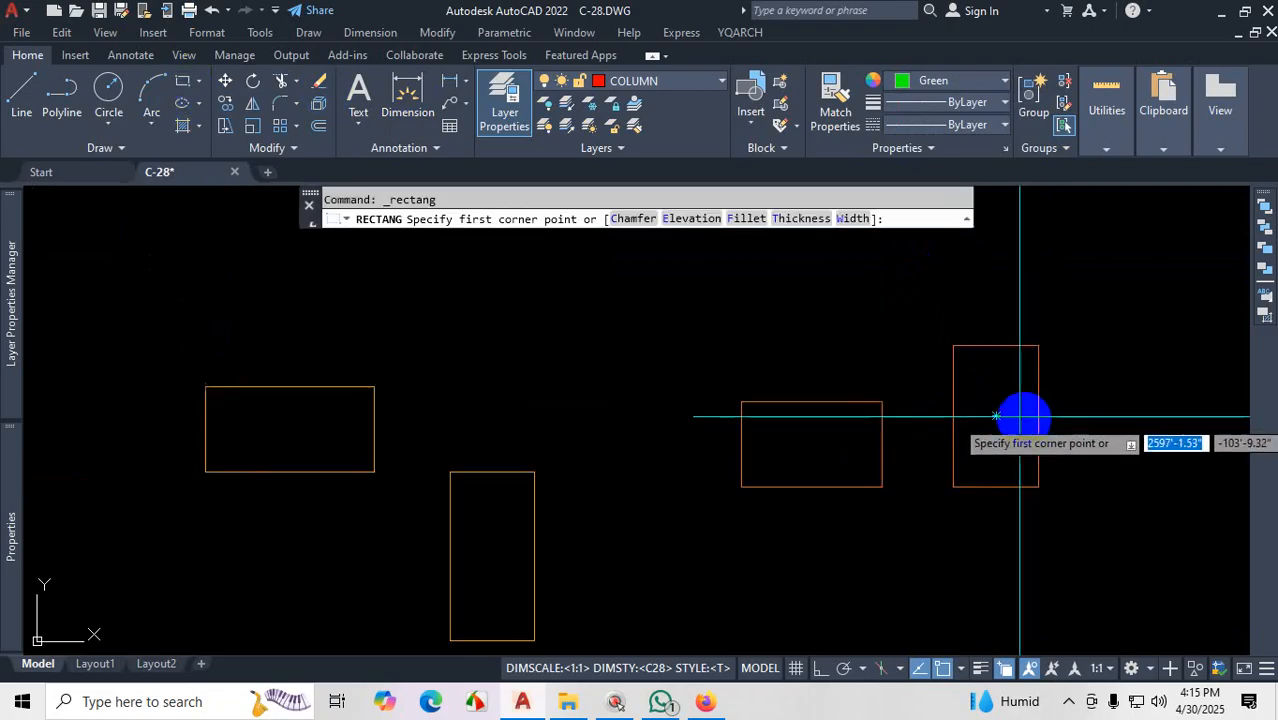
pyautogui.click(953, 347)
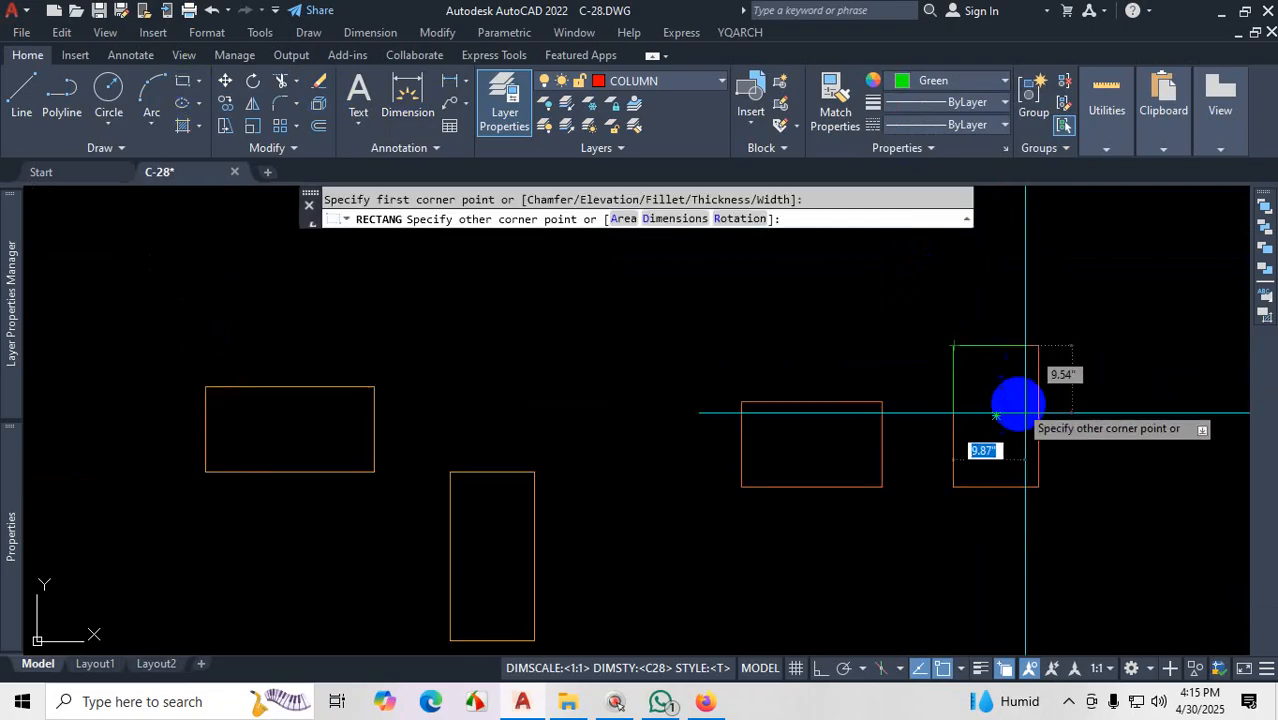
pyautogui.click(1038, 487)
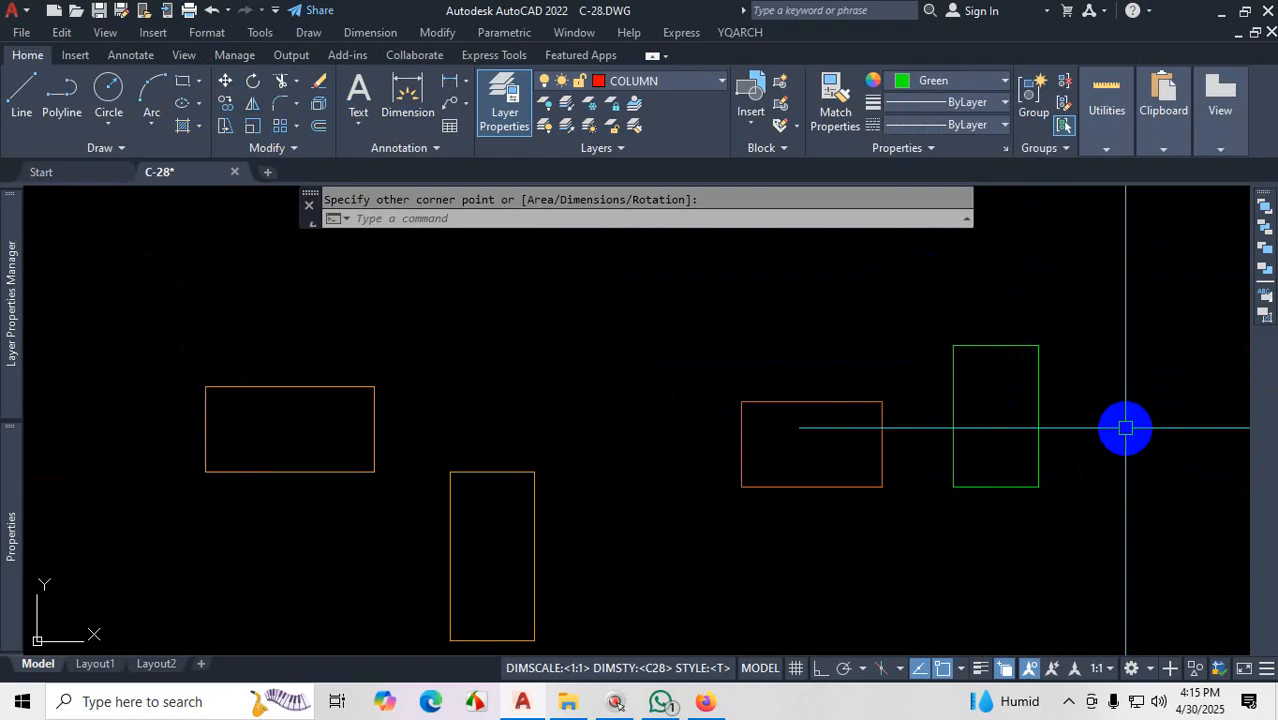
# Step: Set the current color to Magenta and draw another rectangle exactly over the green one
pyautogui.click(1005, 81)
pyautogui.click(991, 271)
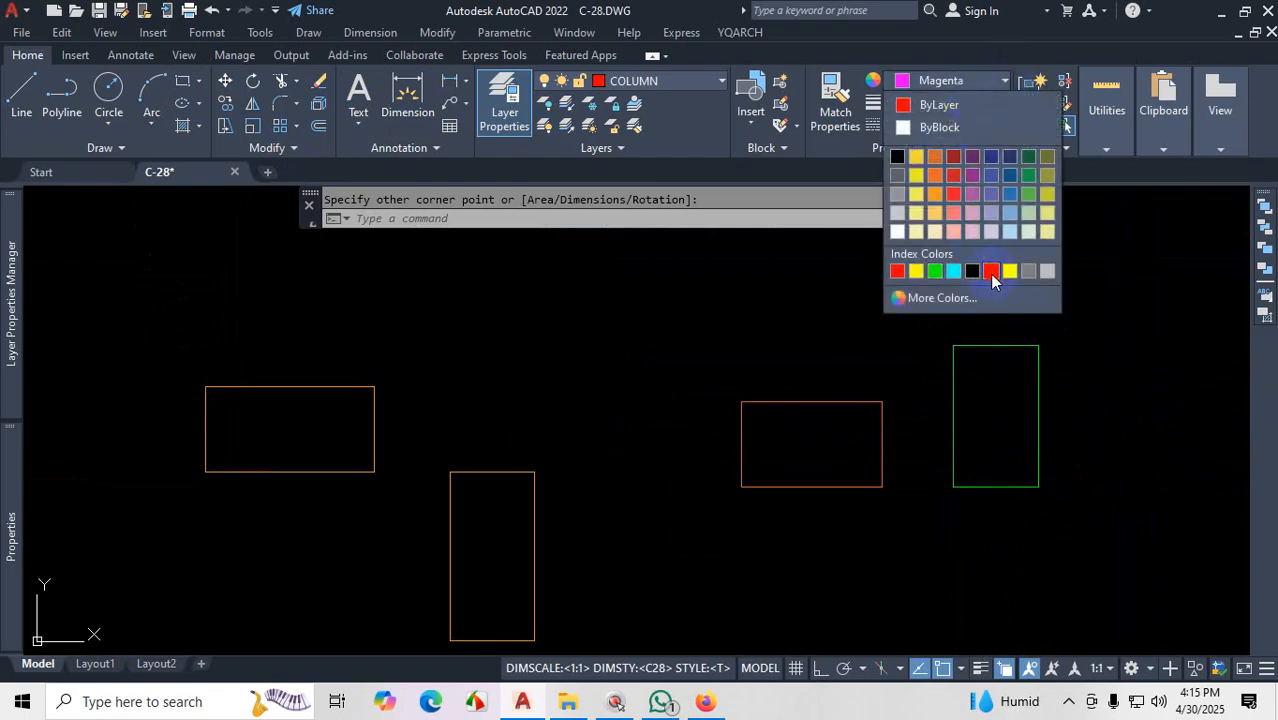
pyautogui.click(184, 86)
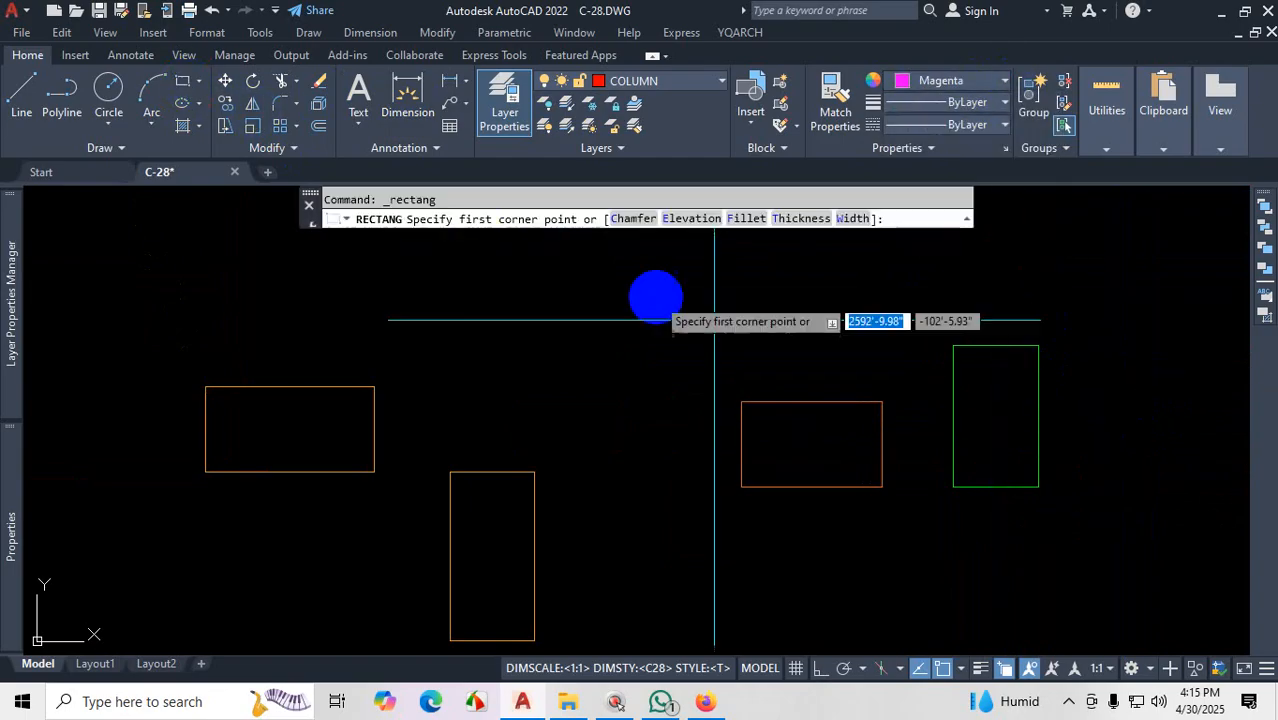
pyautogui.click(953, 346)
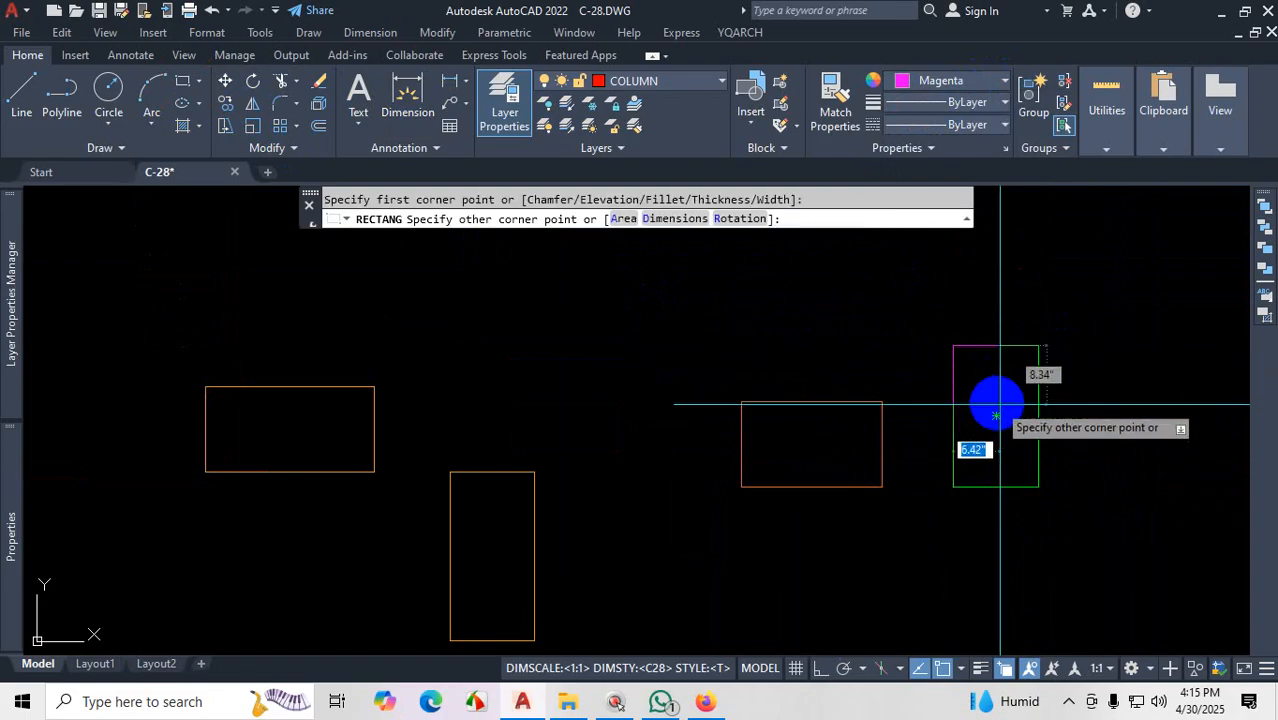
pyautogui.click(1039, 487)
pyautogui.press('Escape')
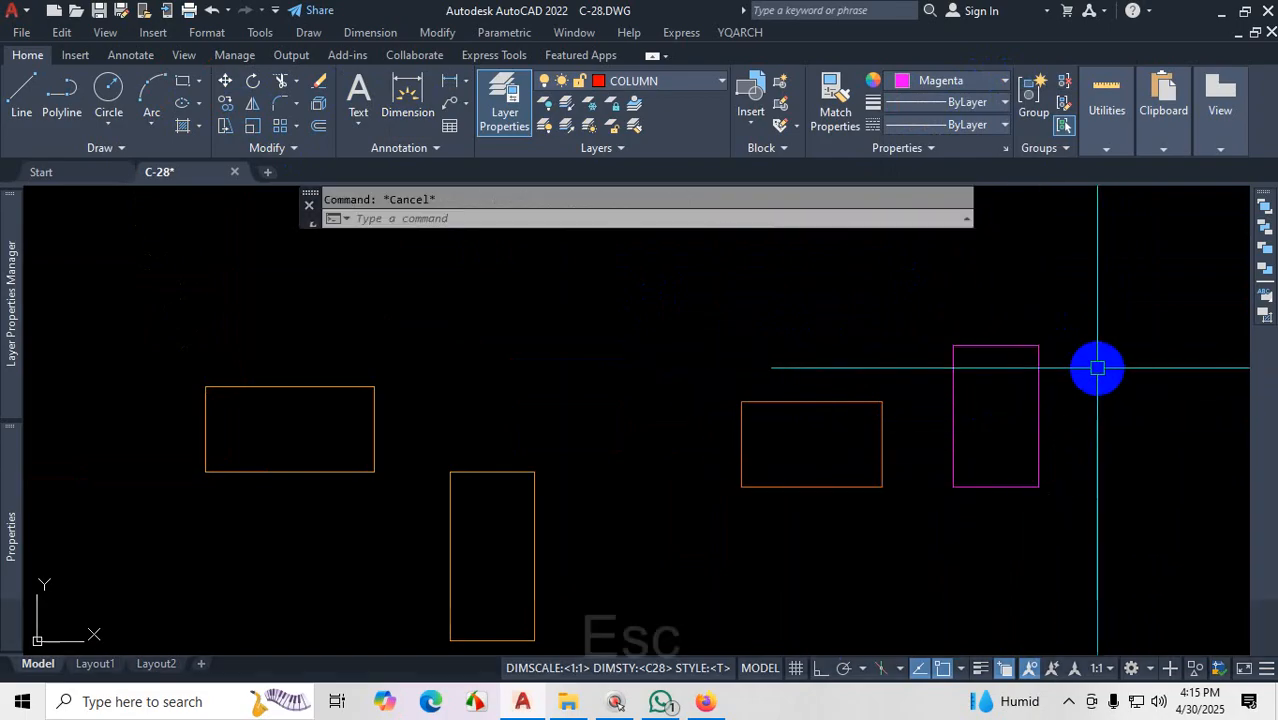
# Step: Pick the magenta Polyline from the overlapping objects on the rightmost column outline and send it to the back of the draw order
pyautogui.click(1040, 382)
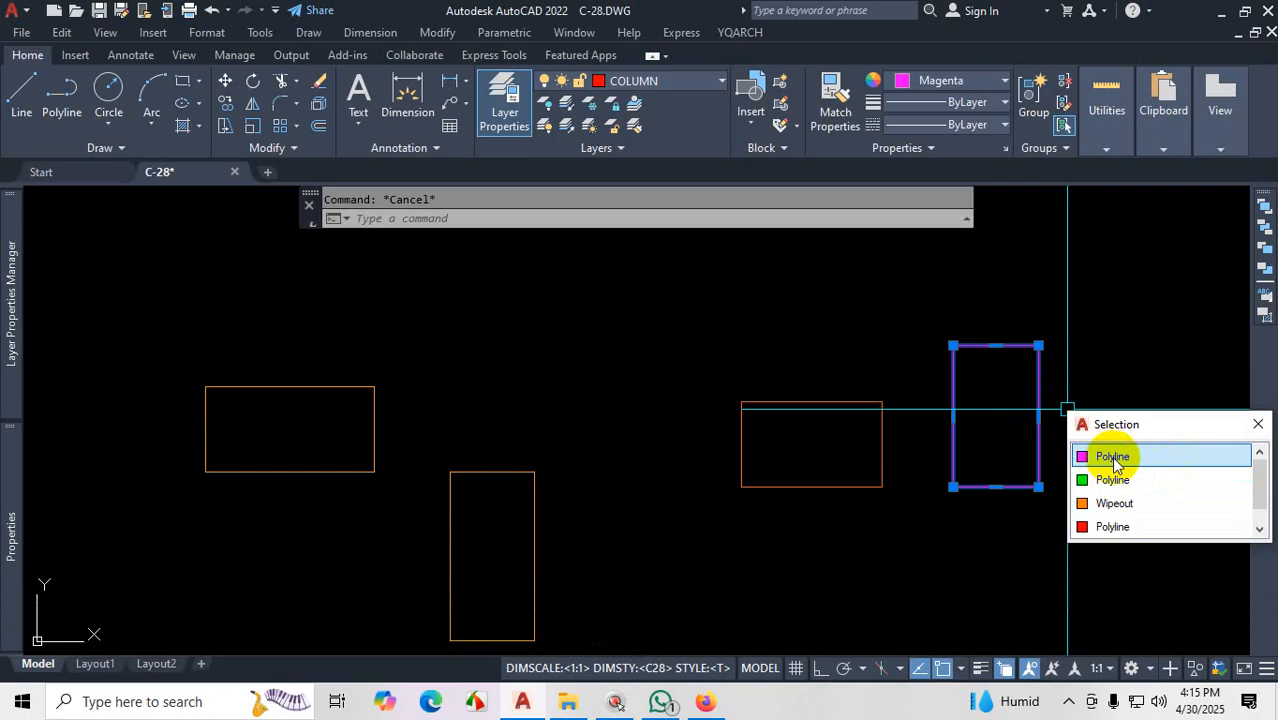
pyautogui.click(1113, 458)
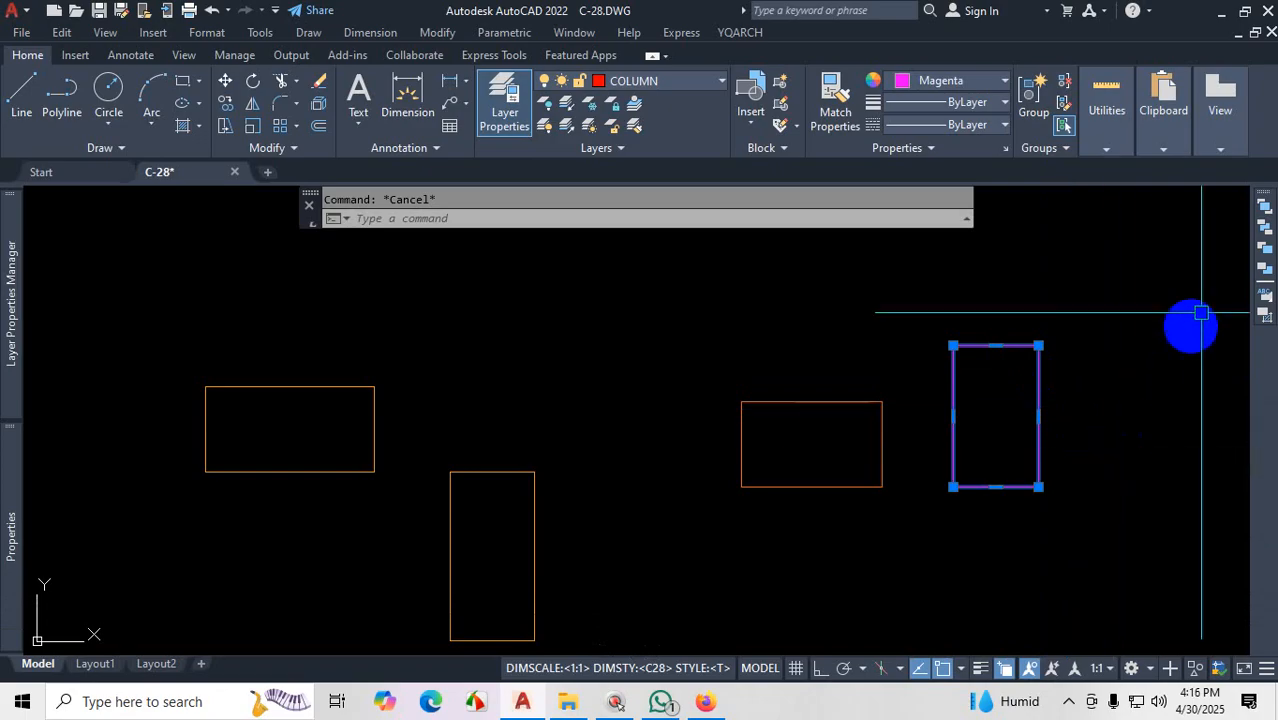
pyautogui.click(1262, 235)
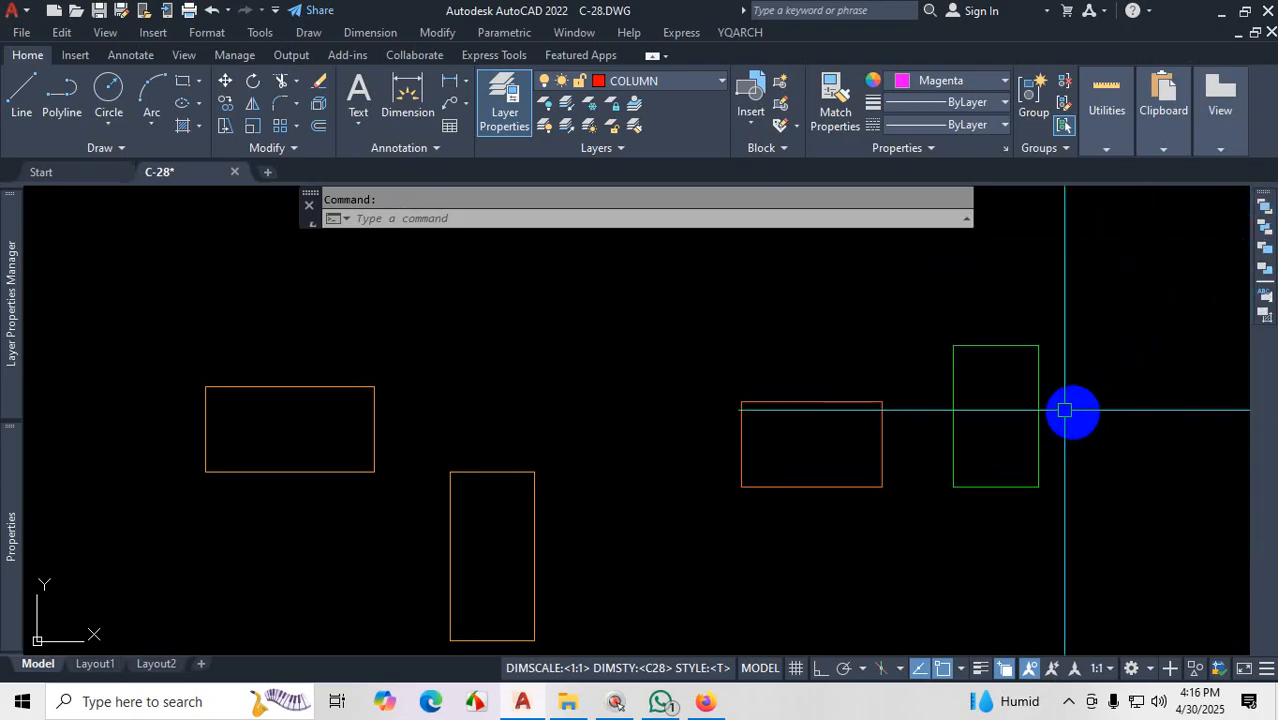
# Step: Pick the magenta Polyline from the overlapping objects on the rightmost upright column outline and bring it to the front of the draw order
pyautogui.click(1038, 398)
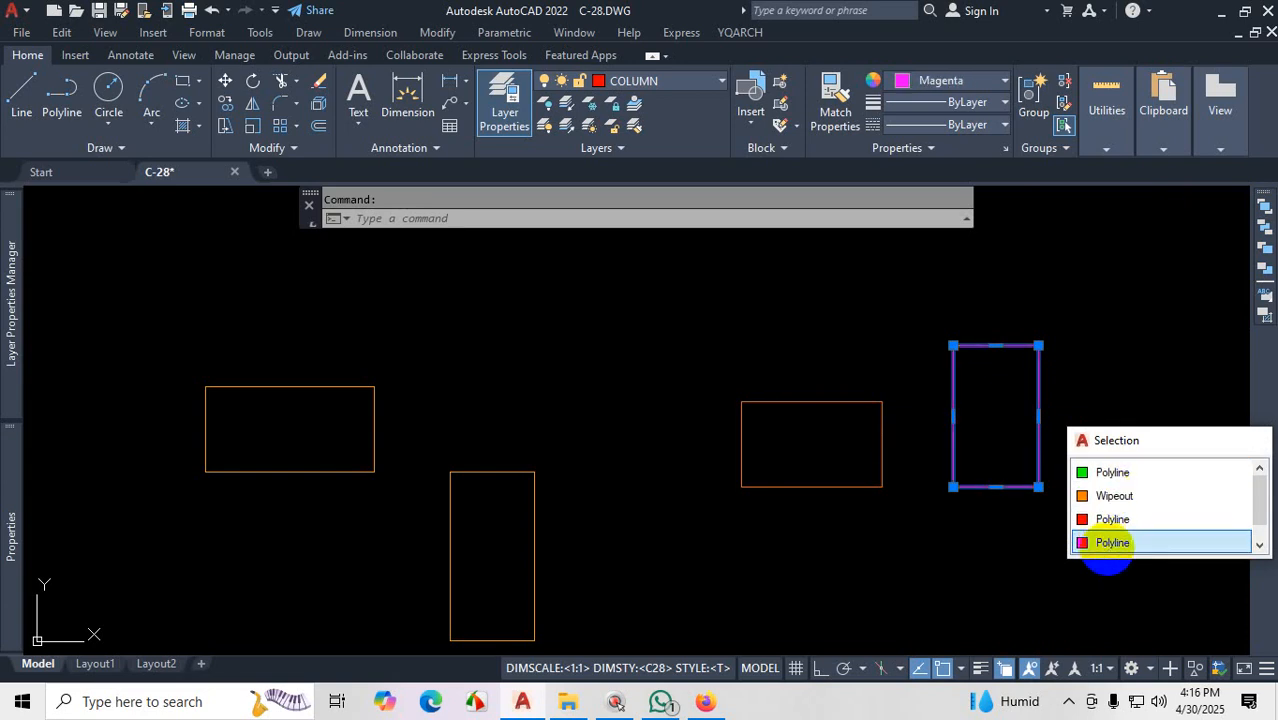
pyautogui.click(1107, 546)
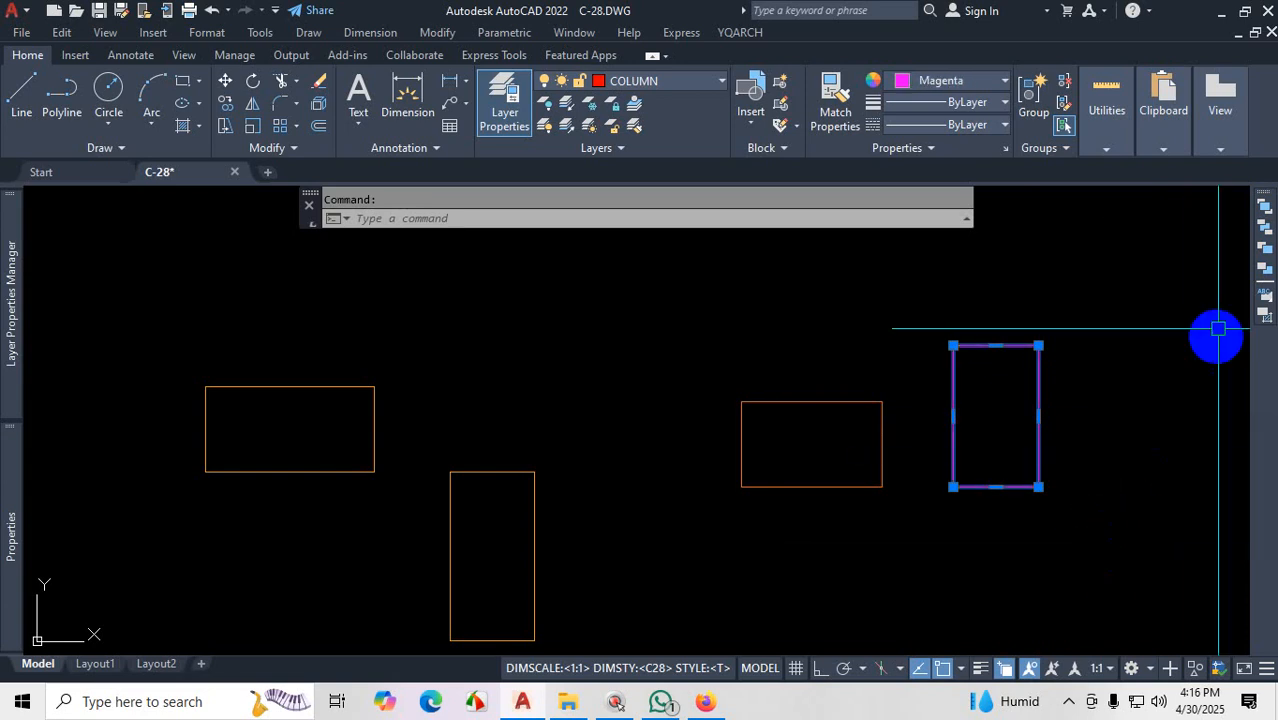
pyautogui.click(1265, 212)
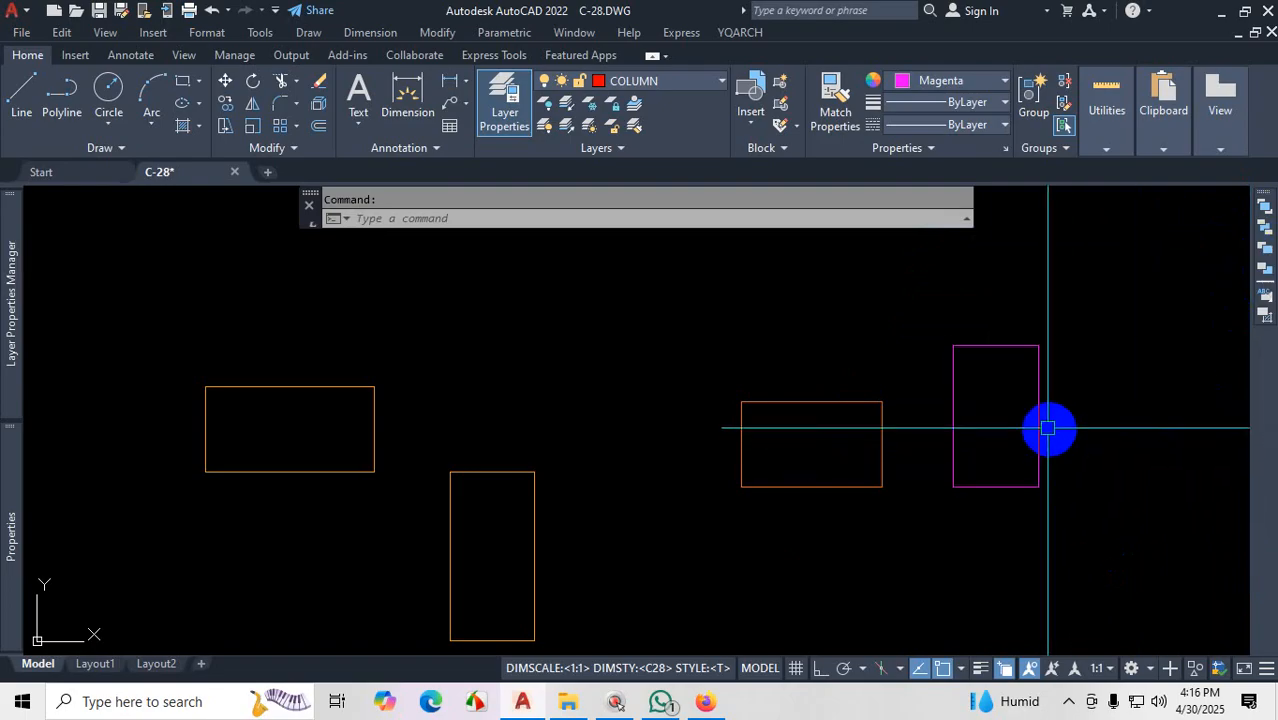
# Step: List the overlapping objects on the rightmost upright column outline and examine the positions of the green Polyline, Wipeout and red Polyline
pyautogui.click(1037, 388)
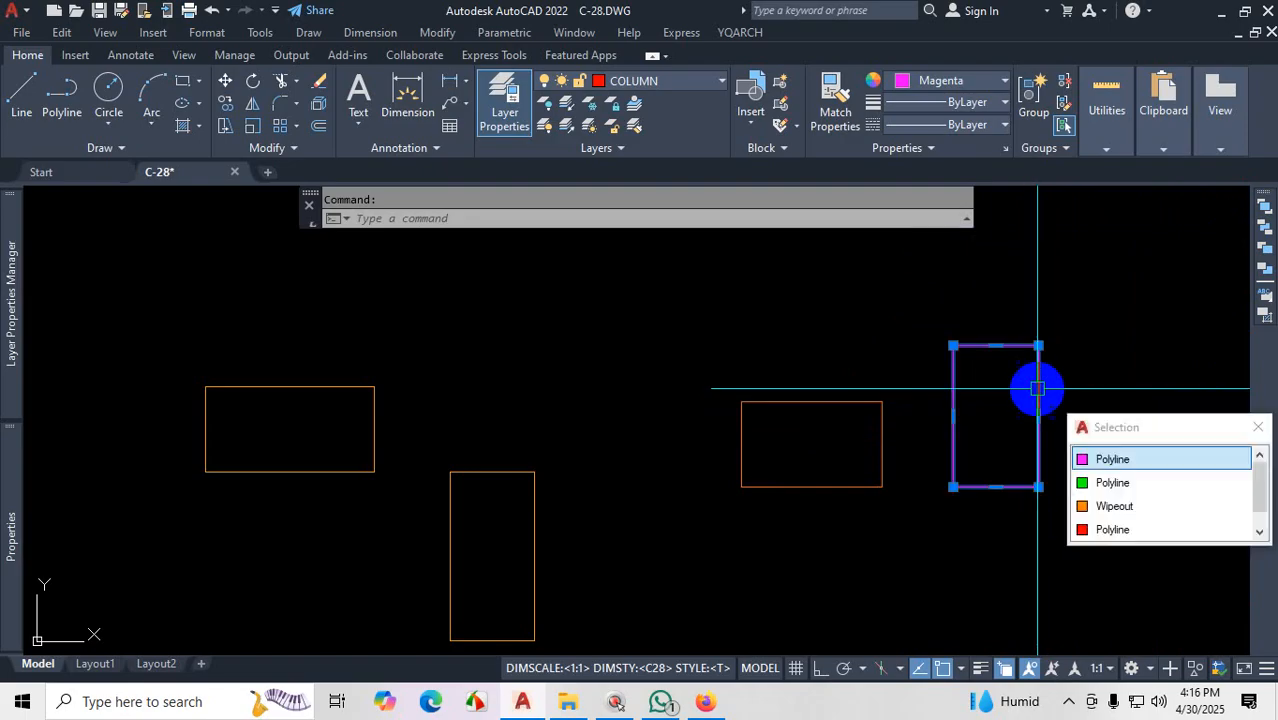
pyautogui.hotkey('ctrl', '1')
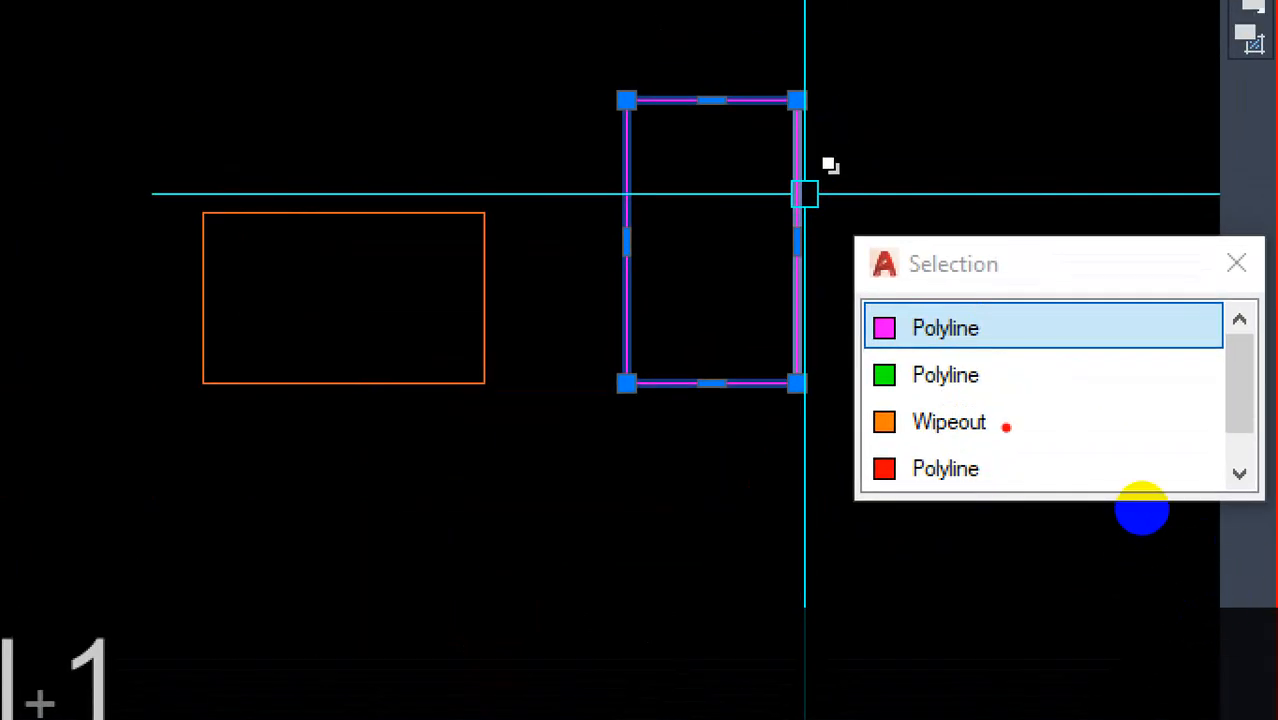
pyautogui.moveTo(1023, 408)
pyautogui.mouseDown()
pyautogui.moveTo(1059, 397)
pyautogui.moveTo(1070, 420)
pyautogui.moveTo(1043, 450)
pyautogui.mouseUp()
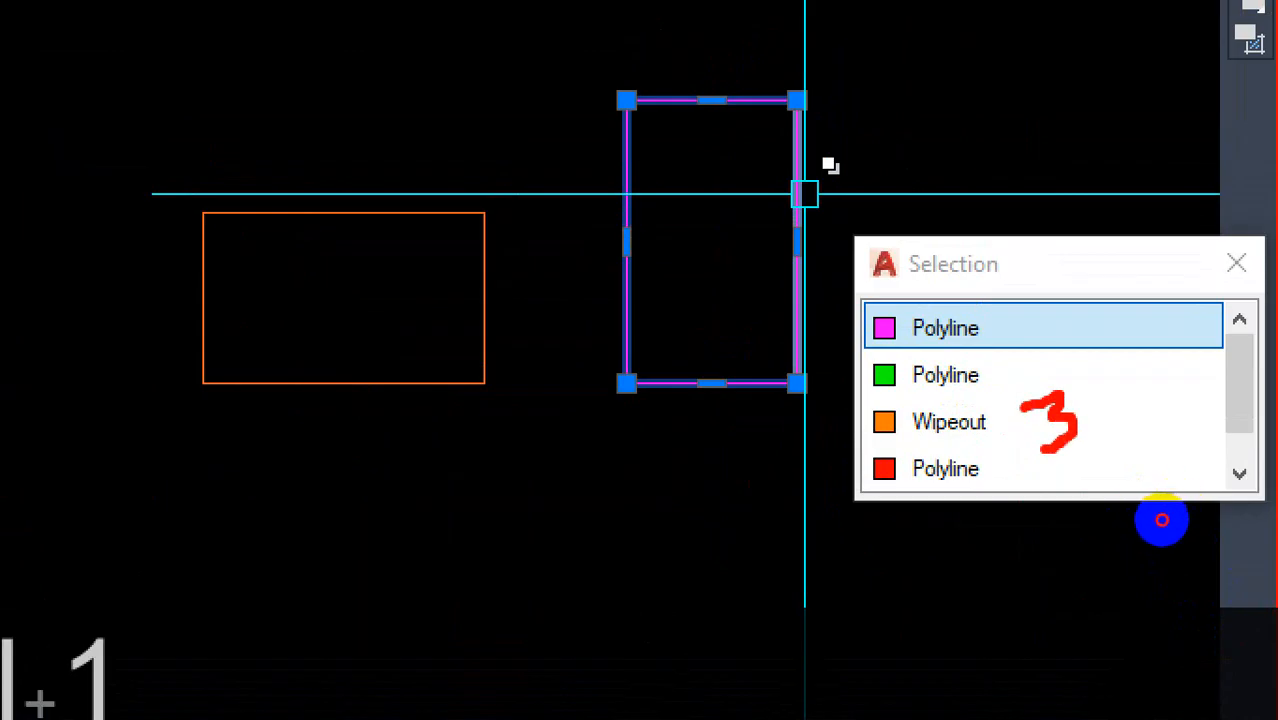
pyautogui.click(1002, 430)
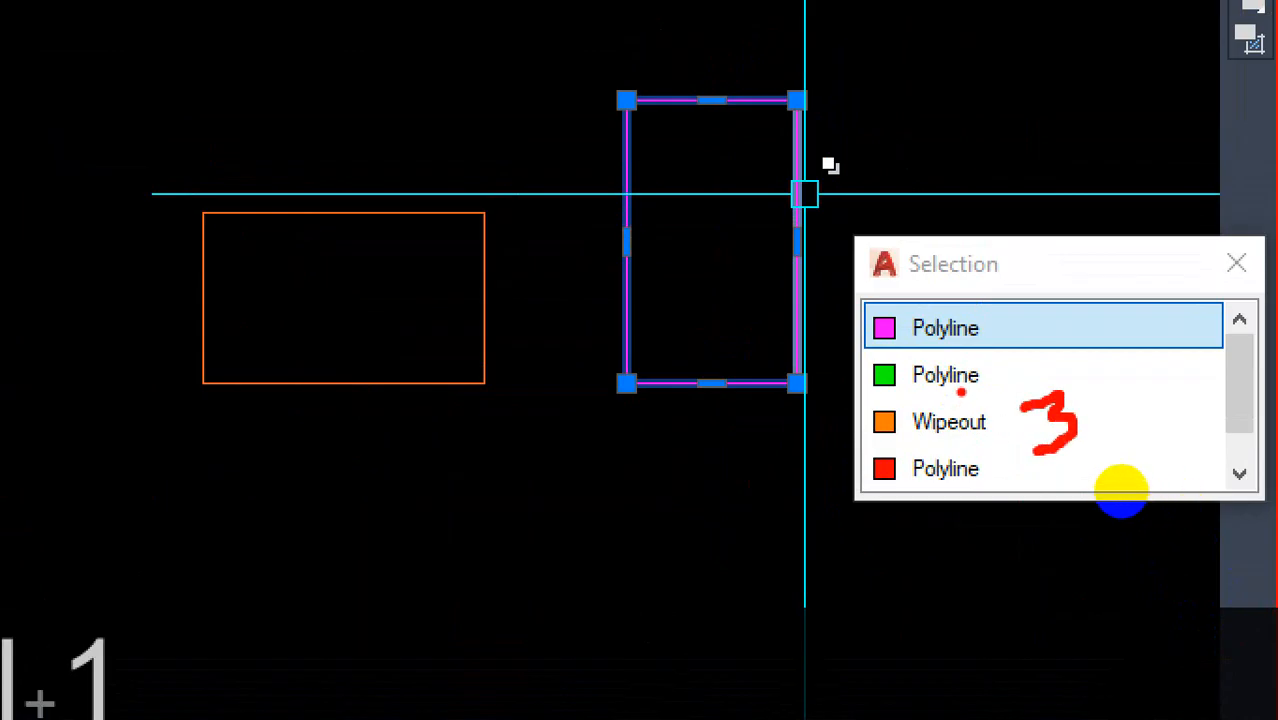
pyautogui.moveTo(913, 392)
pyautogui.mouseDown()
pyautogui.moveTo(980, 391)
pyautogui.moveTo(983, 366)
pyautogui.moveTo(866, 366)
pyautogui.moveTo(863, 404)
pyautogui.mouseUp()
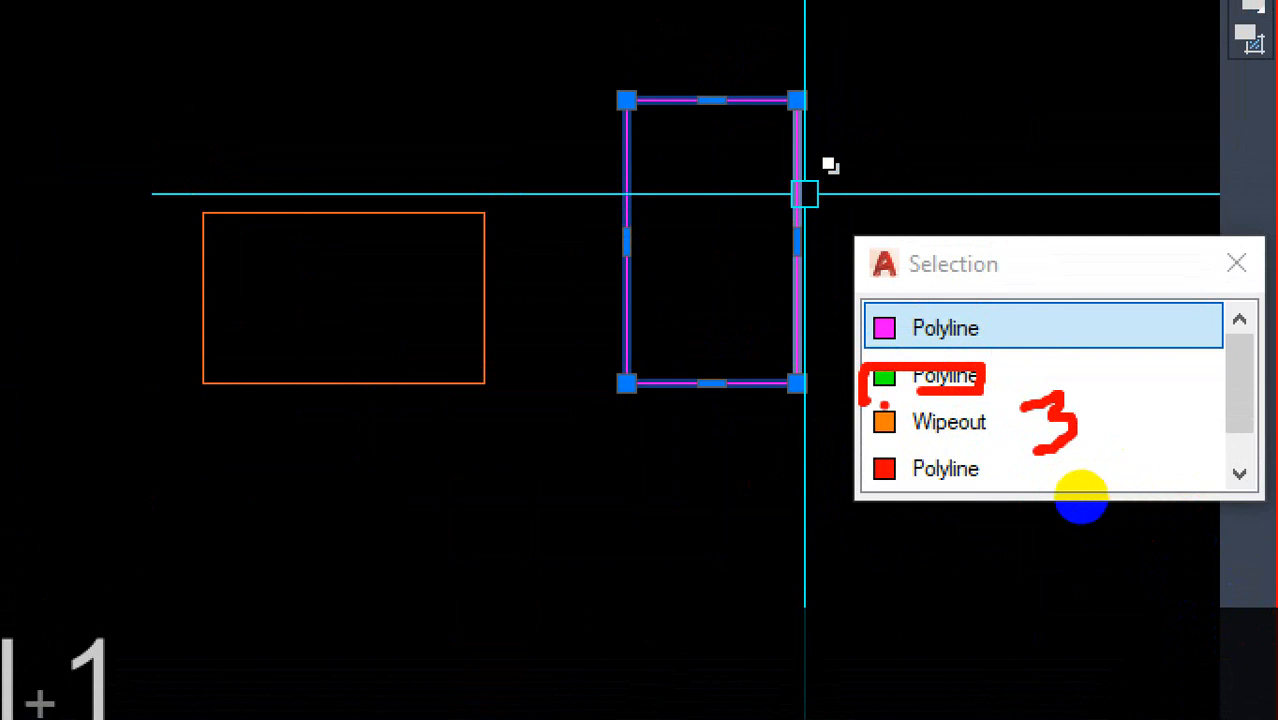
pyautogui.moveTo(864, 402); pyautogui.dragTo(928, 402)
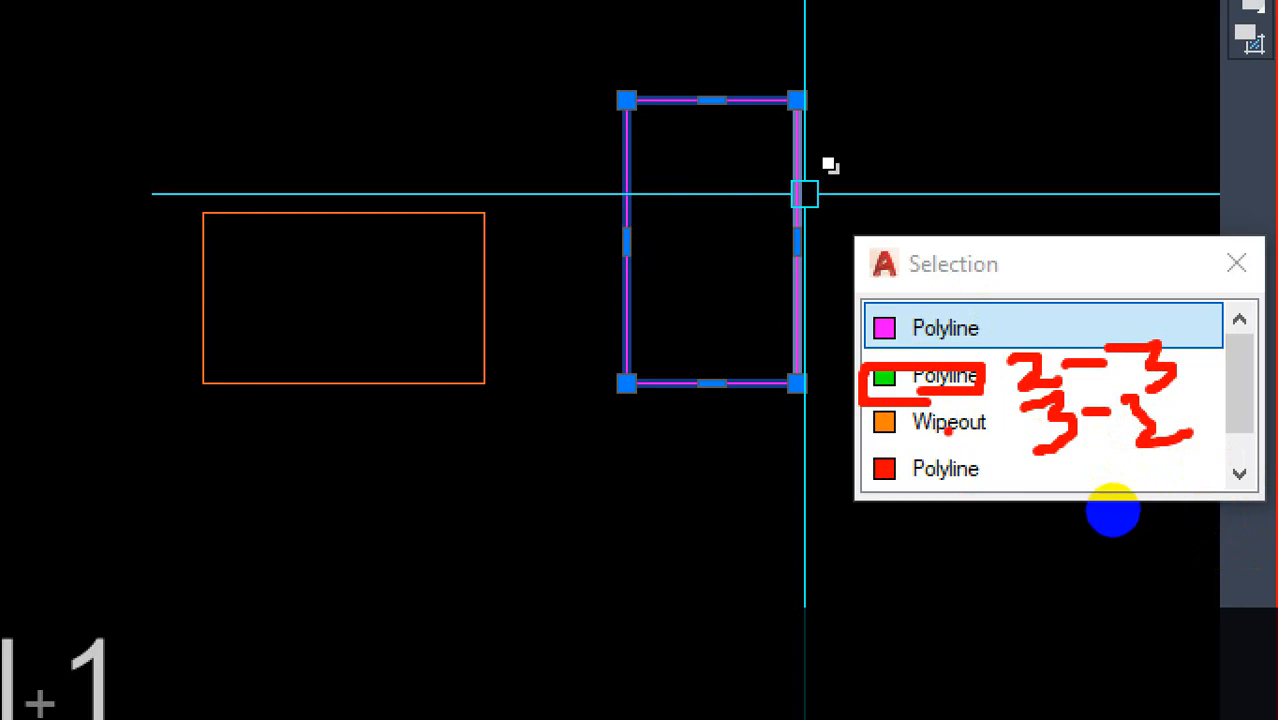
pyautogui.moveTo(956, 435)
pyautogui.mouseDown()
pyautogui.moveTo(998, 433)
pyautogui.moveTo(1009, 371)
pyautogui.mouseUp()
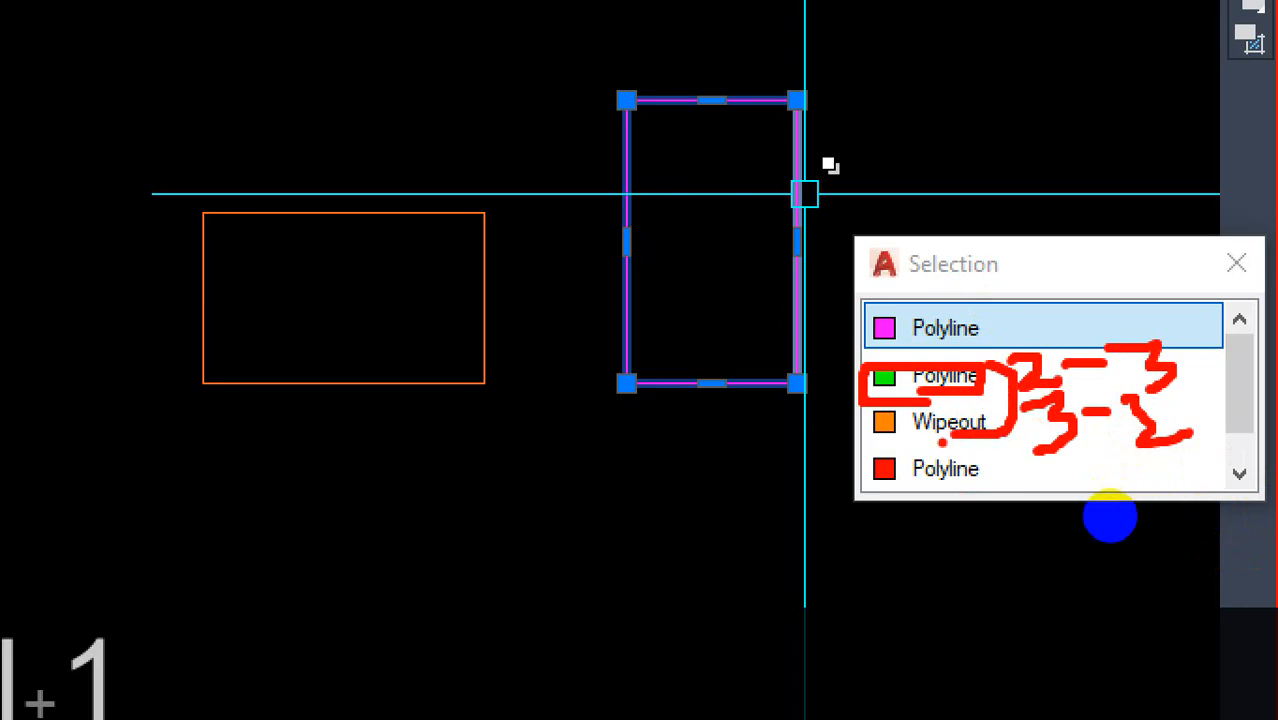
pyautogui.moveTo(824, 432)
pyautogui.mouseDown()
pyautogui.moveTo(930, 468)
pyautogui.moveTo(935, 355)
pyautogui.mouseUp()
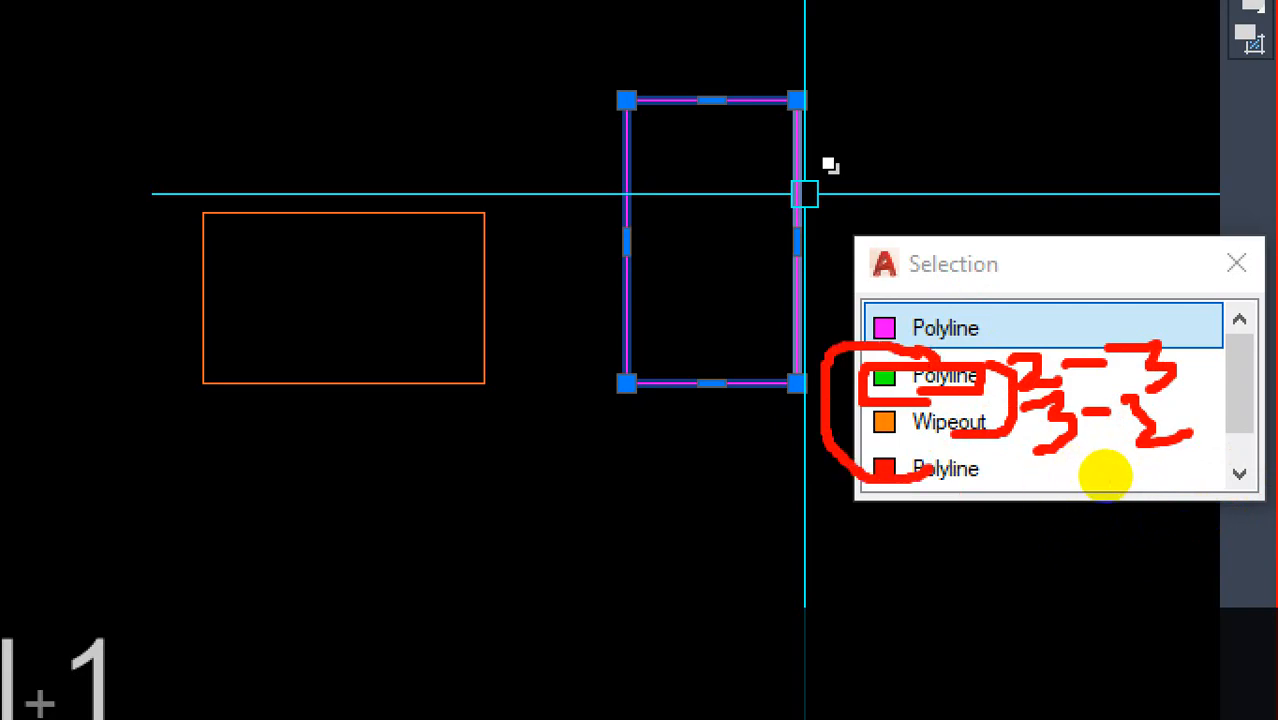
pyautogui.moveTo(957, 472)
pyautogui.mouseDown()
pyautogui.moveTo(846, 418)
pyautogui.moveTo(888, 393)
pyautogui.mouseUp()
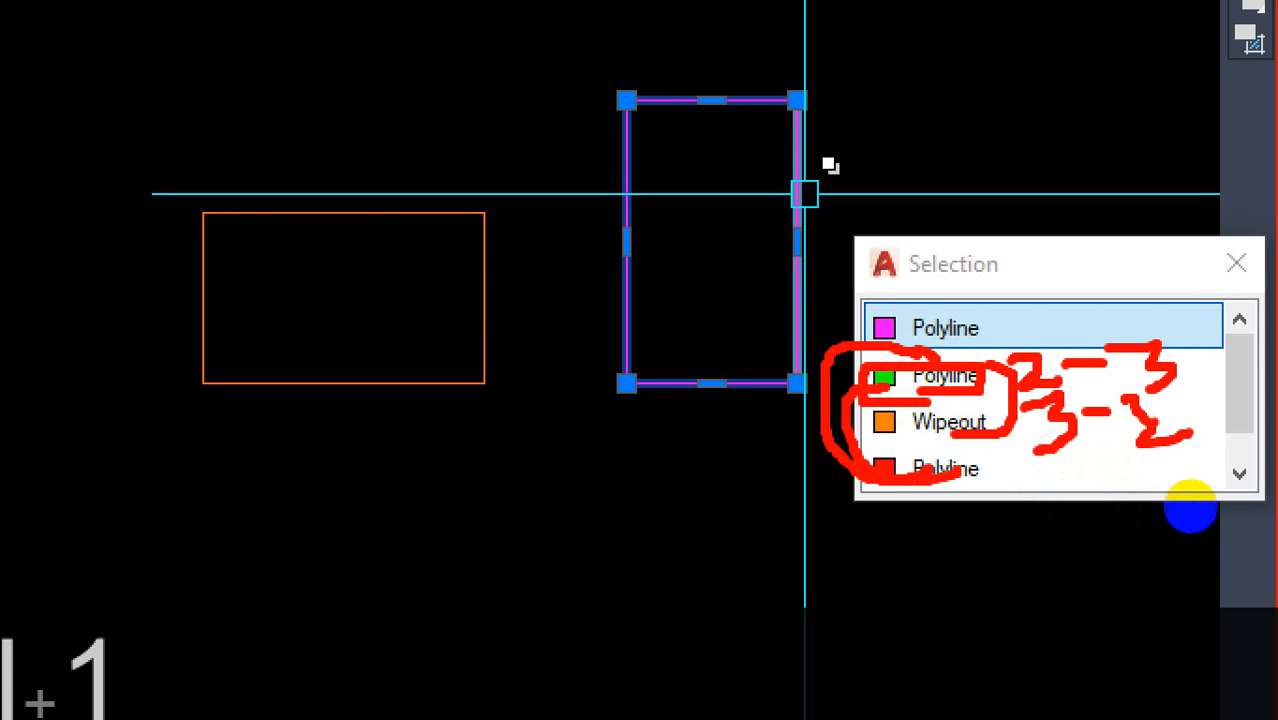
pyautogui.press('Escape')
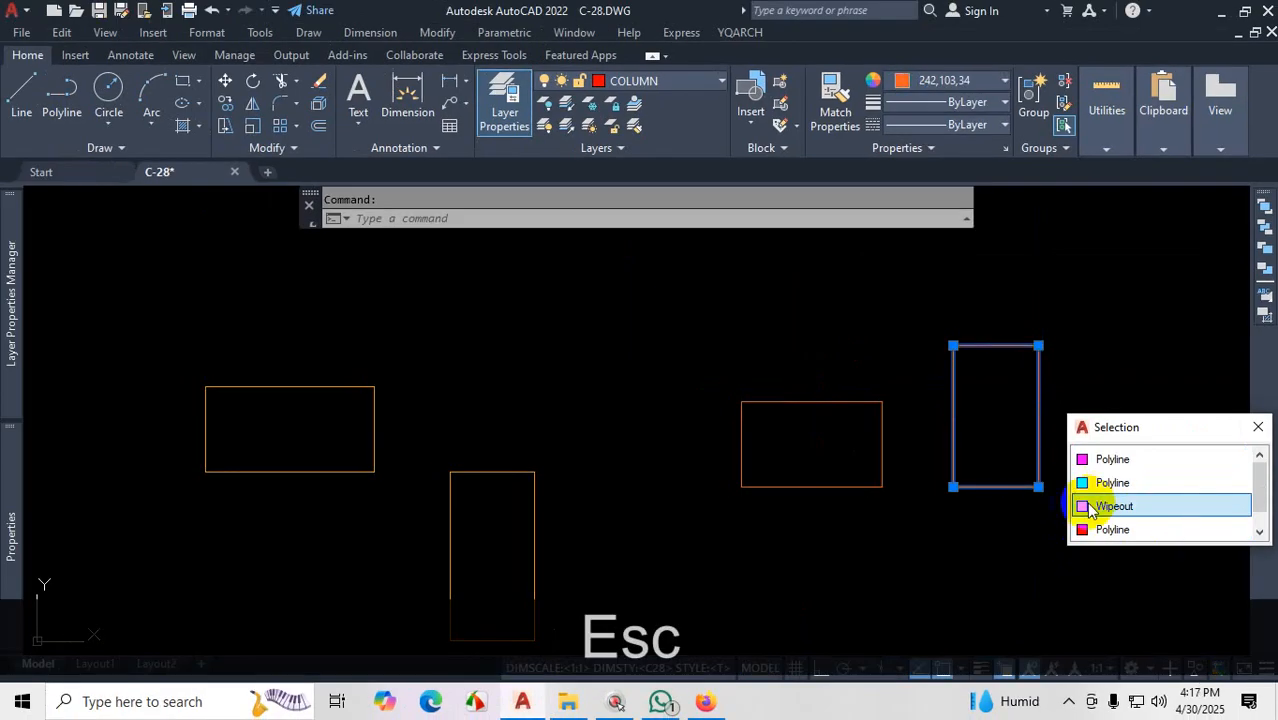
# Step: Bring the Wipeout of the rightmost column outline above objects, using the green Polyline as the reference object
pyautogui.click(1138, 507)
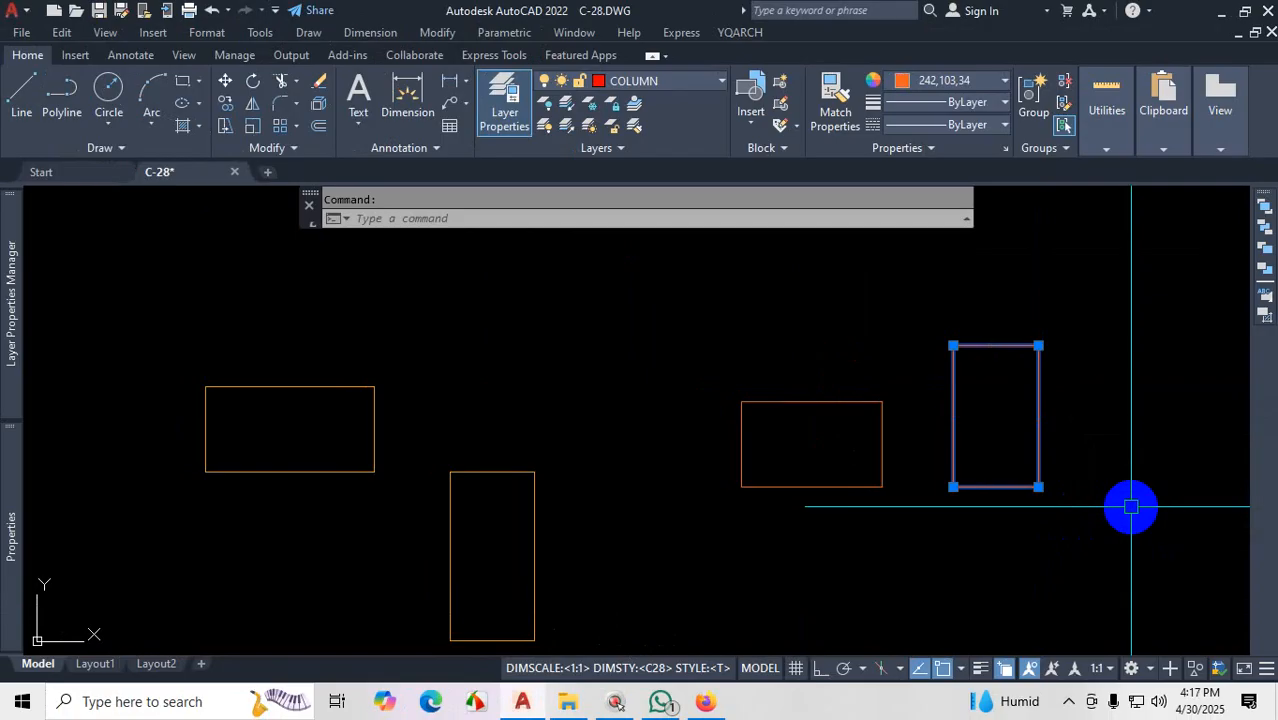
pyautogui.click(1264, 253)
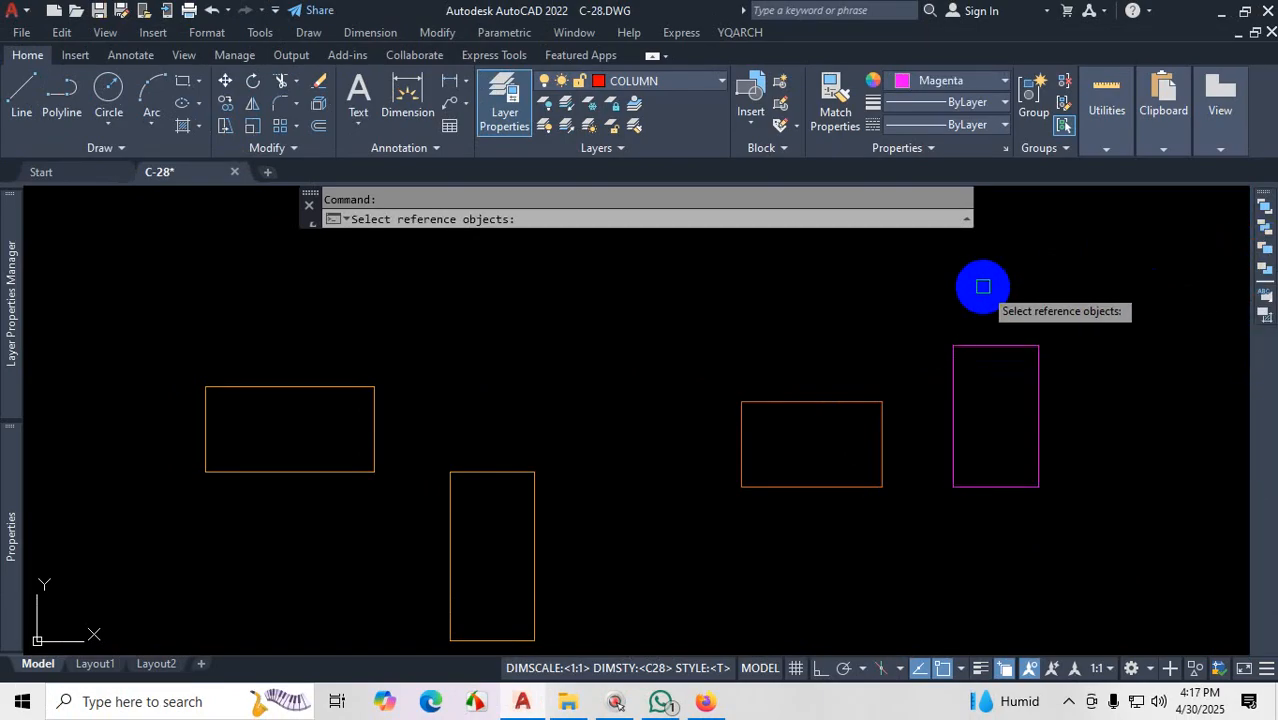
pyautogui.hotkey('ctrl', '1')
pyautogui.click(983, 286)
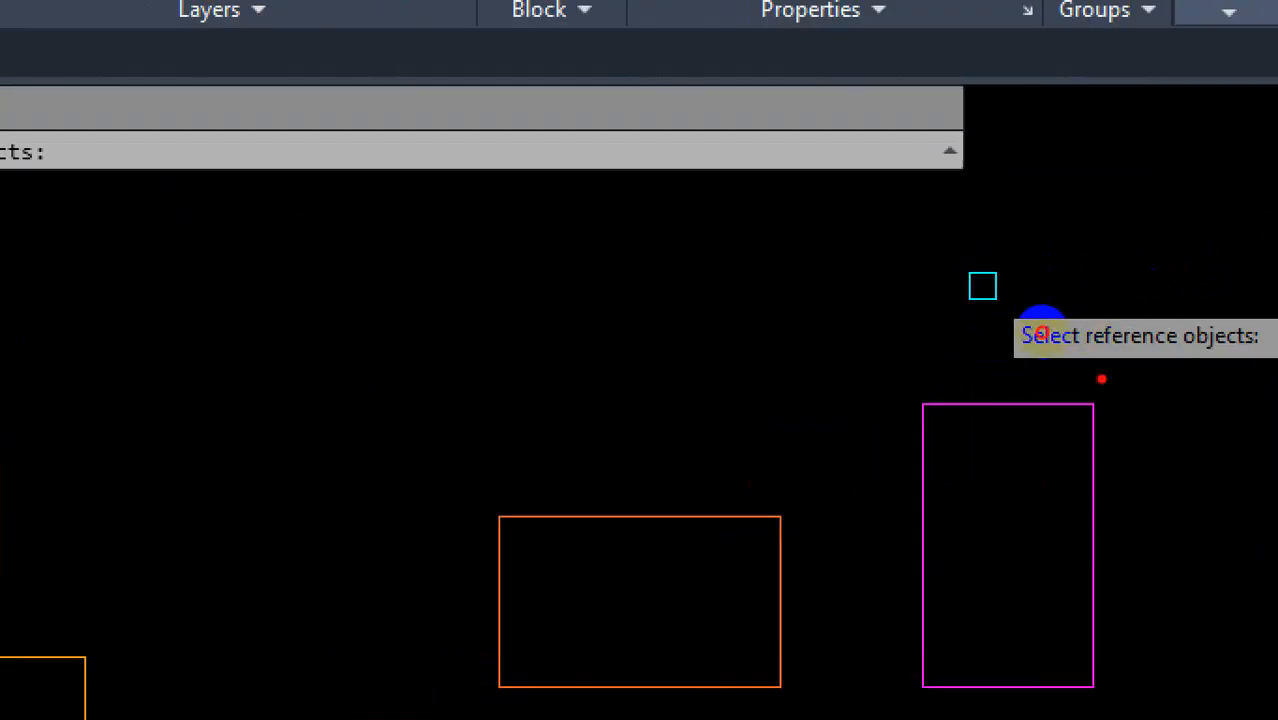
pyautogui.moveTo(1101, 379); pyautogui.dragTo(1276, 378)
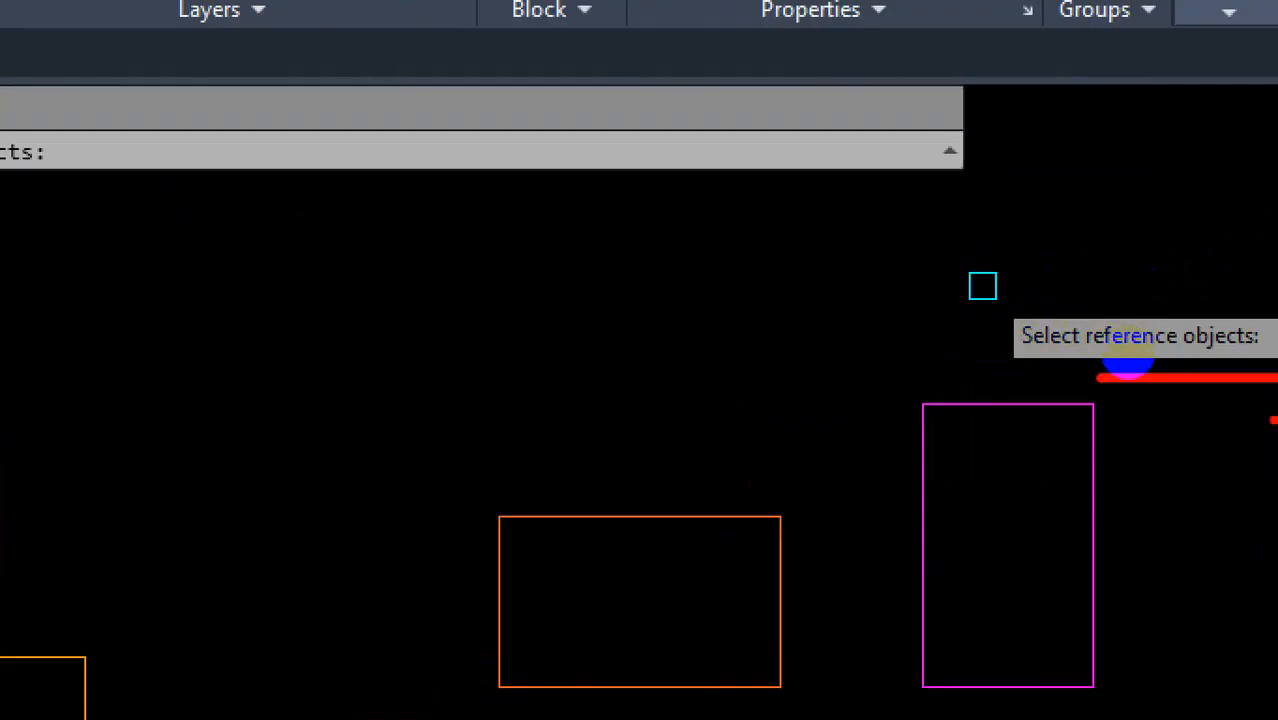
pyautogui.press('Escape')
pyautogui.click(1041, 411)
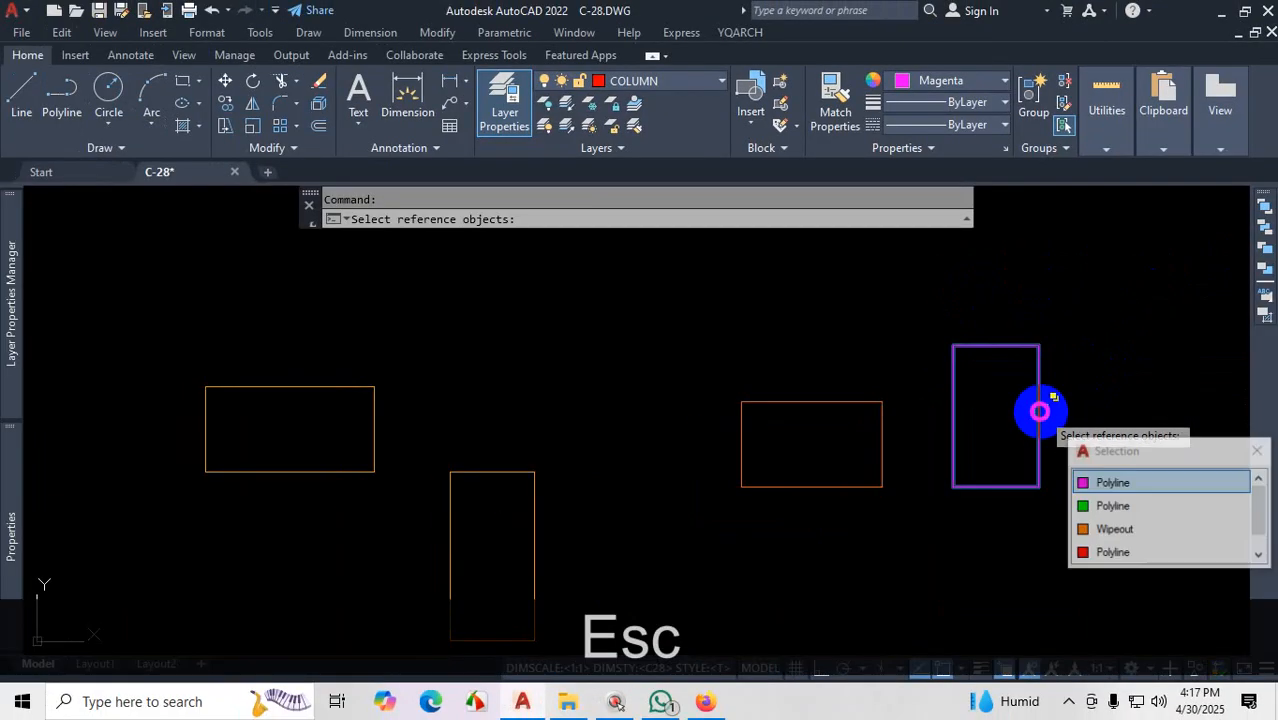
pyautogui.click(1134, 508)
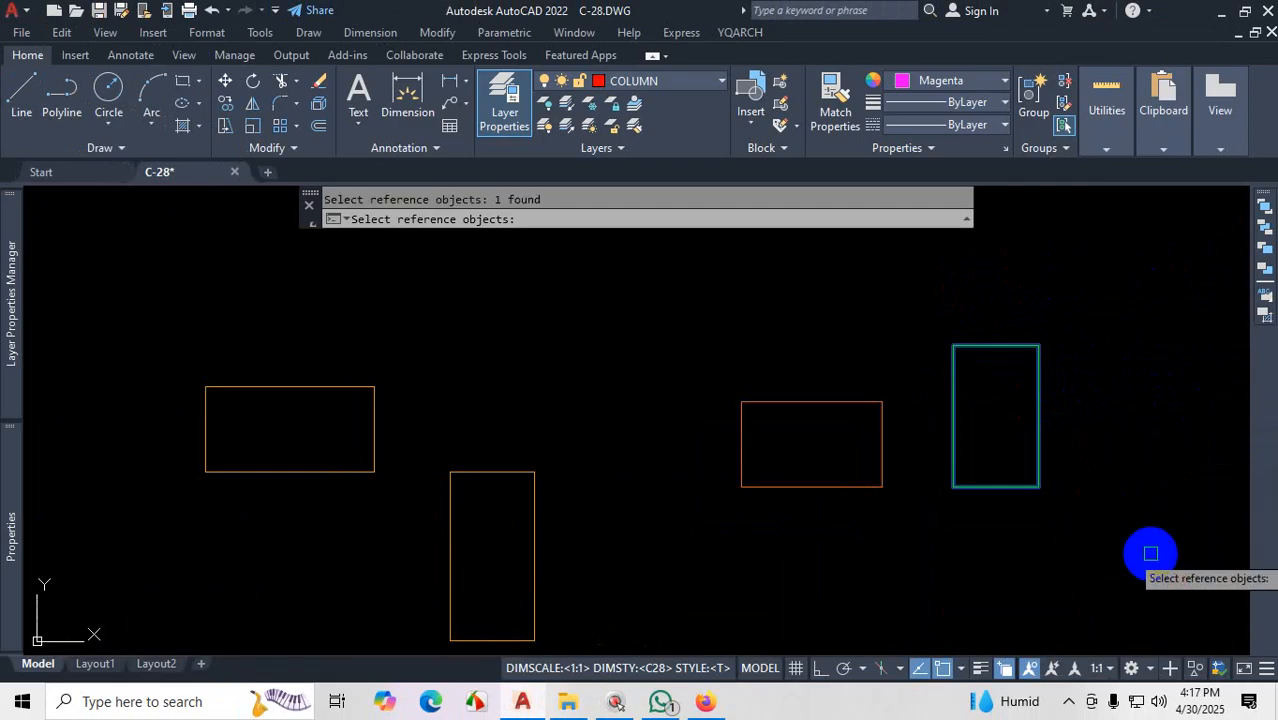
pyautogui.press('Return')
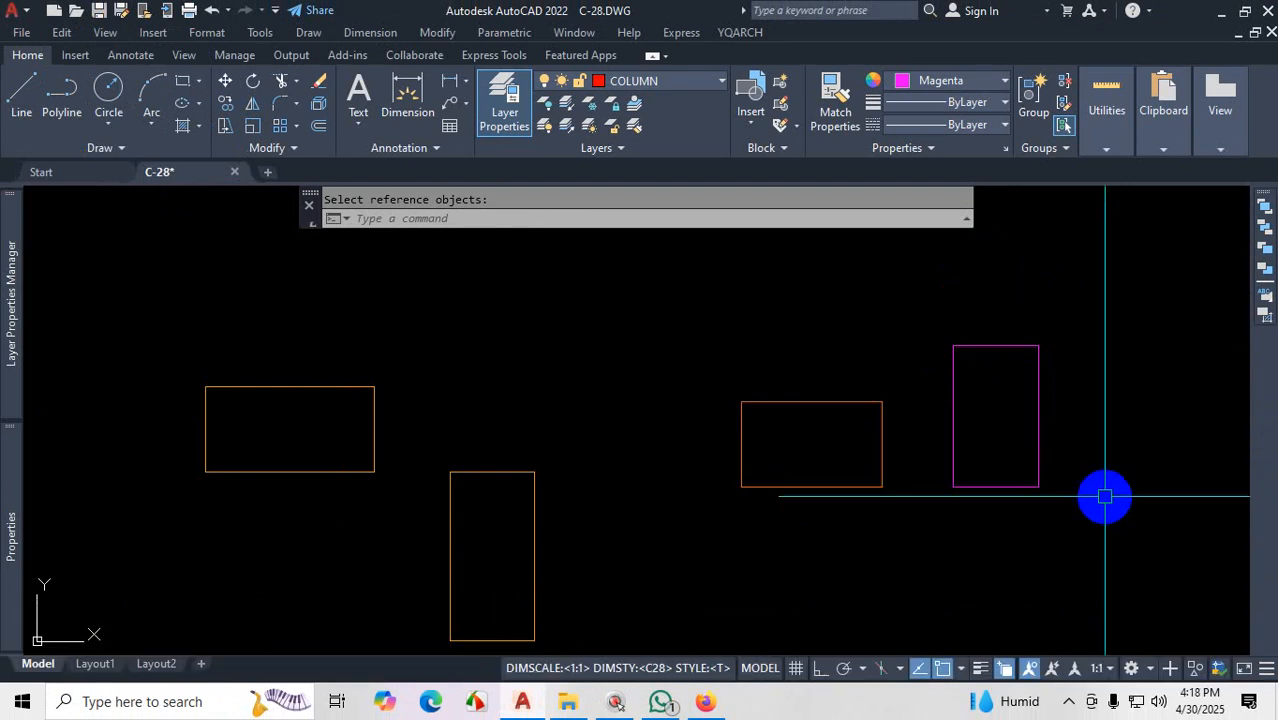
# Step: Recheck the stacking order of the magenta, Wipeout, green and red objects on the rightmost column outline, and clear the selection
pyautogui.click(1046, 422)
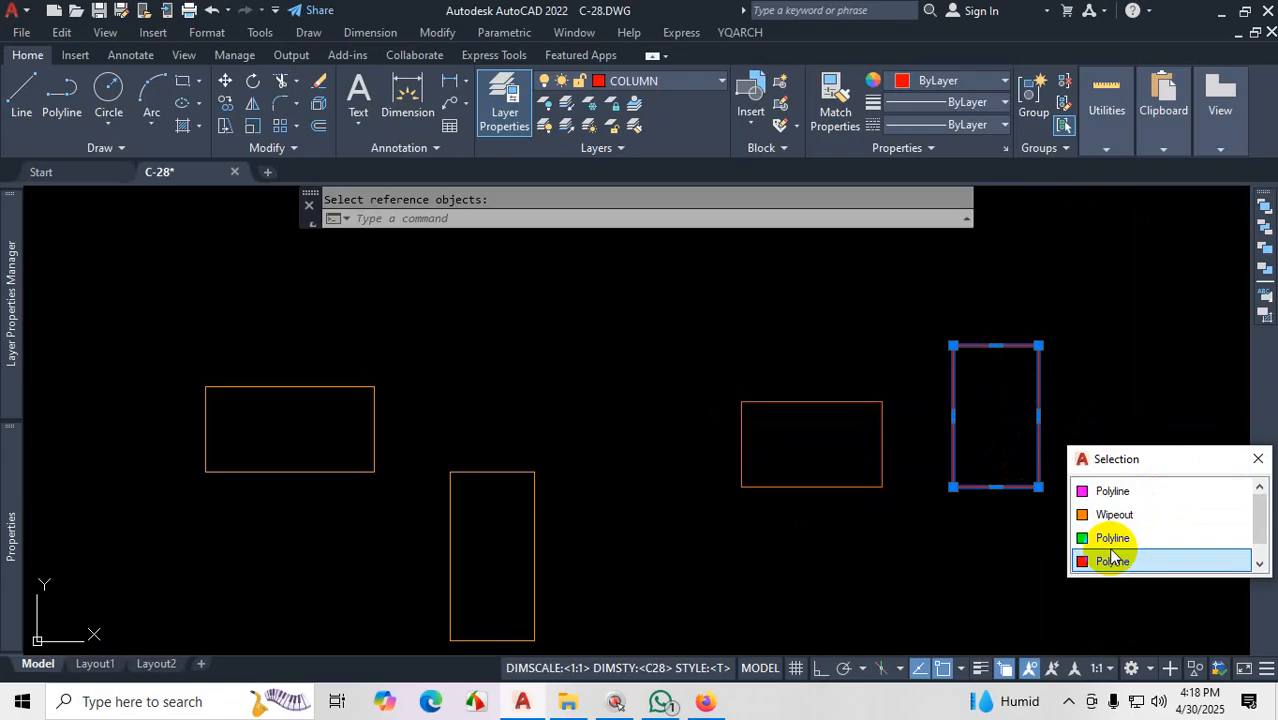
pyautogui.hotkey('ctrl', '1')
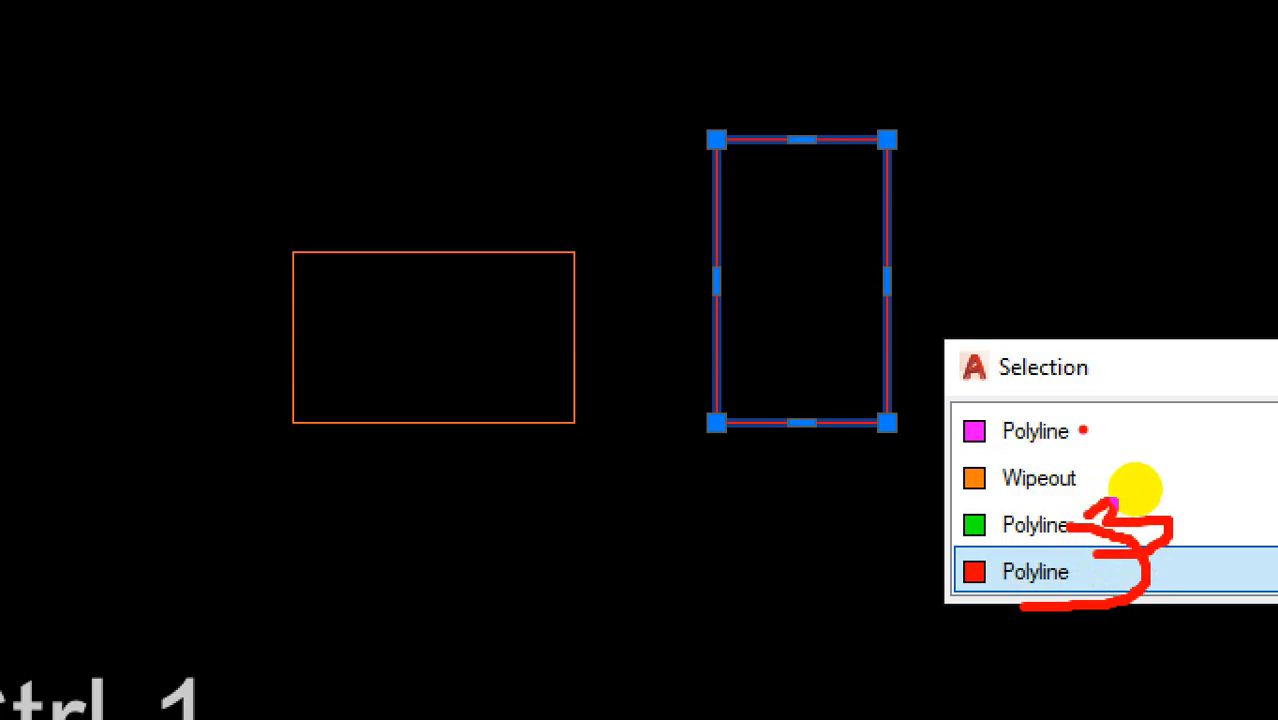
pyautogui.moveTo(1080, 433); pyautogui.dragTo(1085, 416)
pyautogui.press('Escape')
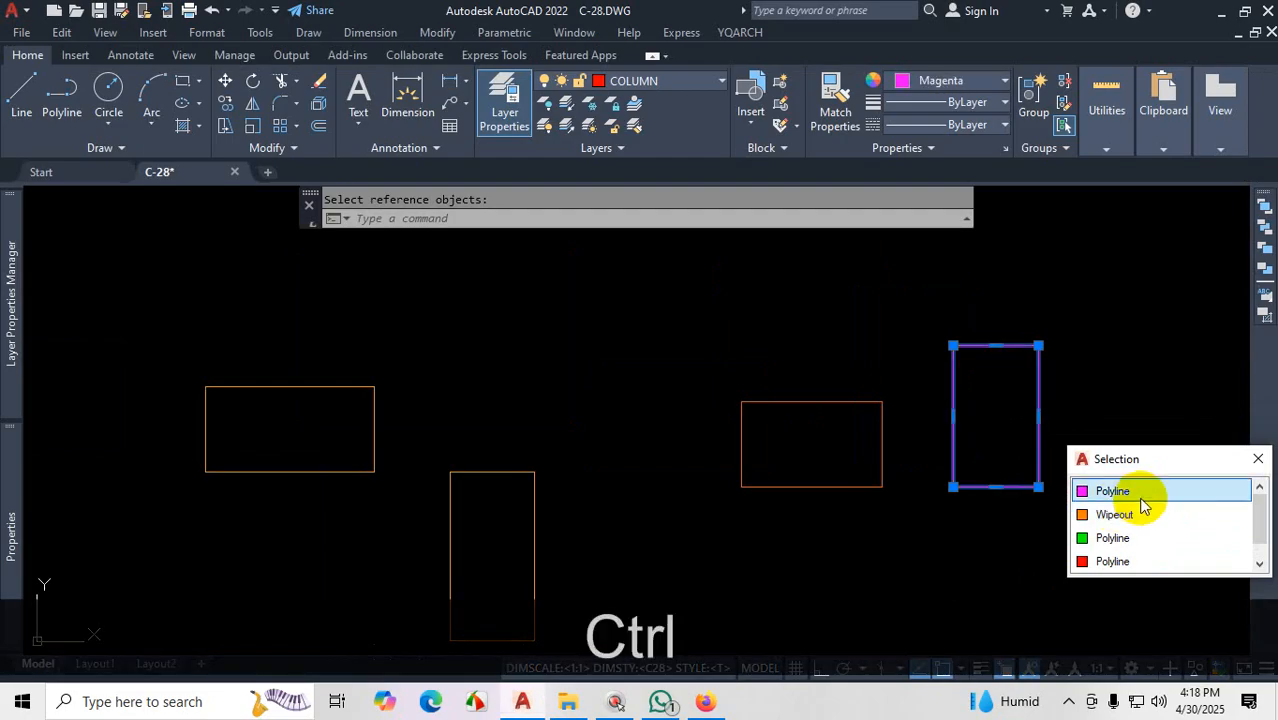
pyautogui.hotkey('ctrl', '1')
pyautogui.click(1141, 494)
pyautogui.moveTo(1127, 466)
pyautogui.mouseDown()
pyautogui.moveTo(1134, 494)
pyautogui.moveTo(1152, 495)
pyautogui.mouseUp()
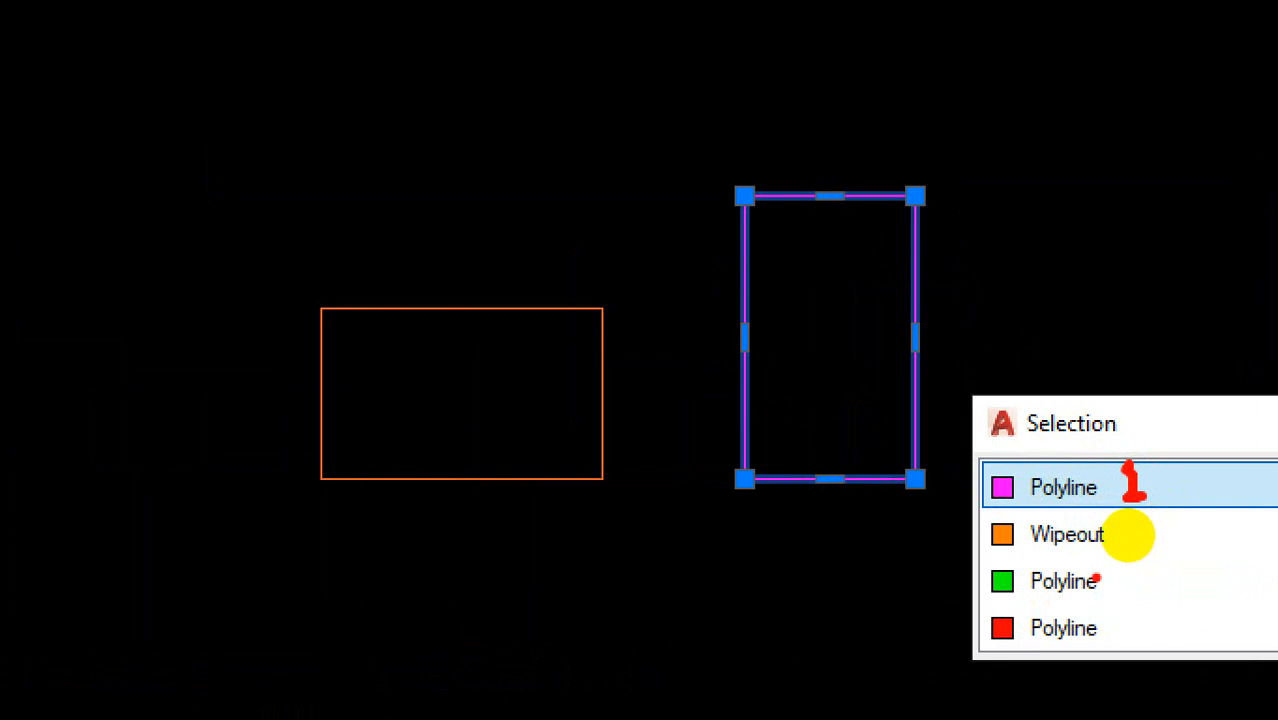
pyautogui.moveTo(983, 601); pyautogui.dragTo(1100, 601)
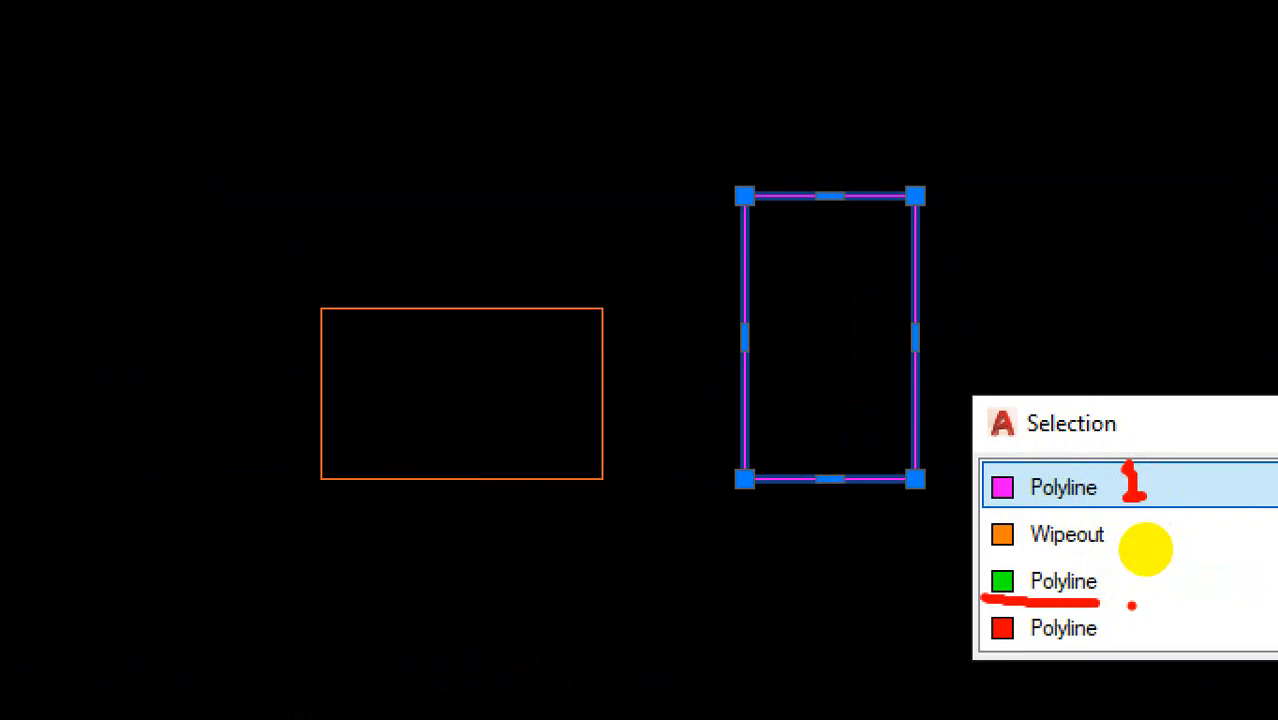
pyautogui.moveTo(1148, 483); pyautogui.dragTo(1182, 482)
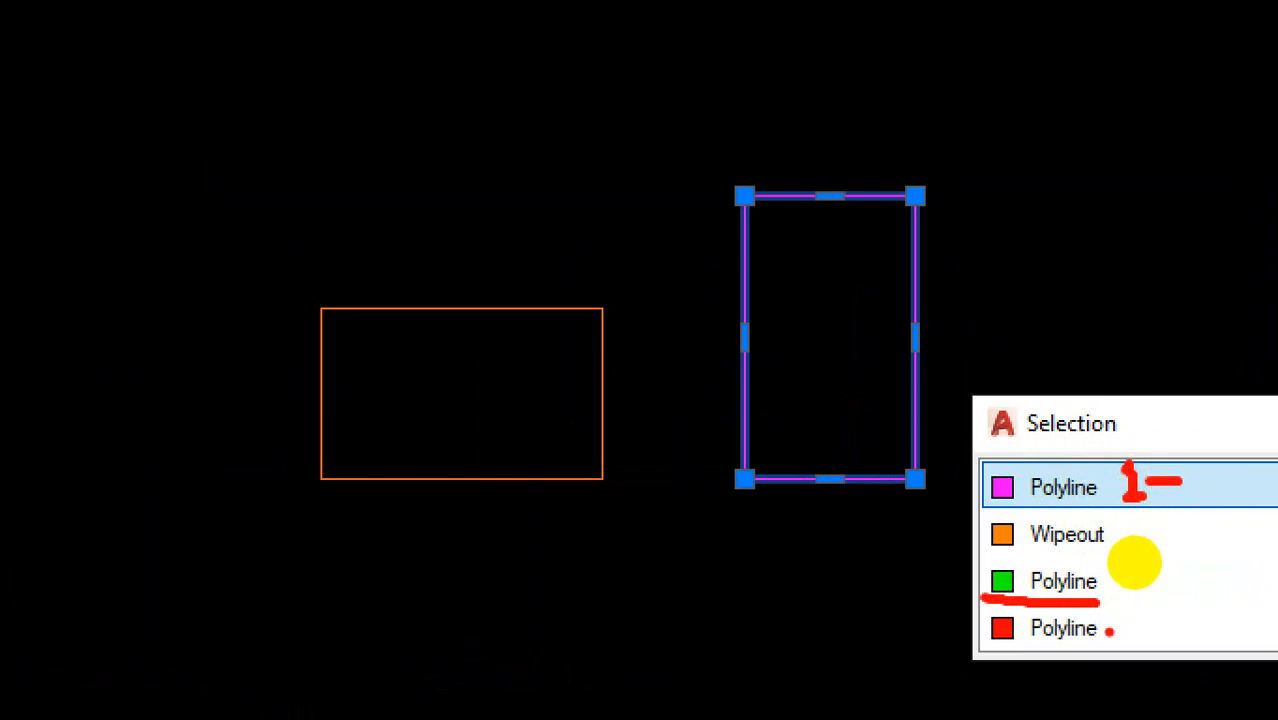
pyautogui.moveTo(1109, 631)
pyautogui.mouseDown()
pyautogui.moveTo(1005, 640)
pyautogui.moveTo(1045, 615)
pyautogui.moveTo(1114, 634)
pyautogui.mouseUp()
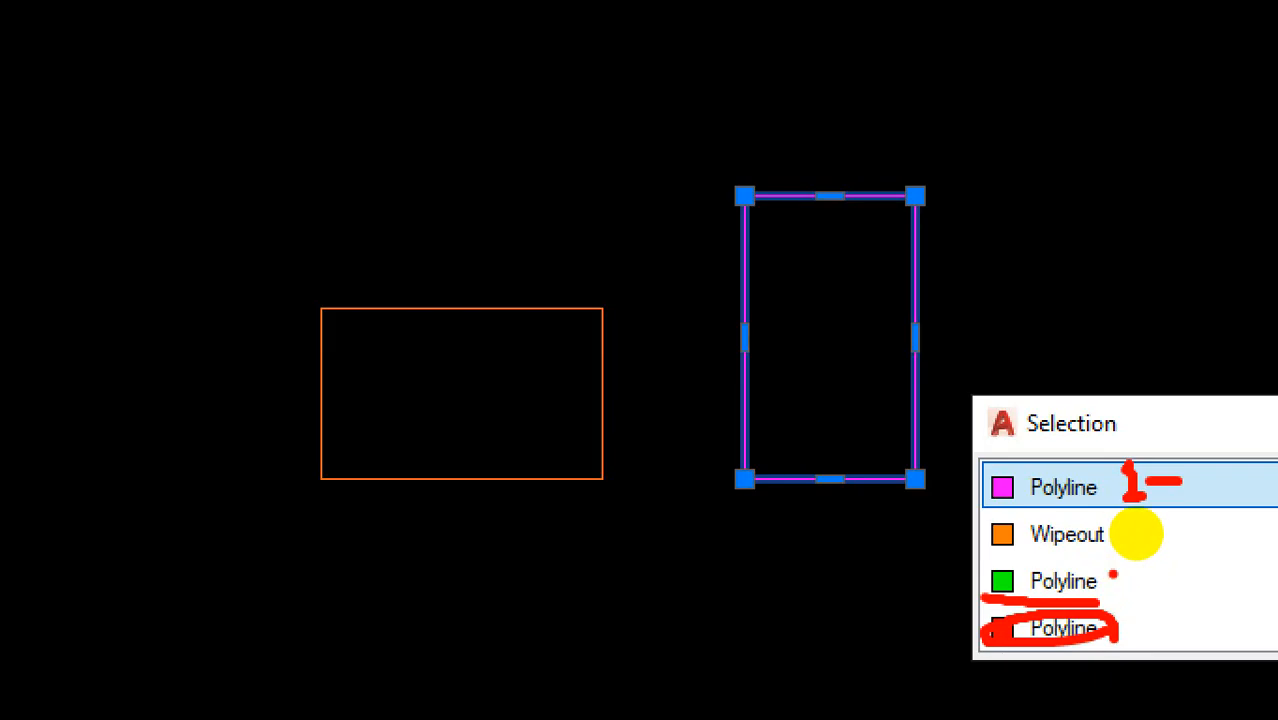
pyautogui.moveTo(1200, 470)
pyautogui.mouseDown()
pyautogui.moveTo(1222, 468)
pyautogui.moveTo(1217, 522)
pyautogui.mouseUp()
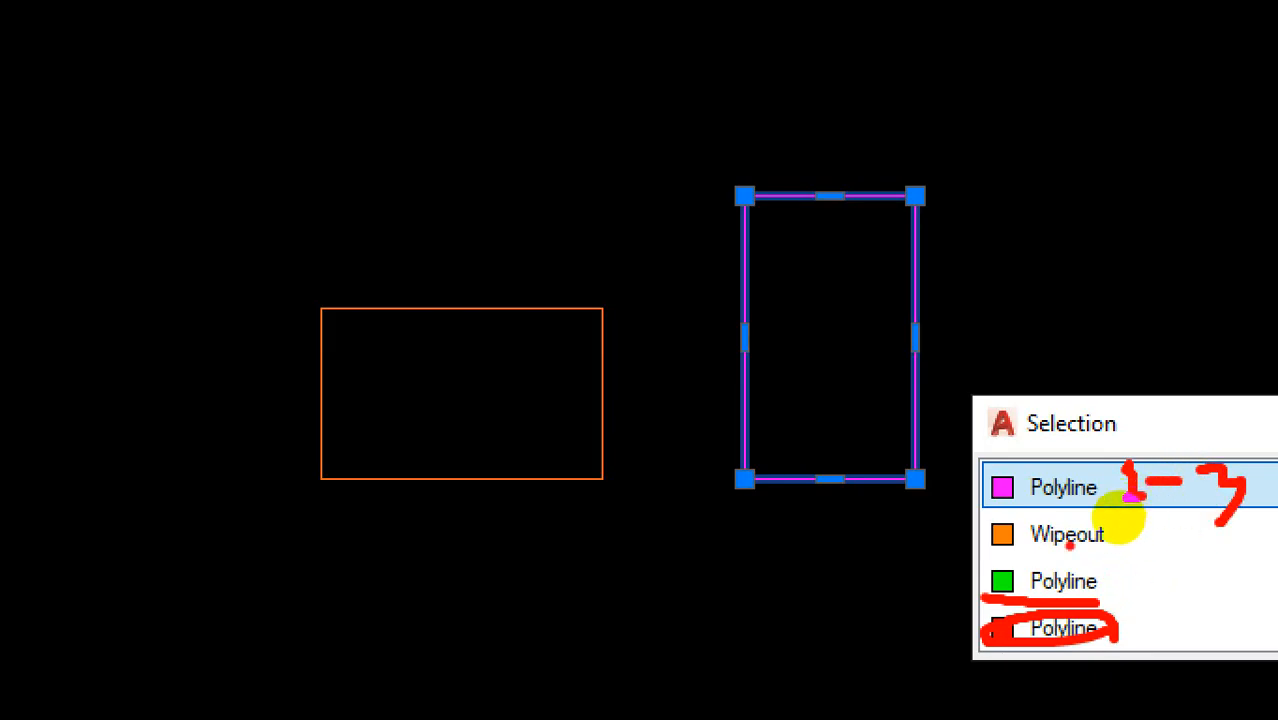
pyautogui.moveTo(947, 476)
pyautogui.mouseDown()
pyautogui.moveTo(978, 576)
pyautogui.moveTo(950, 549)
pyautogui.mouseUp()
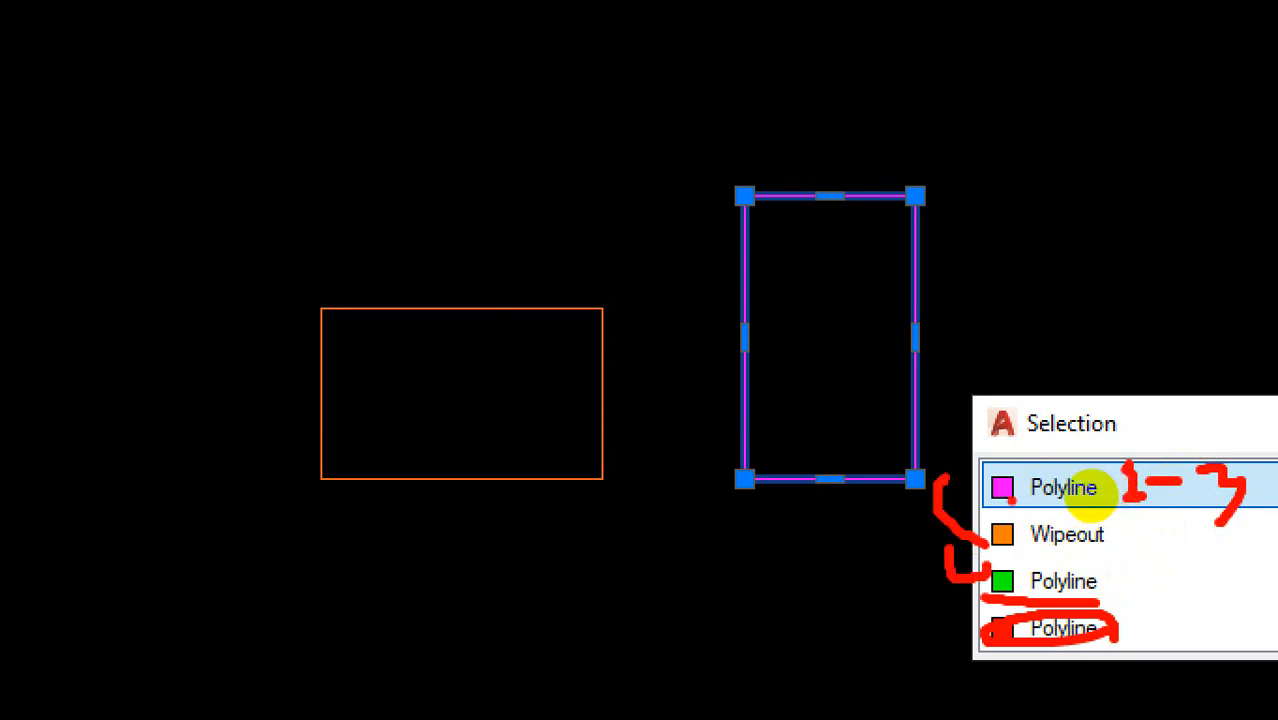
pyautogui.moveTo(1066, 505); pyautogui.dragTo(984, 505)
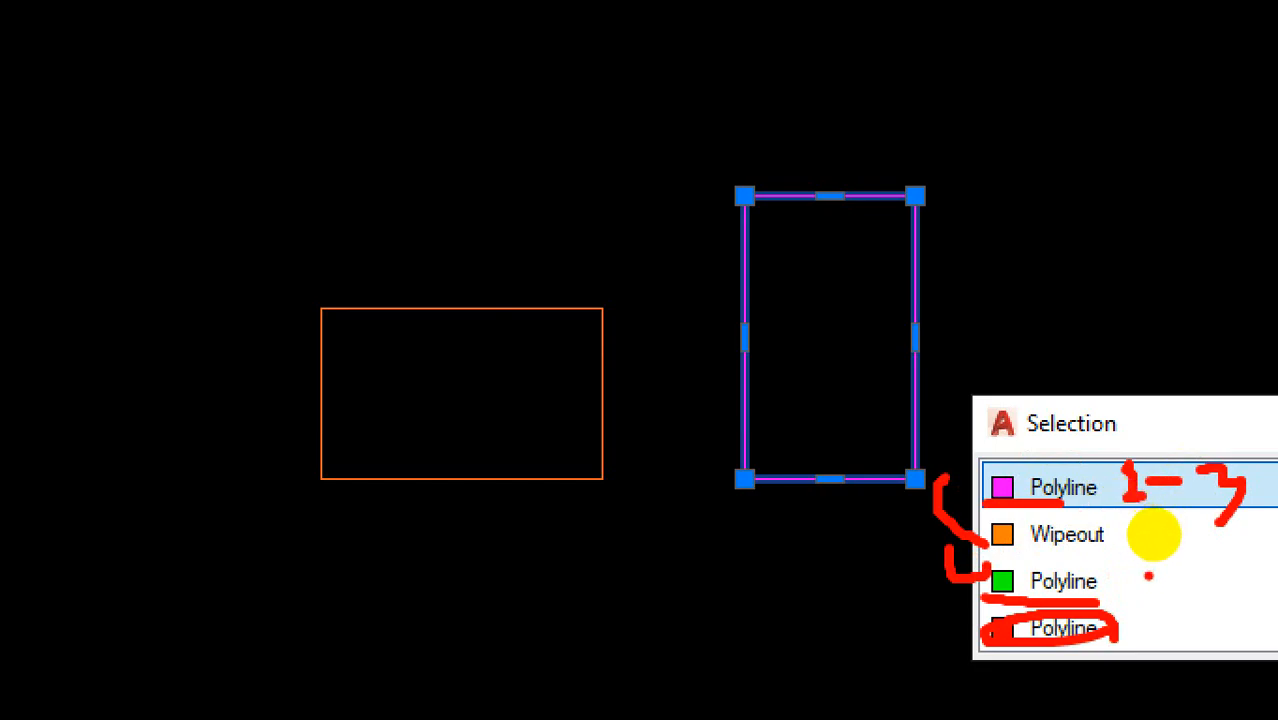
pyautogui.moveTo(1106, 584); pyautogui.dragTo(1128, 582)
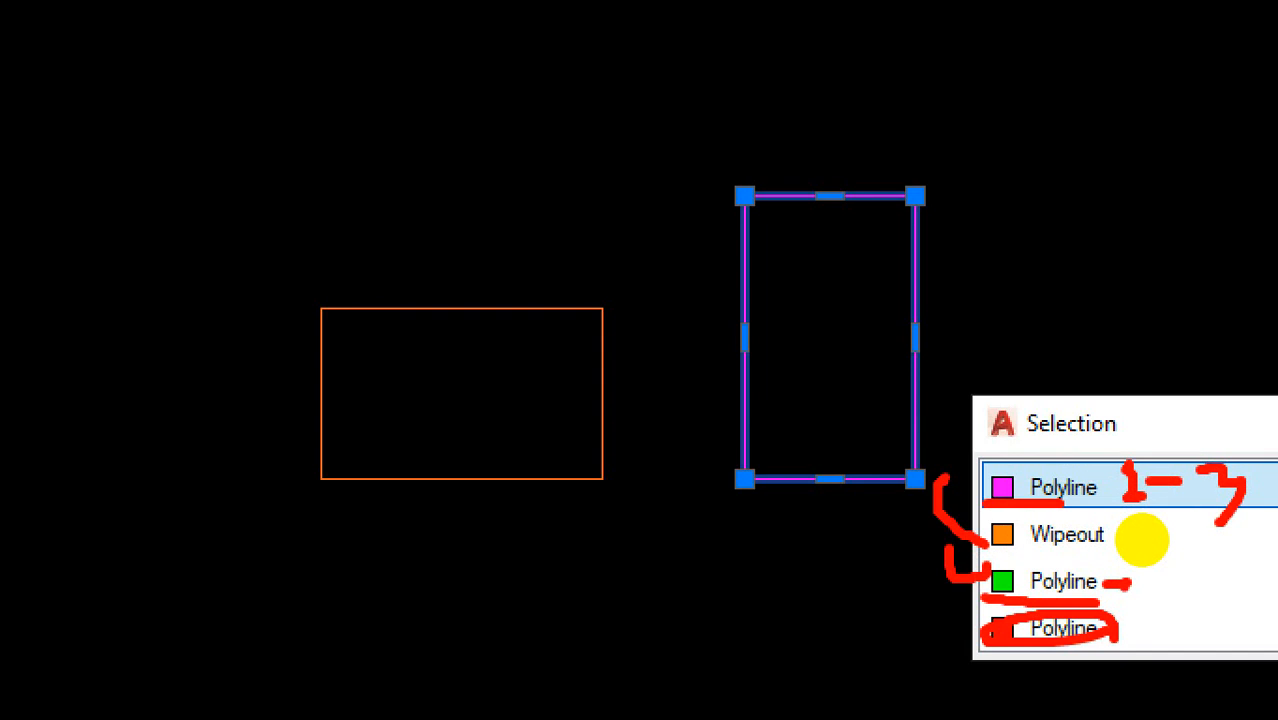
pyautogui.press('Escape')
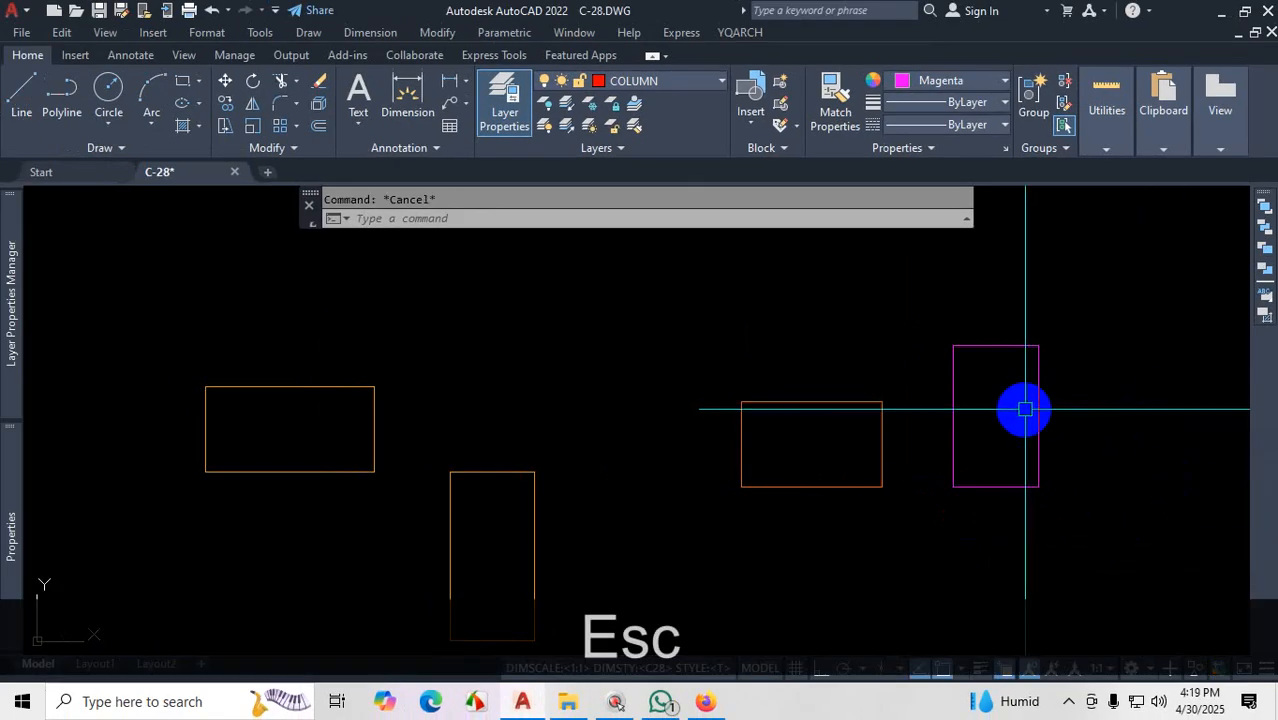
# Step: Send the magenta Polyline of the rightmost upright column outline under objects, using the green Polyline as the reference object
pyautogui.click(1035, 389)
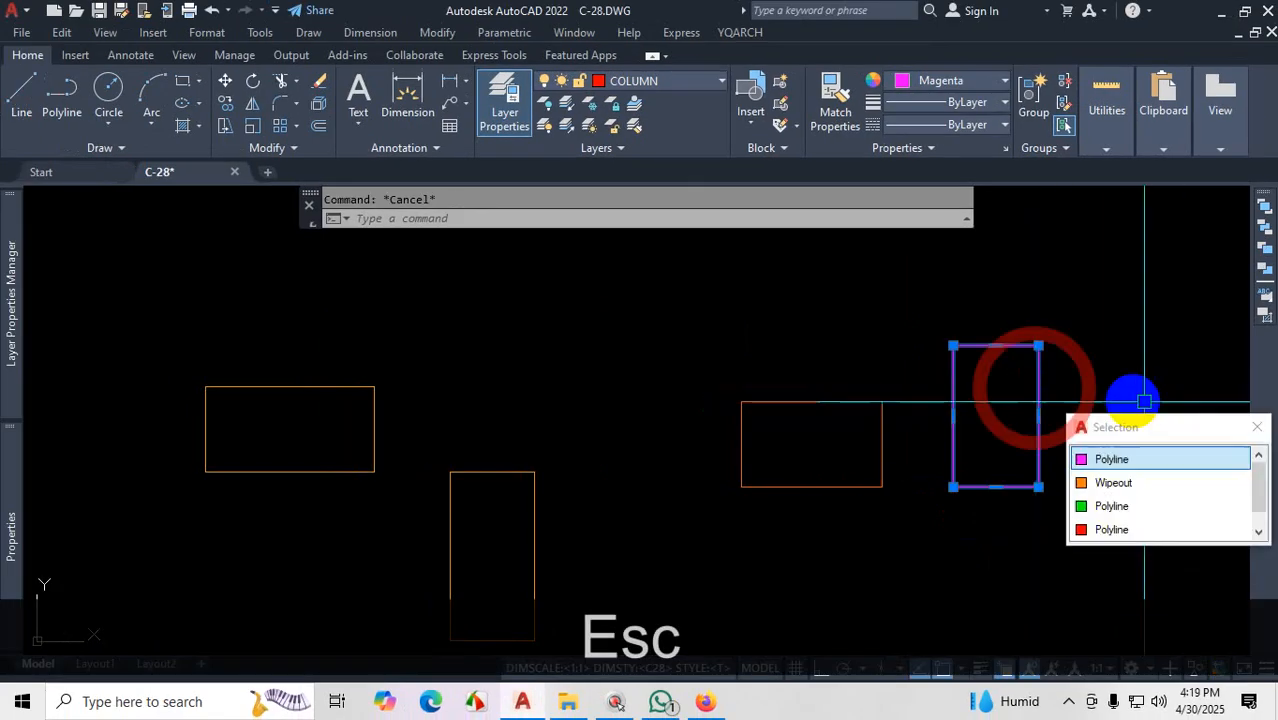
pyautogui.click(1101, 459)
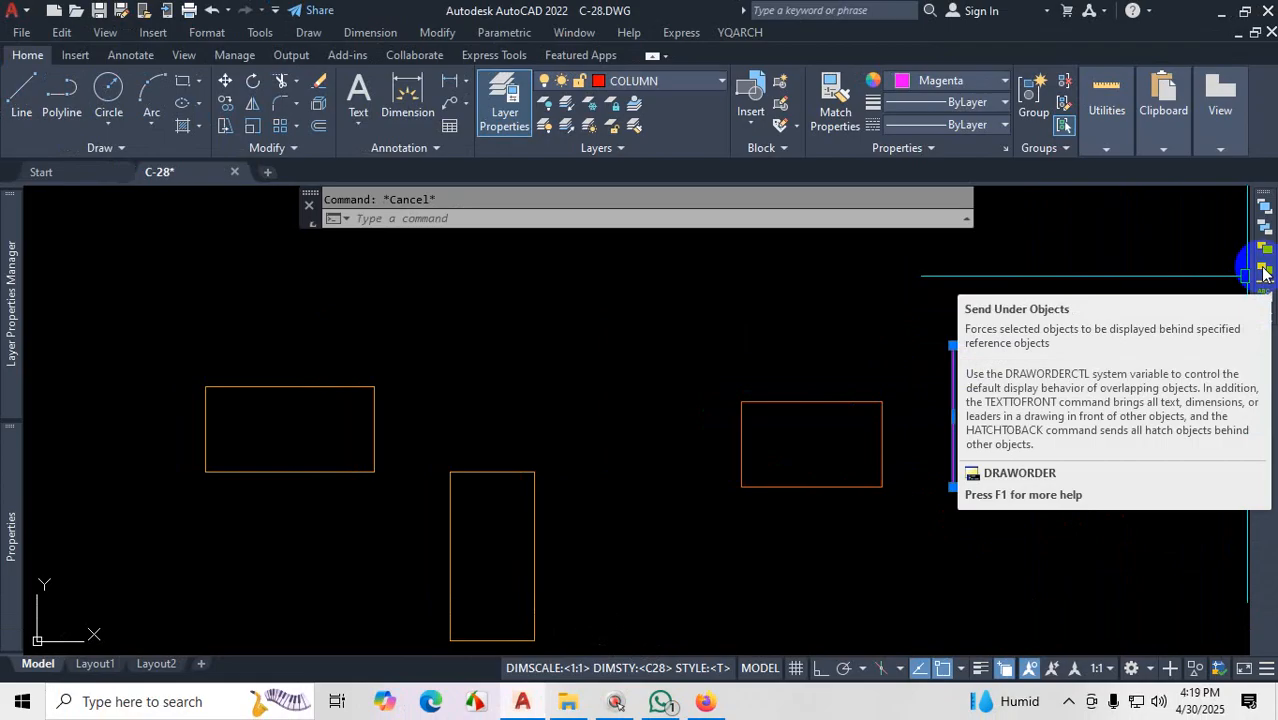
pyautogui.click(1264, 272)
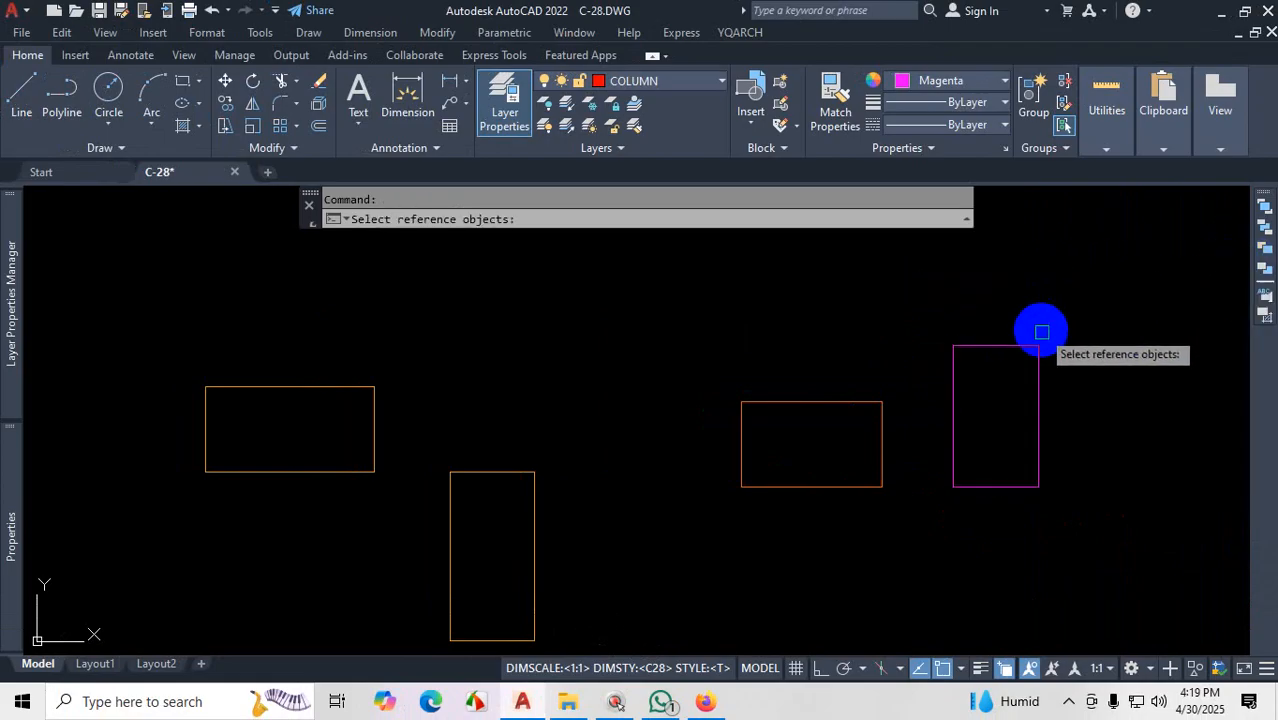
pyautogui.click(1043, 373)
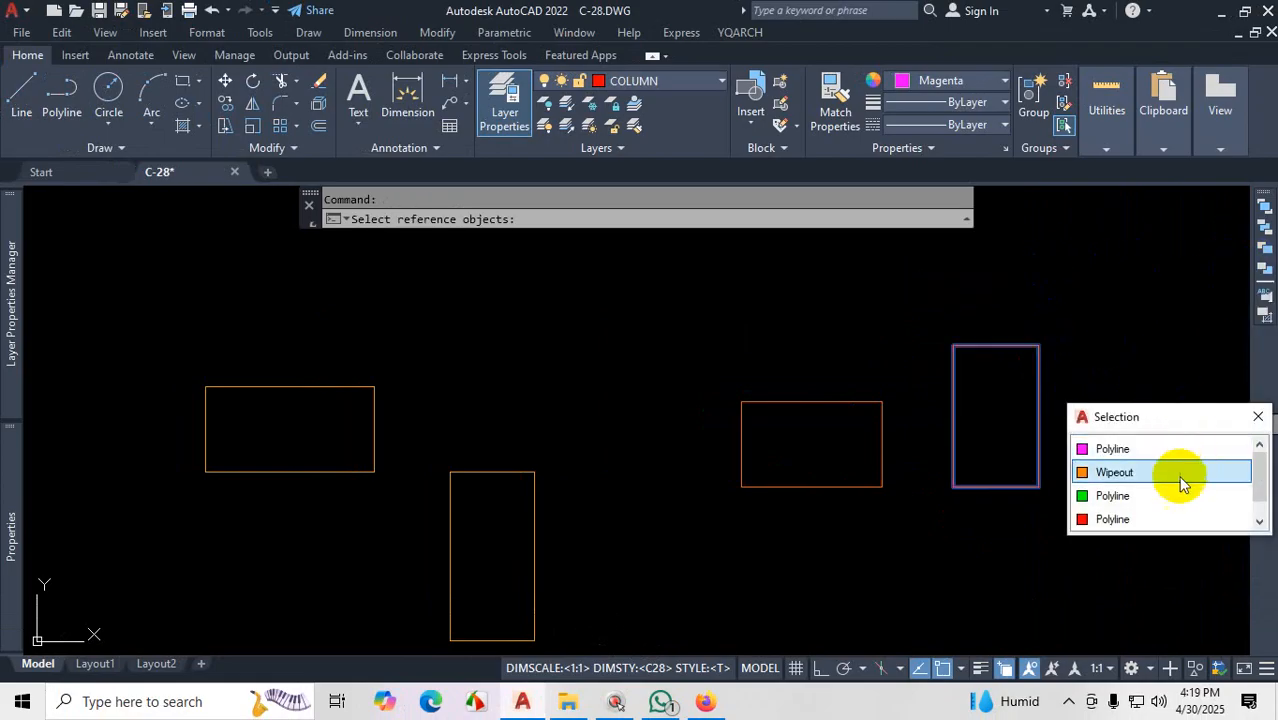
pyautogui.click(1117, 500)
pyautogui.press('Return')
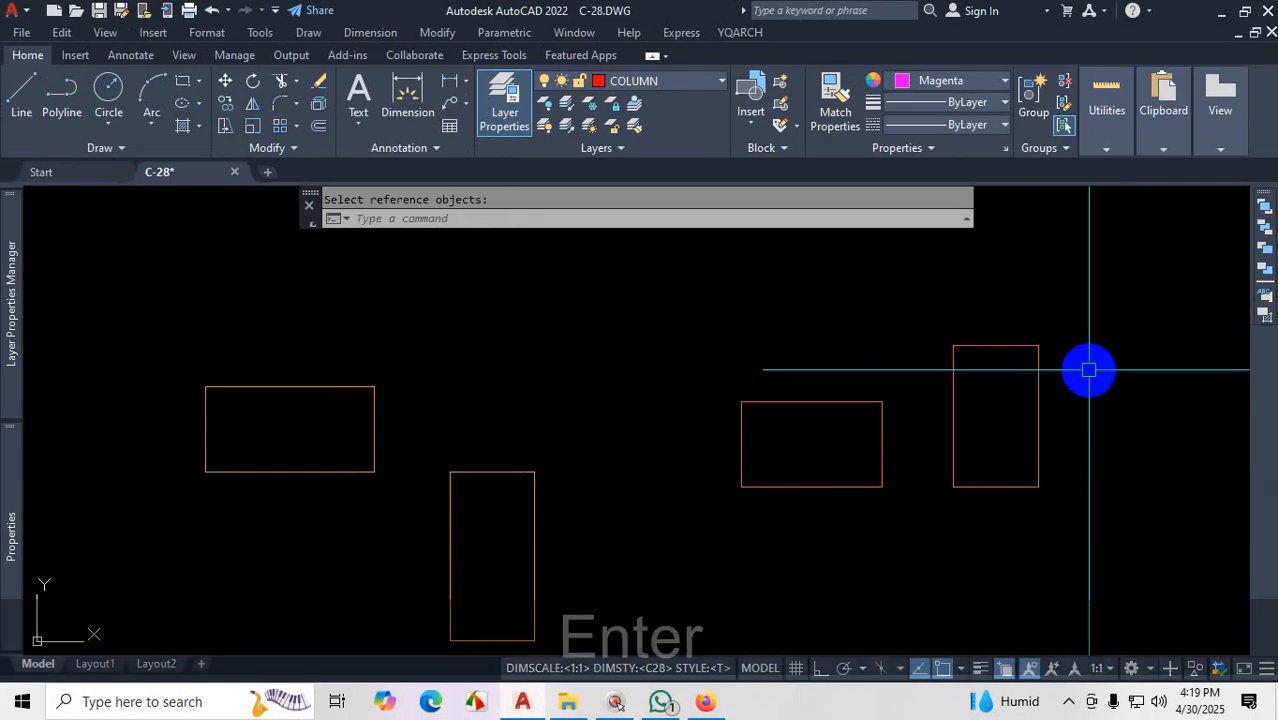
# Step: List the overlapping objects on the rightmost column outline to check the magenta Polyline's new position, and clear the selection
pyautogui.click(1040, 395)
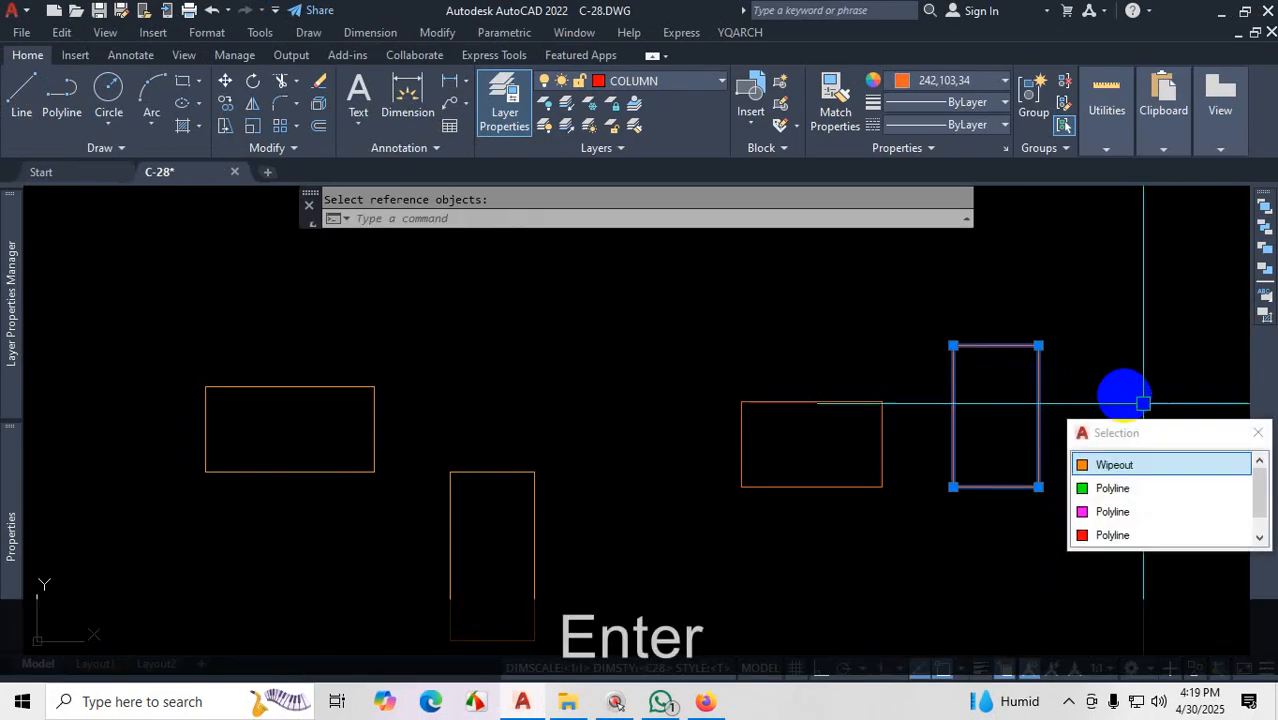
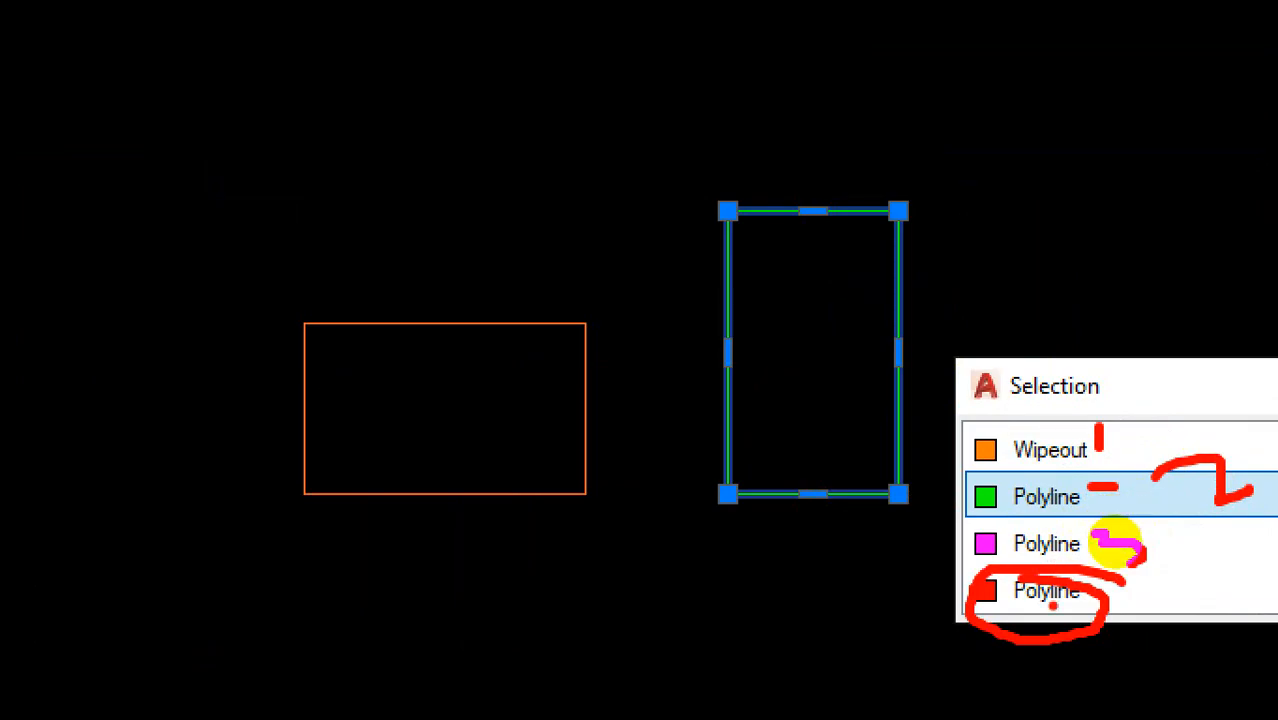
pyautogui.press('Escape')
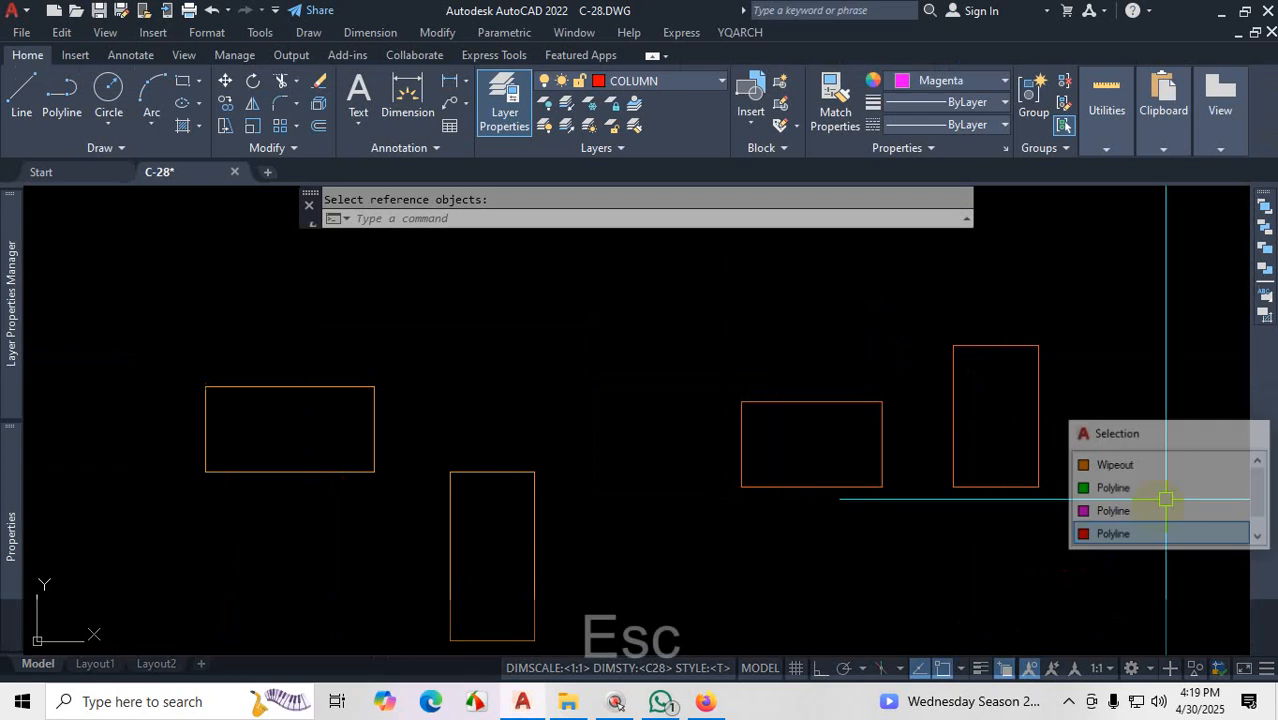
pyautogui.press('Escape')
# Step: List the overlapping objects on the floor plan's lower corner column and examine the stacking order of the Line, Wipeout and Polyline
pyautogui.scroll(-5, 1110, 452)
pyautogui.scroll(2, 1046, 447)
pyautogui.scroll(5, 1043, 432)
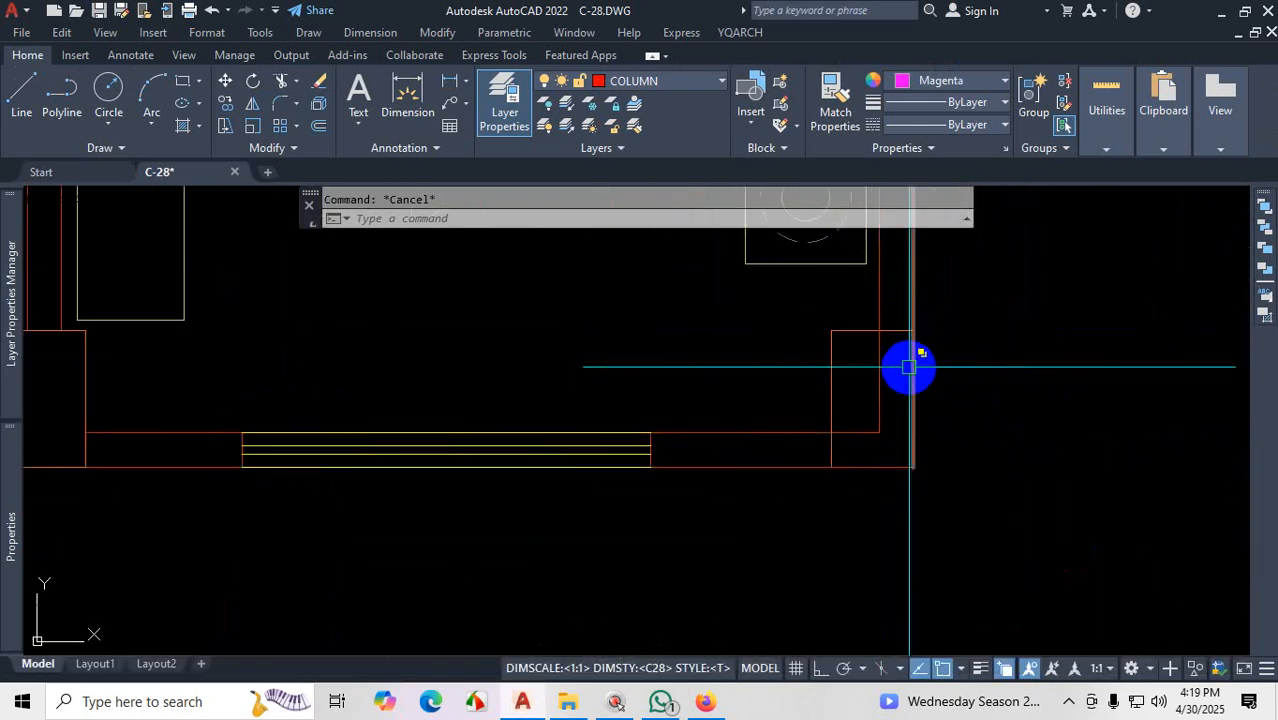
pyautogui.click(912, 366)
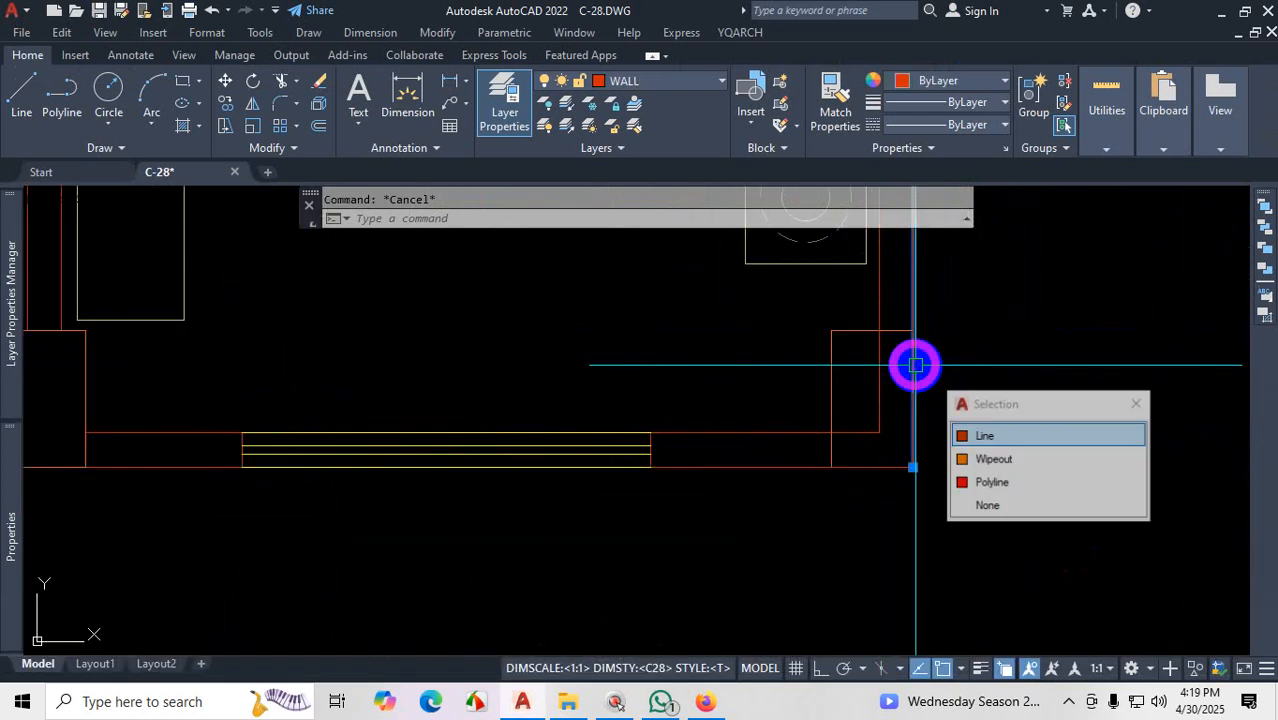
pyautogui.hotkey('ctrl', '1')
pyautogui.click(1038, 490)
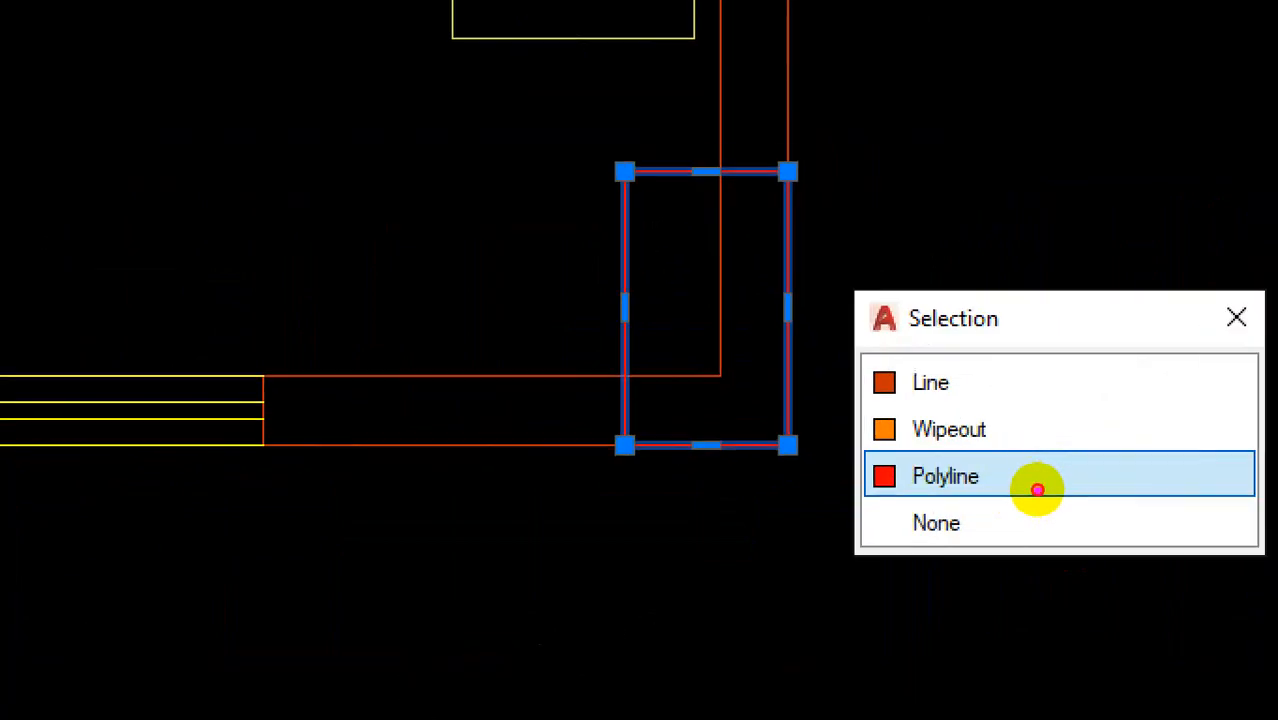
pyautogui.moveTo(1024, 478)
pyautogui.mouseDown()
pyautogui.moveTo(1100, 458)
pyautogui.moveTo(1116, 490)
pyautogui.moveTo(1173, 490)
pyautogui.mouseUp()
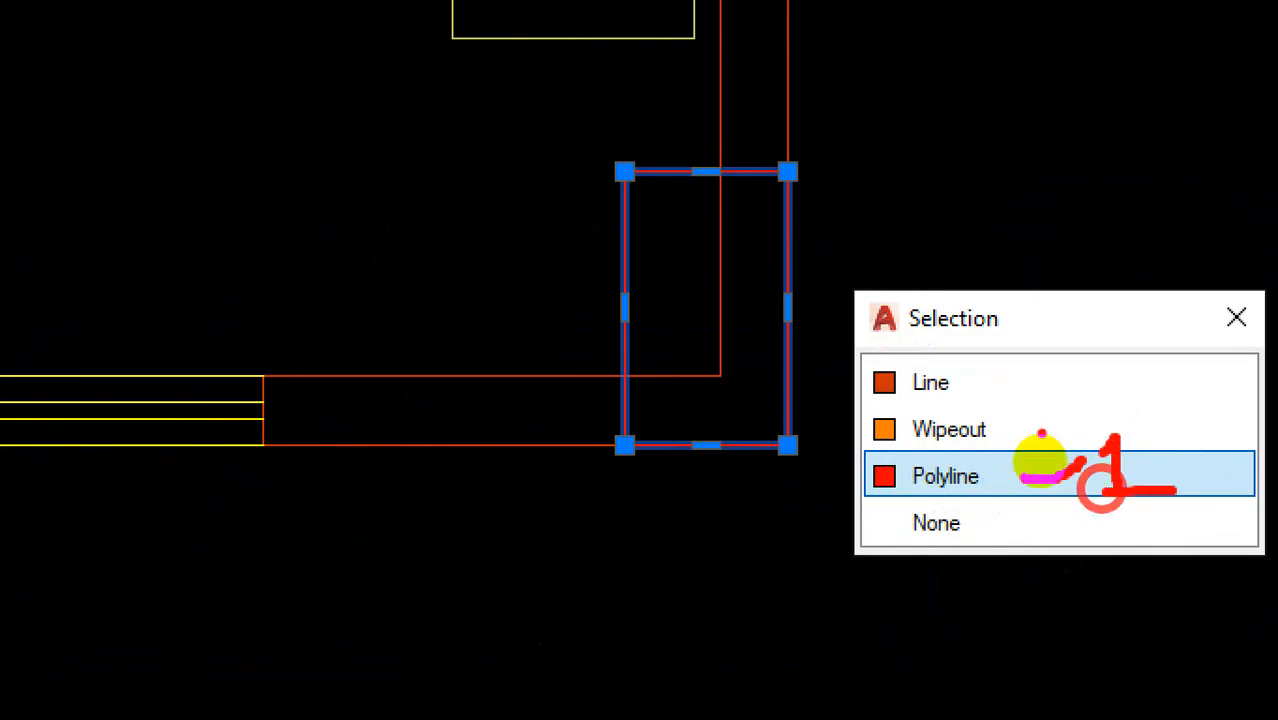
pyautogui.moveTo(1032, 421)
pyautogui.mouseDown()
pyautogui.moveTo(1044, 459)
pyautogui.moveTo(1116, 440)
pyautogui.mouseUp()
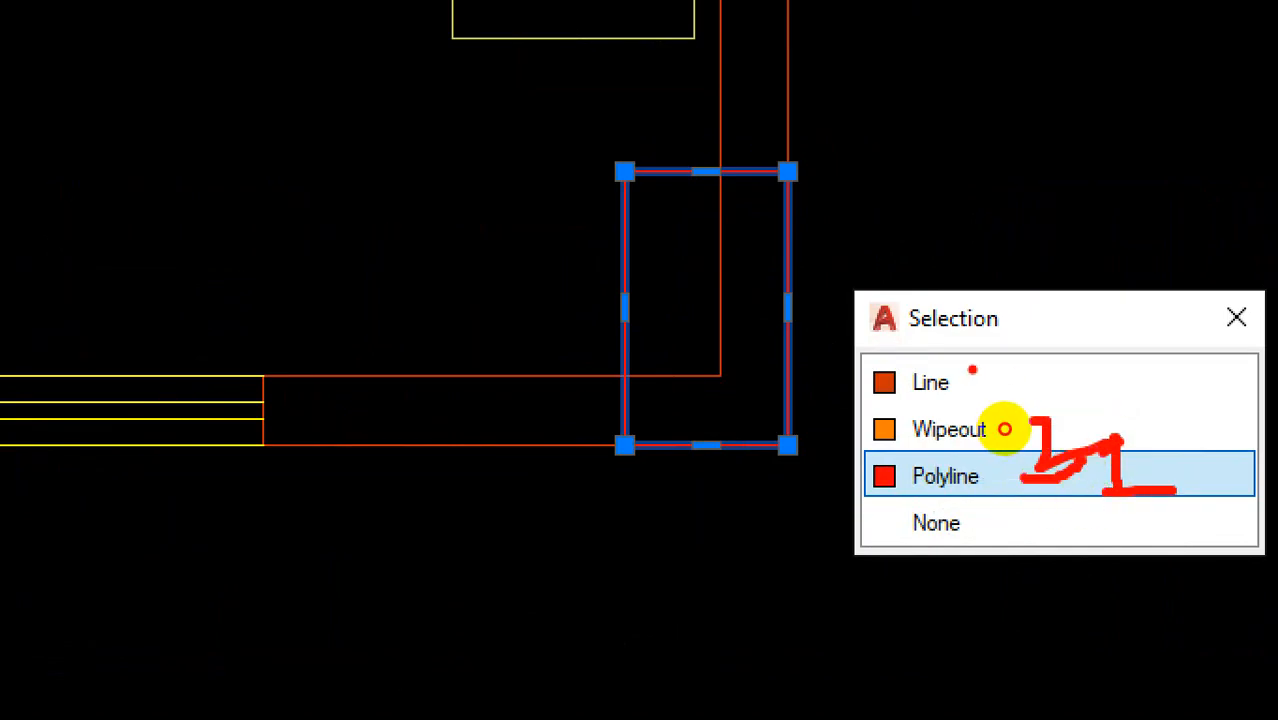
pyautogui.moveTo(972, 370)
pyautogui.mouseDown()
pyautogui.moveTo(1060, 400)
pyautogui.moveTo(1021, 445)
pyautogui.moveTo(1030, 470)
pyautogui.moveTo(996, 488)
pyautogui.moveTo(1015, 478)
pyautogui.mouseUp()
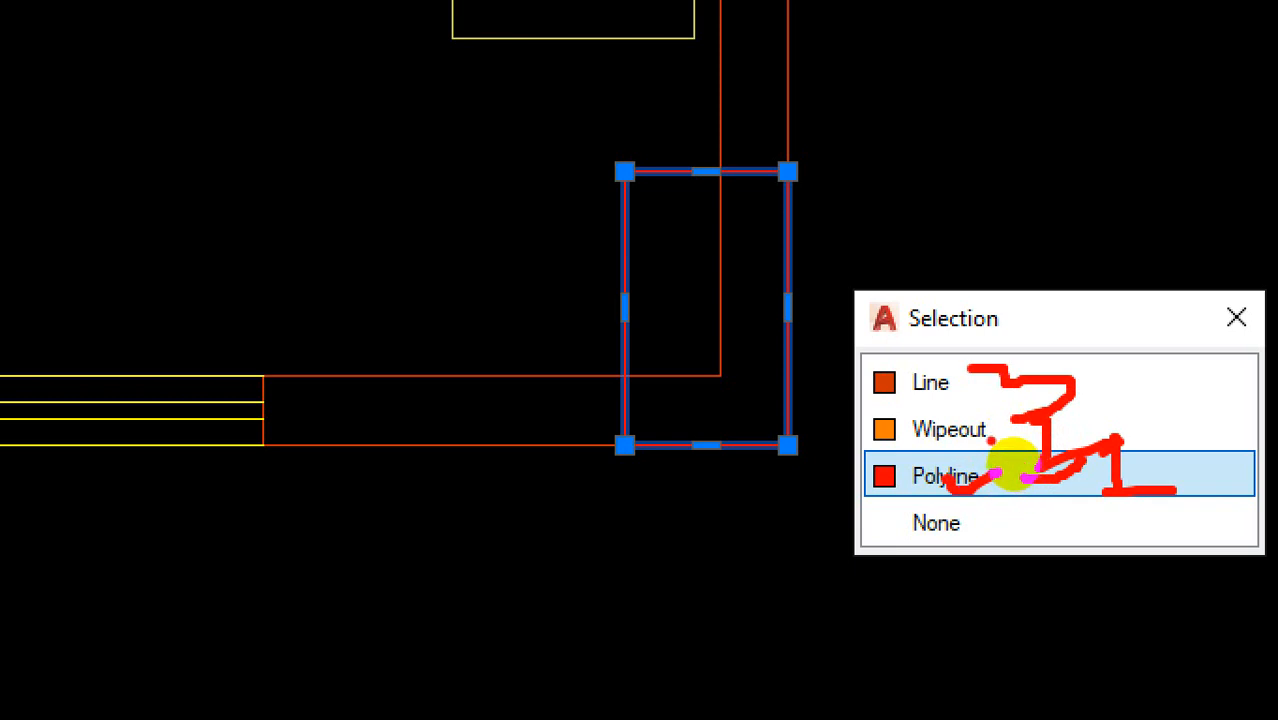
pyautogui.moveTo(885, 380); pyautogui.dragTo(882, 516)
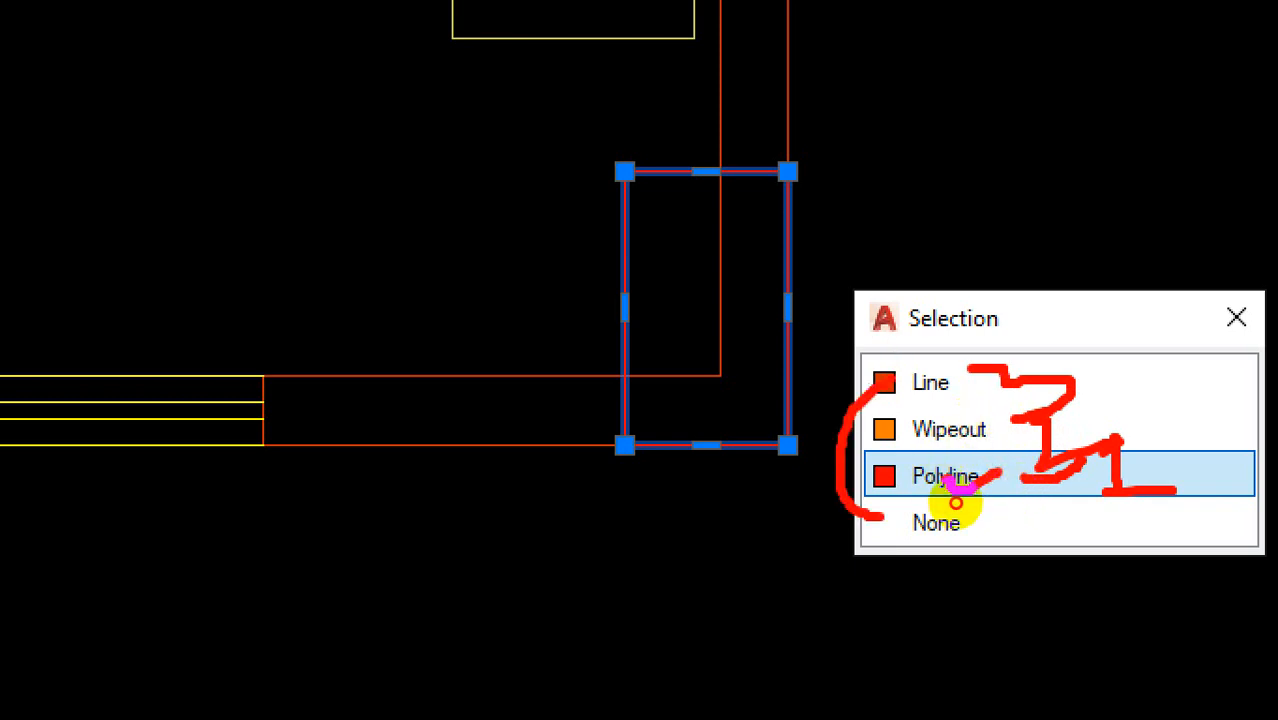
pyautogui.moveTo(956, 503); pyautogui.dragTo(989, 502)
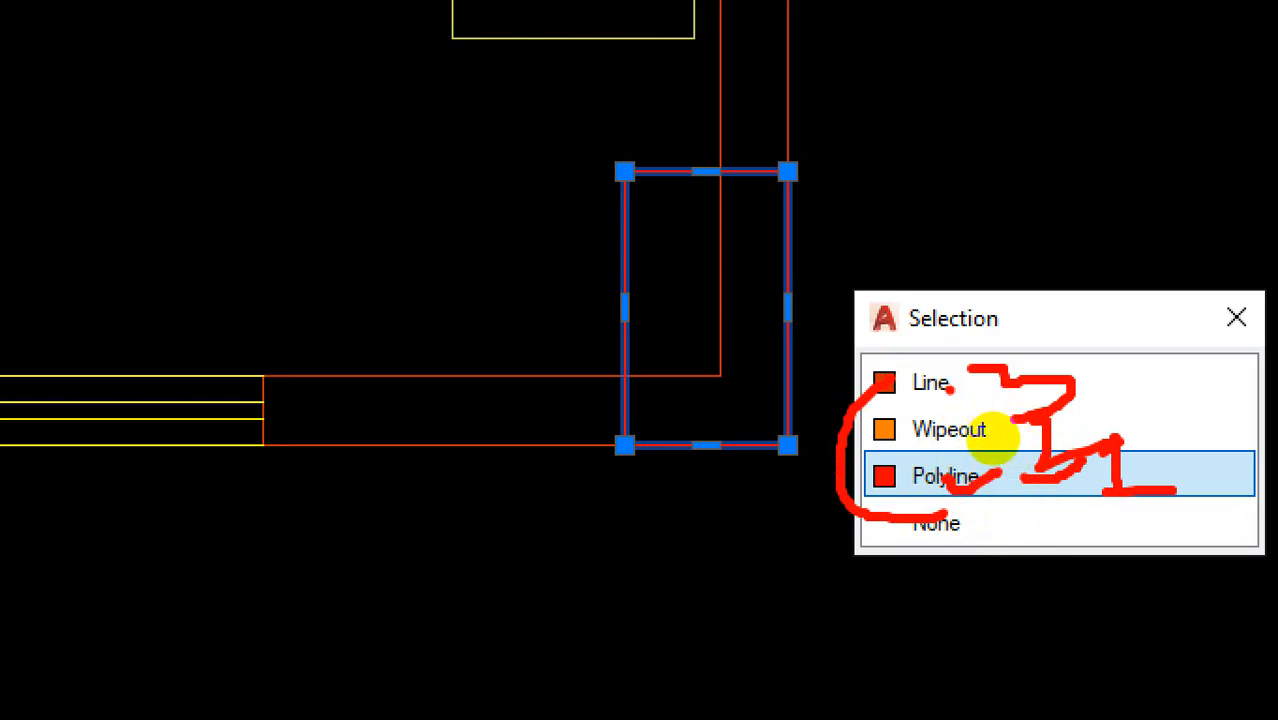
pyautogui.moveTo(1000, 468)
pyautogui.mouseDown()
pyautogui.moveTo(1013, 479)
pyautogui.moveTo(1020, 457)
pyautogui.mouseUp()
pyautogui.moveTo(995, 452); pyautogui.dragTo(1015, 421)
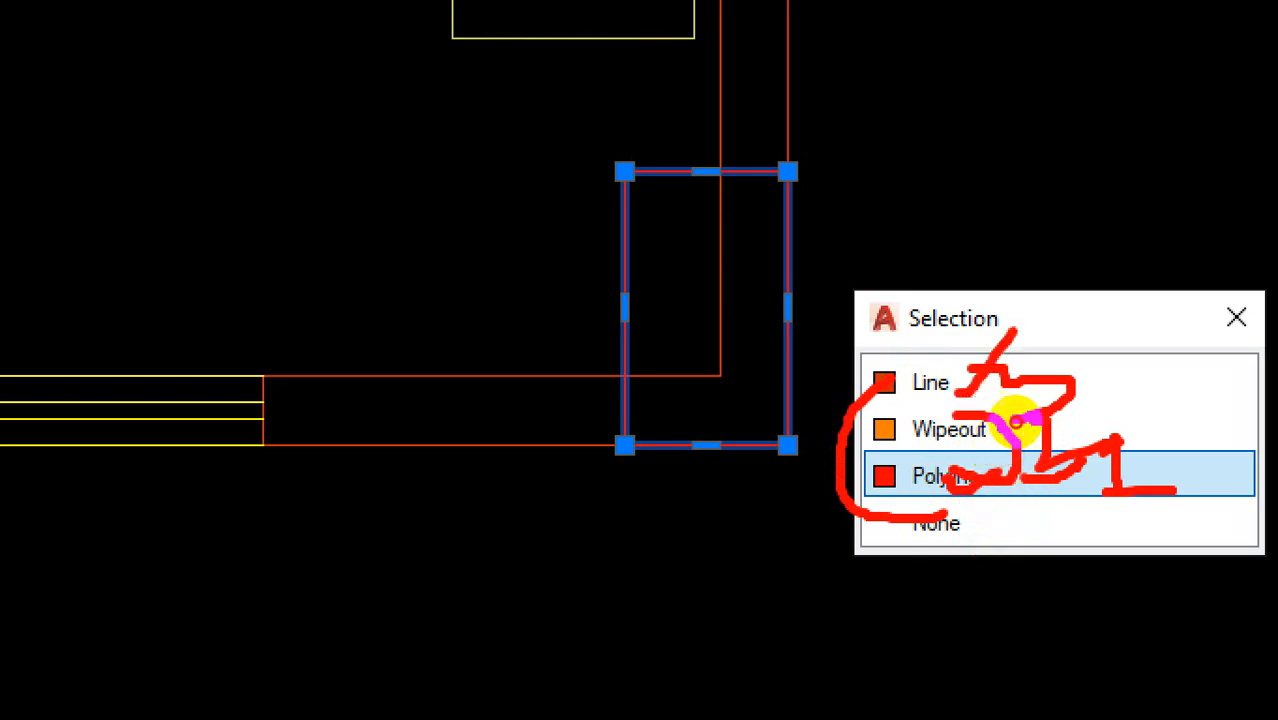
pyautogui.moveTo(935, 385)
pyautogui.mouseDown()
pyautogui.moveTo(838, 515)
pyautogui.moveTo(940, 557)
pyautogui.mouseUp()
pyautogui.click(958, 510)
pyautogui.moveTo(960, 334); pyautogui.dragTo(987, 413)
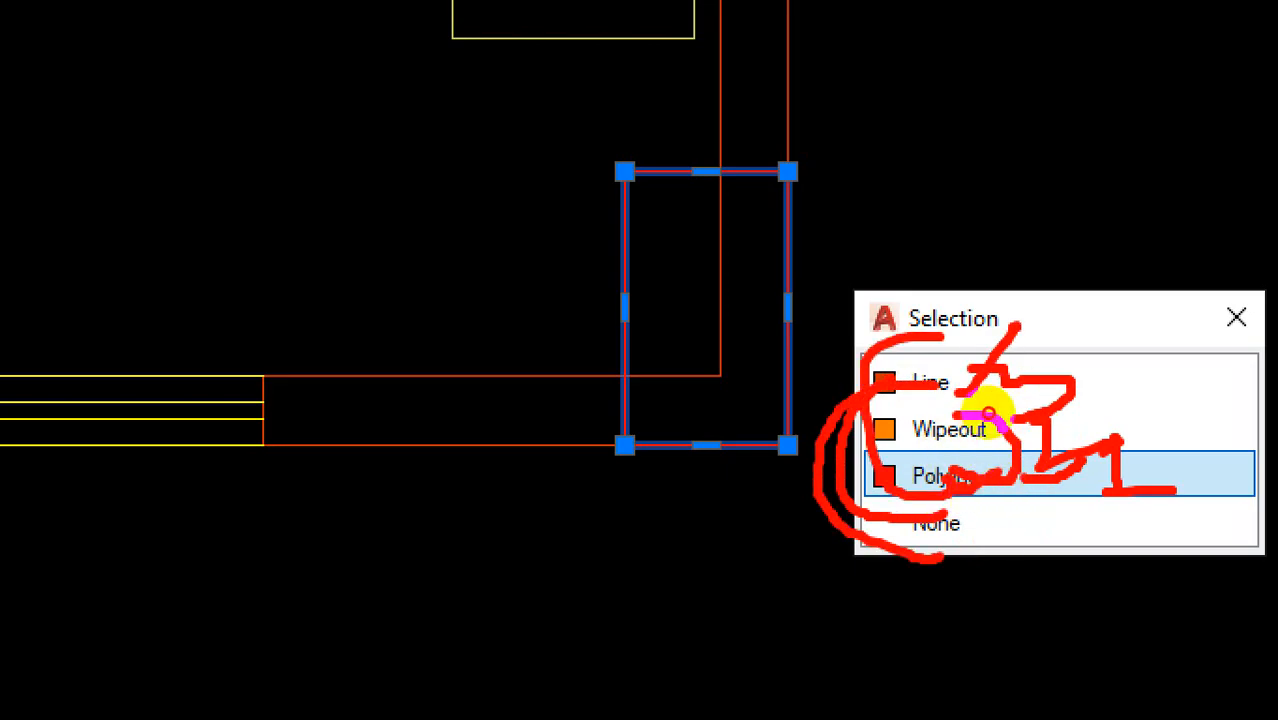
# Step: Send the wall Line at the lower corner column to the back and bring the column's red Polyline to the front
pyautogui.press('Escape')
pyautogui.click(1006, 439)
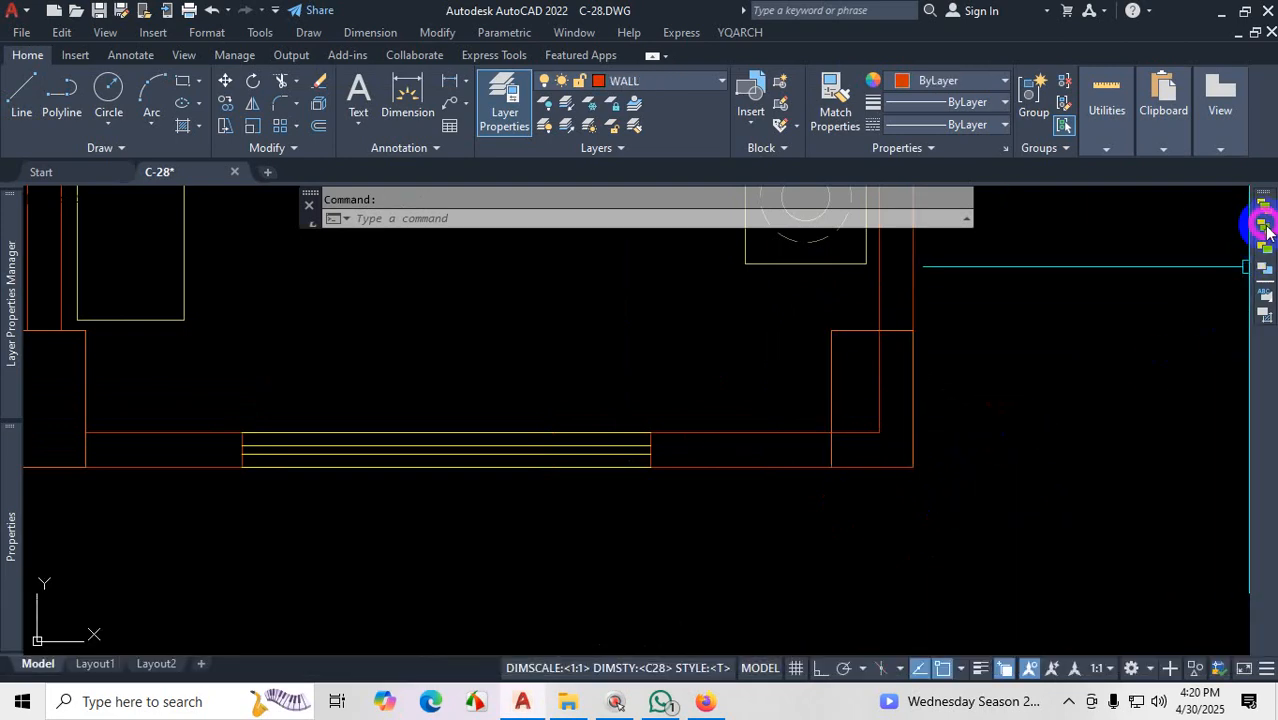
pyautogui.click(912, 409)
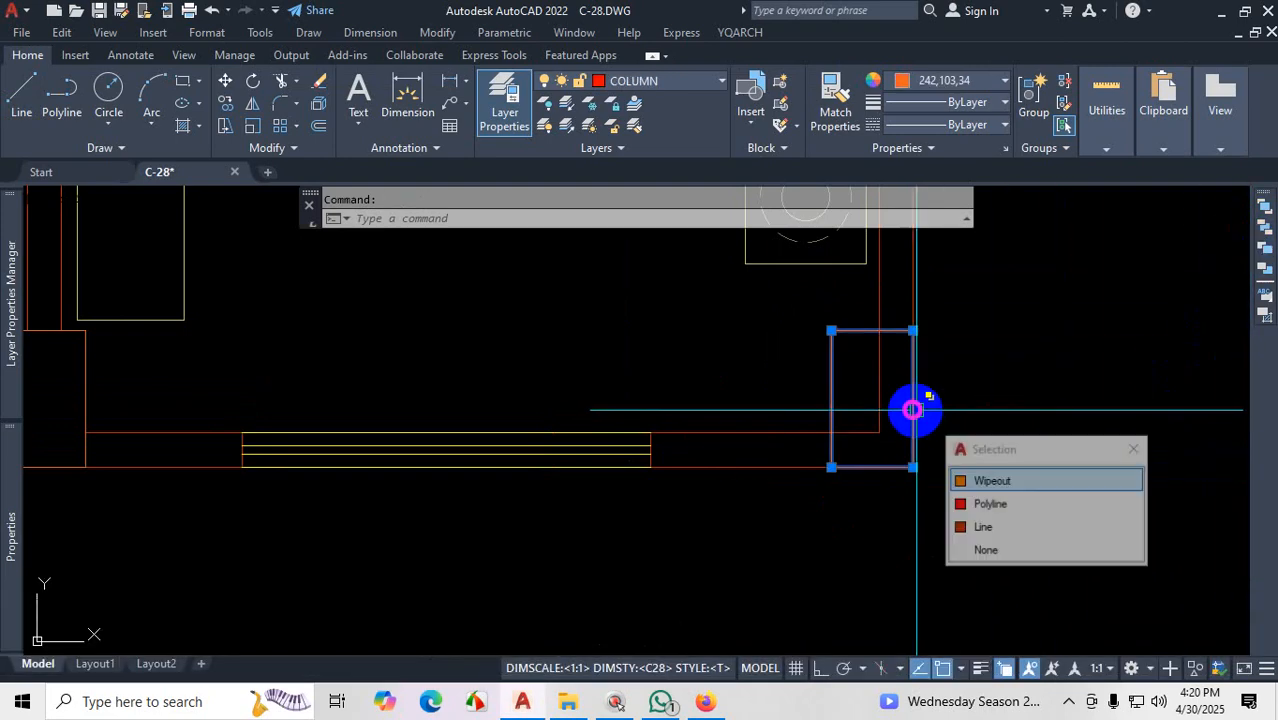
pyautogui.click(1008, 515)
pyautogui.click(1264, 208)
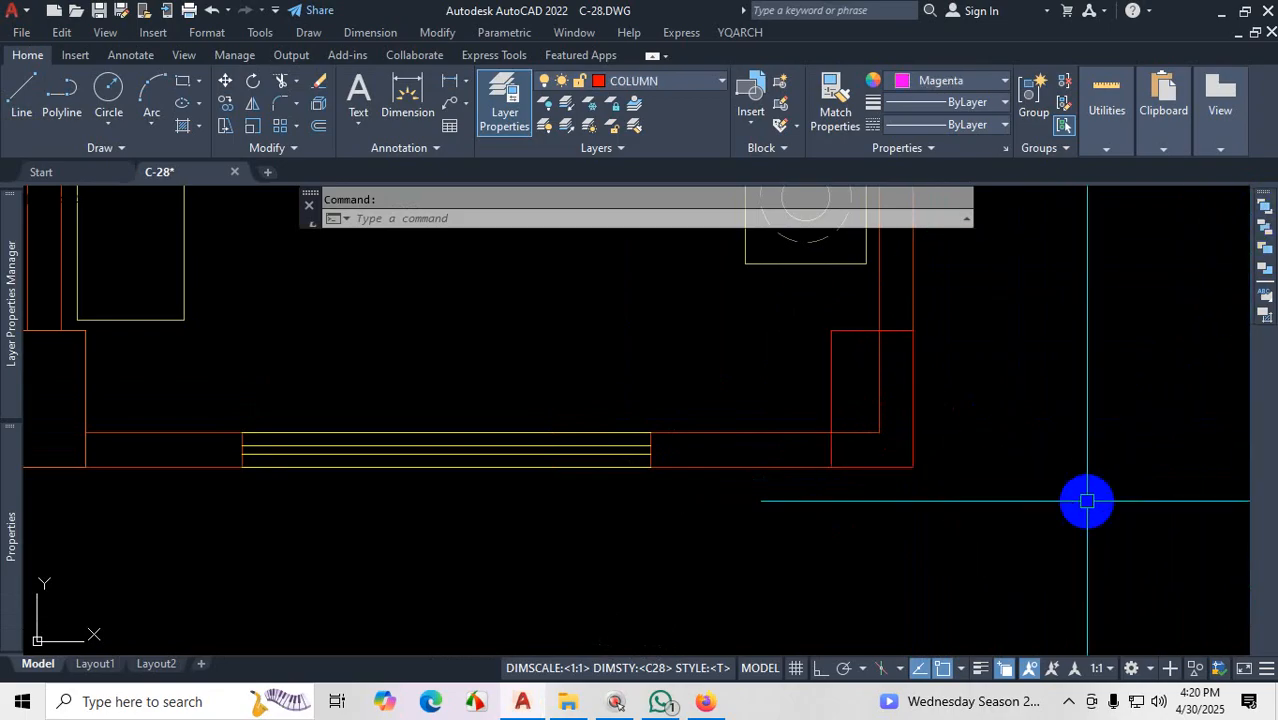
pyautogui.click(918, 391)
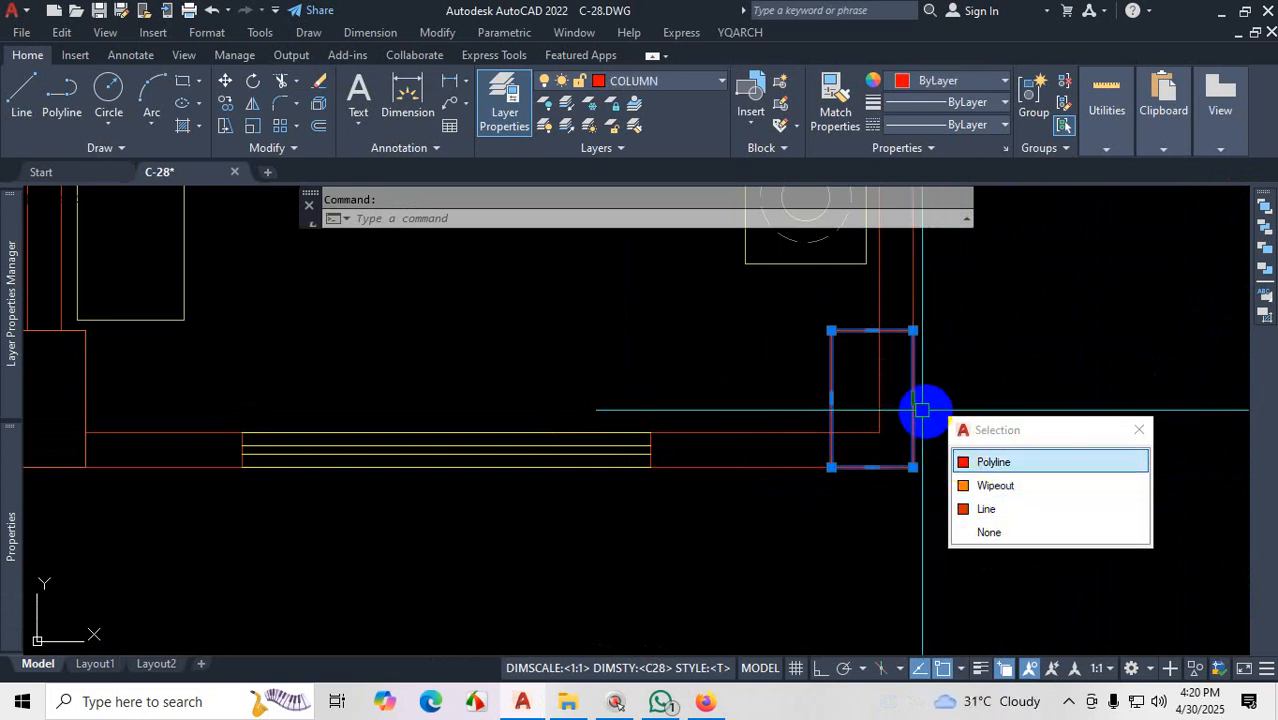
pyautogui.press('Escape')
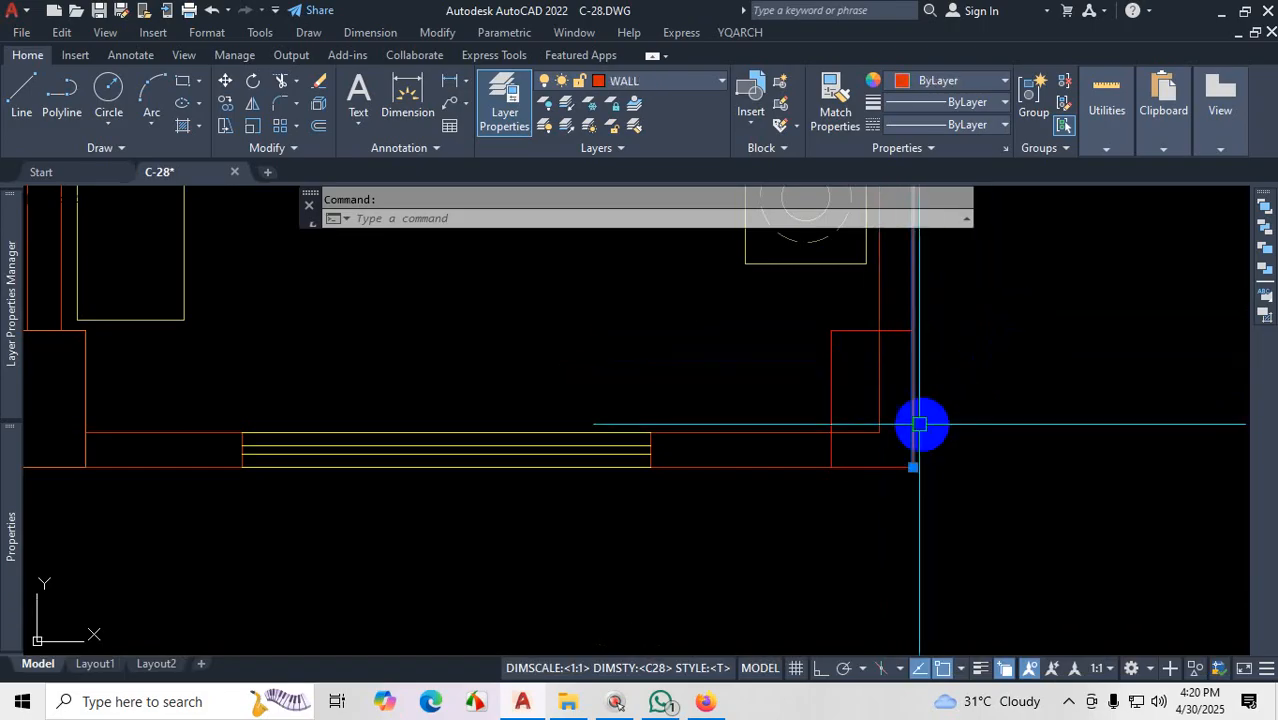
# Step: Select the two inner wall lines crossing the lower corner column and send them to the back of the draw order
pyautogui.click(887, 378)
pyautogui.press('Escape')
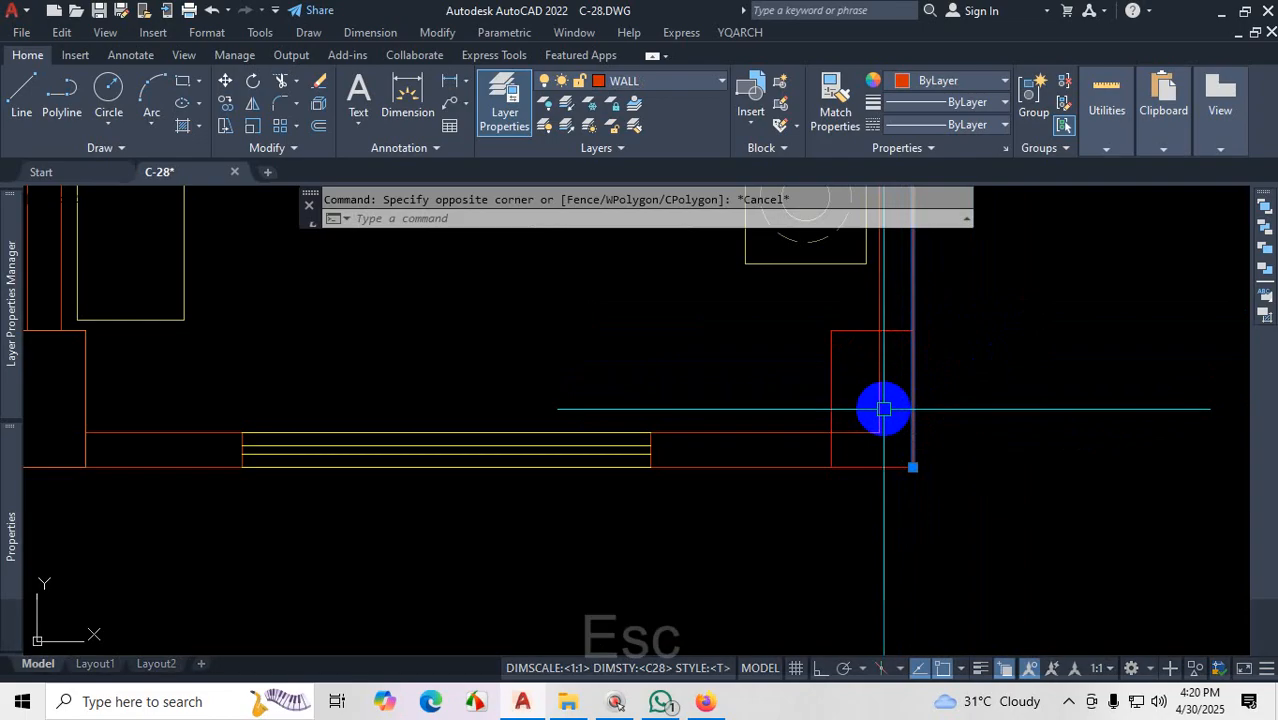
pyautogui.click(885, 411)
pyautogui.click(871, 437)
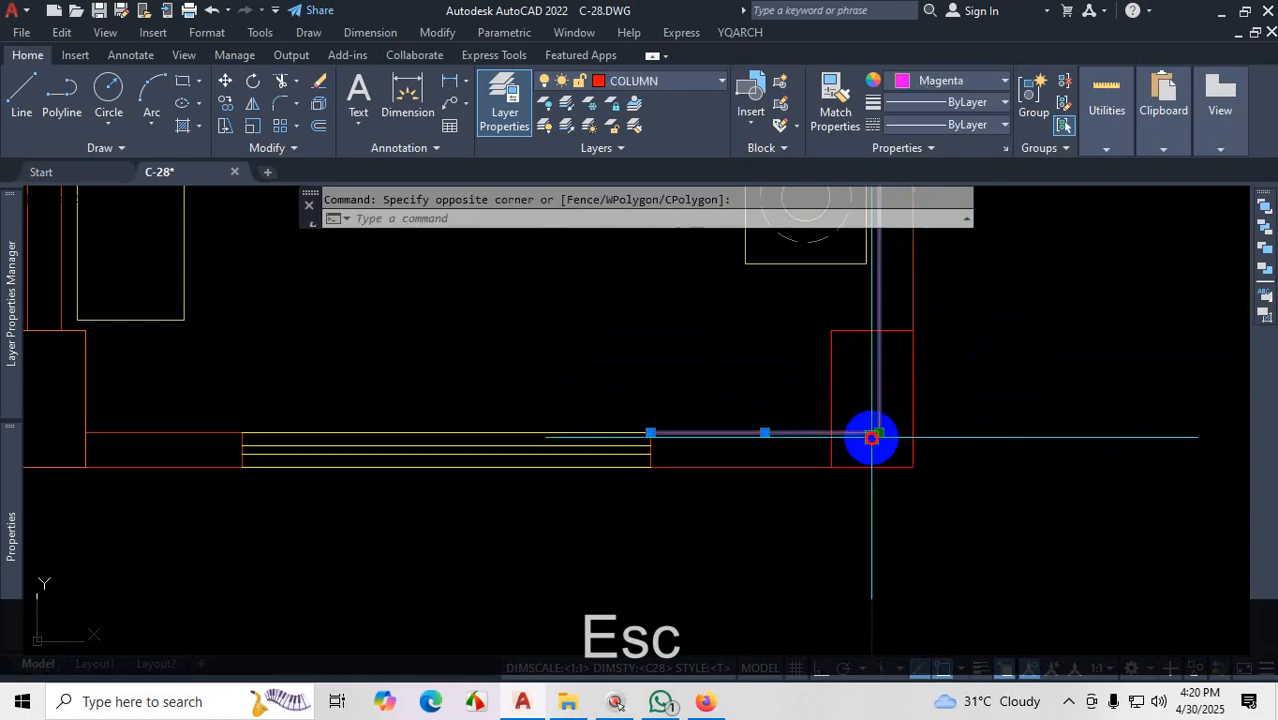
pyautogui.press('Escape')
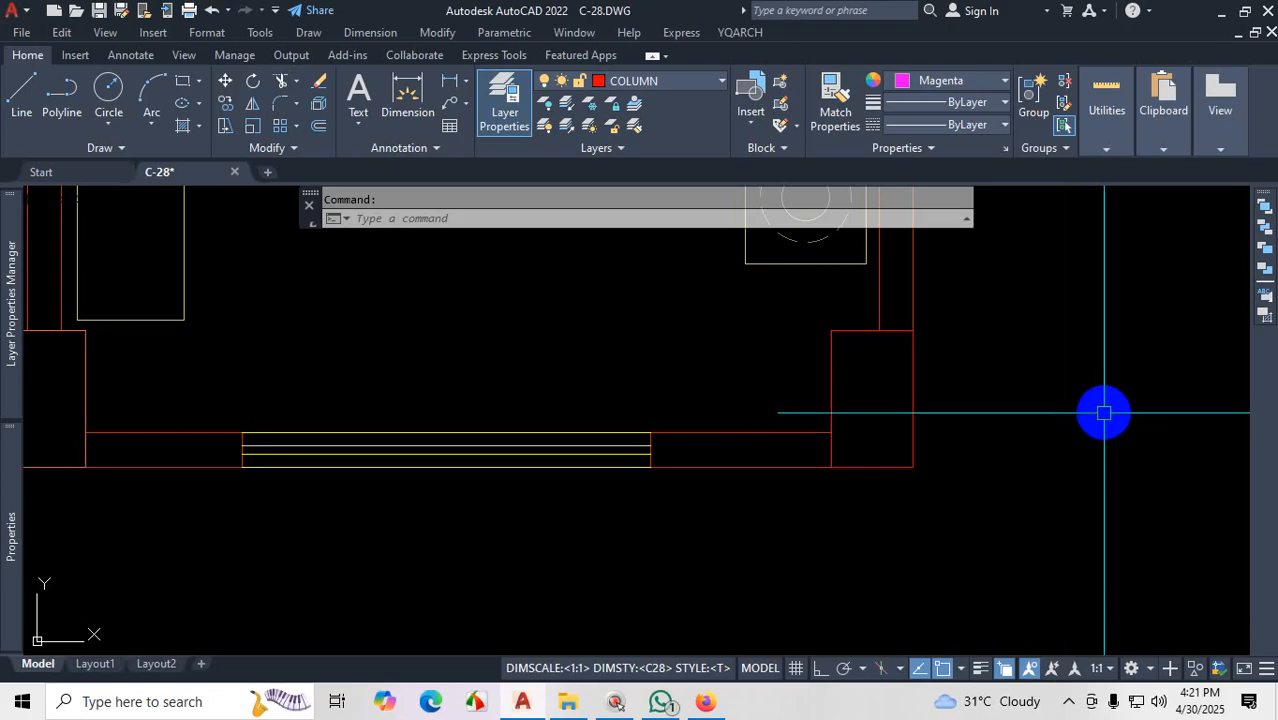
# Step: Set the color of the Wipeout on the upright column between the two bottom-wall windows to Red, and check its overlapping objects
pyautogui.scroll(-3, 1107, 411)
pyautogui.scroll(2, 998, 394)
pyautogui.scroll(2, 1000, 408)
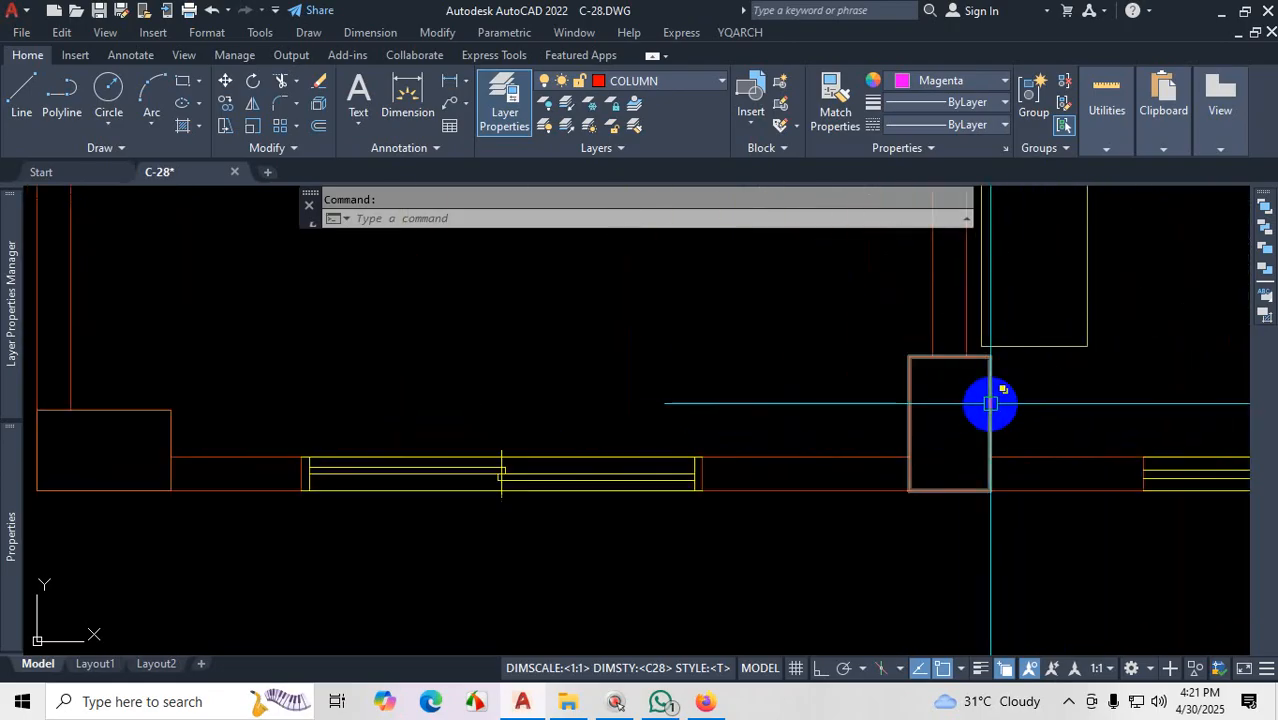
pyautogui.scroll(-3, 940, 398)
pyautogui.scroll(3, 915, 390)
pyautogui.click(925, 390)
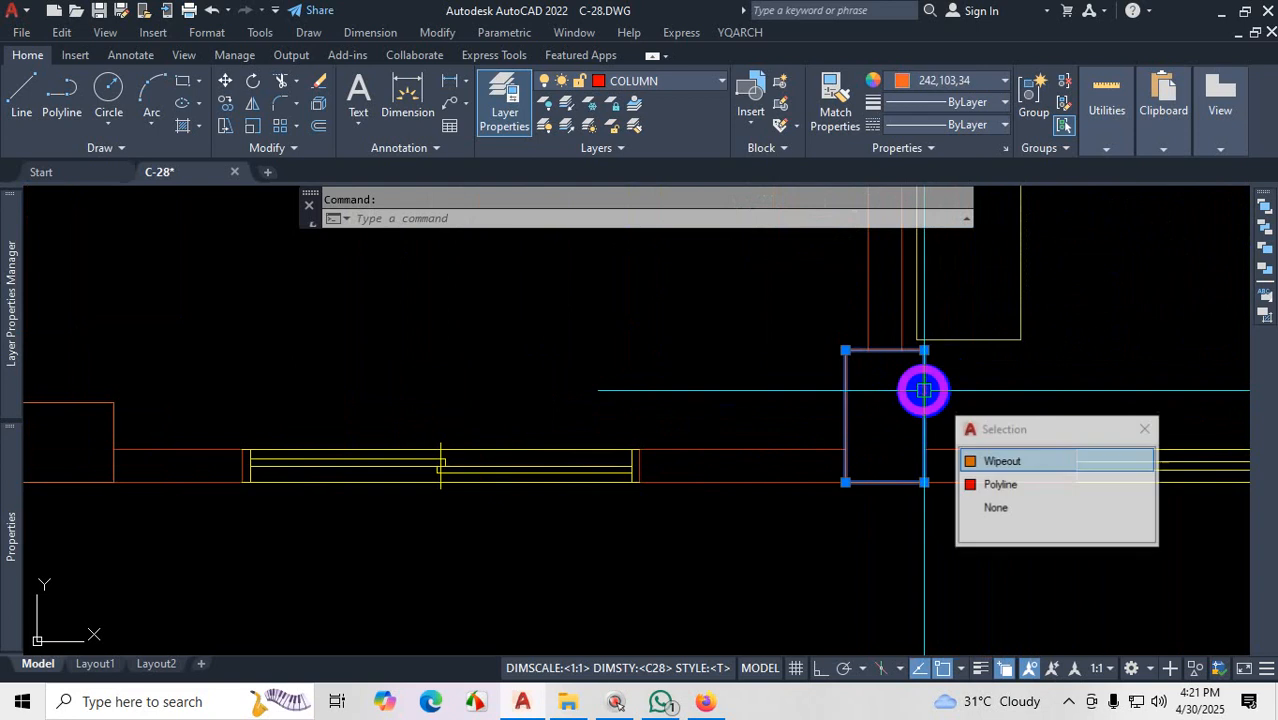
pyautogui.click(1006, 465)
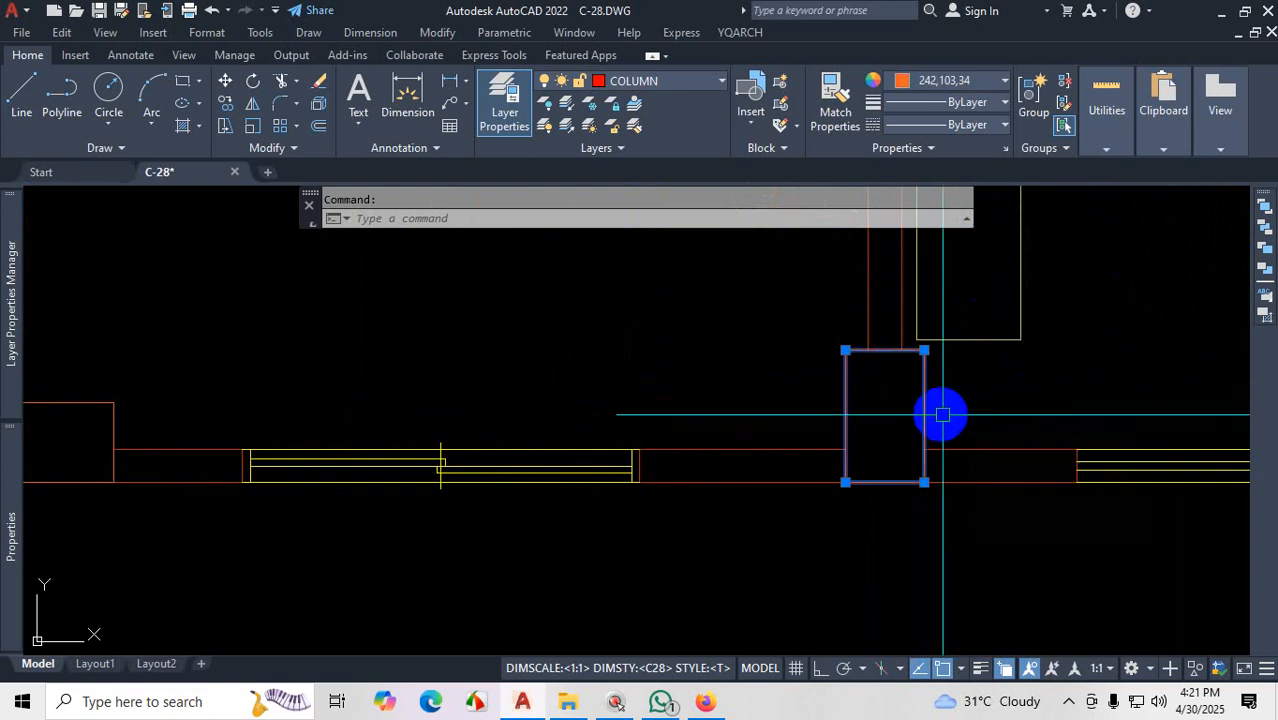
pyautogui.click(984, 86)
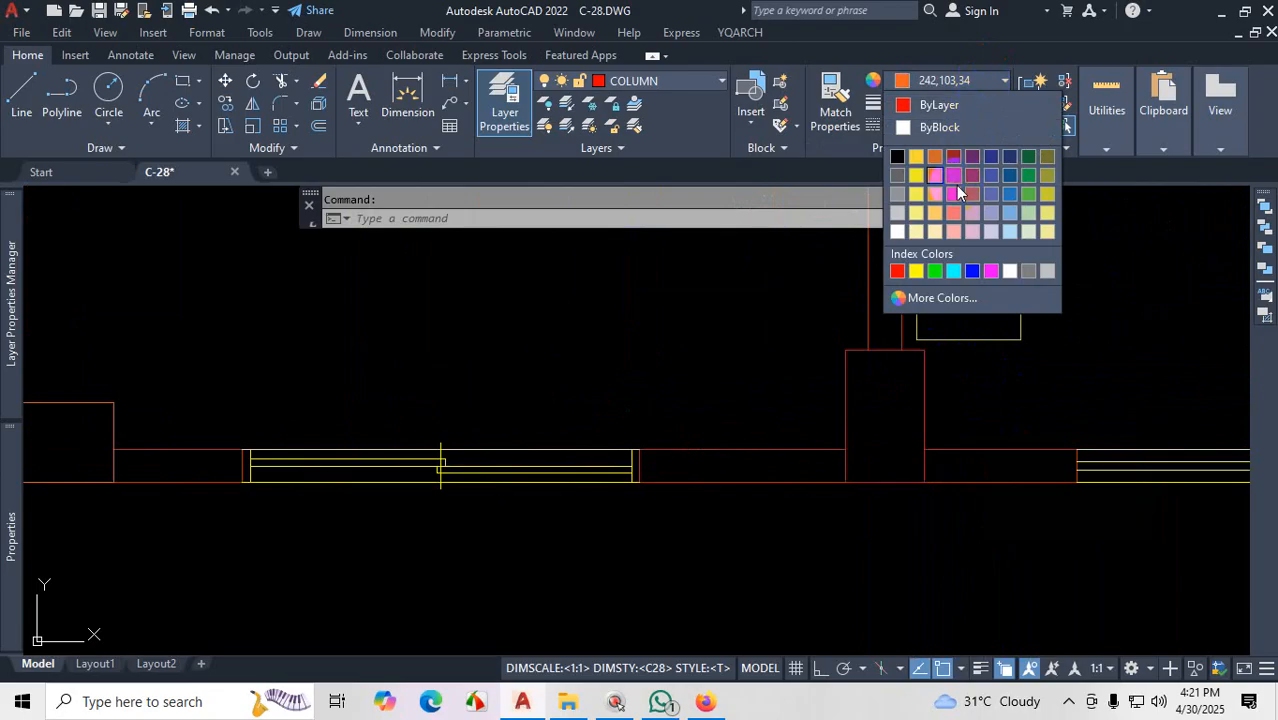
pyautogui.click(896, 271)
pyautogui.press('Escape')
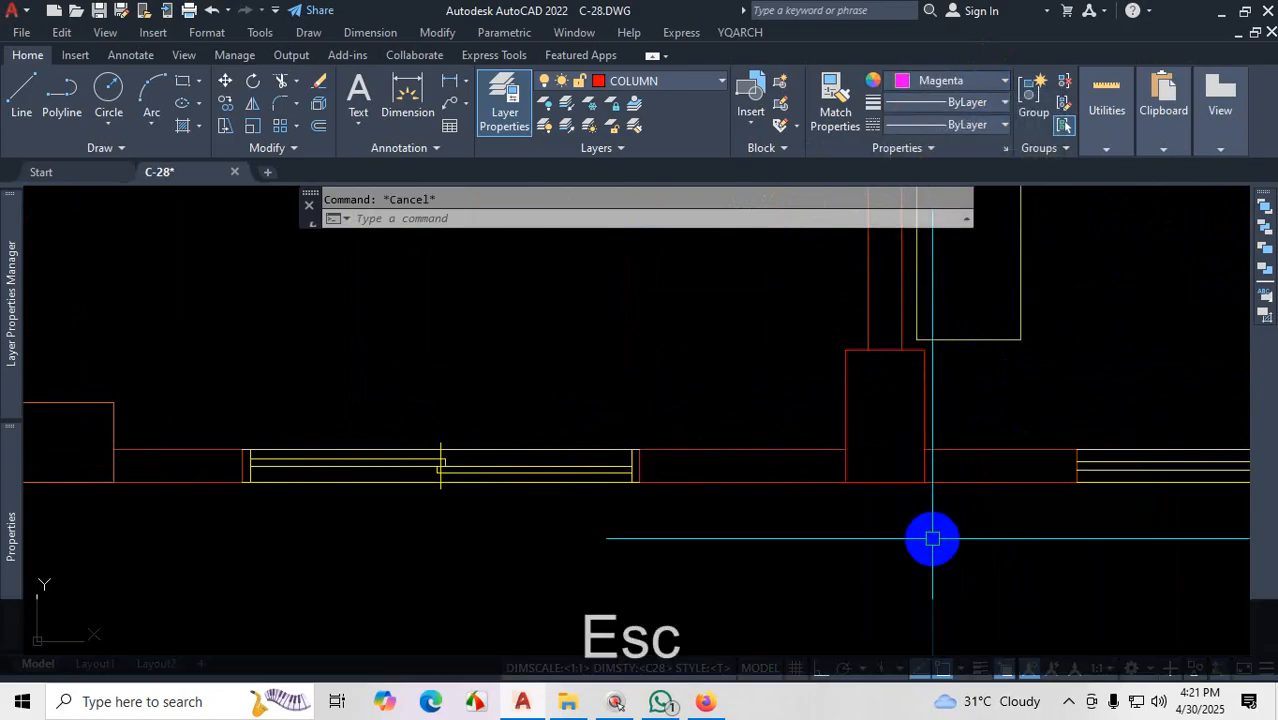
pyautogui.click(922, 385)
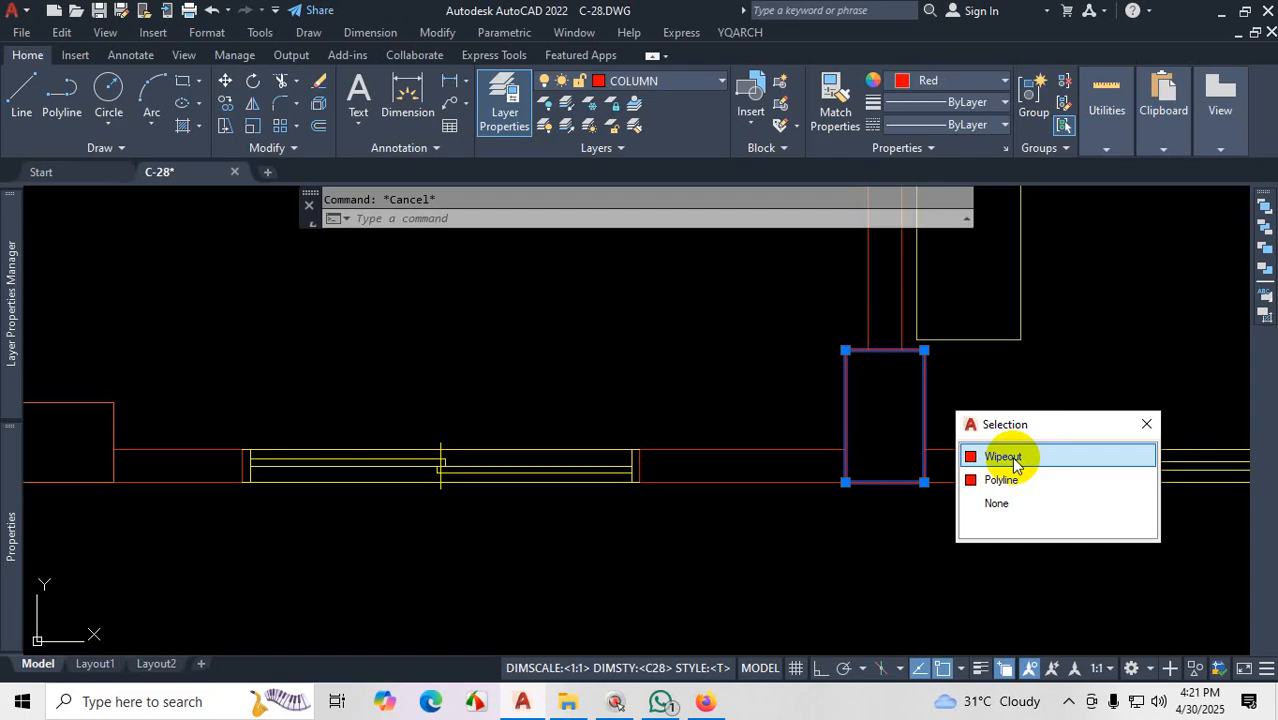
pyautogui.press('Escape')
# Step: Check the overlapping objects on the upper edge of the floor plan's lower-left corner column
pyautogui.scroll(-3, 1156, 422)
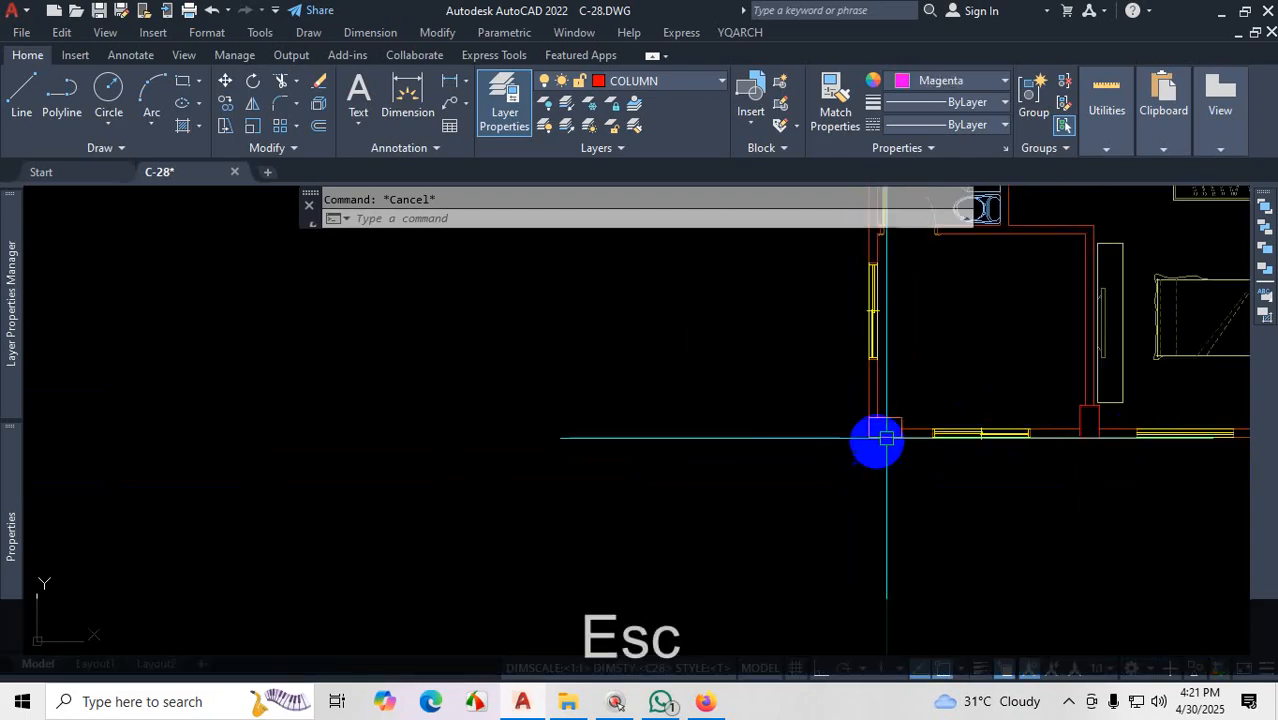
pyautogui.scroll(4, 886, 430)
pyautogui.click(899, 381)
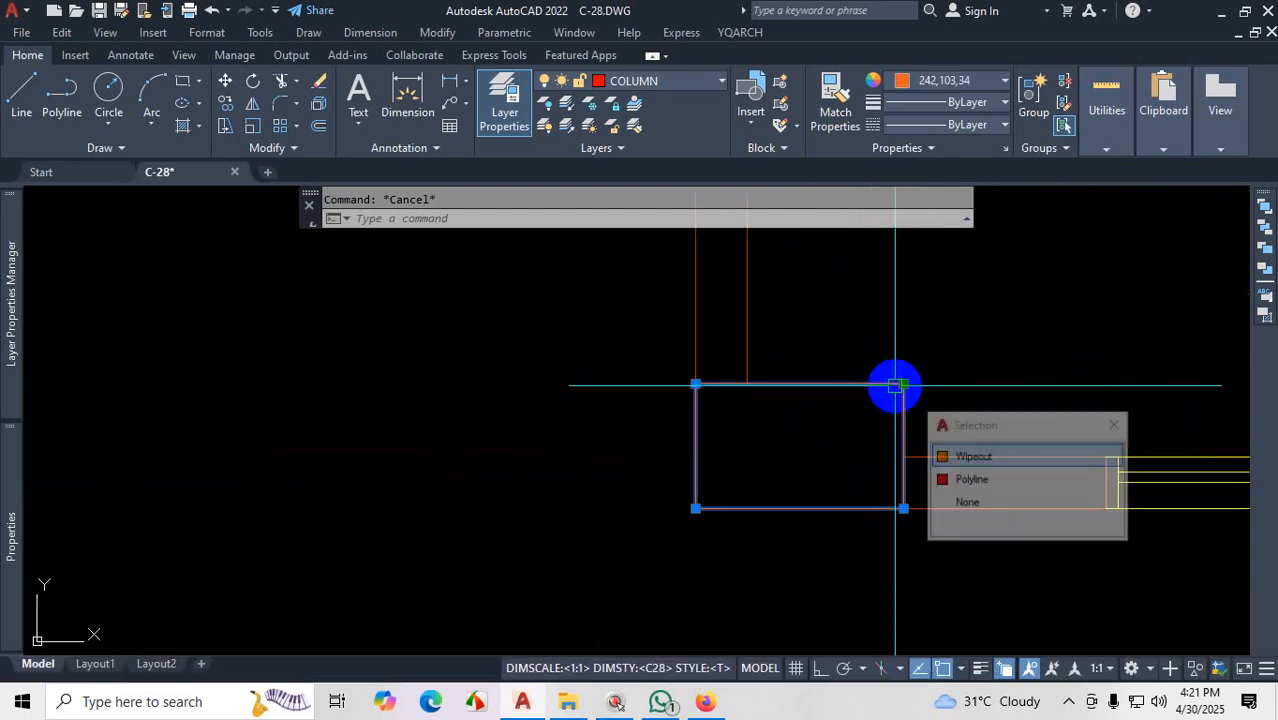
pyautogui.click(972, 457)
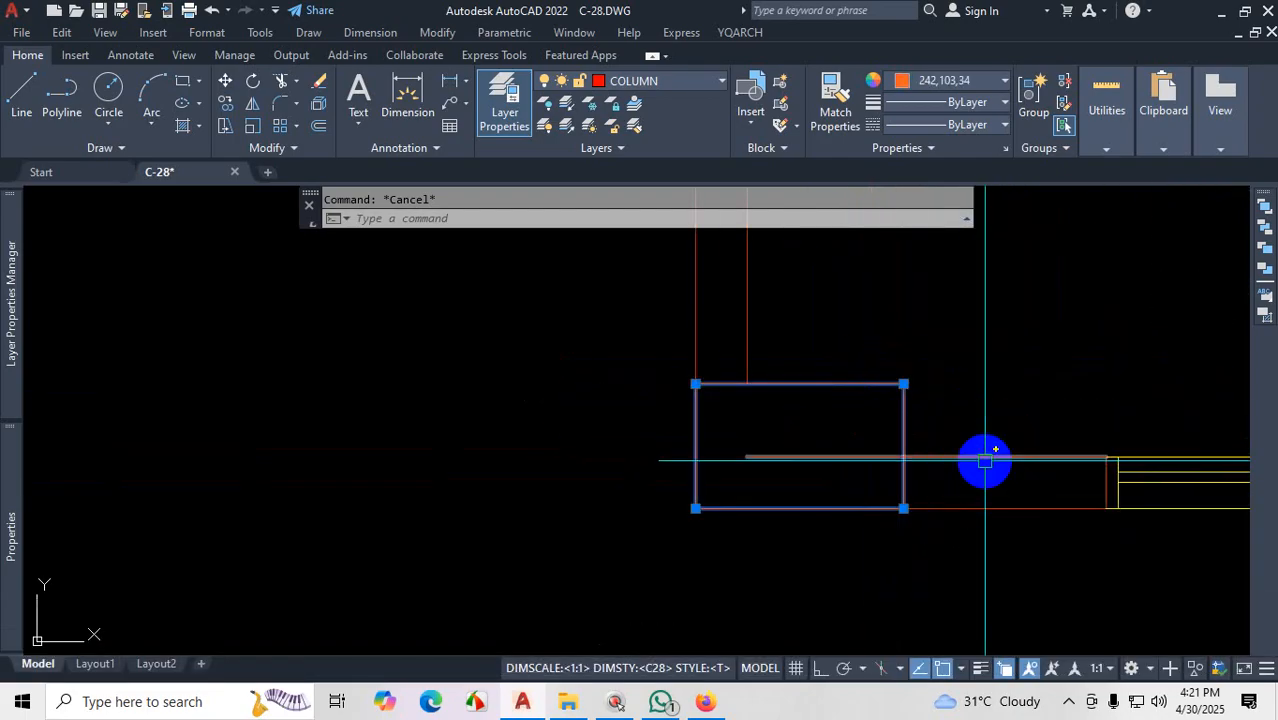
pyautogui.press('Escape')
# Step: Send the Wipeout of the lower-left corner column under the column's red Polyline in the draw order
pyautogui.click(846, 513)
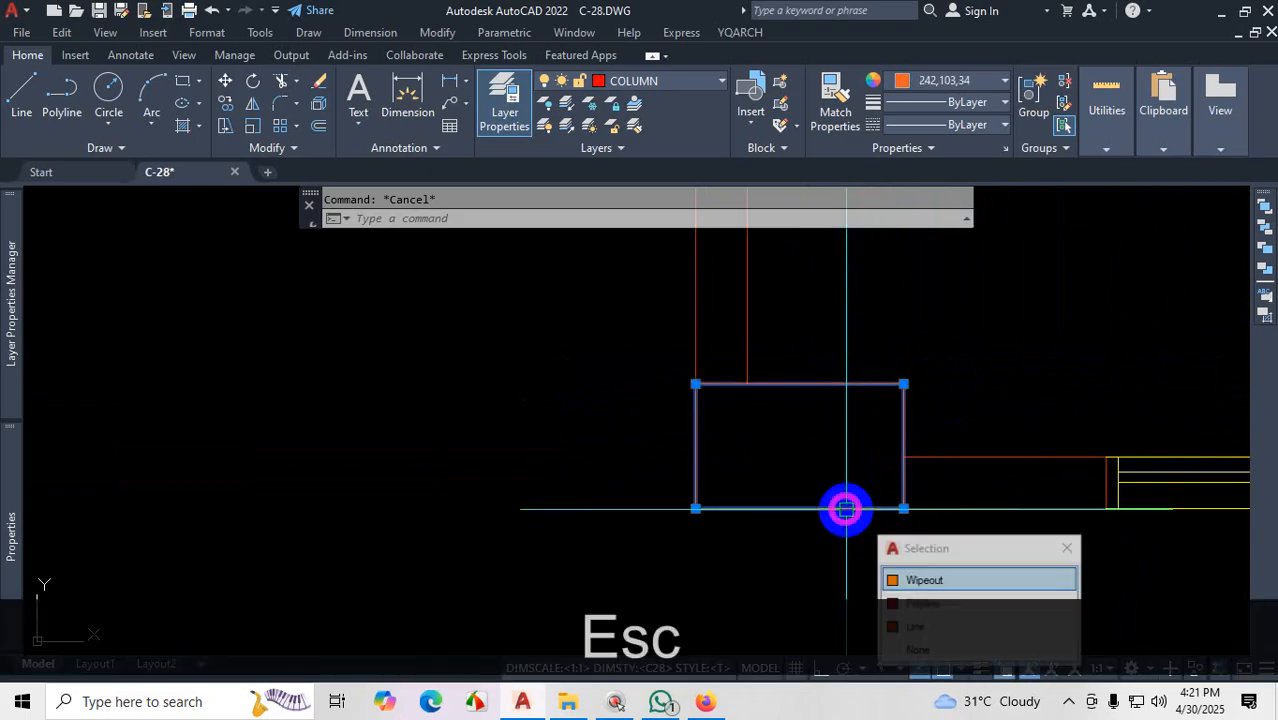
pyautogui.click(952, 580)
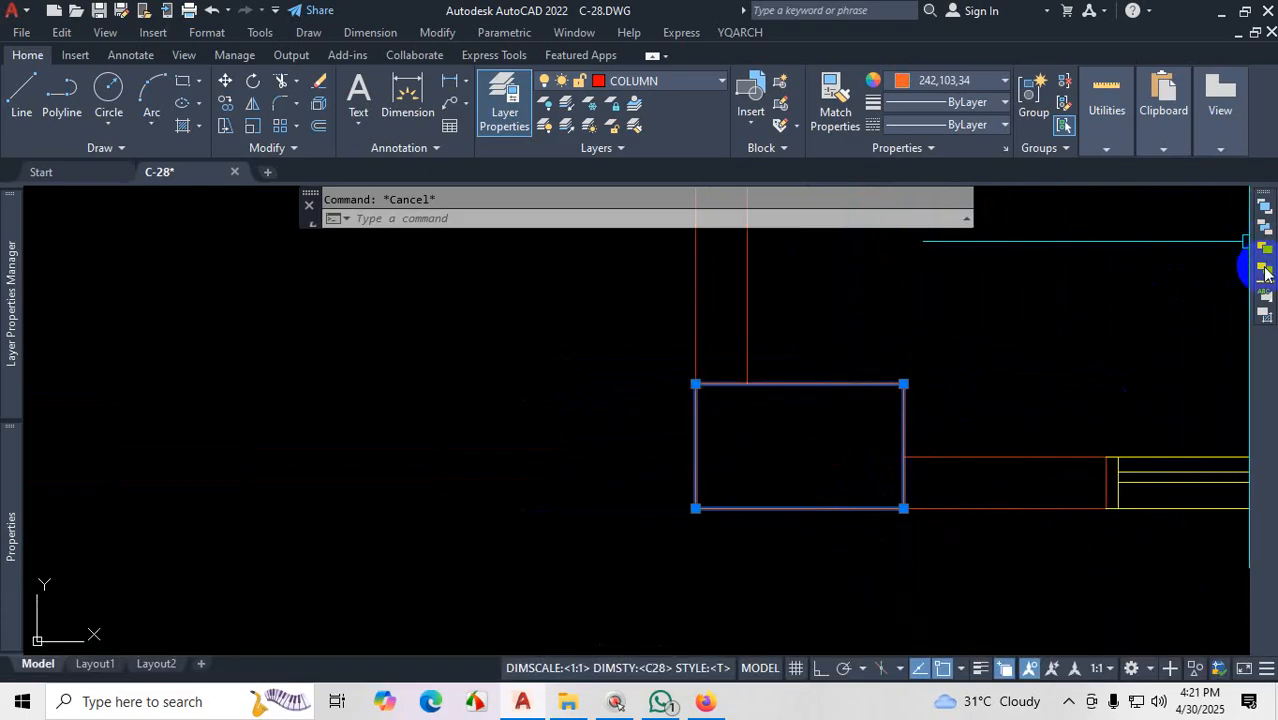
pyautogui.click(1264, 271)
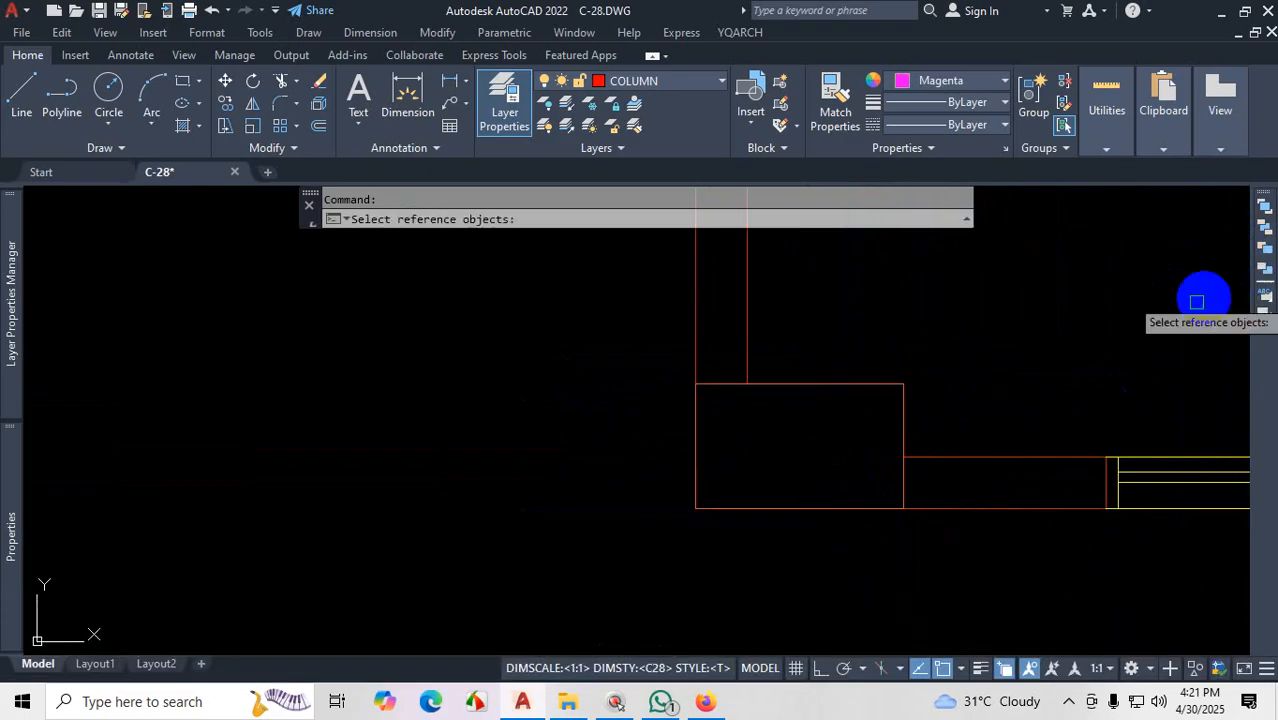
pyautogui.click(897, 489)
pyautogui.click(979, 582)
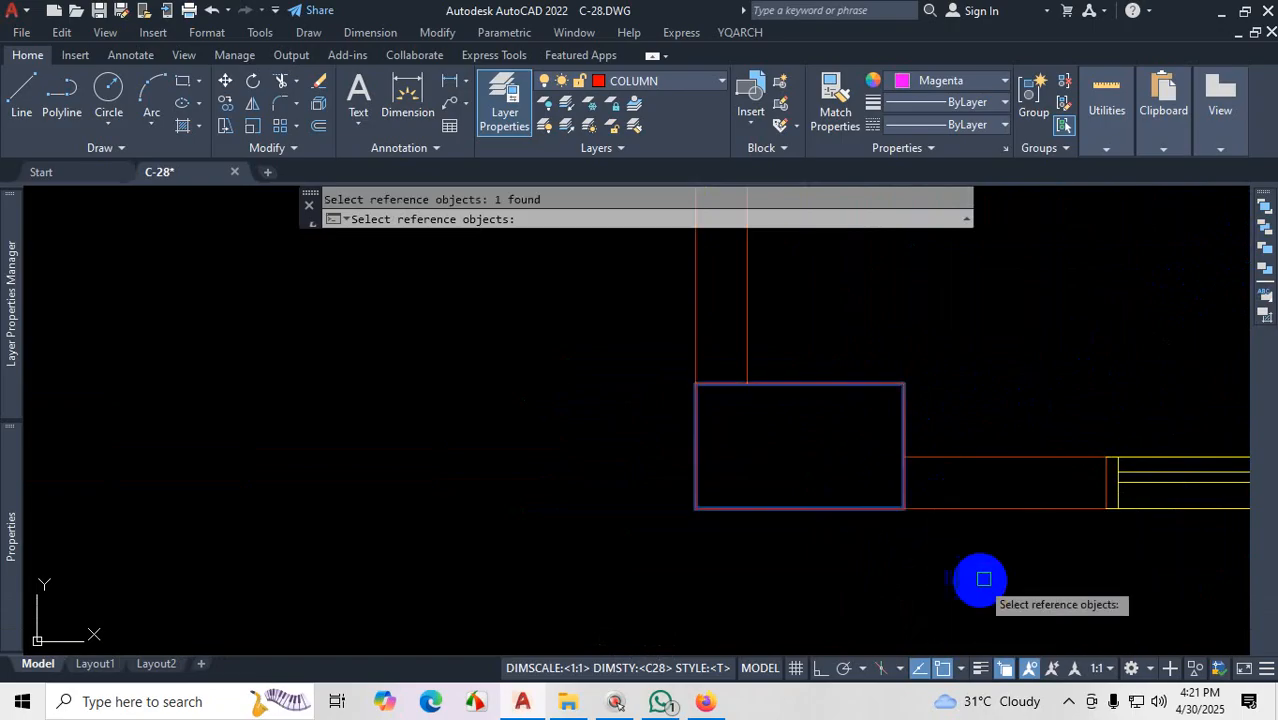
pyautogui.press('Return')
pyautogui.scroll(-5, 919, 379)
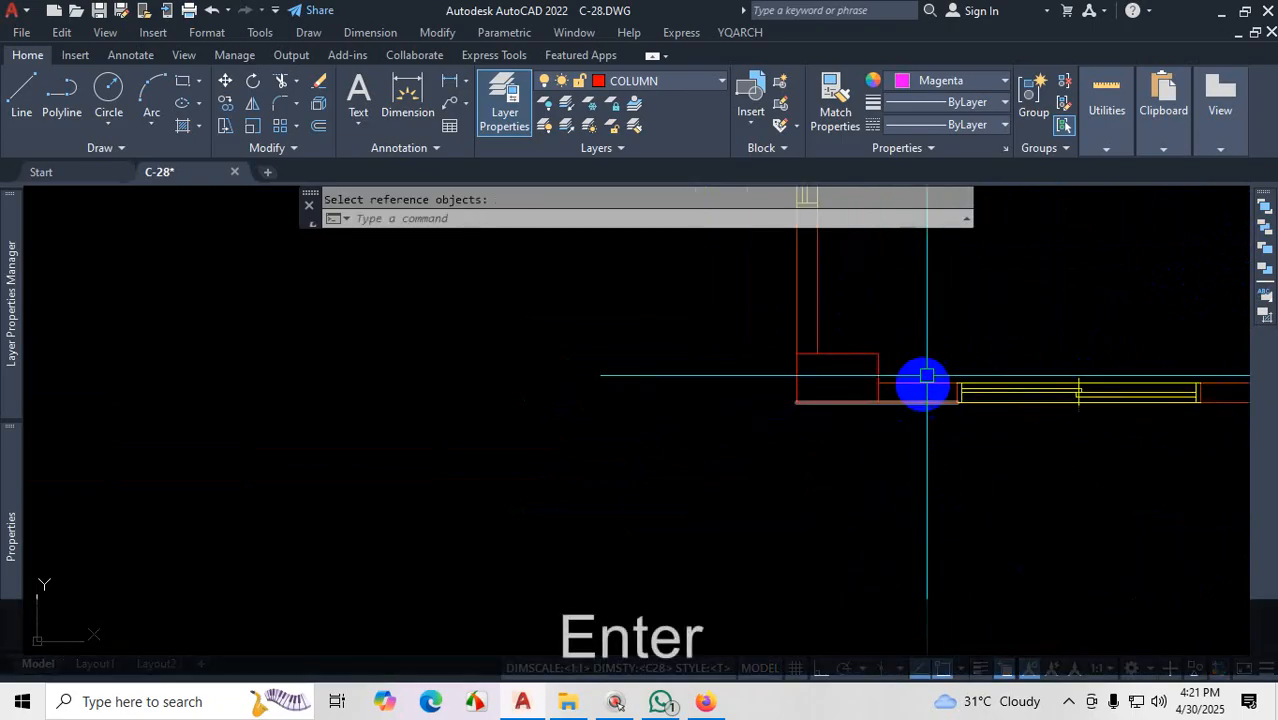
# Step: Review the columns along the plan's bottom wall, the spare columns beside it, and the neighbouring floor plans
pyautogui.scroll(5, 1076, 383)
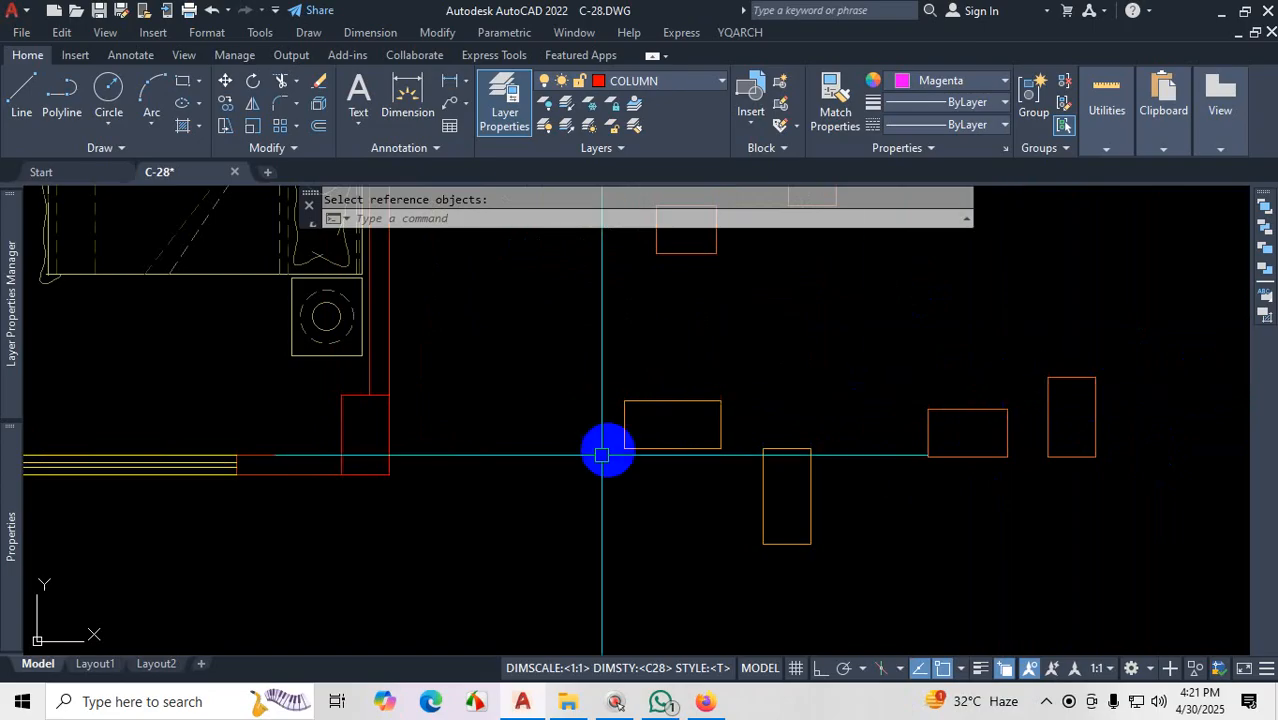
pyautogui.scroll(-3, 956, 514)
pyautogui.scroll(-2, 956, 514)
pyautogui.scroll(2, 696, 382)
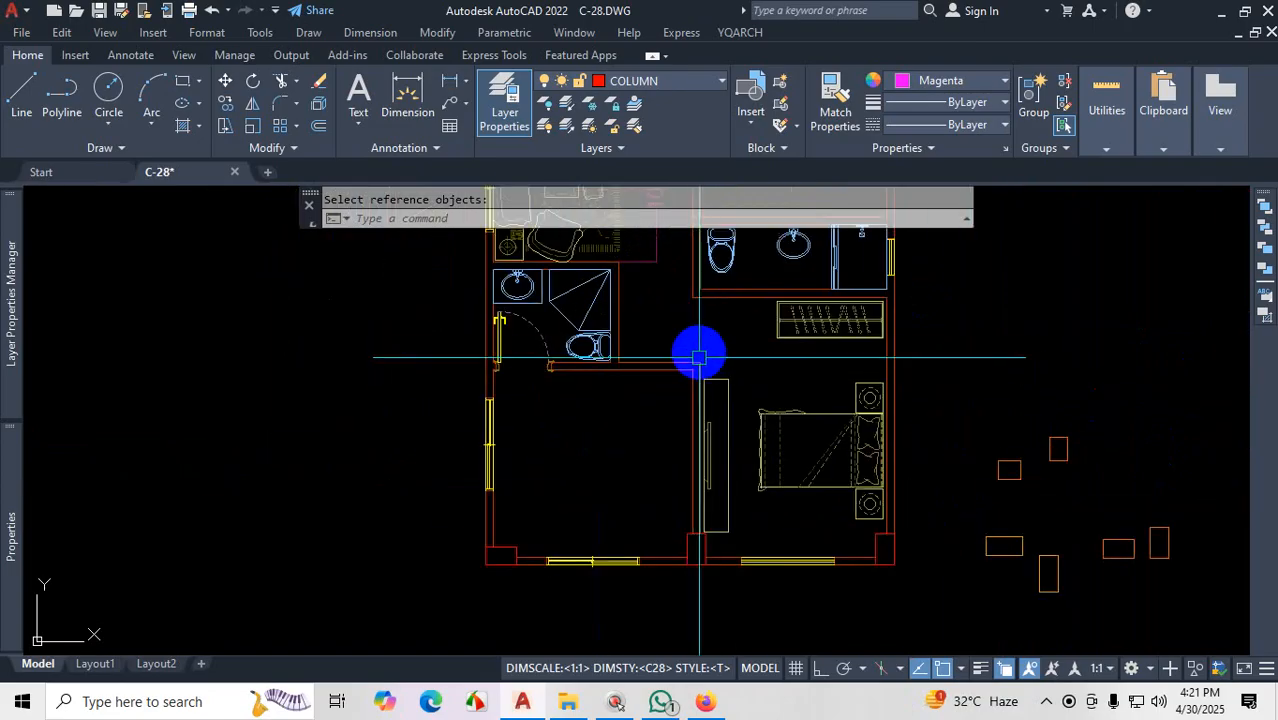
pyautogui.scroll(-4, 699, 356)
pyautogui.scroll(2, 822, 383)
pyautogui.scroll(2, 822, 512)
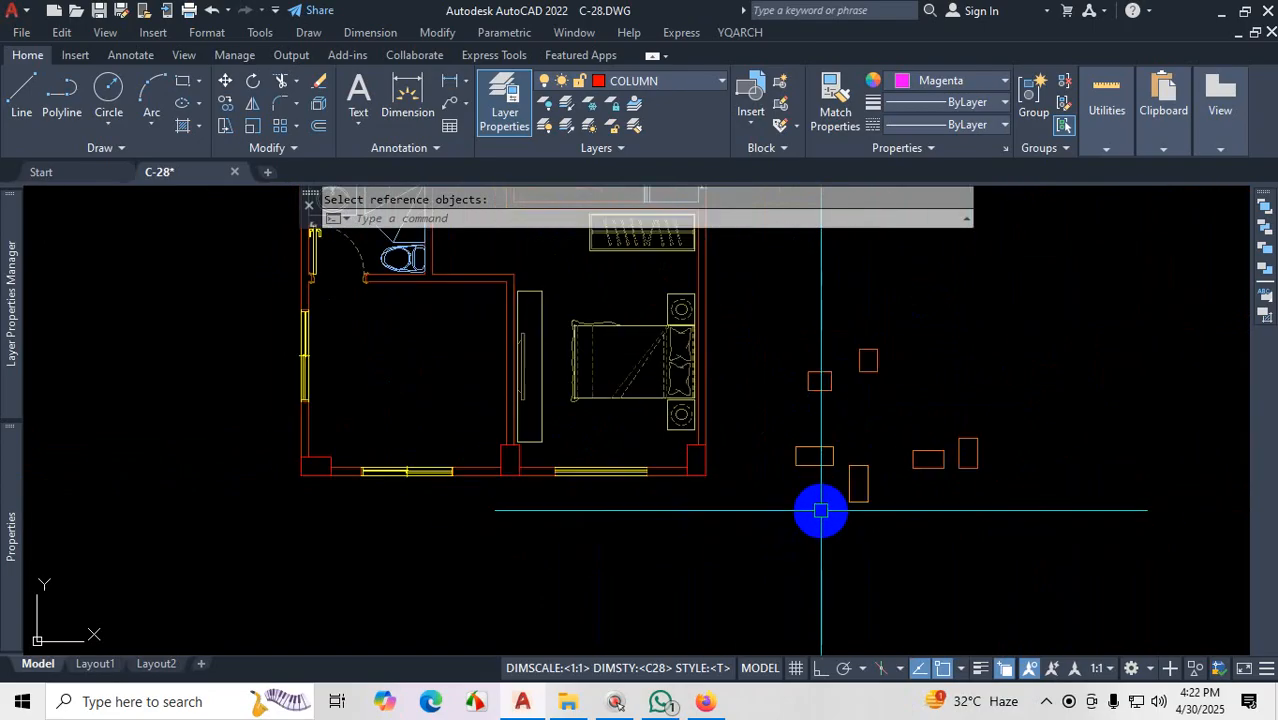
pyautogui.scroll(-3, 820, 511)
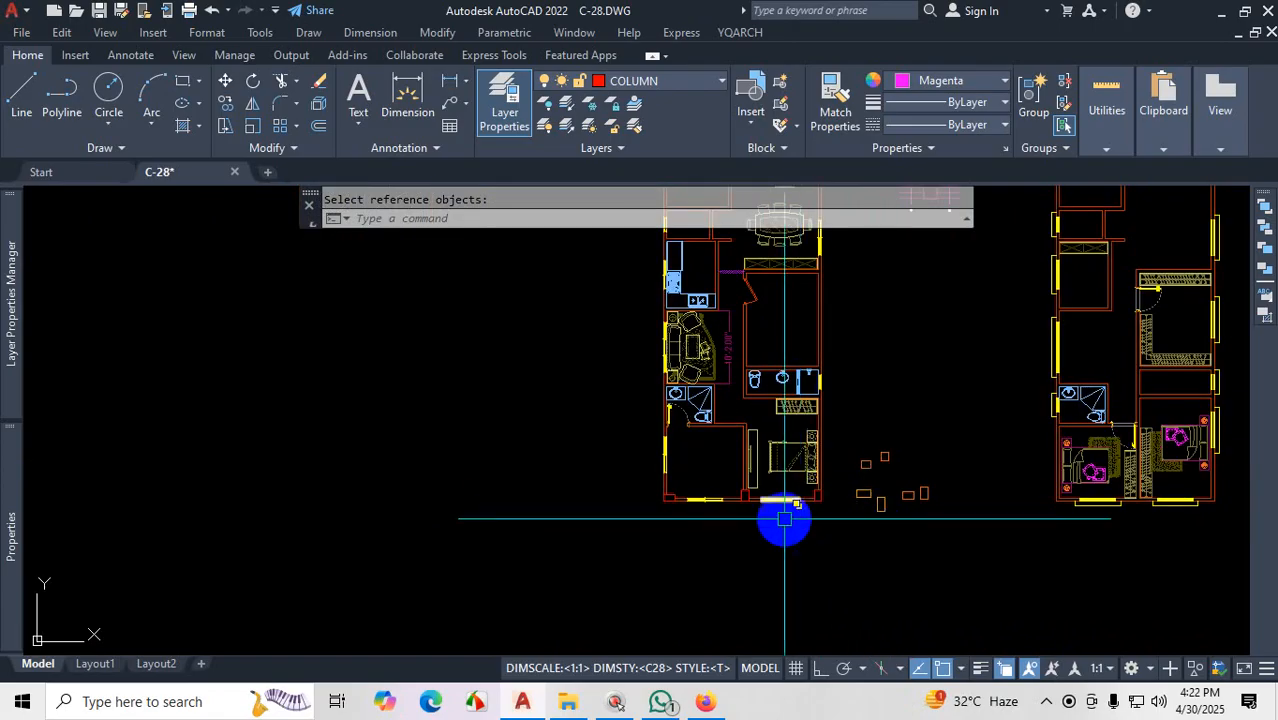
pyautogui.scroll(-3, 790, 522)
pyautogui.scroll(1, 783, 453)
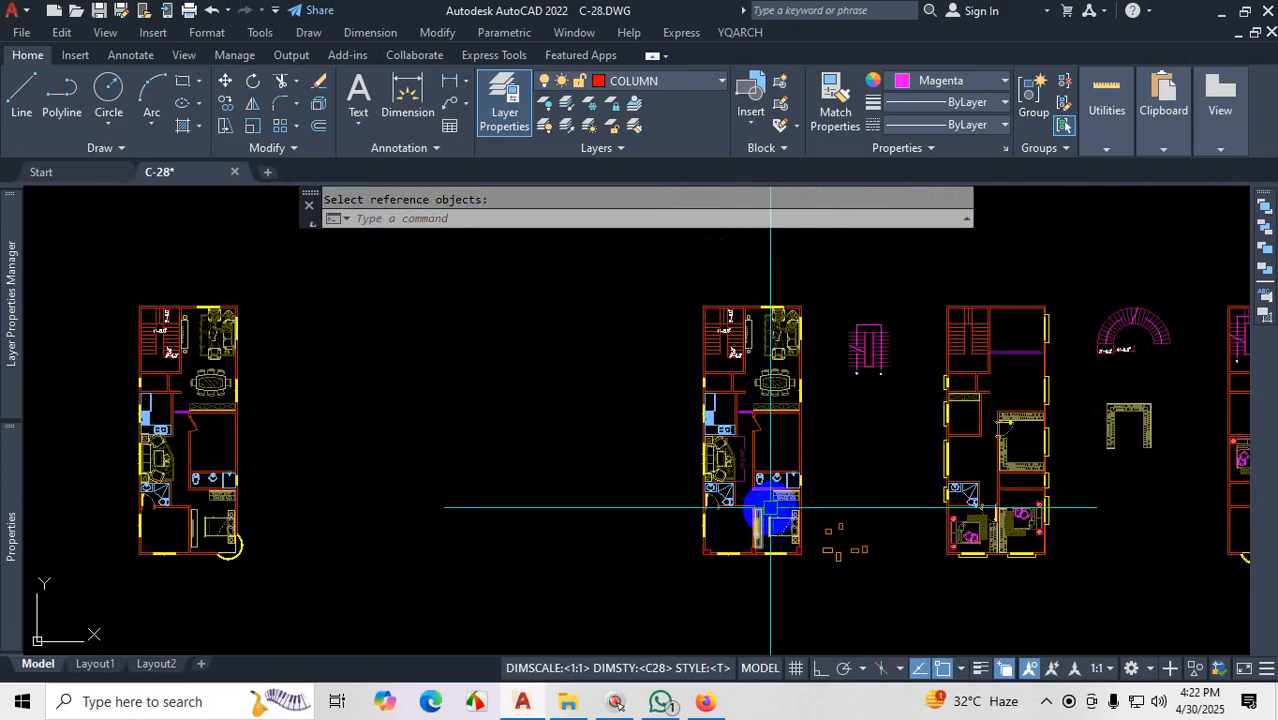
# Step: Turn off the FURNITURE and SANITARY layers by picking a living room furniture piece and the bathroom washbasin
pyautogui.scroll(4, 767, 518)
pyautogui.scroll(3, 608, 408)
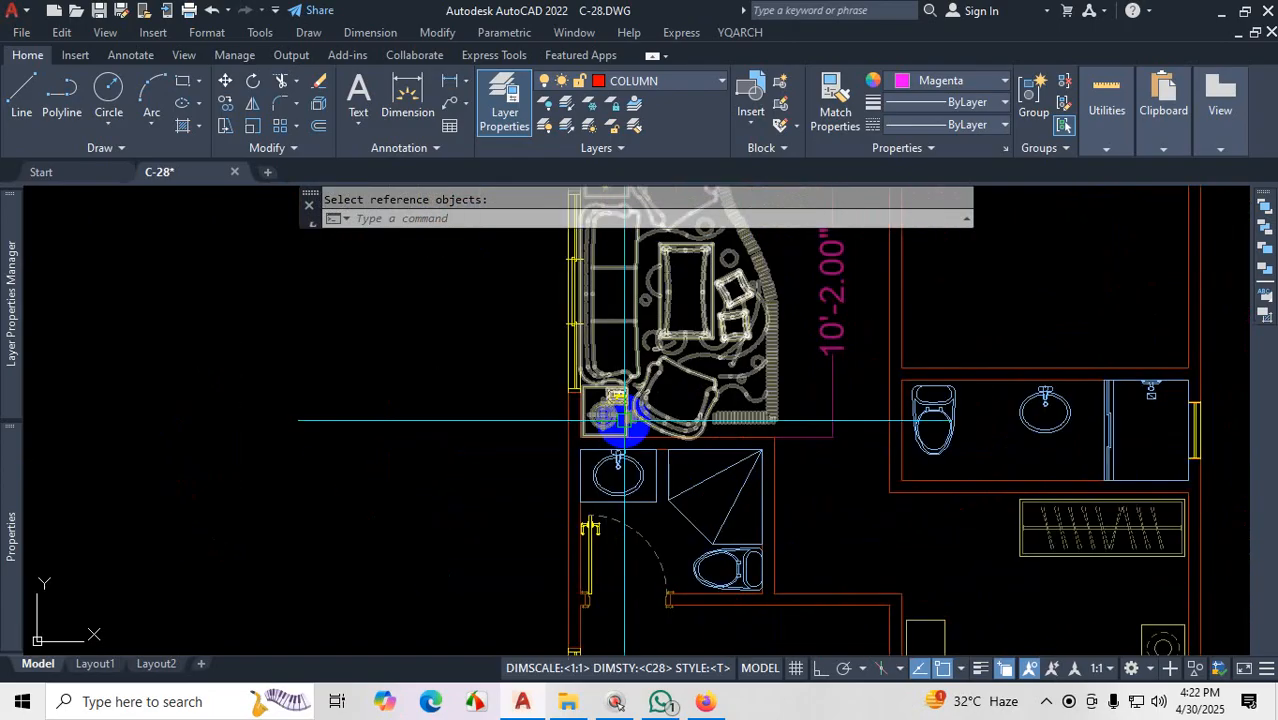
pyautogui.scroll(3, 747, 391)
pyautogui.scroll(-1, 719, 470)
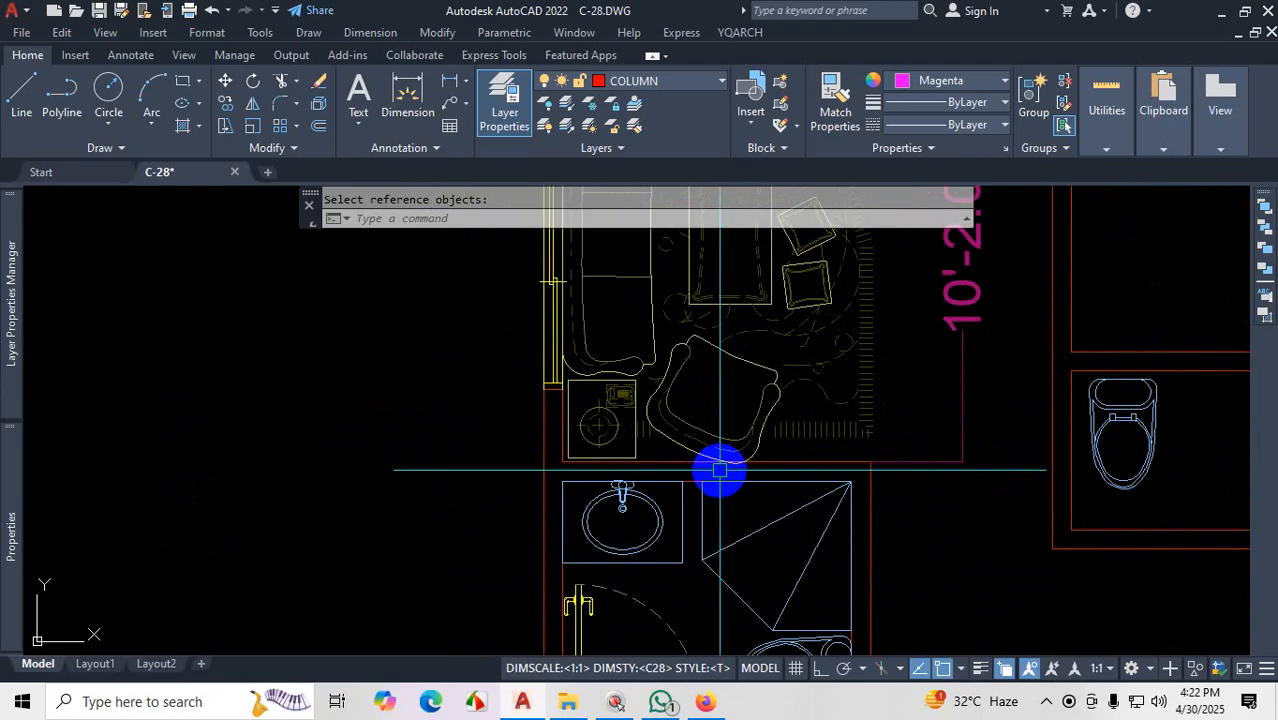
pyautogui.click(551, 117)
pyautogui.click(650, 335)
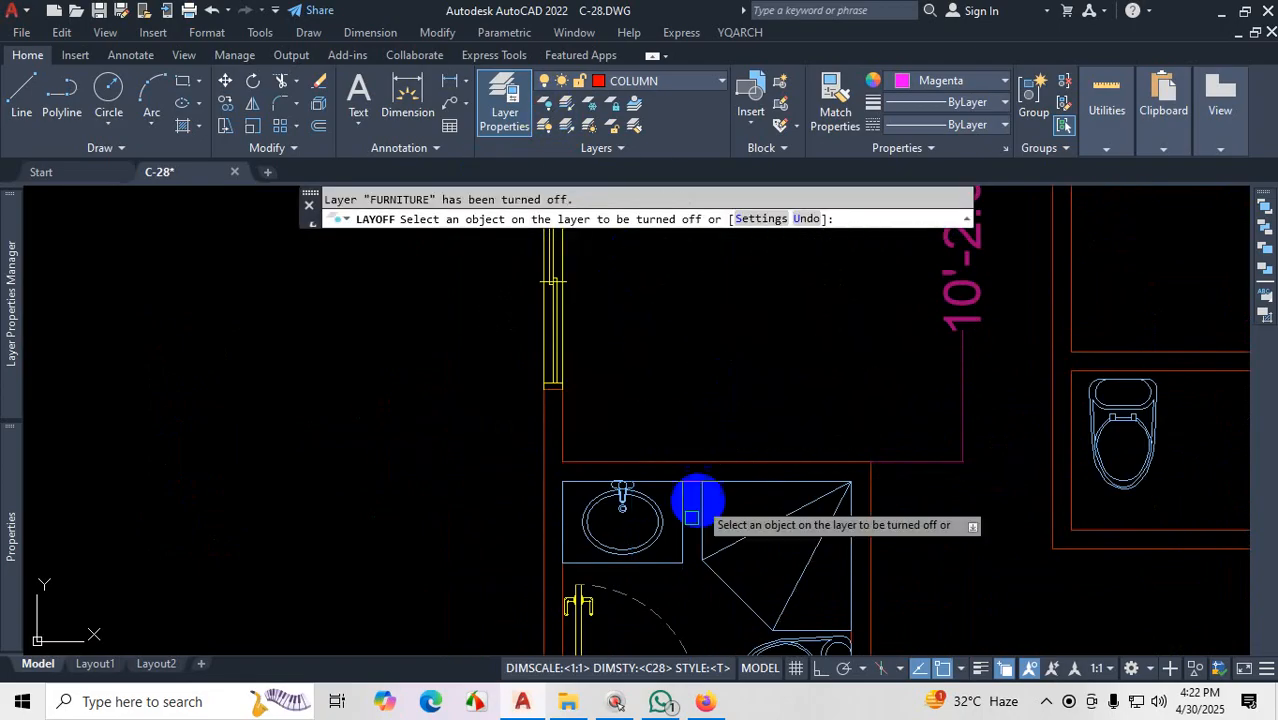
pyautogui.click(676, 522)
pyautogui.scroll(-6, 702, 502)
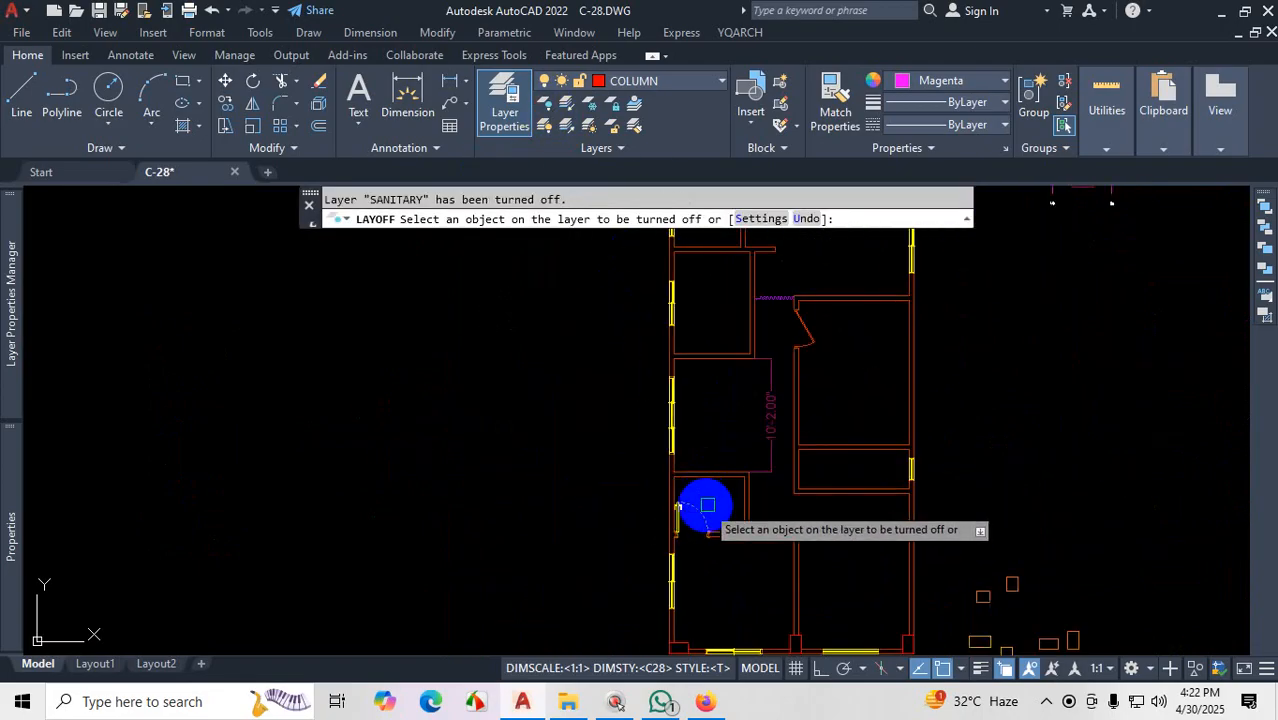
pyautogui.scroll(5, 760, 438)
pyautogui.press('Escape')
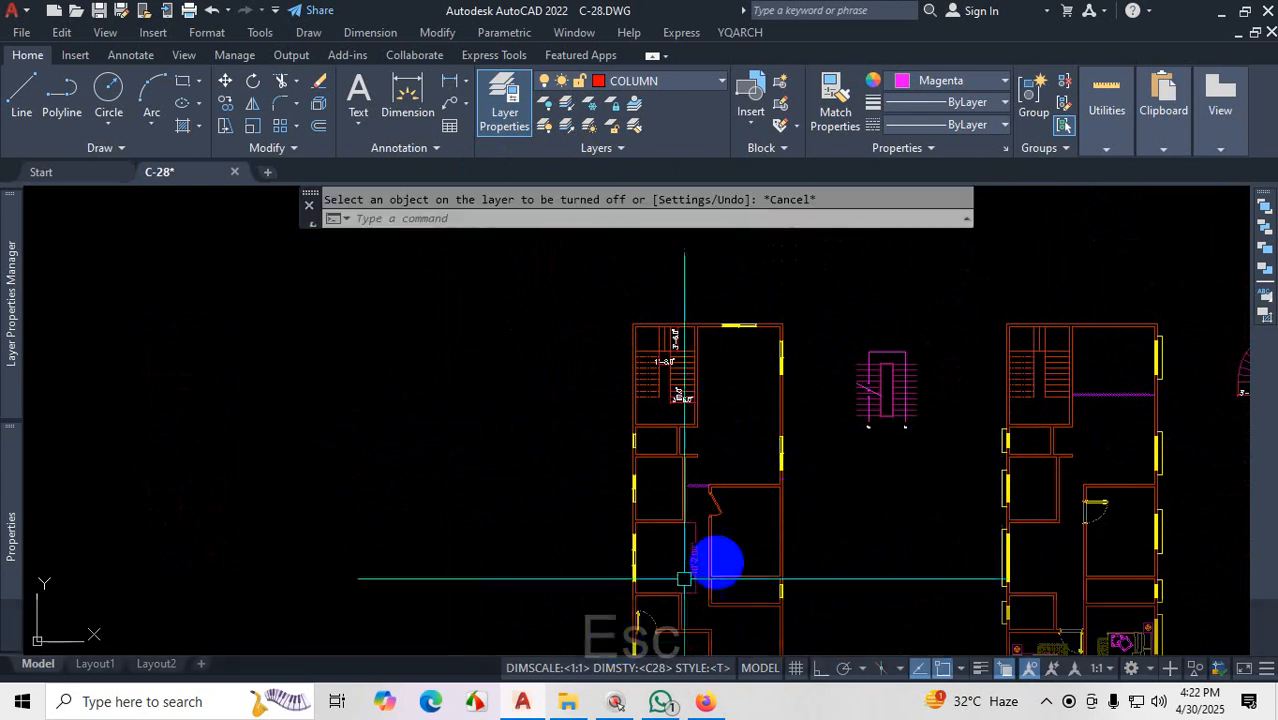
# Step: Examine the inner and outer wall corners around the bathrooms and bedroom as possible column positions
pyautogui.scroll(5, 680, 495)
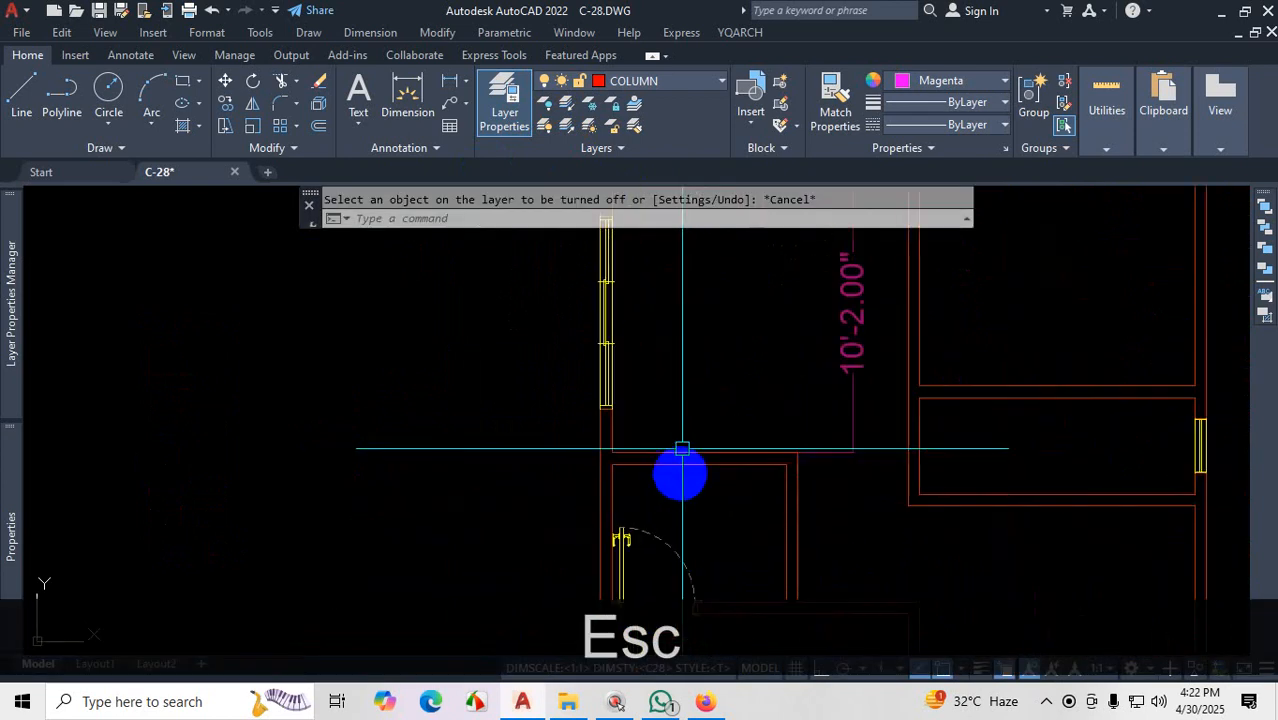
pyautogui.scroll(2, 652, 482)
pyautogui.scroll(-5, 673, 480)
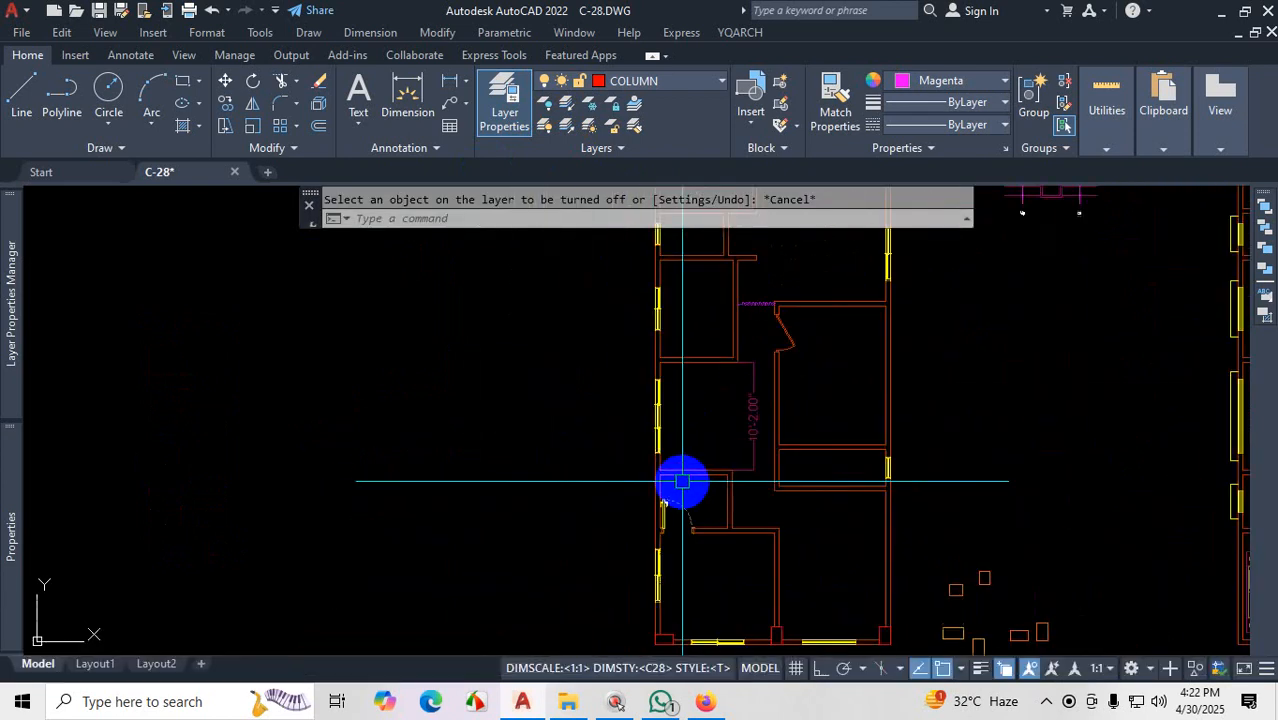
pyautogui.scroll(2, 682, 480)
pyautogui.scroll(1, 856, 571)
pyautogui.scroll(2, 1010, 531)
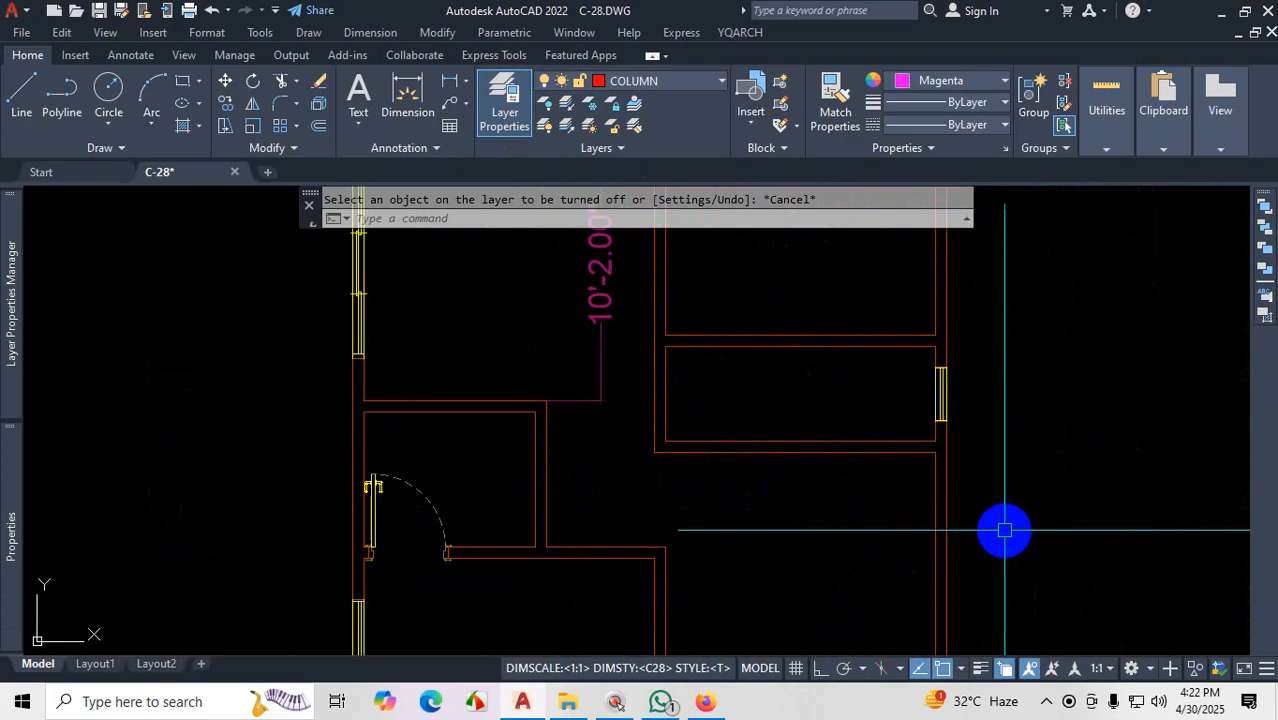
pyautogui.hotkey('ctrl', '1')
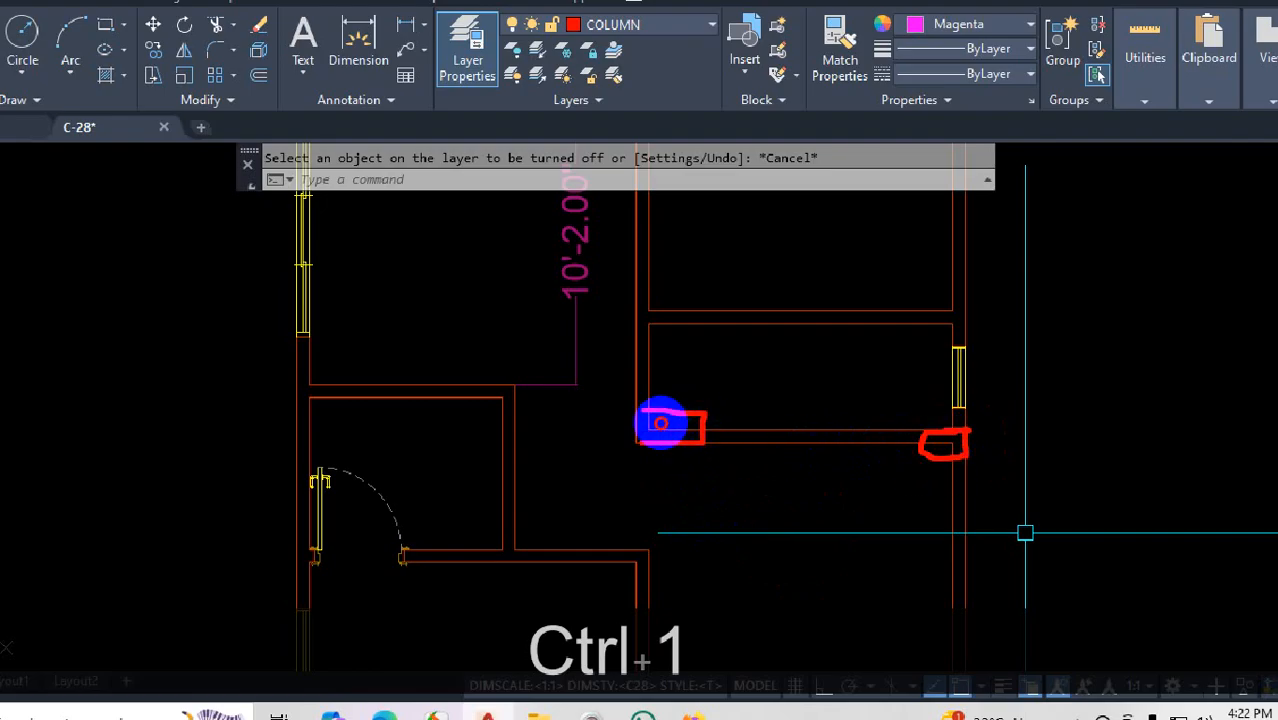
pyautogui.press('Escape')
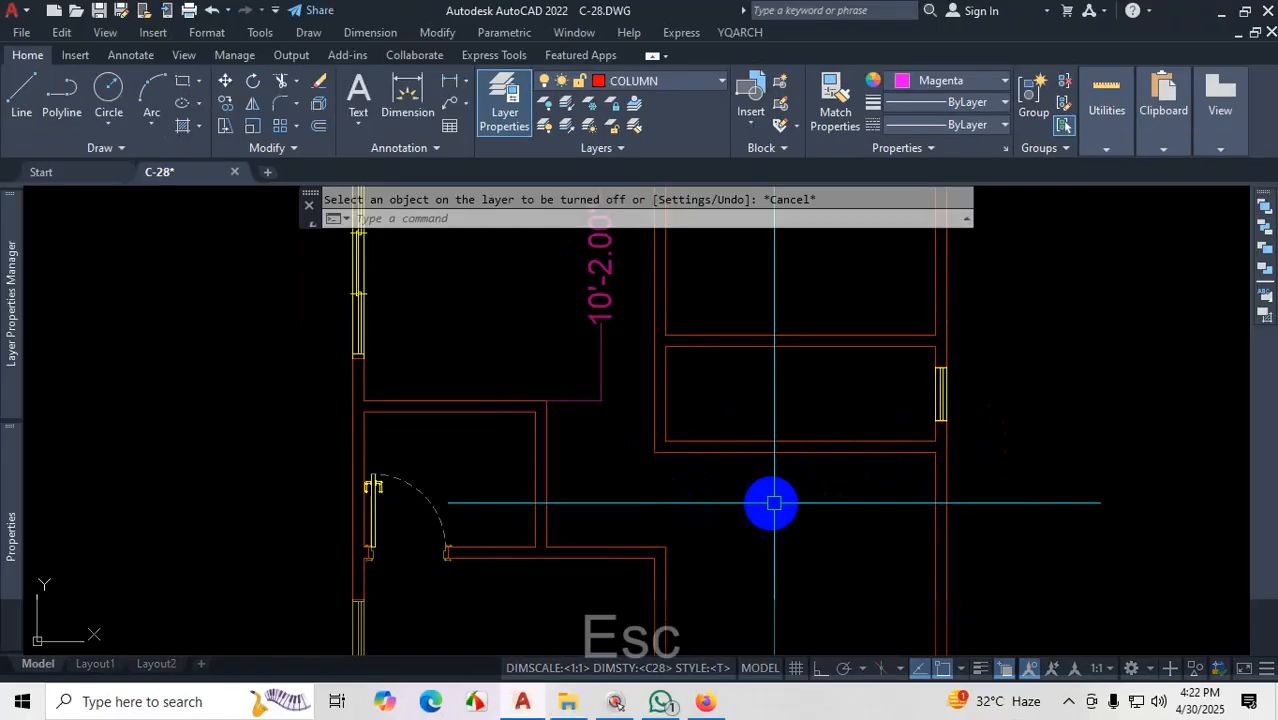
# Step: Delete the magenta curtain symbol spanning the passage beside the middle room's door
pyautogui.scroll(-5, 766, 499)
pyautogui.scroll(5, 759, 344)
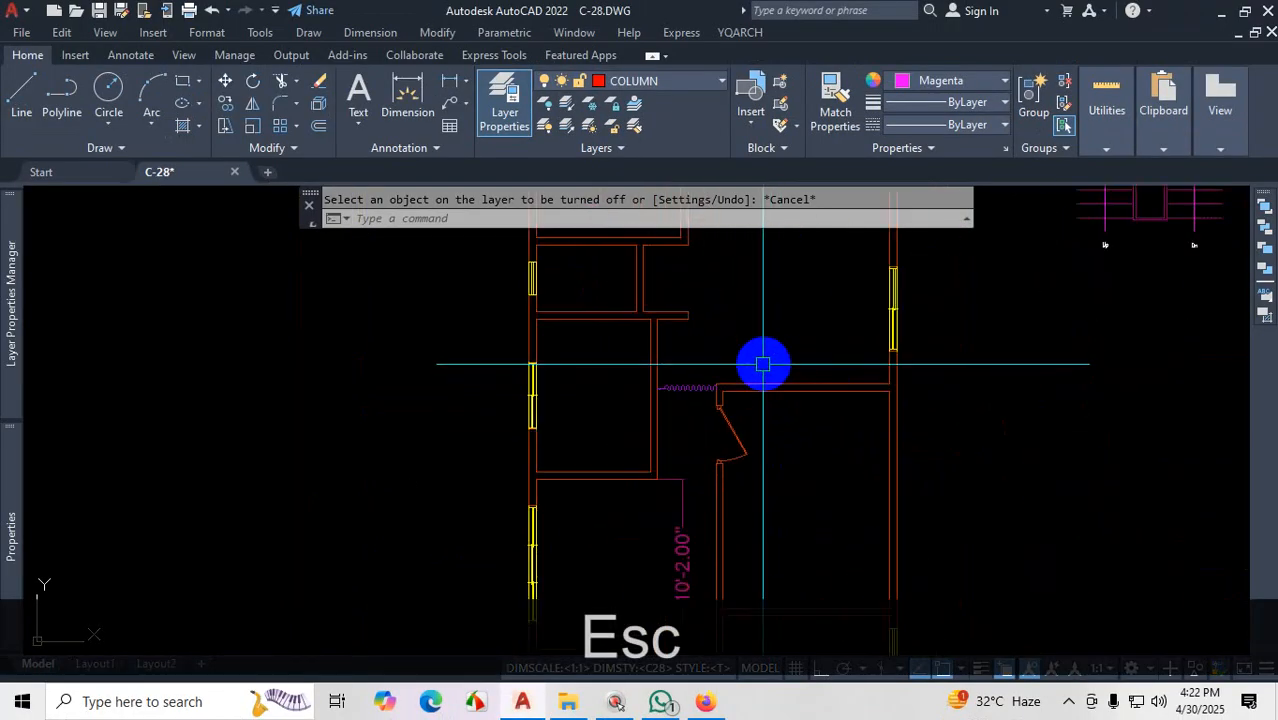
pyautogui.scroll(2, 680, 378)
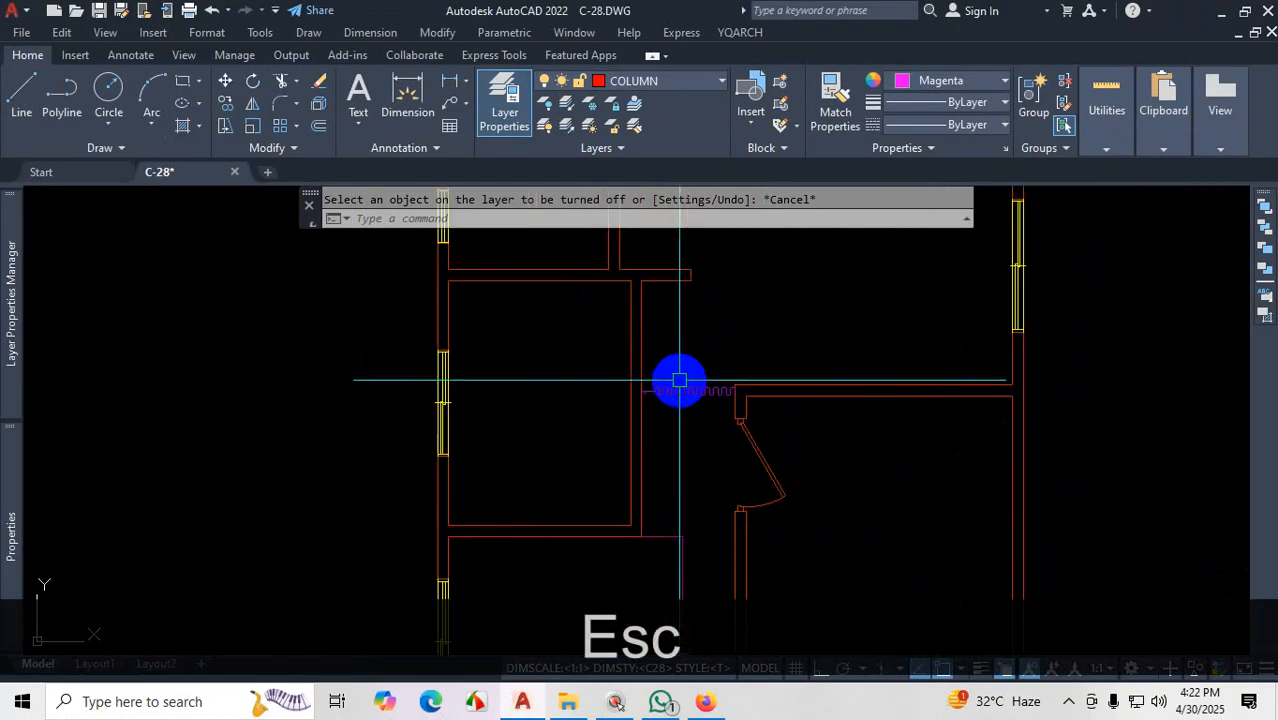
pyautogui.click(685, 364)
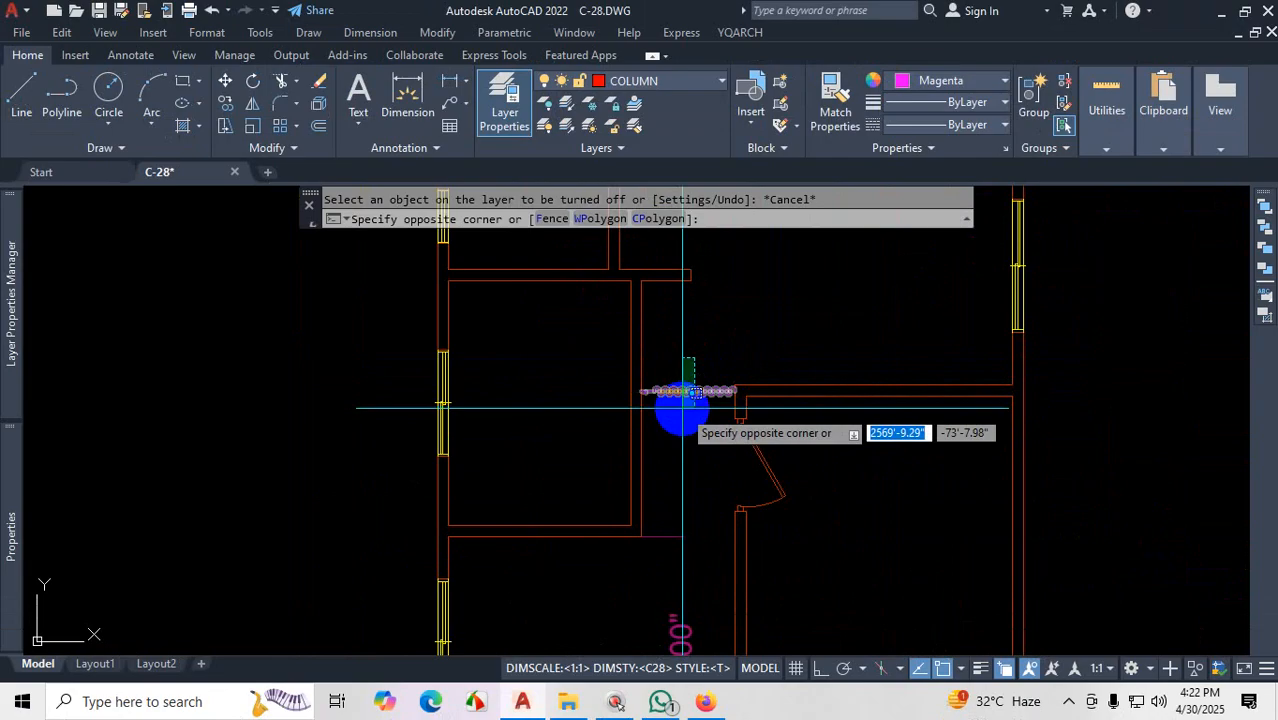
pyautogui.click(682, 408)
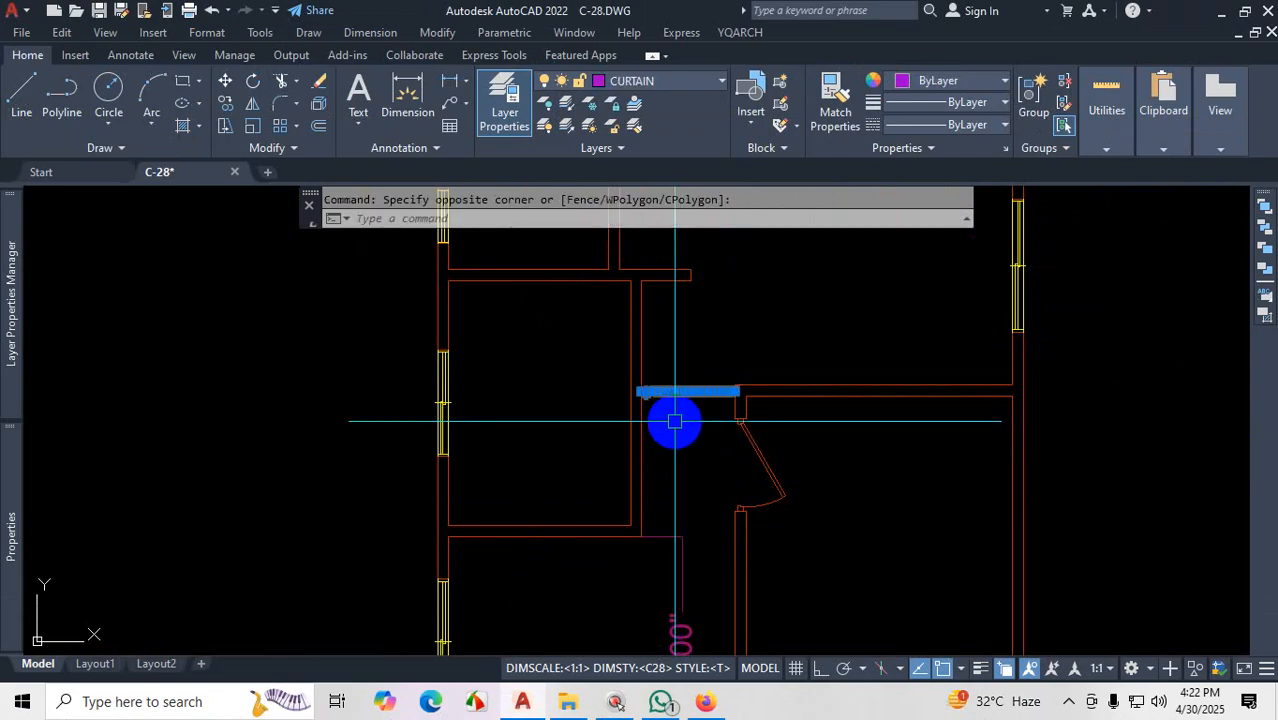
pyautogui.press('Delete')
# Step: Inspect the plan's upper part around the staircase and its position relative to the spare columns
pyautogui.scroll(-5, 742, 433)
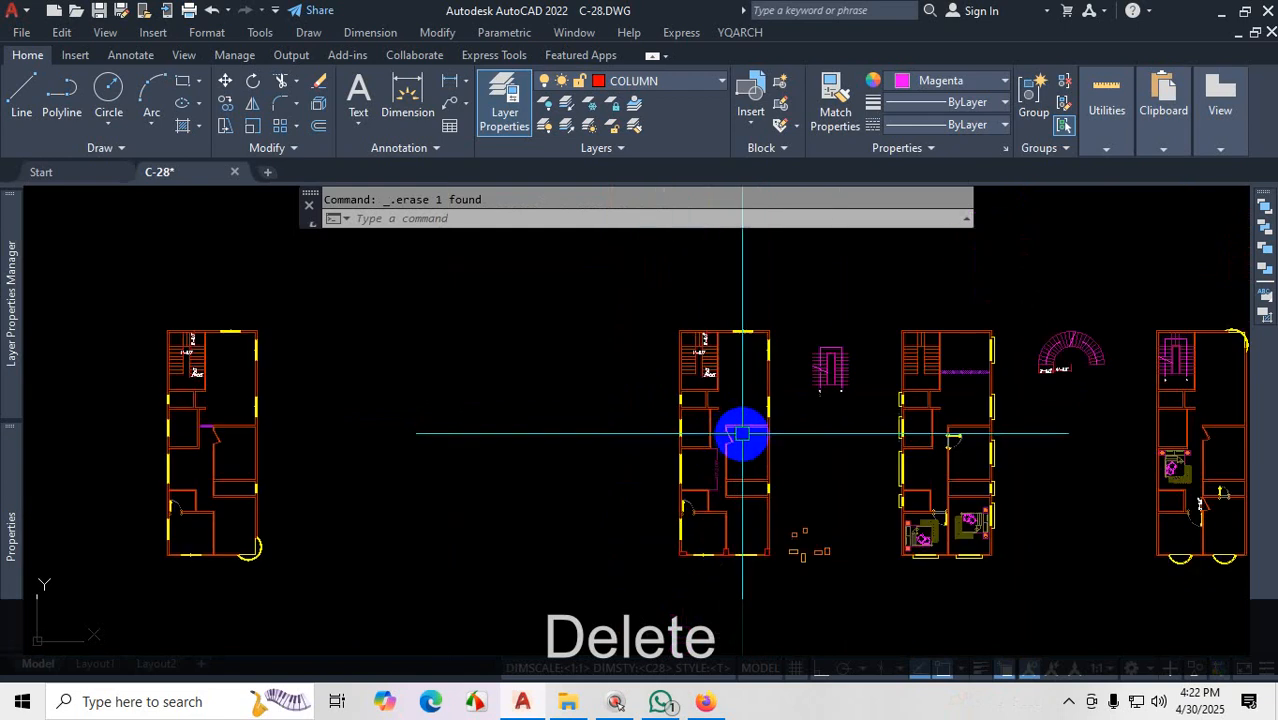
pyautogui.scroll(5, 742, 433)
pyautogui.scroll(-4, 816, 363)
pyautogui.scroll(4, 722, 434)
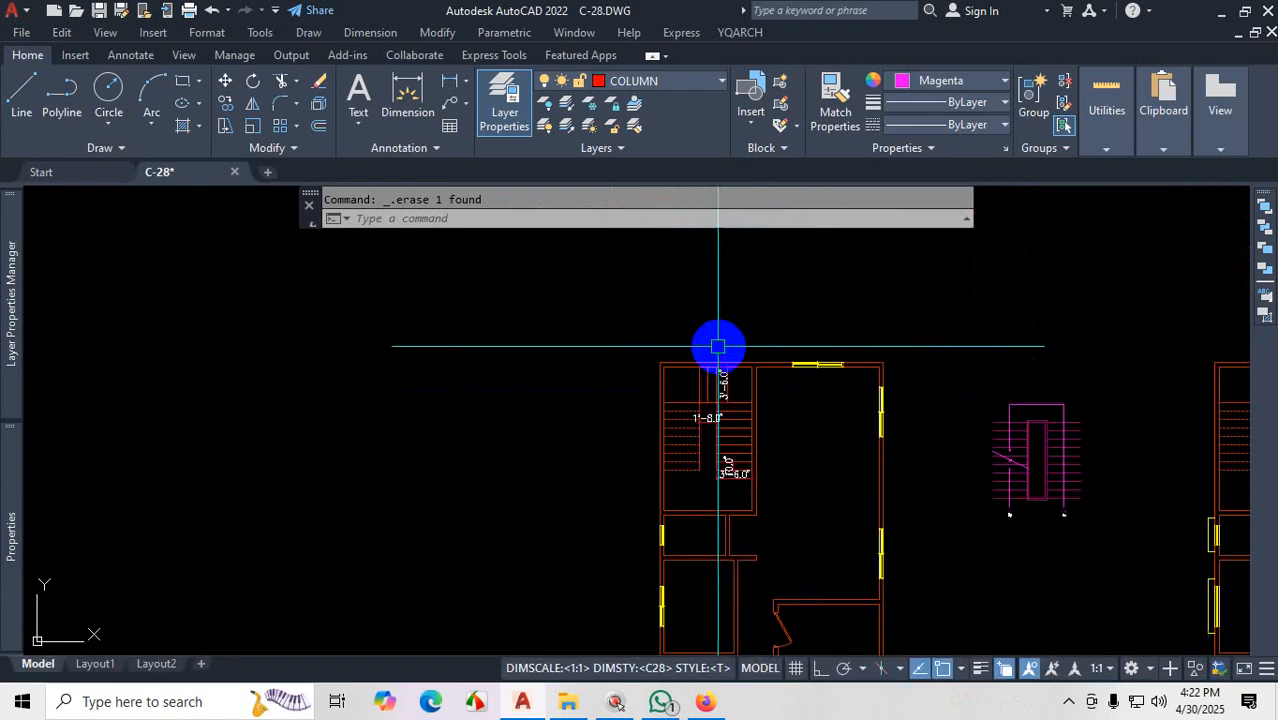
pyautogui.scroll(1, 718, 348)
pyautogui.scroll(-2, 656, 340)
pyautogui.scroll(2, 716, 359)
pyautogui.scroll(-4, 590, 315)
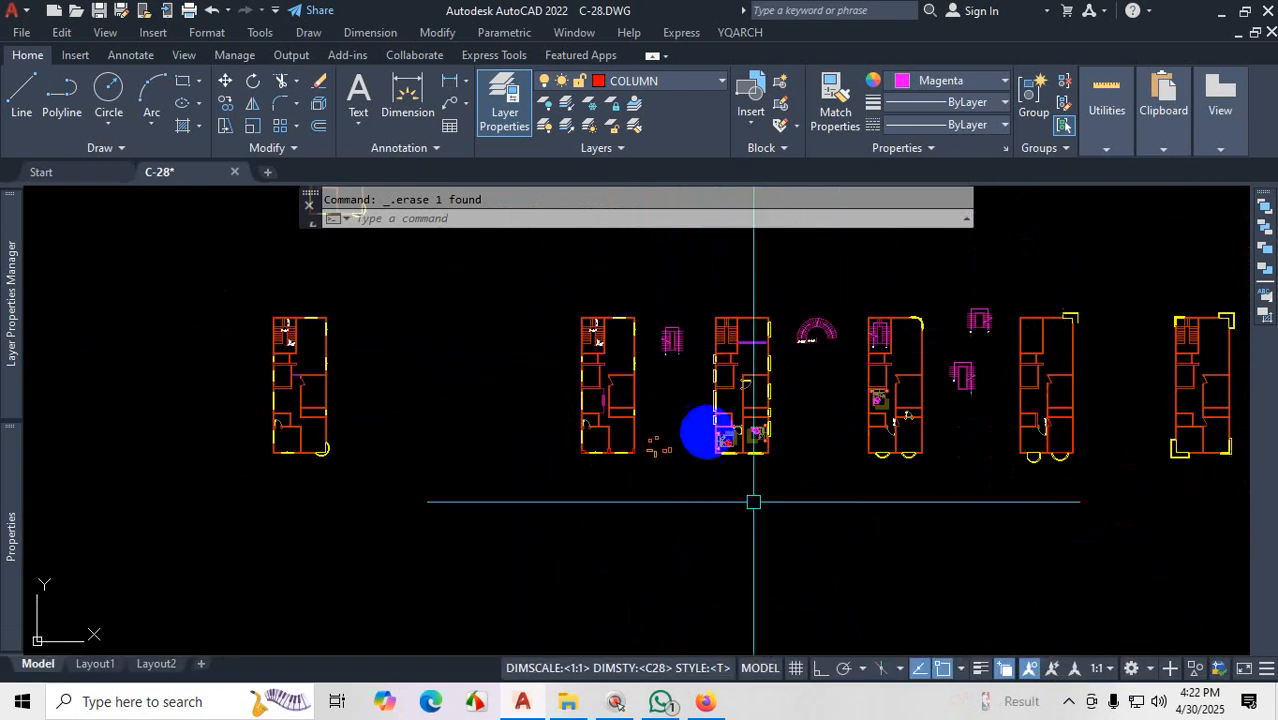
# Step: Copy the small upright spare column by its upper-left corner to the plan's upper-left outer wall corner at the staircase
pyautogui.scroll(8, 600, 350)
pyautogui.click(686, 318)
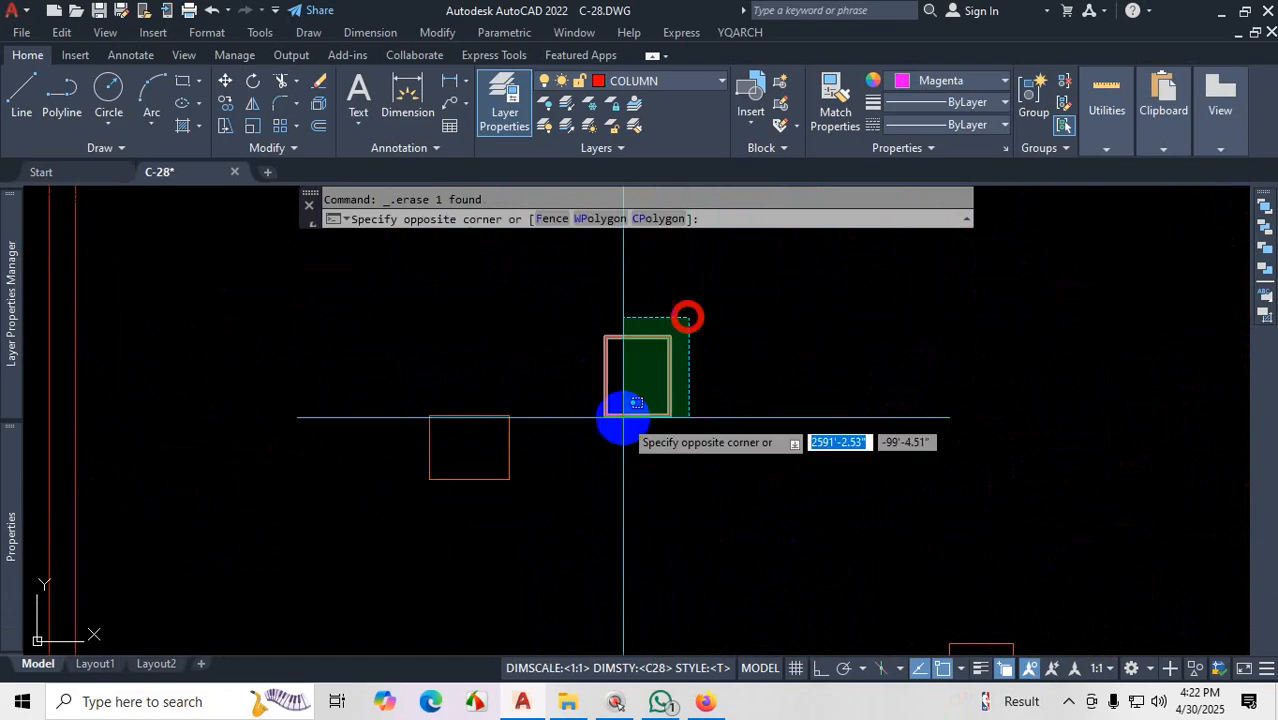
pyautogui.click(623, 418)
pyautogui.write('co')
pyautogui.press('Return')
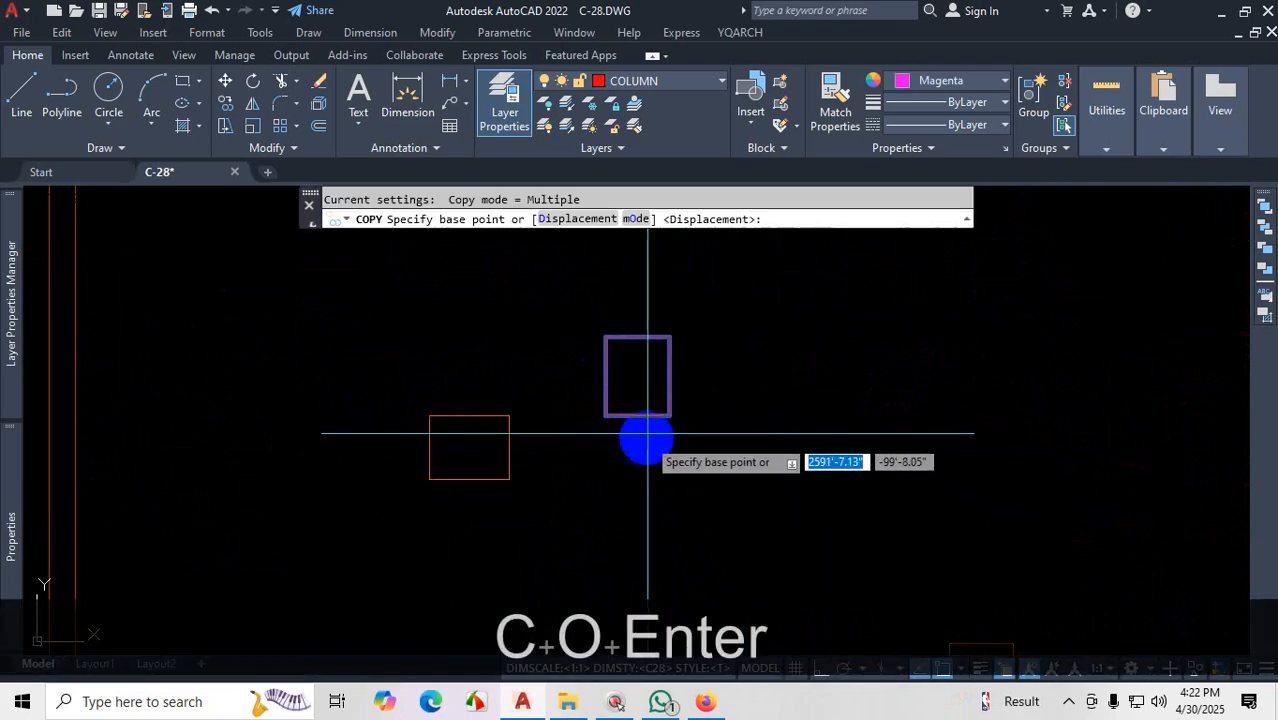
pyautogui.click(605, 337)
pyautogui.scroll(-8, 770, 440)
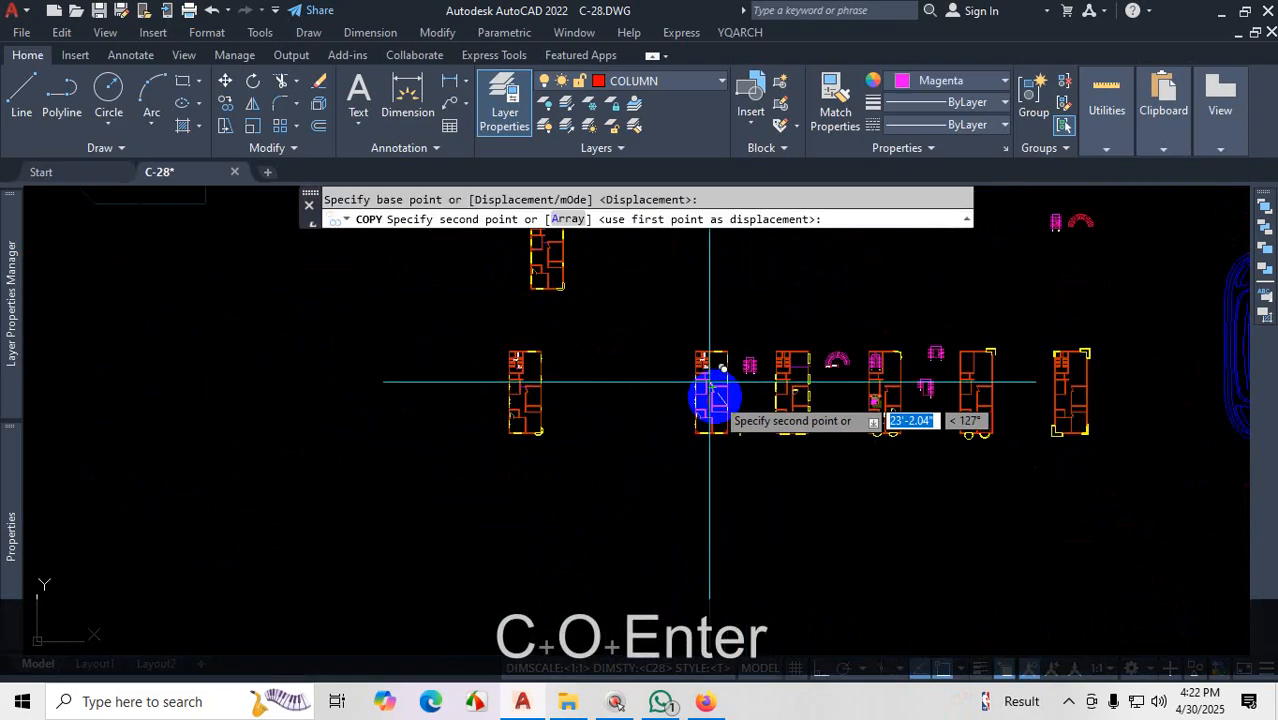
pyautogui.scroll(9, 690, 370)
pyautogui.scroll(3, 709, 374)
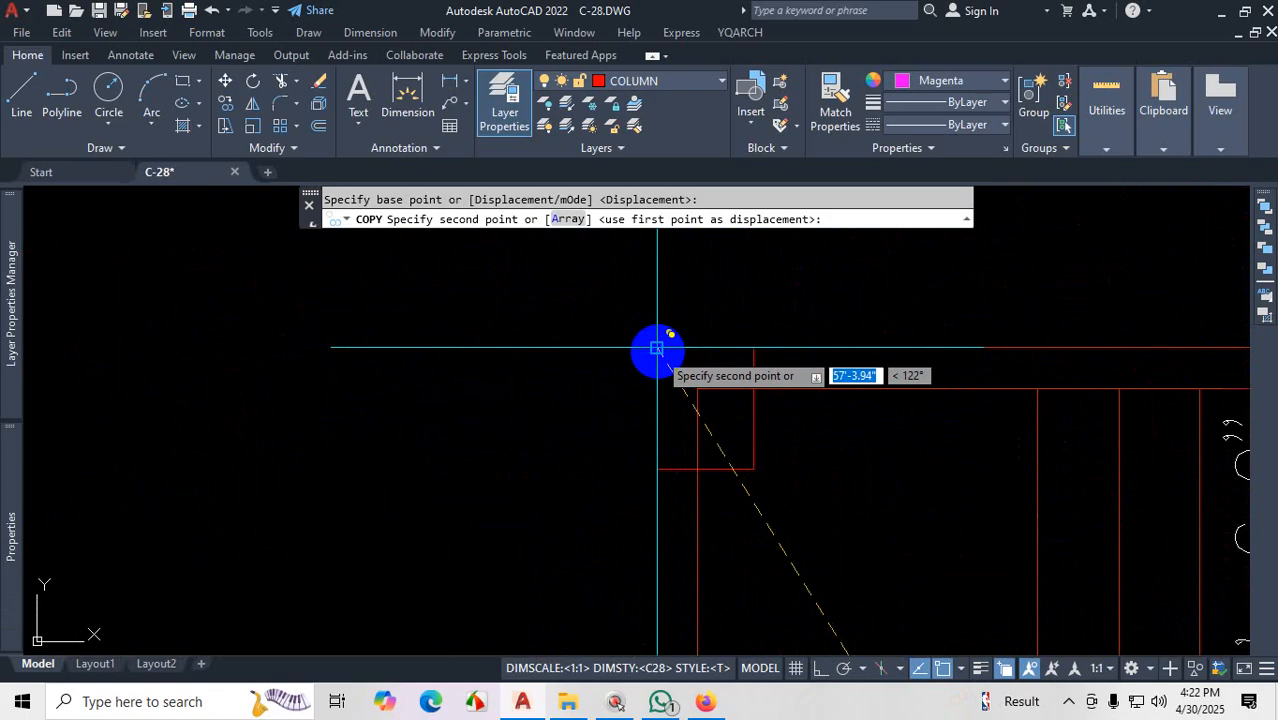
pyautogui.click(657, 347)
pyautogui.scroll(-5, 564, 344)
pyautogui.scroll(-10, 760, 390)
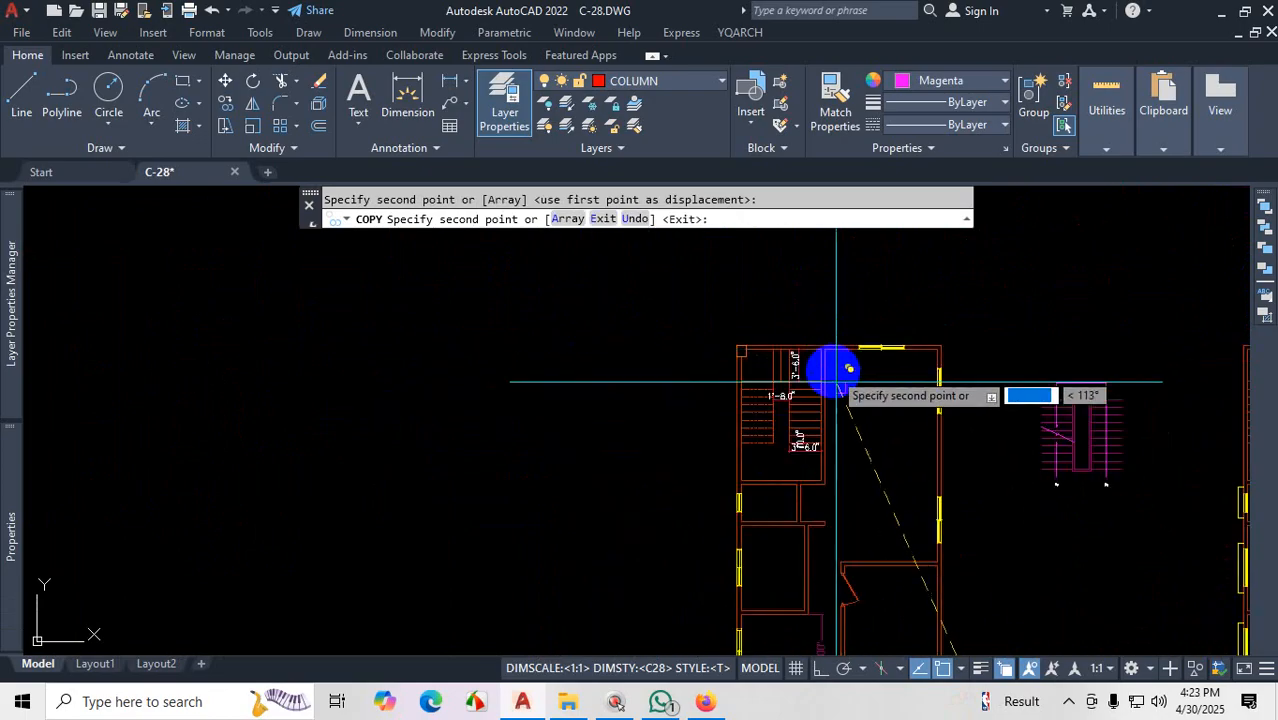
# Step: Copy the small upright spare column by its upper-right corner to where the staircase's right-hand wall meets the plan's upper outer wall line
pyautogui.press('Escape')
pyautogui.scroll(8, 818, 456)
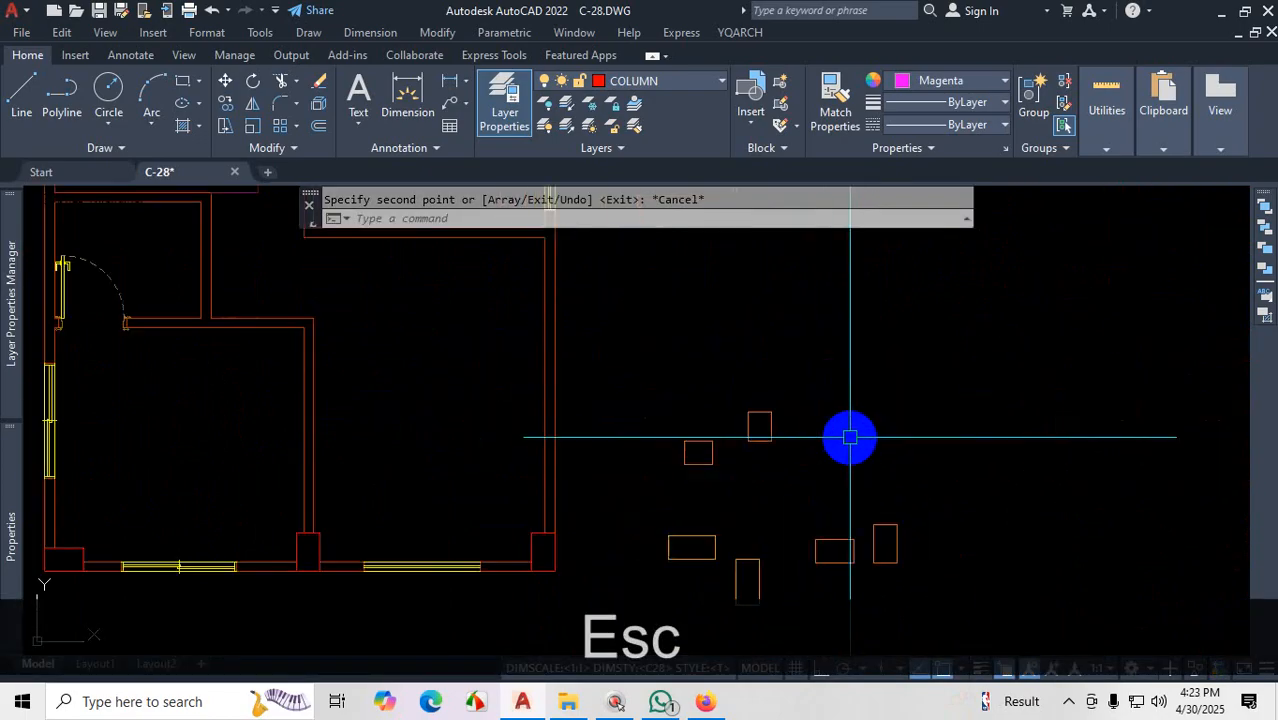
pyautogui.click(787, 400)
pyautogui.click(748, 440)
pyautogui.write('co')
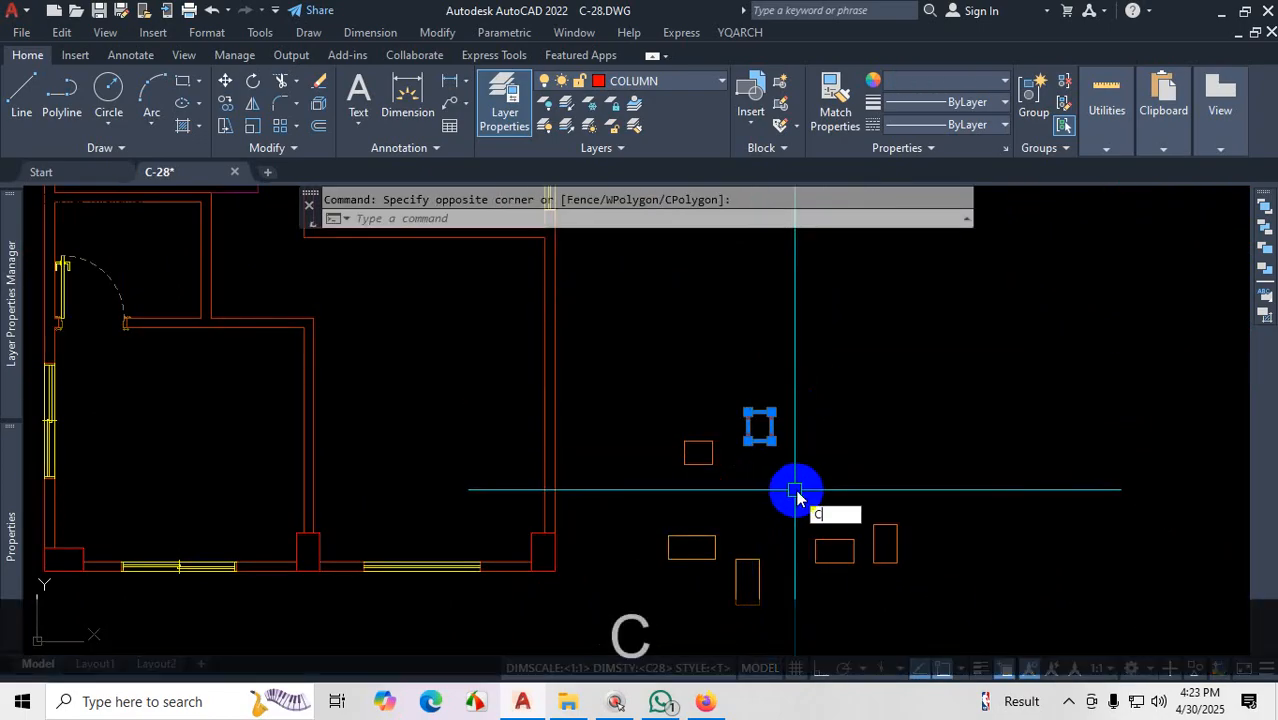
pyautogui.press('Return')
pyautogui.click(771, 411)
pyautogui.scroll(-5, 790, 440)
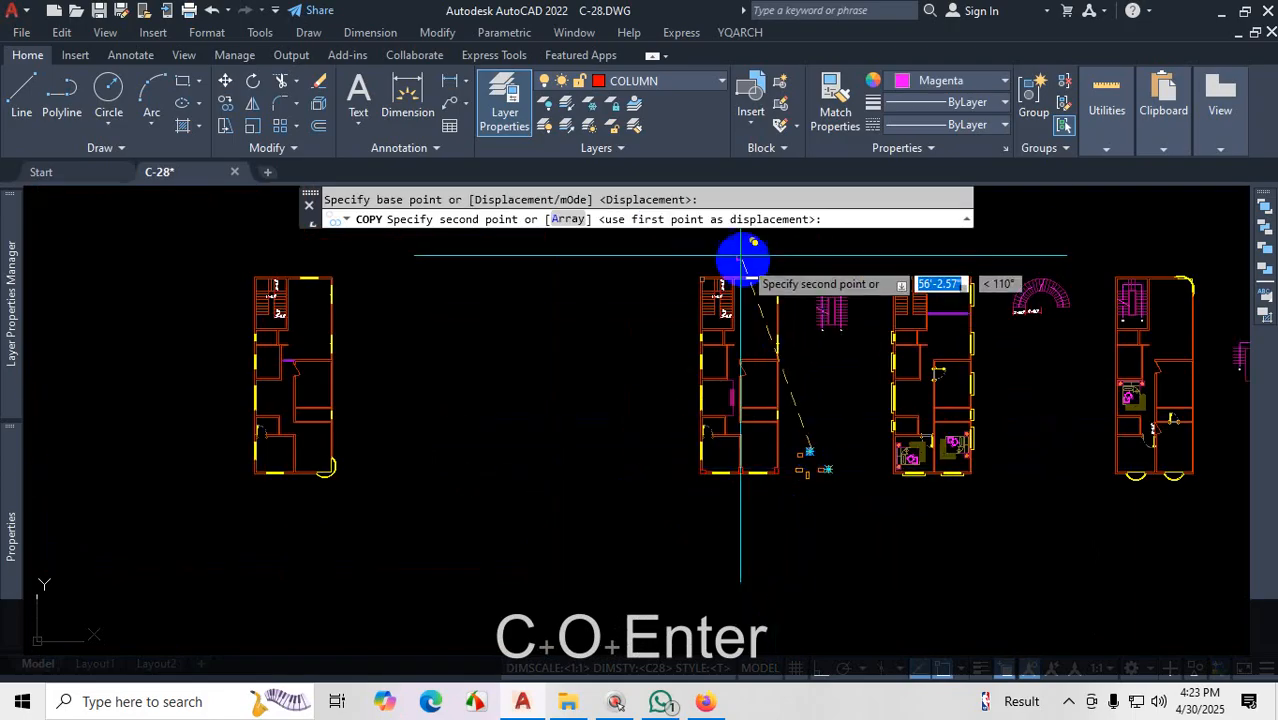
pyautogui.scroll(7, 713, 305)
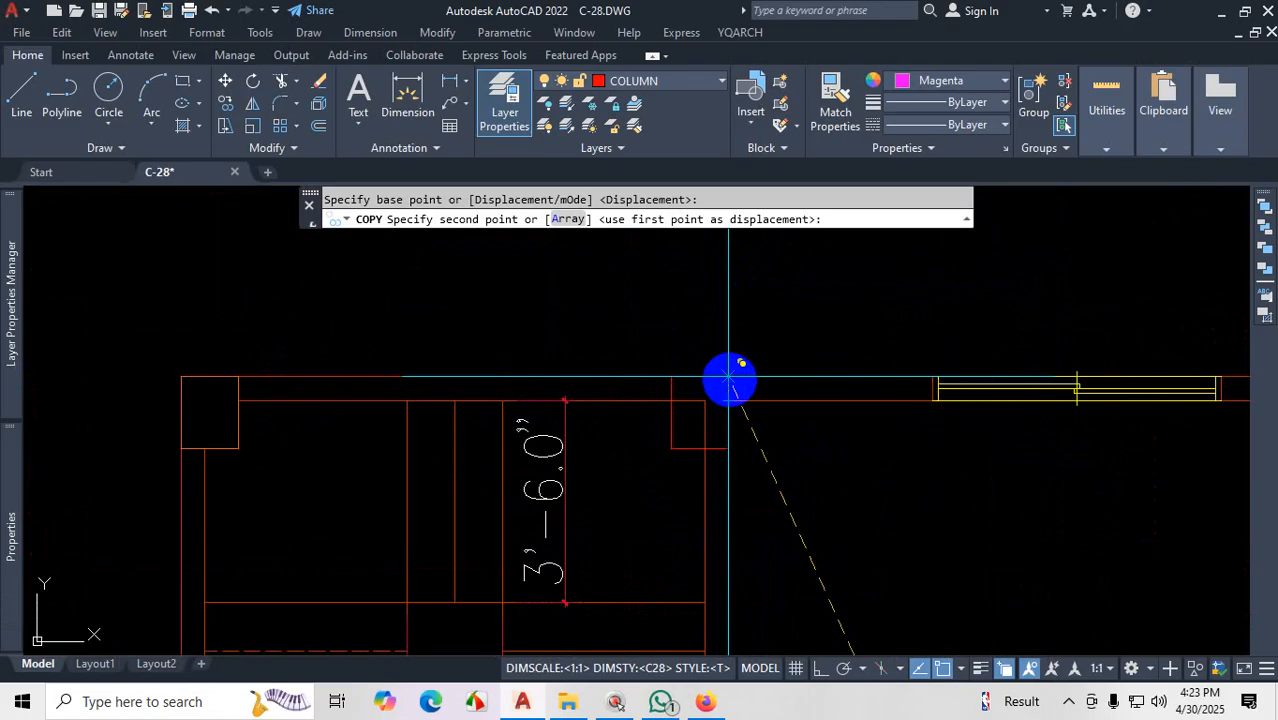
pyautogui.click(728, 377)
pyautogui.press('Escape')
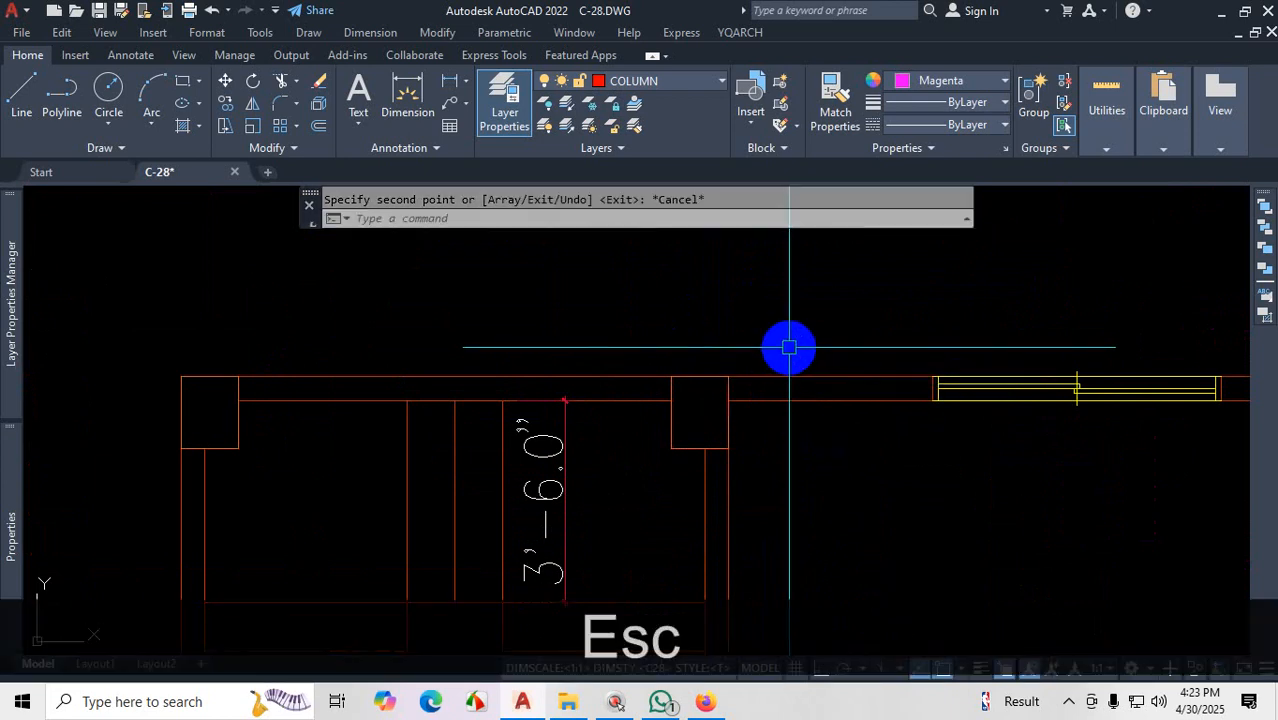
# Step: Examine how far the new column projects past the staircase's right-hand wall into the 3'-6" stair flight
pyautogui.scroll(-4, 793, 343)
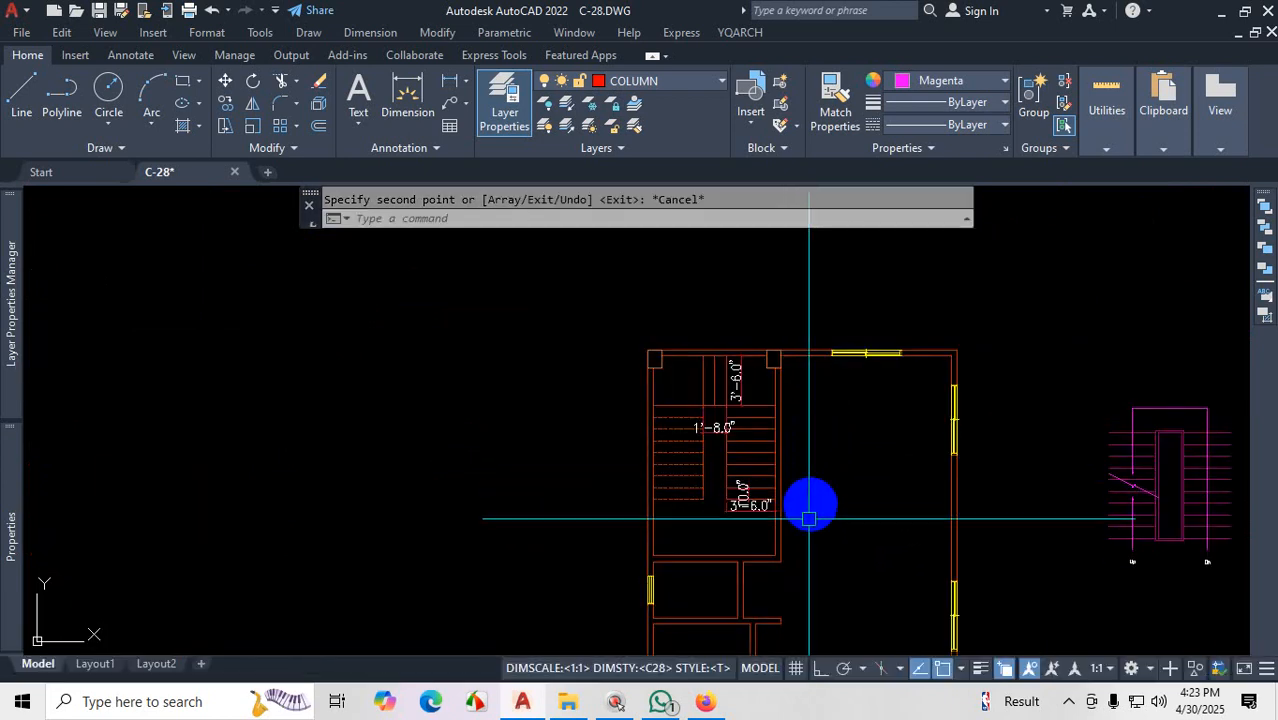
pyautogui.scroll(2, 803, 528)
pyautogui.press('ctrl')
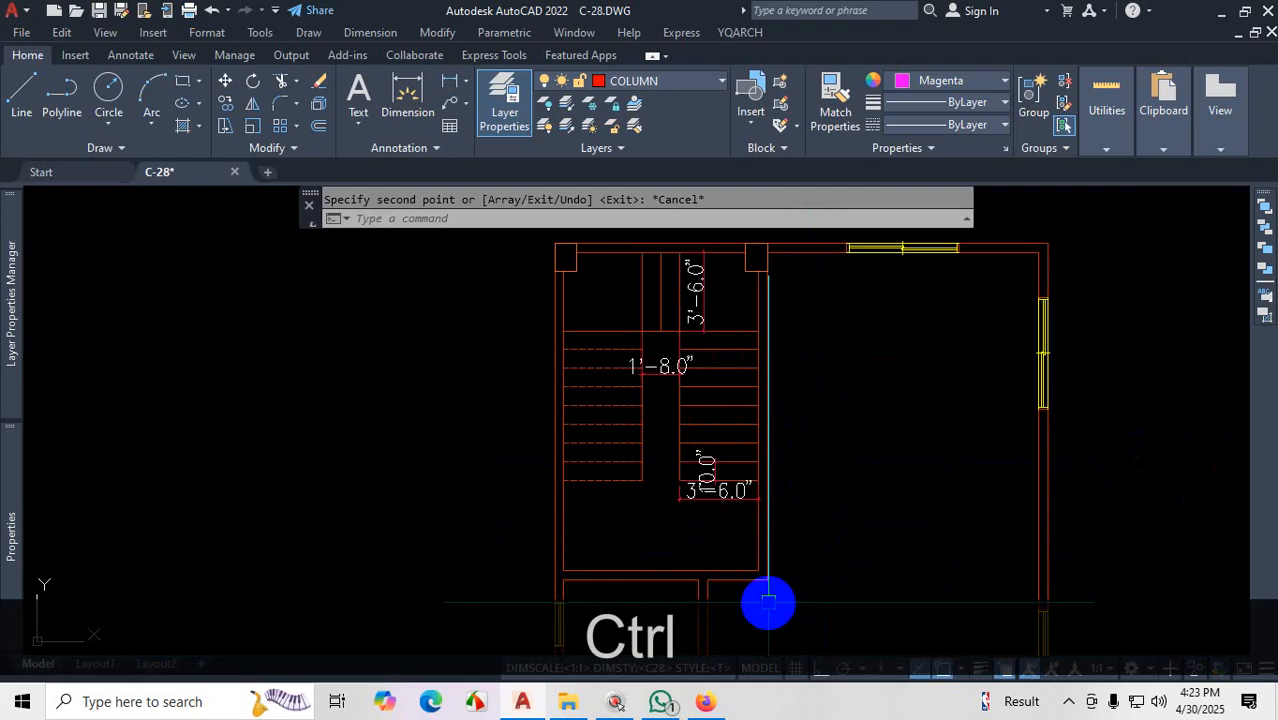
pyautogui.hotkey('ctrl', '1')
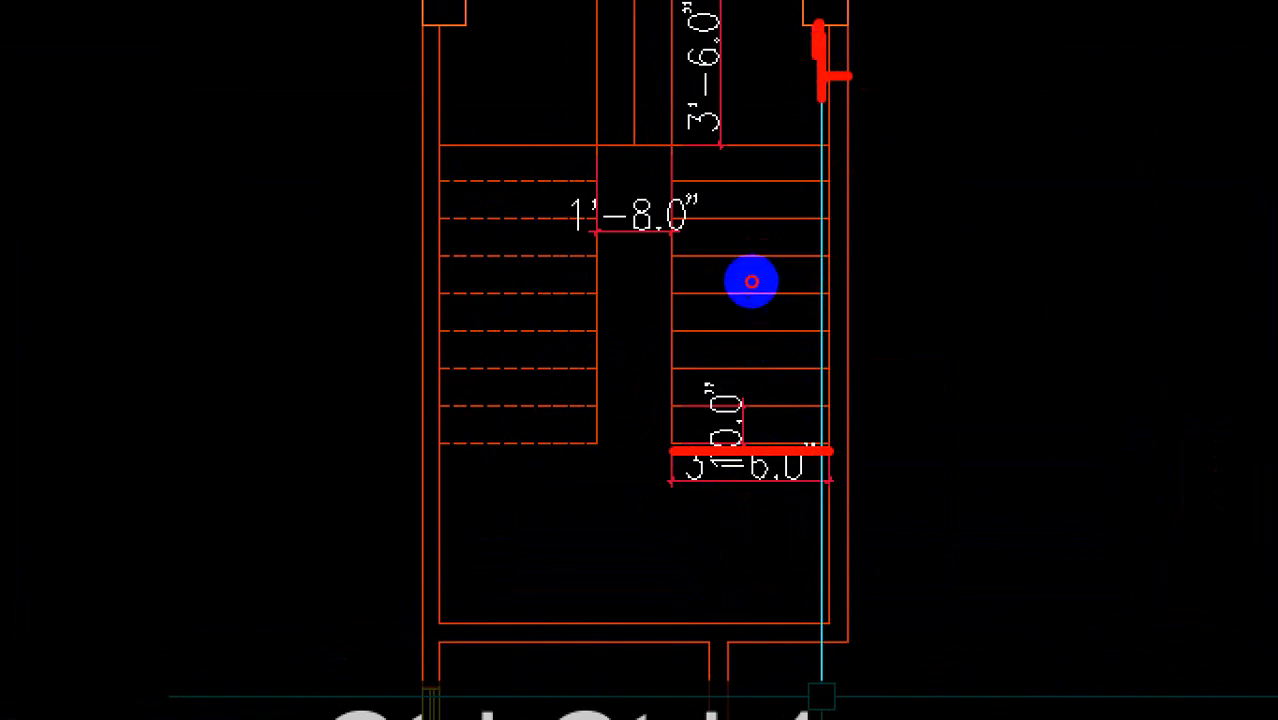
pyautogui.moveTo(751, 282); pyautogui.dragTo(751, 488)
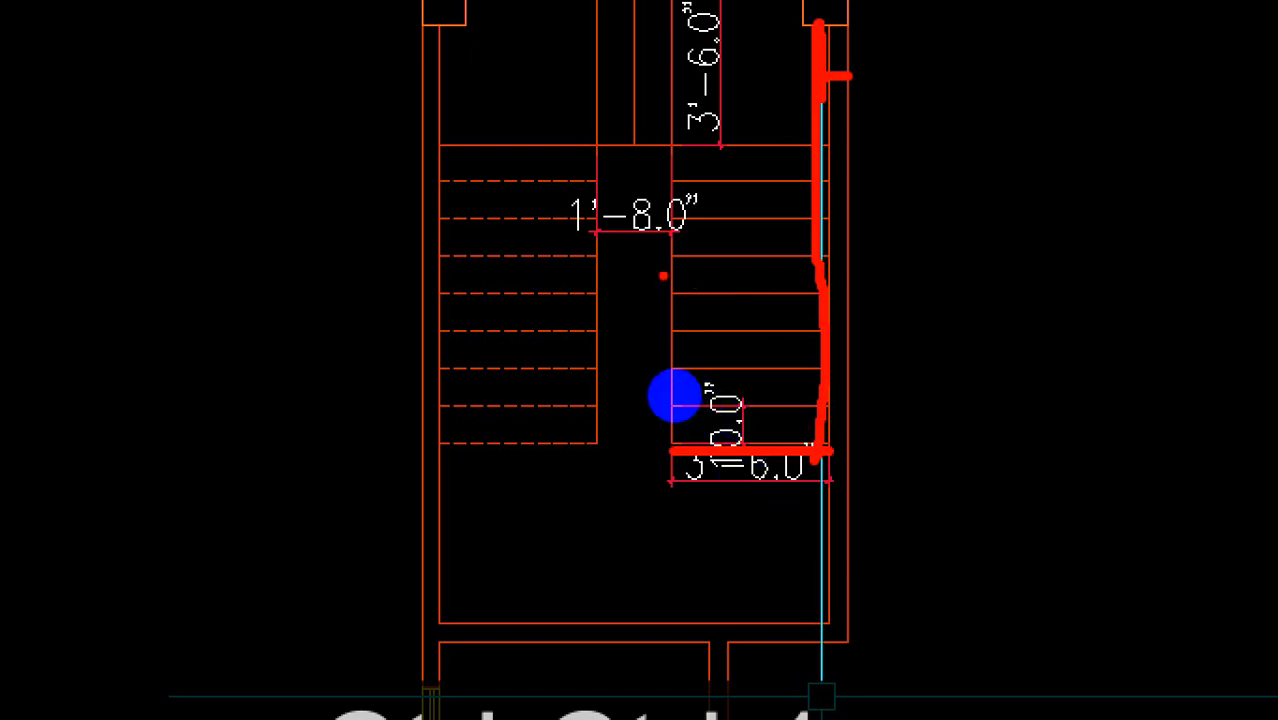
pyautogui.moveTo(679, 387); pyautogui.dragTo(731, 387)
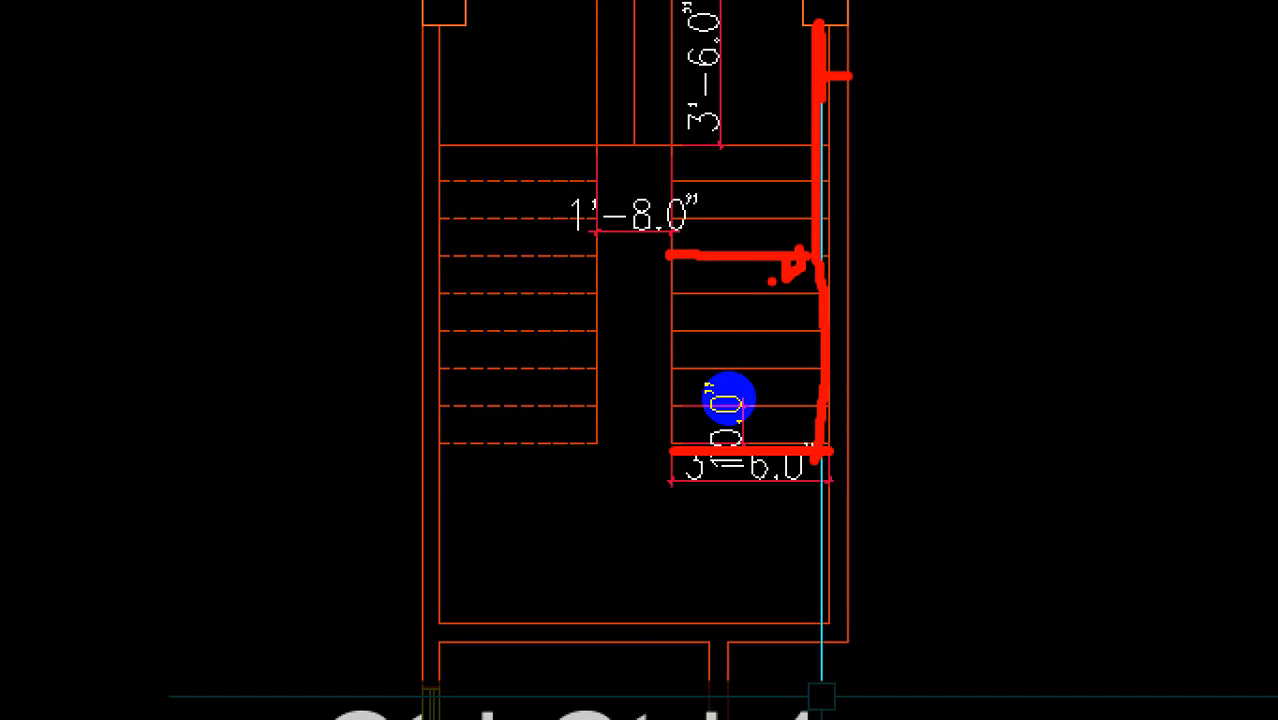
pyautogui.press('Escape')
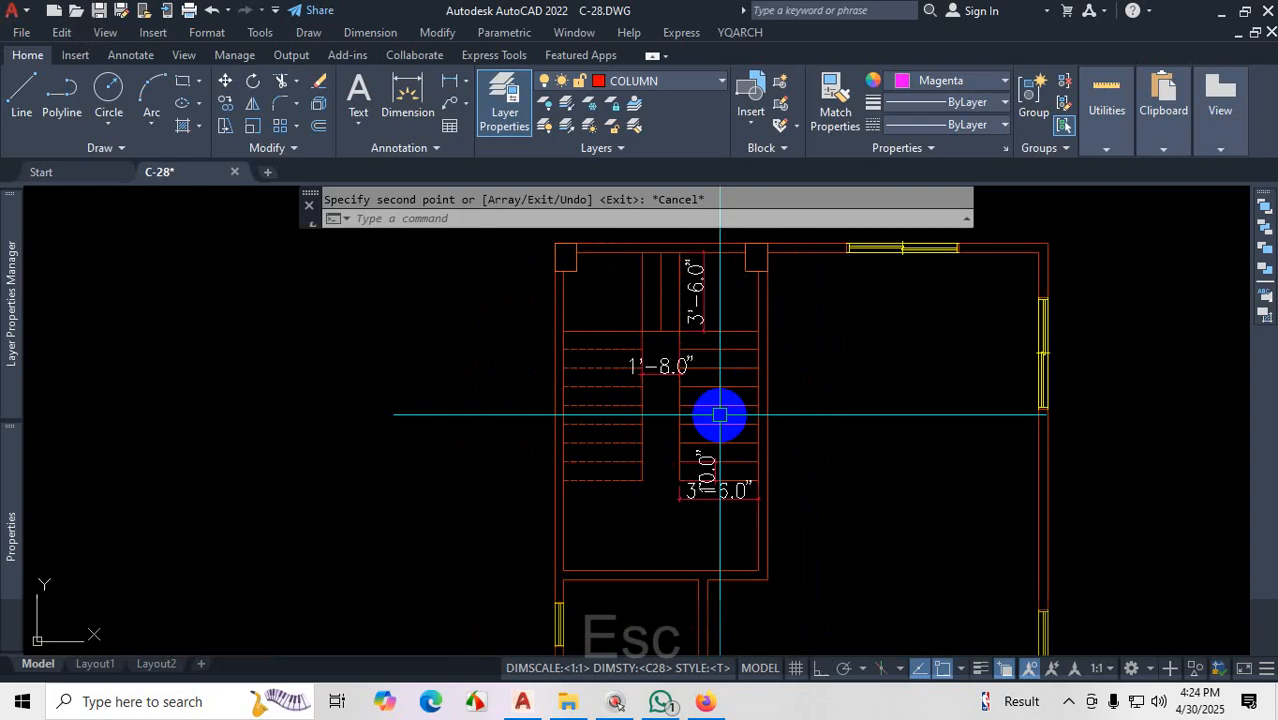
# Step: Try moving the new column by its upper-left corner along the upper wall line to align with the stair wall's inner face
pyautogui.scroll(5, 740, 278)
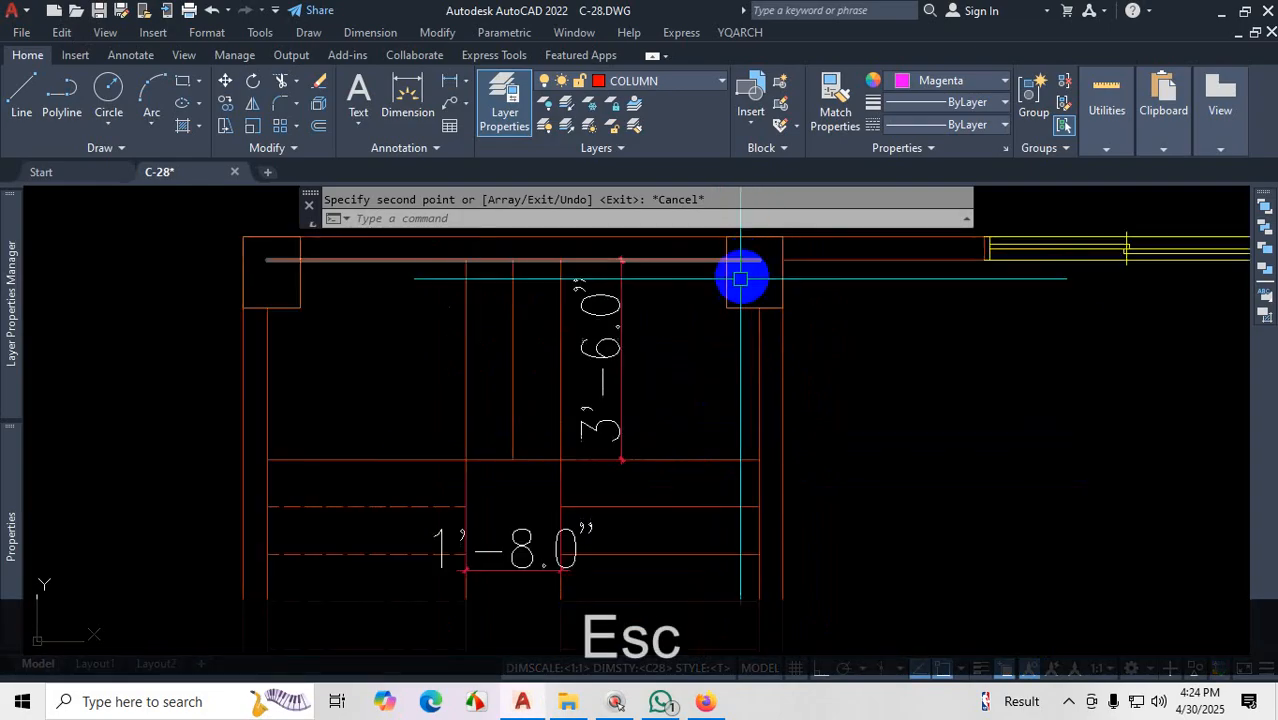
pyautogui.scroll(1, 733, 293)
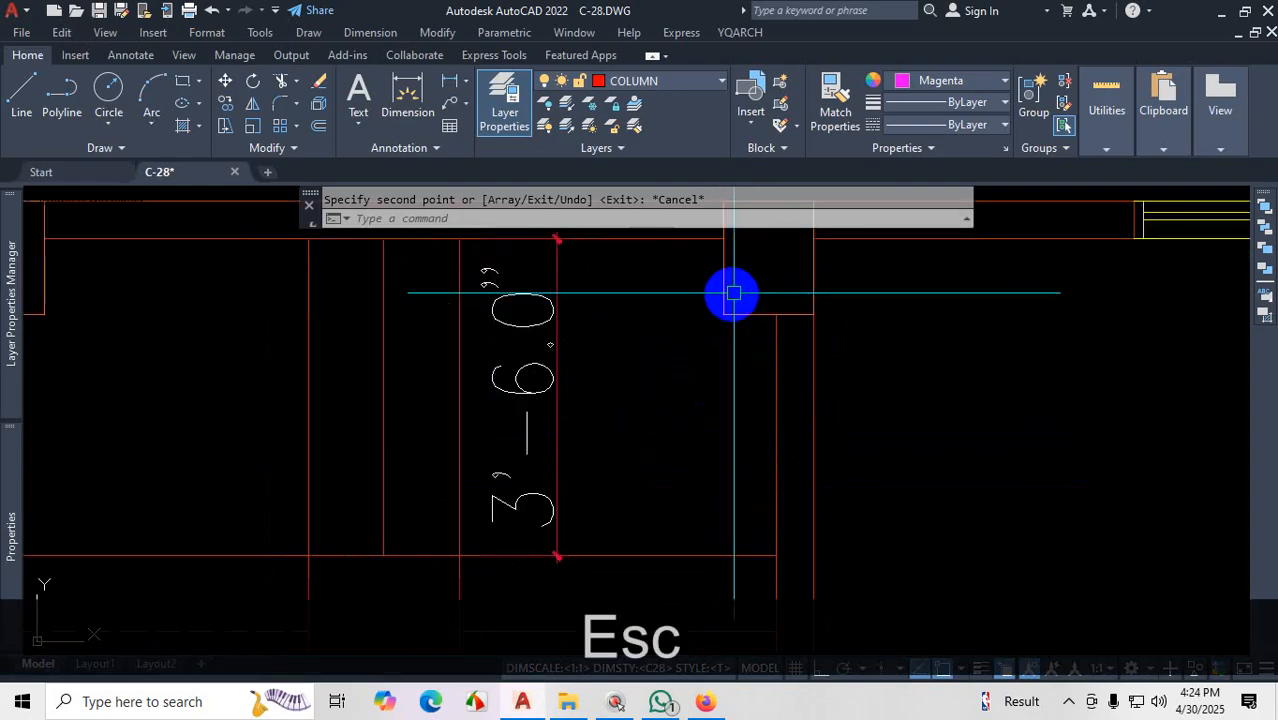
pyautogui.click(732, 289)
pyautogui.click(653, 357)
pyautogui.click(656, 357)
pyautogui.scroll(-2, 807, 375)
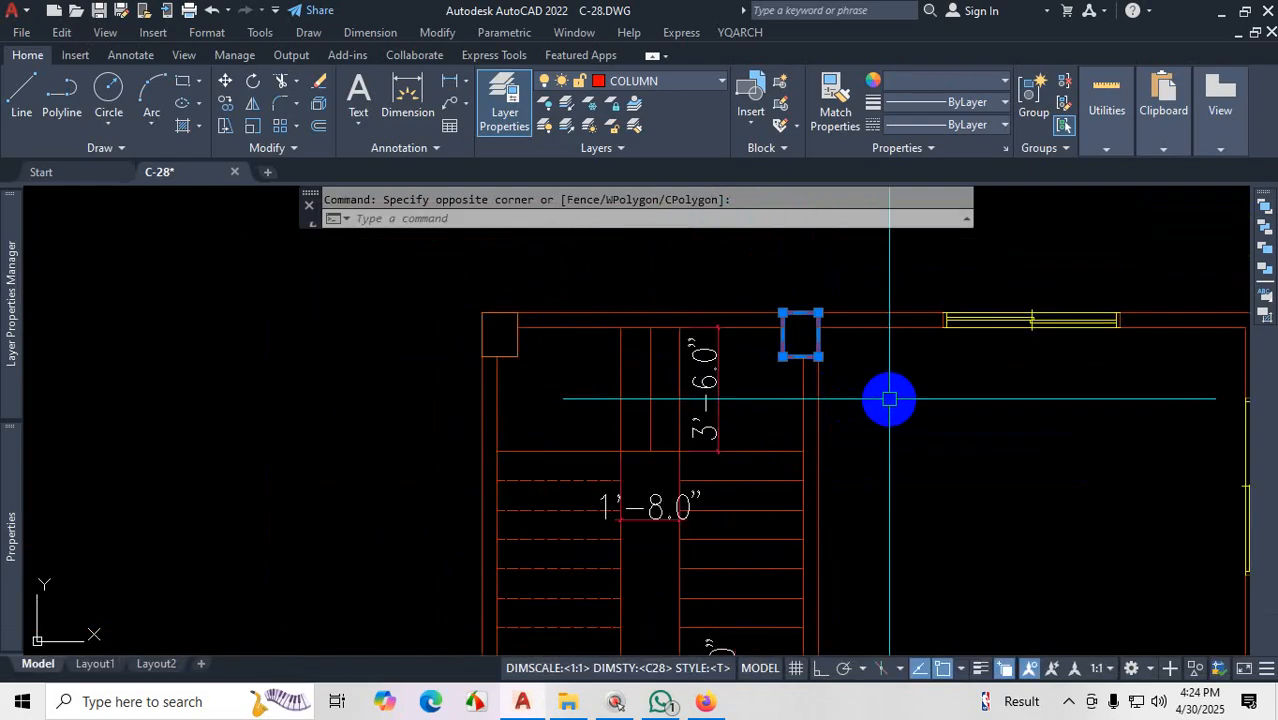
pyautogui.write('m')
pyautogui.press('Return')
pyautogui.scroll(4, 770, 298)
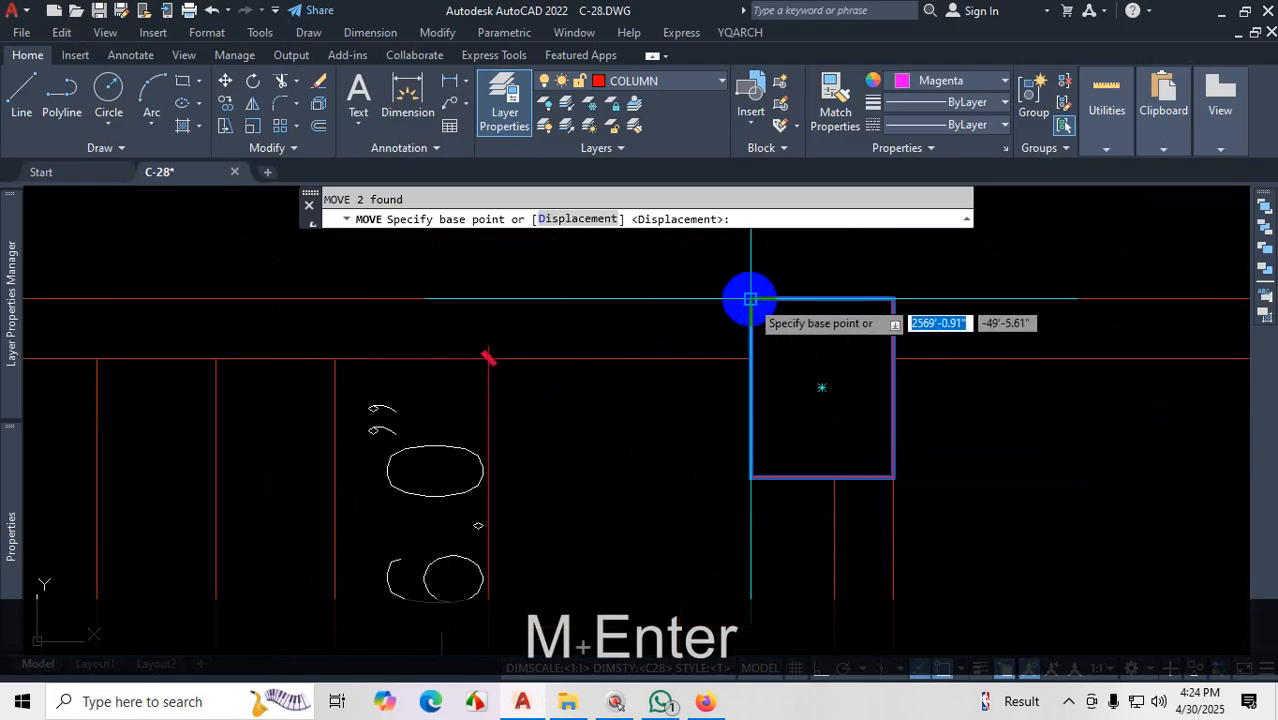
pyautogui.click(751, 298)
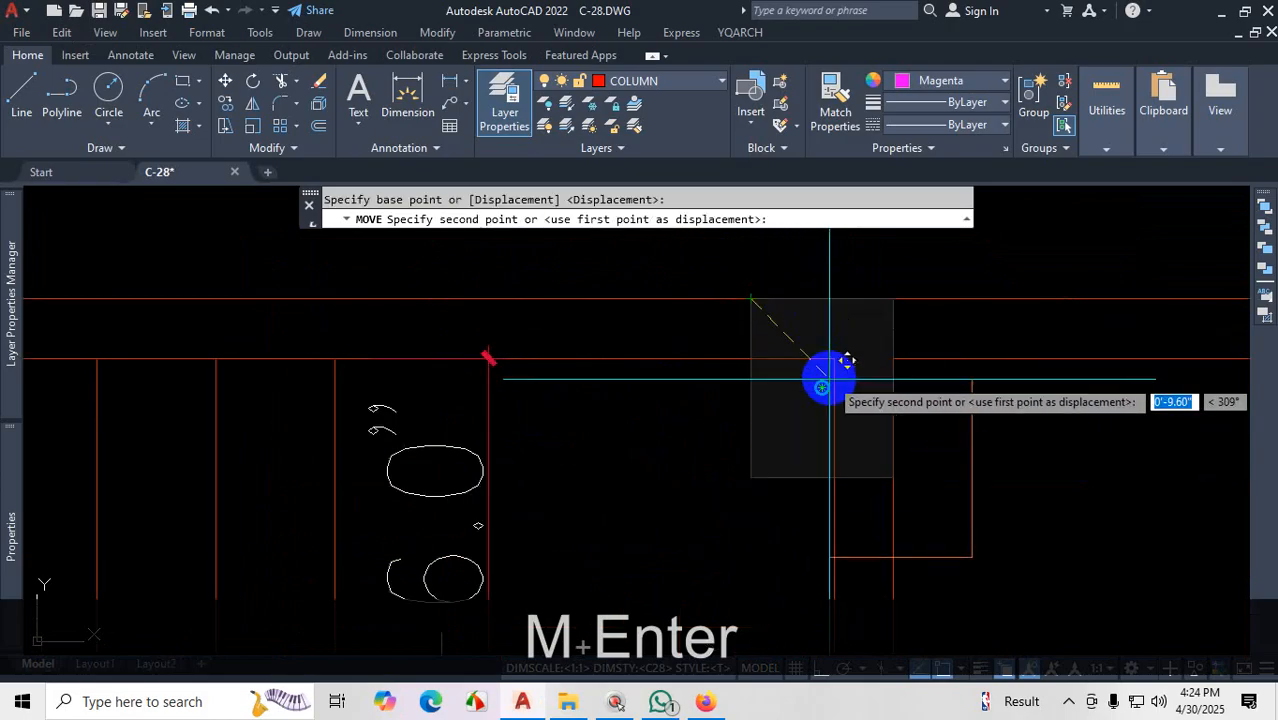
pyautogui.click(831, 299)
# Step: Examine the clearance along the staircase's right-hand wall and the moved column's alignment with its inner face
pyautogui.scroll(3, 823, 267)
pyautogui.scroll(-2, 936, 334)
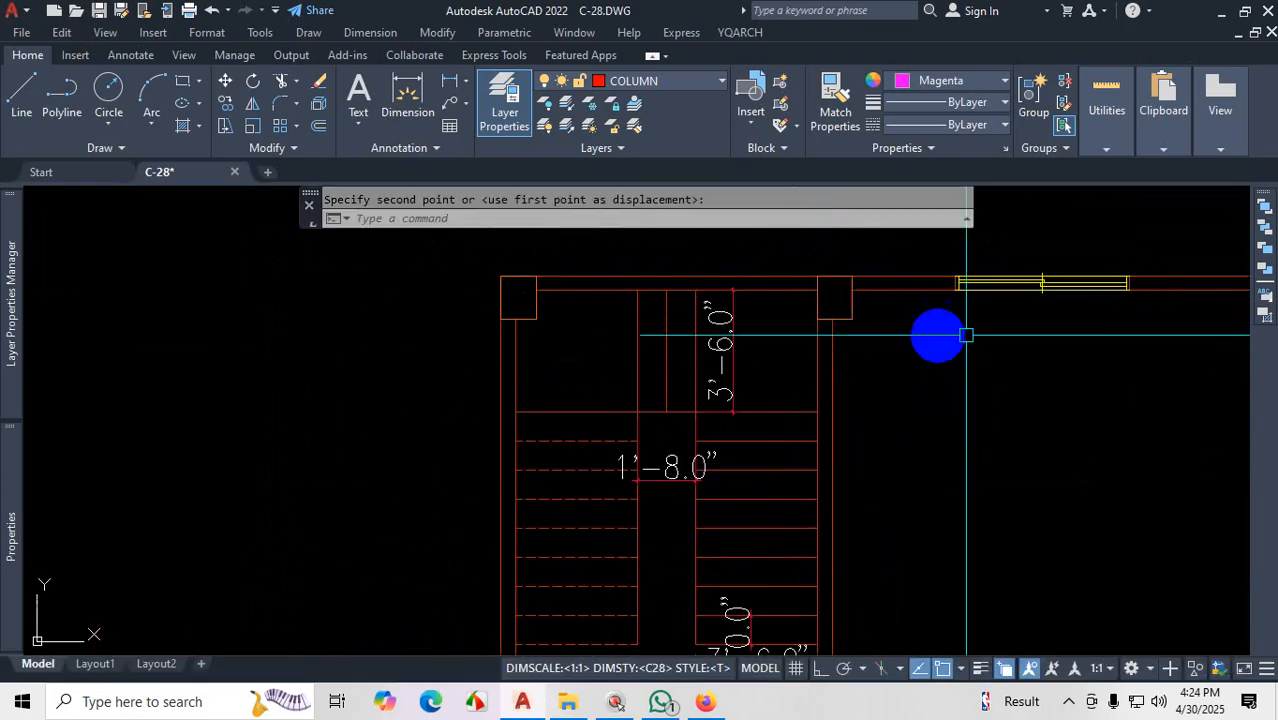
pyautogui.scroll(-2, 919, 417)
pyautogui.scroll(3, 900, 504)
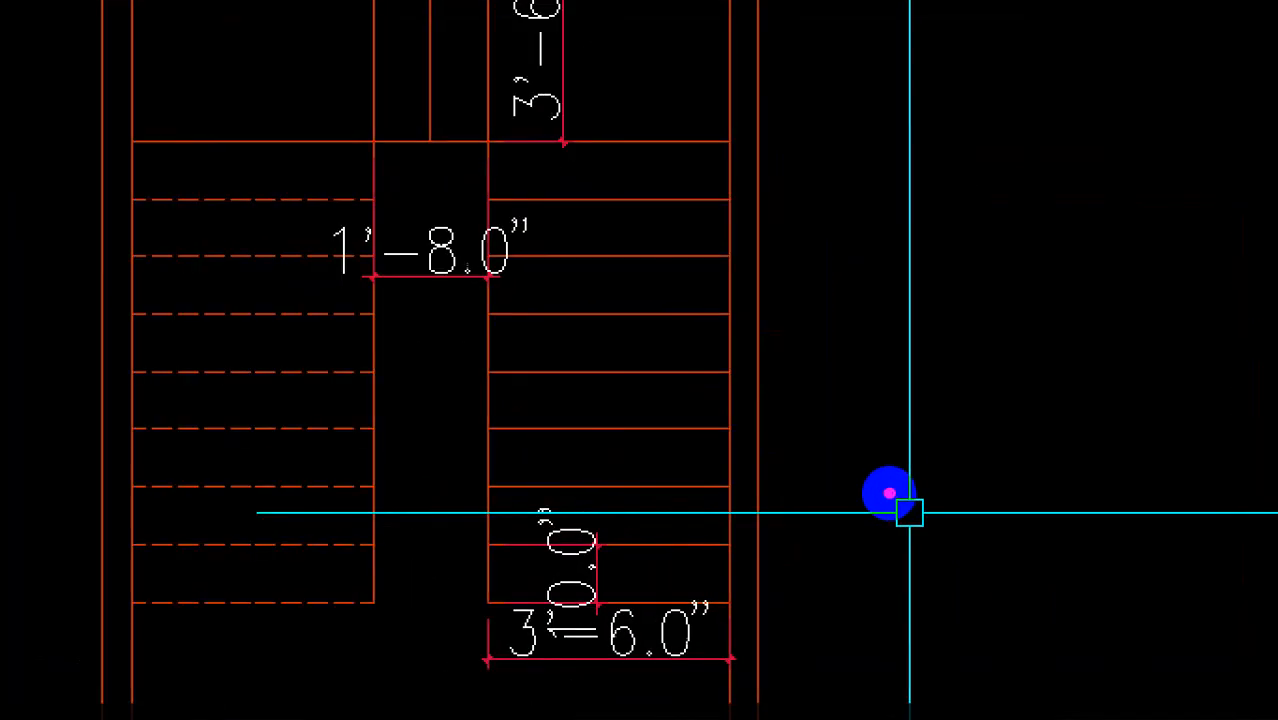
pyautogui.hotkey('ctrl', '1')
pyautogui.moveTo(808, 270)
pyautogui.mouseDown()
pyautogui.moveTo(810, 537)
pyautogui.moveTo(833, 568)
pyautogui.mouseUp()
pyautogui.press('Escape')
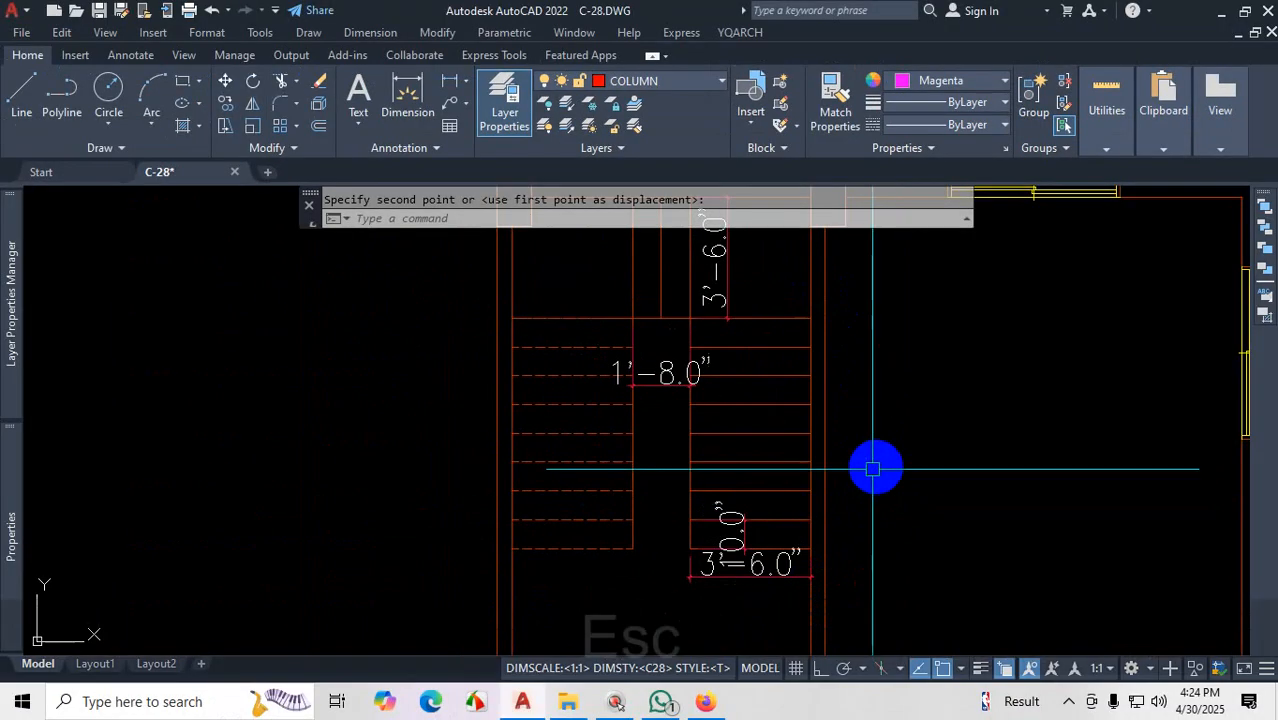
pyautogui.scroll(-3, 875, 469)
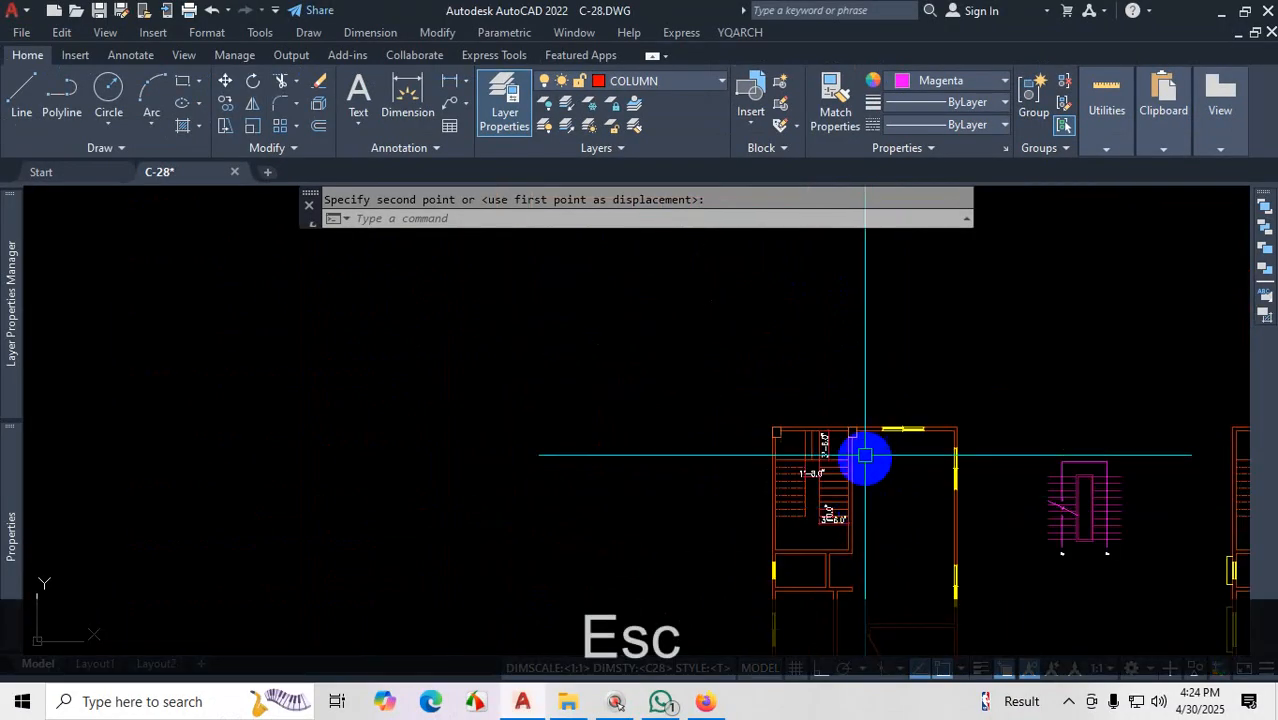
pyautogui.scroll(7, 866, 454)
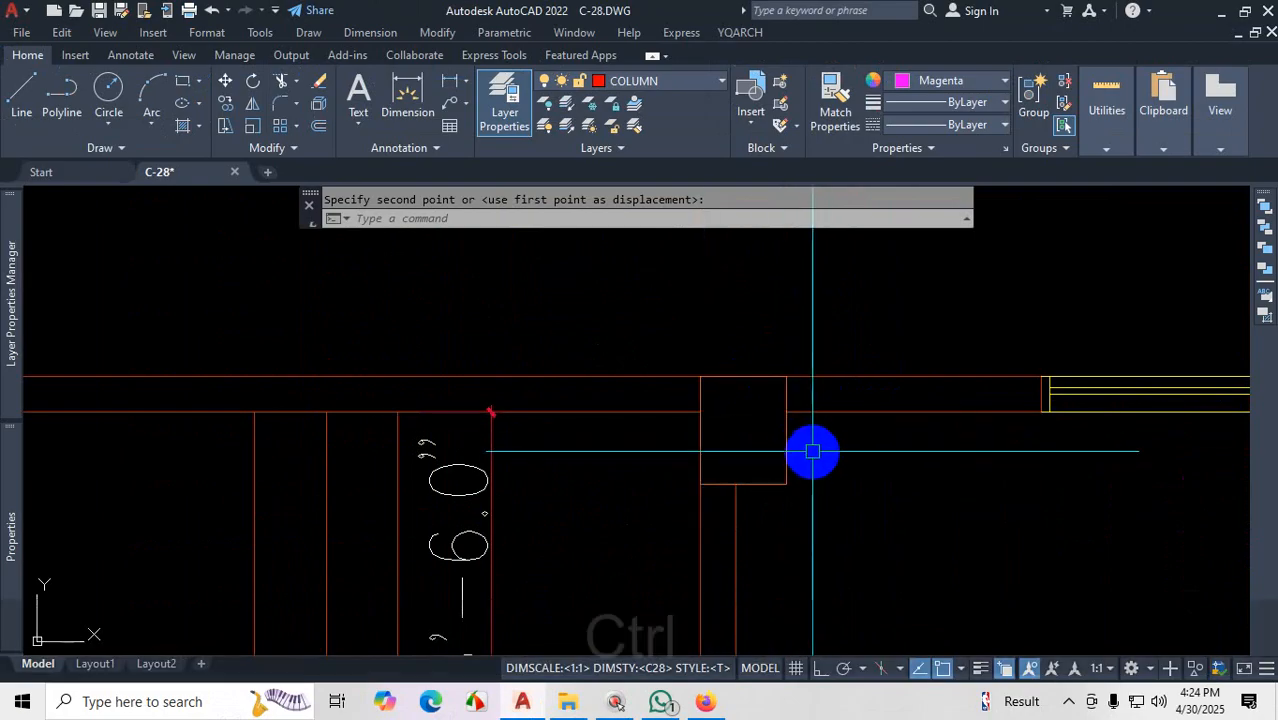
# Step: Undo the last move of the column at the staircase's right-hand wall and check its upper-left corner against the upper wall line
pyautogui.hotkey('ctrl', 'z')
pyautogui.hotkey('ctrl', 'z')
pyautogui.scroll(2, 836, 342)
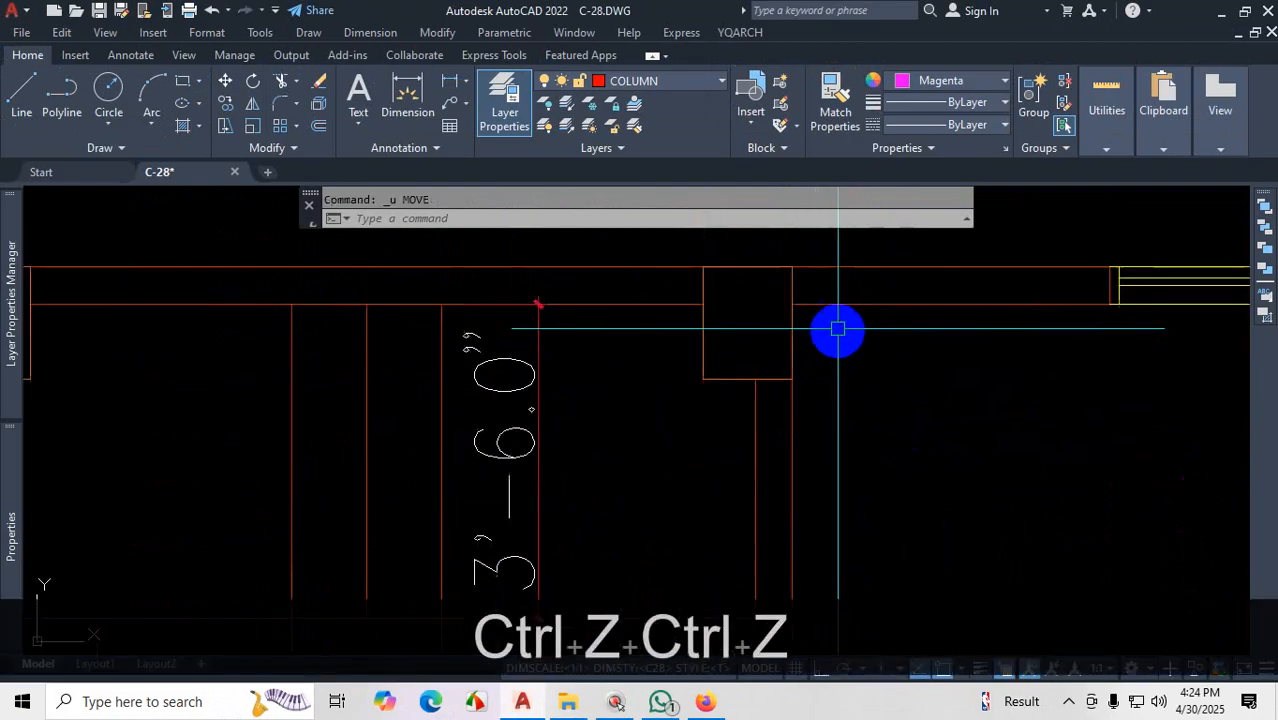
pyautogui.scroll(1, 781, 280)
pyautogui.scroll(-1, 743, 456)
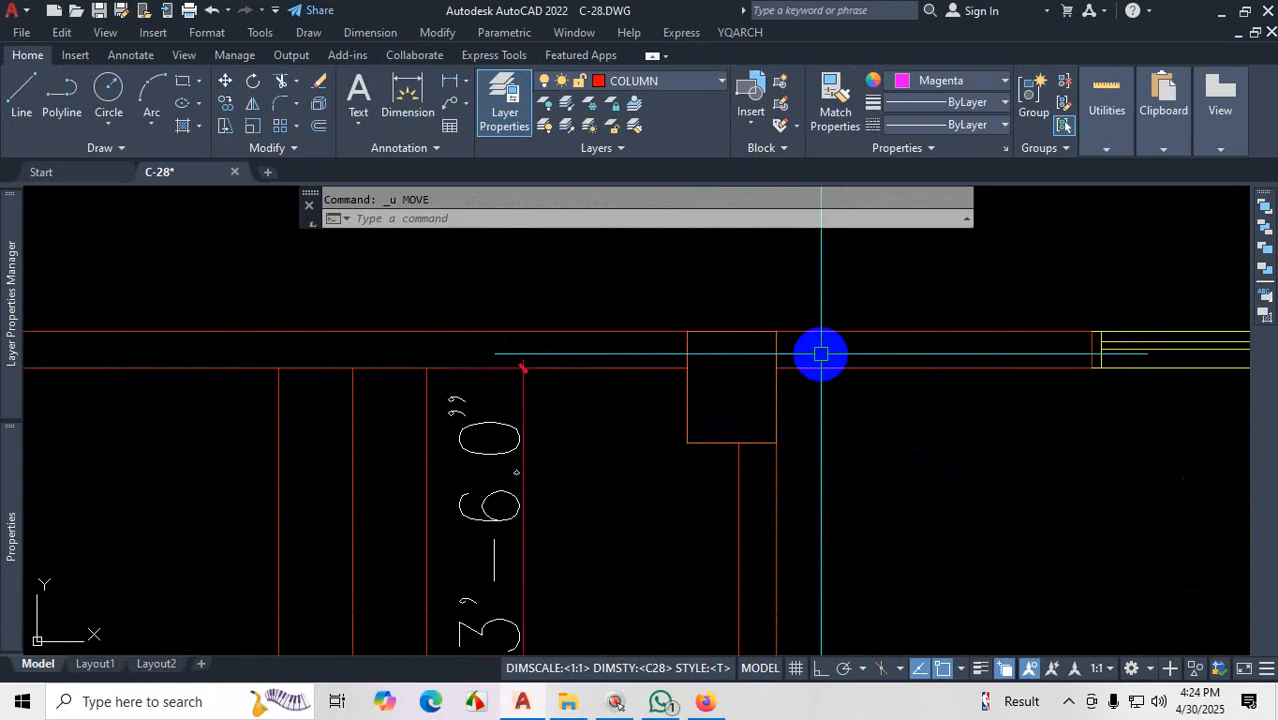
pyautogui.hotkey('ctrl', '1')
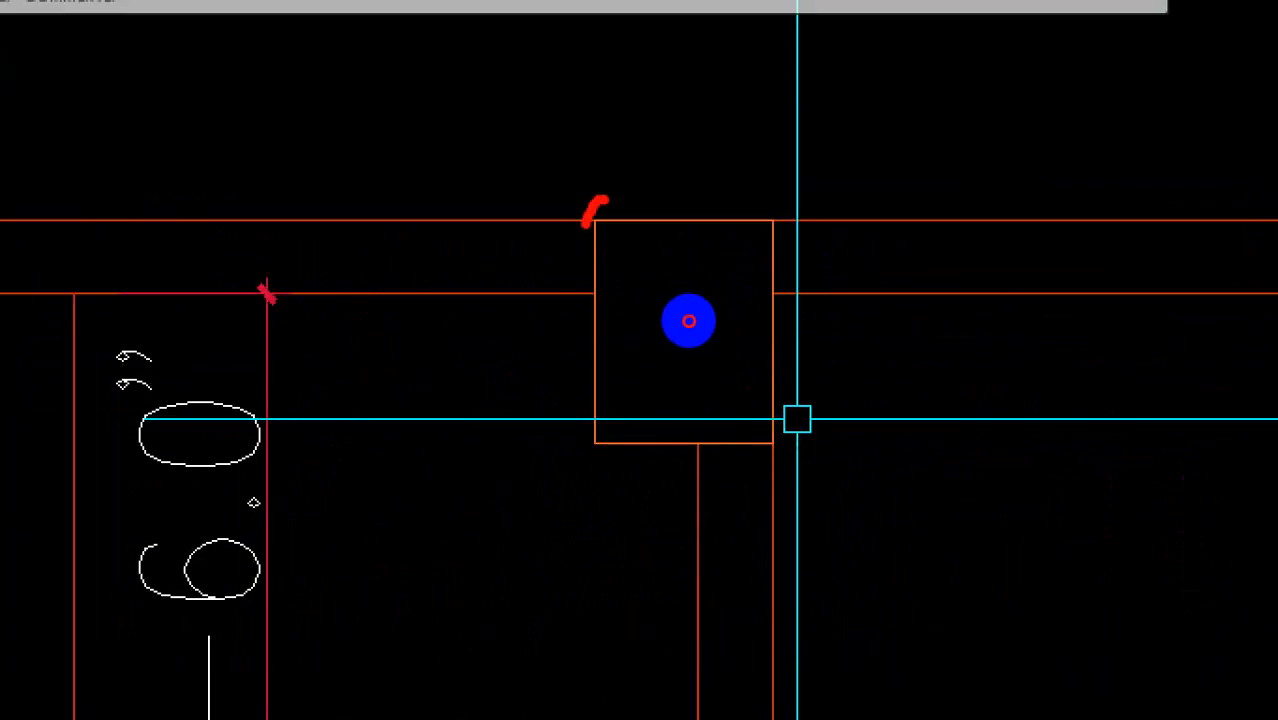
pyautogui.moveTo(586, 225); pyautogui.dragTo(604, 193)
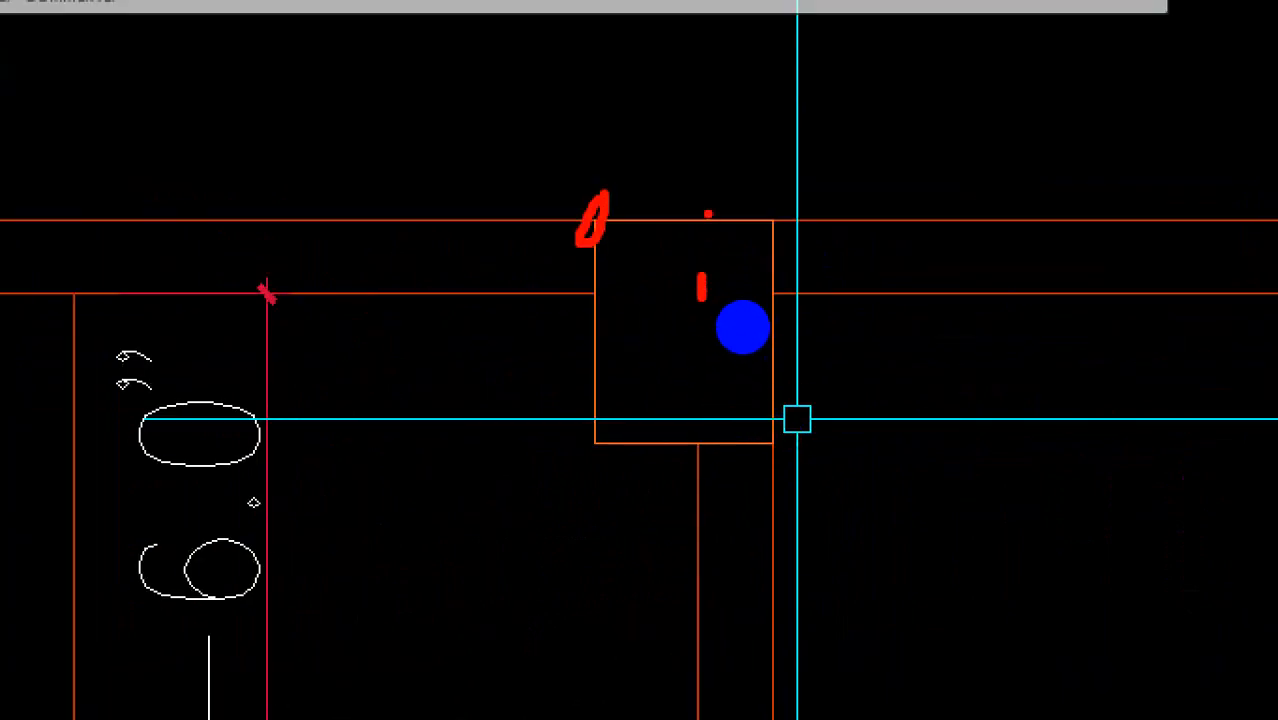
pyautogui.press('Escape')
# Step: Move the right-hand staircase column by its upper-left corner to the stair wall's inner face, keeping it on the upper outer wall line
pyautogui.scroll(5, 592, 433)
pyautogui.click(637, 415)
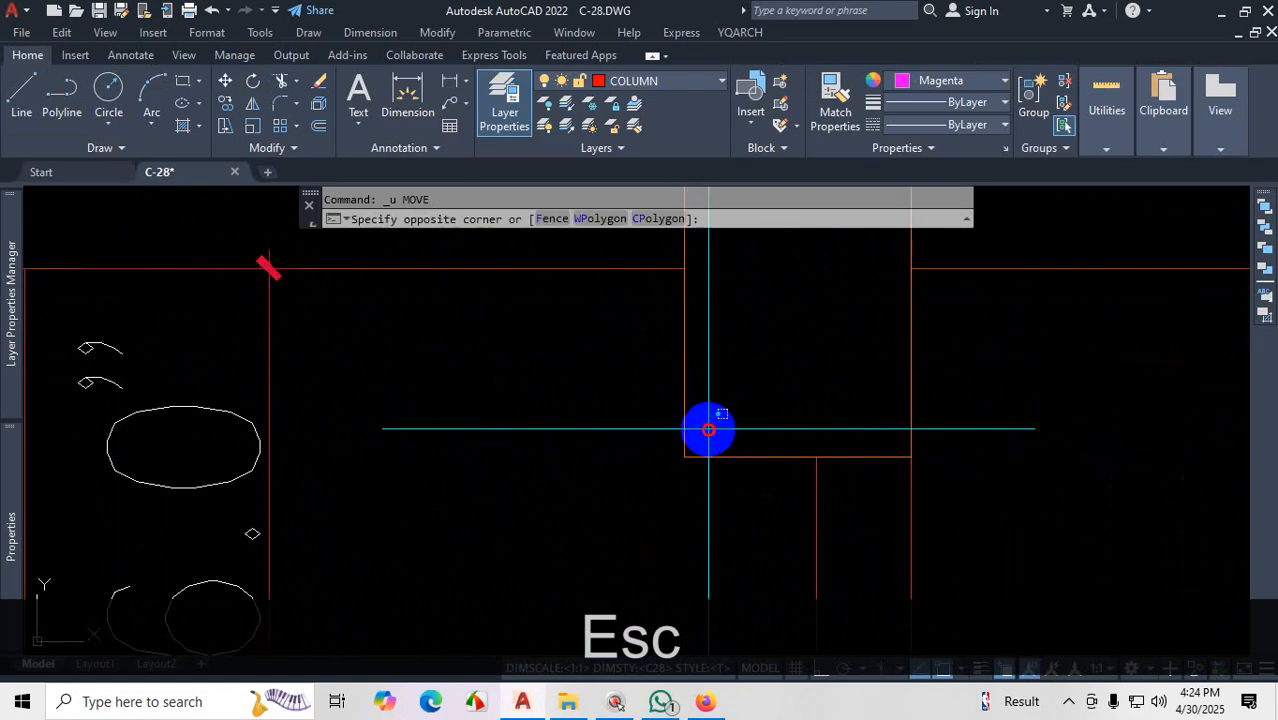
pyautogui.click(509, 533)
pyautogui.write('M')
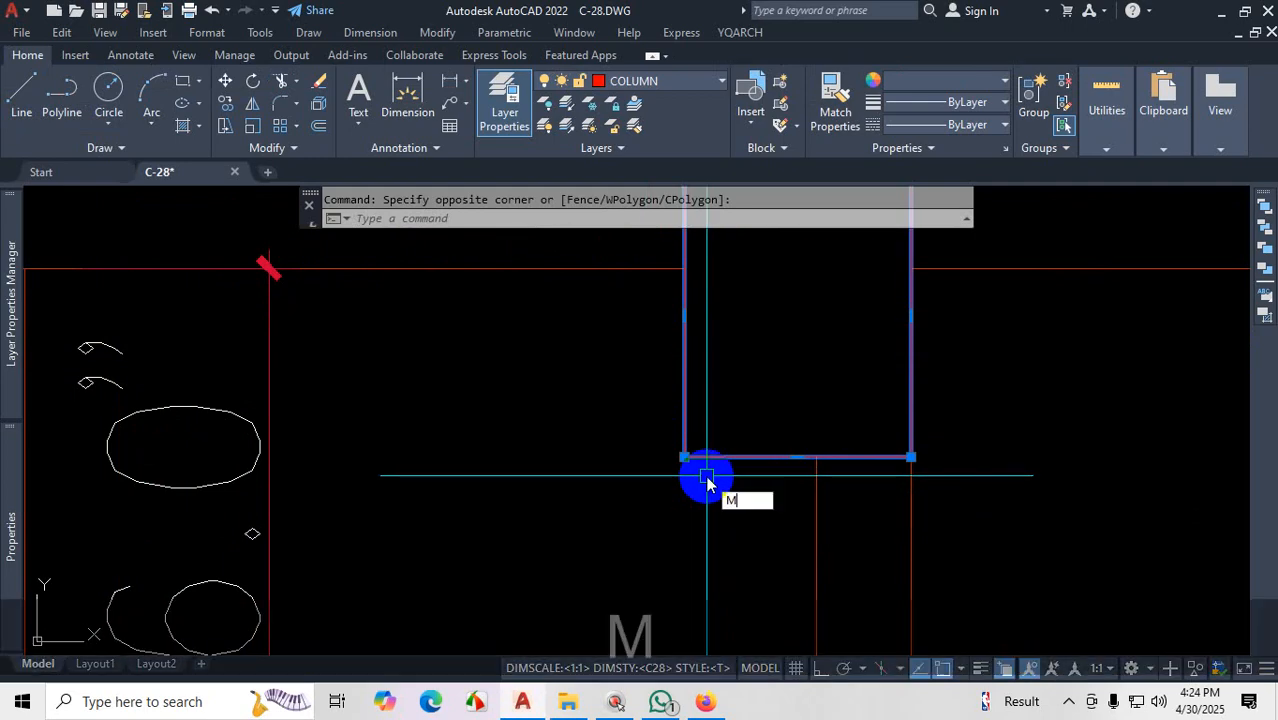
pyautogui.press('Return')
pyautogui.scroll(-2, 740, 537)
pyautogui.scroll(4, 740, 537)
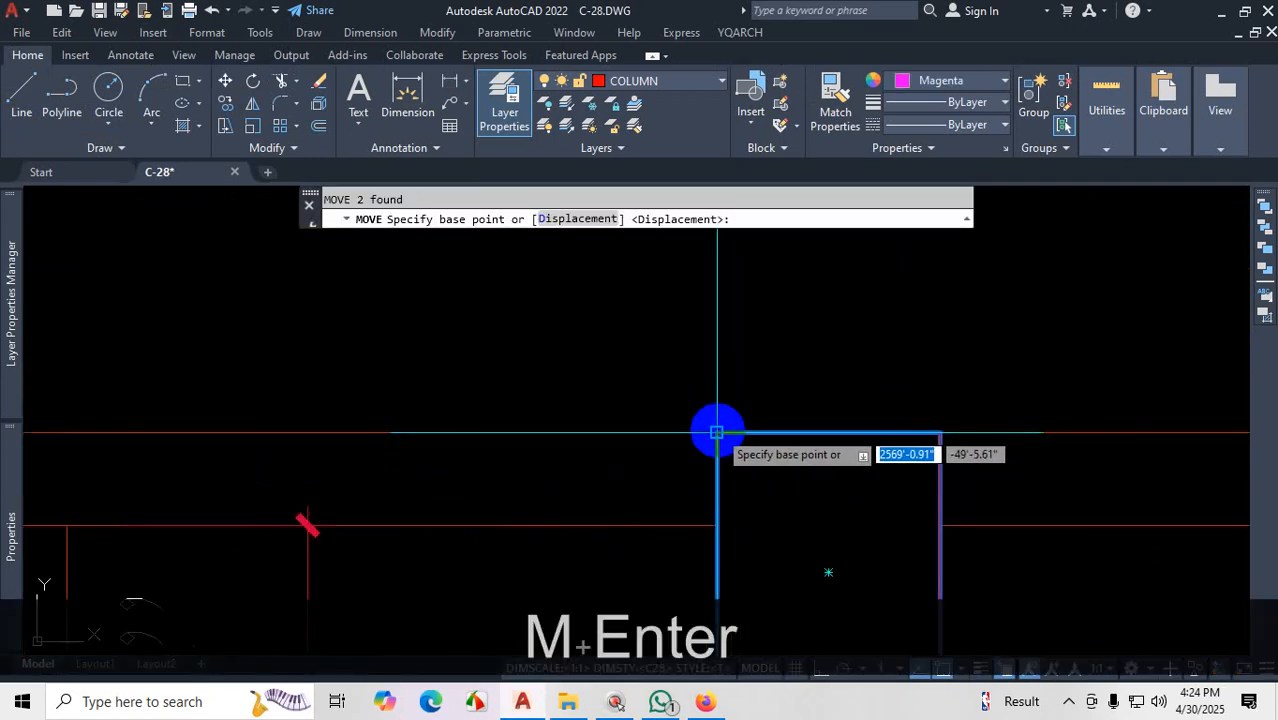
pyautogui.click(716, 432)
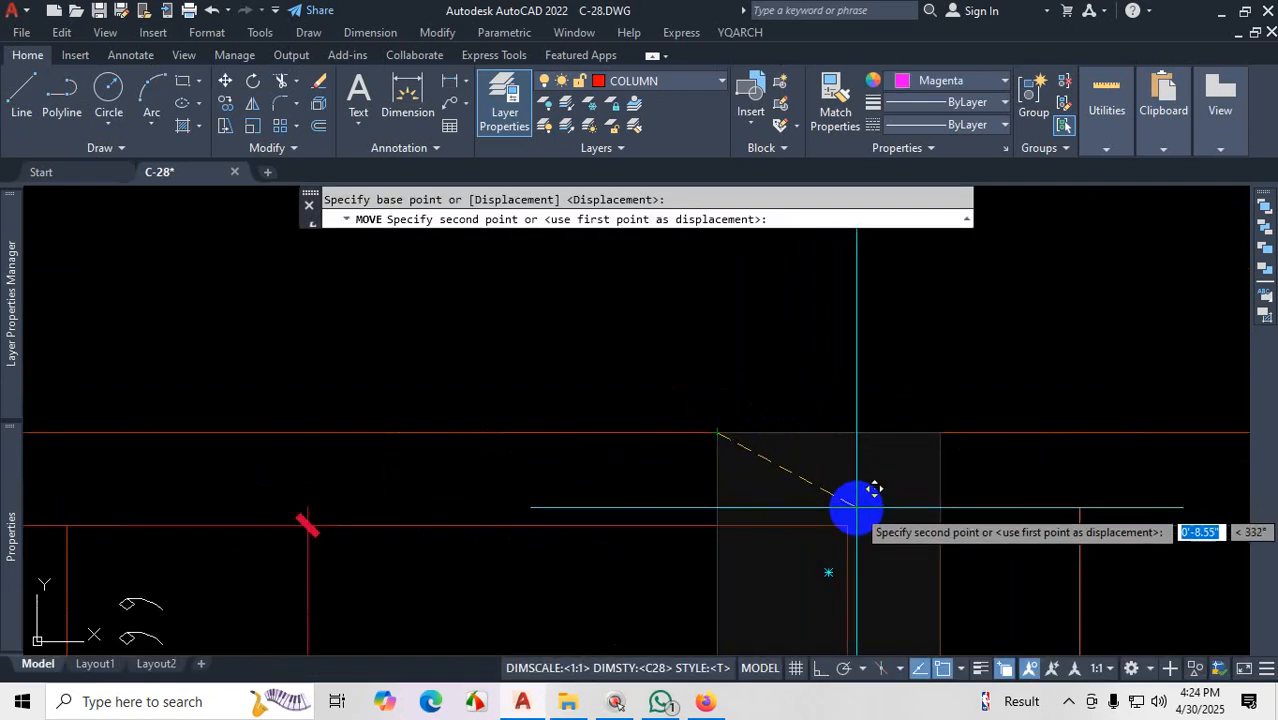
pyautogui.click(848, 432)
pyautogui.press('Escape')
# Step: Inspect both columns at the staircase's upper corners and how they sit against the inner and outer wall faces
pyautogui.scroll(-3, 722, 351)
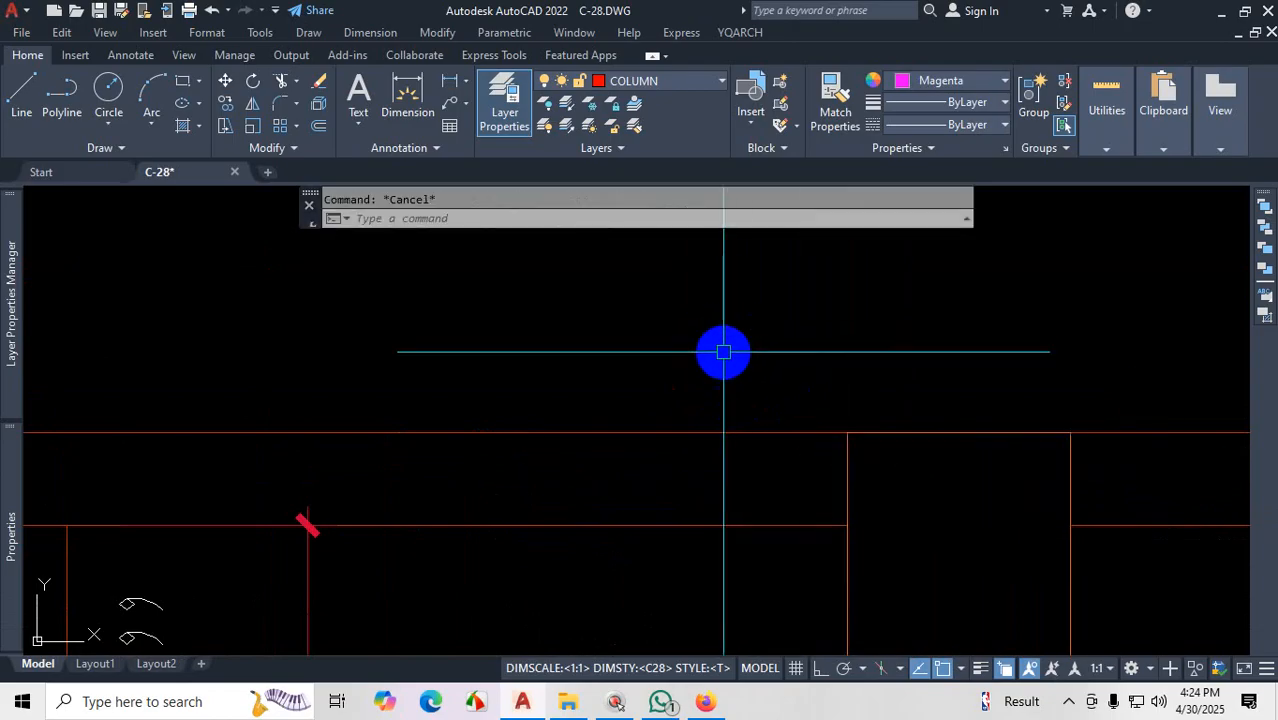
pyautogui.scroll(-3, 742, 337)
pyautogui.scroll(5, 765, 314)
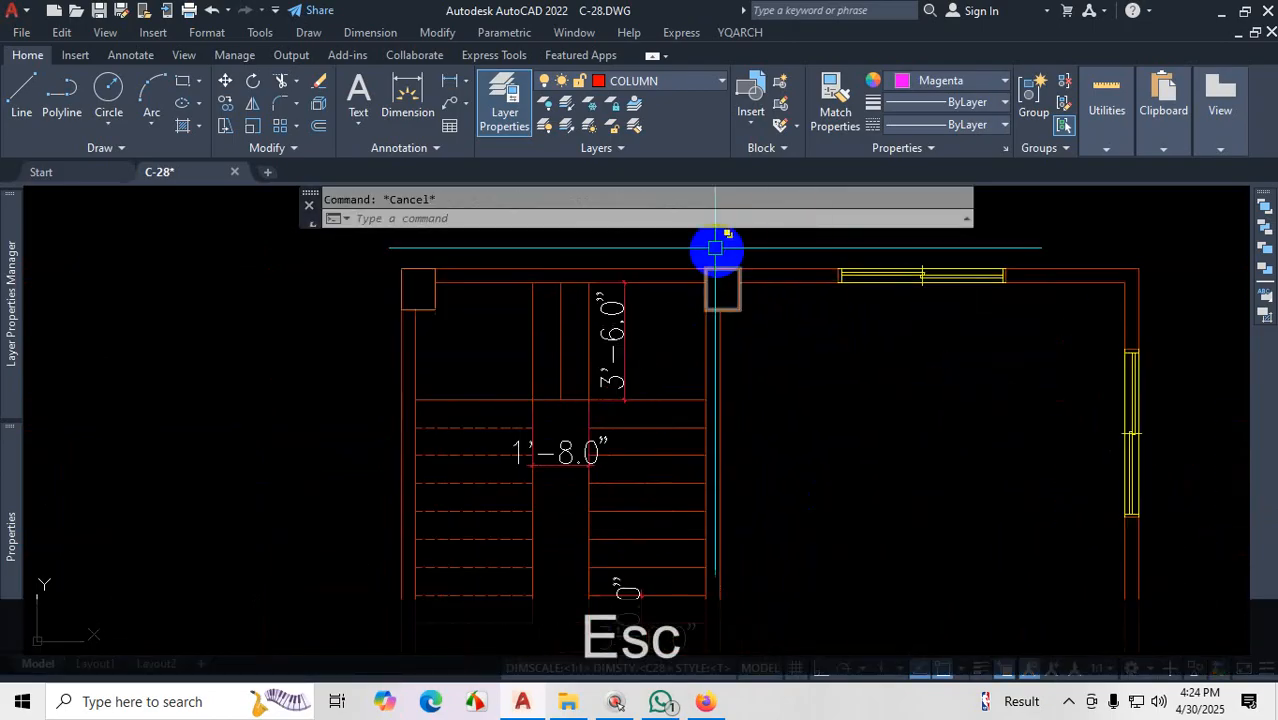
pyautogui.scroll(-4, 705, 390)
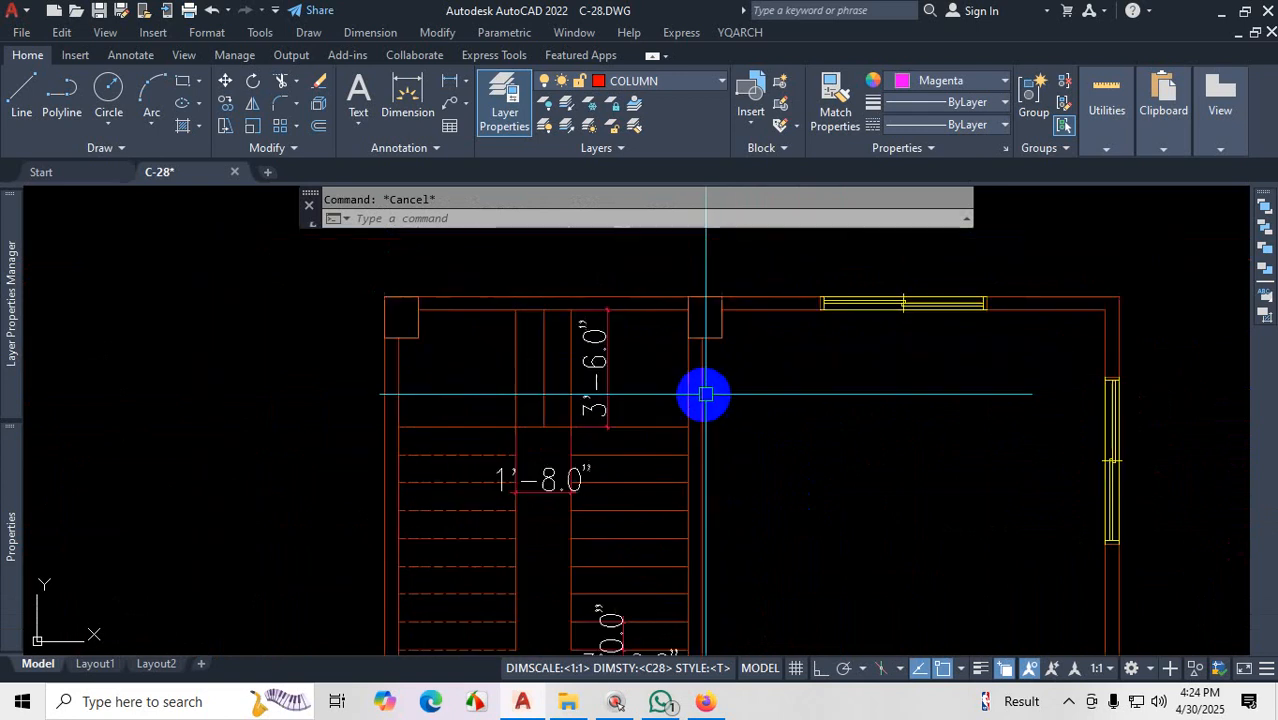
pyautogui.scroll(2, 585, 417)
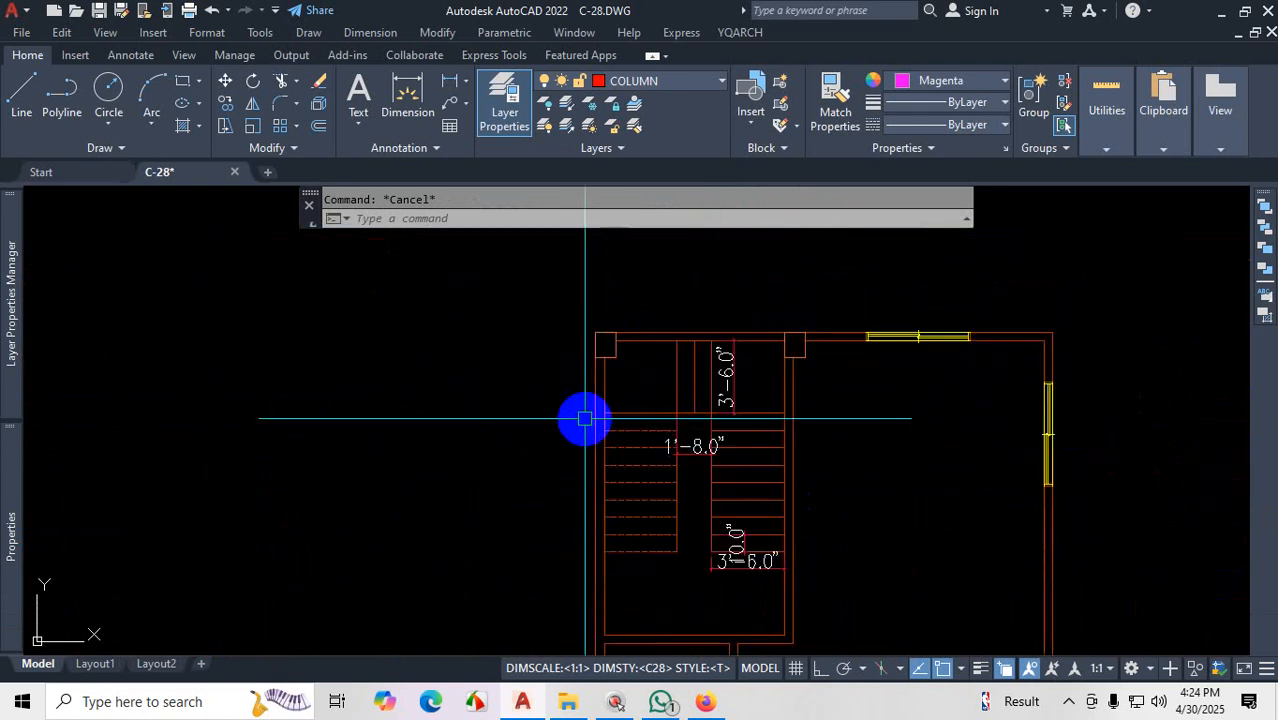
pyautogui.scroll(-2, 732, 397)
pyautogui.scroll(5, 650, 348)
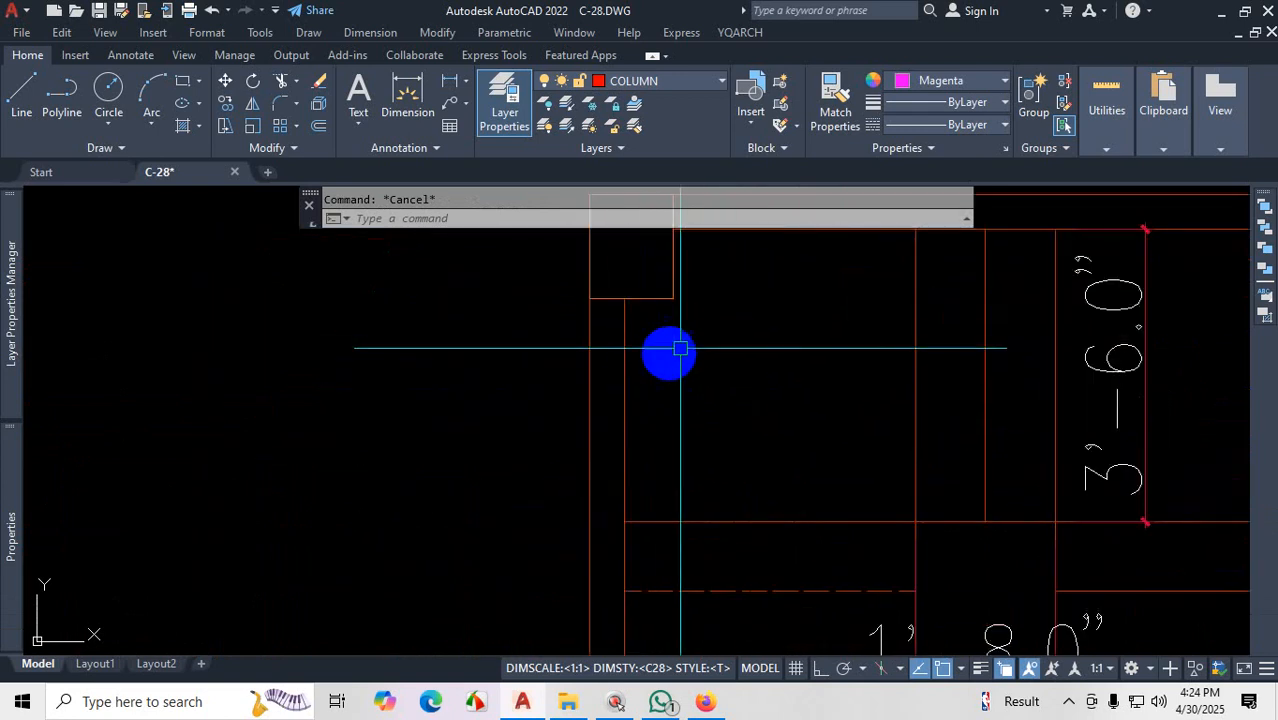
pyautogui.scroll(-5, 690, 351)
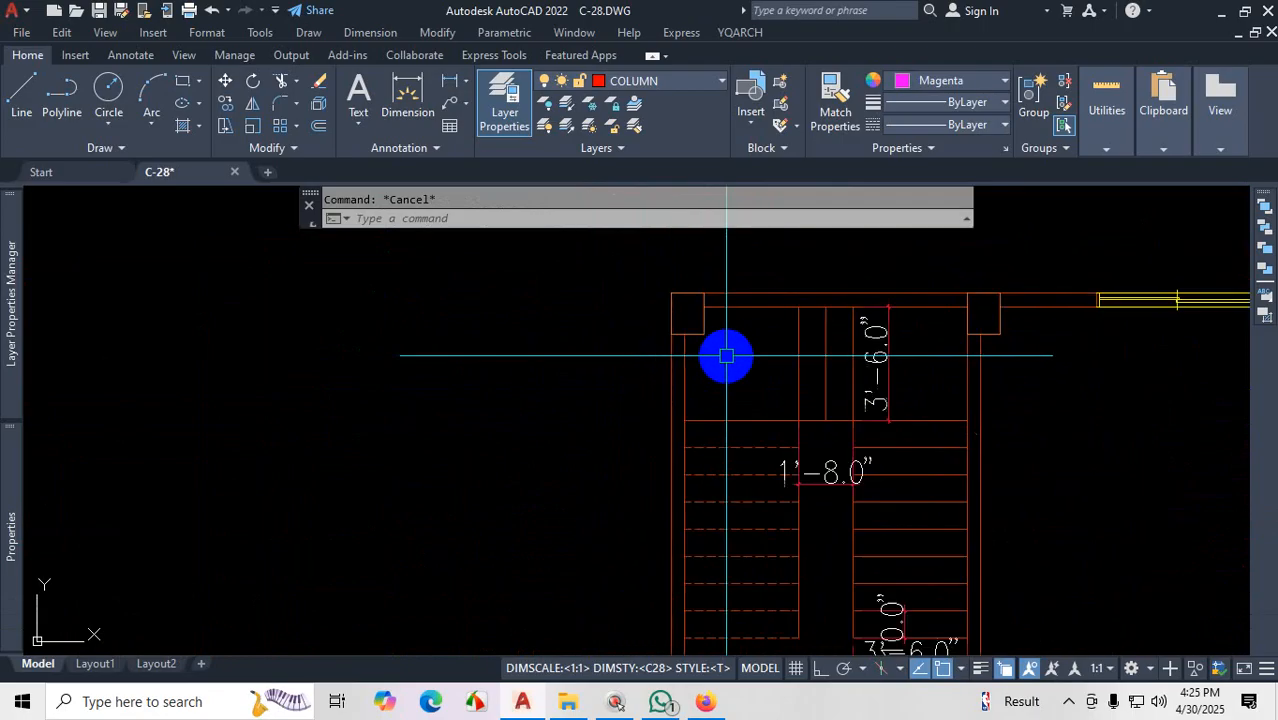
# Step: Examine how the column at the staircase's upper-left corner projects past the inner wall faces and affects the stair landing's clear width
pyautogui.scroll(-3, 697, 368)
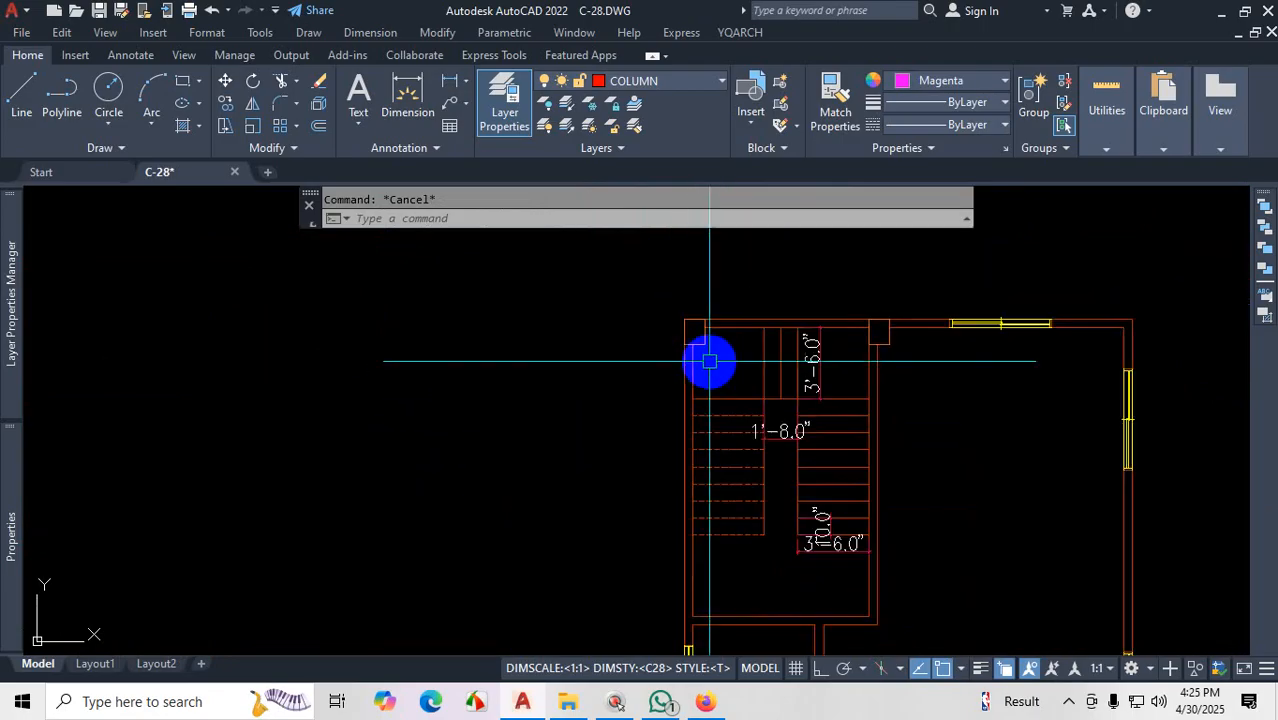
pyautogui.hotkey('ctrl', '1')
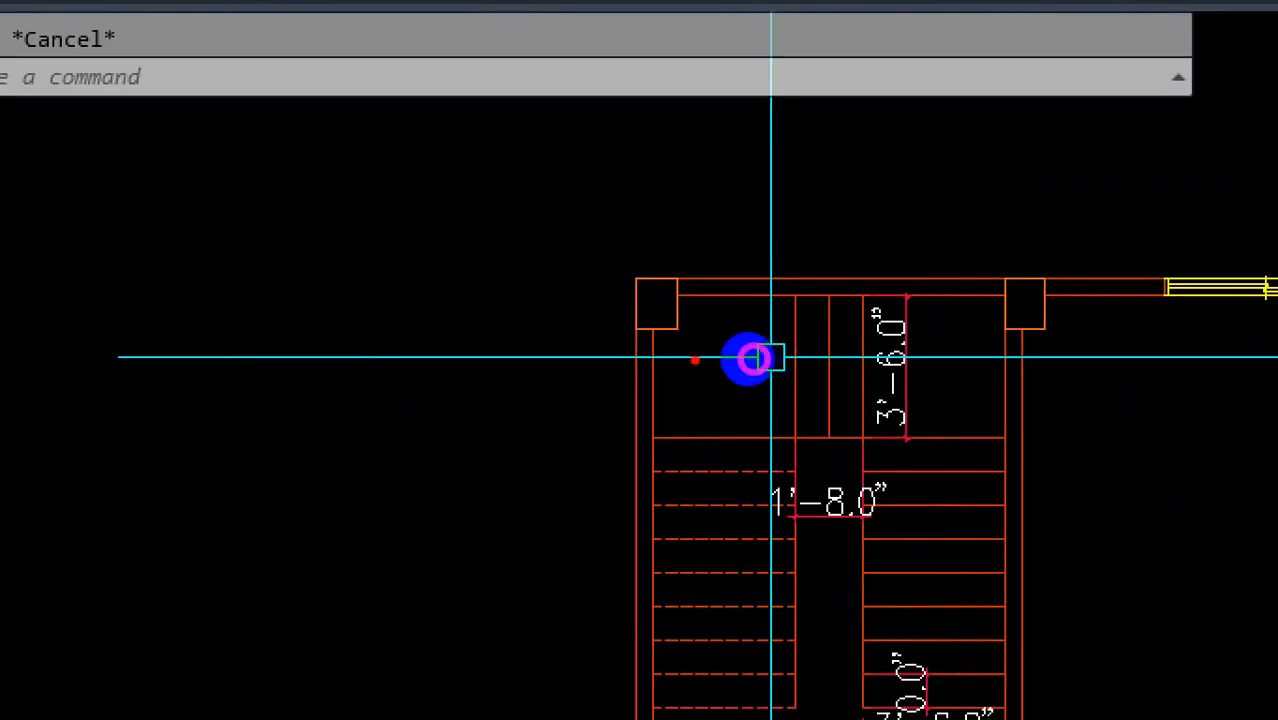
pyautogui.moveTo(693, 321); pyautogui.dragTo(695, 349)
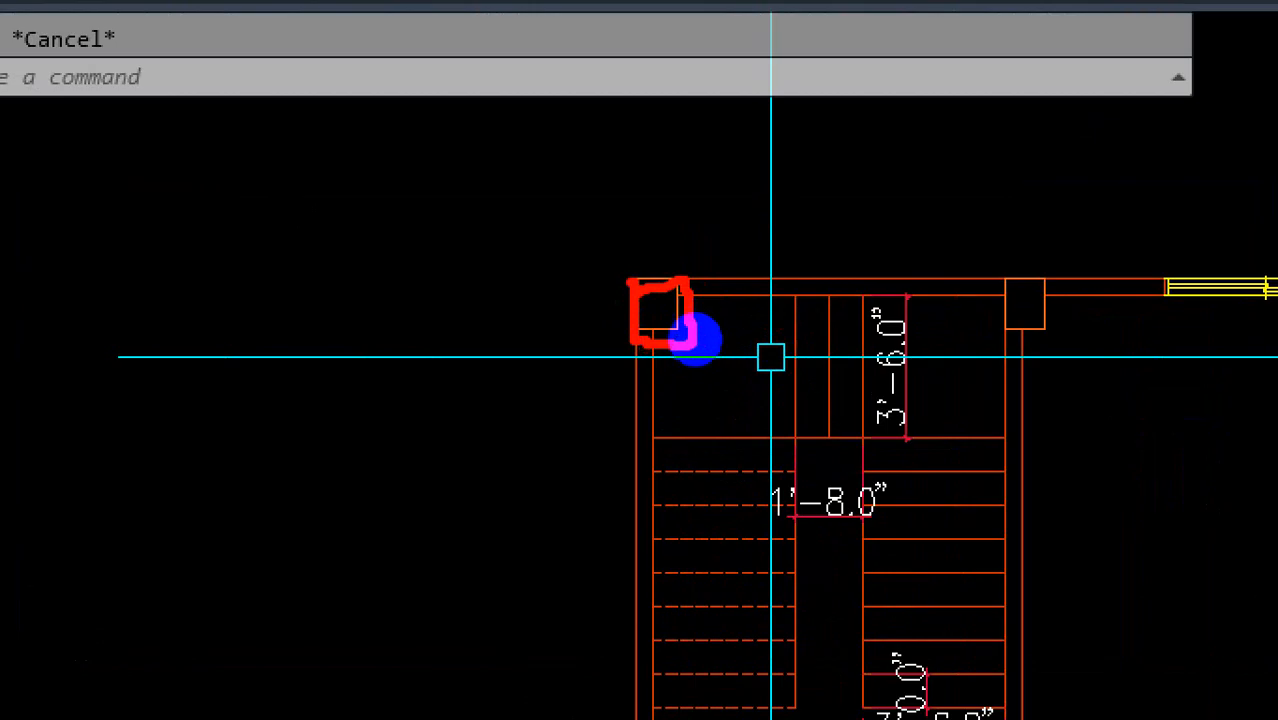
pyautogui.press('Escape')
pyautogui.scroll(-2, 815, 318)
pyautogui.scroll(4, 762, 438)
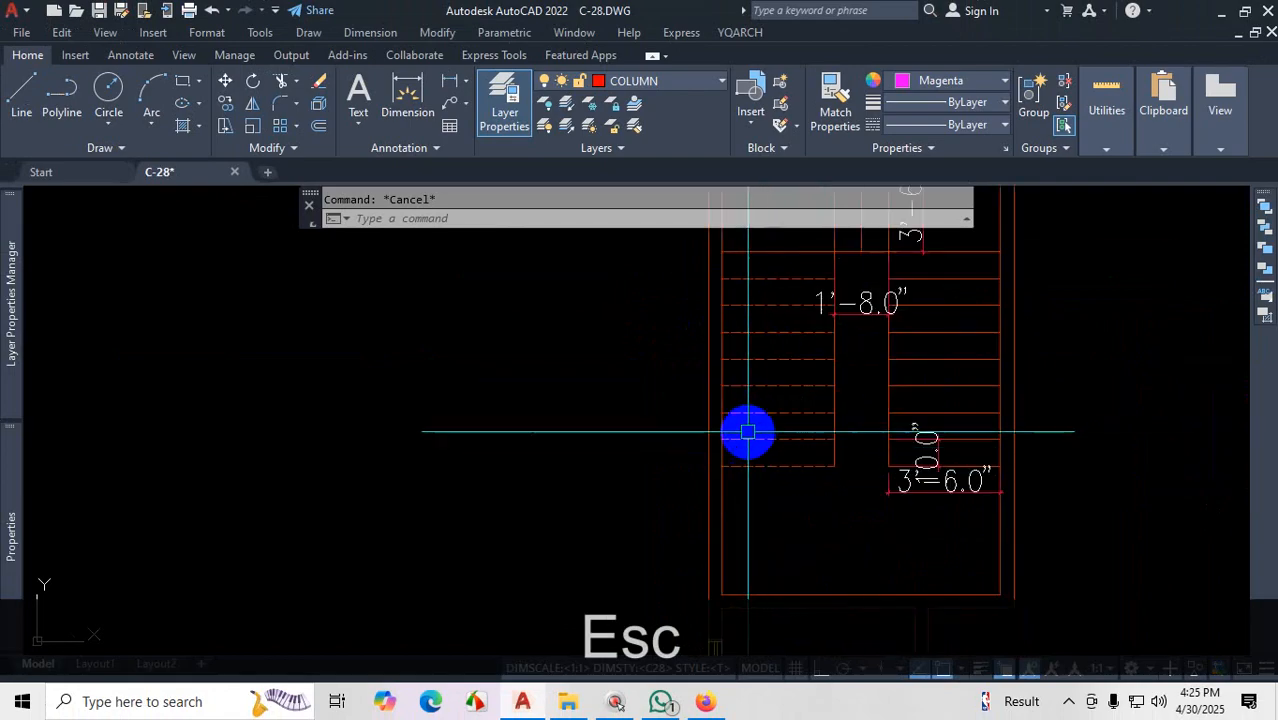
pyautogui.scroll(-2, 790, 260)
pyautogui.scroll(4, 776, 331)
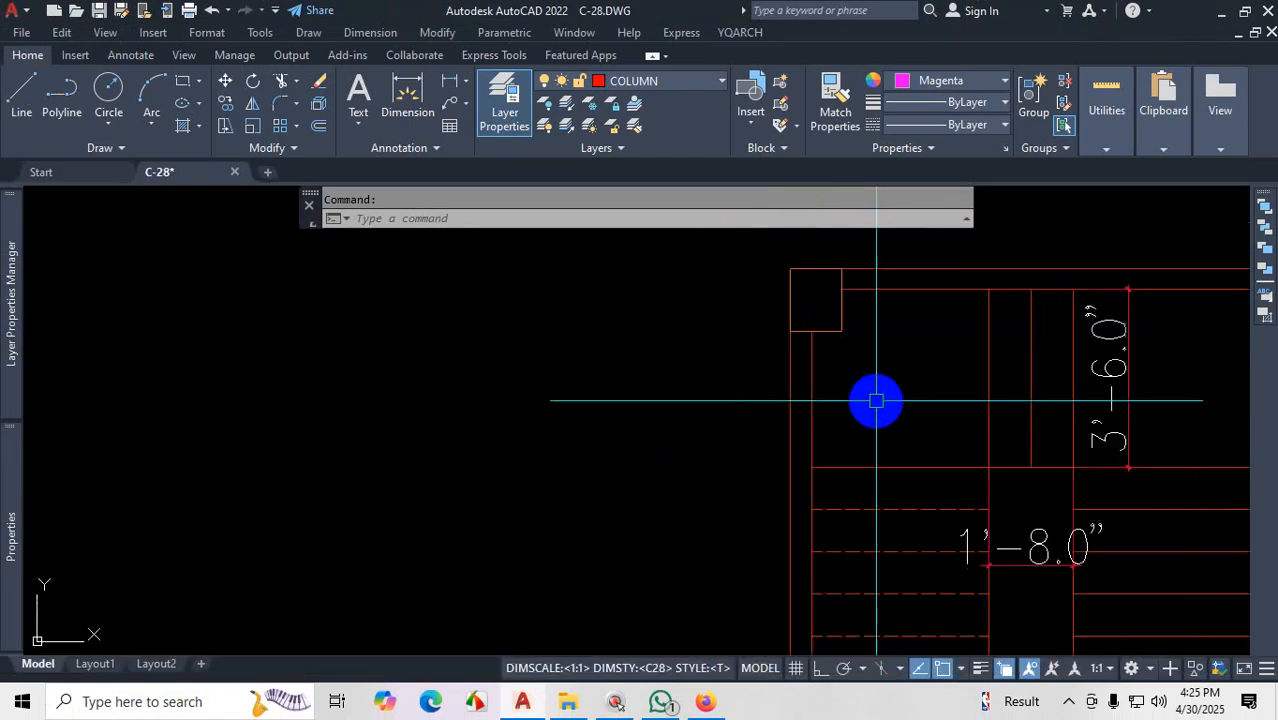
pyautogui.scroll(-2, 876, 401)
pyautogui.hotkey('ctrl', '1')
pyautogui.click(851, 390)
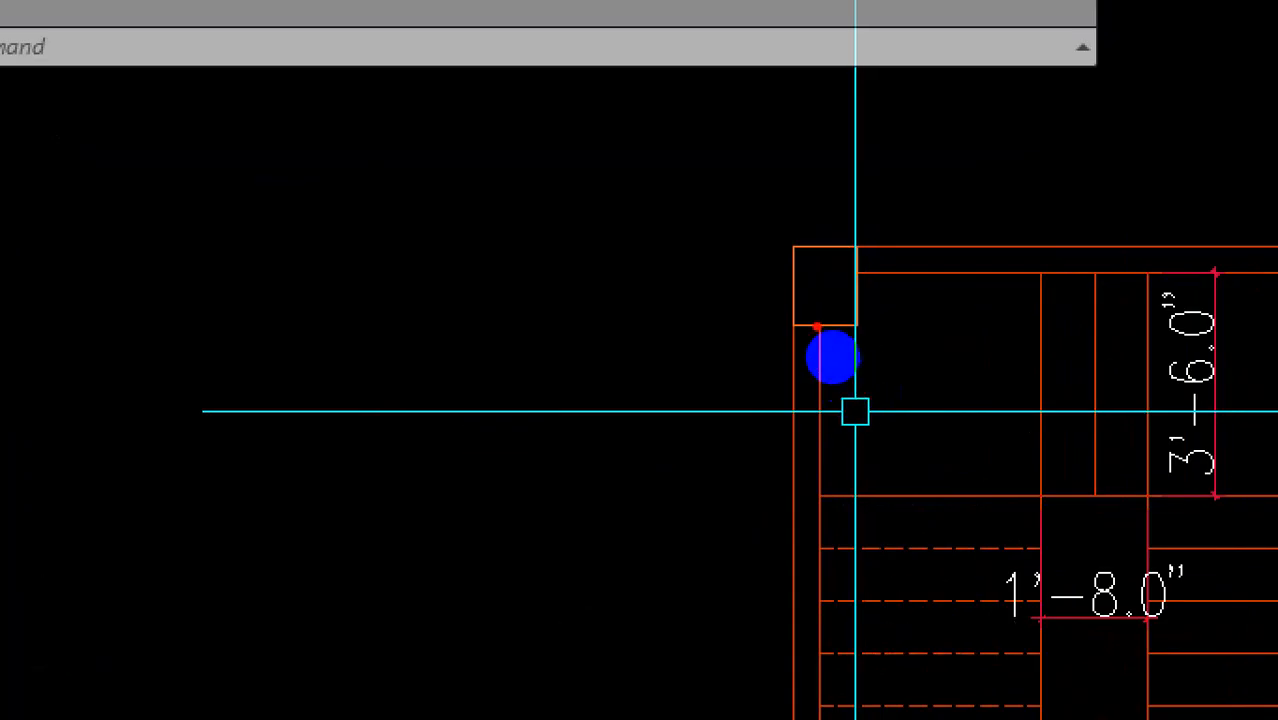
pyautogui.moveTo(817, 327)
pyautogui.mouseDown()
pyautogui.moveTo(819, 251)
pyautogui.moveTo(699, 232)
pyautogui.moveTo(812, 335)
pyautogui.mouseUp()
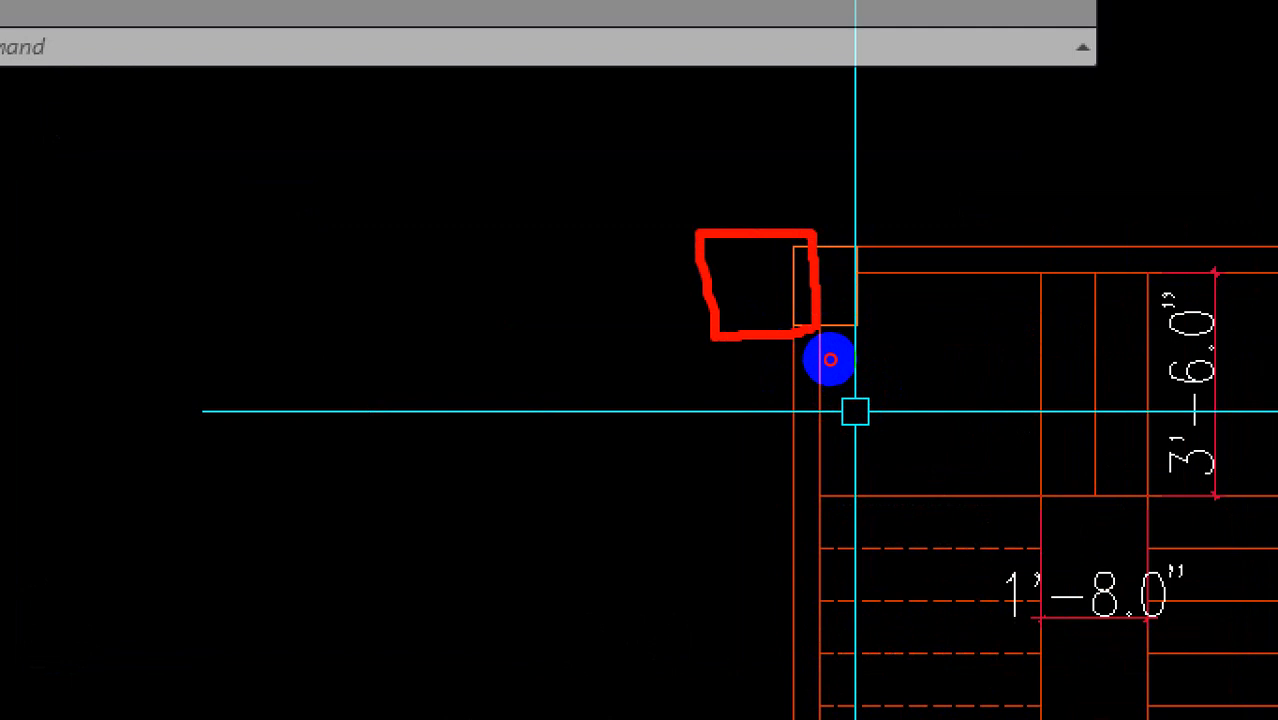
pyautogui.moveTo(820, 487); pyautogui.dragTo(1050, 475)
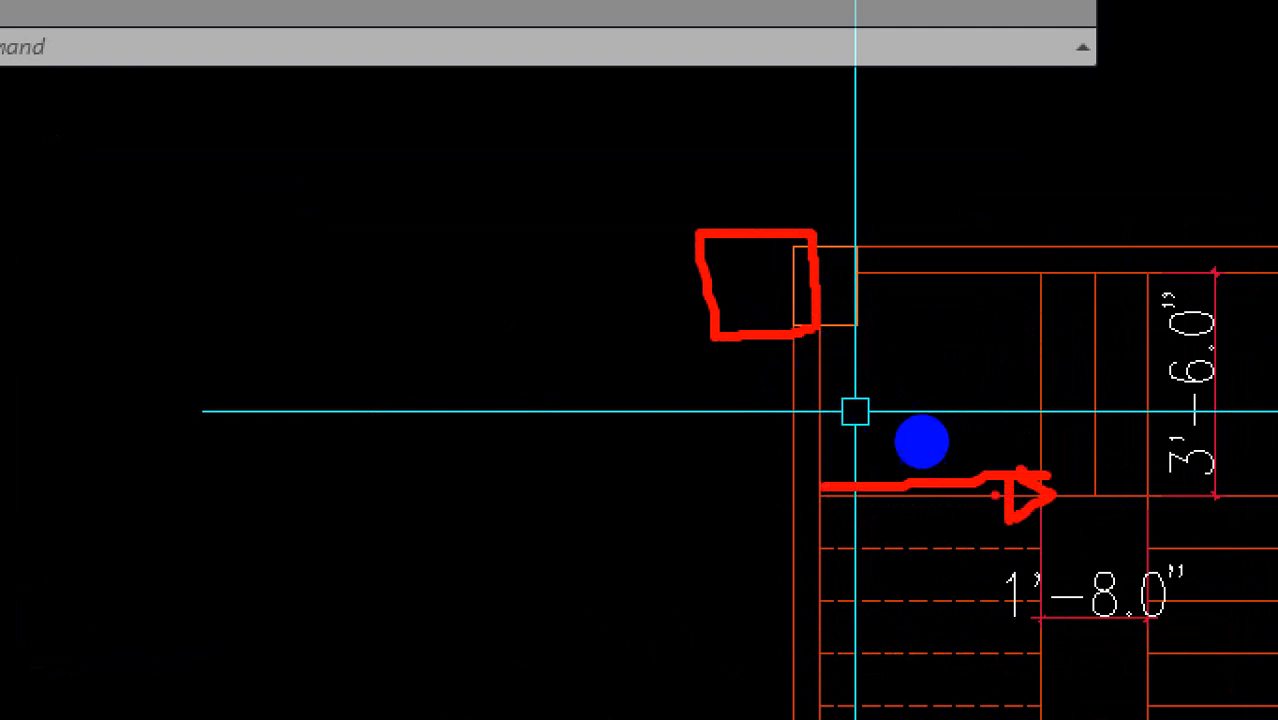
pyautogui.press('Escape')
pyautogui.scroll(-5, 847, 328)
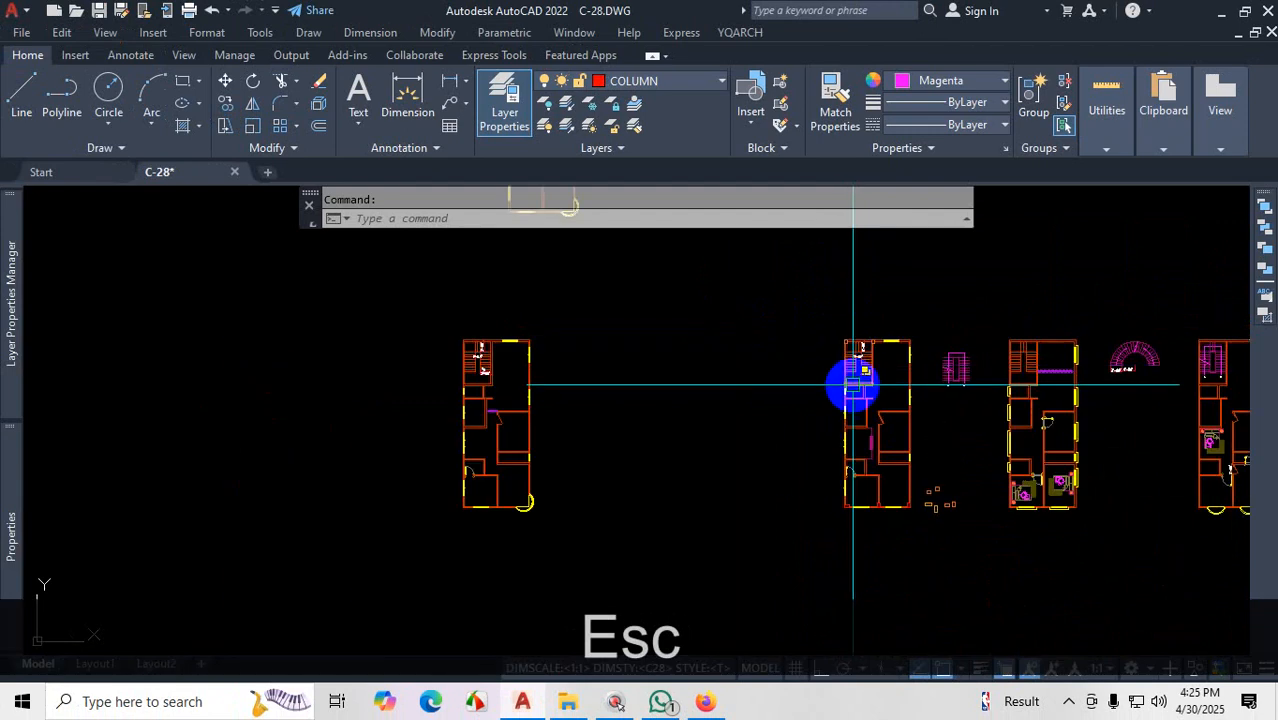
# Step: Try copying the staircase's upper-left column 1'-0" outward so the copy's upper-right corner meets the outer wall corner, and undo the copy
pyautogui.scroll(5, 856, 379)
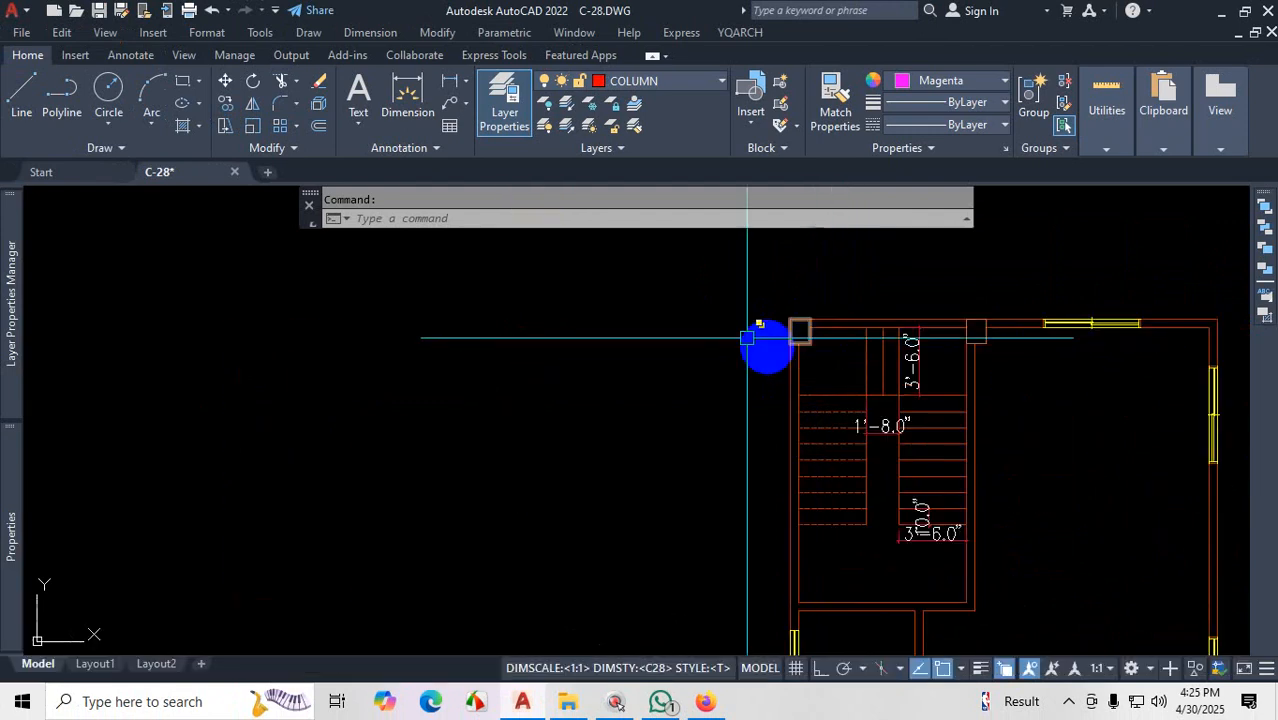
pyautogui.scroll(4, 765, 345)
pyautogui.click(950, 355)
pyautogui.click(916, 397)
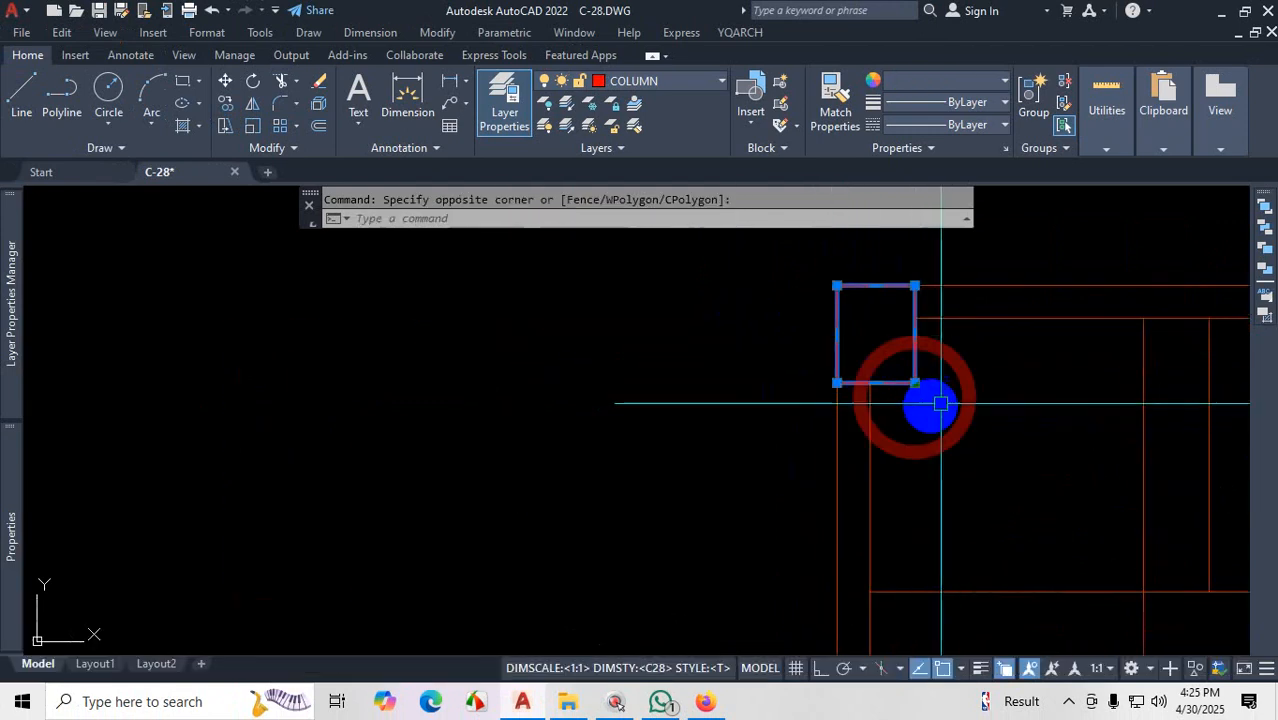
pyautogui.write('CO')
pyautogui.press('Return')
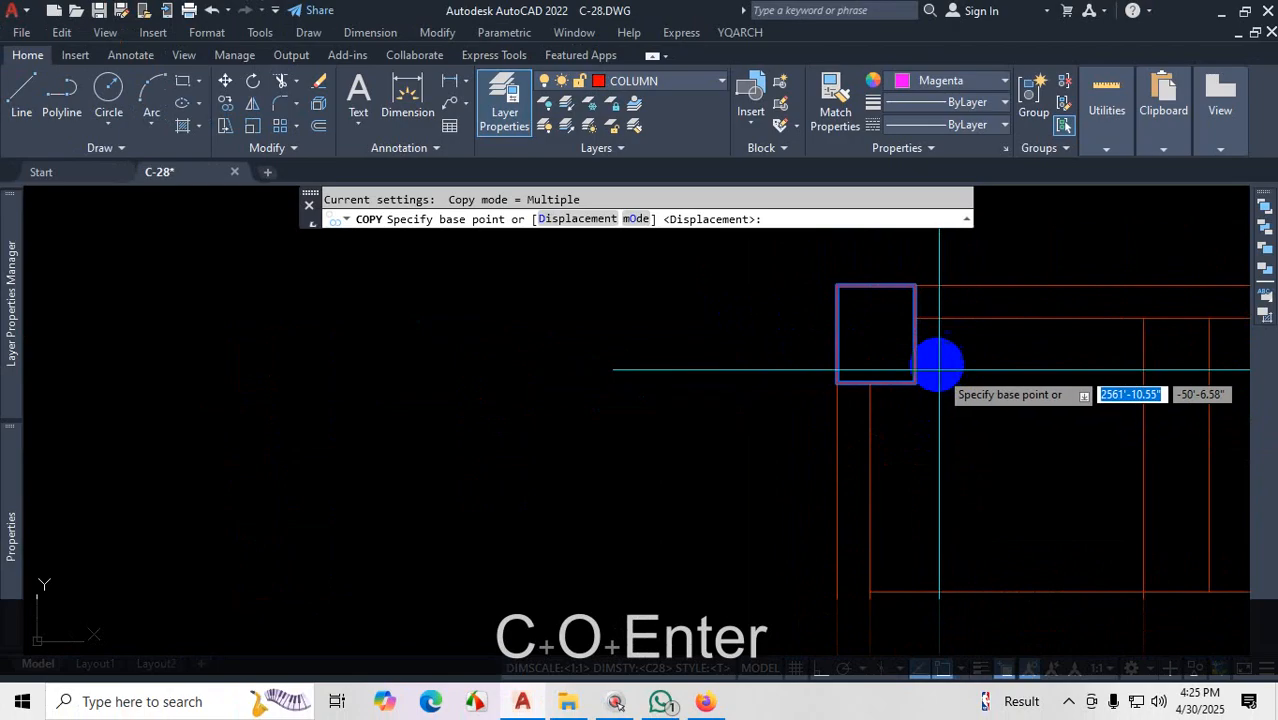
pyautogui.click(915, 286)
pyautogui.click(838, 276)
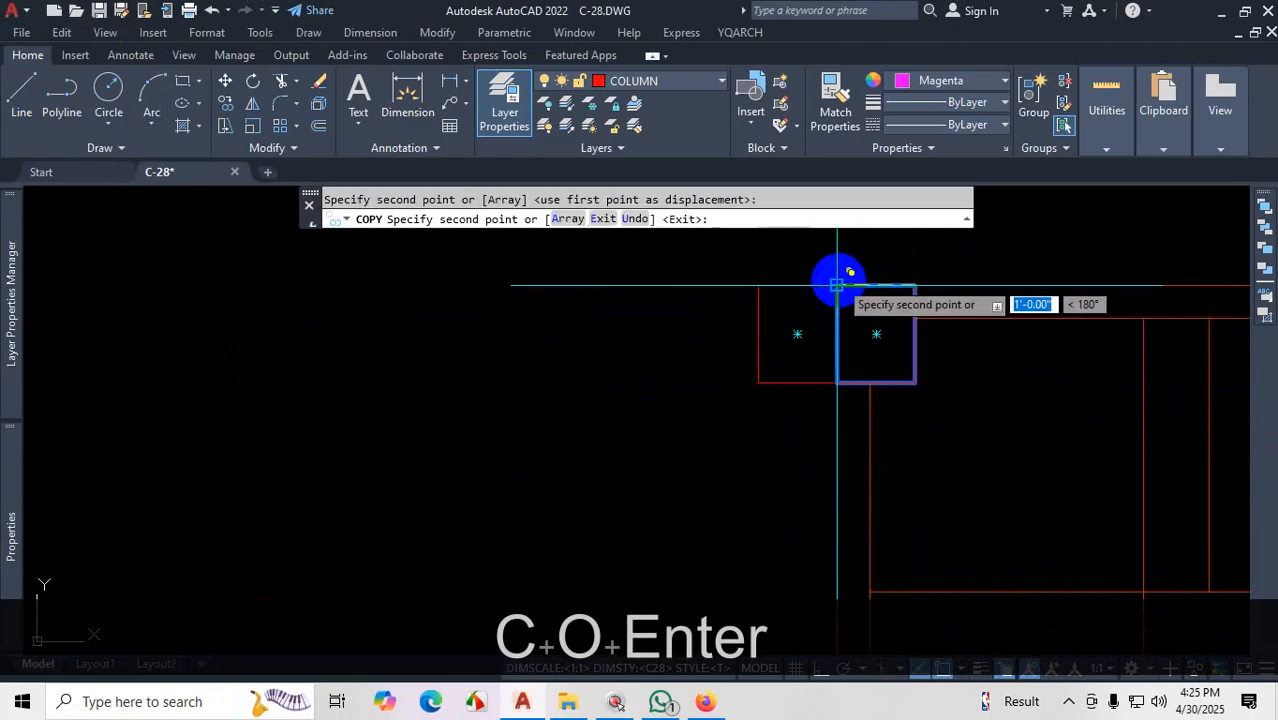
pyautogui.scroll(-5, 760, 290)
pyautogui.press('Escape')
pyautogui.scroll(2, 907, 345)
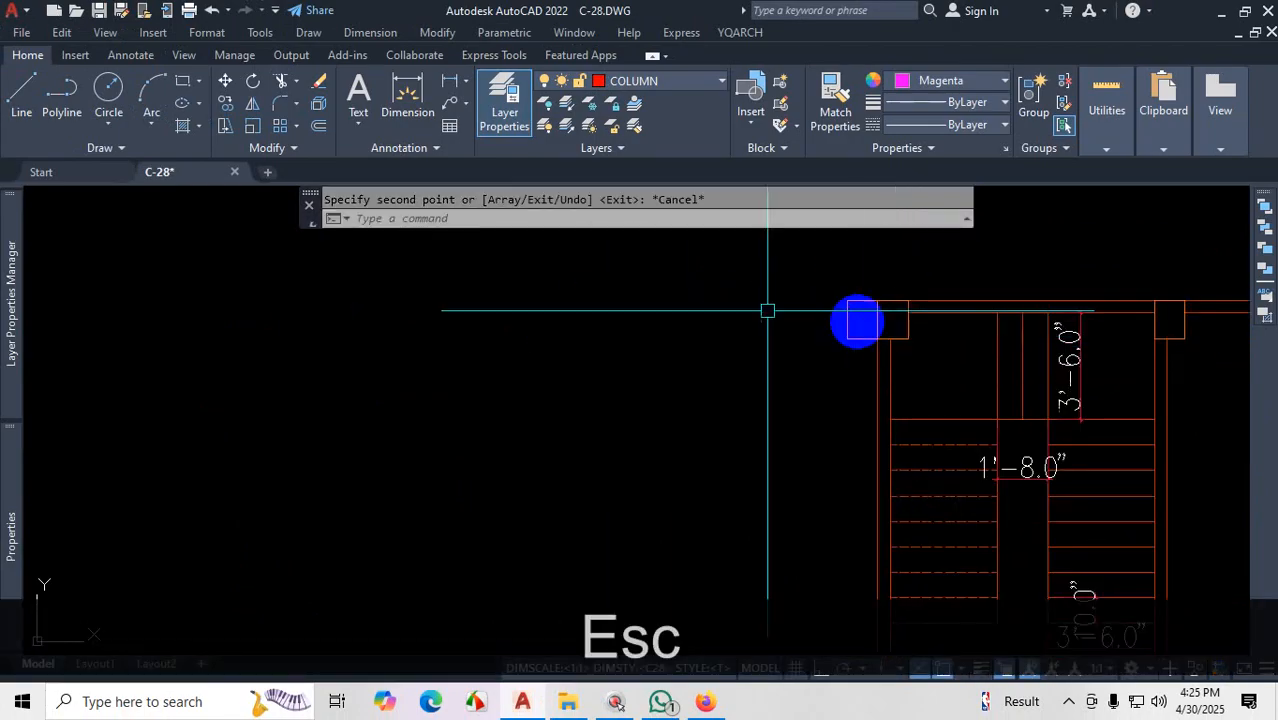
pyautogui.hotkey('ctrl', 'z')
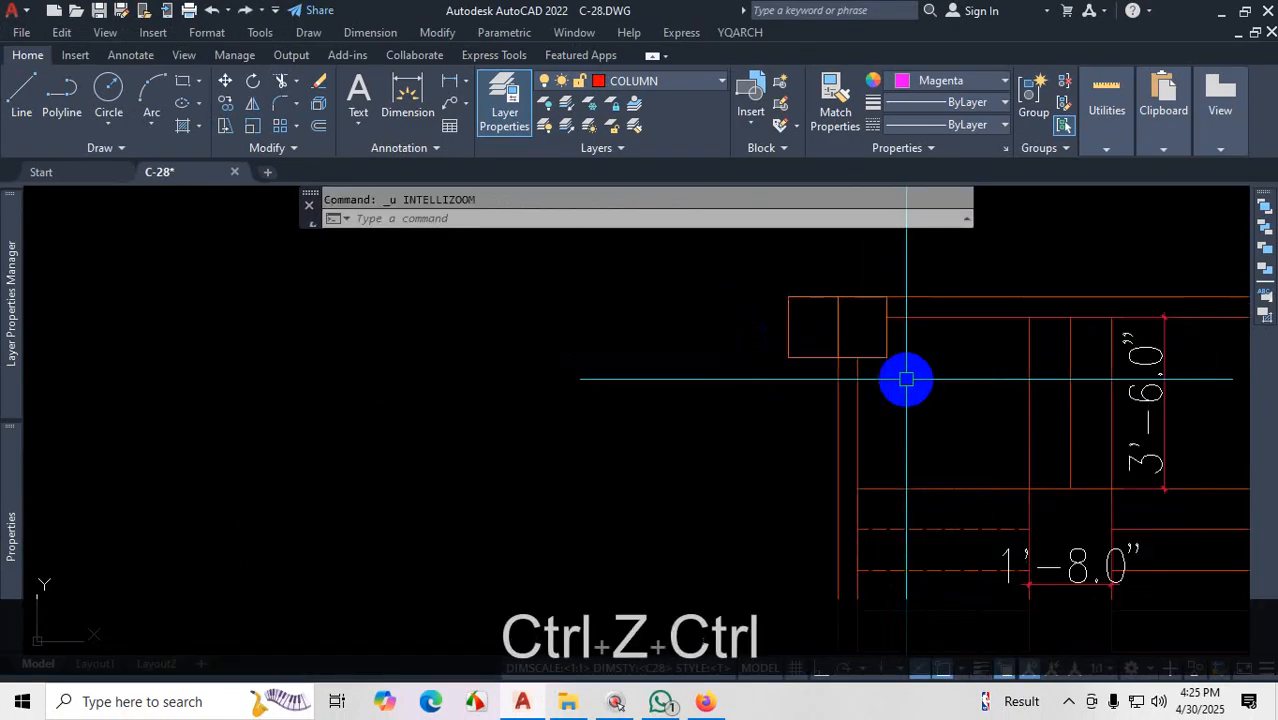
pyautogui.hotkey('ctrl', 'z')
# Step: Move the staircase's upper-left column by its upper-right corner to the outer wall corner, placing it outside the left wall
pyautogui.click(931, 365)
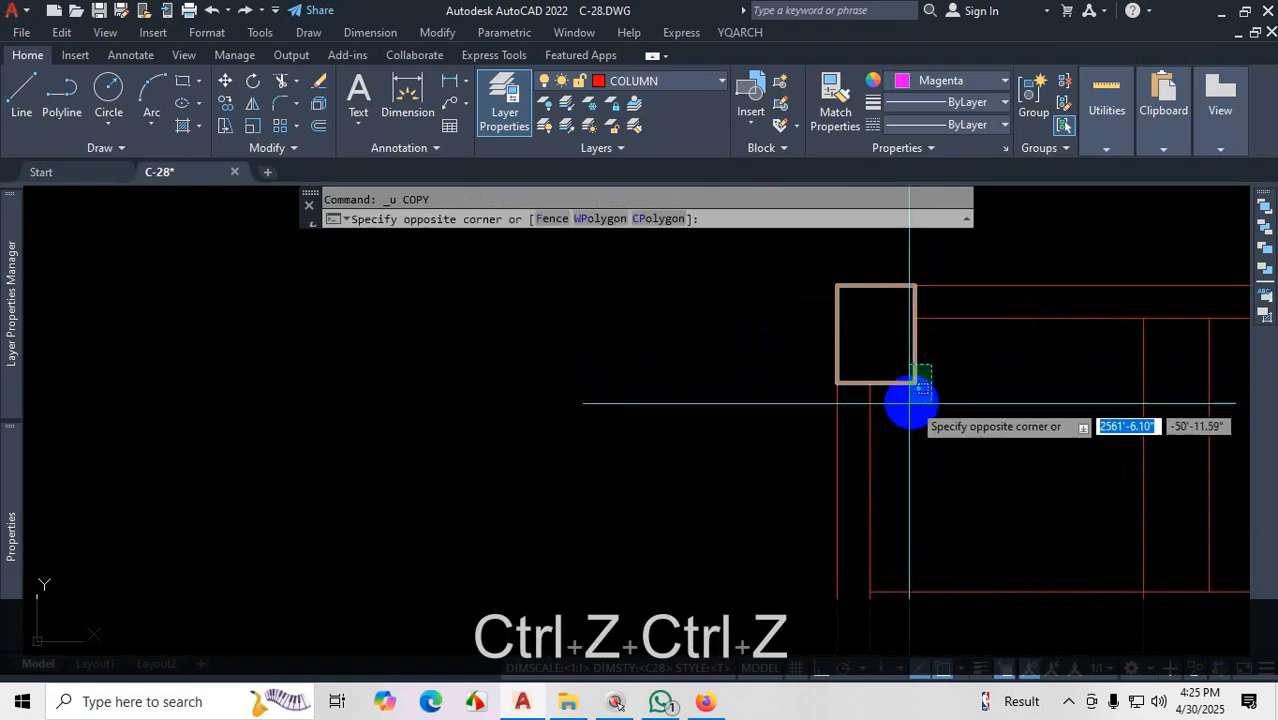
pyautogui.click(907, 399)
pyautogui.write('M')
pyautogui.press('Return')
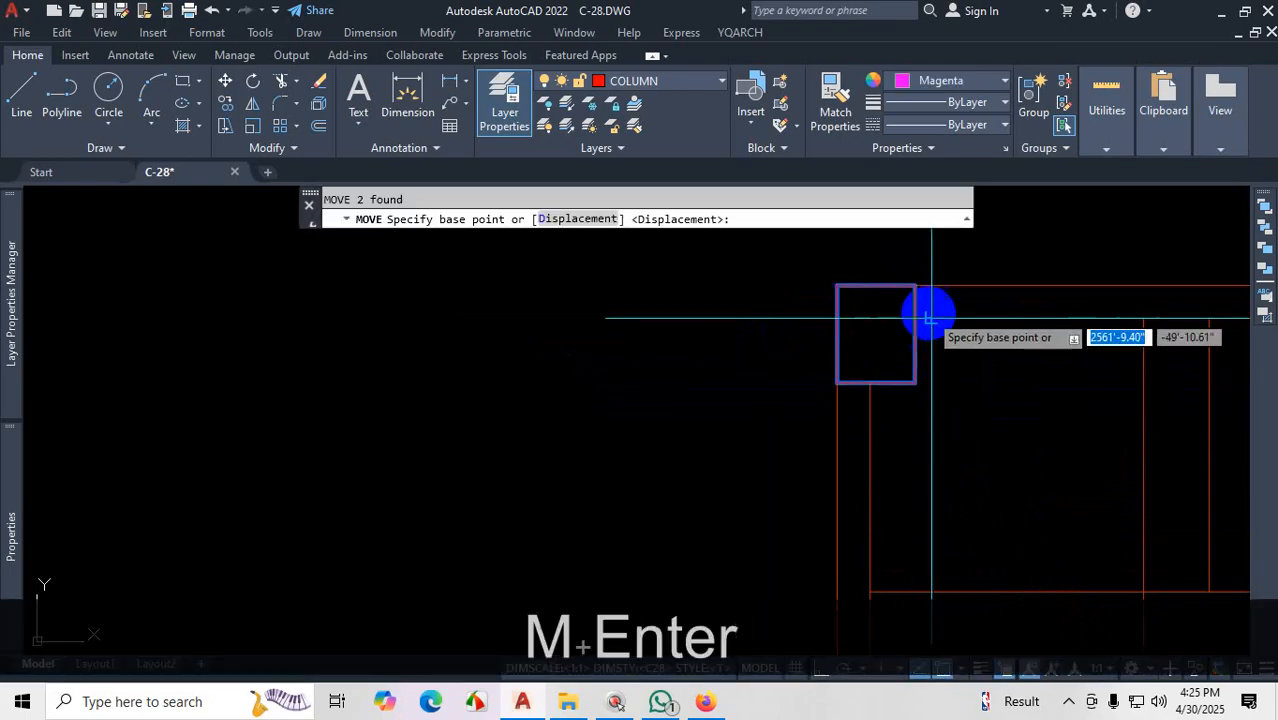
pyautogui.click(915, 286)
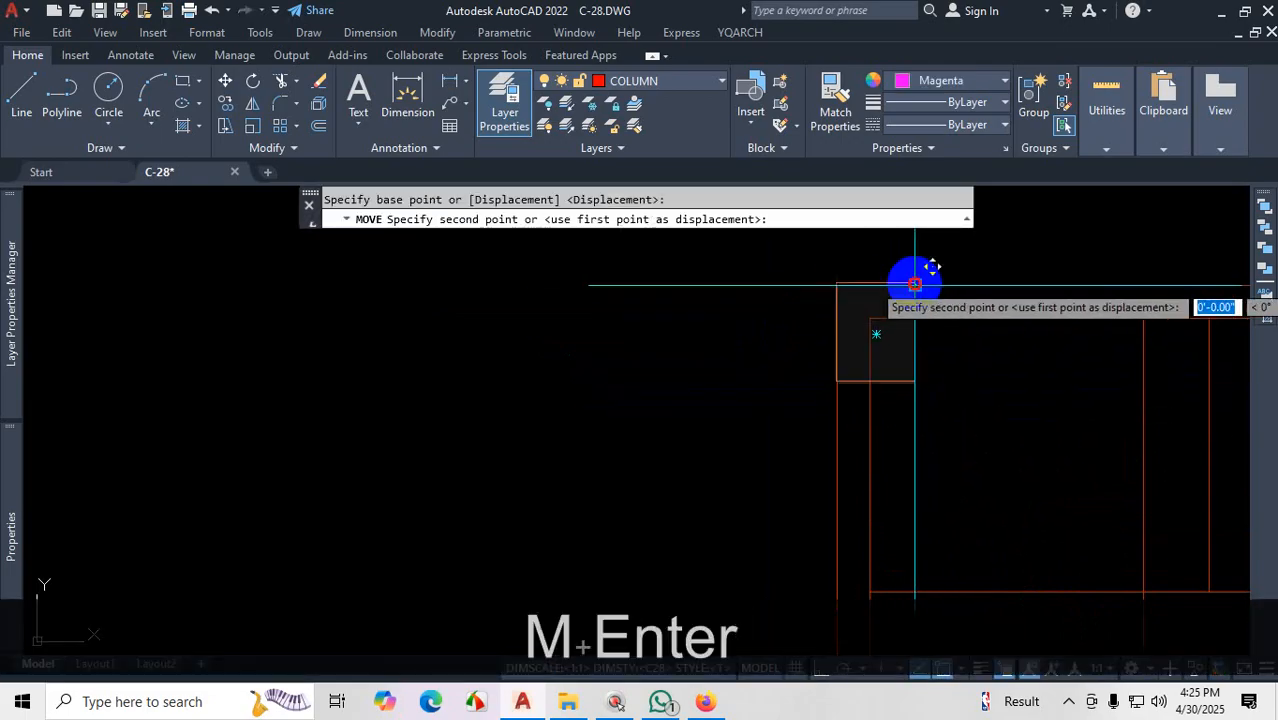
pyautogui.click(845, 285)
pyautogui.press('Escape')
pyautogui.scroll(-2, 939, 310)
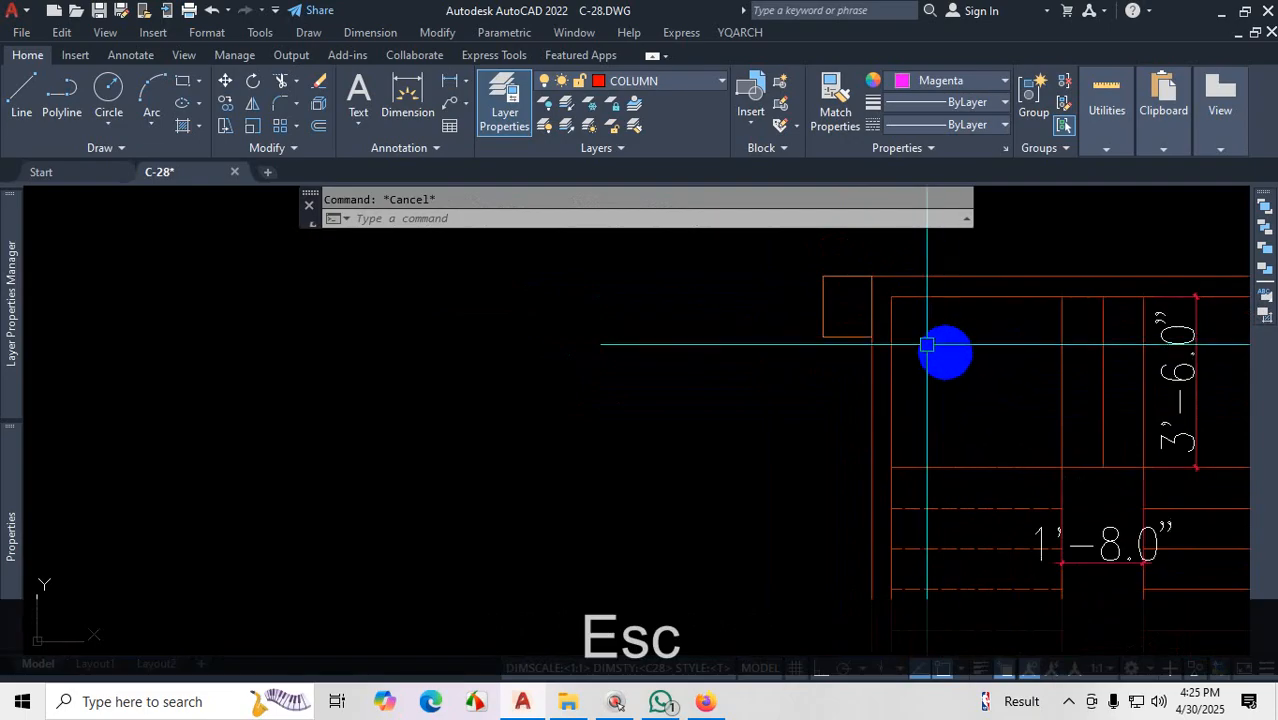
# Step: Move the upper-left staircase column by its upper-right corner to the left wall's inner face, keeping it on the upper outer wall line
pyautogui.scroll(4, 900, 300)
pyautogui.click(768, 358)
pyautogui.click(671, 427)
pyautogui.write('m')
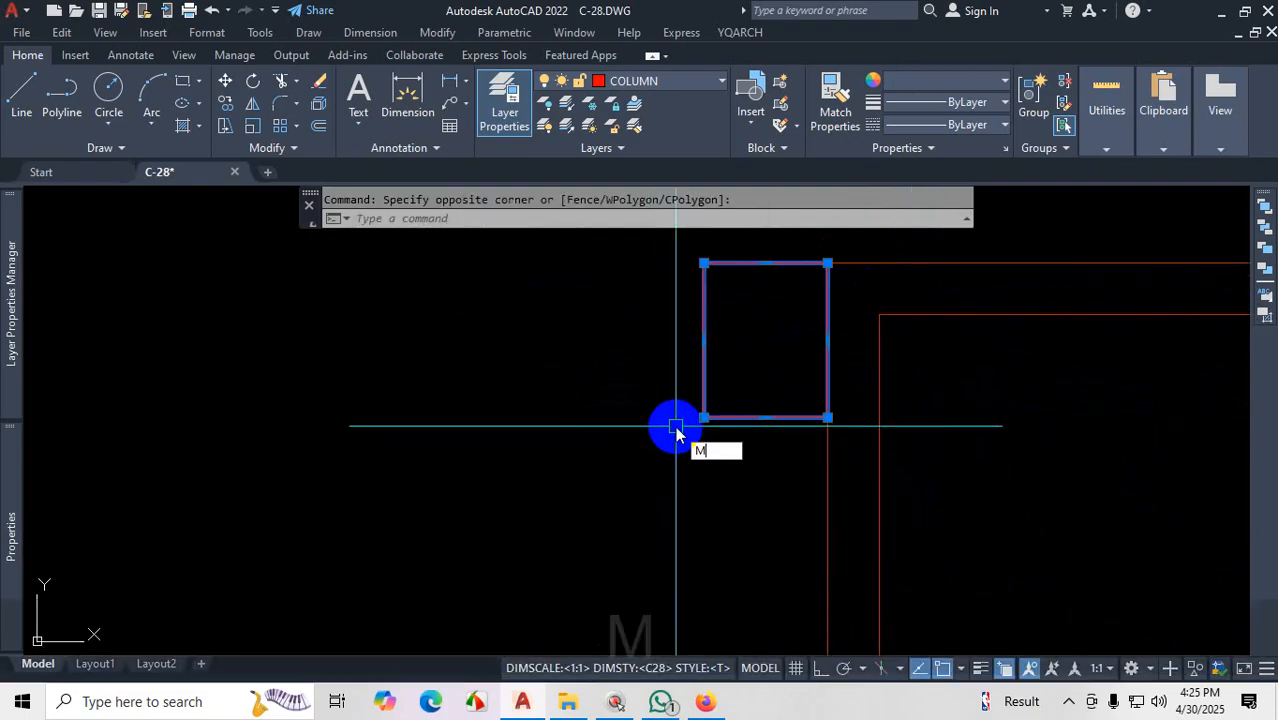
pyautogui.press('space')
pyautogui.click(828, 263)
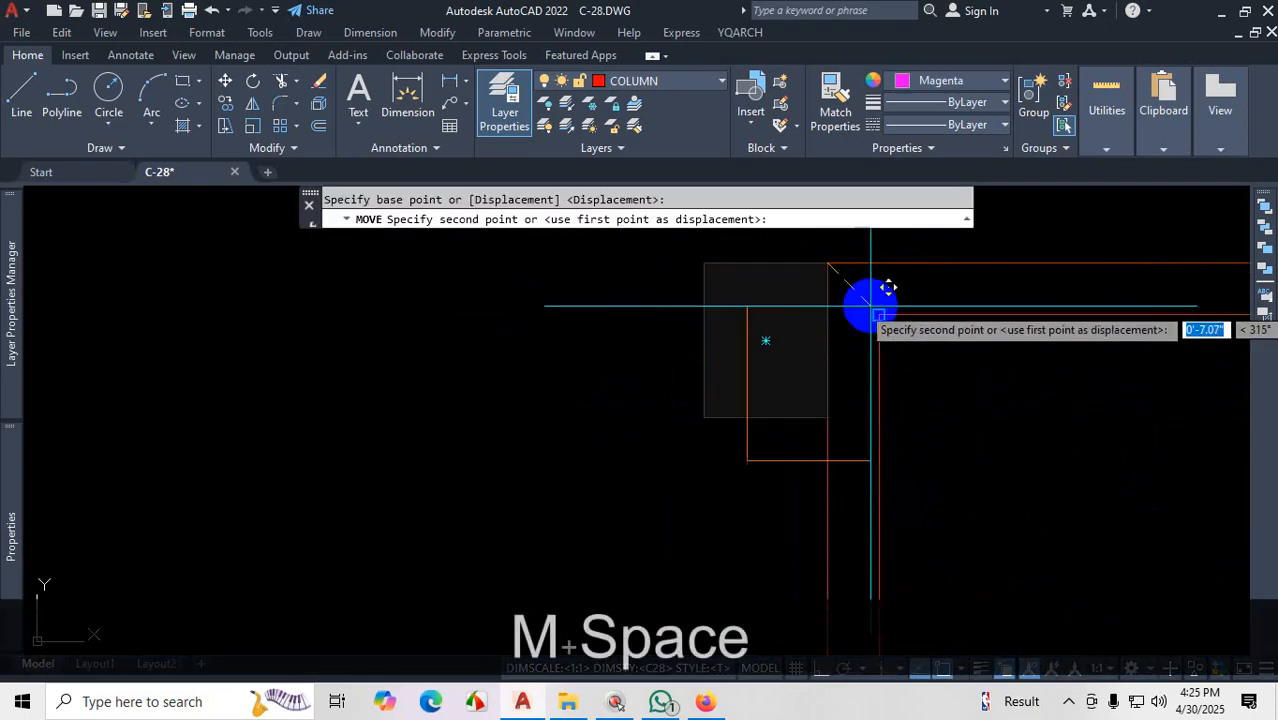
pyautogui.click(879, 264)
pyautogui.press('Escape')
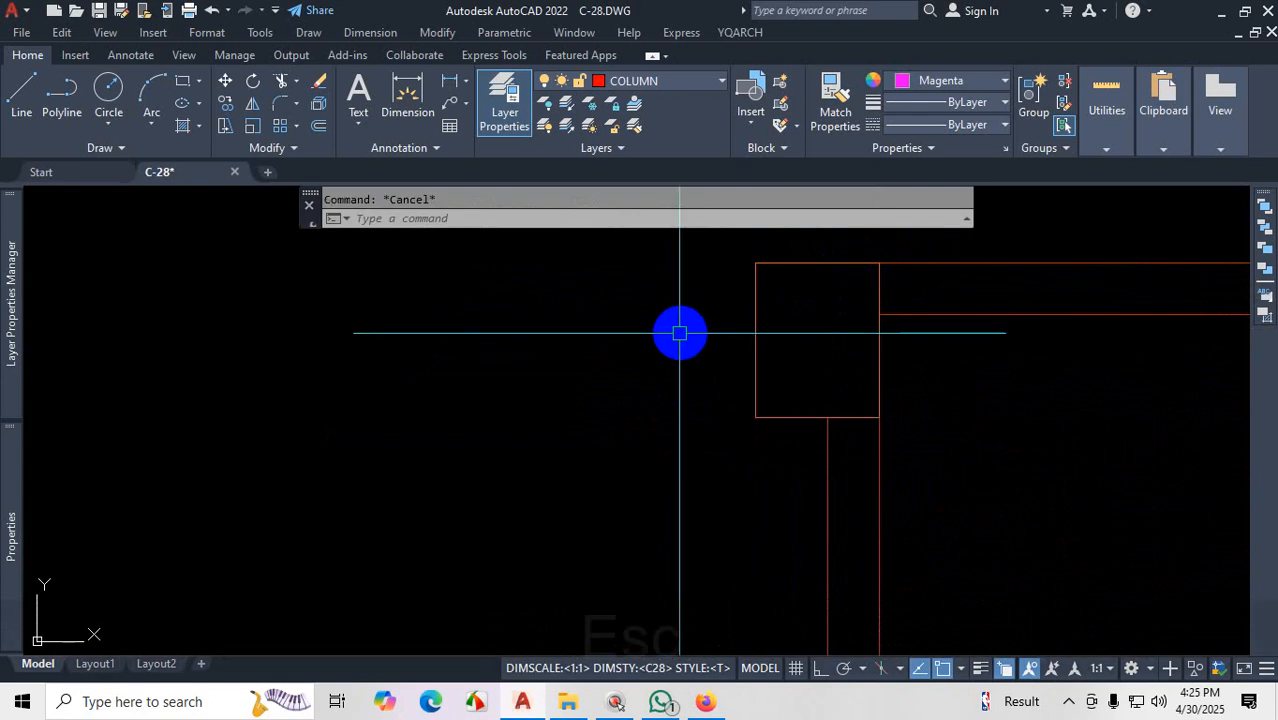
# Step: Inspect the moved column's alignment with the left wall's inner face and its projection beyond the outer wall
pyautogui.scroll(4, 824, 379)
pyautogui.scroll(-3, 805, 378)
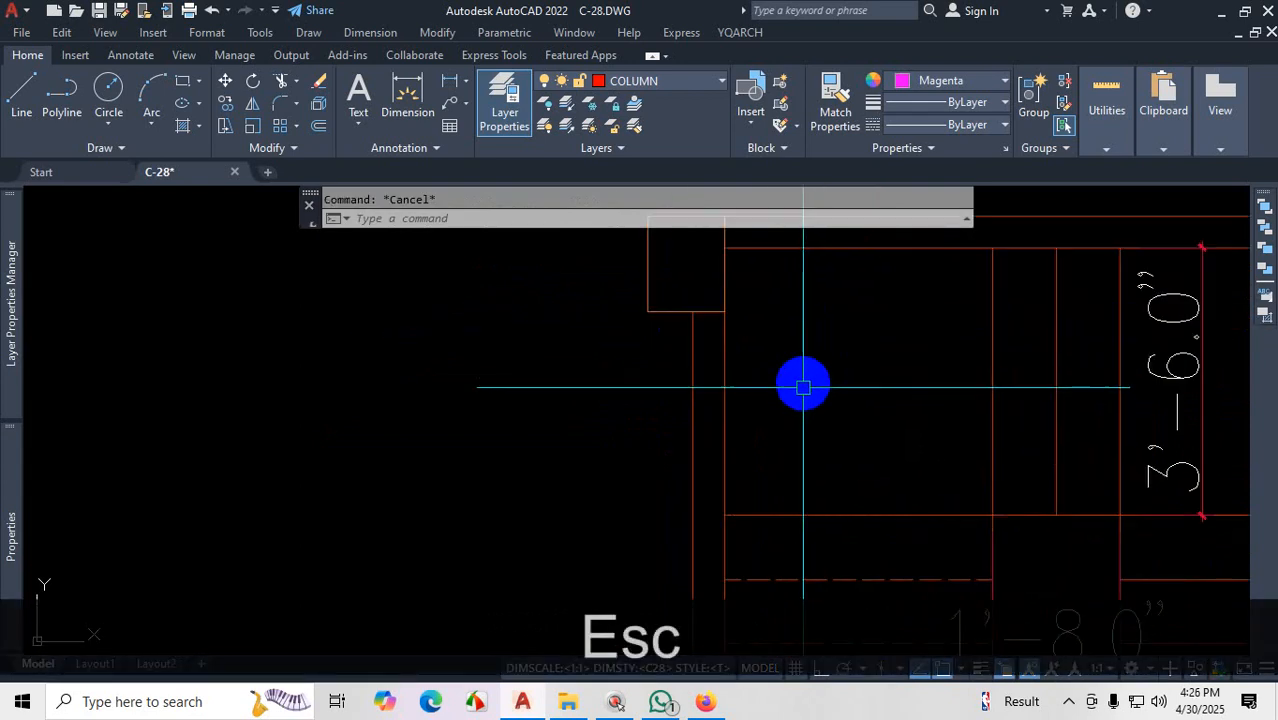
pyautogui.scroll(1, 800, 372)
pyautogui.scroll(-1, 798, 371)
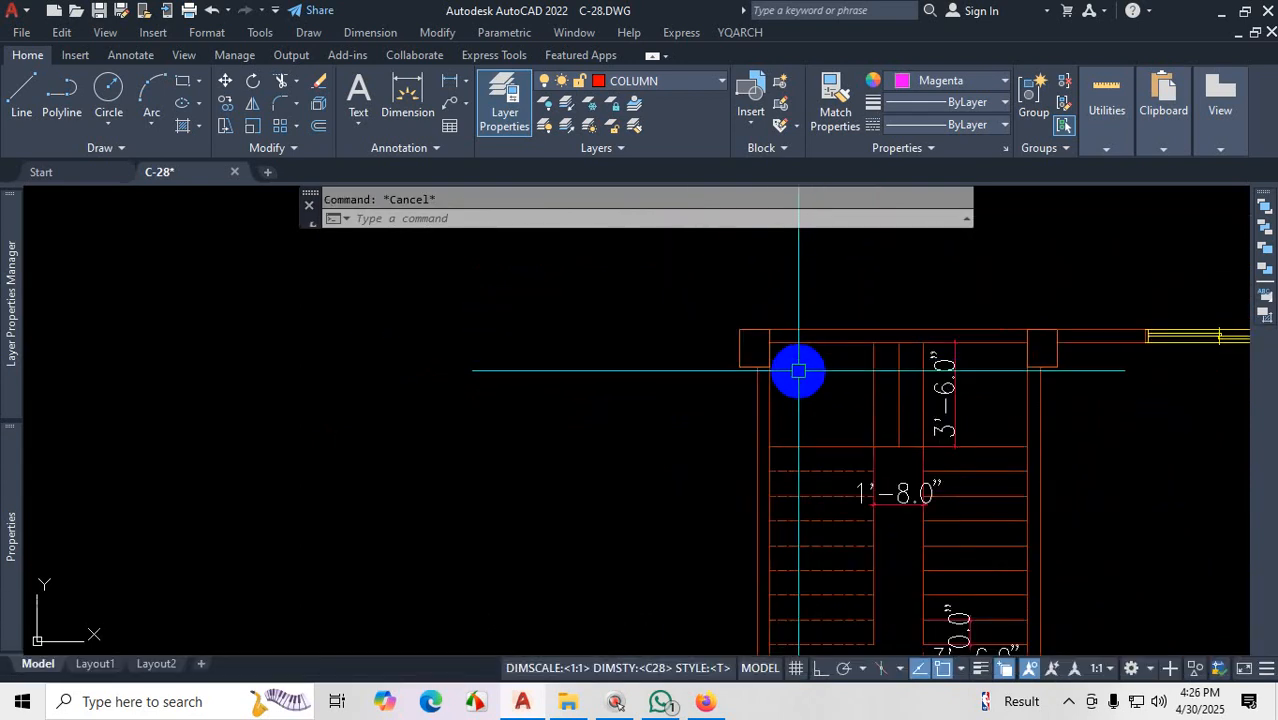
pyautogui.hotkey('ctrl', '1')
pyautogui.click(798, 371)
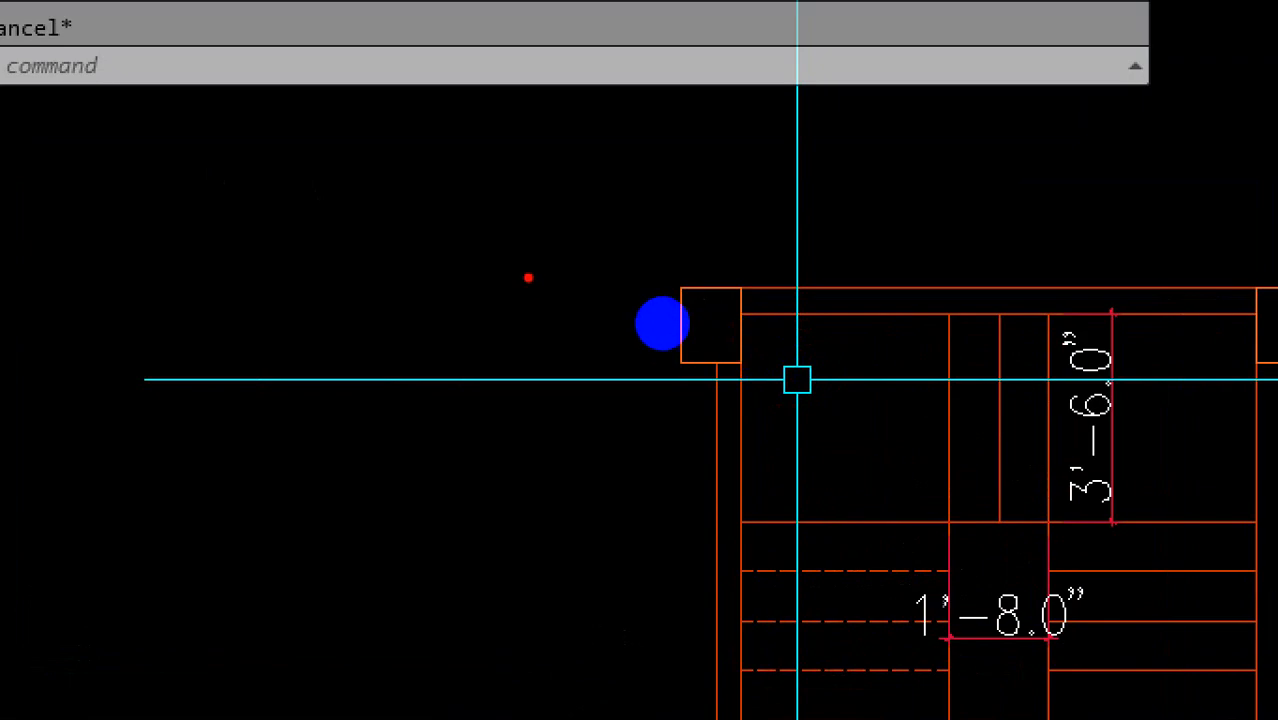
pyautogui.moveTo(502, 230); pyautogui.dragTo(497, 311)
pyautogui.moveTo(712, 308); pyautogui.dragTo(718, 375)
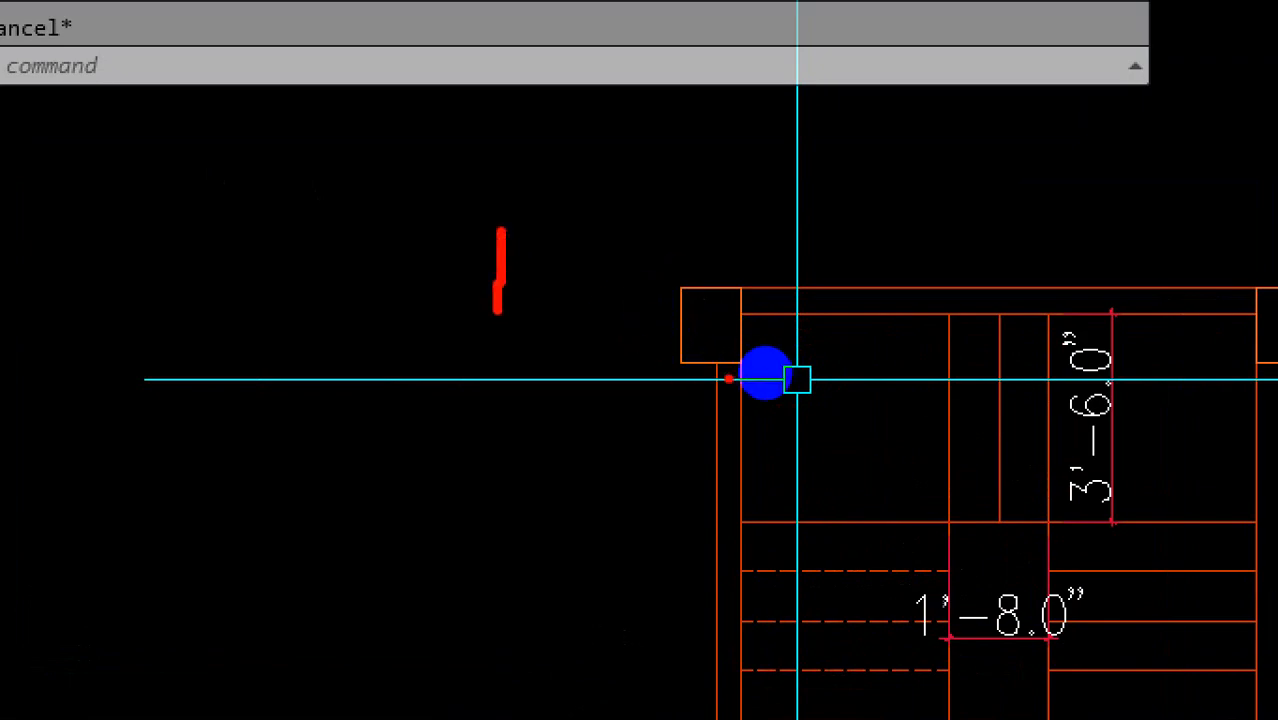
pyautogui.moveTo(713, 308)
pyautogui.mouseDown()
pyautogui.moveTo(713, 278)
pyautogui.moveTo(699, 322)
pyautogui.mouseUp()
pyautogui.moveTo(495, 215)
pyautogui.mouseDown()
pyautogui.moveTo(468, 425)
pyautogui.moveTo(848, 421)
pyautogui.moveTo(878, 137)
pyautogui.moveTo(485, 185)
pyautogui.mouseUp()
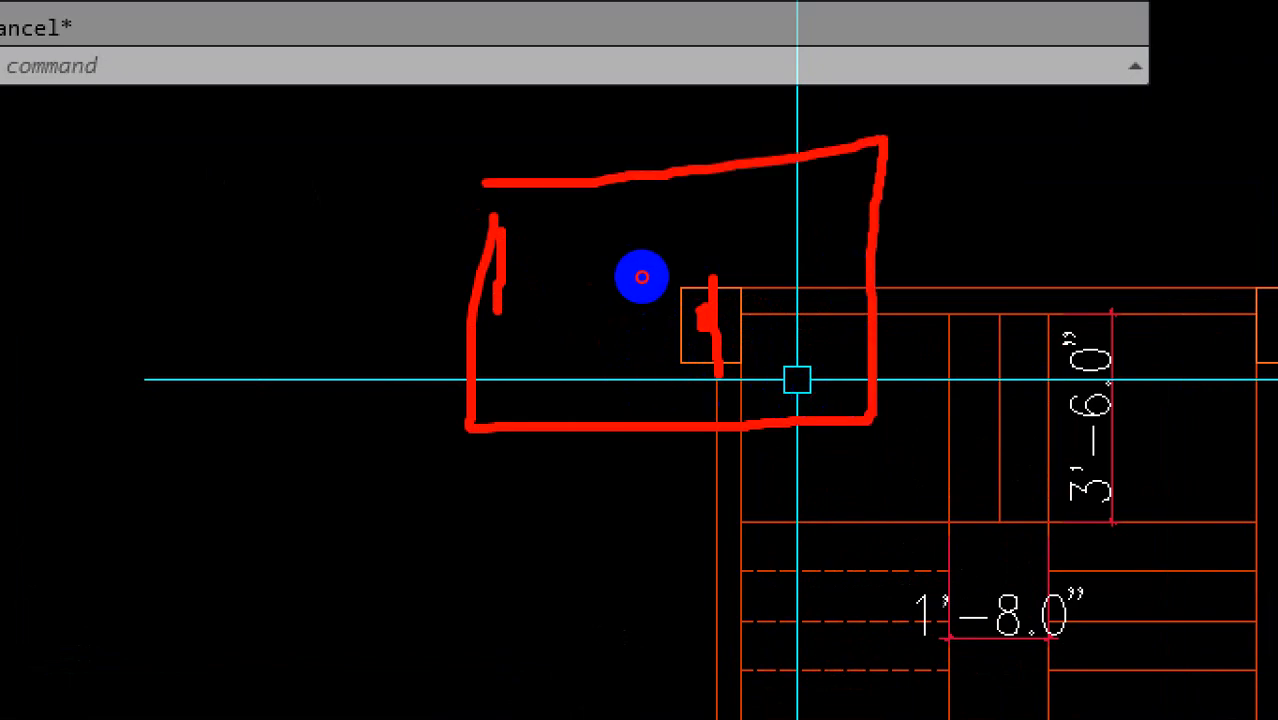
pyautogui.press('Escape')
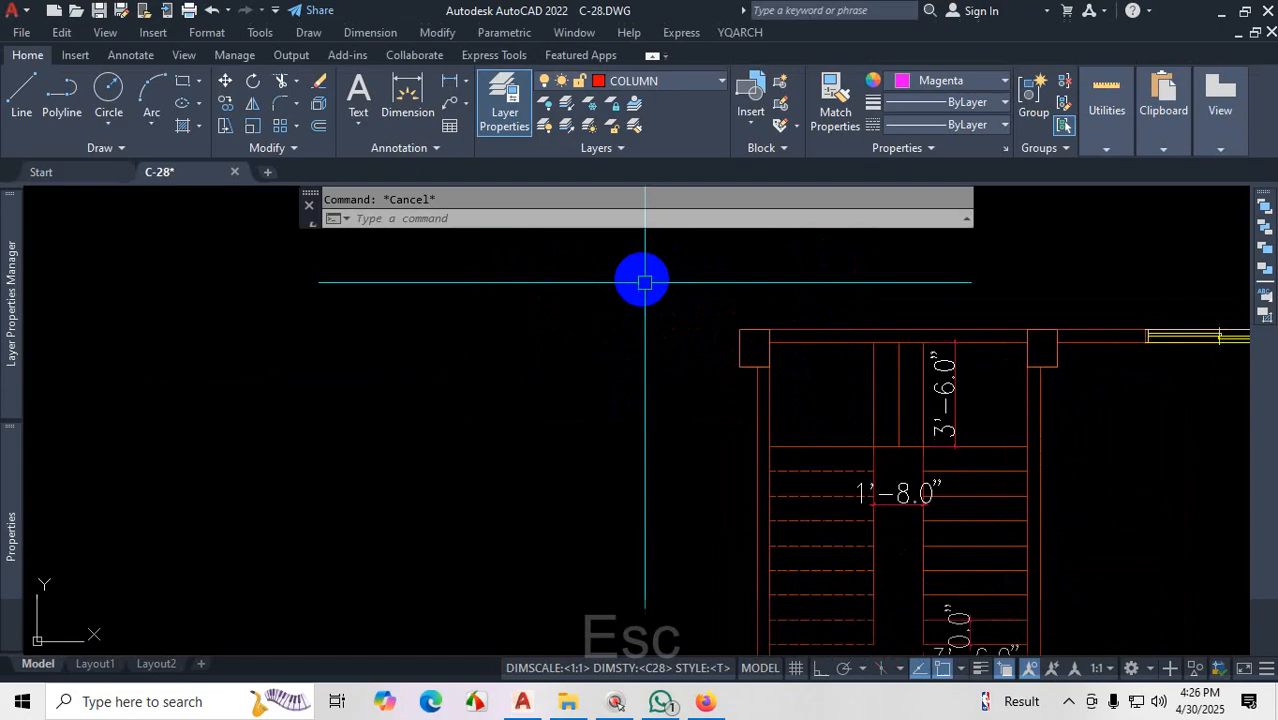
# Step: Switch to Firefox and examine how the columns around the staircase project outside the walls in the GROUND FLOOR PLAN 2 PDF
pyautogui.click(1072, 705)
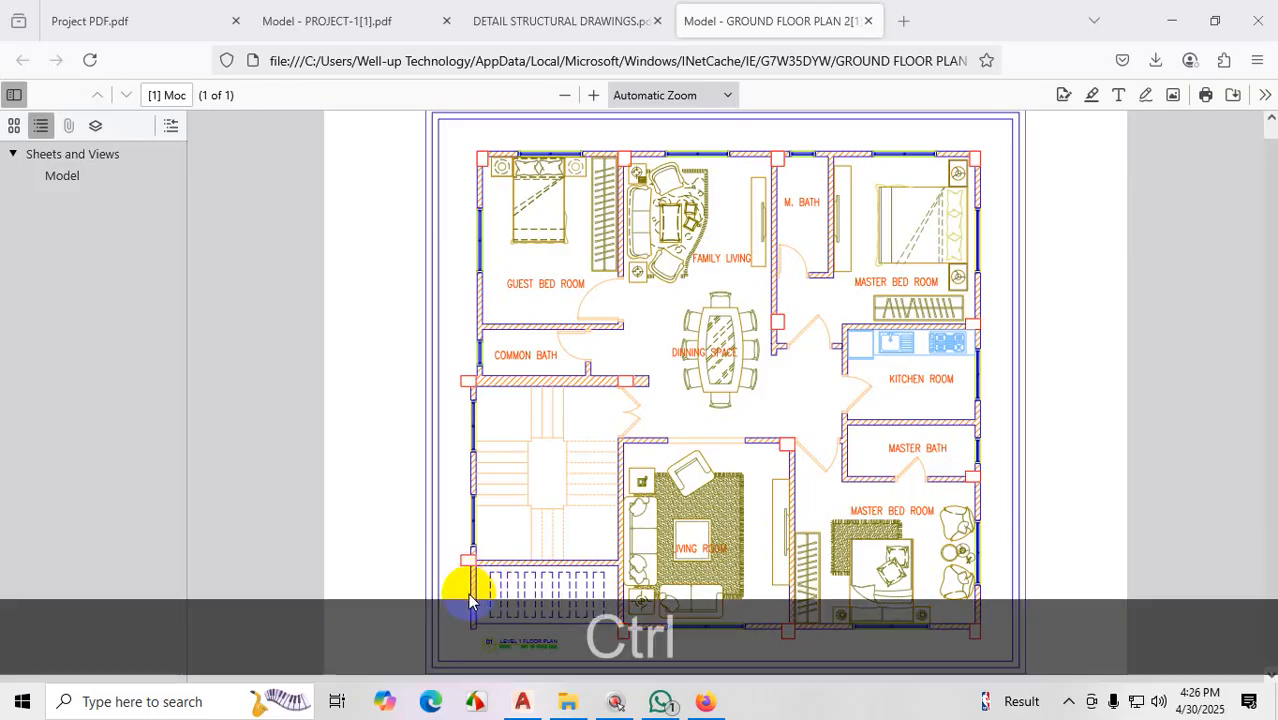
pyautogui.hotkey('ctrl', '1')
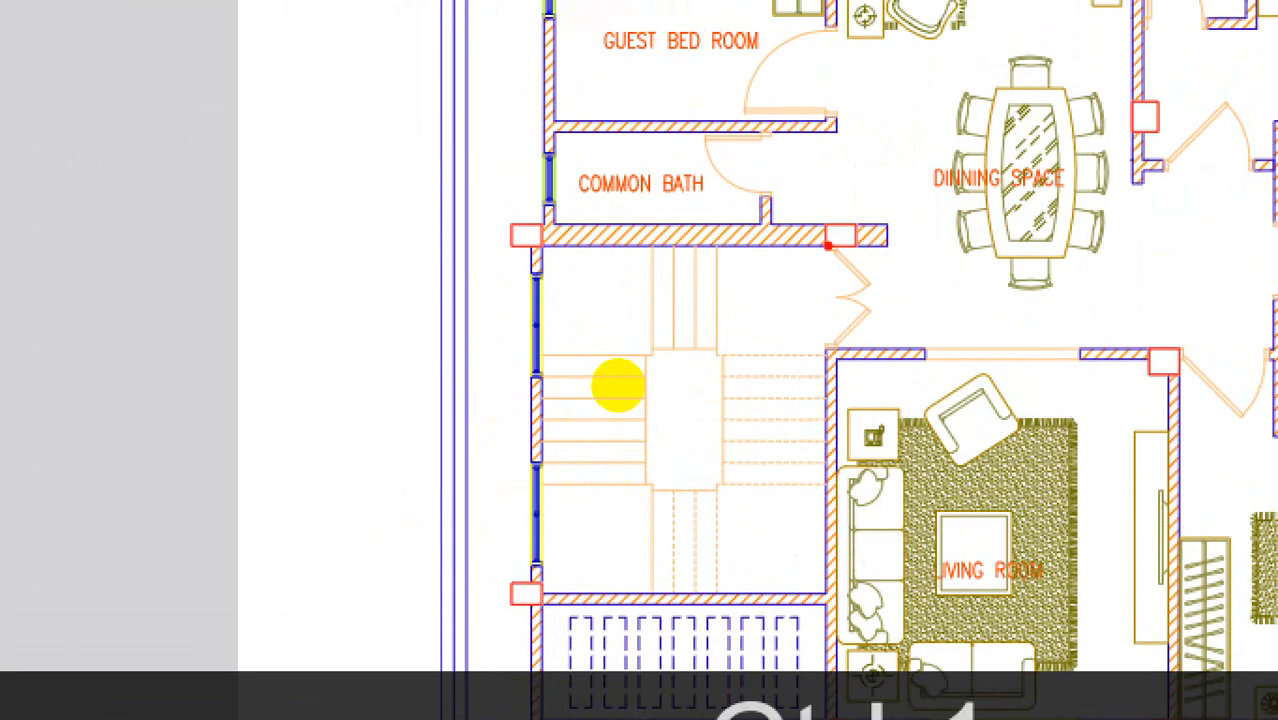
pyautogui.moveTo(820, 243); pyautogui.dragTo(826, 375)
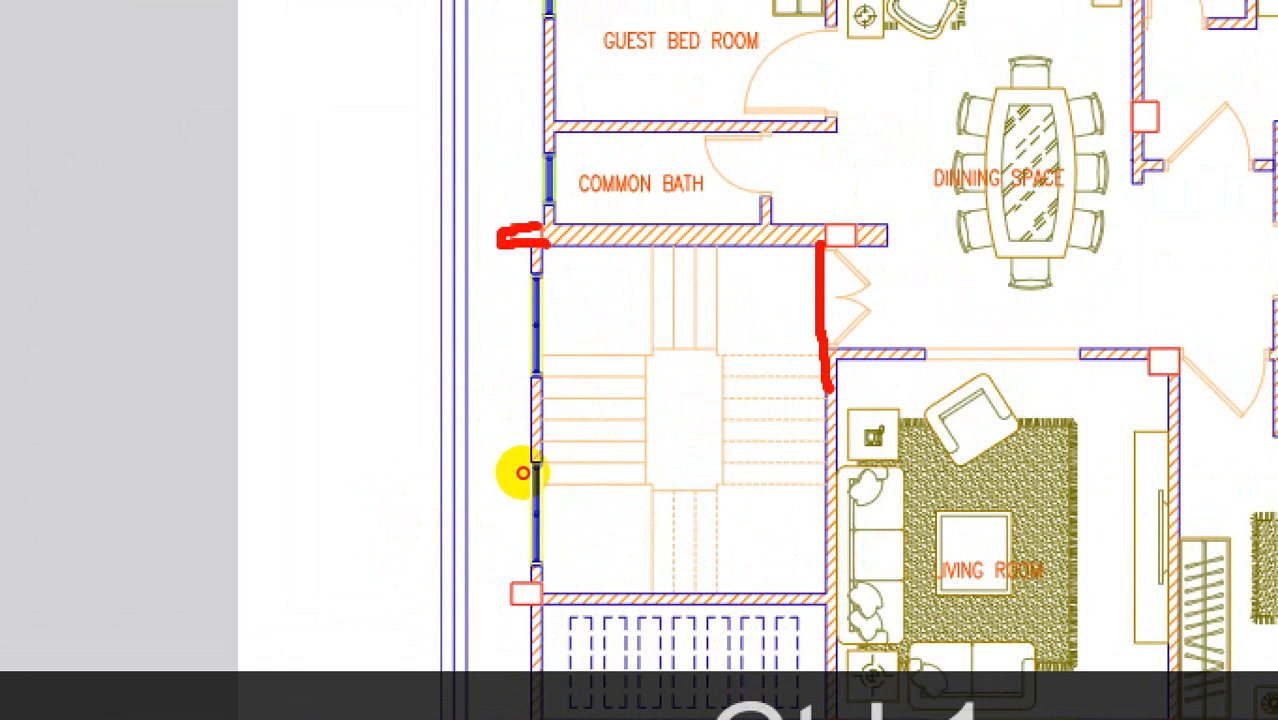
pyautogui.moveTo(603, 420)
pyautogui.mouseDown()
pyautogui.moveTo(553, 415)
pyautogui.moveTo(556, 429)
pyautogui.mouseUp()
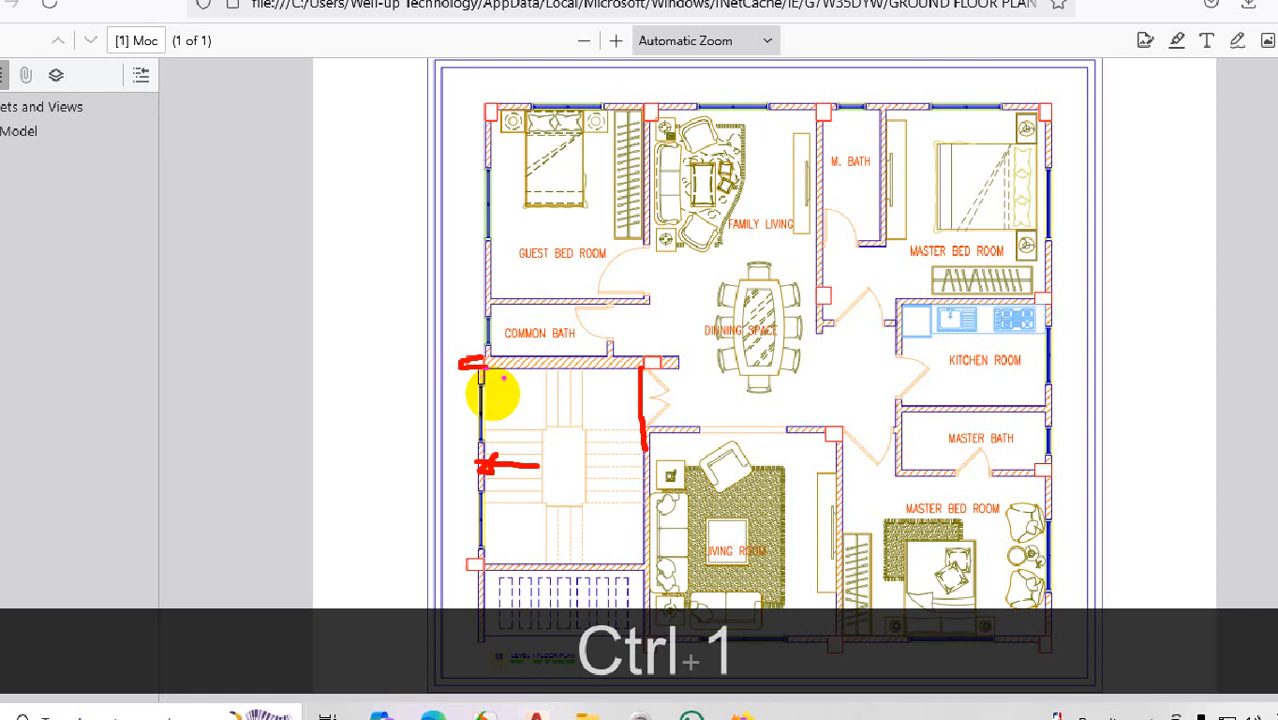
pyautogui.press('Escape')
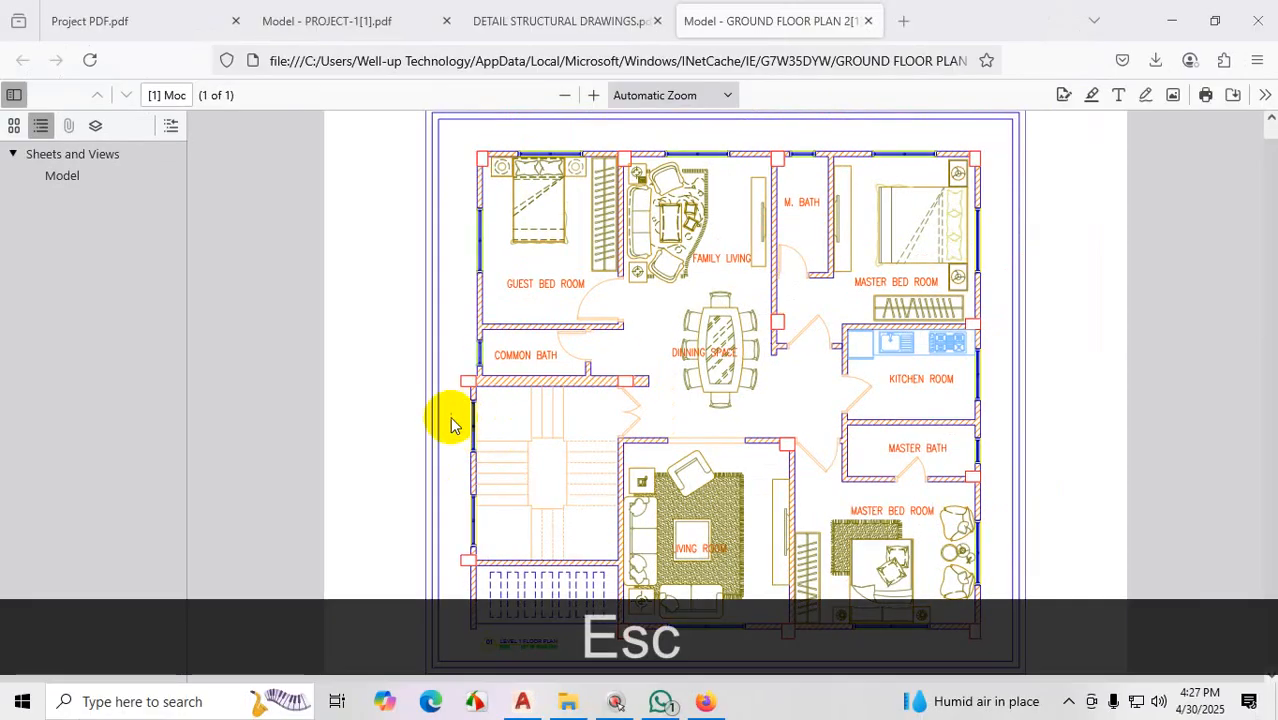
pyautogui.hotkey('ctrl', '1')
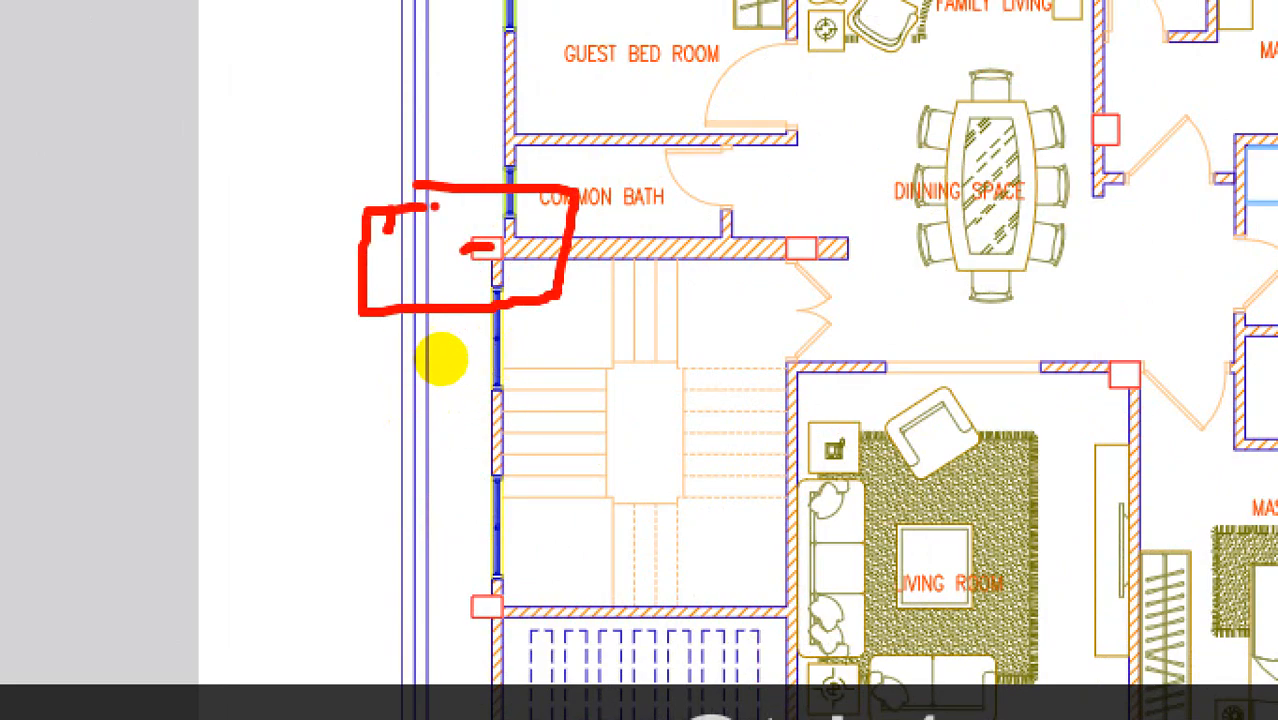
pyautogui.press('Escape')
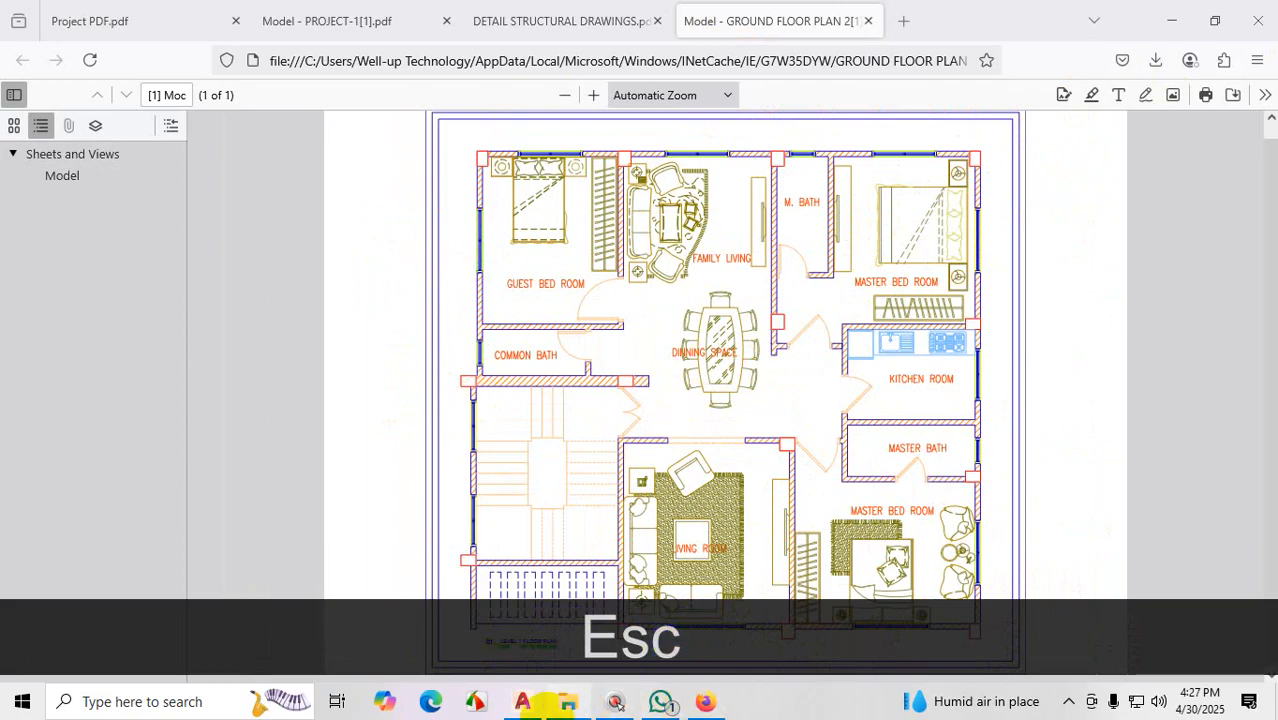
# Step: Switch to AutoCAD and locate the spare column outlines beside the C-28 floor plan
pyautogui.click(522, 702)
pyautogui.scroll(-3, 748, 470)
pyautogui.scroll(2, 717, 410)
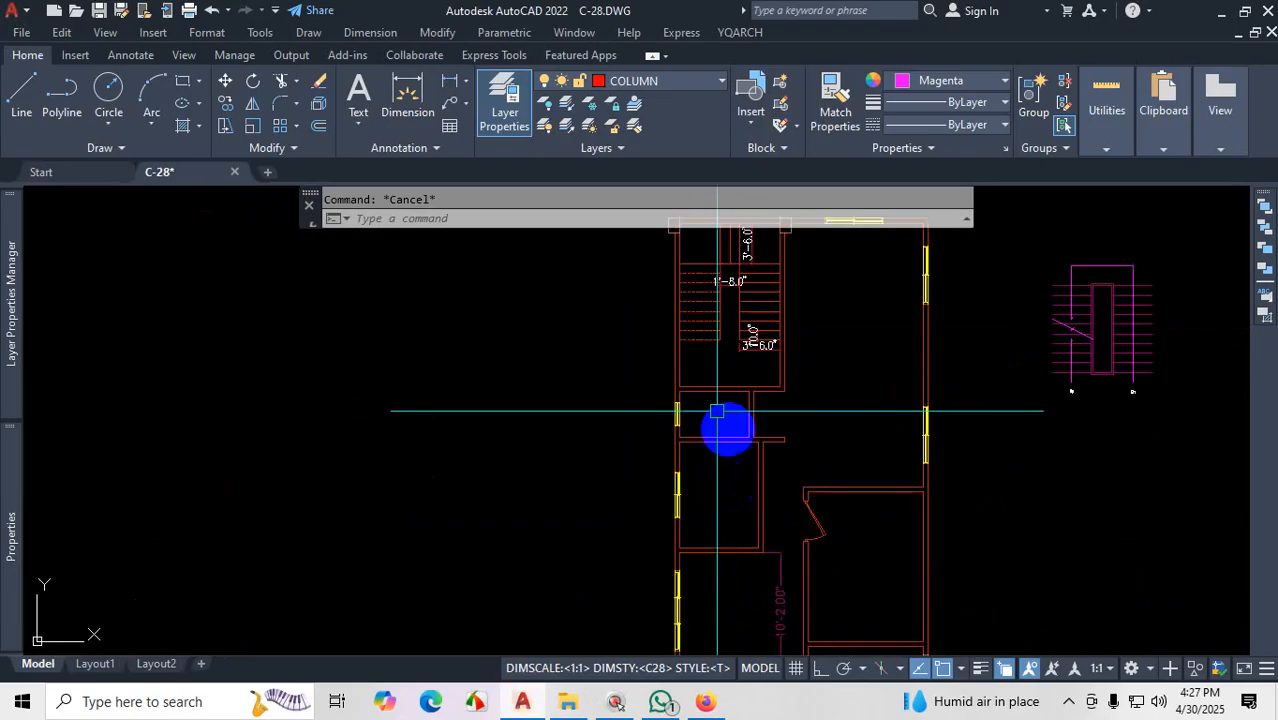
pyautogui.scroll(2, 710, 400)
pyautogui.scroll(-3, 660, 424)
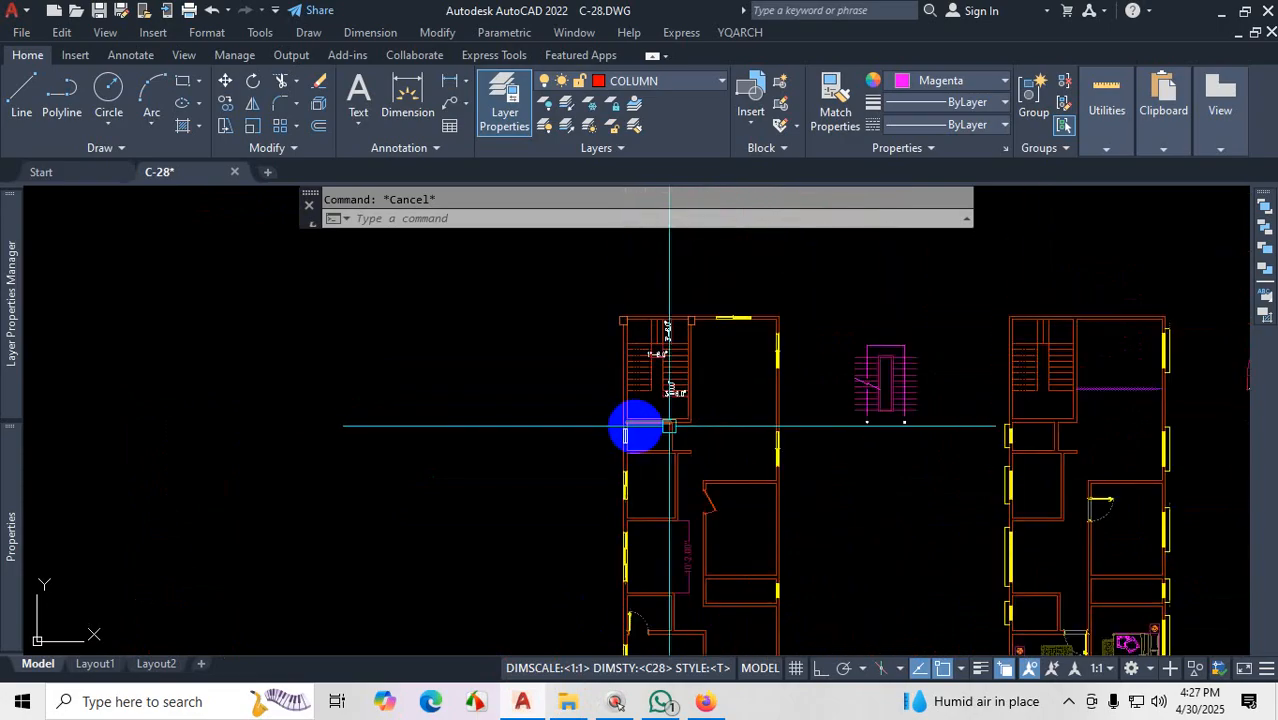
pyautogui.scroll(-3, 668, 427)
pyautogui.scroll(4, 764, 433)
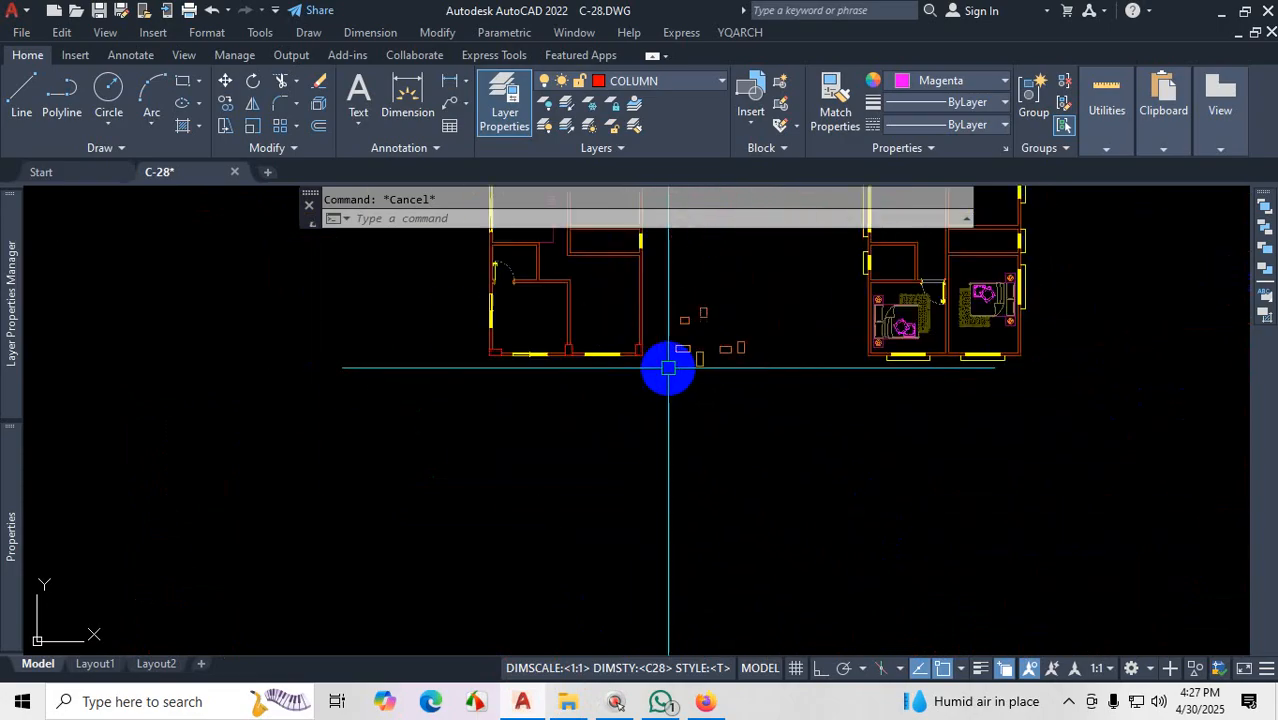
pyautogui.scroll(8, 680, 360)
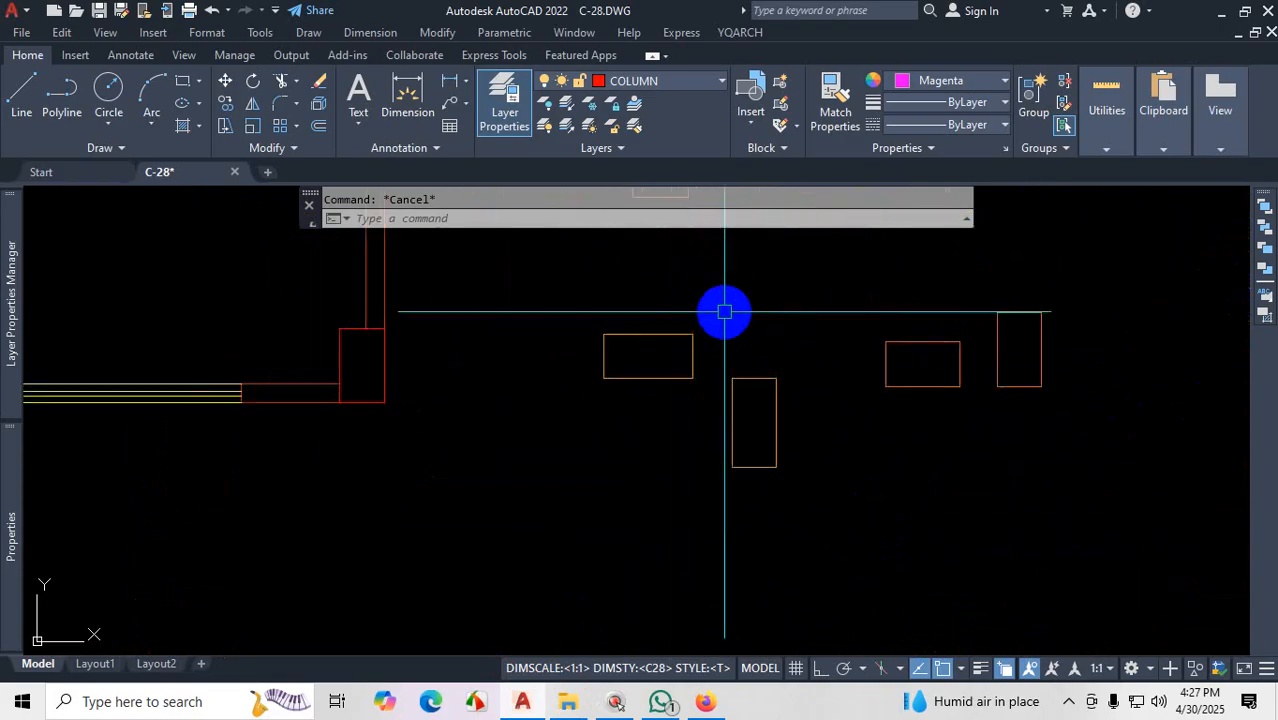
pyautogui.click(642, 365)
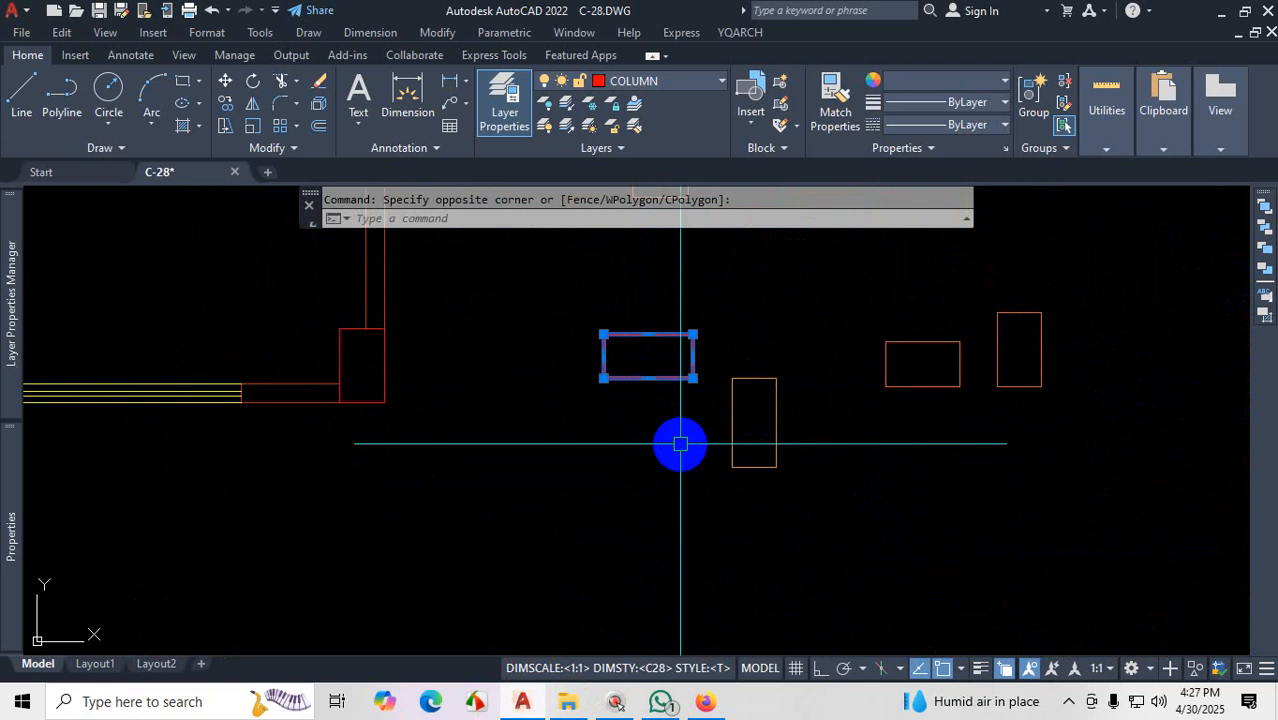
pyautogui.write('co')
pyautogui.press('Return')
pyautogui.scroll(2, 687, 370)
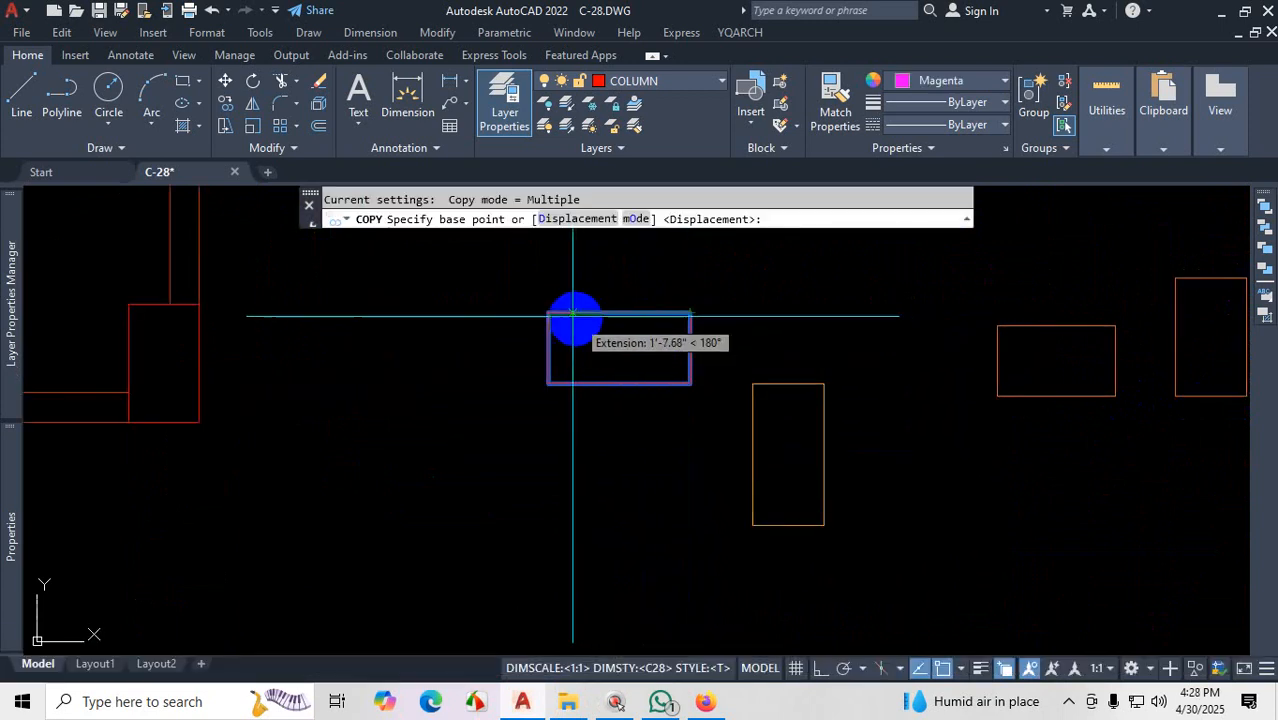
pyautogui.scroll(-3, 622, 378)
pyautogui.scroll(-2, 621, 379)
pyautogui.scroll(5, 576, 337)
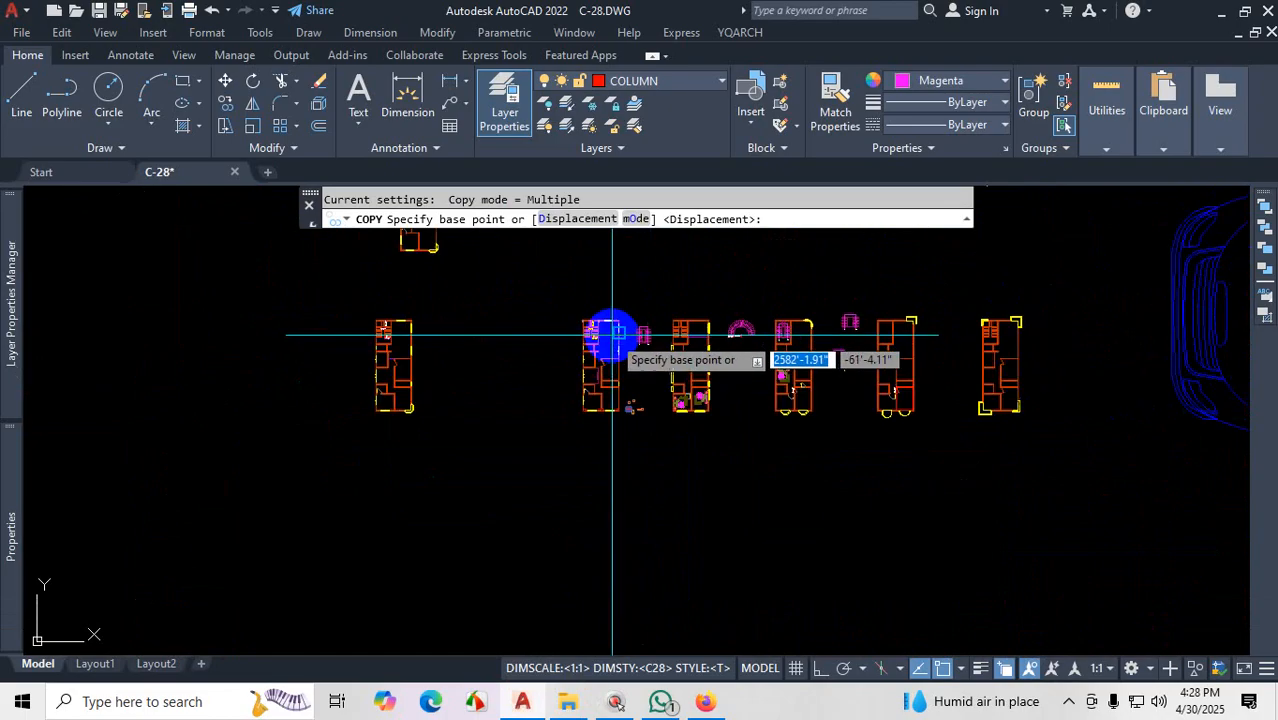
pyautogui.scroll(2, 489, 304)
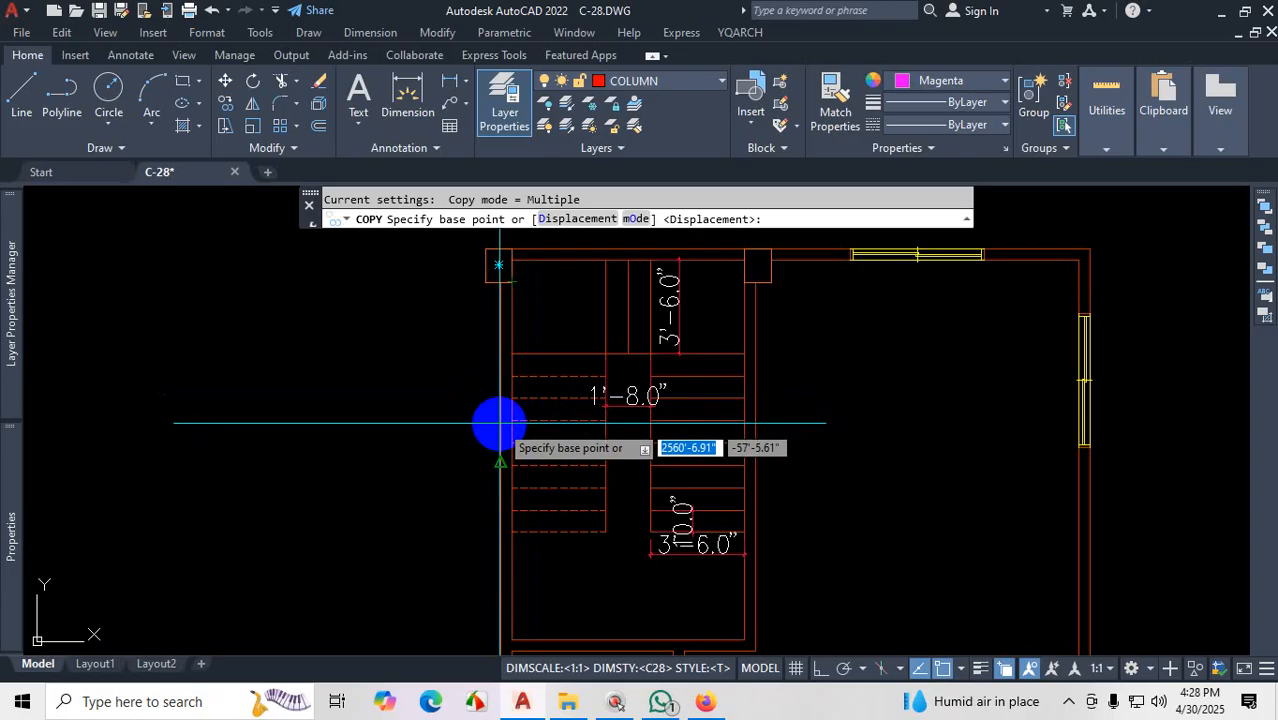
pyautogui.scroll(-3, 592, 420)
pyautogui.scroll(-2, 542, 391)
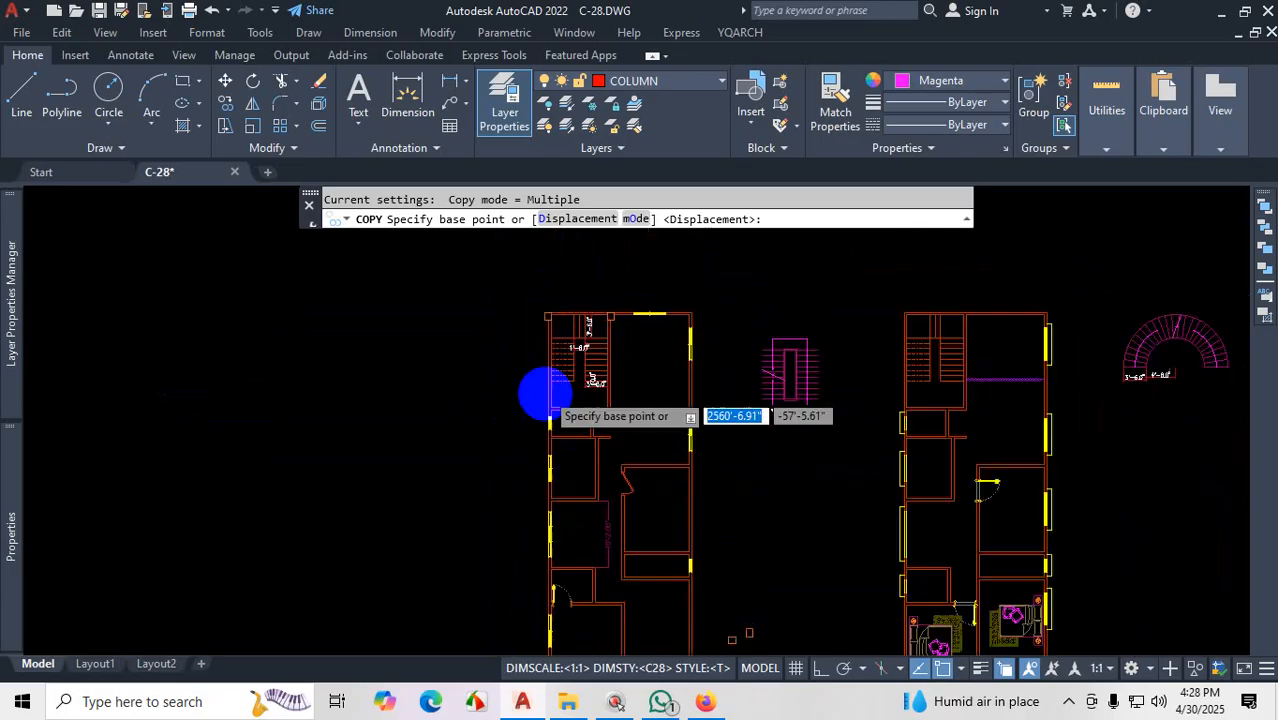
pyautogui.scroll(2, 548, 417)
pyautogui.scroll(-2, 549, 313)
pyautogui.scroll(-2, 653, 491)
pyautogui.press('Escape')
# Step: Copy the smaller horizontal spare column by its lower-right corner to where the staircase's lower wall face meets the left wall's inner face
pyautogui.scroll(8, 662, 500)
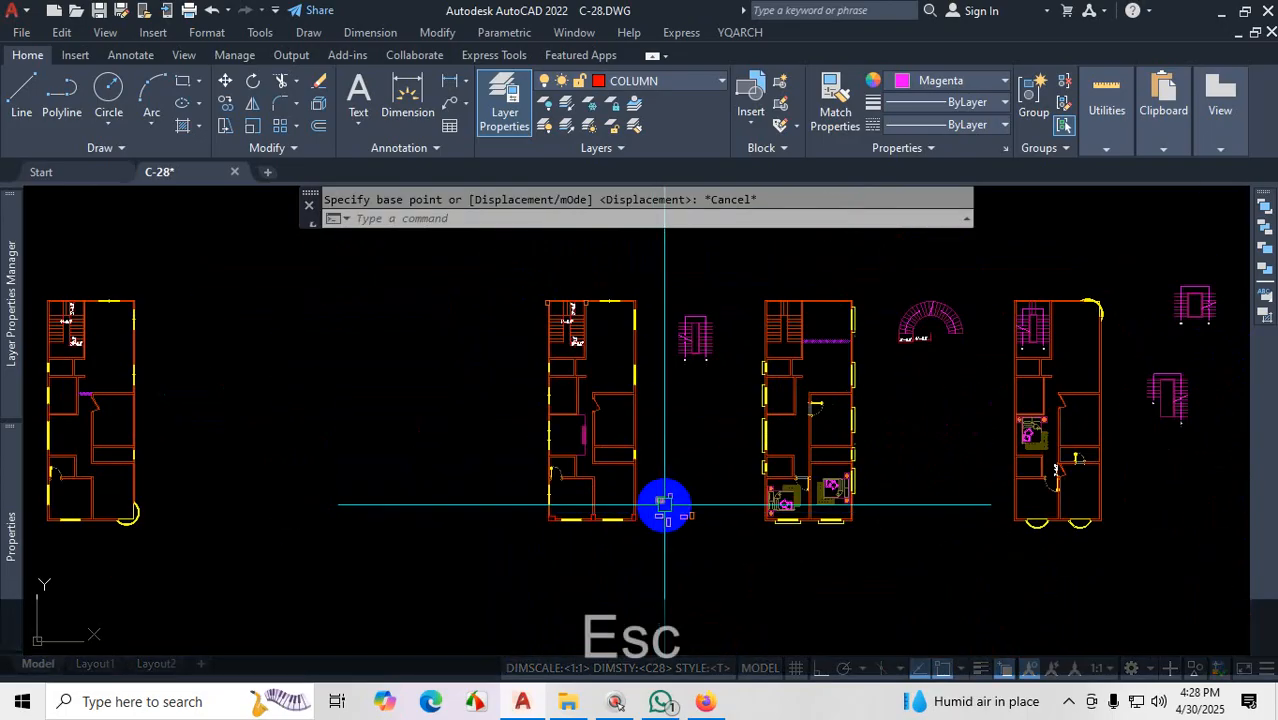
pyautogui.scroll(5, 696, 423)
pyautogui.click(759, 372)
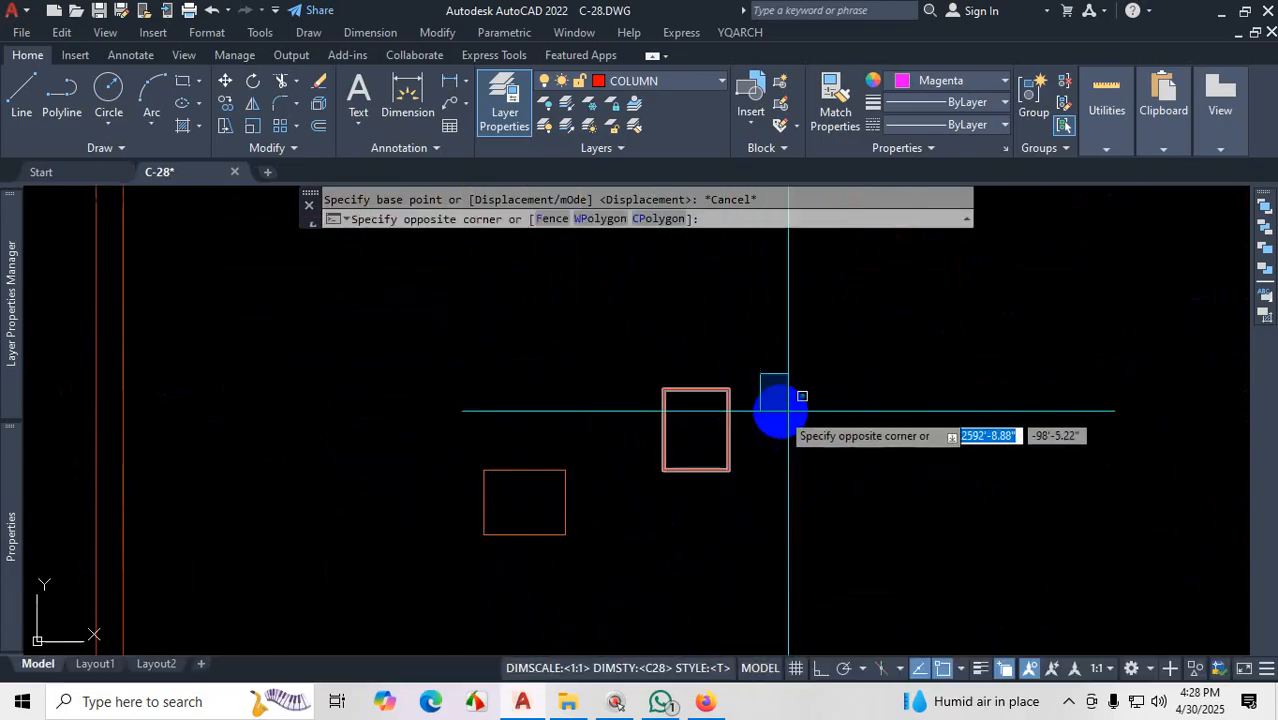
pyautogui.click(839, 399)
pyautogui.press('Escape')
pyautogui.click(588, 454)
pyautogui.click(512, 508)
pyautogui.write('C')
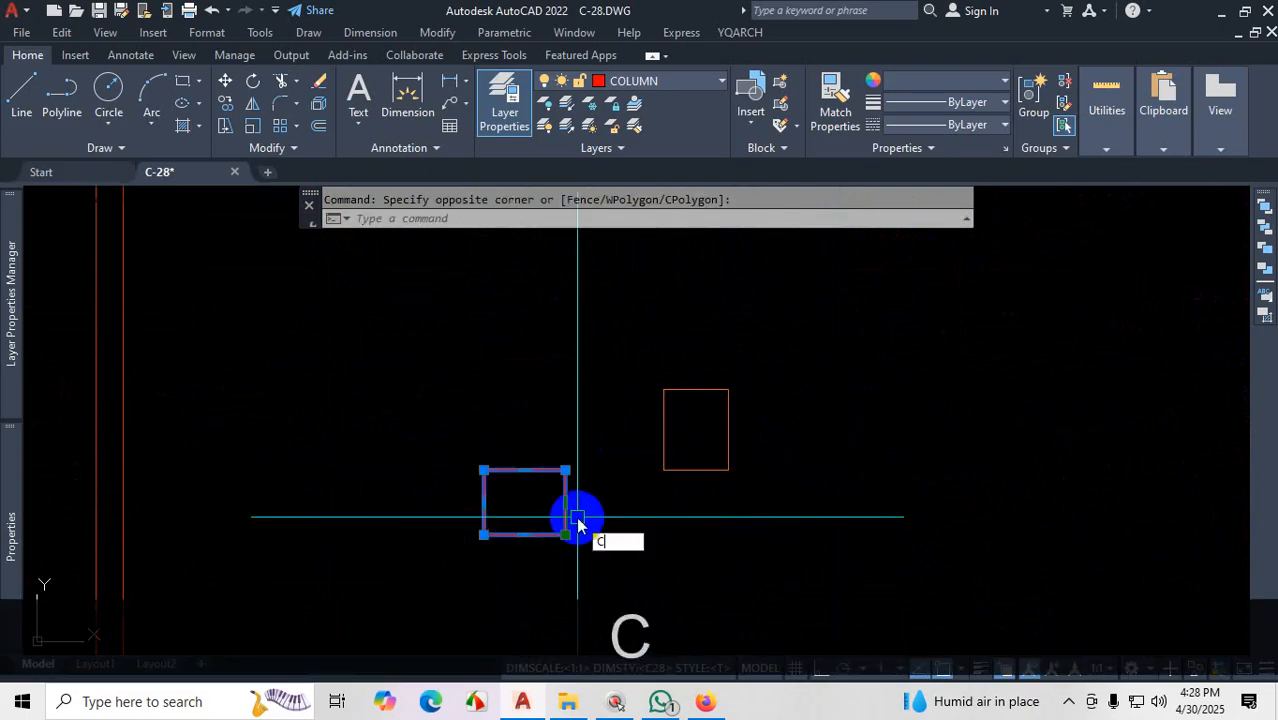
pyautogui.write('O')
pyautogui.press('Return')
pyautogui.click(565, 533)
pyautogui.scroll(-4, 583, 527)
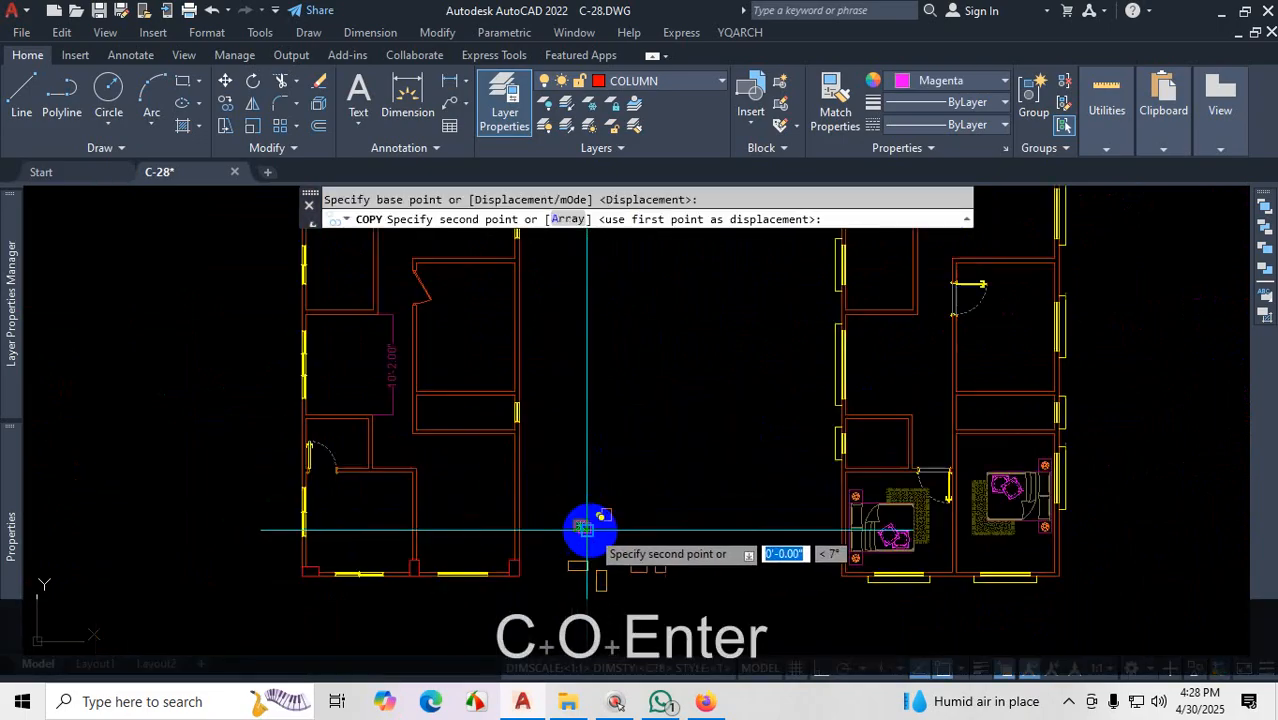
pyautogui.scroll(-2, 579, 516)
pyautogui.scroll(8, 551, 474)
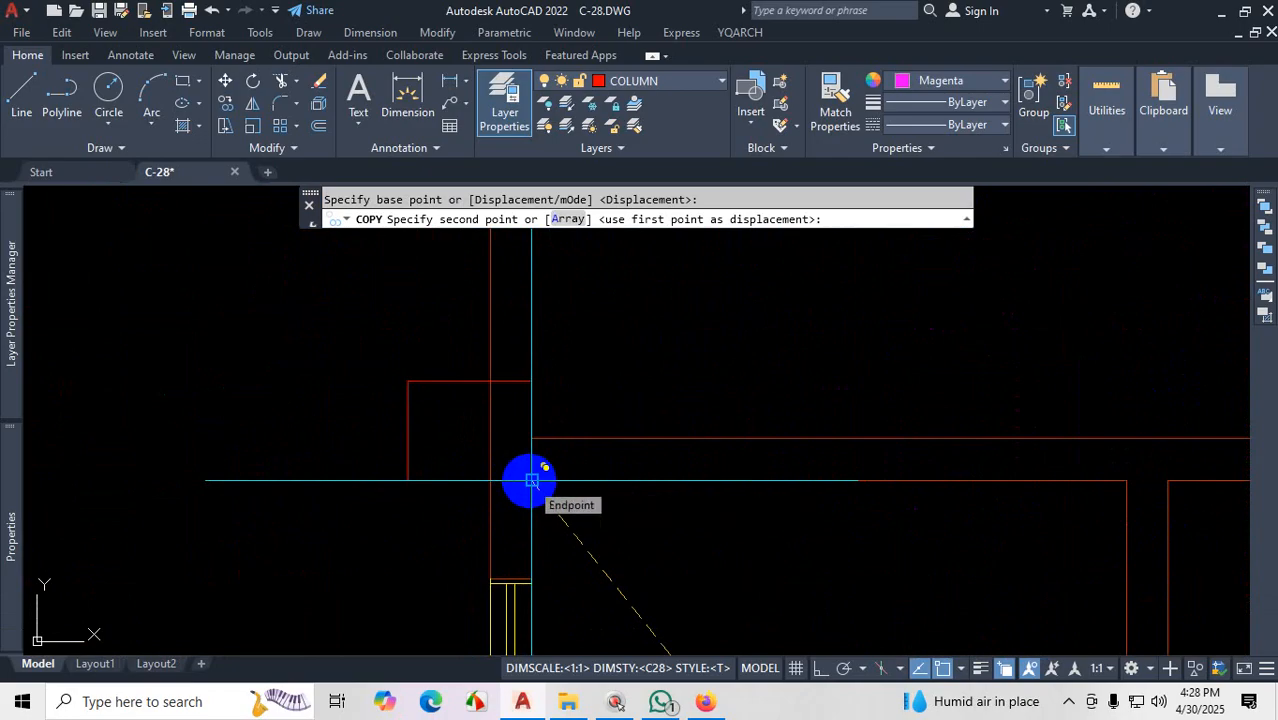
pyautogui.click(532, 480)
pyautogui.press('Escape')
# Step: Examine the column positions around the staircase, especially the lower-right wall corner that still has no column
pyautogui.scroll(-6, 571, 479)
pyautogui.scroll(4, 636, 481)
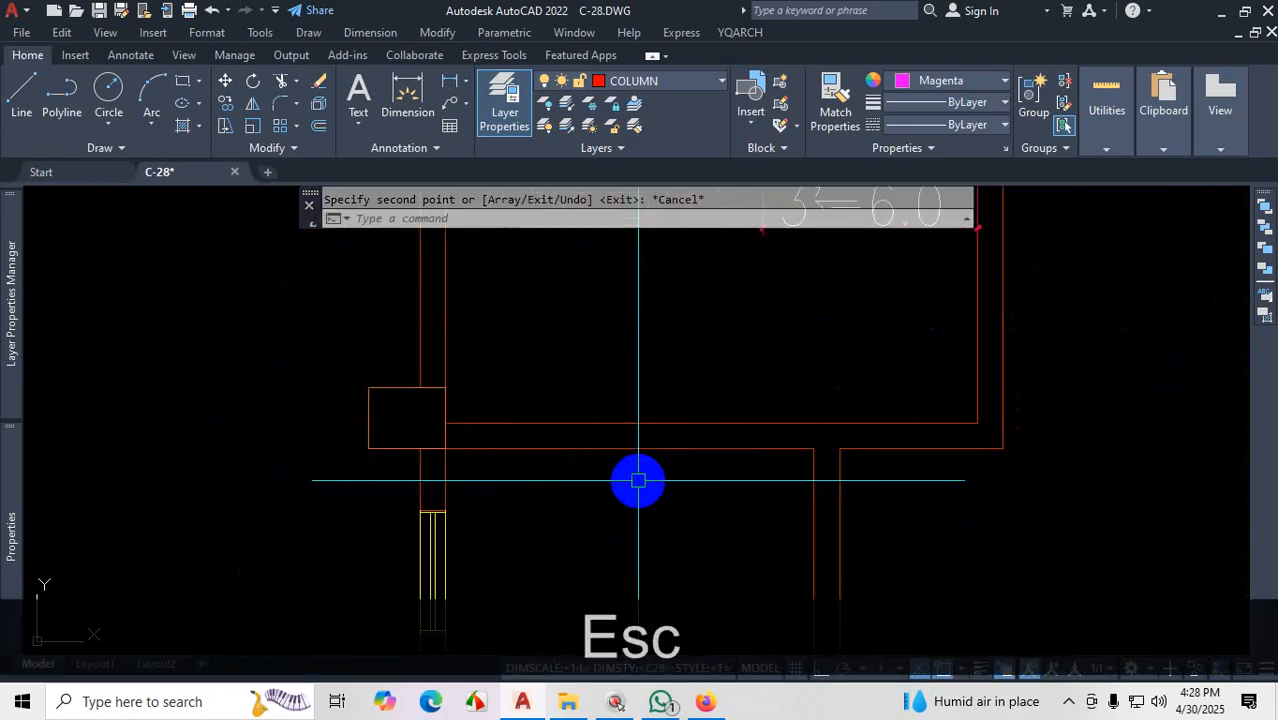
pyautogui.scroll(-4, 615, 495)
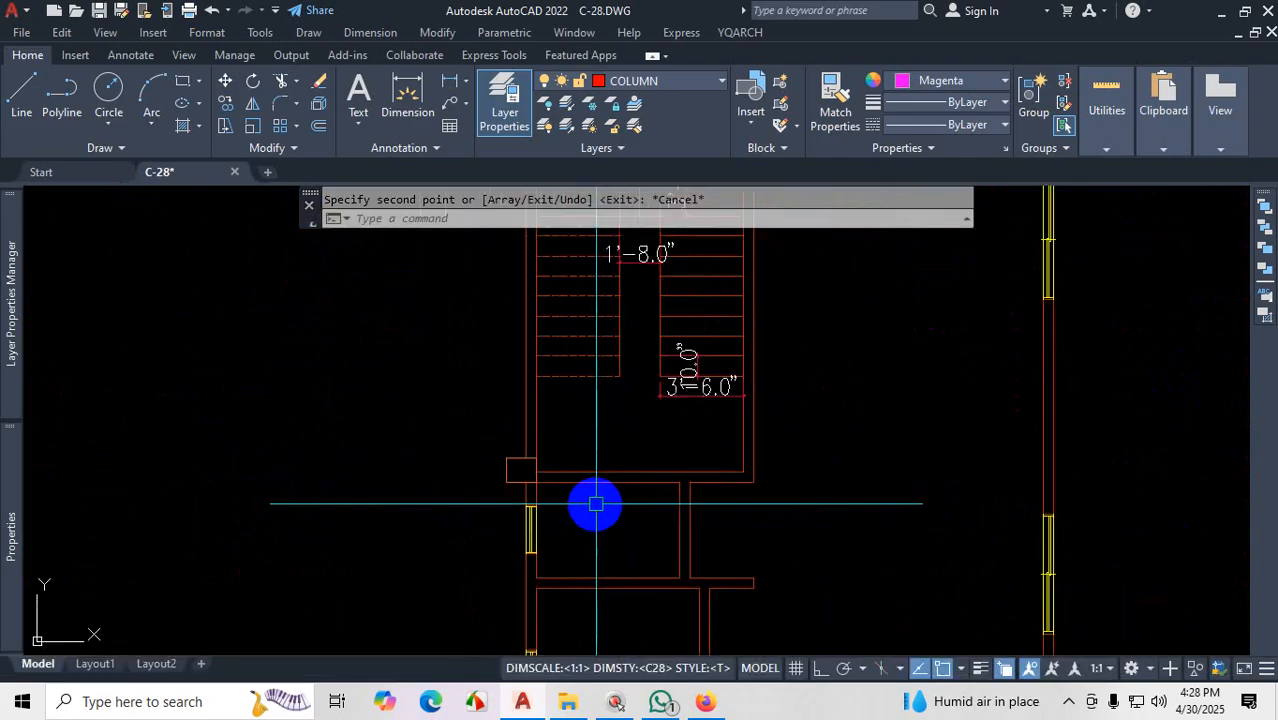
pyautogui.scroll(2, 601, 505)
pyautogui.scroll(-3, 752, 496)
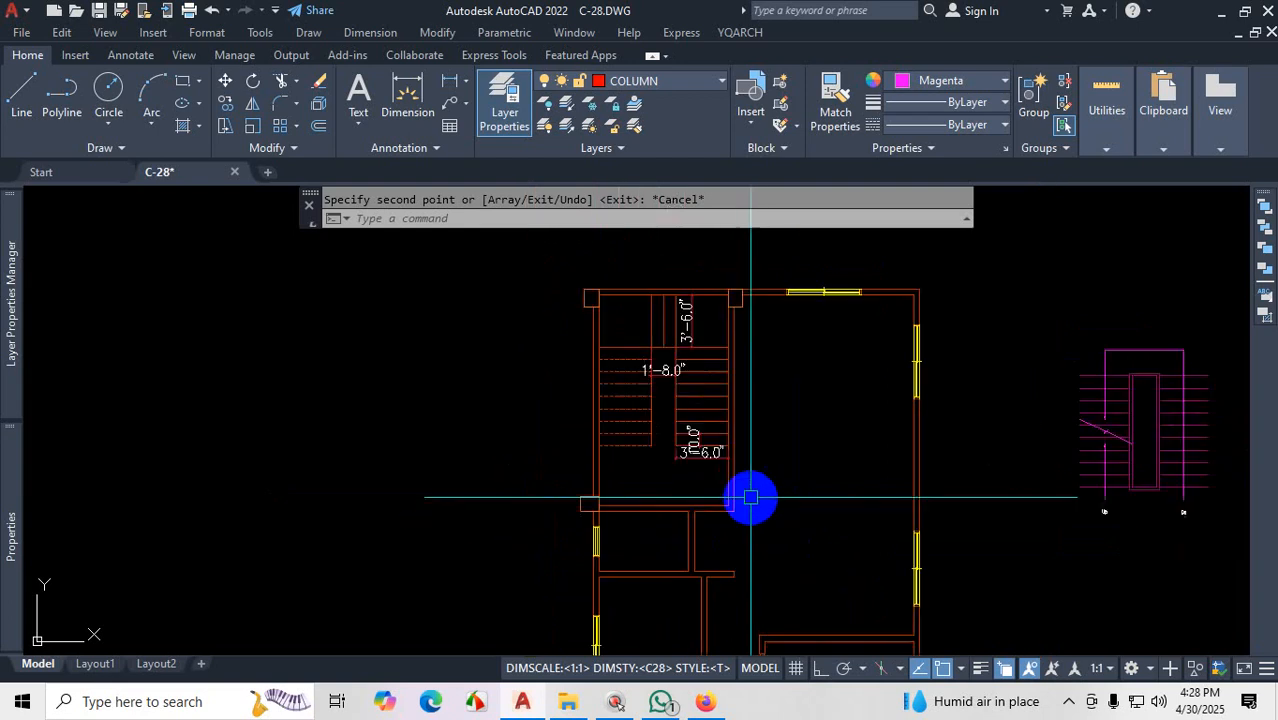
pyautogui.scroll(3, 754, 496)
pyautogui.scroll(-3, 760, 497)
pyautogui.scroll(3, 767, 498)
pyautogui.hotkey('ctrl', '1')
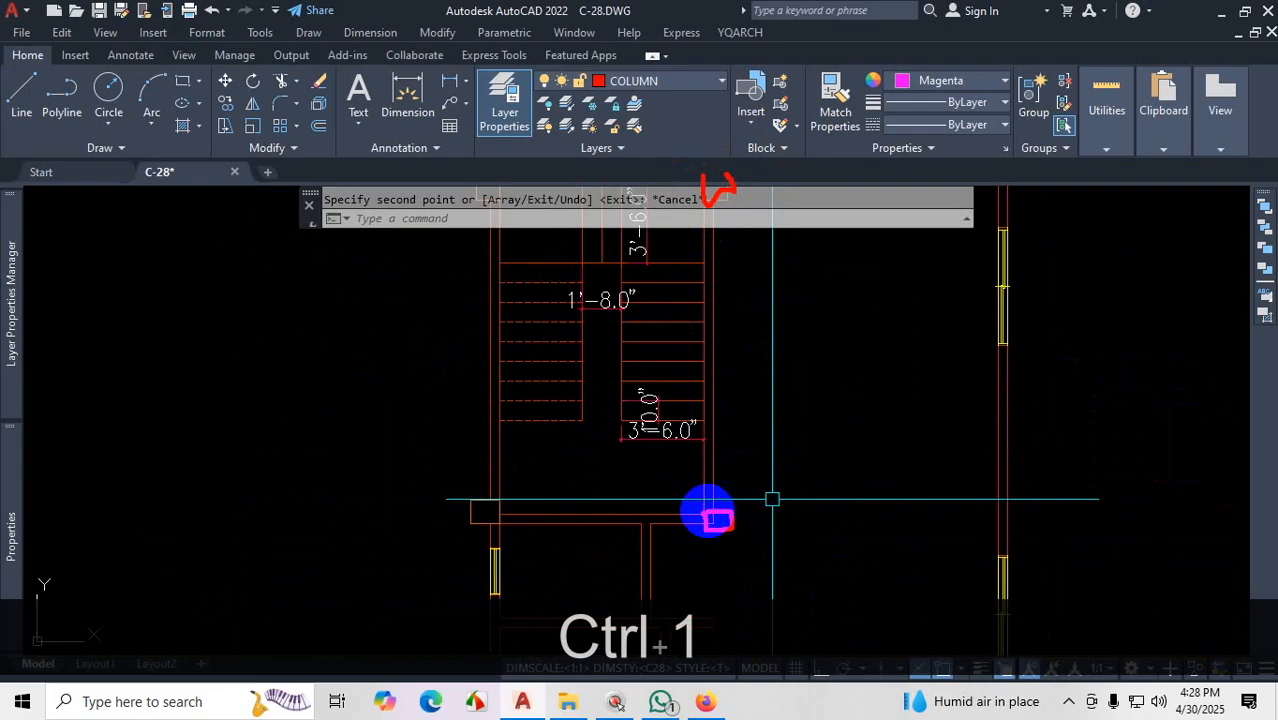
pyautogui.press('Escape')
pyautogui.scroll(-3, 683, 560)
pyautogui.scroll(2, 693, 491)
pyautogui.scroll(-2, 696, 428)
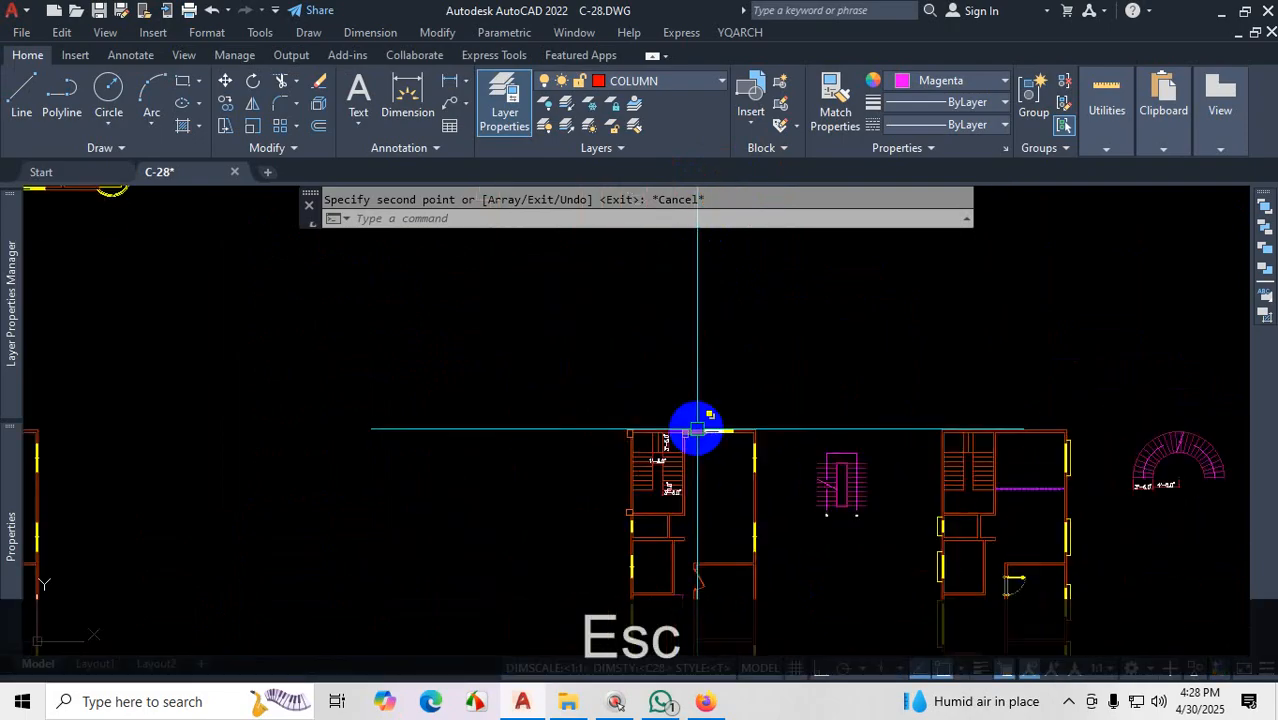
# Step: Start copying the horizontal spare column outline located beside the upright one at the far right of the spare columns
pyautogui.scroll(2, 706, 490)
pyautogui.scroll(-3, 720, 490)
pyautogui.scroll(6, 736, 502)
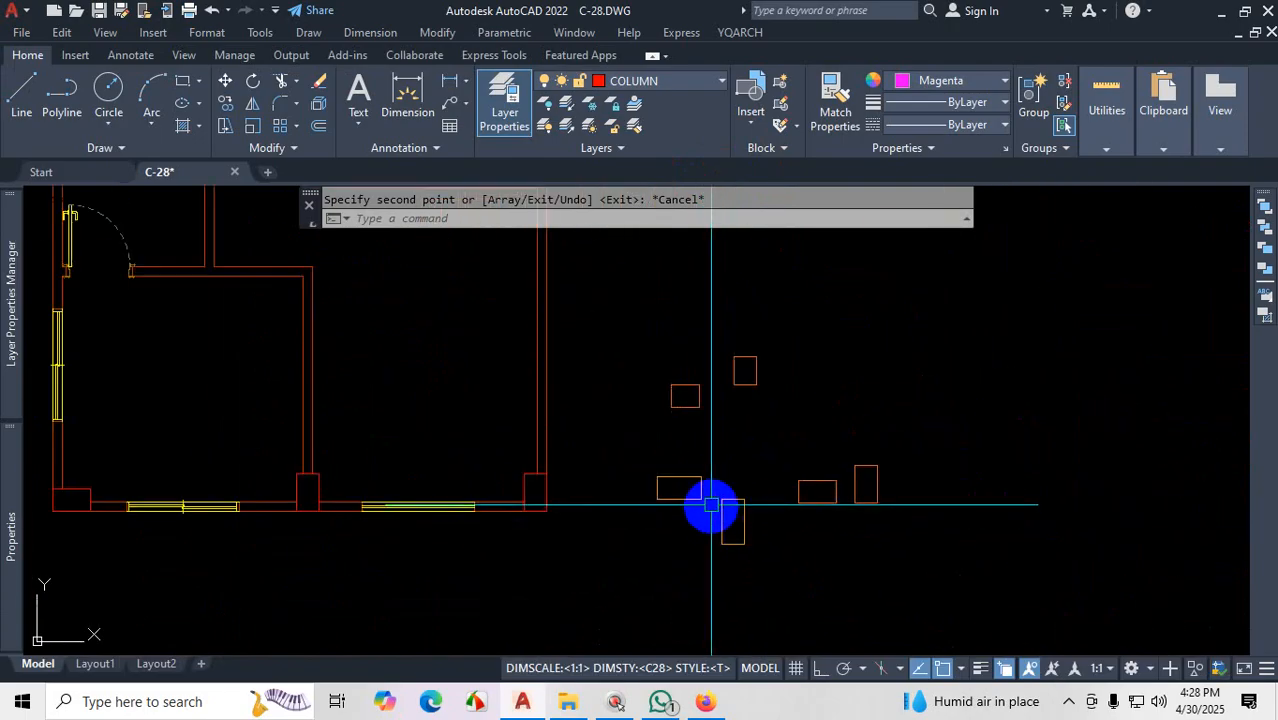
pyautogui.scroll(2, 830, 483)
pyautogui.click(862, 455)
pyautogui.click(795, 506)
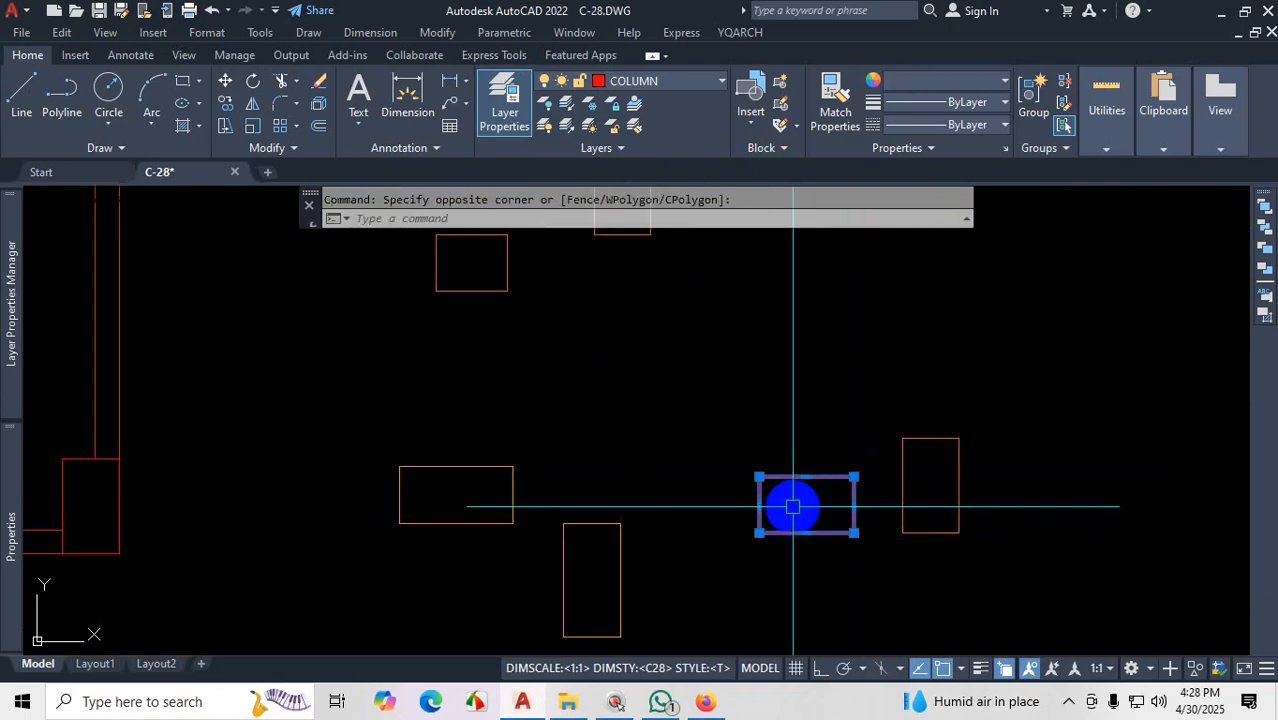
pyautogui.write('CO')
pyautogui.press('Return')
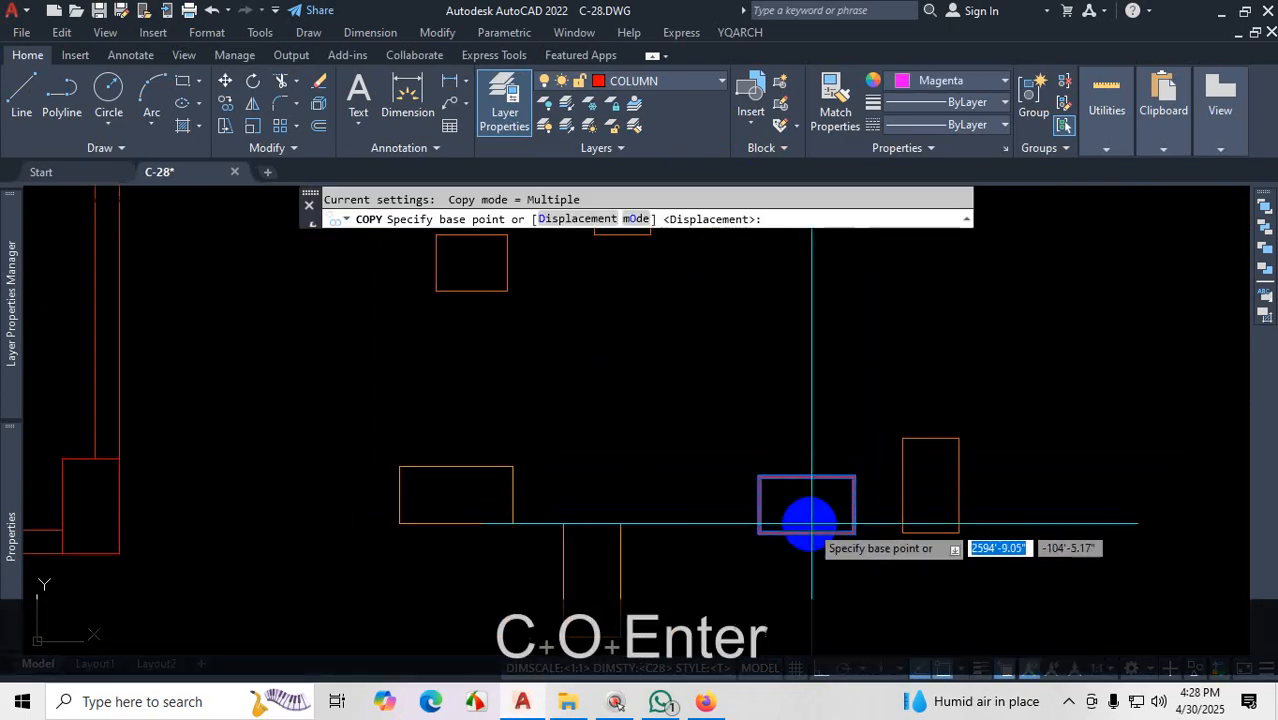
pyautogui.scroll(3, 807, 520)
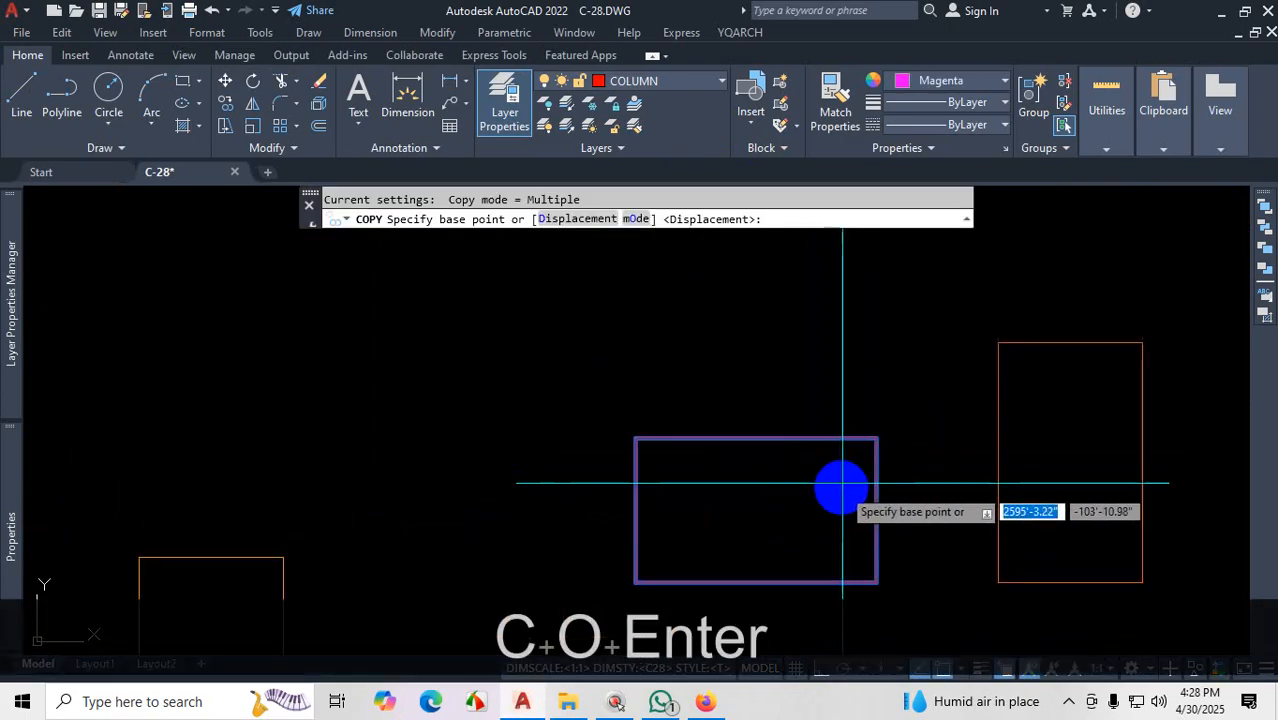
# Step: Copy the horizontal column outline by its lower-right corner onto the outer wall line intersection at the stairwell's lower-right corner
pyautogui.click(875, 582)
pyautogui.scroll(-6, 866, 570)
pyautogui.scroll(-5, 835, 510)
pyautogui.scroll(10, 800, 420)
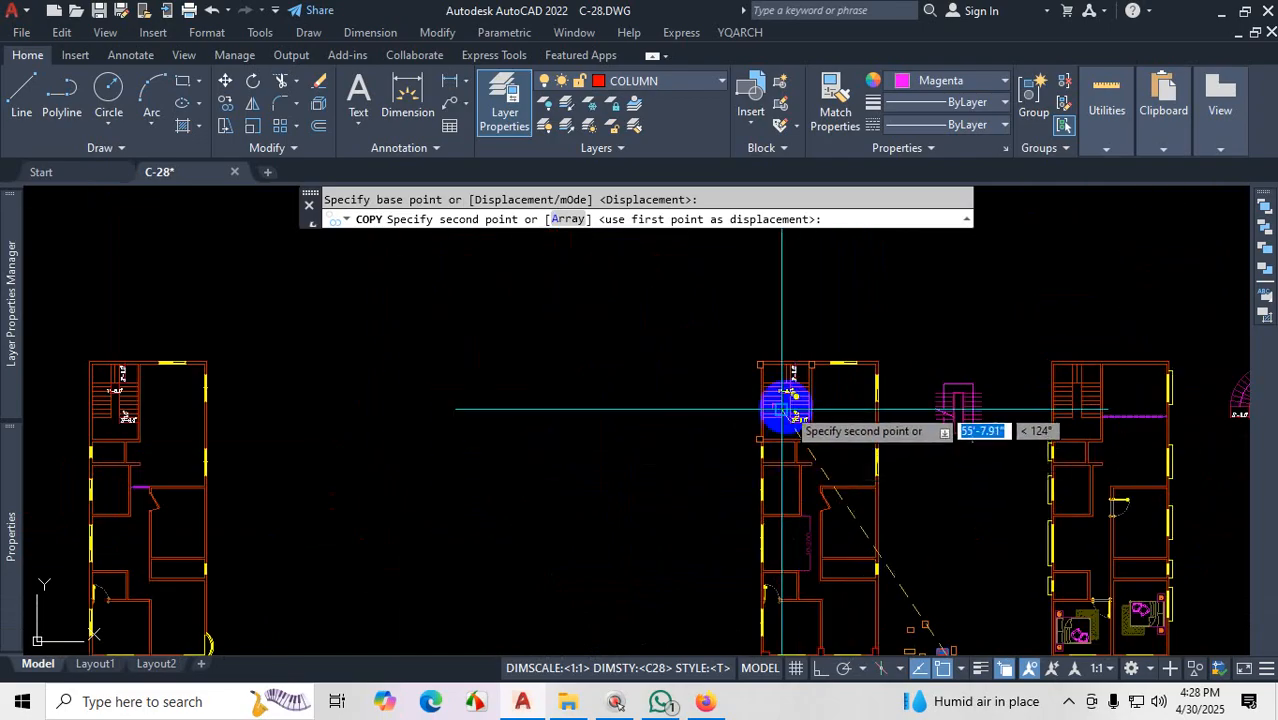
pyautogui.scroll(4, 840, 520)
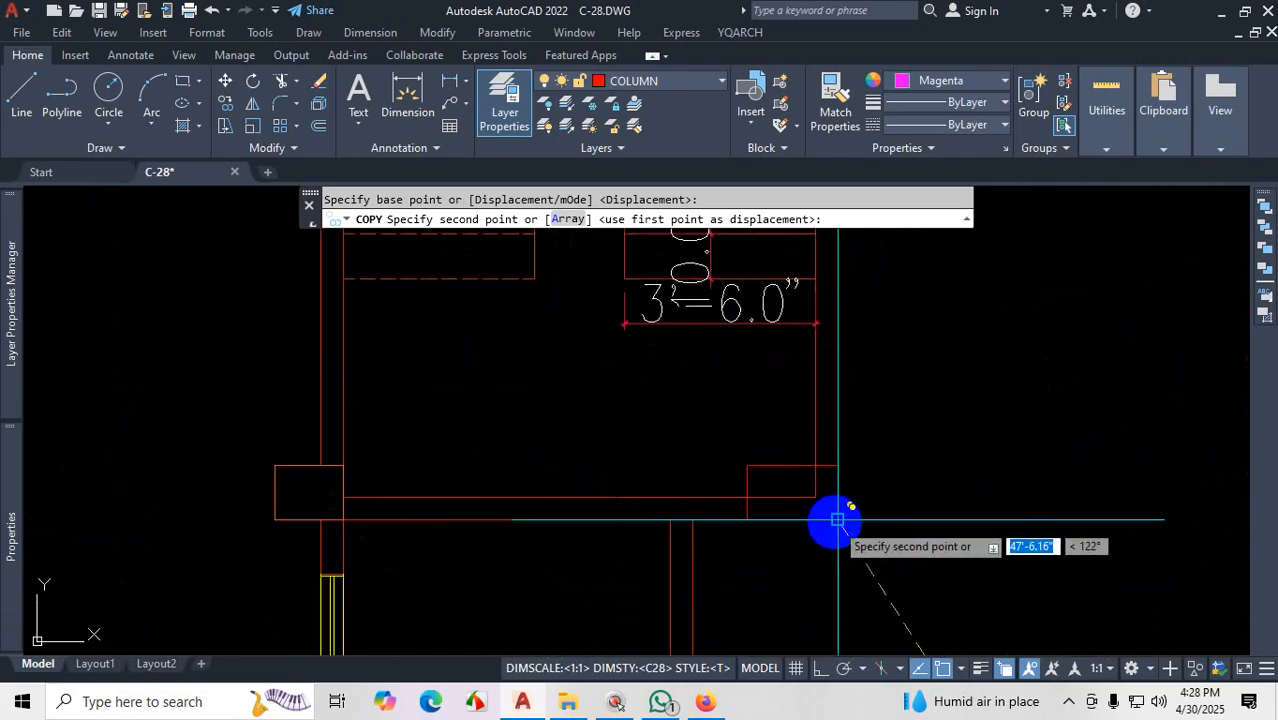
pyautogui.click(837, 519)
pyautogui.scroll(-6, 799, 562)
pyautogui.press('Escape')
pyautogui.scroll(4, 864, 542)
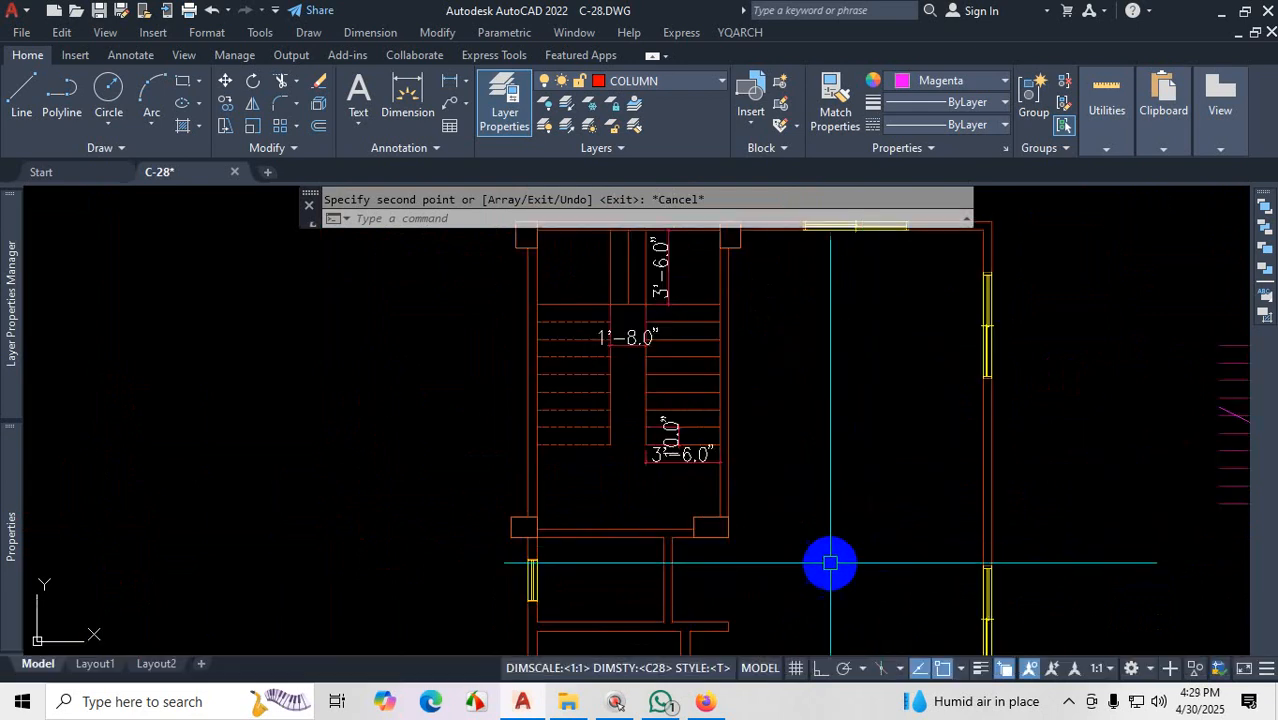
pyautogui.scroll(2, 694, 522)
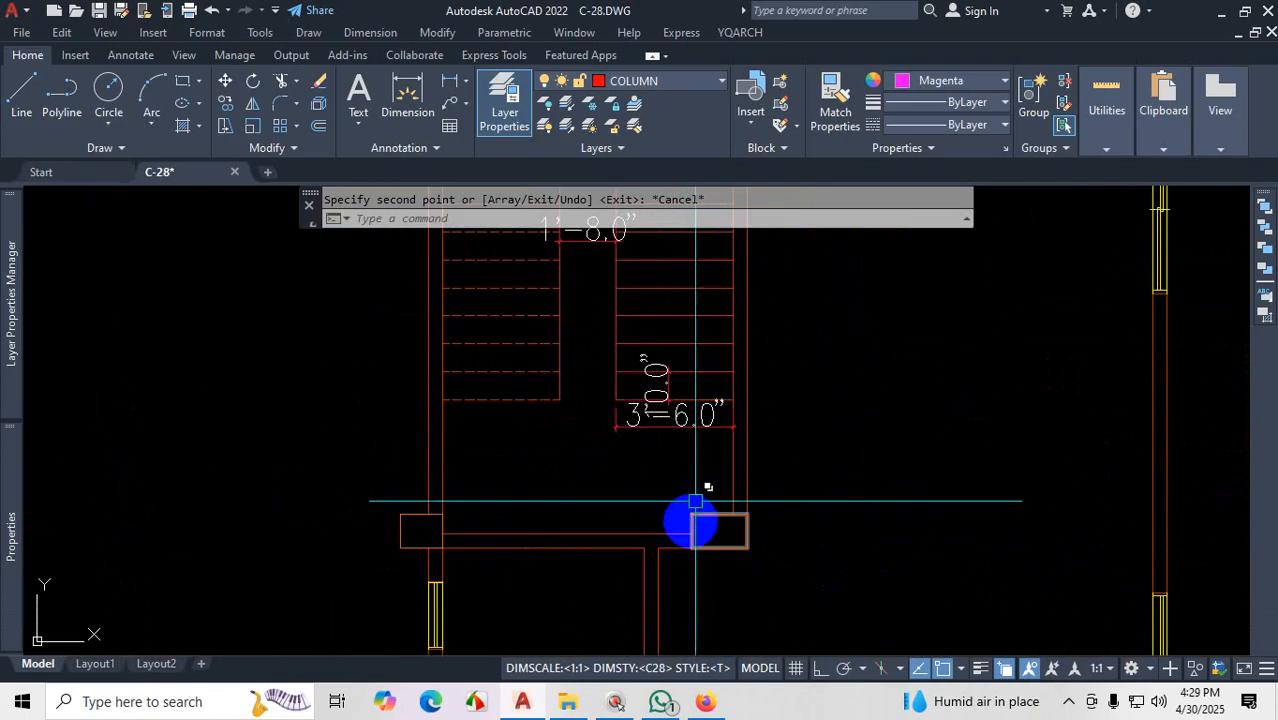
pyautogui.scroll(-2, 708, 482)
pyautogui.scroll(-2, 708, 482)
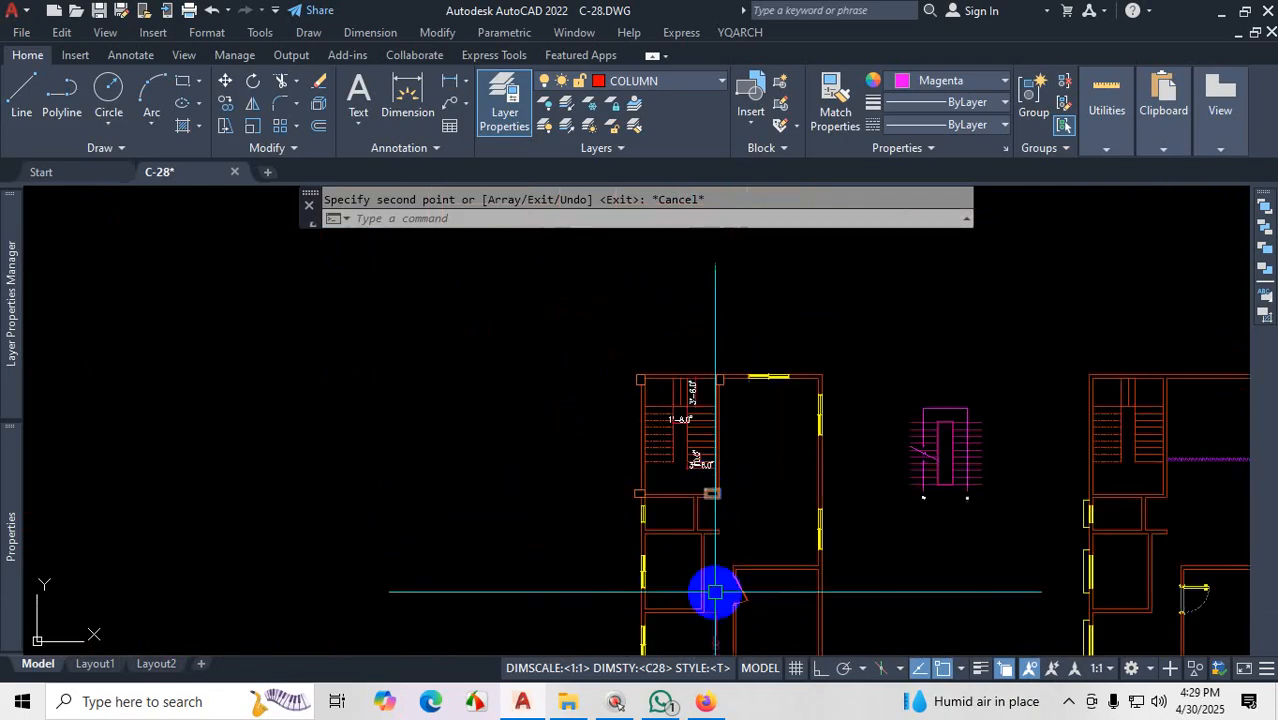
# Step: Switch to Firefox and examine the column location beside the stair's double door in the PROJECT-1 floor plan PDF
pyautogui.click(706, 701)
pyautogui.scroll(1, 782, 522)
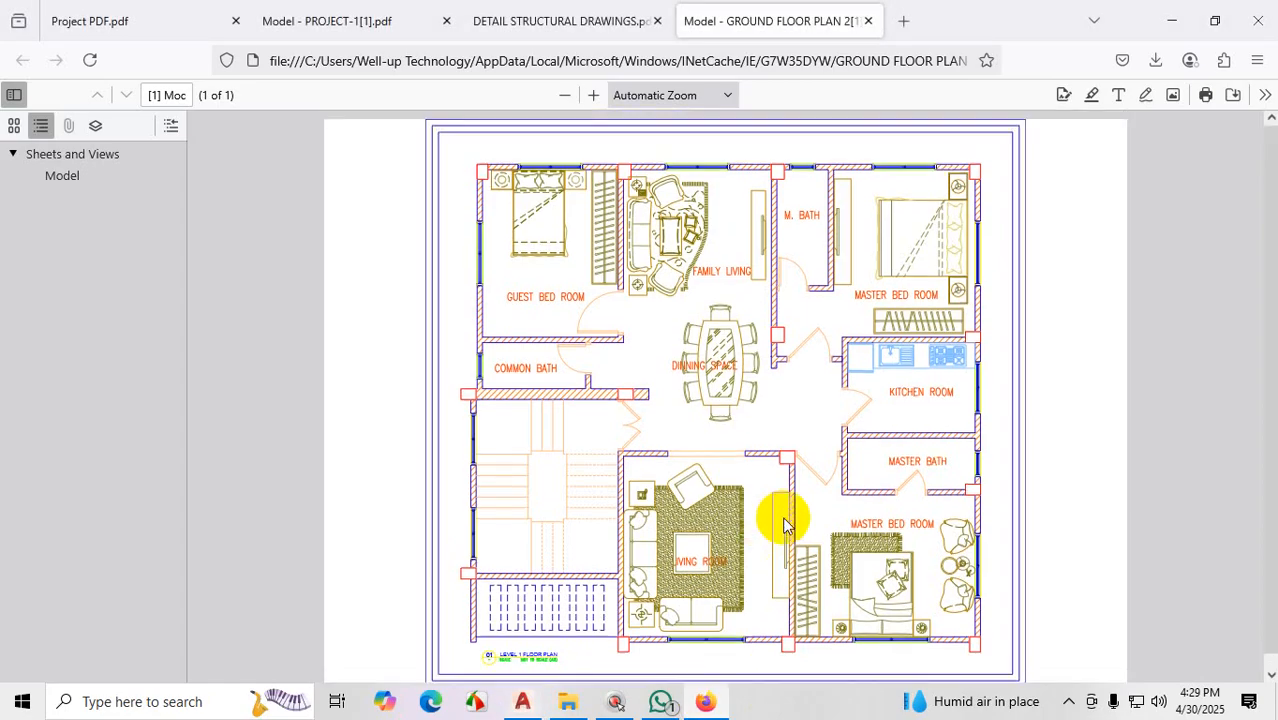
pyautogui.click(585, 21)
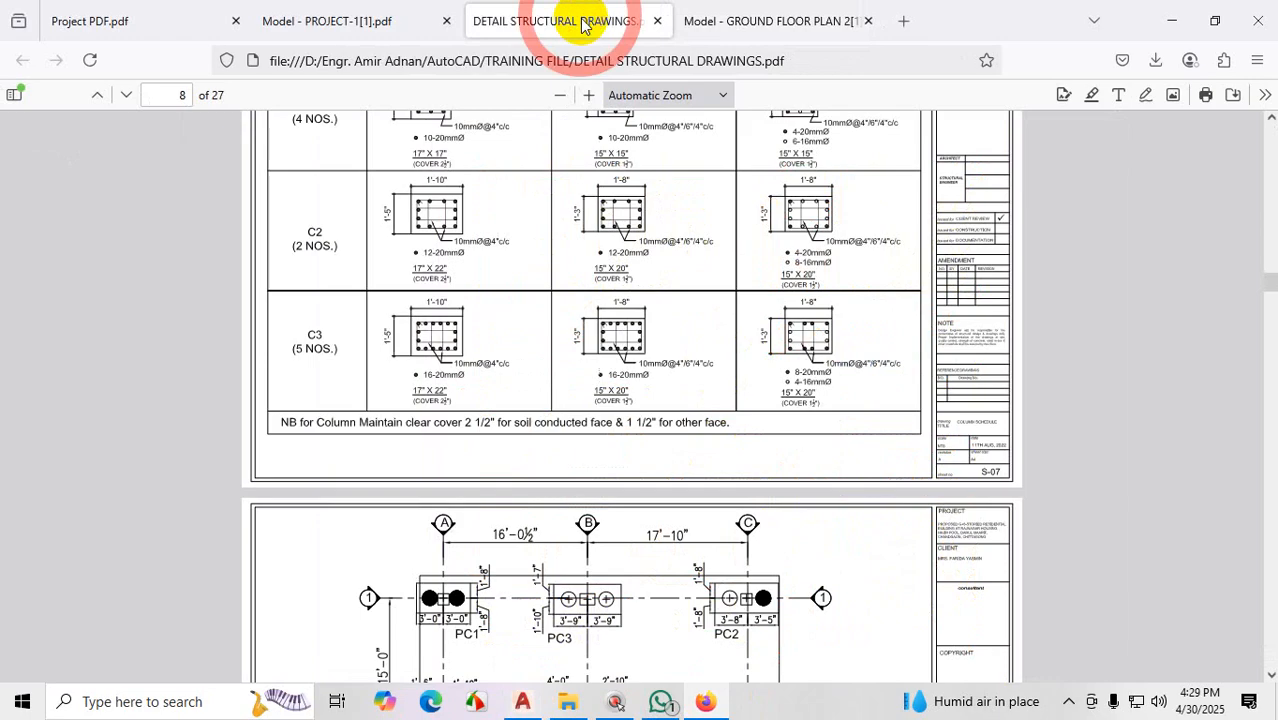
pyautogui.click(360, 24)
pyautogui.scroll(8, 866, 320)
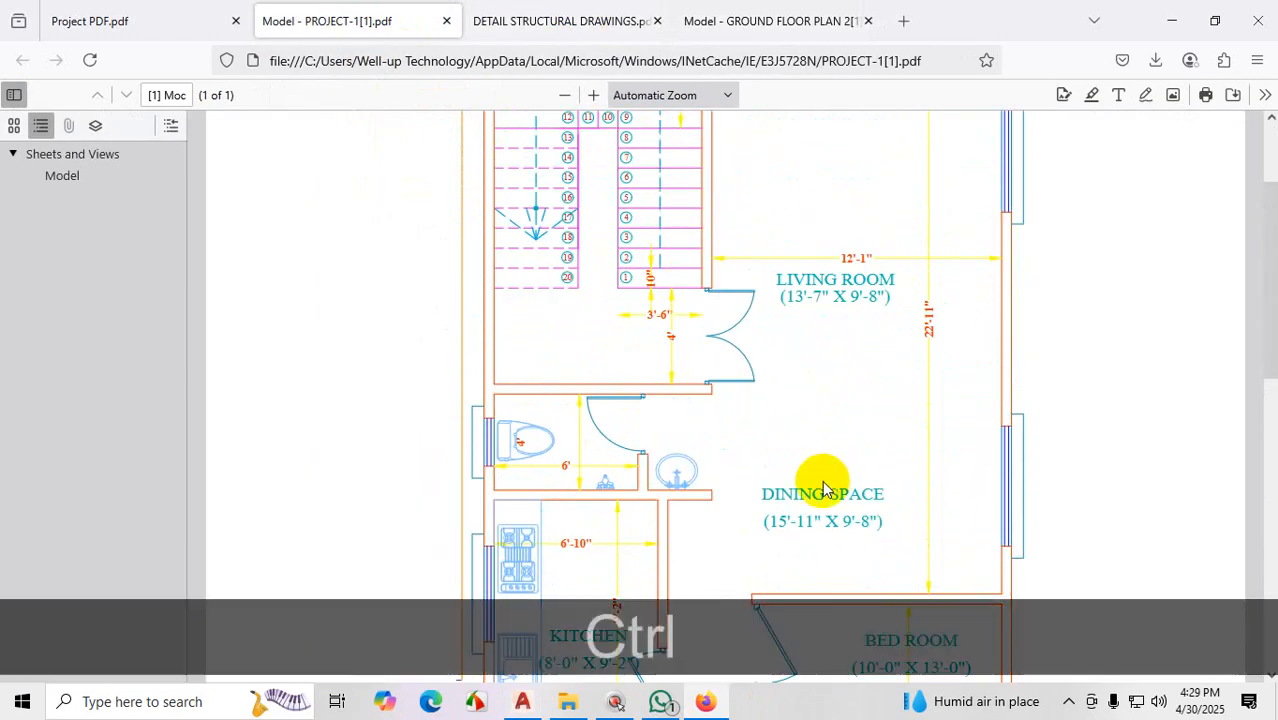
pyautogui.hotkey('ctrl', '1')
pyautogui.click(712, 460)
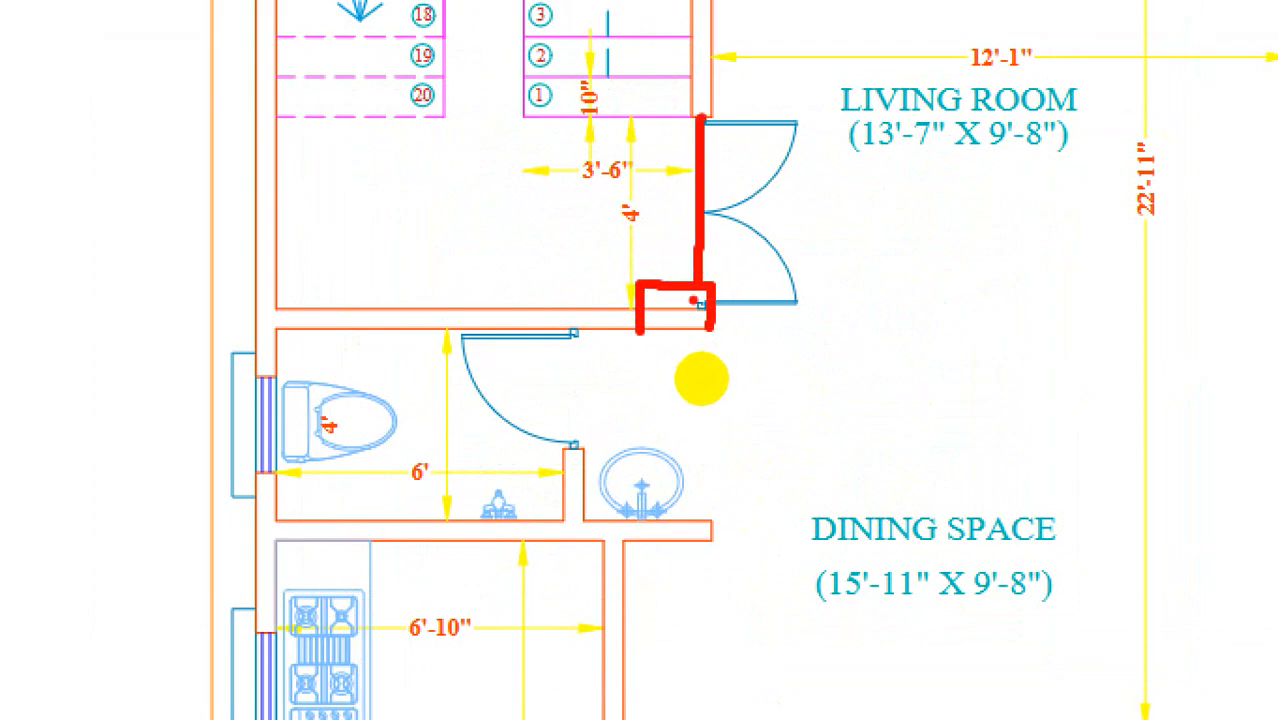
pyautogui.press('Escape')
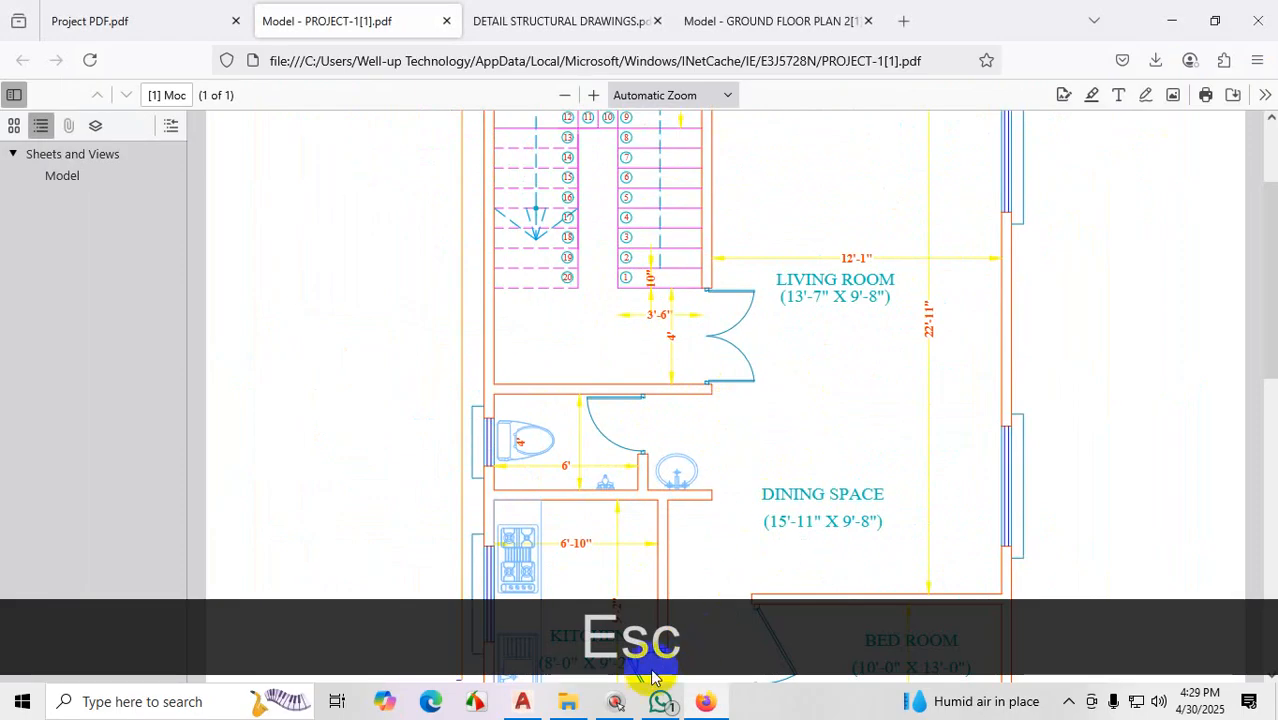
# Step: Switch back to AutoCAD and move the stairwell's lower-right column down 7" so its top edge aligns with the landing wall's upper face
pyautogui.click(535, 706)
pyautogui.scroll(5, 710, 522)
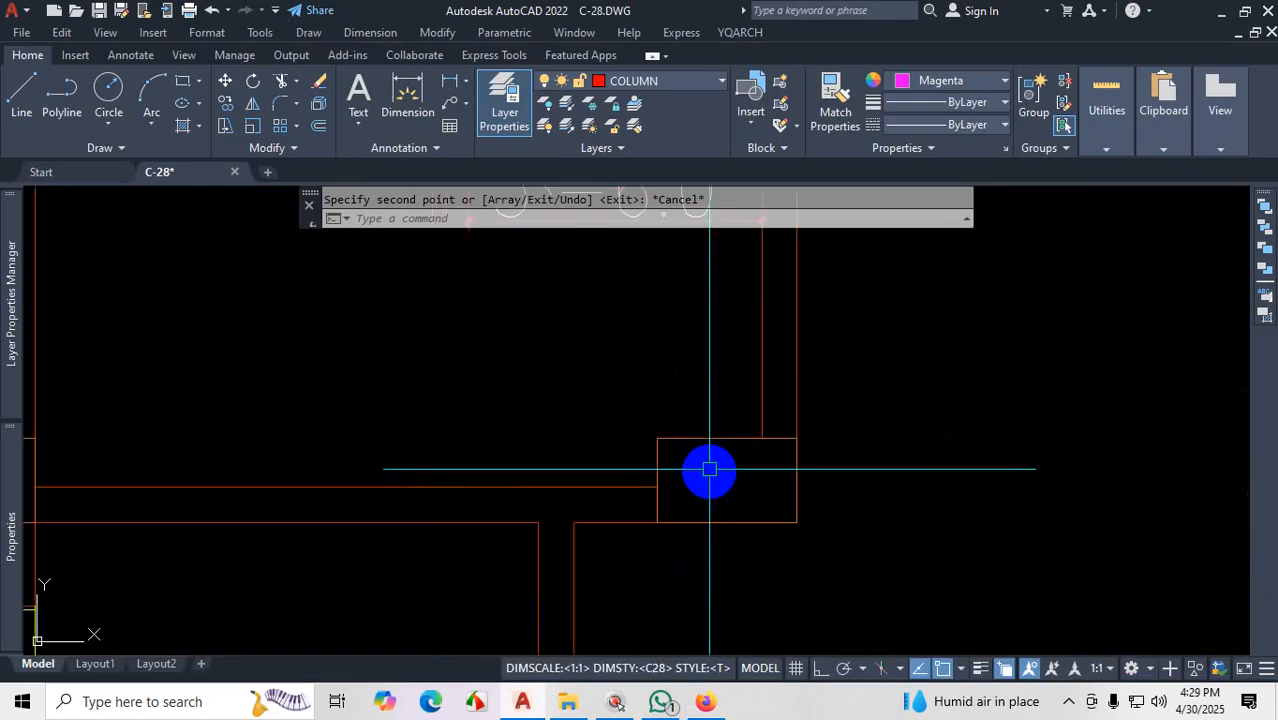
pyautogui.click(688, 412)
pyautogui.click(633, 459)
pyautogui.press('m')
pyautogui.press('space')
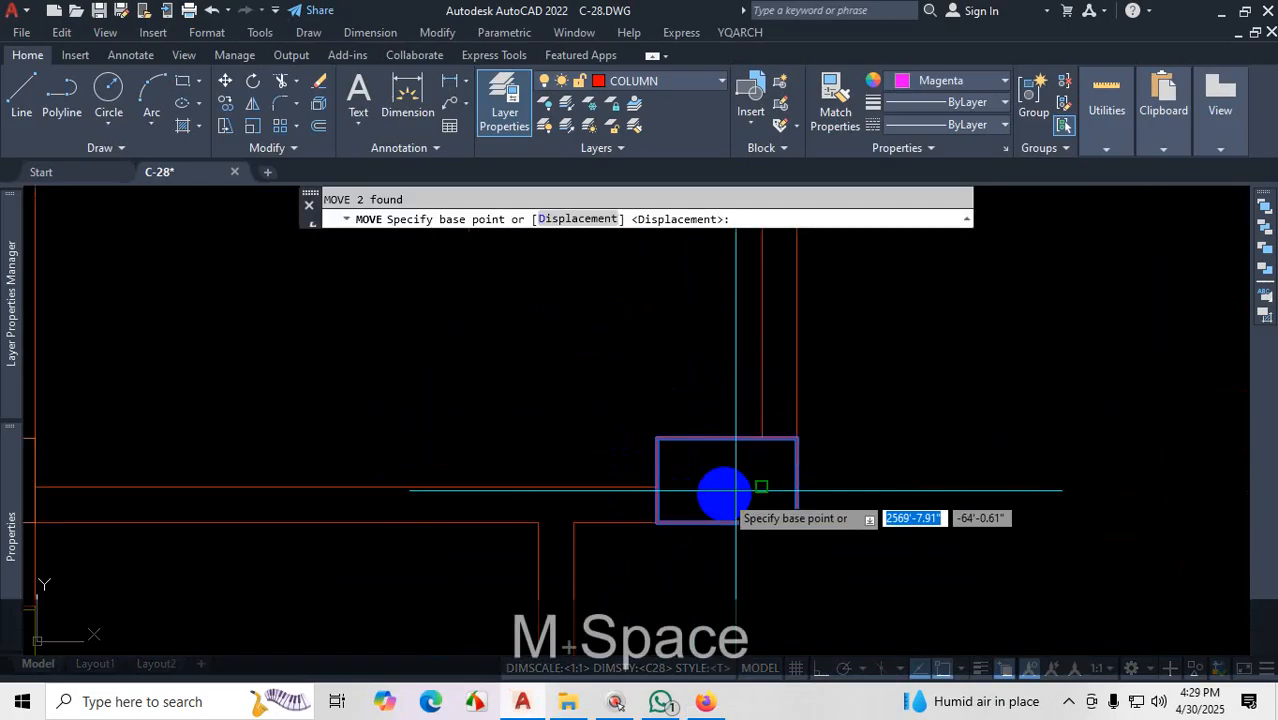
pyautogui.scroll(2, 745, 459)
pyautogui.click(758, 429)
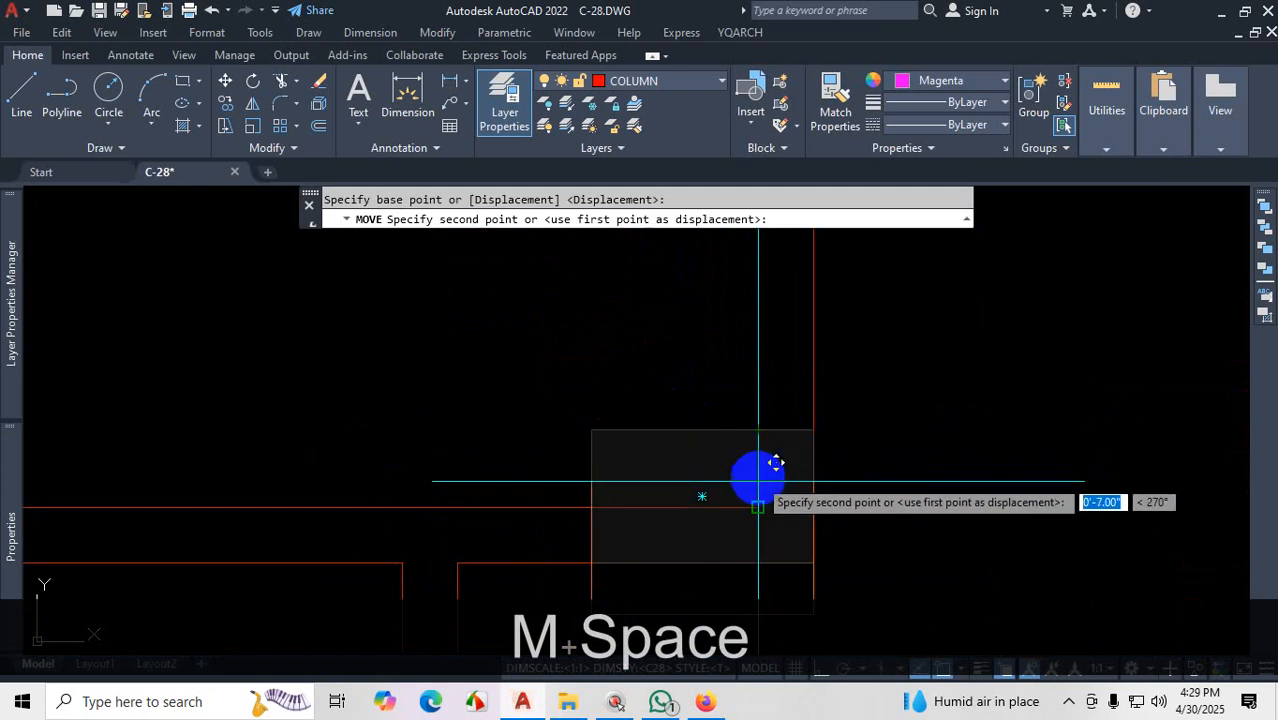
pyautogui.click(757, 506)
pyautogui.scroll(-2, 840, 405)
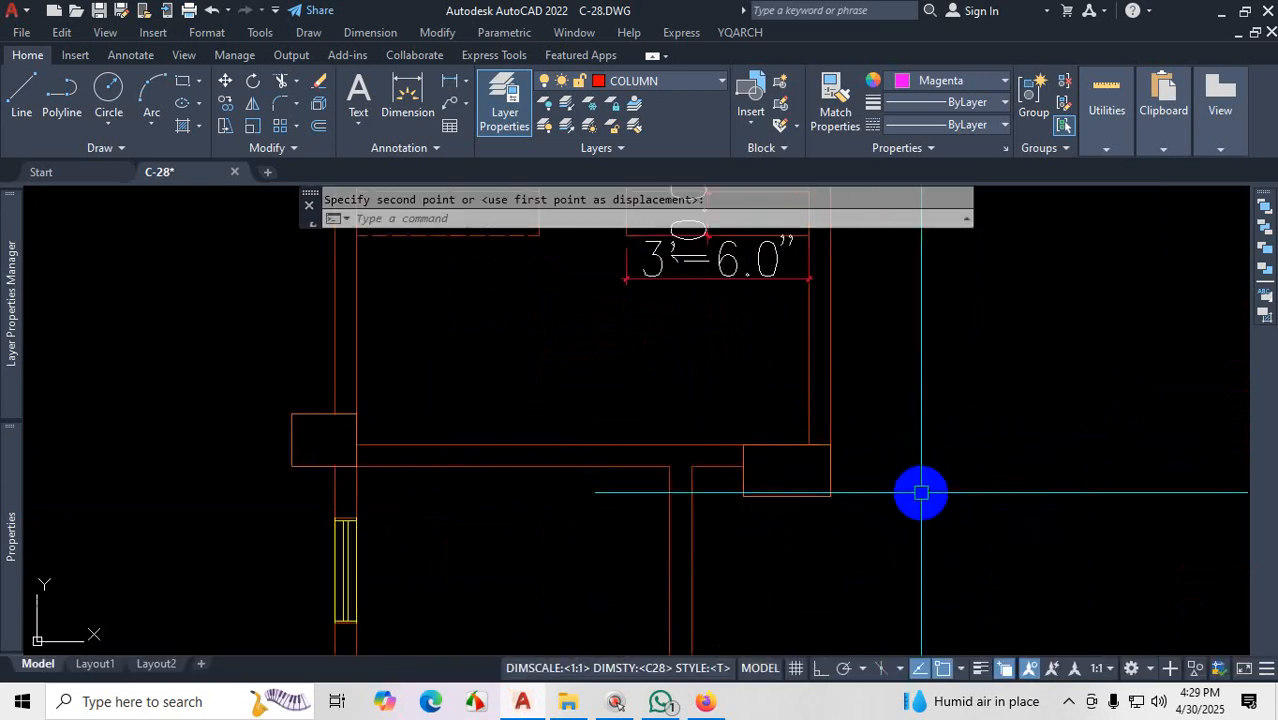
pyautogui.scroll(-3, 807, 528)
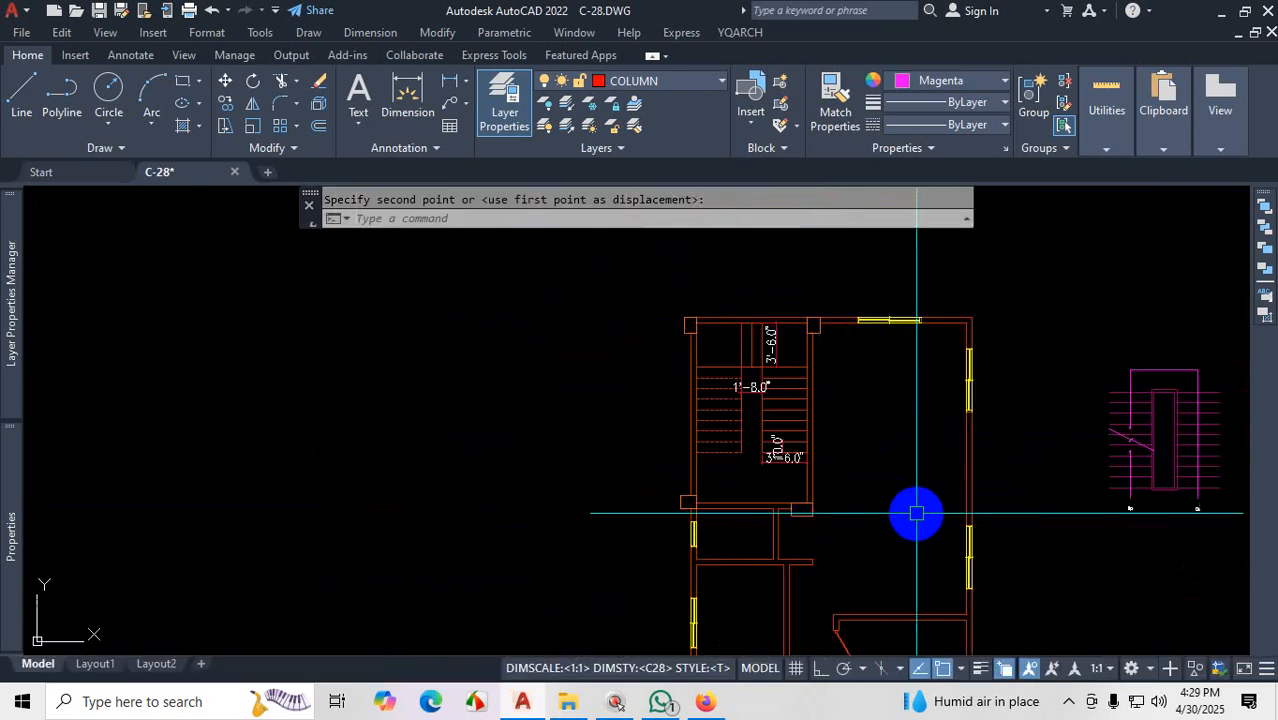
pyautogui.scroll(1, 912, 518)
pyautogui.scroll(-1, 903, 522)
pyautogui.scroll(1, 901, 516)
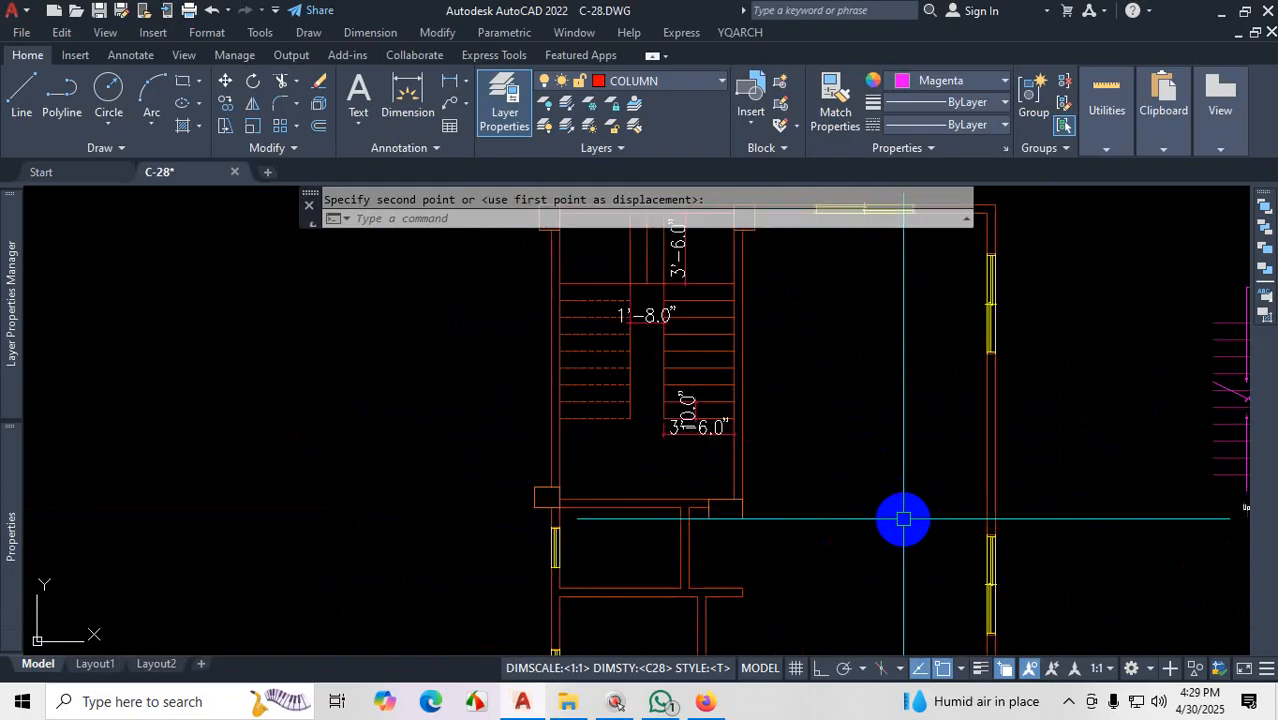
pyautogui.scroll(-1, 876, 525)
pyautogui.scroll(2, 895, 484)
pyautogui.press('ctrl')
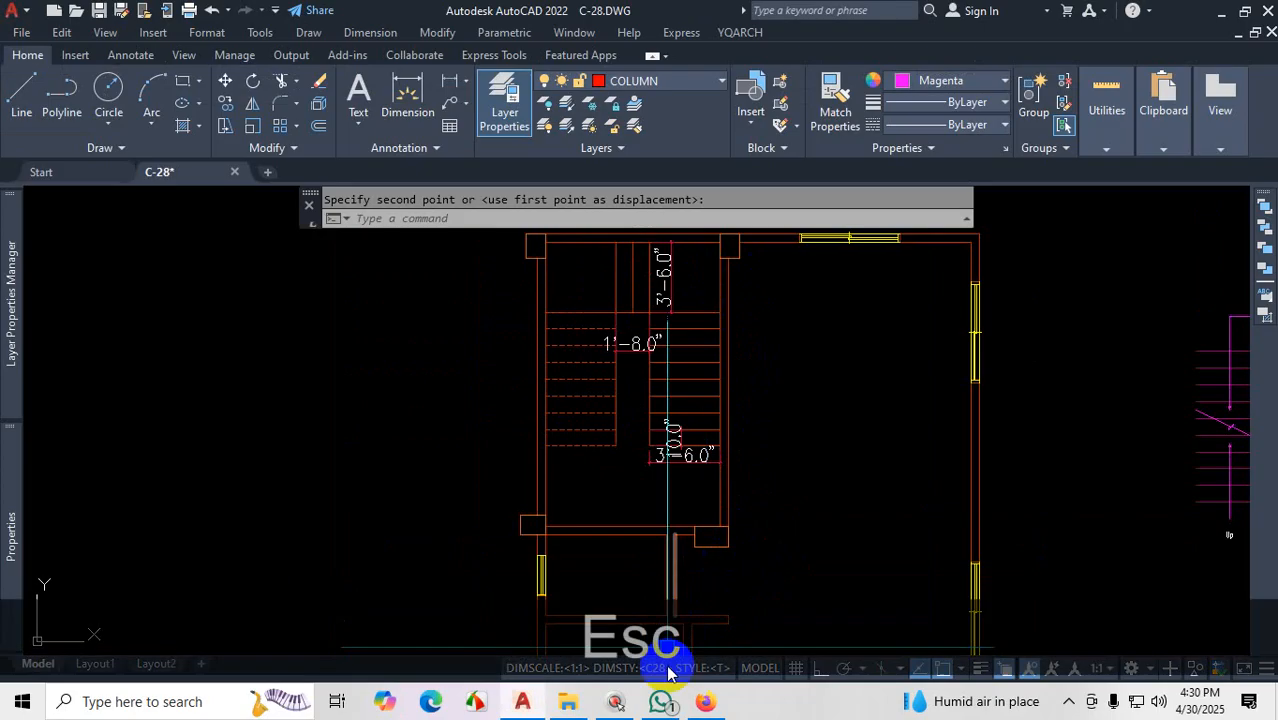
pyautogui.scroll(5, 700, 545)
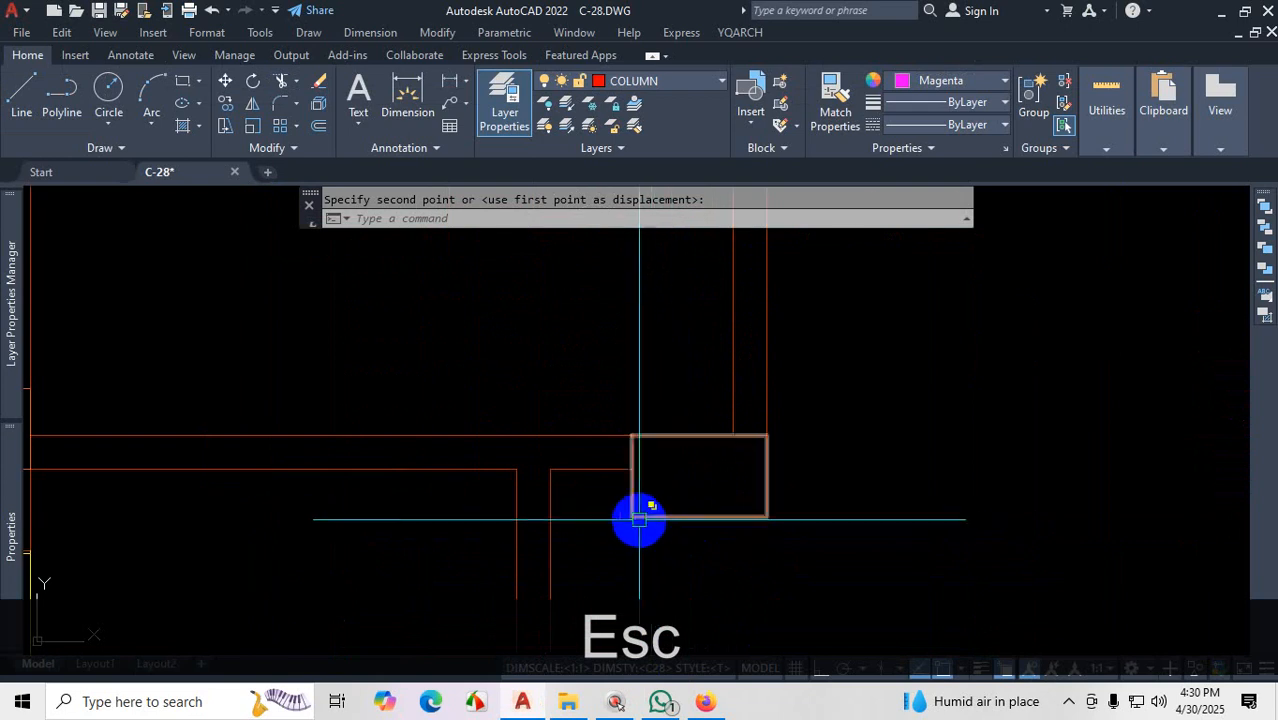
pyautogui.scroll(4, 650, 510)
pyautogui.click(581, 543)
pyautogui.click(757, 547)
pyautogui.write('m')
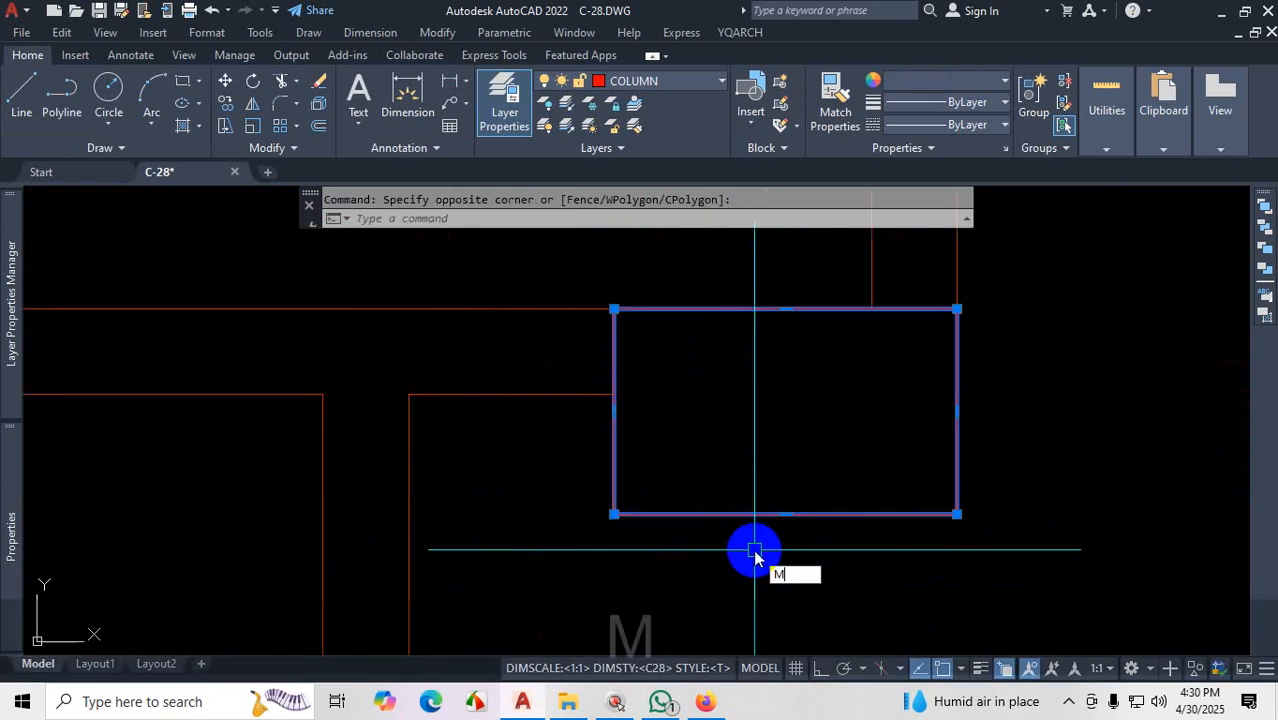
pyautogui.press('Return')
pyautogui.scroll(-2, 861, 459)
pyautogui.click(921, 366)
pyautogui.scroll(-4, 884, 442)
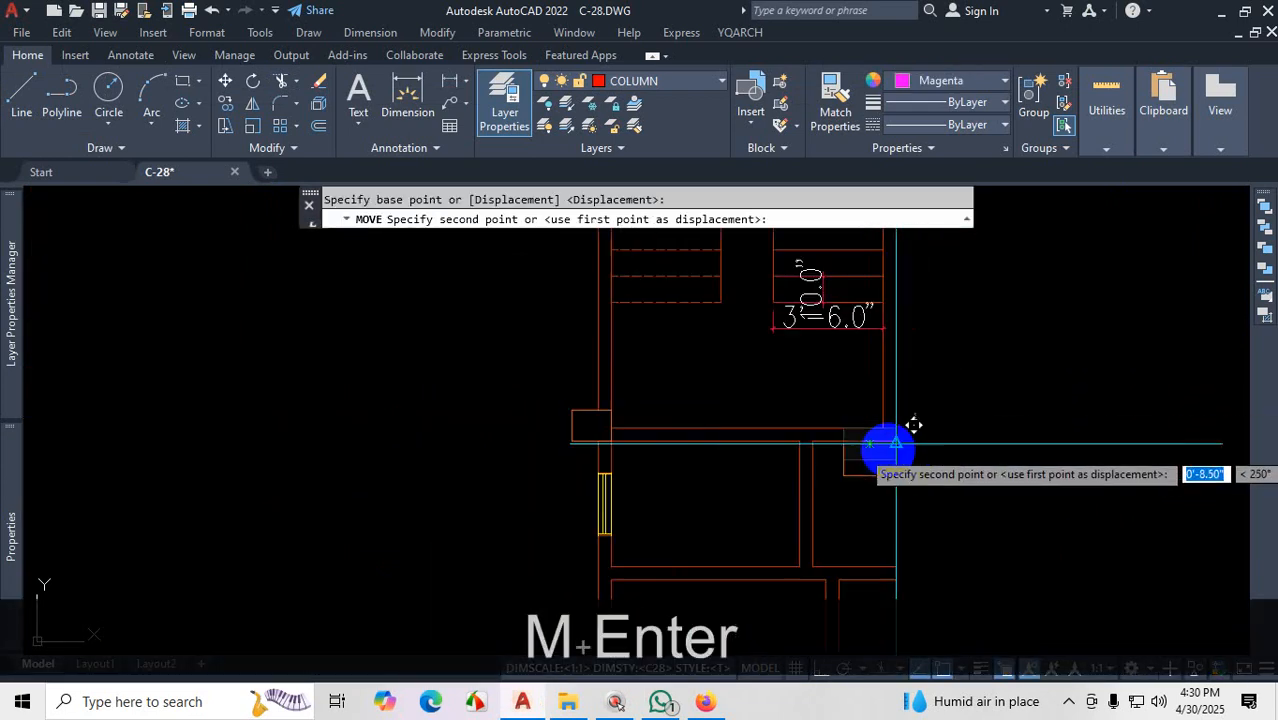
pyautogui.scroll(2, 880, 380)
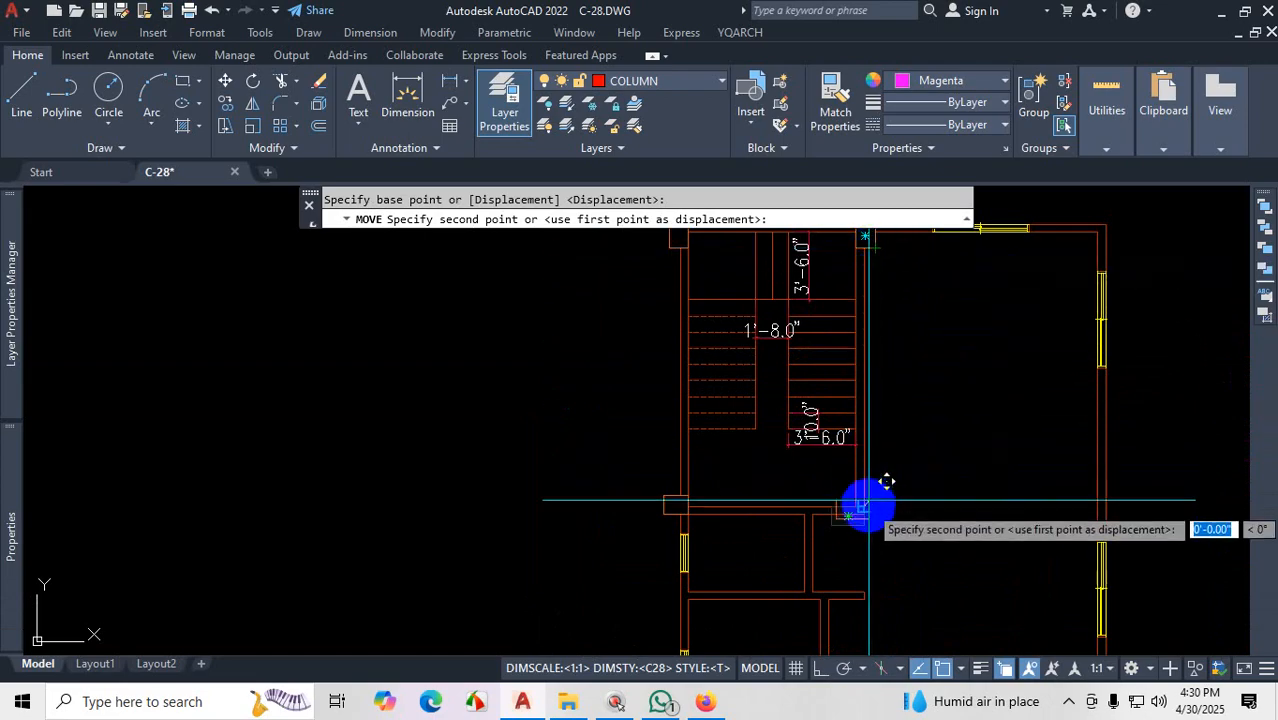
pyautogui.scroll(2, 886, 478)
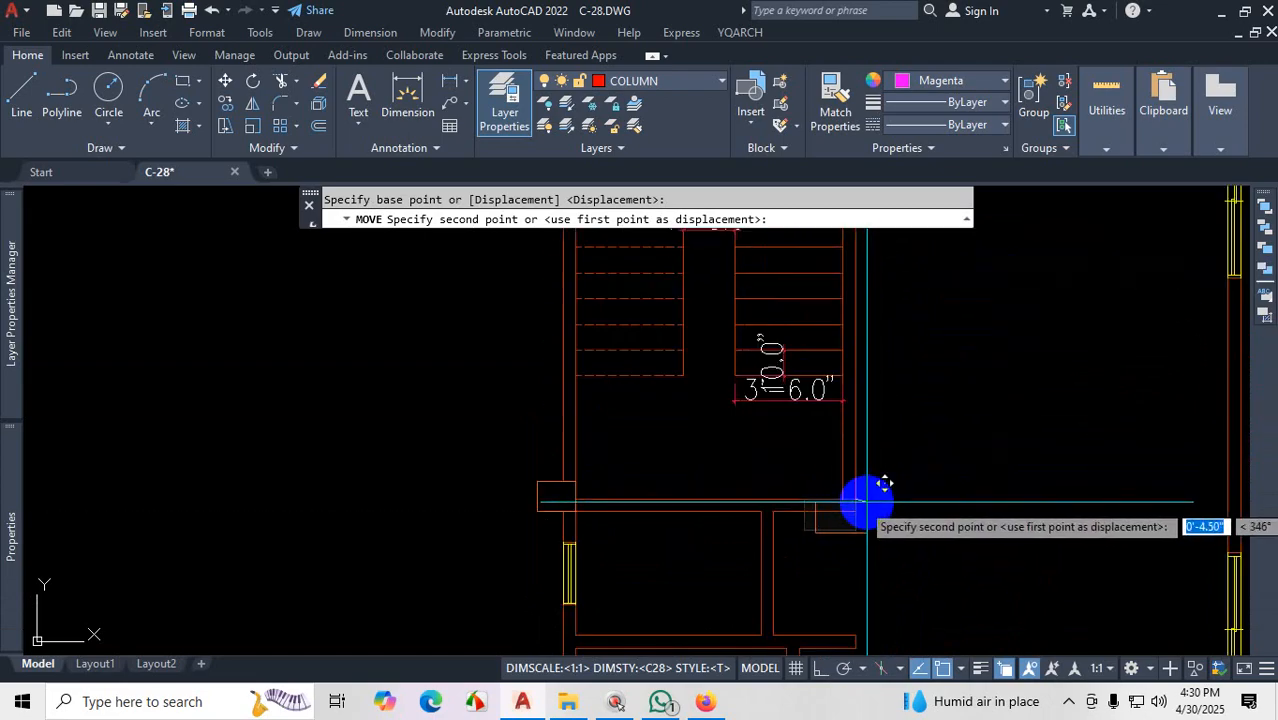
pyautogui.scroll(-3, 870, 470)
pyautogui.scroll(2, 860, 420)
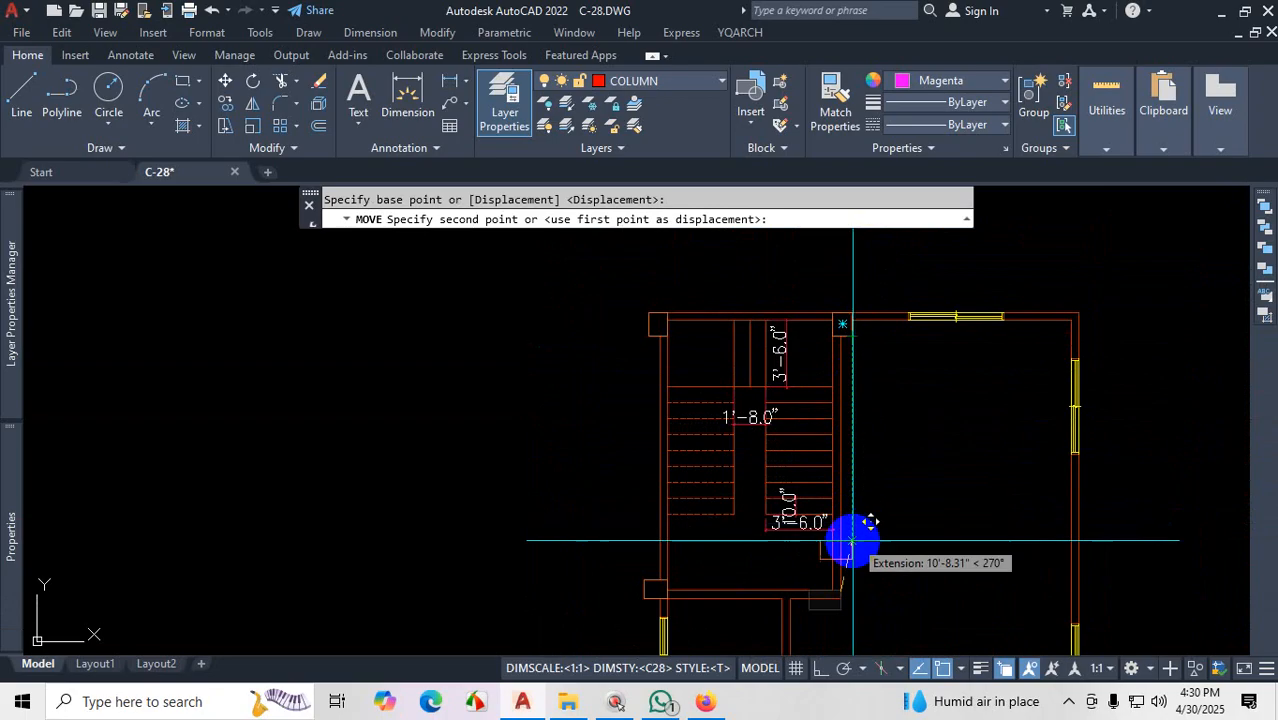
pyautogui.scroll(2, 848, 584)
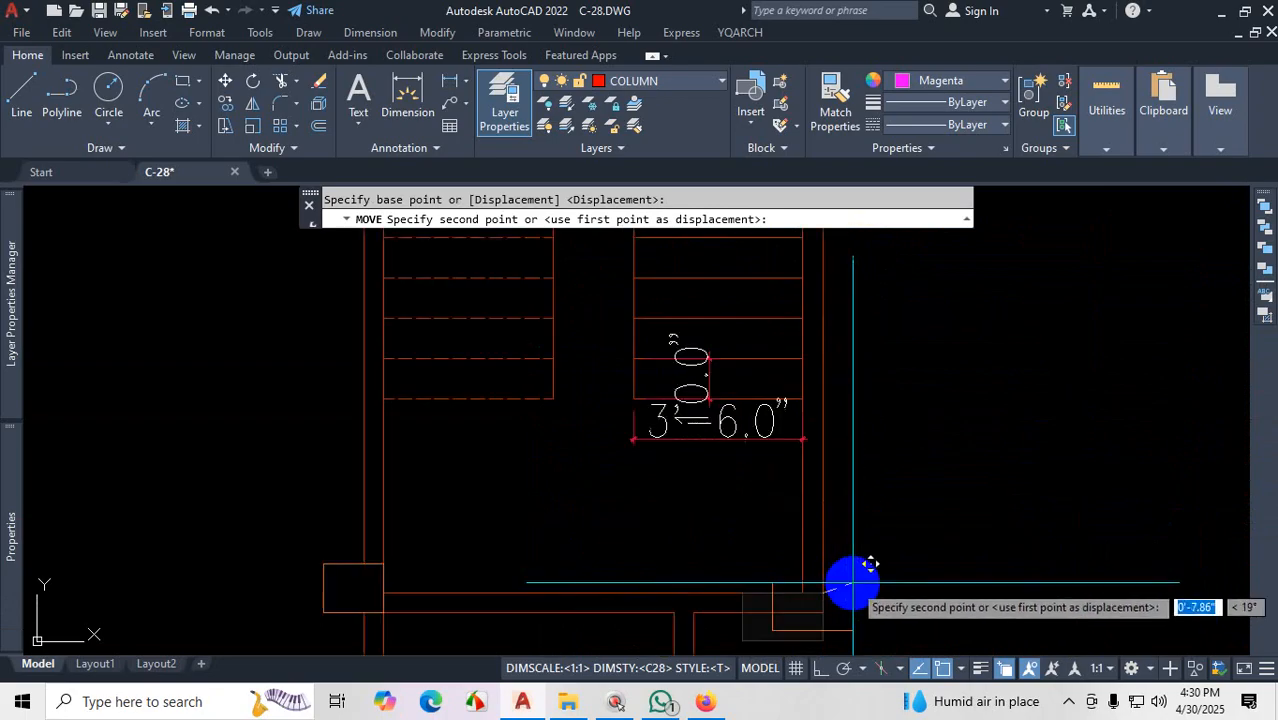
pyautogui.scroll(-3, 835, 515)
pyautogui.press('Escape')
# Step: Move the stairwell's lower-right column 5" horizontally to the right with Ortho on
pyautogui.scroll(2, 850, 425)
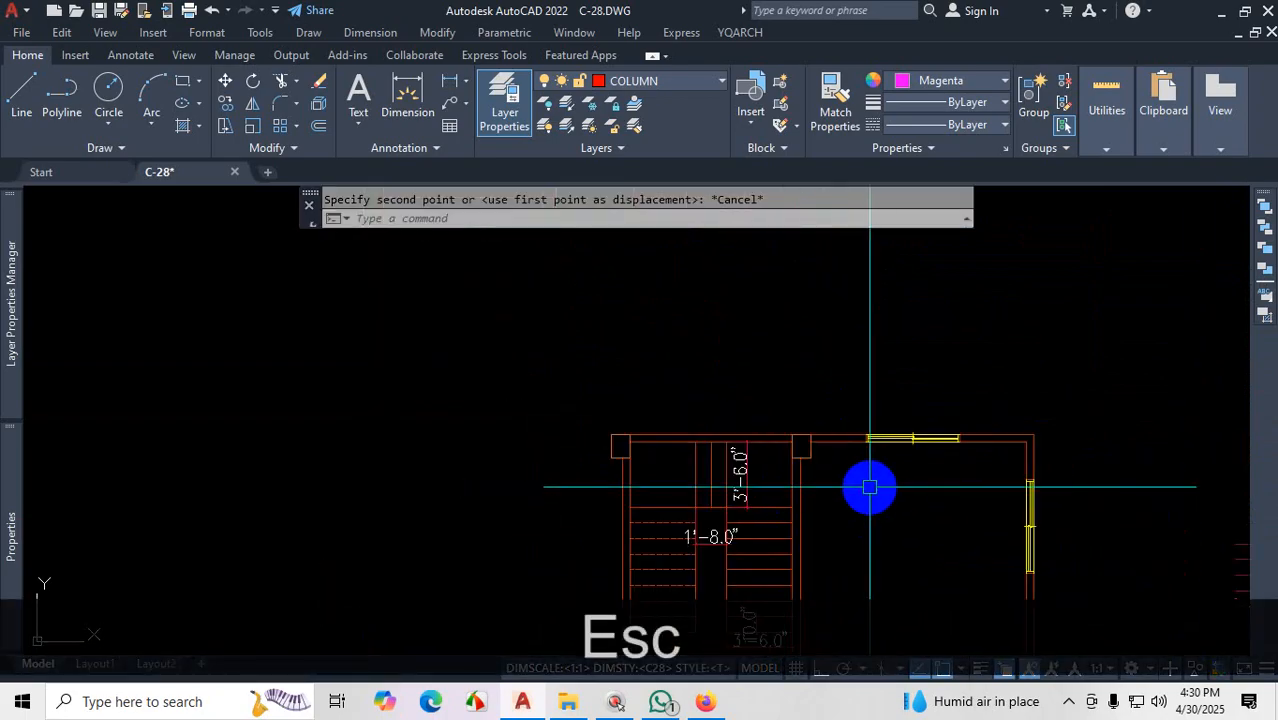
pyautogui.scroll(2, 845, 499)
pyautogui.scroll(3, 776, 428)
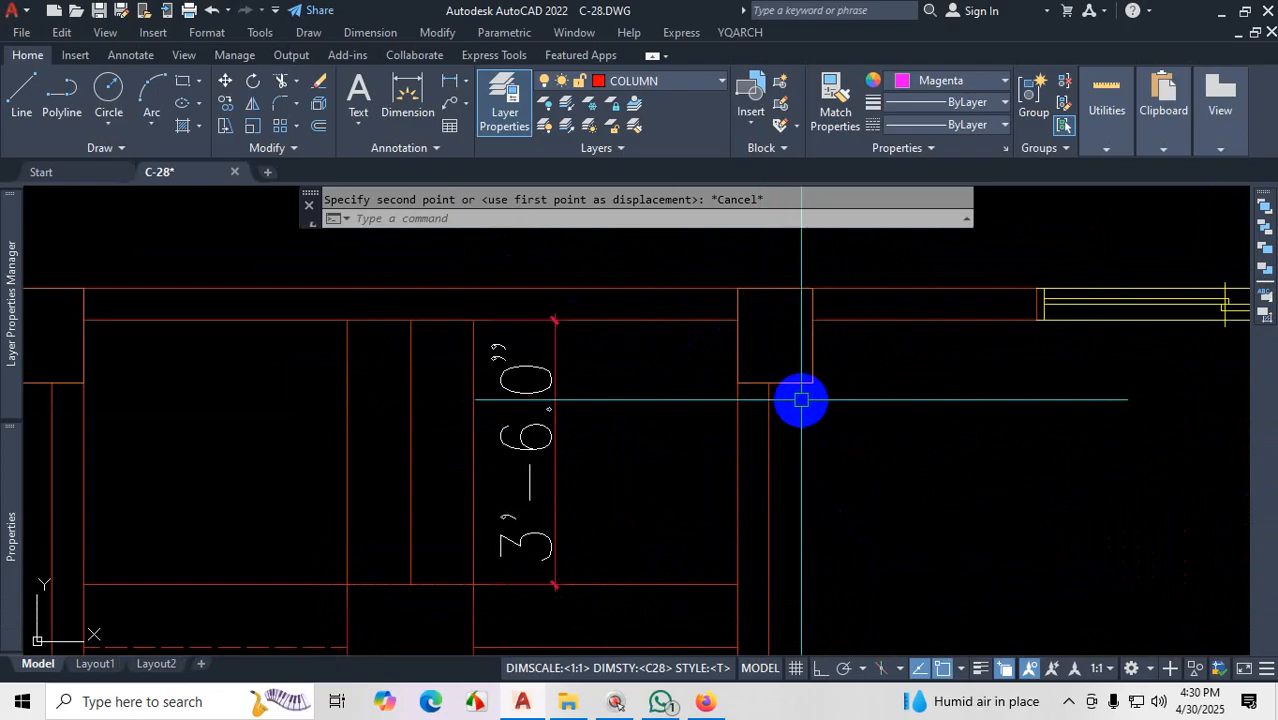
pyautogui.scroll(-4, 801, 400)
pyautogui.scroll(6, 790, 522)
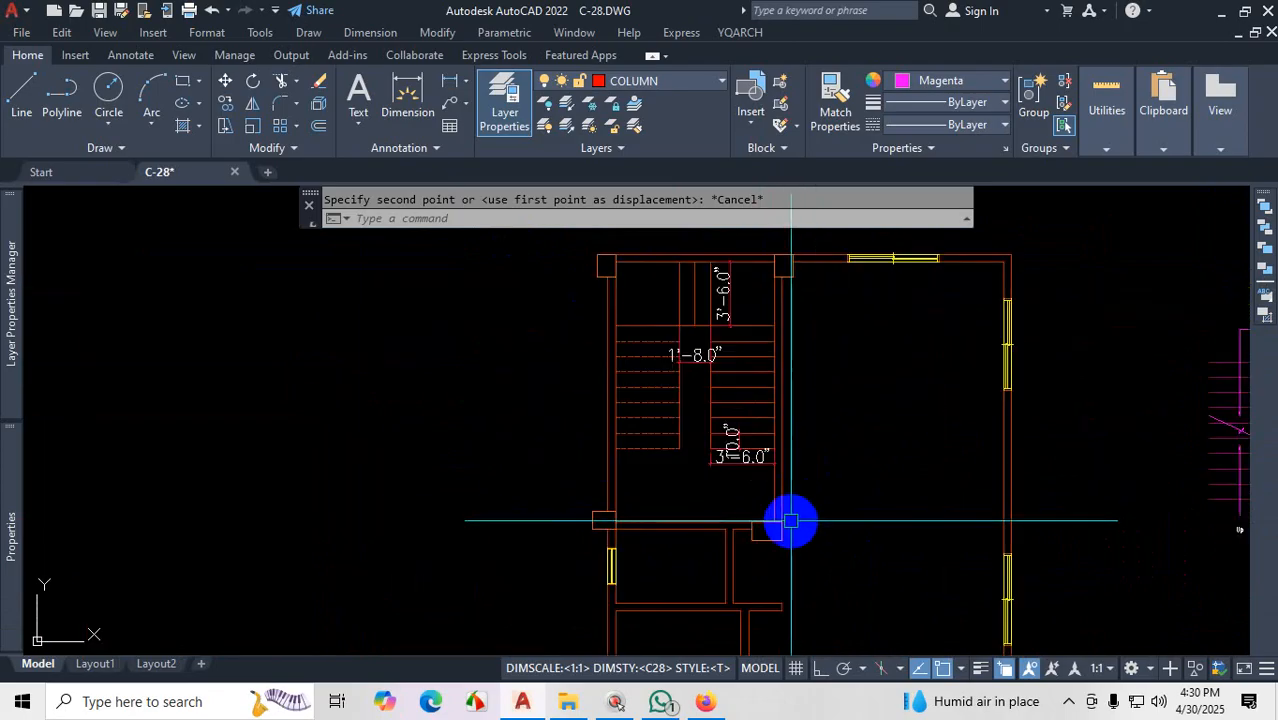
pyautogui.click(635, 565)
pyautogui.click(595, 586)
pyautogui.click(646, 603)
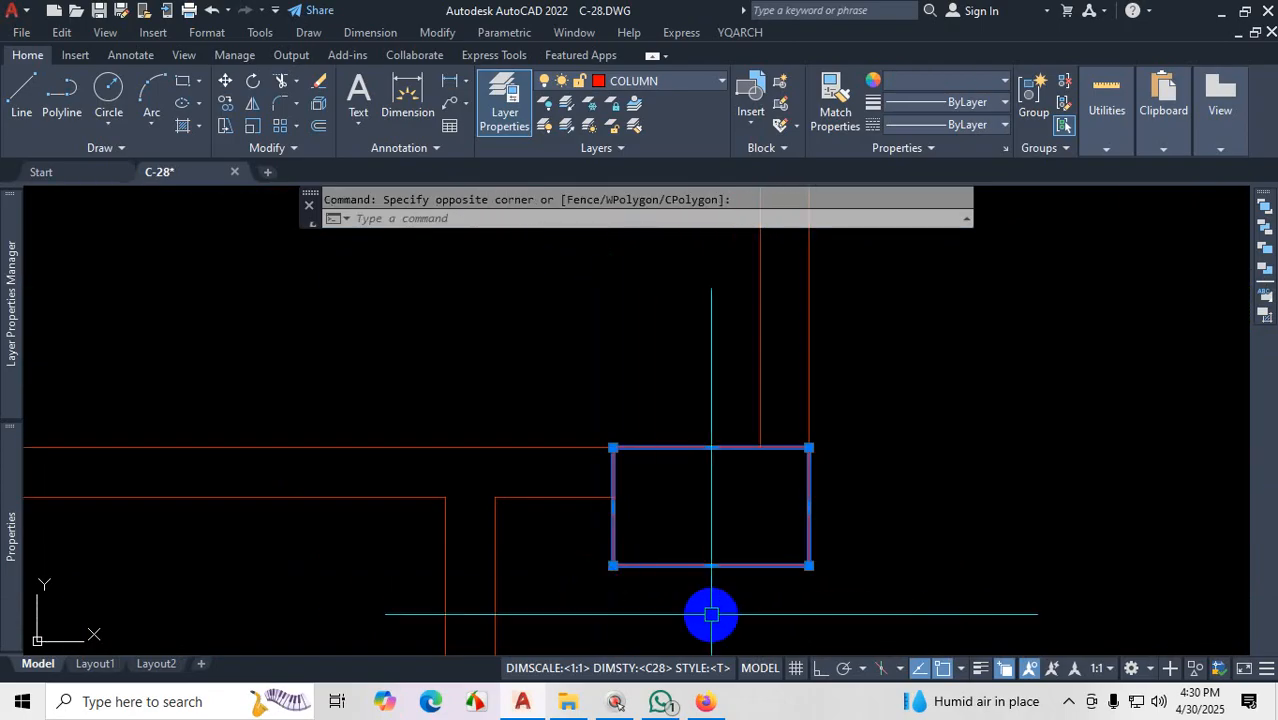
pyautogui.write('m')
pyautogui.press('Return')
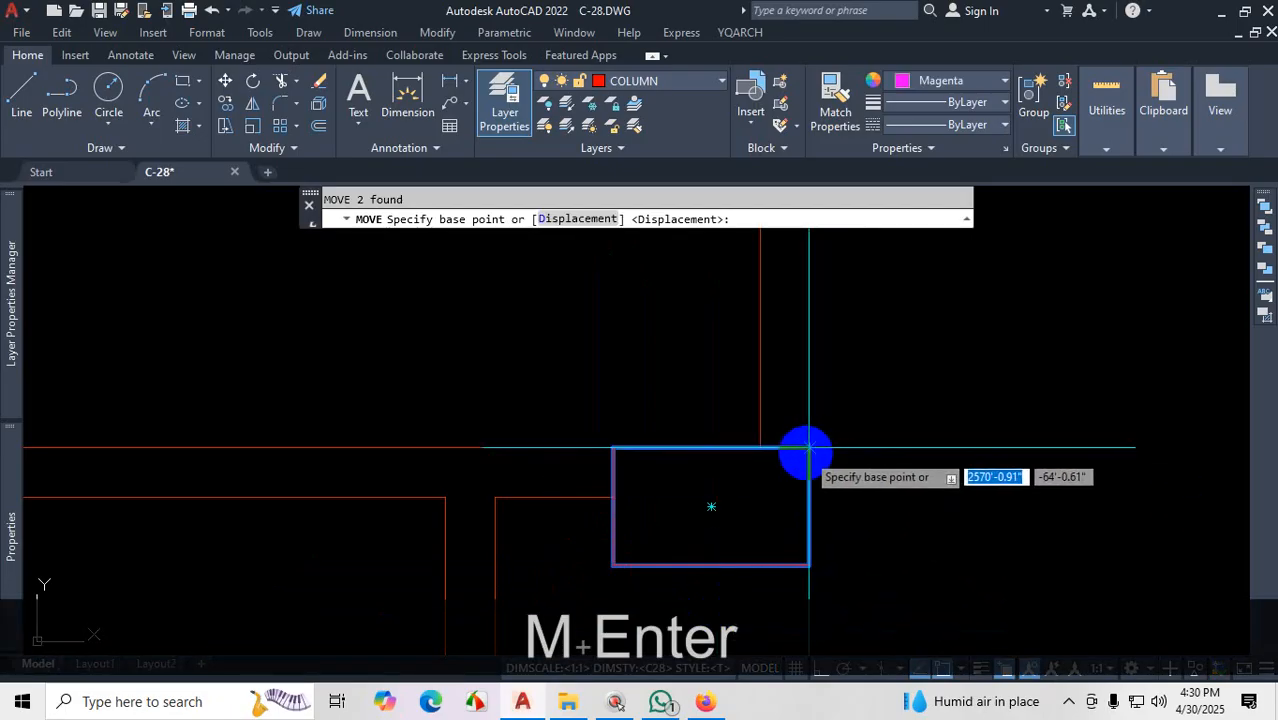
pyautogui.click(809, 447)
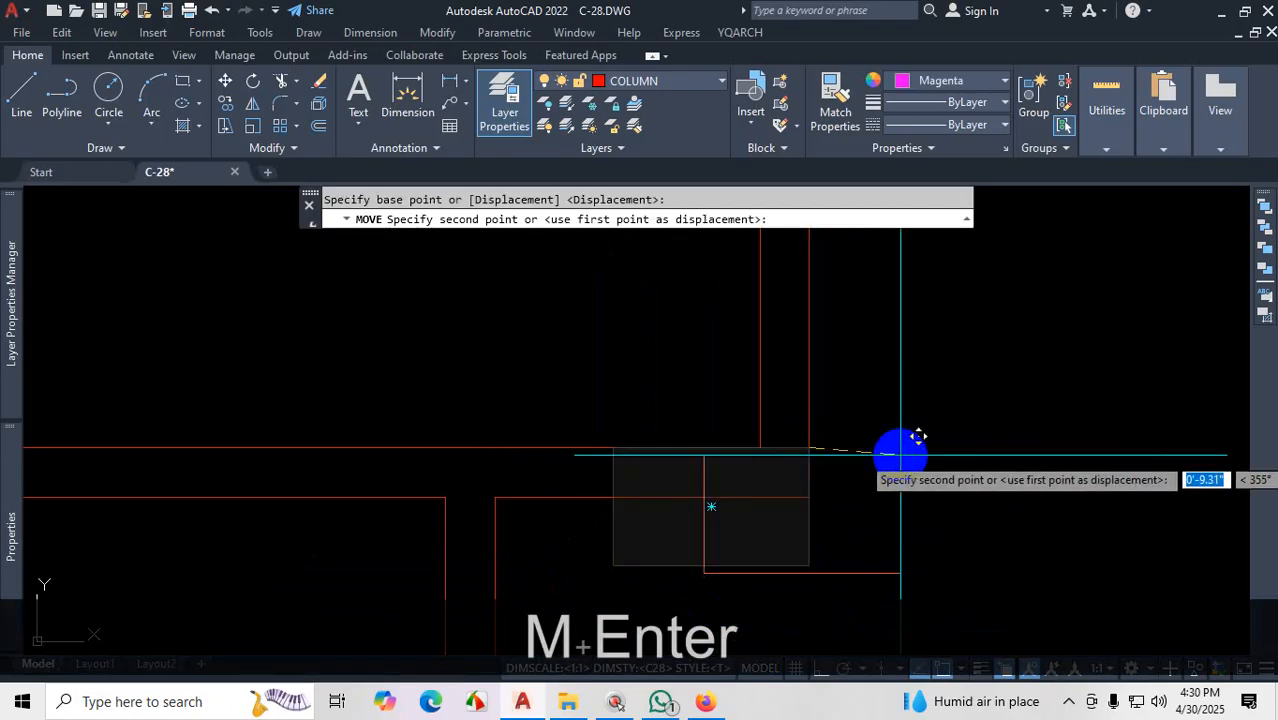
pyautogui.click(821, 670)
pyautogui.write('5')
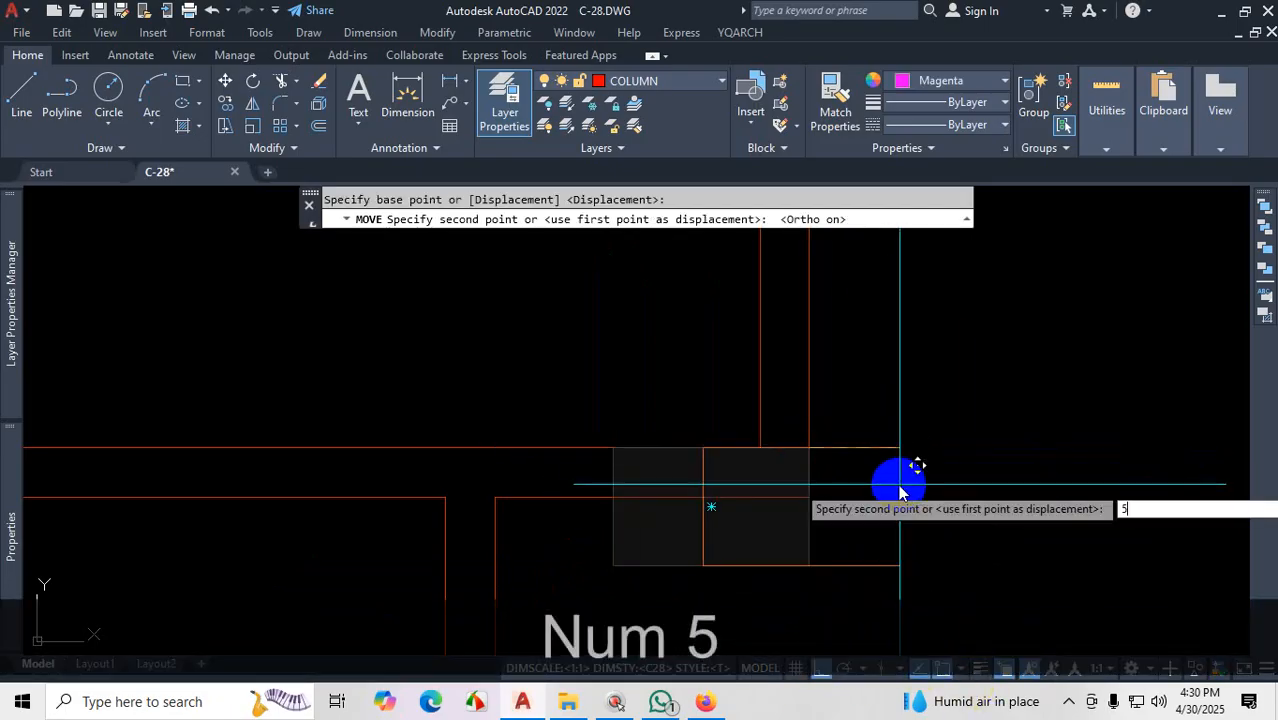
pyautogui.press('Return')
pyautogui.scroll(-5, 807, 513)
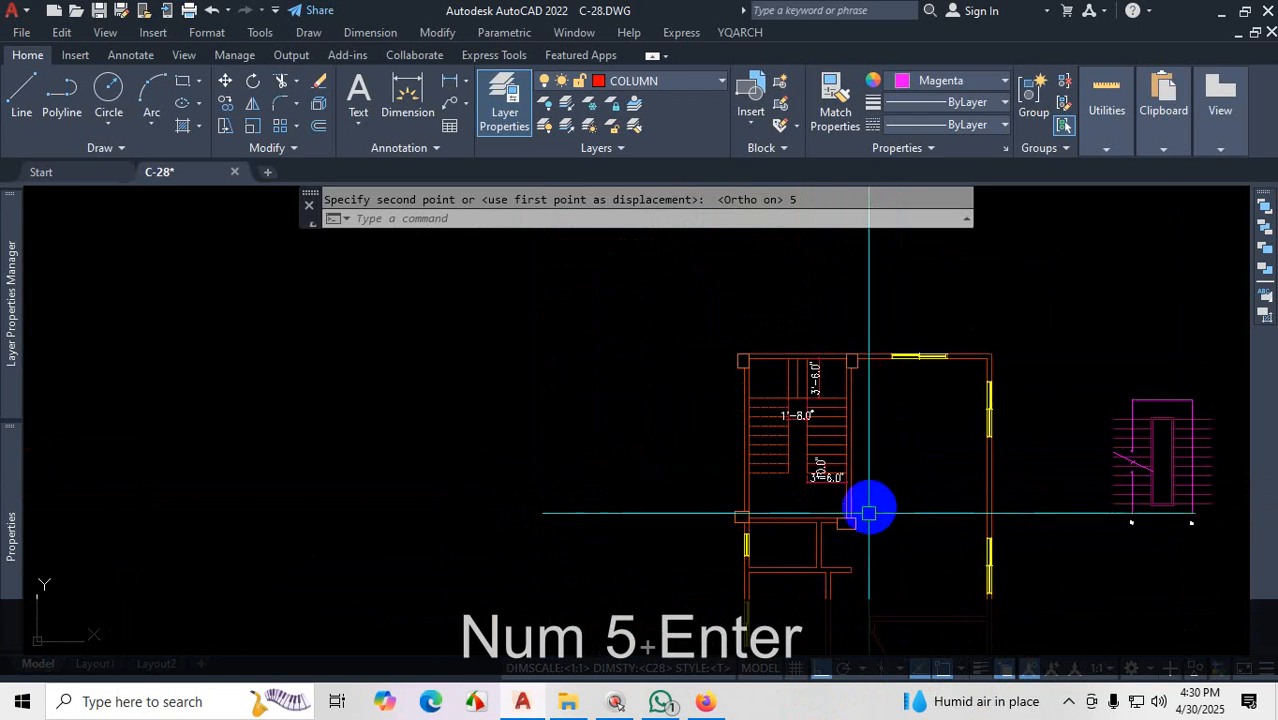
pyautogui.scroll(5, 862, 522)
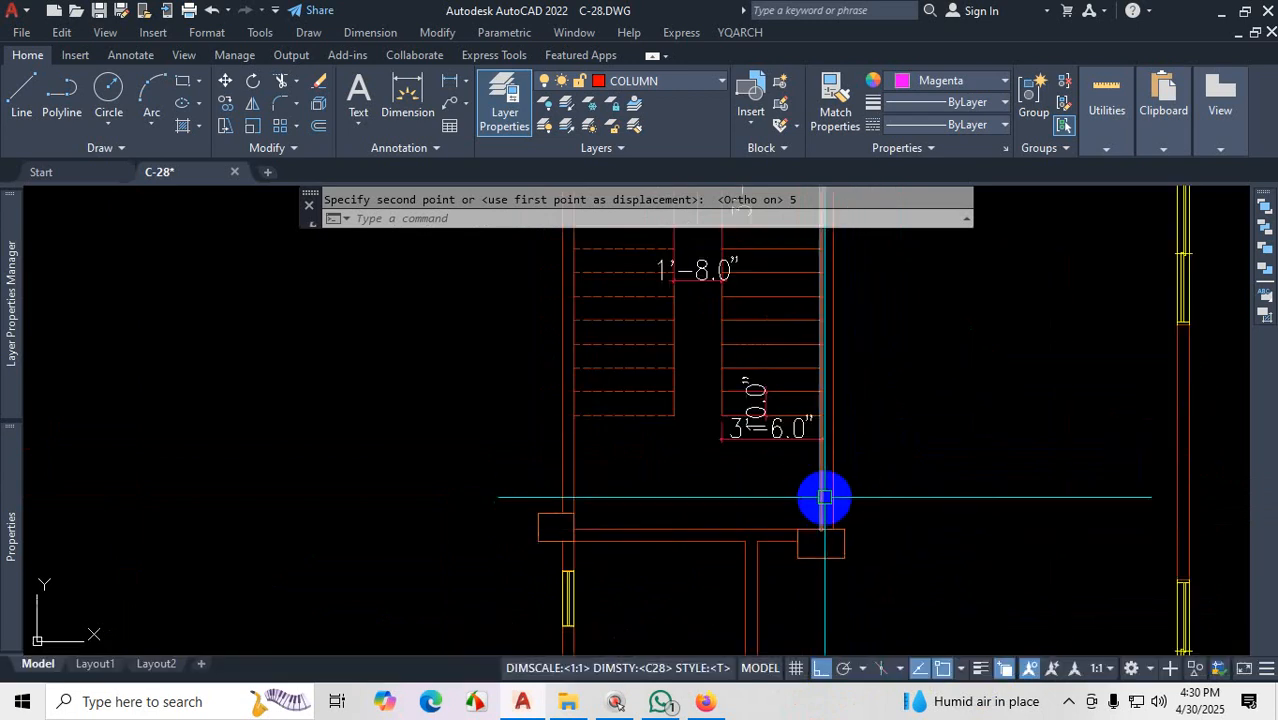
pyautogui.scroll(-3, 824, 528)
pyautogui.scroll(3, 836, 408)
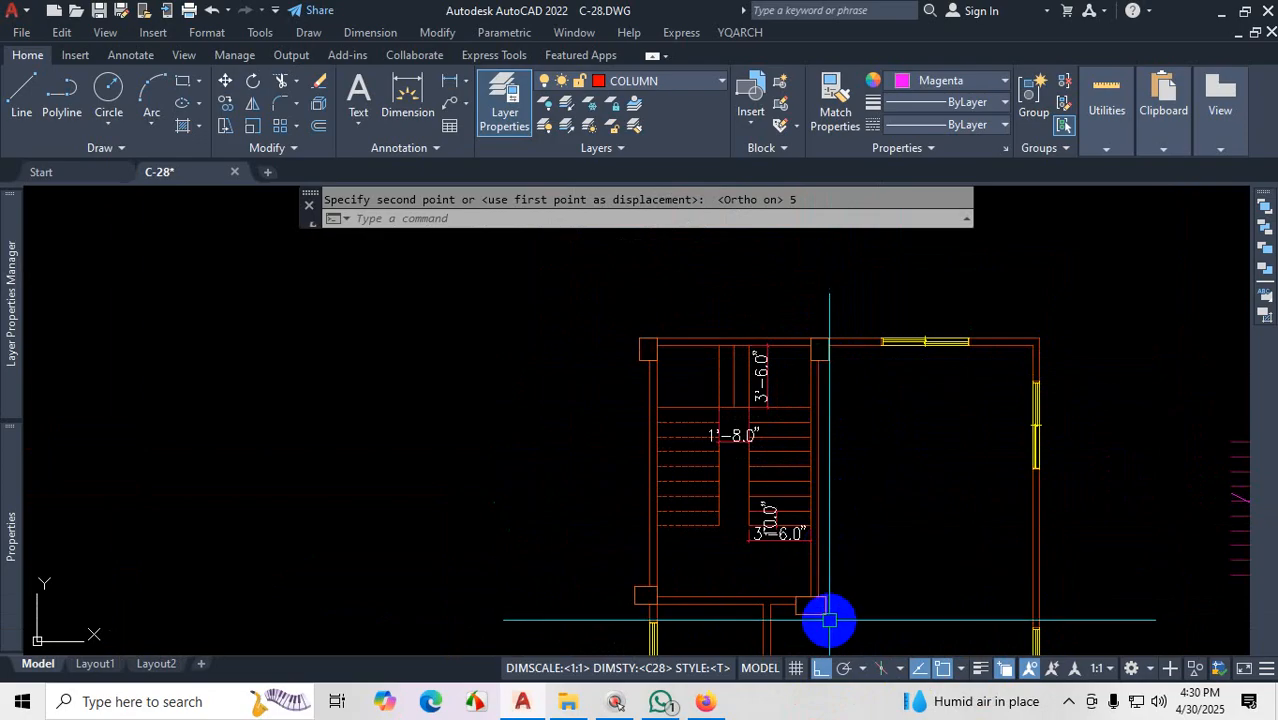
pyautogui.scroll(4, 830, 620)
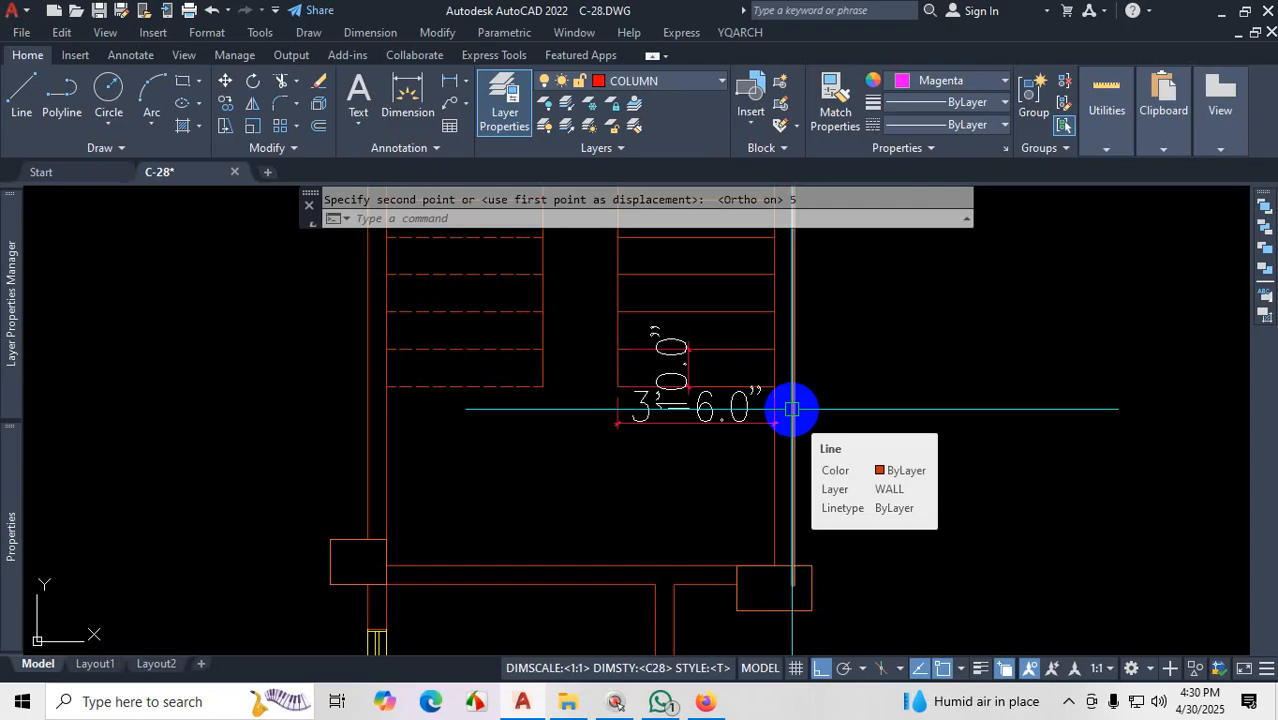
# Step: Examine how the stairwell's lower-left and lower-right columns line up along the upper and lower faces of the landing wall
pyautogui.scroll(-2, 827, 385)
pyautogui.scroll(2, 817, 497)
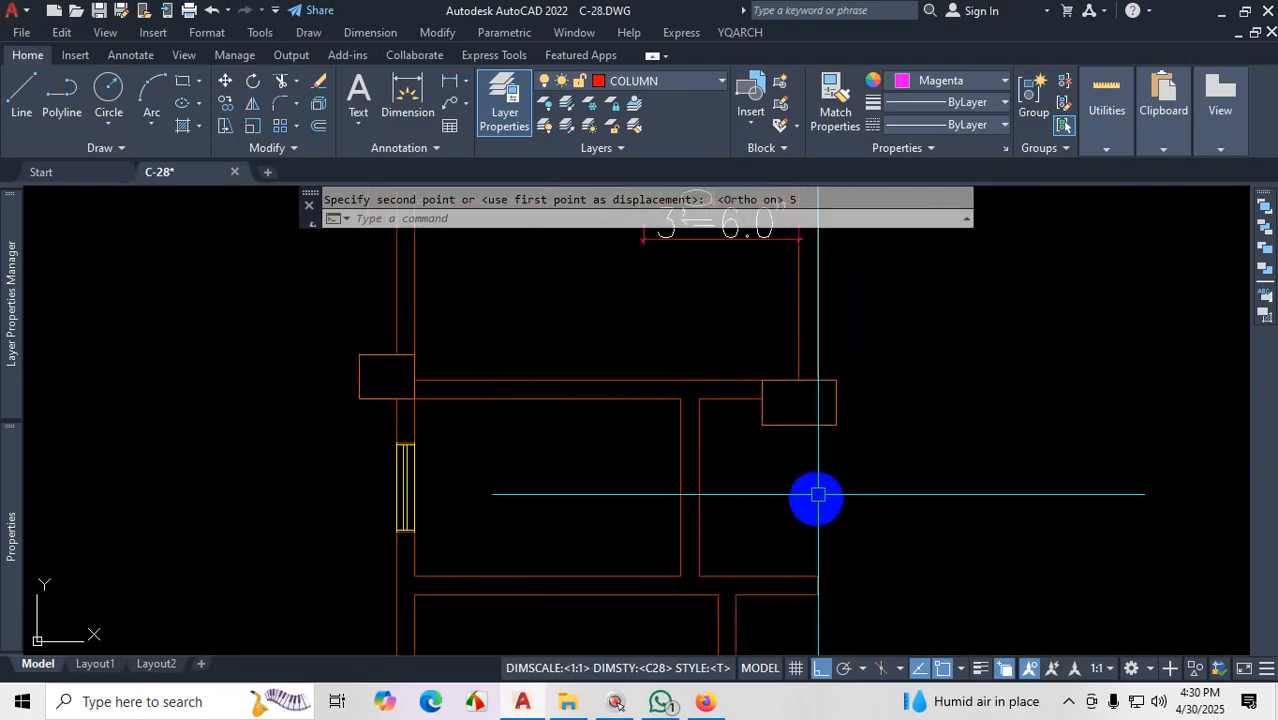
pyautogui.hotkey('ctrl', '1')
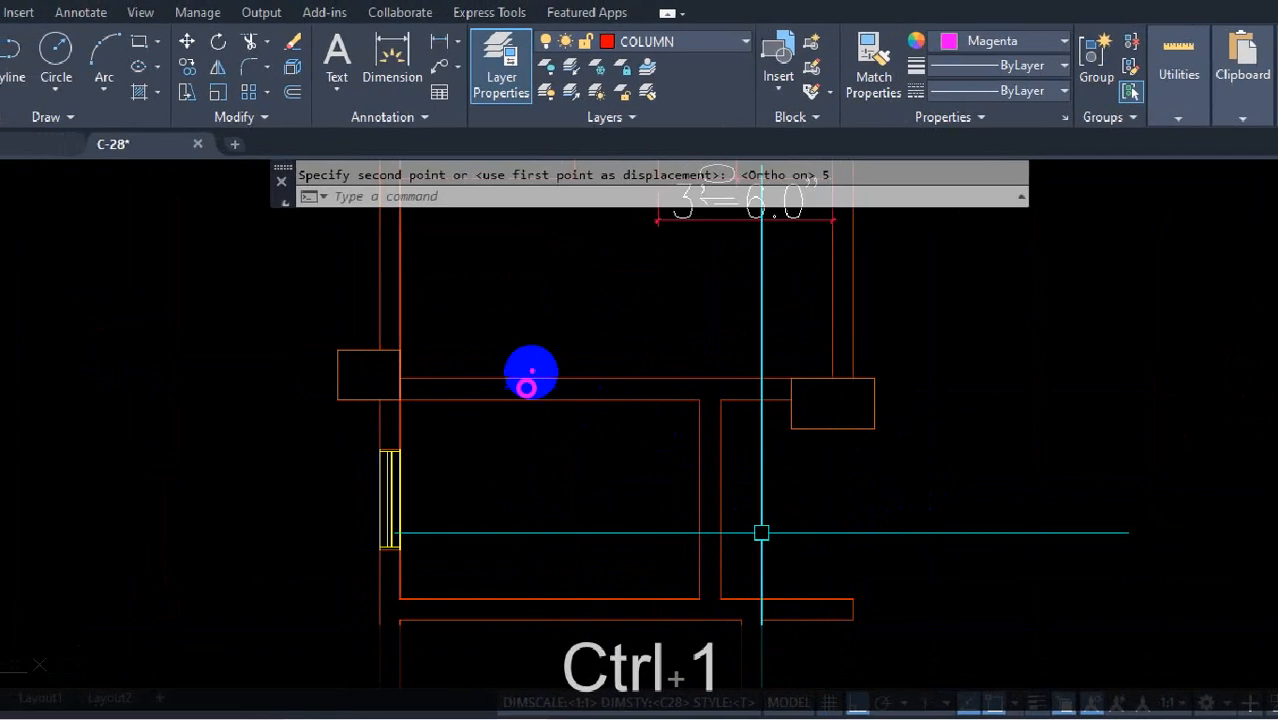
pyautogui.moveTo(478, 311)
pyautogui.mouseDown()
pyautogui.moveTo(362, 331)
pyautogui.moveTo(459, 340)
pyautogui.moveTo(455, 318)
pyautogui.mouseUp()
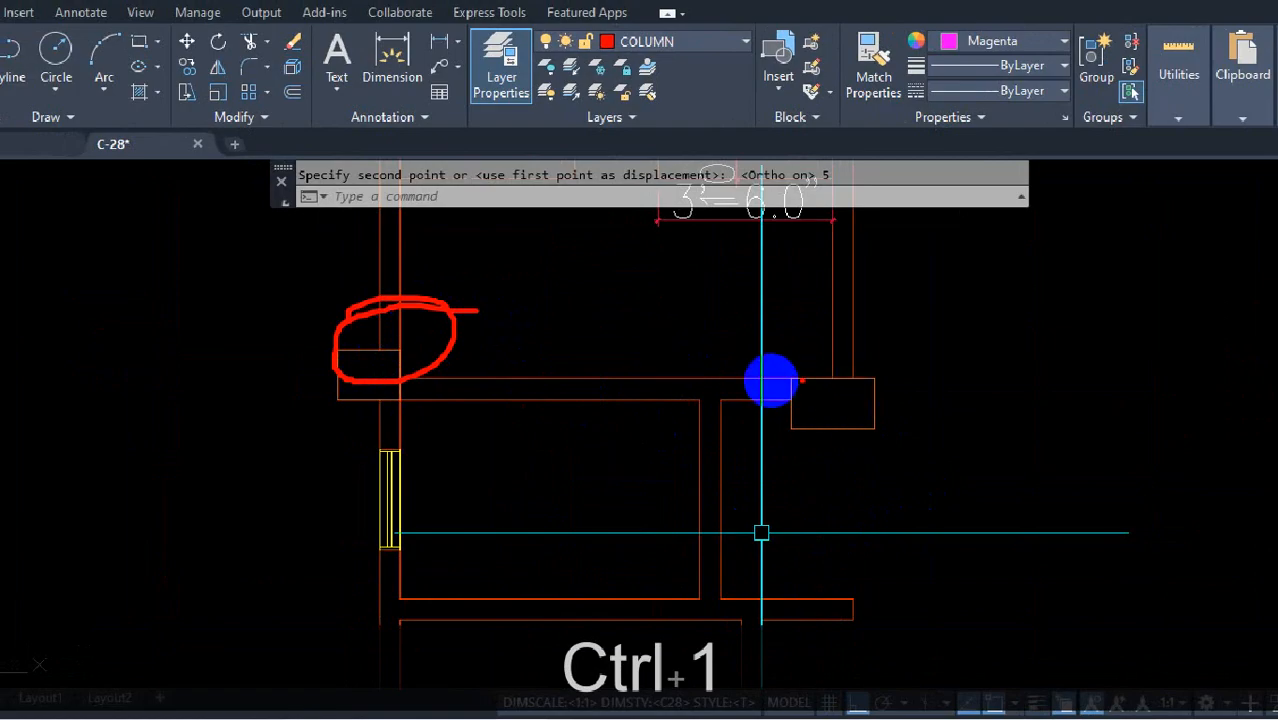
pyautogui.moveTo(800, 380); pyautogui.dragTo(355, 374)
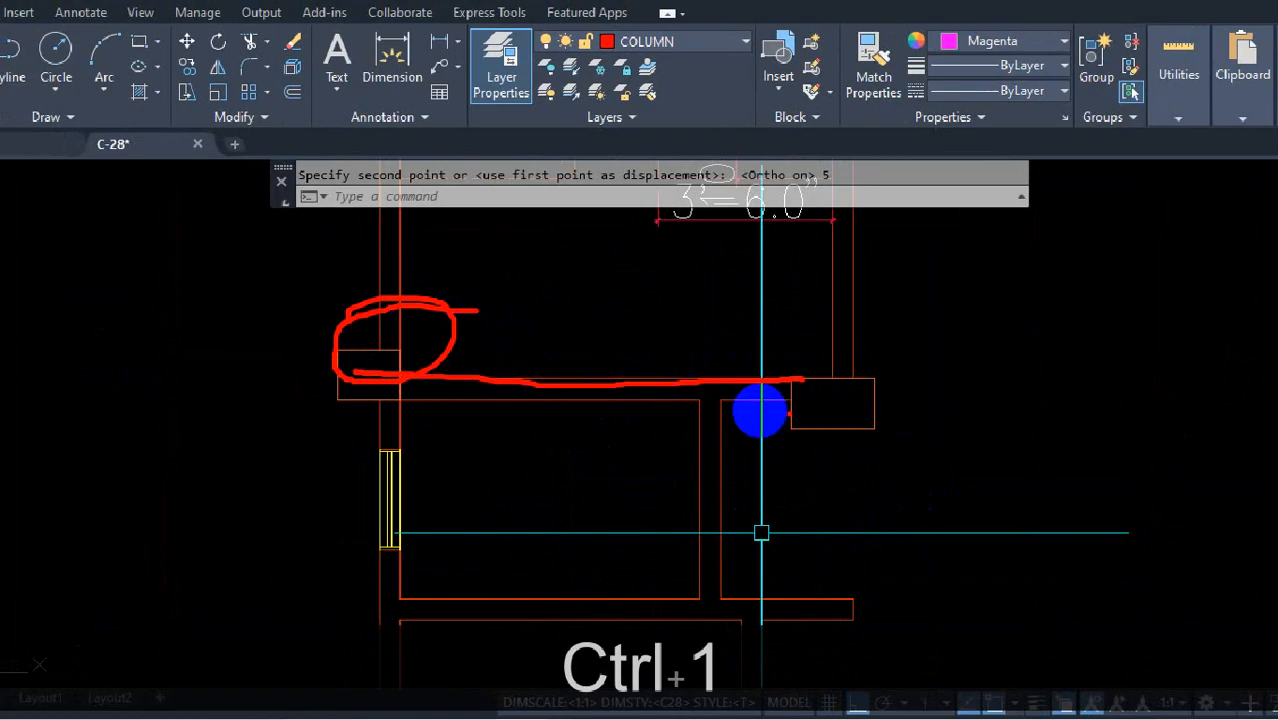
pyautogui.moveTo(797, 414); pyautogui.dragTo(388, 427)
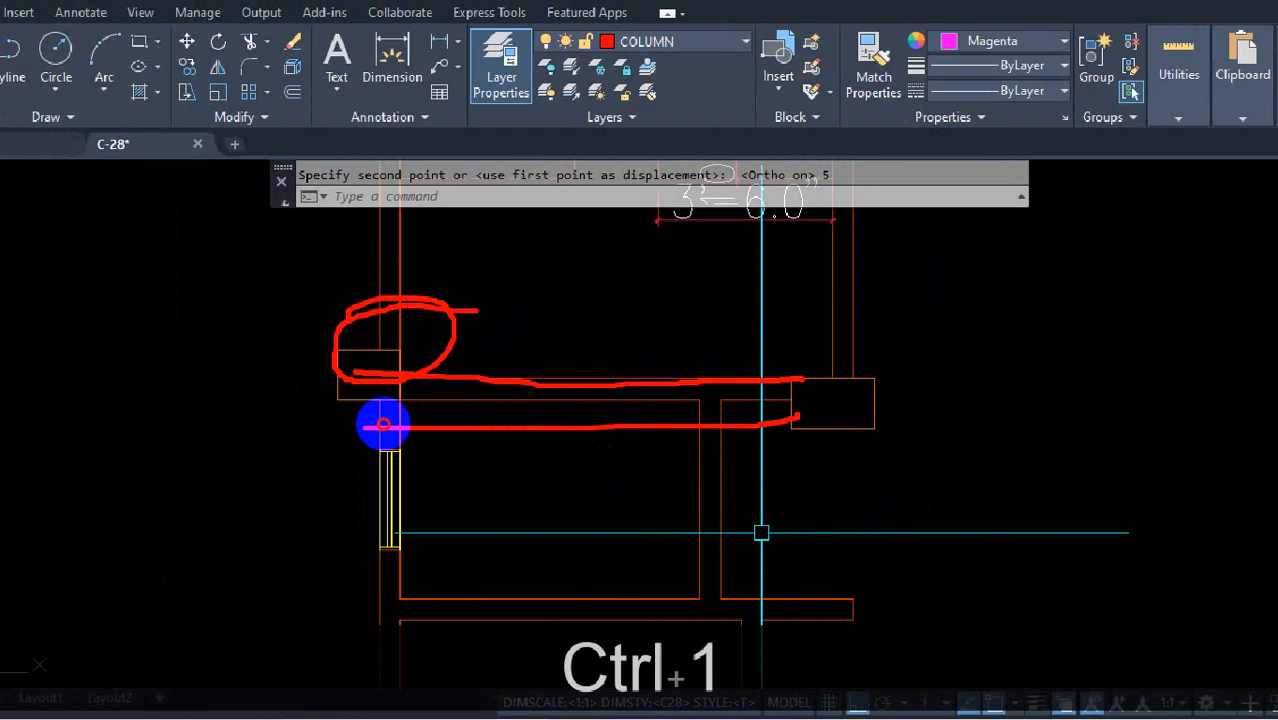
pyautogui.press('Escape')
# Step: Move the stairwell's lower-left column down by its upper-right corner onto the intersection with the landing wall's upper face
pyautogui.scroll(4, 365, 392)
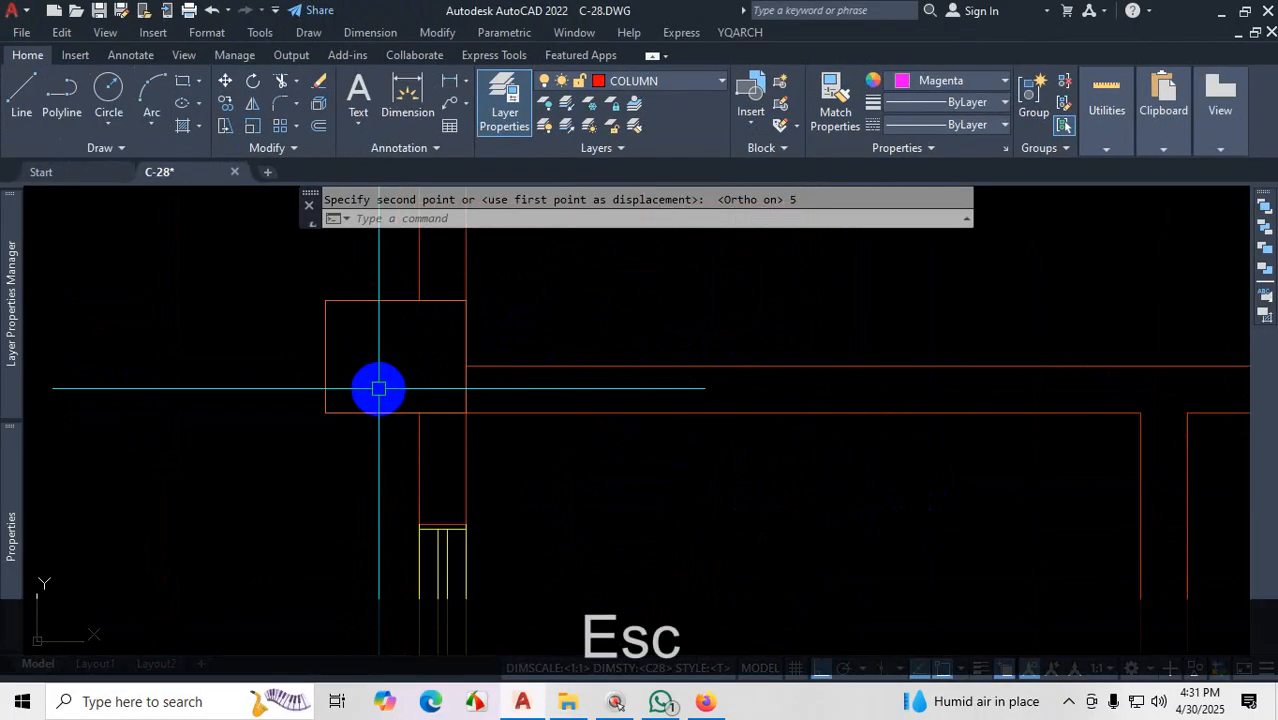
pyautogui.press('Escape')
pyautogui.click(305, 460)
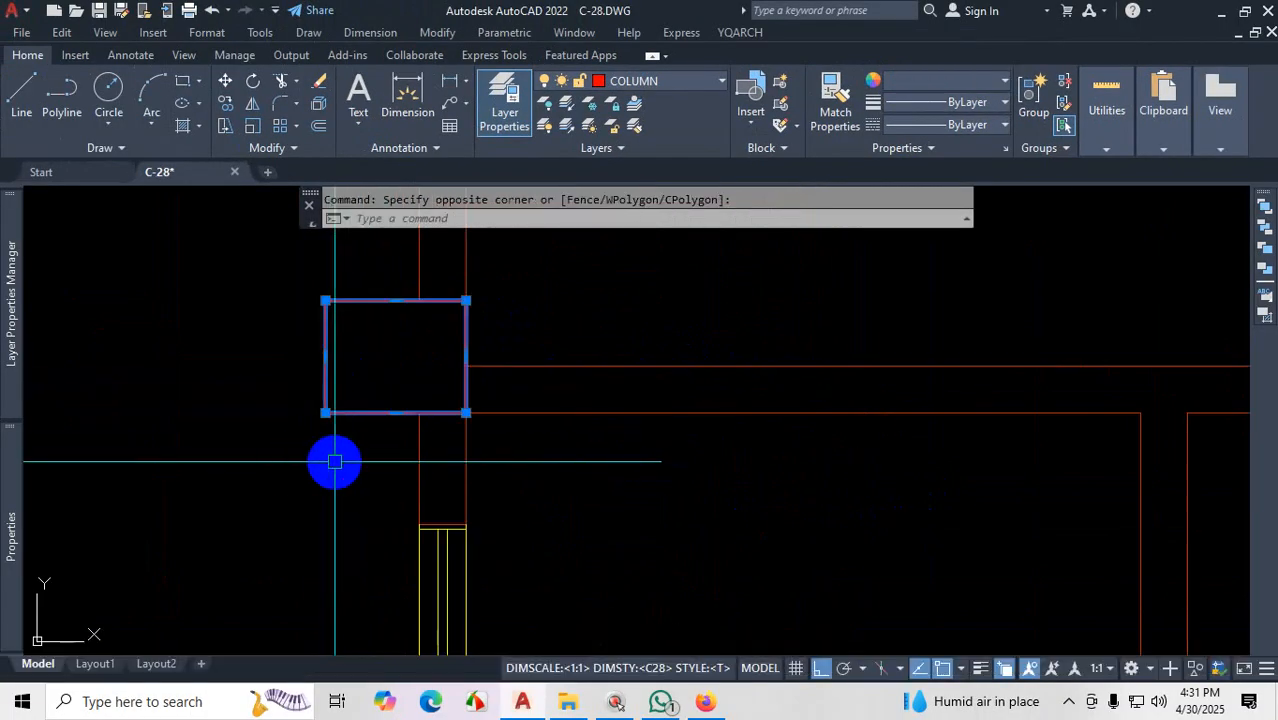
pyautogui.click(371, 397)
pyautogui.write('m')
pyautogui.press('space')
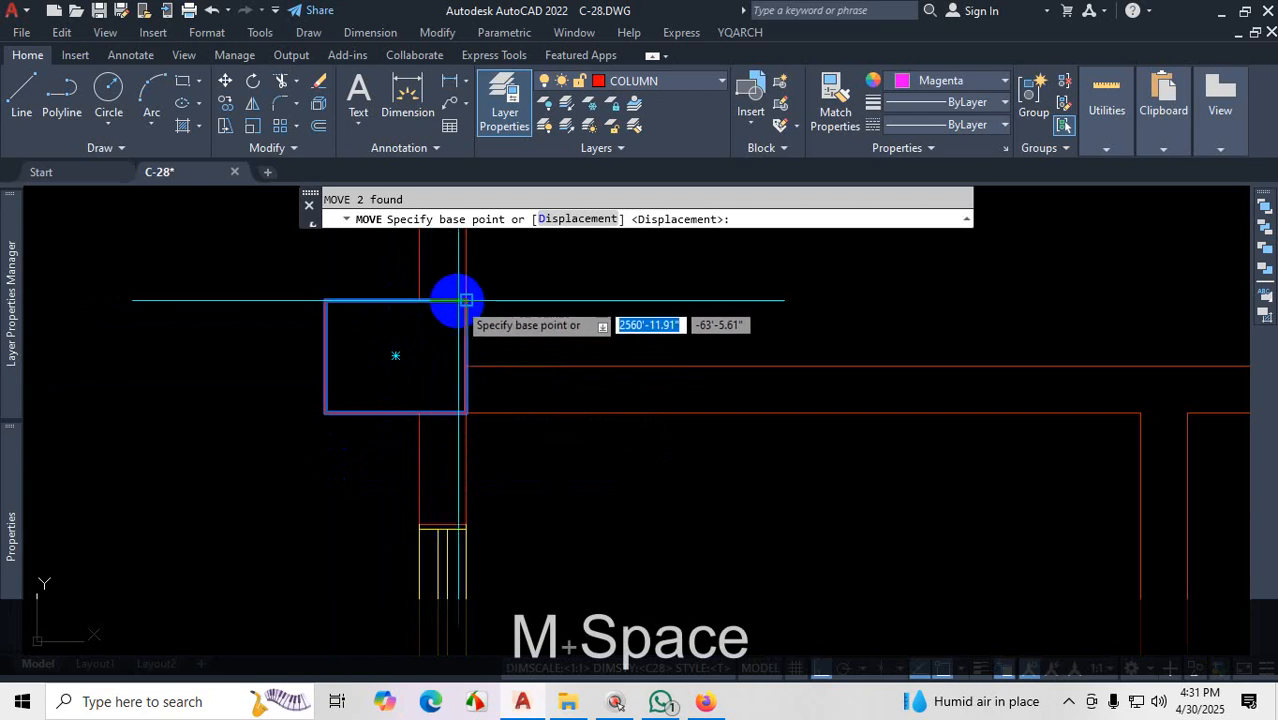
pyautogui.click(466, 300)
pyautogui.click(463, 368)
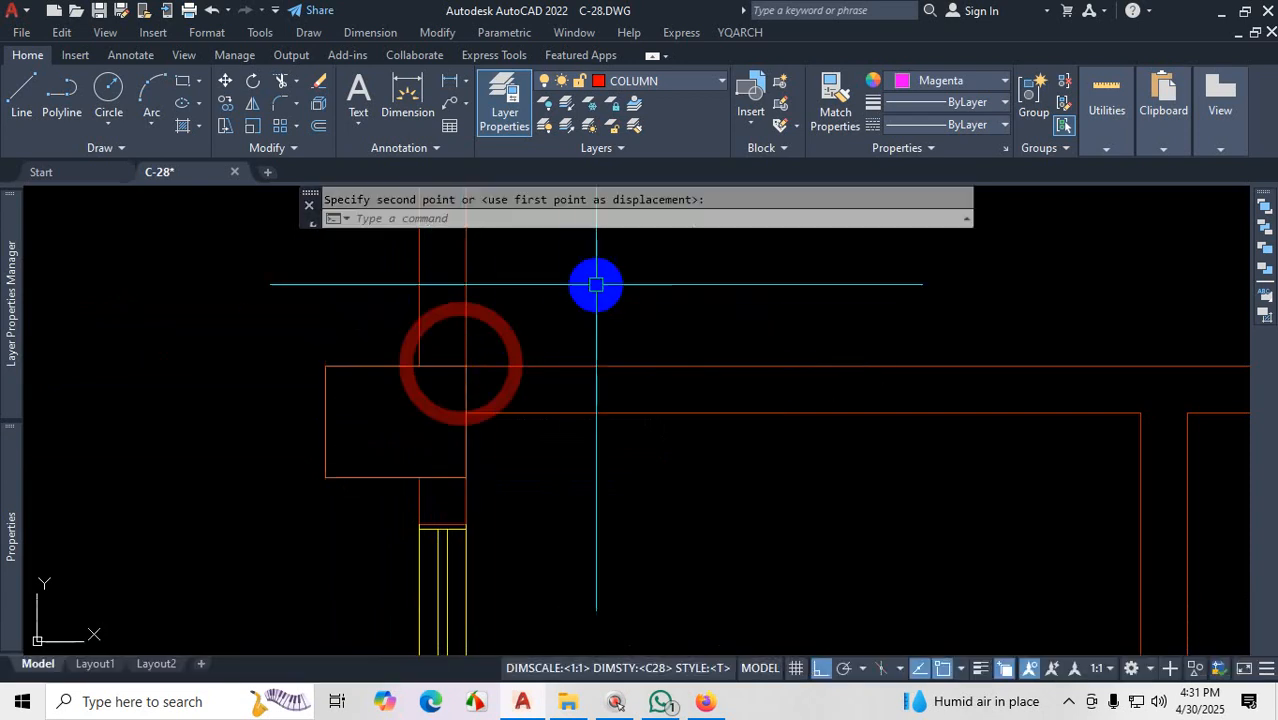
pyautogui.scroll(-2, 604, 285)
pyautogui.press('Escape')
pyautogui.scroll(-1, 604, 285)
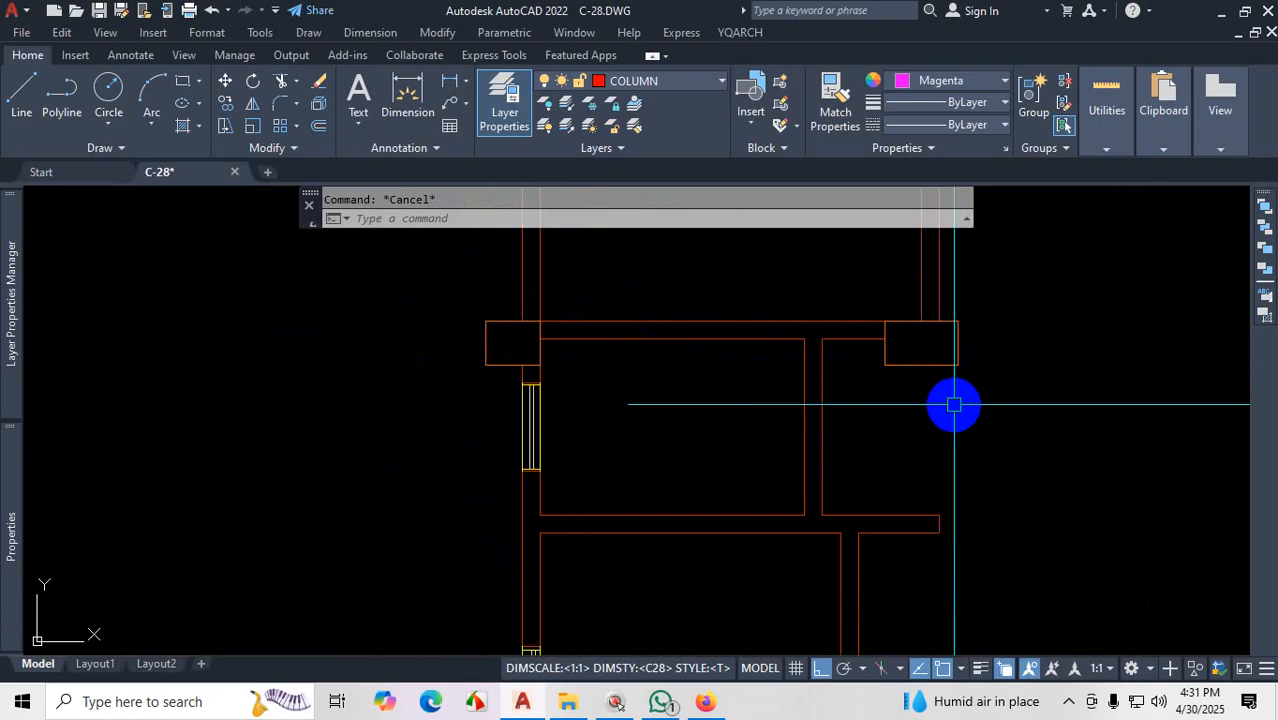
pyautogui.press('Escape')
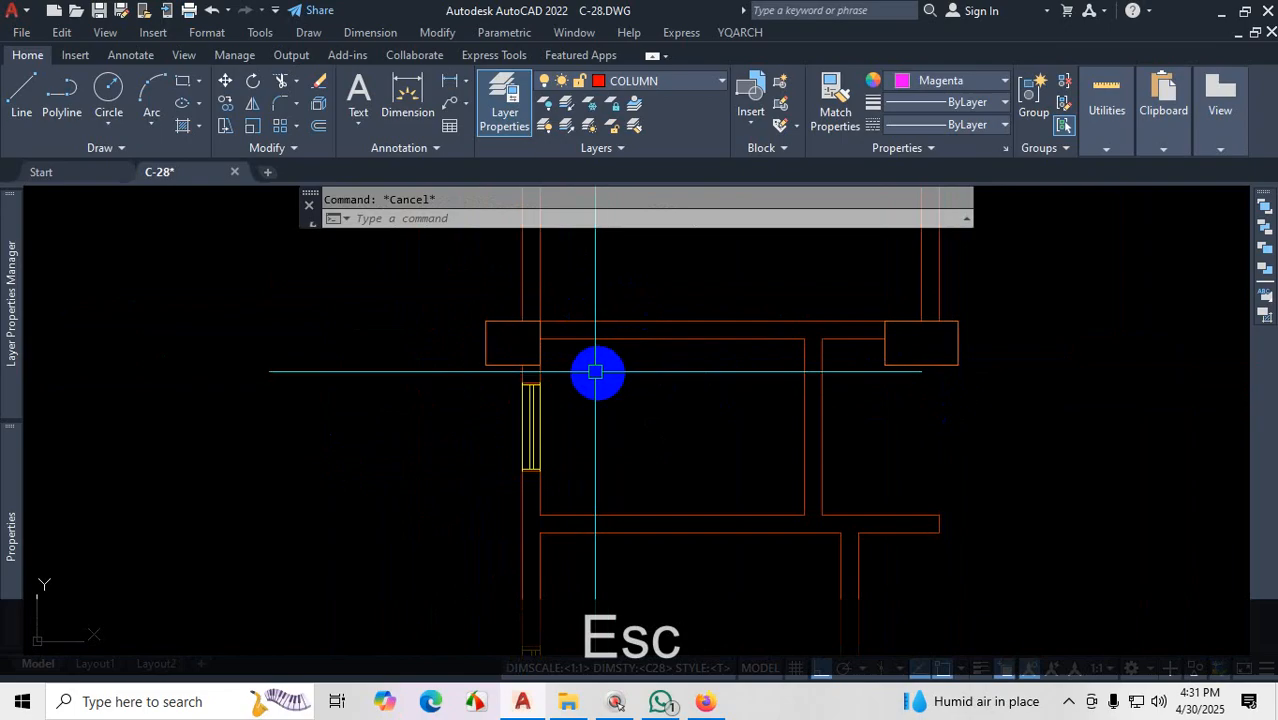
# Step: Check the alignment of the four columns around the stairwell against each other and the surrounding walls
pyautogui.scroll(-2, 593, 368)
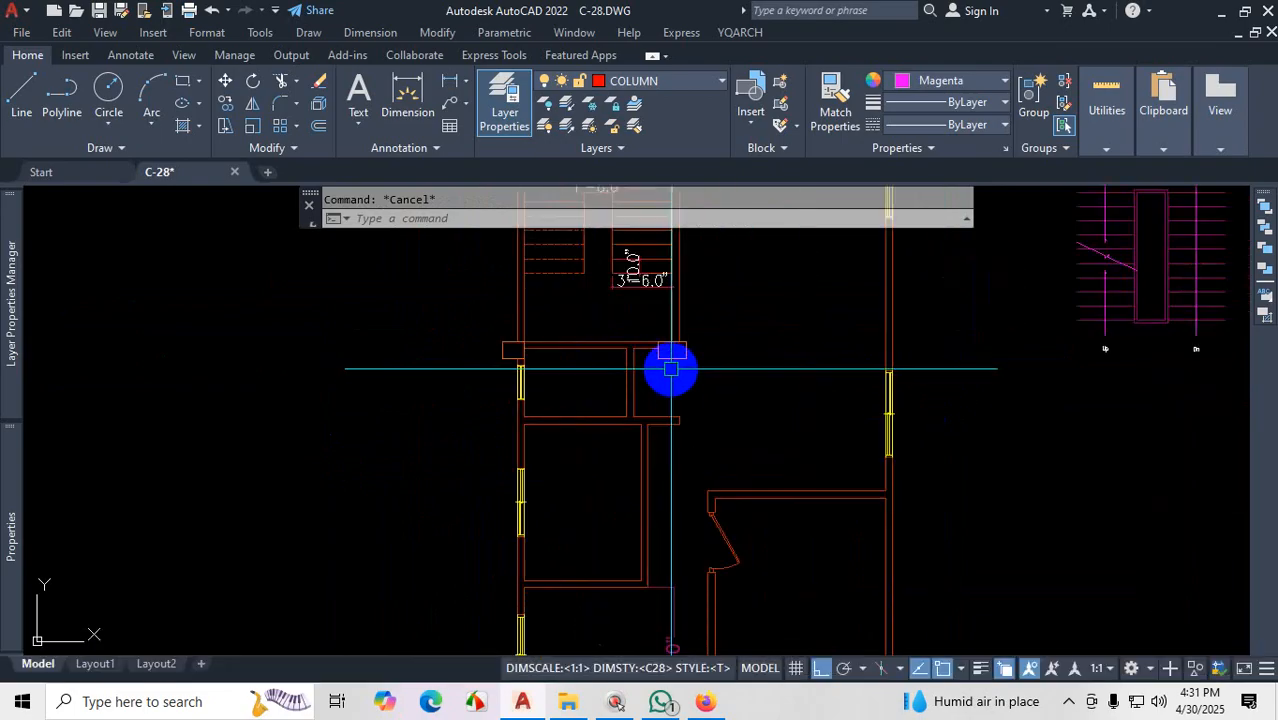
pyautogui.scroll(2, 671, 369)
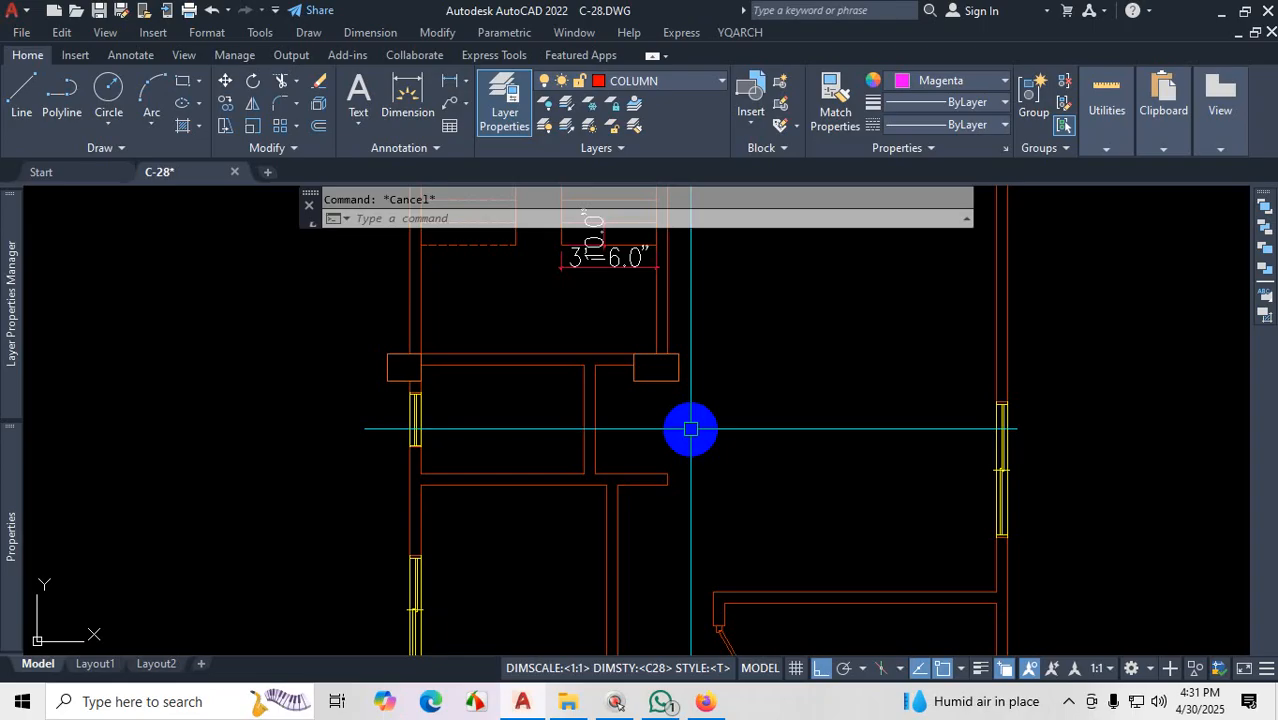
pyautogui.scroll(-4, 590, 362)
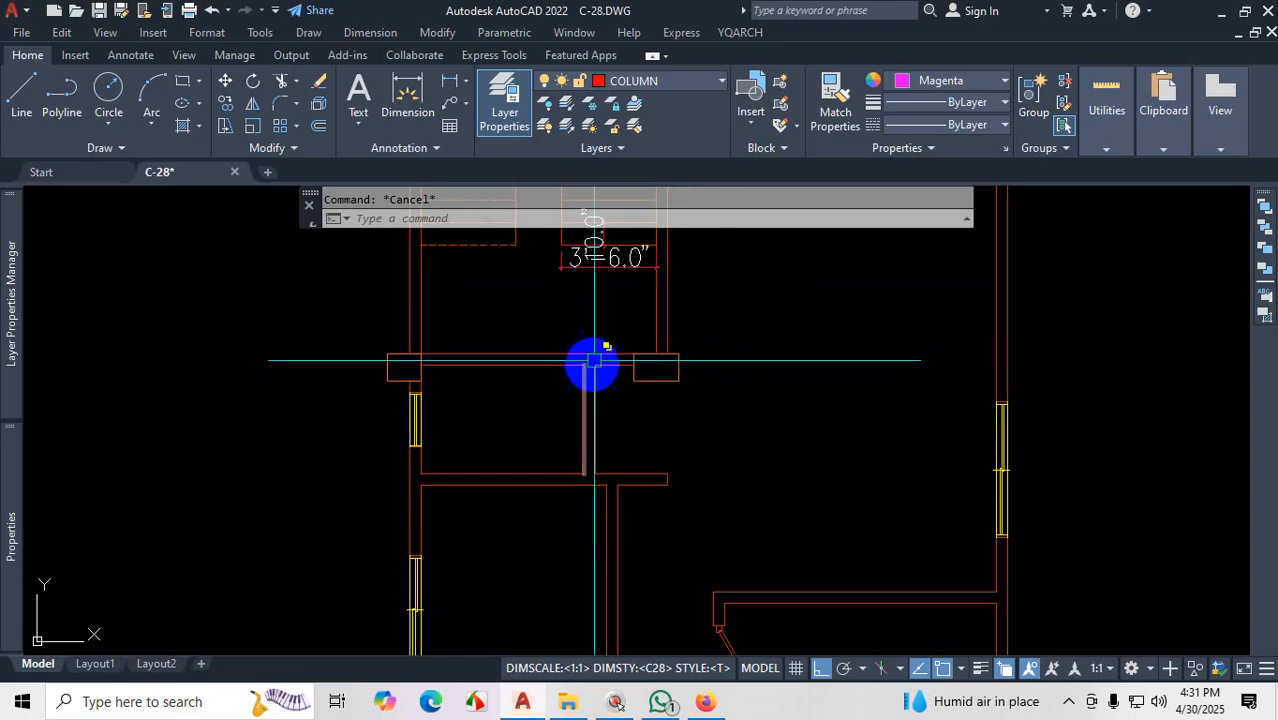
pyautogui.scroll(2, 650, 371)
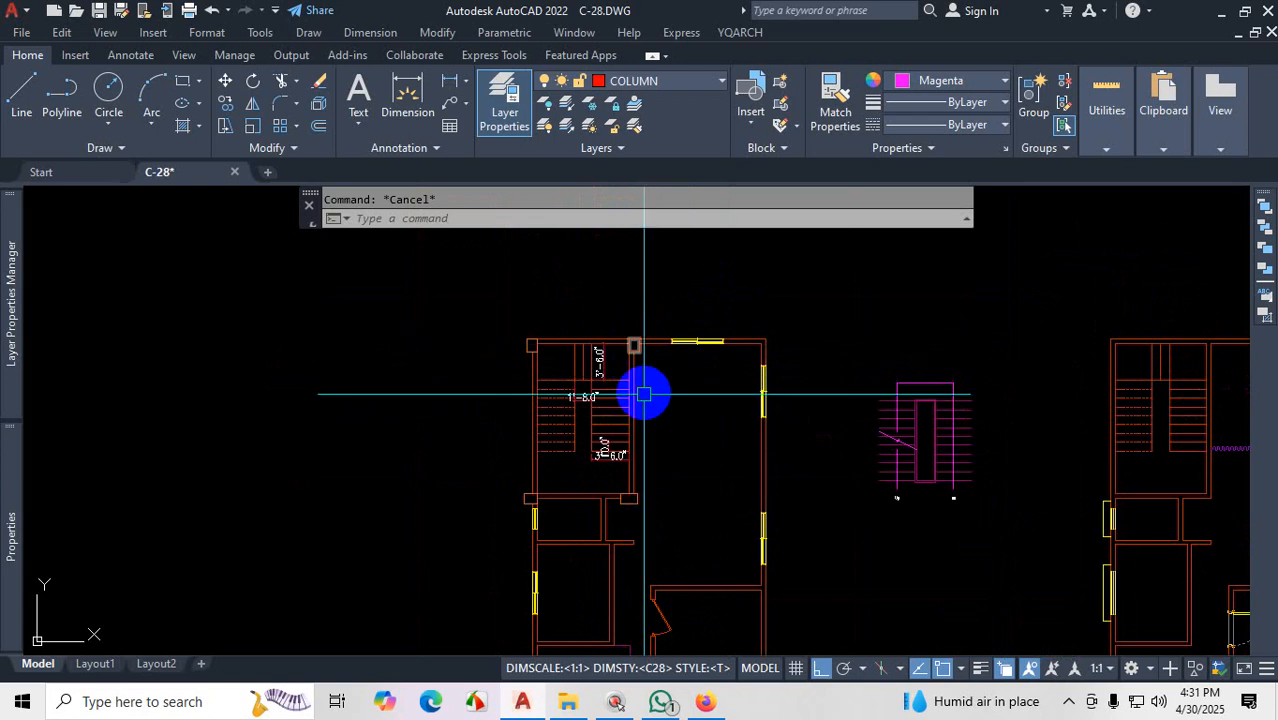
pyautogui.scroll(2, 537, 487)
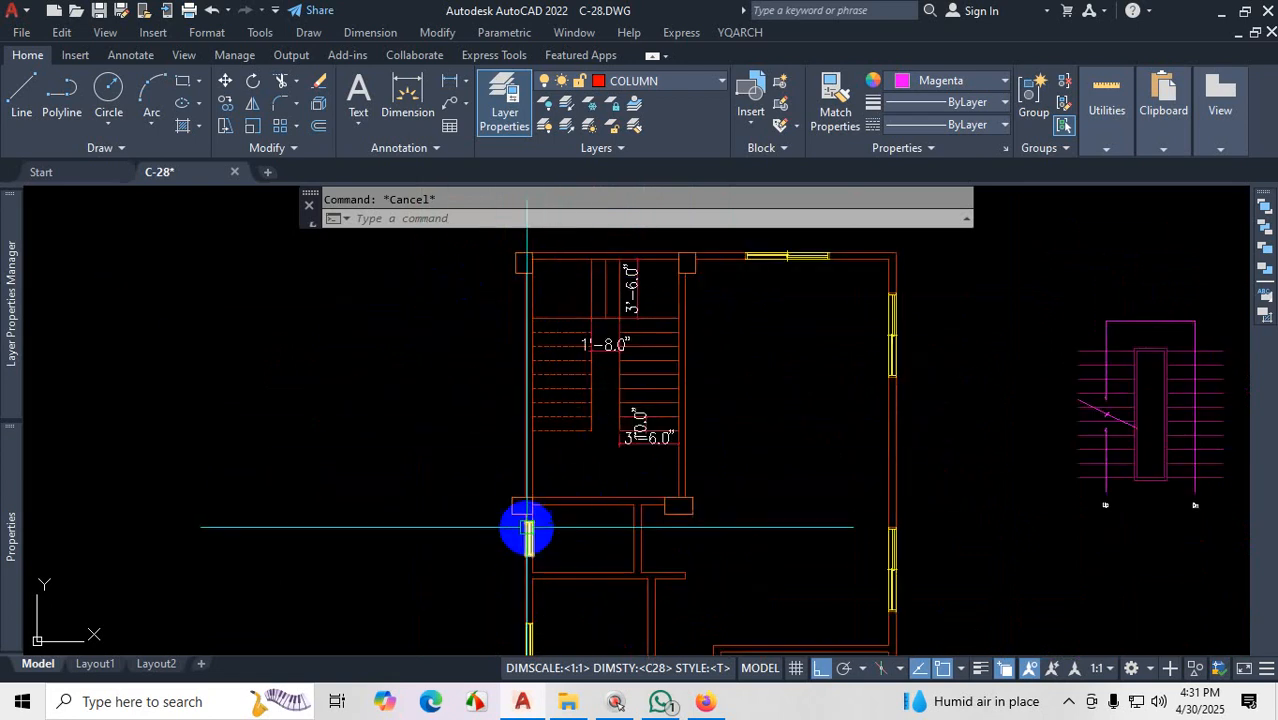
pyautogui.scroll(2, 532, 530)
pyautogui.scroll(-4, 585, 563)
pyautogui.scroll(2, 668, 368)
pyautogui.scroll(2, 645, 378)
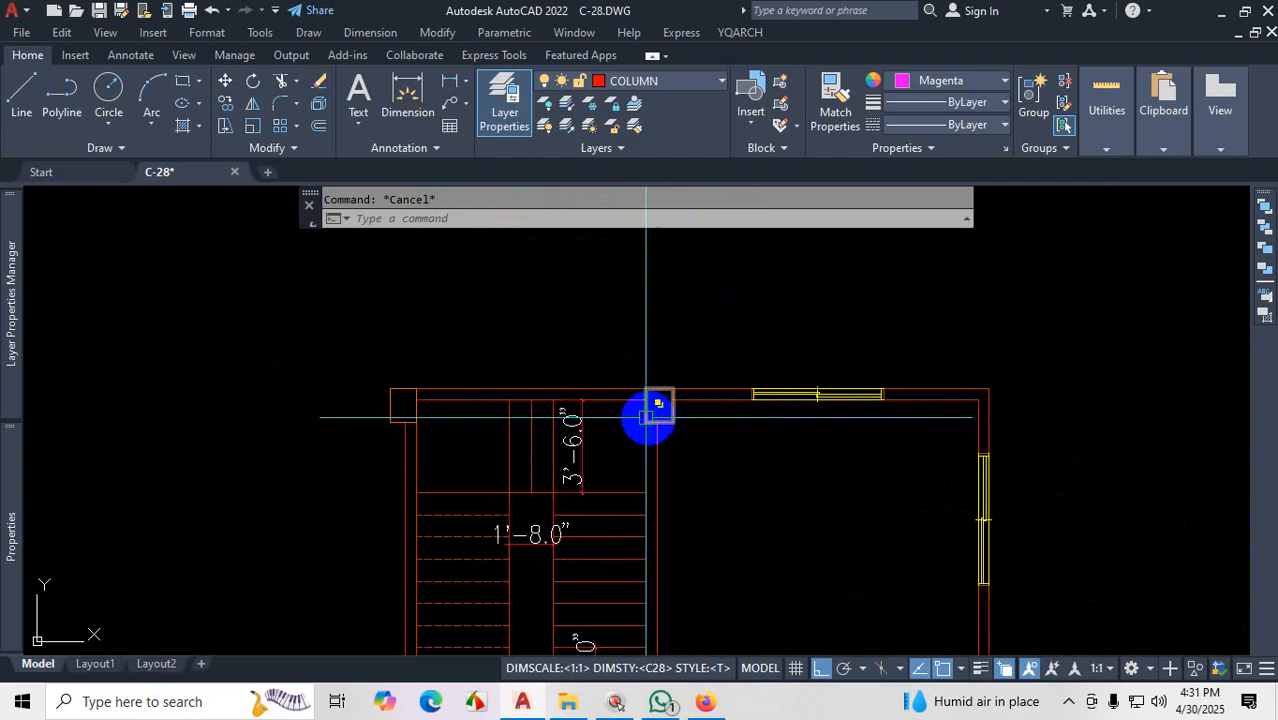
pyautogui.scroll(-4, 679, 528)
pyautogui.scroll(4, 693, 538)
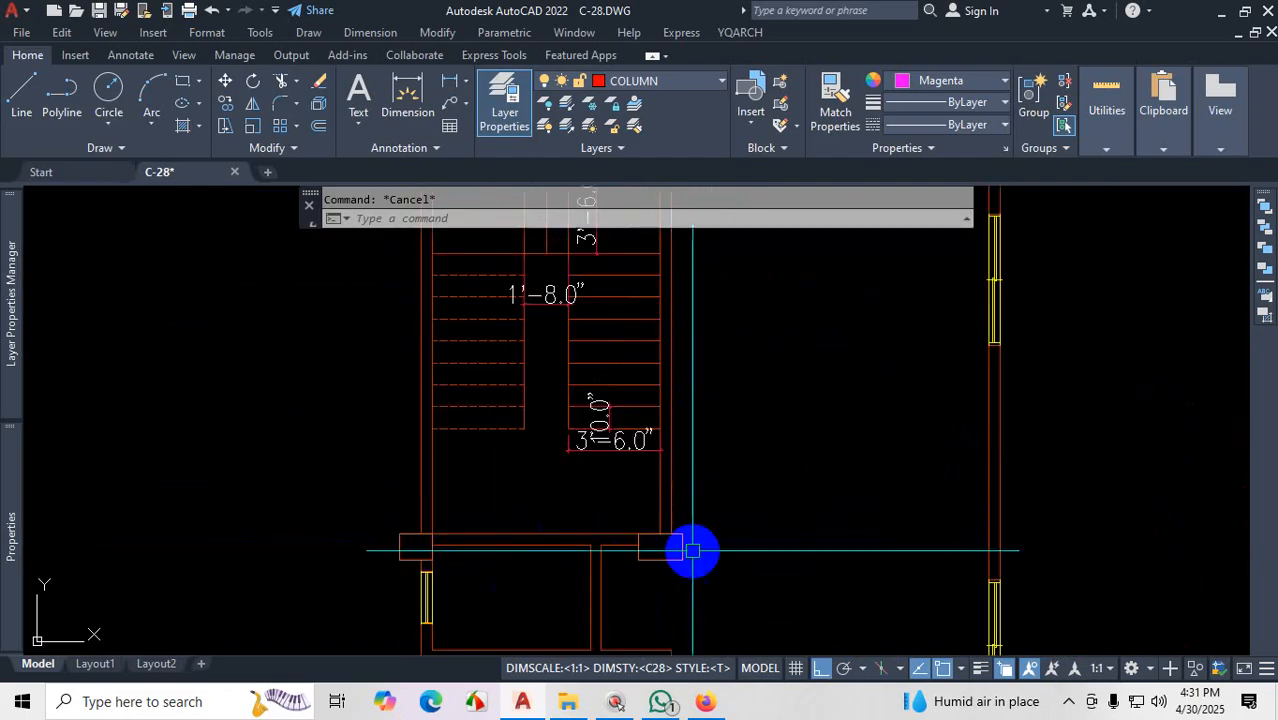
pyautogui.moveTo(657, 536)
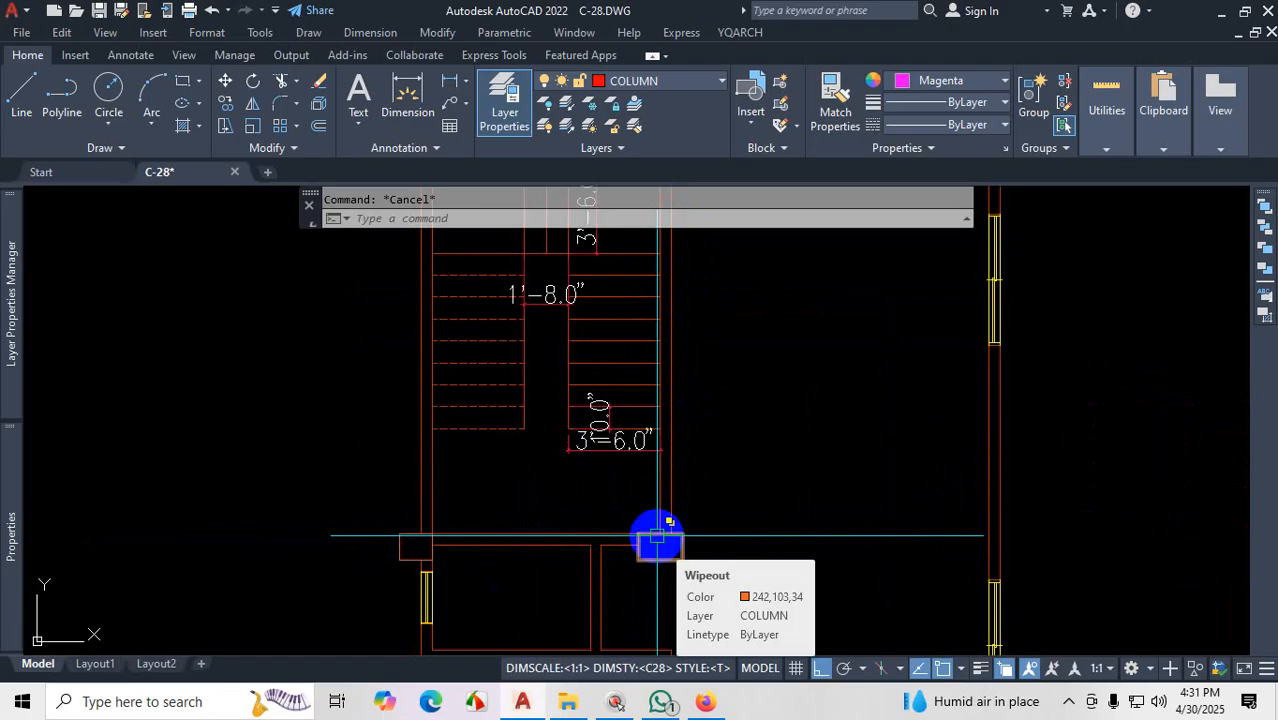
pyautogui.scroll(-8, 799, 379)
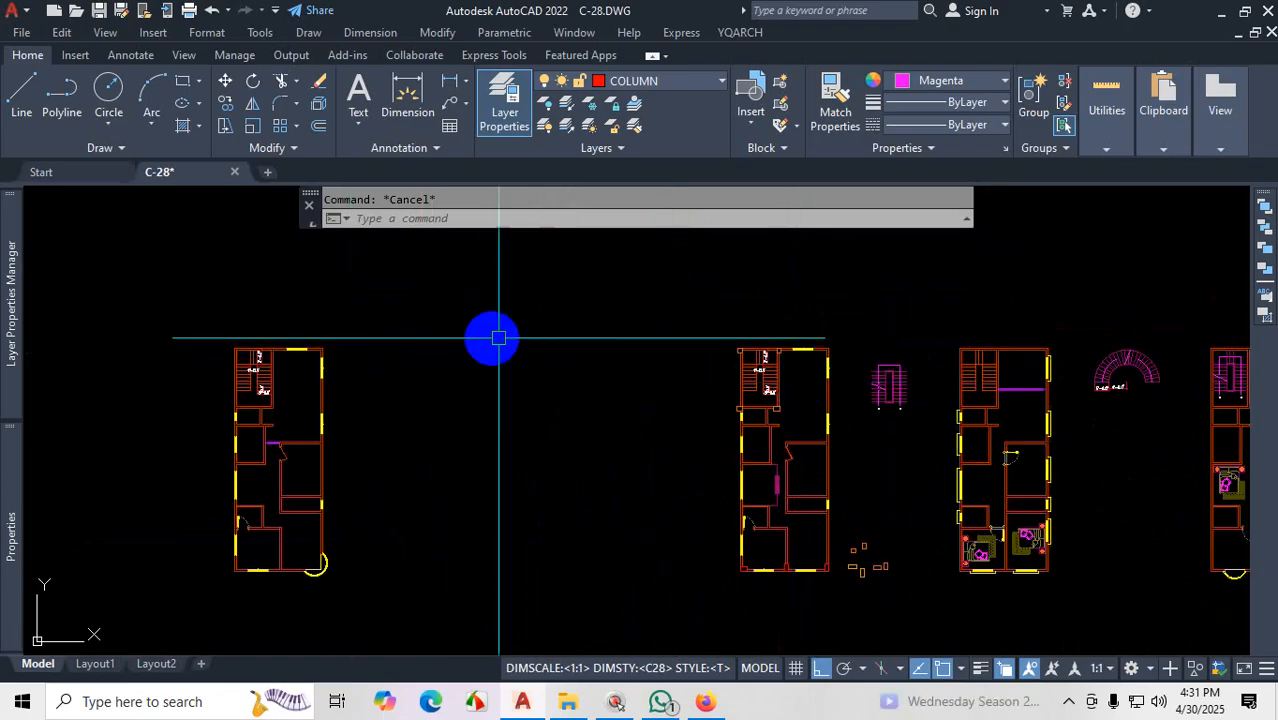
# Step: Switch to Firefox and find the typical floor plan on page 2 of Project PDF.pdf
pyautogui.click(710, 702)
pyautogui.click(128, 23)
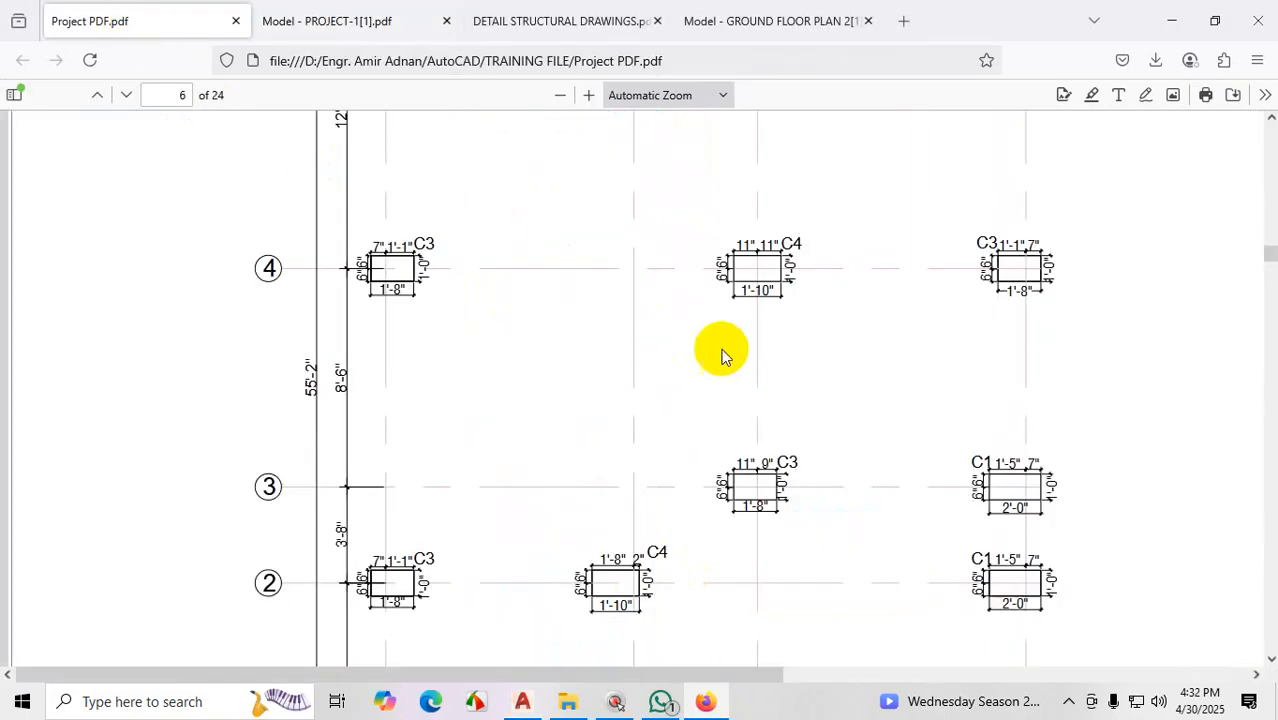
pyautogui.scroll(15, 723, 354)
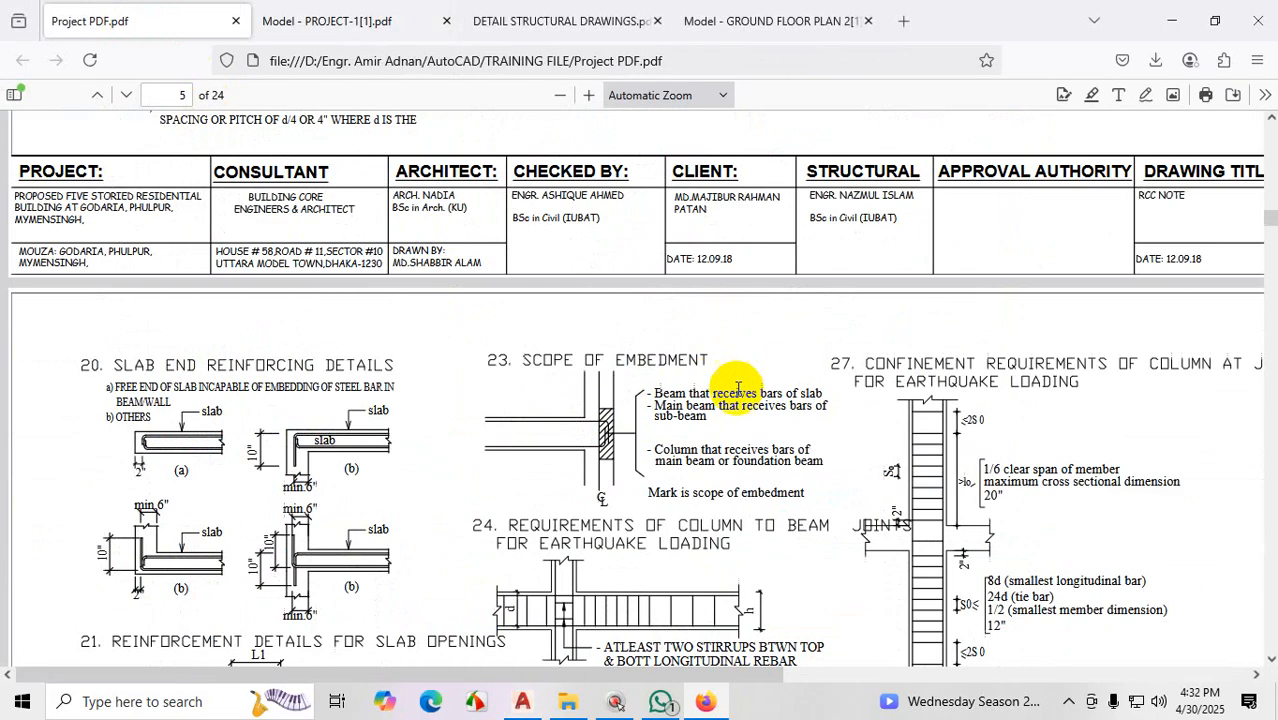
pyautogui.scroll(15, 718, 420)
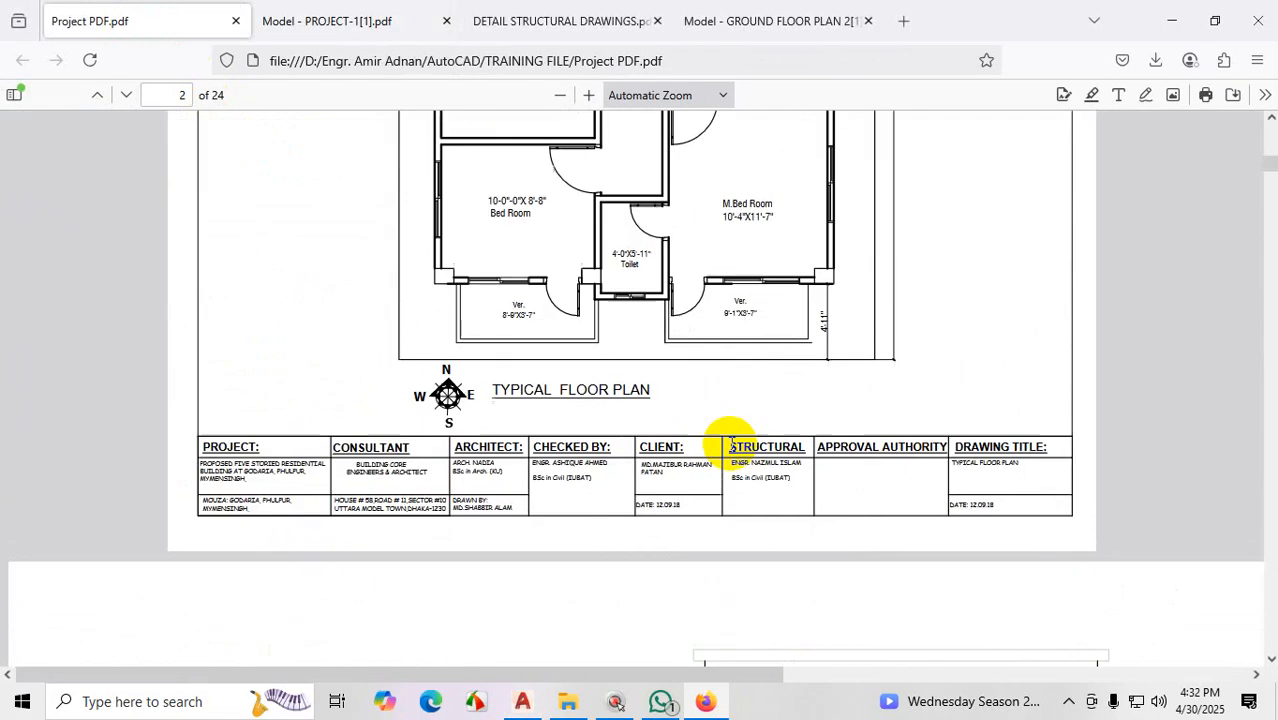
pyautogui.scroll(-5, 727, 452)
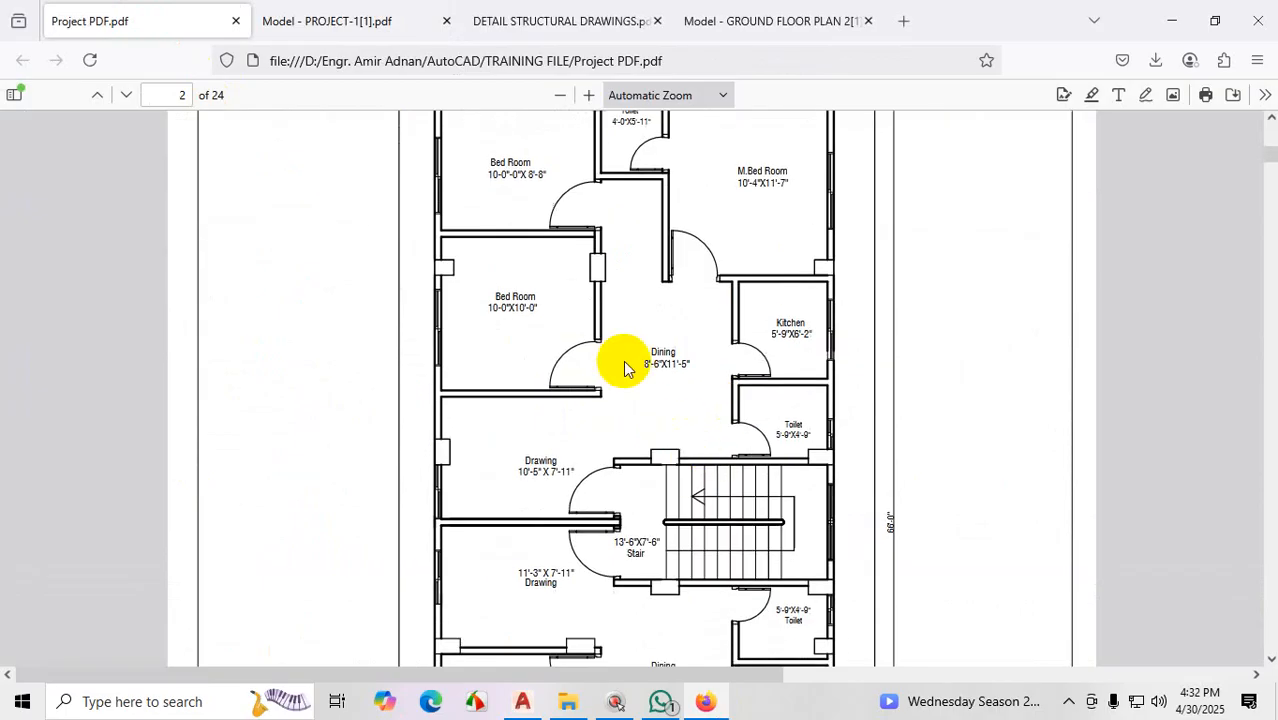
# Step: Examine the column in the wall between the 10'-0"x10'-0" bedroom and the dining space, and its alignment with the opposite wall end
pyautogui.hotkey('ctrl', '1')
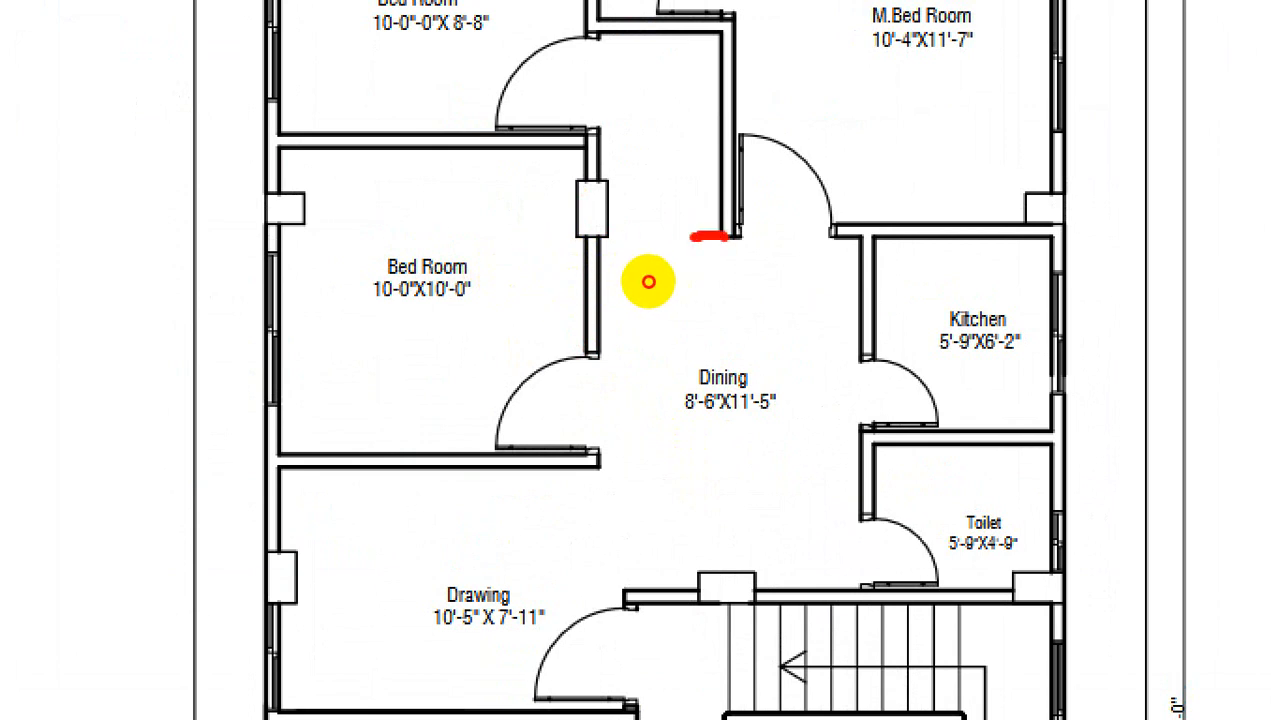
pyautogui.moveTo(649, 281); pyautogui.dragTo(623, 283)
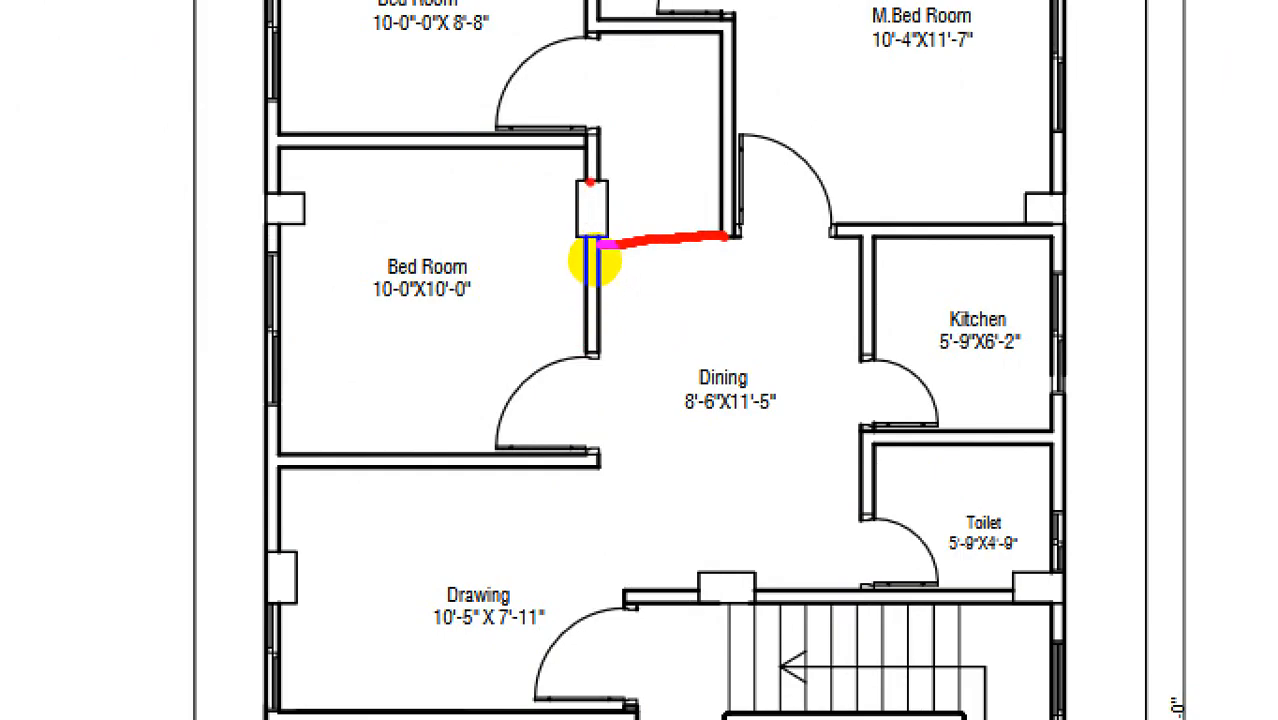
pyautogui.moveTo(588, 138); pyautogui.dragTo(590, 330)
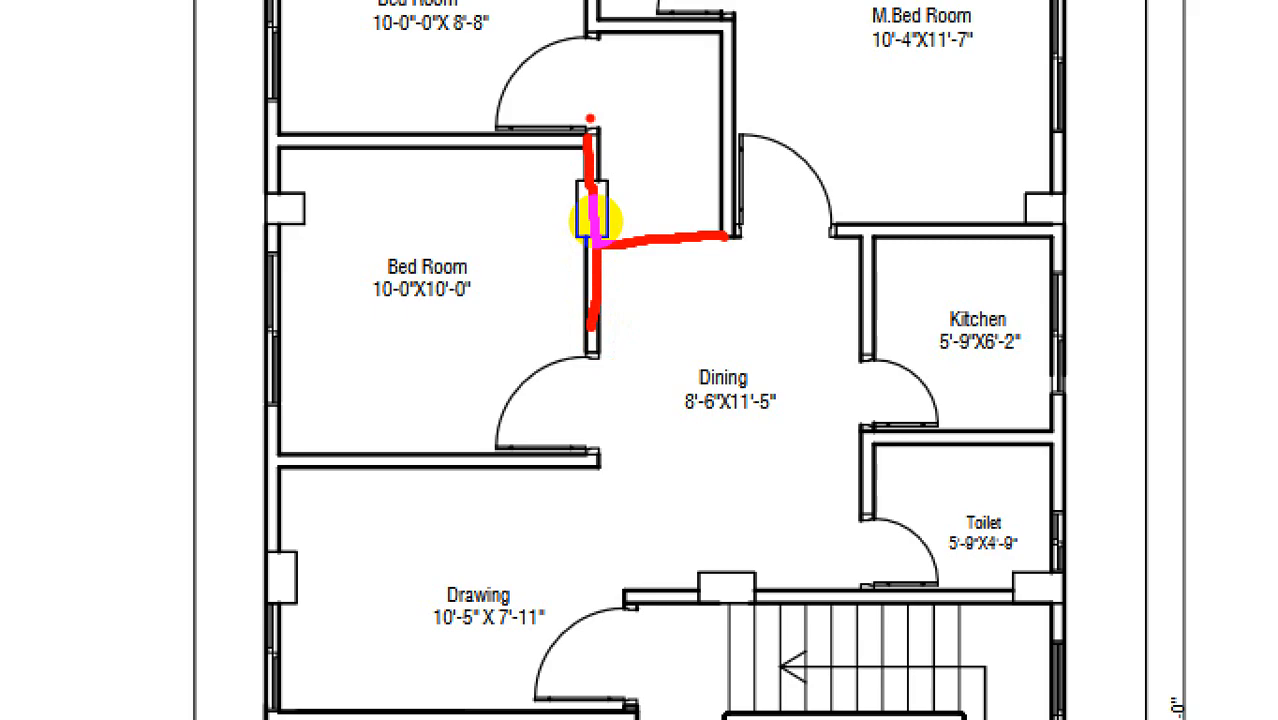
pyautogui.press('Escape')
pyautogui.press('ctrl')
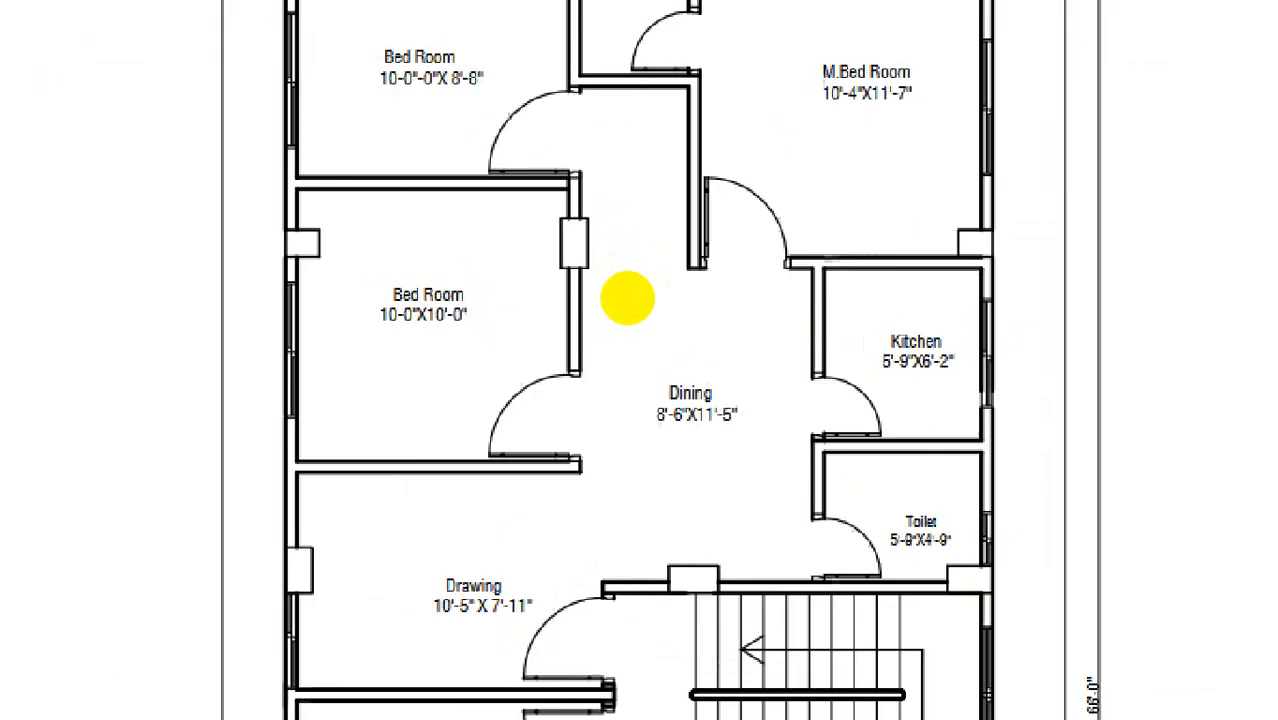
pyautogui.keyDown('ctrl'); pyautogui.scroll(1, 627, 298); pyautogui.keyUp('ctrl')
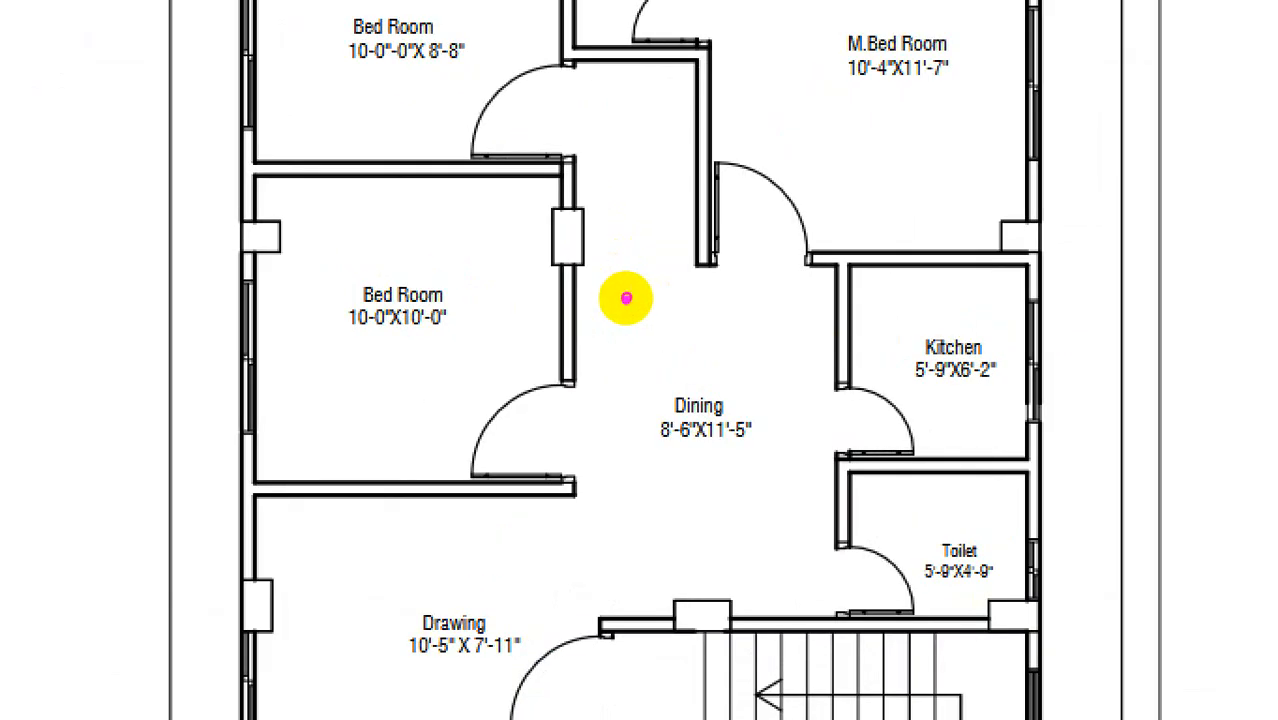
pyautogui.rightClick(625, 297)
pyautogui.click(605, 321)
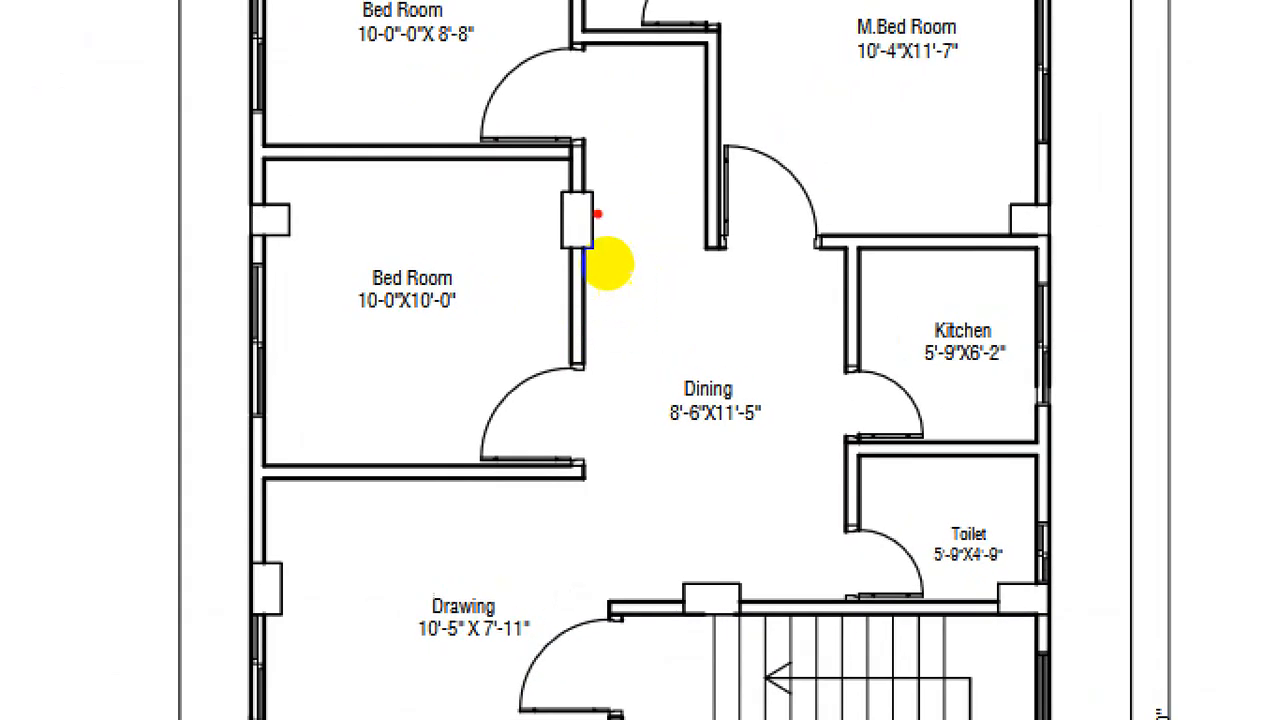
pyautogui.moveTo(592, 179)
pyautogui.mouseDown()
pyautogui.moveTo(522, 268)
pyautogui.moveTo(598, 178)
pyautogui.mouseUp()
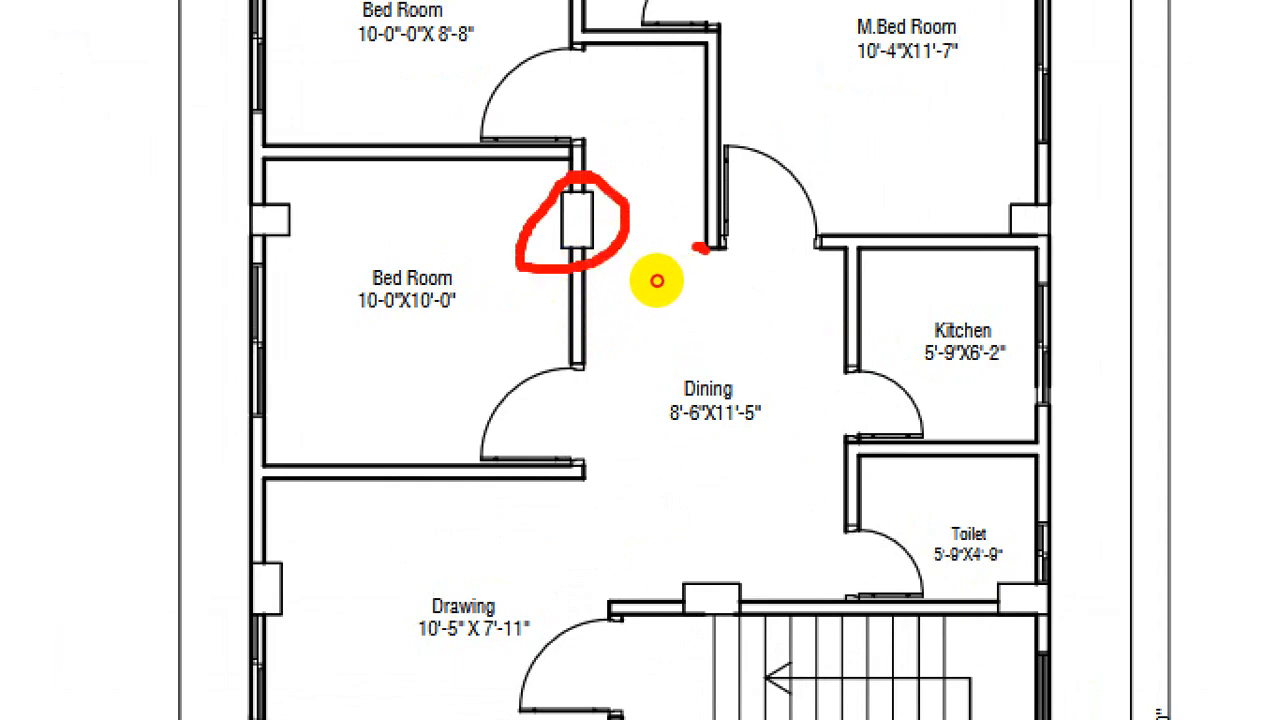
pyautogui.moveTo(657, 281); pyautogui.dragTo(624, 284)
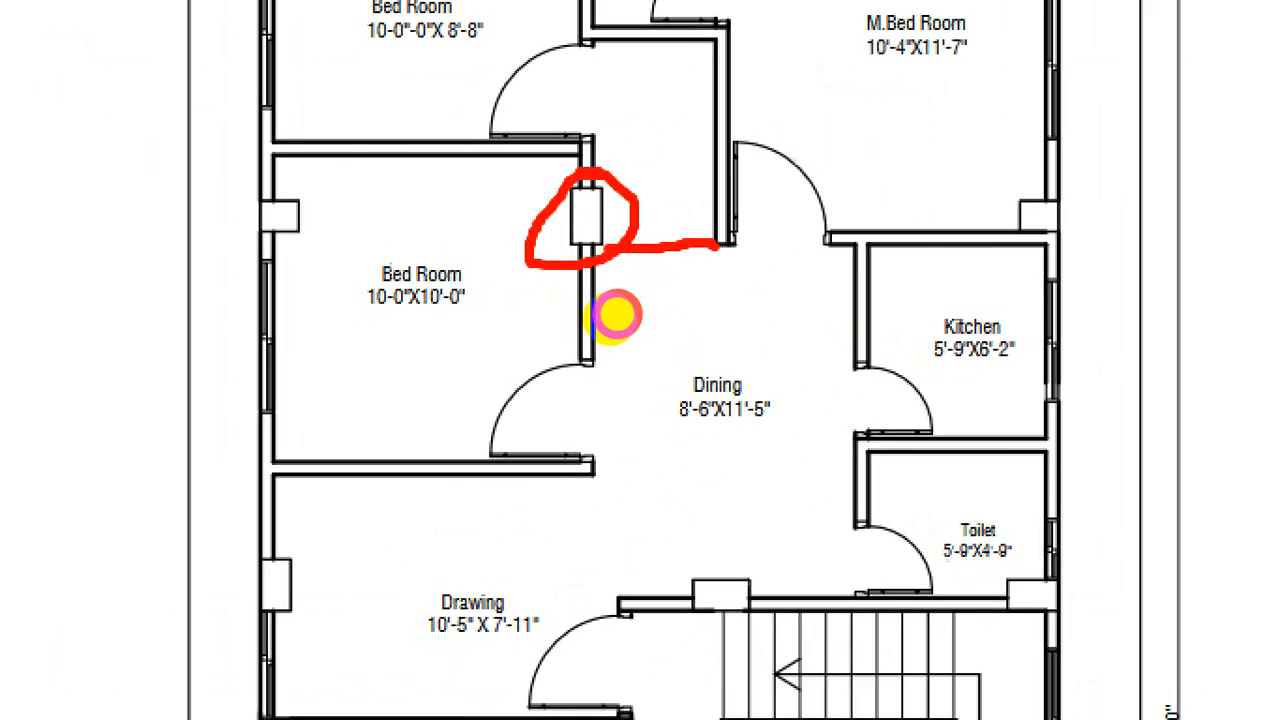
pyautogui.click(587, 318)
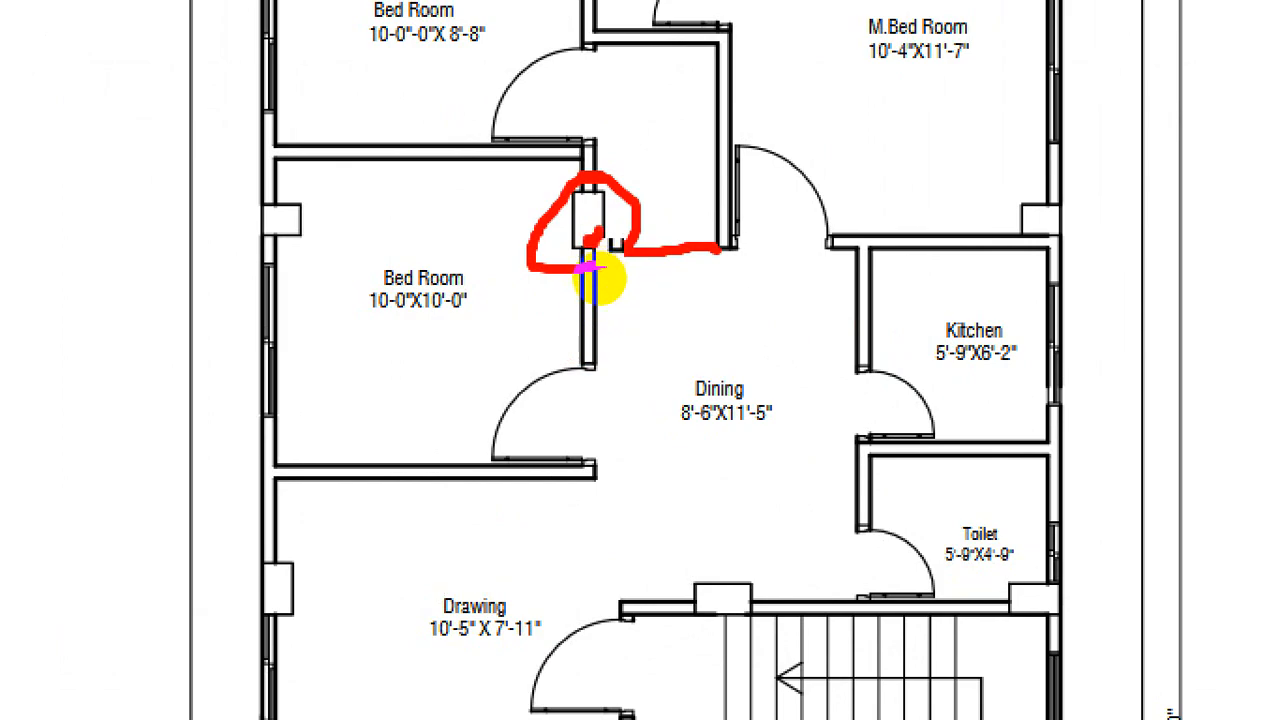
pyautogui.press('Escape')
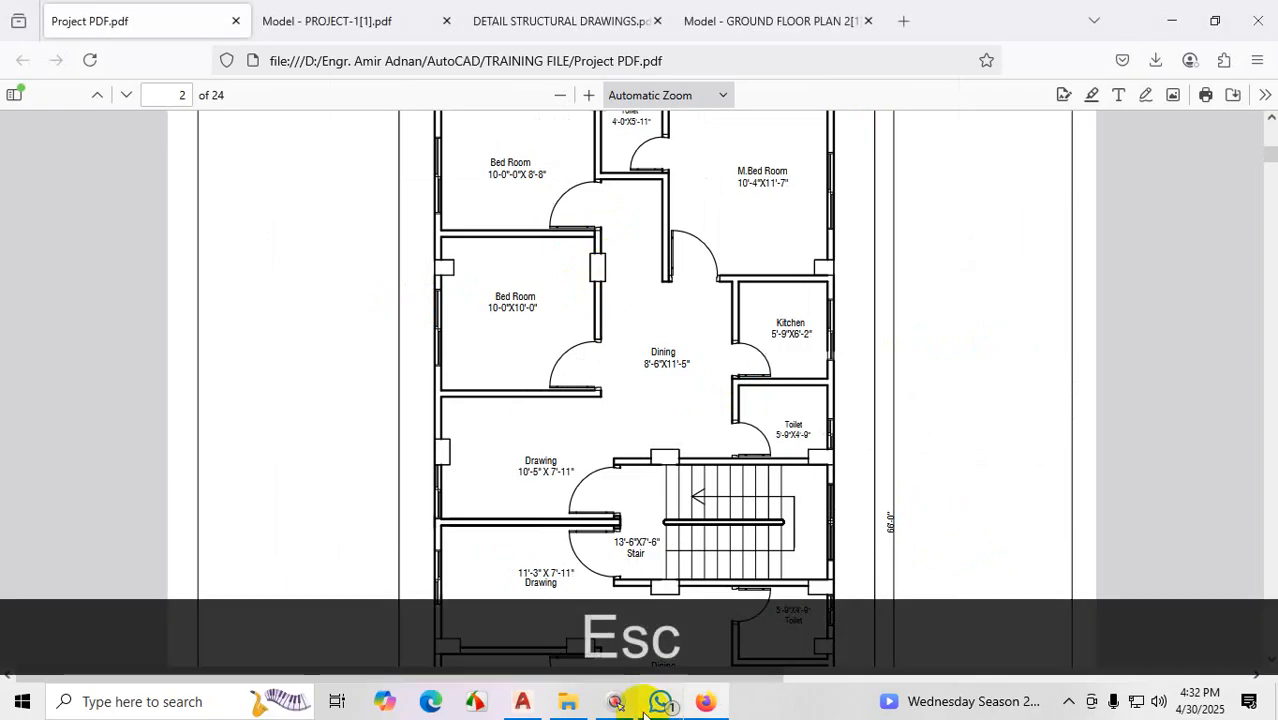
# Step: Switch to AutoCAD and erase the wavy line spanning the gap between the interior wall and the corner of the opposite room
pyautogui.click(530, 701)
pyautogui.scroll(-2, 655, 465)
pyautogui.scroll(4, 400, 450)
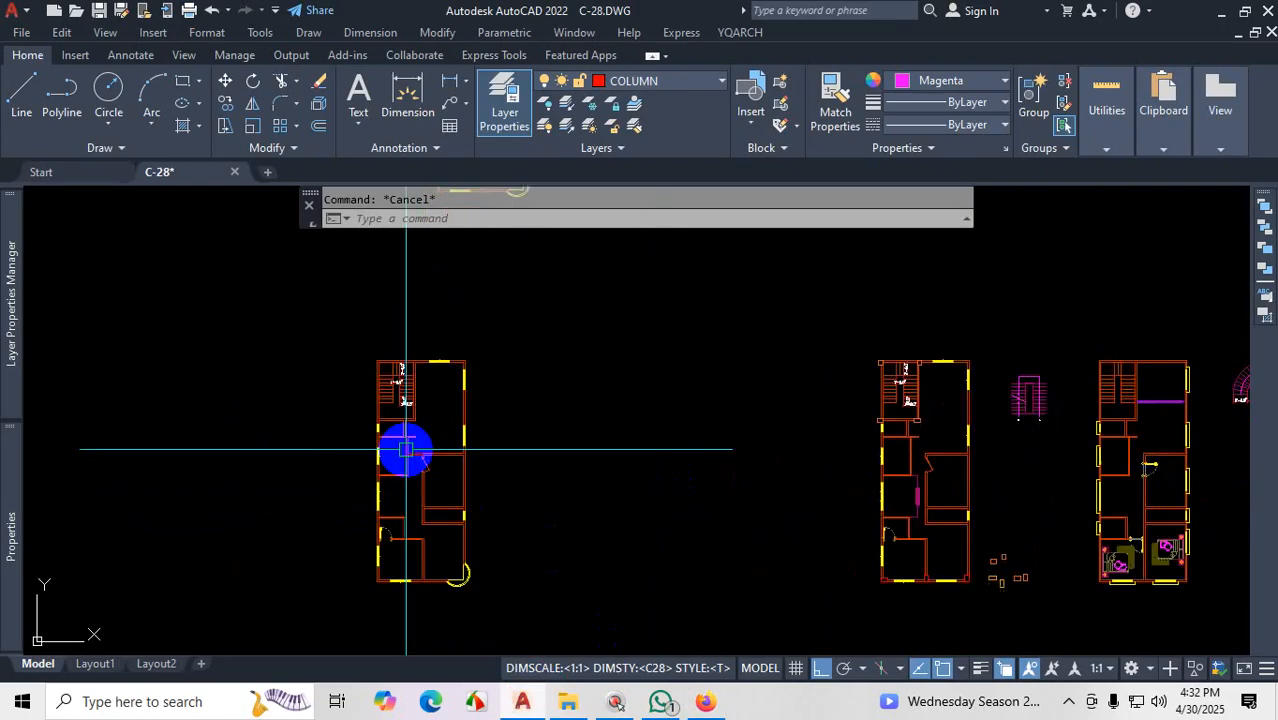
pyautogui.scroll(-2, 480, 430)
pyautogui.scroll(6, 448, 438)
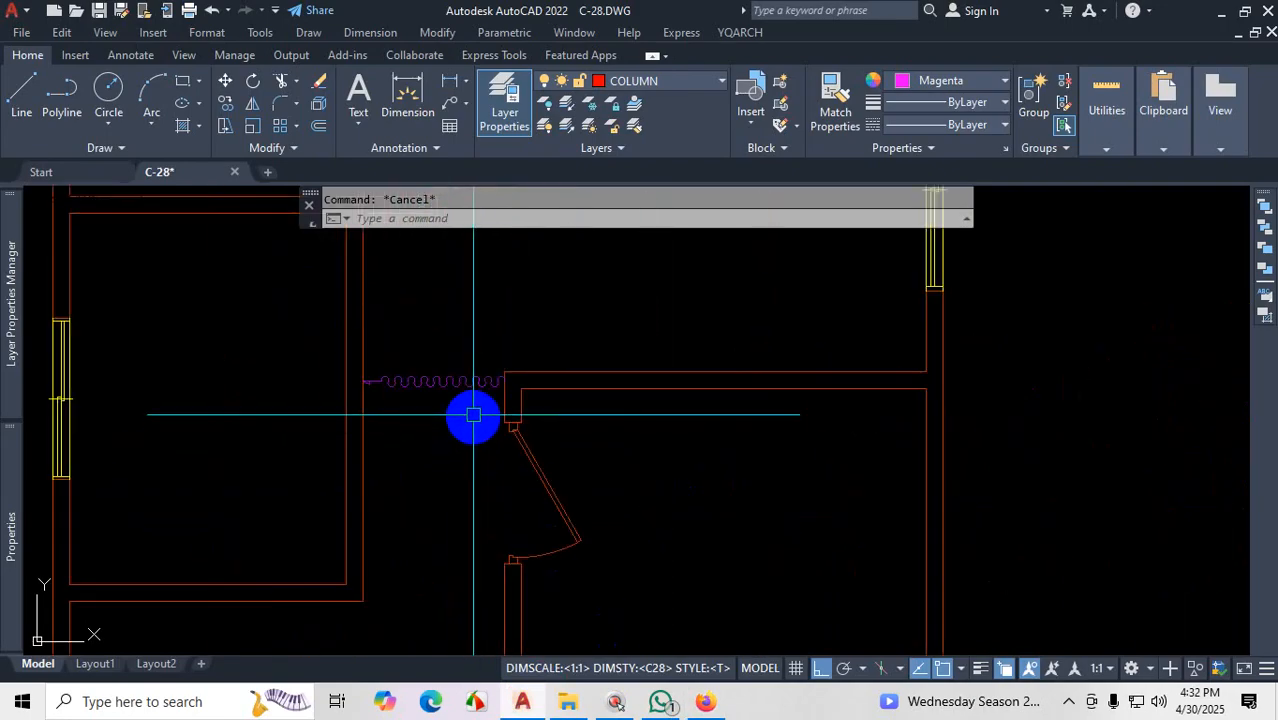
pyautogui.scroll(-4, 473, 404)
pyautogui.scroll(2, 427, 377)
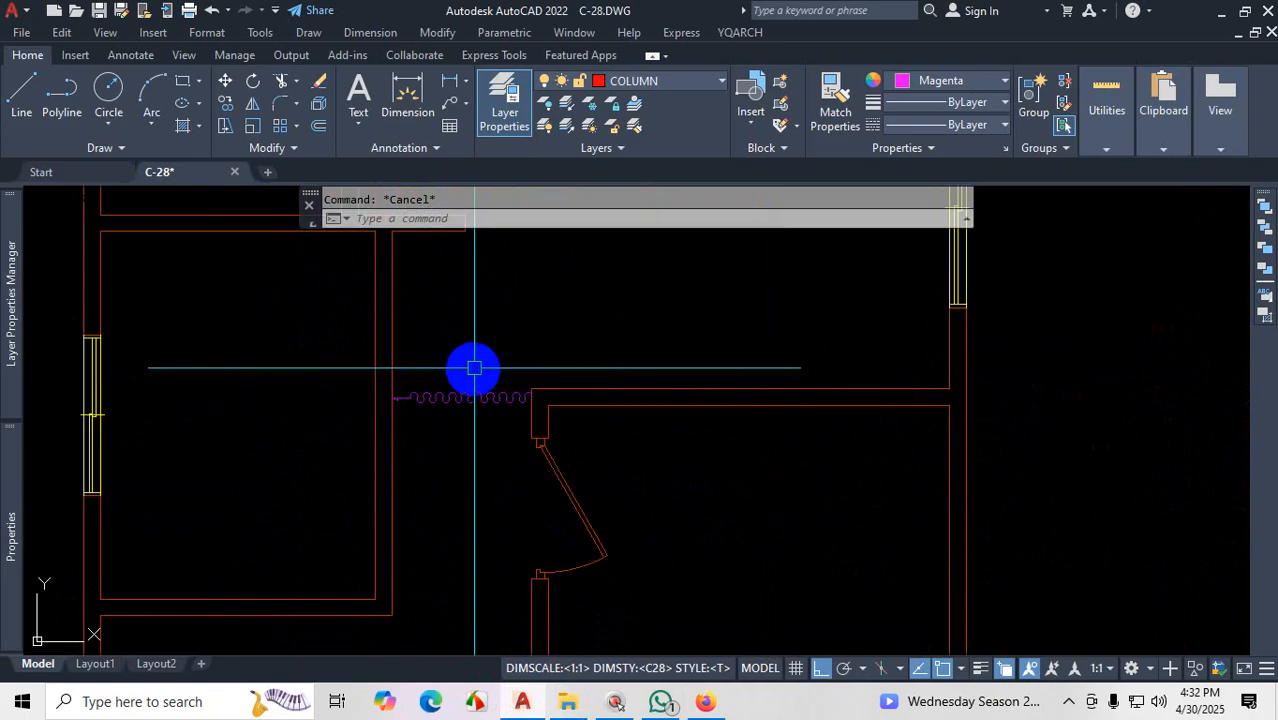
pyautogui.click(478, 367)
pyautogui.click(434, 443)
pyautogui.press('Delete')
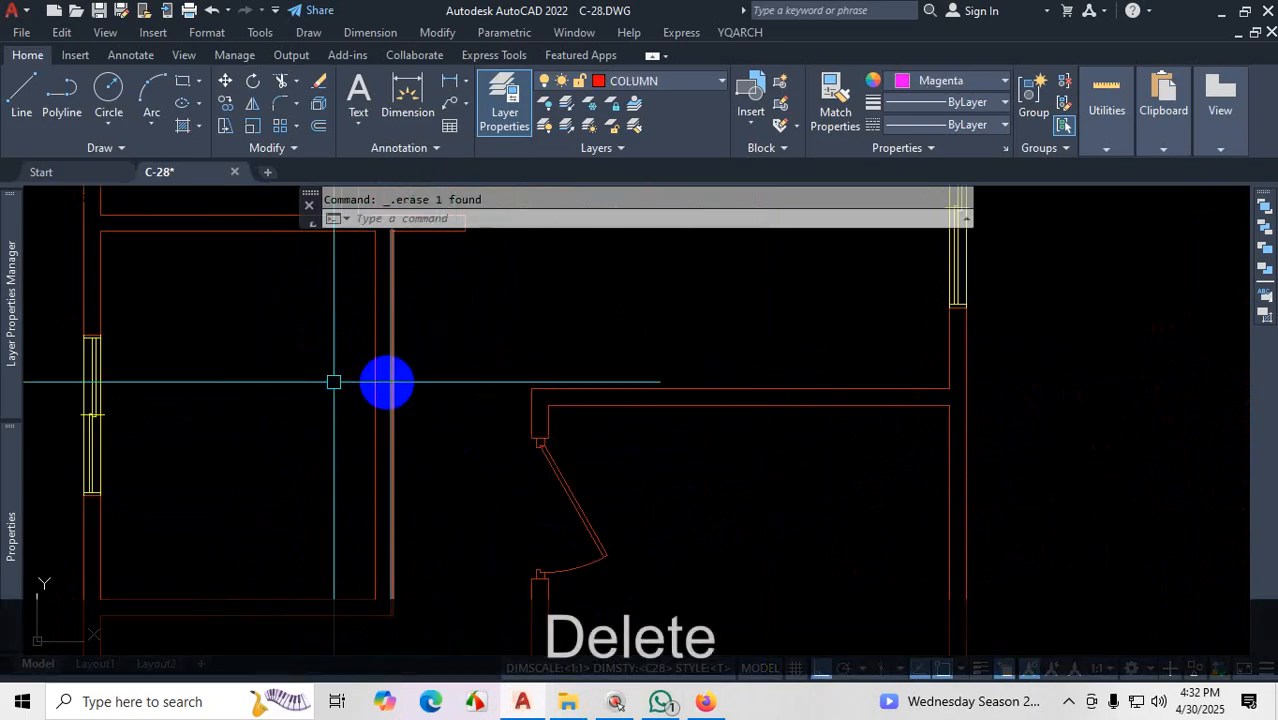
# Step: Examine where a column in the interior wall would line up with the upper face of the opposite room's wall
pyautogui.scroll(-4, 615, 397)
pyautogui.scroll(2, 485, 400)
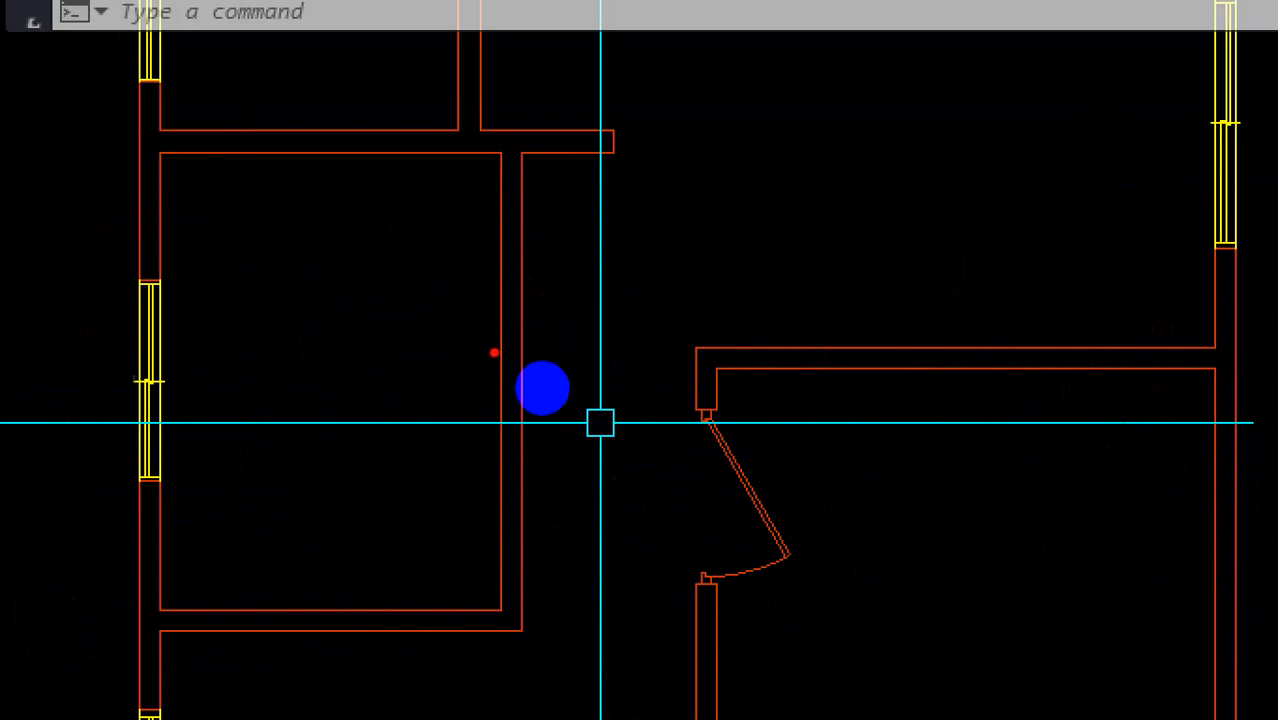
pyautogui.moveTo(688, 348)
pyautogui.mouseDown()
pyautogui.moveTo(522, 348)
pyautogui.moveTo(531, 411)
pyautogui.moveTo(573, 385)
pyautogui.mouseUp()
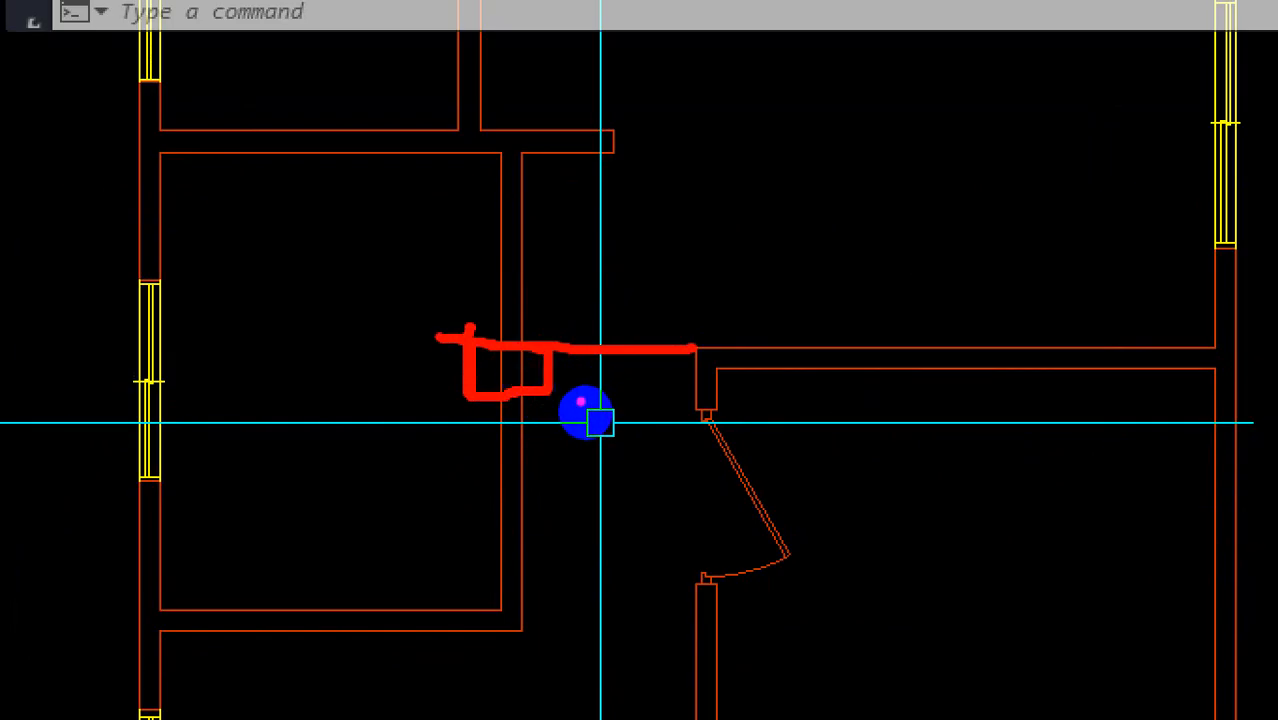
pyautogui.moveTo(574, 396); pyautogui.dragTo(549, 375)
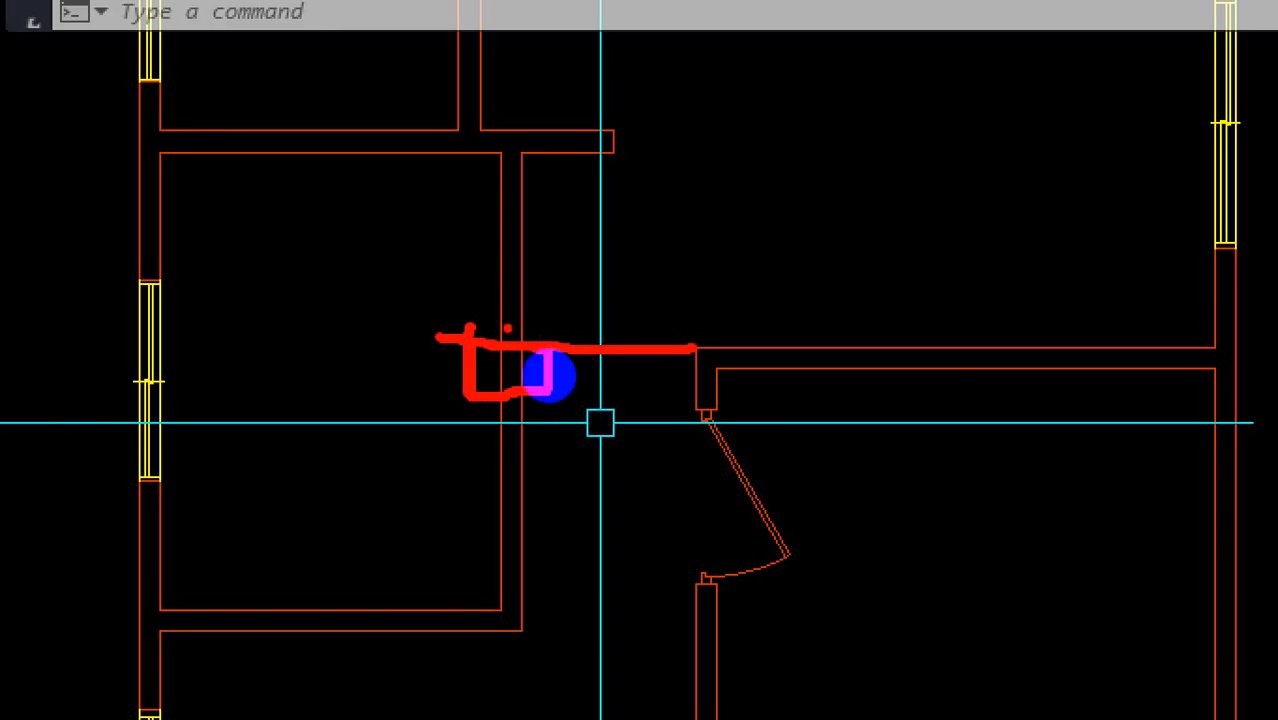
pyautogui.press('Escape')
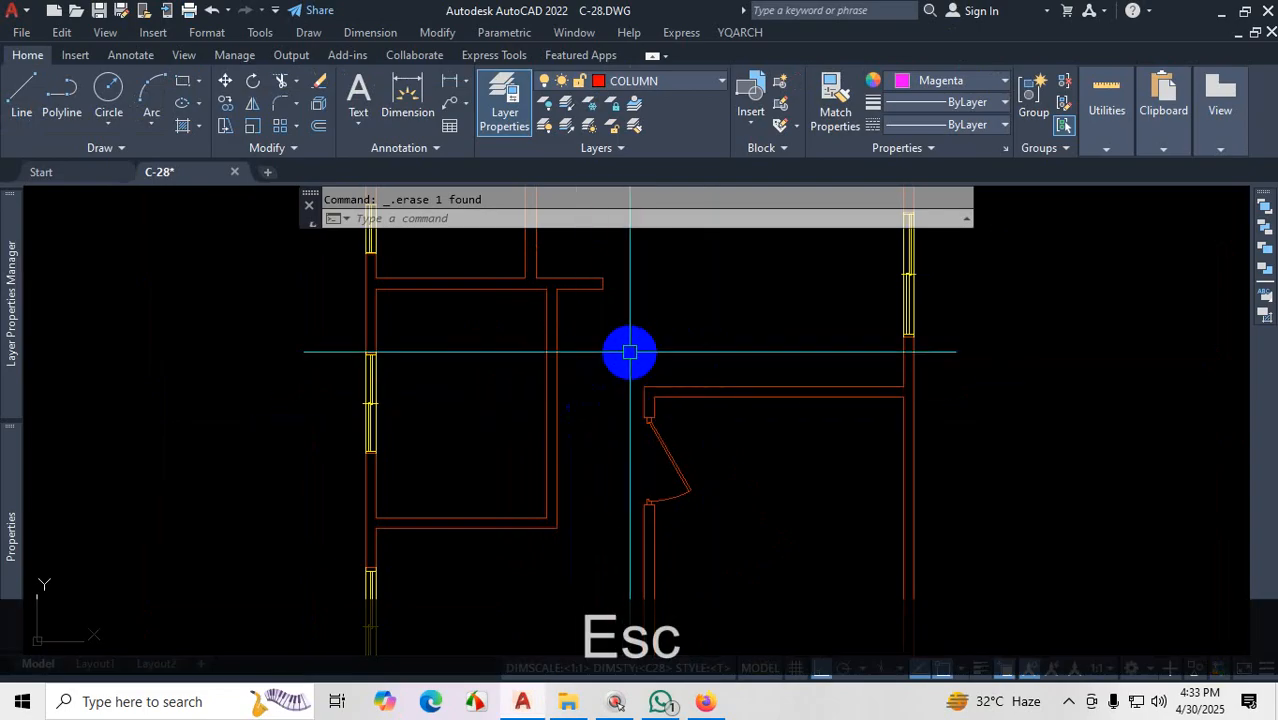
# Step: Examine the alignment from the lower edge of the stairwell's lower-right column across to the opposite outer wall, just above the window
pyautogui.scroll(-8, 629, 351)
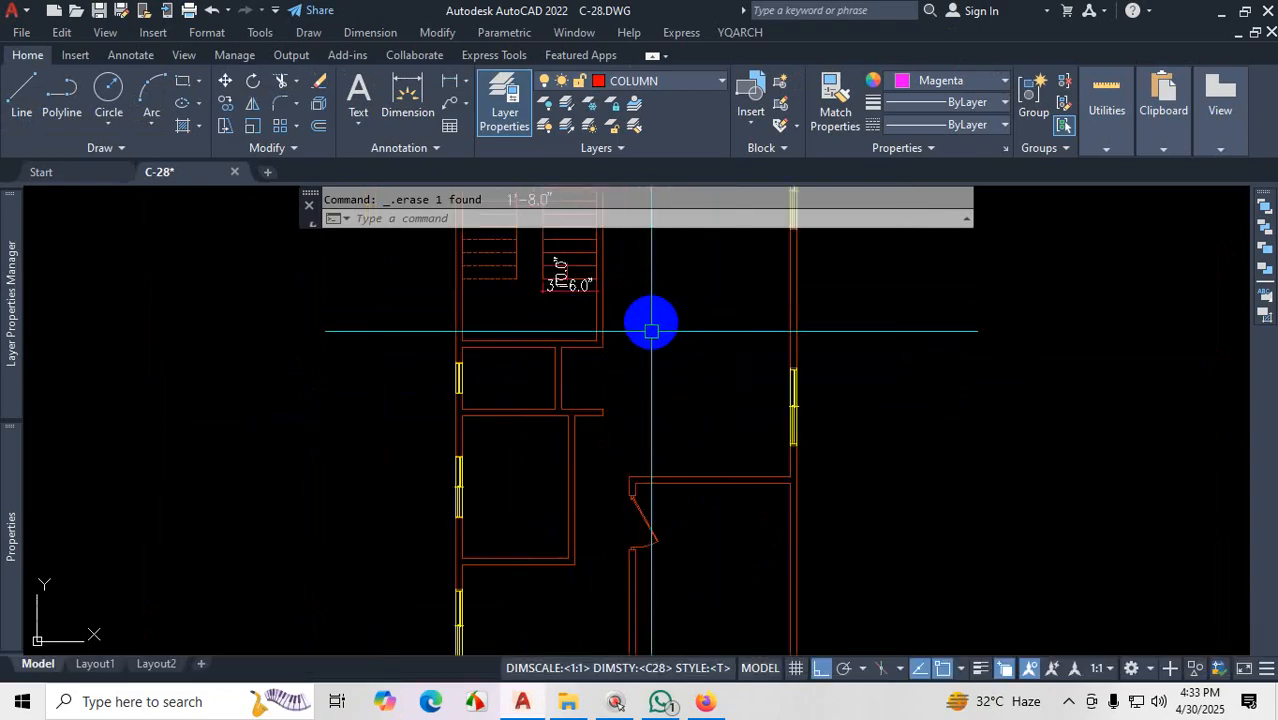
pyautogui.scroll(6, 893, 394)
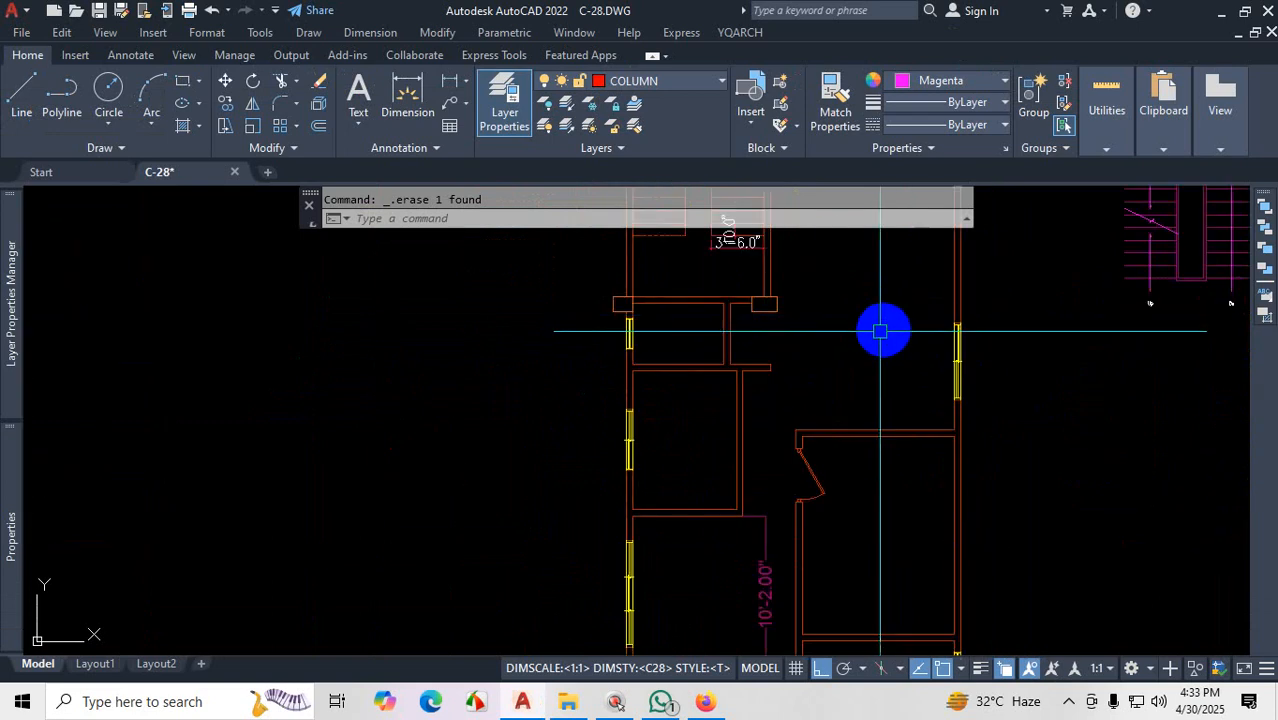
pyautogui.scroll(-5, 779, 431)
pyautogui.scroll(3, 859, 314)
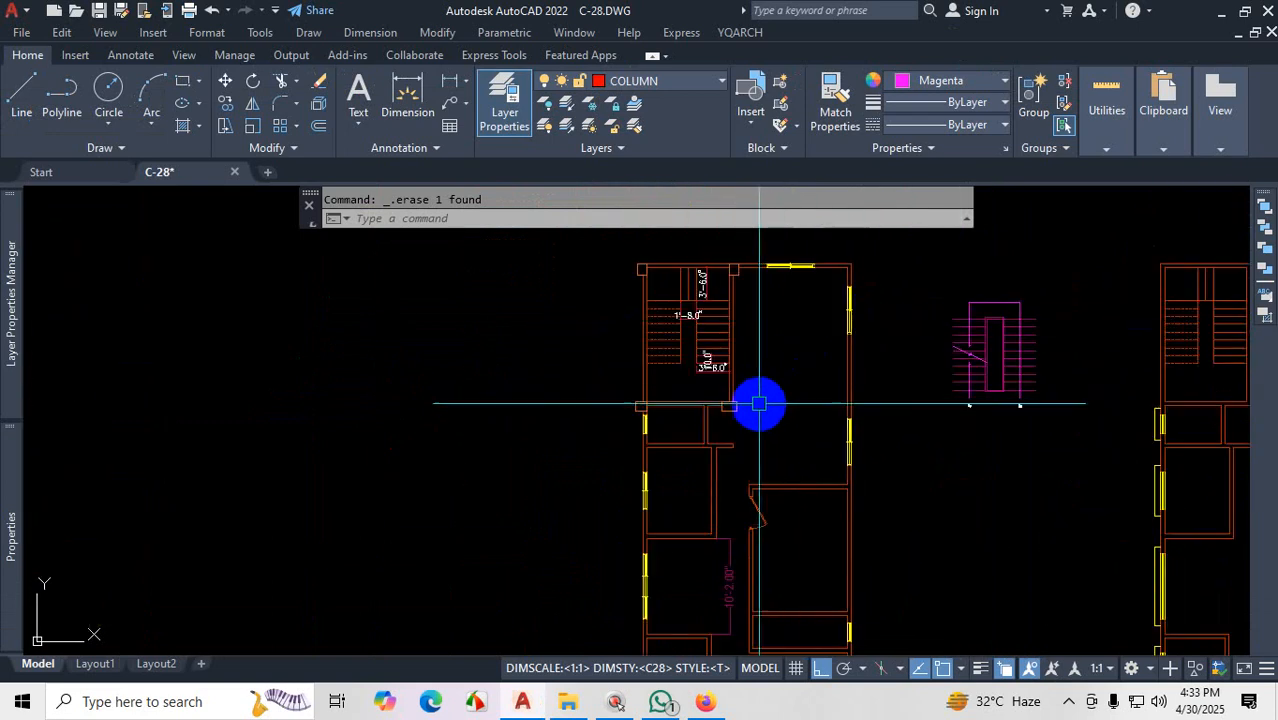
pyautogui.scroll(2, 775, 410)
pyautogui.scroll(2, 915, 412)
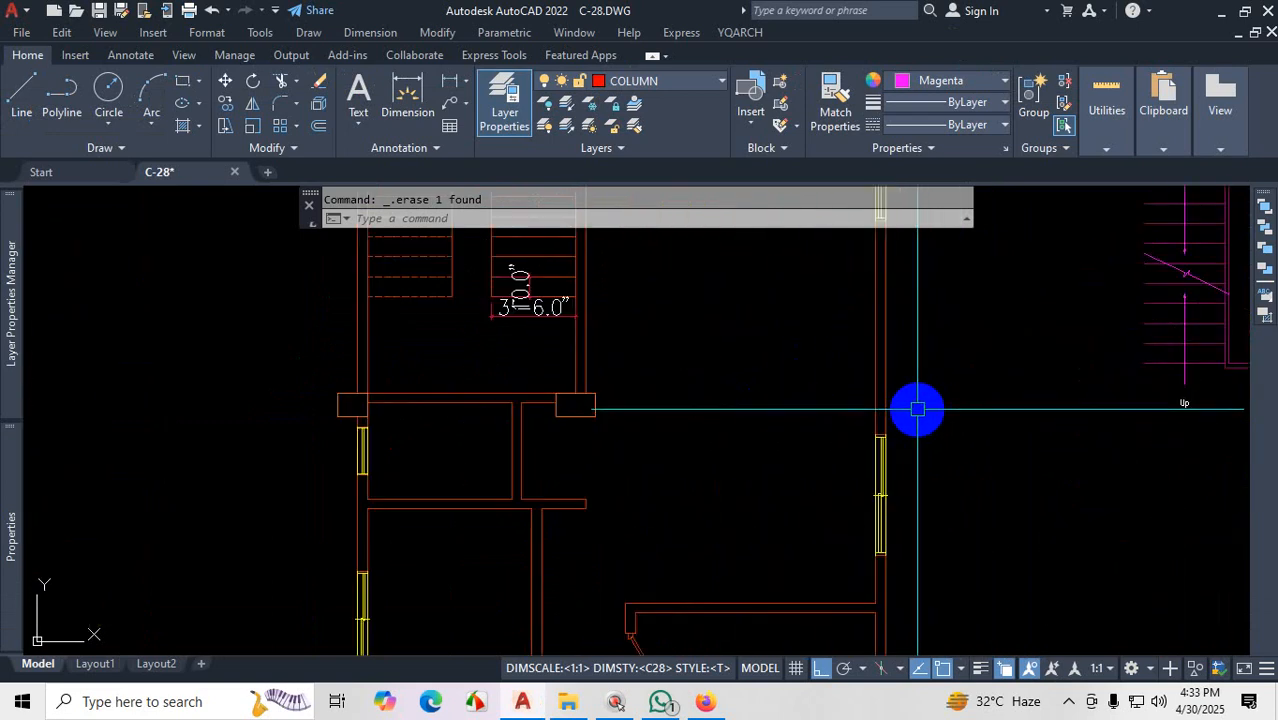
pyautogui.hotkey('ctrl', '1')
pyautogui.click(877, 432)
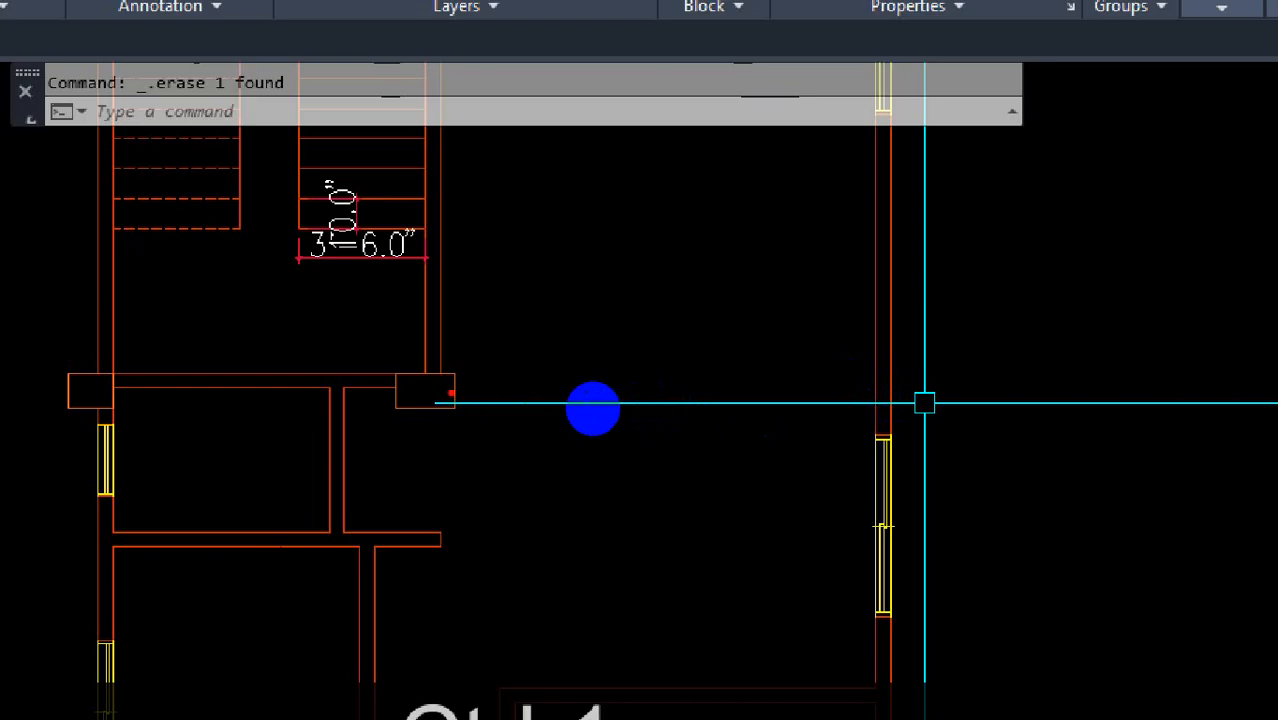
pyautogui.moveTo(598, 415); pyautogui.dragTo(862, 400)
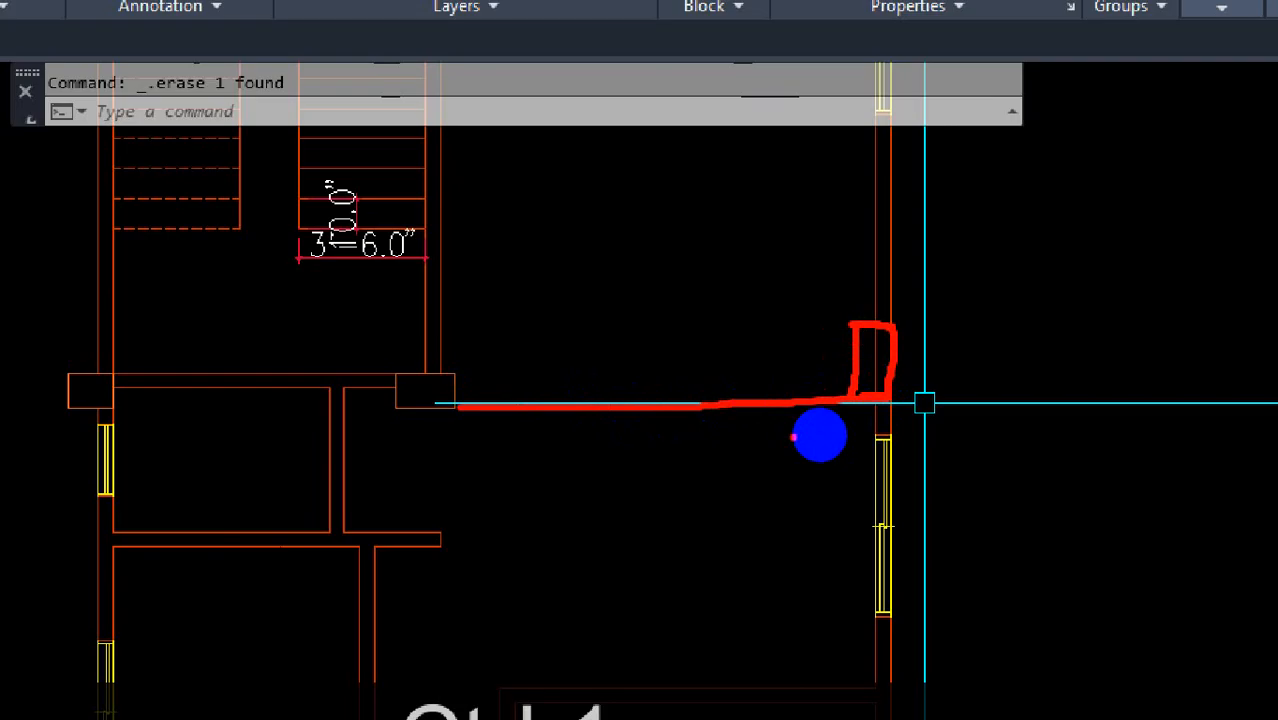
pyautogui.press('Escape')
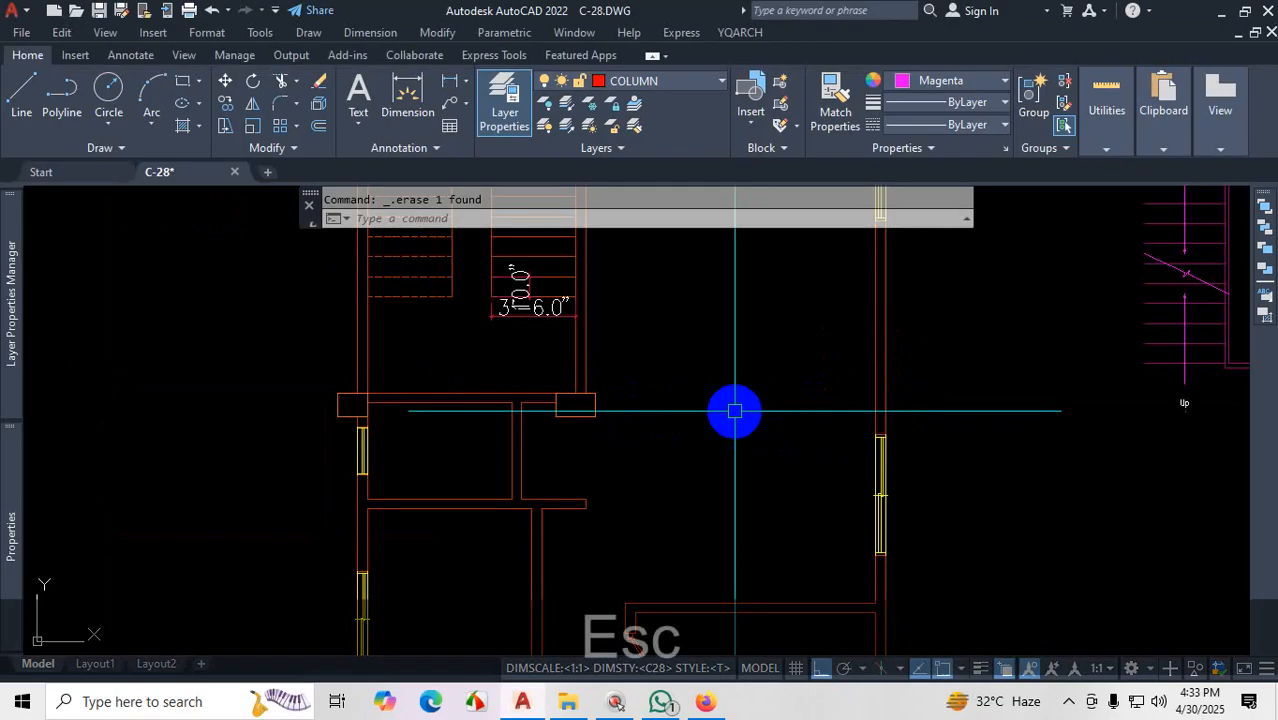
# Step: Copy the rightmost loose upright column by its lower-right corner, with Ortho off, onto the outer wall face, level with the stairwell's lower-right column's lower edge
pyautogui.scroll(-8, 746, 414)
pyautogui.scroll(8, 839, 563)
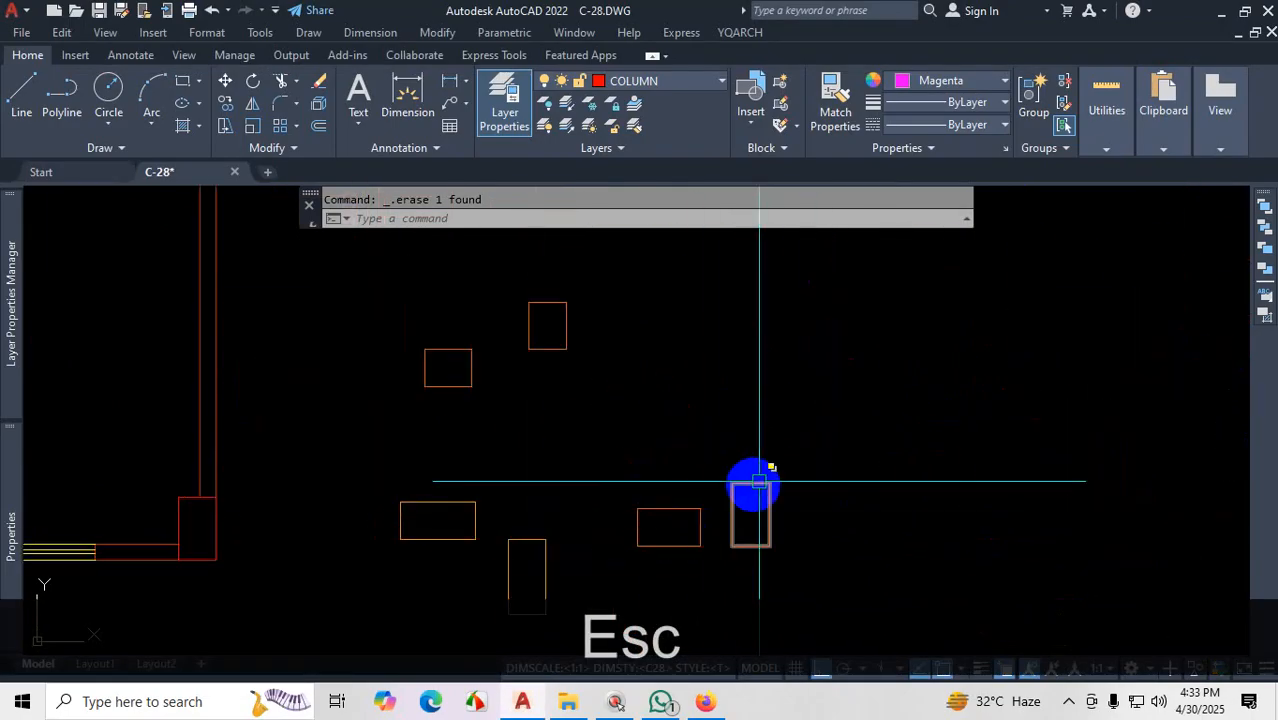
pyautogui.click(773, 472)
pyautogui.click(732, 500)
pyautogui.write('co')
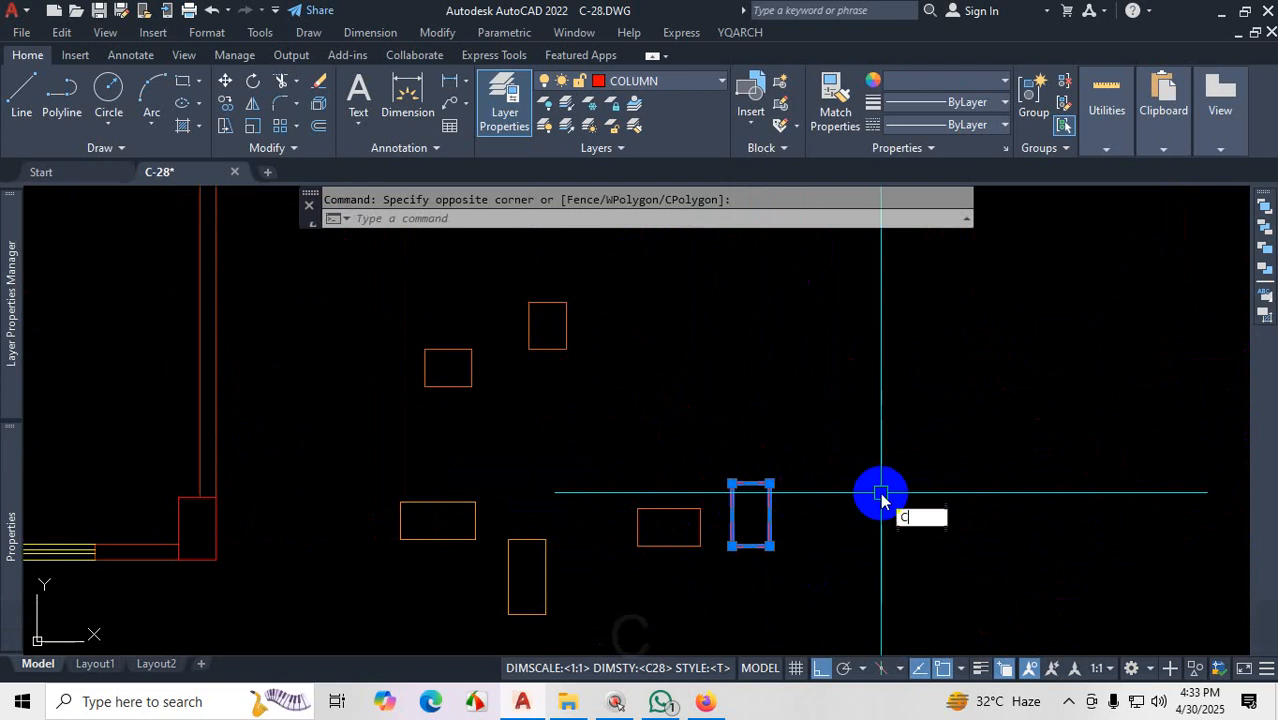
pyautogui.press('Return')
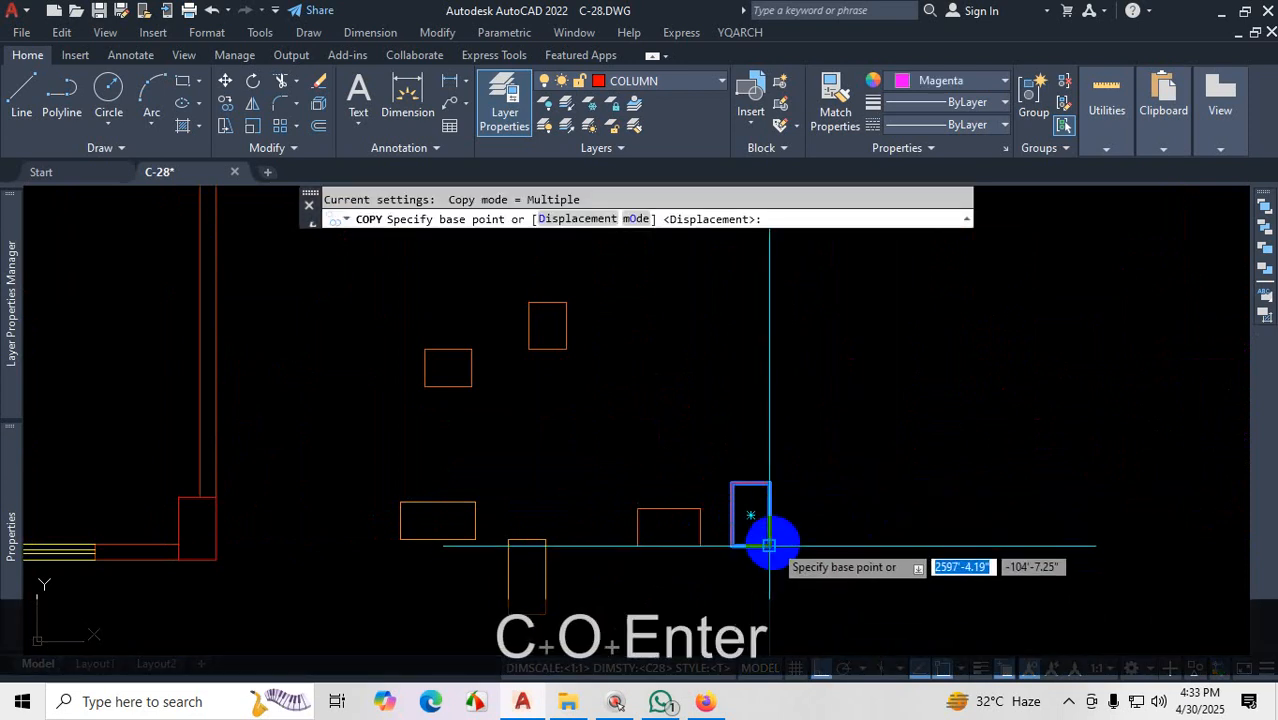
pyautogui.click(769, 545)
pyautogui.scroll(-8, 879, 568)
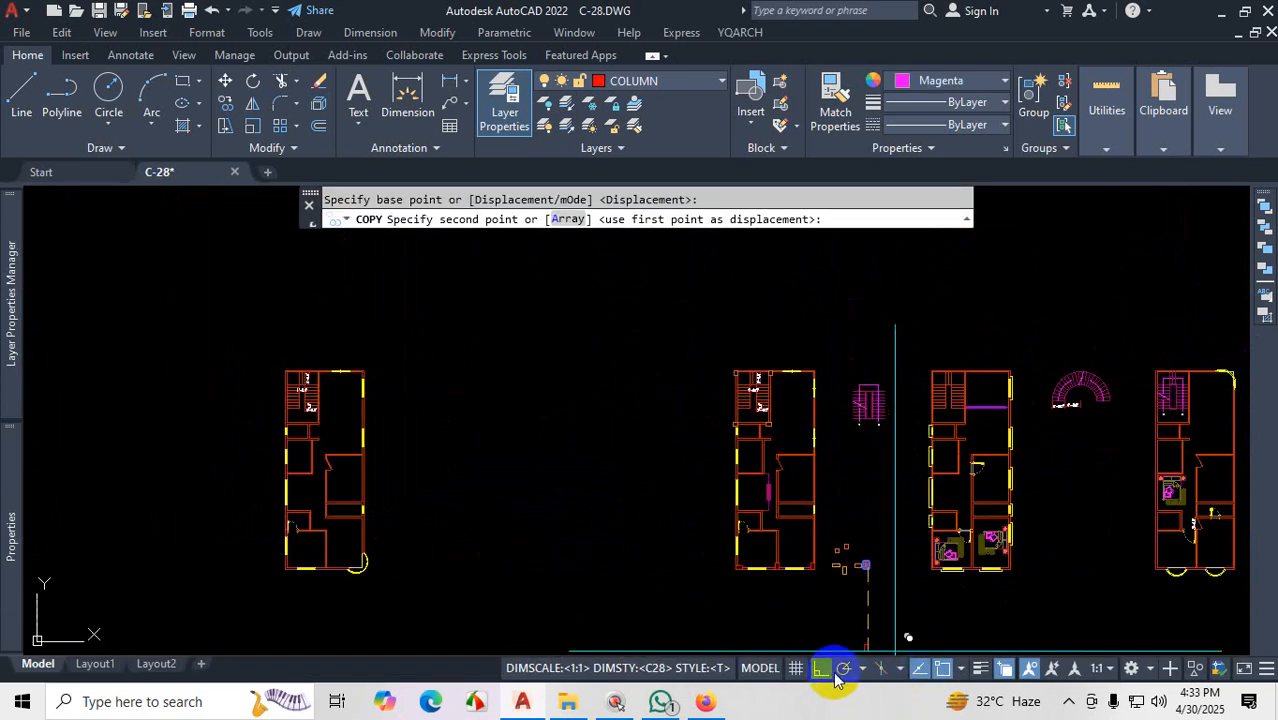
pyautogui.click(822, 668)
pyautogui.scroll(10, 836, 563)
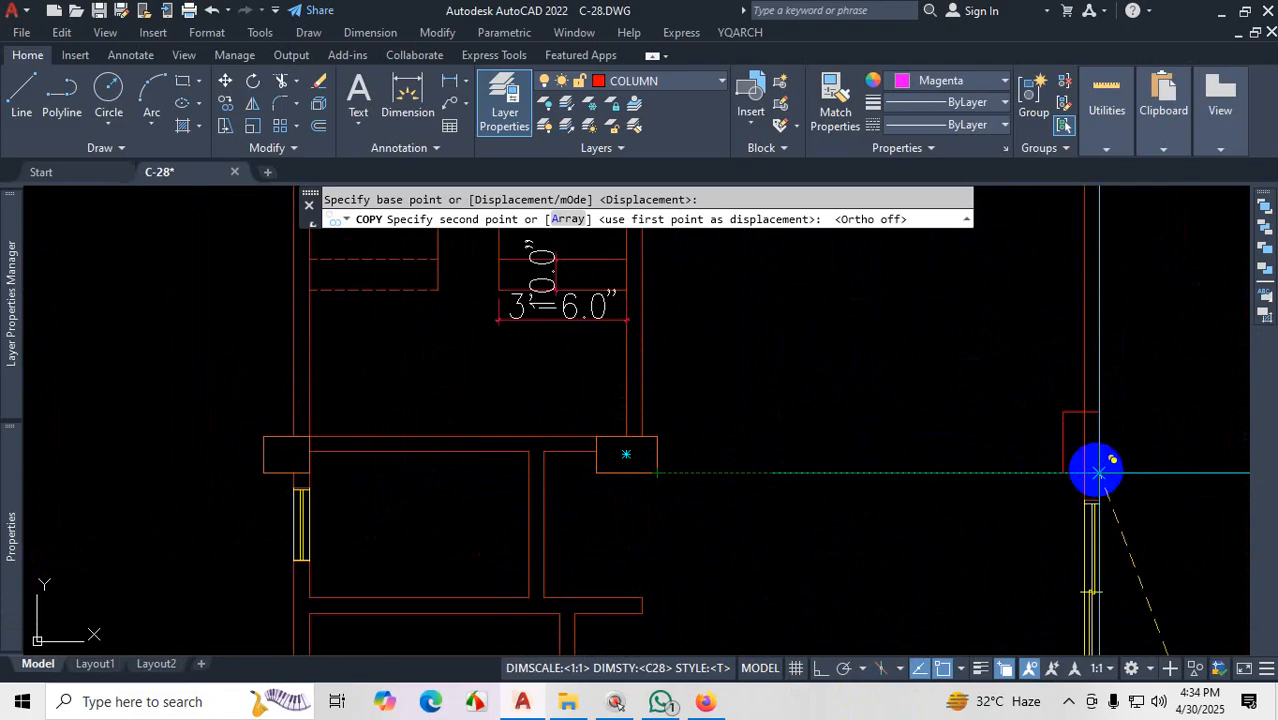
pyautogui.scroll(2, 1110, 472)
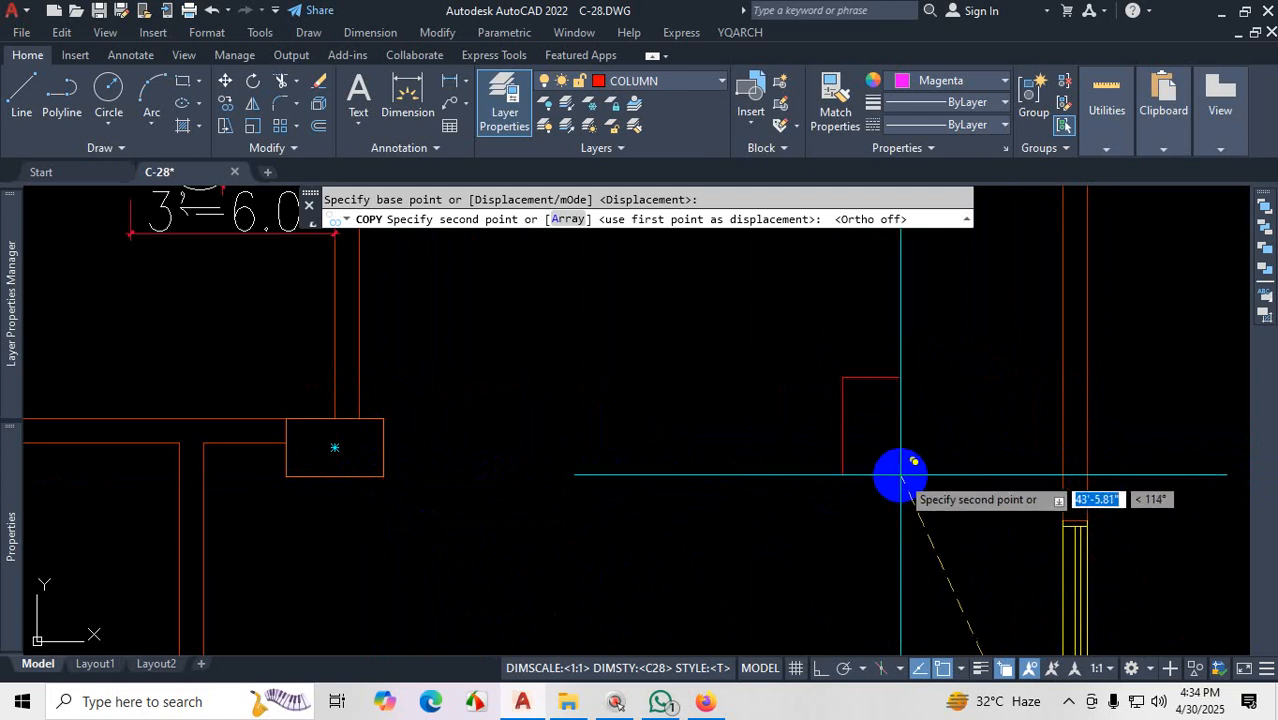
pyautogui.scroll(-2, 510, 518)
pyautogui.scroll(2, 490, 495)
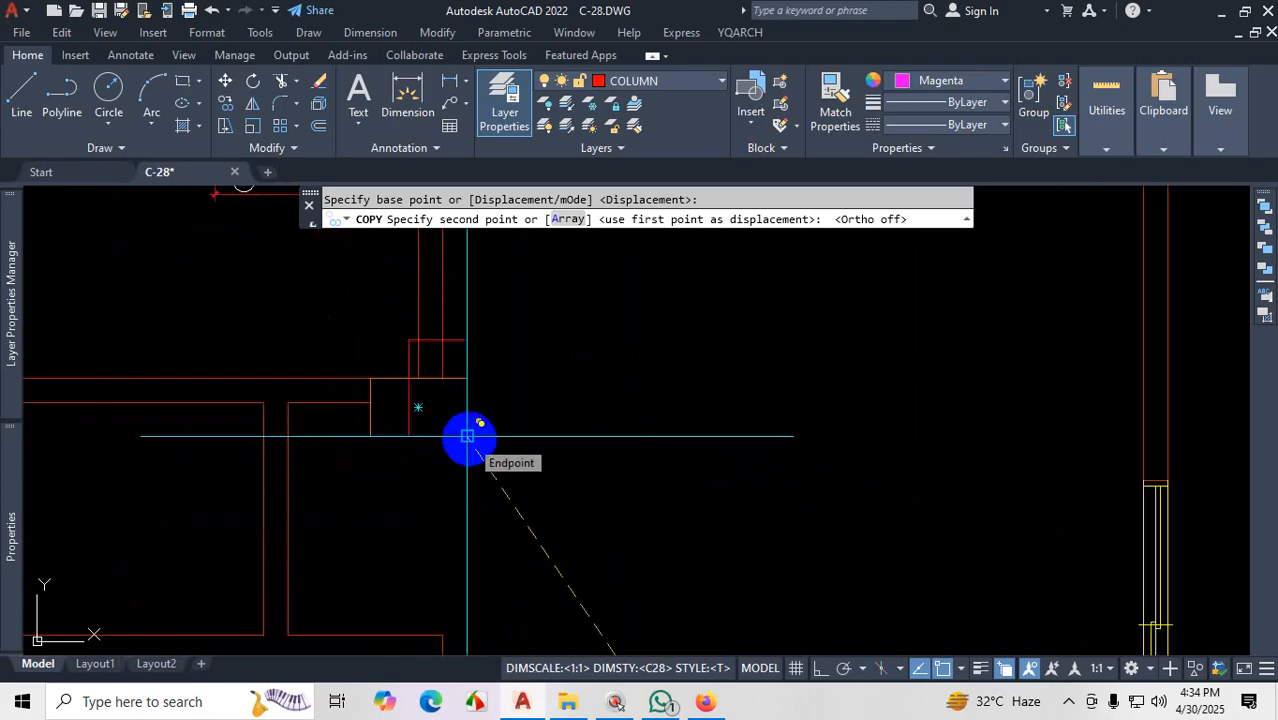
pyautogui.click(1167, 436)
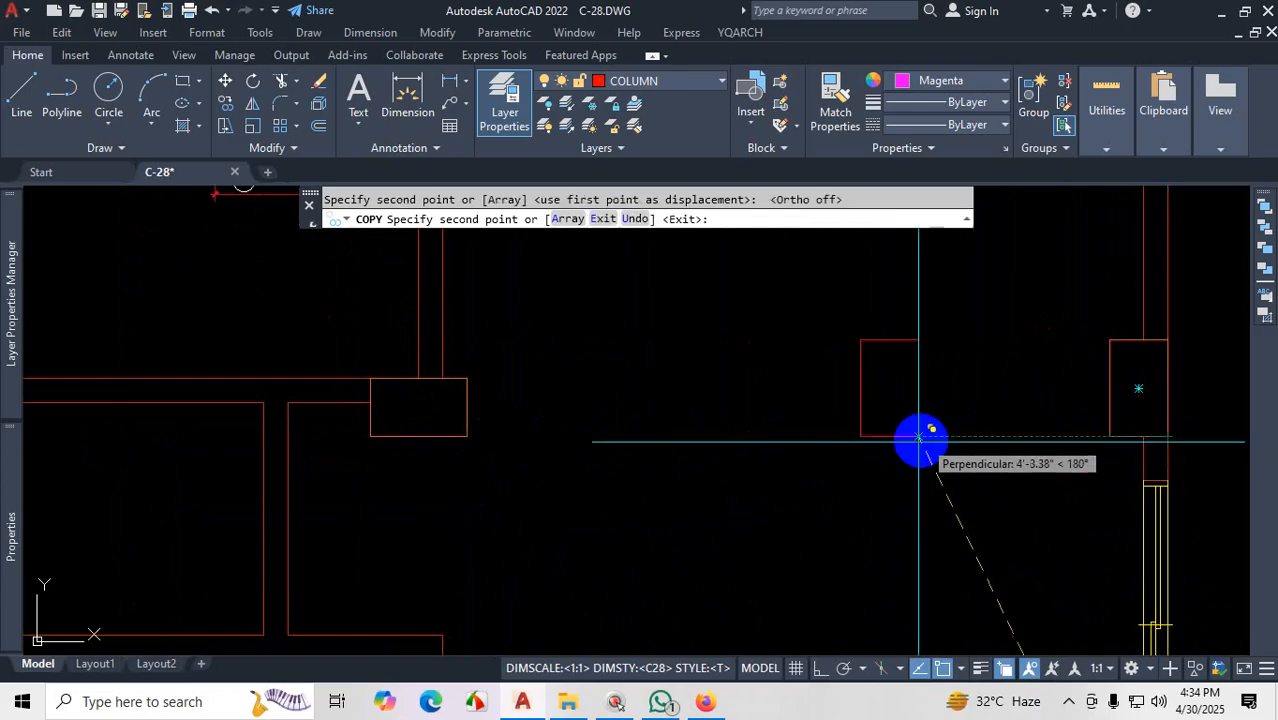
pyautogui.press('Escape')
# Step: Examine how the copied column sits across the outer wall's inner and outer faces
pyautogui.scroll(-3, 913, 437)
pyautogui.scroll(5, 870, 391)
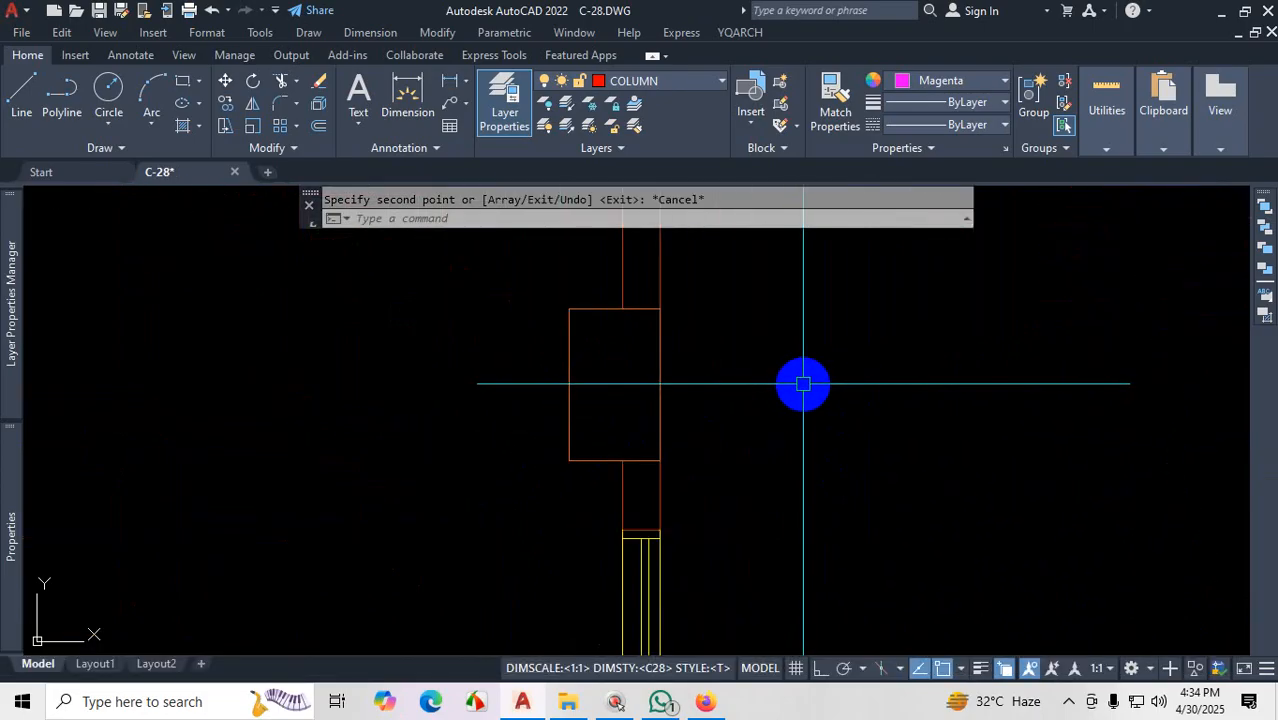
pyautogui.hotkey('ctrl', '1')
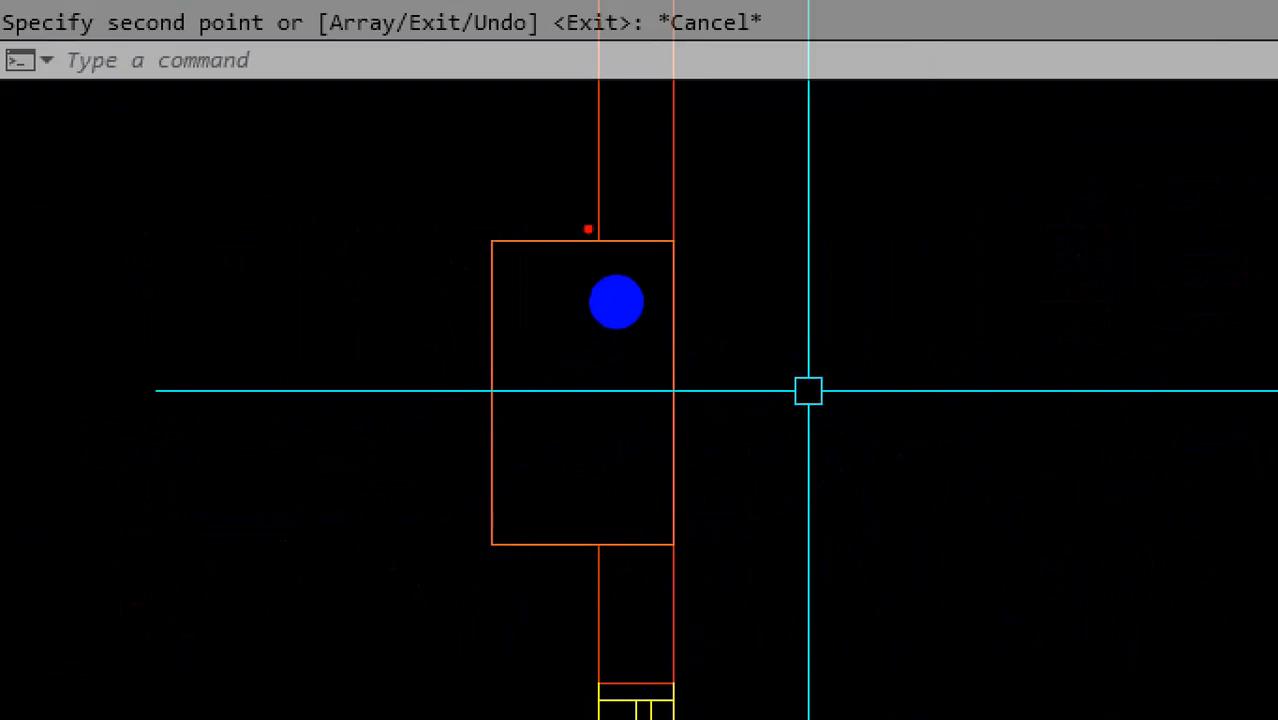
pyautogui.moveTo(565, 197)
pyautogui.mouseDown()
pyautogui.moveTo(580, 574)
pyautogui.moveTo(753, 582)
pyautogui.moveTo(772, 255)
pyautogui.moveTo(653, 180)
pyautogui.moveTo(530, 203)
pyautogui.mouseUp()
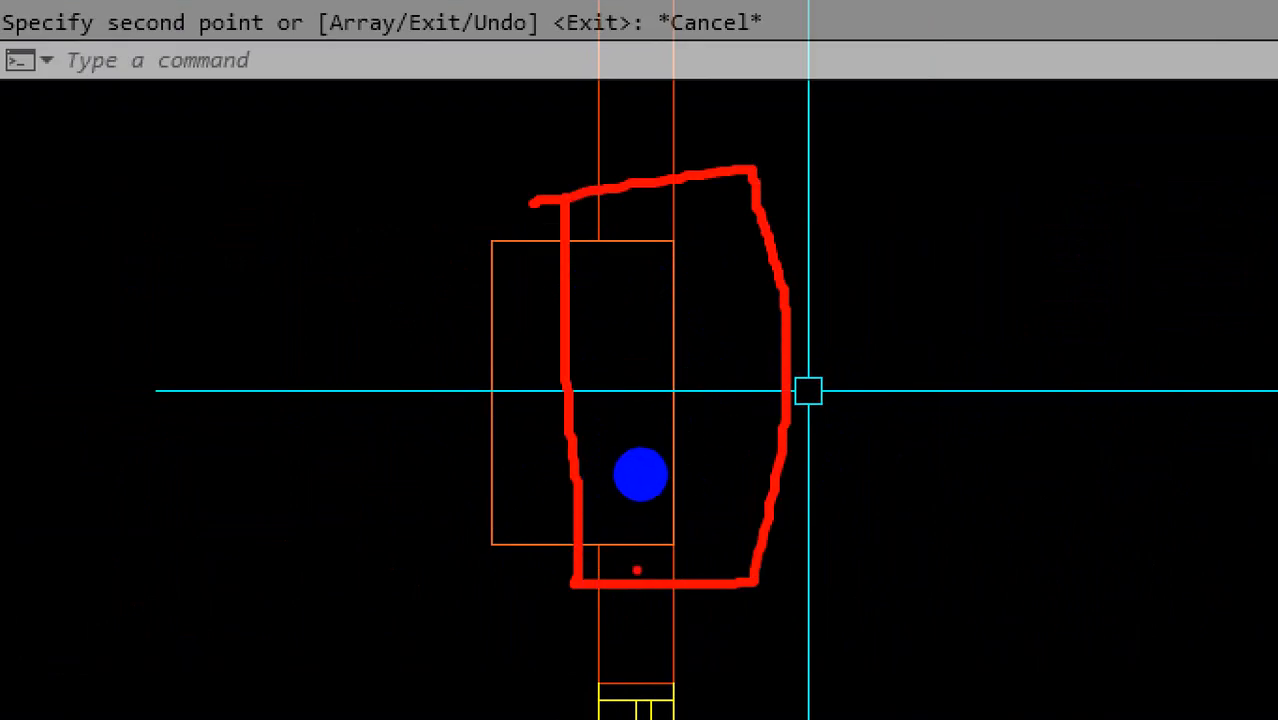
pyautogui.press('Escape')
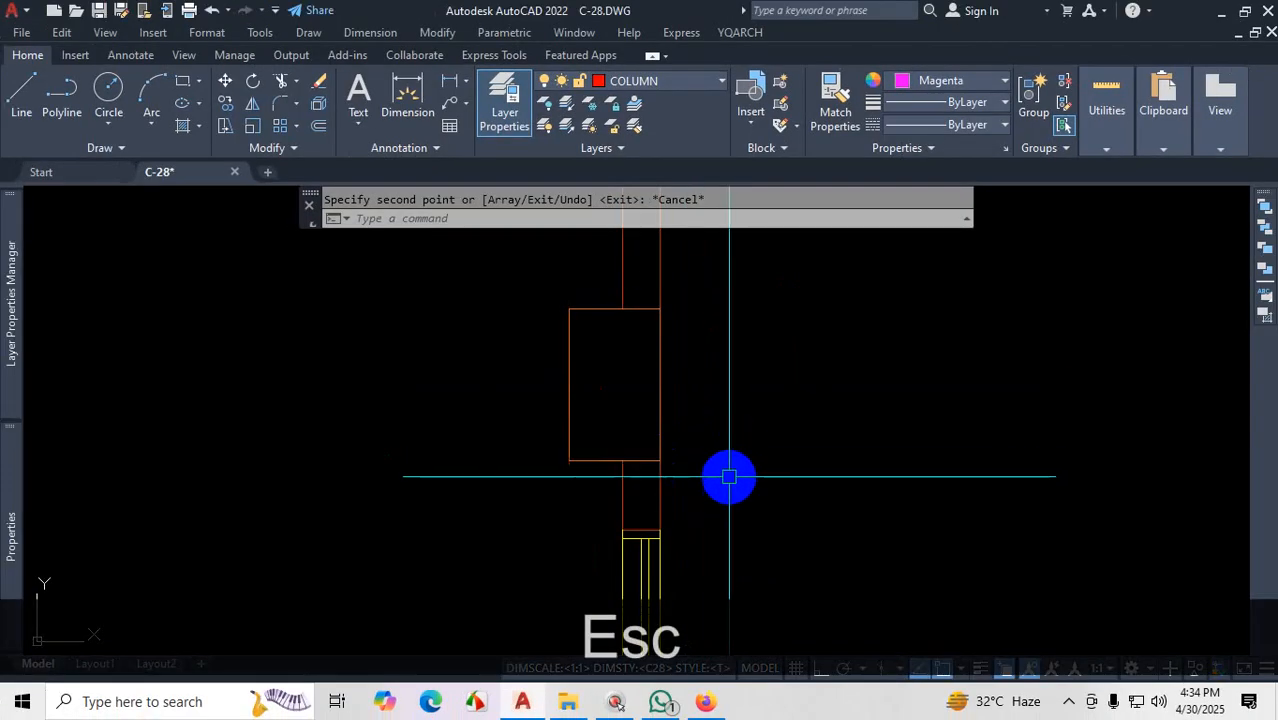
# Step: Examine the copied column's lower edge where it meets the wall's inner face above the window
pyautogui.scroll(2, 659, 494)
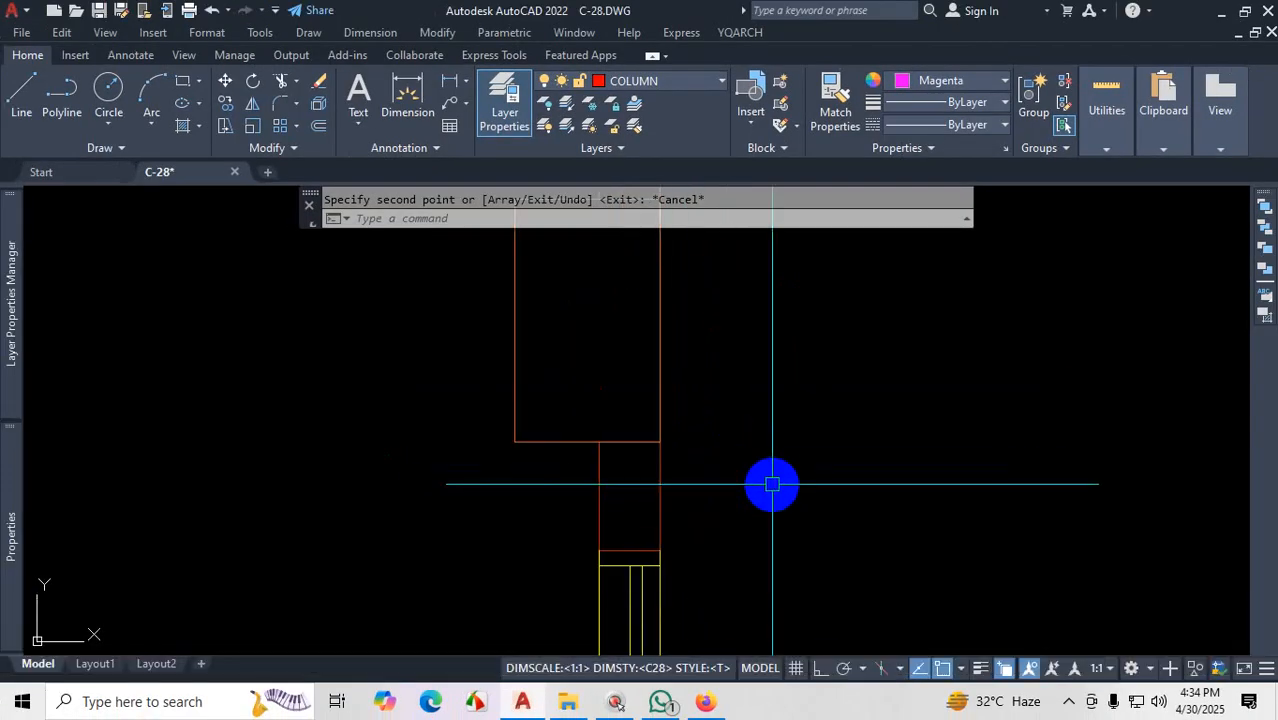
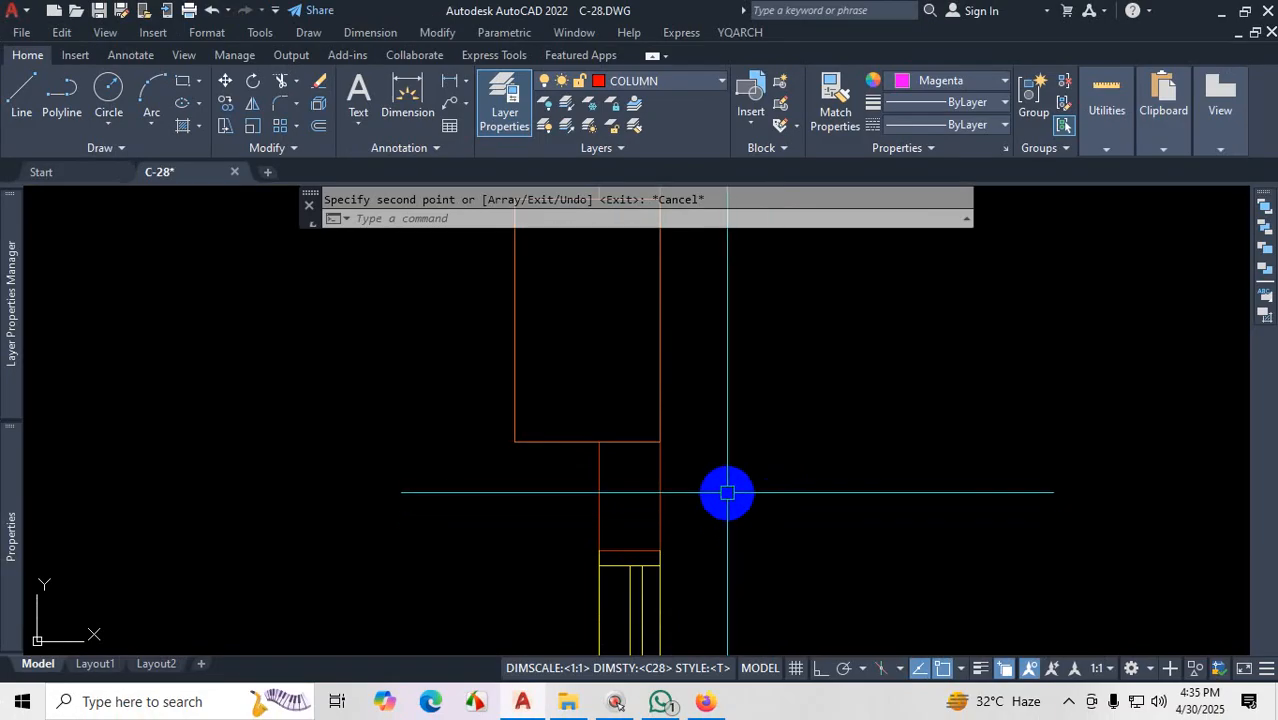
pyautogui.click(582, 447)
pyautogui.press('Escape')
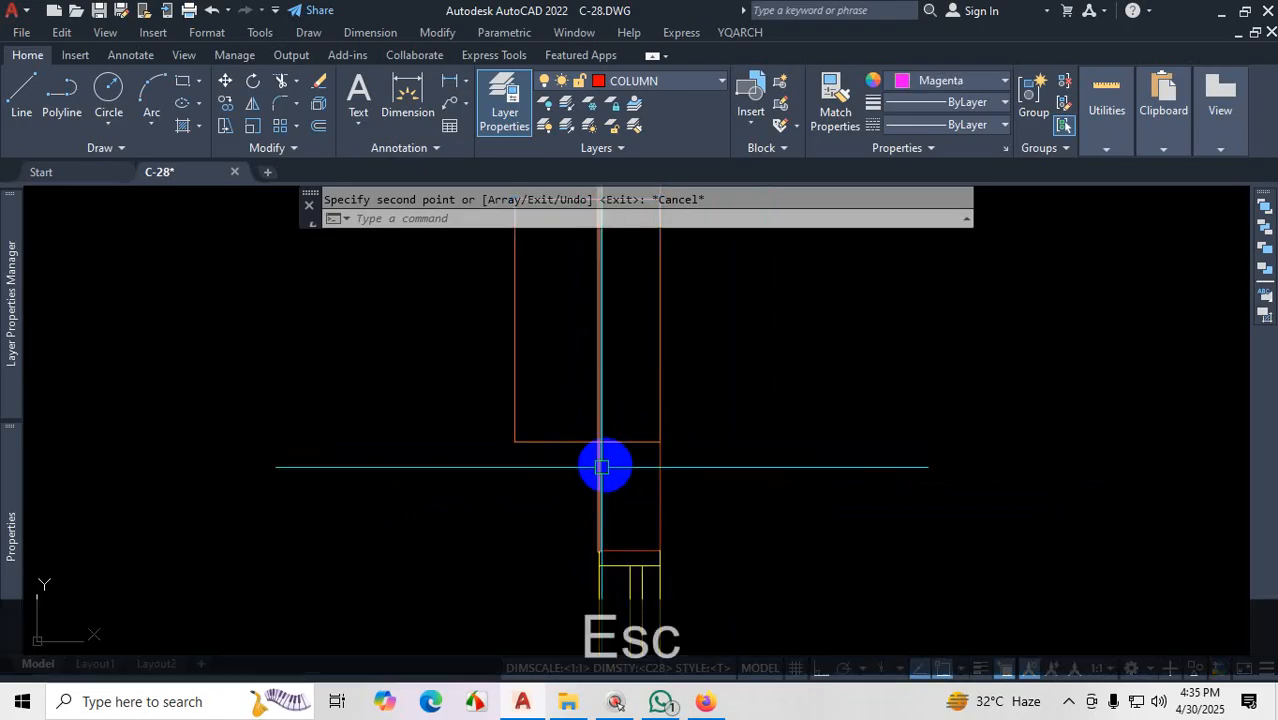
pyautogui.hotkey('ctrl', '1')
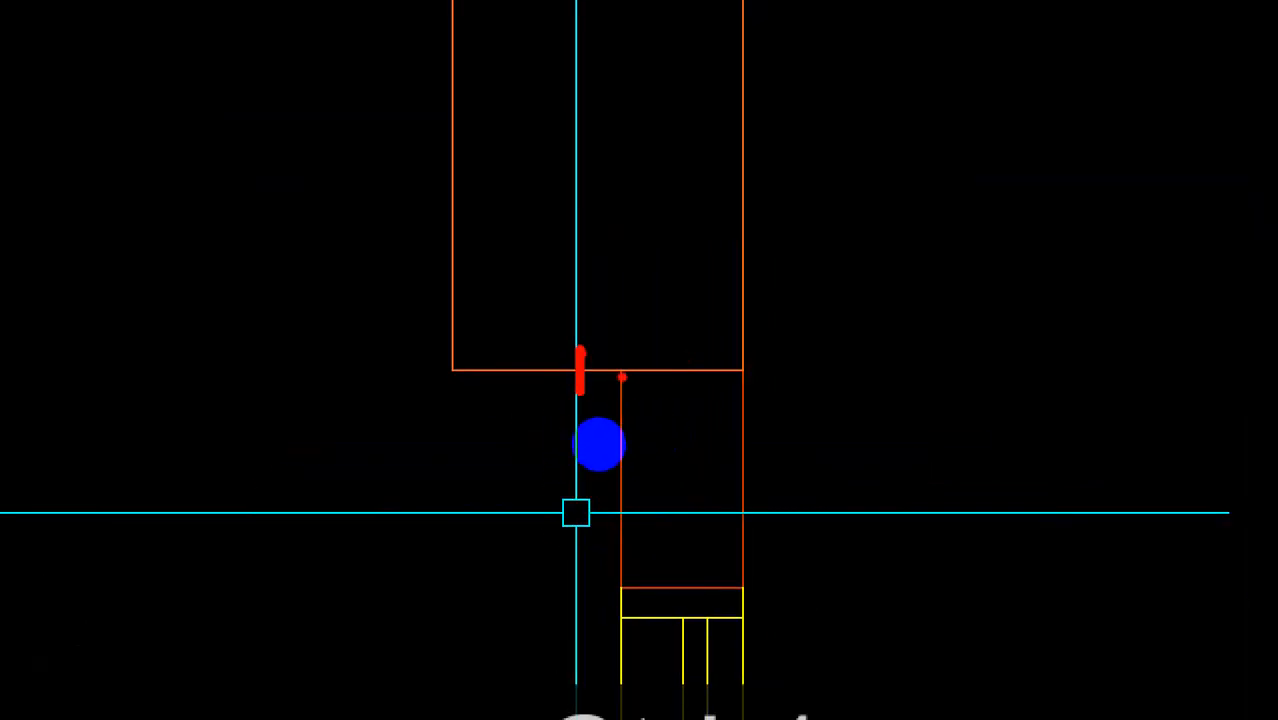
pyautogui.moveTo(599, 444); pyautogui.dragTo(584, 445)
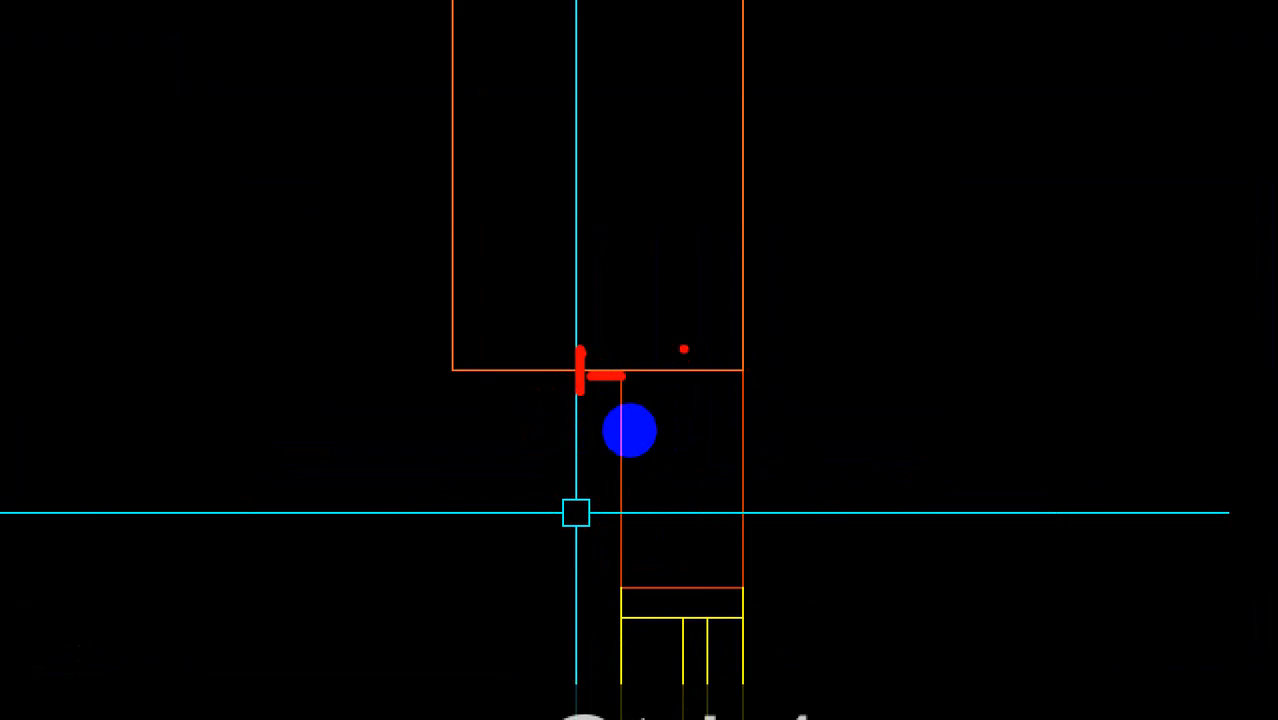
pyautogui.moveTo(684, 349); pyautogui.dragTo(683, 381)
pyautogui.moveTo(580, 365); pyautogui.dragTo(676, 363)
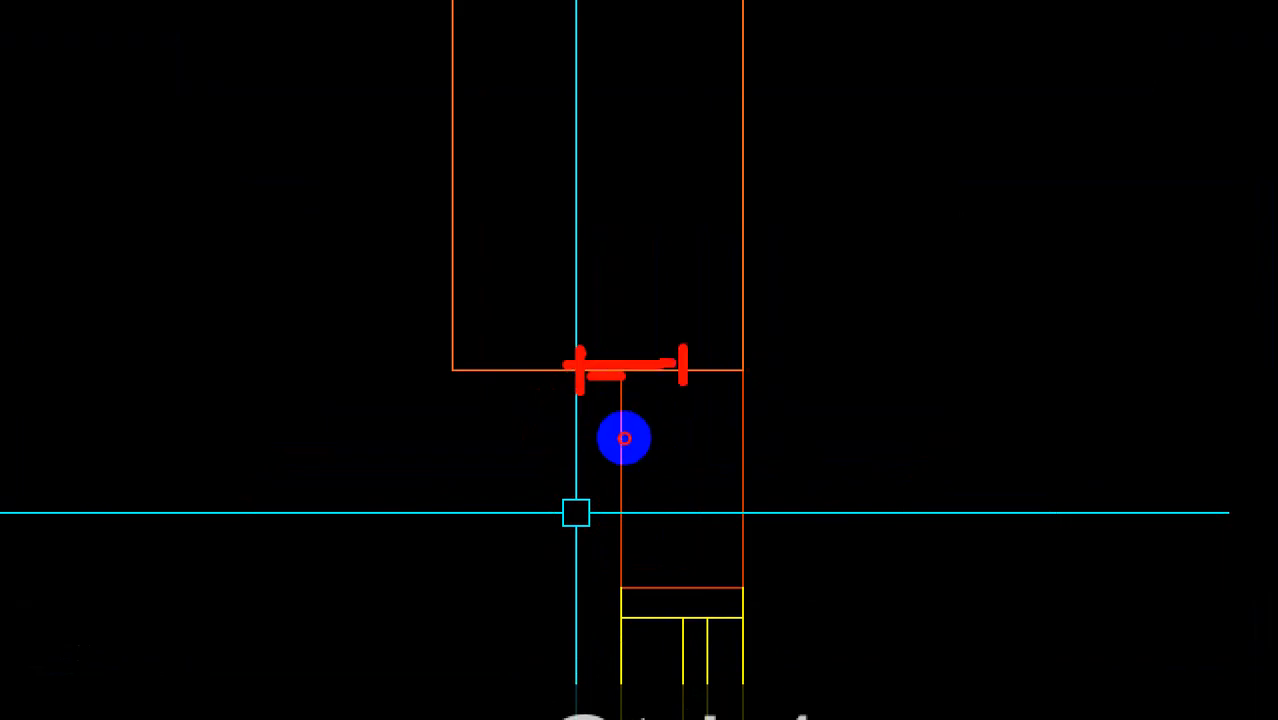
pyautogui.click(623, 437)
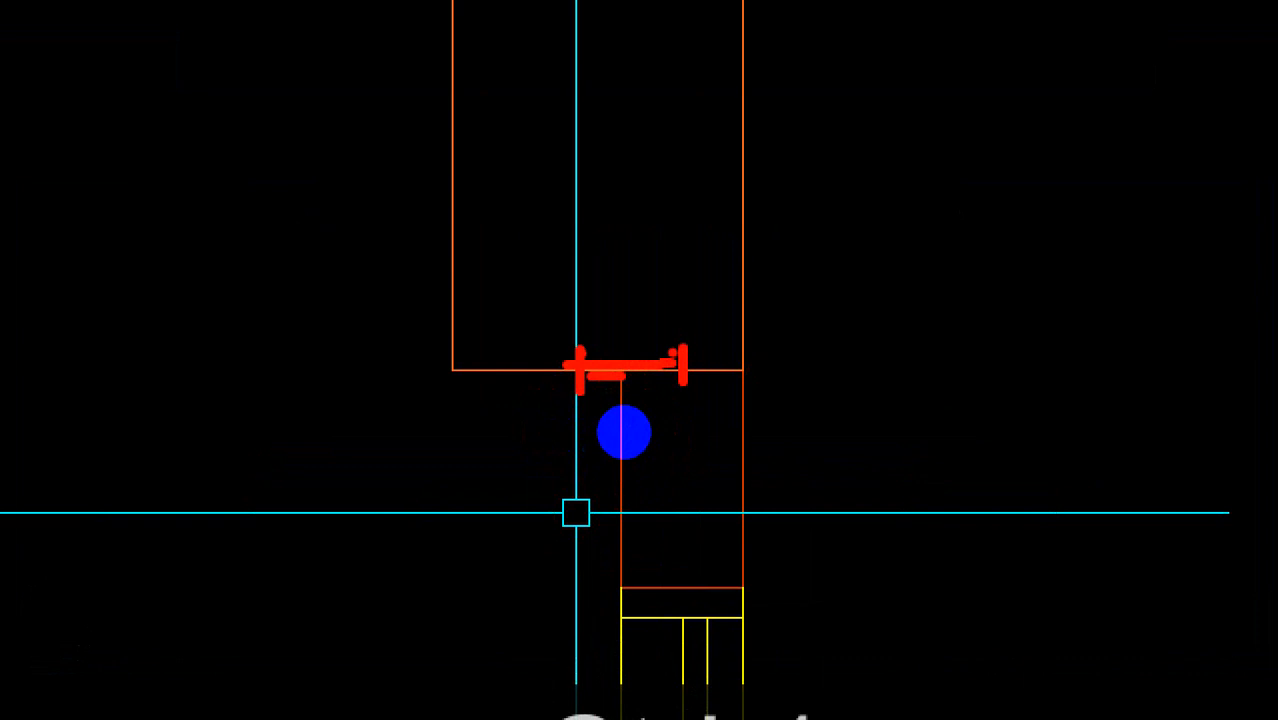
pyautogui.press('Escape')
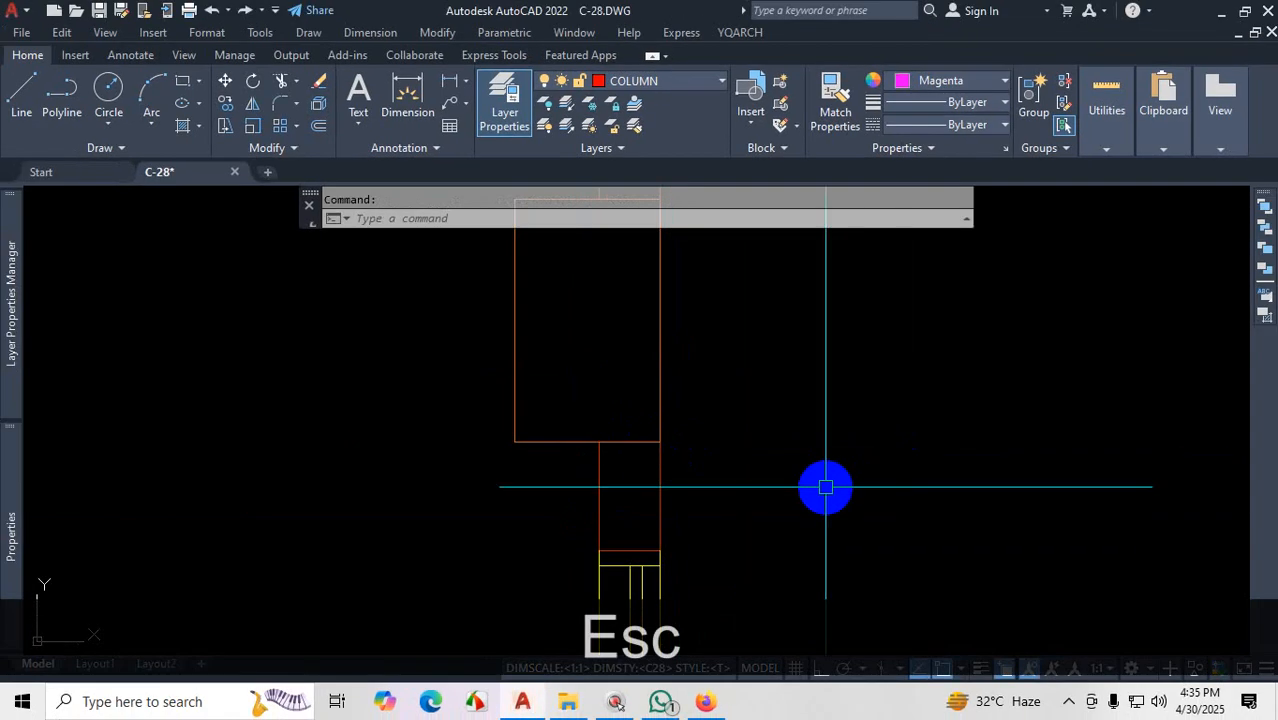
pyautogui.hotkey('ctrl', '1')
pyautogui.click(553, 389)
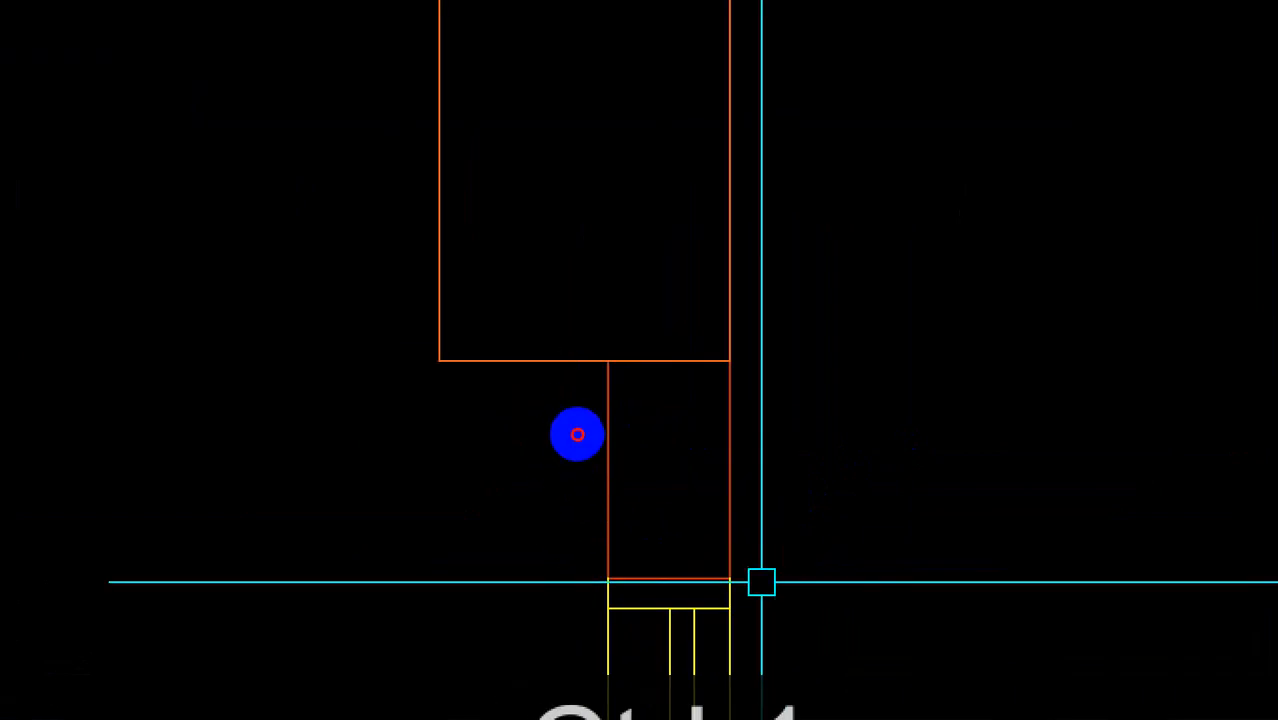
pyautogui.moveTo(564, 347); pyautogui.dragTo(556, 390)
pyautogui.click(732, 374)
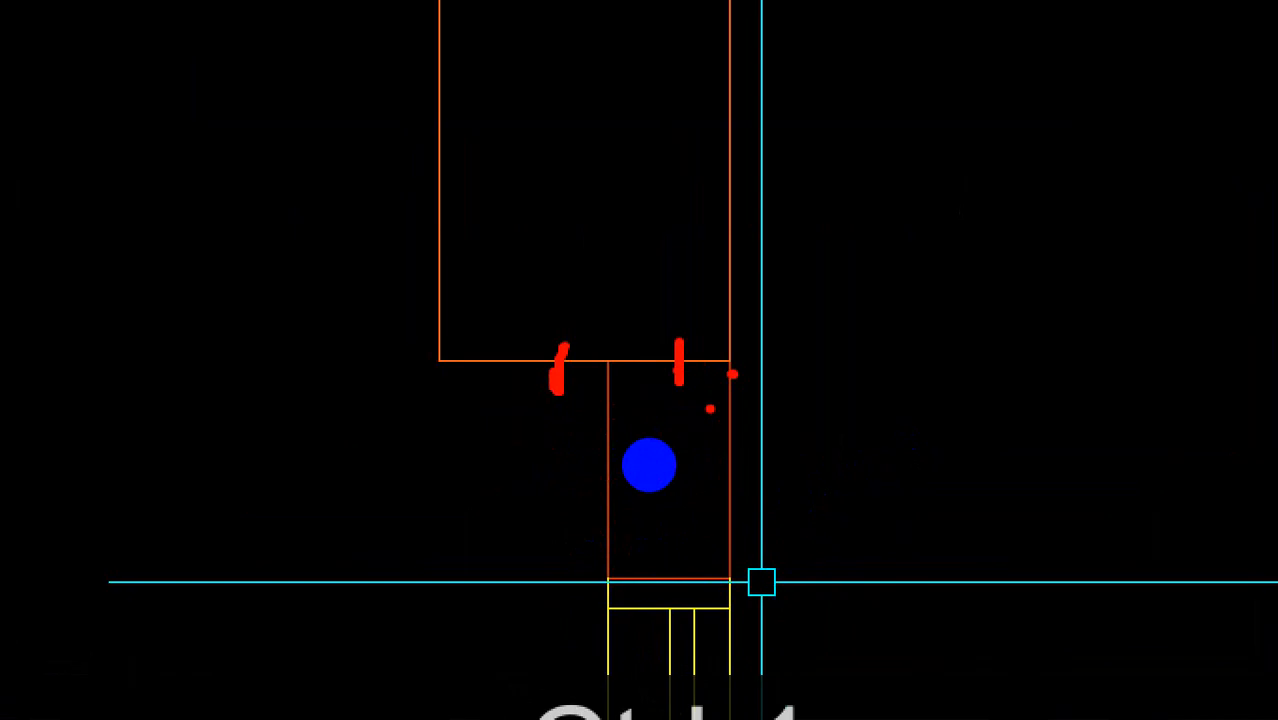
pyautogui.press('Escape')
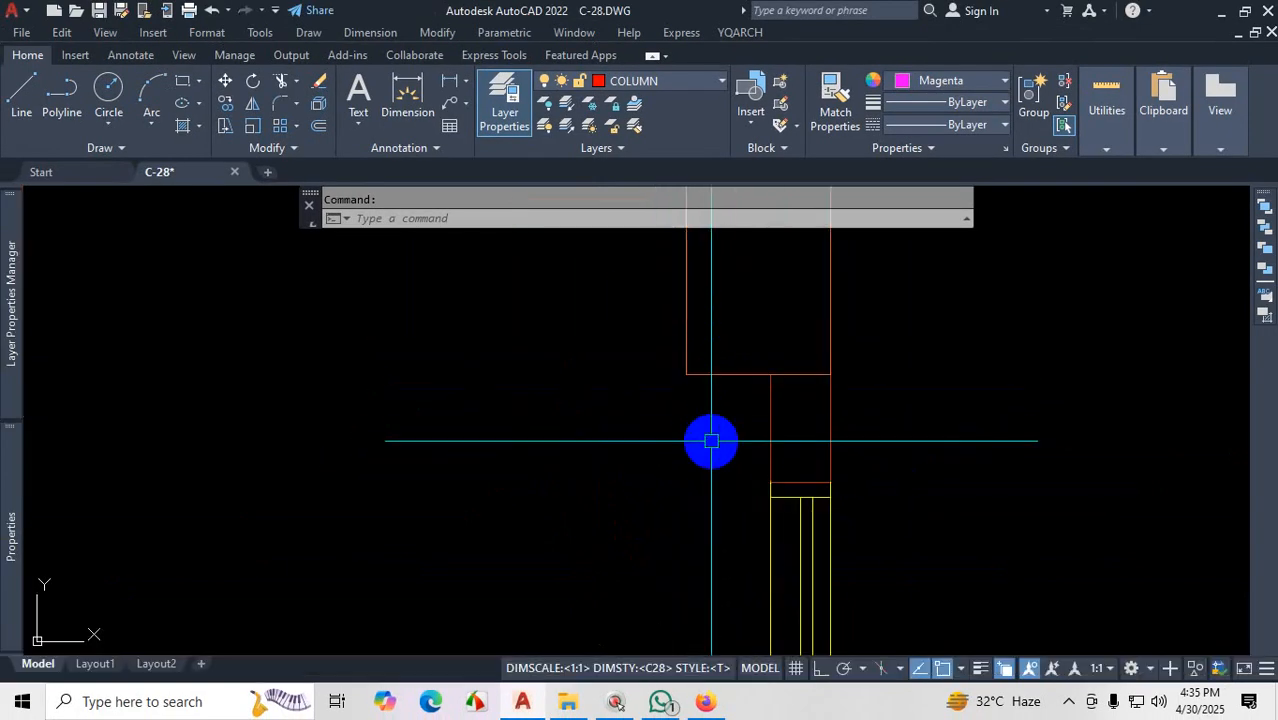
pyautogui.write('c')
pyautogui.press('Escape')
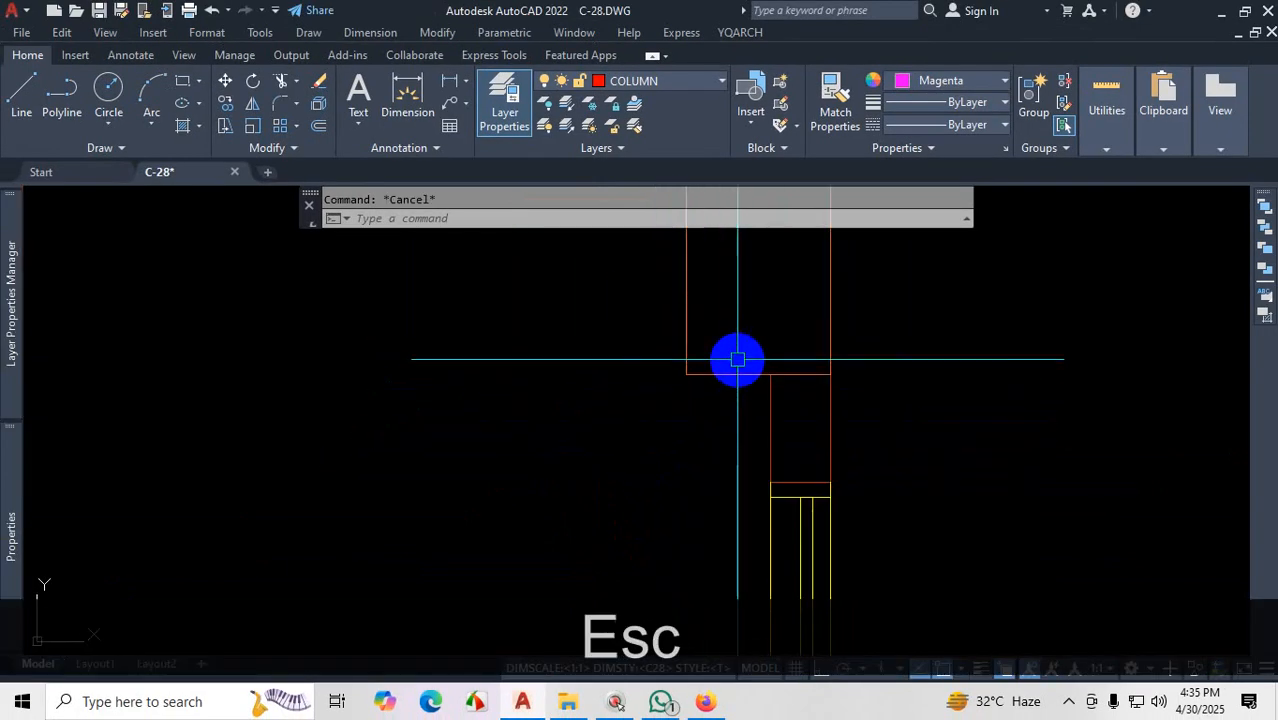
# Step: Move the copied outer-wall column by its lower edge's midpoint, with Ortho on, to the mid between two points on the wall's inner and outer faces
pyautogui.write('m')
pyautogui.press('Return')
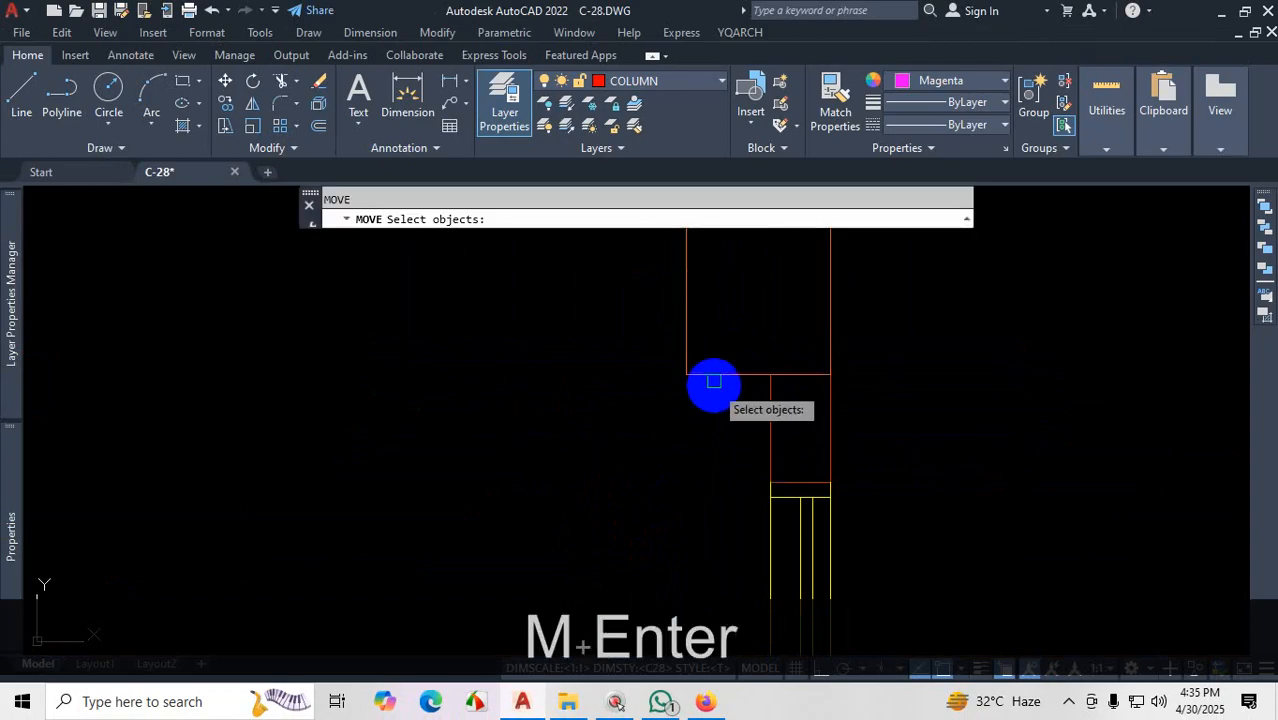
pyautogui.click(708, 358)
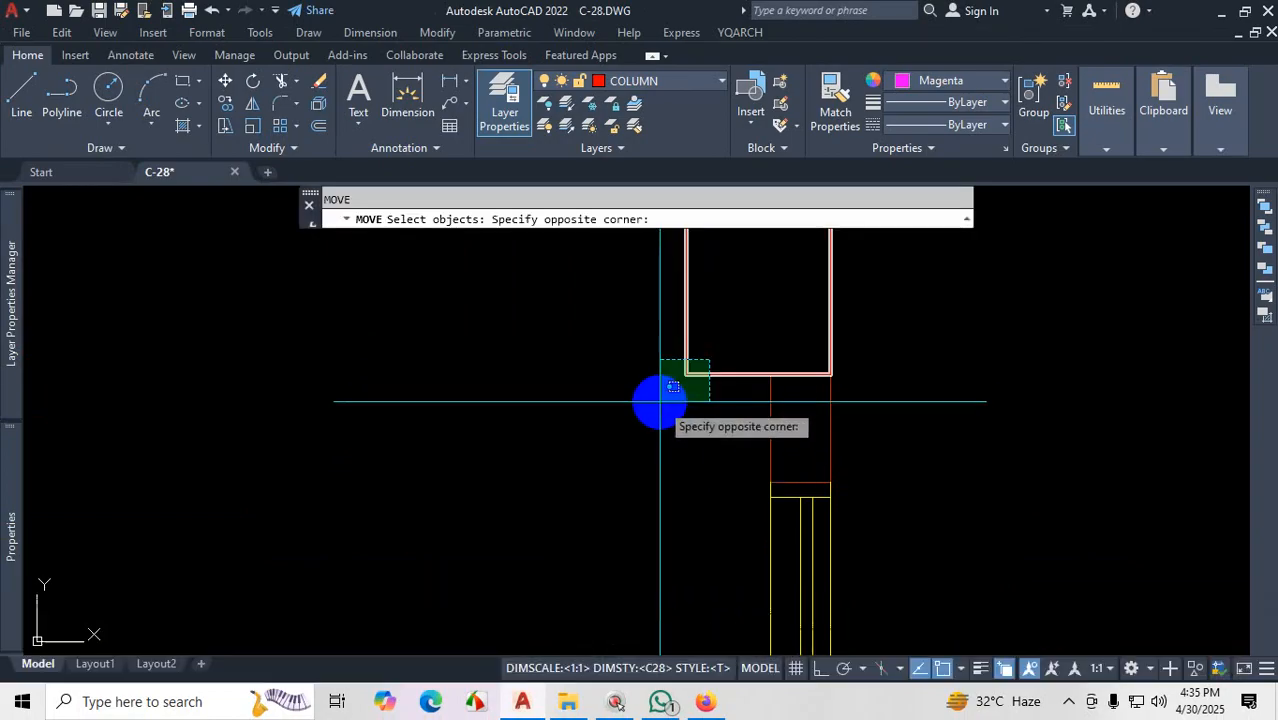
pyautogui.click(660, 401)
pyautogui.press('Return')
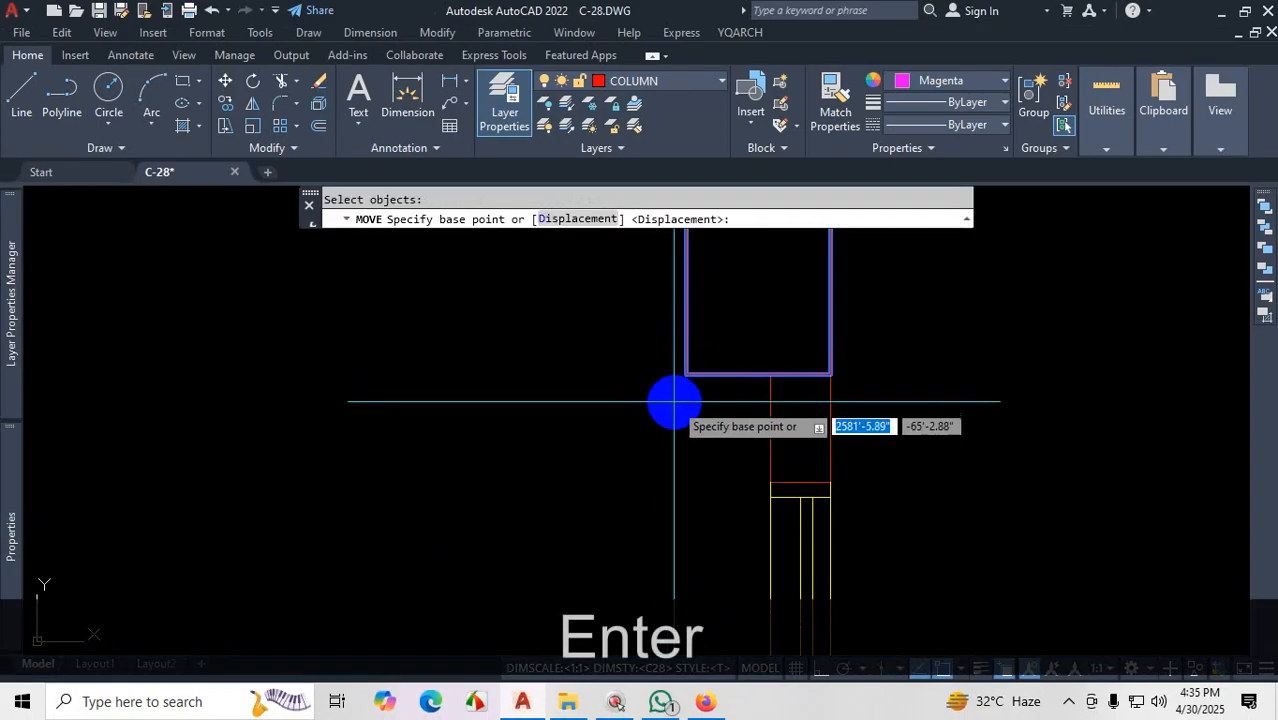
pyautogui.click(758, 375)
pyautogui.scroll(-2, 795, 338)
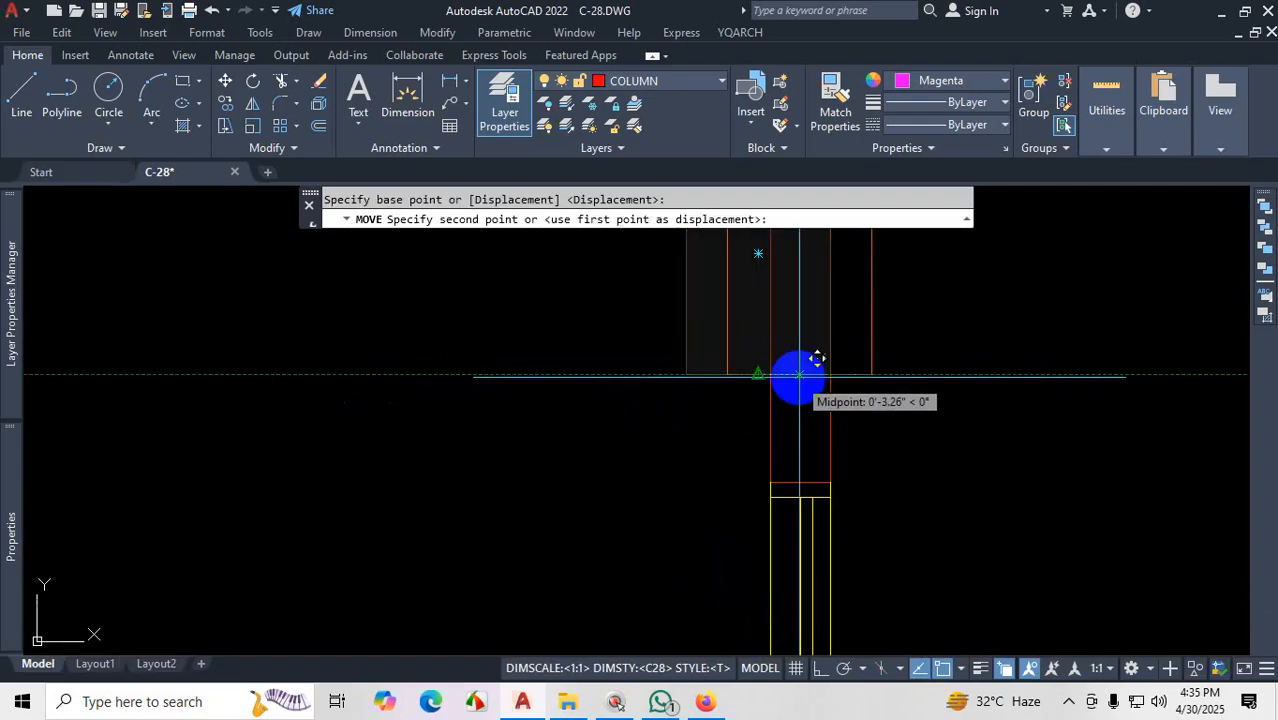
pyautogui.scroll(-2, 794, 378)
pyautogui.scroll(2, 850, 376)
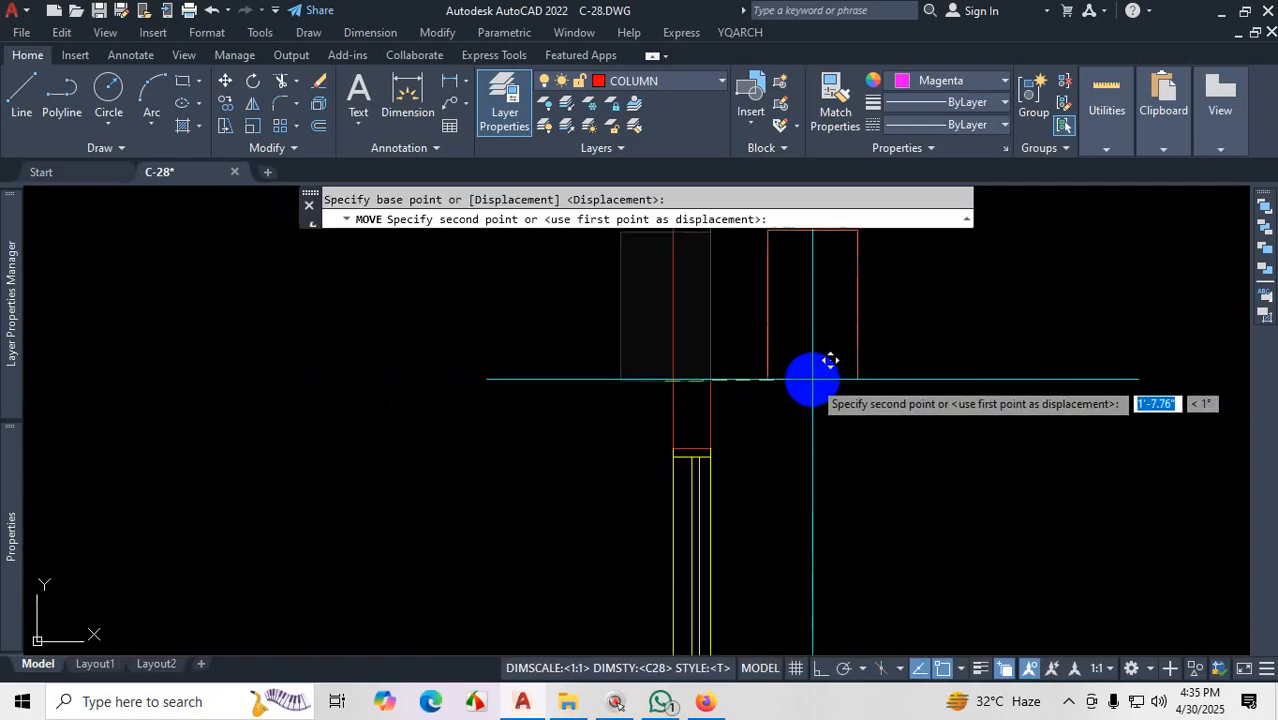
pyautogui.click(820, 672)
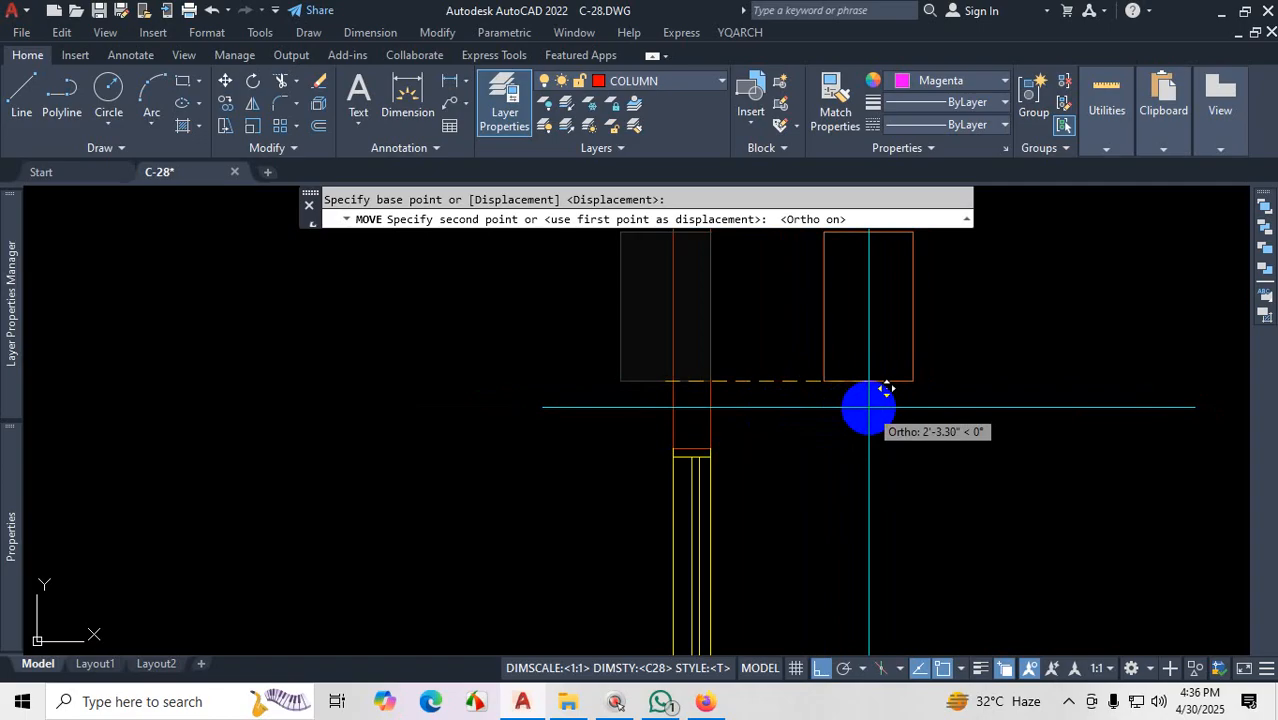
pyautogui.press('shift')
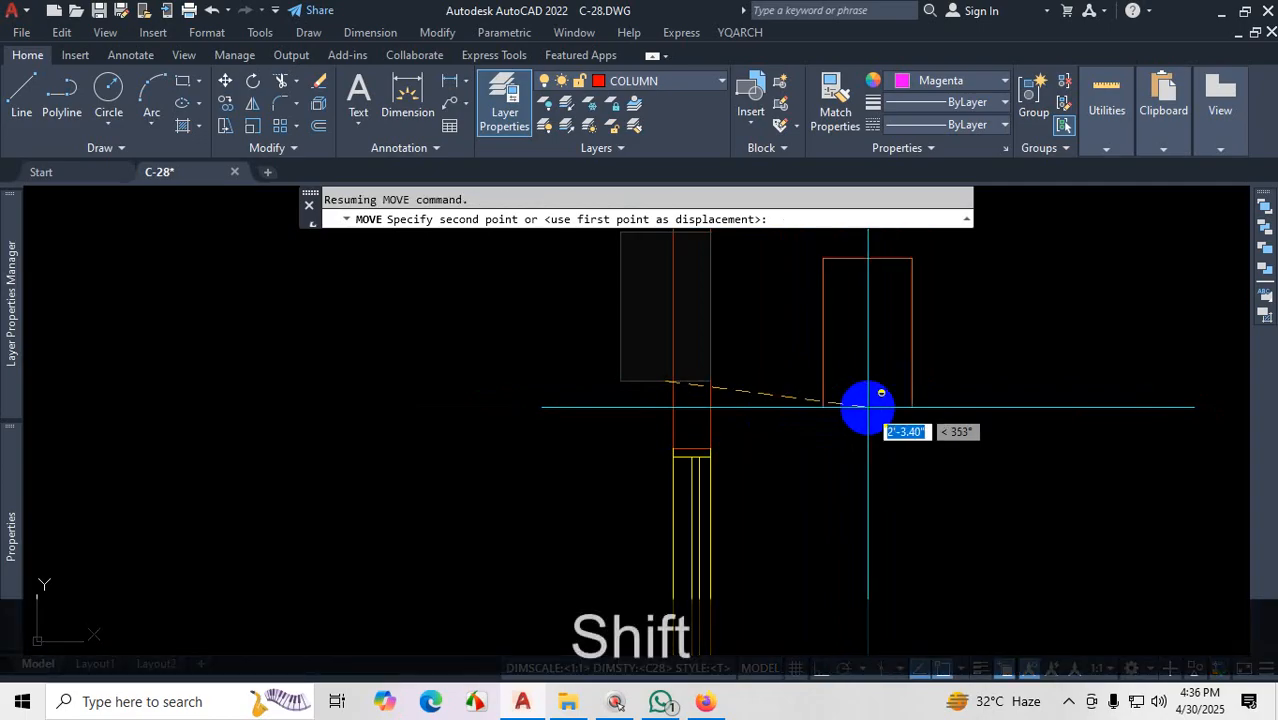
pyautogui.keyDown('shift'); pyautogui.rightClick(868, 407); pyautogui.keyUp('shift')
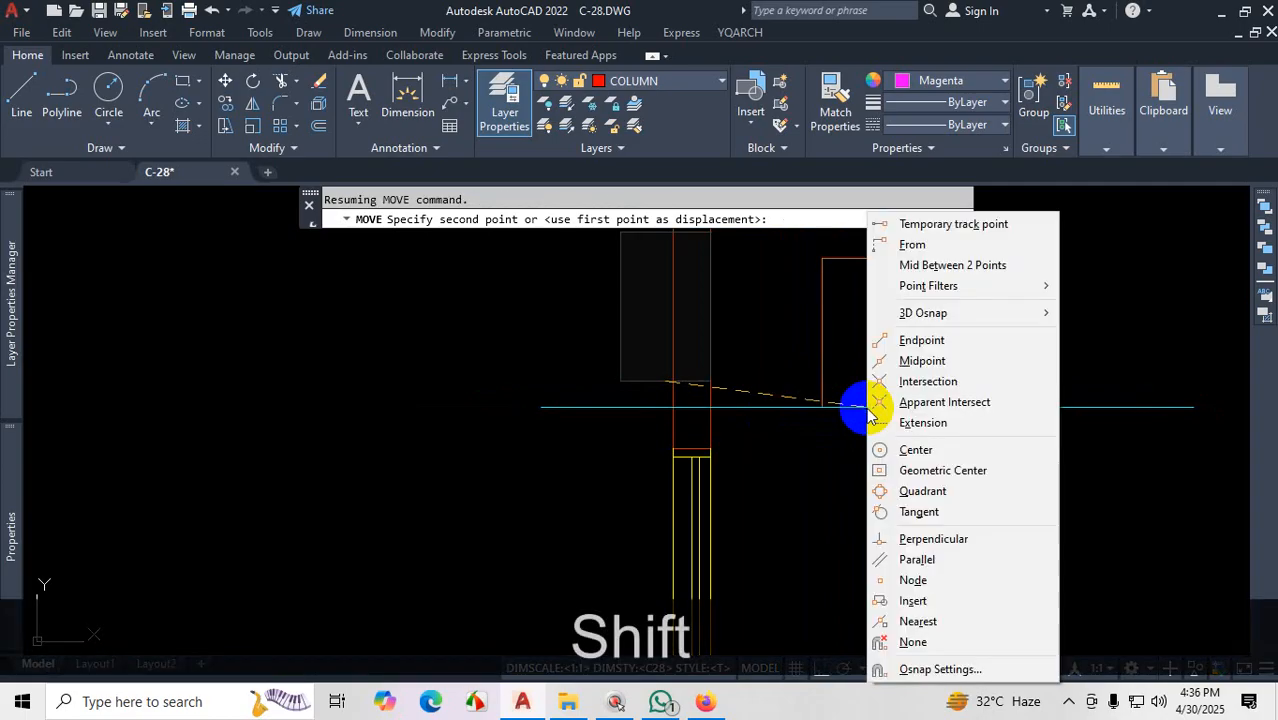
pyautogui.click(979, 269)
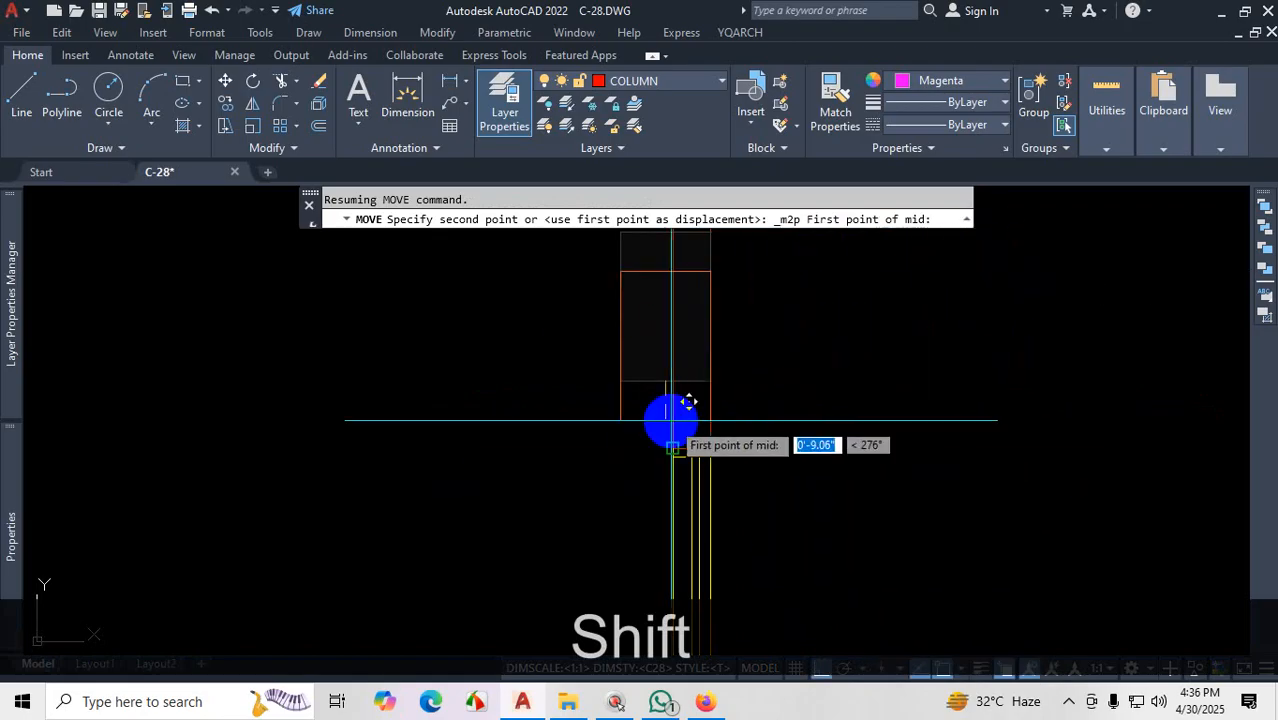
pyautogui.scroll(2, 630, 396)
pyautogui.click(740, 361)
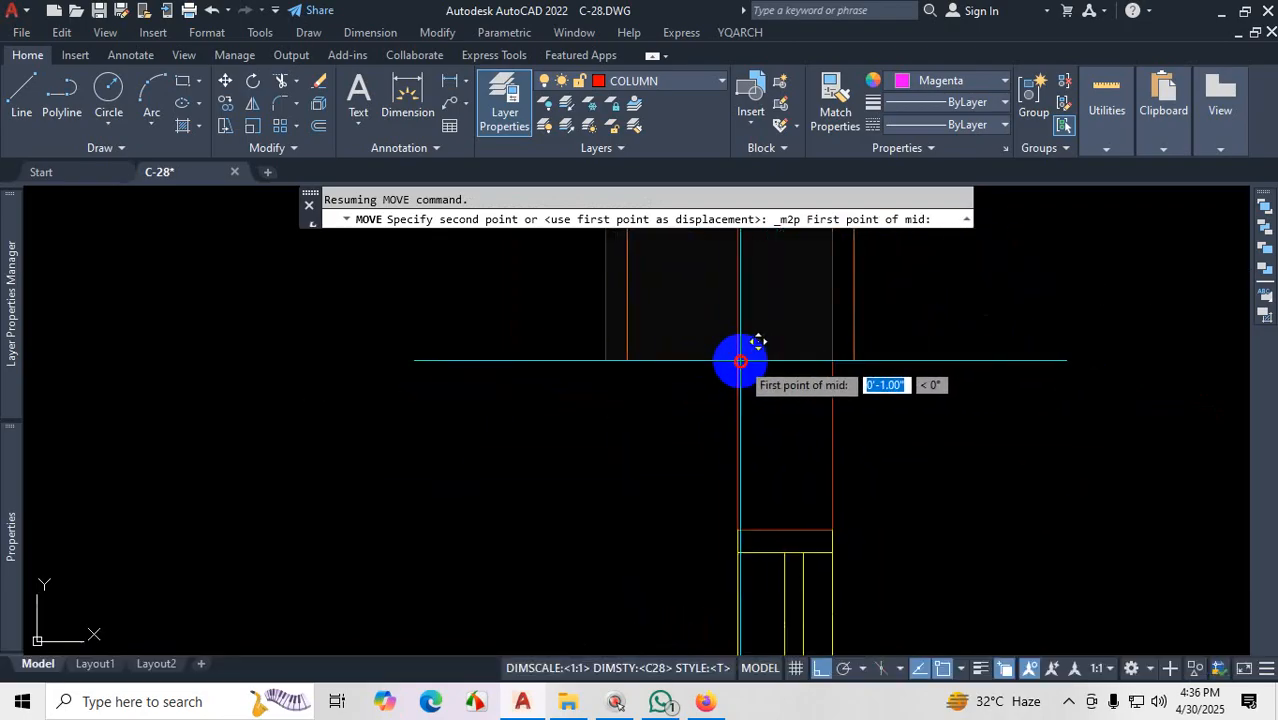
pyautogui.click(832, 361)
pyautogui.scroll(-3, 1081, 519)
pyautogui.scroll(1, 1189, 540)
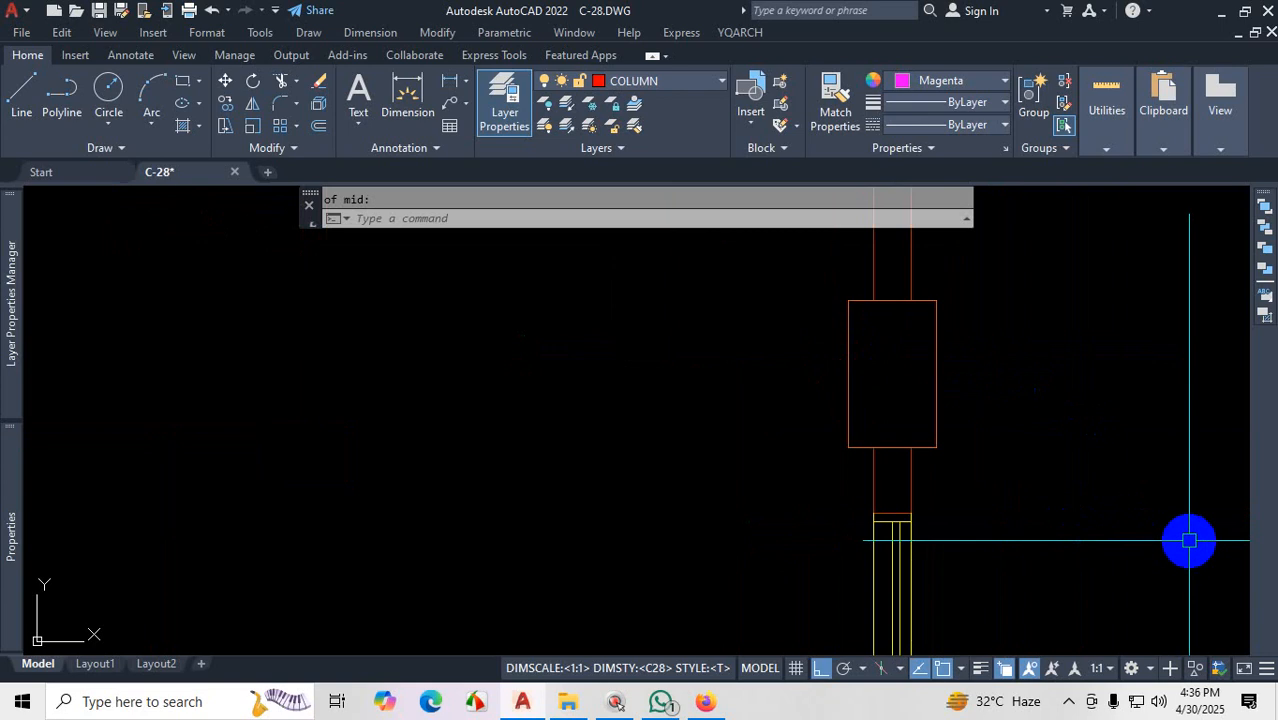
# Step: Examine the outer wall's junction with the small room below the 10'-2.00" bay as a column position
pyautogui.scroll(-5, 1036, 462)
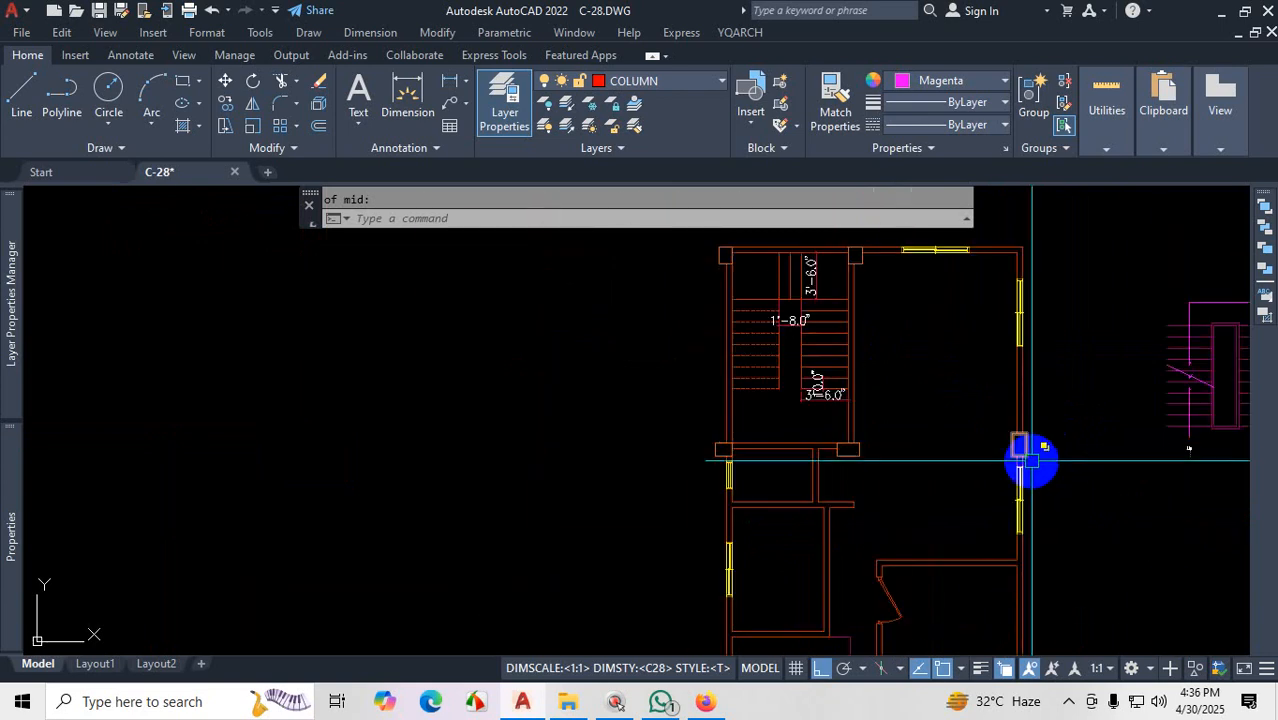
pyautogui.scroll(4, 864, 603)
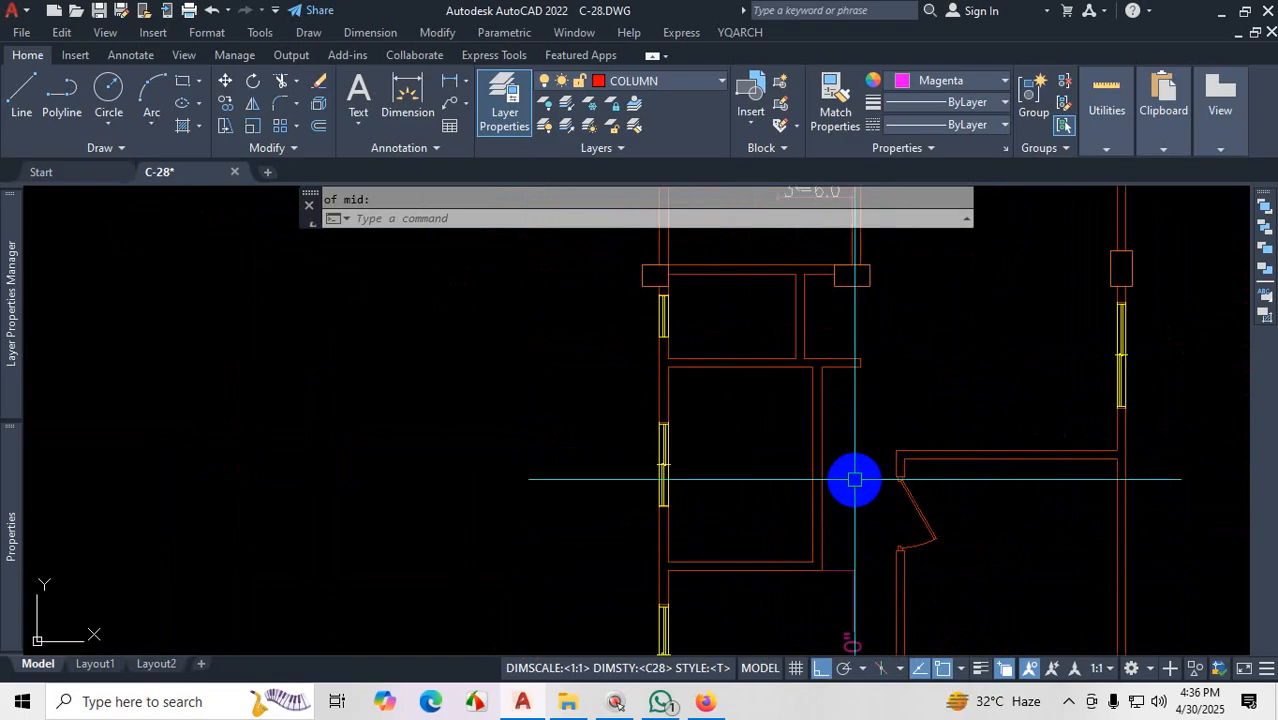
pyautogui.scroll(-5, 857, 483)
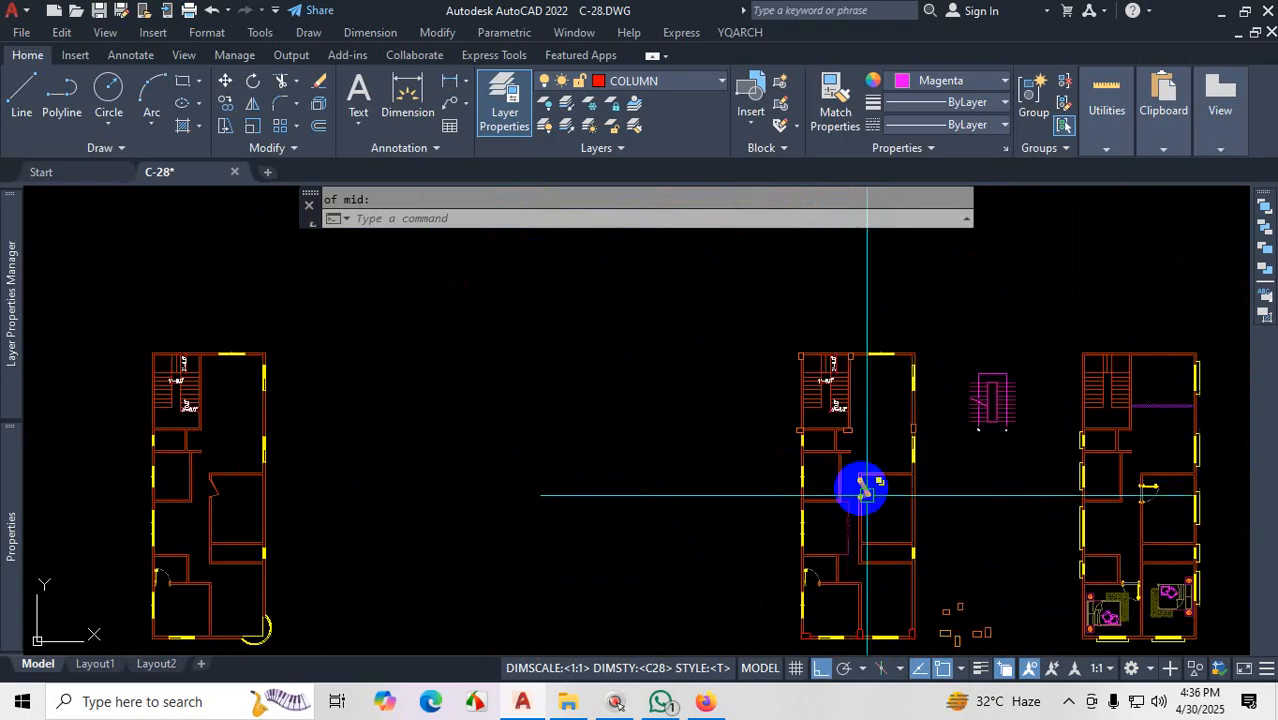
pyautogui.scroll(5, 880, 610)
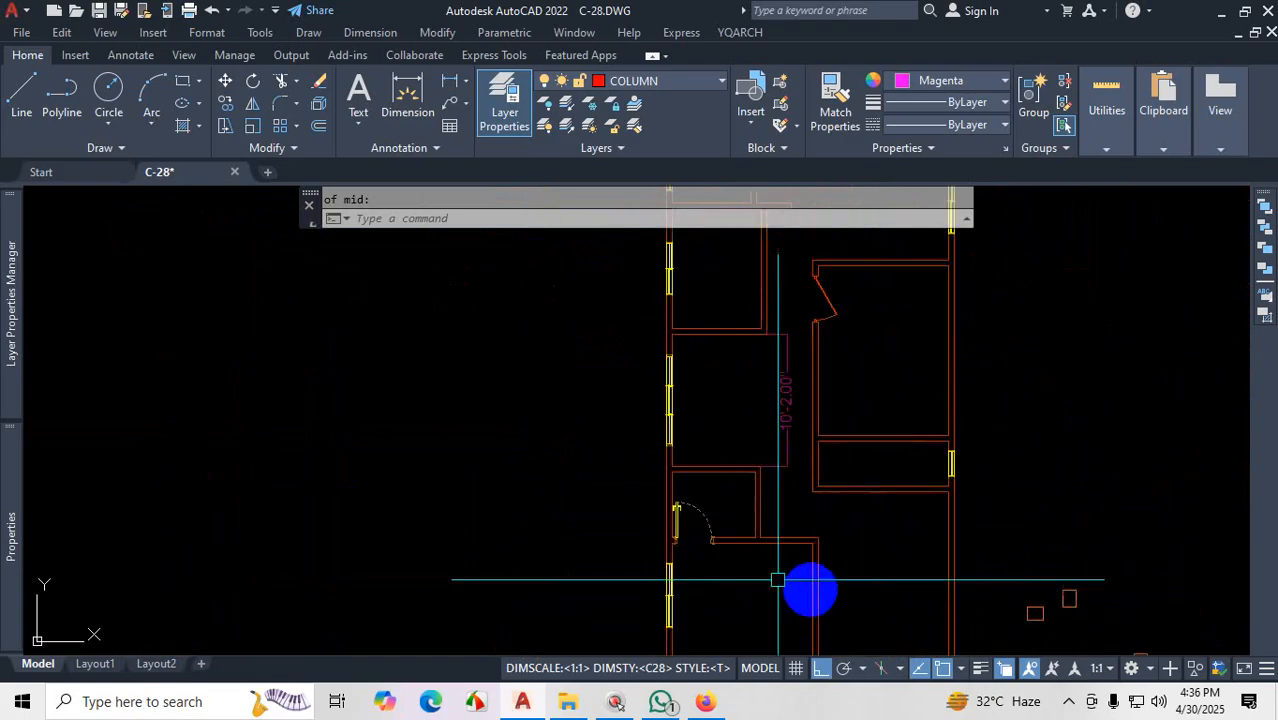
pyautogui.scroll(3, 685, 480)
pyautogui.scroll(3, 661, 440)
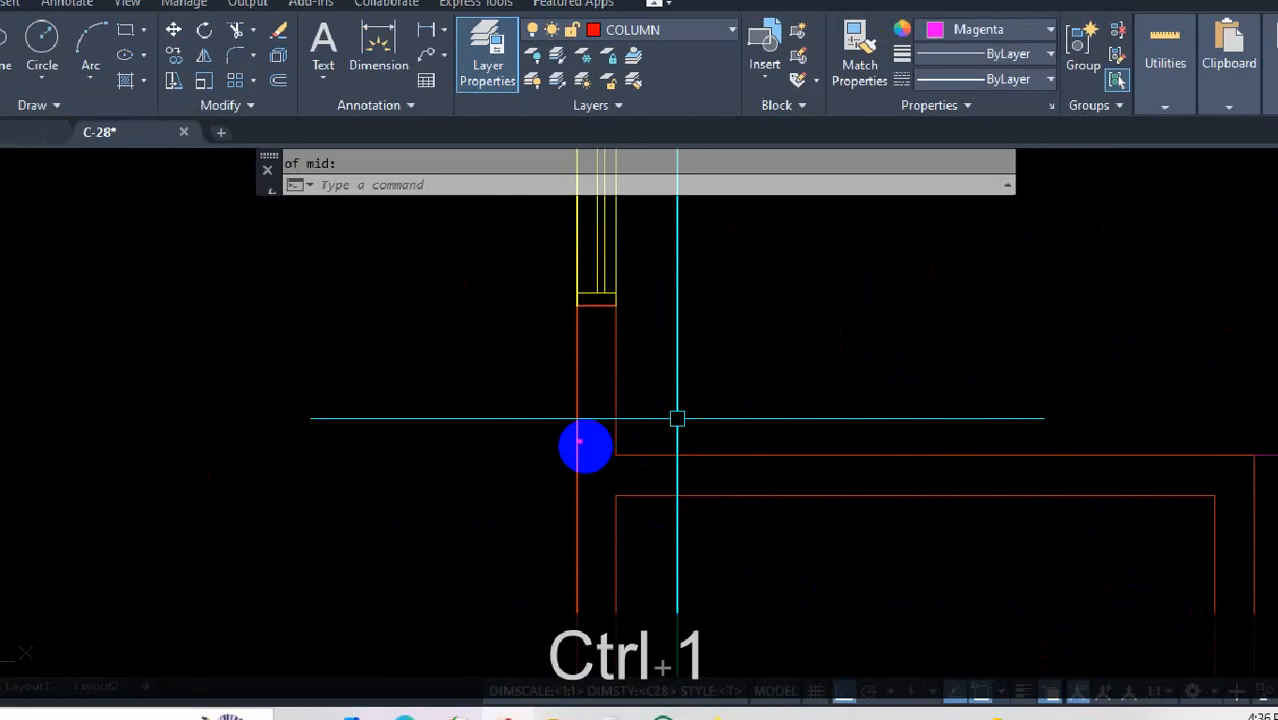
pyautogui.moveTo(578, 436)
pyautogui.mouseDown()
pyautogui.moveTo(579, 485)
pyautogui.moveTo(673, 491)
pyautogui.moveTo(670, 425)
pyautogui.moveTo(582, 430)
pyautogui.moveTo(618, 474)
pyautogui.moveTo(583, 475)
pyautogui.mouseUp()
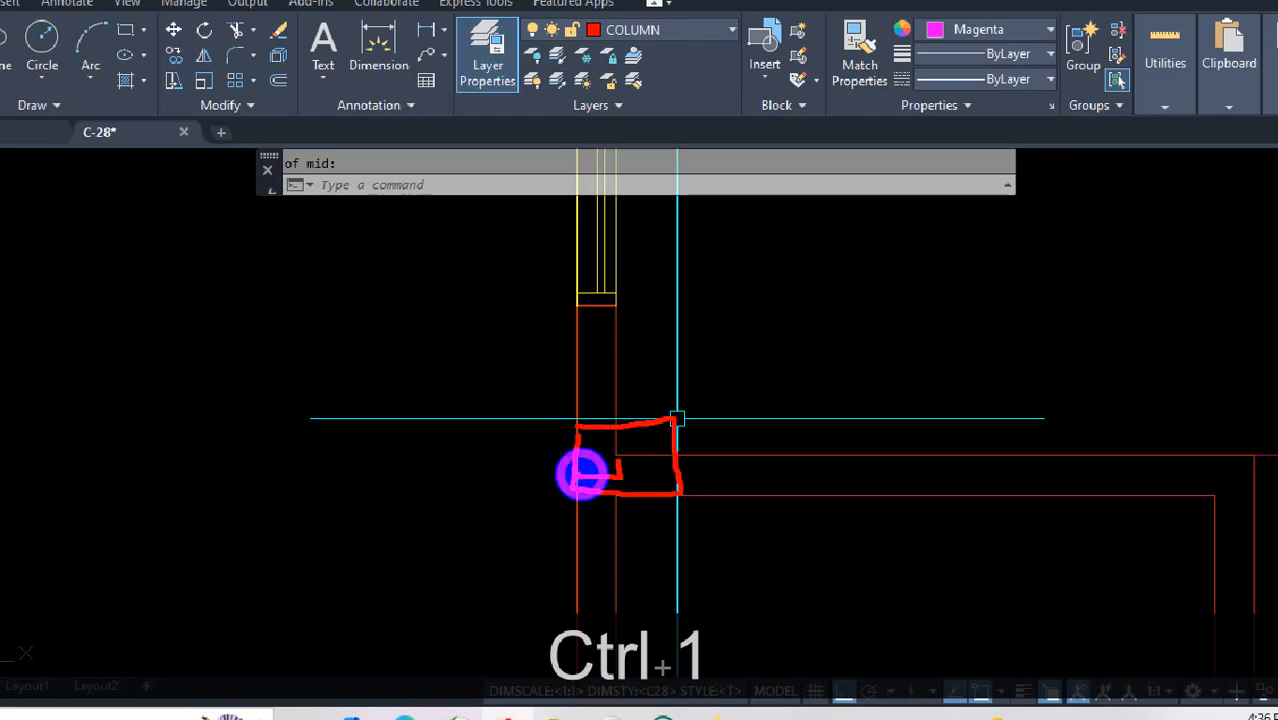
pyautogui.press('Escape')
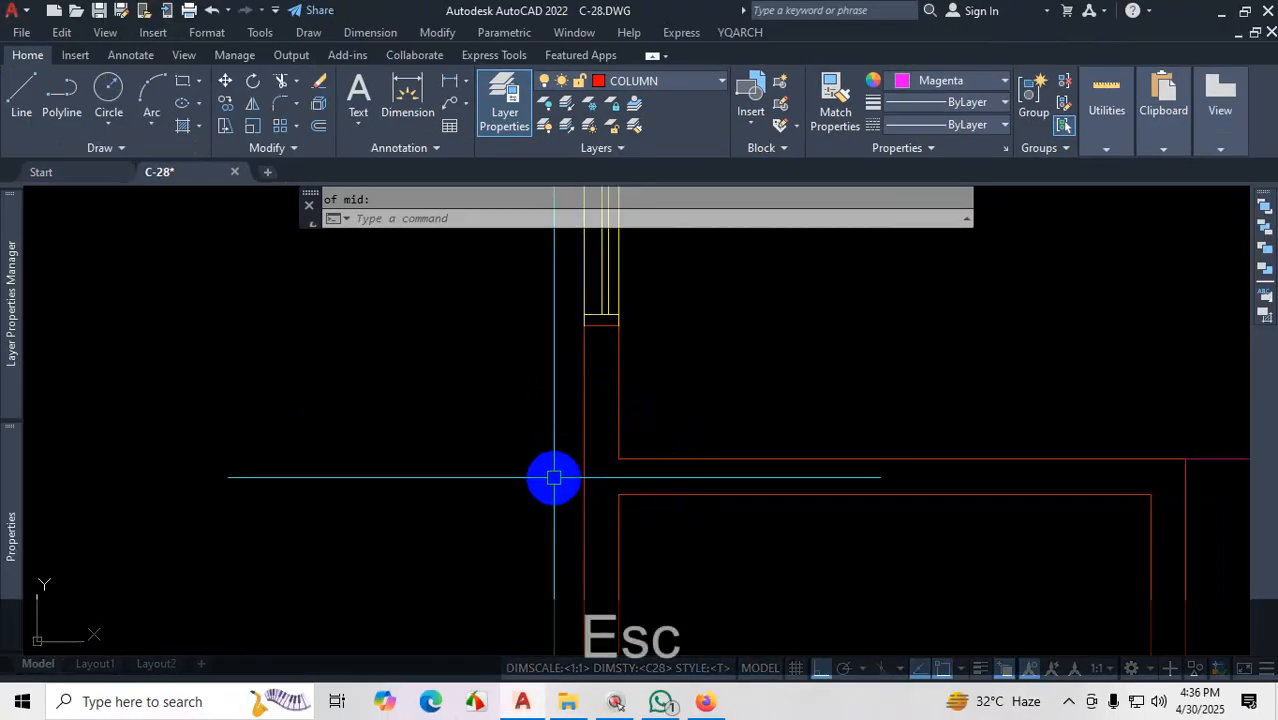
# Step: Examine the interior wall below the stairwell and its alignment with the upper corner of the opposite room with the door
pyautogui.scroll(-5, 542, 480)
pyautogui.scroll(1, 618, 486)
pyautogui.scroll(1, 785, 523)
pyautogui.scroll(-6, 628, 530)
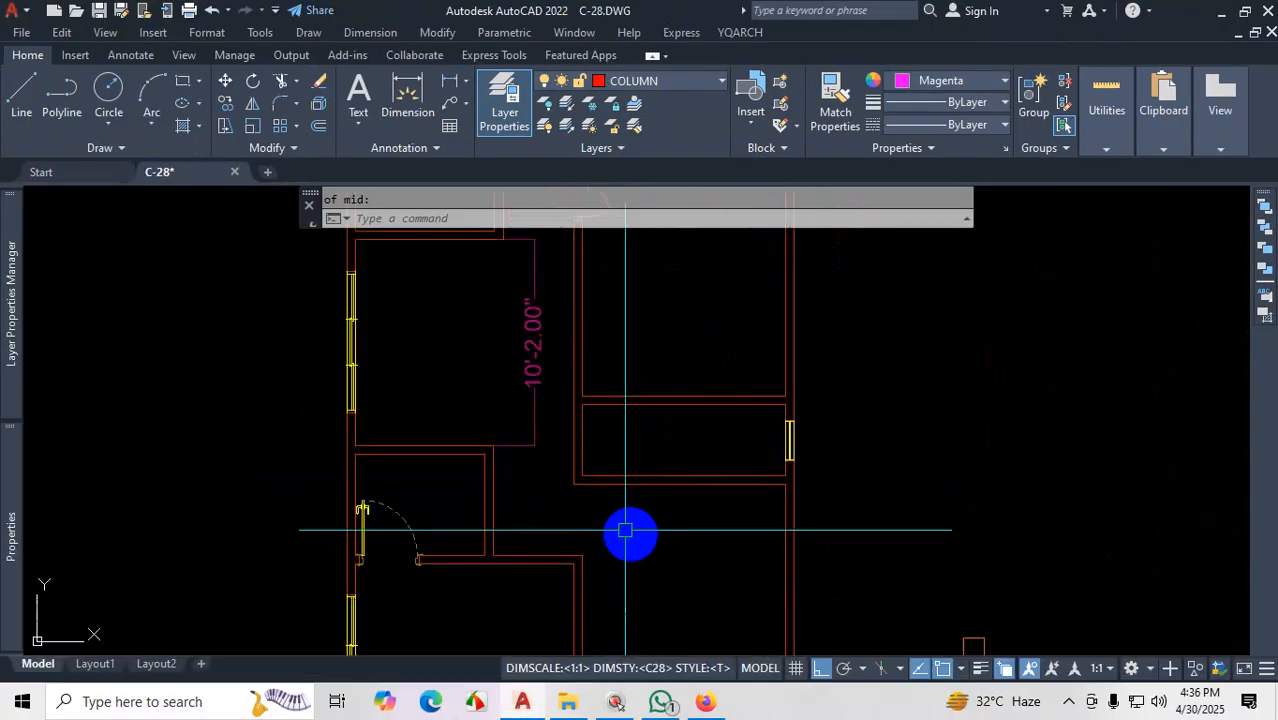
pyautogui.scroll(5, 590, 441)
pyautogui.scroll(1, 590, 442)
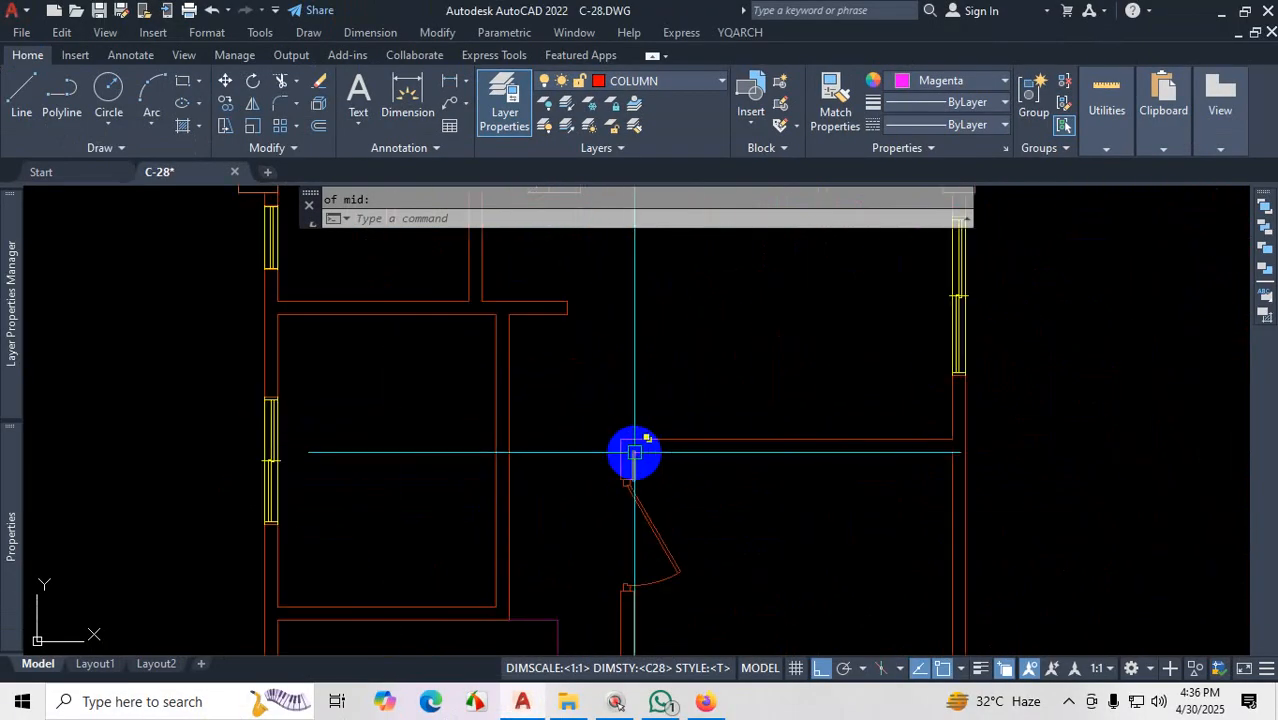
pyautogui.scroll(-3, 620, 450)
pyautogui.scroll(-4, 790, 423)
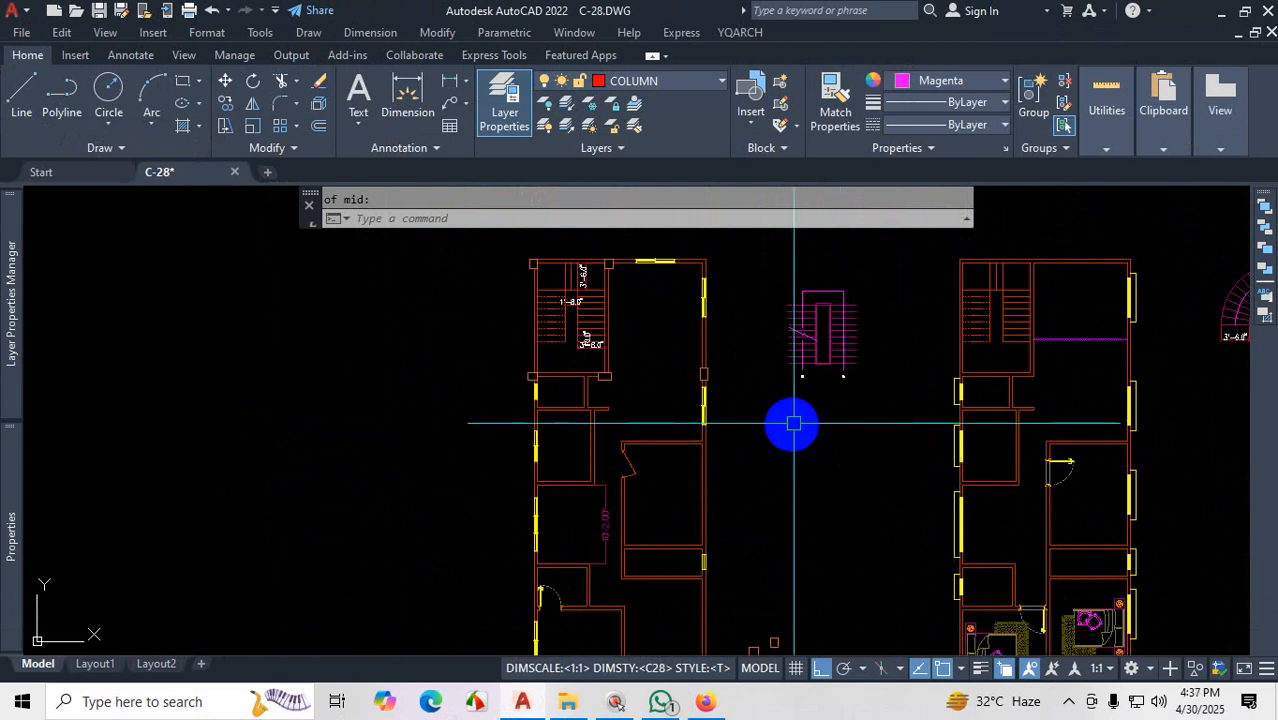
# Step: Copy the rightmost loose upright column by its upper-right corner, with Ortho off, onto the interior wall's corridor face, level with the opposite room's upper wall edge
pyautogui.scroll(6, 807, 491)
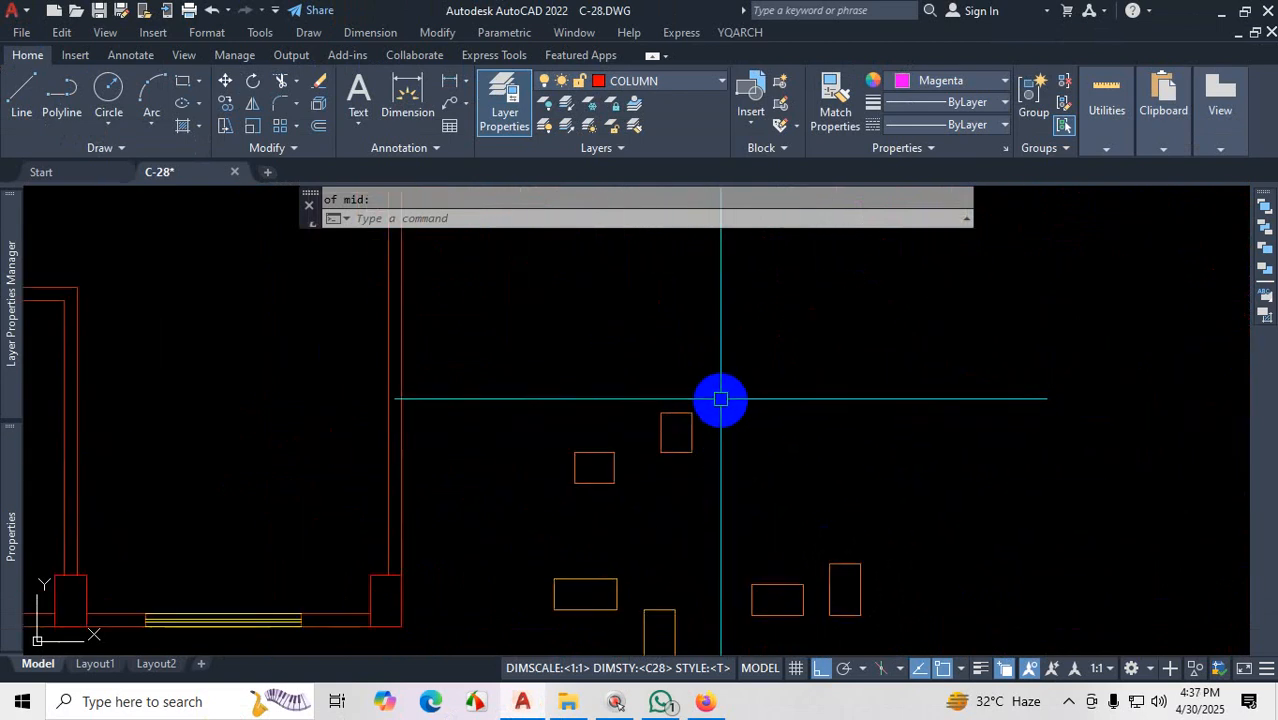
pyautogui.click(719, 397)
pyautogui.click(805, 451)
pyautogui.scroll(-4, 778, 503)
pyautogui.scroll(3, 742, 555)
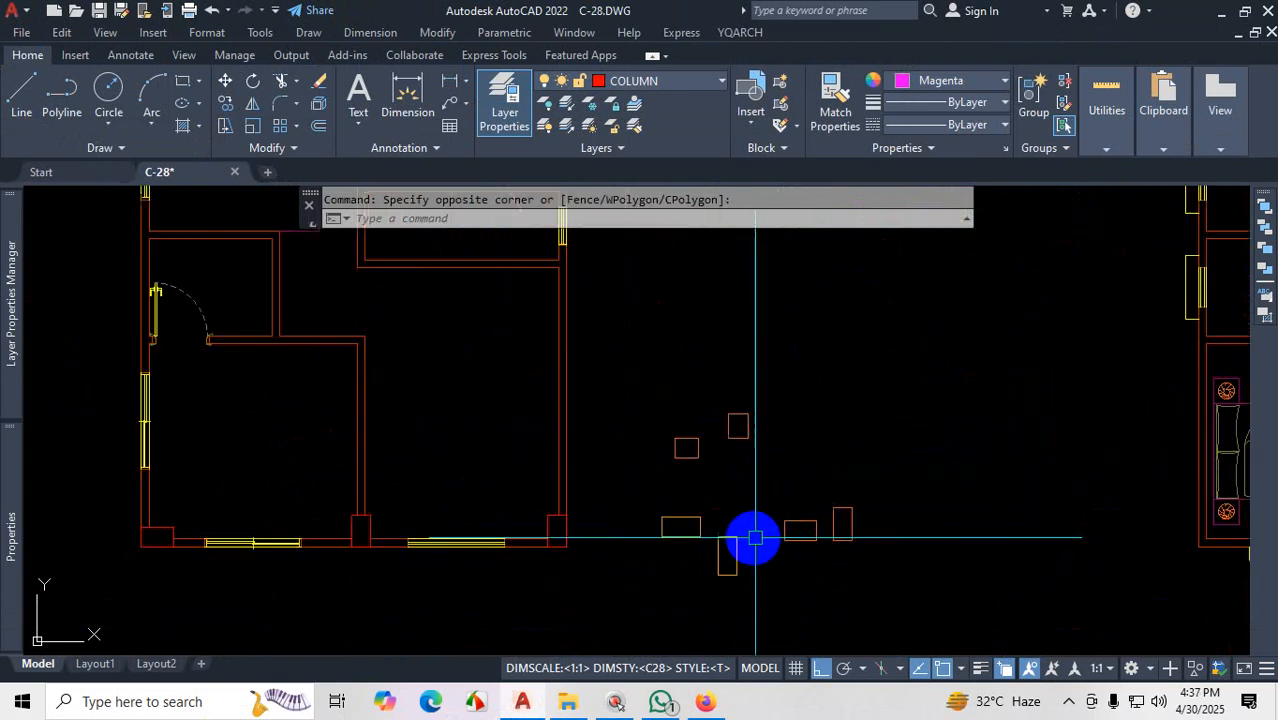
pyautogui.click(930, 466)
pyautogui.click(868, 516)
pyautogui.write('co')
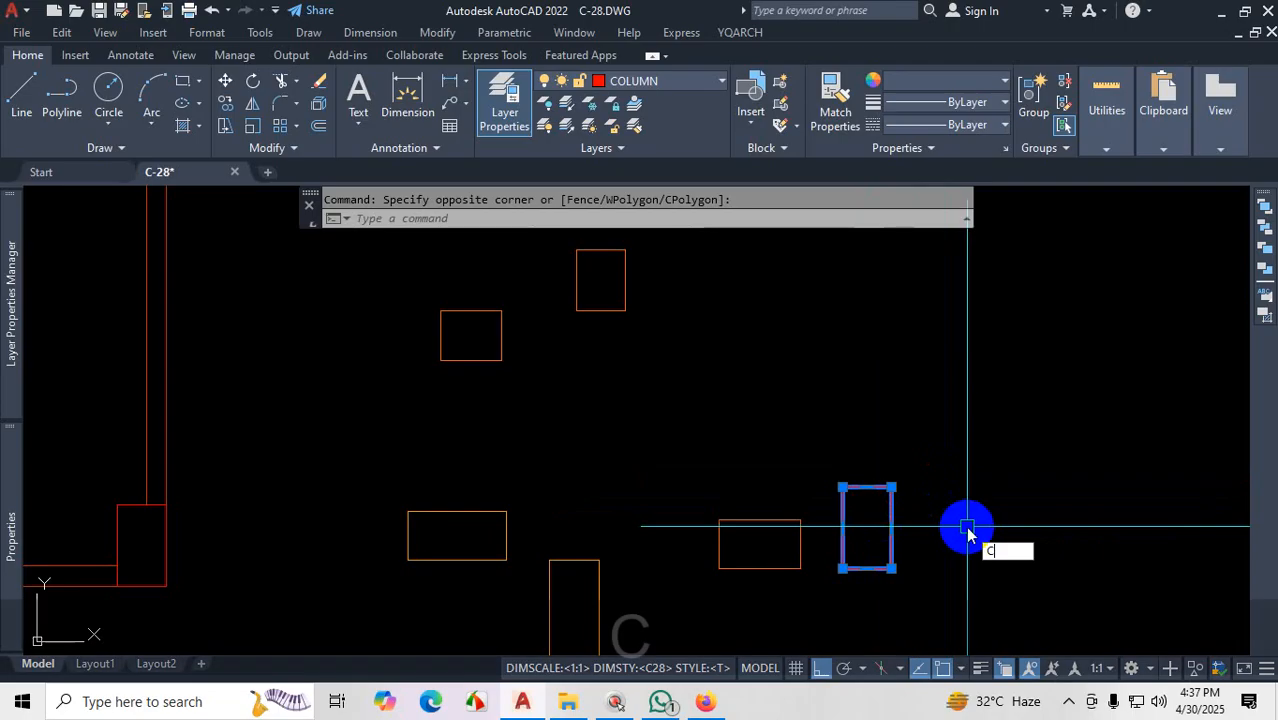
pyautogui.press('Return')
pyautogui.click(891, 487)
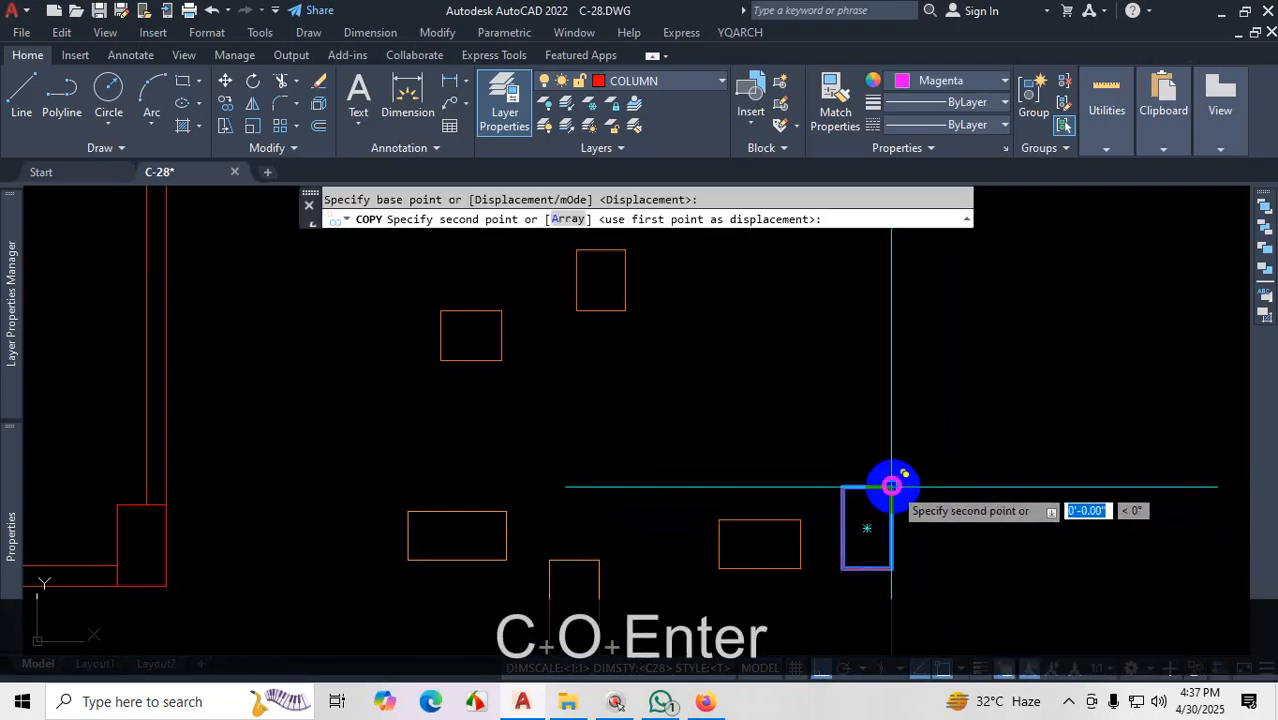
pyautogui.scroll(-5, 893, 490)
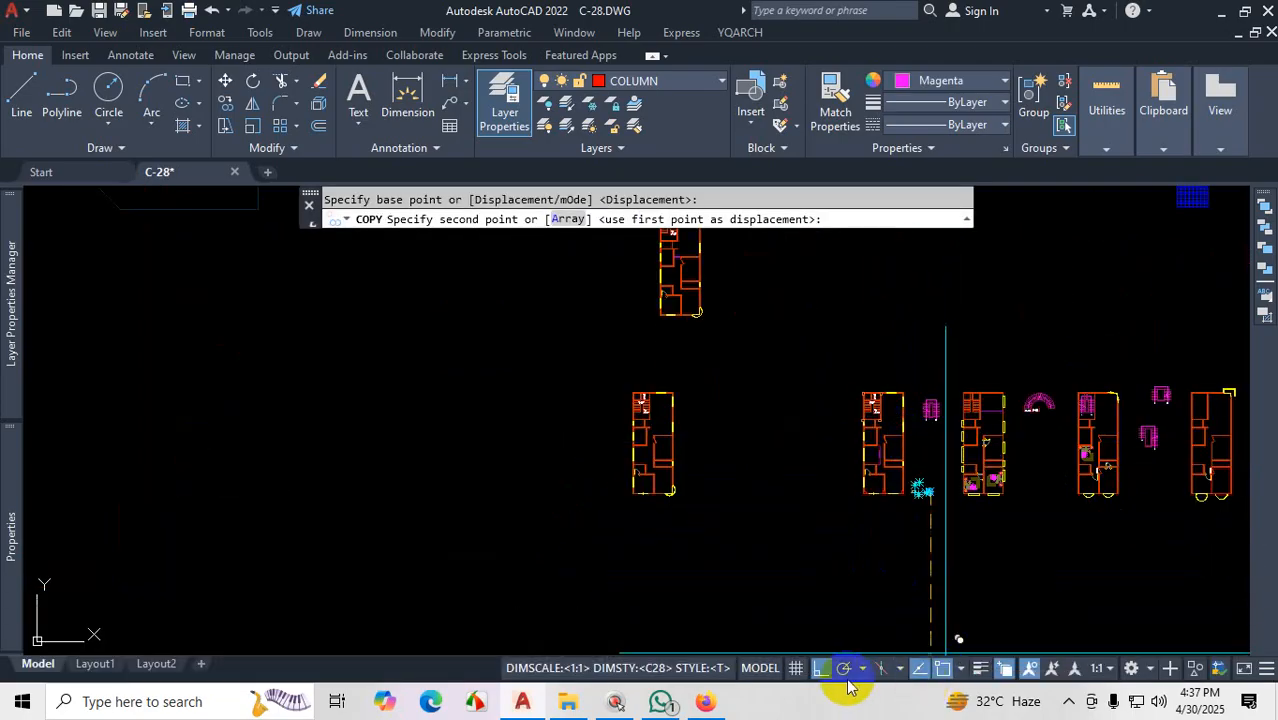
pyautogui.scroll(8, 870, 442)
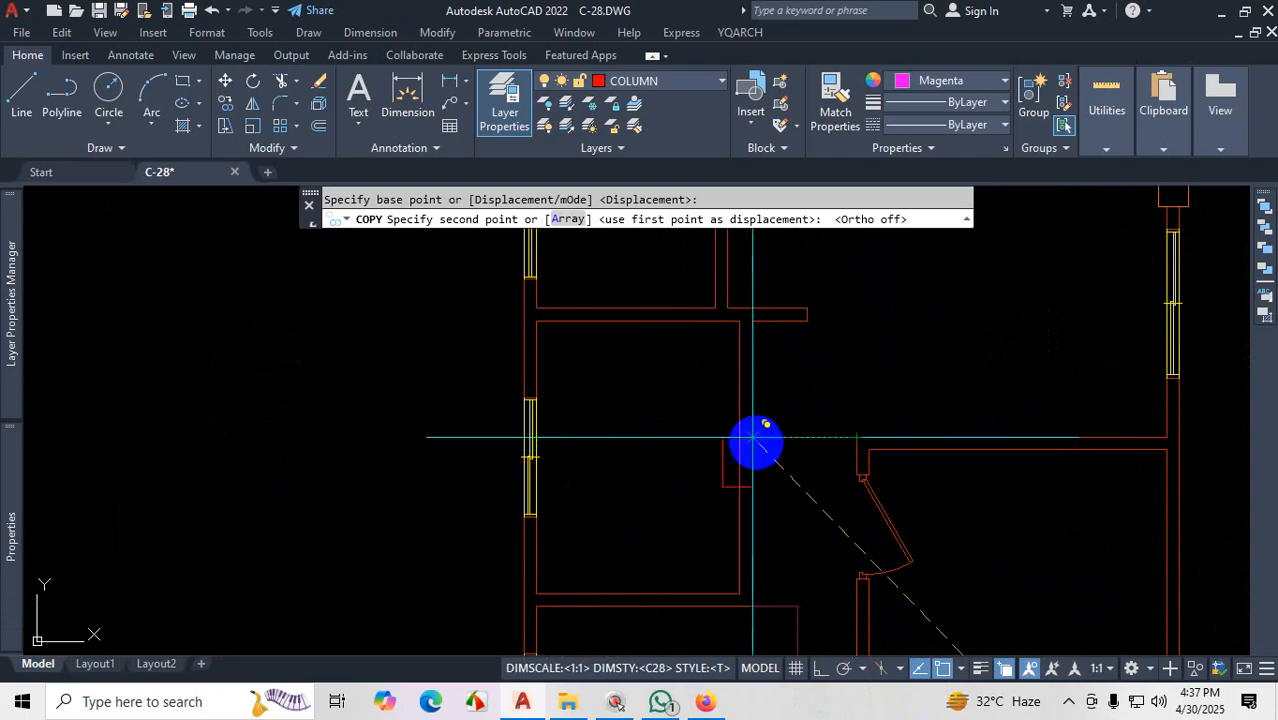
pyautogui.scroll(2, 752, 437)
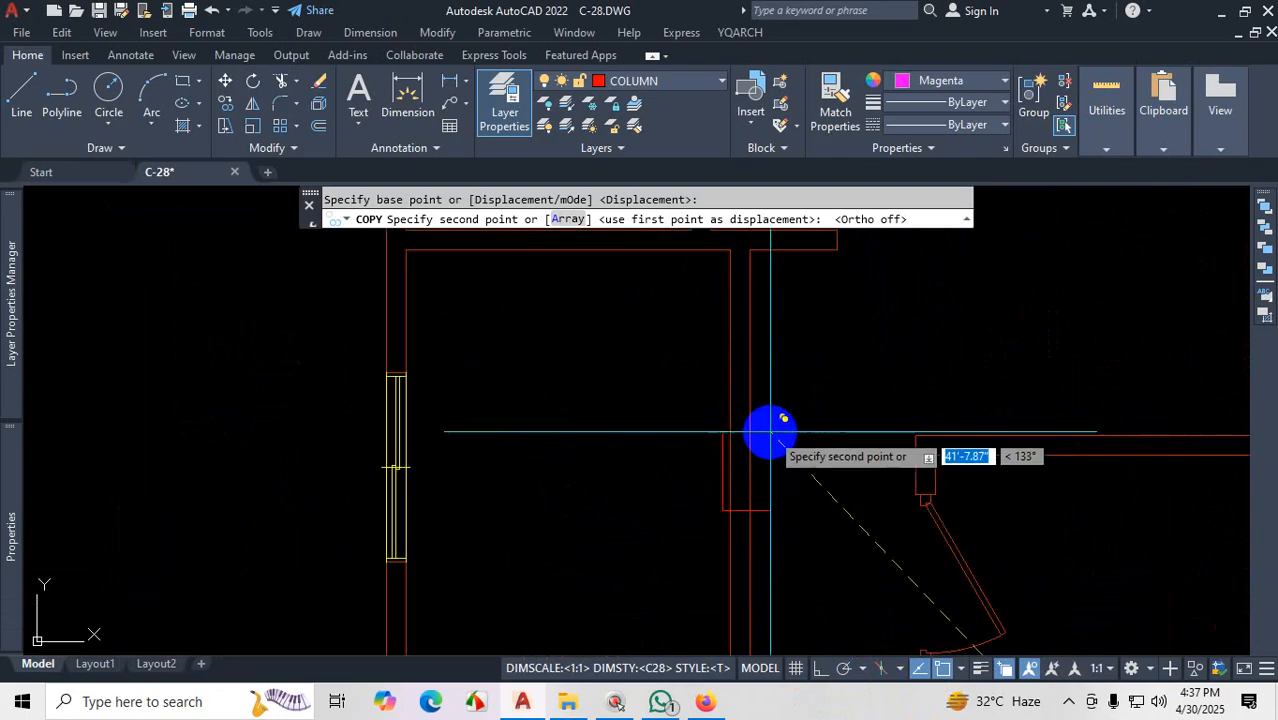
pyautogui.scroll(4, 825, 447)
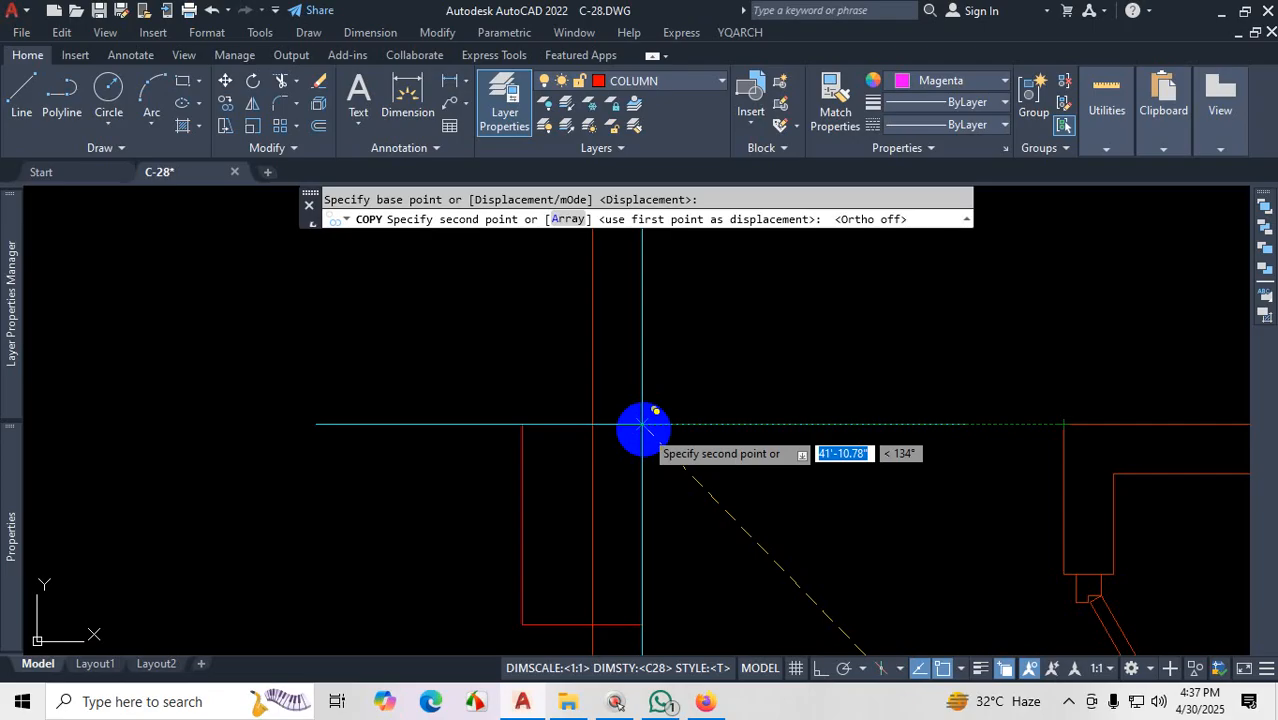
pyautogui.click(643, 425)
pyautogui.press('Escape')
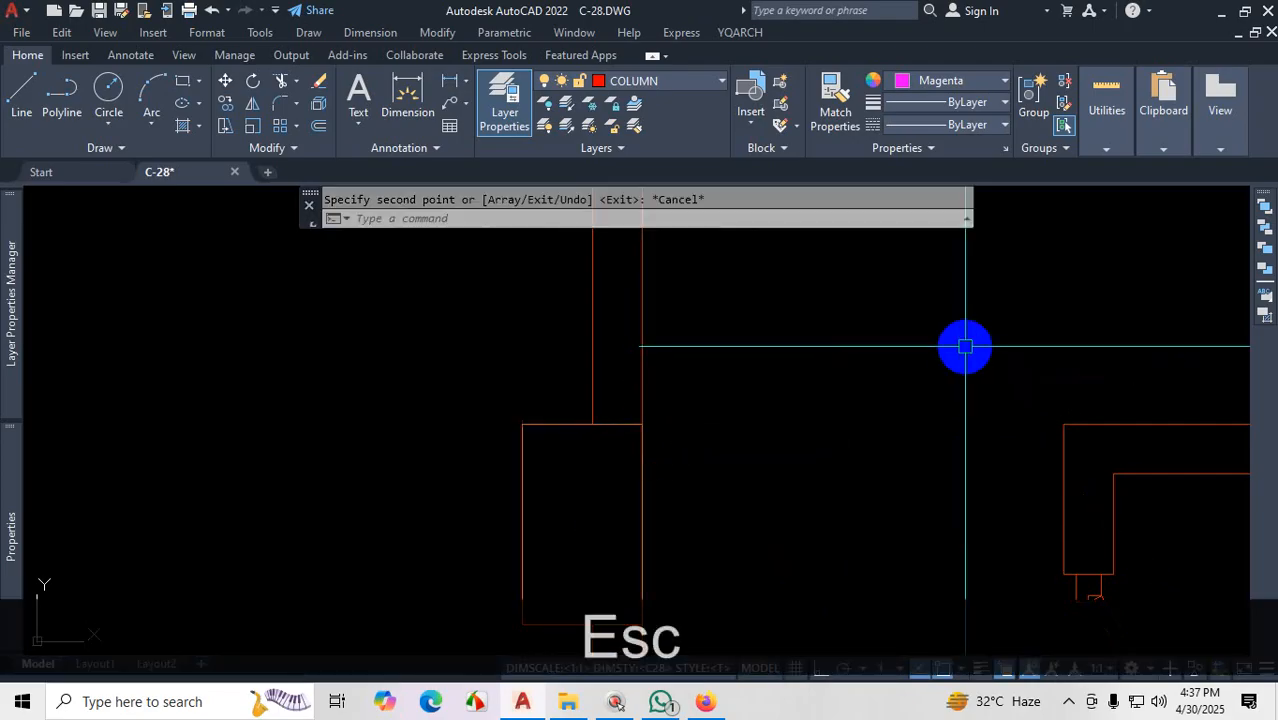
pyautogui.scroll(-2, 884, 401)
pyautogui.scroll(2, 884, 401)
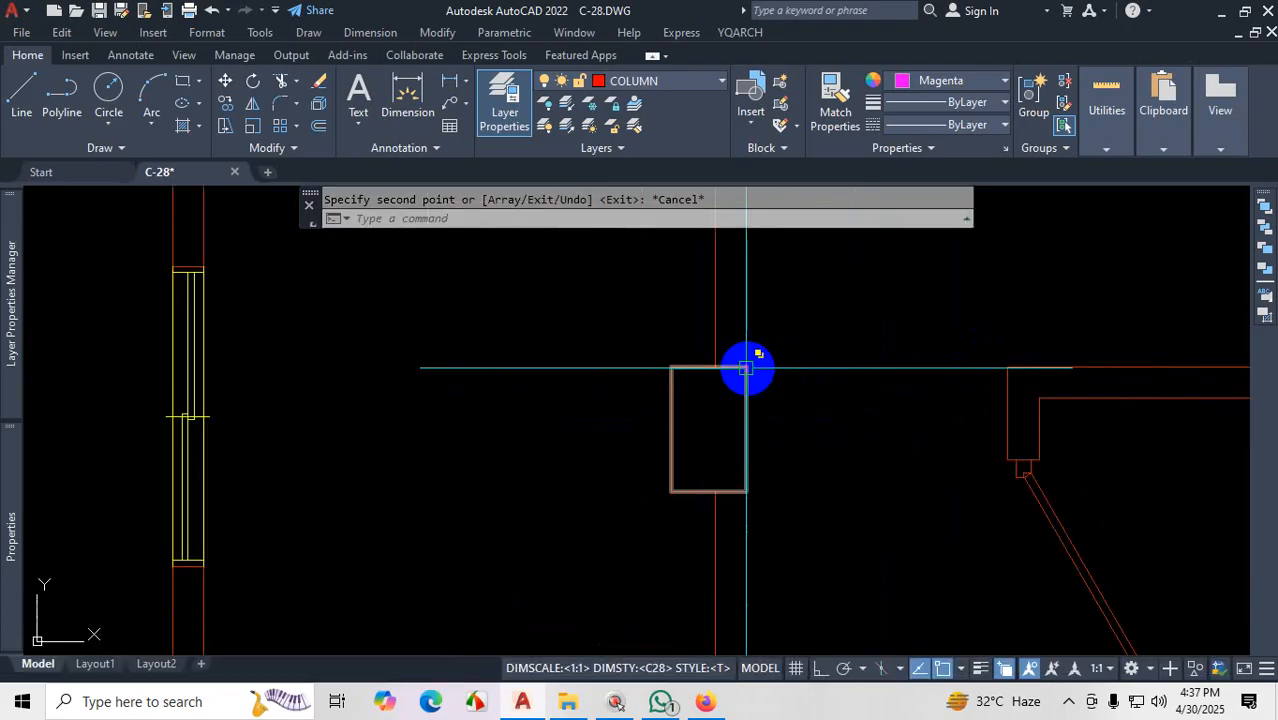
# Step: Move the interior-wall column by its upper edge's midpoint, with Ortho on, to the mid between two points on the wall's two faces
pyautogui.click(682, 340)
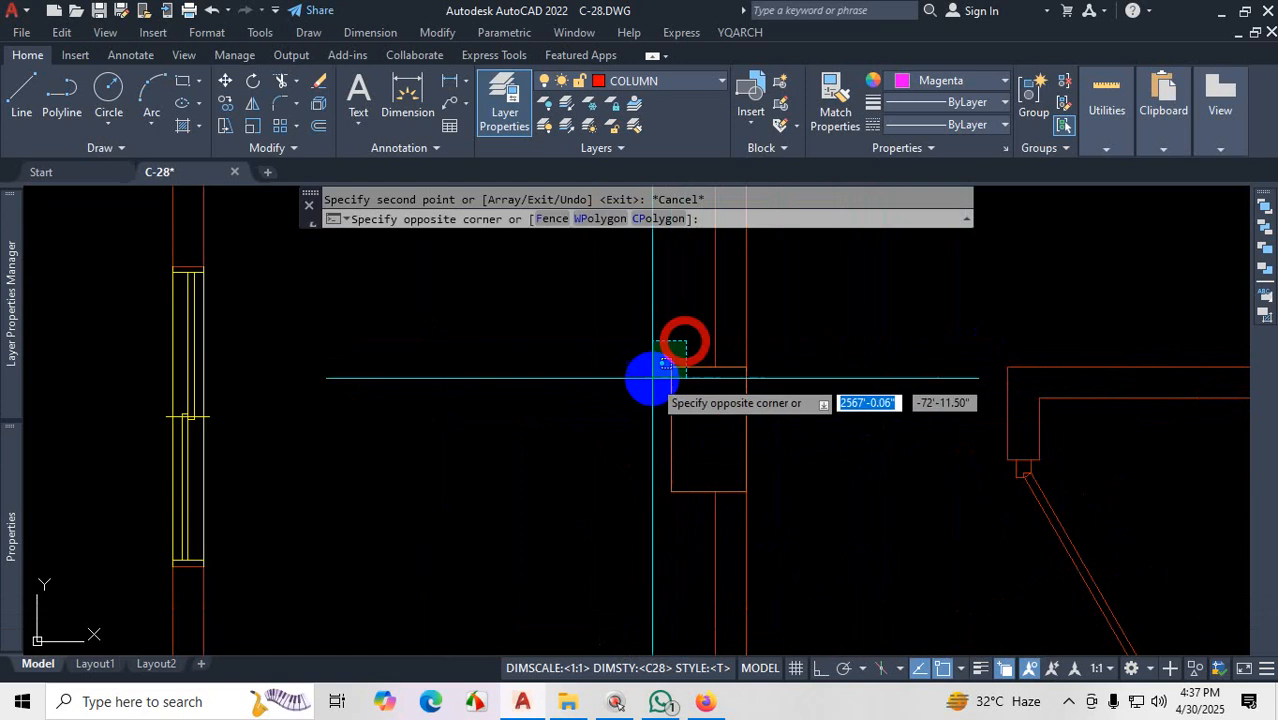
pyautogui.click(686, 405)
pyautogui.write('M')
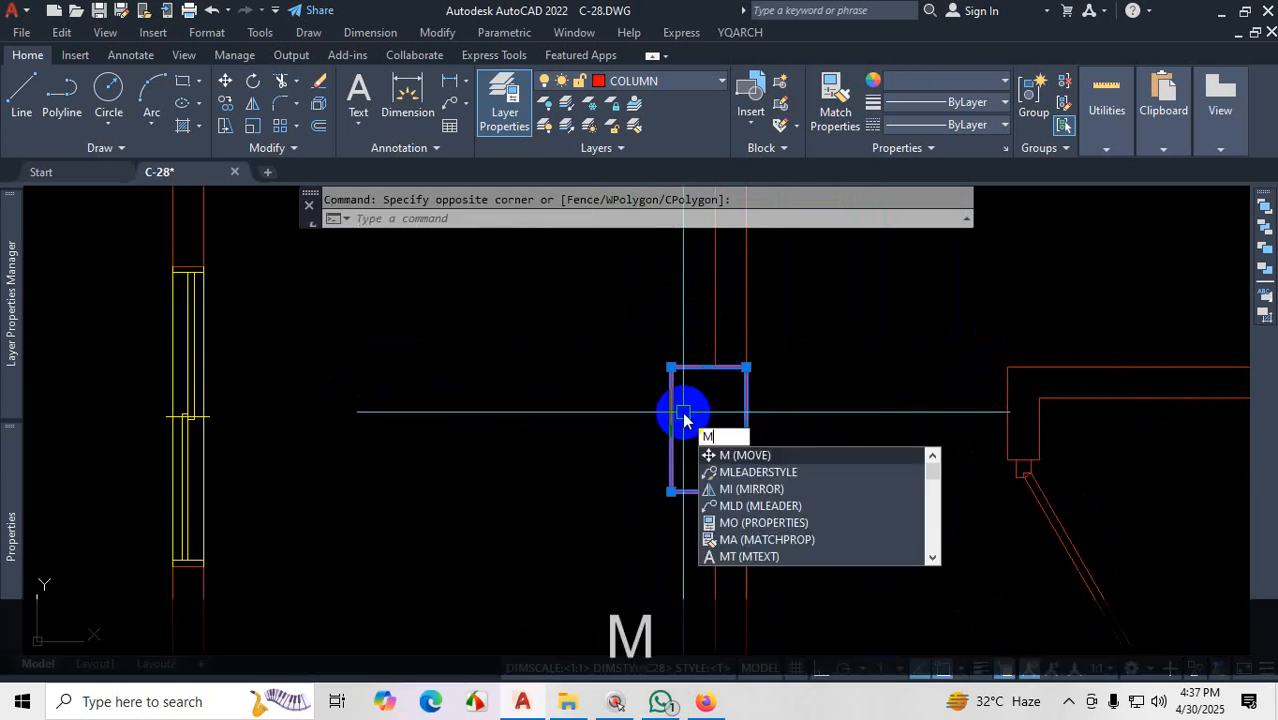
pyautogui.press('Return')
pyautogui.scroll(2, 704, 382)
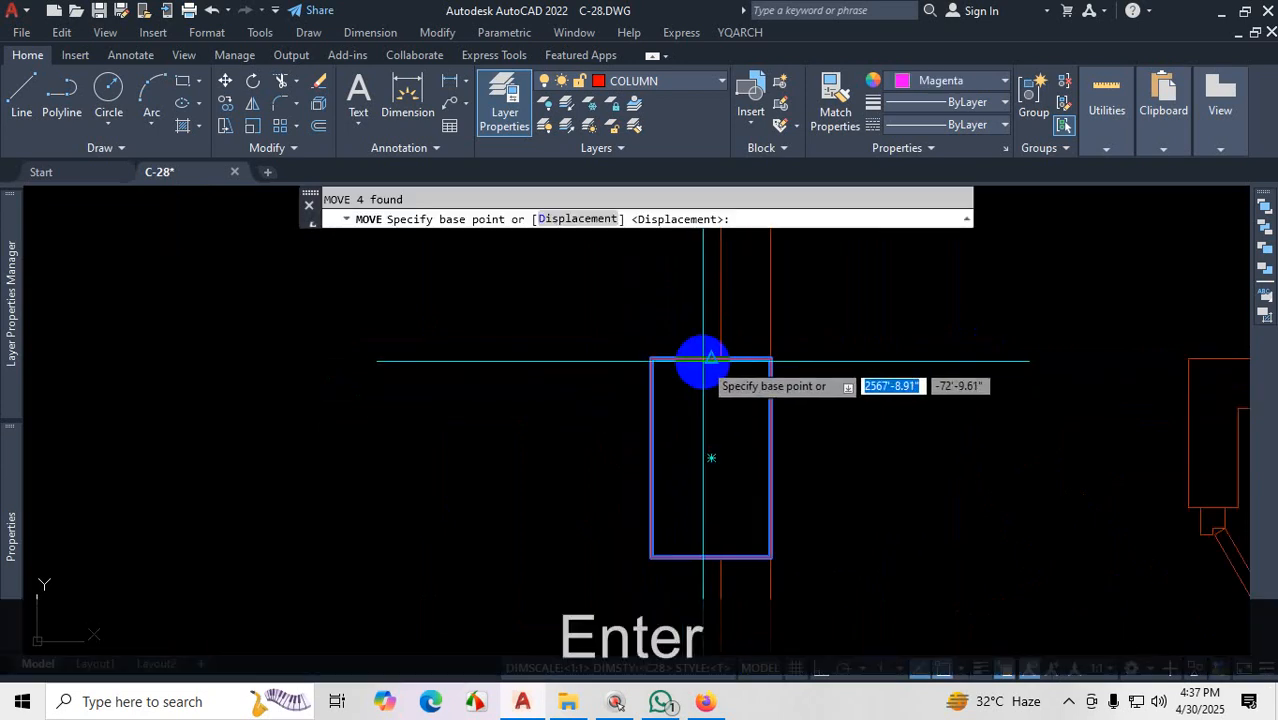
pyautogui.click(706, 358)
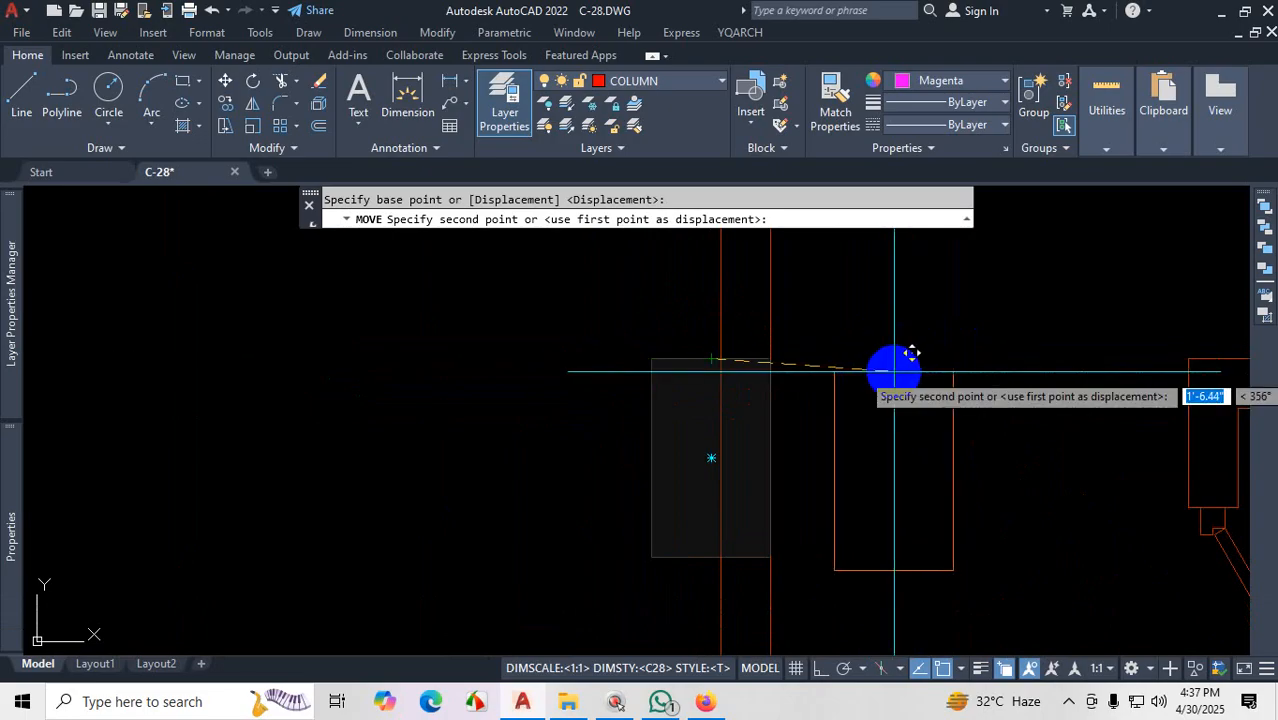
pyautogui.press('shift')
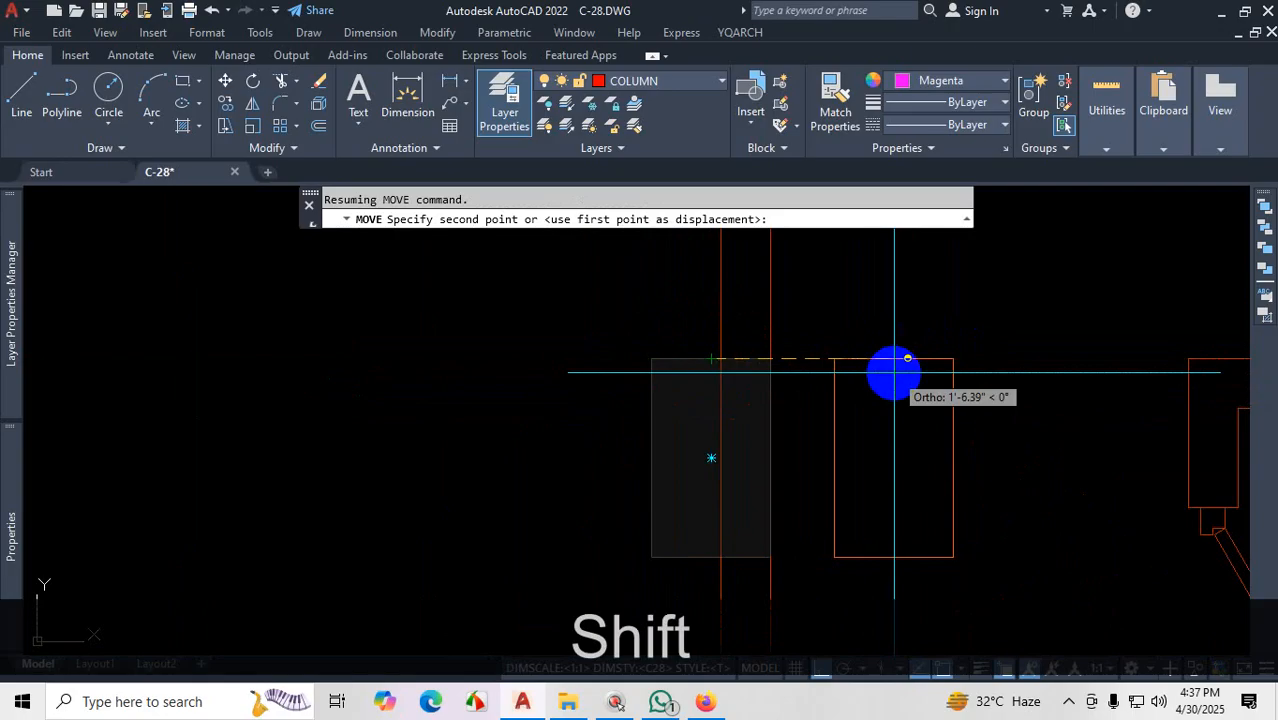
pyautogui.keyDown('shift'); pyautogui.rightClick(895, 372); pyautogui.keyUp('shift')
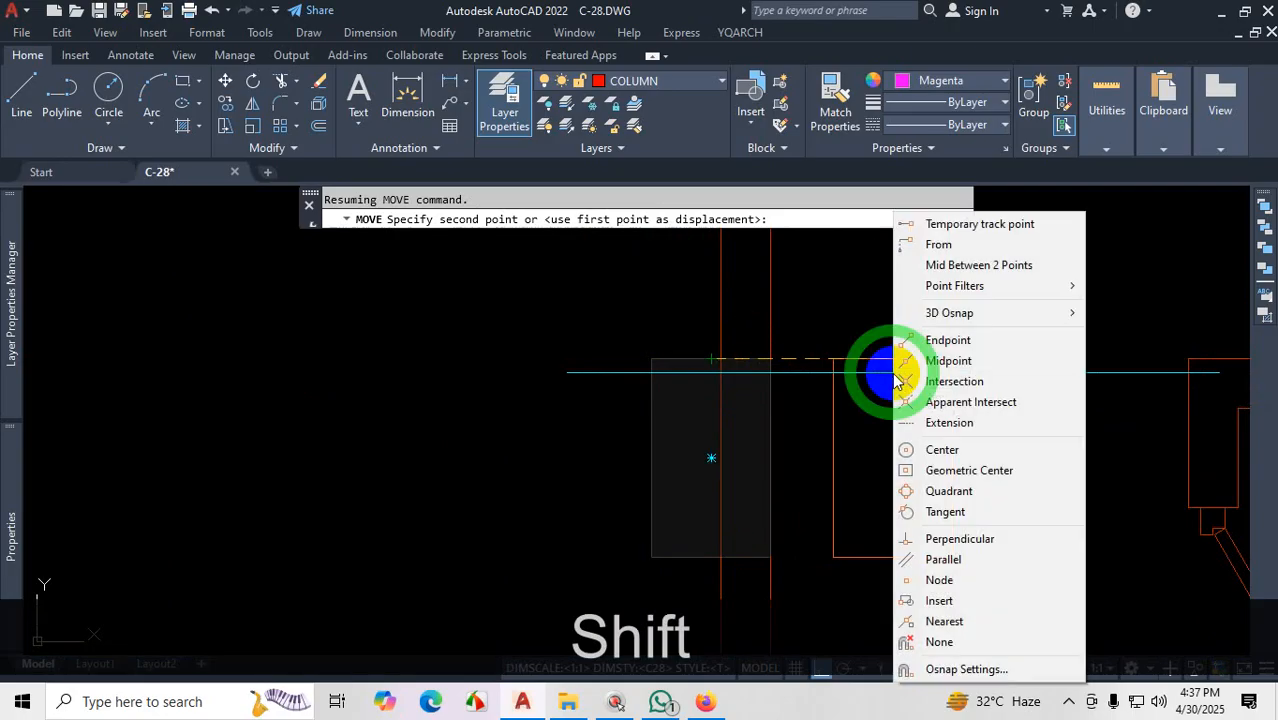
pyautogui.click(975, 270)
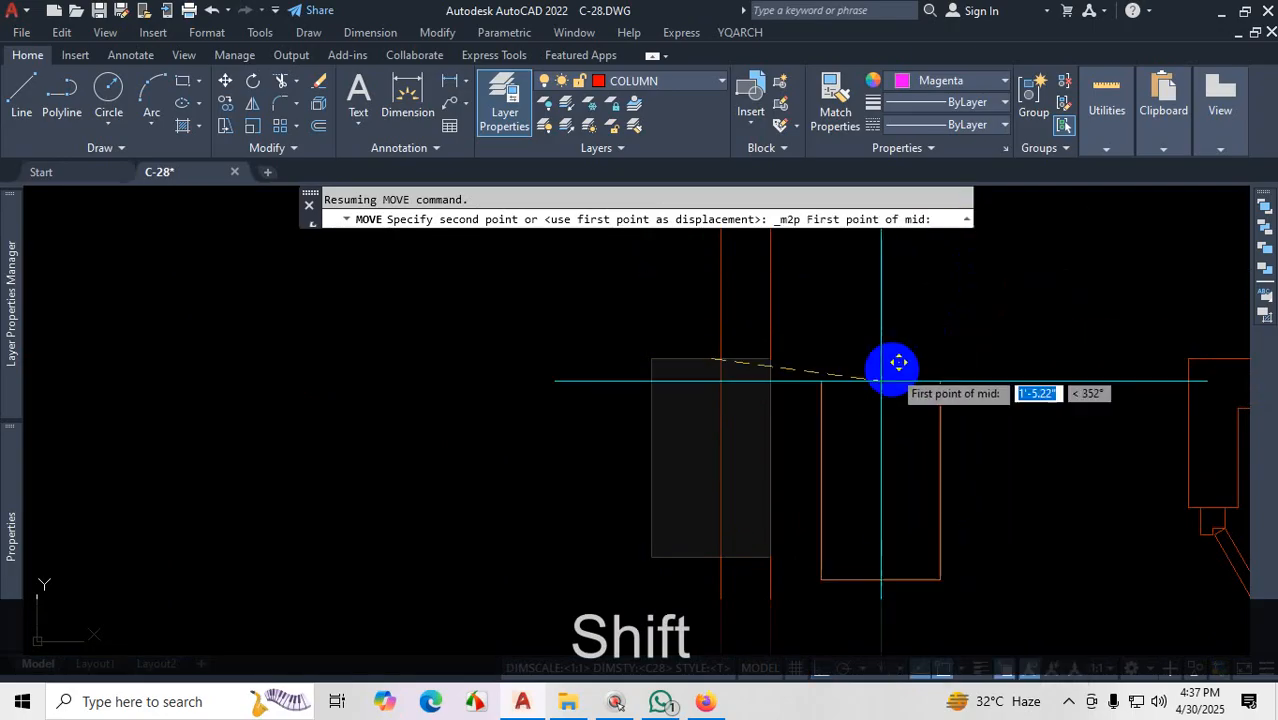
pyautogui.scroll(4, 736, 382)
pyautogui.moveTo(736, 382); pyautogui.dragTo(724, 285, button='middle')
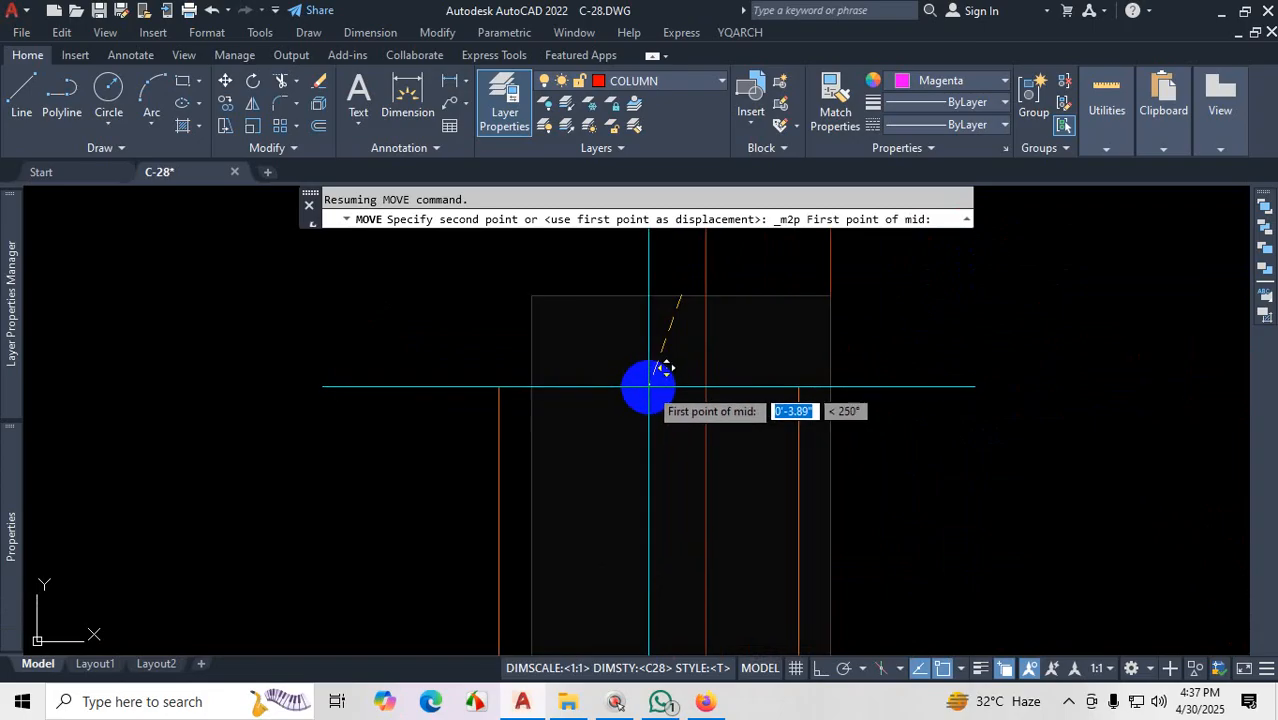
pyautogui.hotkey('ctrl', '1')
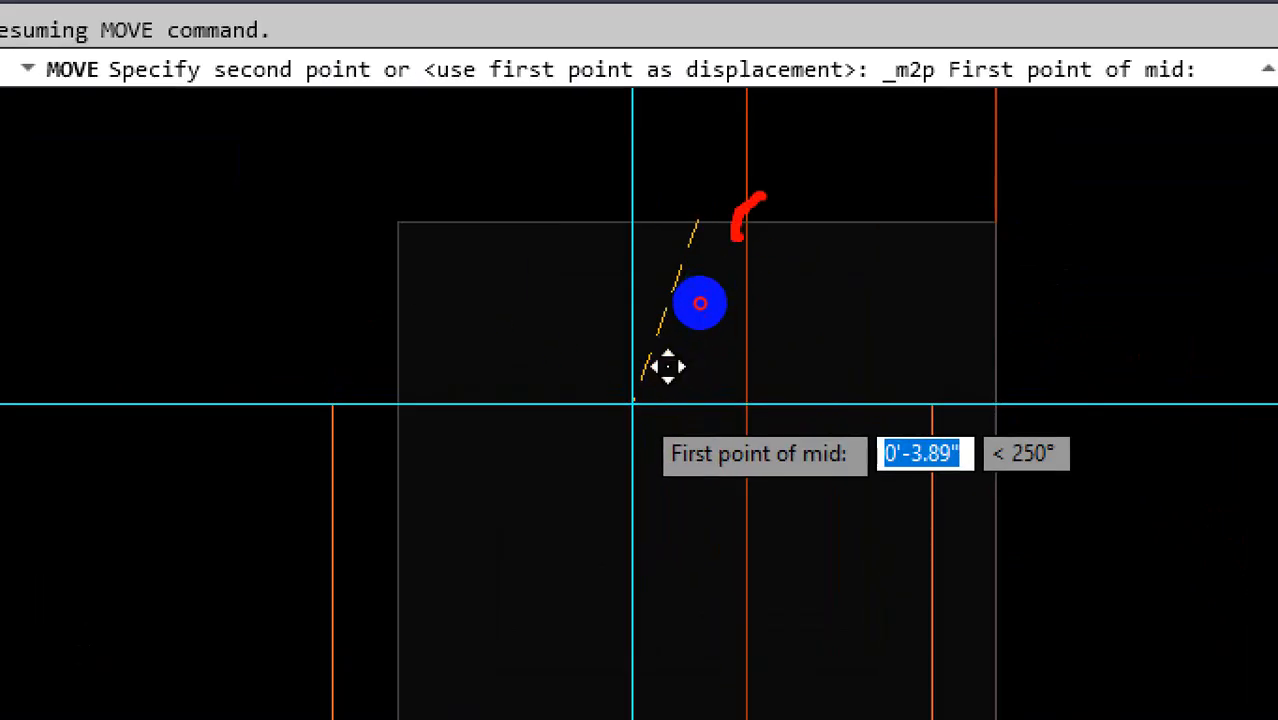
pyautogui.moveTo(737, 238); pyautogui.dragTo(756, 200)
pyautogui.moveTo(1008, 220)
pyautogui.mouseDown()
pyautogui.moveTo(985, 232)
pyautogui.moveTo(986, 212)
pyautogui.mouseUp()
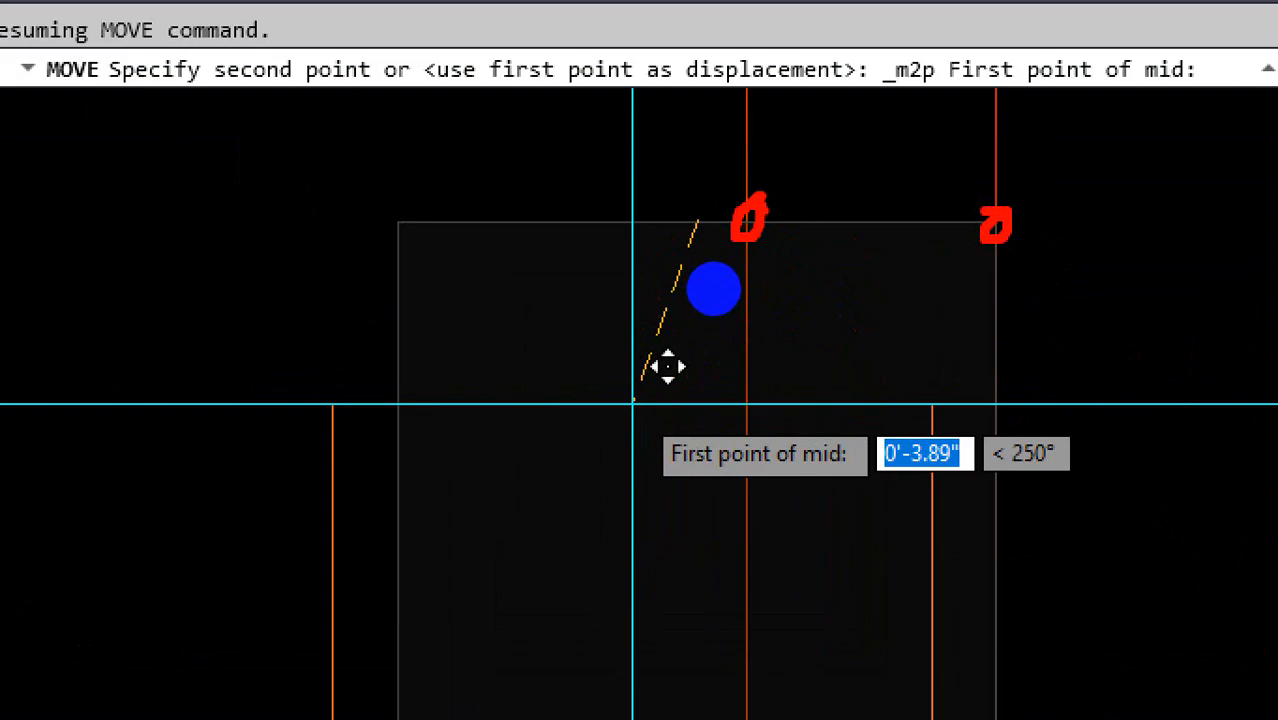
pyautogui.press('Escape')
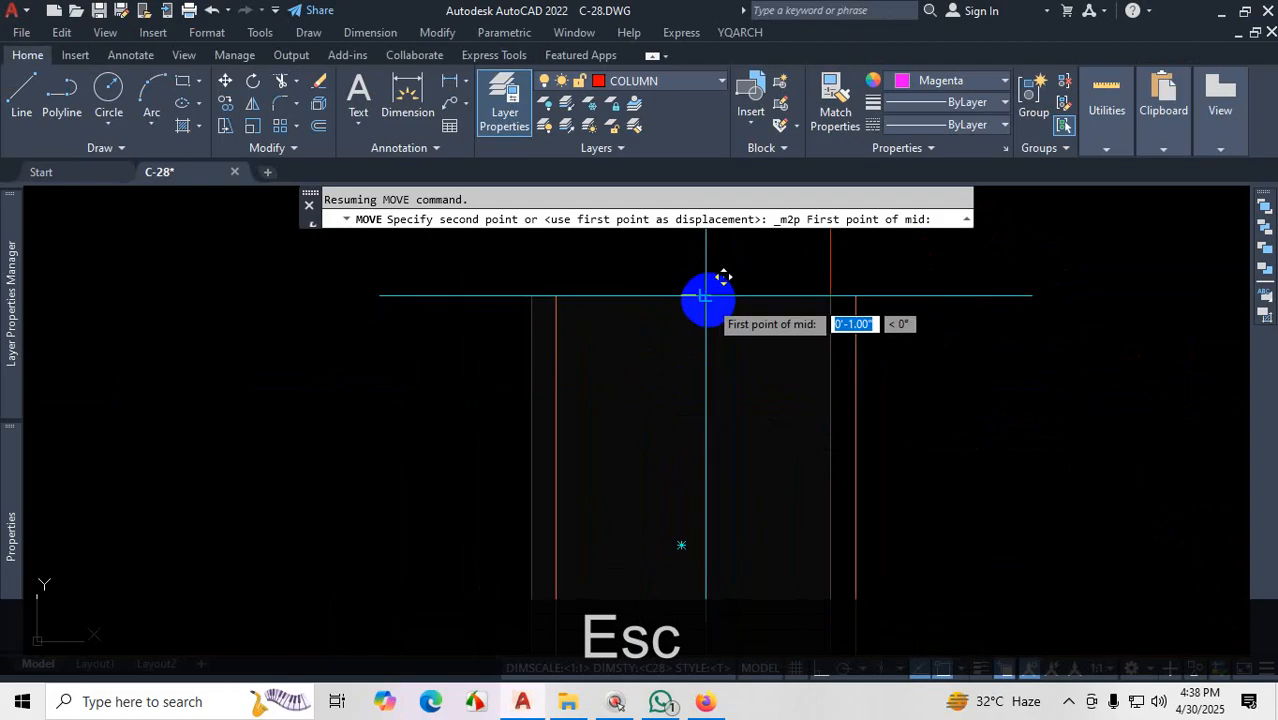
pyautogui.click(706, 296)
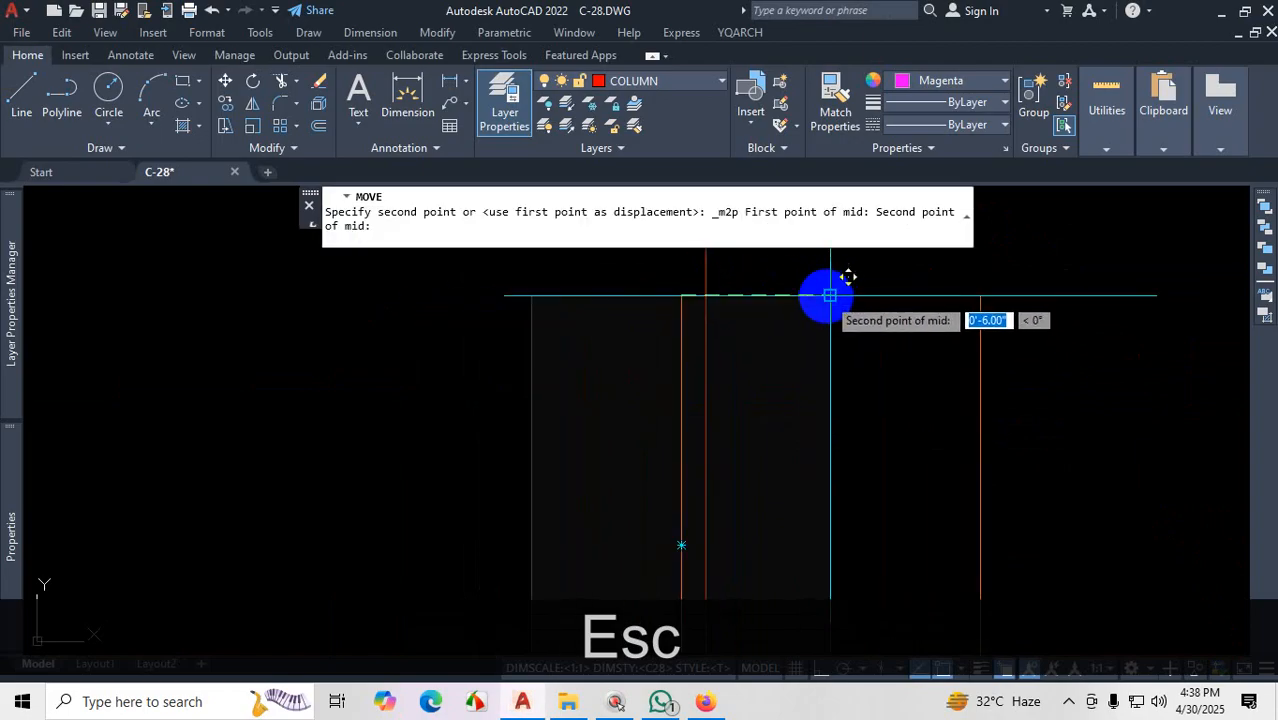
pyautogui.click(830, 295)
pyautogui.scroll(-3, 709, 372)
pyautogui.scroll(-6, 845, 390)
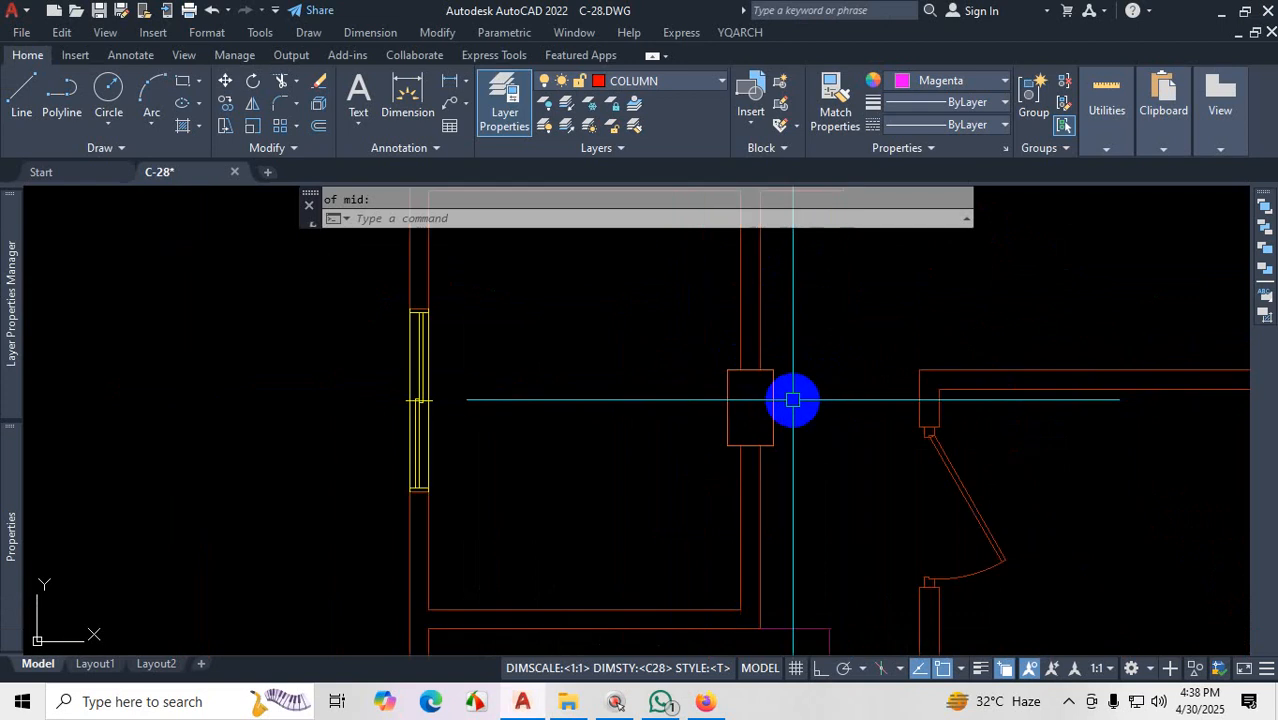
# Step: Switch to the reference plan PDF and examine the columns on the bedroom walls beside the toilet and opposite the passage wall's end
pyautogui.scroll(5, 884, 346)
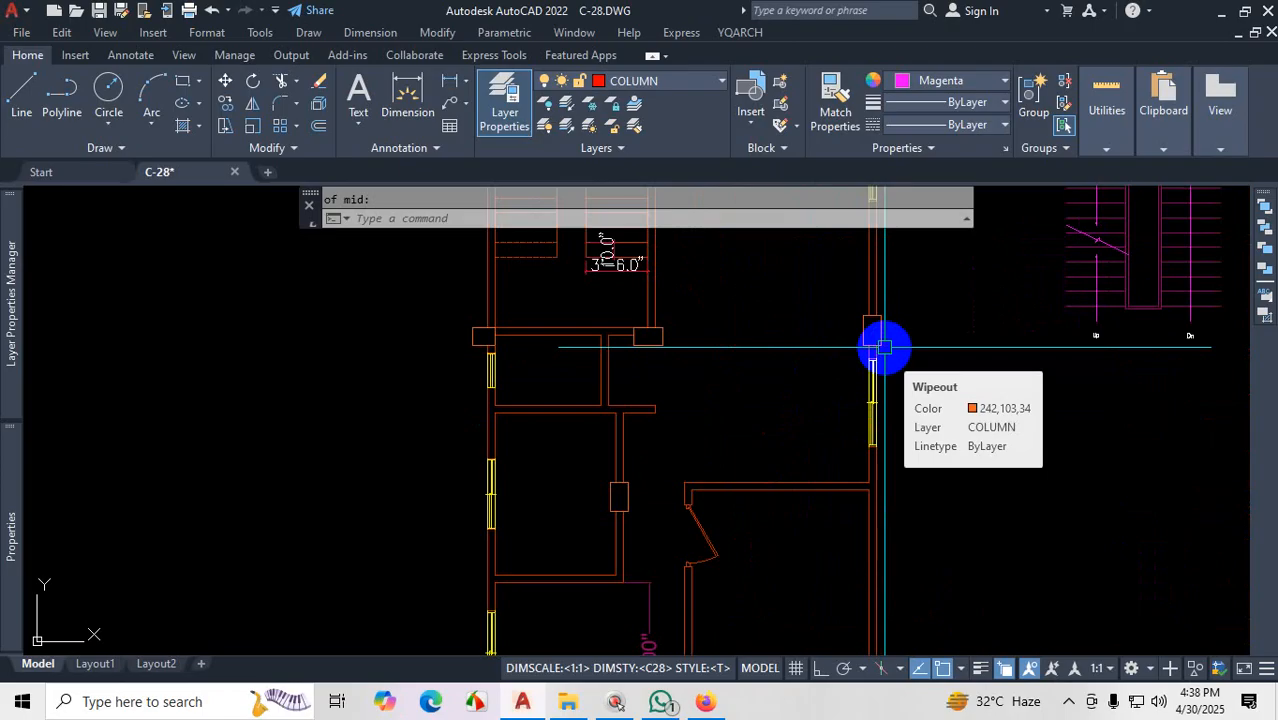
pyautogui.scroll(-8, 793, 362)
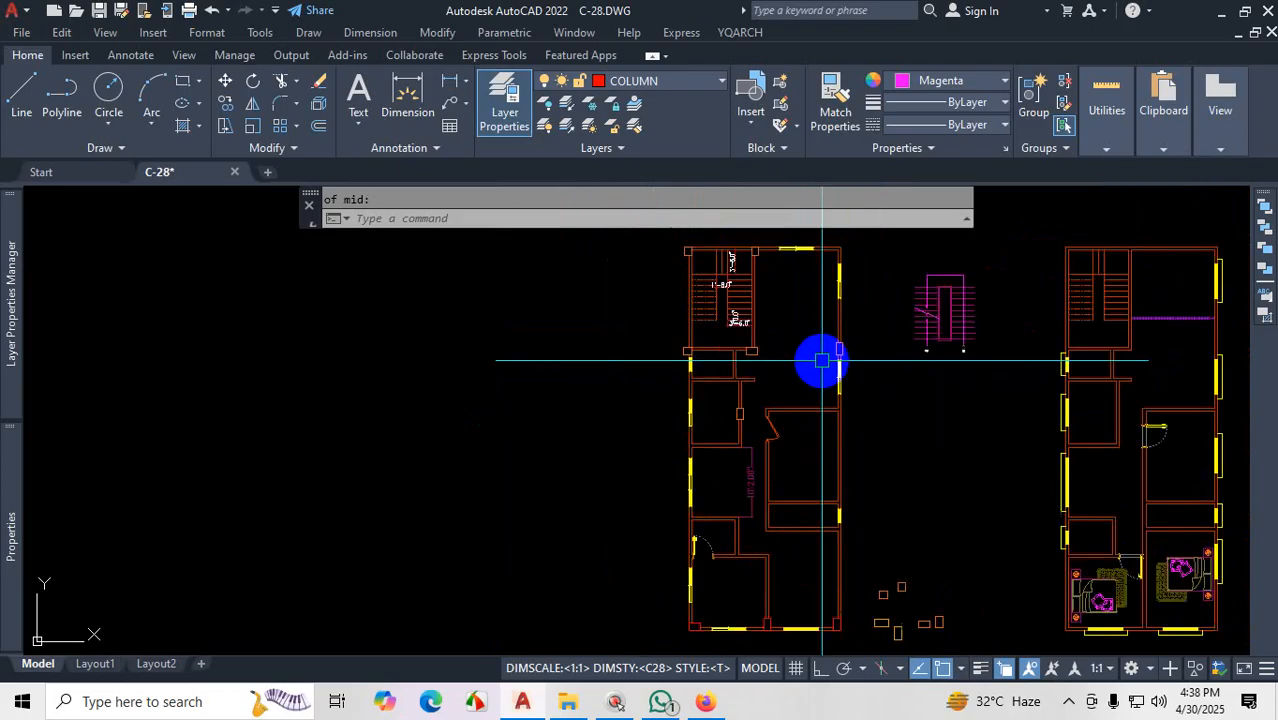
pyautogui.scroll(-2, 855, 405)
pyautogui.scroll(5, 850, 390)
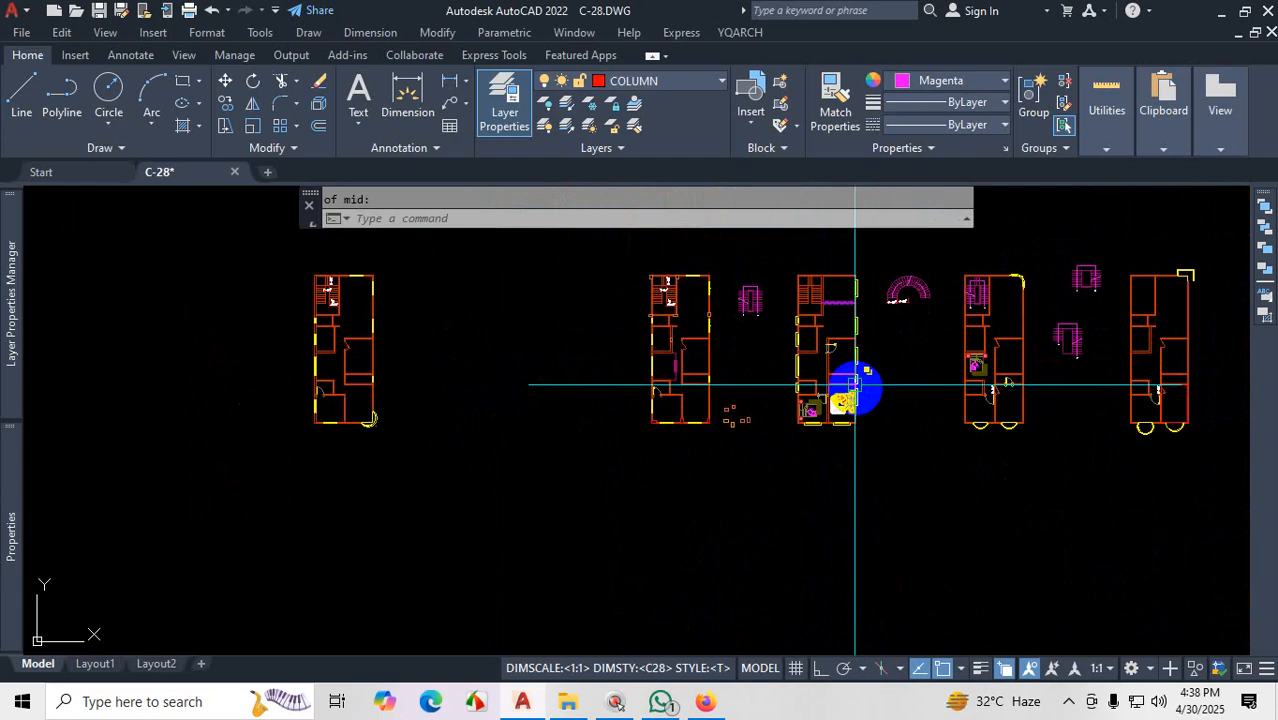
pyautogui.scroll(-3, 861, 386)
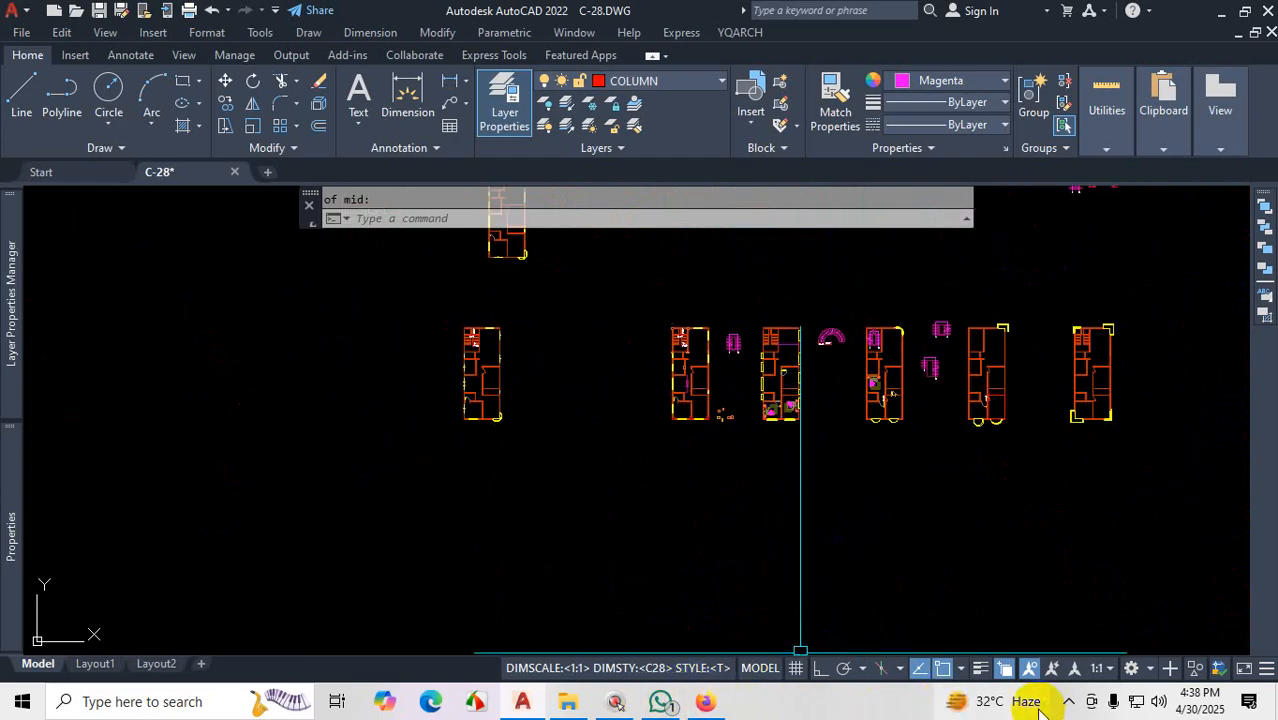
pyautogui.click(1068, 700)
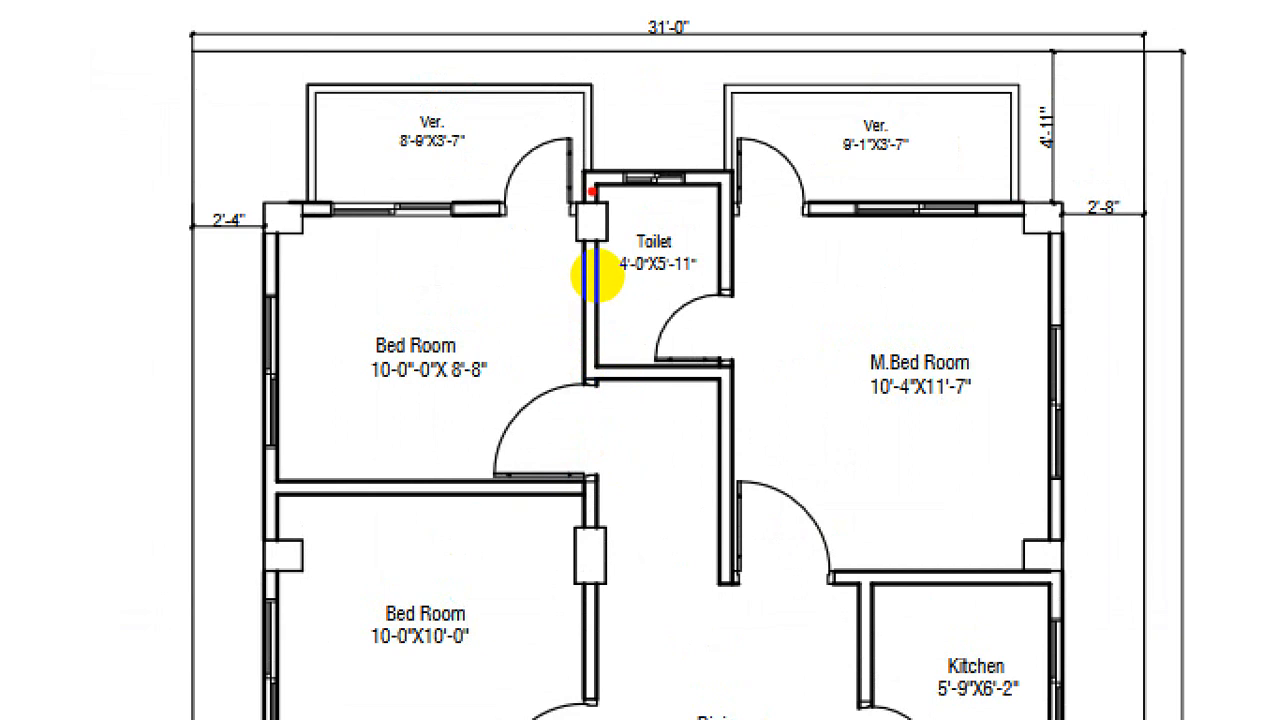
pyautogui.moveTo(592, 191); pyautogui.dragTo(593, 214)
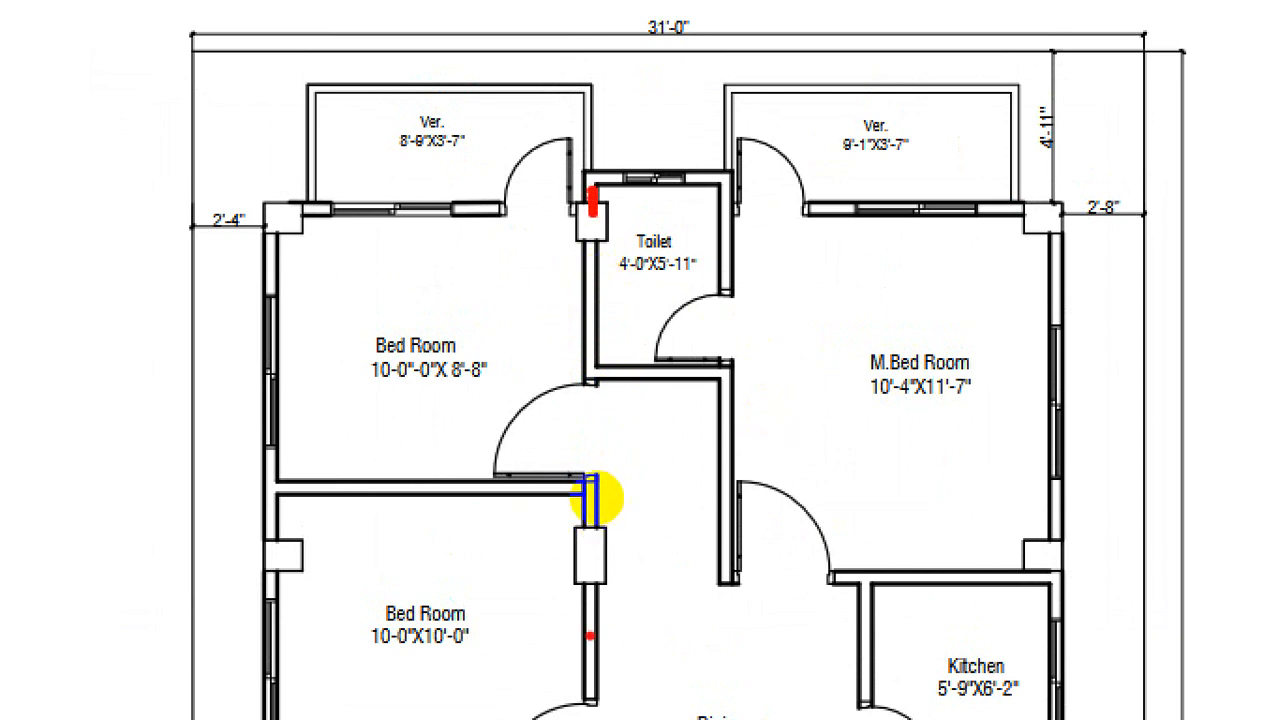
pyautogui.moveTo(724, 583)
pyautogui.mouseDown()
pyautogui.moveTo(590, 590)
pyautogui.moveTo(587, 574)
pyautogui.moveTo(586, 615)
pyautogui.mouseUp()
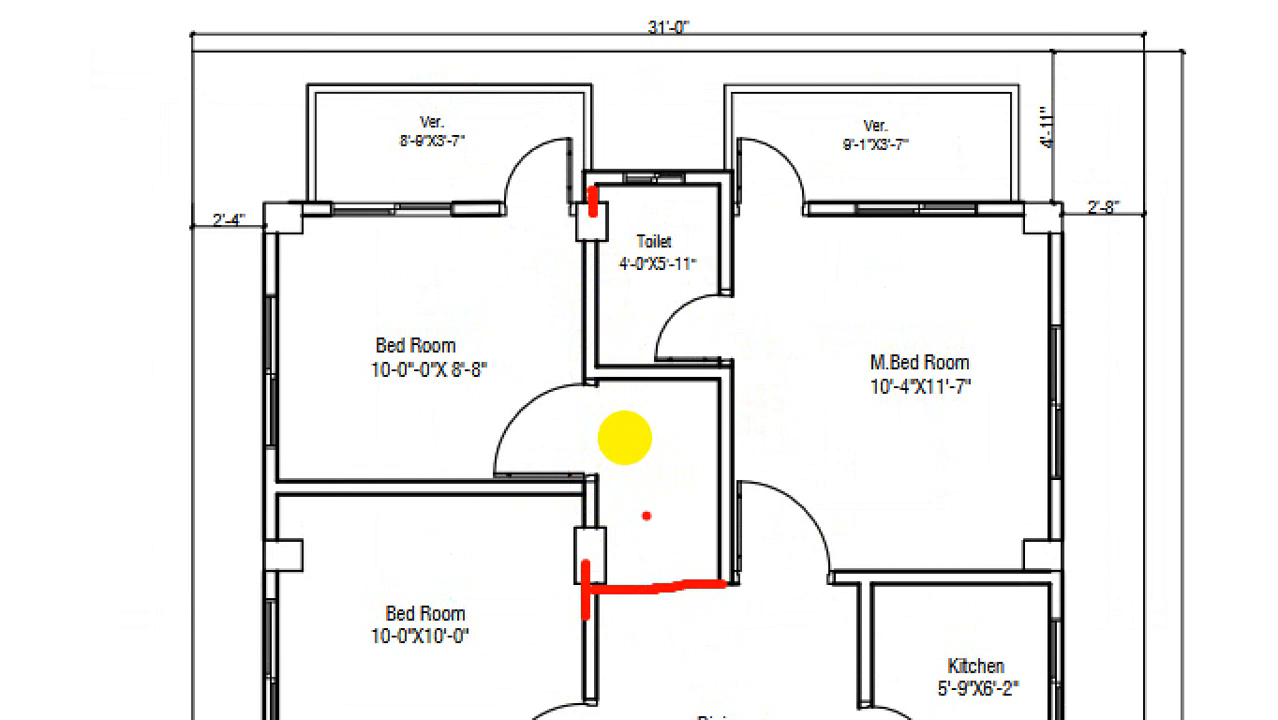
pyautogui.press('Escape')
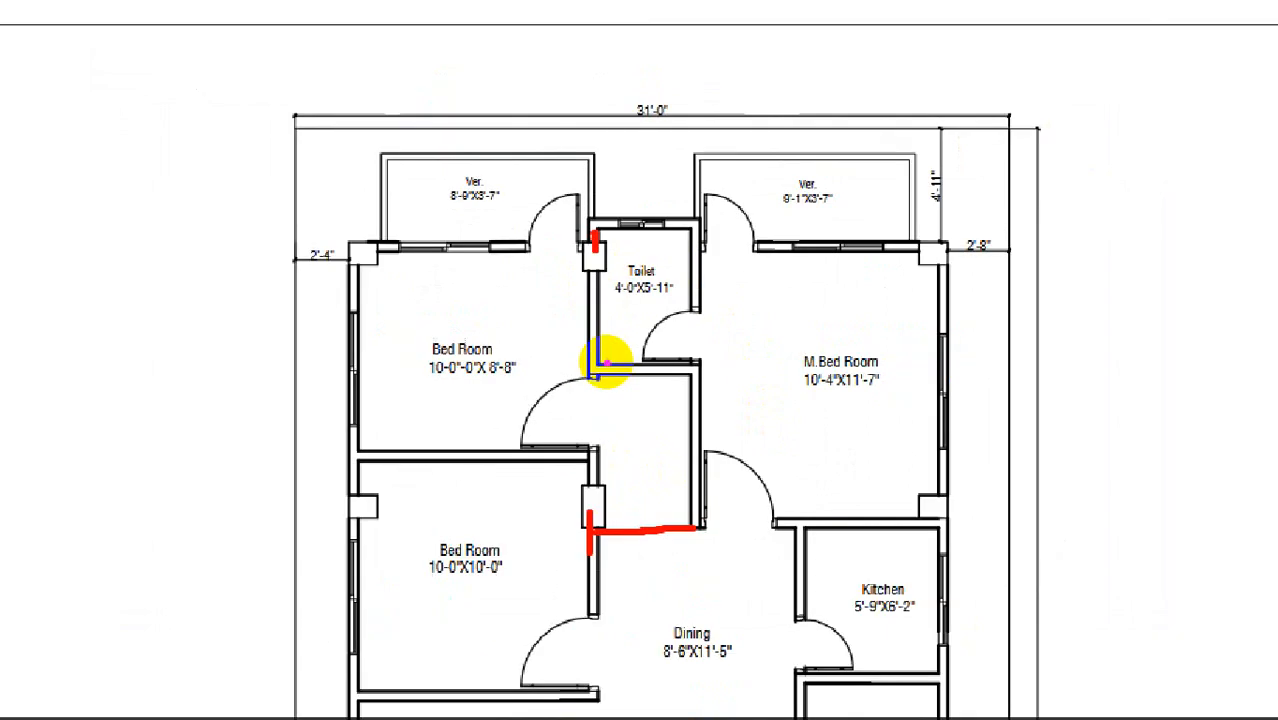
pyautogui.scroll(3, 622, 380)
# Step: Compare the column positions around the bedrooms, drawing rooms and stair on pages 1 and 2 of Project PDF.pdf
pyautogui.scroll(10, 622, 385)
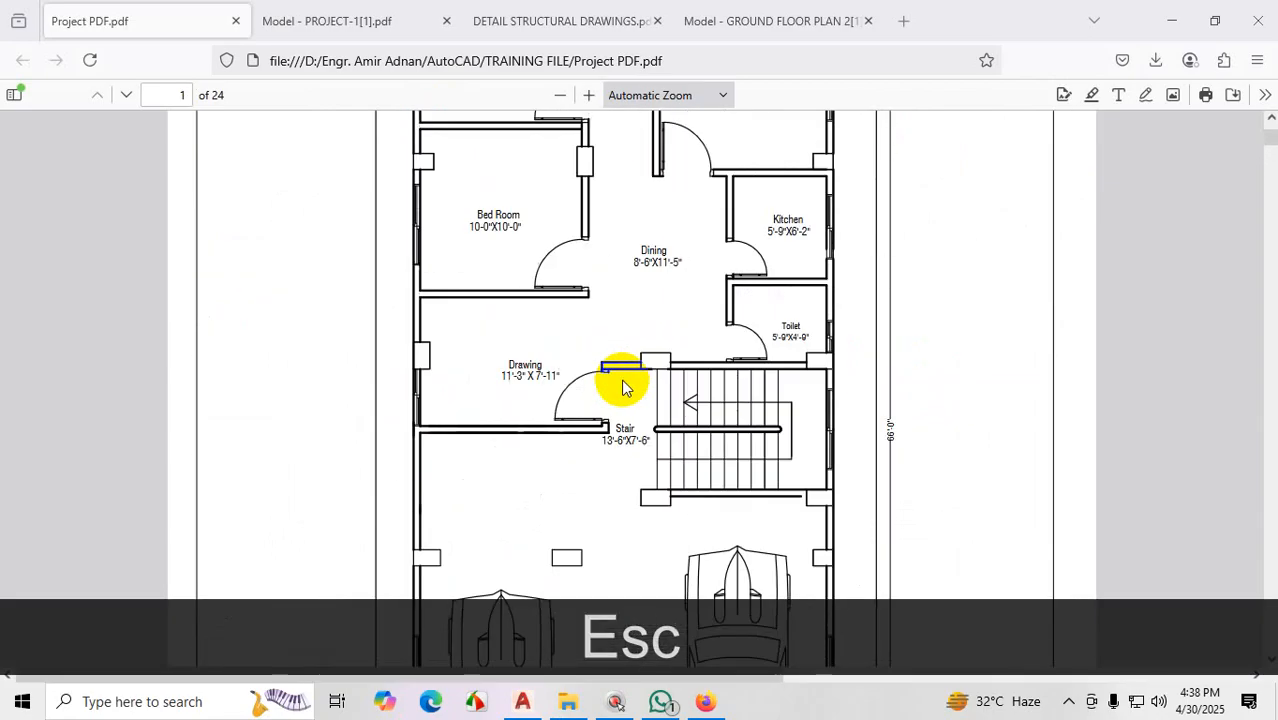
pyautogui.scroll(2, 622, 385)
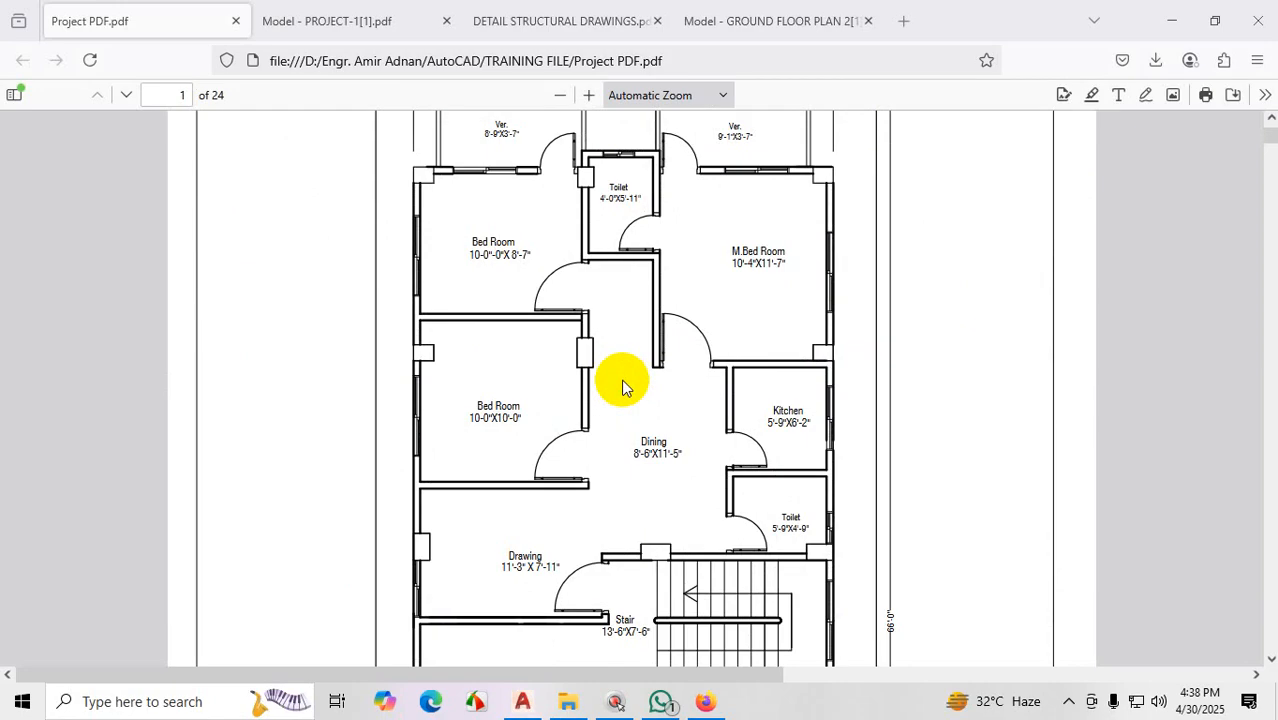
pyautogui.scroll(2, 622, 387)
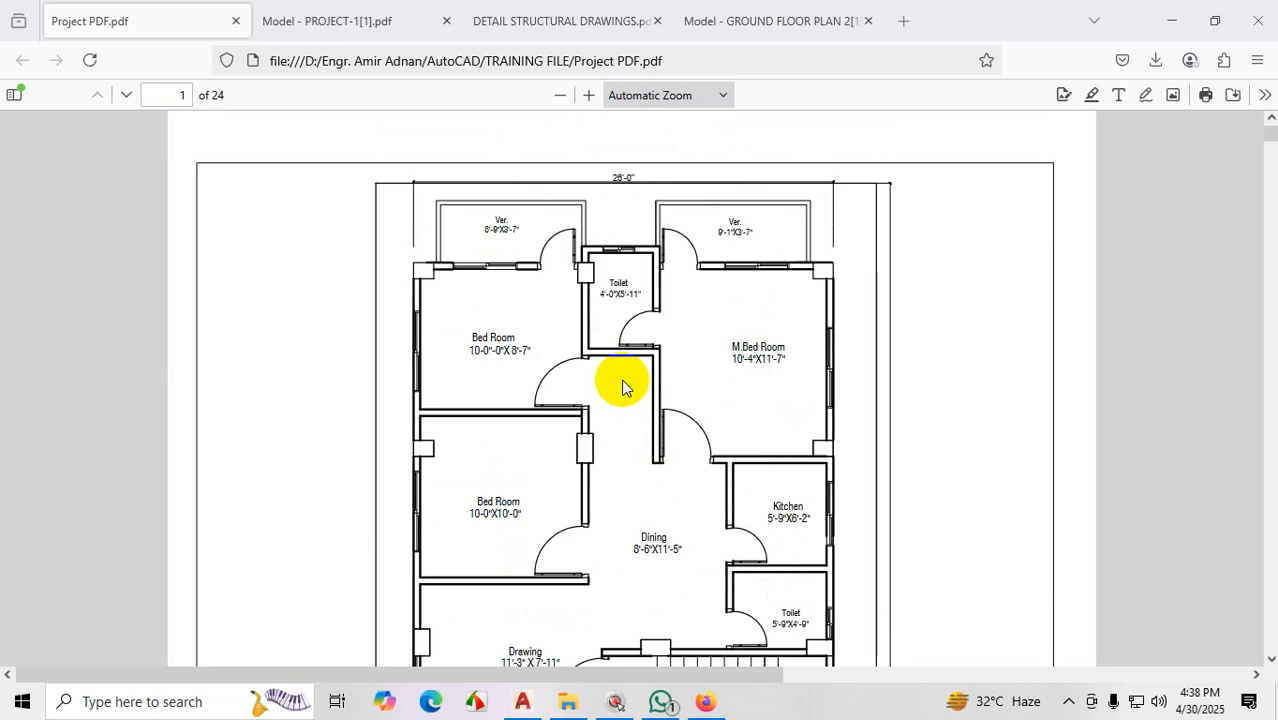
pyautogui.scroll(-12, 622, 387)
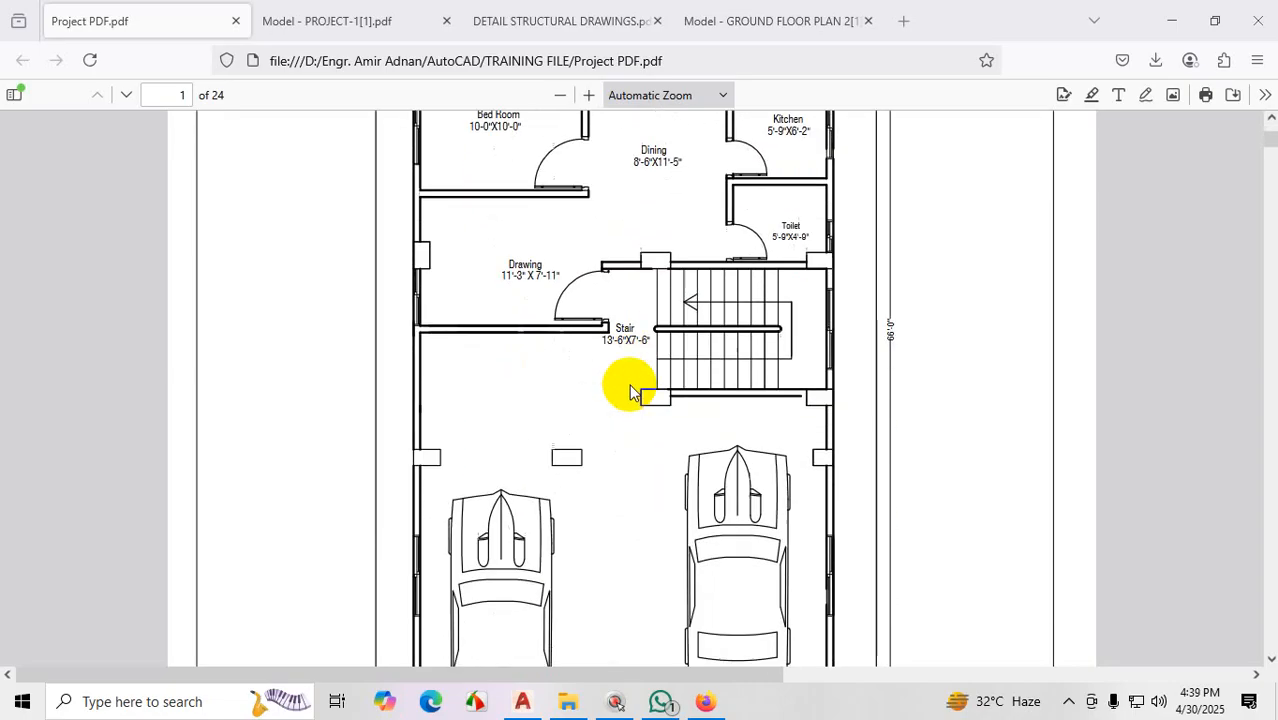
pyautogui.scroll(-20, 631, 393)
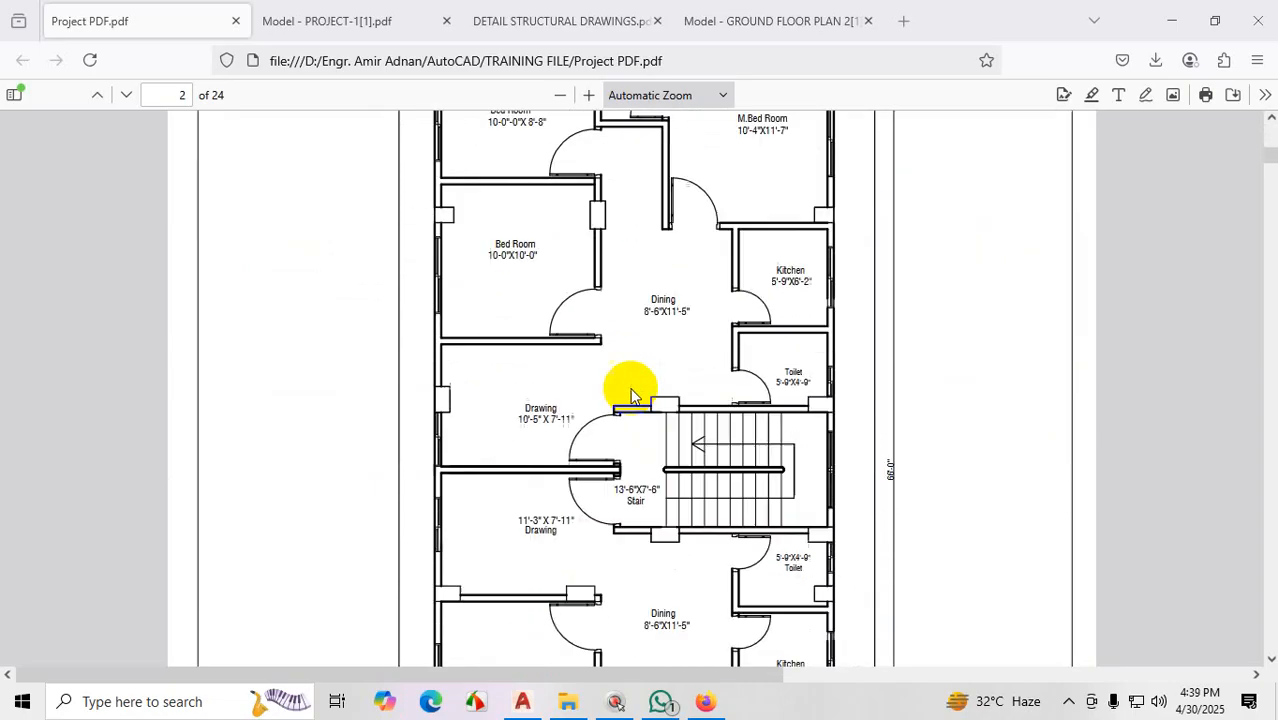
pyautogui.scroll(4, 631, 395)
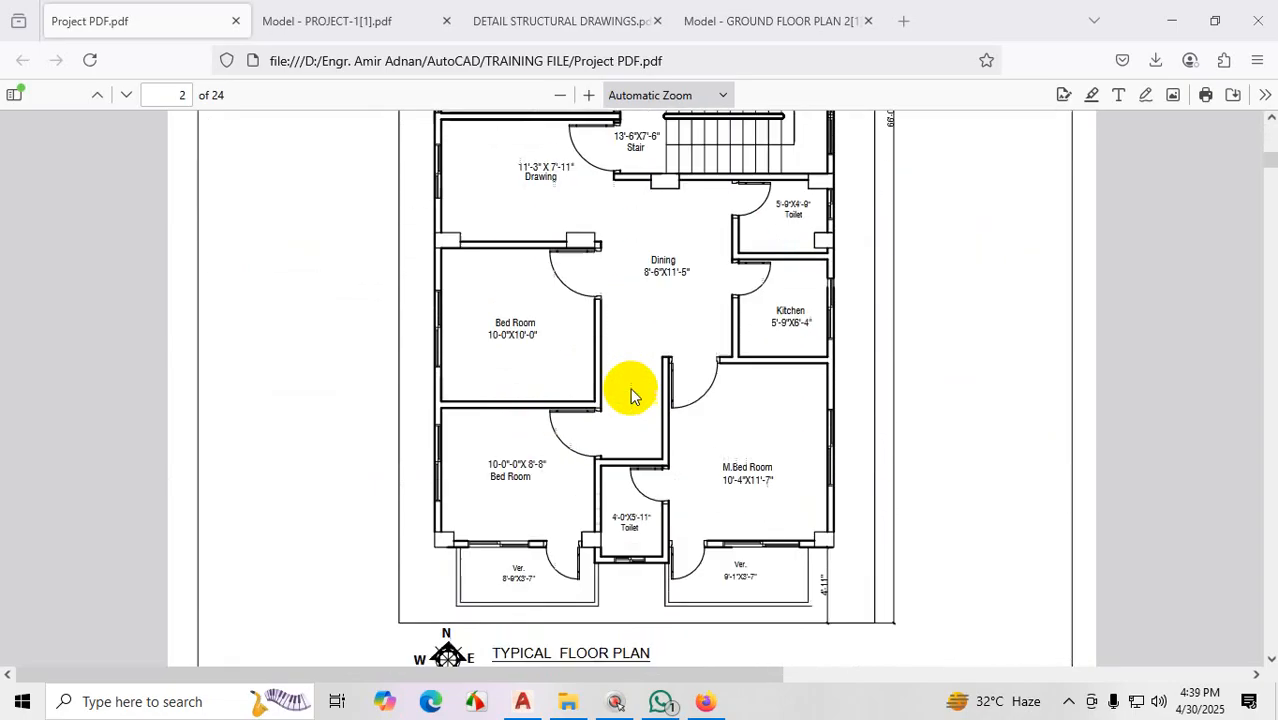
pyautogui.scroll(2, 631, 395)
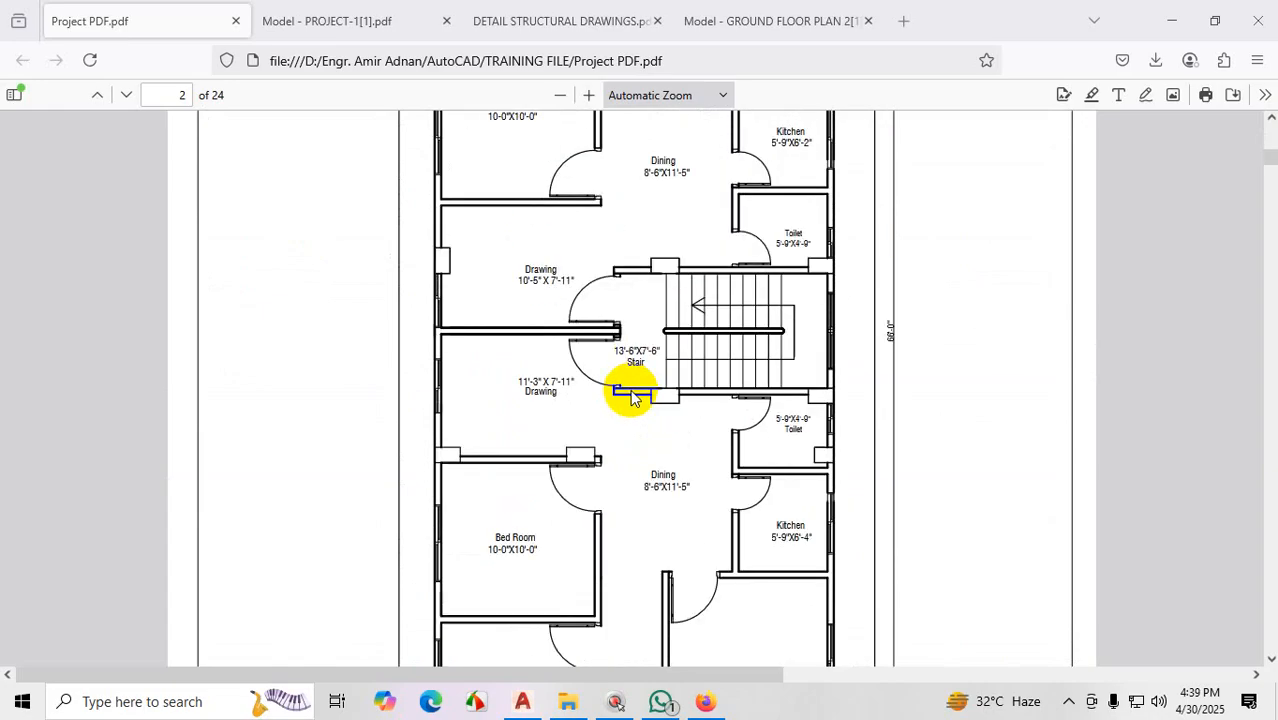
pyautogui.scroll(4, 631, 397)
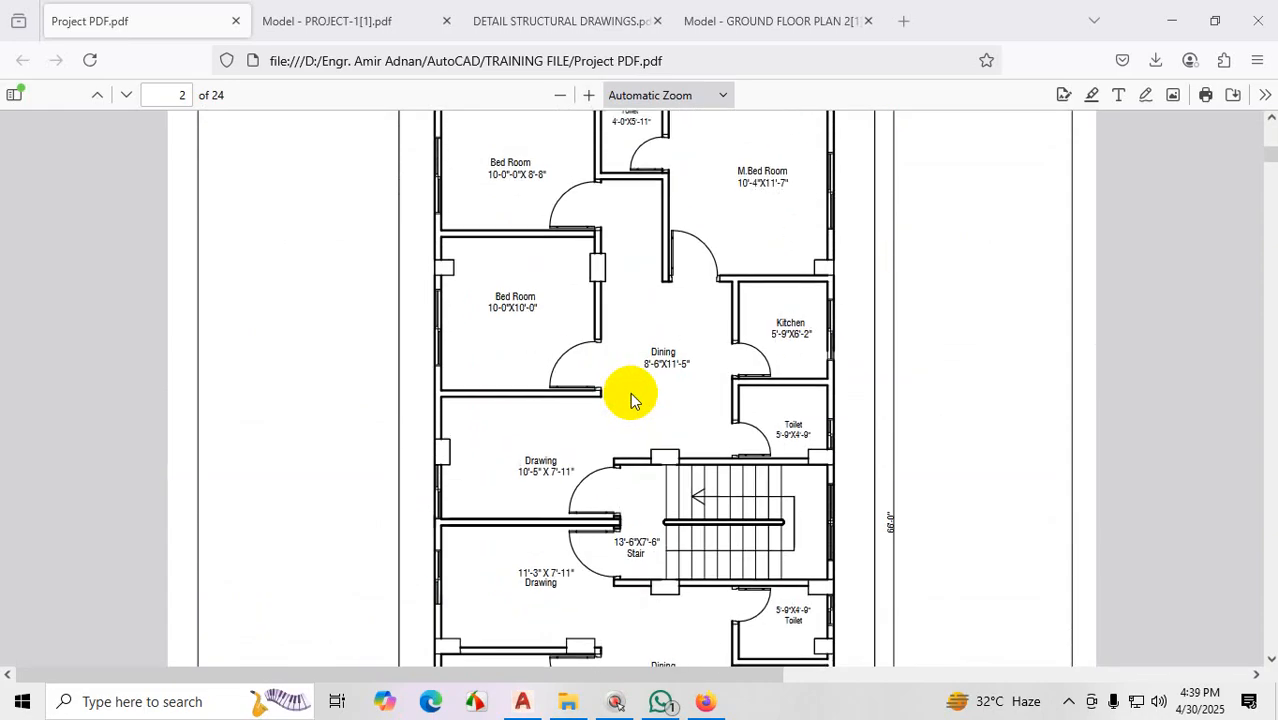
# Step: Switch to C-28.DWG in AutoCAD and examine the walls around the small room with the door and the narrow room opposite
pyautogui.click(519, 704)
pyautogui.scroll(4, 489, 377)
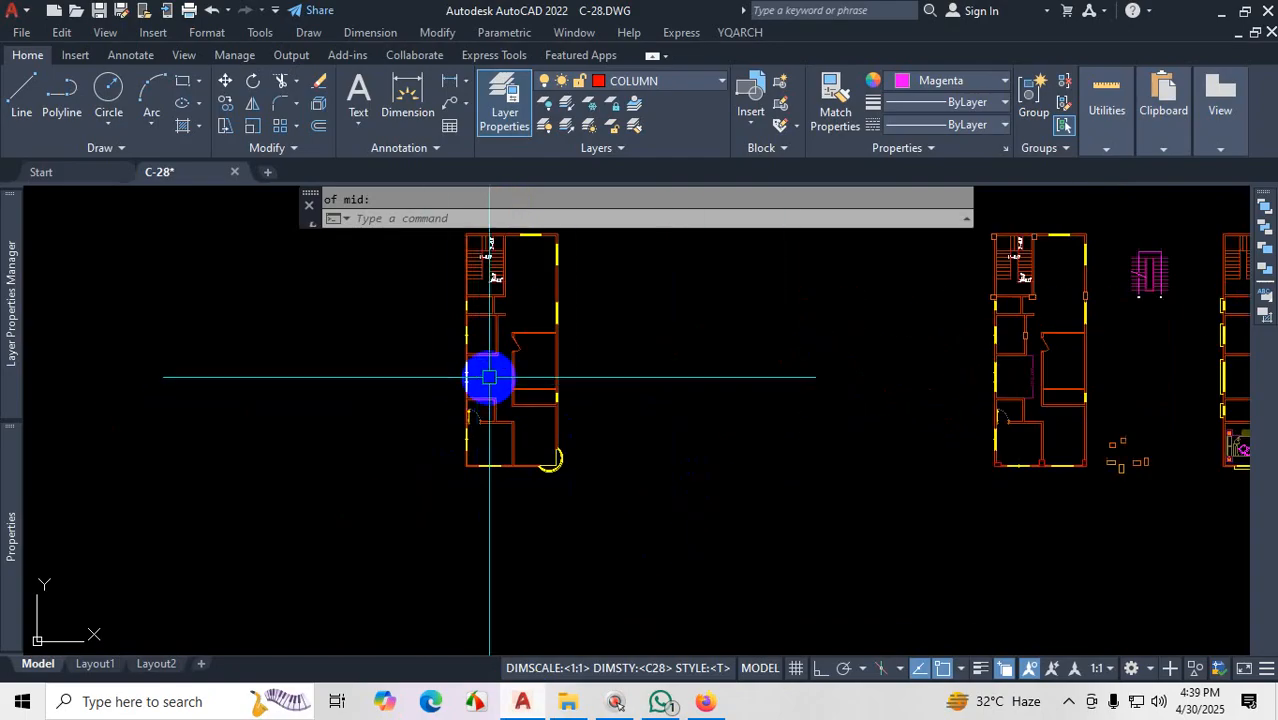
pyautogui.scroll(-4, 608, 399)
pyautogui.scroll(5, 585, 394)
pyautogui.scroll(-6, 750, 442)
pyautogui.scroll(3, 668, 396)
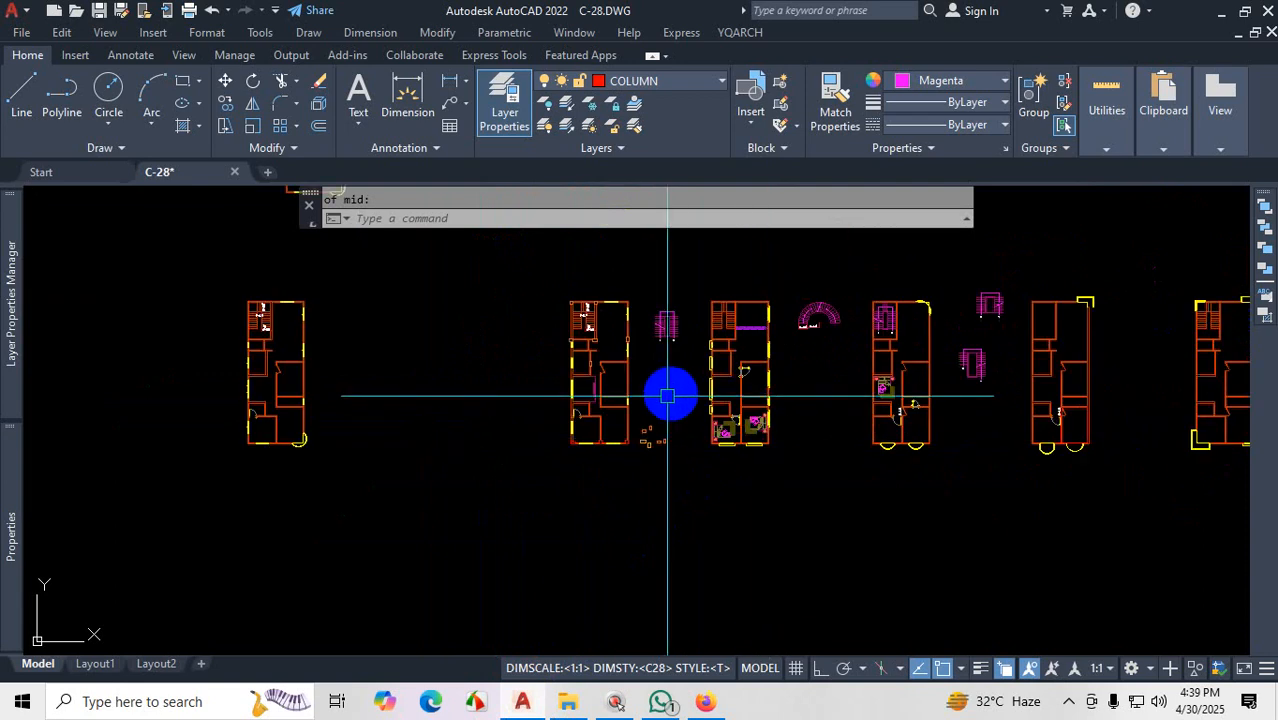
pyautogui.scroll(4, 551, 405)
pyautogui.scroll(2, 545, 534)
pyautogui.scroll(-2, 608, 522)
pyautogui.scroll(2, 571, 460)
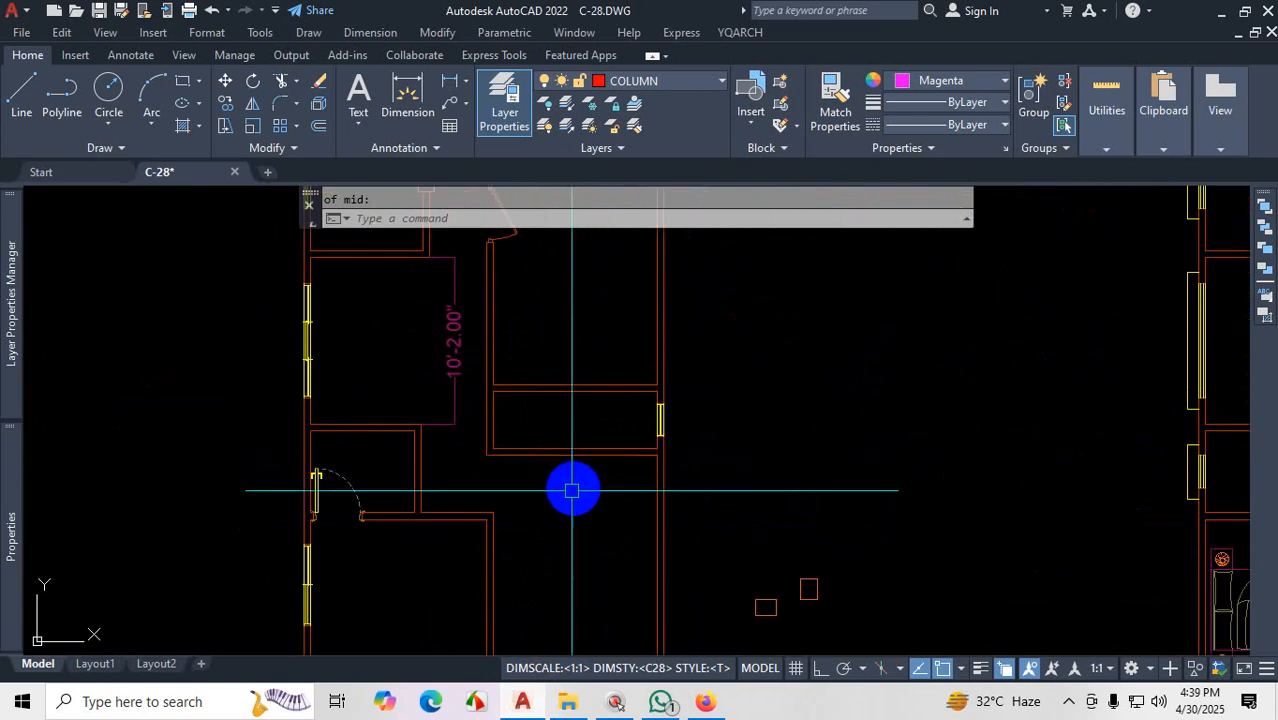
pyautogui.scroll(-2, 522, 488)
pyautogui.scroll(4, 516, 474)
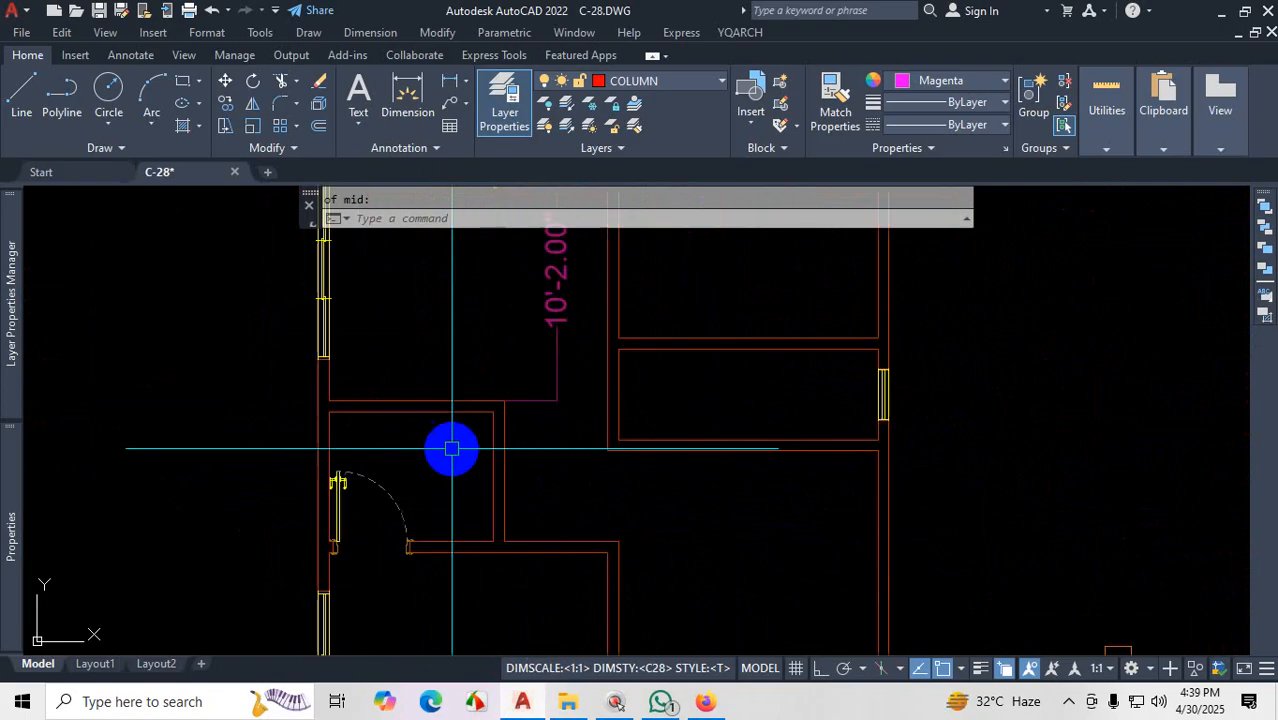
pyautogui.scroll(2, 451, 449)
pyautogui.scroll(-2, 451, 449)
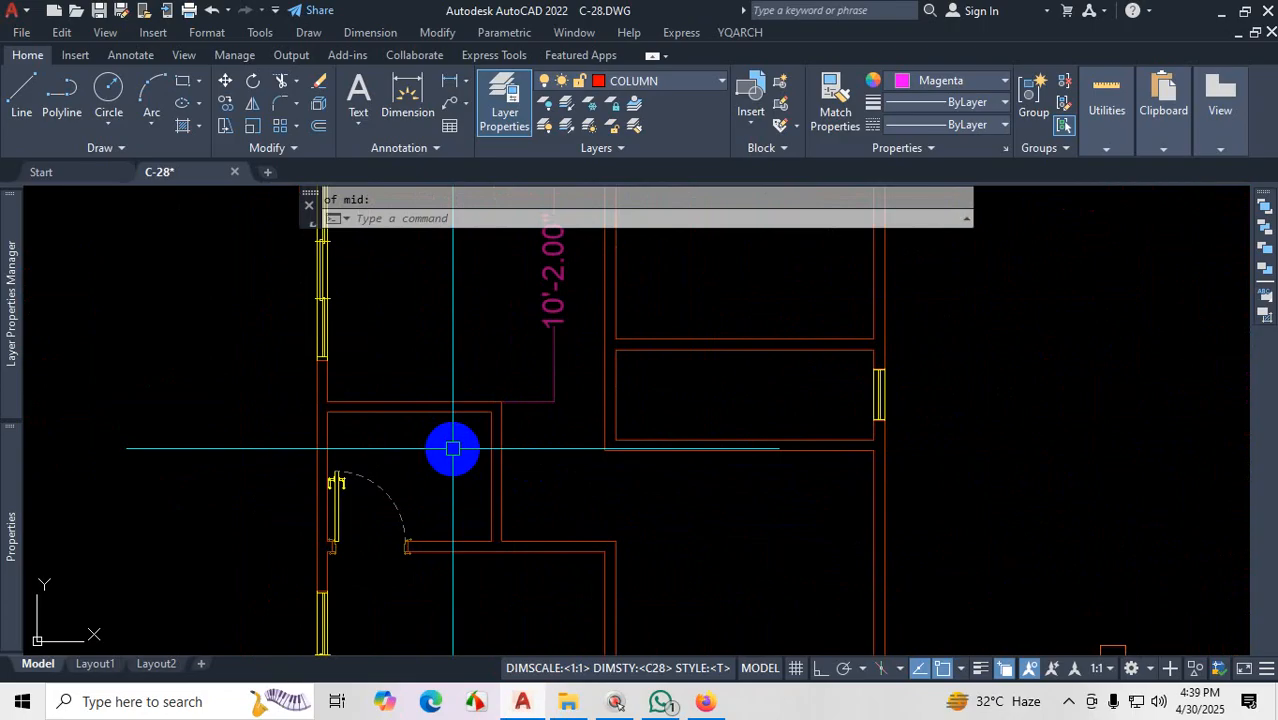
pyautogui.scroll(-2, 452, 449)
pyautogui.scroll(2, 452, 449)
pyautogui.hotkey('ctrl', '1')
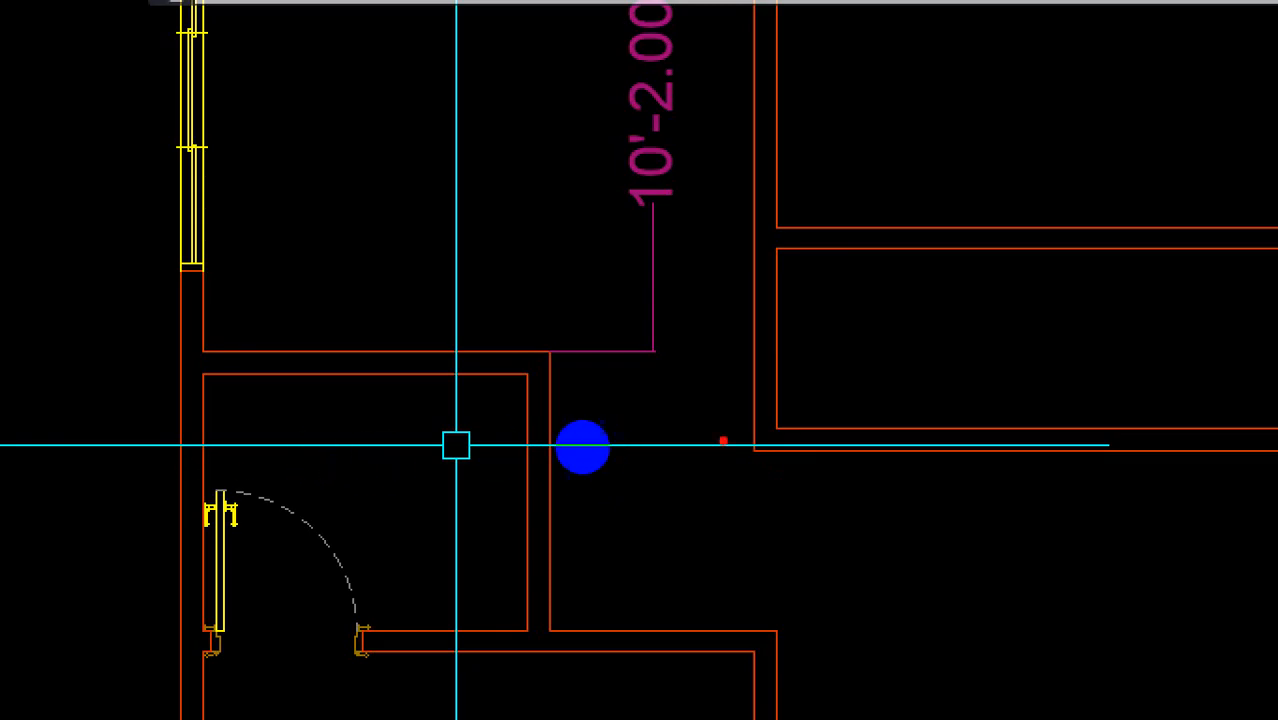
pyautogui.moveTo(757, 452); pyautogui.dragTo(182, 471)
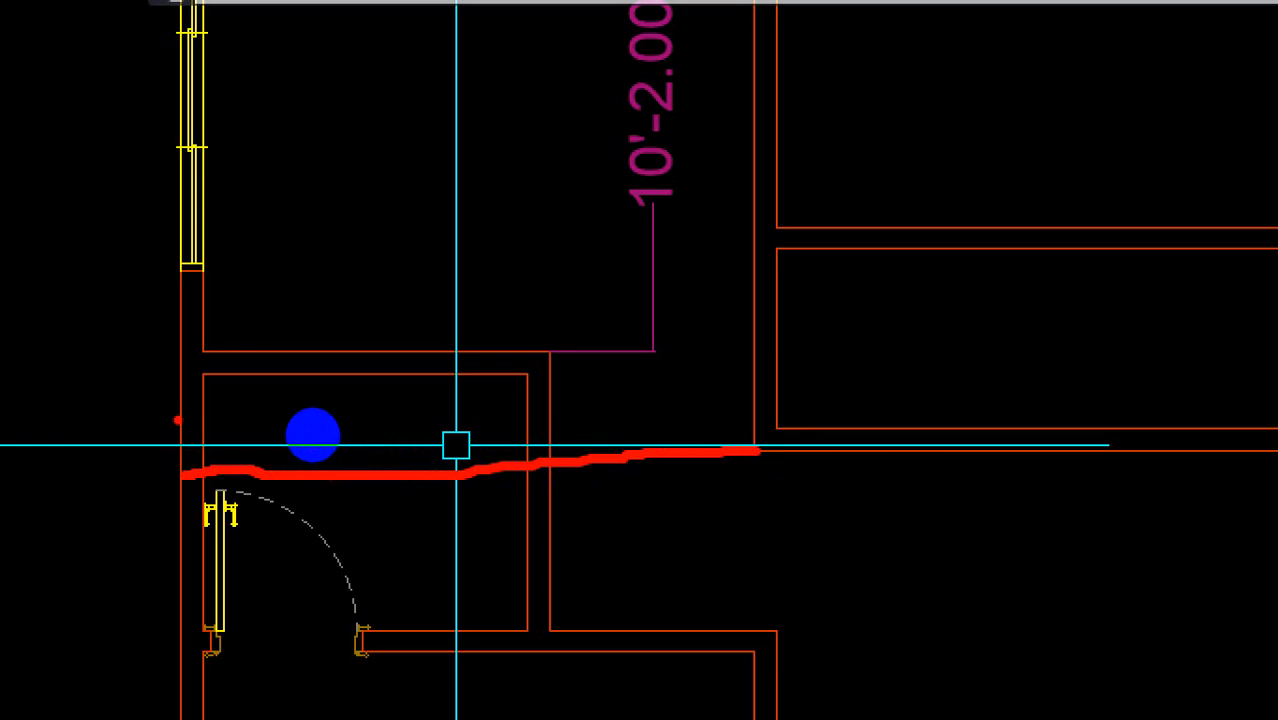
pyautogui.moveTo(177, 417)
pyautogui.mouseDown()
pyautogui.moveTo(189, 470)
pyautogui.moveTo(210, 474)
pyautogui.moveTo(233, 395)
pyautogui.mouseUp()
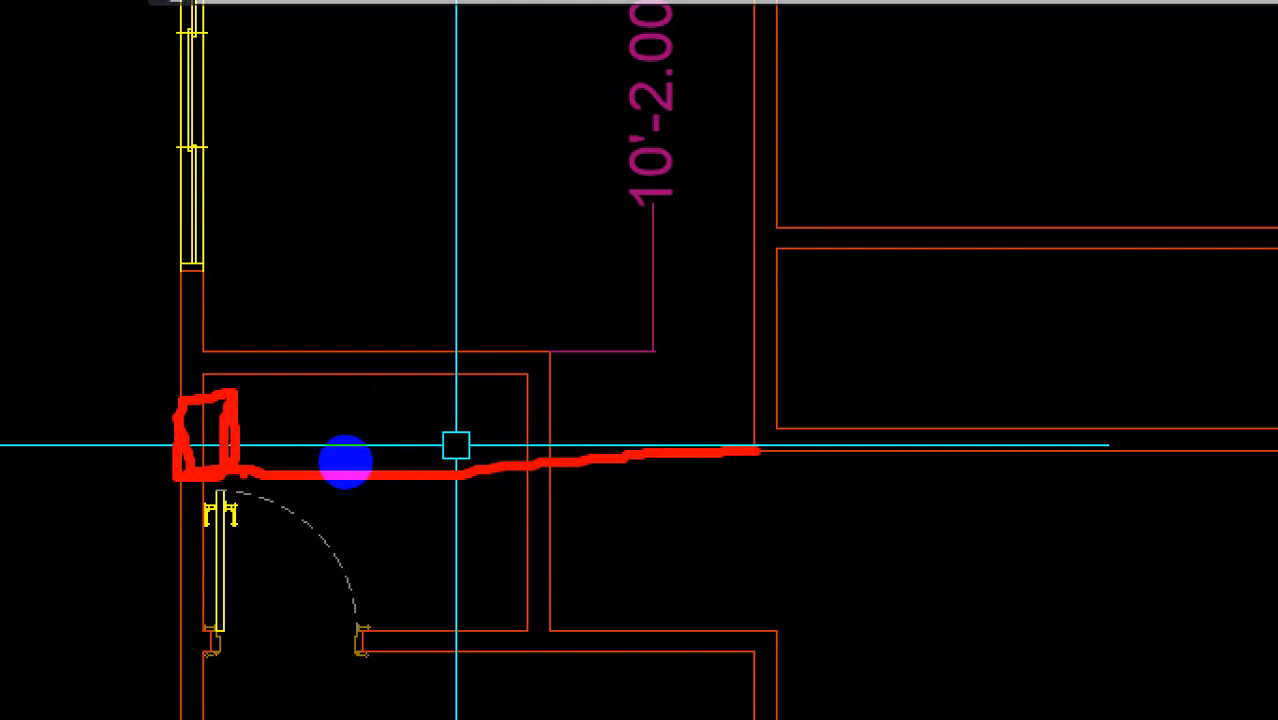
pyautogui.moveTo(763, 451); pyautogui.dragTo(316, 460)
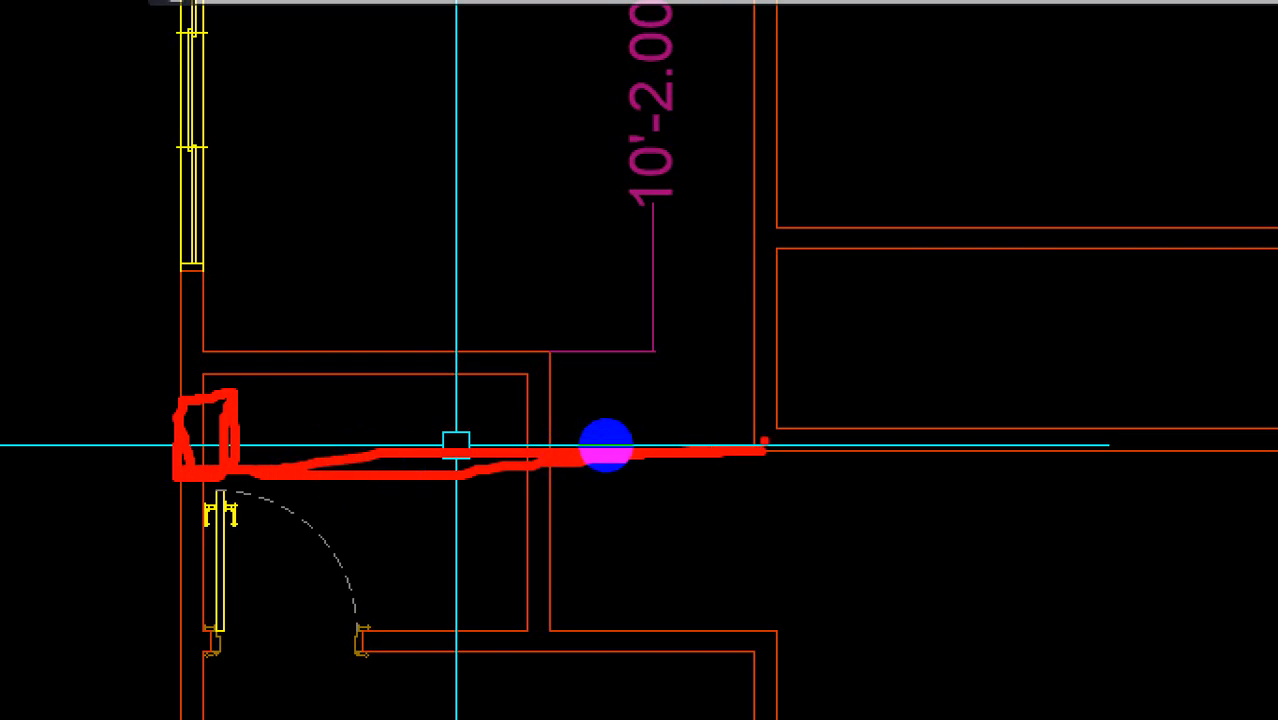
pyautogui.moveTo(582, 451); pyautogui.dragTo(280, 457)
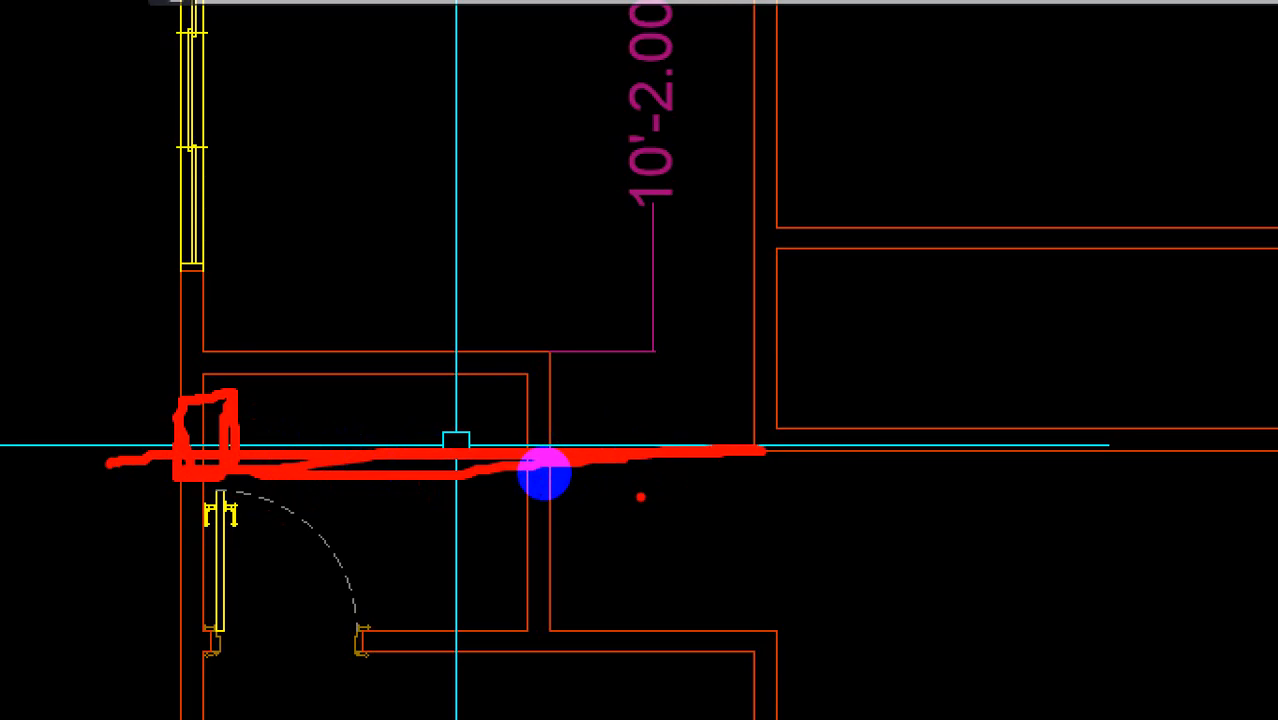
pyautogui.press('Escape')
pyautogui.scroll(3, 674, 450)
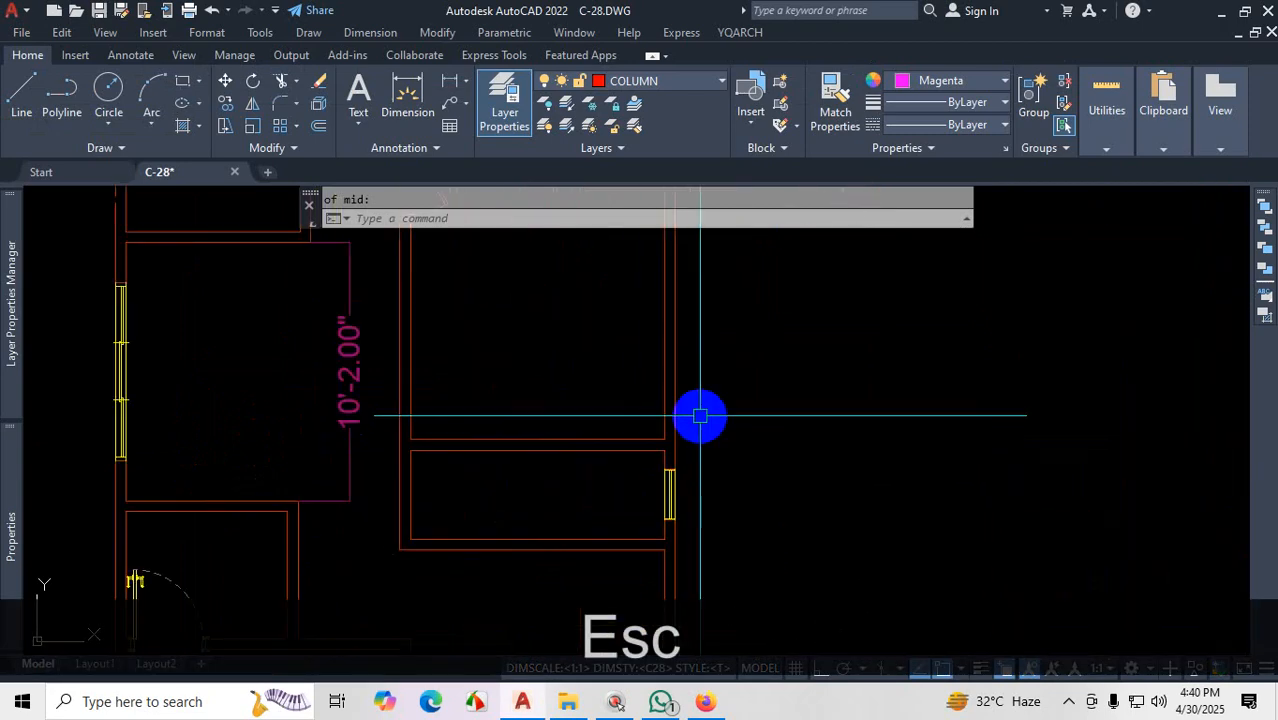
pyautogui.scroll(-3, 602, 470)
pyautogui.scroll(3, 644, 431)
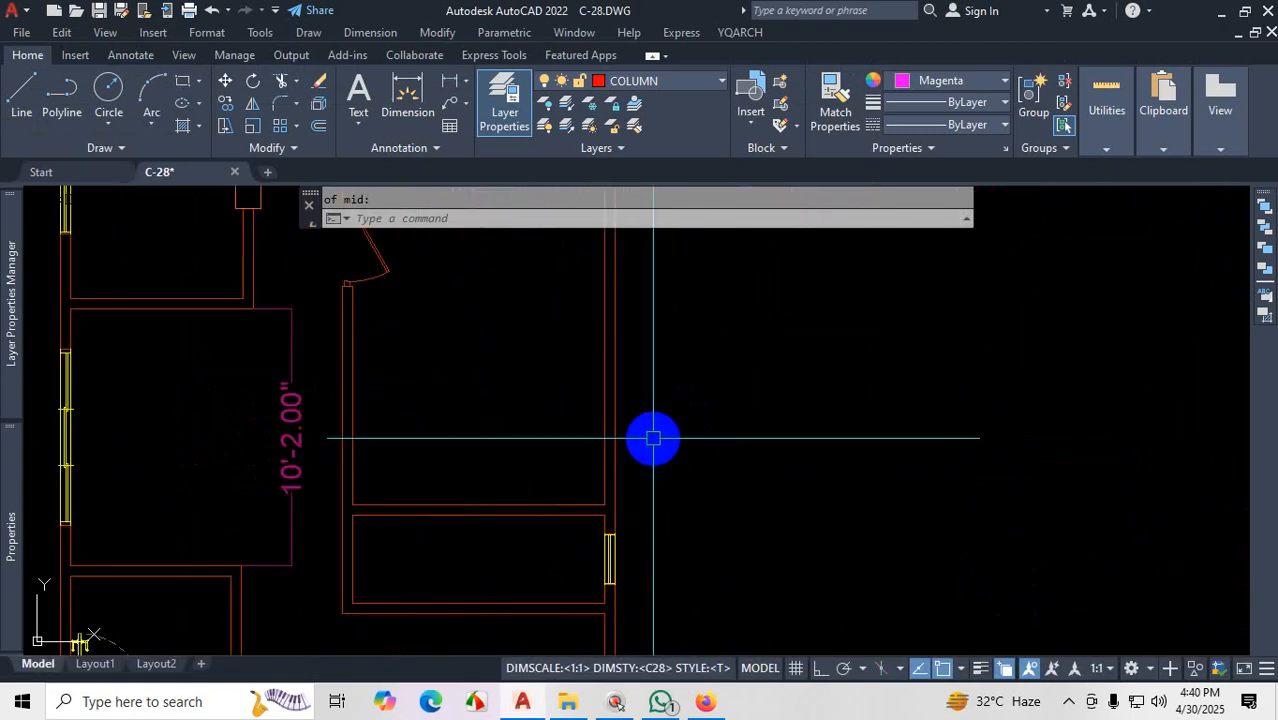
pyautogui.hotkey('ctrl', '1')
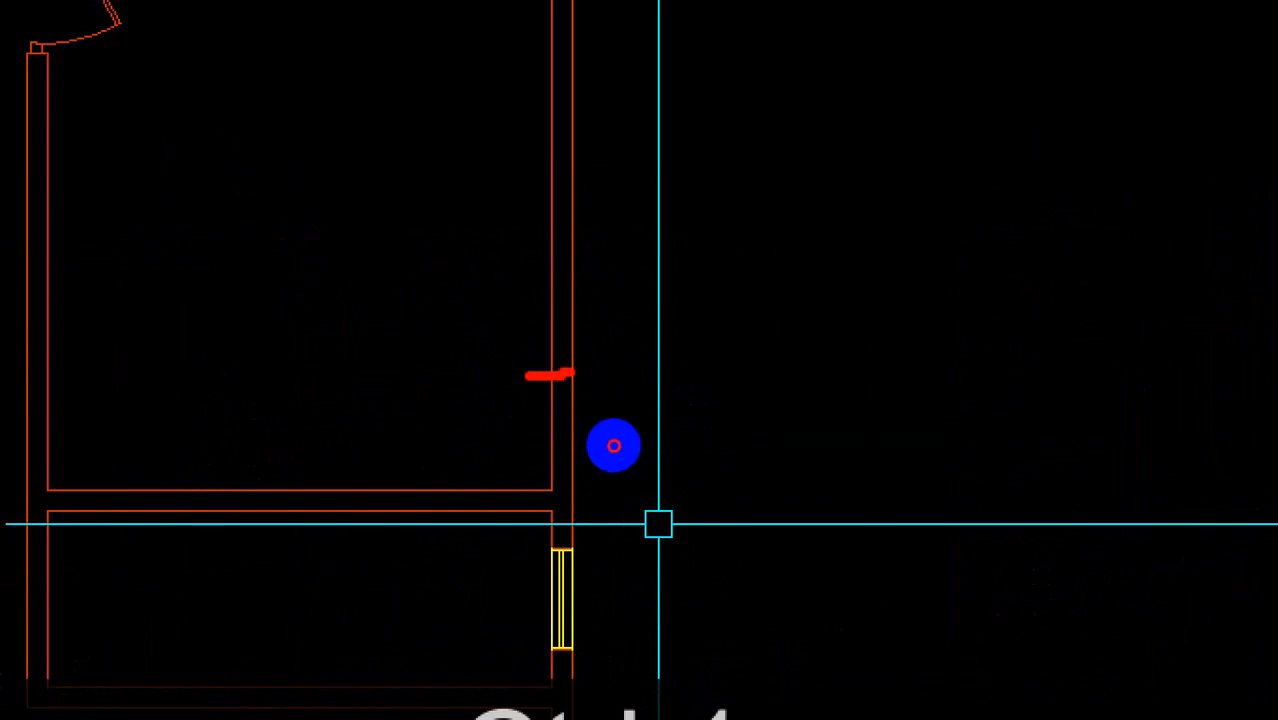
pyautogui.click(613, 520)
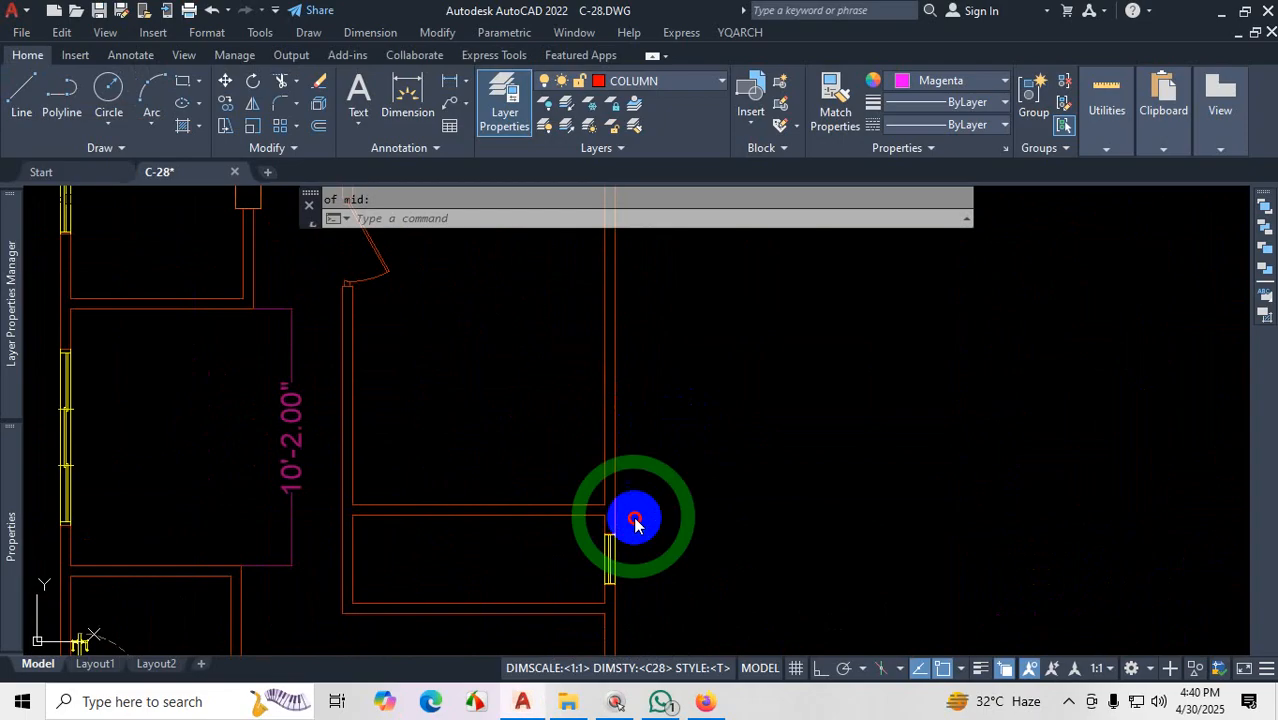
pyautogui.hotkey('ctrl', '1')
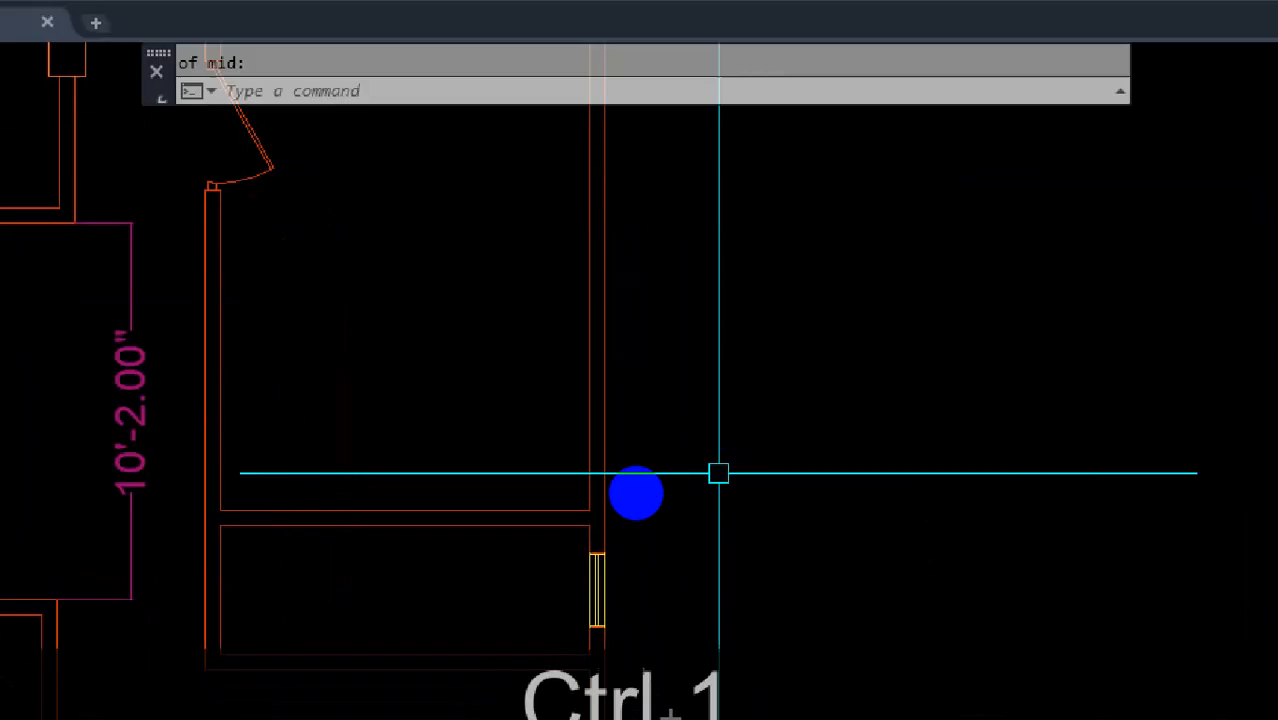
pyautogui.click(618, 474)
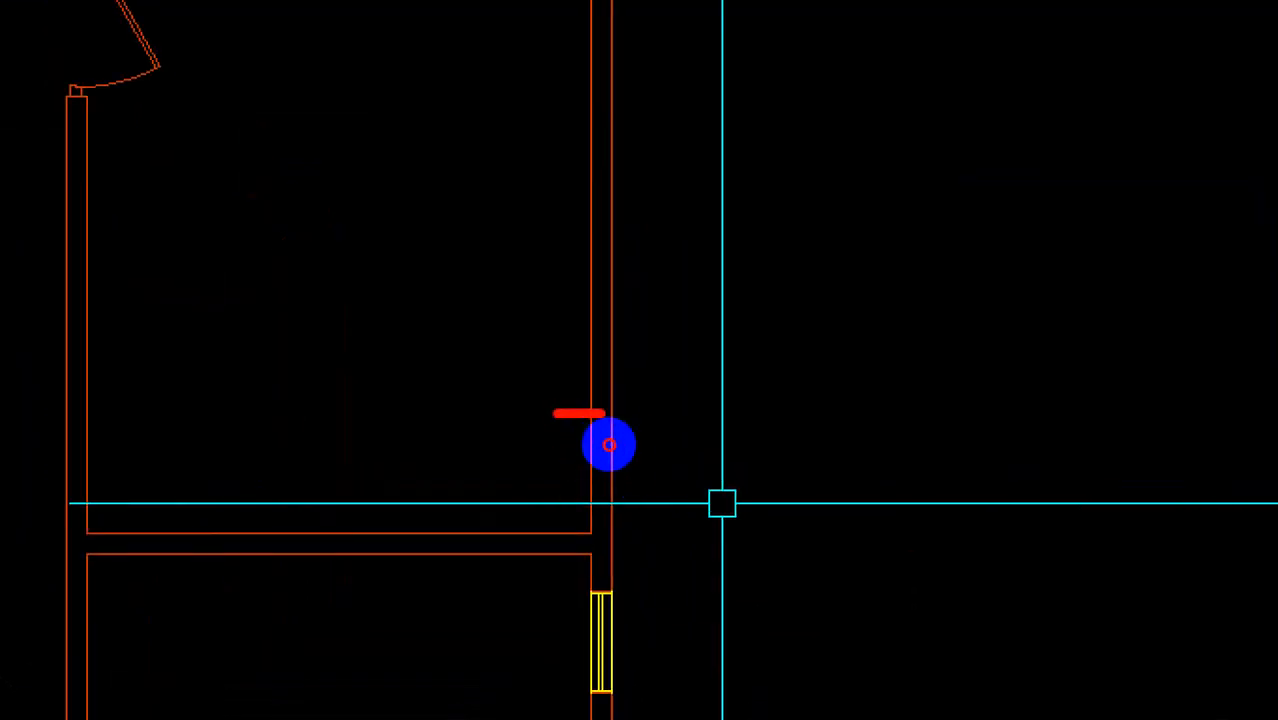
pyautogui.moveTo(613, 442)
pyautogui.mouseDown()
pyautogui.moveTo(608, 400)
pyautogui.moveTo(585, 394)
pyautogui.moveTo(586, 436)
pyautogui.mouseUp()
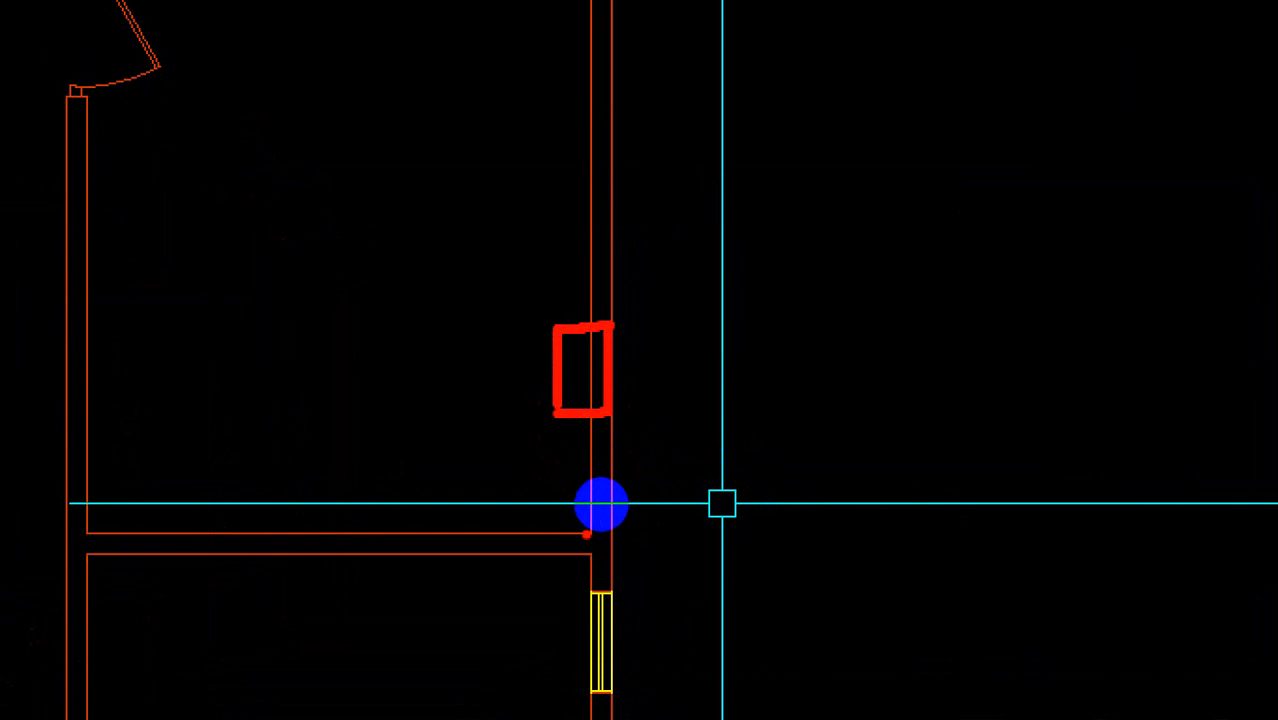
pyautogui.moveTo(604, 503)
pyautogui.mouseDown()
pyautogui.moveTo(588, 435)
pyautogui.moveTo(657, 478)
pyautogui.moveTo(705, 485)
pyautogui.mouseUp()
pyautogui.moveTo(699, 418)
pyautogui.mouseDown()
pyautogui.moveTo(700, 432)
pyautogui.moveTo(713, 428)
pyautogui.mouseUp()
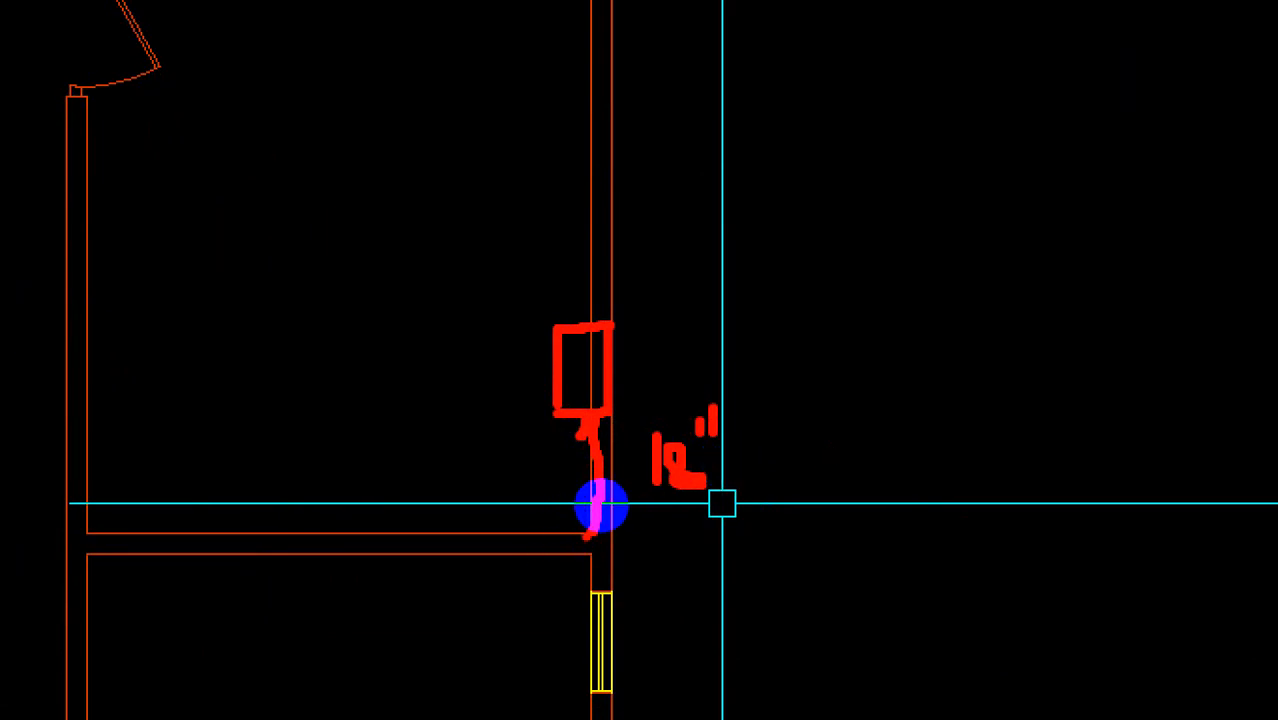
pyautogui.moveTo(601, 507); pyautogui.dragTo(603, 444)
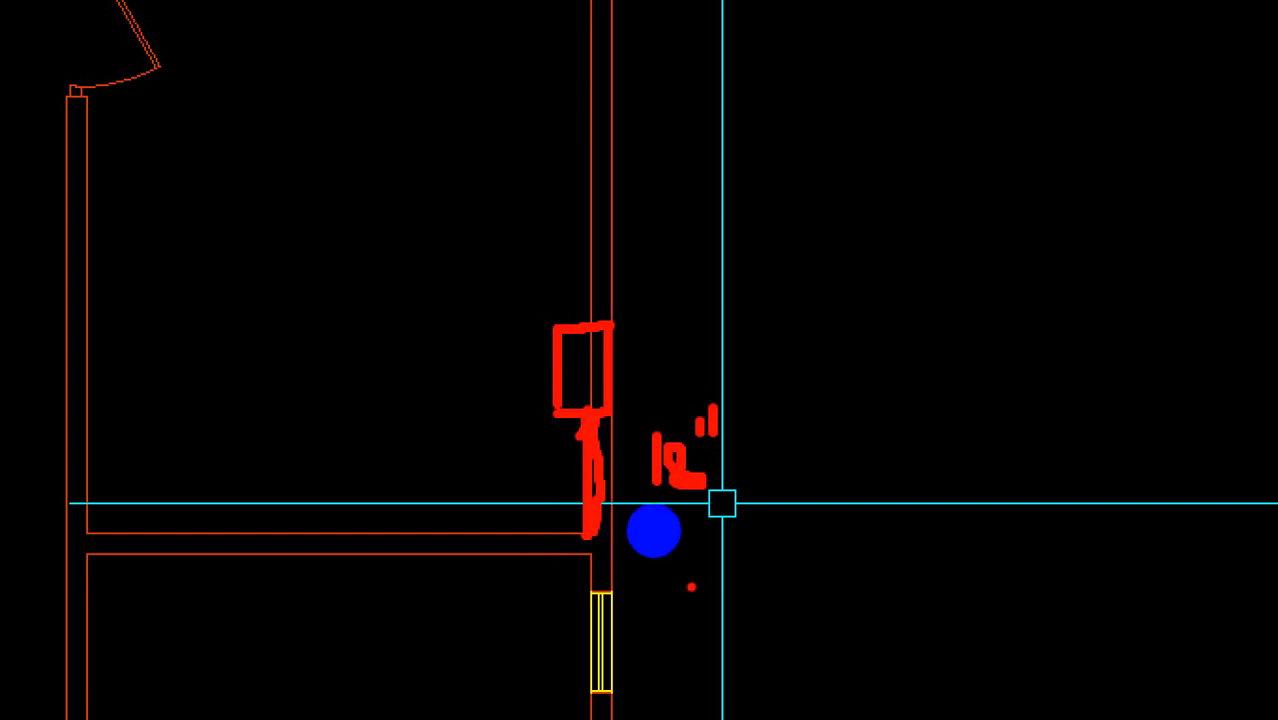
pyautogui.press('Escape')
# Step: Copy the rightmost loose upright column by its lower-right corner onto the outer wall's outer face, level with the narrow room partition's upper edge
pyautogui.scroll(-4, 637, 394)
pyautogui.scroll(4, 709, 613)
pyautogui.scroll(-4, 711, 498)
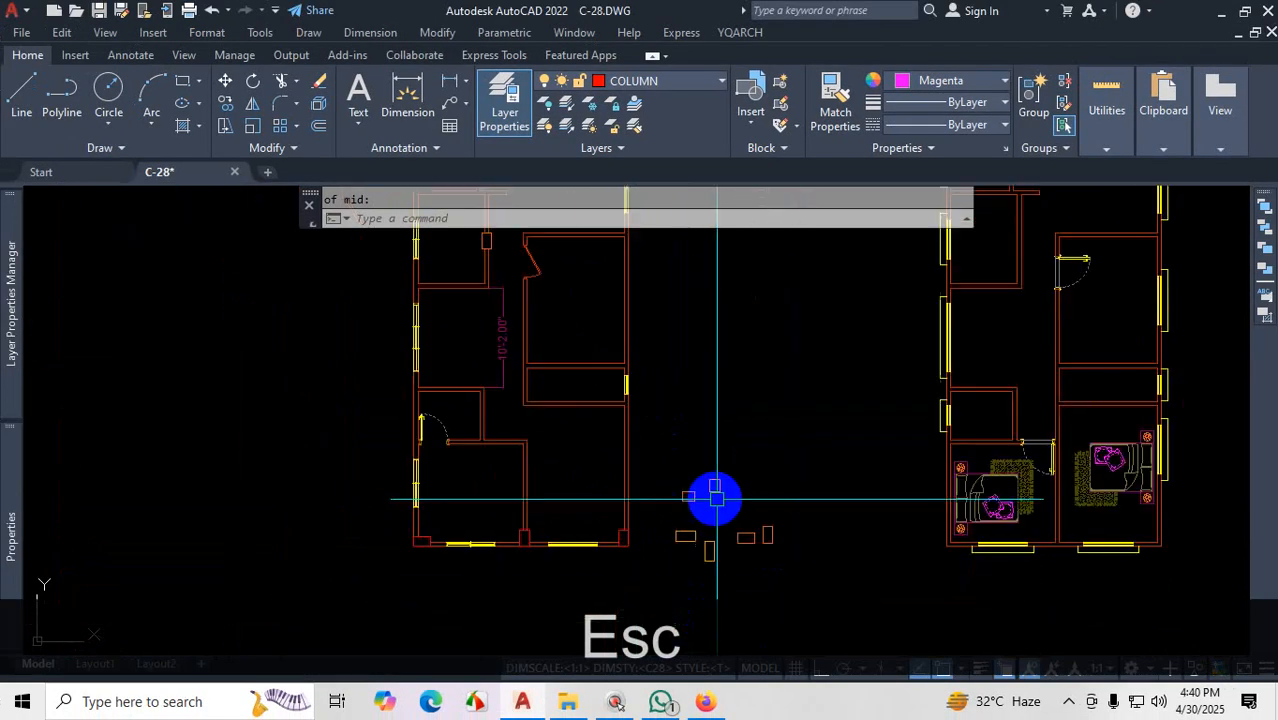
pyautogui.scroll(4, 715, 497)
pyautogui.scroll(3, 730, 551)
pyautogui.click(884, 440)
pyautogui.click(819, 485)
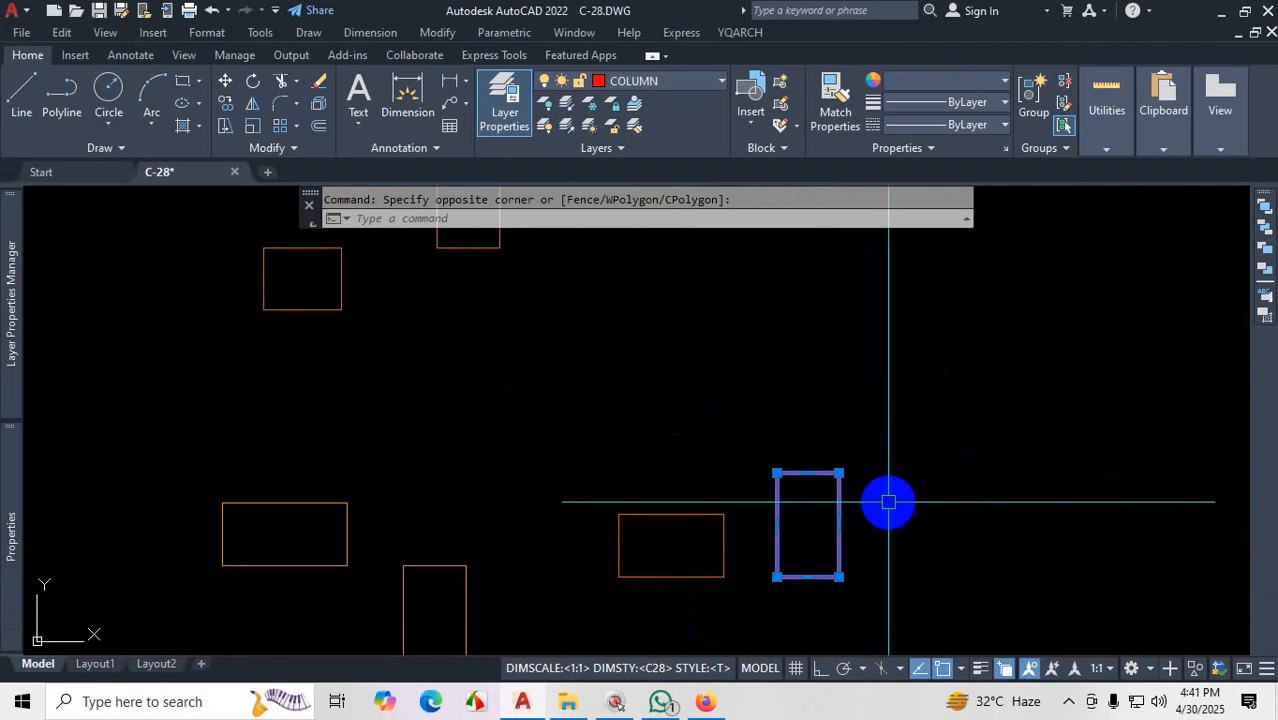
pyautogui.write('co')
pyautogui.press('Return')
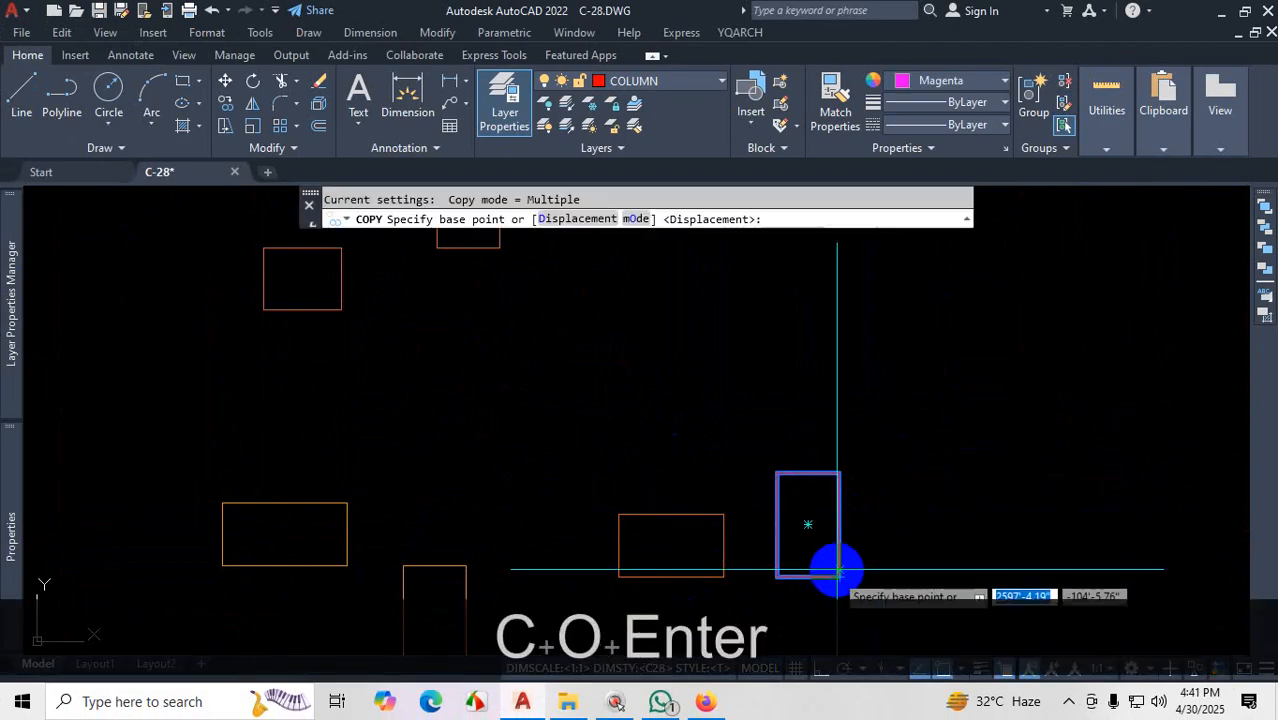
pyautogui.click(838, 571)
pyautogui.scroll(-5, 834, 568)
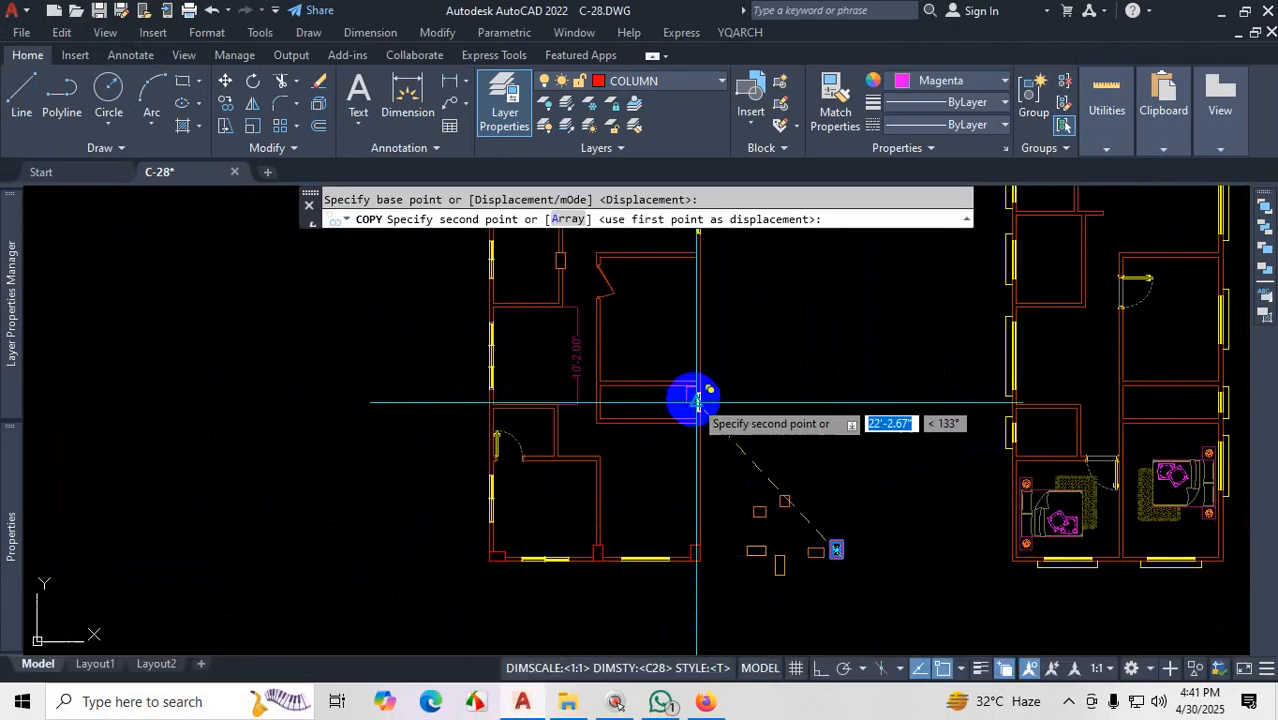
pyautogui.scroll(4, 705, 425)
pyautogui.scroll(-4, 718, 371)
pyautogui.scroll(6, 685, 428)
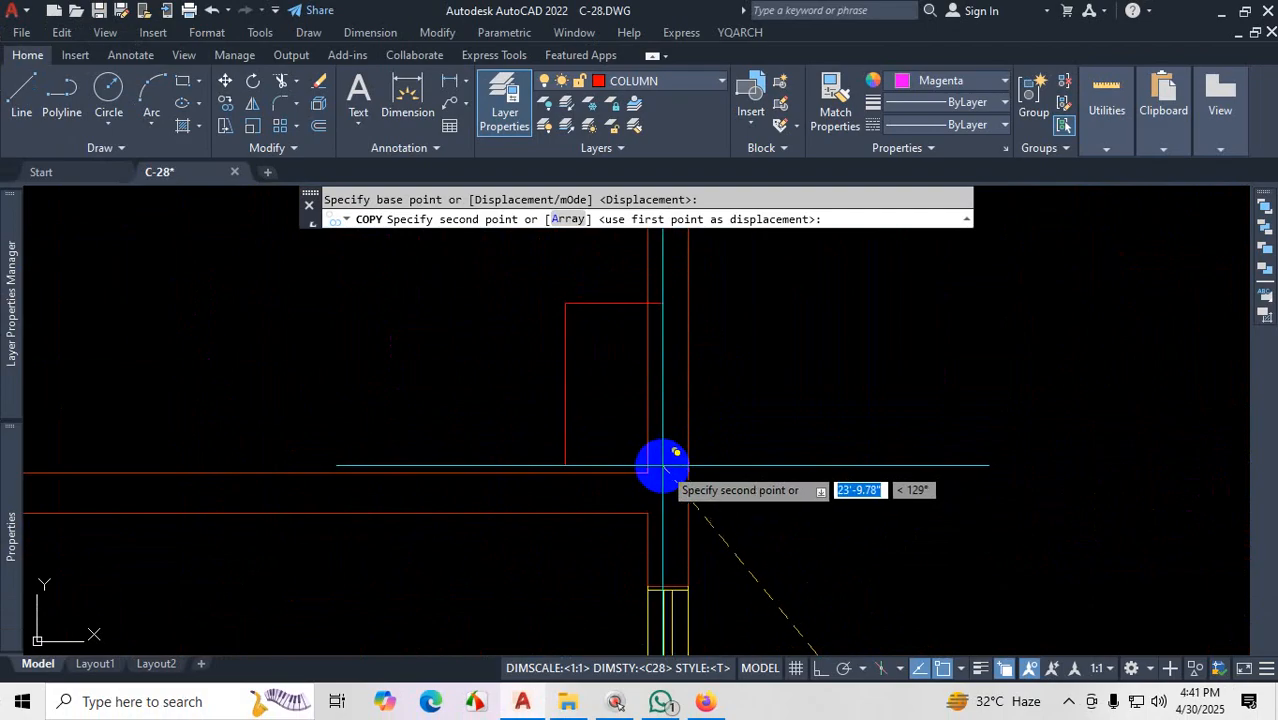
pyautogui.click(688, 472)
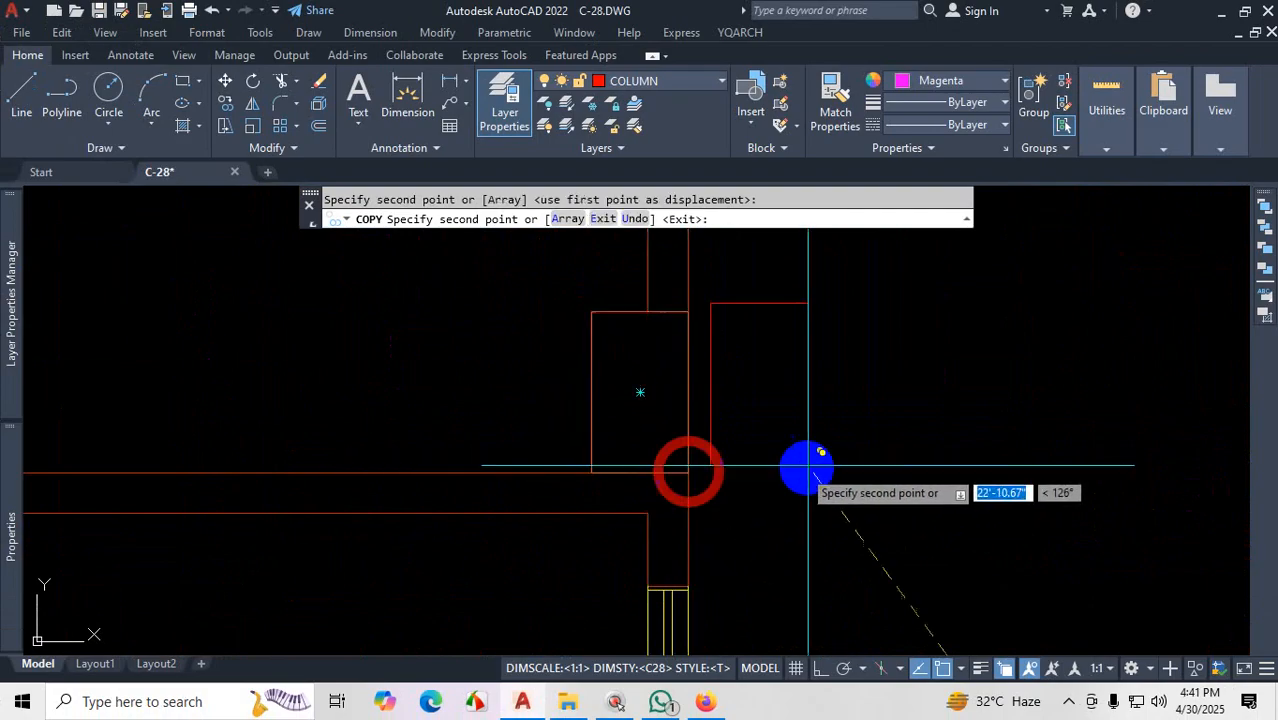
pyautogui.press('Escape')
pyautogui.scroll(-2, 800, 460)
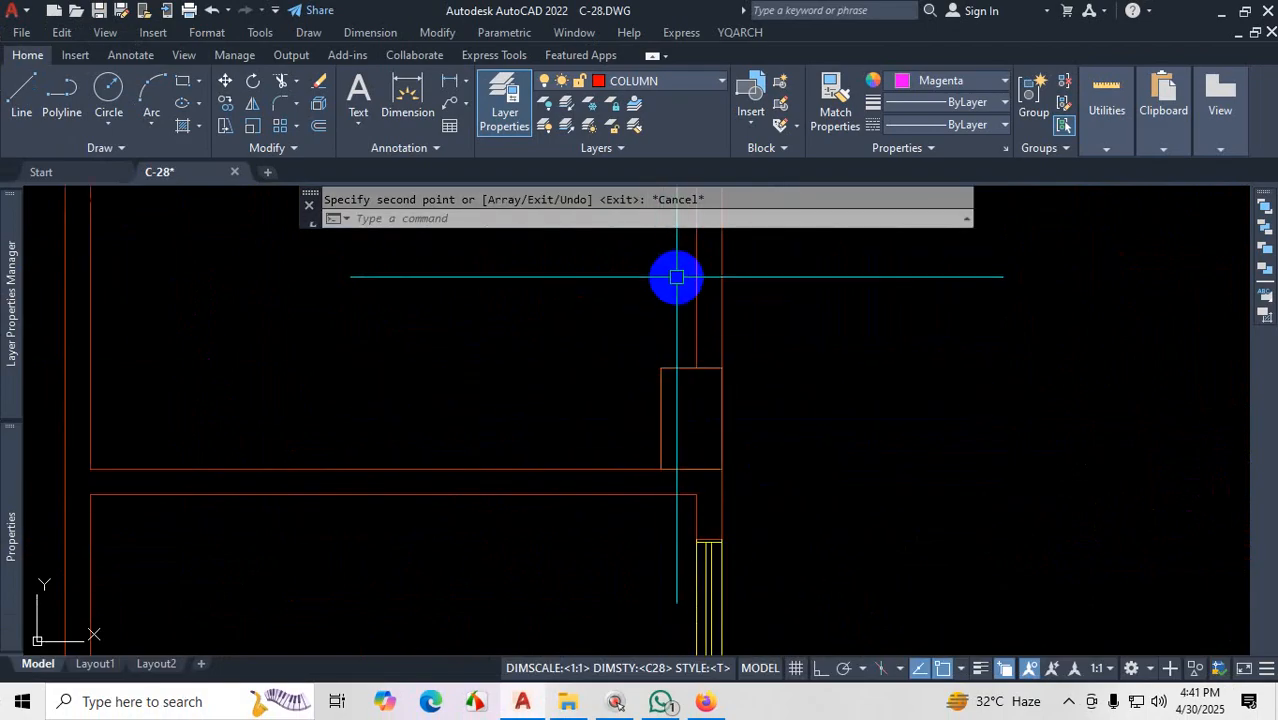
# Step: Delete the column copy on the outer wall above the narrow room's window
pyautogui.click(686, 335)
pyautogui.click(632, 392)
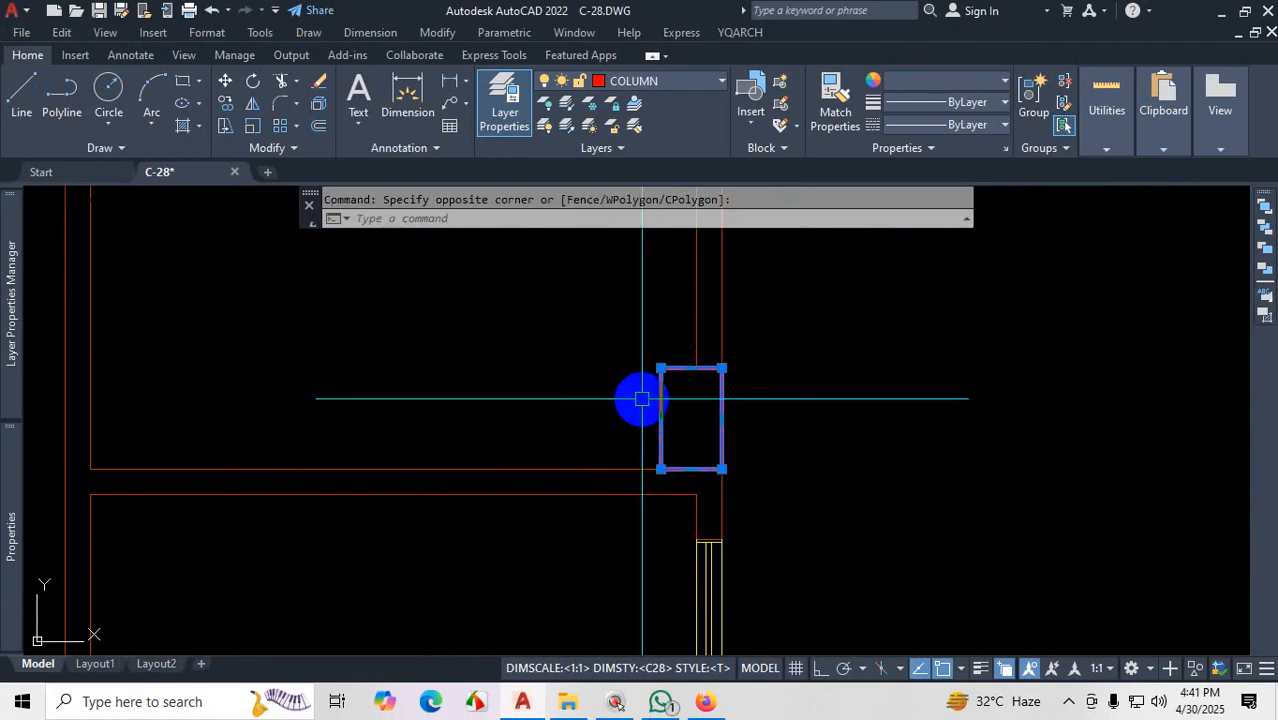
pyautogui.press('Delete')
pyautogui.scroll(-3, 699, 408)
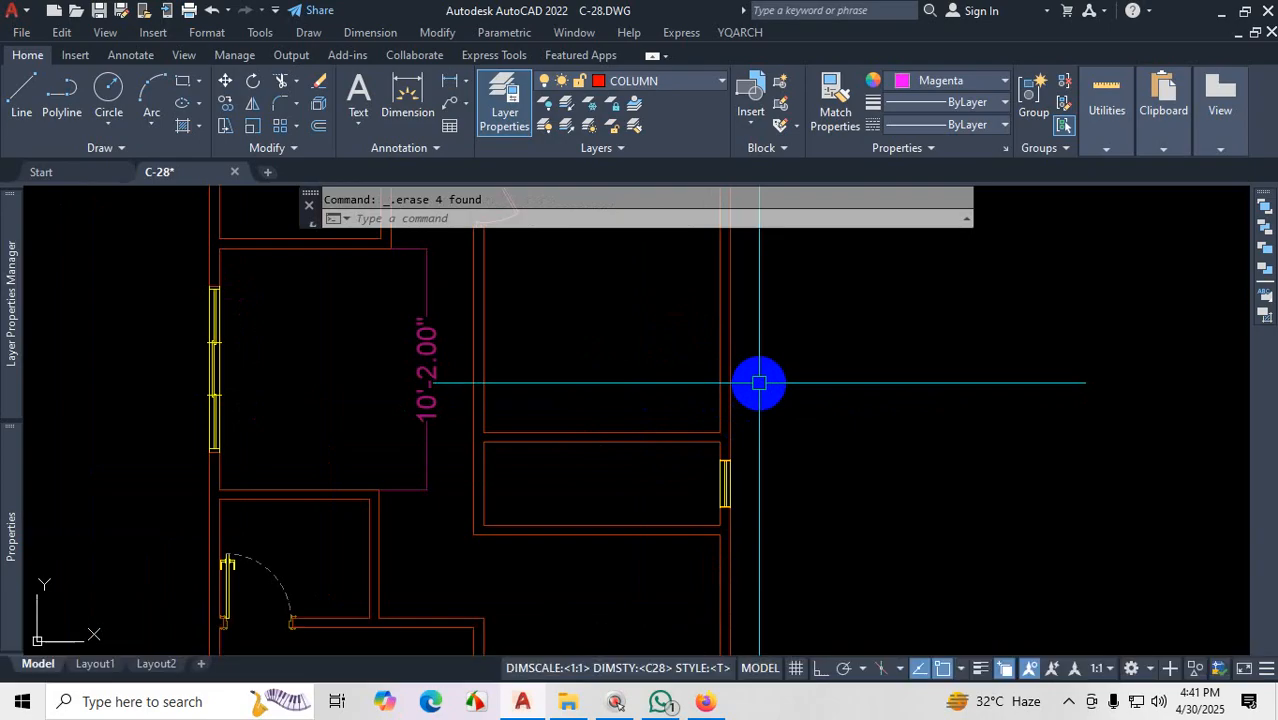
# Step: Examine the columns placed around the stairwell, on the outer walls and on the interior wall of the floor plan
pyautogui.scroll(-3, 759, 385)
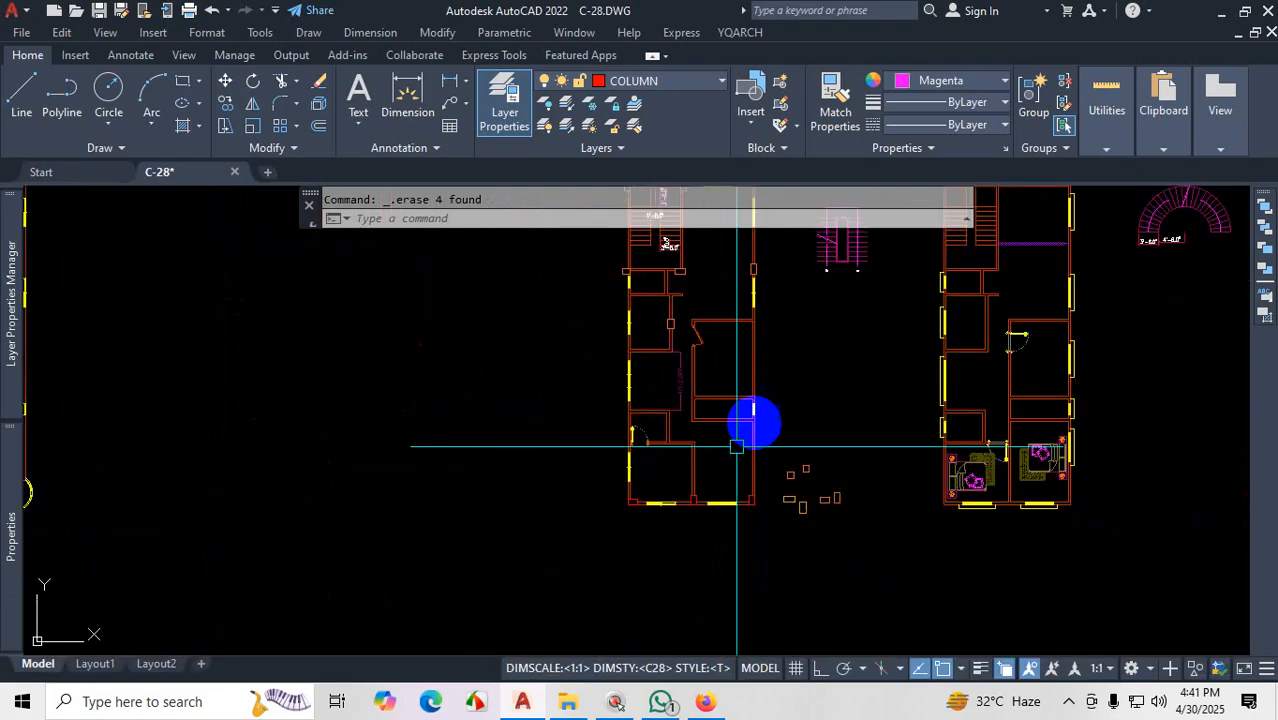
pyautogui.scroll(1, 668, 493)
pyautogui.scroll(-2, 668, 493)
pyautogui.scroll(2, 739, 307)
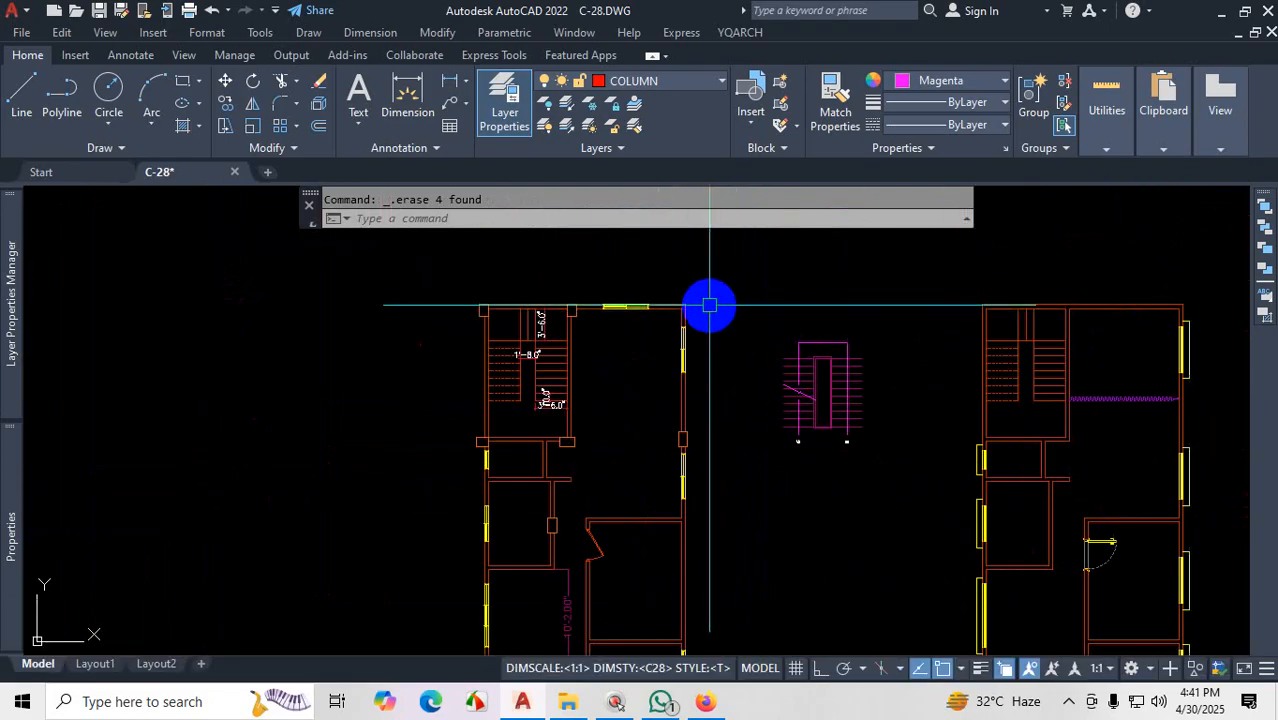
pyautogui.scroll(1, 690, 486)
pyautogui.scroll(-3, 676, 507)
pyautogui.scroll(5, 676, 507)
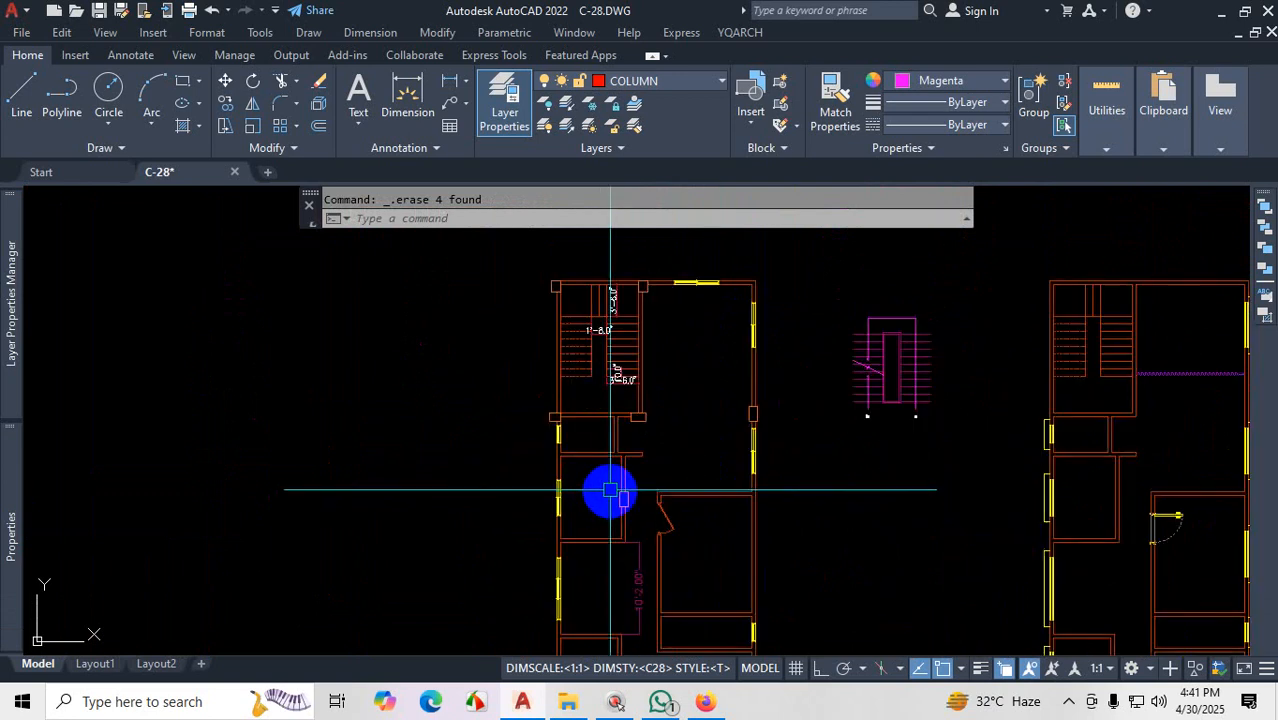
pyautogui.scroll(-4, 750, 490)
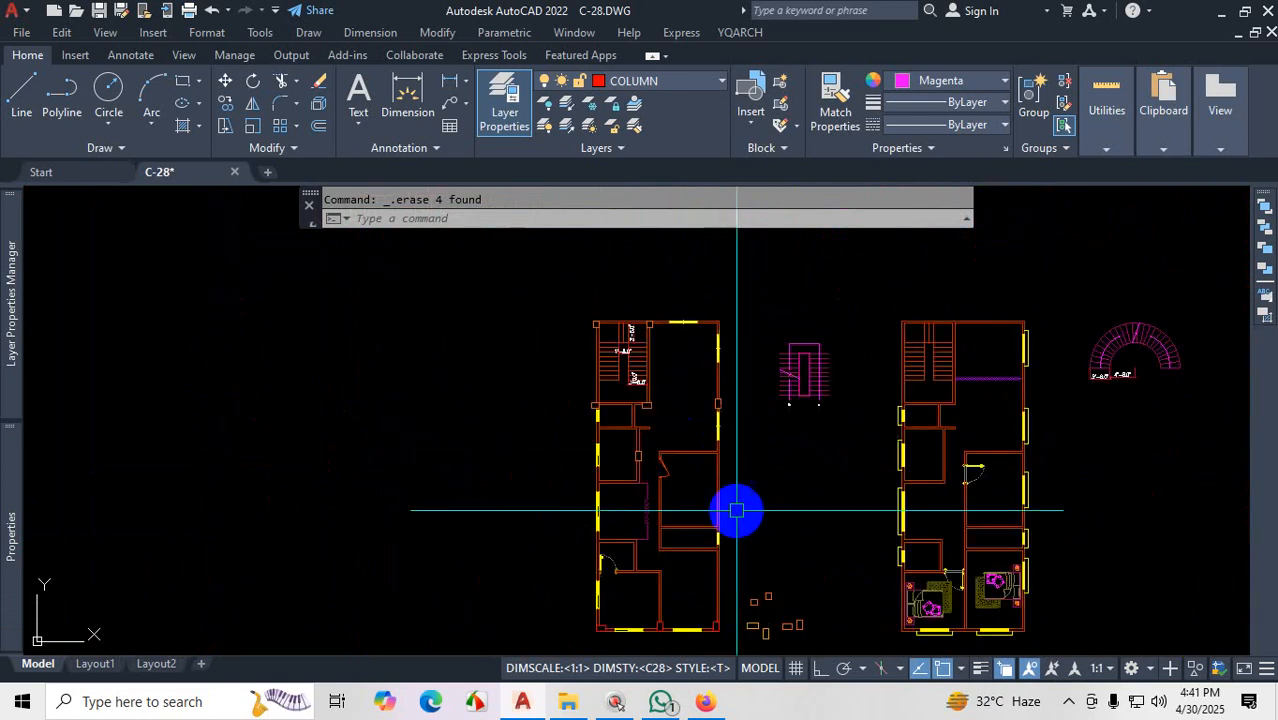
pyautogui.scroll(3, 725, 528)
pyautogui.scroll(-3, 702, 431)
pyautogui.scroll(1, 753, 530)
pyautogui.scroll(2, 805, 610)
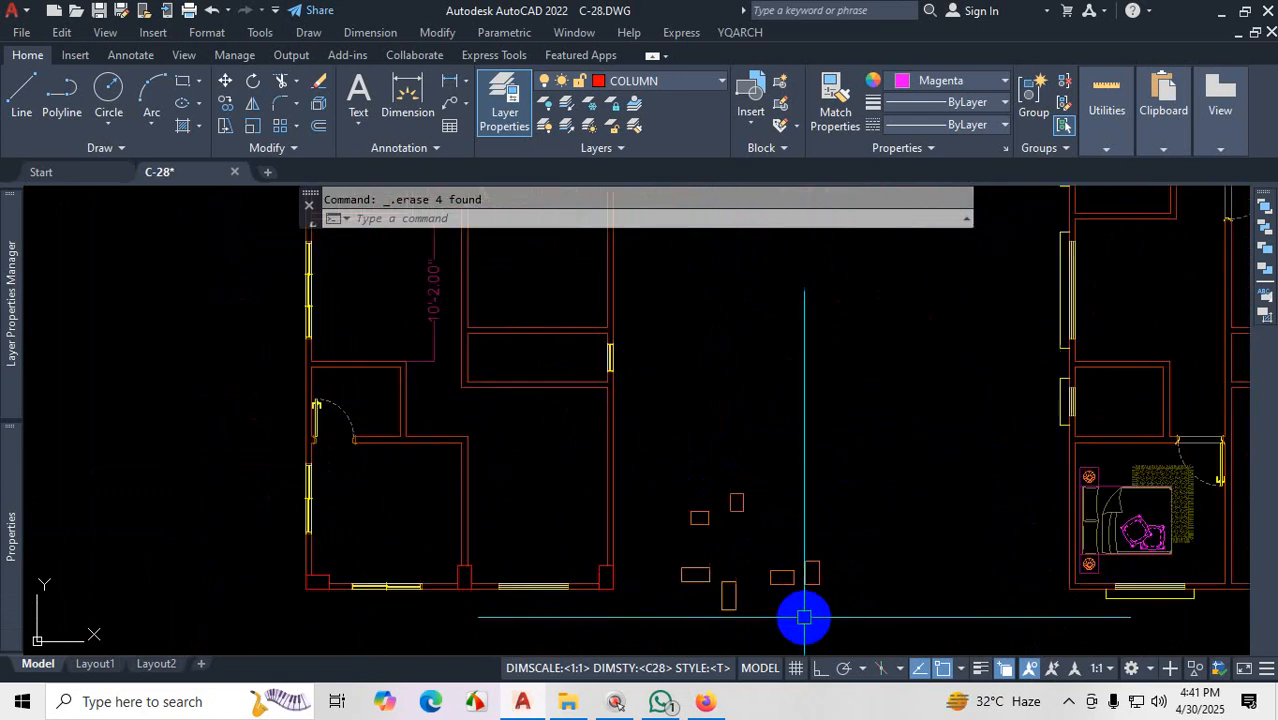
pyautogui.click(822, 542)
pyautogui.click(796, 571)
pyautogui.write('co')
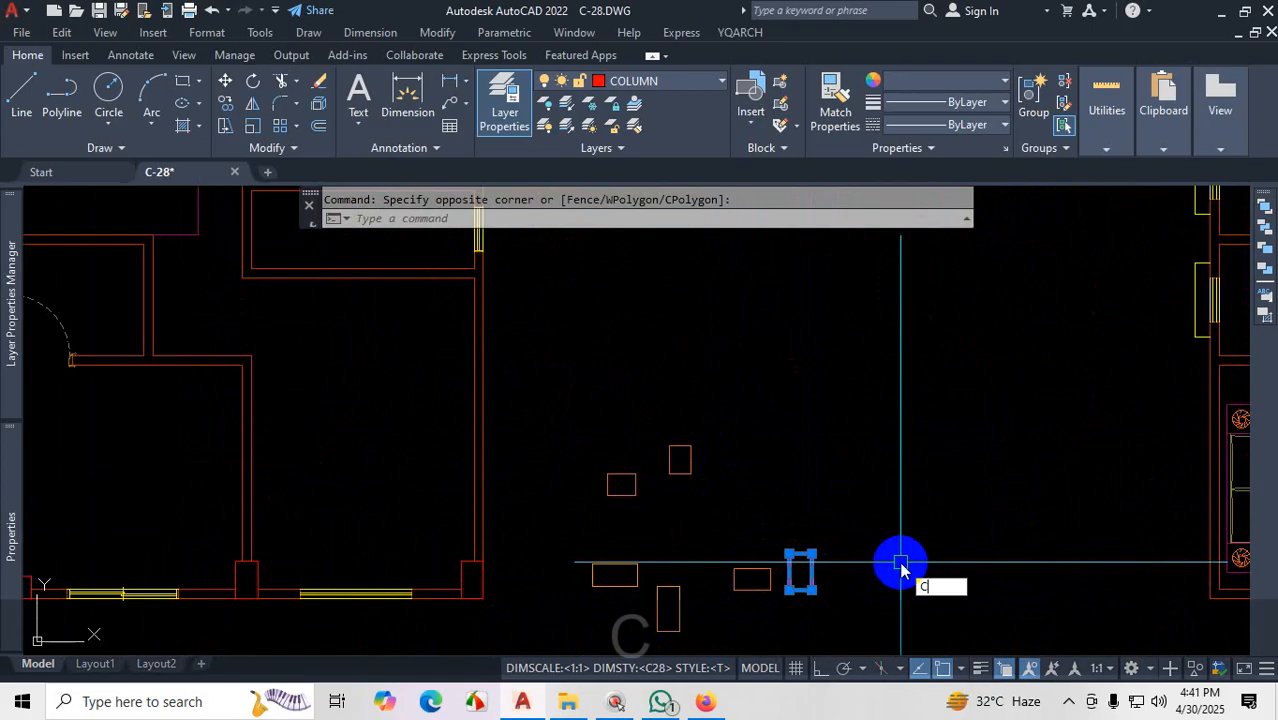
pyautogui.press('Return')
pyautogui.scroll(3, 790, 580)
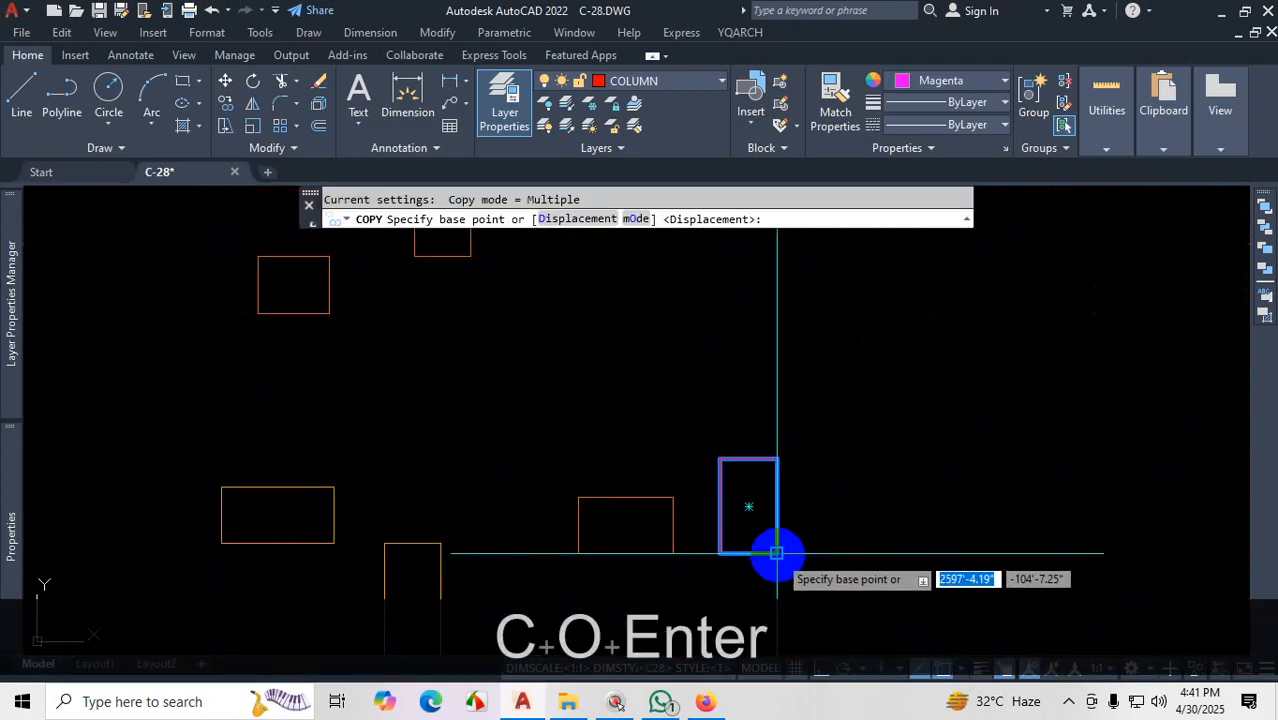
pyautogui.click(775, 552)
pyautogui.scroll(-5, 776, 575)
pyautogui.scroll(2, 594, 369)
pyautogui.scroll(3, 602, 395)
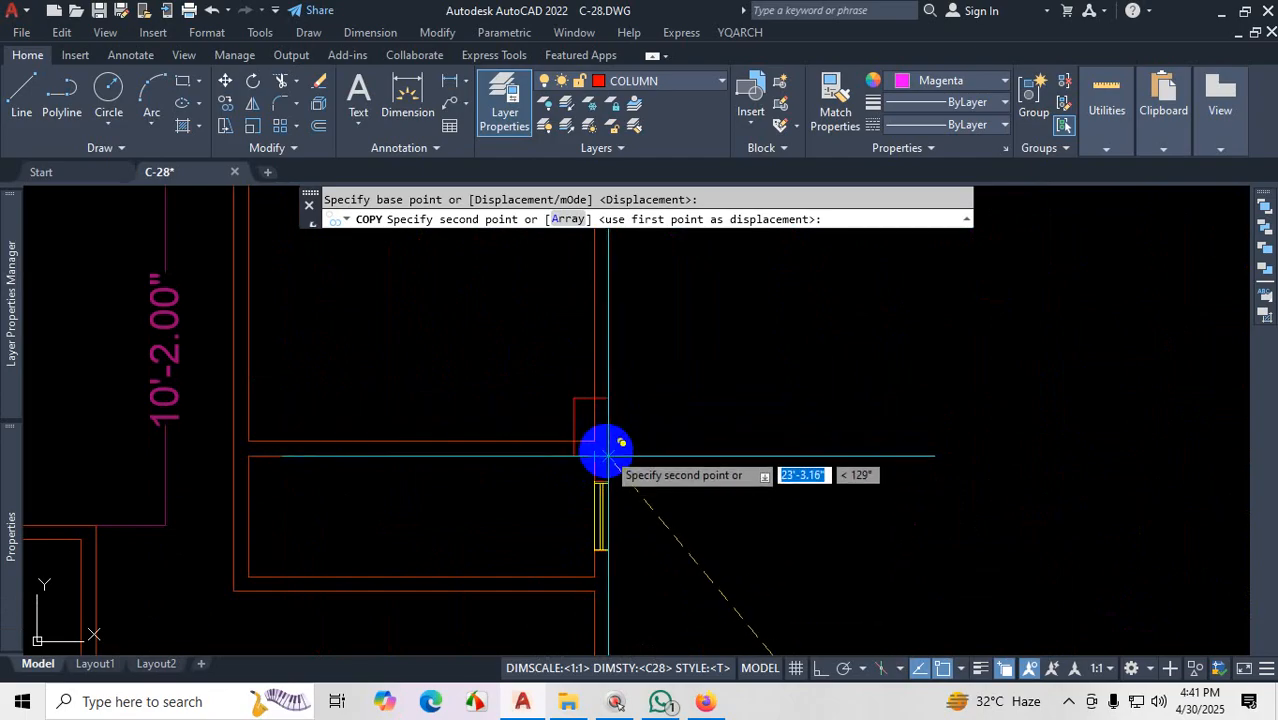
pyautogui.scroll(2, 630, 456)
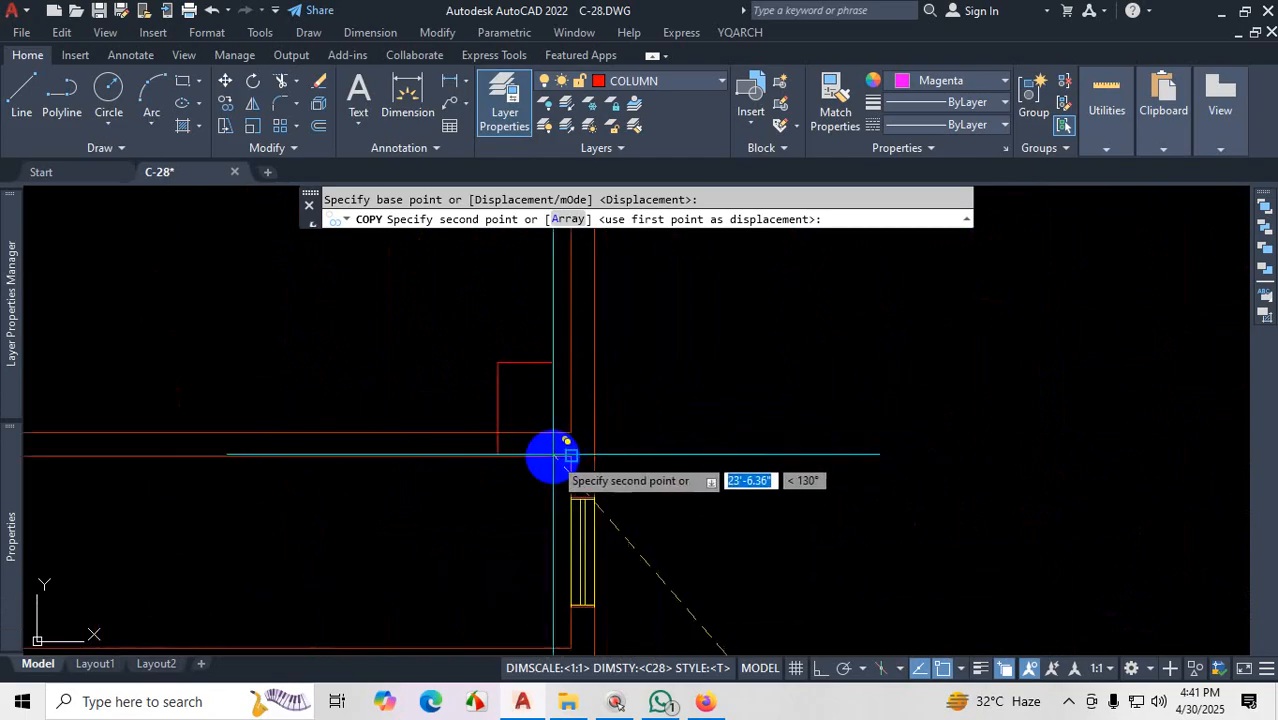
pyautogui.press('Escape')
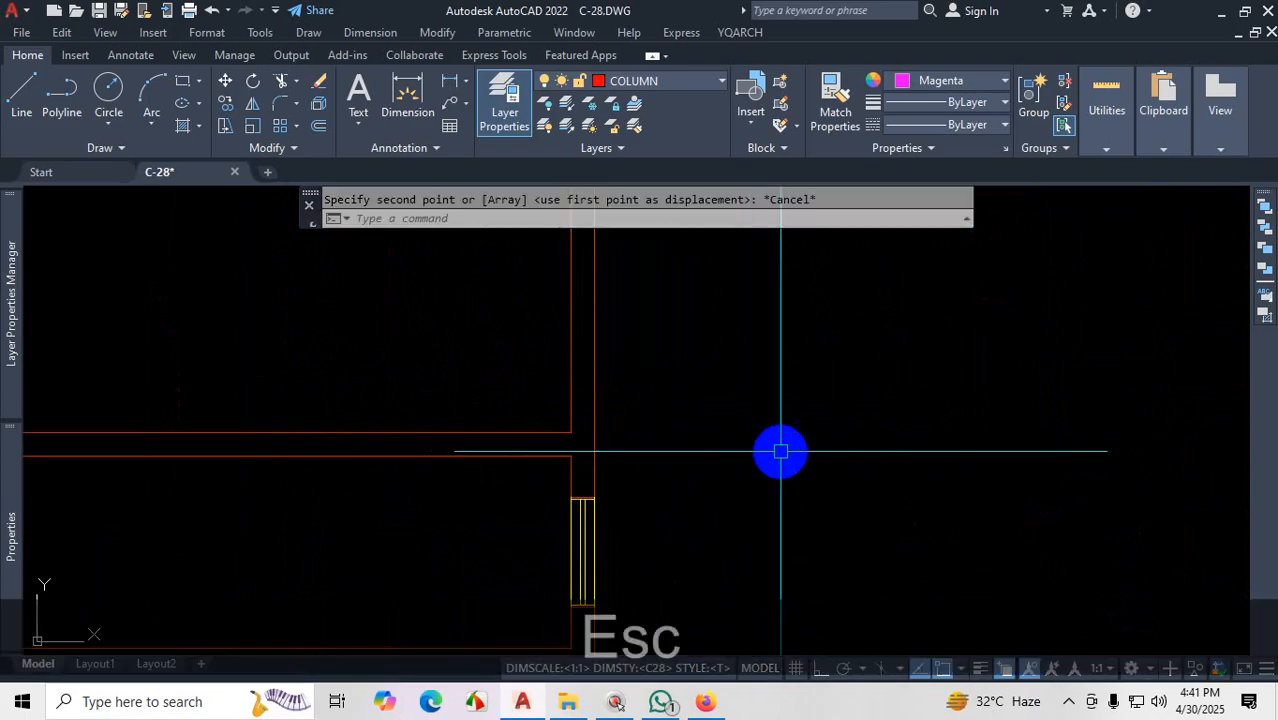
# Step: Start copying the rightmost loose upright column by its lower edge's midpoint and bring it beside the outer wall near the narrow room's upper partition
pyautogui.scroll(-3, 750, 419)
pyautogui.scroll(3, 850, 555)
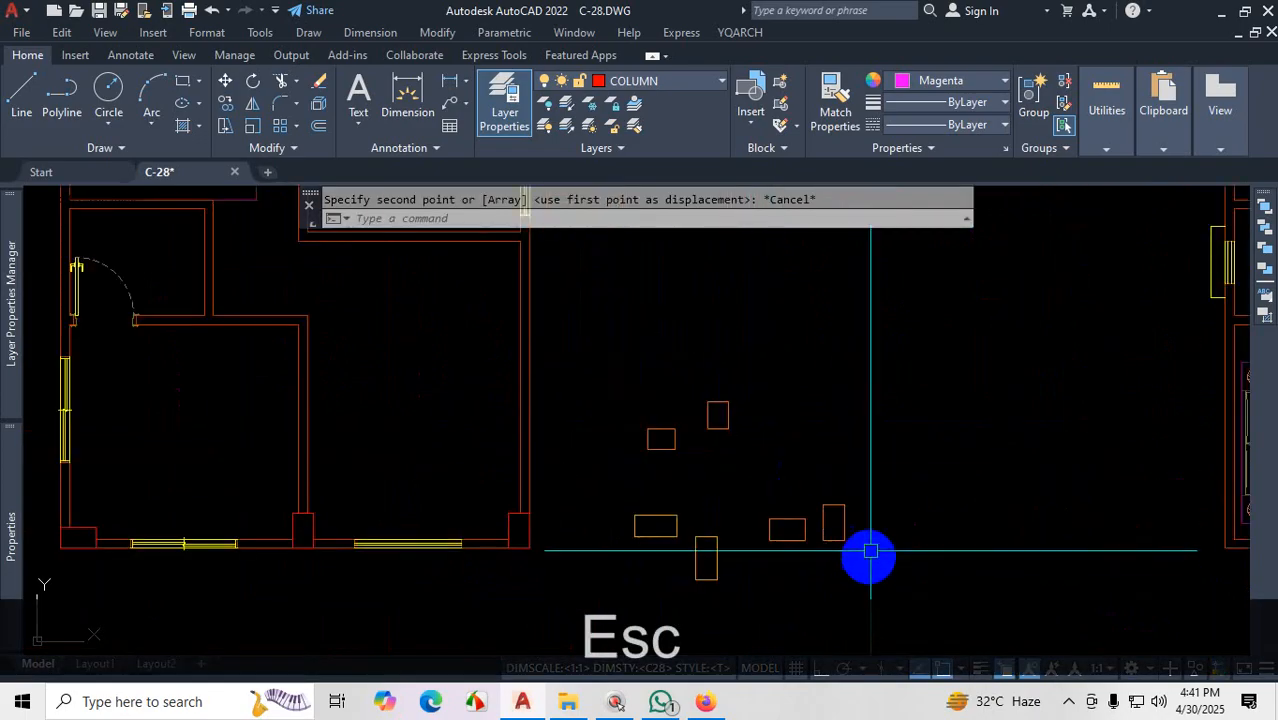
pyautogui.click(860, 455)
pyautogui.click(805, 515)
pyautogui.write('co')
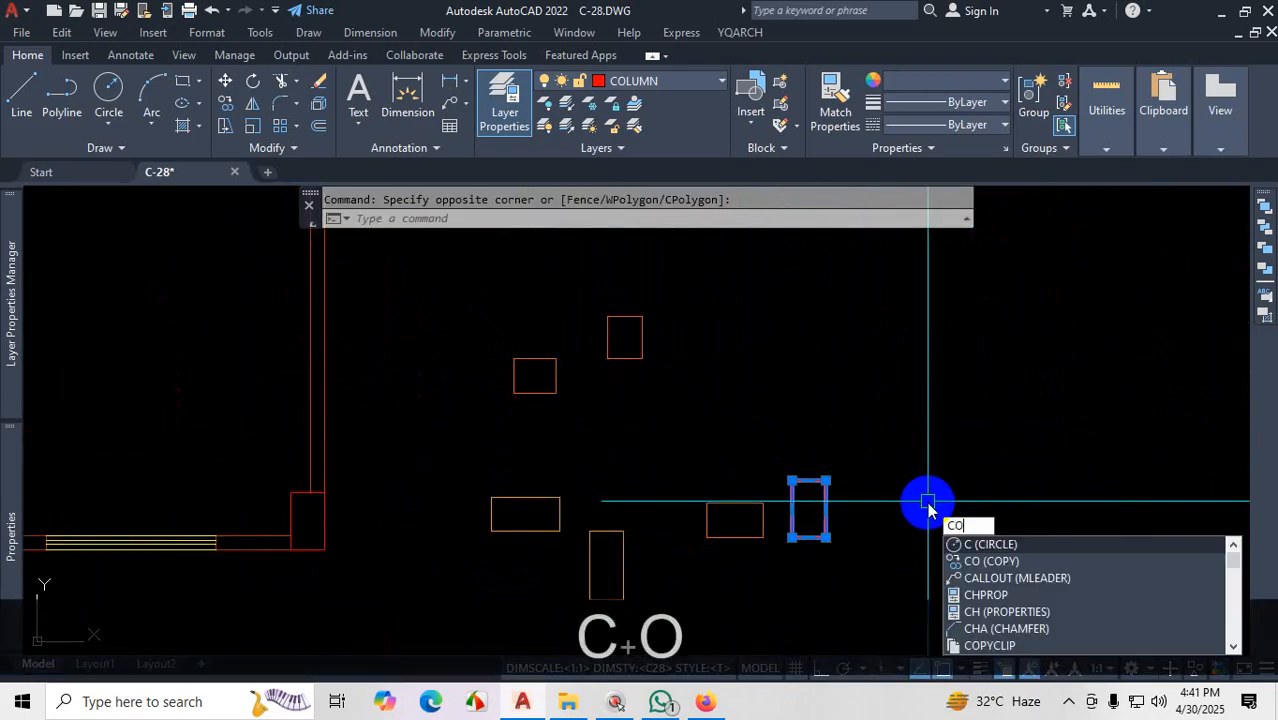
pyautogui.press('Return')
pyautogui.click(808, 537)
pyautogui.scroll(-4, 864, 476)
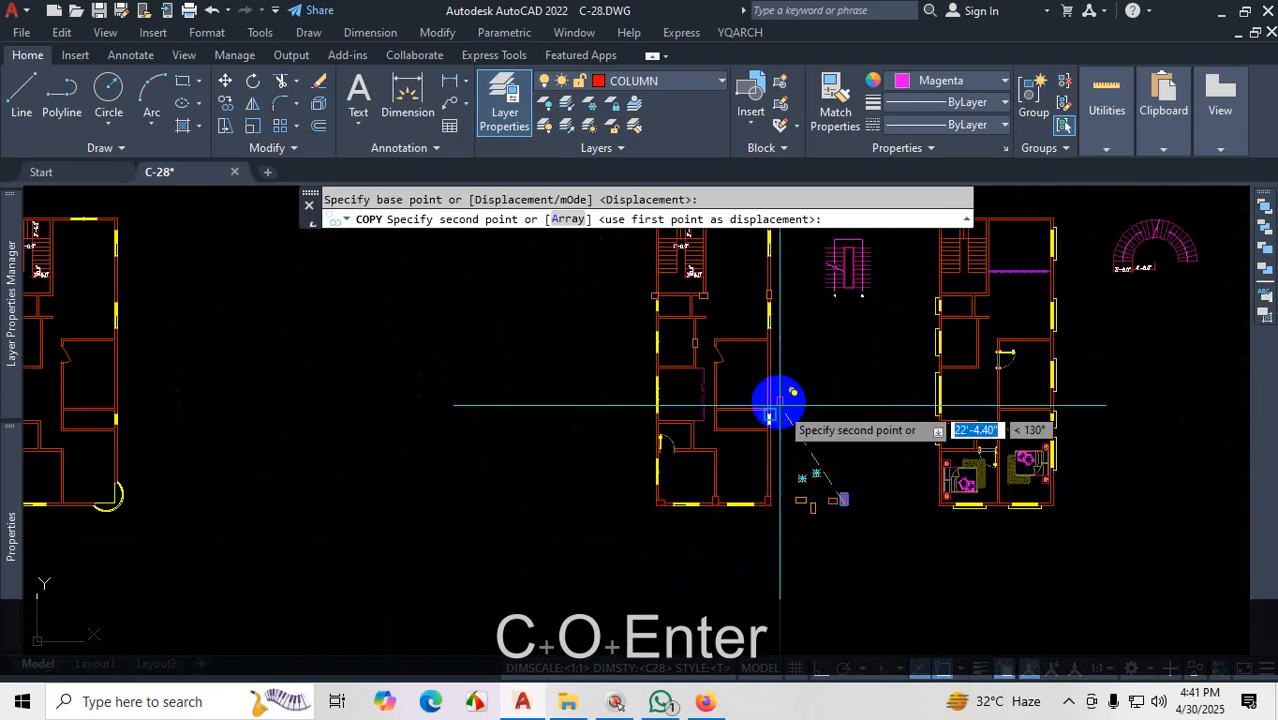
pyautogui.scroll(3, 770, 408)
pyautogui.scroll(5, 752, 358)
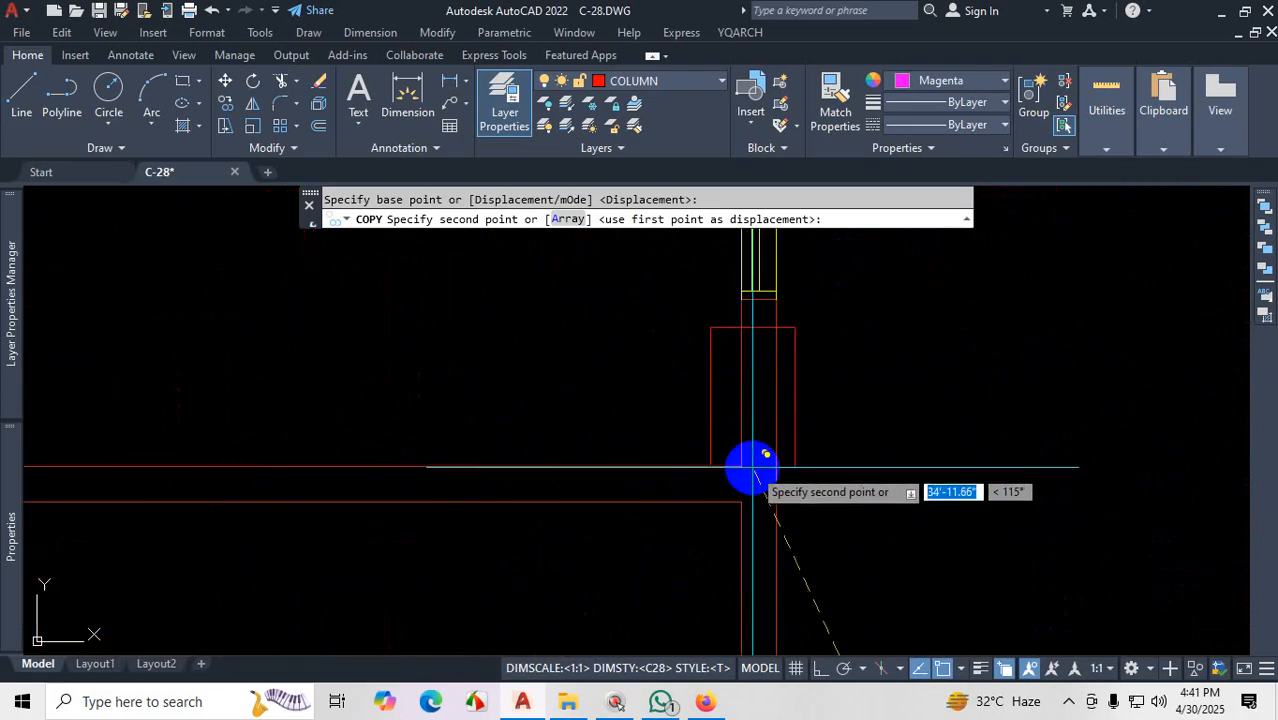
pyautogui.scroll(-4, 740, 400)
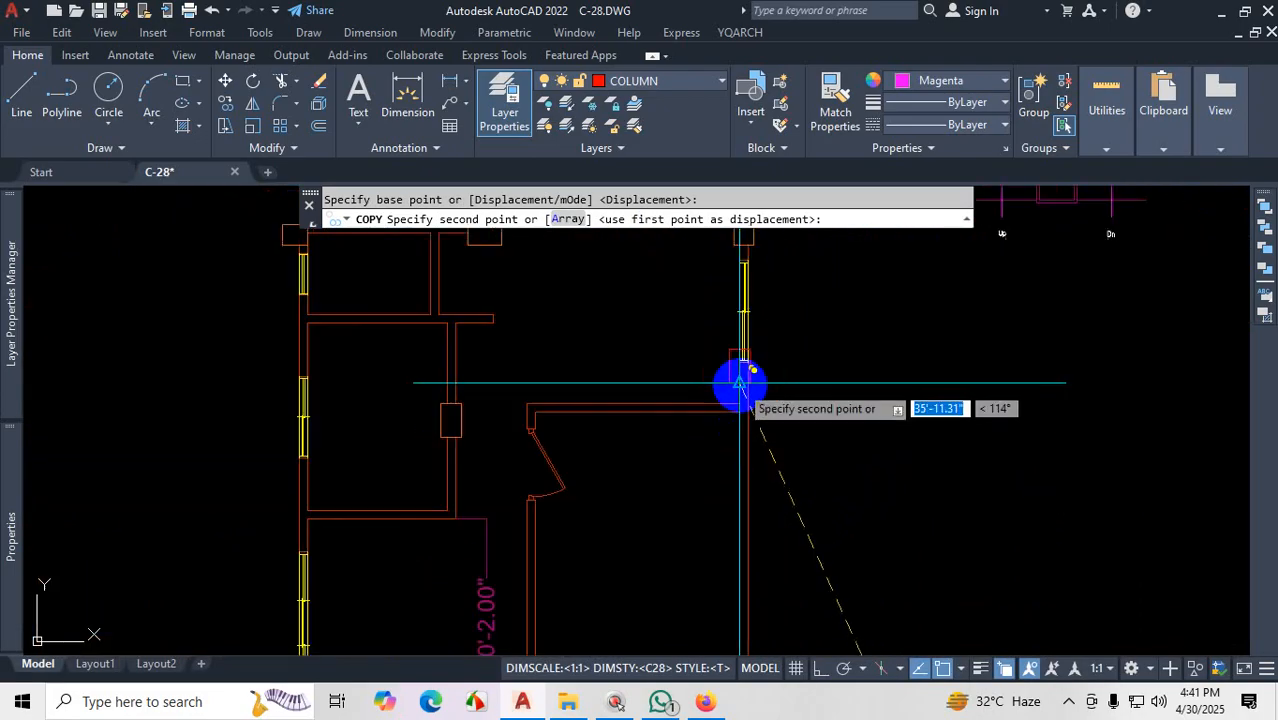
pyautogui.scroll(3, 760, 500)
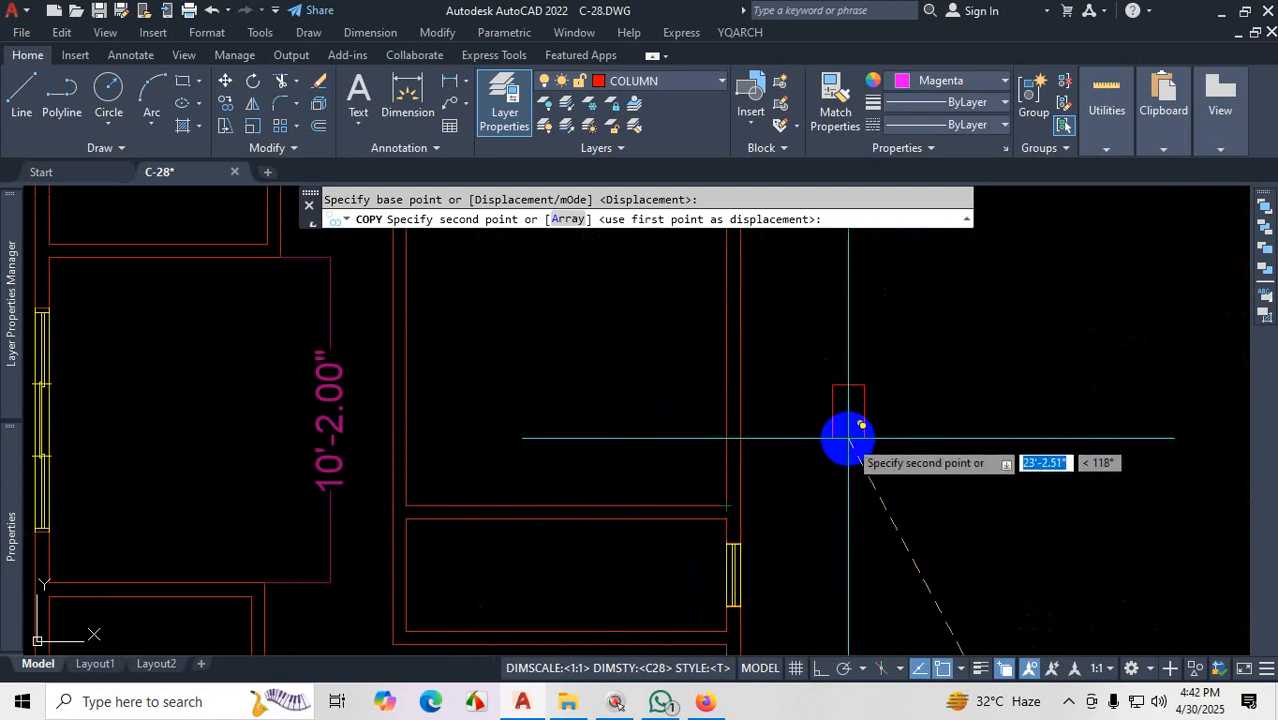
pyautogui.scroll(2, 833, 484)
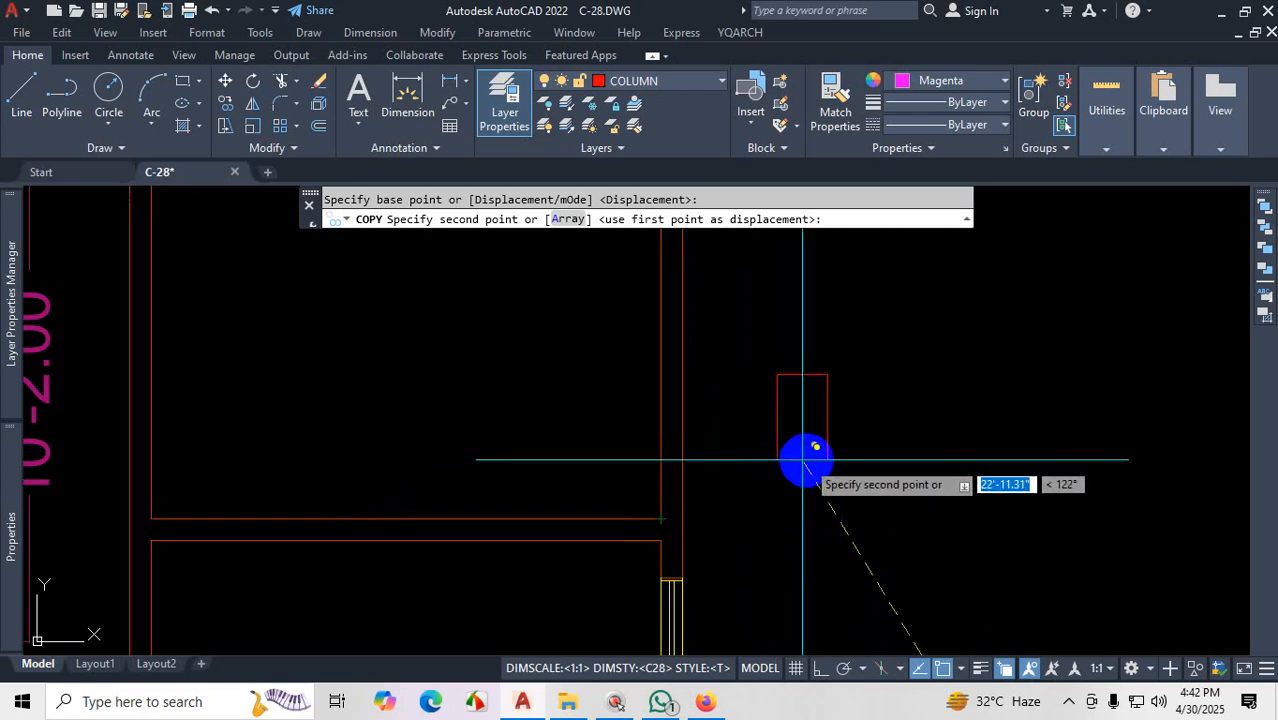
# Step: Review the enabled object snap modes and examine the horizontal and vertical tracking lines from the corner where the narrow room's upper partition meets the outer wall
pyautogui.click(962, 670)
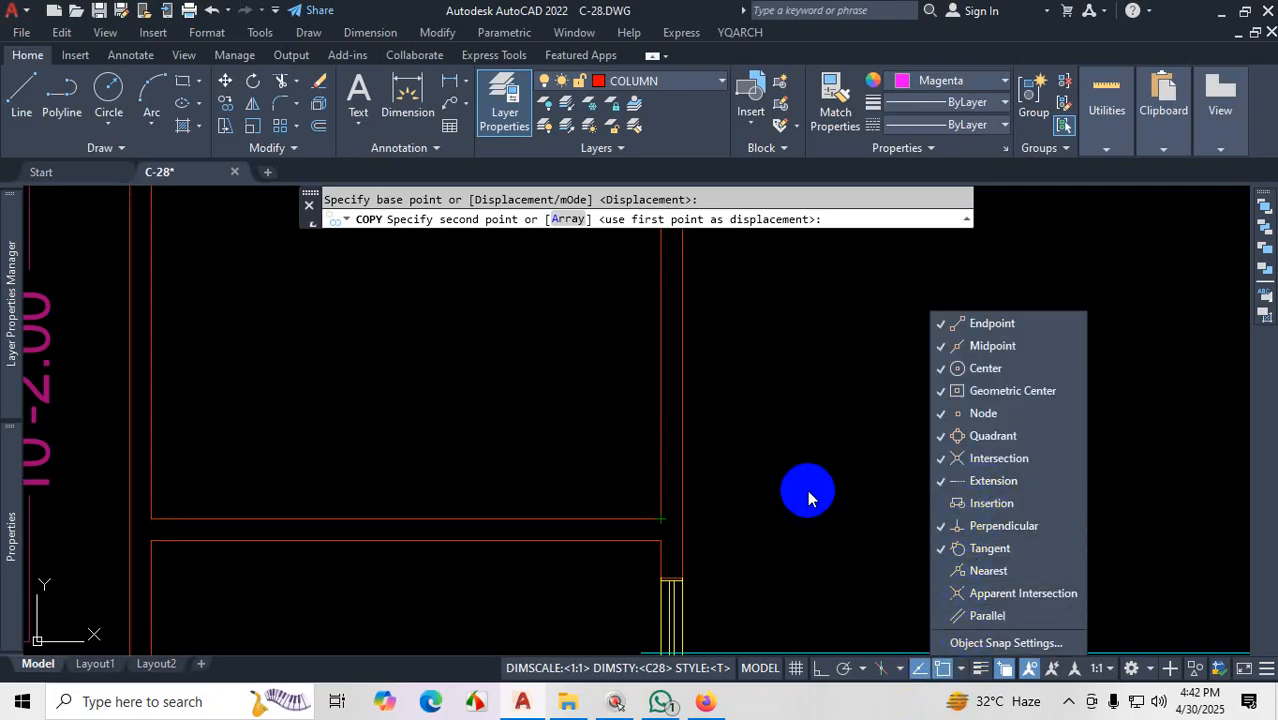
pyautogui.click(808, 497)
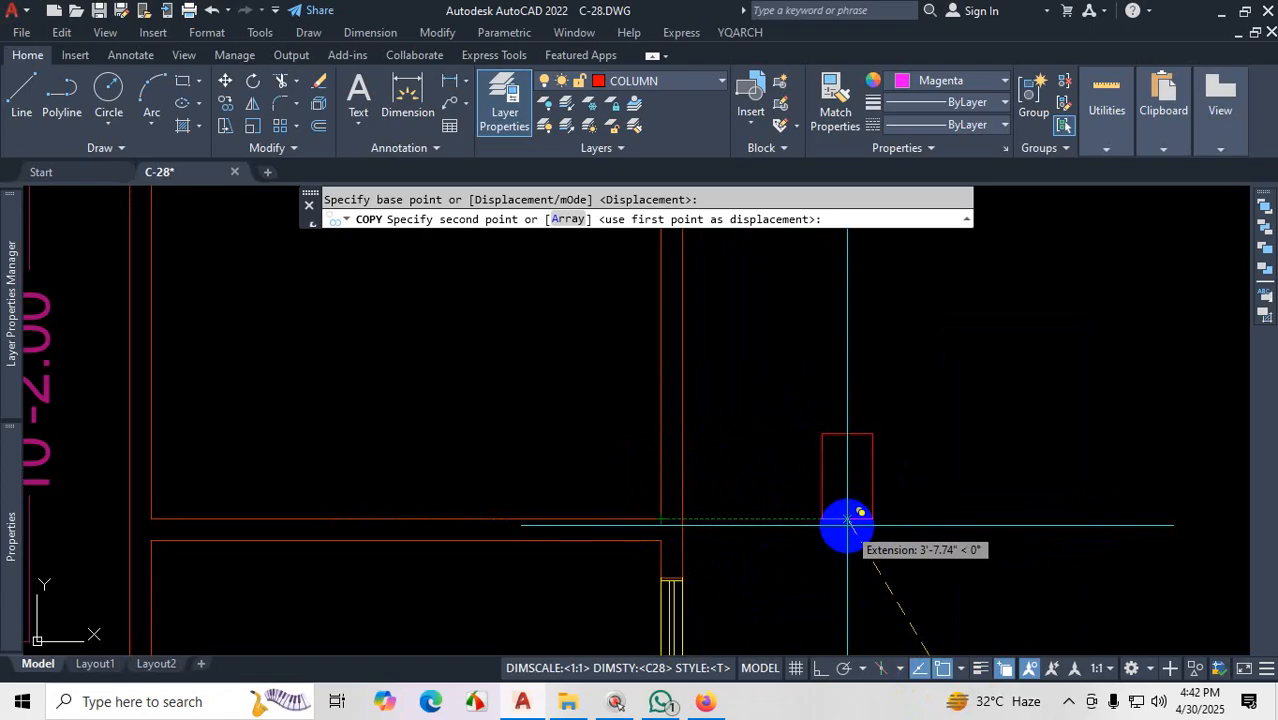
pyautogui.hotkey('ctrl', '1')
pyautogui.click(848, 525)
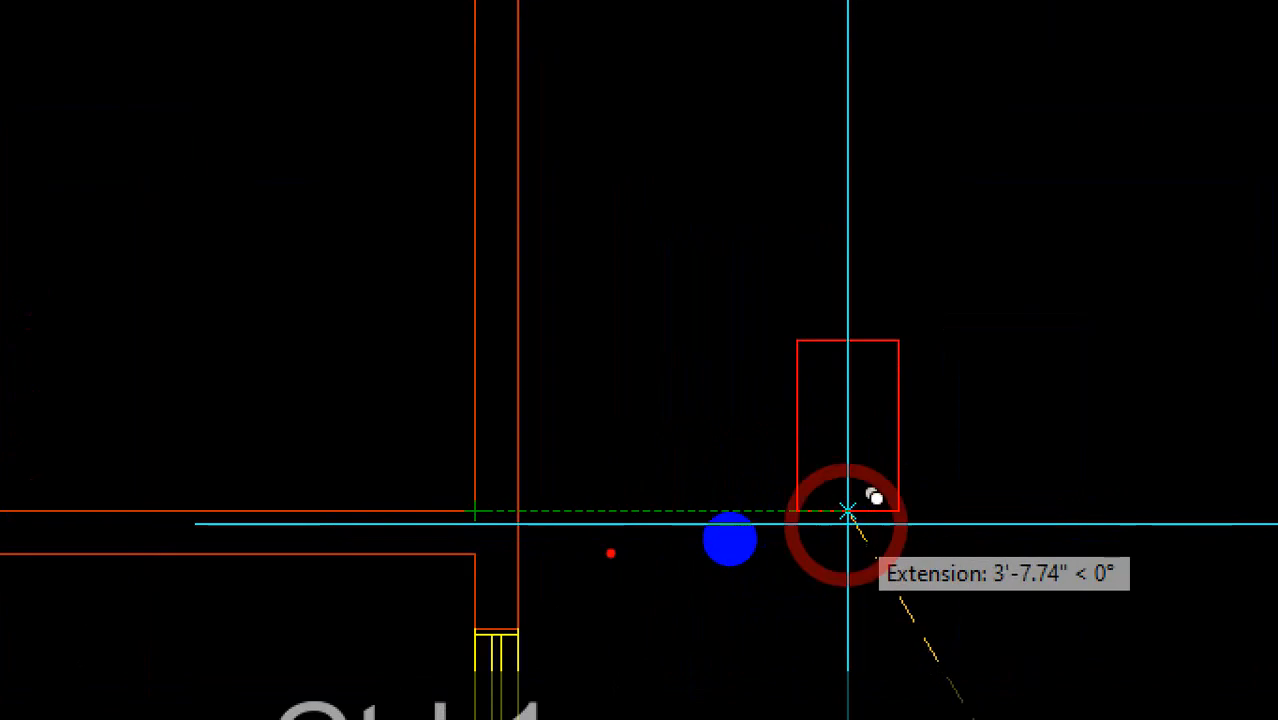
pyautogui.moveTo(475, 512); pyautogui.dragTo(848, 518)
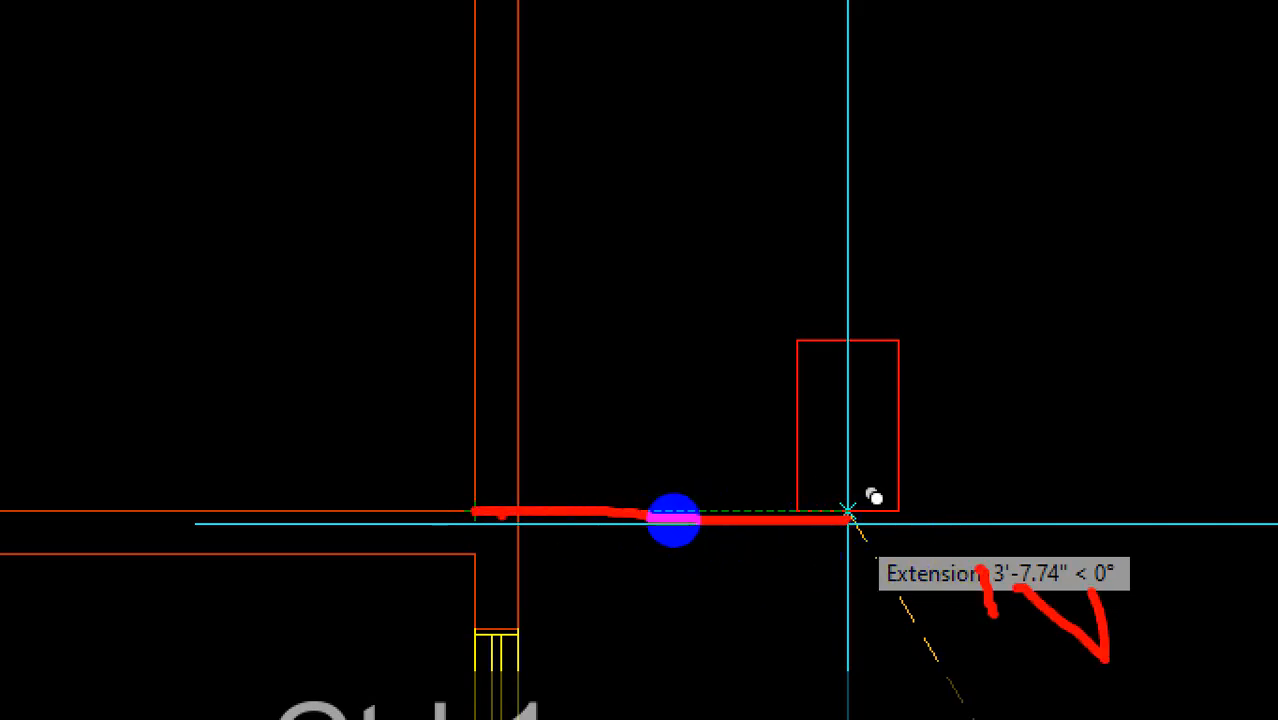
pyautogui.moveTo(488, 509); pyautogui.dragTo(695, 508)
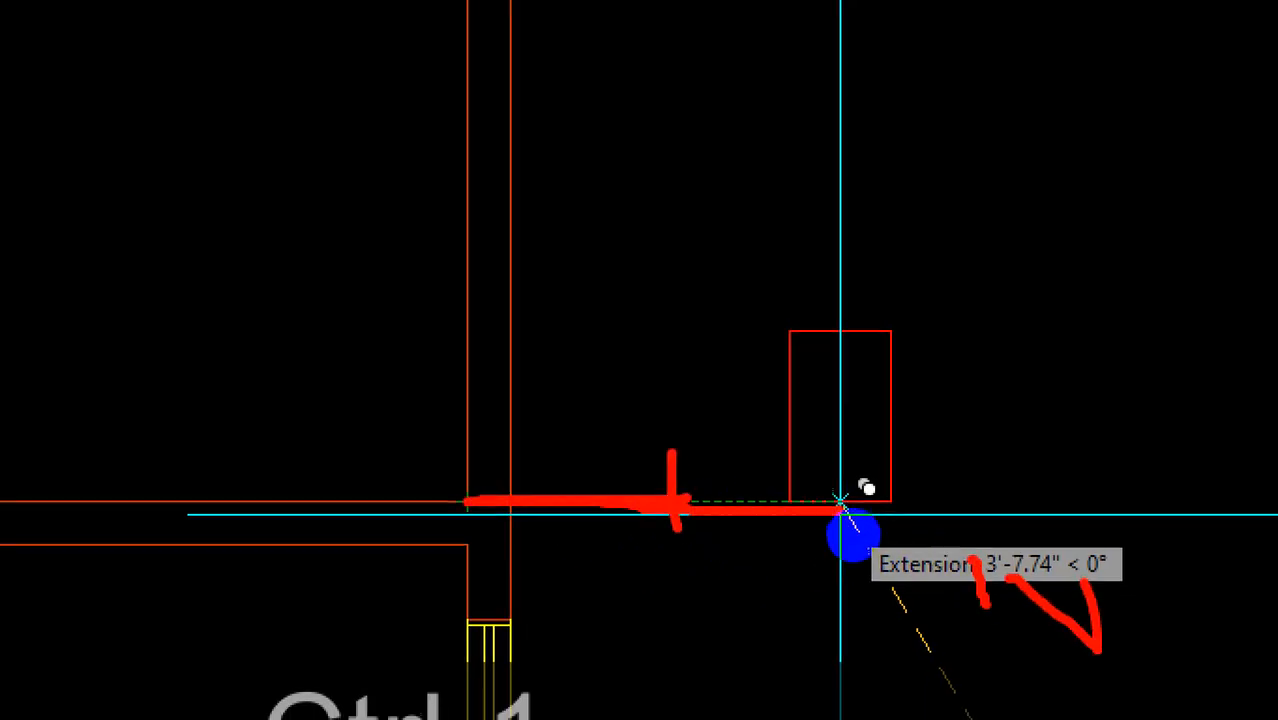
pyautogui.press('Escape')
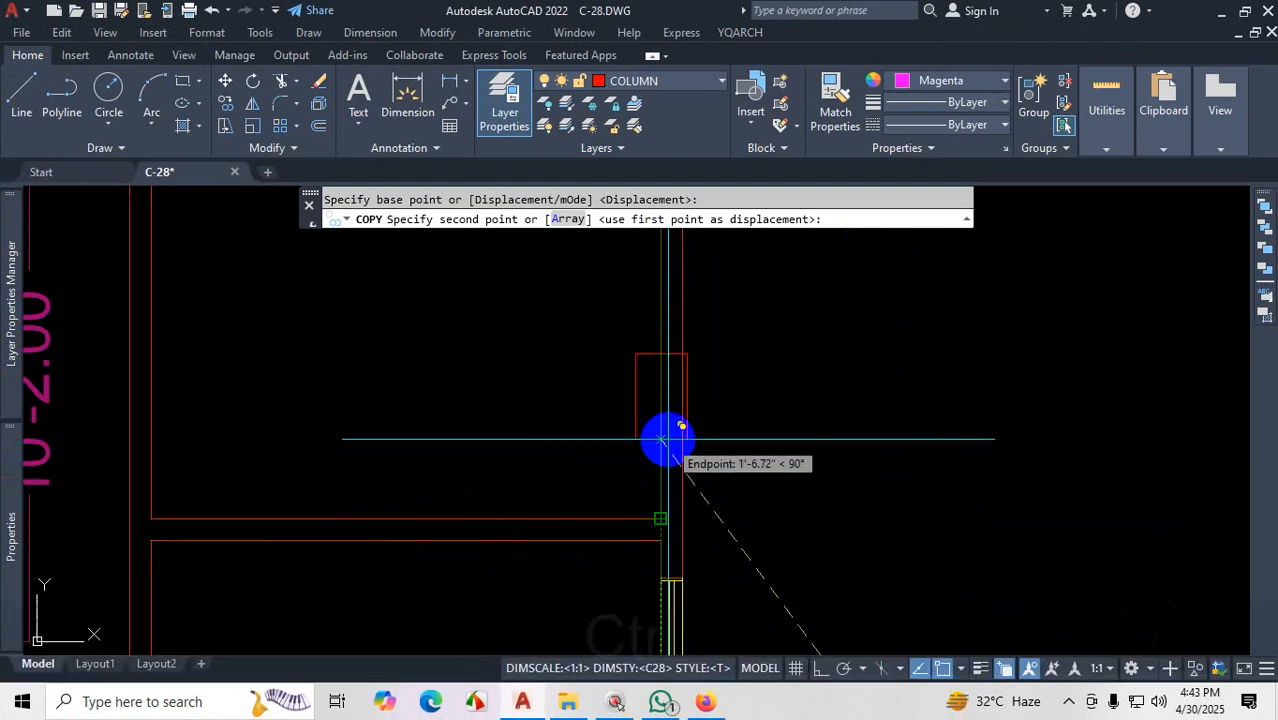
pyautogui.hotkey('ctrl', '1')
pyautogui.moveTo(653, 243); pyautogui.dragTo(665, 462)
pyautogui.moveTo(648, 634); pyautogui.dragTo(645, 718)
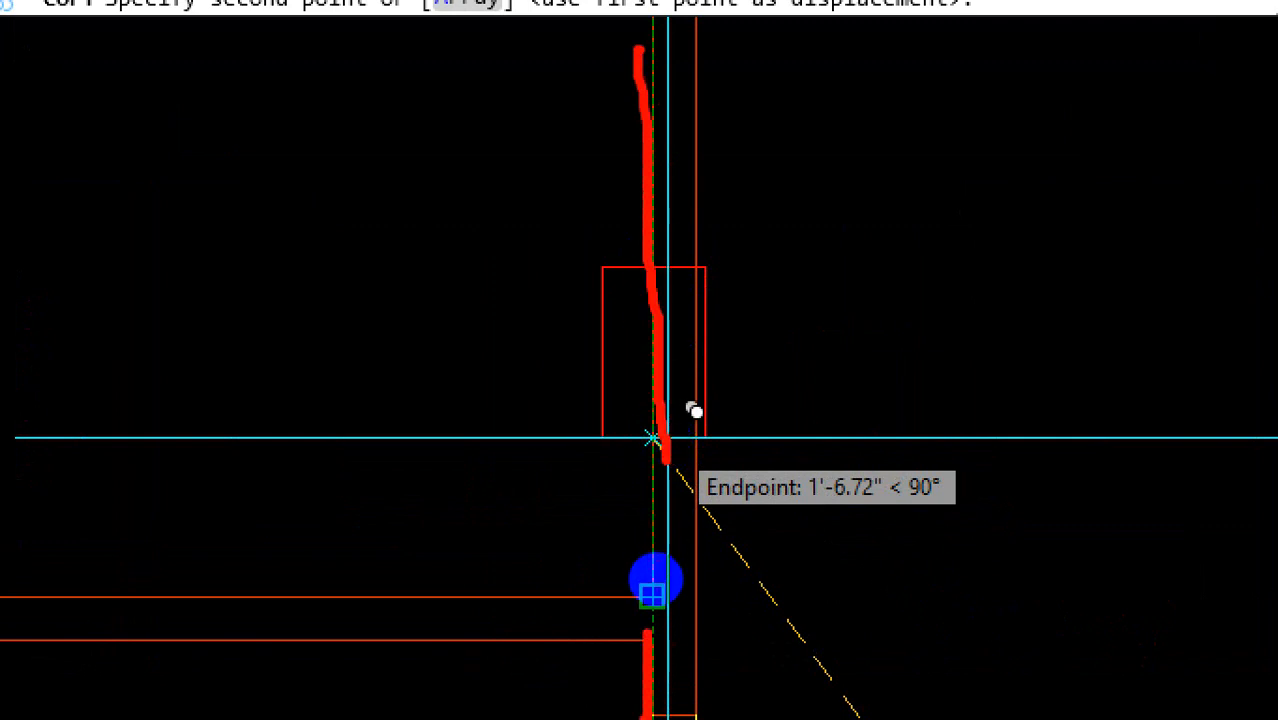
pyautogui.scroll(-2, 668, 437)
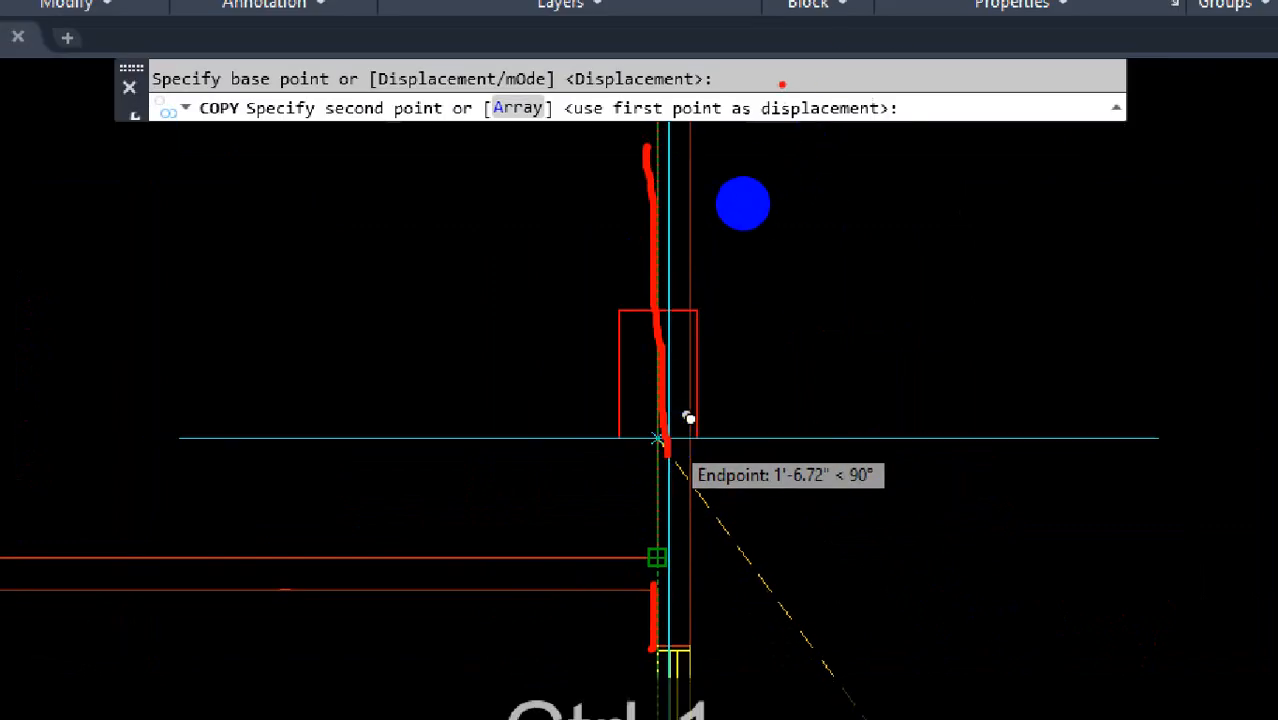
pyautogui.moveTo(782, 84); pyautogui.dragTo(784, 718)
pyautogui.moveTo(194, 340)
pyautogui.mouseDown()
pyautogui.moveTo(1193, 266)
pyautogui.moveTo(1276, 238)
pyautogui.mouseUp()
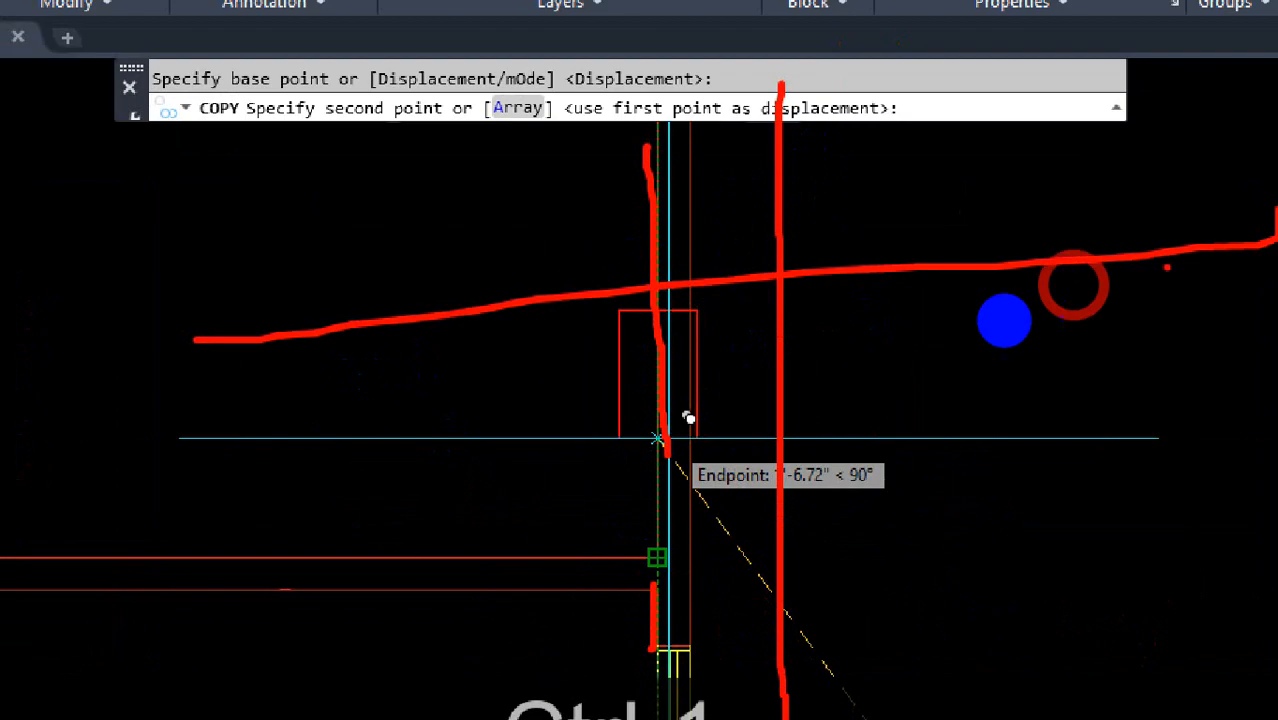
pyautogui.press('Escape')
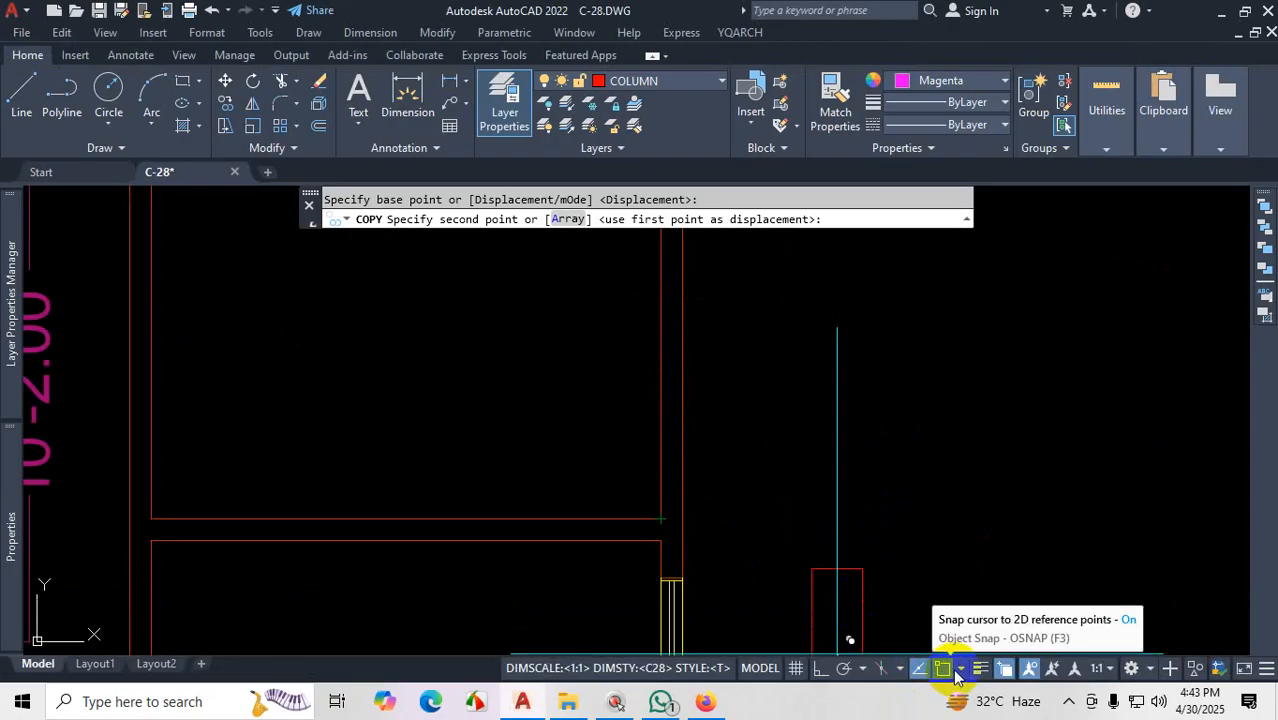
# Step: Examine the horizontal extension line from the narrow room's lower-left outer corner using the column copy's lower midpoint
pyautogui.scroll(-3, 857, 500)
pyautogui.scroll(-3, 865, 532)
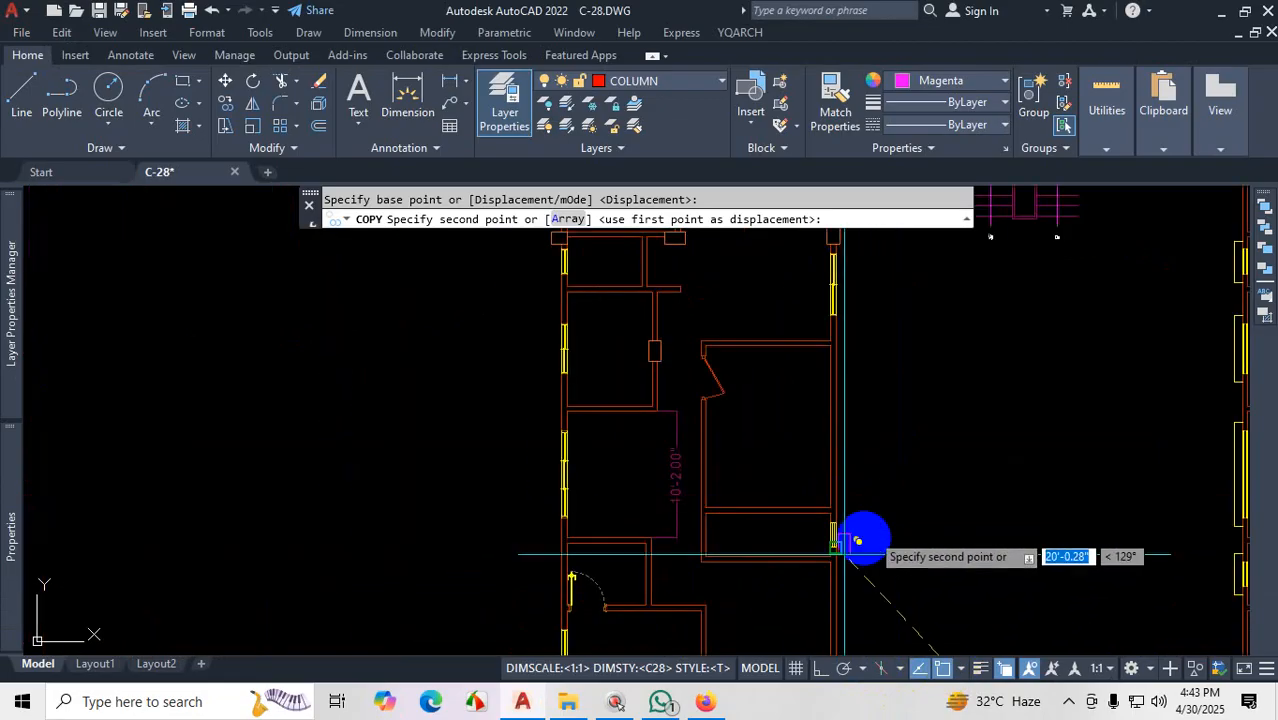
pyautogui.scroll(5, 690, 583)
pyautogui.scroll(3, 718, 495)
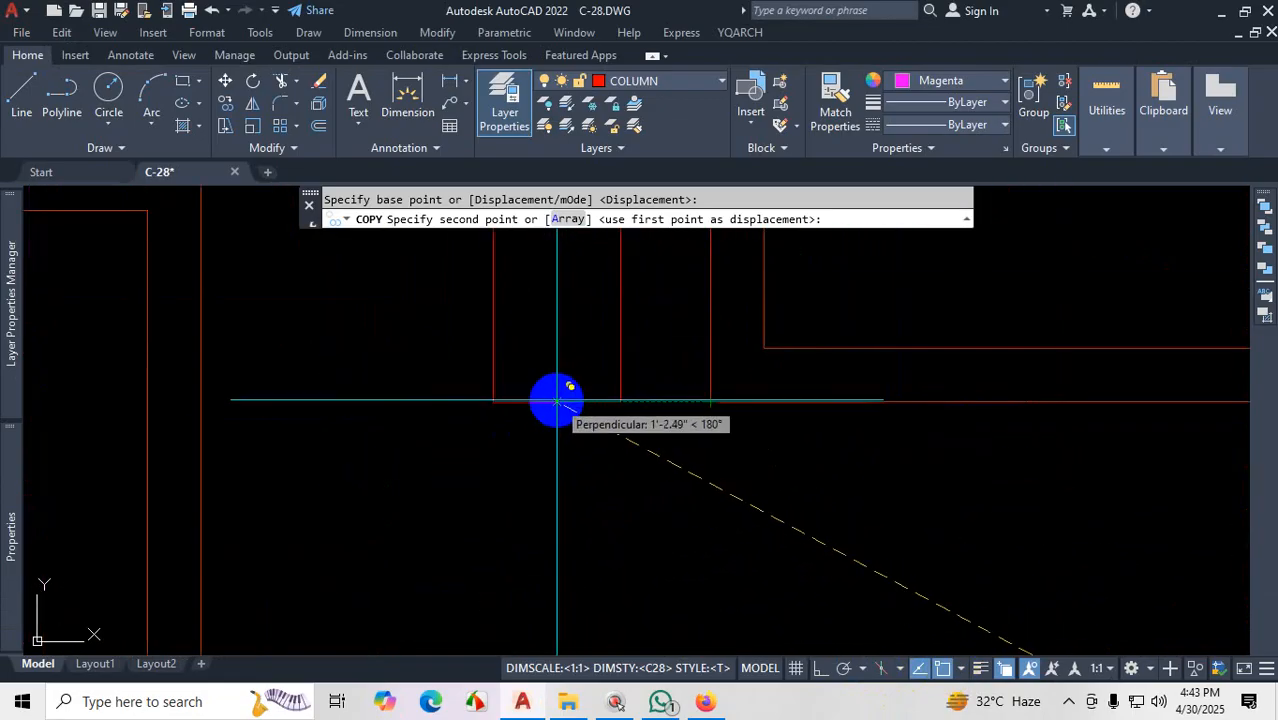
pyautogui.scroll(2, 557, 401)
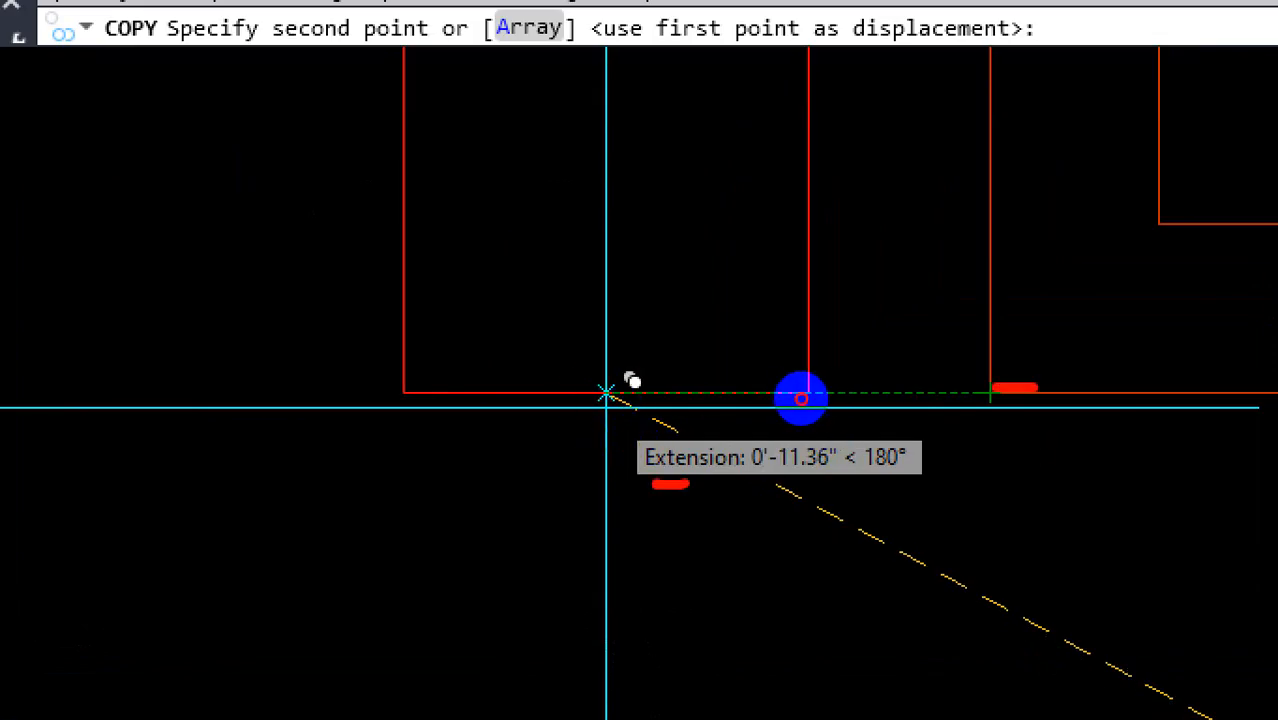
pyautogui.moveTo(797, 399); pyautogui.dragTo(676, 399)
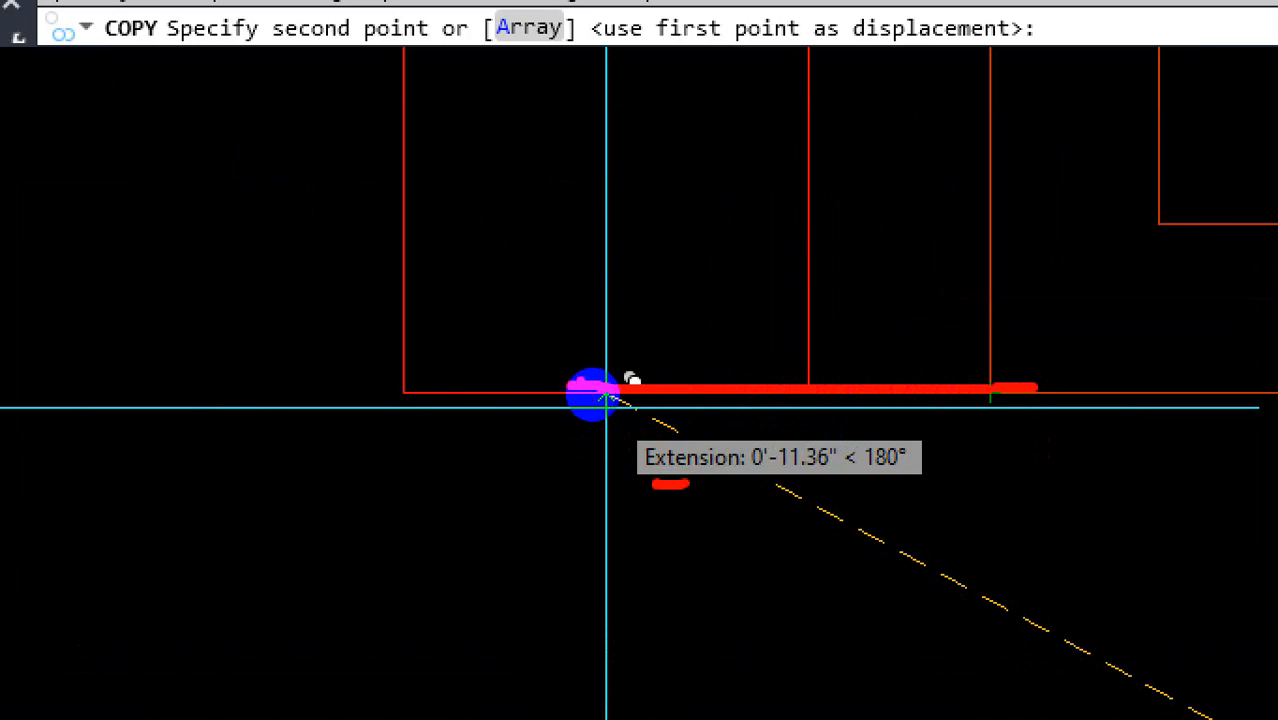
pyautogui.moveTo(885, 400); pyautogui.dragTo(605, 385)
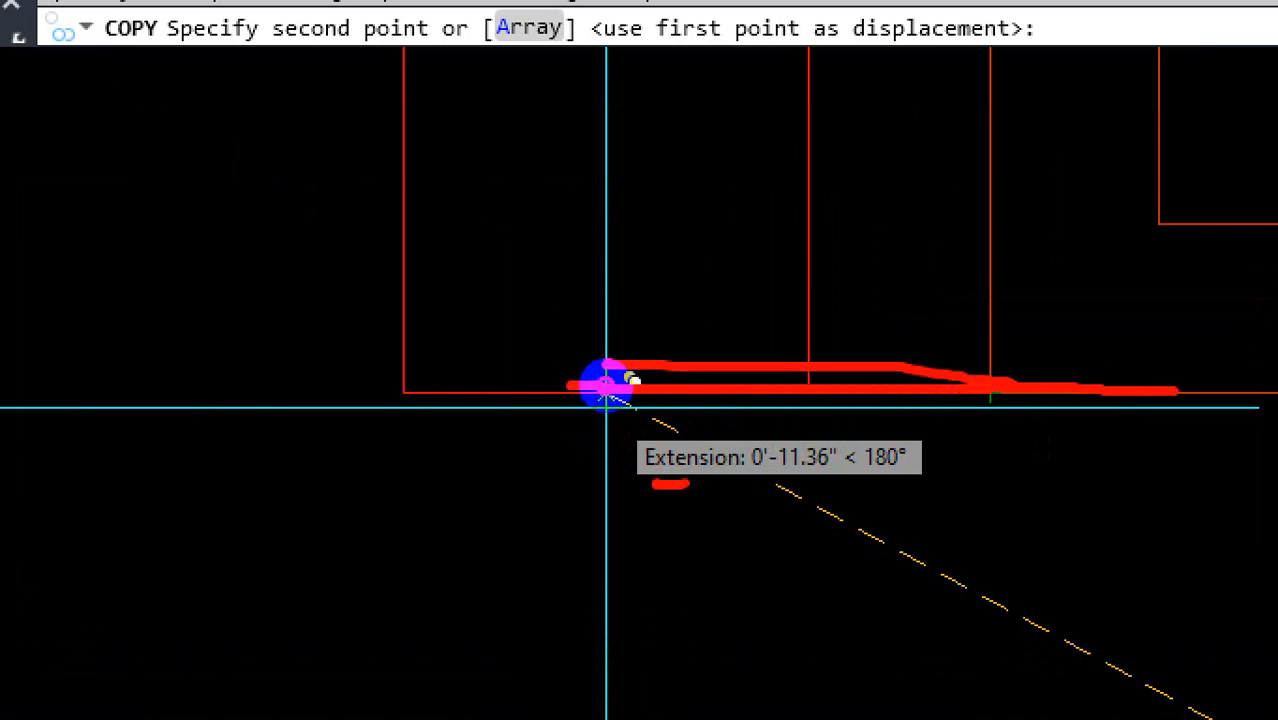
pyautogui.press('Escape')
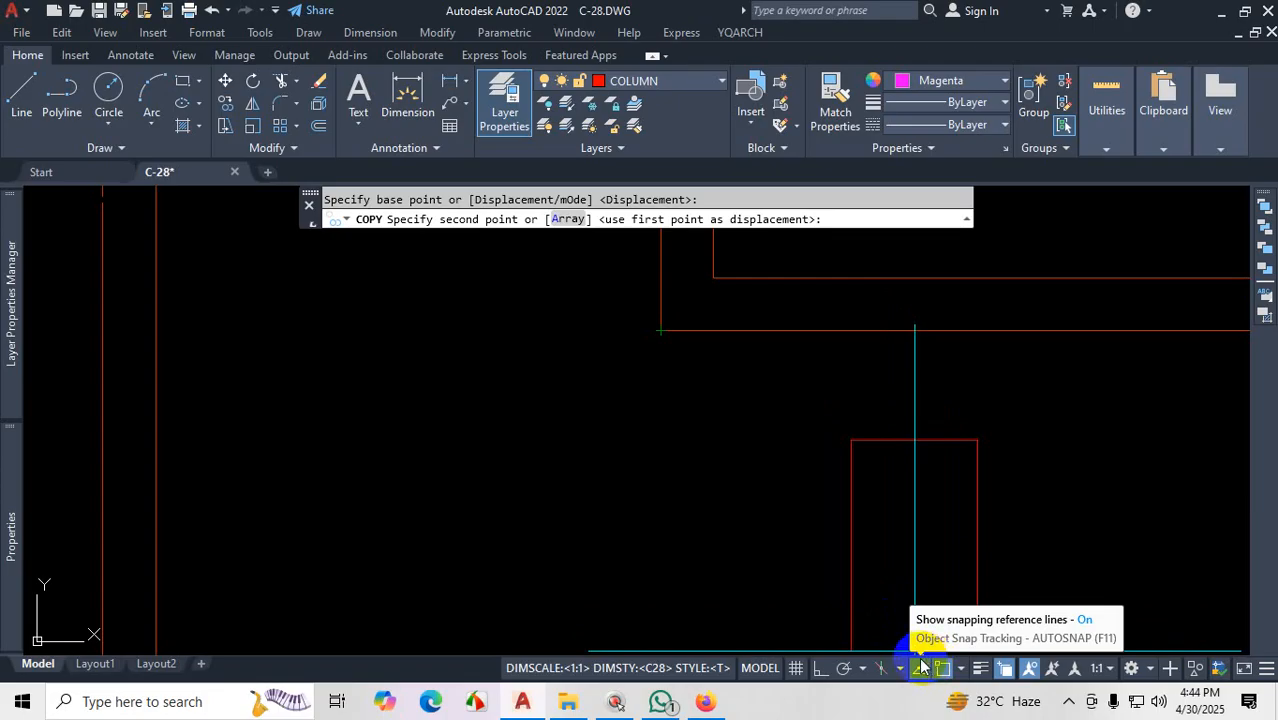
# Step: Examine the tracking lines from the corner where the narrow room's upper partition meets the outer wall, and cancel the column copy
pyautogui.scroll(-5, 756, 590)
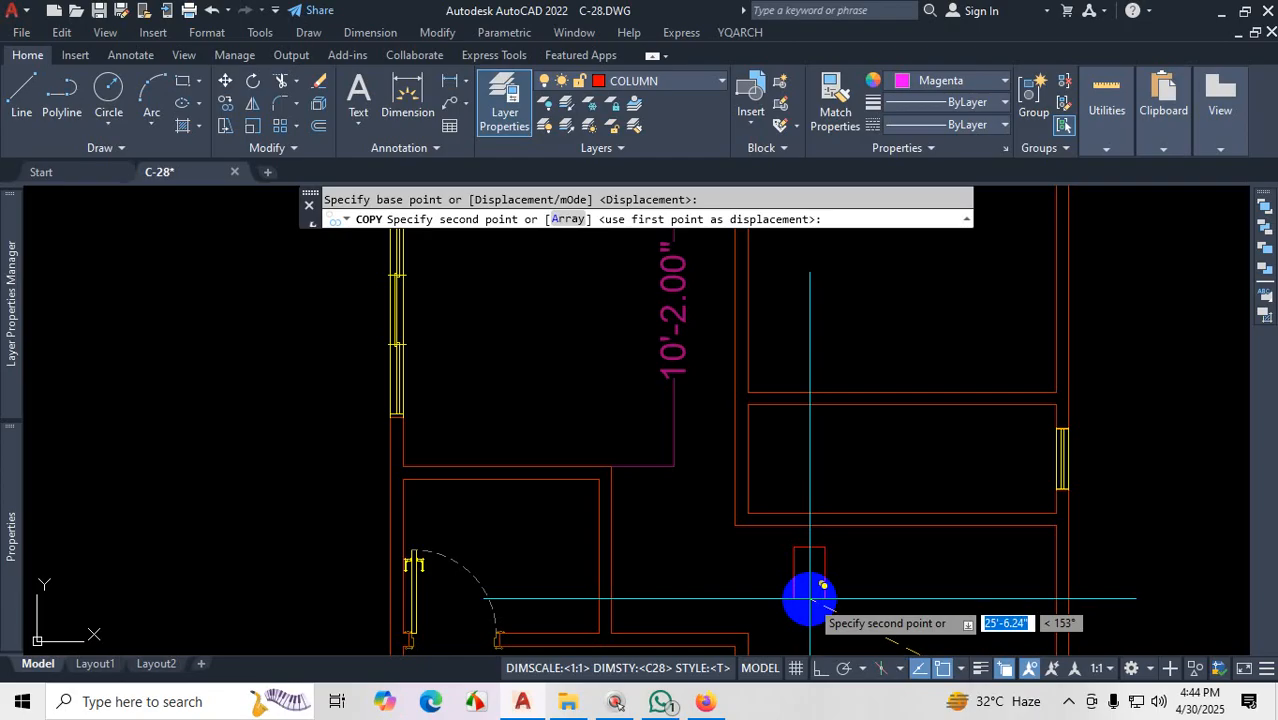
pyautogui.scroll(-5, 800, 585)
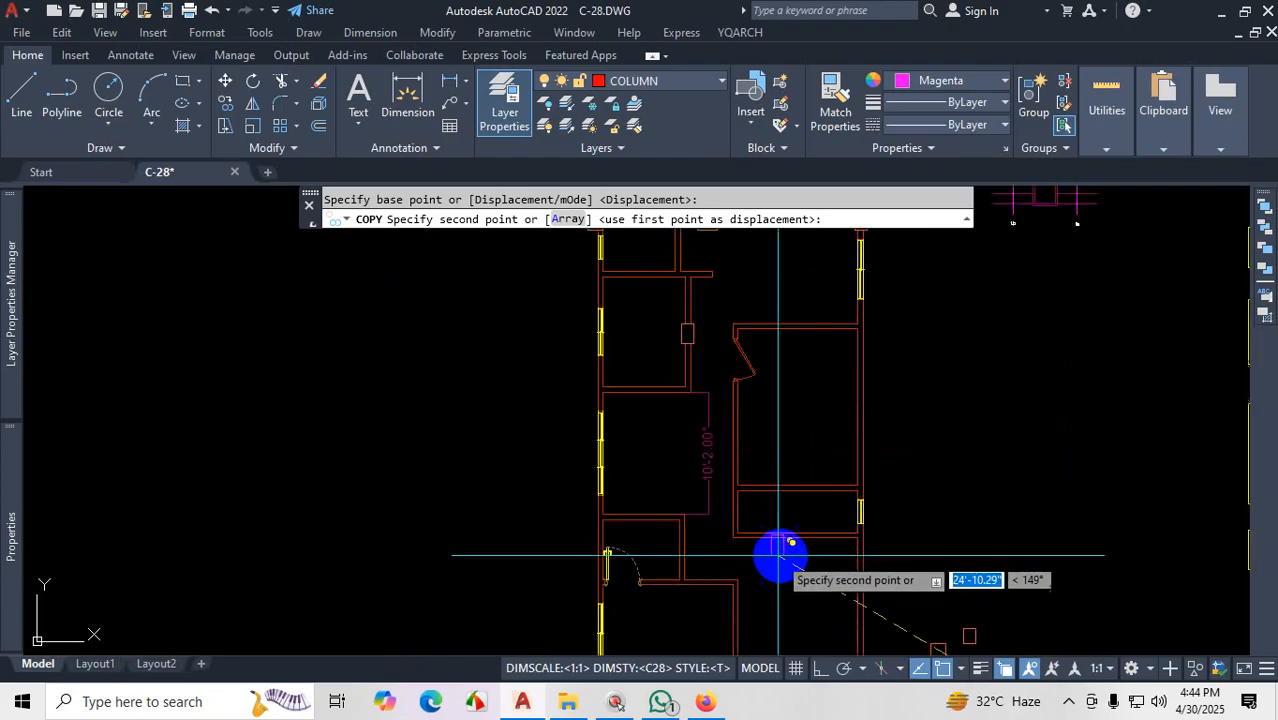
pyautogui.scroll(5, 845, 462)
pyautogui.scroll(2, 788, 508)
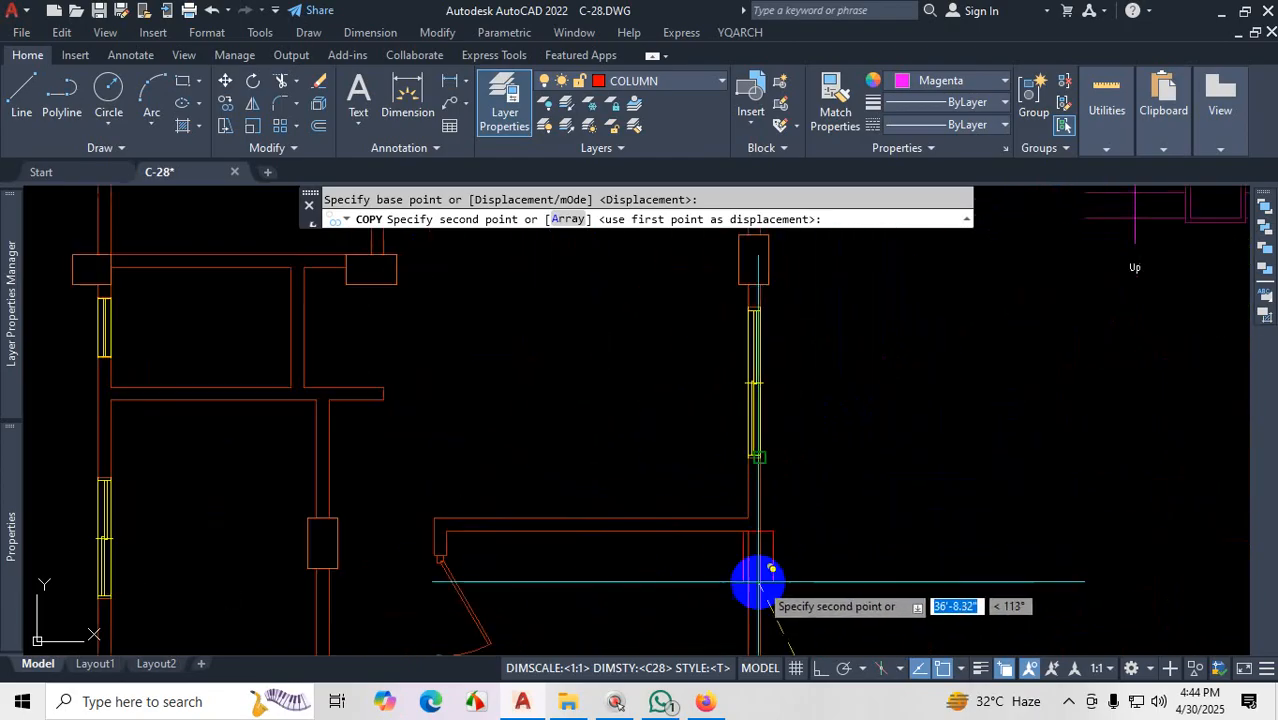
pyautogui.scroll(-4, 821, 441)
pyautogui.scroll(3, 801, 584)
pyautogui.scroll(4, 830, 390)
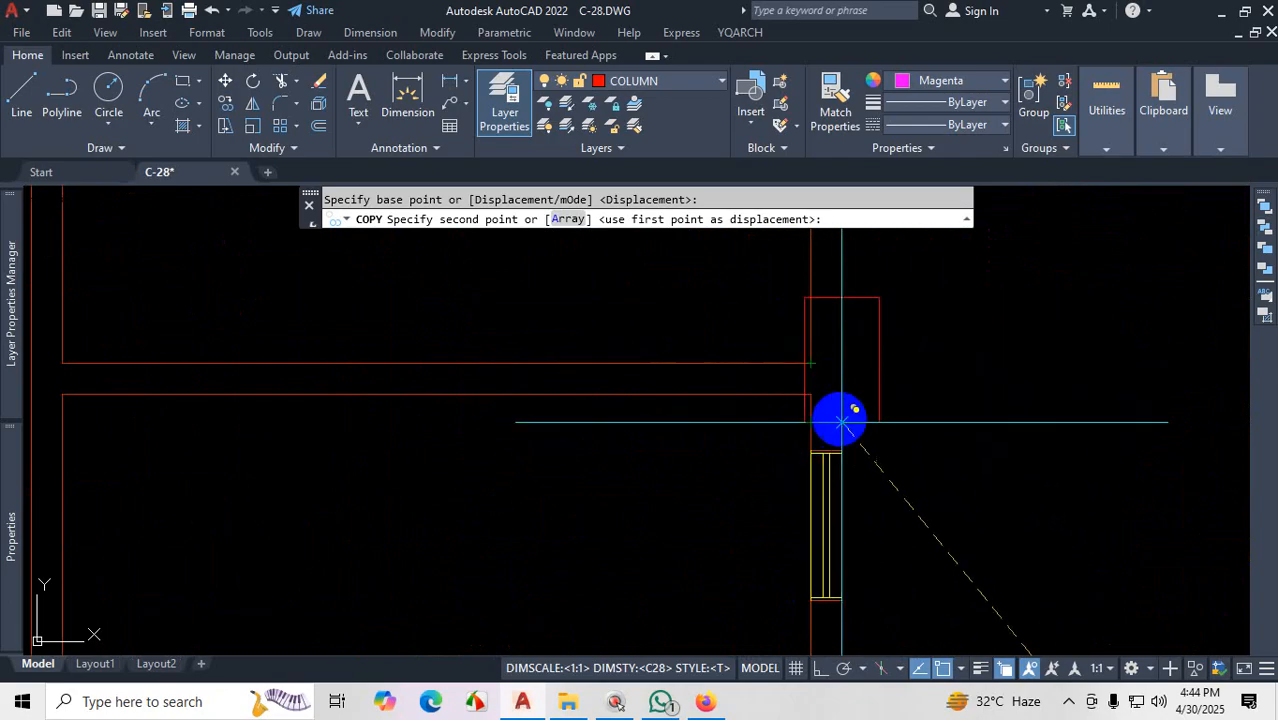
pyautogui.scroll(3, 832, 420)
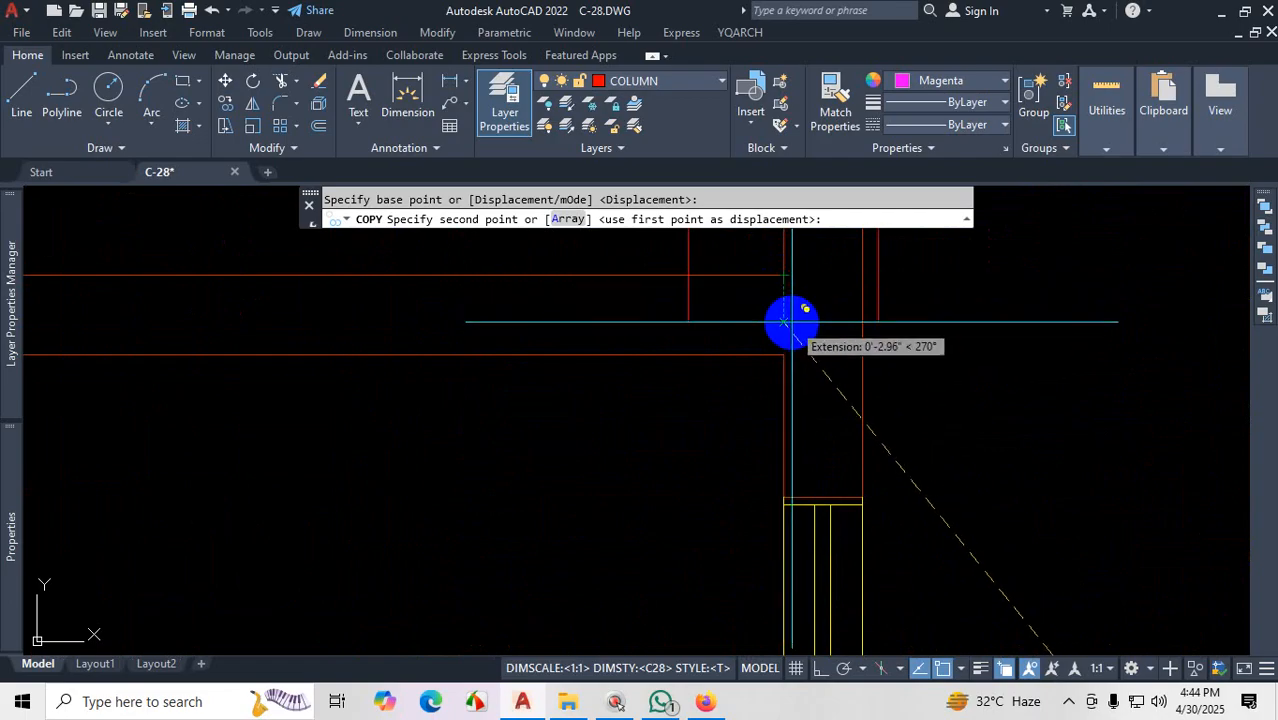
pyautogui.scroll(-3, 782, 268)
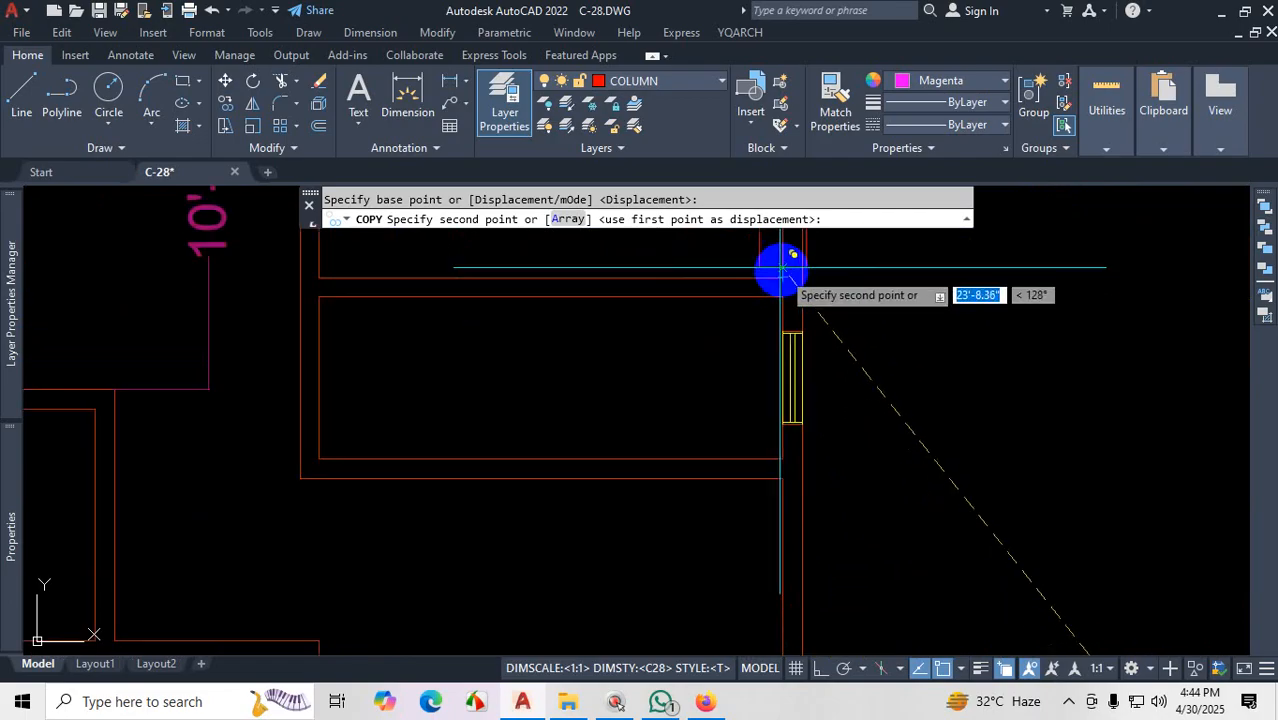
pyautogui.scroll(3, 781, 264)
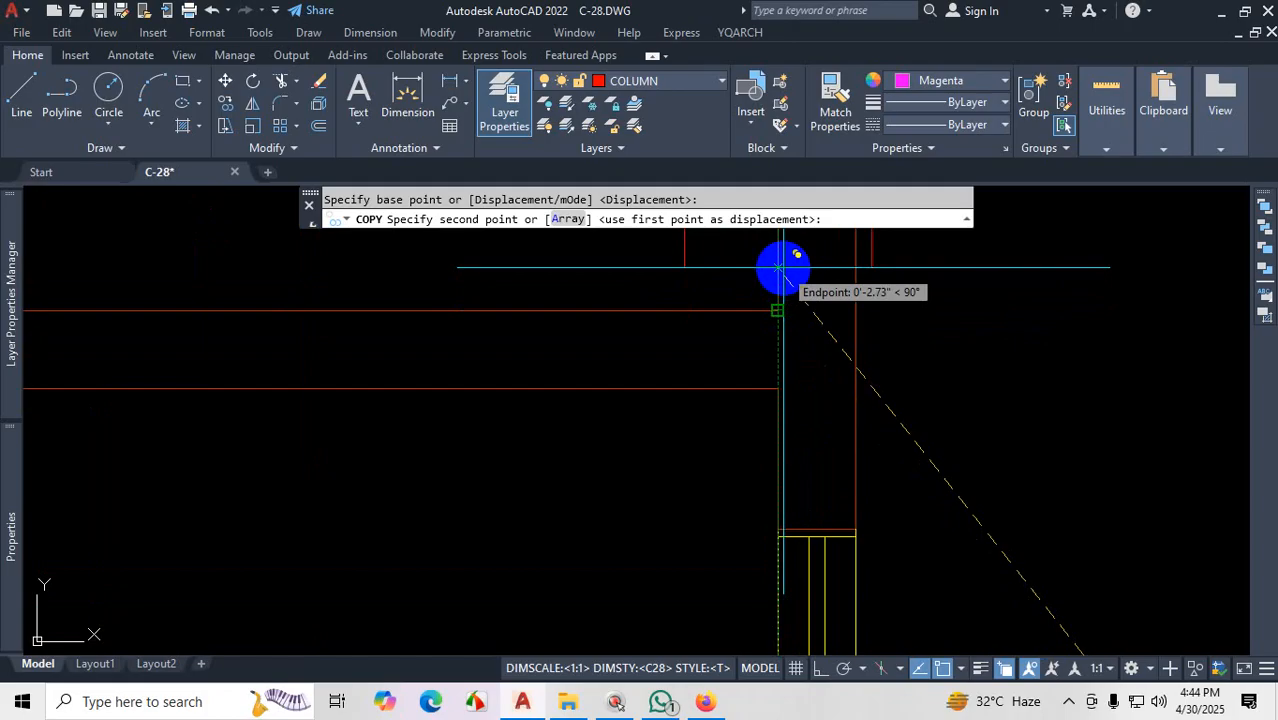
pyautogui.press('Escape')
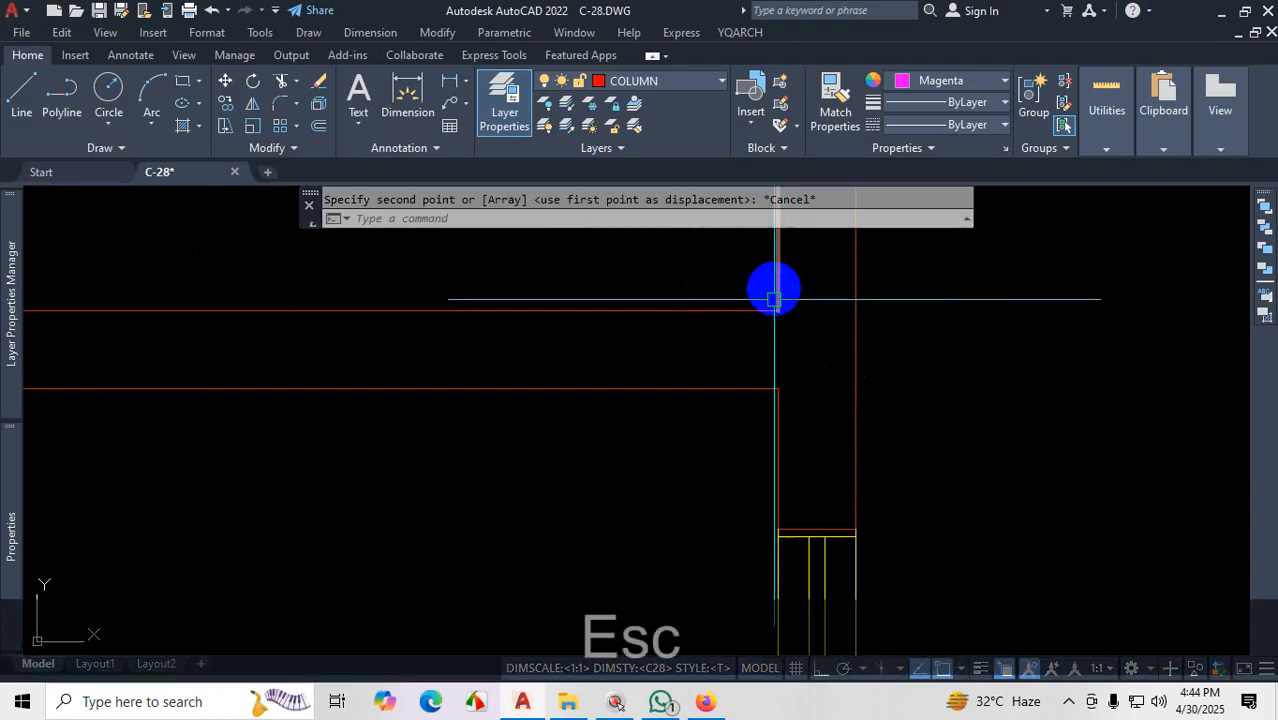
pyautogui.scroll(4, 800, 296)
pyautogui.scroll(-4, 751, 378)
pyautogui.scroll(-2, 747, 386)
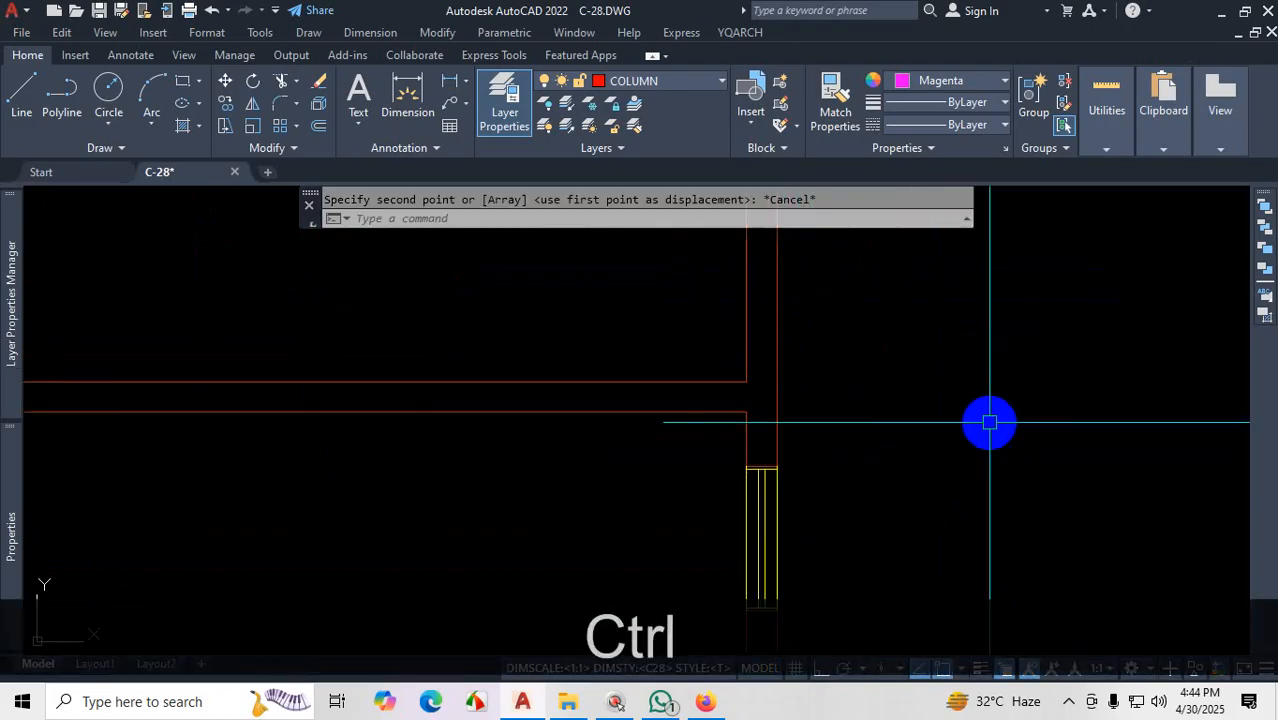
pyautogui.hotkey('ctrl', '1')
pyautogui.click(989, 421)
pyautogui.moveTo(658, 293); pyautogui.dragTo(1028, 312)
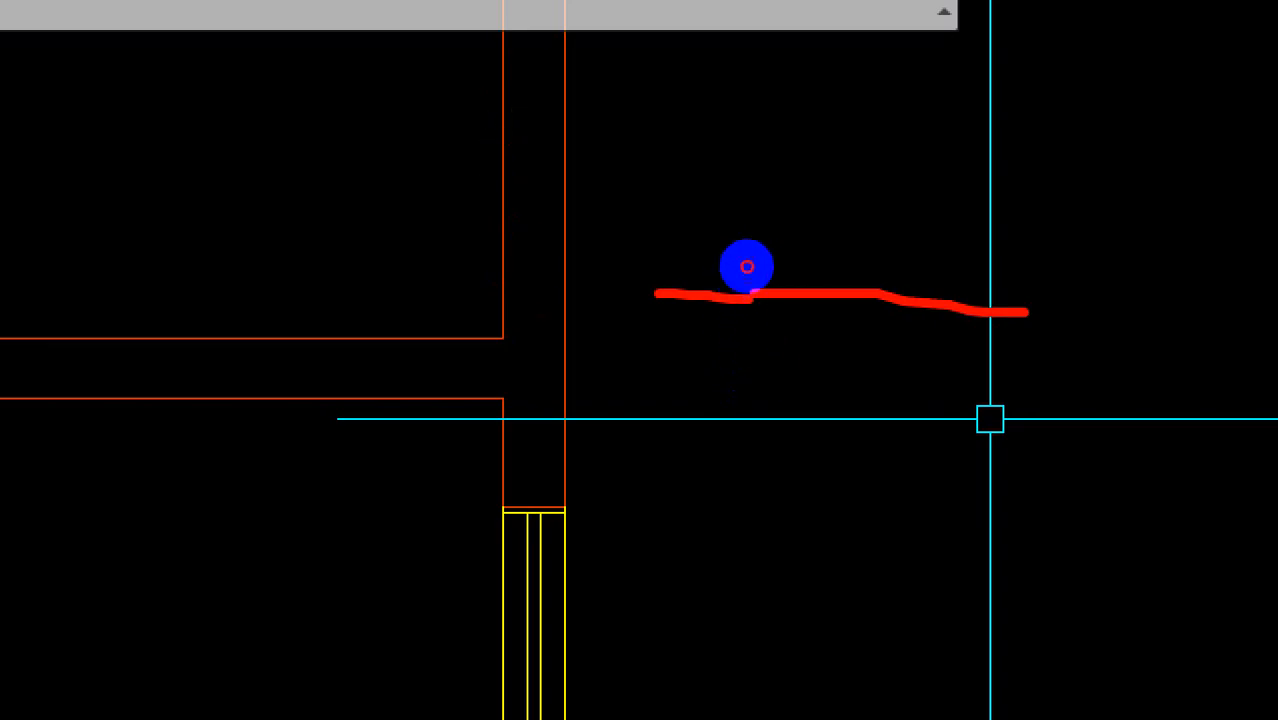
pyautogui.moveTo(503, 105); pyautogui.dragTo(512, 270)
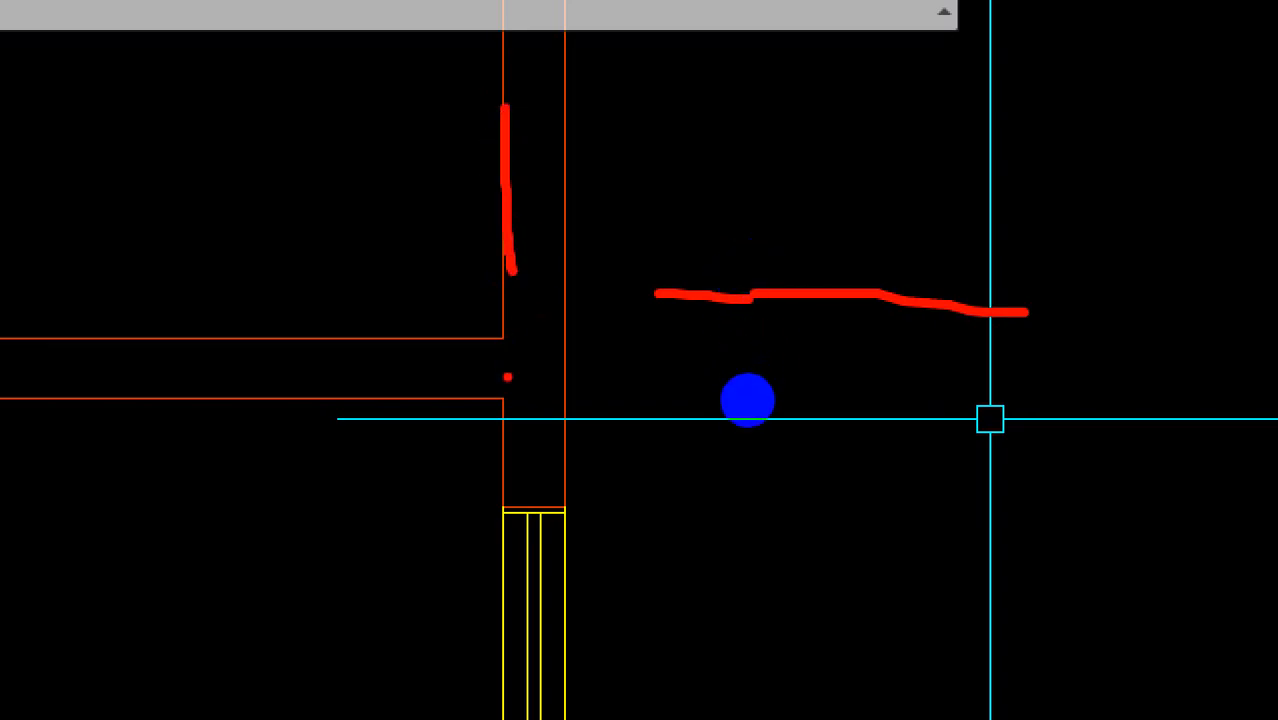
pyautogui.moveTo(506, 374); pyautogui.dragTo(510, 466)
pyautogui.moveTo(494, 169); pyautogui.dragTo(518, 456)
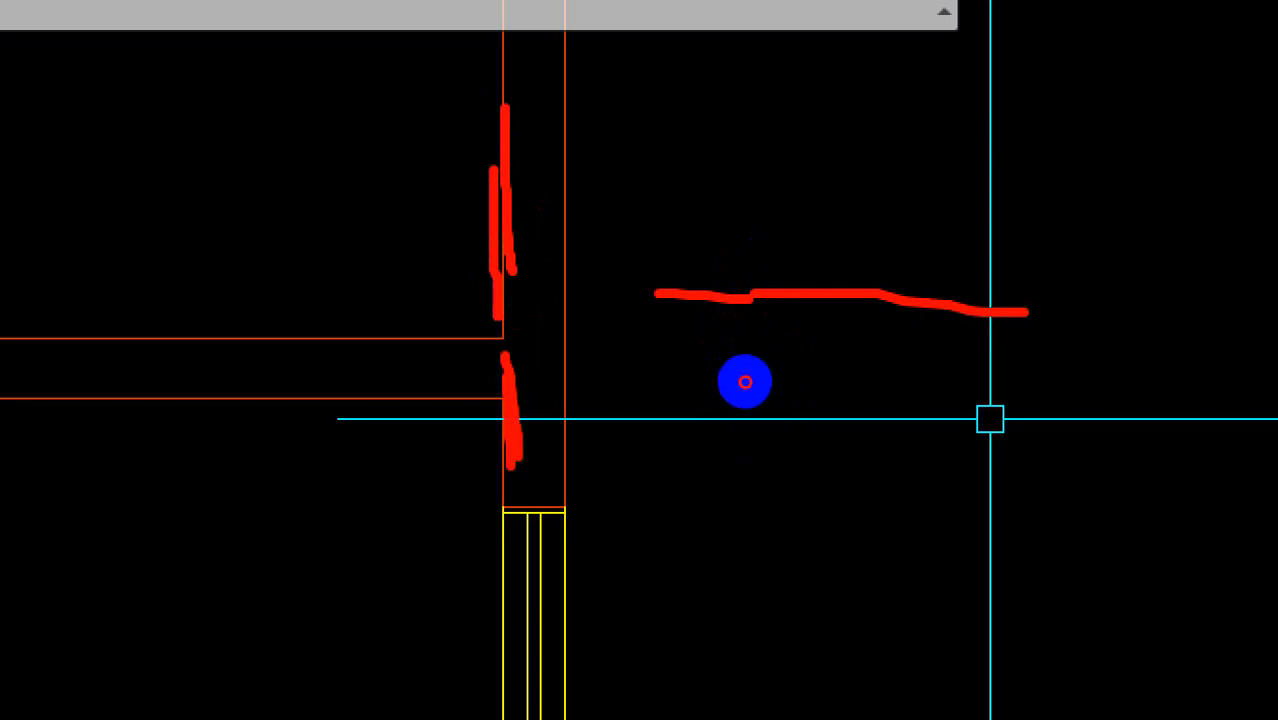
pyautogui.moveTo(505, 252); pyautogui.dragTo(501, 338)
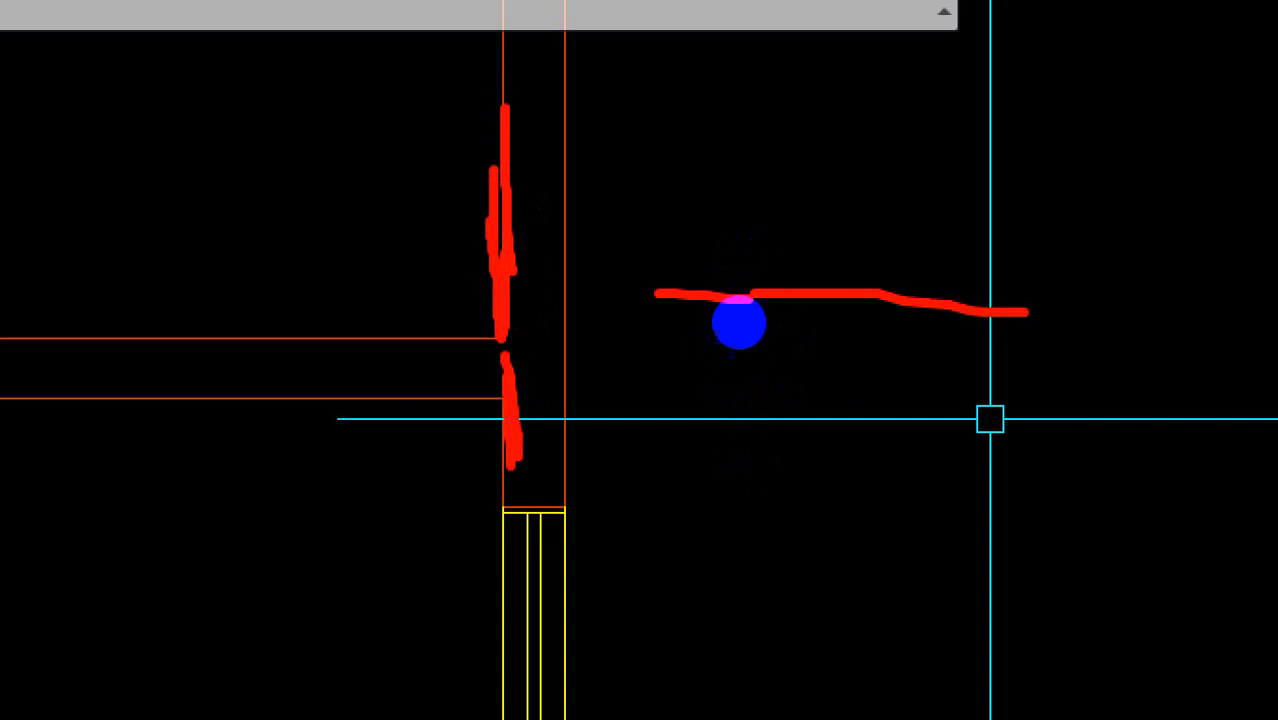
pyautogui.moveTo(500, 336)
pyautogui.mouseDown()
pyautogui.moveTo(483, 360)
pyautogui.moveTo(509, 334)
pyautogui.mouseUp()
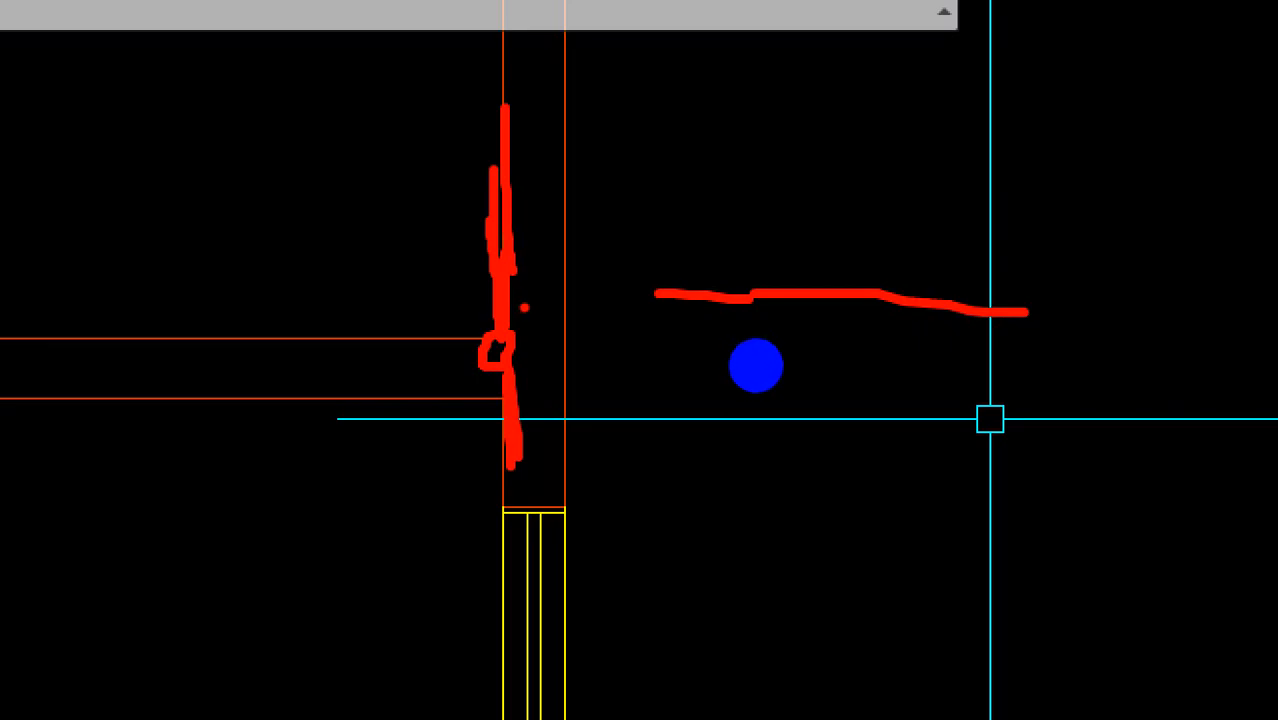
pyautogui.press('Escape')
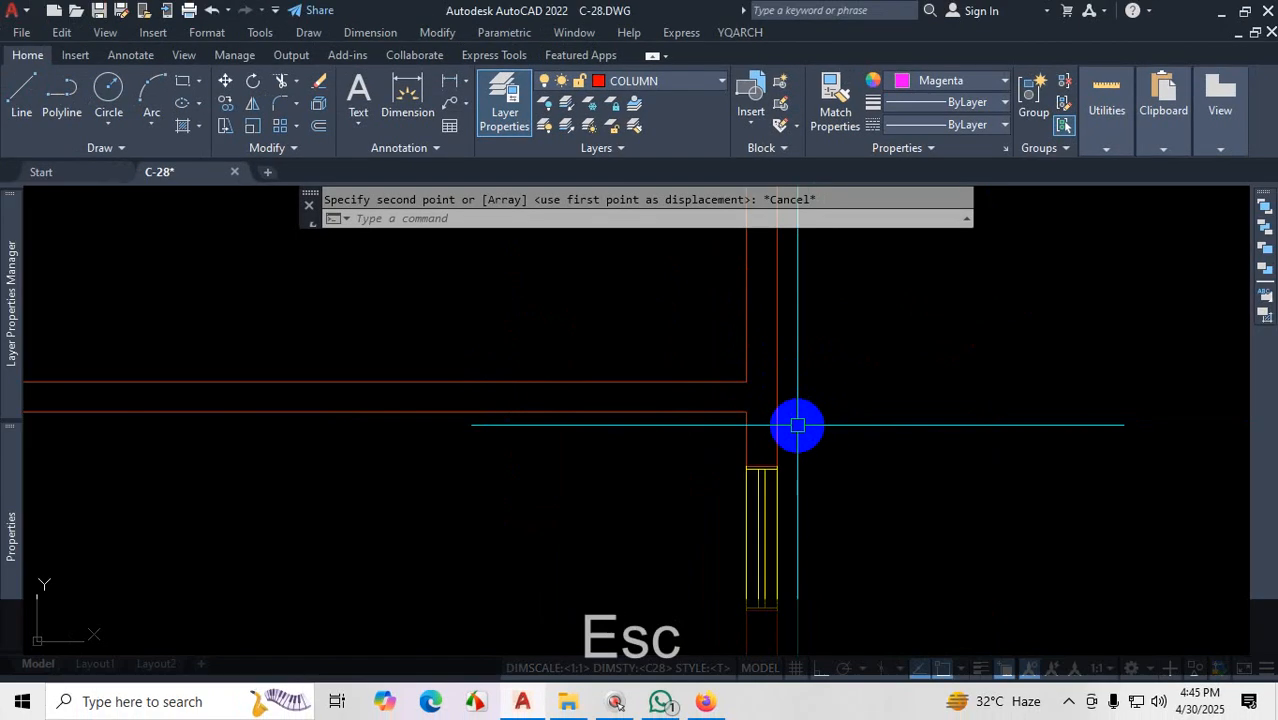
# Step: Start copying the rightmost loose upright column with its lower edge's midpoint as the base point
pyautogui.scroll(-4, 745, 405)
pyautogui.scroll(-8, 723, 422)
pyautogui.scroll(5, 780, 488)
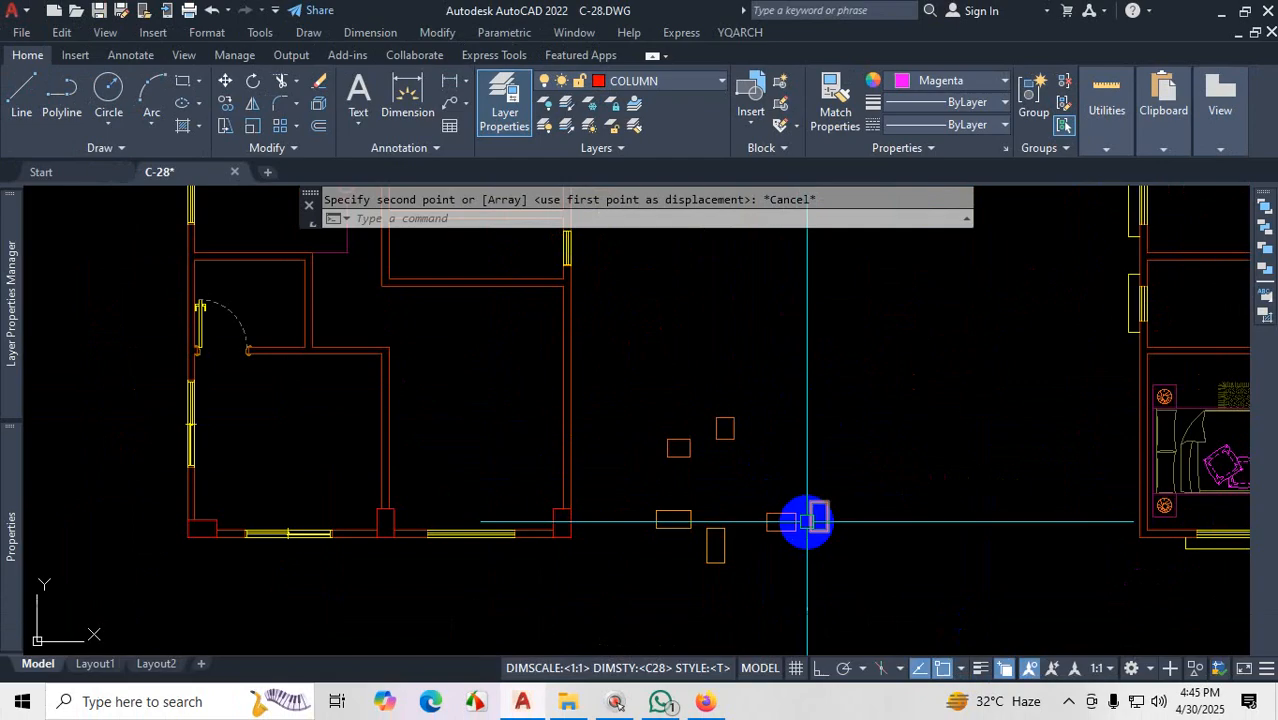
pyautogui.click(859, 462)
pyautogui.click(836, 485)
pyautogui.write('v')
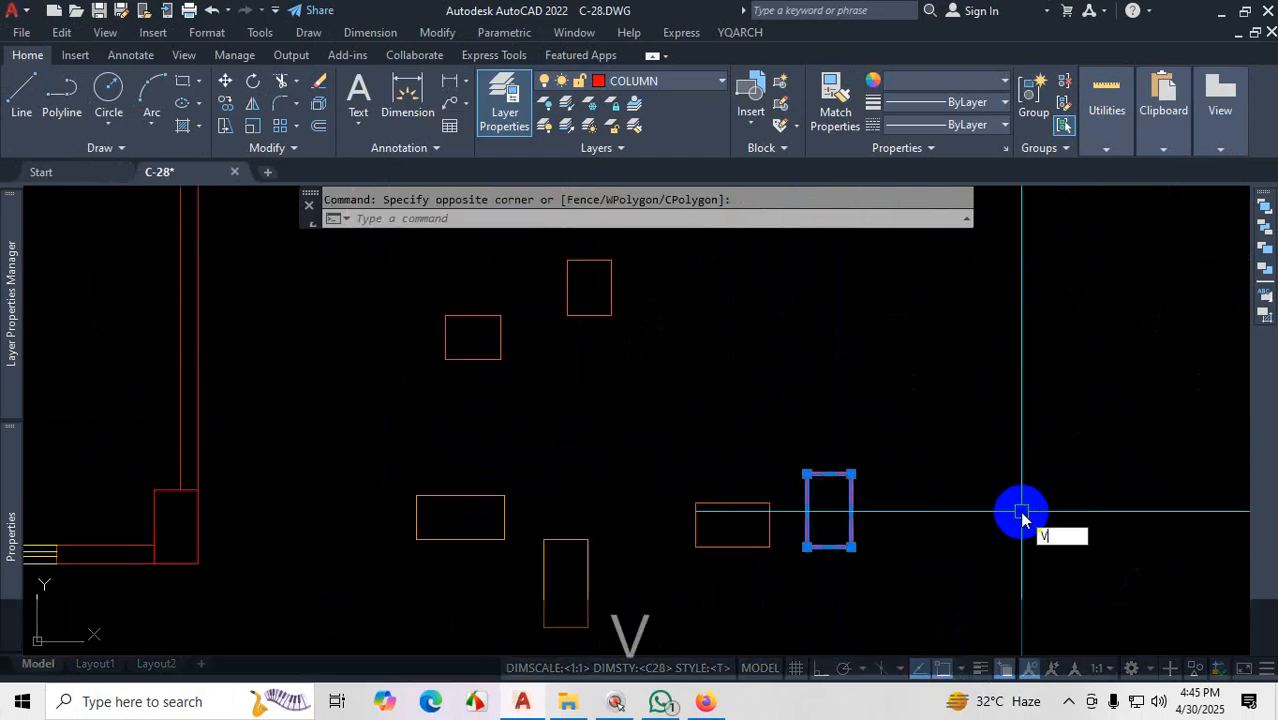
pyautogui.press('BackSpace')
pyautogui.write('co')
pyautogui.press('Return')
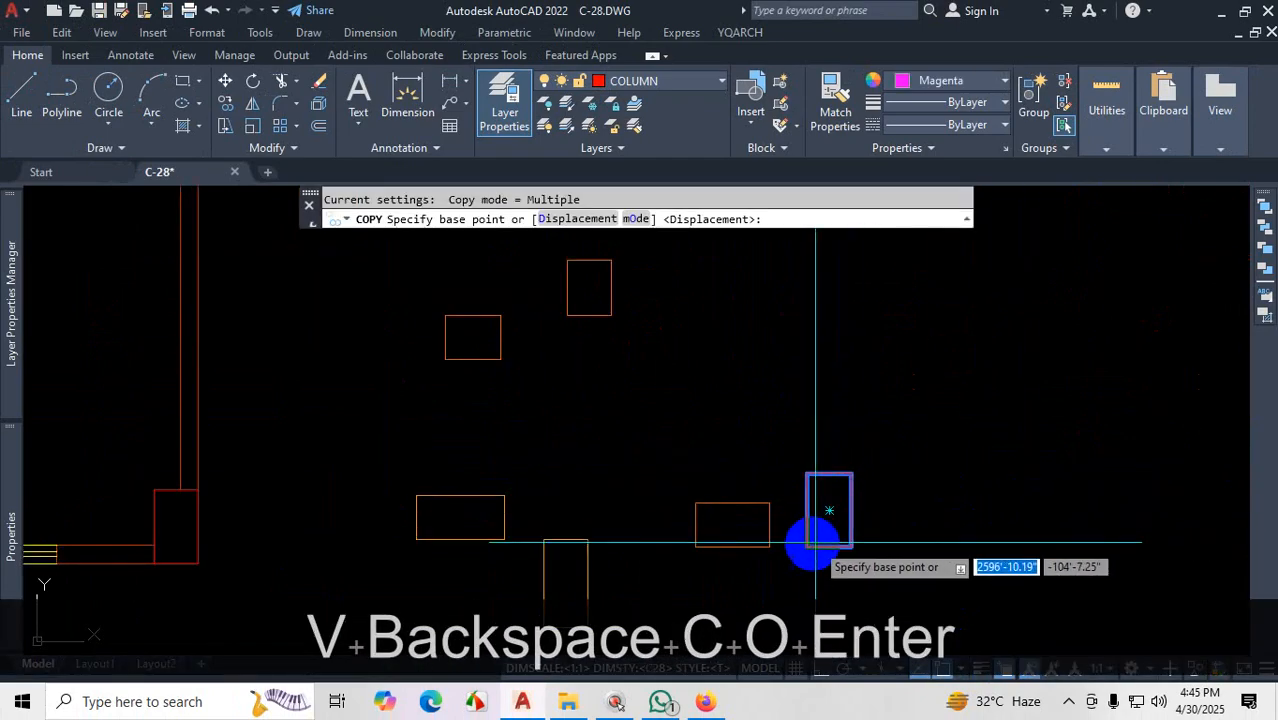
pyautogui.click(830, 546)
# Step: Place a column copy 18" horizontally outward from the corner where the narrow room's upper partition meets the outer wall, using object snap tracking
pyautogui.scroll(-7, 843, 537)
pyautogui.scroll(2, 757, 375)
pyautogui.scroll(4, 757, 375)
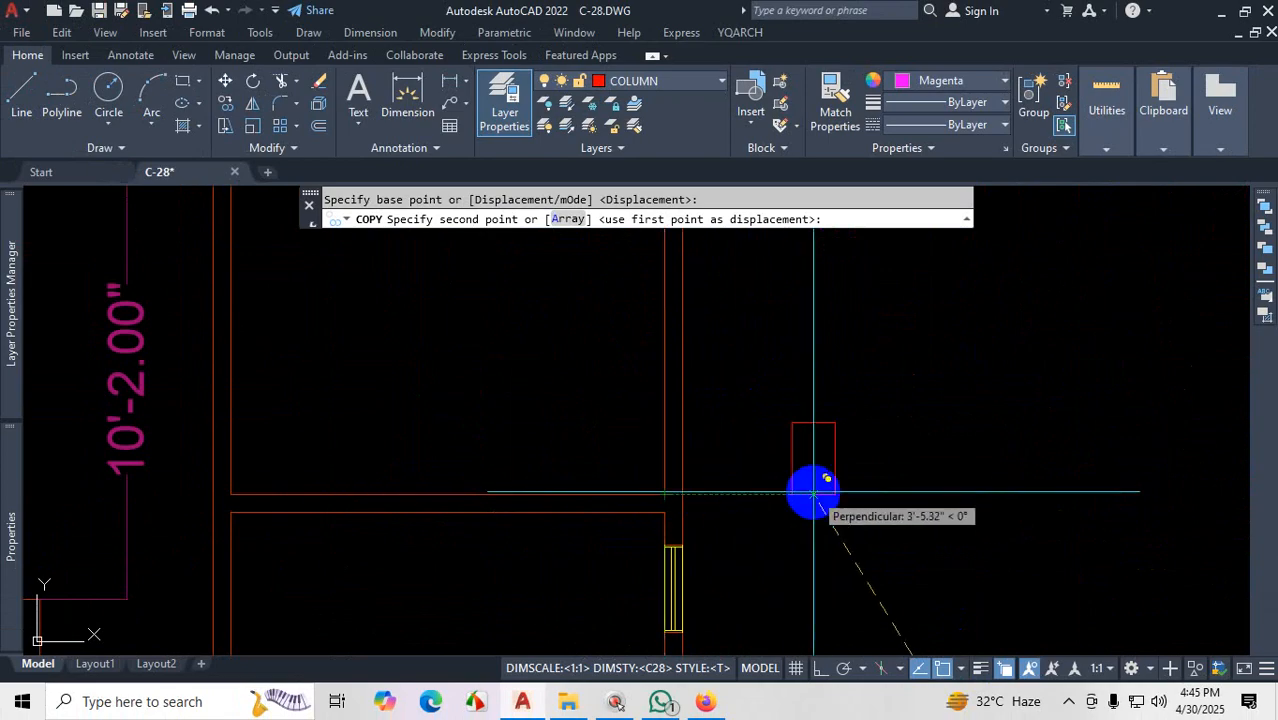
pyautogui.write('18')
pyautogui.press('Return')
# Step: Place another column copy on the outer wall 18" vertically above the same partition corner using object snap tracking, and end the copying
pyautogui.scroll(2, 760, 559)
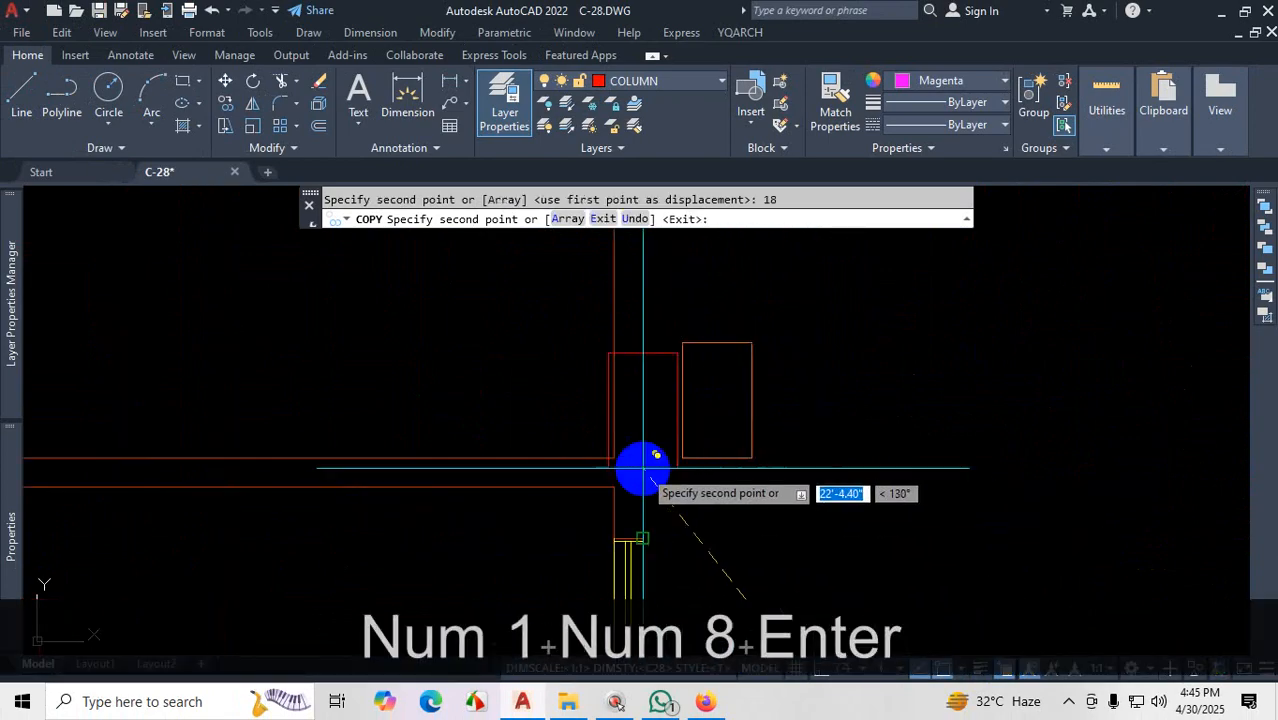
pyautogui.scroll(-2, 512, 452)
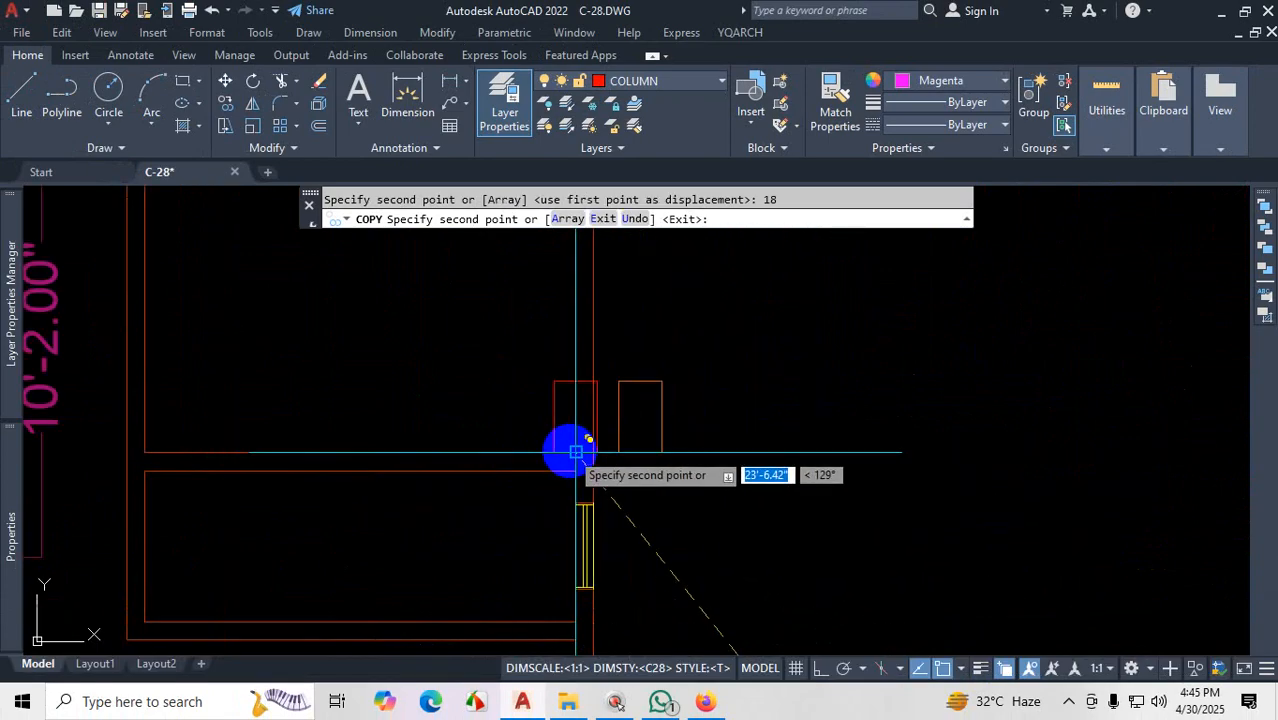
pyautogui.scroll(2, 568, 410)
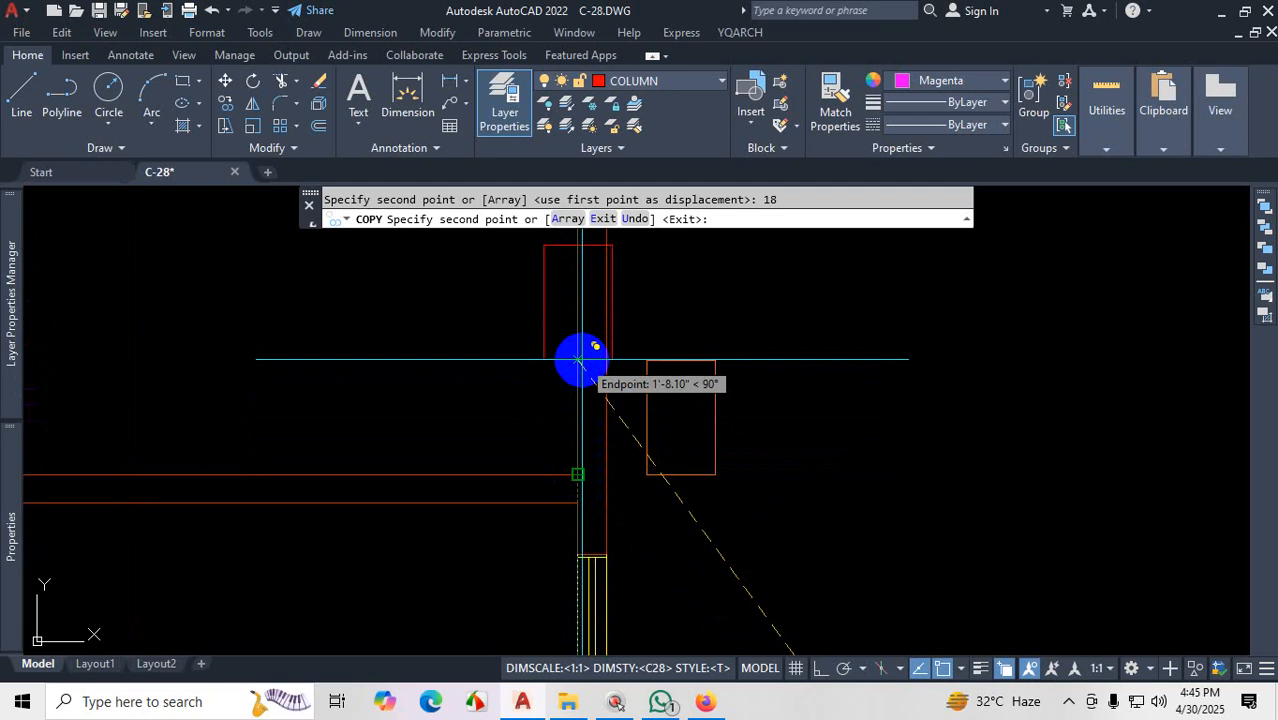
pyautogui.write('18')
pyautogui.press('Return')
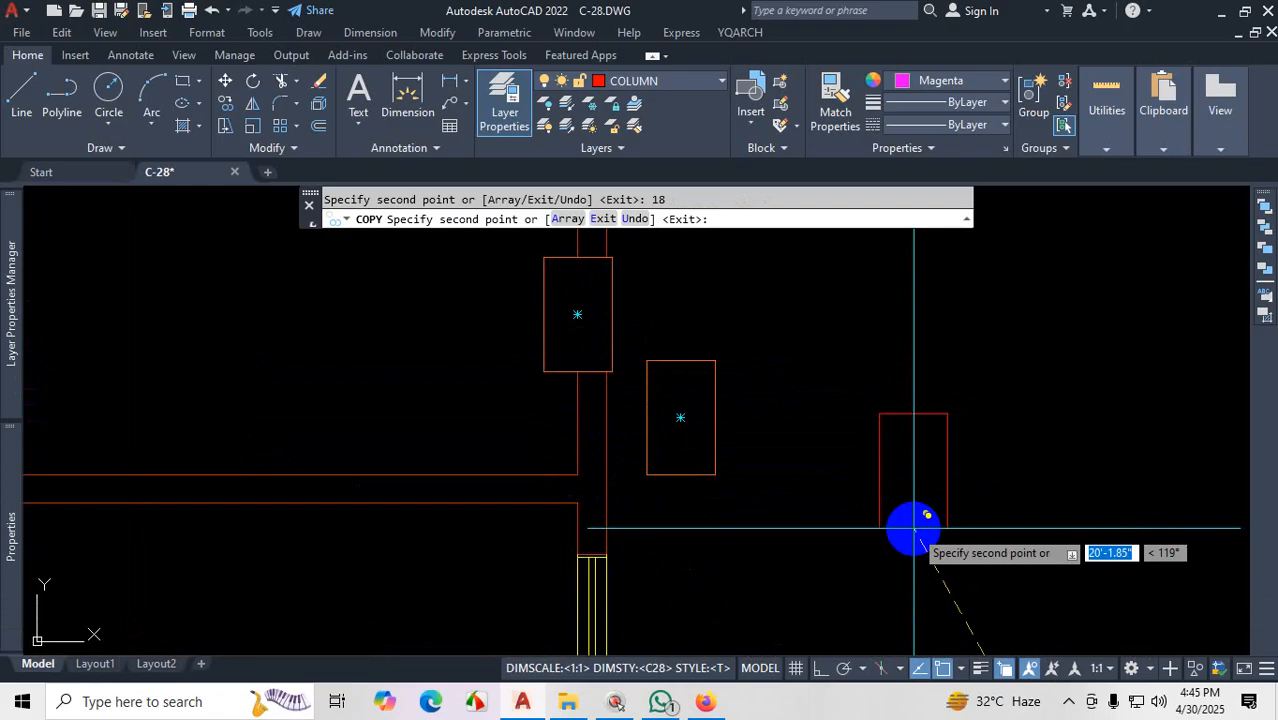
pyautogui.press('Escape')
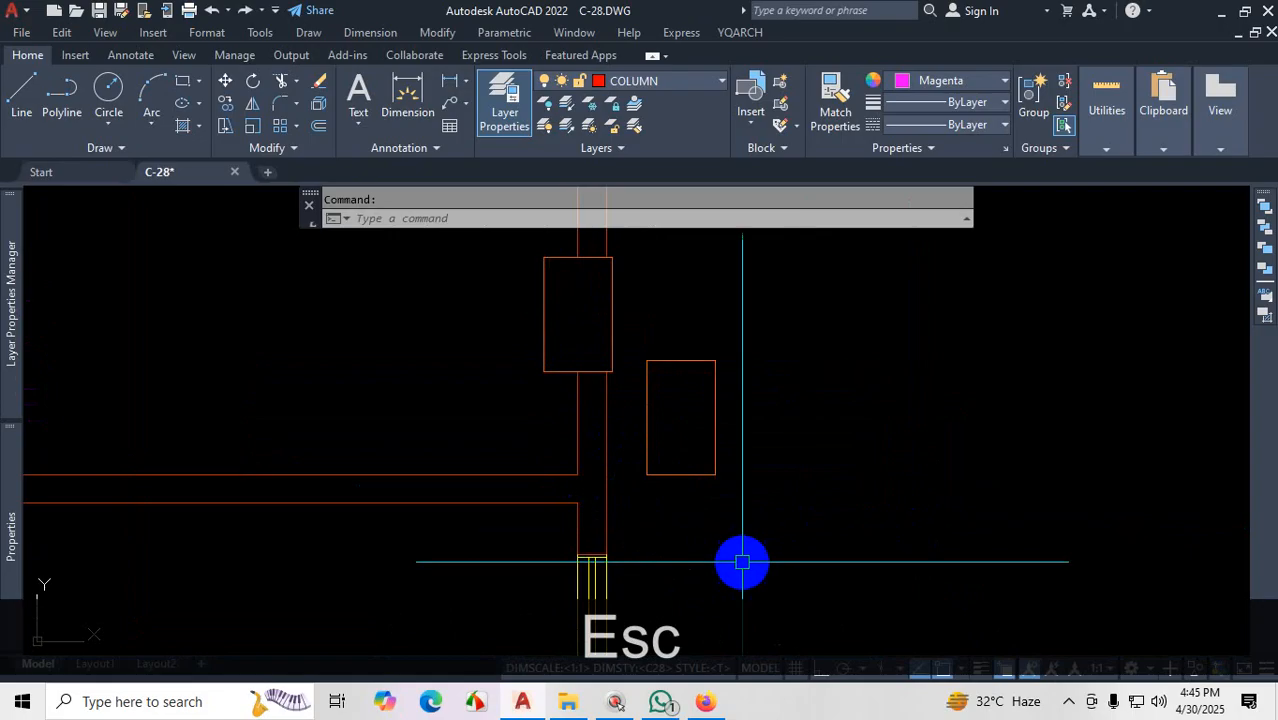
pyautogui.hotkey('ctrl', '1')
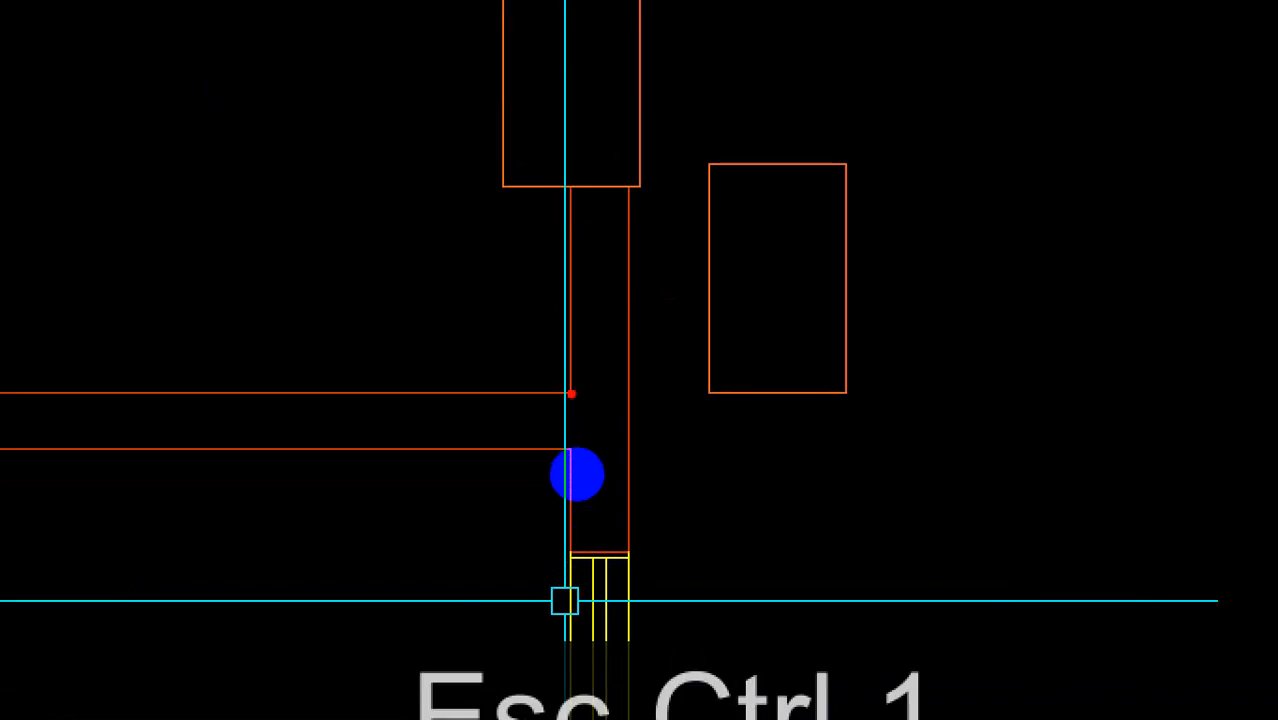
pyautogui.moveTo(579, 390); pyautogui.dragTo(933, 360)
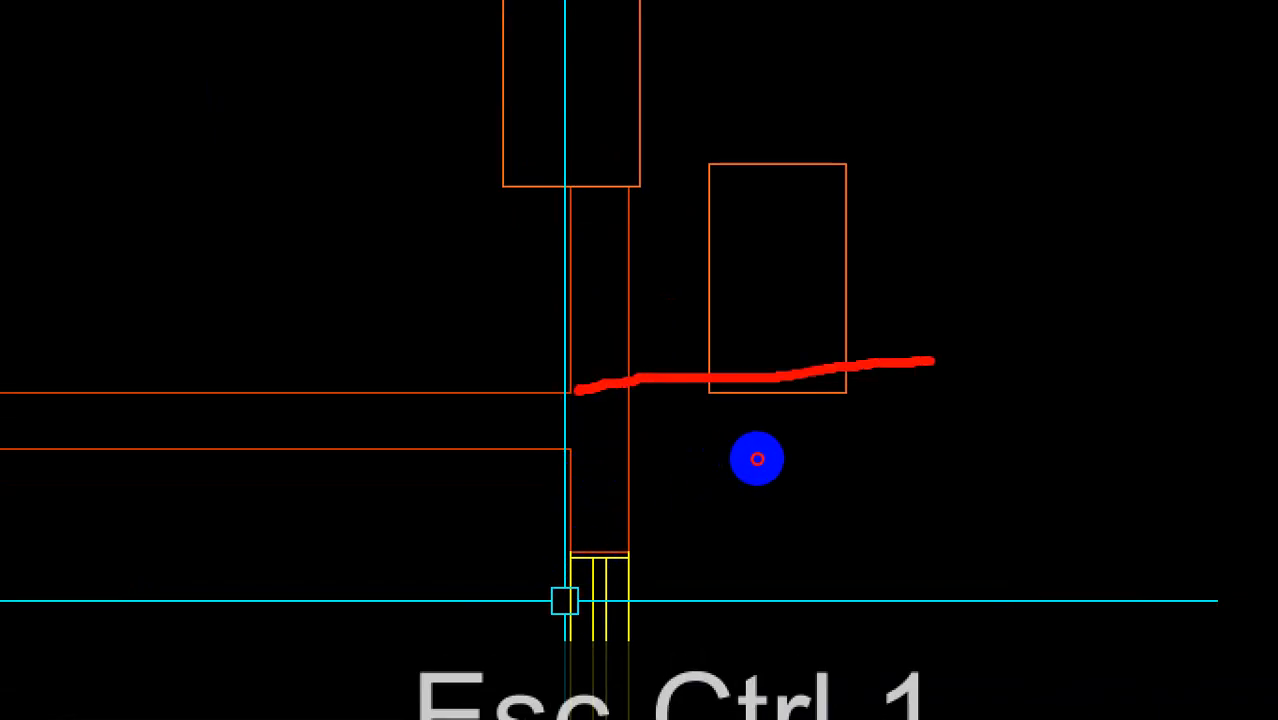
pyautogui.moveTo(973, 522); pyautogui.dragTo(1113, 175)
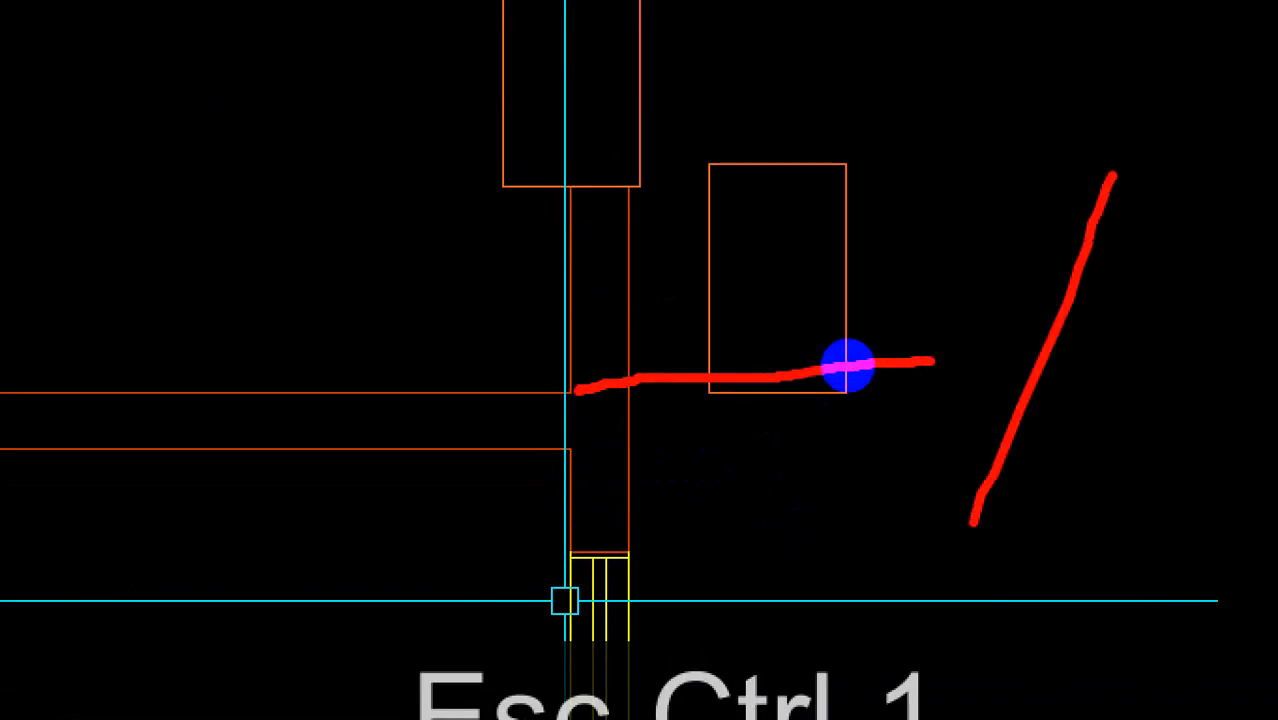
pyautogui.moveTo(1103, 92); pyautogui.dragTo(1148, 134)
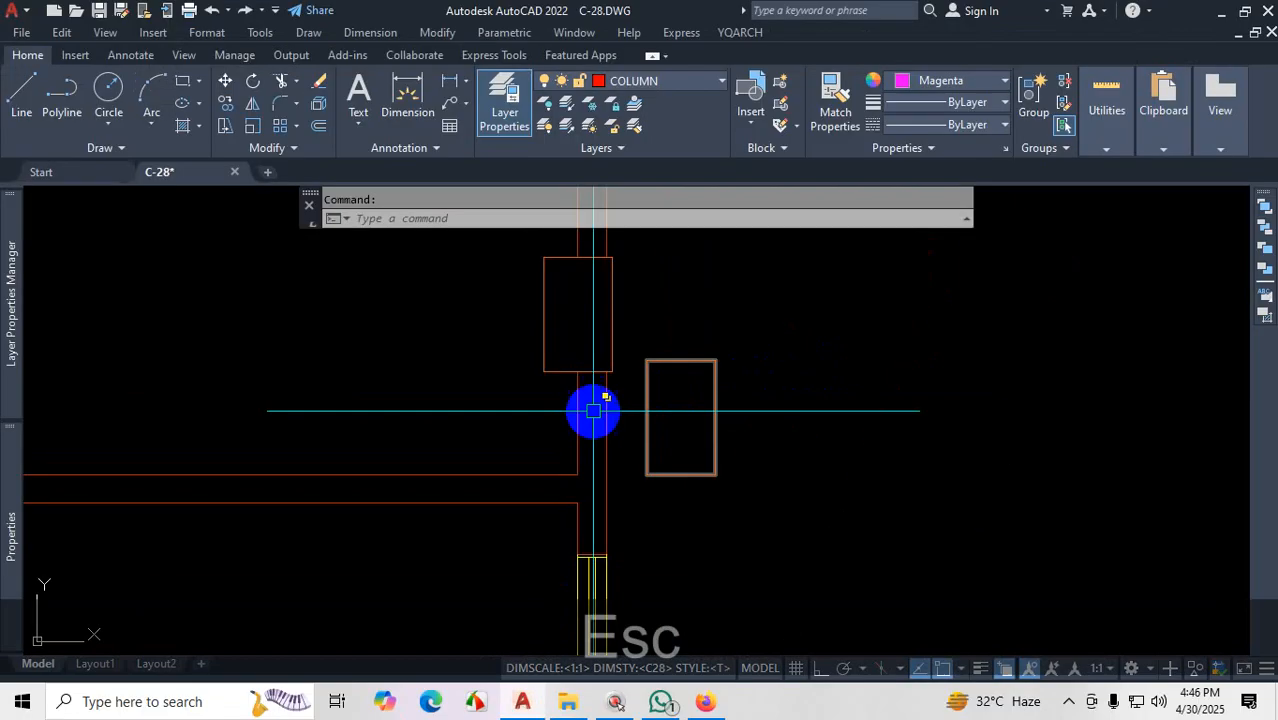
# Step: Draw a horizontal line with Ortho on in the empty space outside the outer wall, beside the two new columns
pyautogui.scroll(-5, 700, 480)
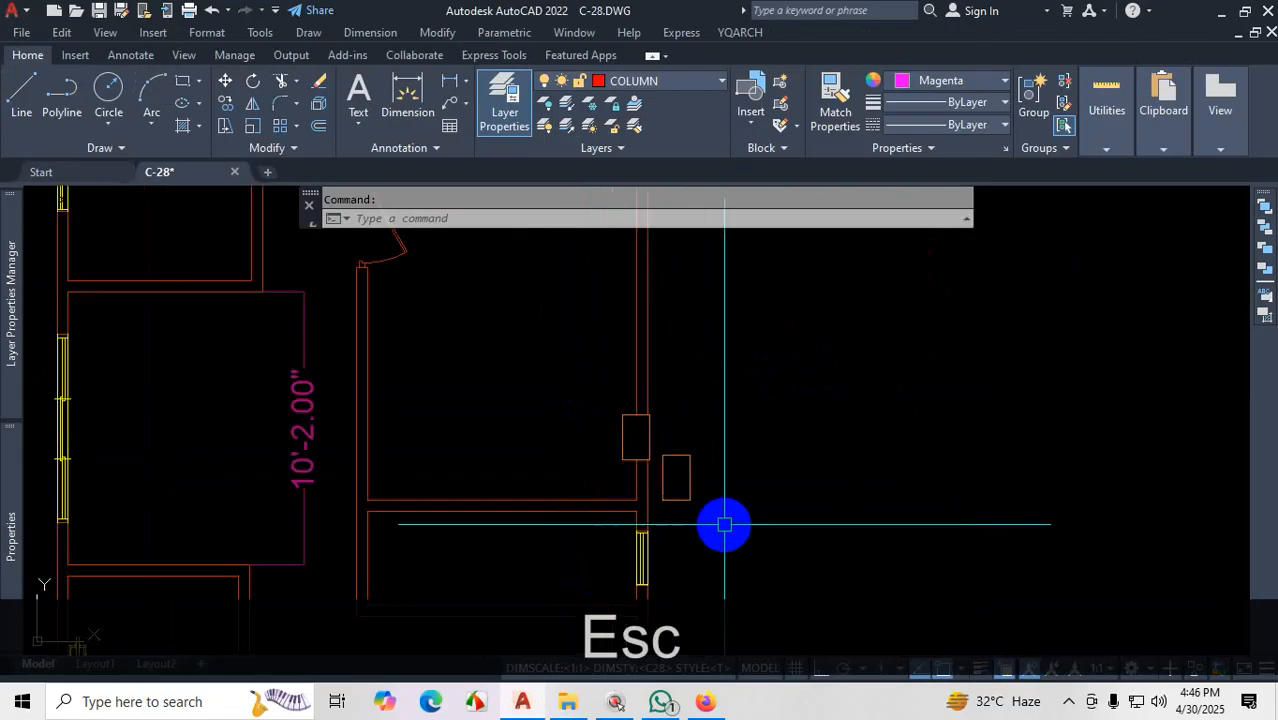
pyautogui.scroll(-2, 765, 450)
pyautogui.click(21, 100)
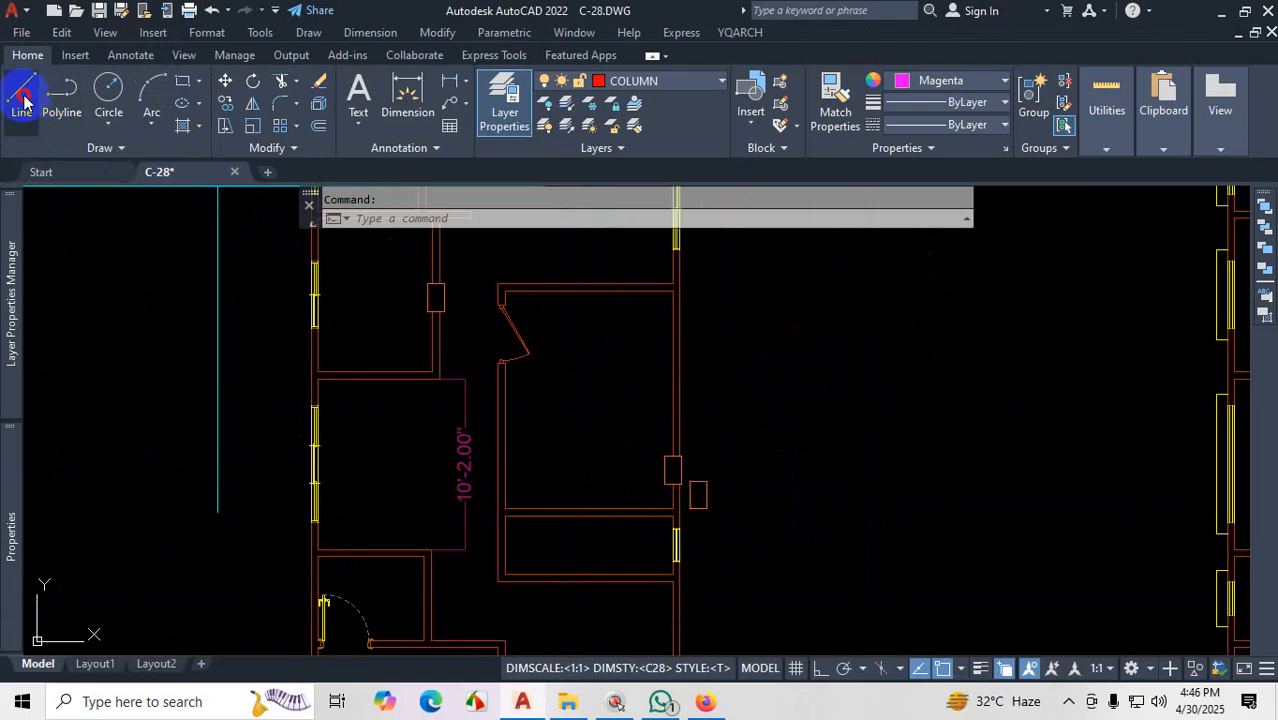
pyautogui.scroll(-2, 556, 456)
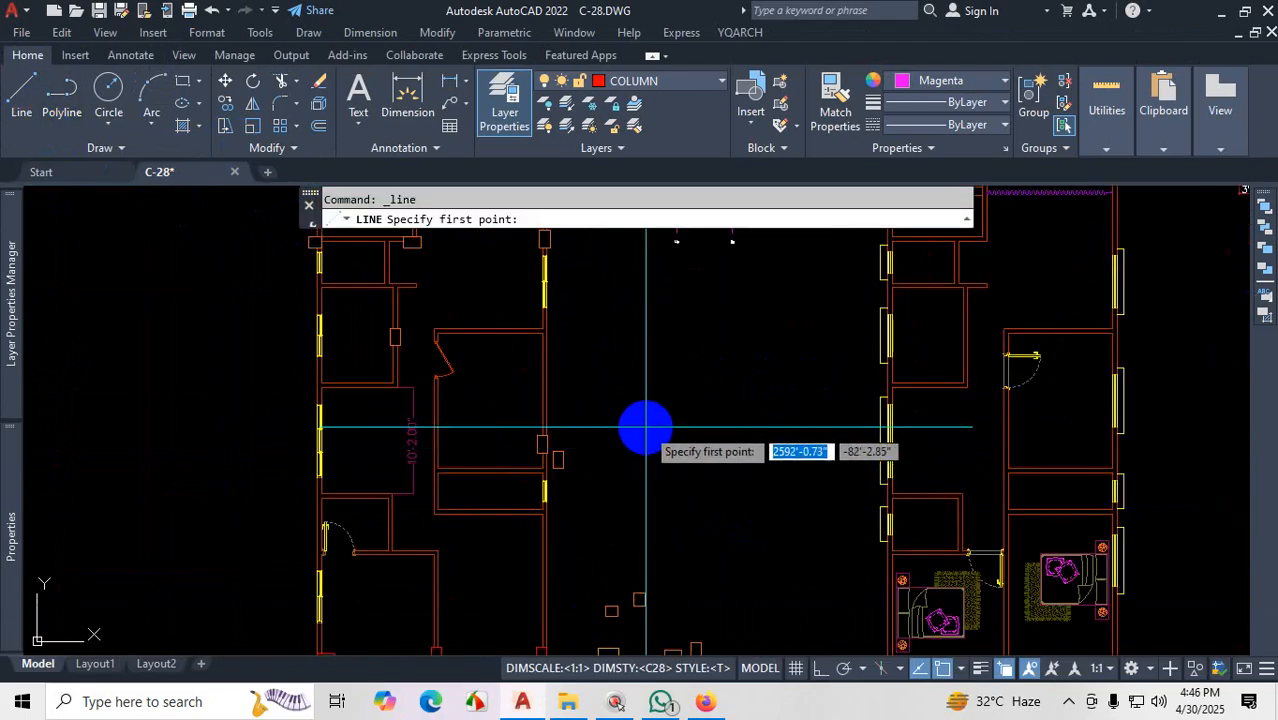
pyautogui.scroll(4, 635, 435)
pyautogui.click(647, 408)
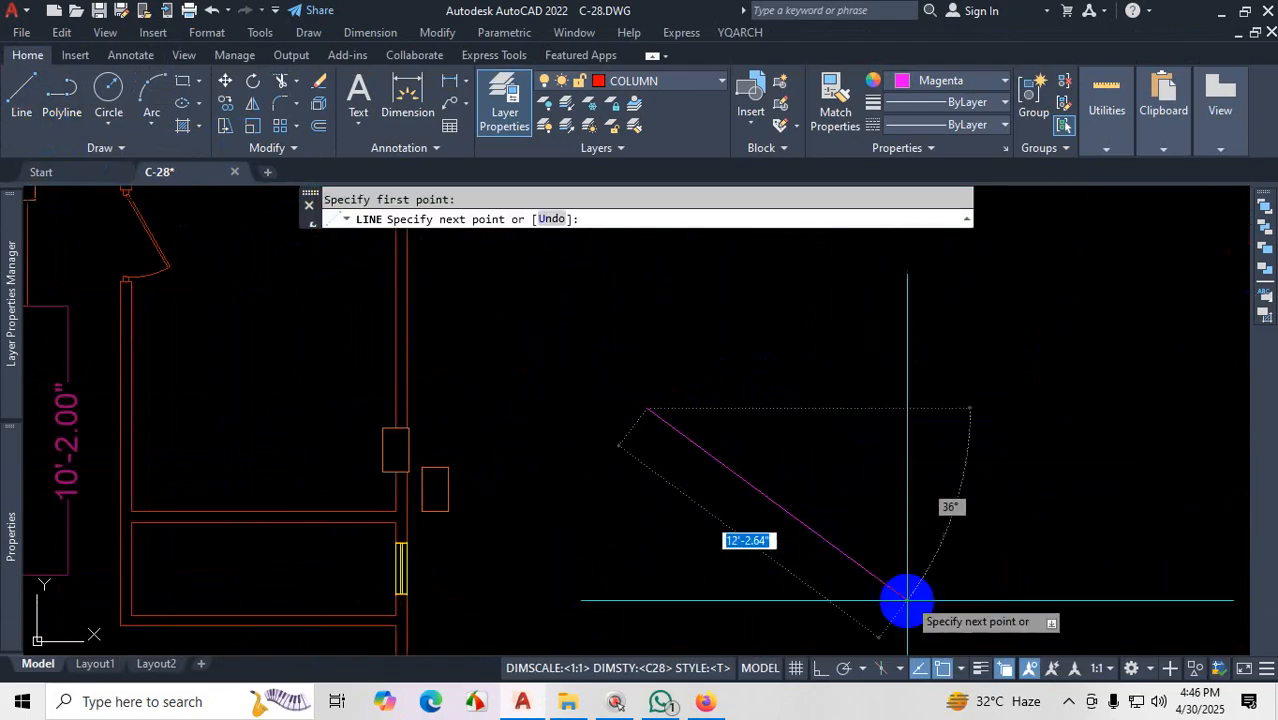
pyautogui.click(818, 669)
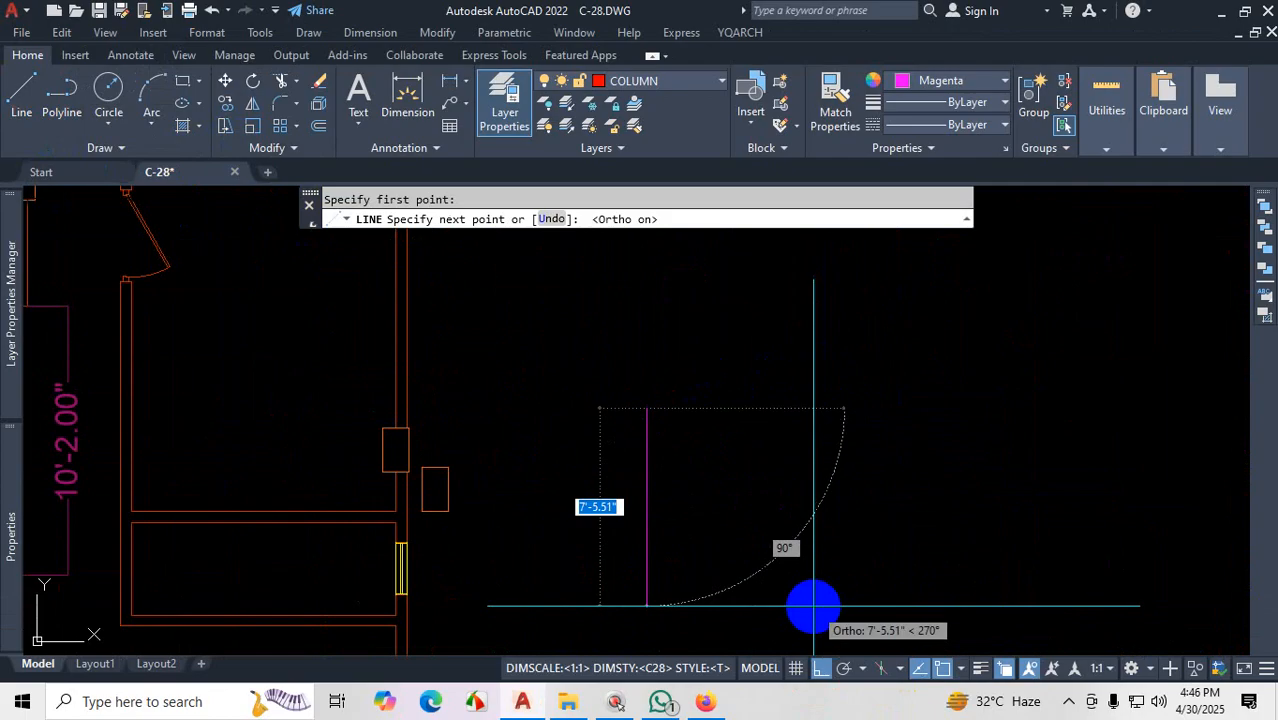
pyautogui.click(810, 445)
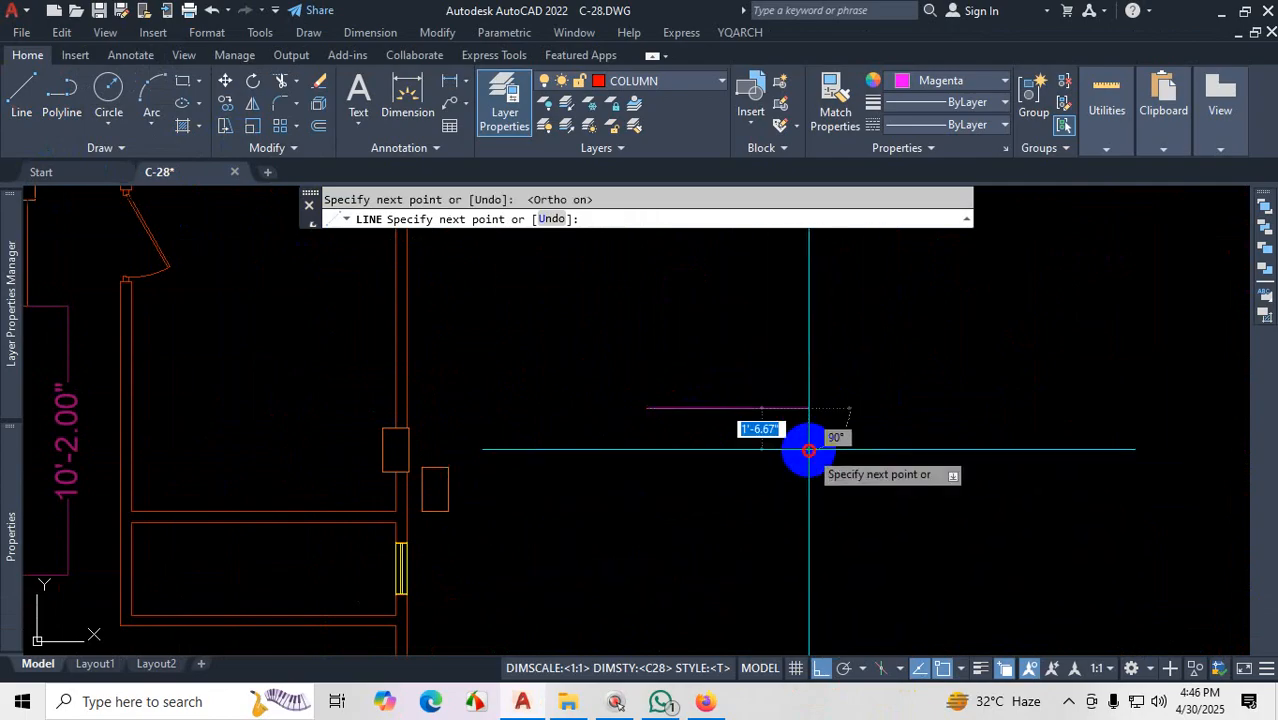
pyautogui.press('Escape')
# Step: Examine the vertical and horizontal object snap tracking guides from the magenta horizontal line's midpoint with the Line command, without picking a point
pyautogui.click(19, 92)
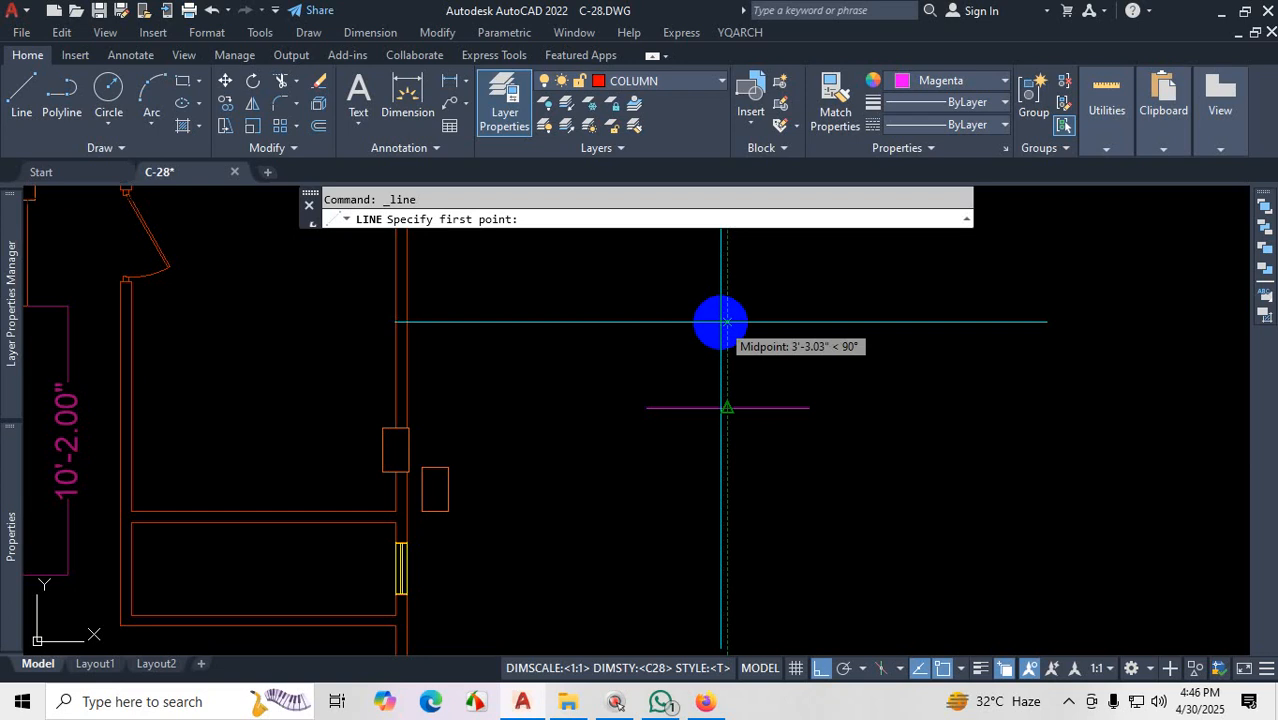
pyautogui.press('Escape')
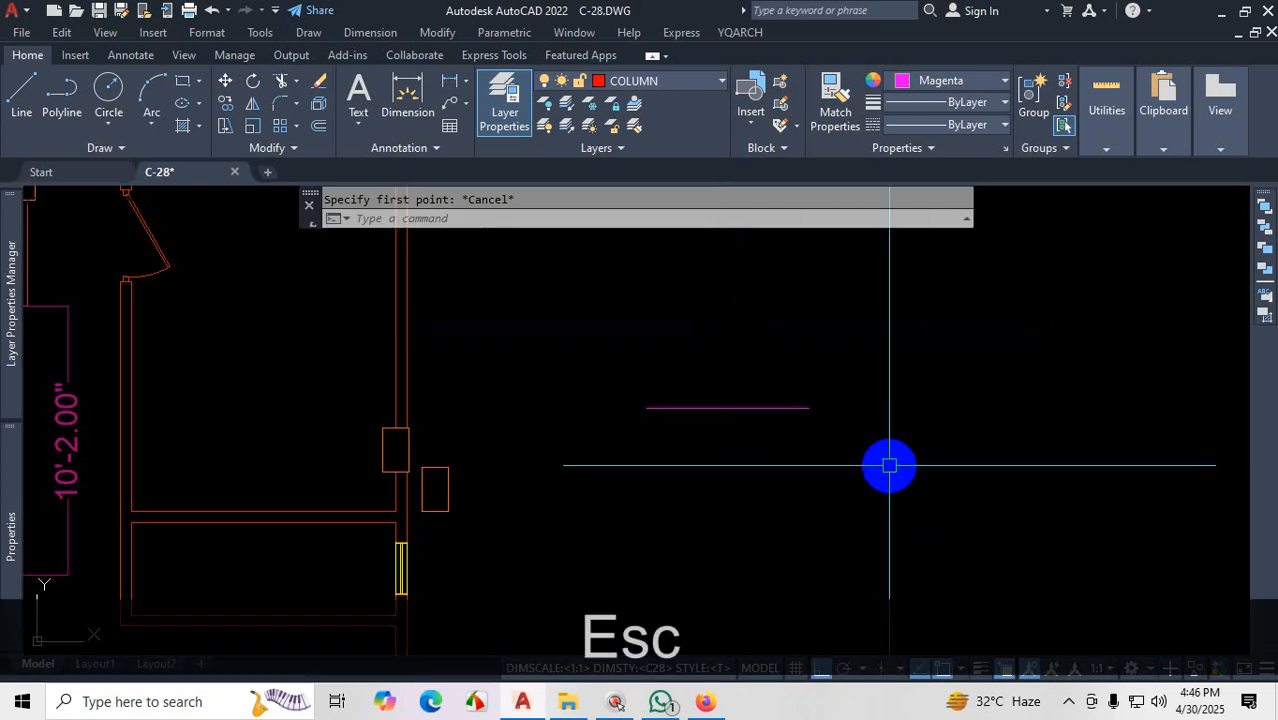
pyautogui.click(24, 100)
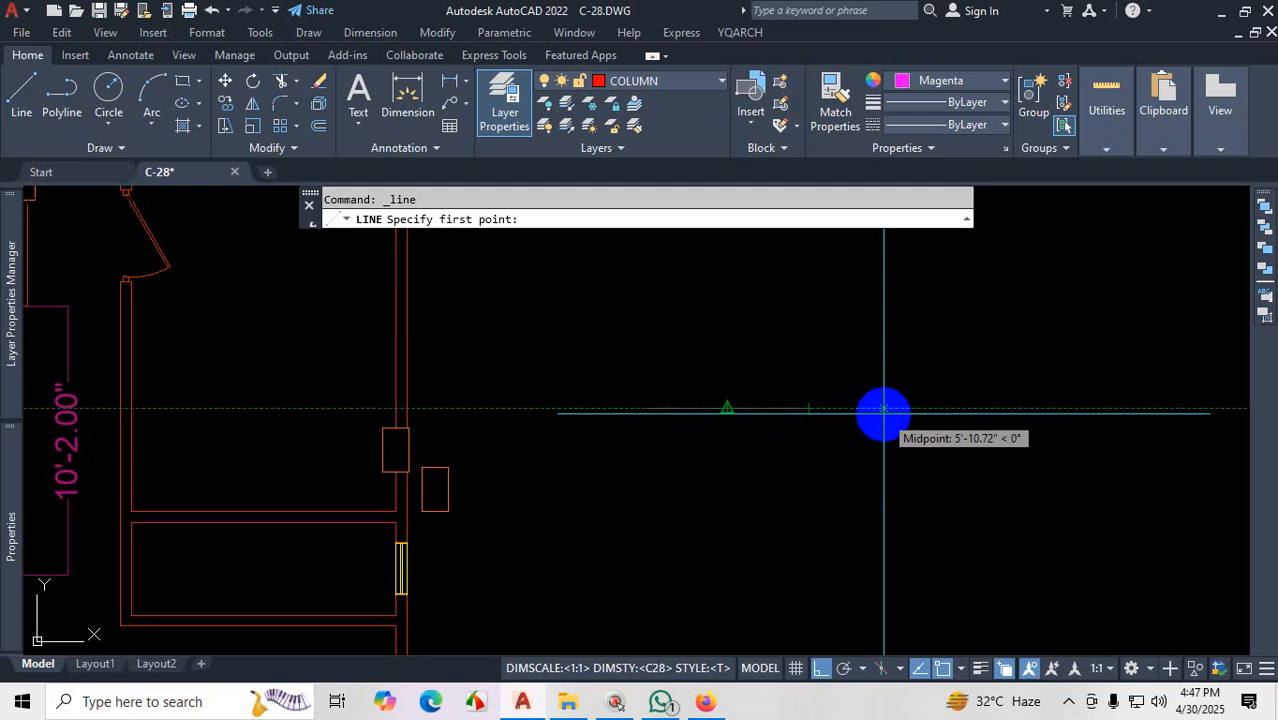
pyautogui.press('Escape')
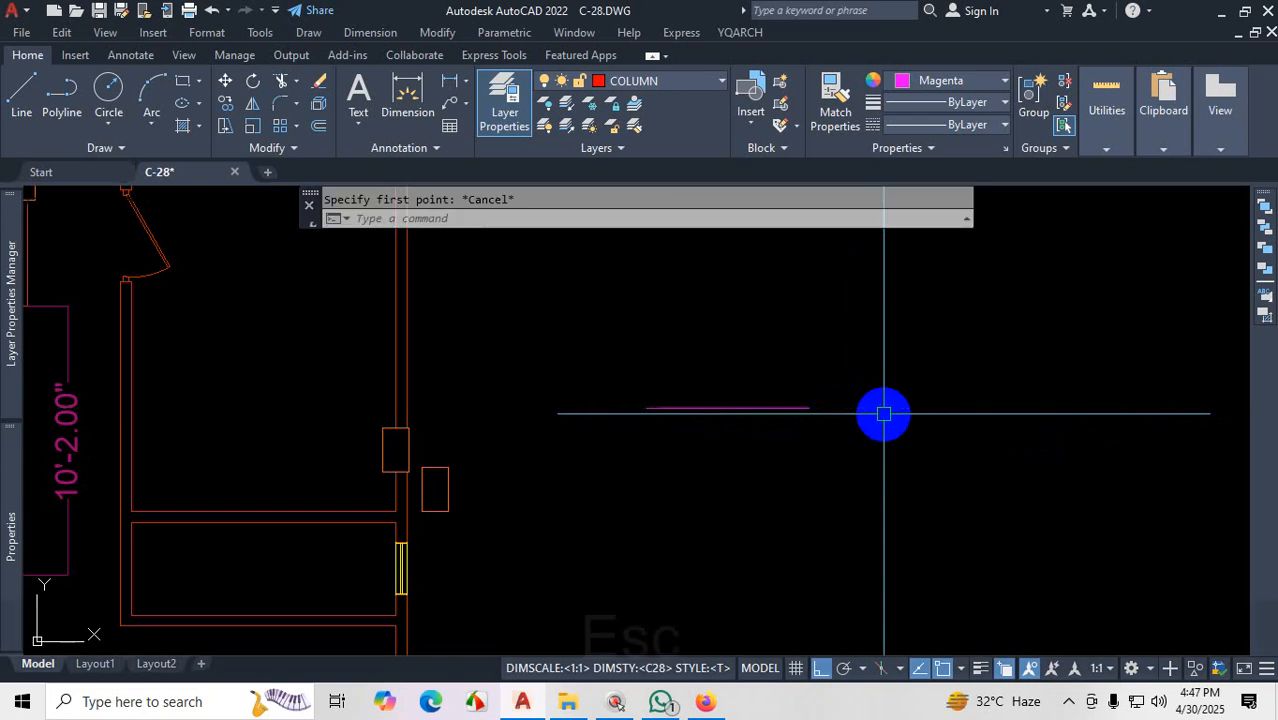
# Step: Examine the extension guide beyond the horizontal line's end and the tracking guide below its midpoint with the Line command, without drawing
pyautogui.click(30, 93)
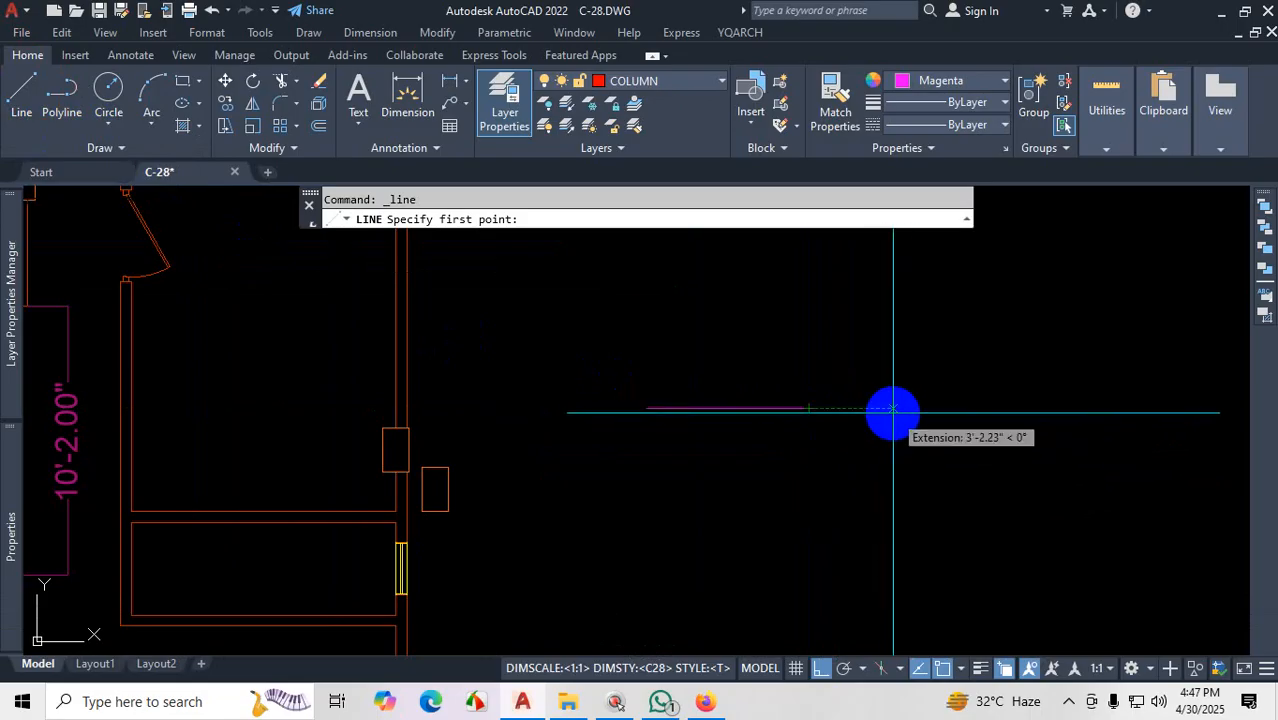
pyautogui.hotkey('ctrl', '1')
pyautogui.click(893, 413)
pyautogui.moveTo(810, 395); pyautogui.dragTo(810, 424)
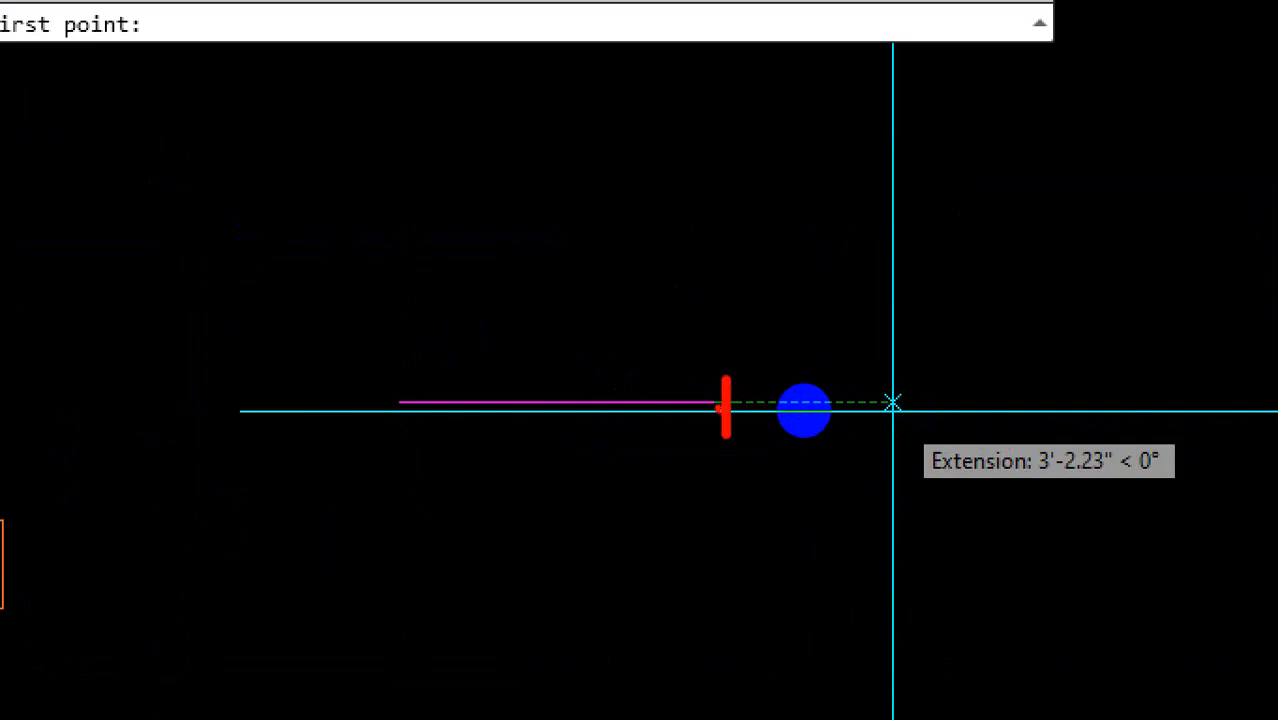
pyautogui.moveTo(732, 407); pyautogui.dragTo(889, 410)
pyautogui.moveTo(985, 430)
pyautogui.mouseDown()
pyautogui.moveTo(976, 456)
pyautogui.moveTo(900, 455)
pyautogui.mouseUp()
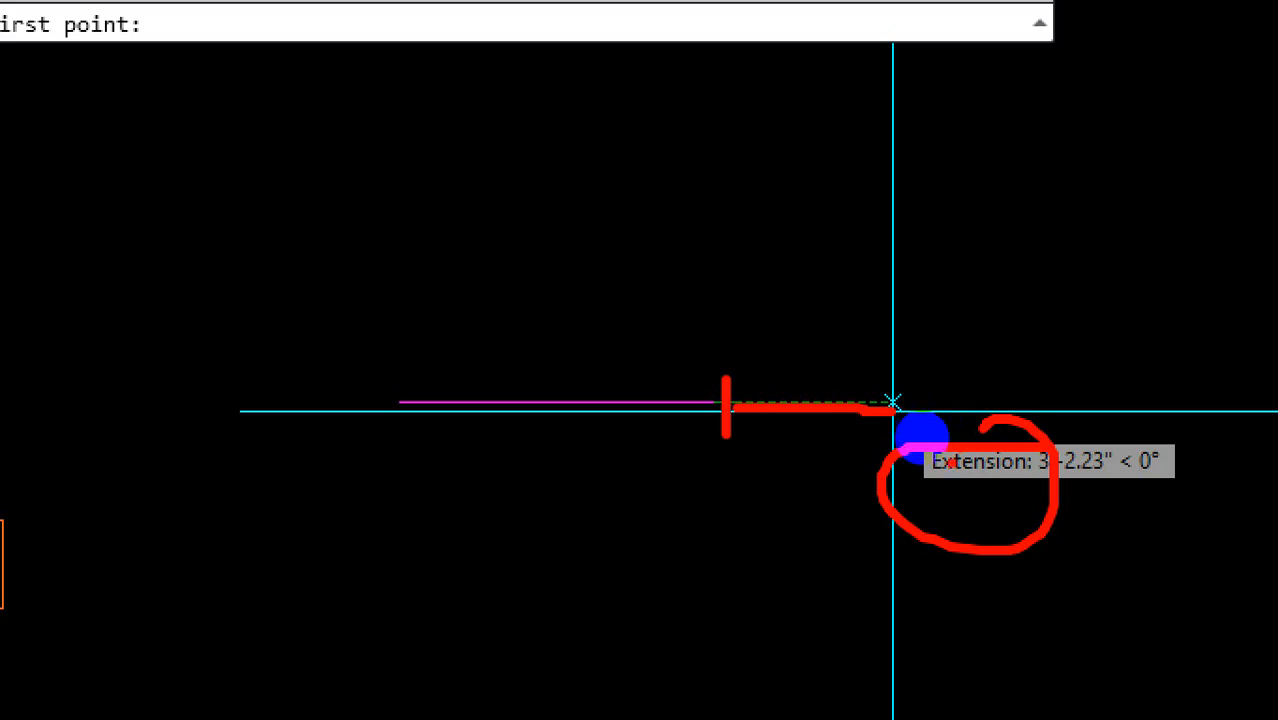
pyautogui.press('Escape')
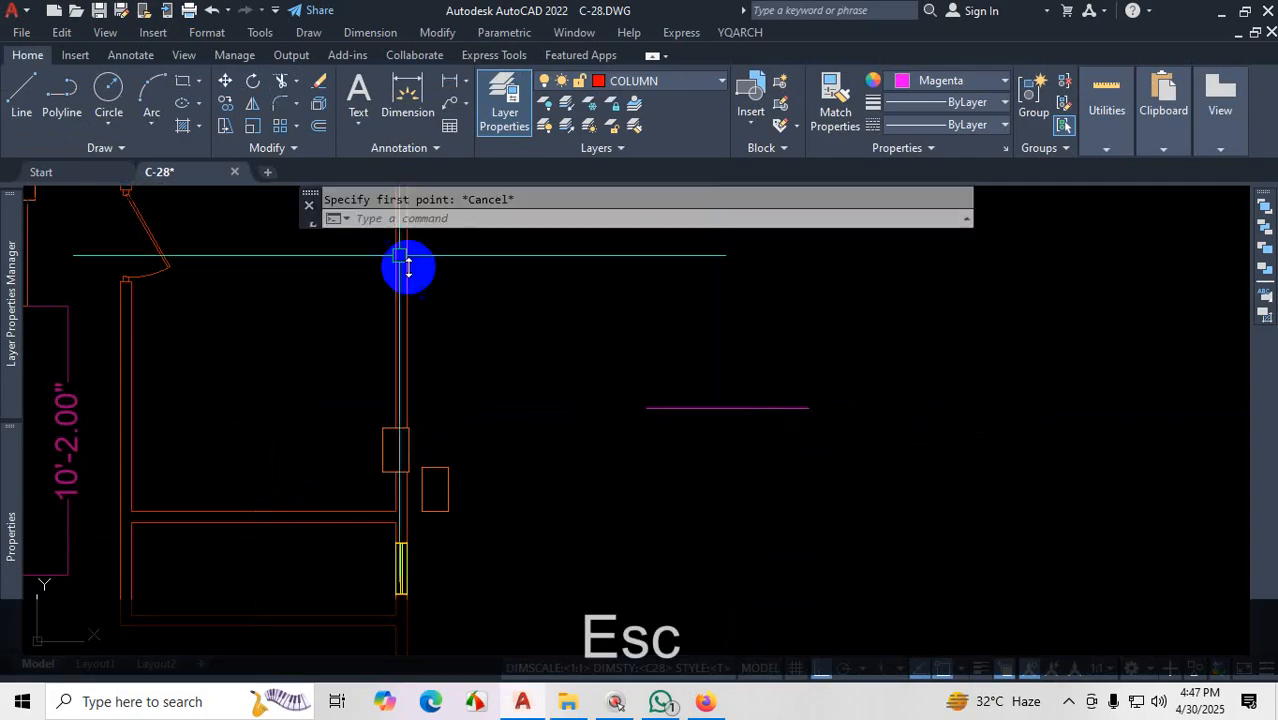
pyautogui.click(22, 95)
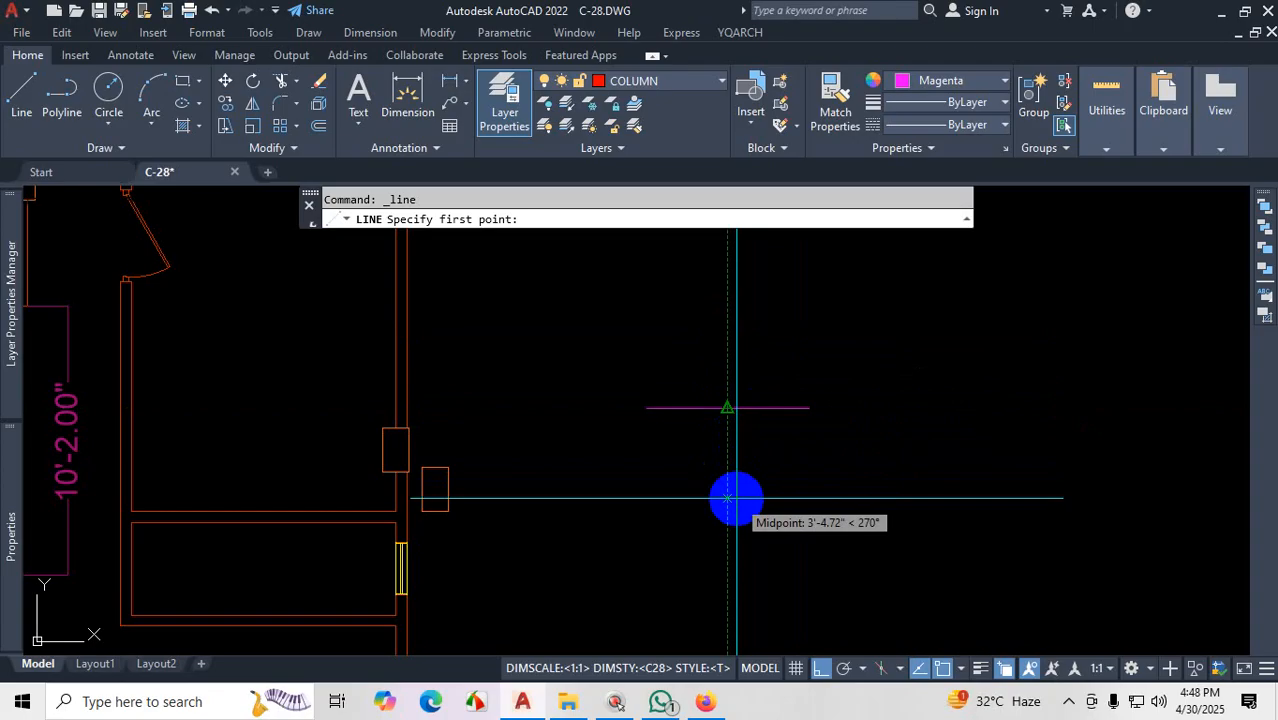
pyautogui.press('Escape')
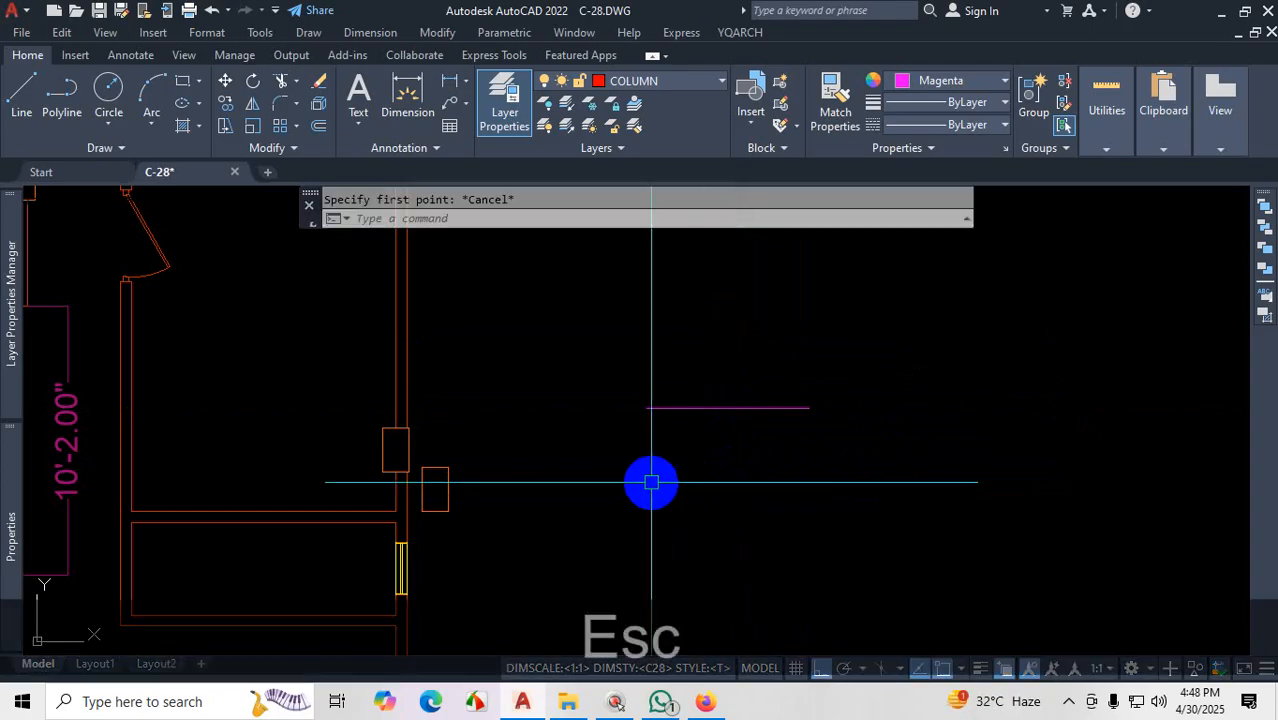
# Step: Draw a slanted line upward from the horizontal line's midpoint with Ortho off
pyautogui.click(21, 95)
pyautogui.click(727, 407)
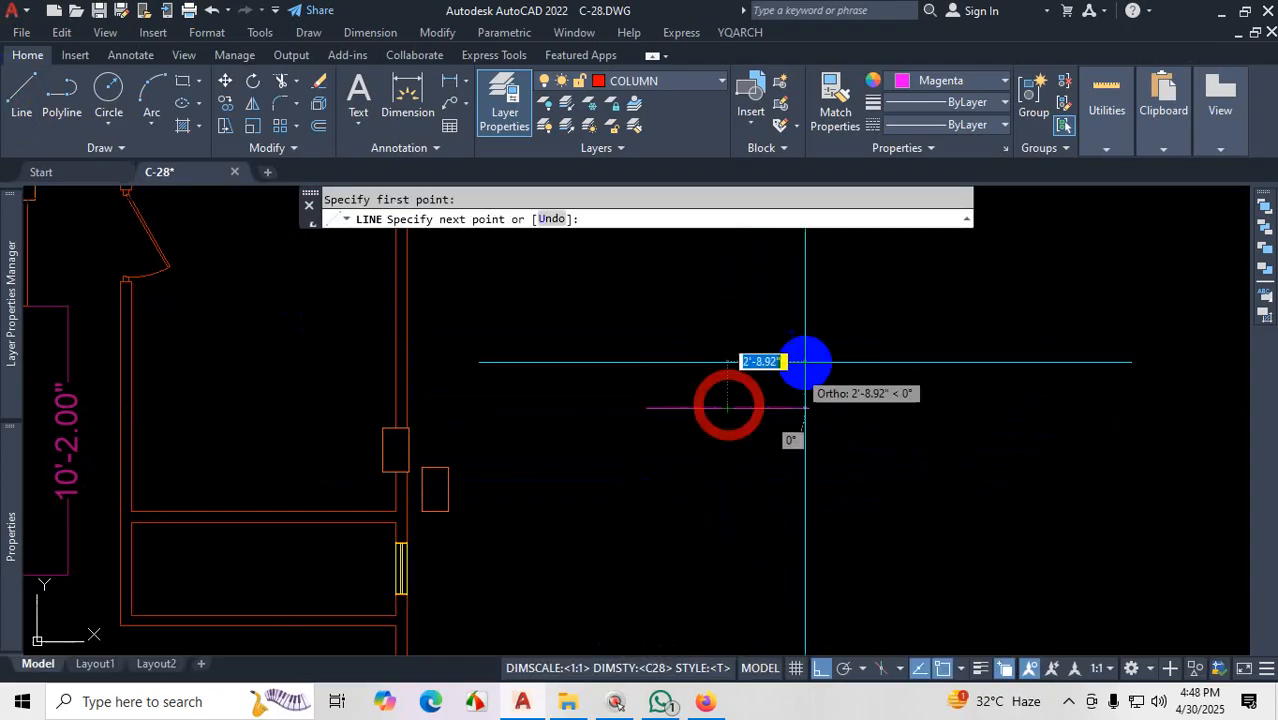
pyautogui.click(819, 668)
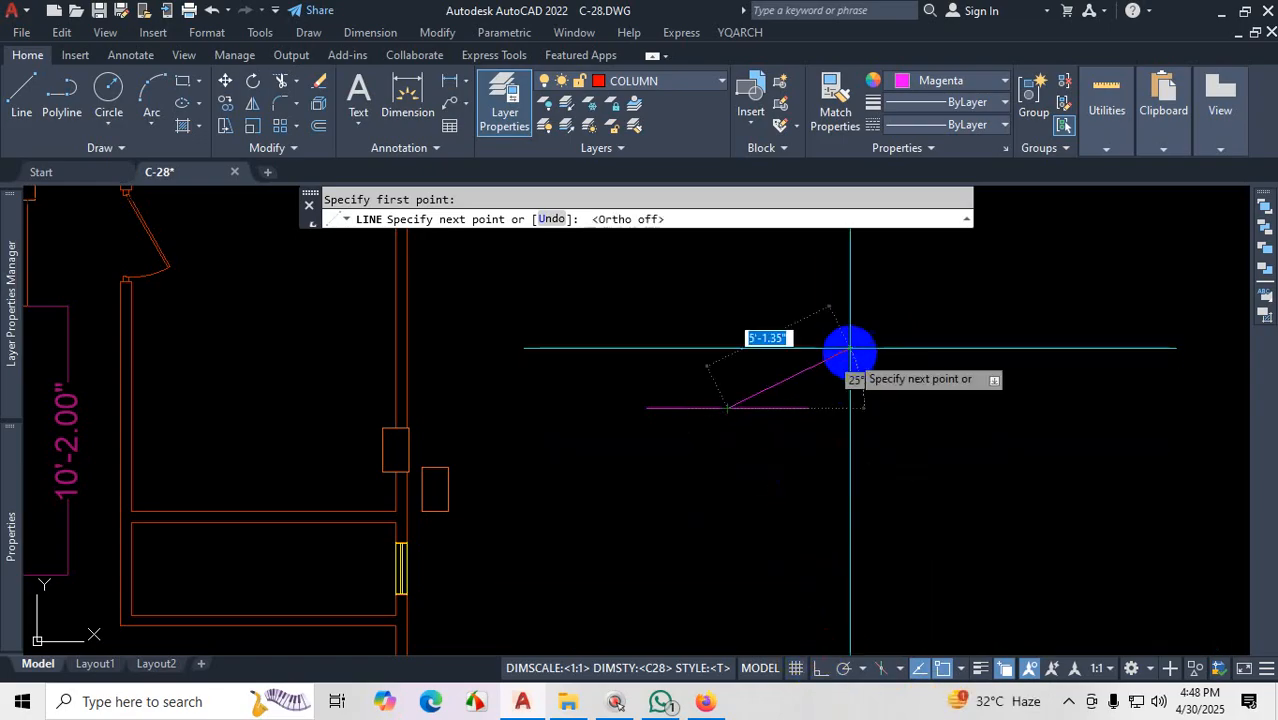
pyautogui.scroll(-5, 747, 467)
pyautogui.press('Escape')
pyautogui.scroll(6, 747, 467)
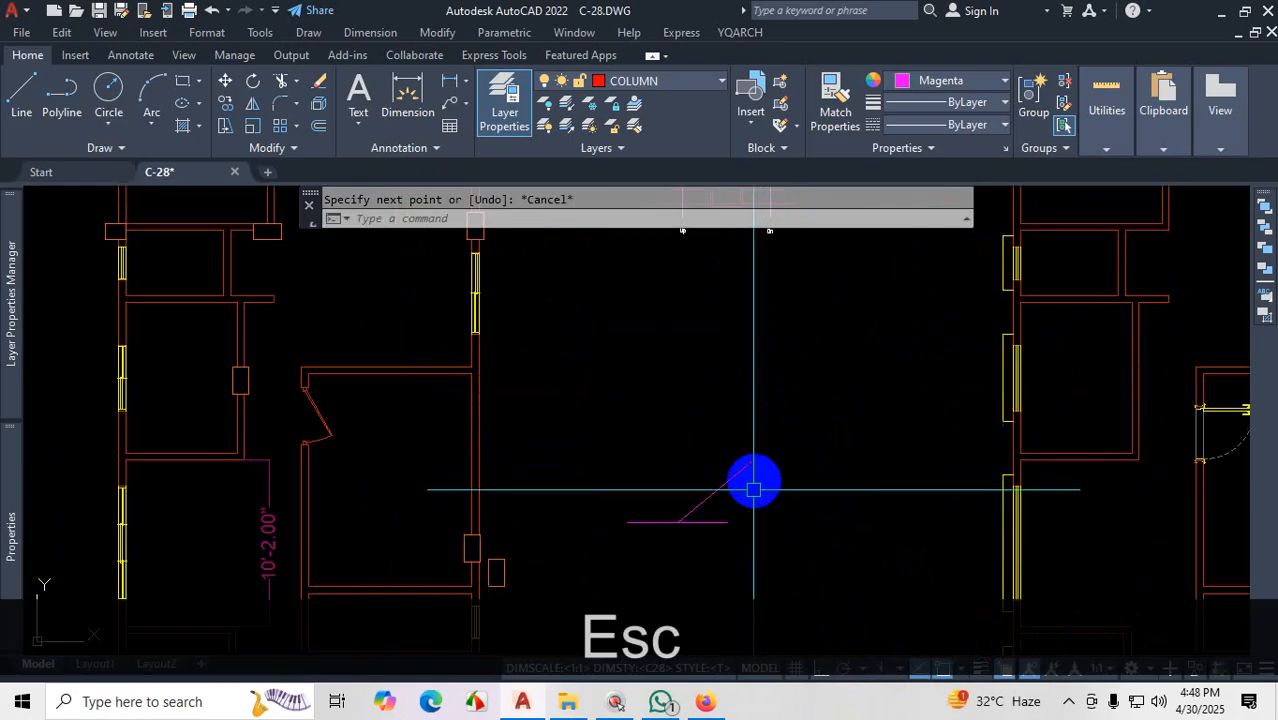
# Step: Examine the object snap tracking guide from the slanted line's upper endpoint with the Line command, then cancel it
pyautogui.click(21, 97)
pyautogui.scroll(2, 780, 440)
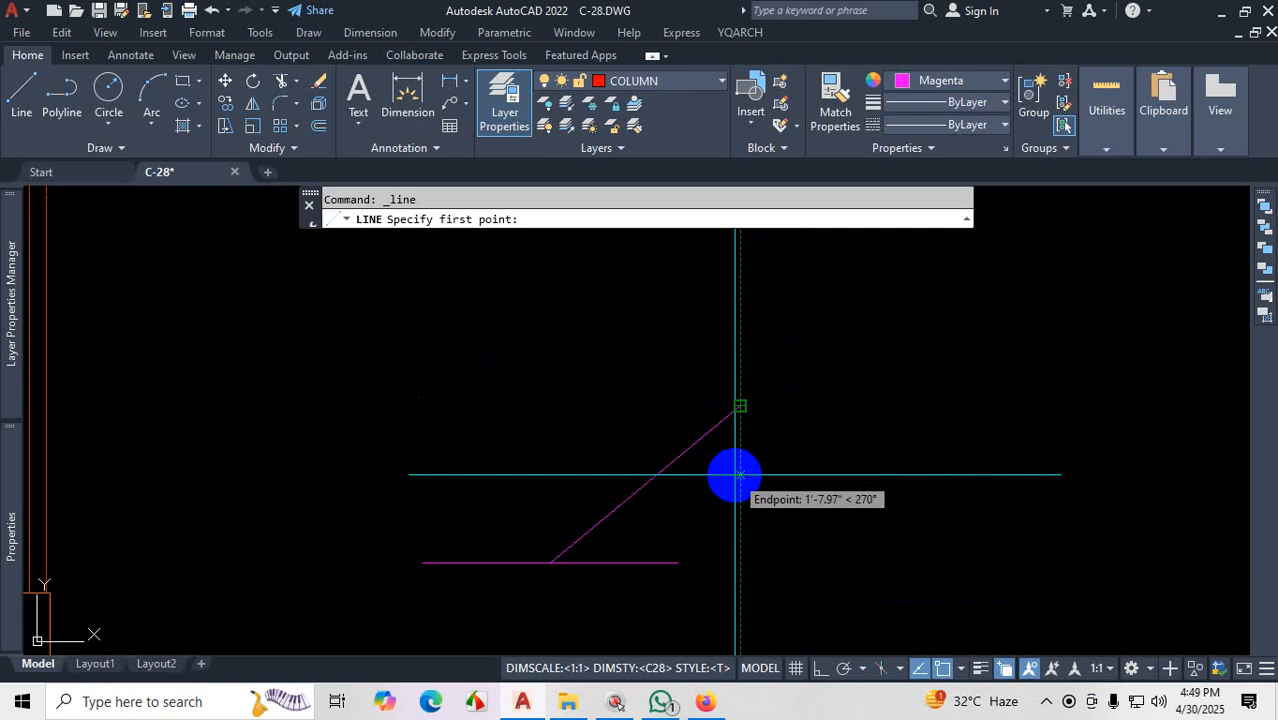
pyautogui.press('Escape')
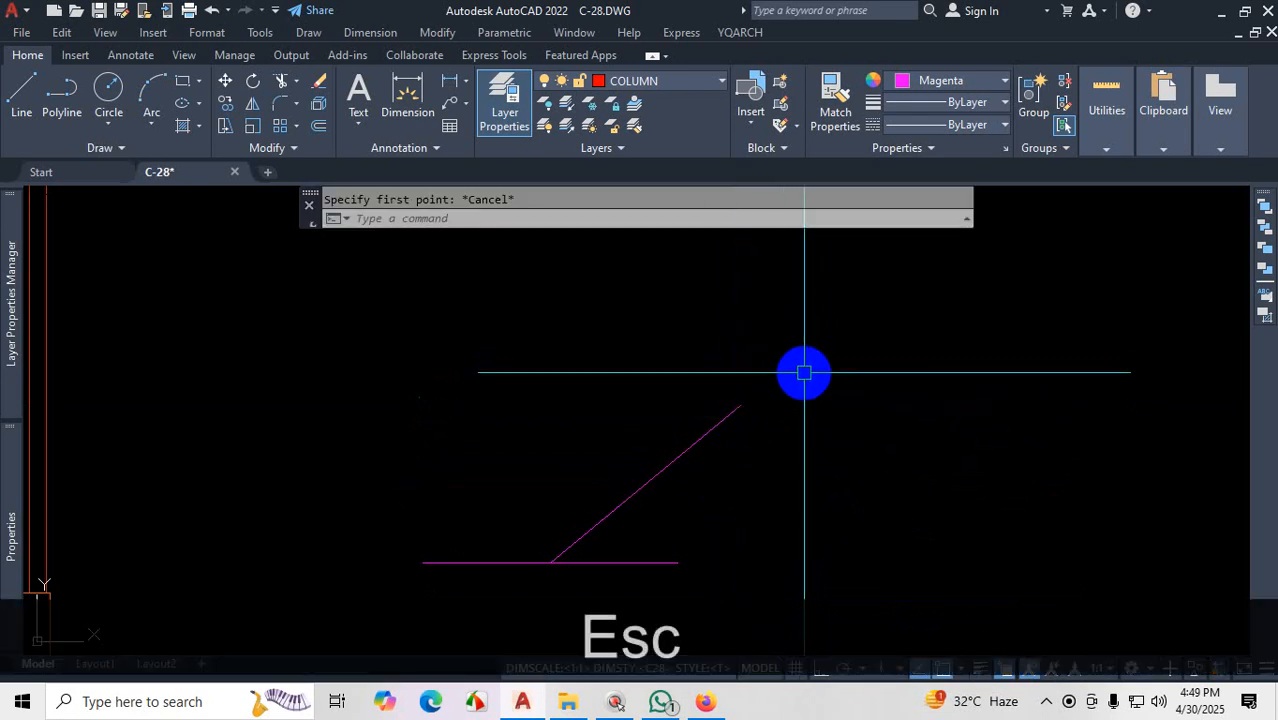
pyautogui.press('ctrl')
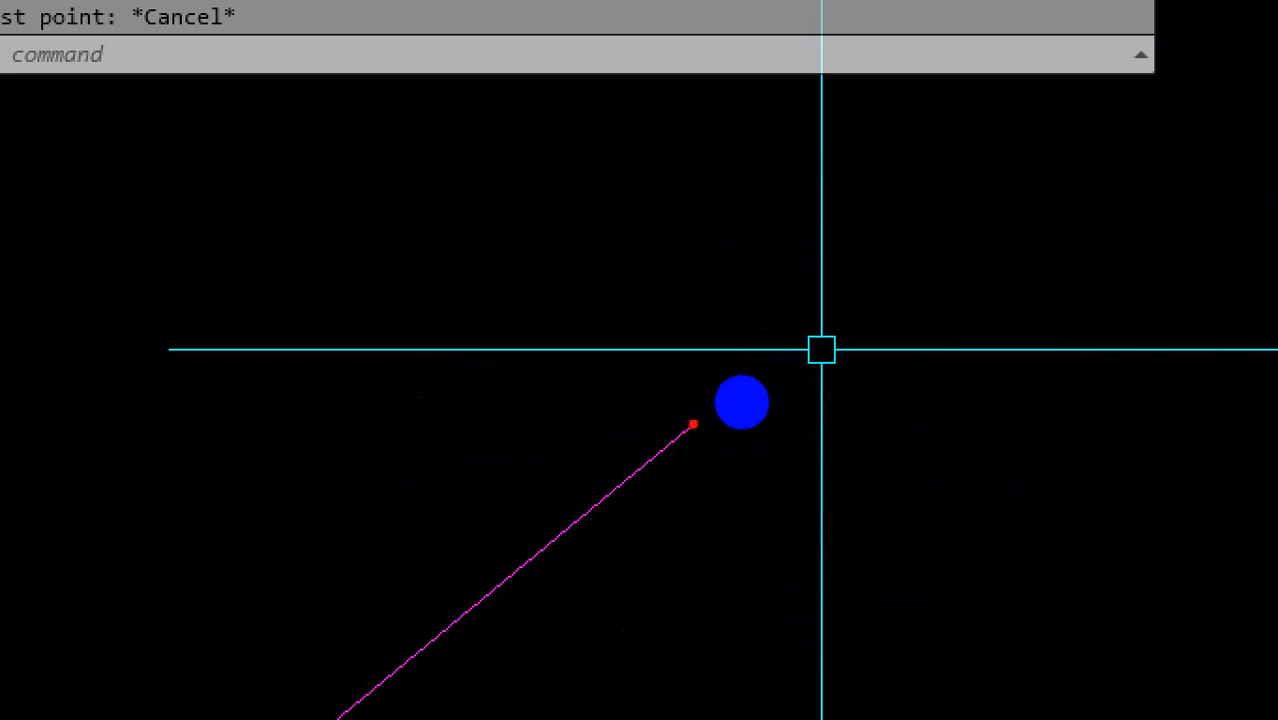
pyautogui.moveTo(693, 424)
pyautogui.mouseDown()
pyautogui.moveTo(750, 390)
pyautogui.moveTo(870, 245)
pyautogui.moveTo(900, 276)
pyautogui.mouseUp()
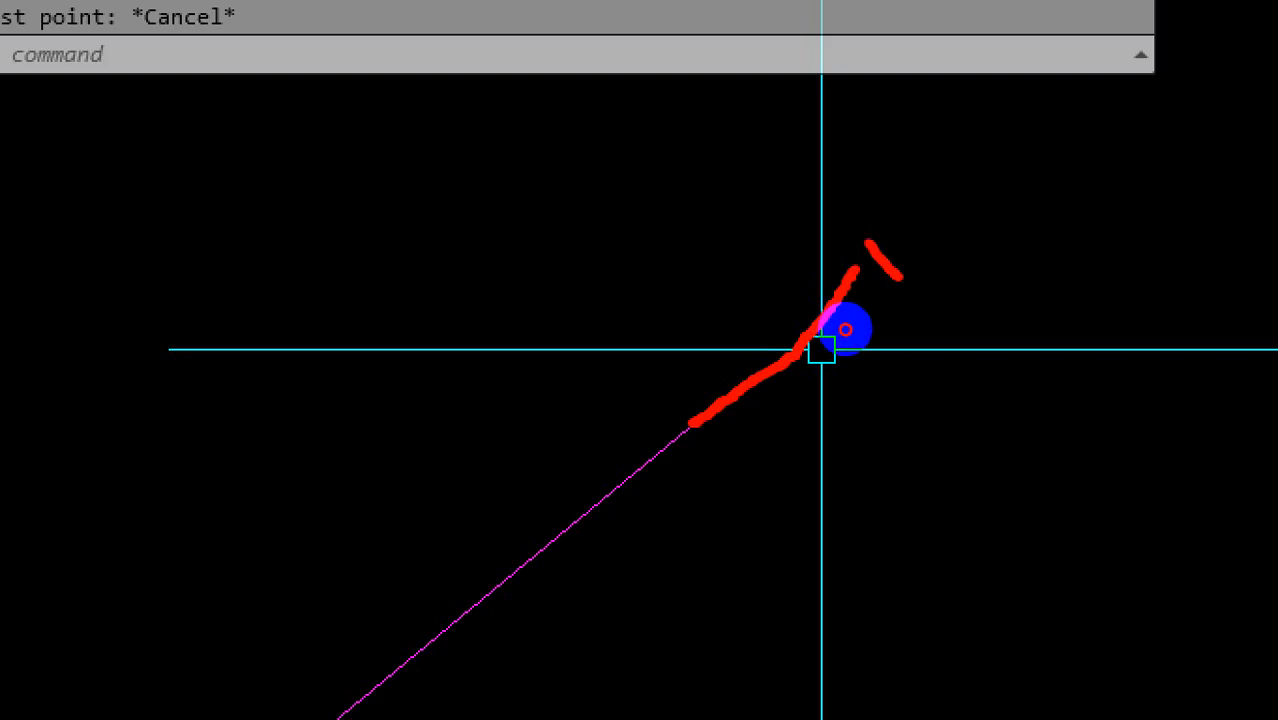
pyautogui.click(698, 442)
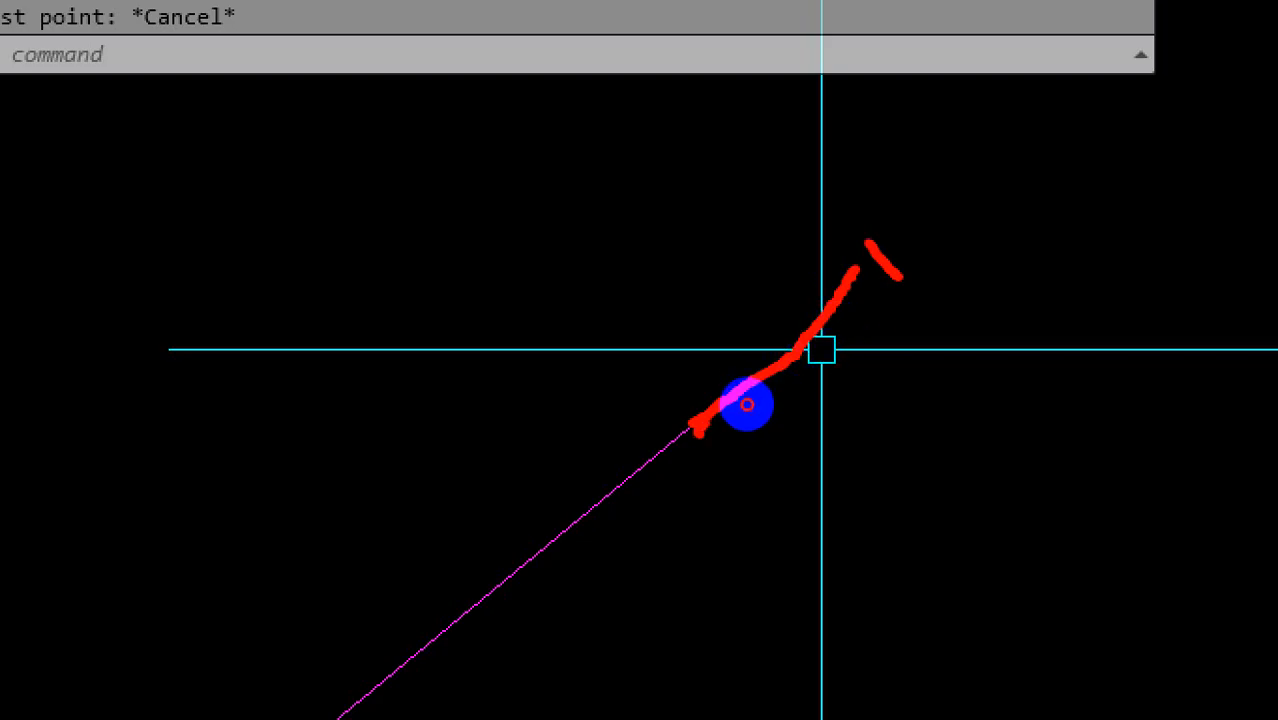
pyautogui.moveTo(747, 404); pyautogui.dragTo(899, 262)
pyautogui.moveTo(698, 432); pyautogui.dragTo(1276, 5)
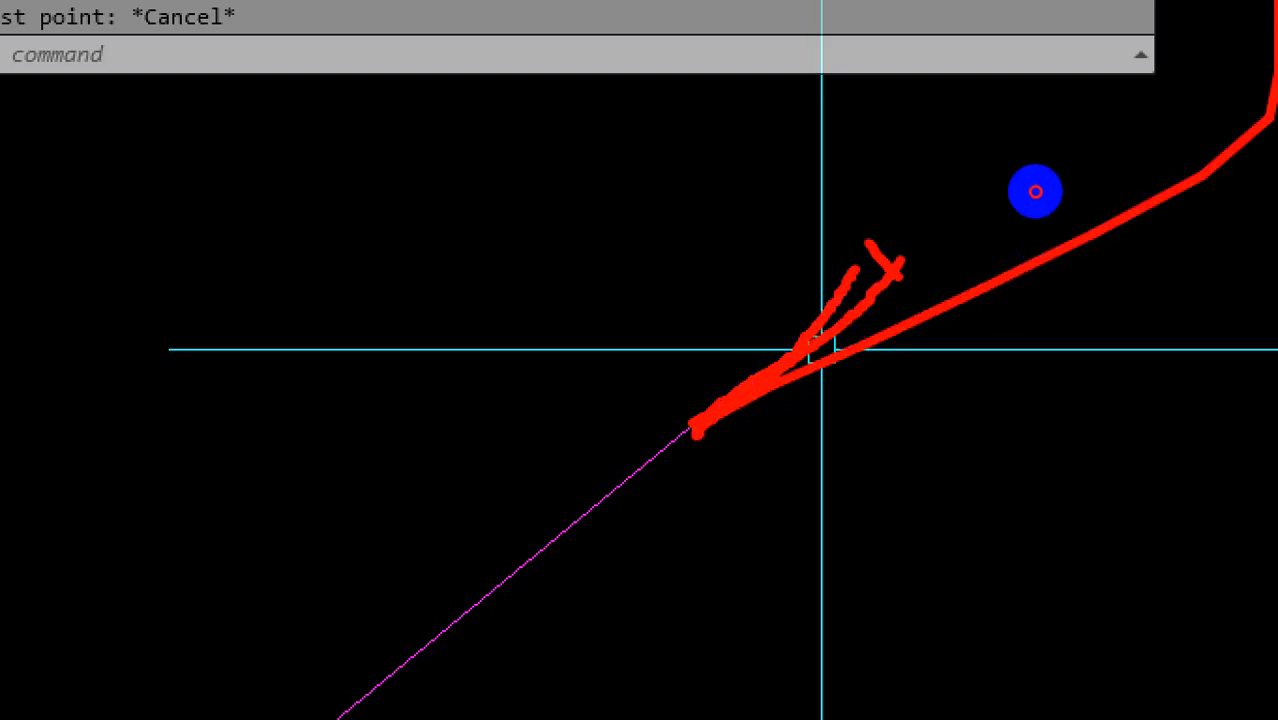
pyautogui.click(516, 615)
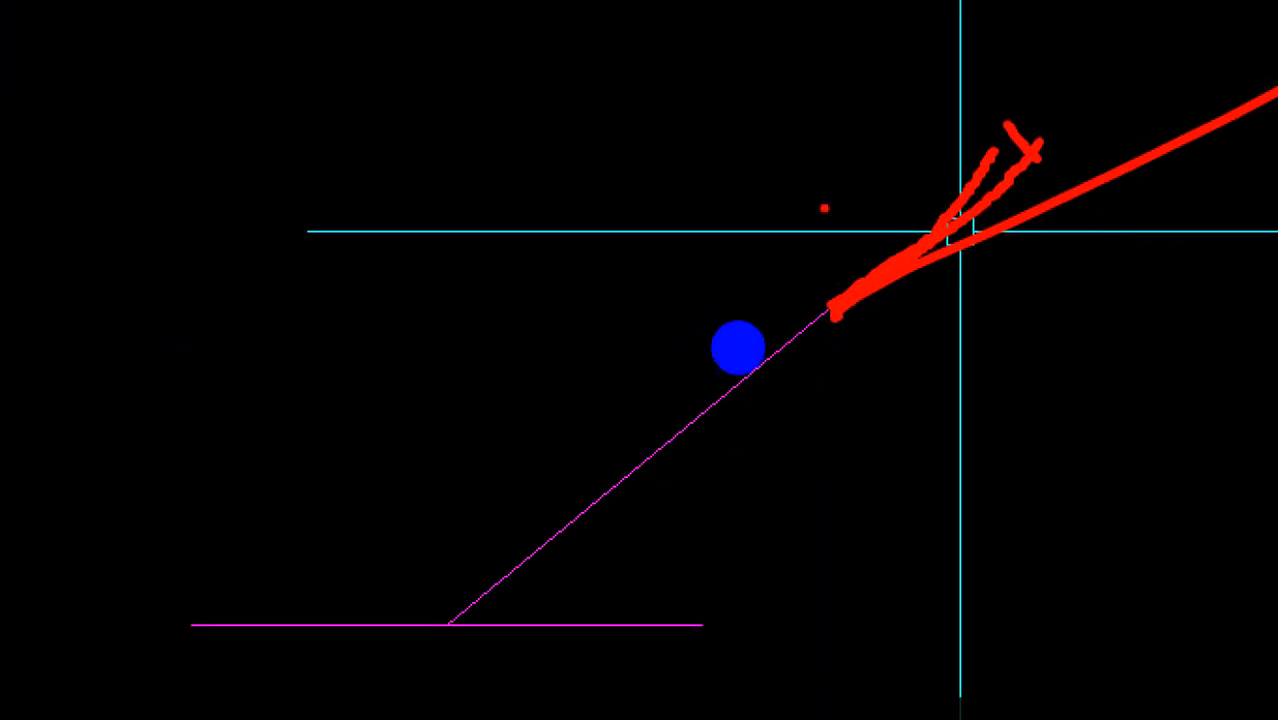
pyautogui.moveTo(814, 115); pyautogui.dragTo(813, 574)
pyautogui.moveTo(439, 286); pyautogui.dragTo(1088, 302)
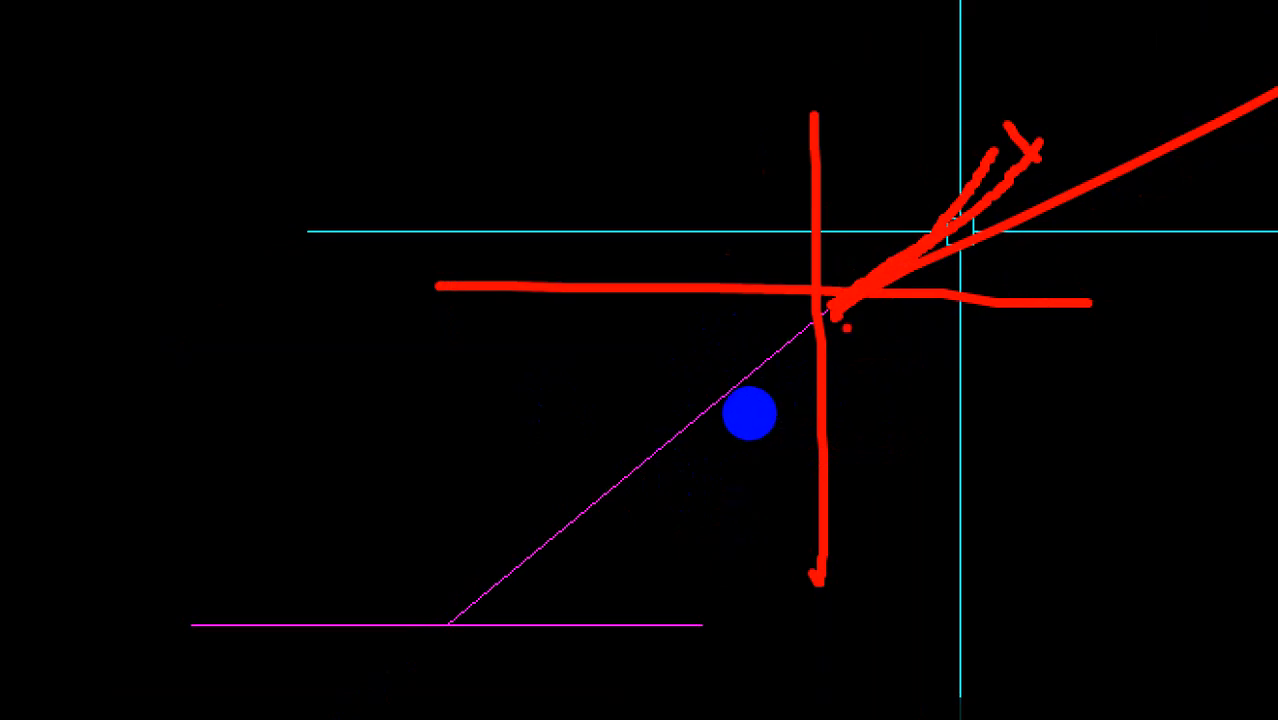
pyautogui.press('Escape')
pyautogui.press('ctrl')
pyautogui.press('ctrl')
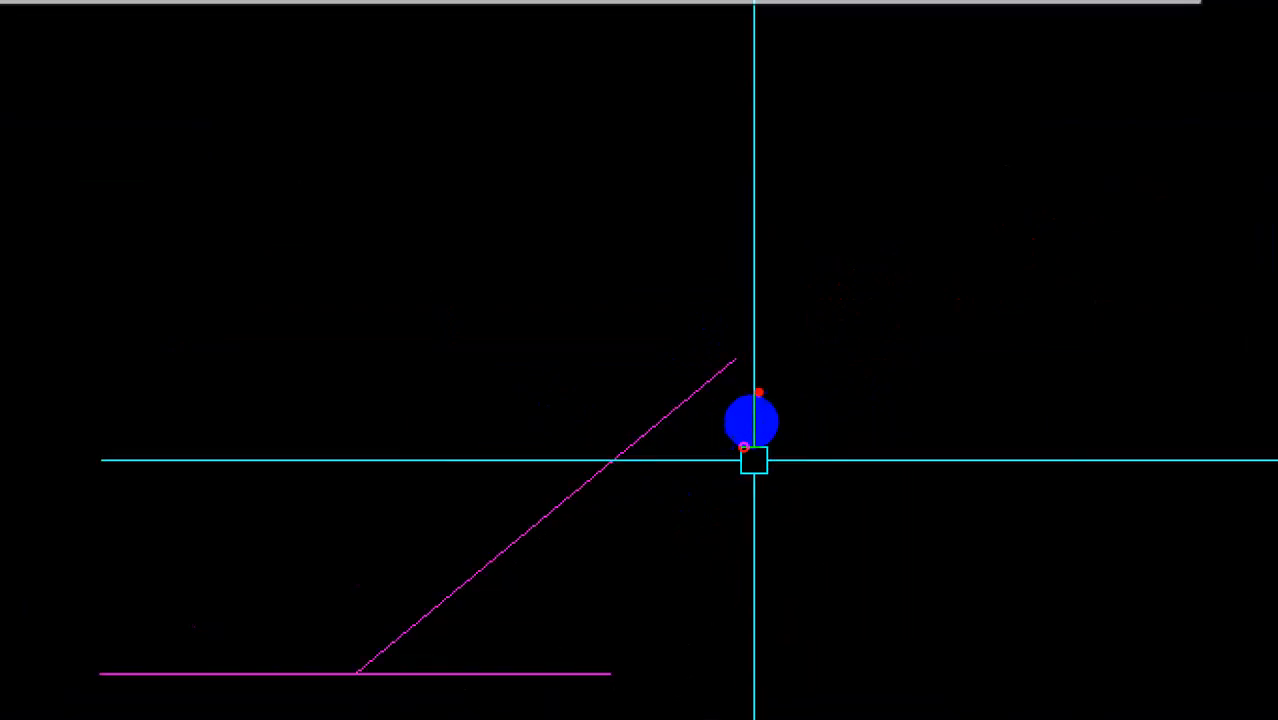
pyautogui.moveTo(736, 356); pyautogui.dragTo(947, 357)
pyautogui.moveTo(953, 287)
pyautogui.mouseDown()
pyautogui.moveTo(953, 357)
pyautogui.moveTo(1056, 364)
pyautogui.moveTo(1061, 249)
pyautogui.moveTo(972, 252)
pyautogui.moveTo(954, 287)
pyautogui.mouseUp()
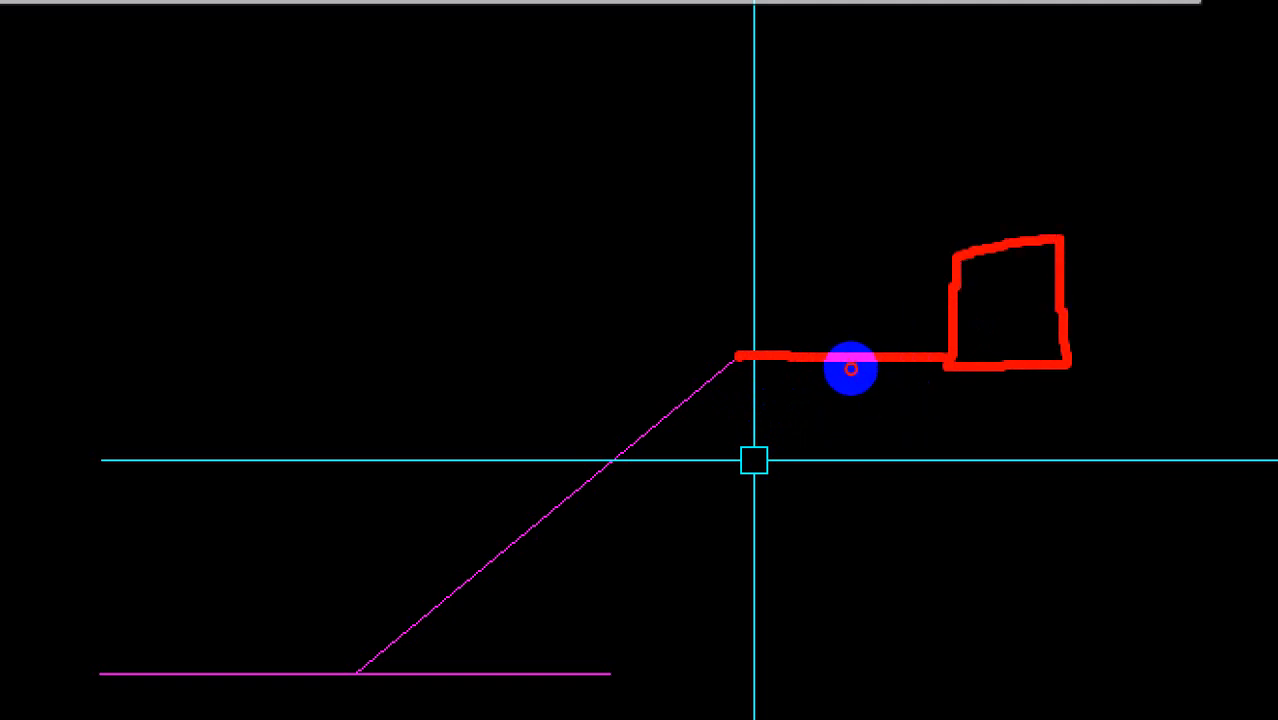
pyautogui.moveTo(733, 326)
pyautogui.mouseDown()
pyautogui.moveTo(716, 340)
pyautogui.moveTo(731, 338)
pyautogui.mouseUp()
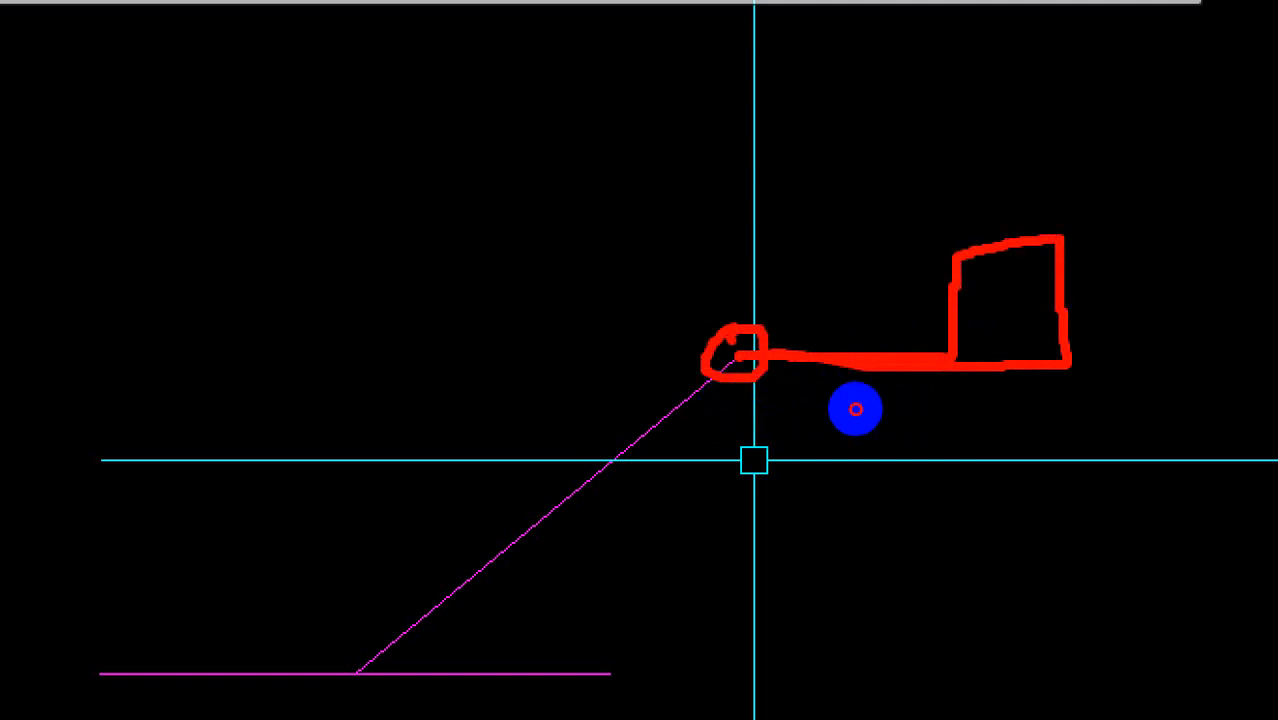
pyautogui.click(853, 405)
pyautogui.press('Escape')
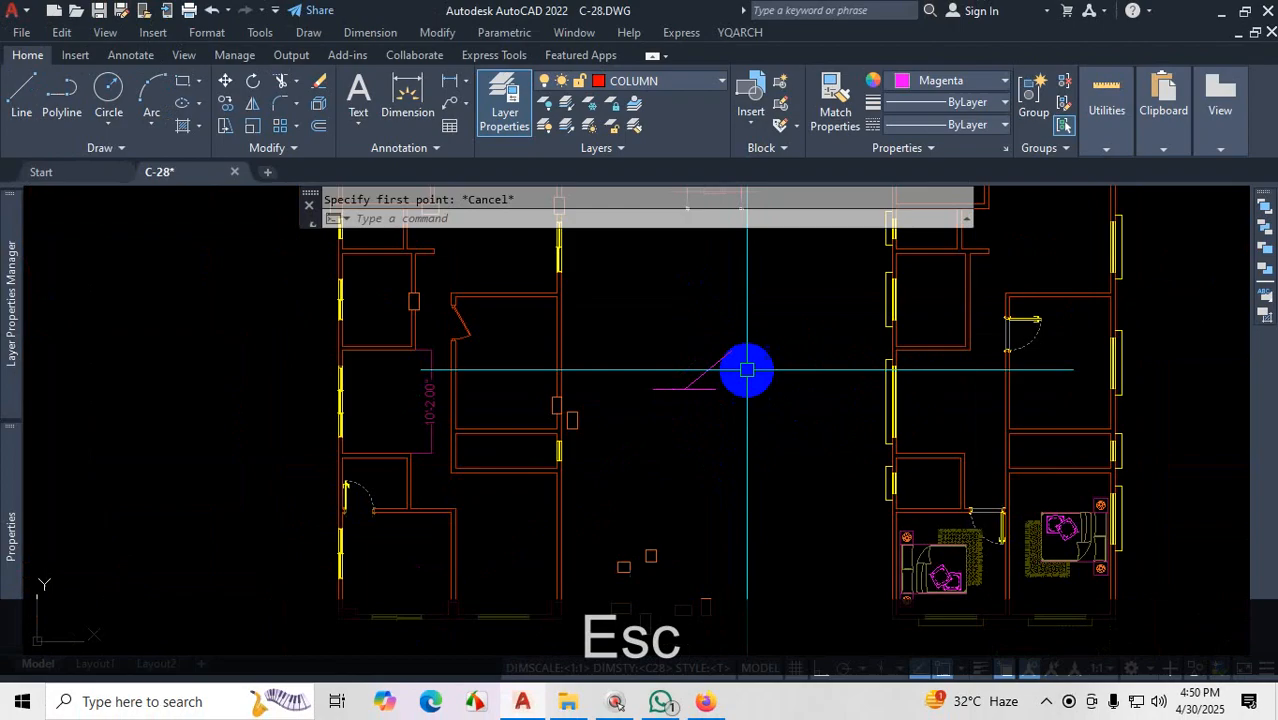
# Step: Start copying the rightmost loose upright column with its lower-left corner as the base point
pyautogui.scroll(-4, 747, 370)
pyautogui.scroll(4, 725, 492)
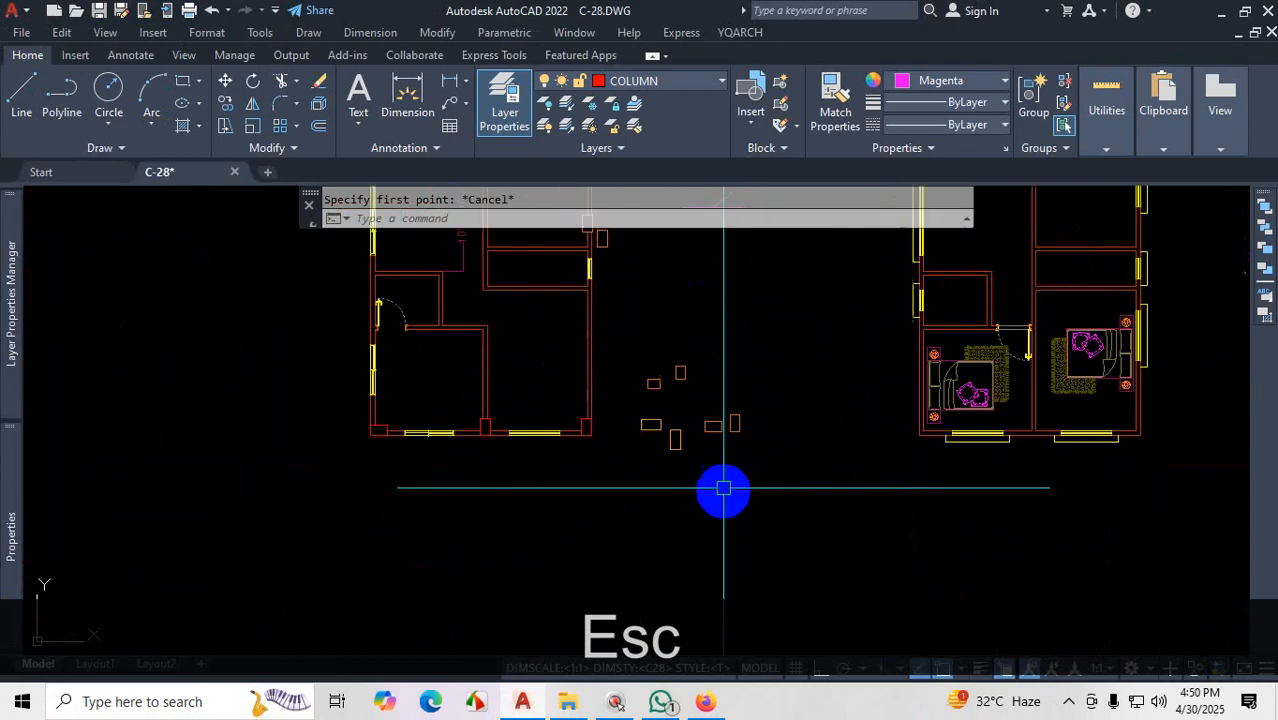
pyautogui.scroll(4, 733, 418)
pyautogui.click(750, 400)
pyautogui.click(721, 422)
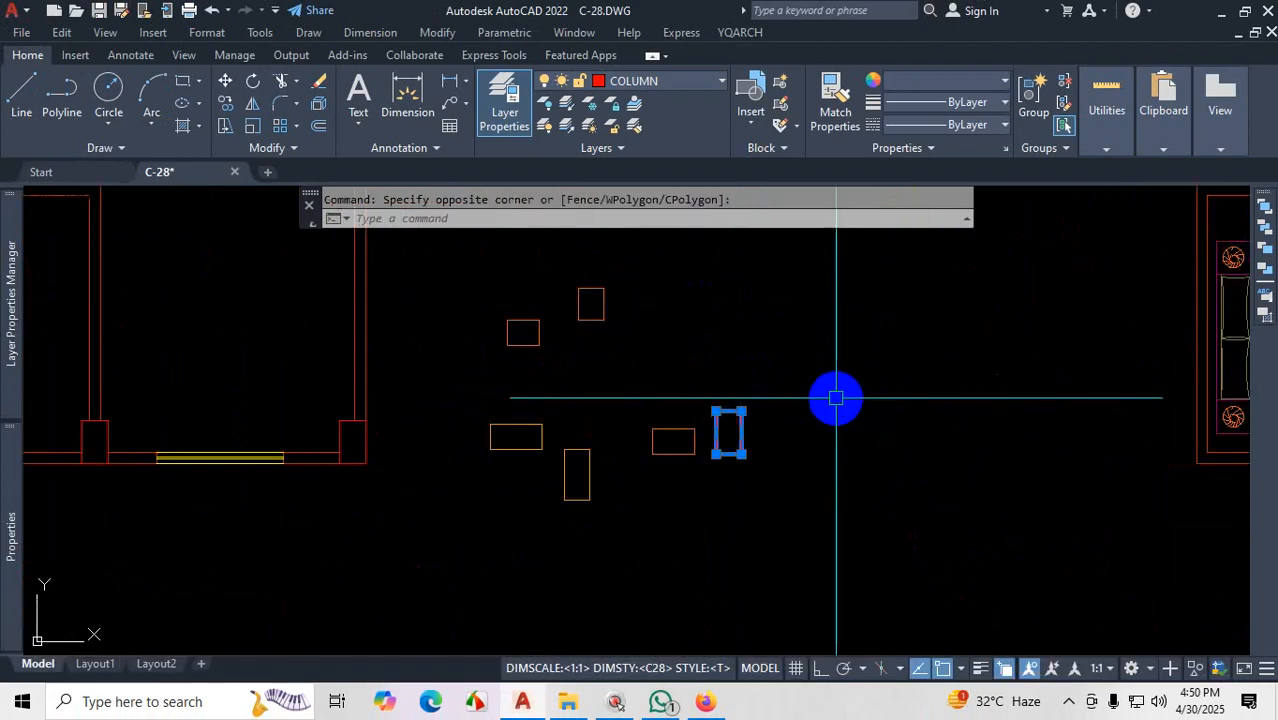
pyautogui.write('CO')
pyautogui.press('Return')
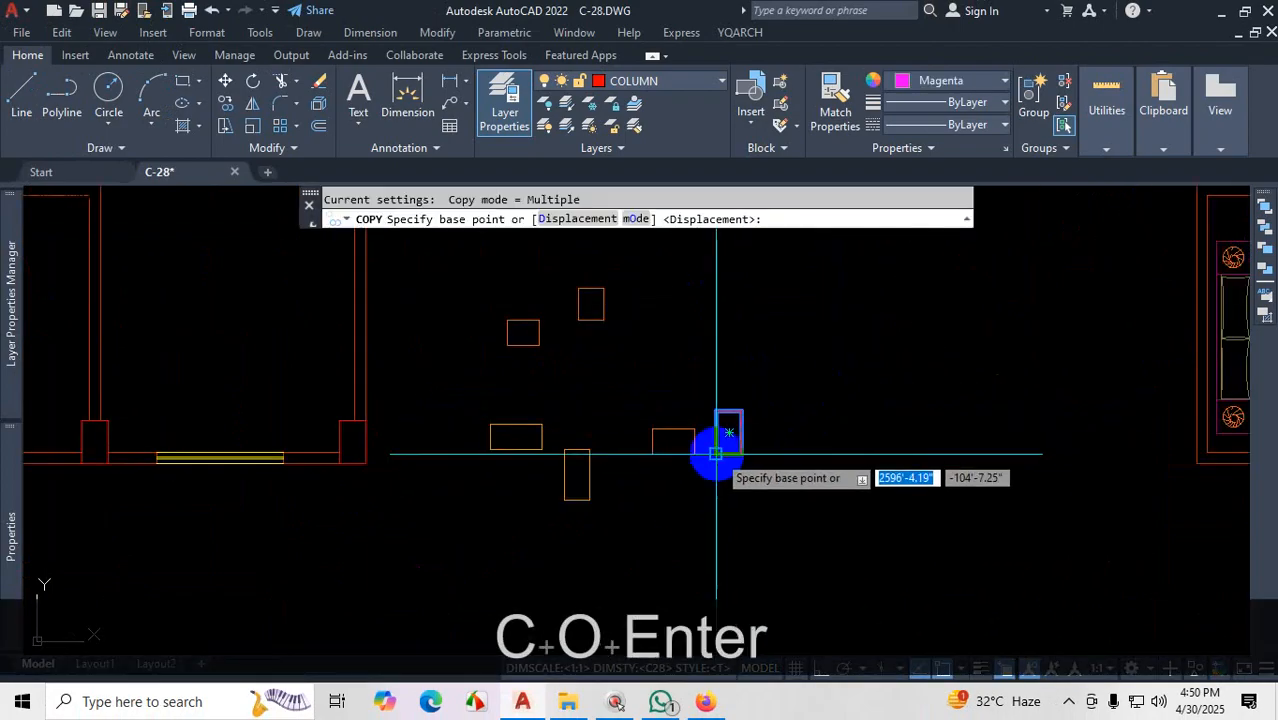
pyautogui.click(717, 455)
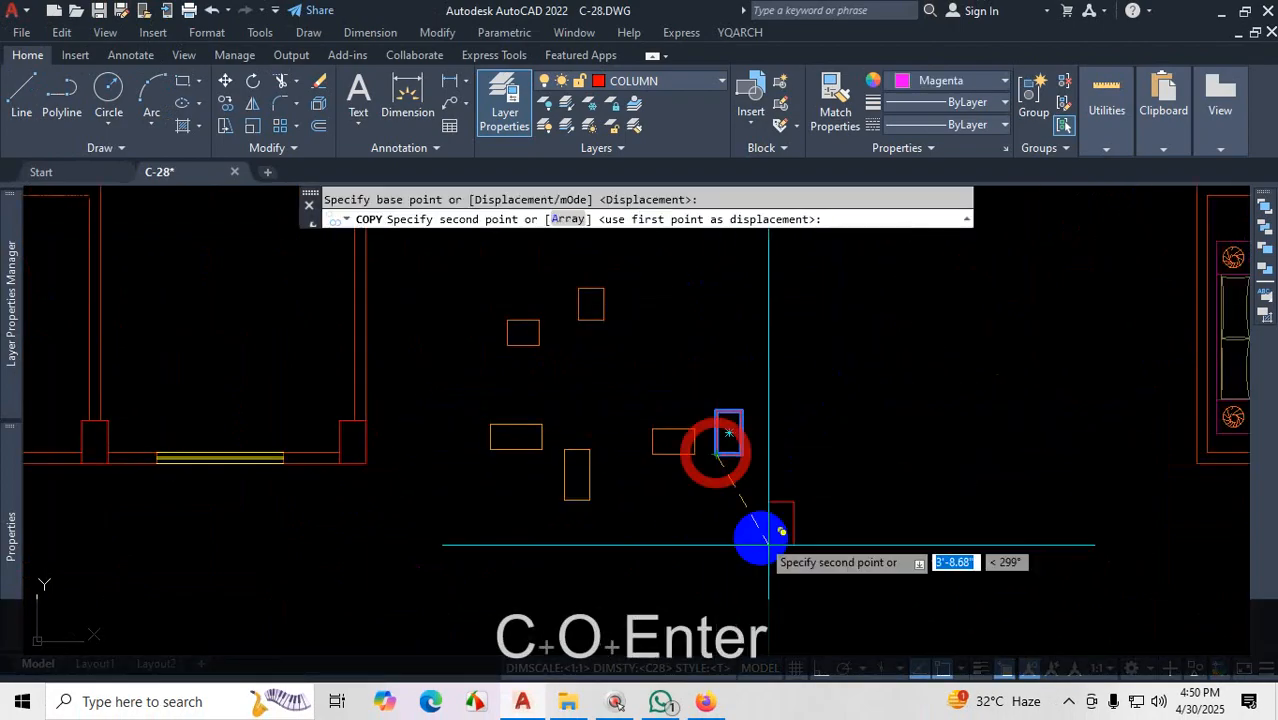
# Step: Turn Object Snap Tracking off and try to position the column copy relative to the slanted line's upper endpoint
pyautogui.click(918, 668)
pyautogui.scroll(-5, 840, 530)
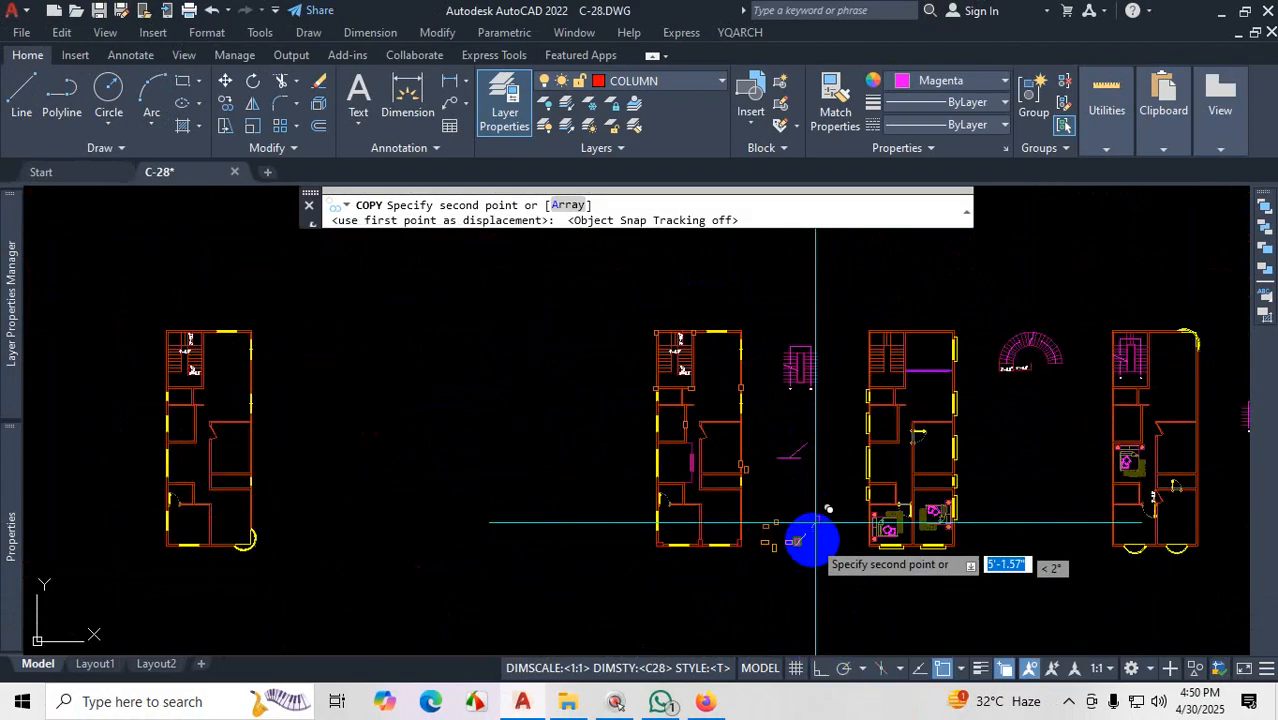
pyautogui.scroll(7, 800, 458)
pyautogui.scroll(3, 813, 455)
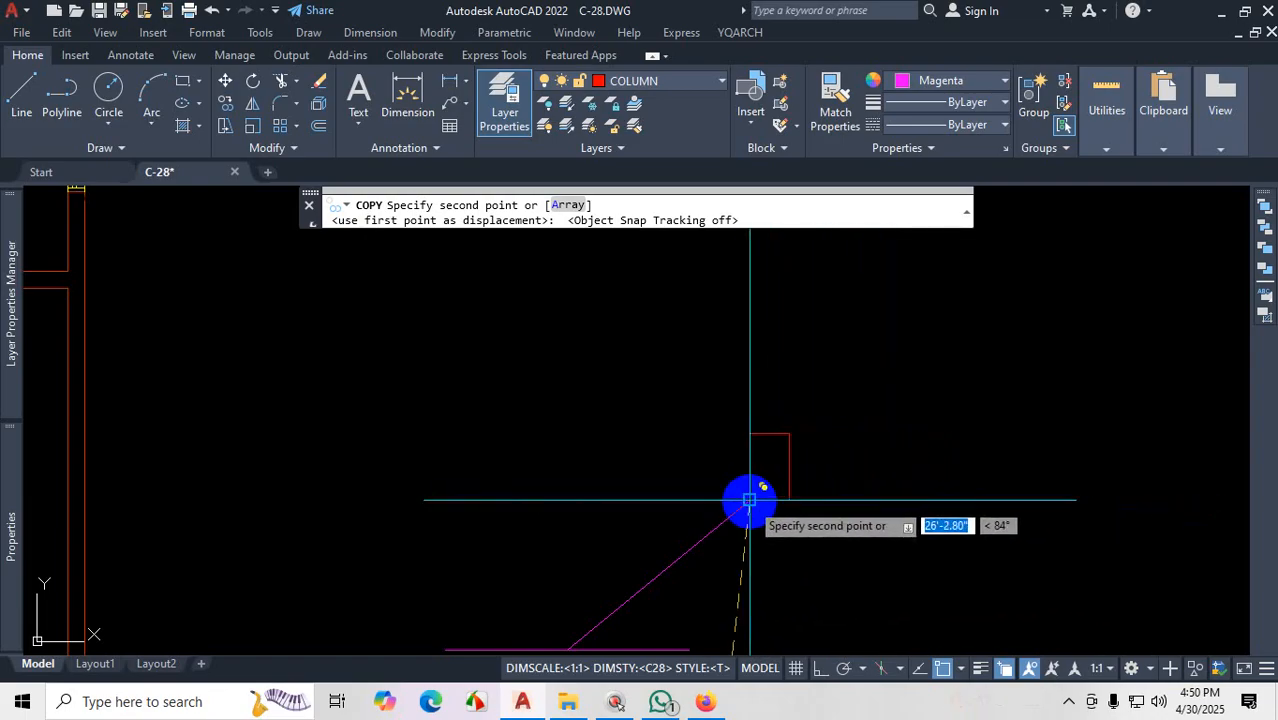
pyautogui.scroll(-3, 750, 500)
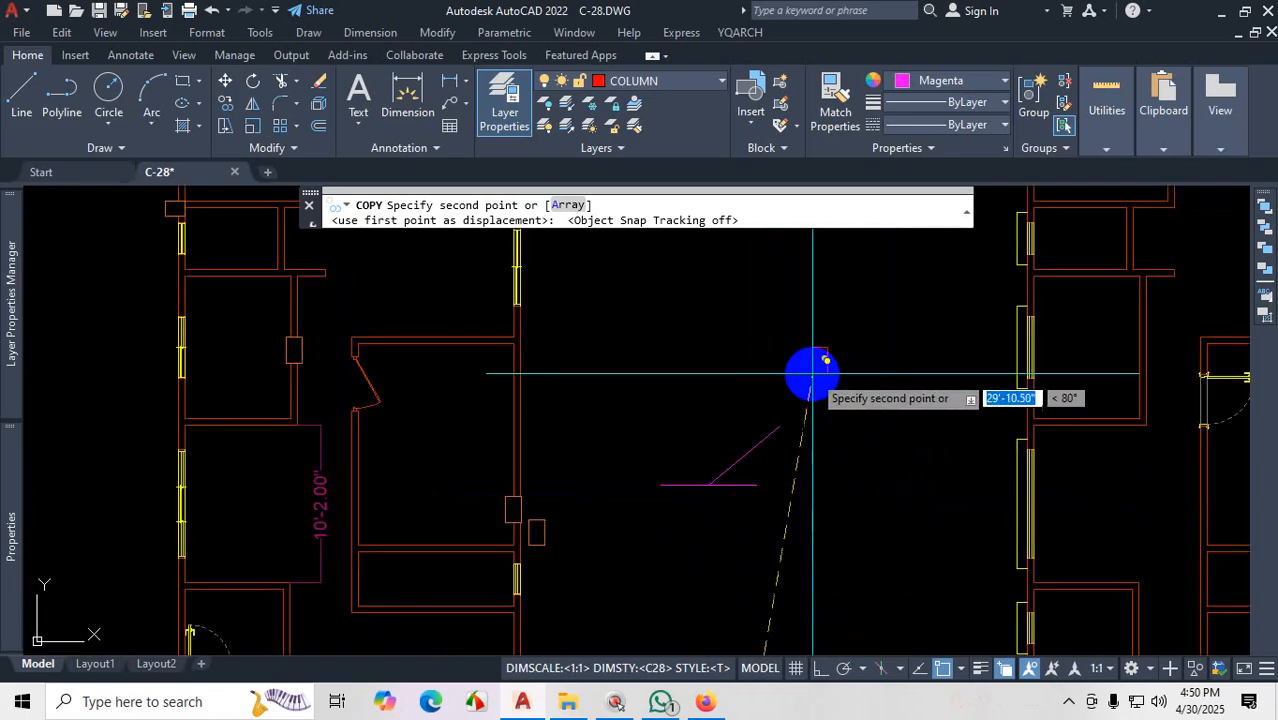
# Step: Turn Object Snap Tracking on, place the column copy 18" horizontally outward from the slanted line's upper endpoint, and end the copying
pyautogui.click(920, 668)
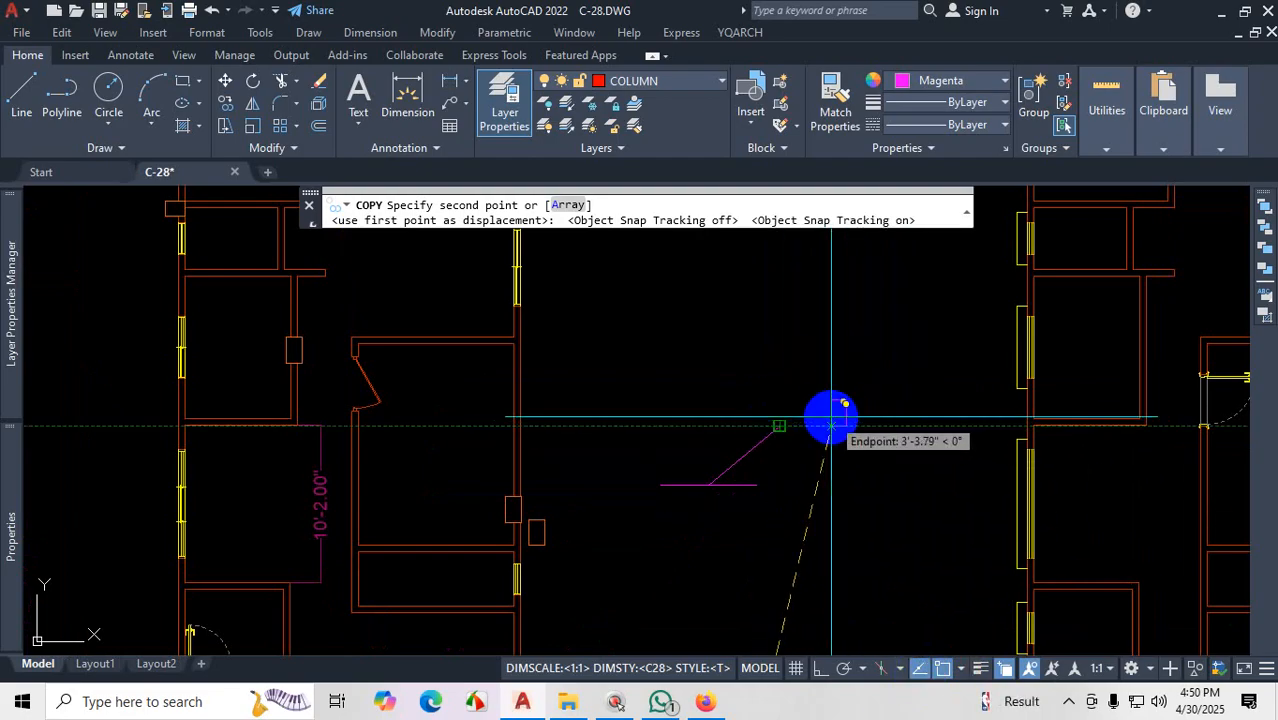
pyautogui.write('18')
pyautogui.press('Return')
pyautogui.scroll(2, 787, 517)
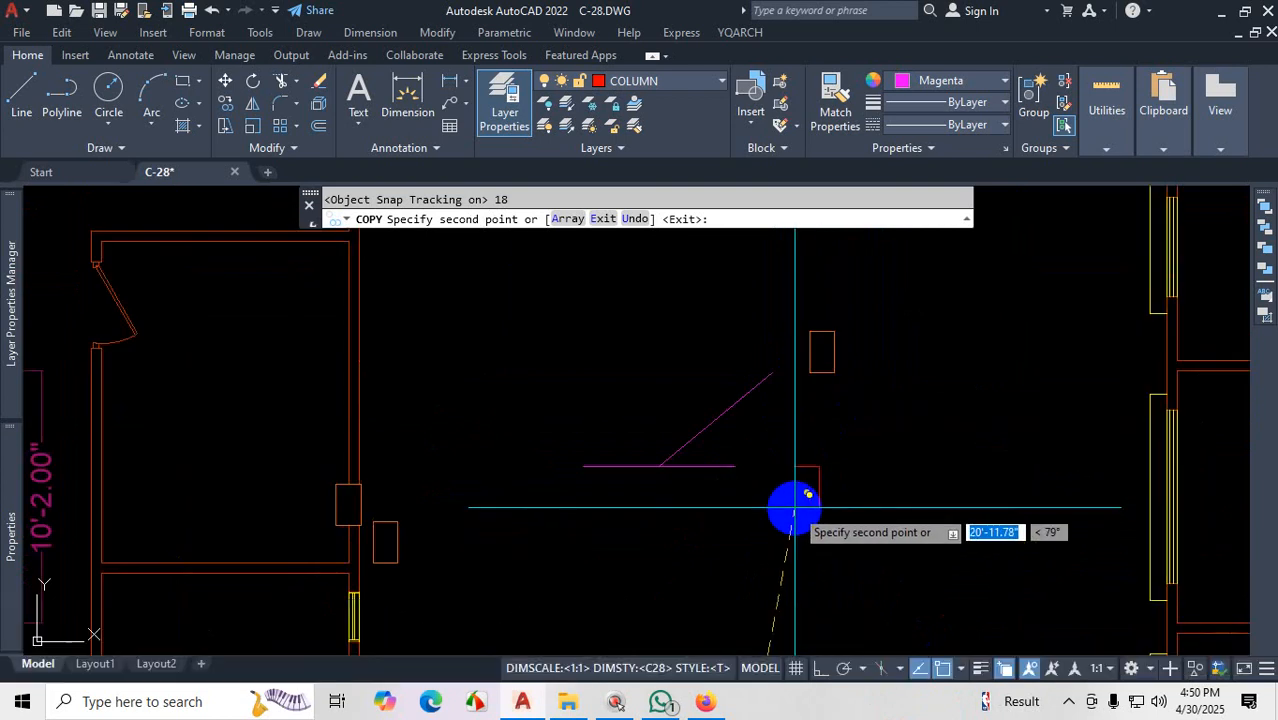
pyautogui.press('Escape')
pyautogui.scroll(2, 830, 297)
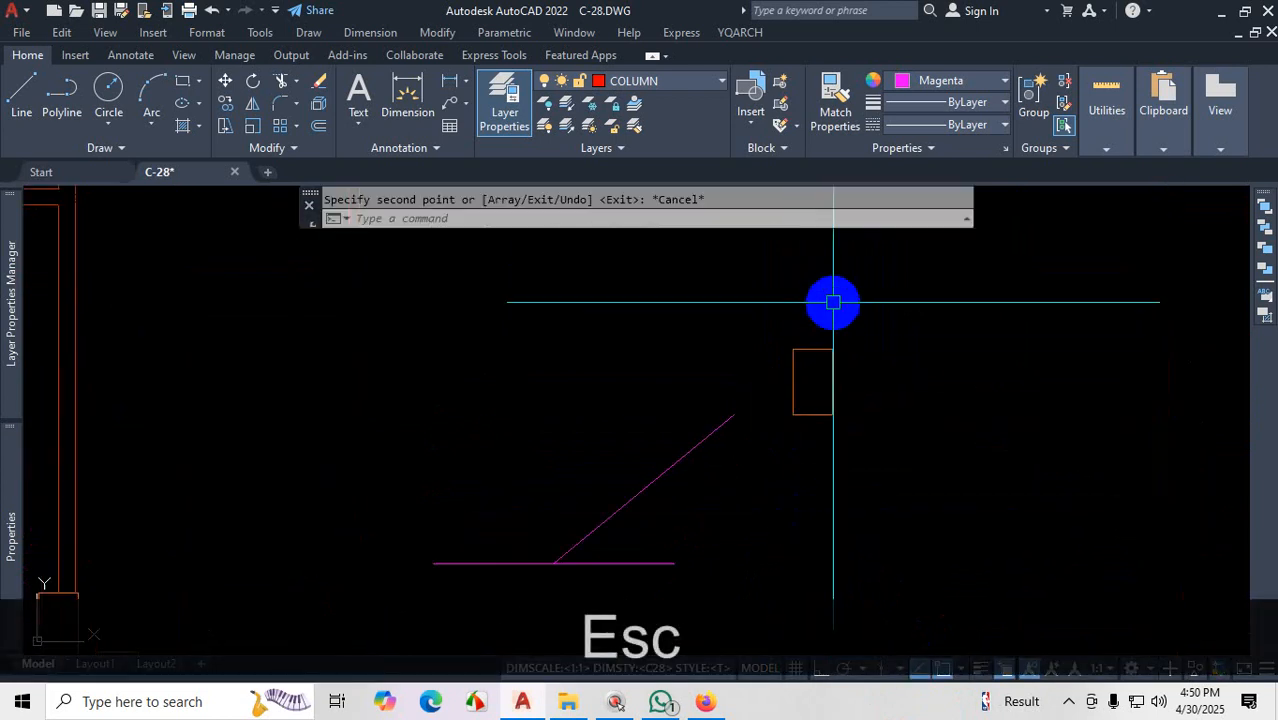
# Step: Move the column beside the slanted line by its lower-left corner to 18" from the line's upper endpoint, along the line's extension
pyautogui.click(851, 311)
pyautogui.click(819, 364)
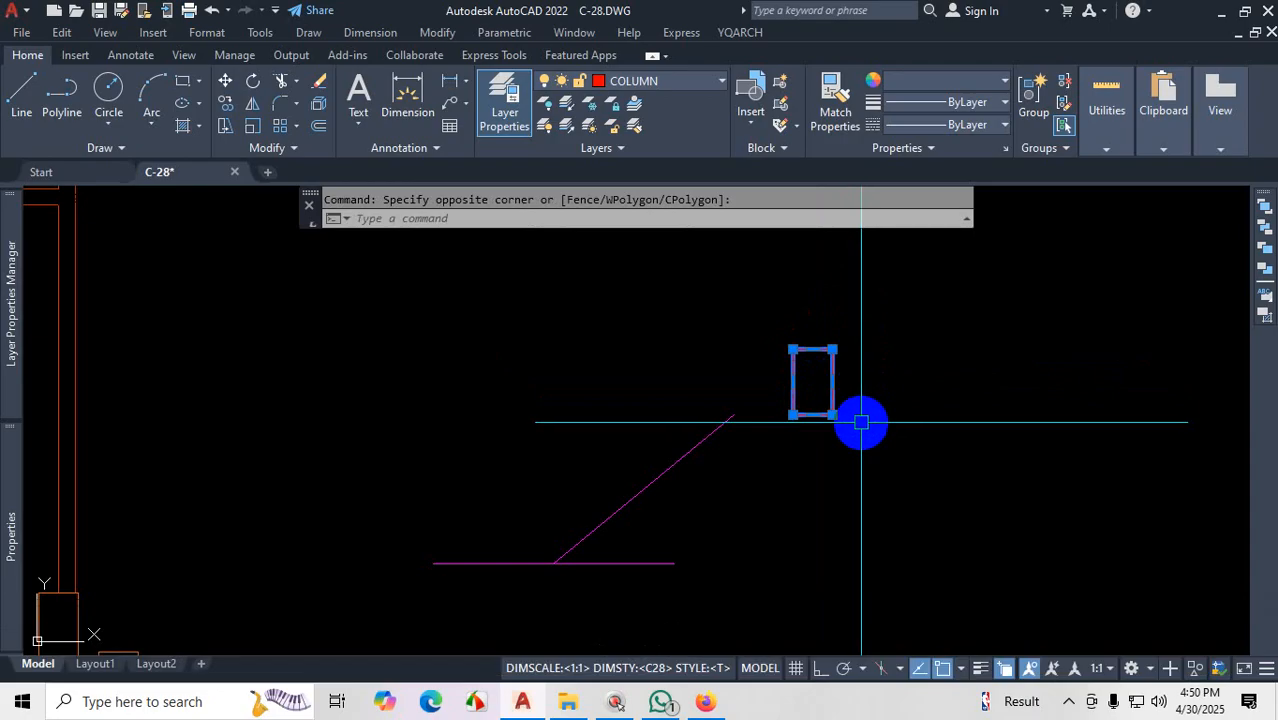
pyautogui.write('m')
pyautogui.press('Return')
pyautogui.click(791, 411)
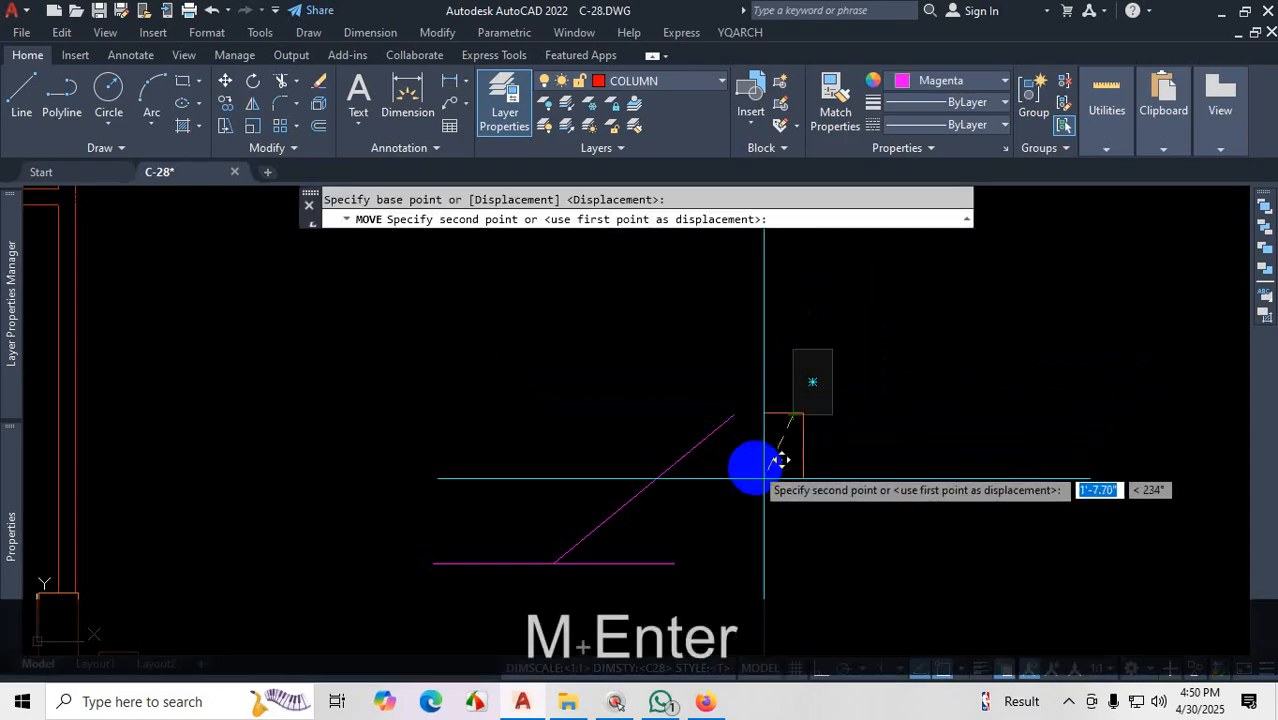
pyautogui.hotkey('ctrl', '1')
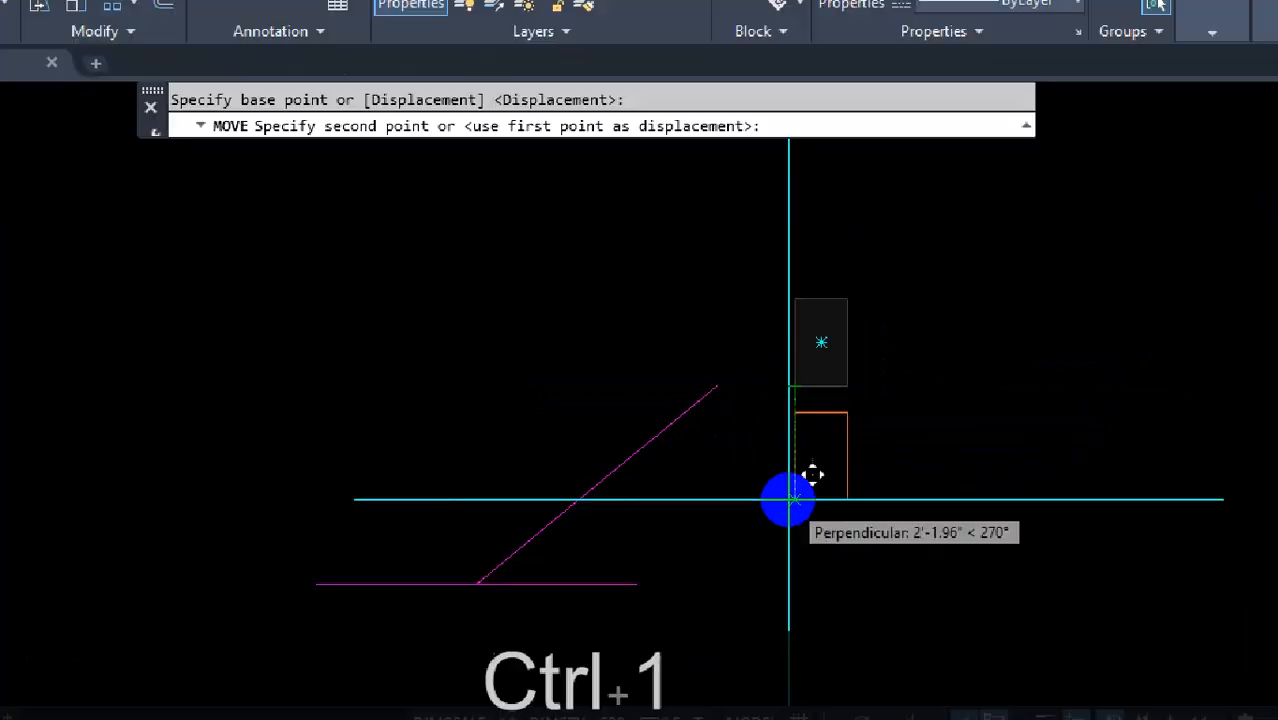
pyautogui.click(740, 455)
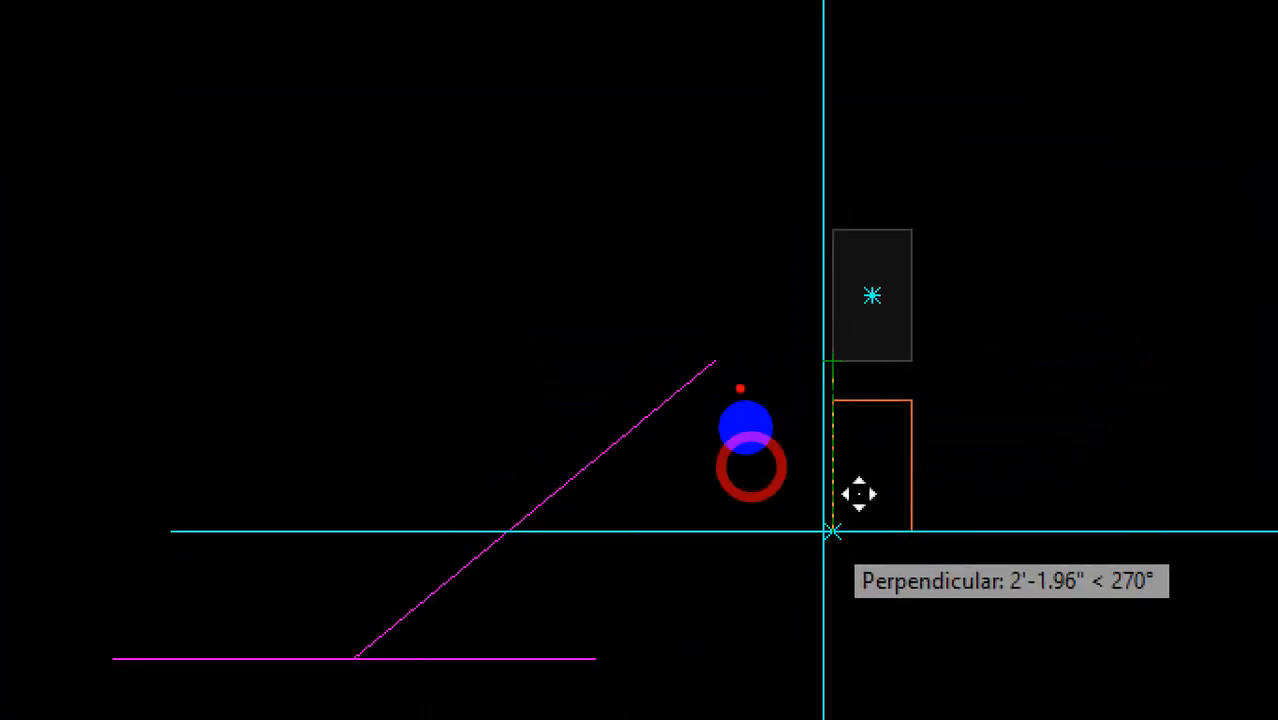
pyautogui.moveTo(716, 386)
pyautogui.mouseDown()
pyautogui.moveTo(741, 349)
pyautogui.moveTo(775, 348)
pyautogui.moveTo(784, 302)
pyautogui.moveTo(779, 345)
pyautogui.moveTo(816, 346)
pyautogui.mouseUp()
pyautogui.moveTo(880, 228); pyautogui.dragTo(808, 130)
pyautogui.hotkey('ctrl', '1')
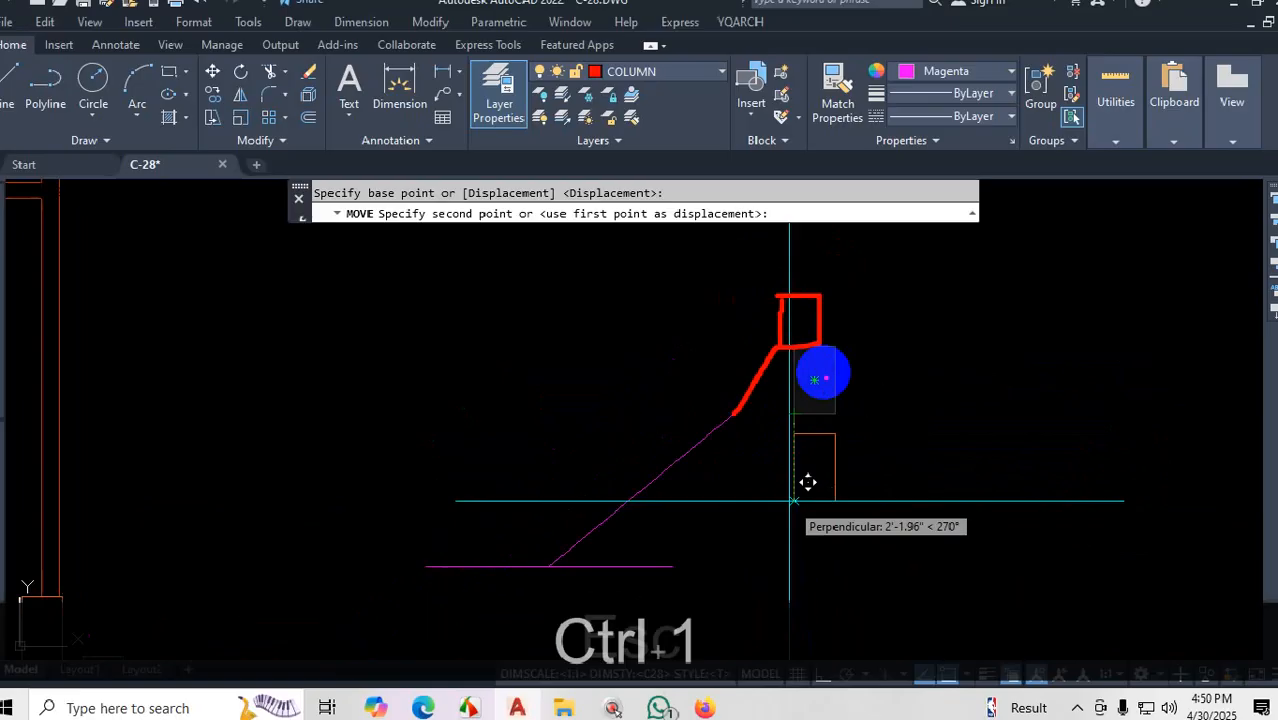
pyautogui.press('Escape')
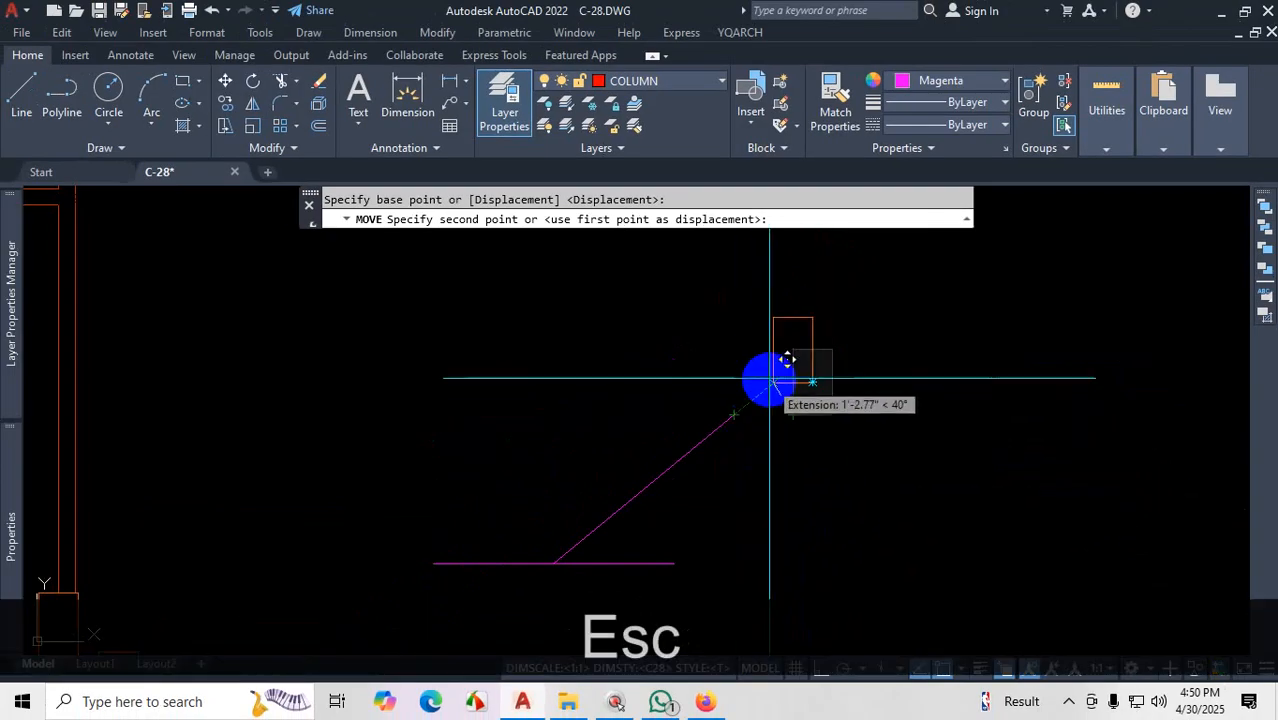
pyautogui.write('18')
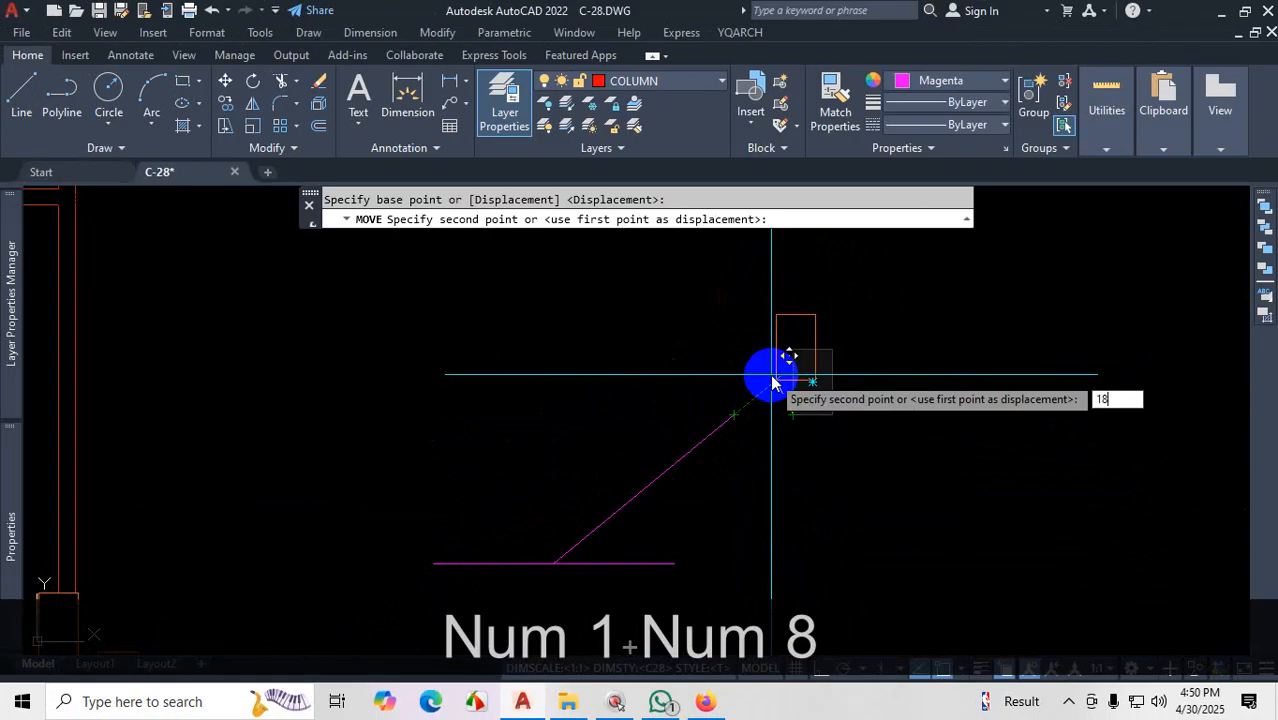
pyautogui.press('Return')
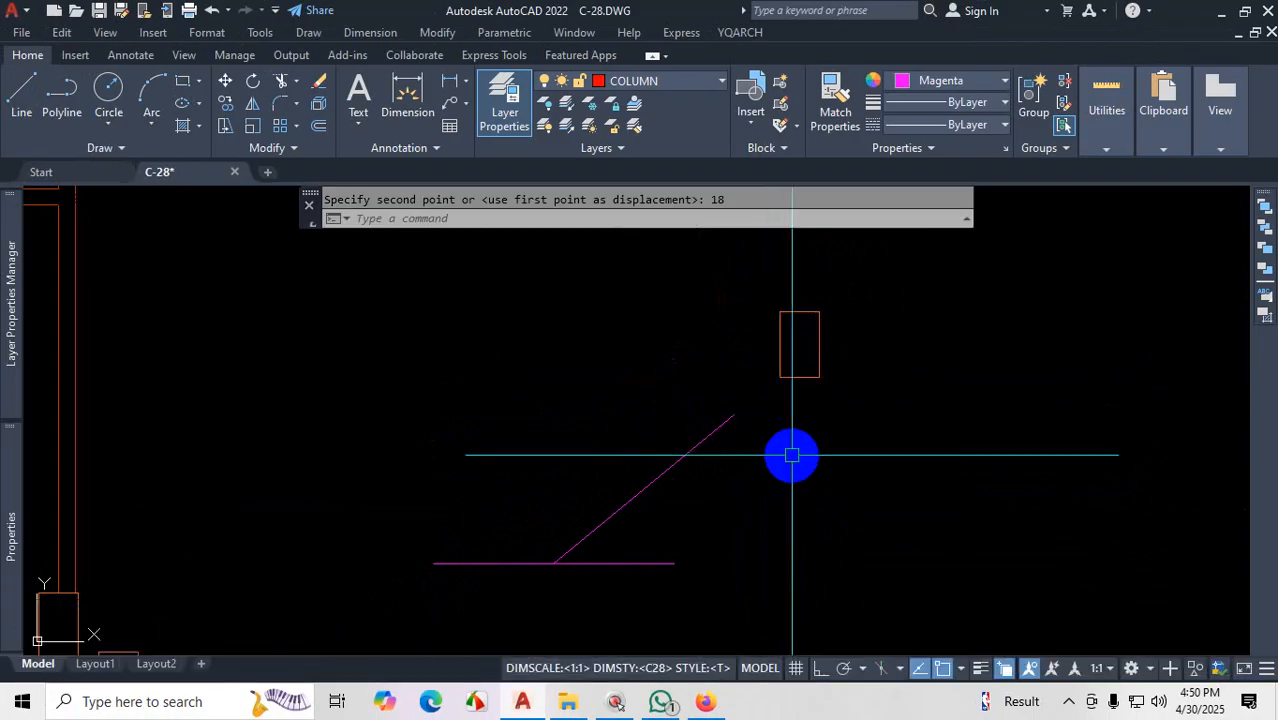
# Step: Check which object snap modes are enabled and leave the settings as they are
pyautogui.click(960, 670)
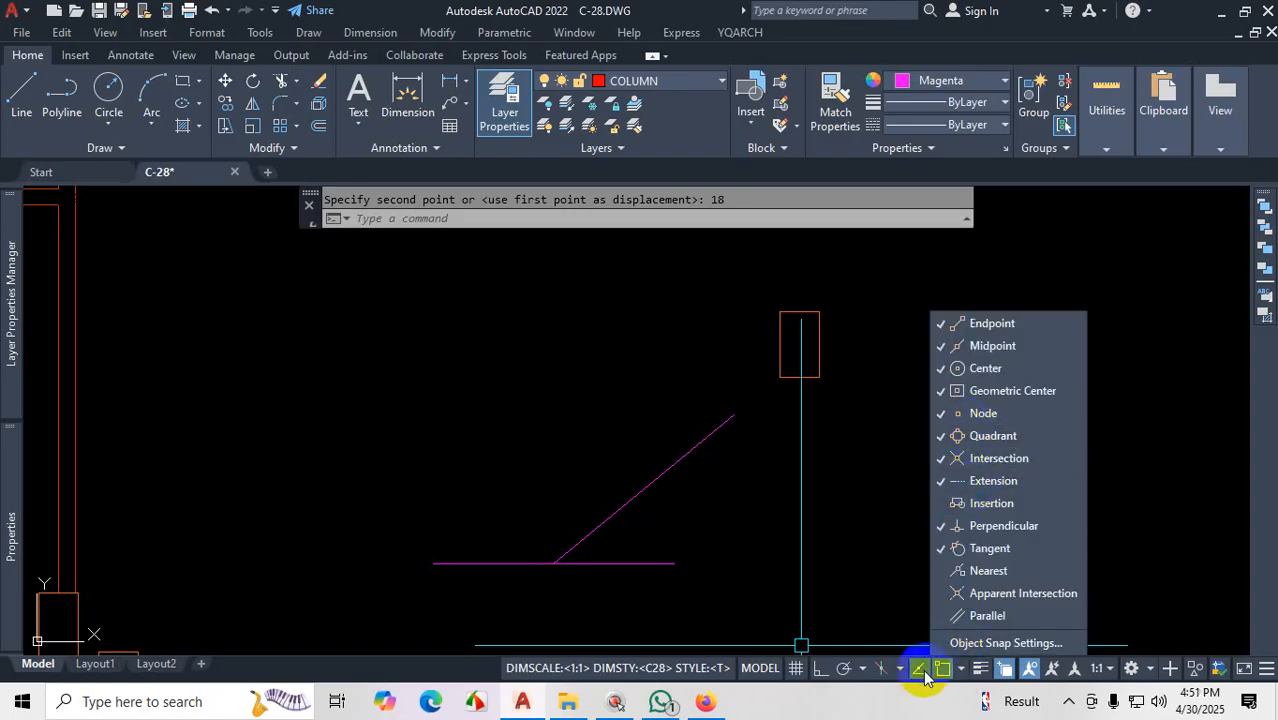
pyautogui.click(884, 533)
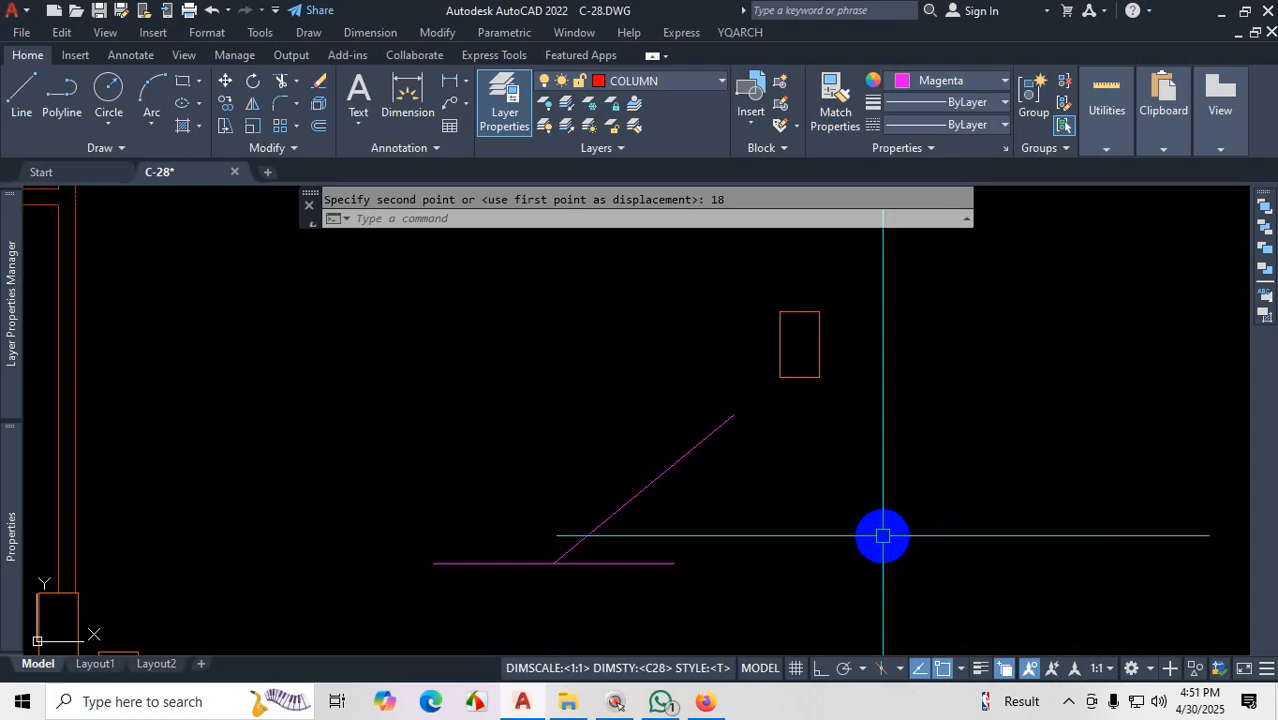
# Step: Review the columns on the middle floor plan, then switch to the reference plan in Project PDF.pdf in Firefox
pyautogui.scroll(-5, 900, 530)
pyautogui.scroll(3, 864, 555)
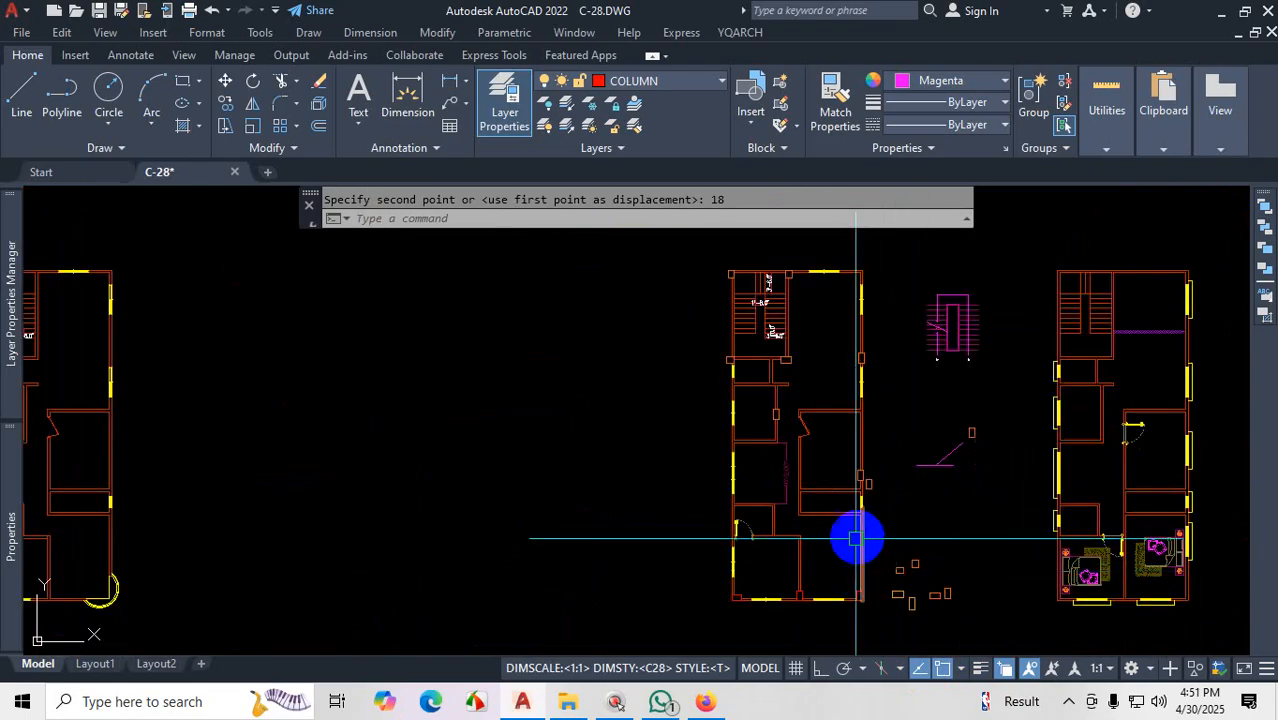
pyautogui.scroll(5, 813, 519)
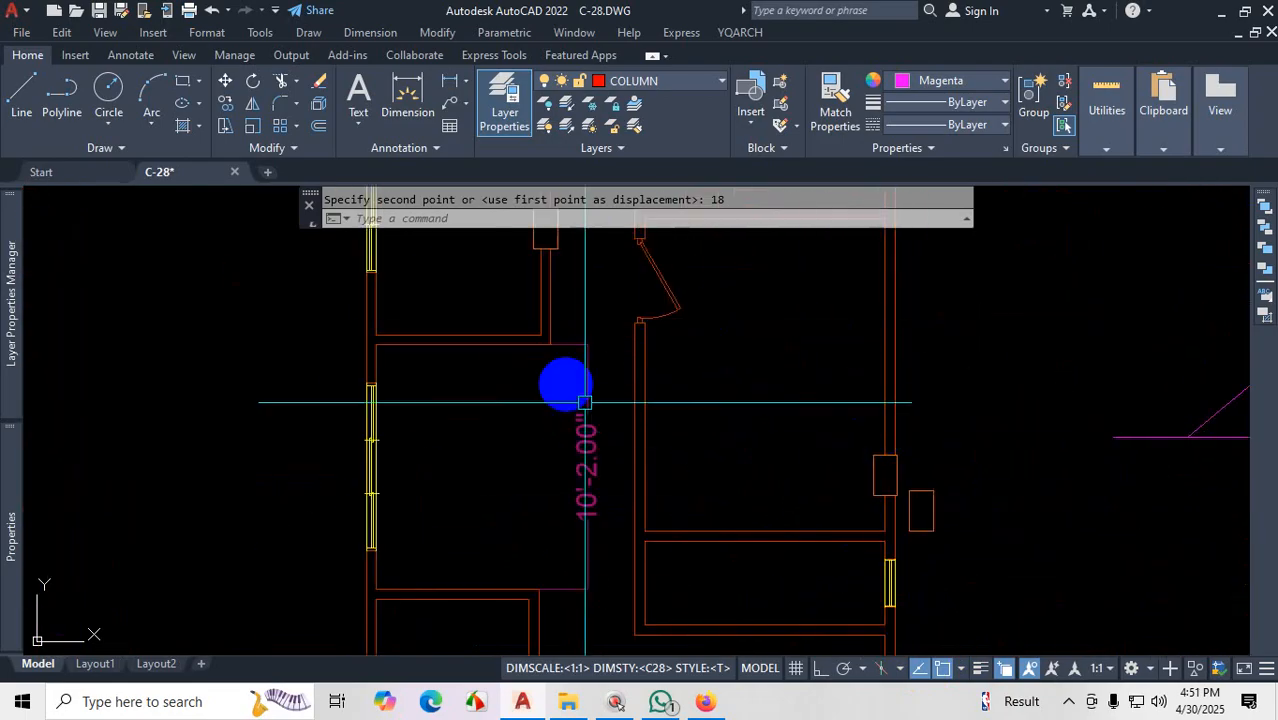
pyautogui.scroll(-5, 686, 460)
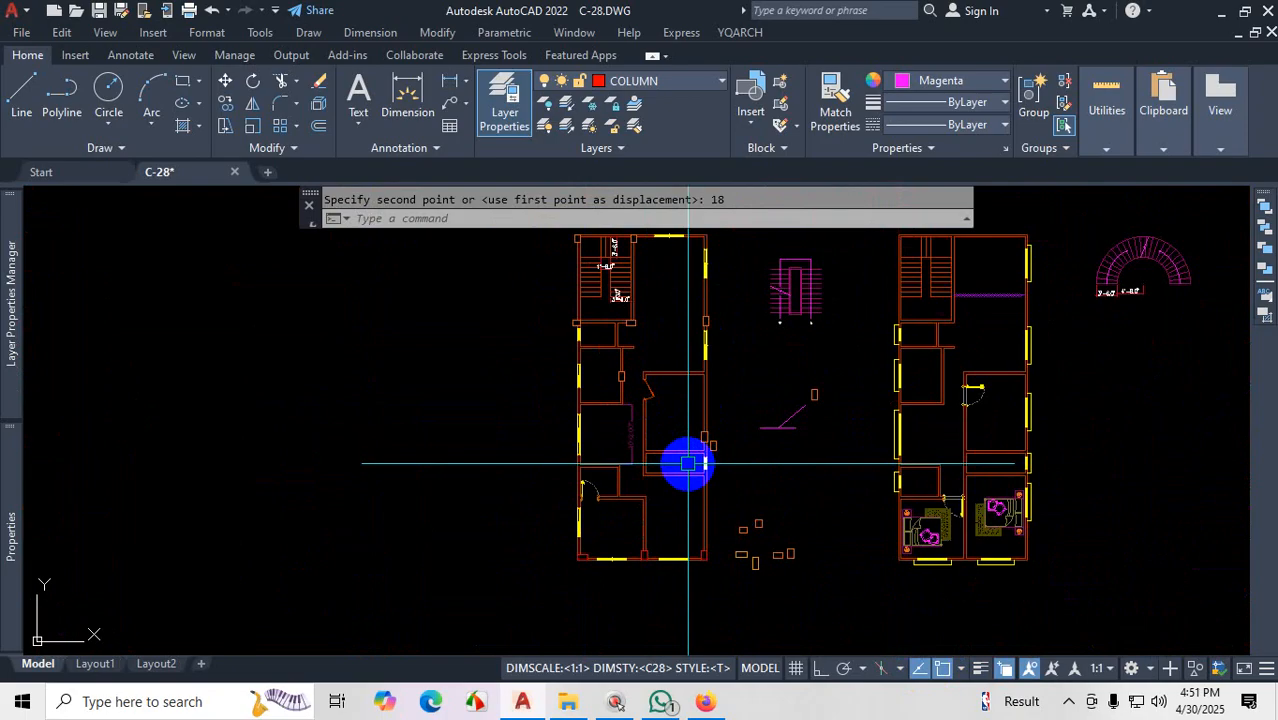
pyautogui.click(708, 705)
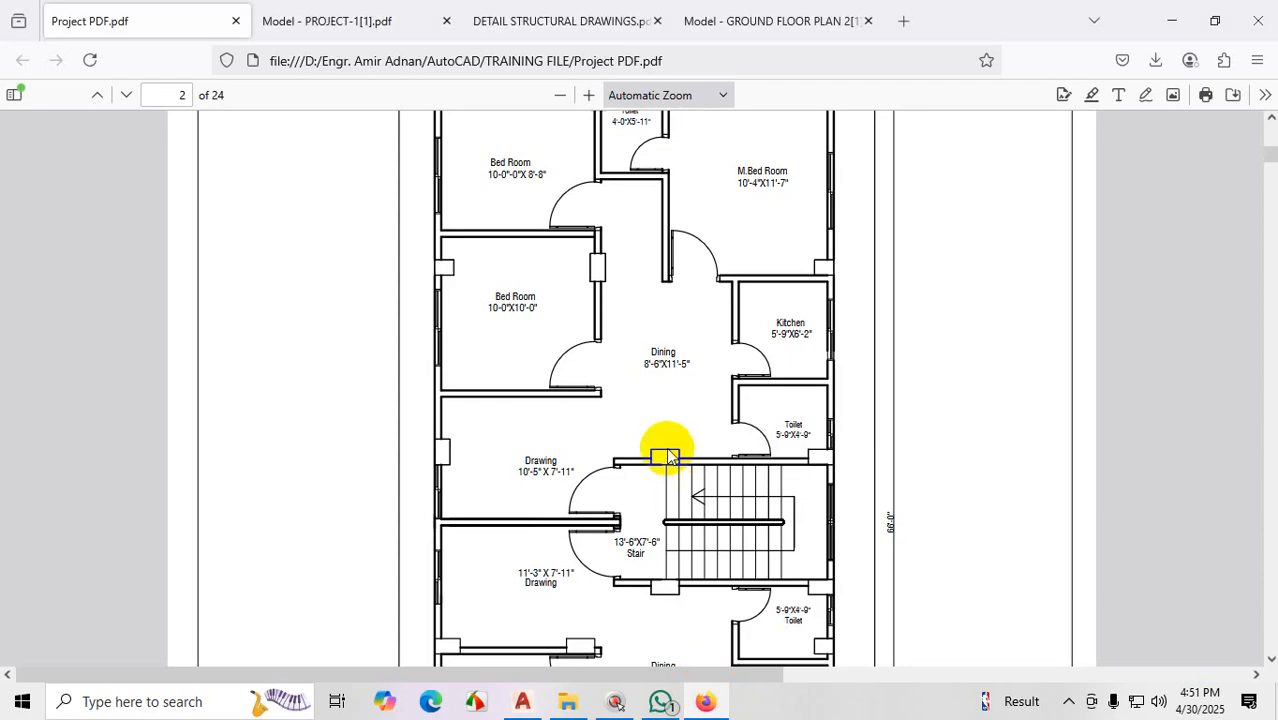